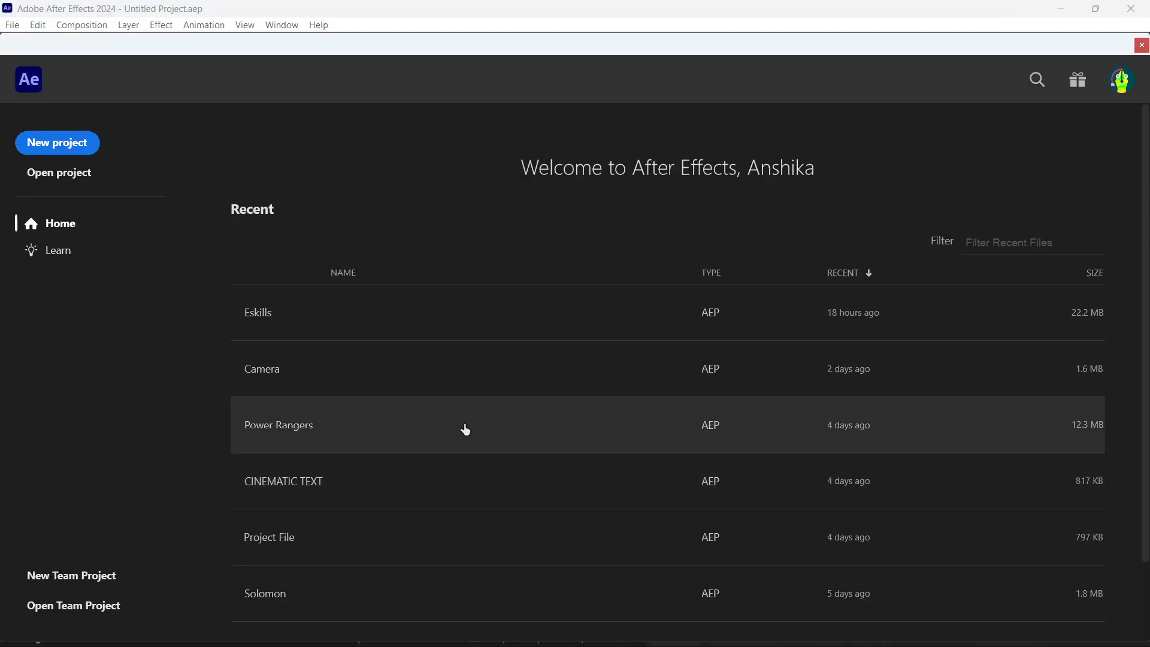
# - Open the recent Power Rangers project and look through Comp 6, Comp 7, Comp 8, Comp 9 and Comp 11
pyautogui.click(465, 431)
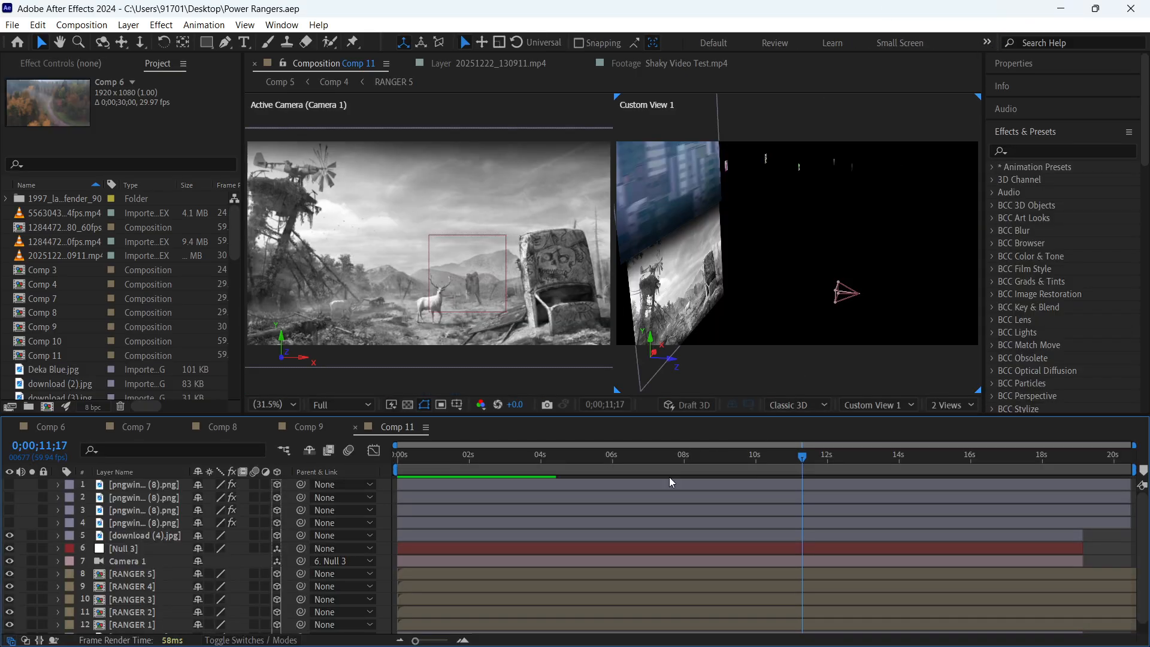
pyautogui.click(52, 427)
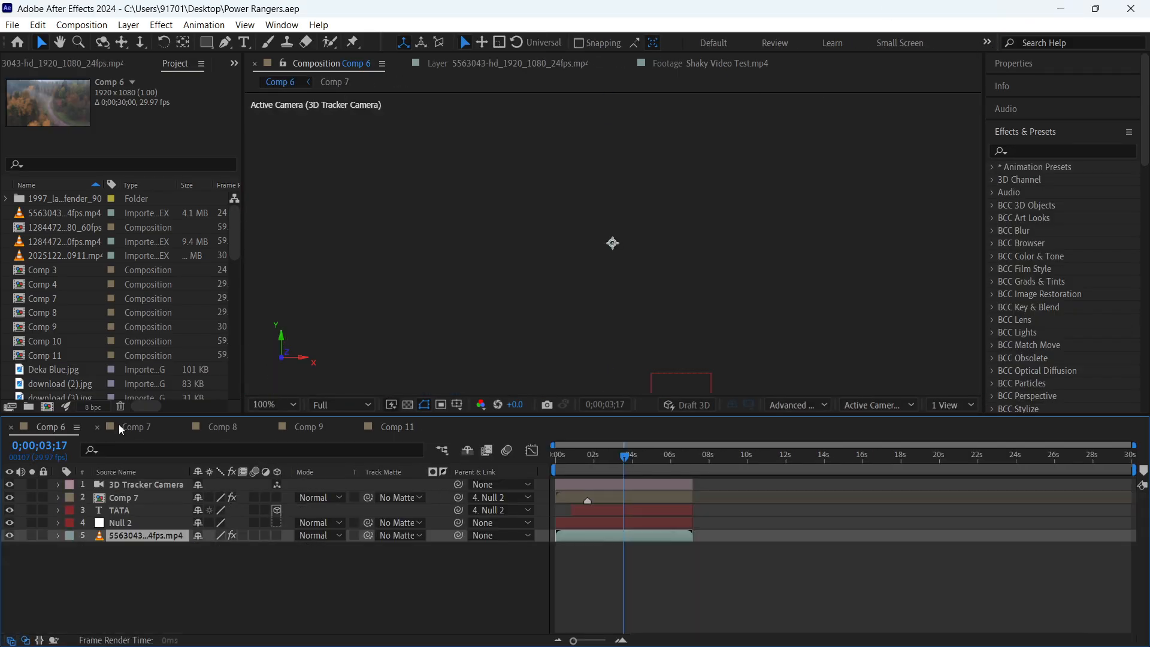
pyautogui.click(137, 426)
pyautogui.click(224, 424)
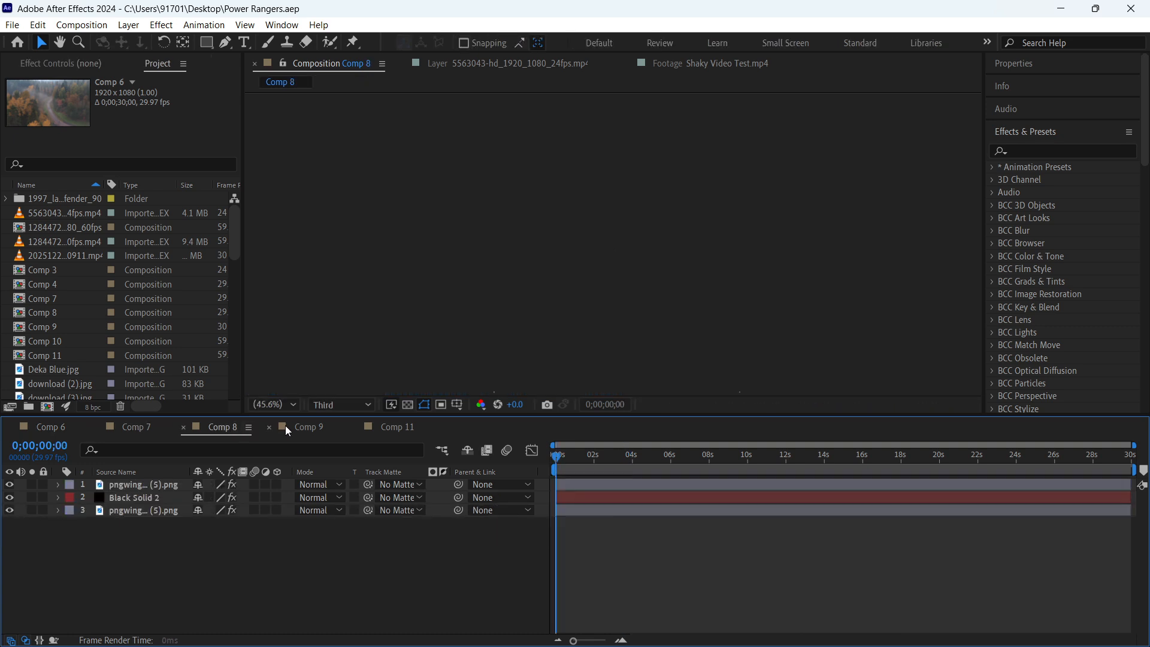
pyautogui.click(286, 425)
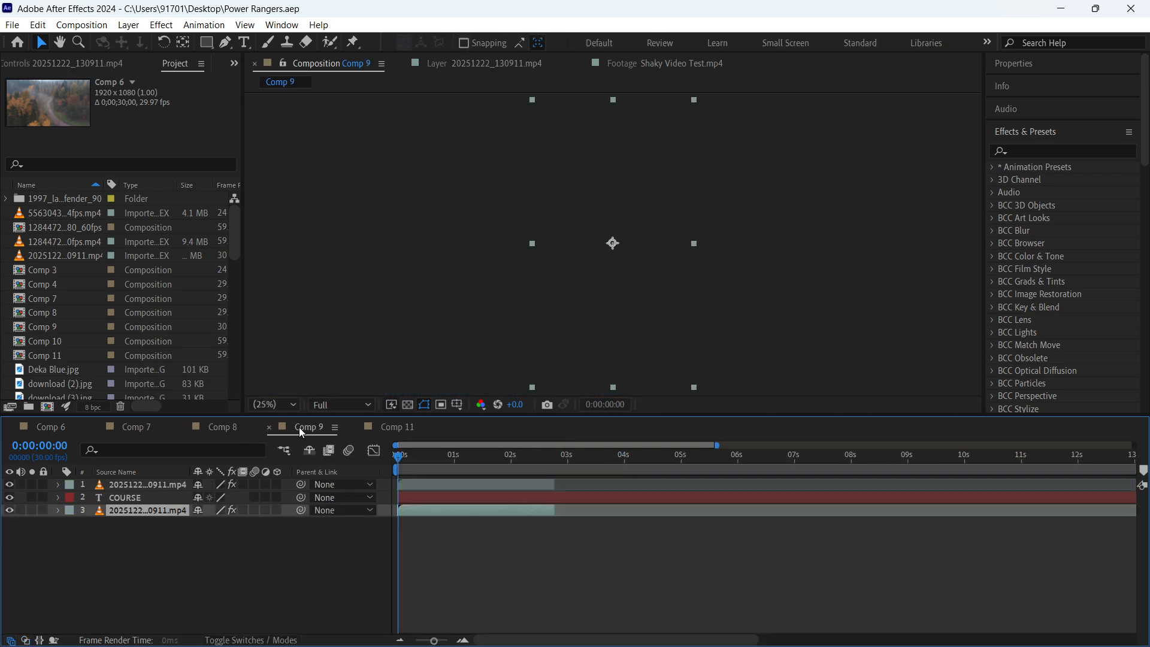
pyautogui.click(393, 428)
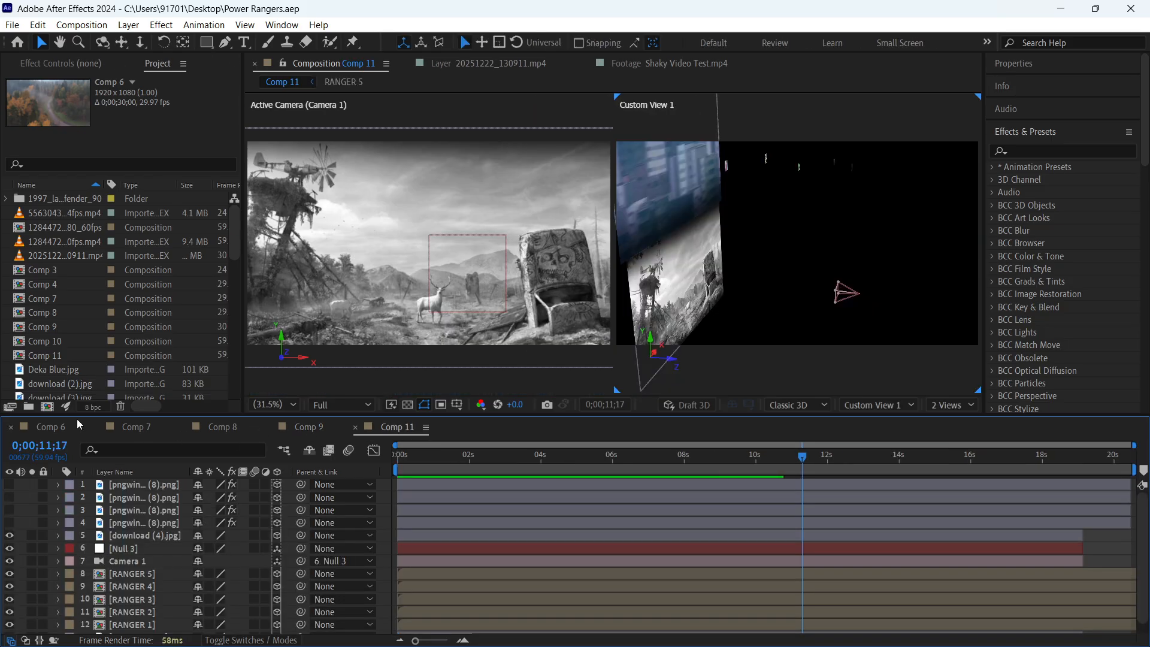
# - Check Comp 3, Comp 4 and Comp 7 among the project items and open Comp 4
pyautogui.click(71, 270)
pyautogui.click(73, 285)
pyautogui.click(78, 297)
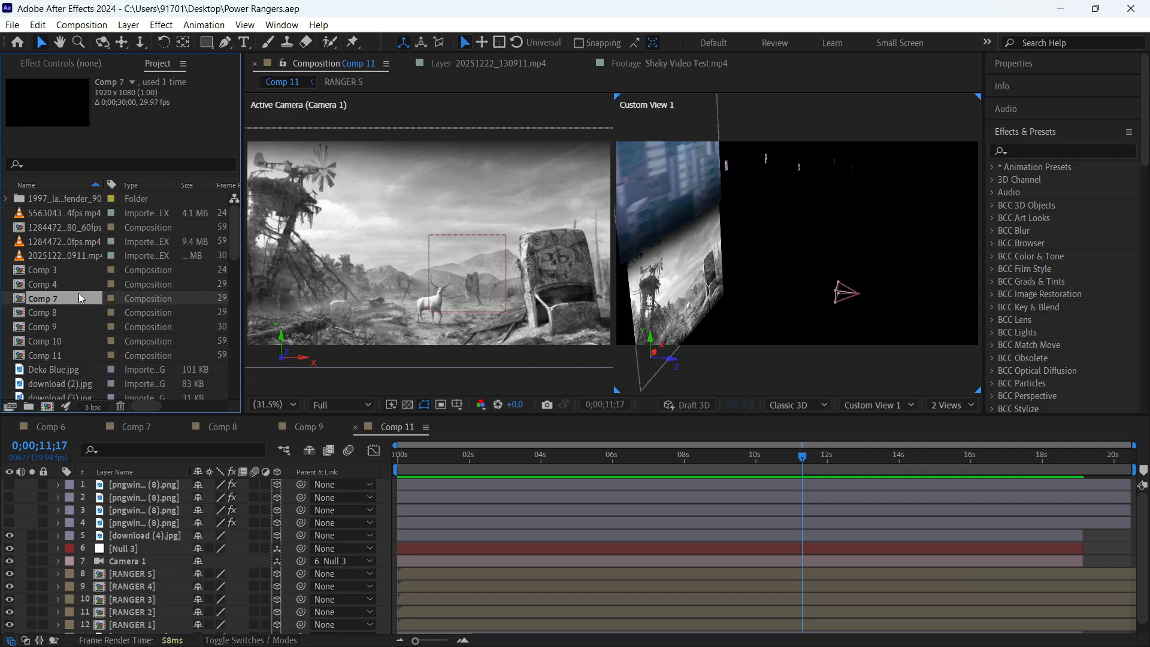
pyautogui.click(80, 271)
pyautogui.click(81, 284)
pyautogui.click(82, 300)
pyautogui.doubleClick(73, 285)
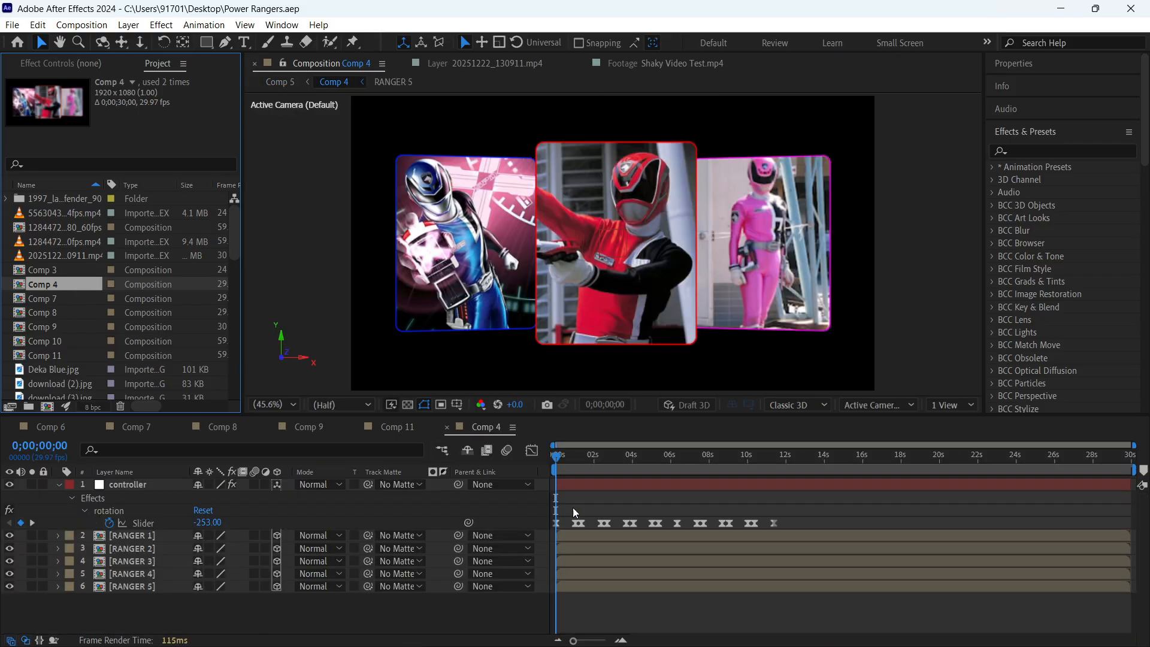
# - Preview the Comp 4 card rotation from the start and inspect the controller layer's rotation slider keyframes
pyautogui.click(580, 505)
pyautogui.press('u')
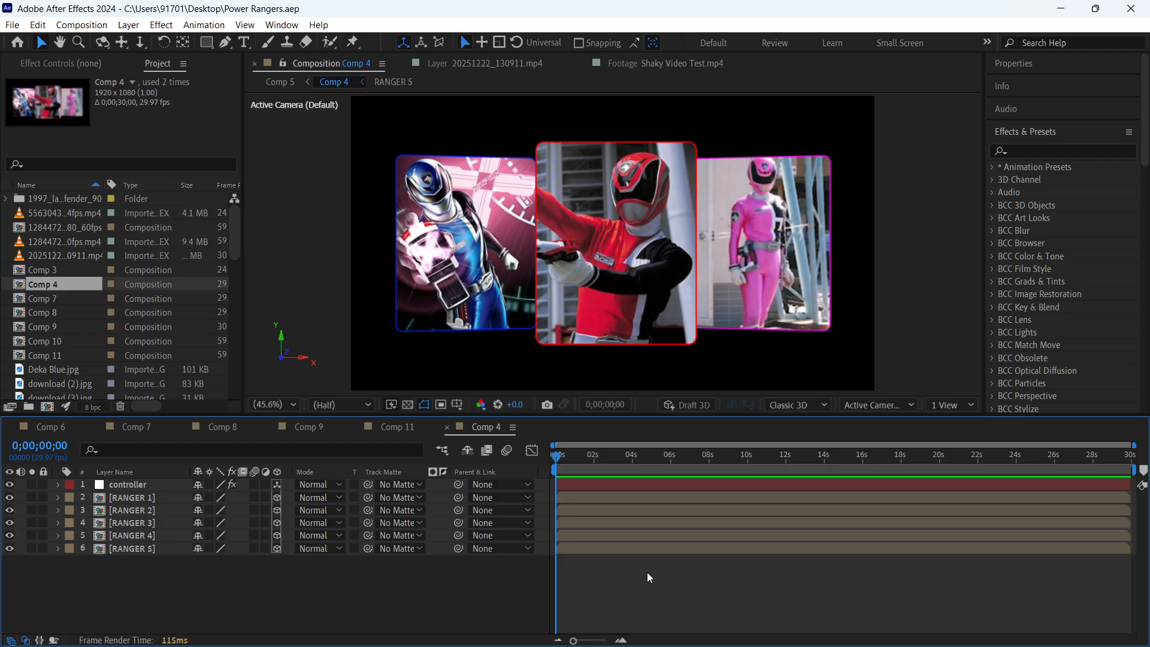
pyautogui.press('space')
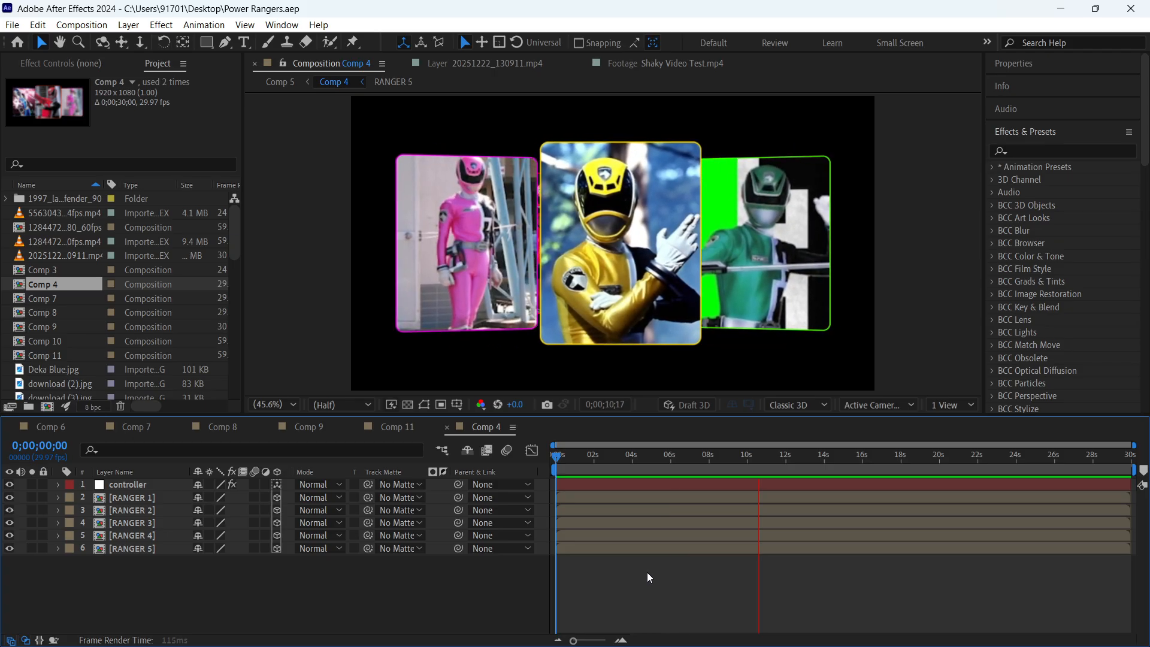
pyautogui.press('space')
pyautogui.press('u')
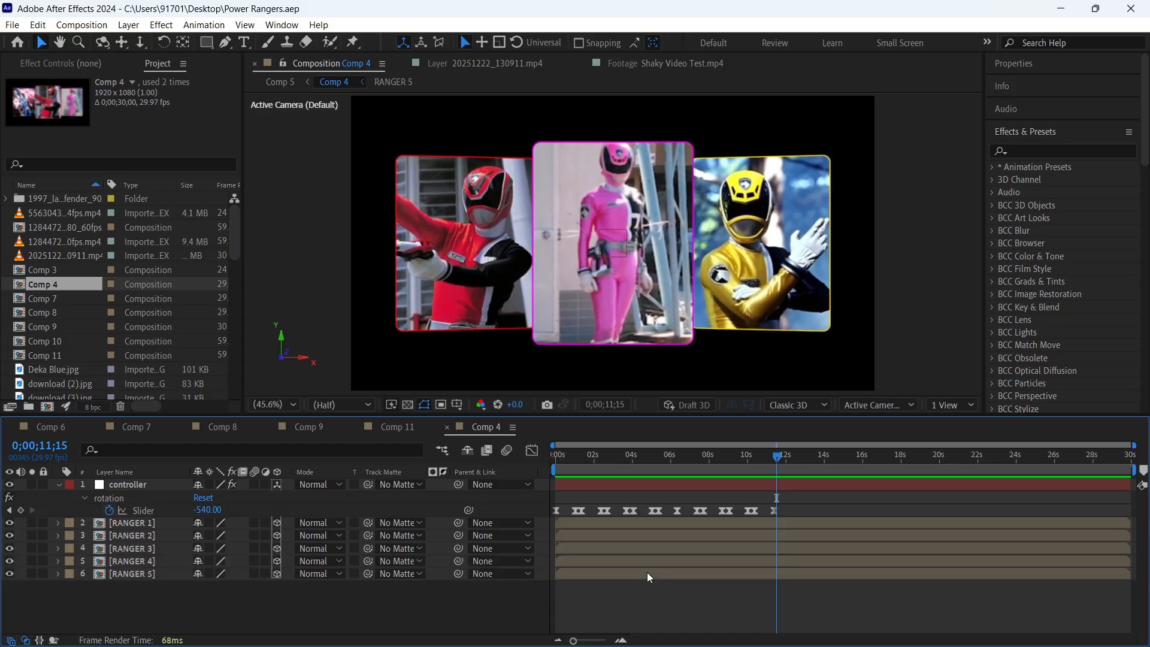
pyautogui.press('u')
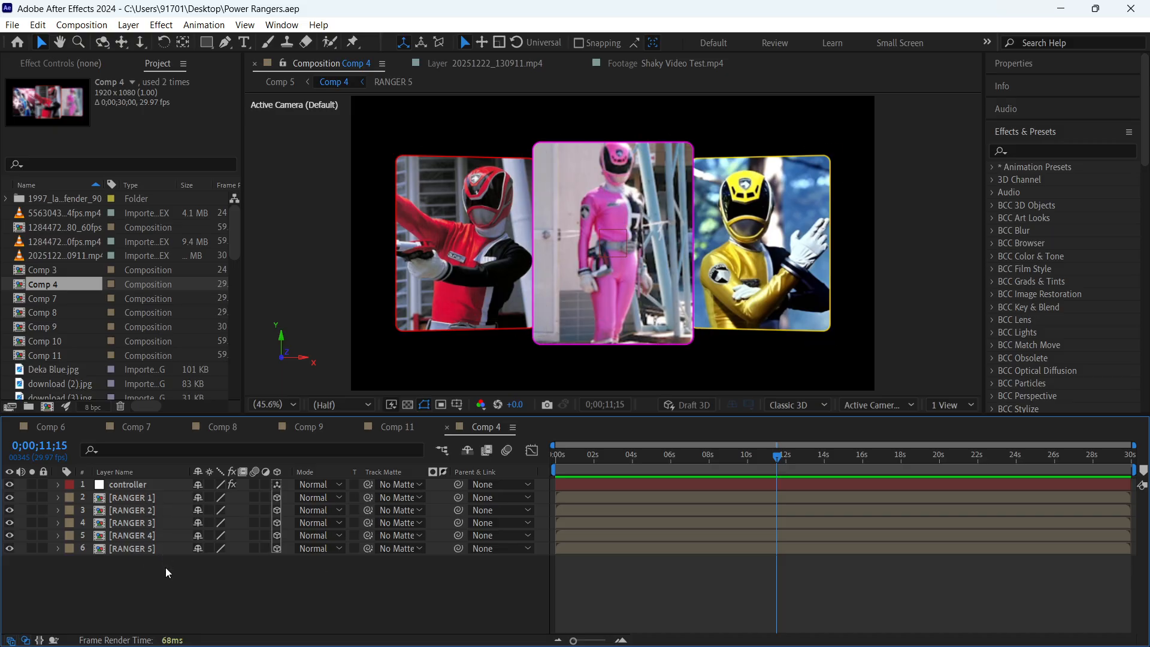
# - Inspect the RANGER 5, RANGER 4 and RANGER 1 nested compositions used as cards in Comp 4
pyautogui.click(628, 318)
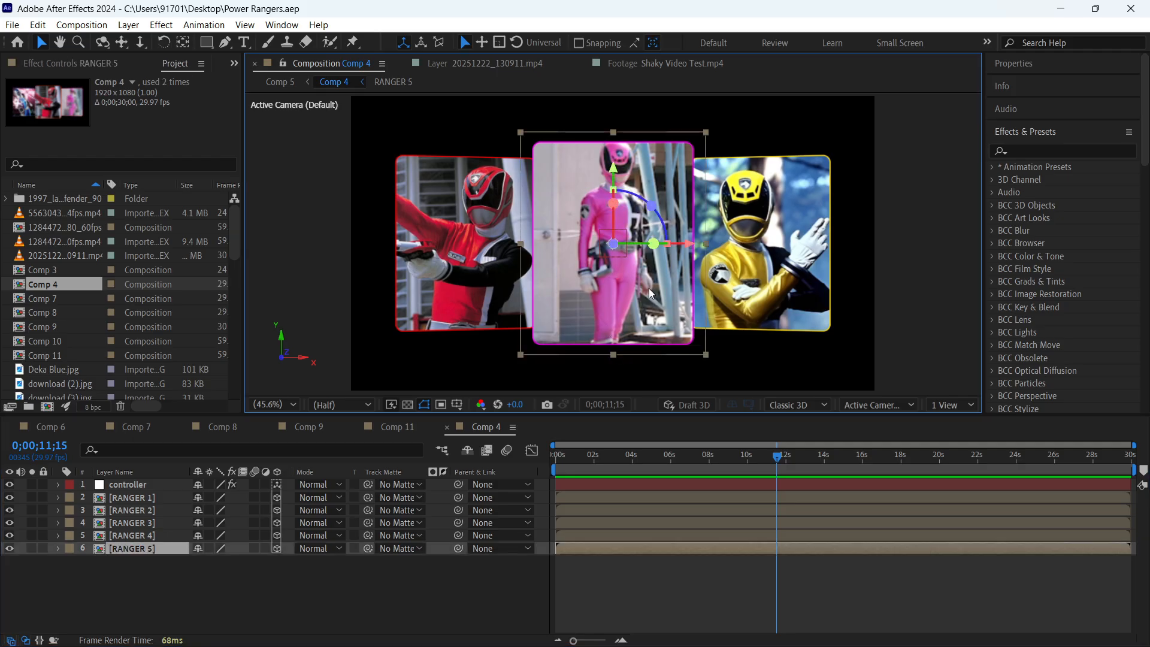
pyautogui.moveTo(573, 294)
pyautogui.mouseDown()
pyautogui.moveTo(434, 287)
pyautogui.moveTo(650, 290)
pyautogui.moveTo(621, 299)
pyautogui.moveTo(480, 288)
pyautogui.moveTo(588, 285)
pyautogui.mouseUp()
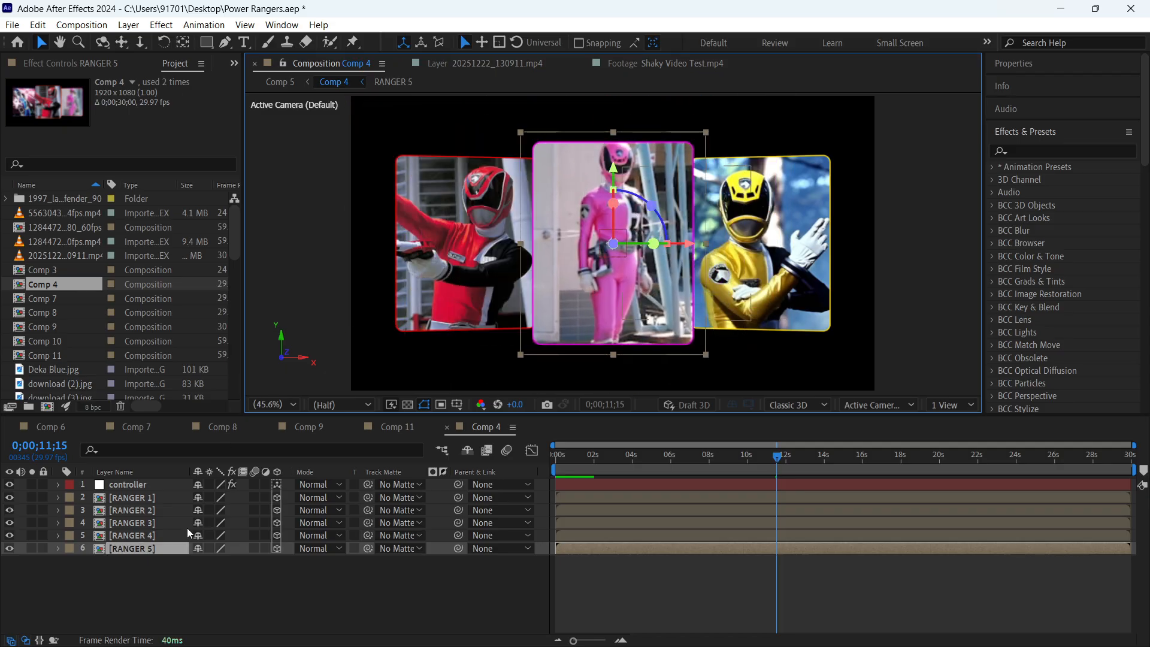
pyautogui.doubleClick(160, 549)
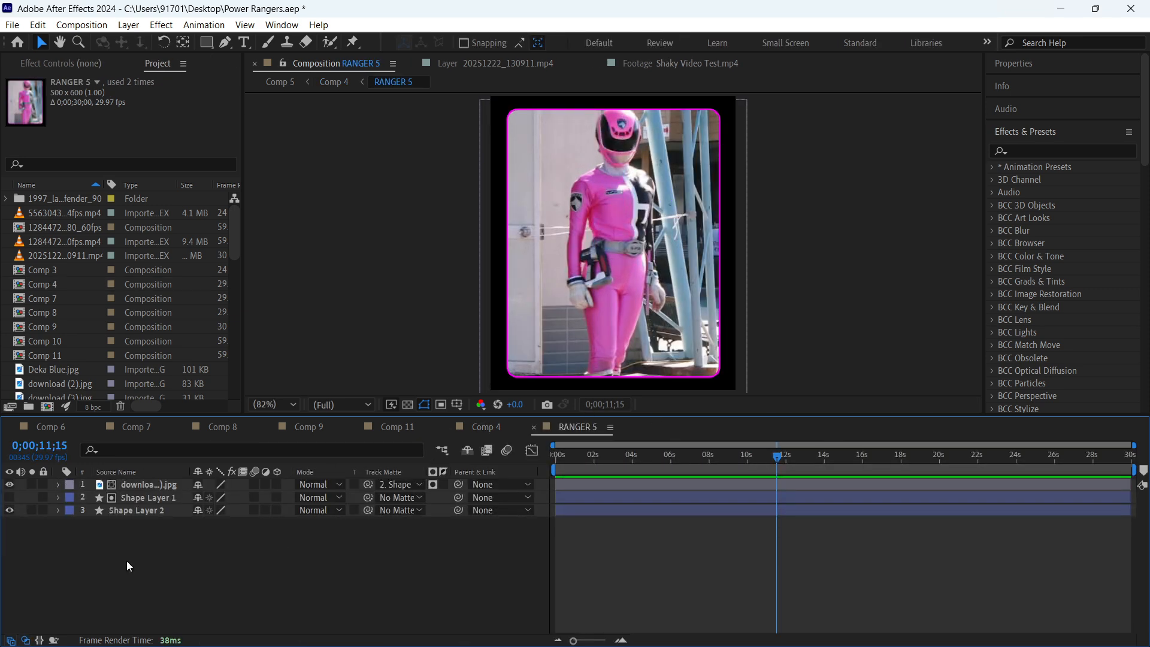
pyautogui.click(485, 427)
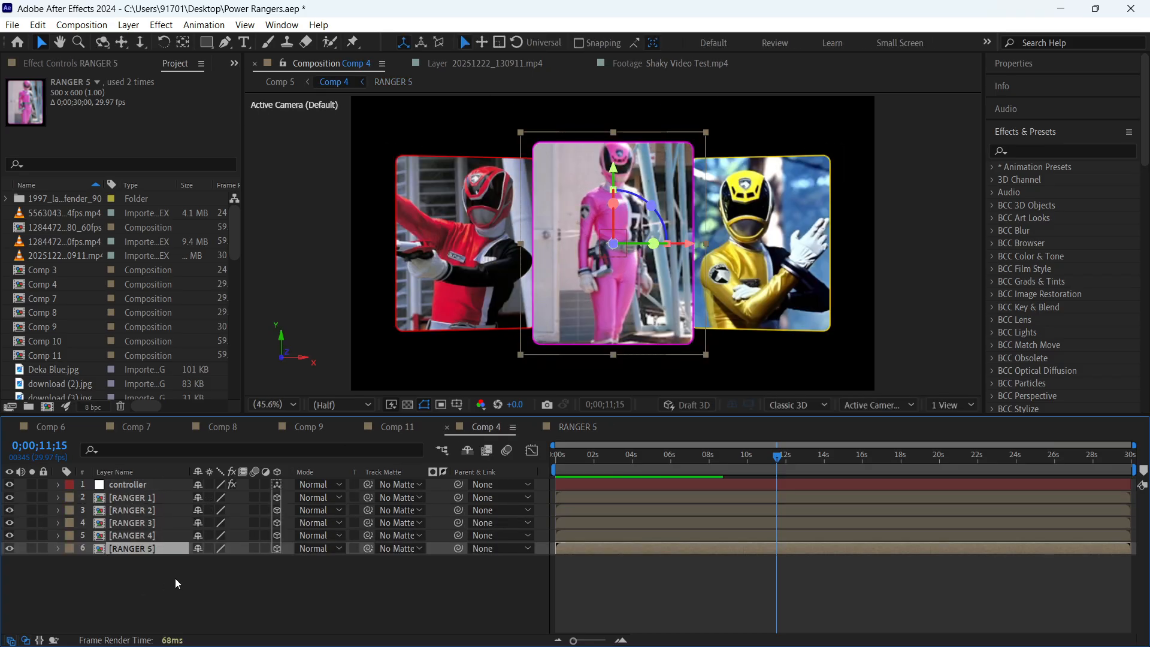
pyautogui.doubleClick(160, 529)
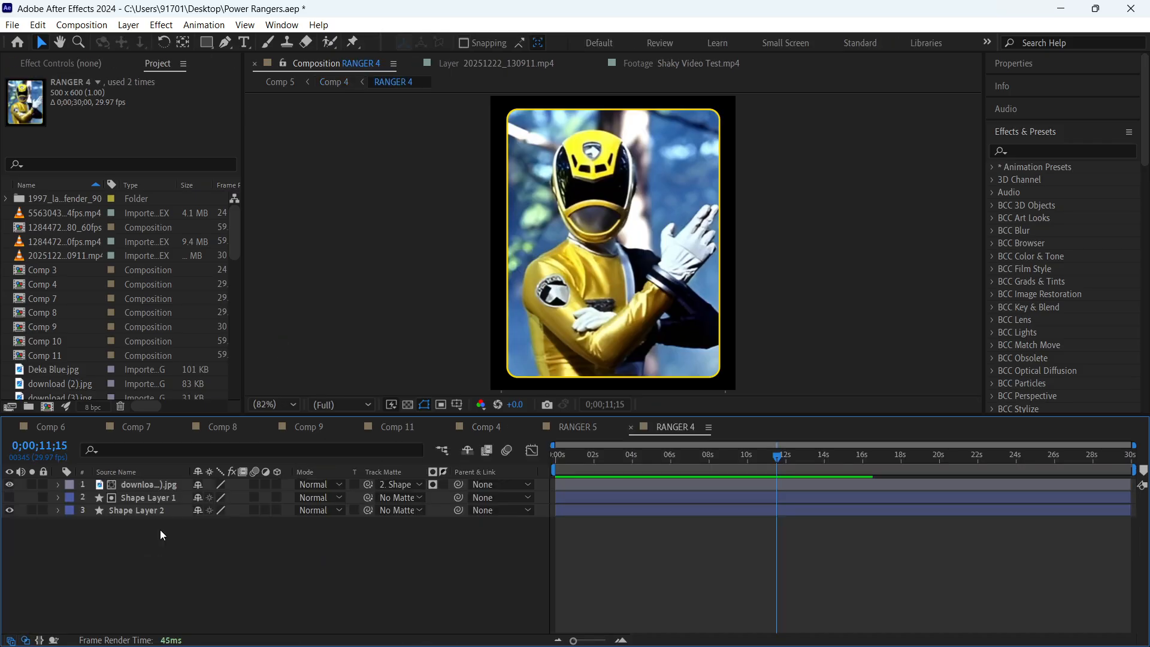
pyautogui.click(563, 427)
pyautogui.click(471, 429)
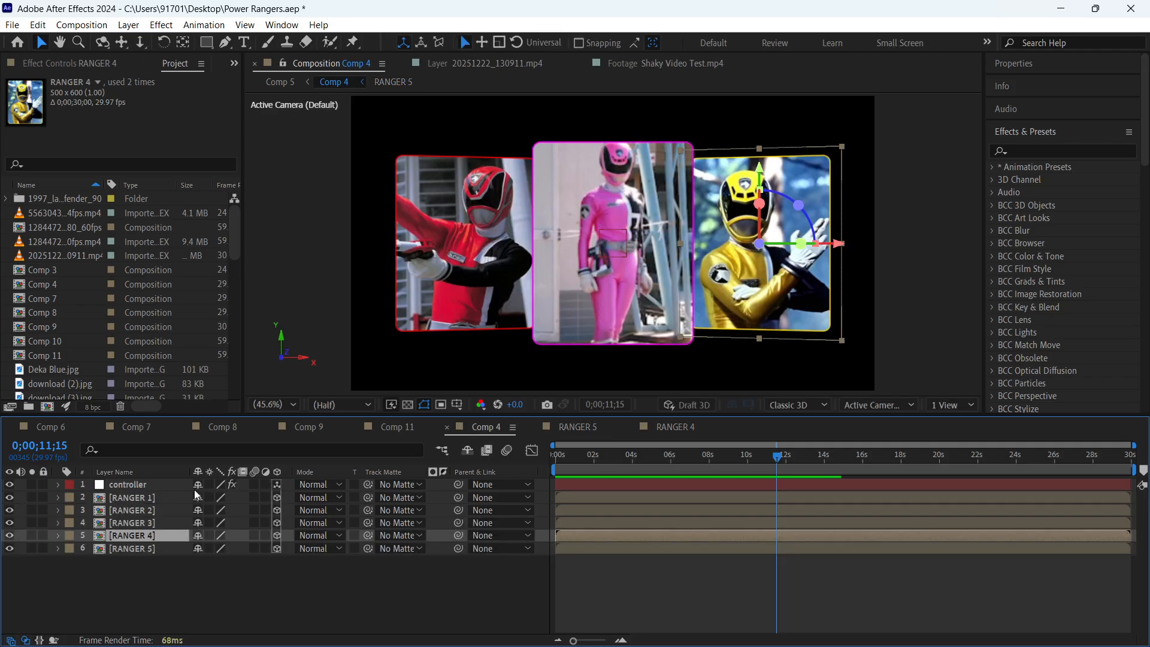
pyautogui.doubleClick(160, 497)
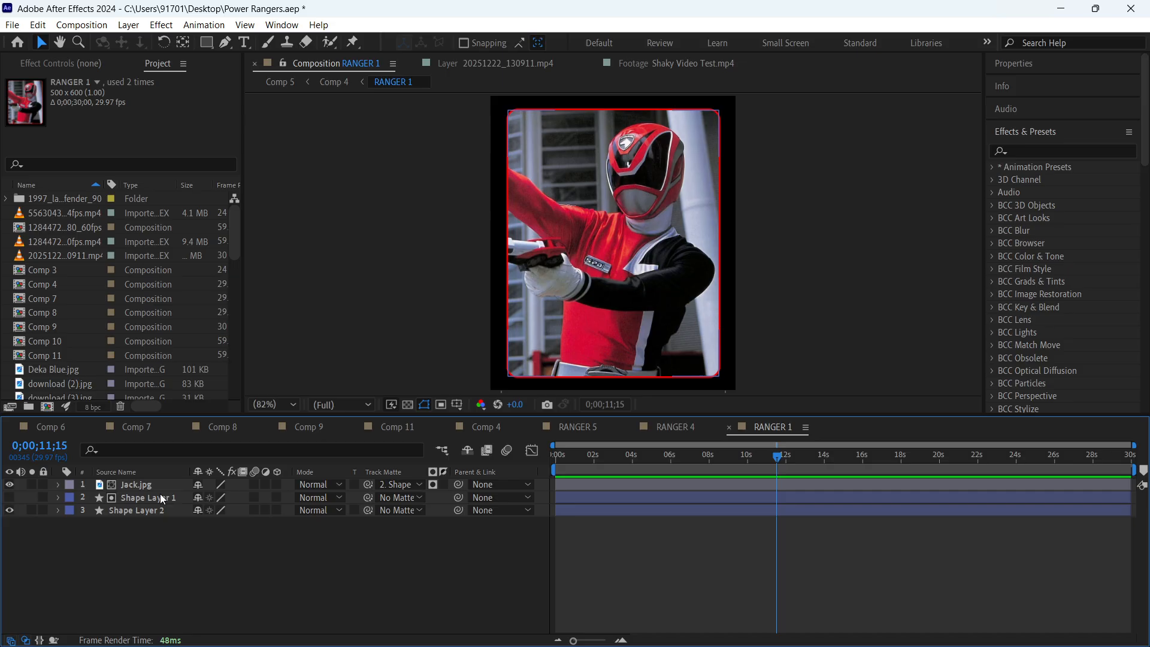
# - Save the project and review Comp 11, Comp 9 and Comp 8 before returning to RANGER 1
pyautogui.hotkey('ctrl', 's')
pyautogui.click(399, 428)
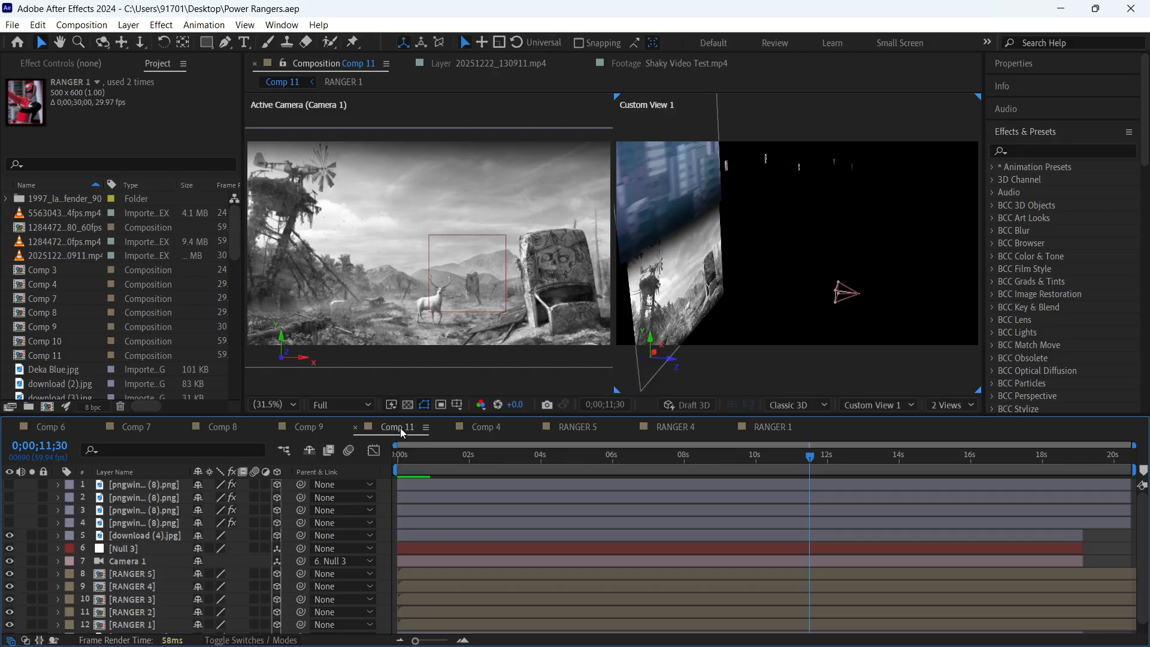
pyautogui.click(305, 426)
pyautogui.click(231, 427)
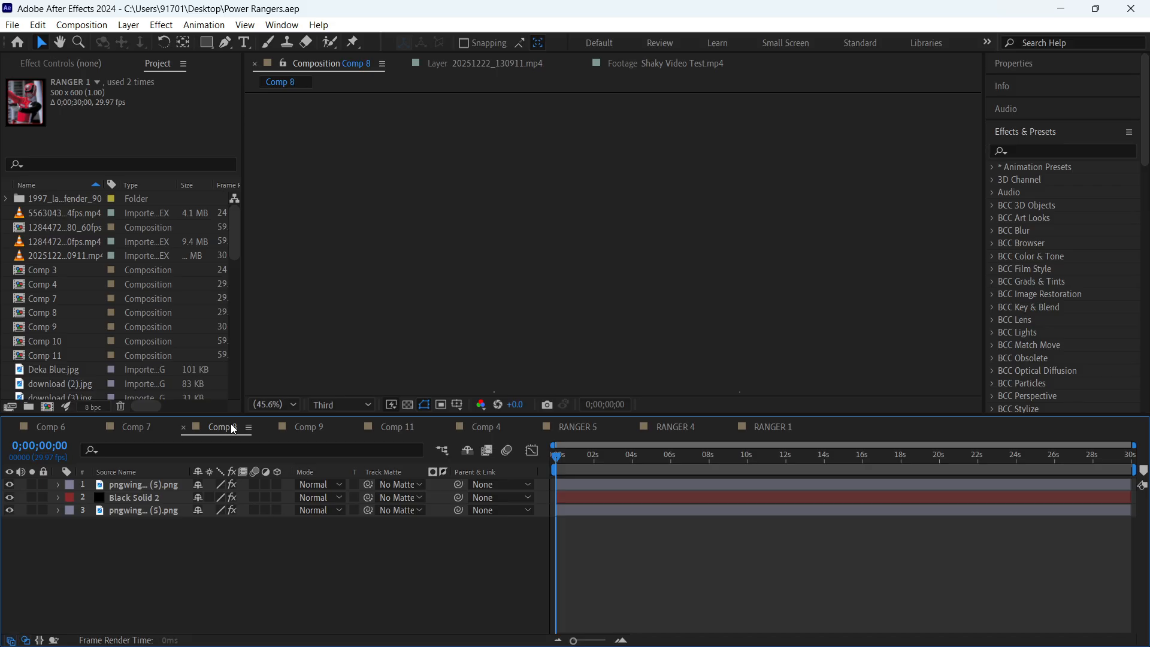
pyautogui.click(790, 426)
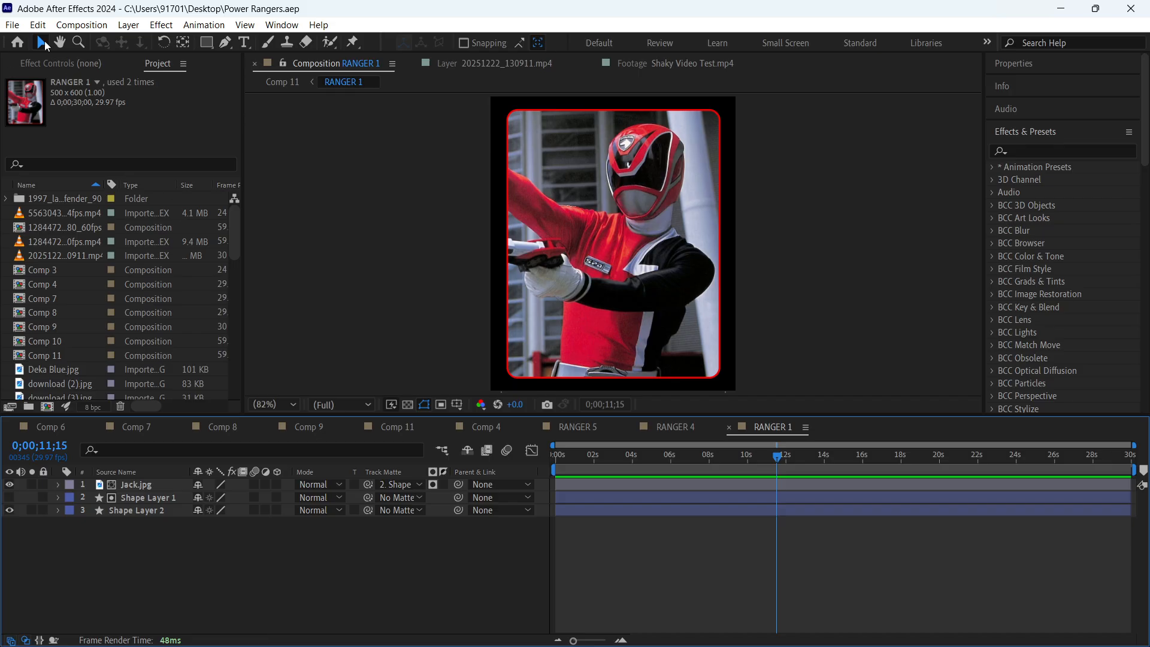
# - Close all open compositions and reopen the Power Rangers project from the recent files
pyautogui.hotkey('ctrl', 'shift', 'w')
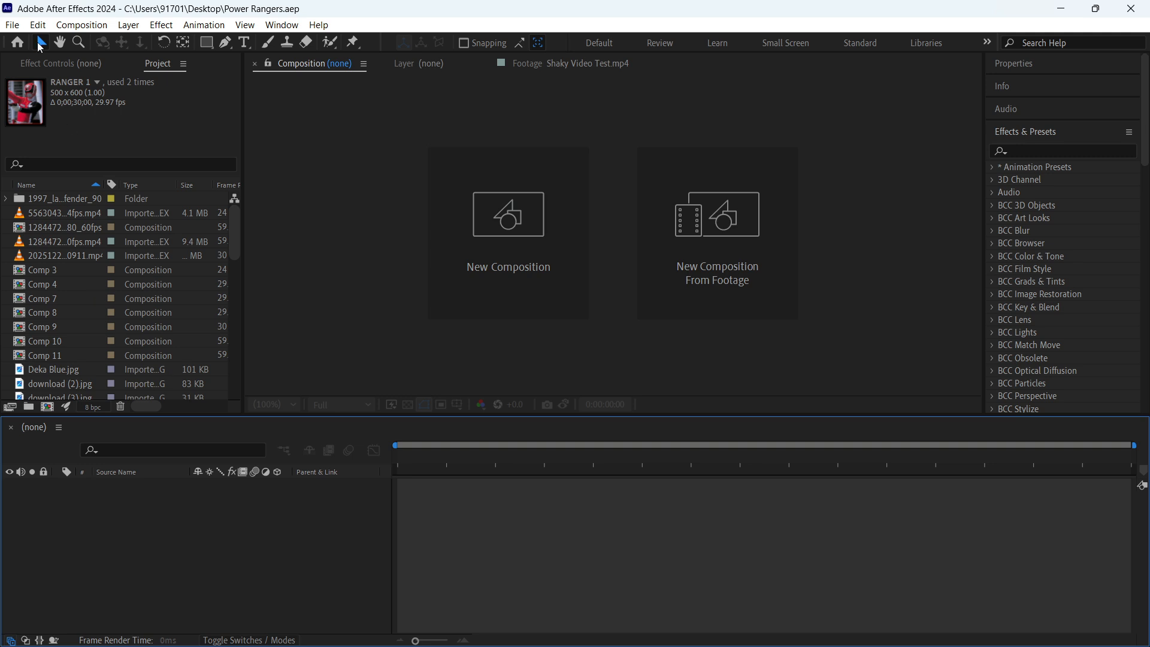
pyautogui.click(18, 42)
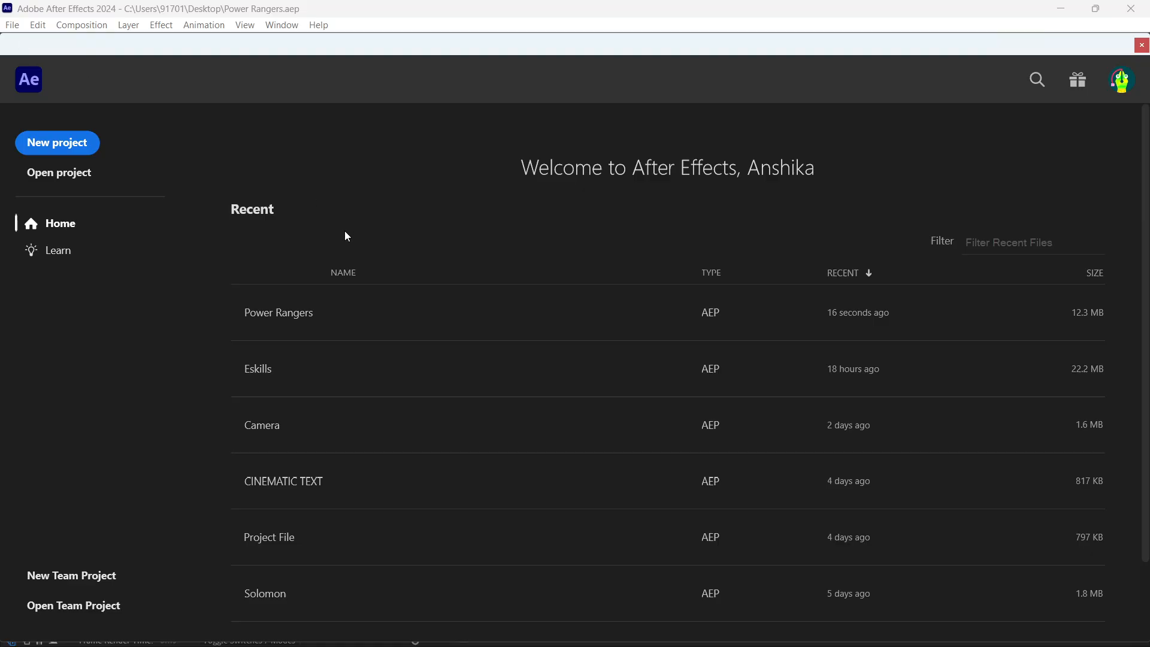
pyautogui.click(337, 316)
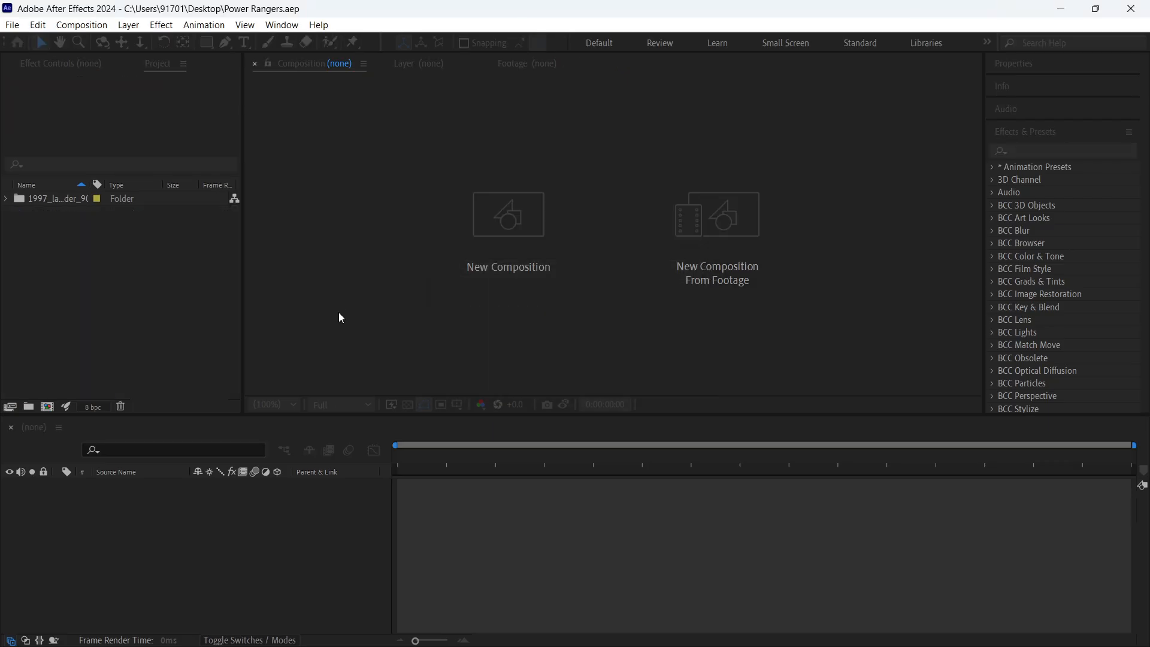
# - Show Comp 4 and scrub its rotating card animation back to 0;00;02;01
pyautogui.click(489, 428)
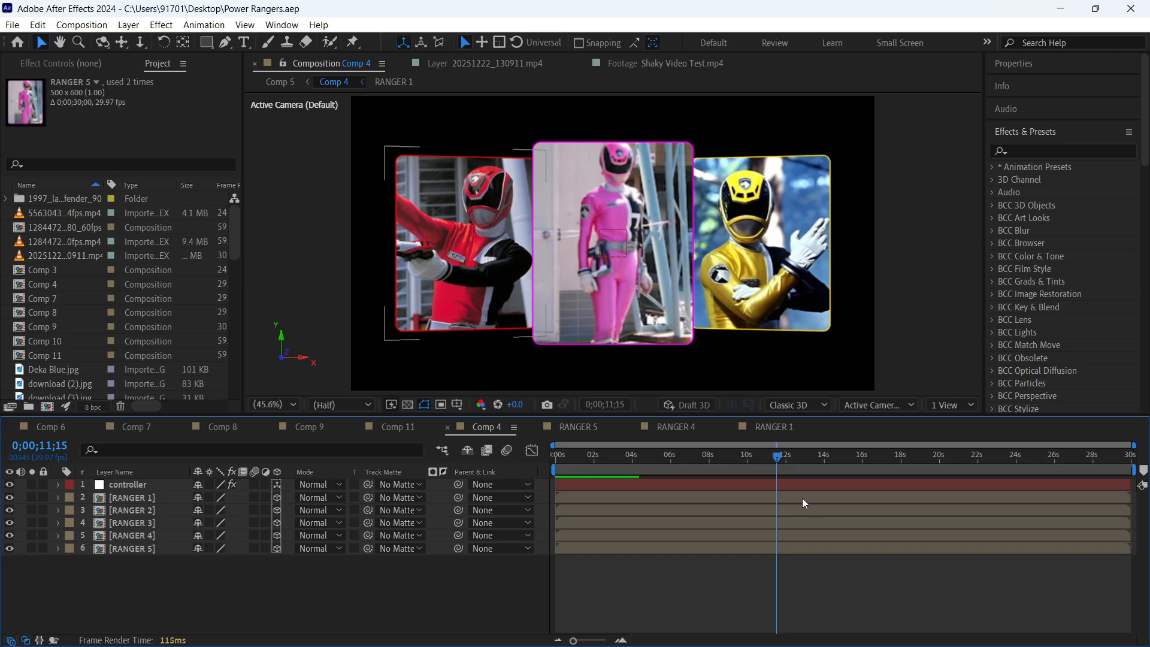
pyautogui.click(704, 462)
pyautogui.moveTo(702, 462); pyautogui.dragTo(596, 472)
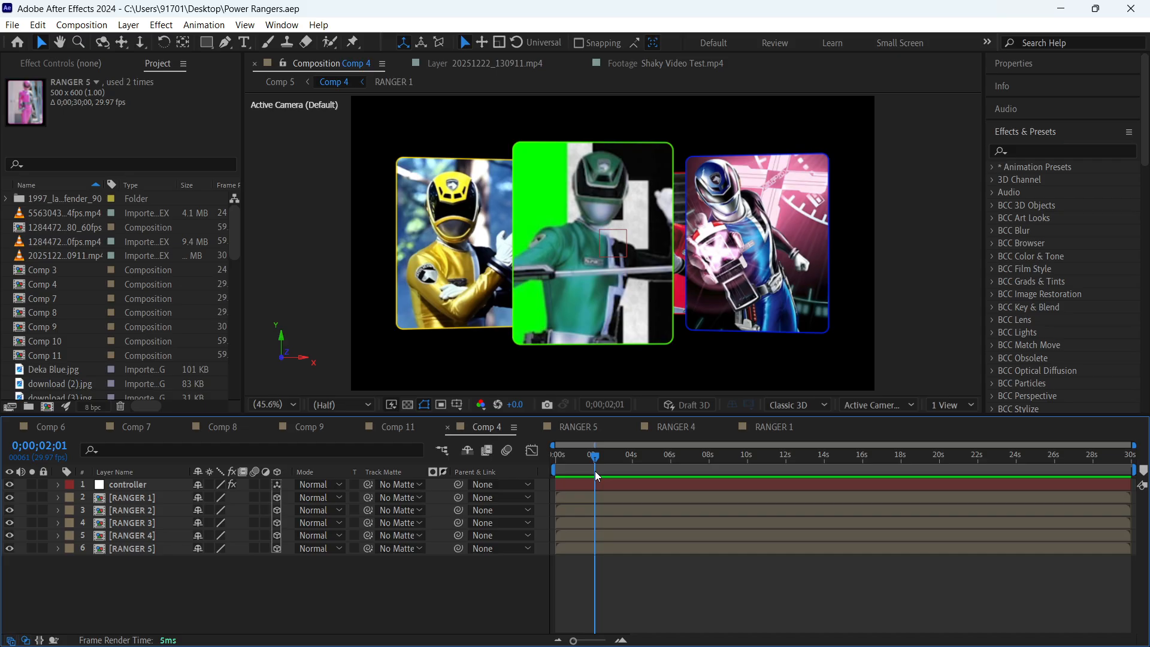
# - Close all Power Rangers compositions and open the recent CINEMATIC TEXT project
pyautogui.hotkey('ctrl', 'shift', 'w')
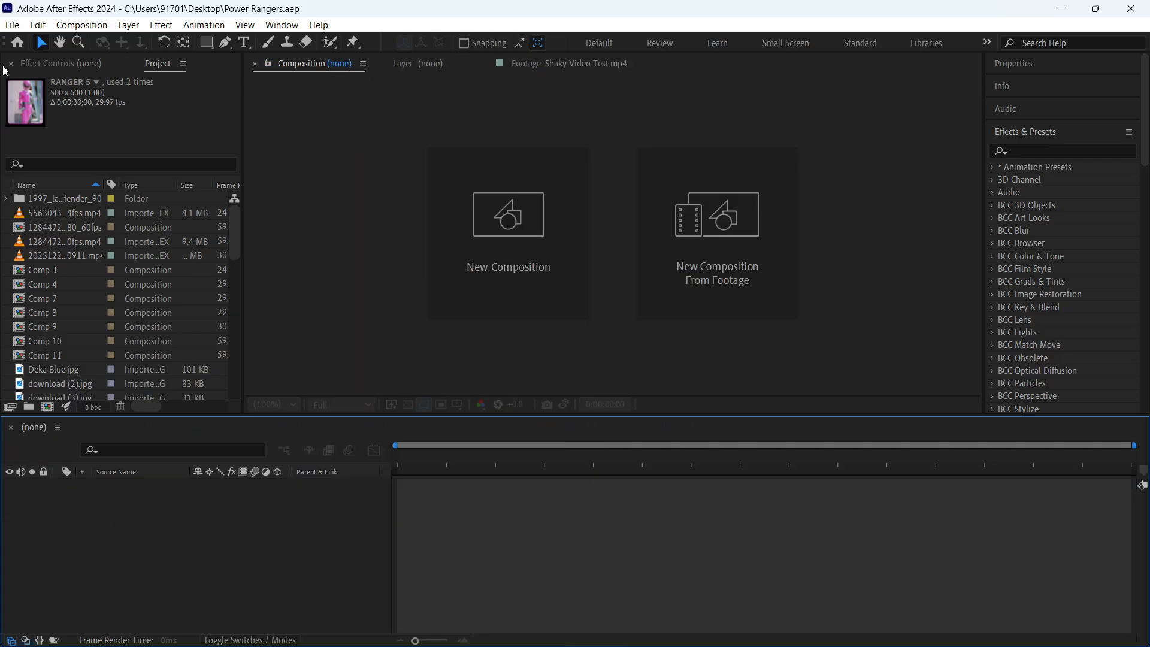
pyautogui.click(16, 44)
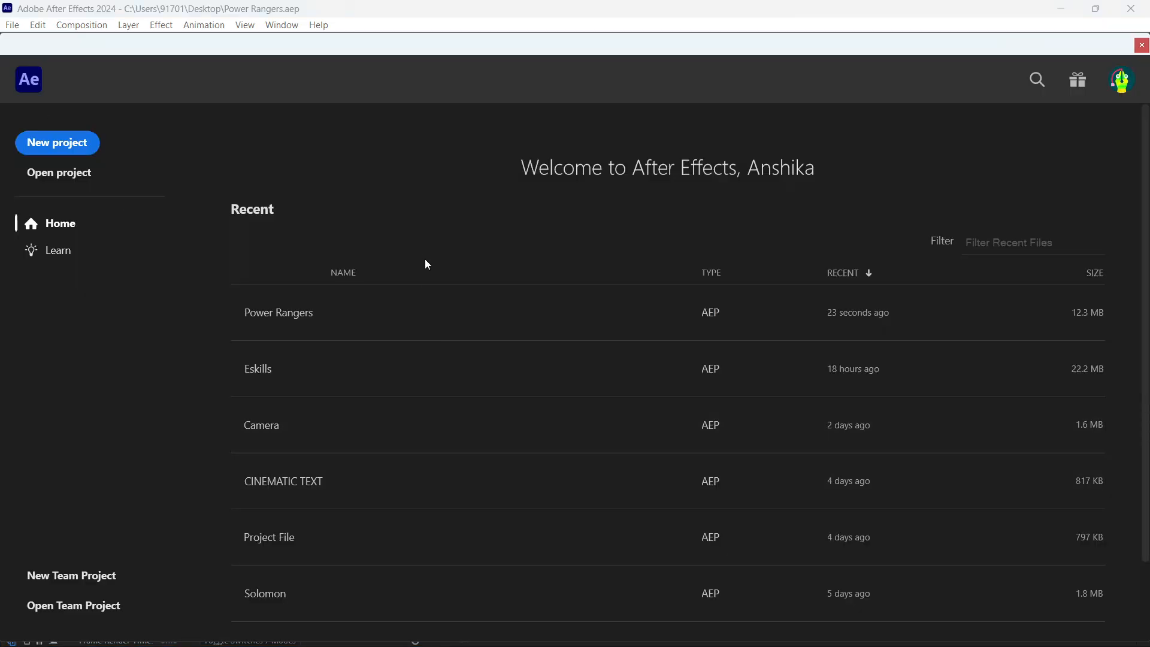
pyautogui.scroll(-2, 480, 479)
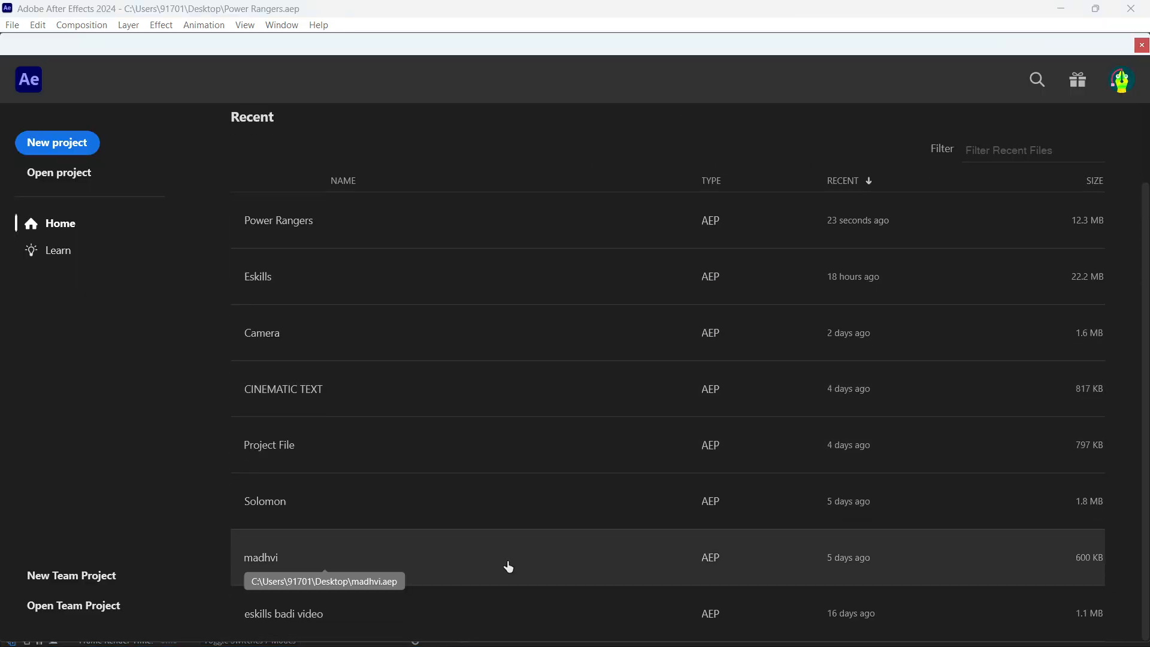
pyautogui.click(554, 393)
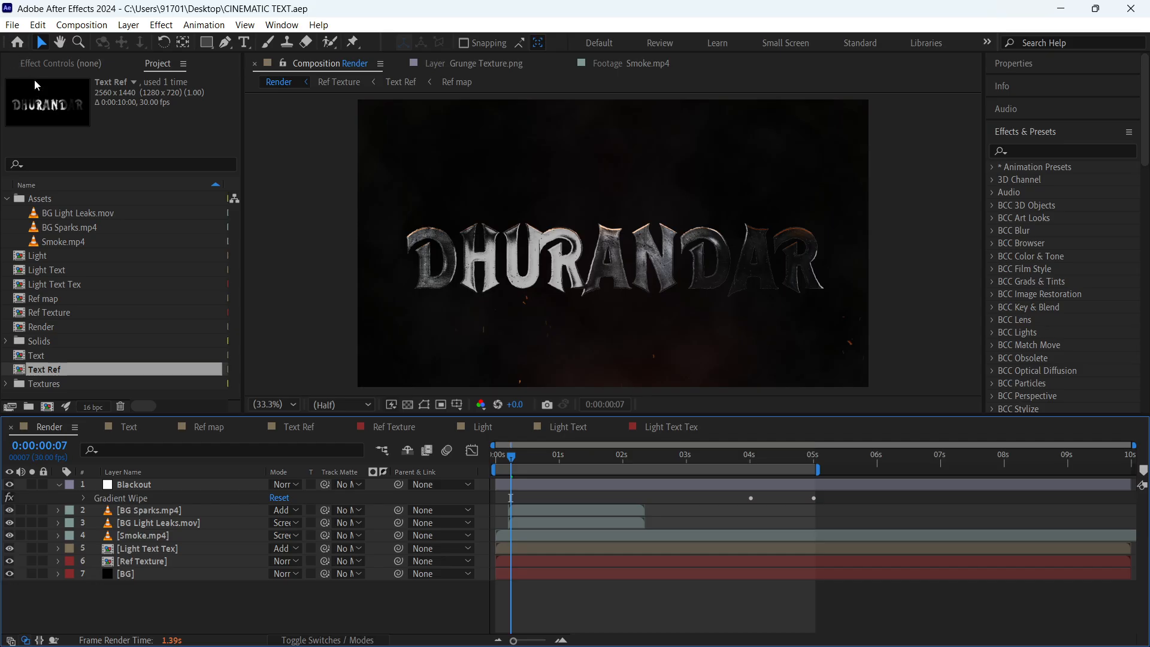
# - Close all compositions and open the recent Project File project, accepting the project conversion and the substituted fonts
pyautogui.hotkey('ctrl', 'shift', 'w')
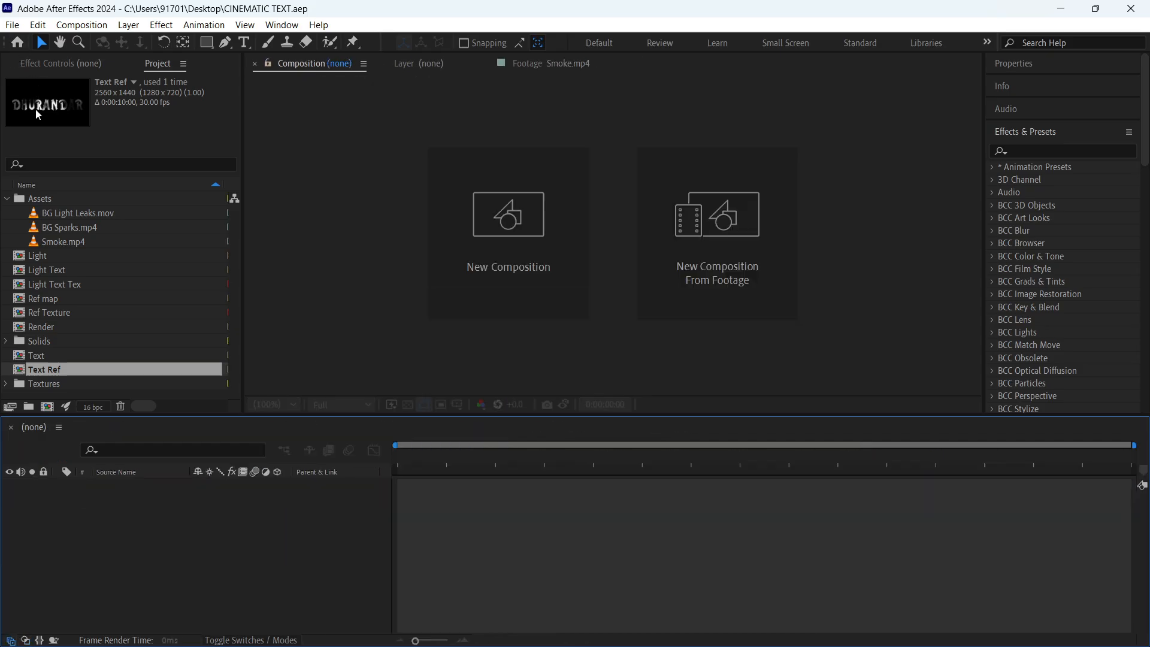
pyautogui.click(11, 48)
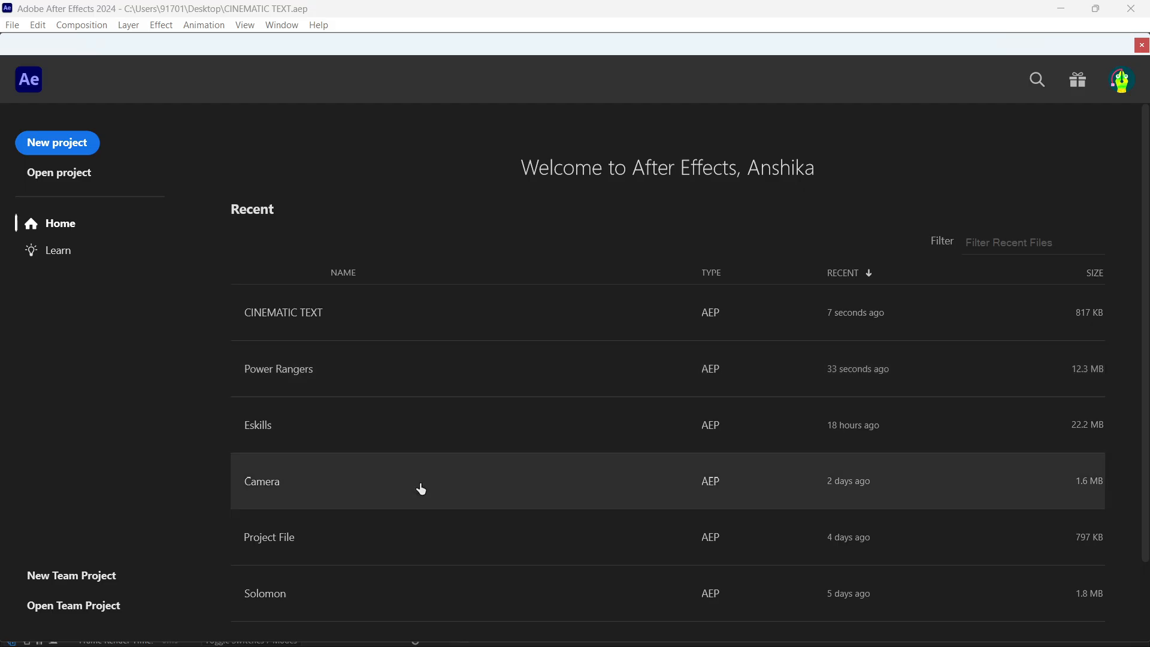
pyautogui.scroll(-2, 419, 489)
pyautogui.scroll(-1, 420, 578)
pyautogui.scroll(1, 420, 578)
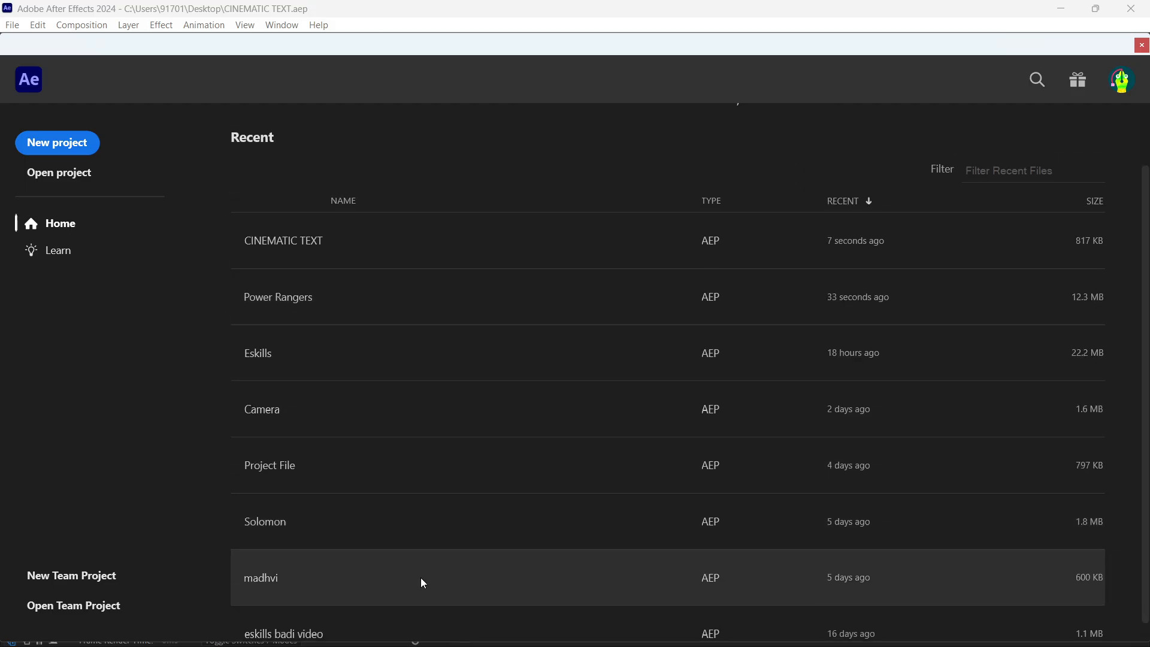
pyautogui.click(429, 458)
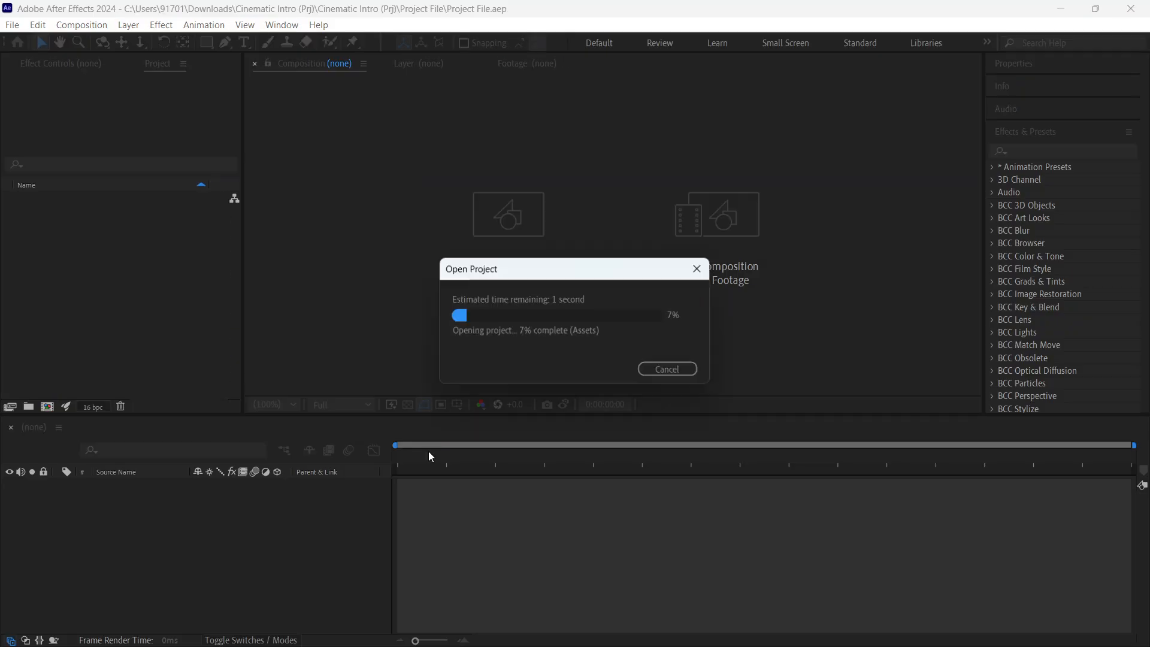
pyautogui.press('Return')
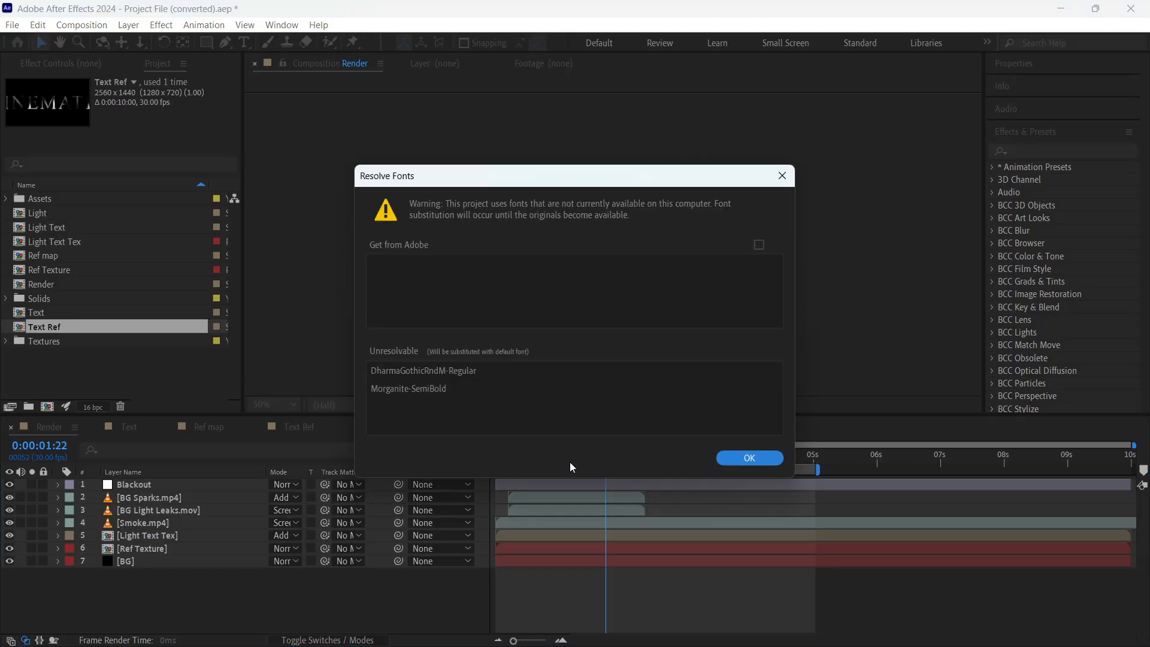
pyautogui.click(749, 458)
pyautogui.click(727, 359)
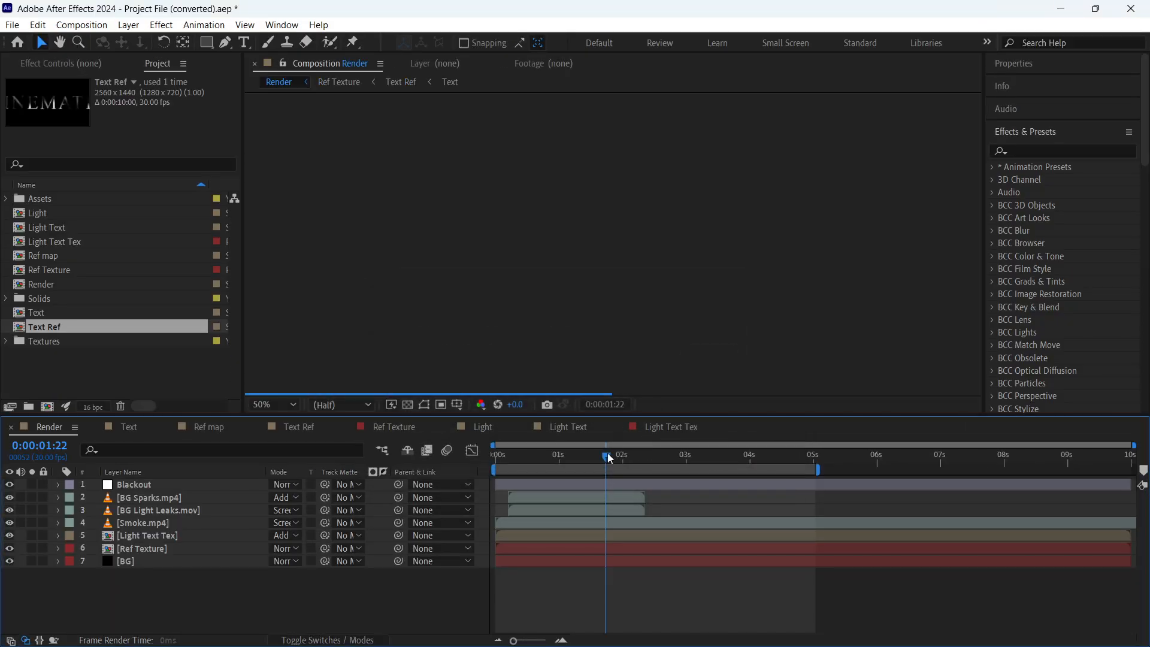
# - Scrub the Render composition back to 0:00:00:16 to review the title, and close all compositions without saving
pyautogui.moveTo(605, 457); pyautogui.dragTo(530, 456)
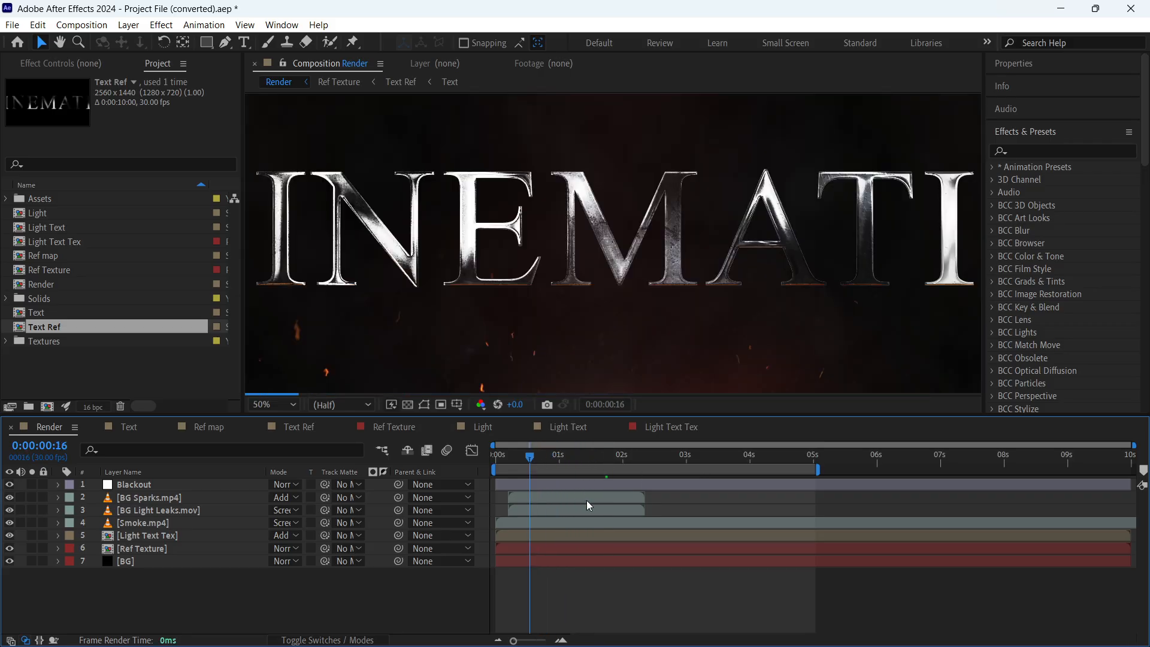
pyautogui.hotkey('ctrl', 's')
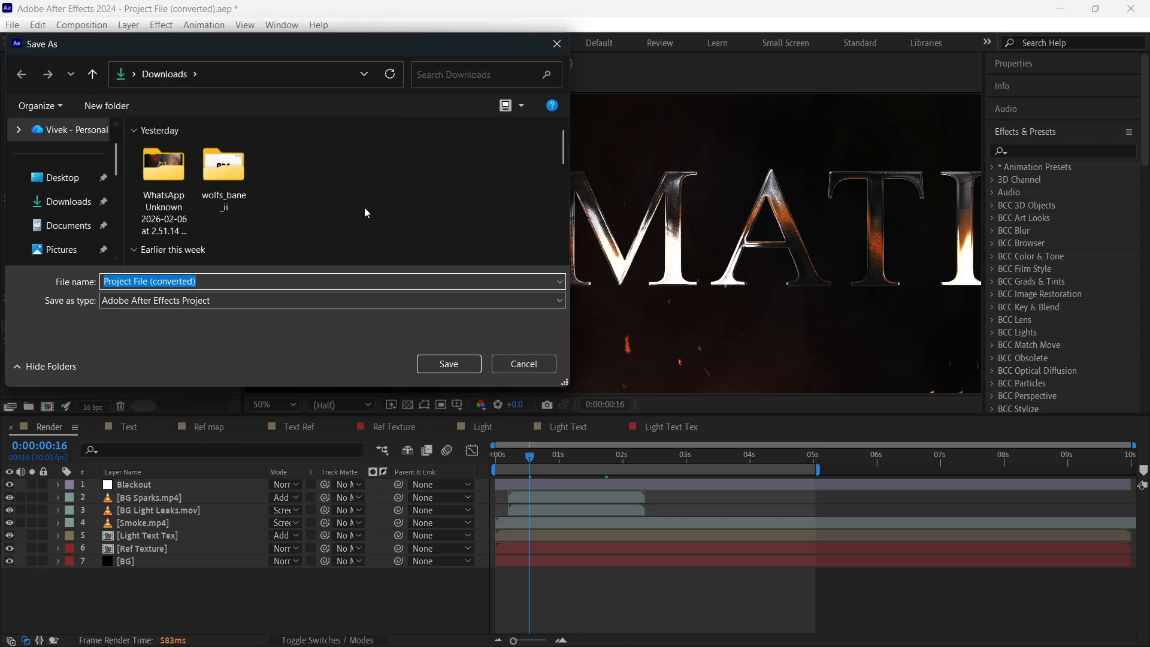
pyautogui.press('Escape')
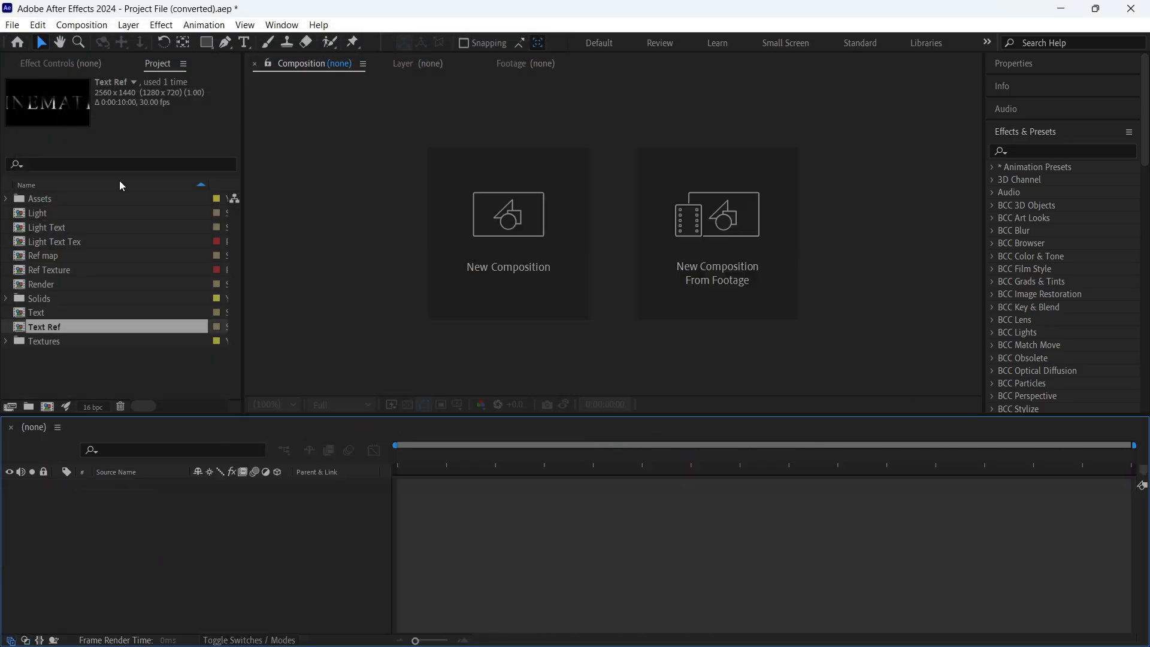
# - Start a new empty project, discarding the changes to the converted Project File
pyautogui.click(17, 42)
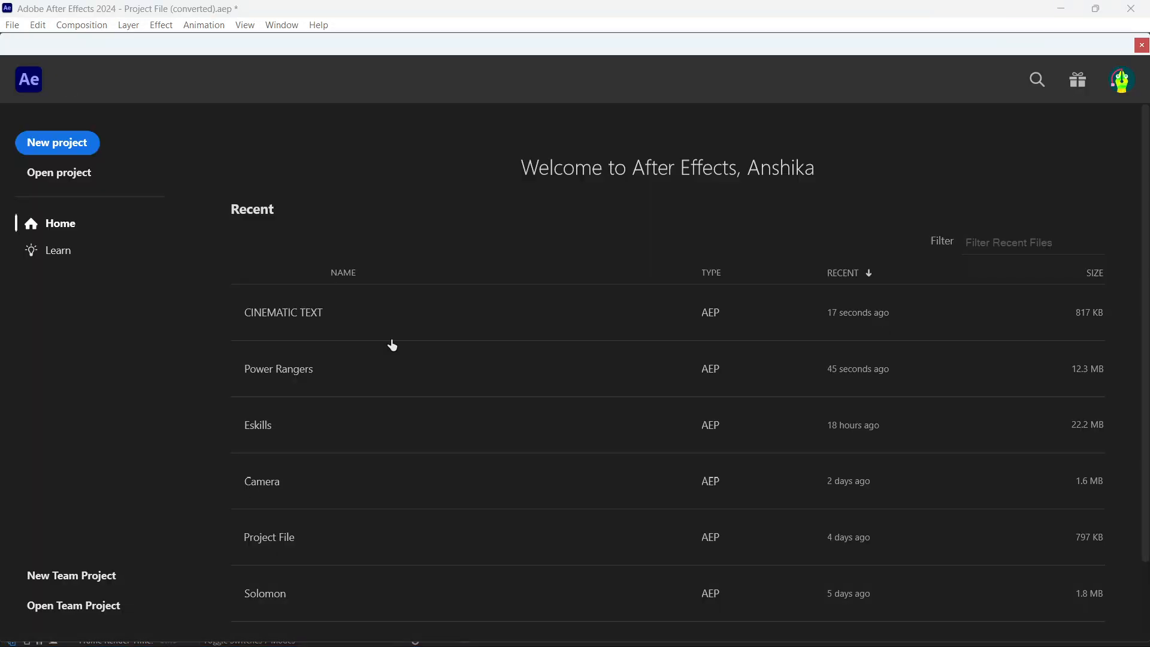
pyautogui.scroll(-2, 421, 552)
pyautogui.scroll(2, 426, 567)
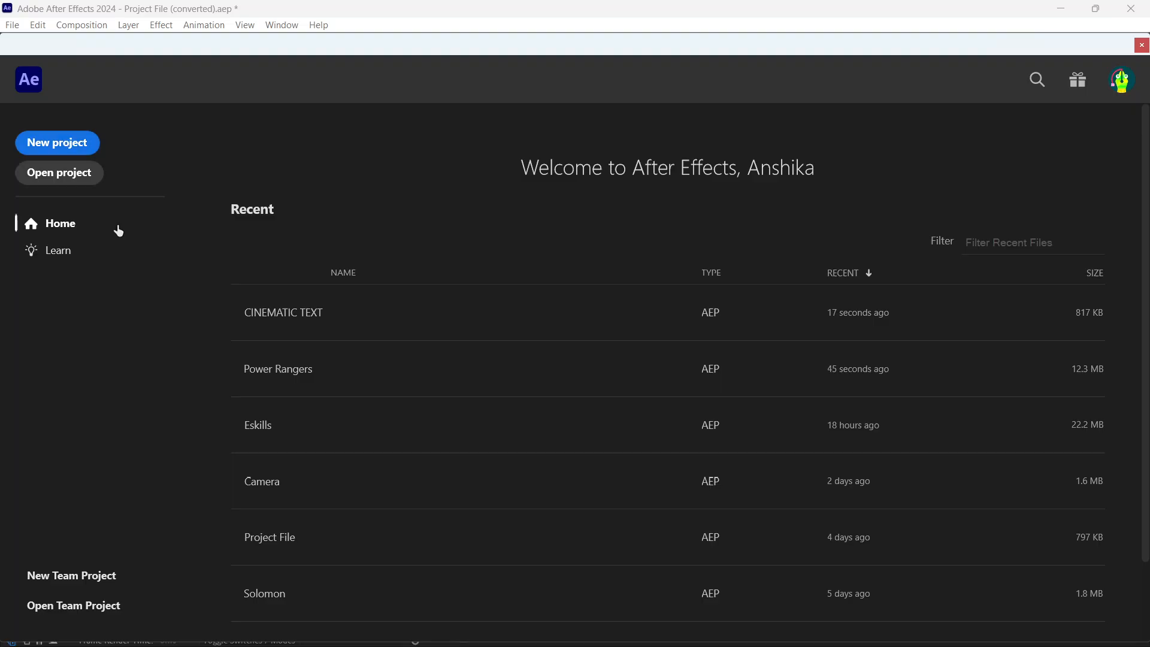
pyautogui.click(90, 144)
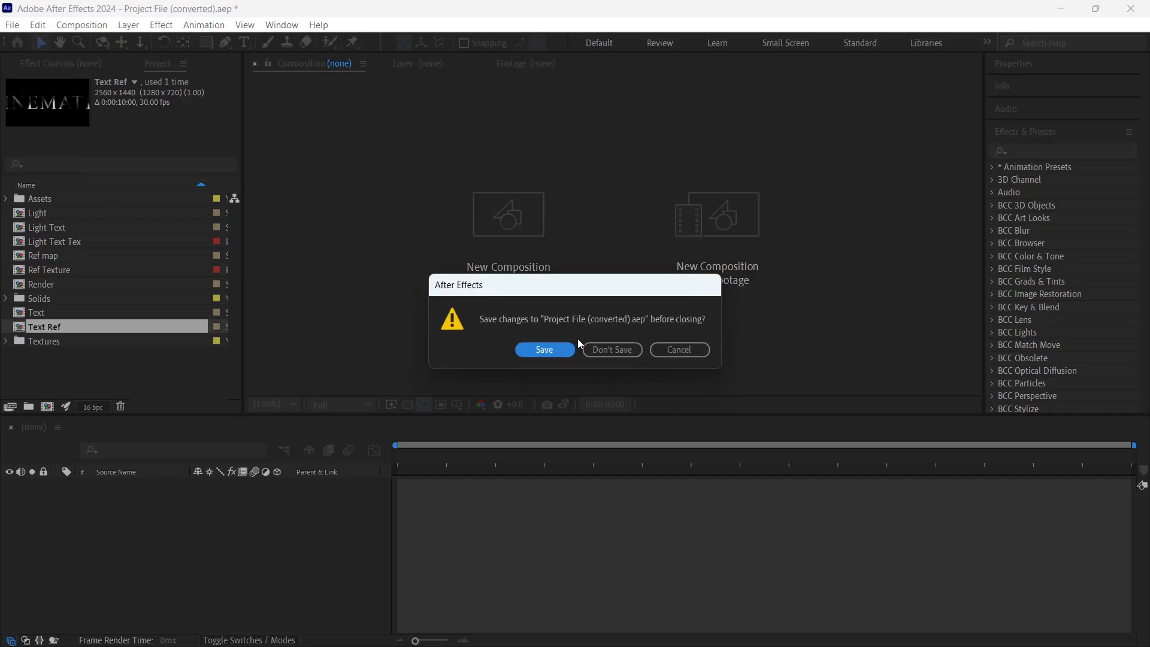
pyautogui.click(595, 351)
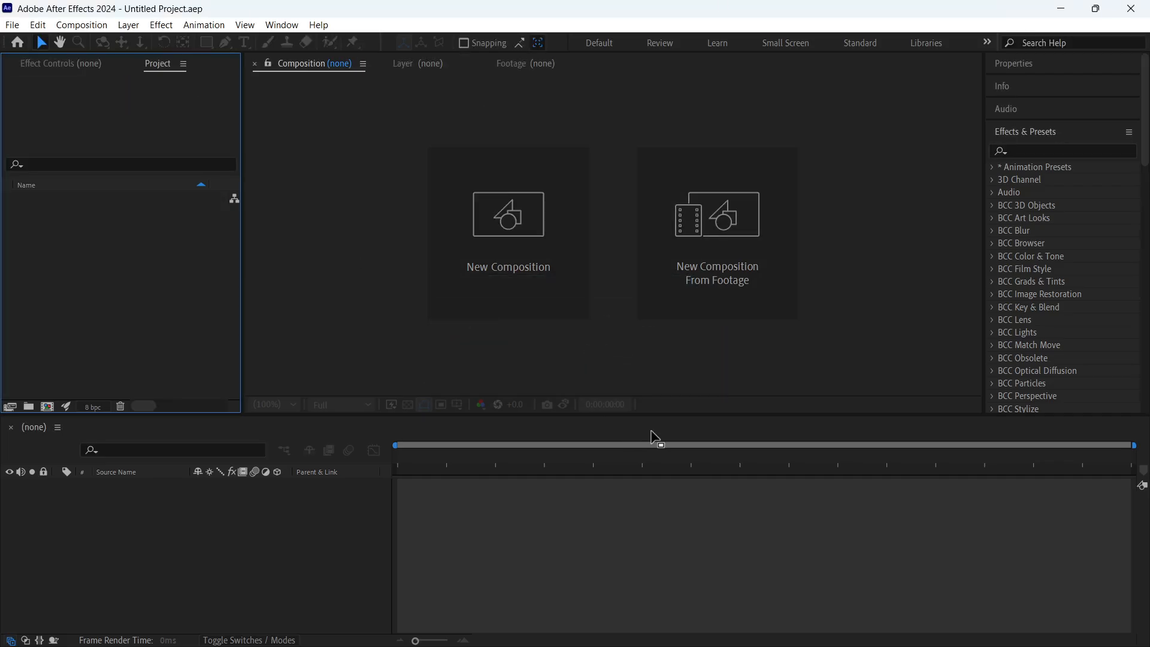
pyautogui.click(451, 238)
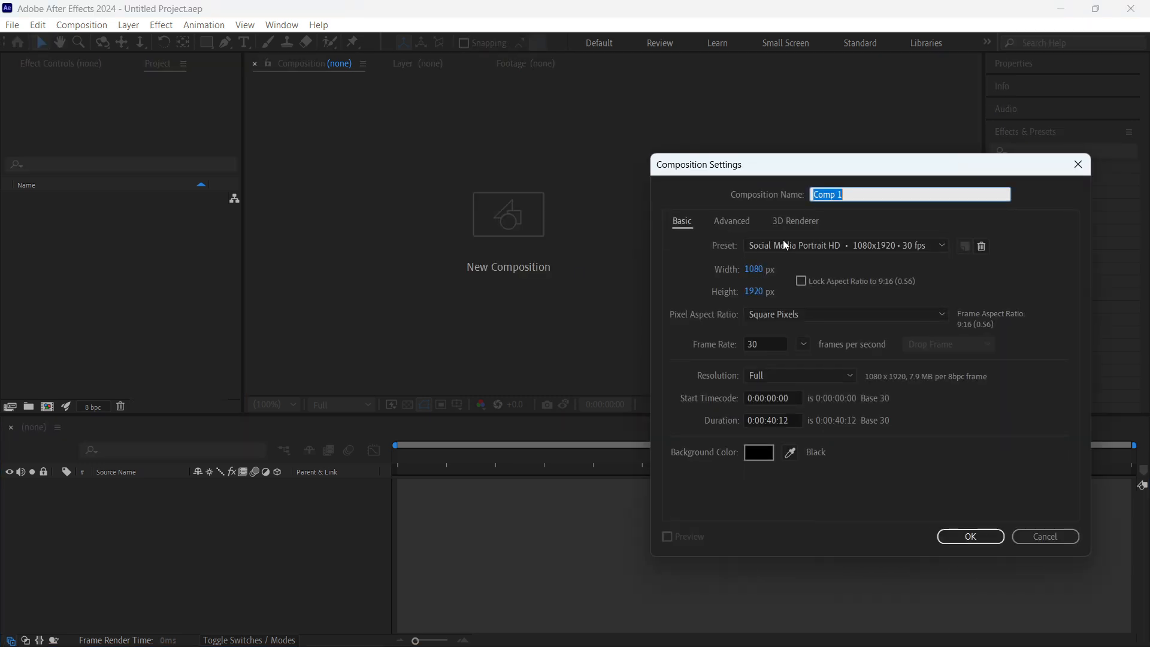
pyautogui.moveTo(771, 169); pyautogui.dragTo(694, 133)
pyautogui.press('Escape')
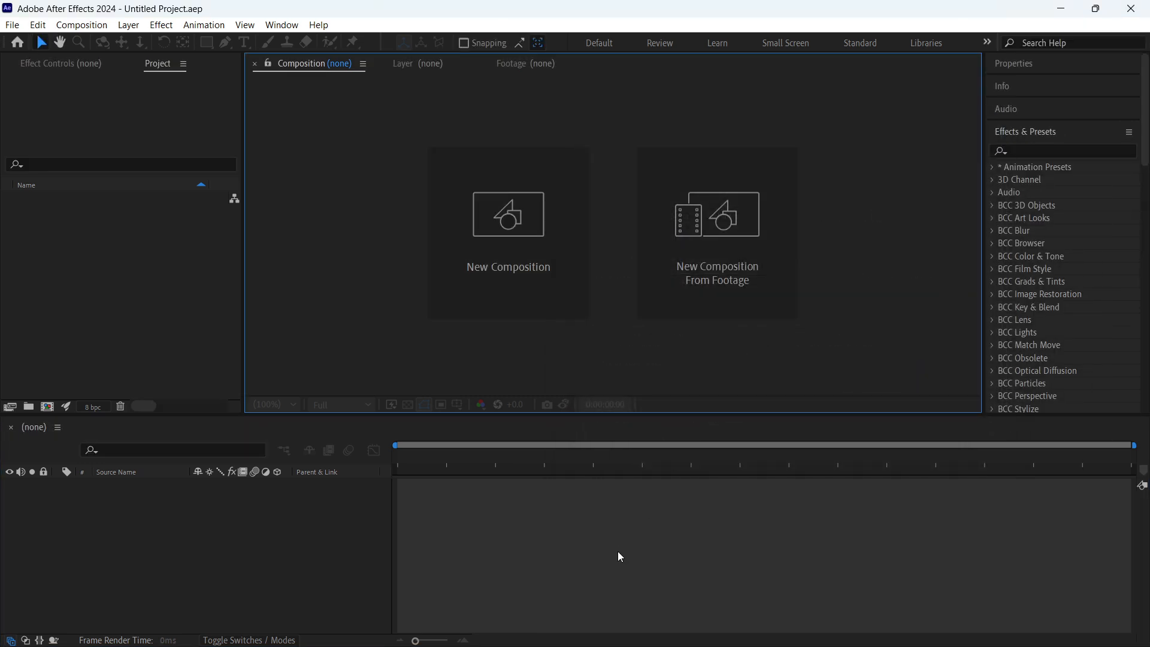
# - Import the ten character PNG images, Megumi through Nanami, from the Downloads folder as footage
pyautogui.doubleClick(164, 298)
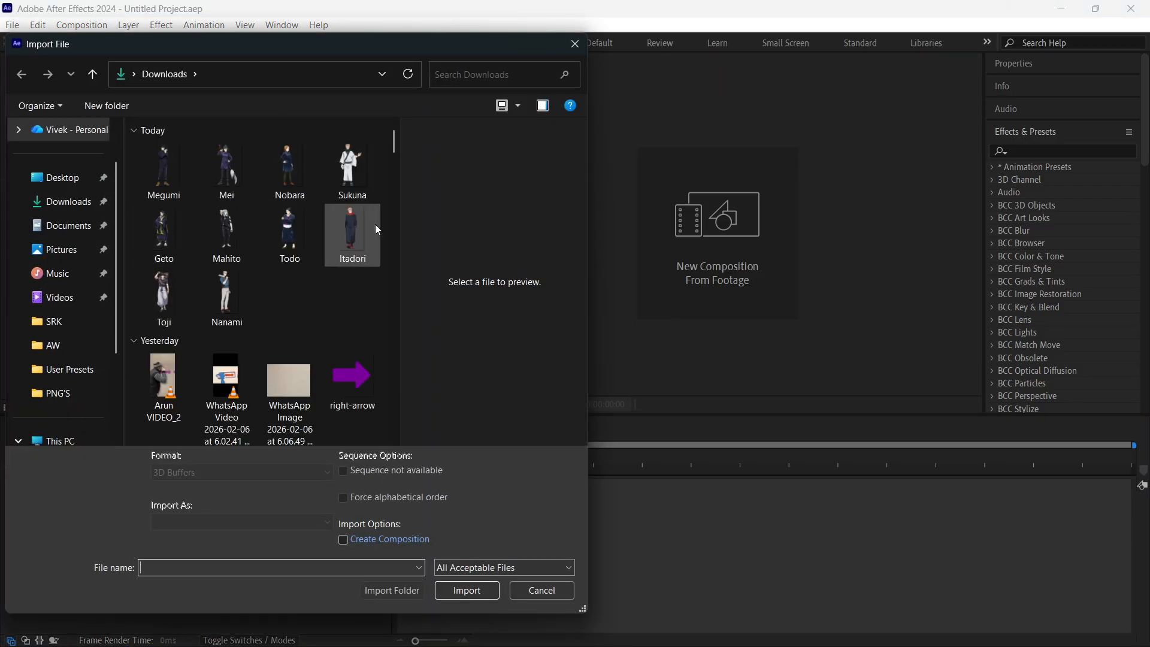
pyautogui.click(207, 303)
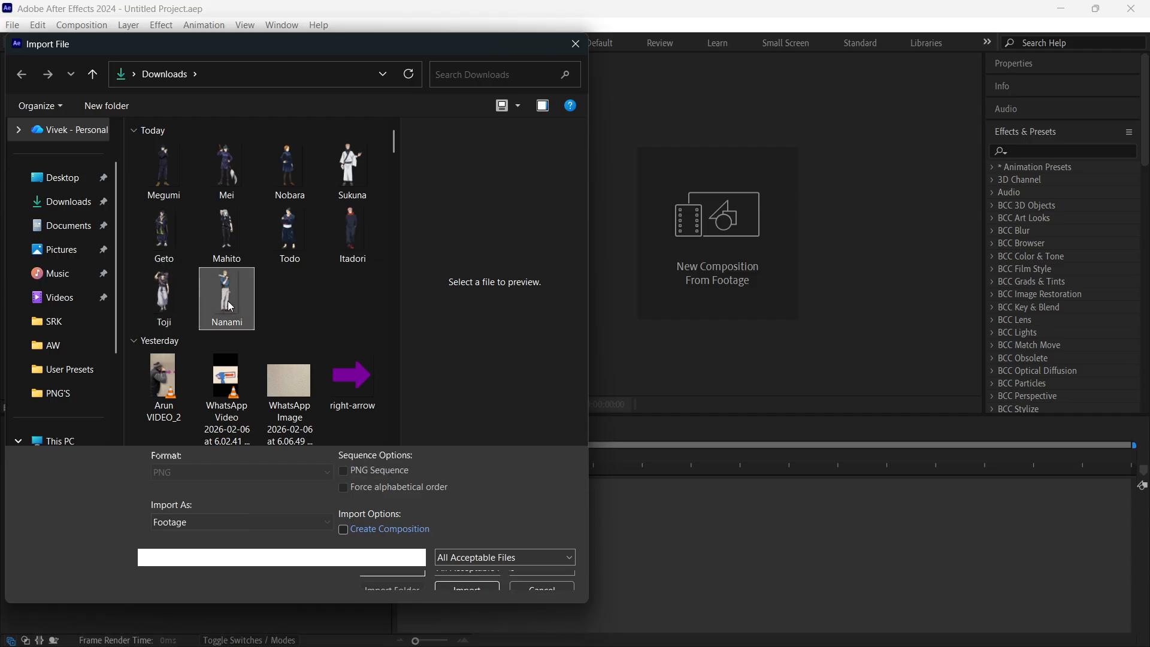
pyautogui.keyDown('shift'); pyautogui.click(157, 178); pyautogui.keyUp('shift')
pyautogui.click(466, 580)
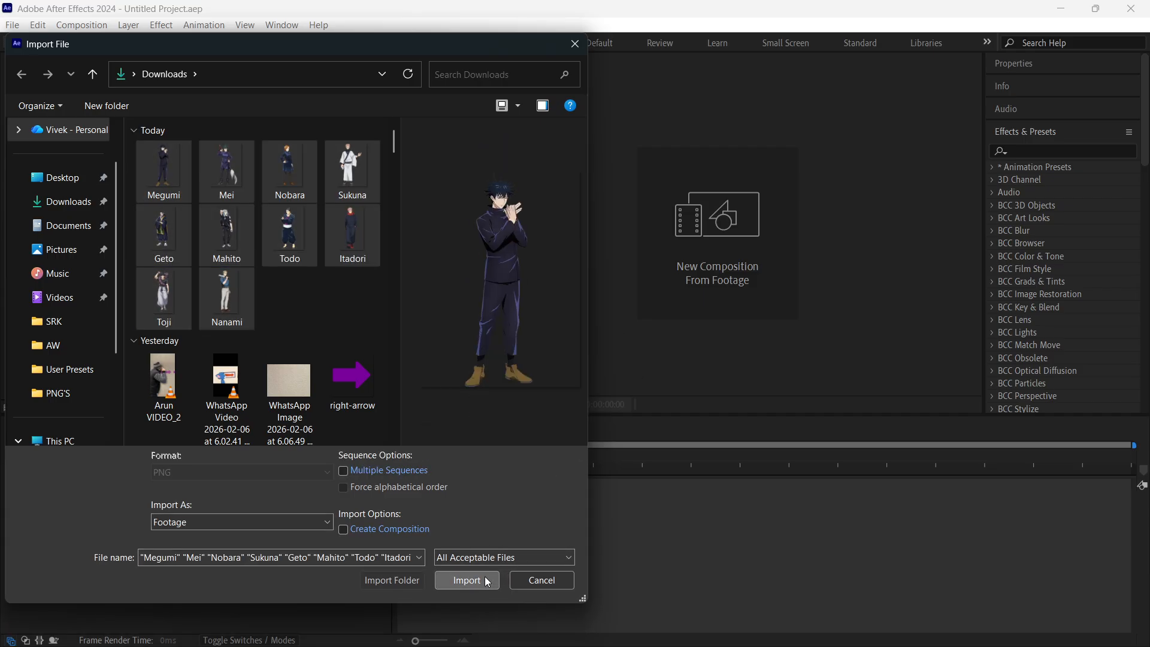
pyautogui.click(136, 358)
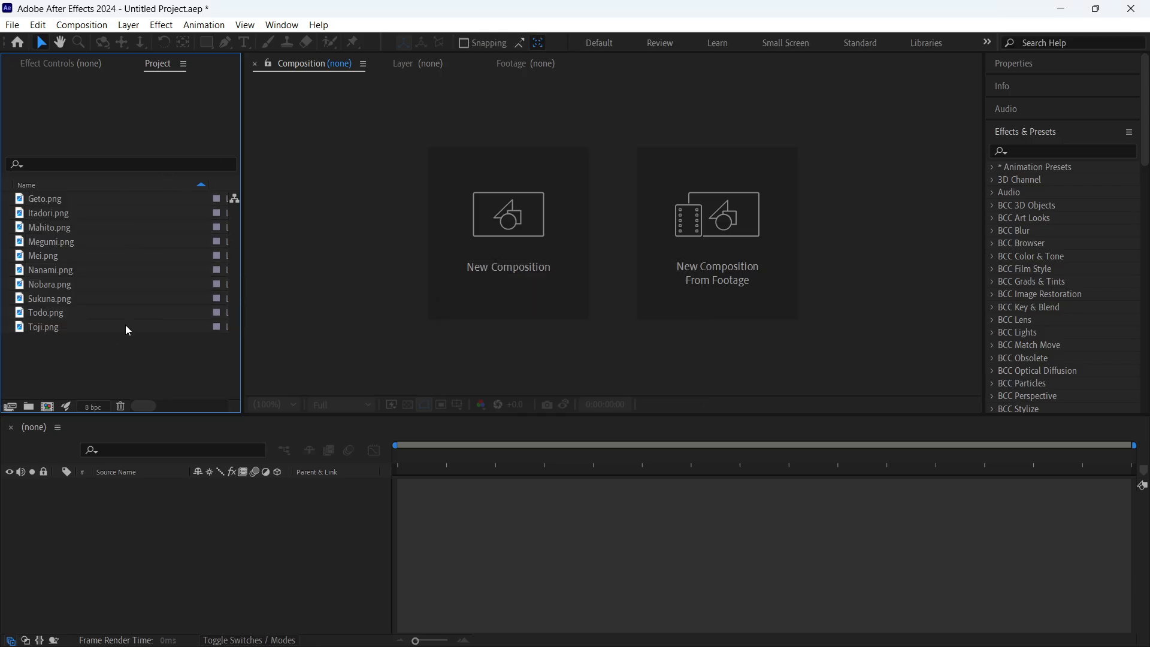
# - Group all ten imported character PNGs into a new project folder
pyautogui.moveTo(127, 330); pyautogui.dragTo(92, 202)
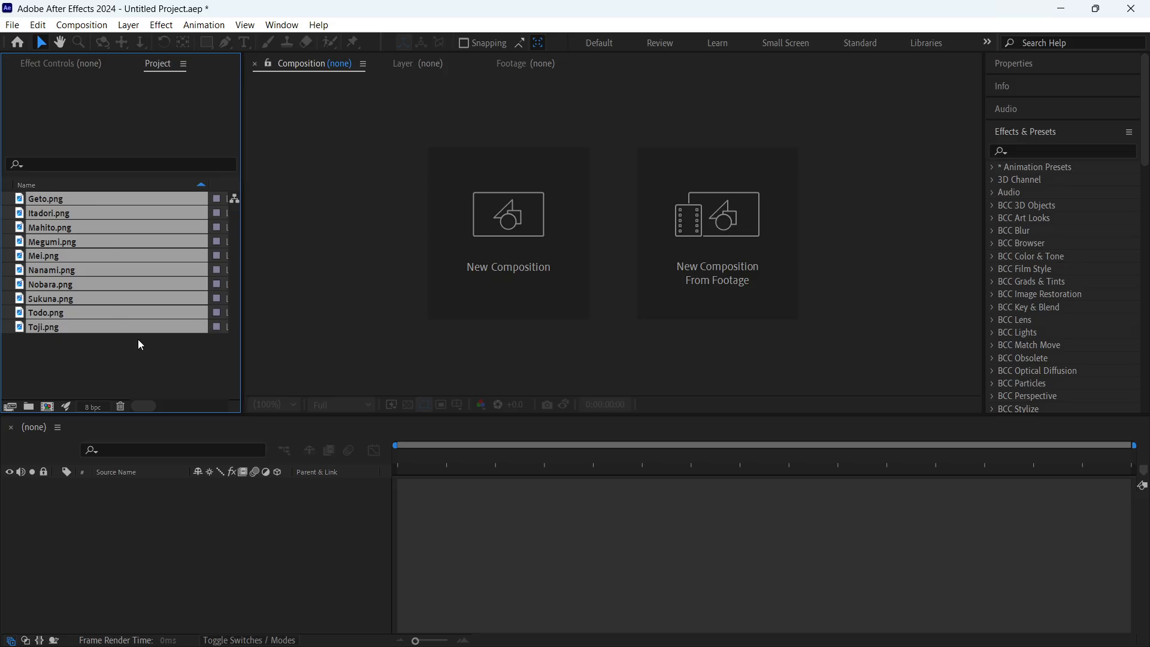
pyautogui.click(149, 354)
pyautogui.moveTo(90, 341); pyautogui.dragTo(80, 197)
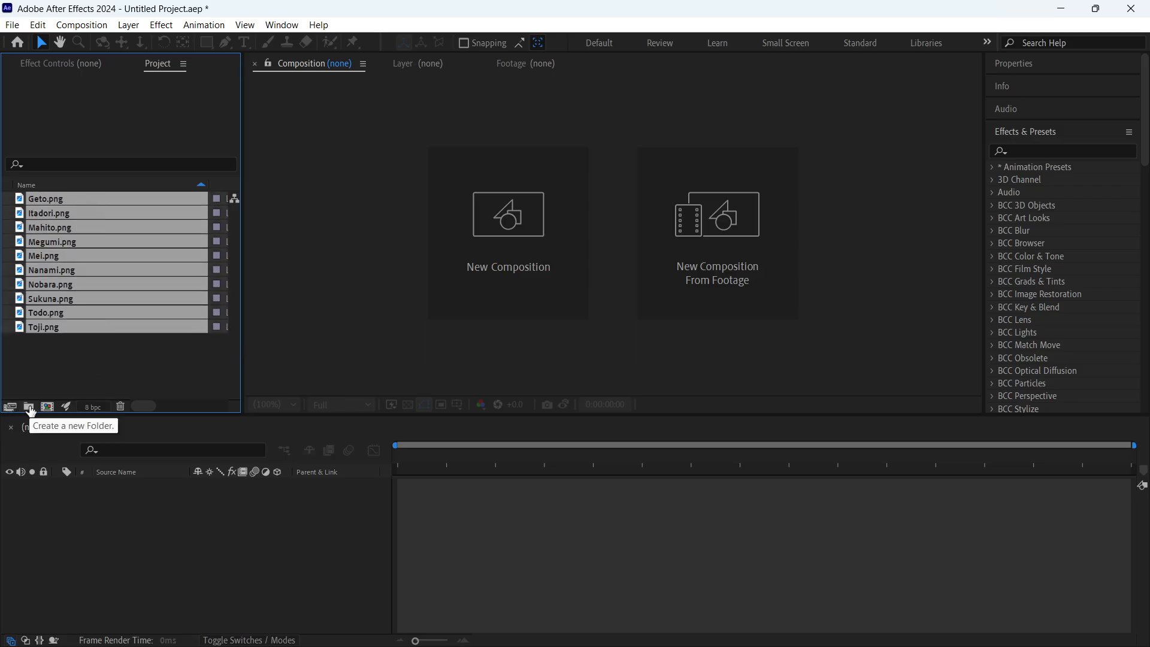
pyautogui.moveTo(87, 213); pyautogui.dragTo(28, 408)
pyautogui.click(74, 322)
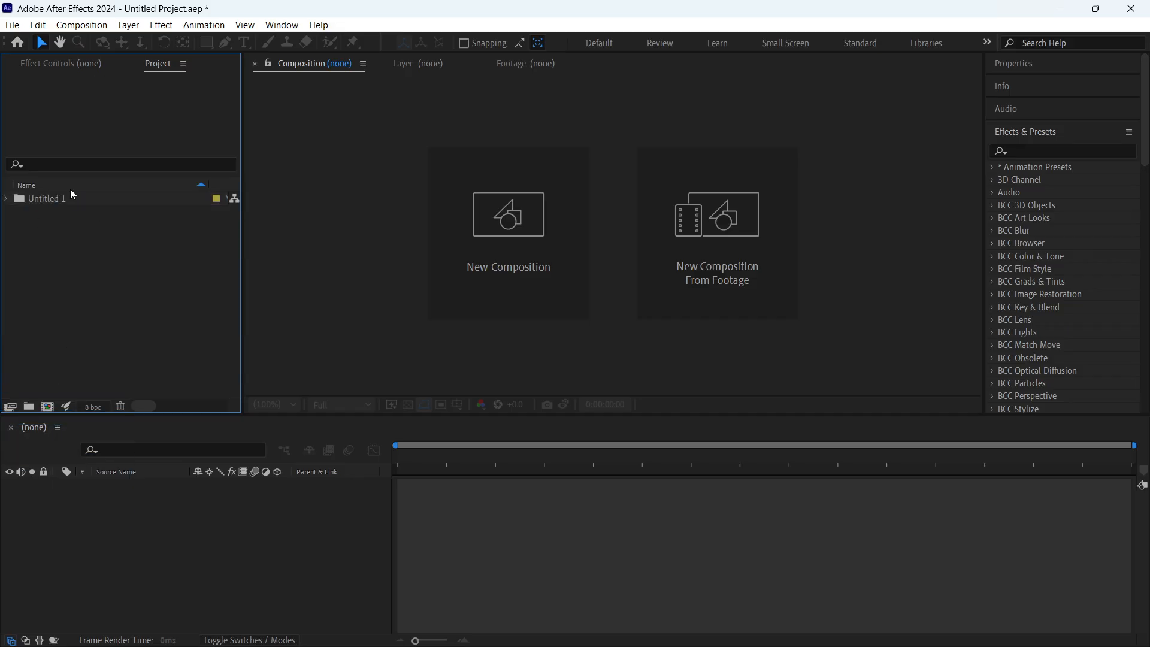
# - Rename the new project folder as Characters
pyautogui.click(56, 203)
pyautogui.press('Return')
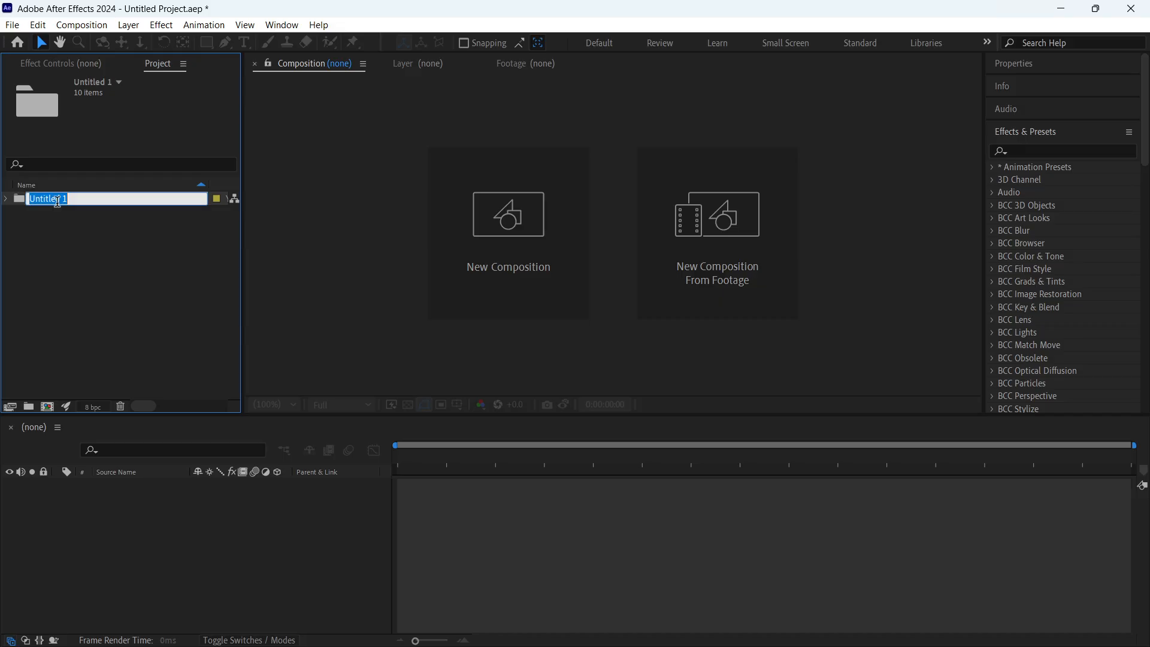
pyautogui.write('H')
pyautogui.press('BackSpace')
pyautogui.write('Characters')
pyautogui.click(189, 512)
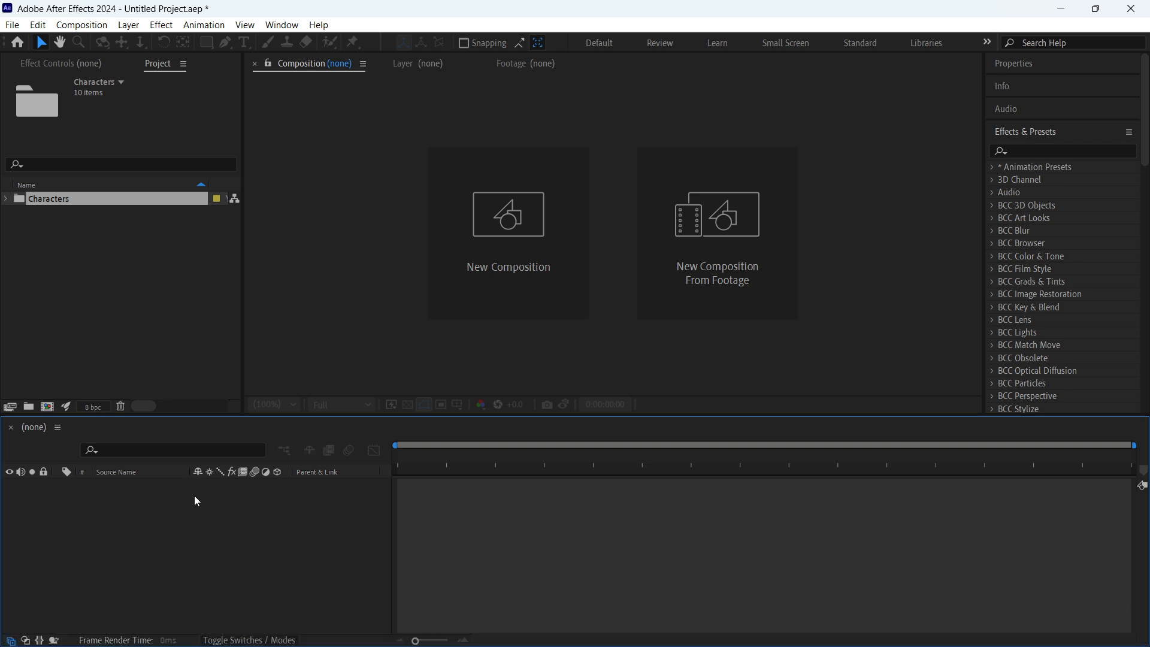
pyautogui.click(204, 25)
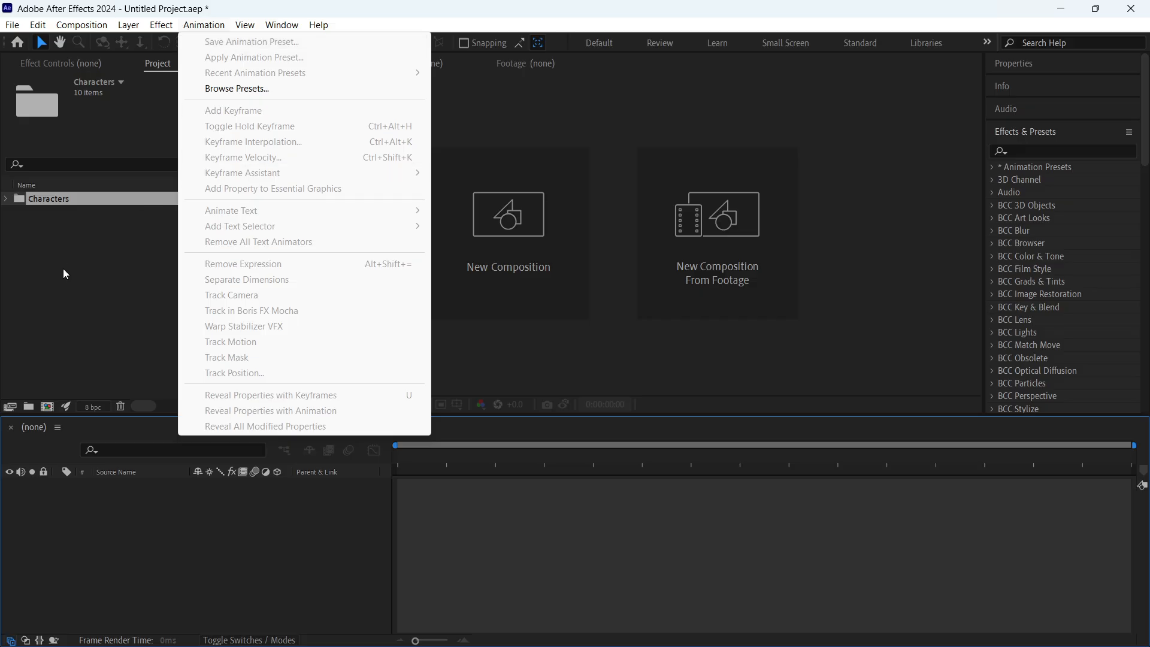
pyautogui.click(458, 504)
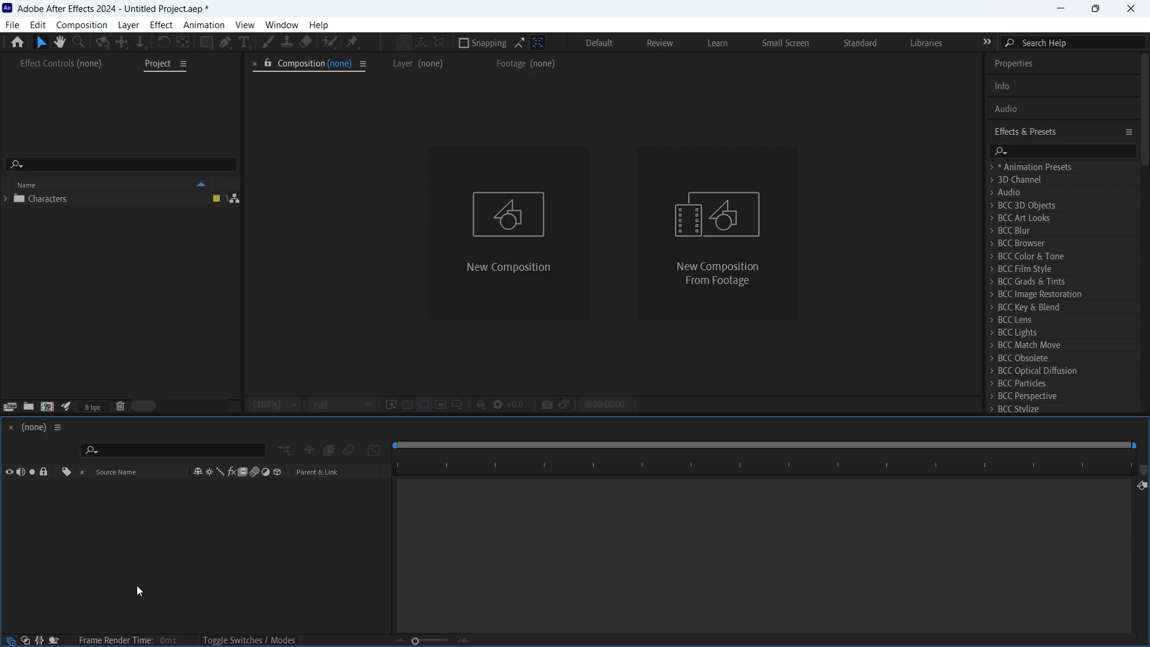
pyautogui.click(202, 25)
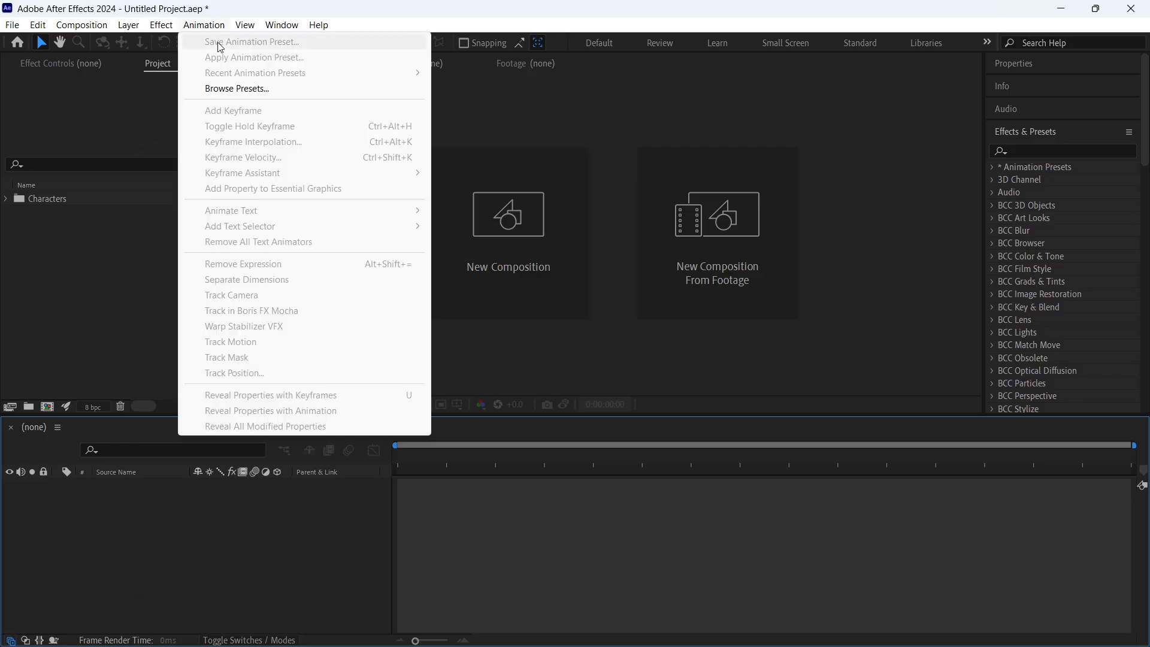
pyautogui.click(531, 486)
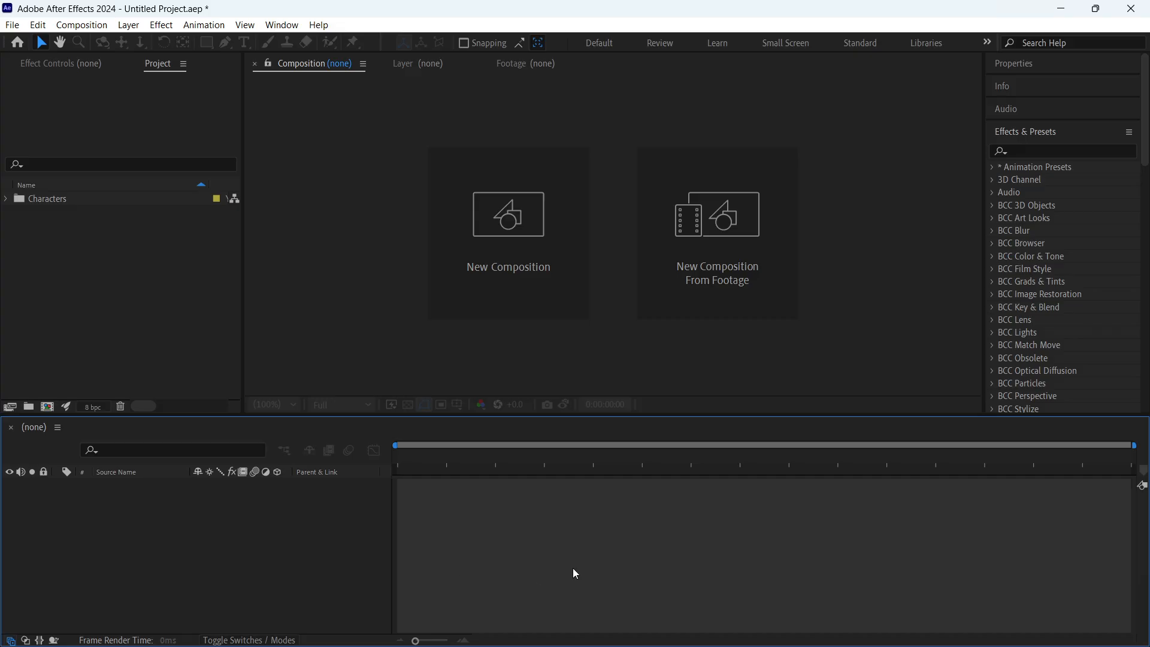
# - Expand the Characters folder to check the images inside, and collapse it again
pyautogui.click(194, 327)
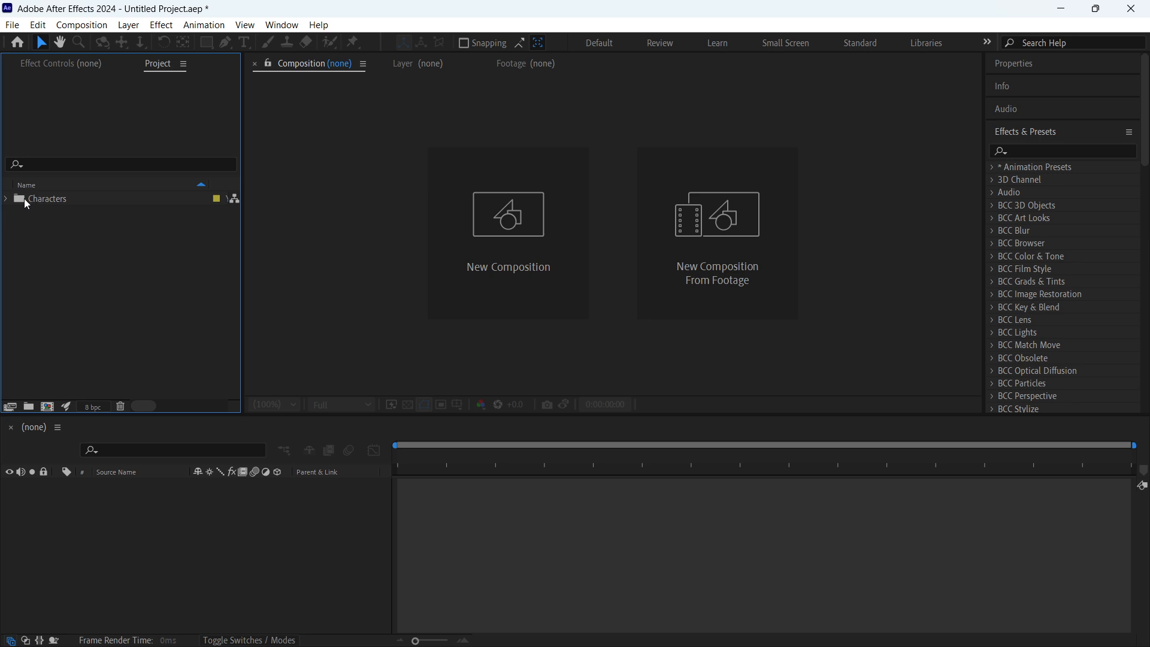
pyautogui.click(6, 200)
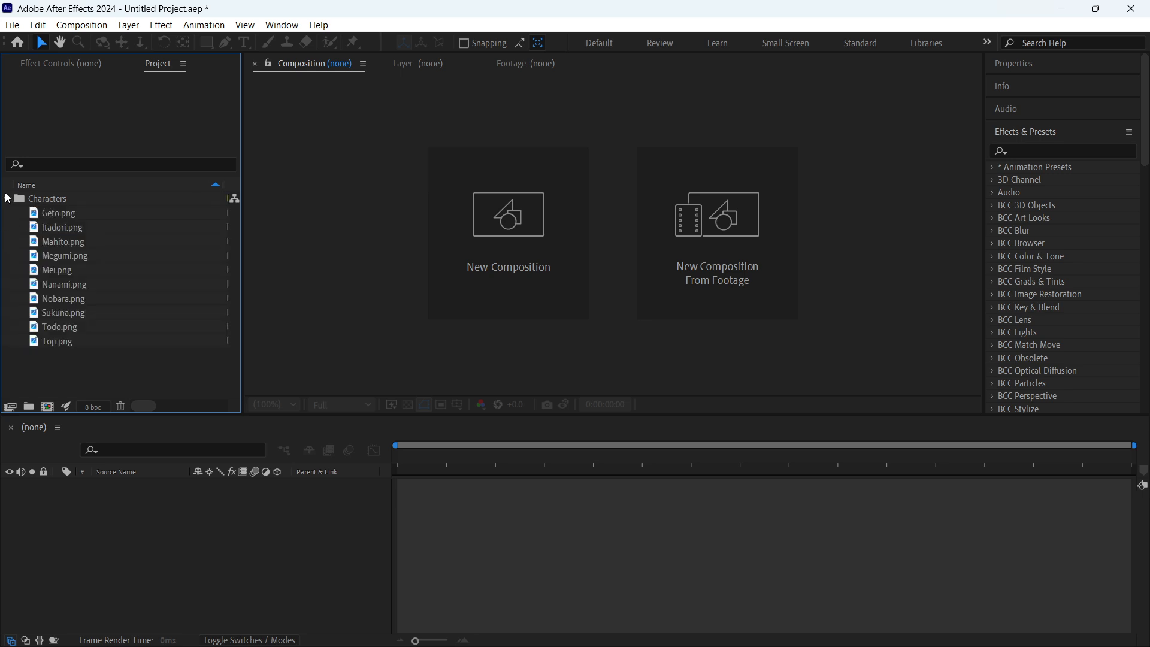
pyautogui.click(5, 200)
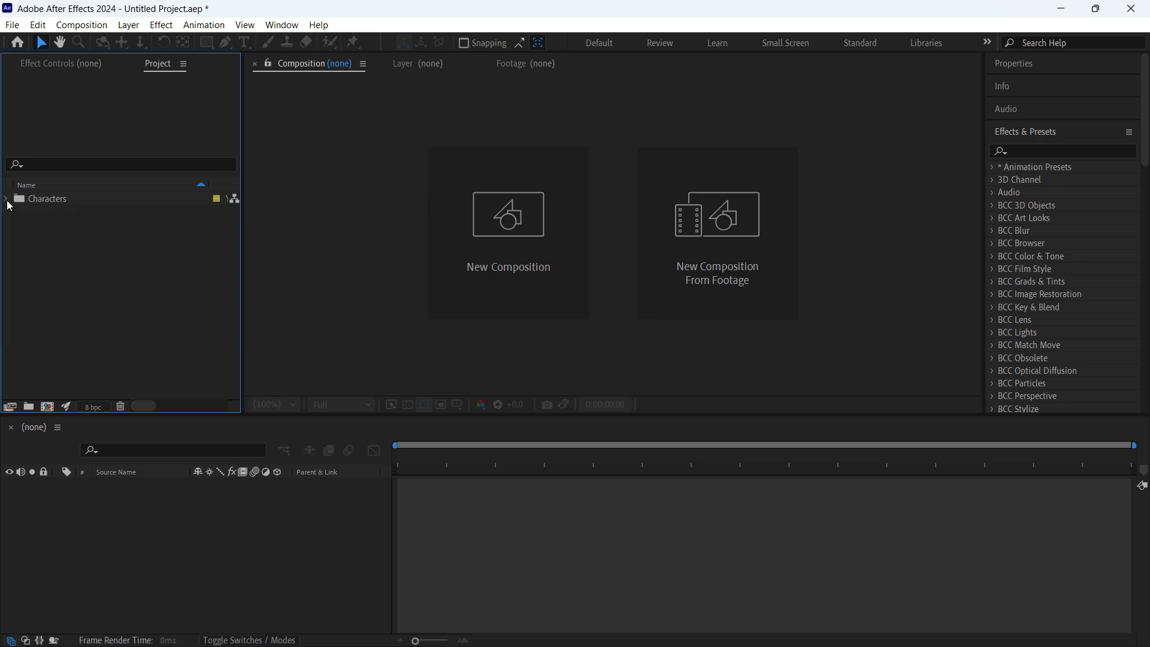
# - Open the settings for a new composition and move the dialog toward the middle of the workspace
pyautogui.click(524, 268)
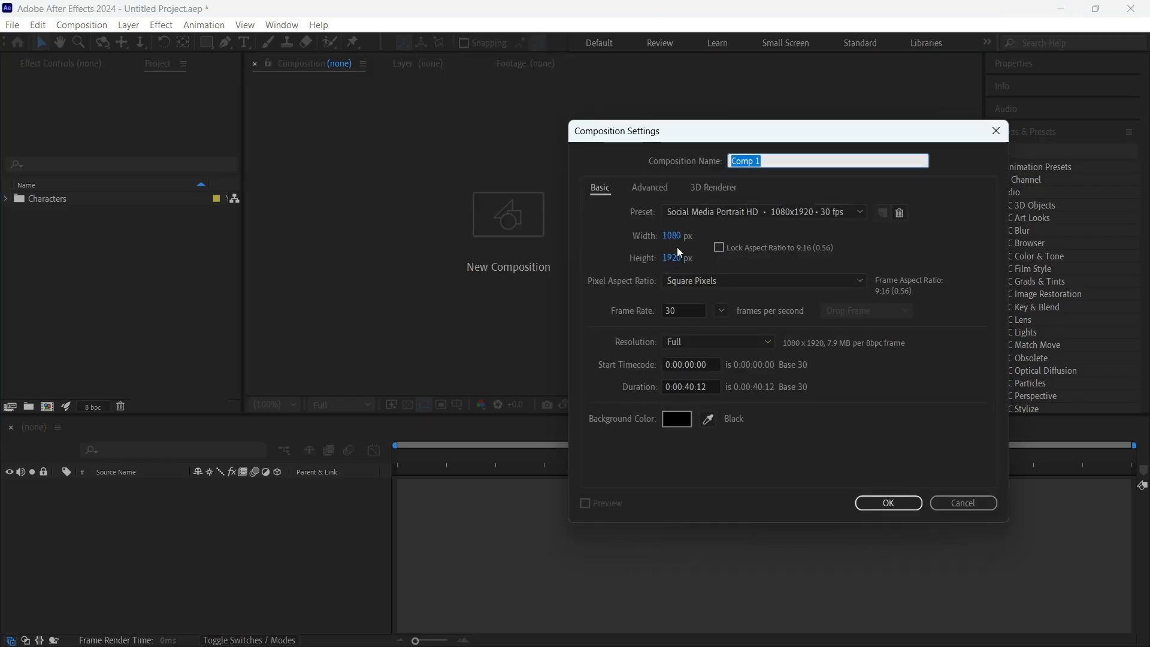
pyautogui.moveTo(703, 131); pyautogui.dragTo(588, 120)
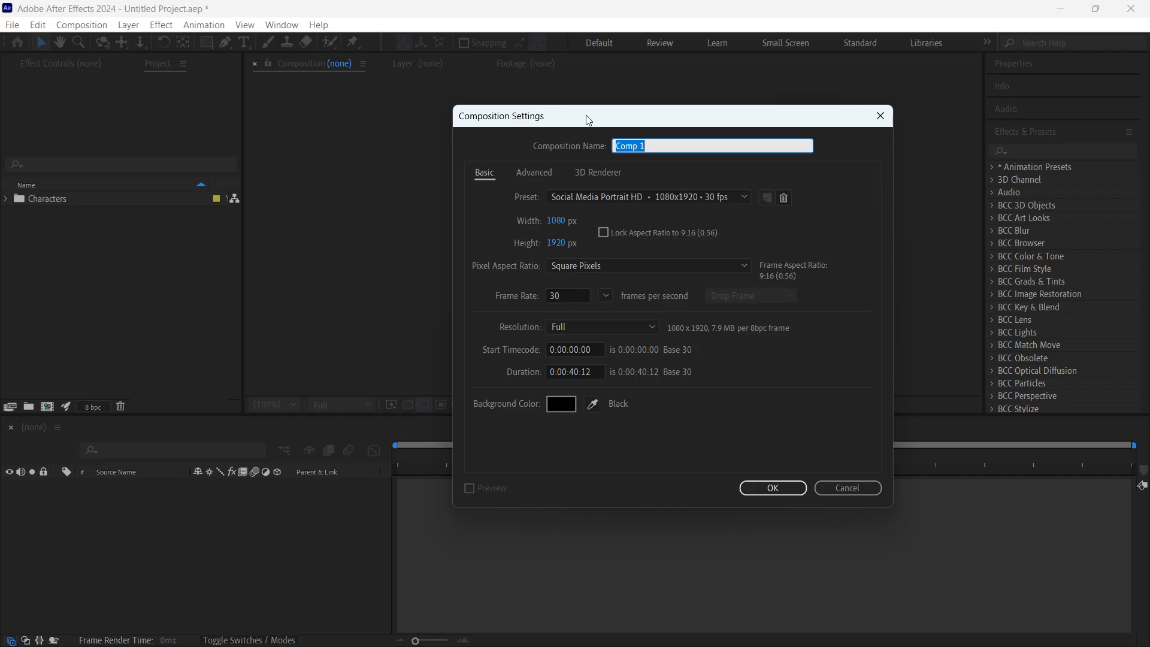
# - Switch to the Google Meet call in Chrome and check the call's participants
pyautogui.moveTo(713, 645)
pyautogui.click(755, 629)
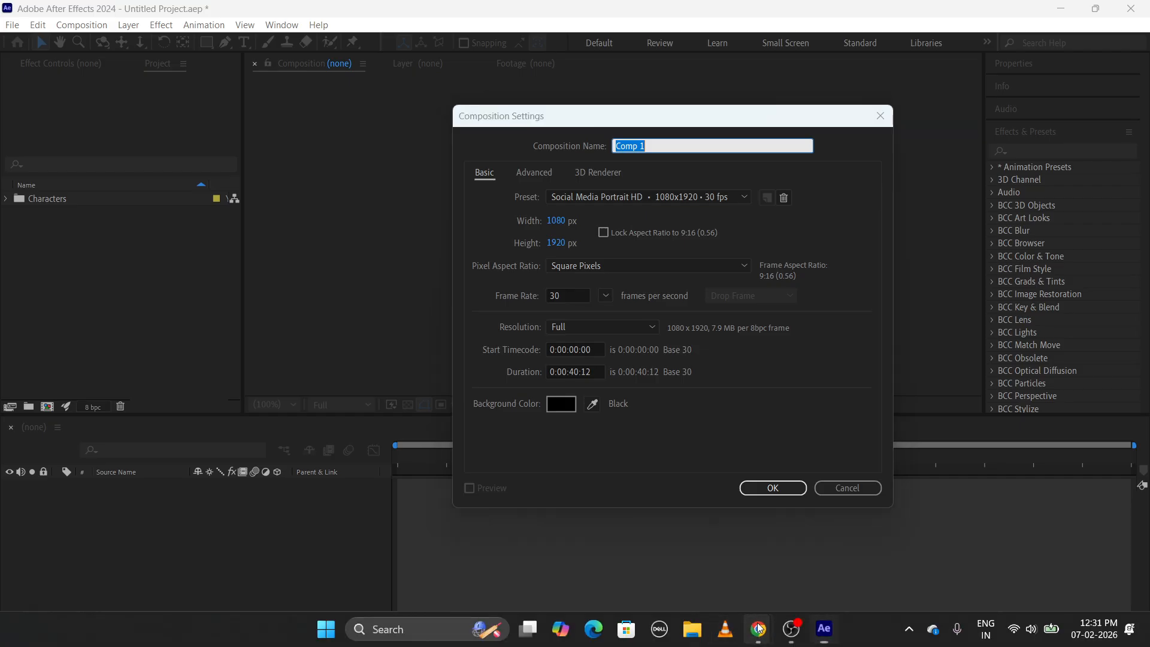
pyautogui.click(712, 592)
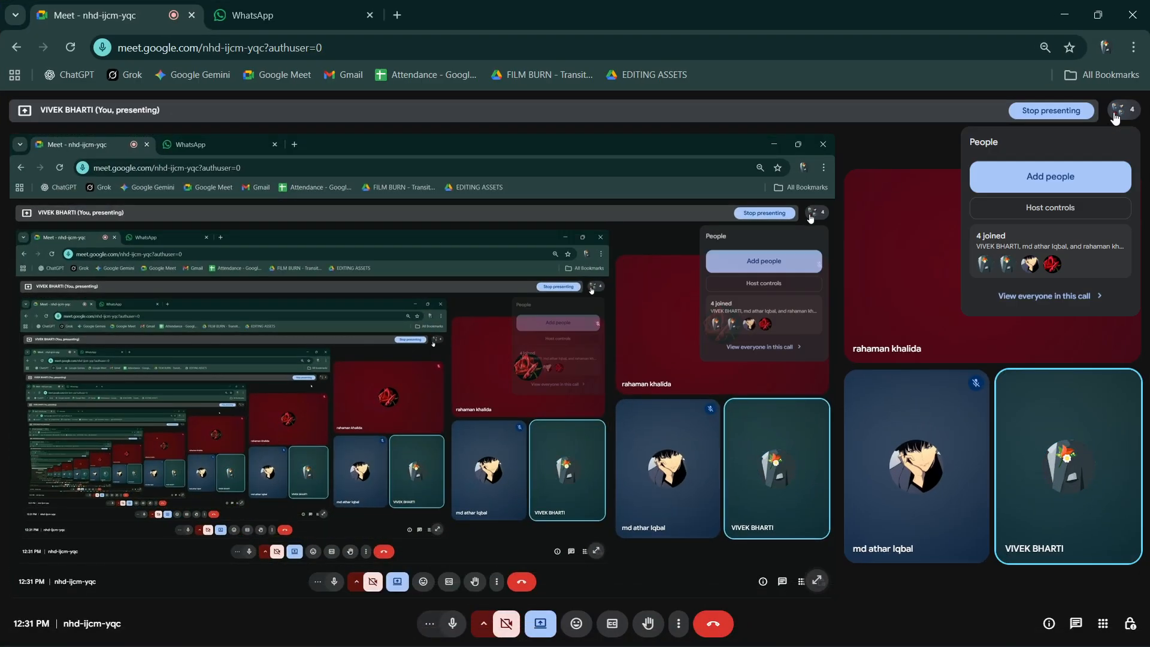
# - Return to After Effects and create the new composition with a width of 500 px and a height of 600 px
pyautogui.click(1116, 114)
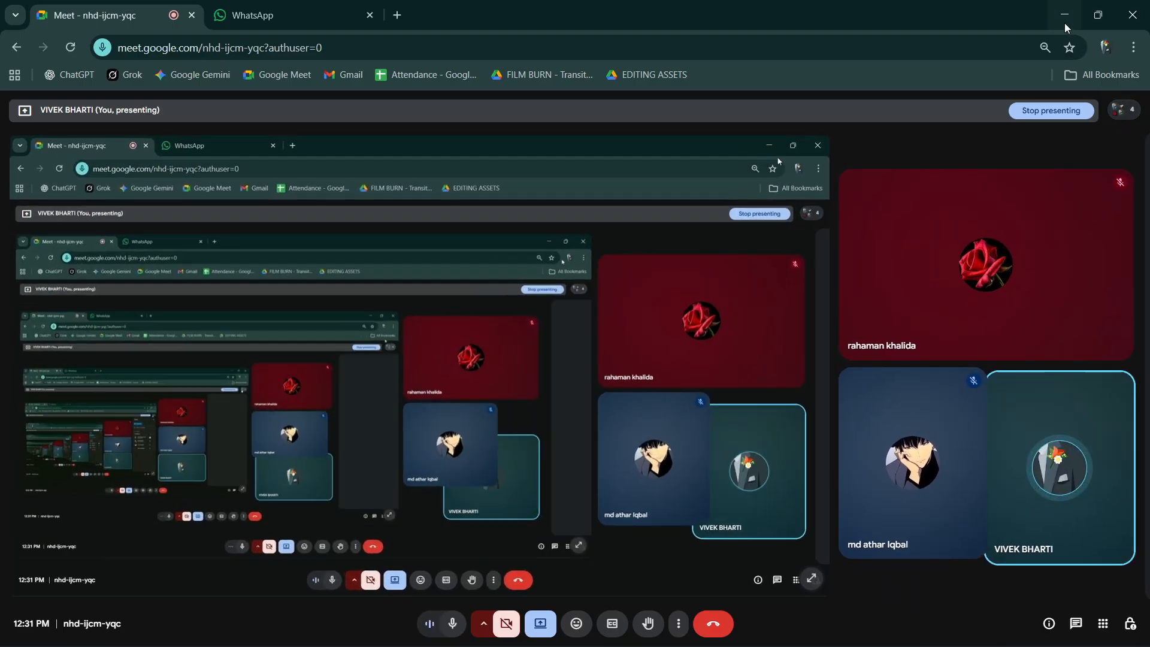
pyautogui.click(1064, 16)
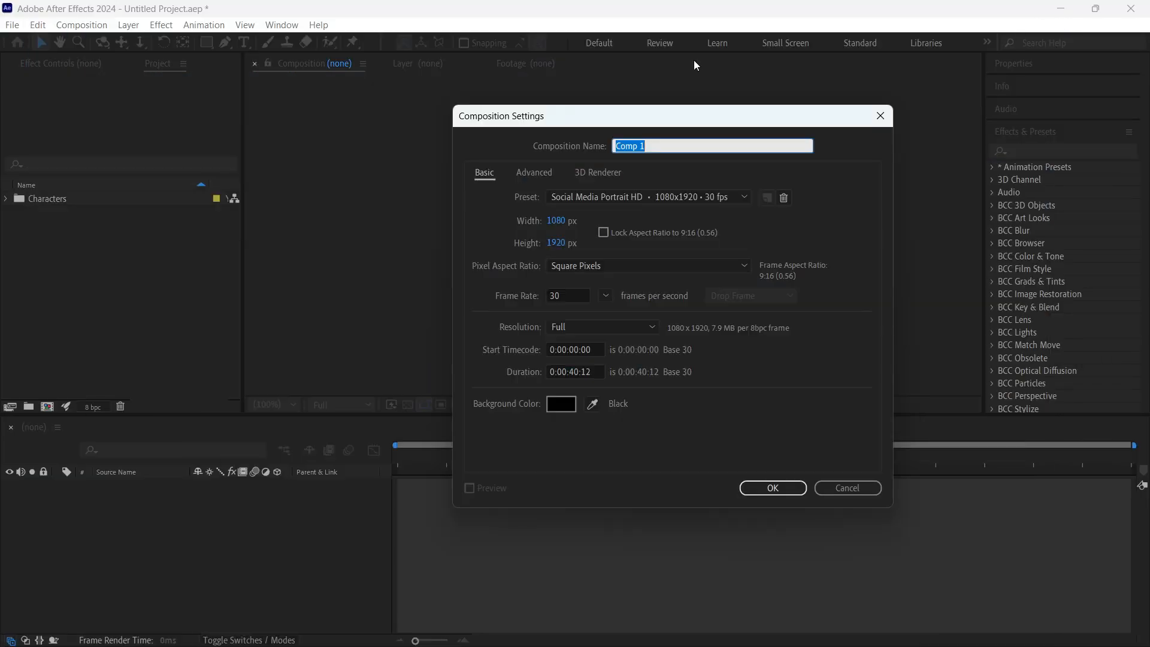
pyautogui.click(560, 220)
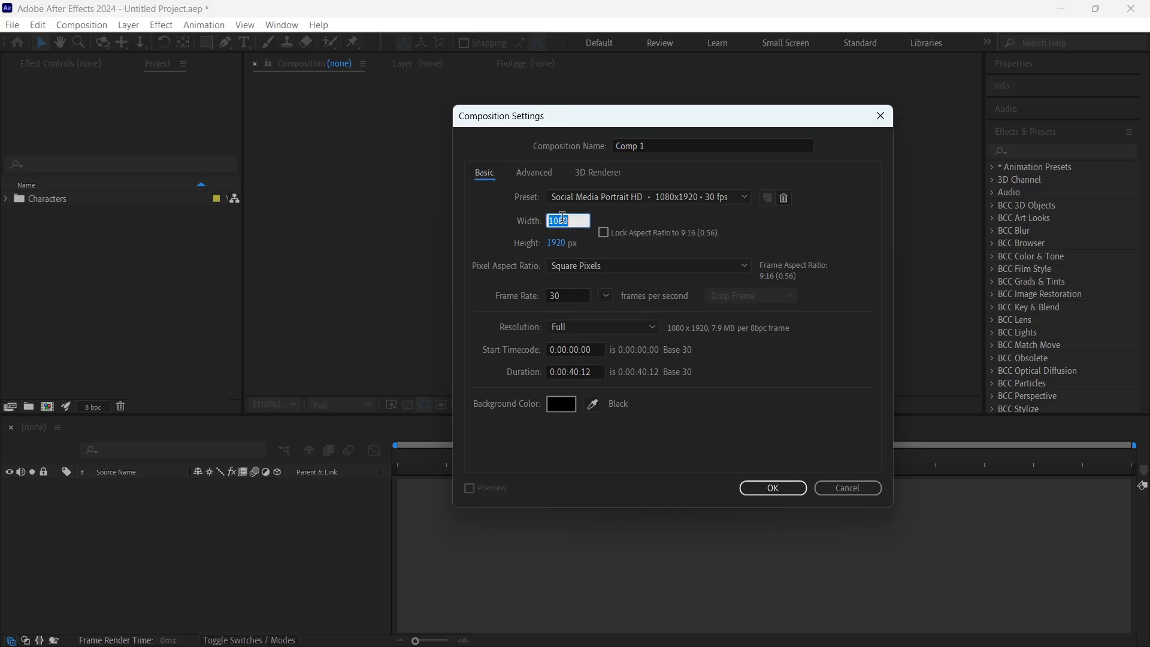
pyautogui.write('500')
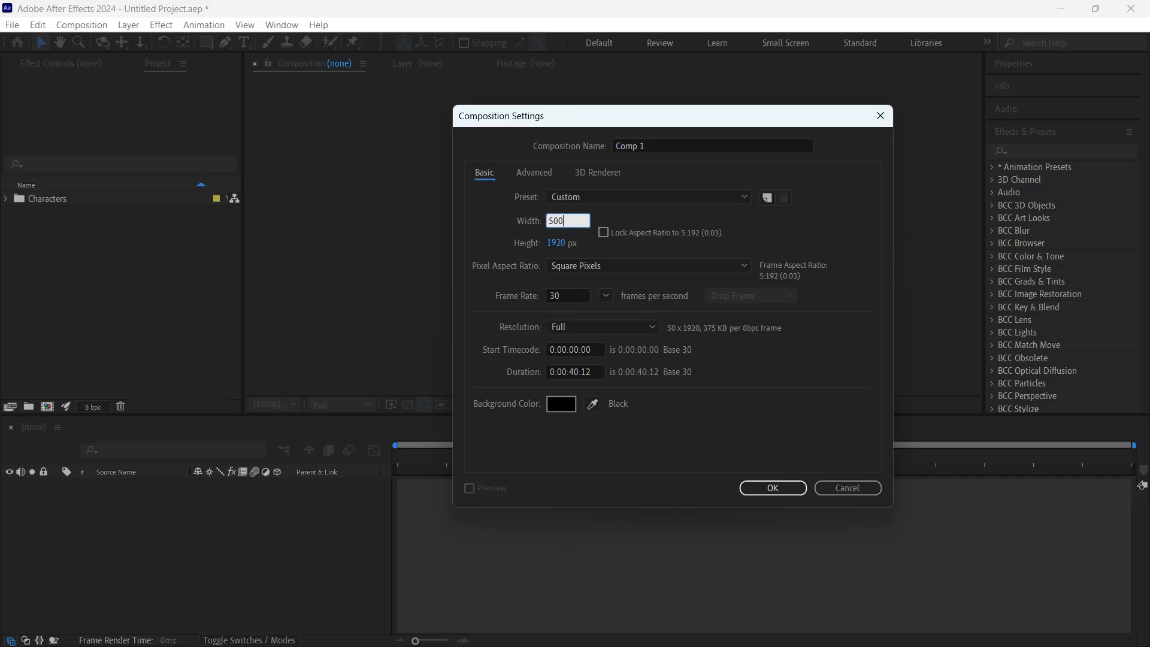
pyautogui.press('Tab')
pyautogui.write('600')
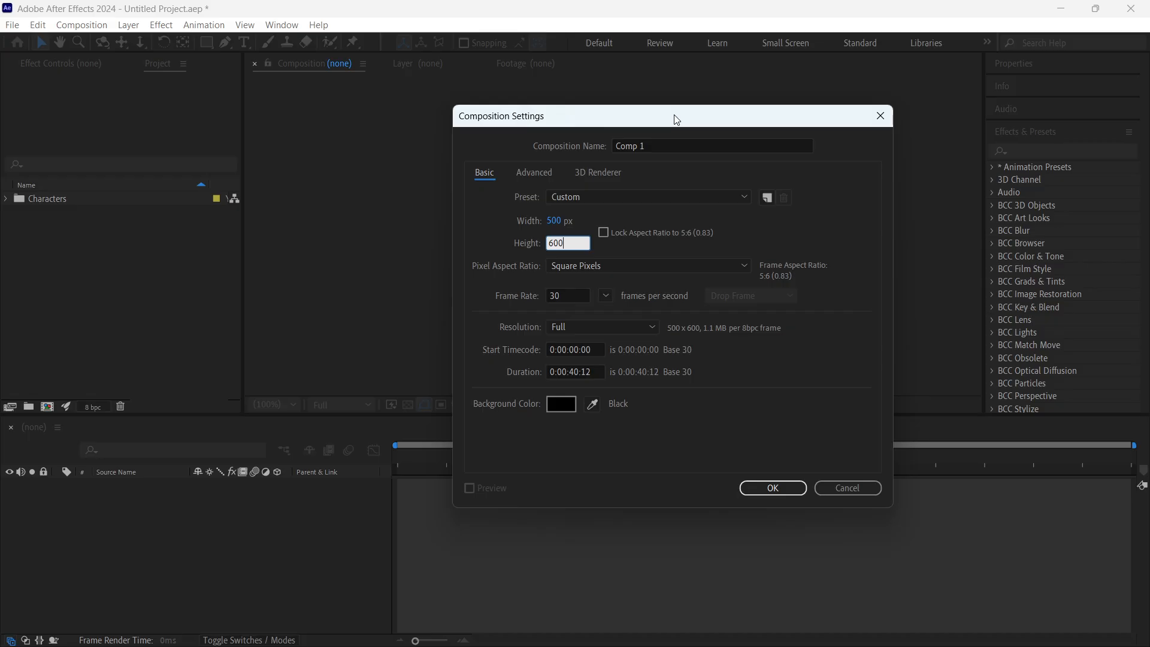
pyautogui.moveTo(676, 120); pyautogui.dragTo(670, 145)
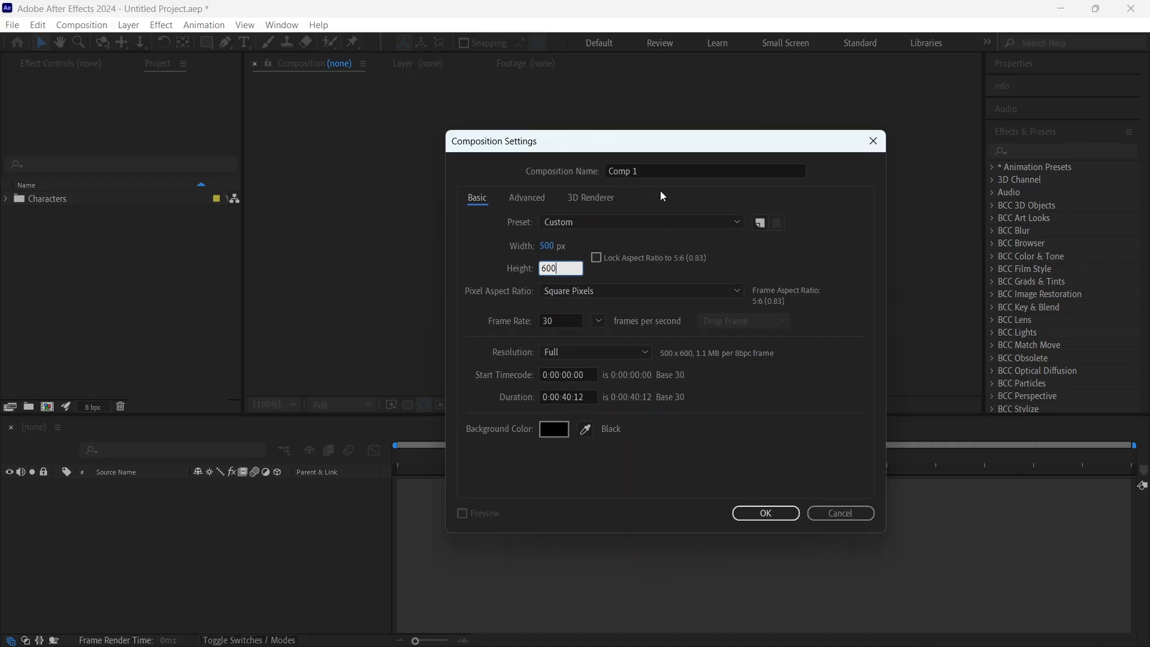
pyautogui.moveTo(685, 141); pyautogui.dragTo(655, 74)
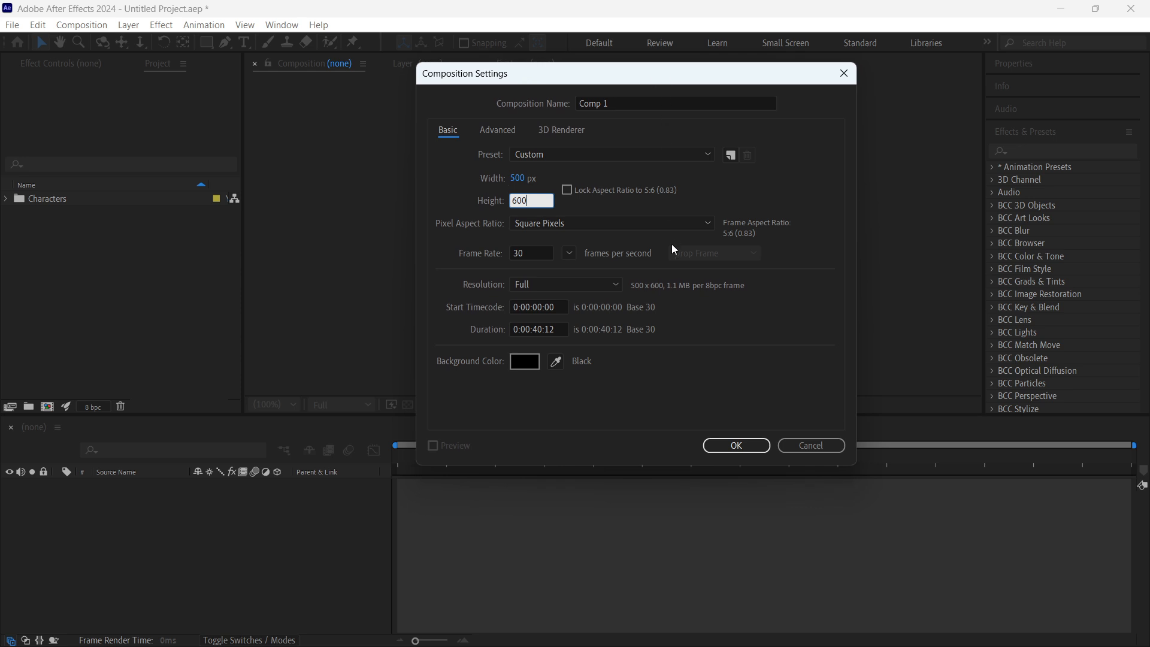
pyautogui.click(736, 446)
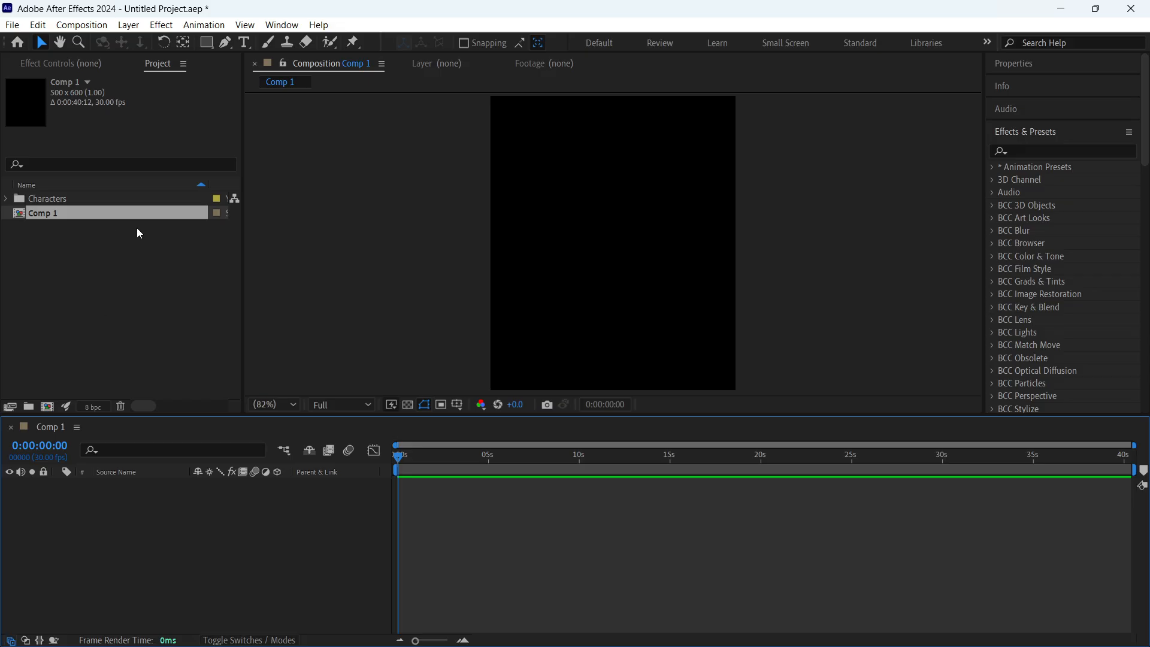
pyautogui.click(137, 294)
pyautogui.click(509, 267)
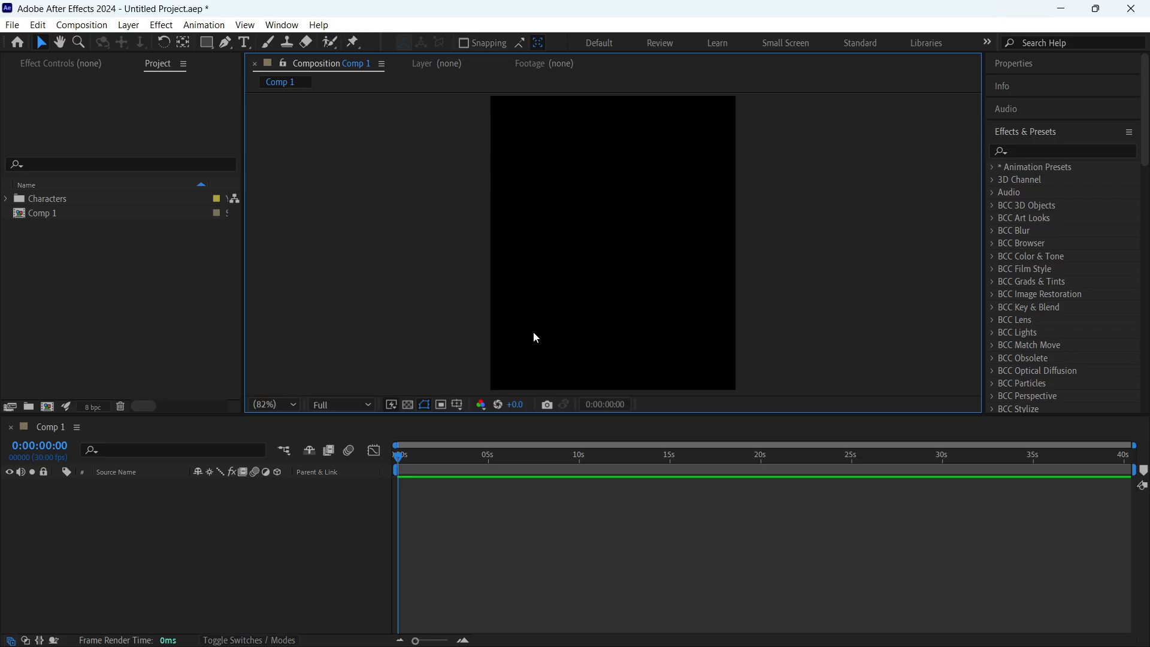
pyautogui.click(170, 292)
# - Rename the new composition in the project as SUKUNA
pyautogui.click(49, 217)
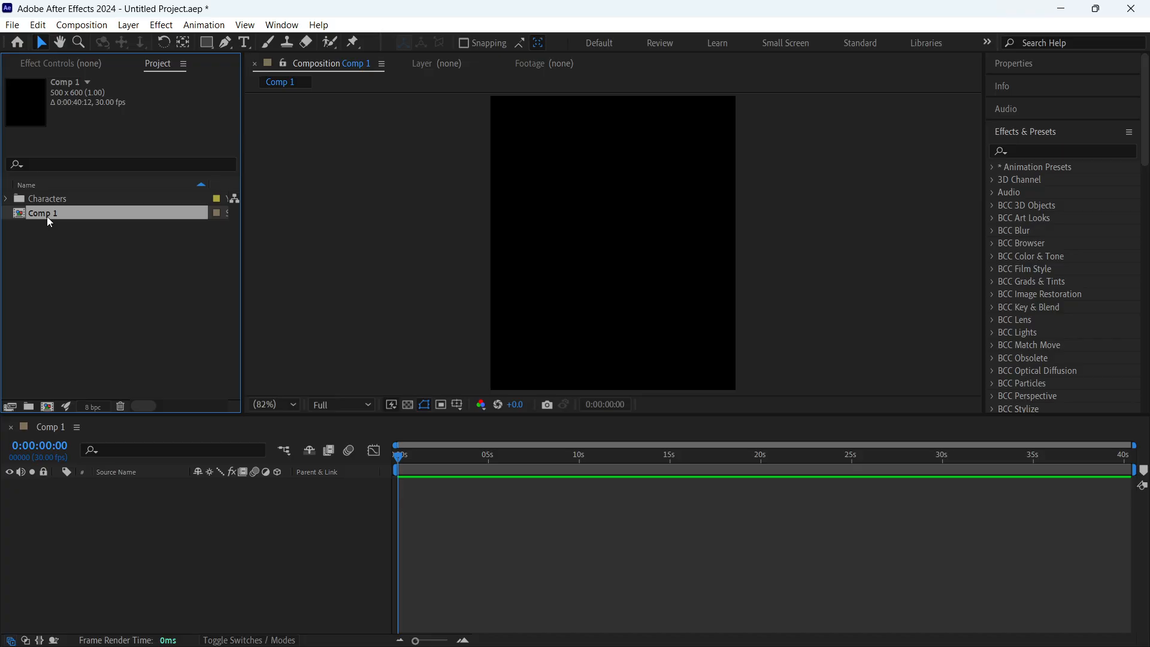
pyautogui.click(48, 216)
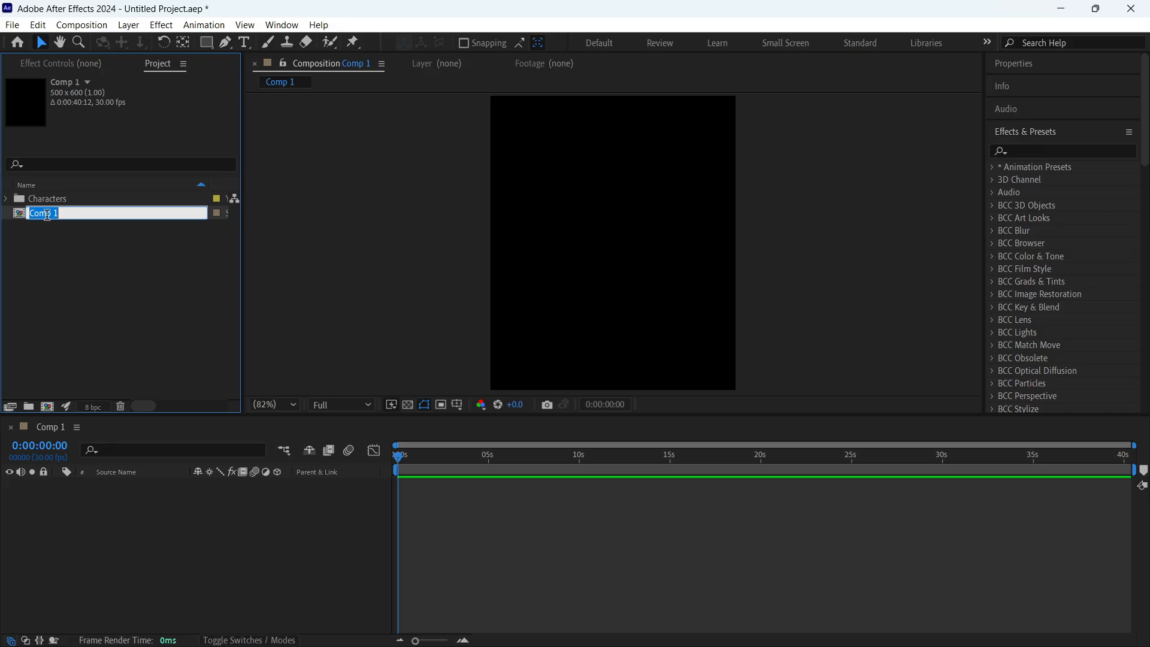
pyautogui.click(69, 262)
pyautogui.click(42, 215)
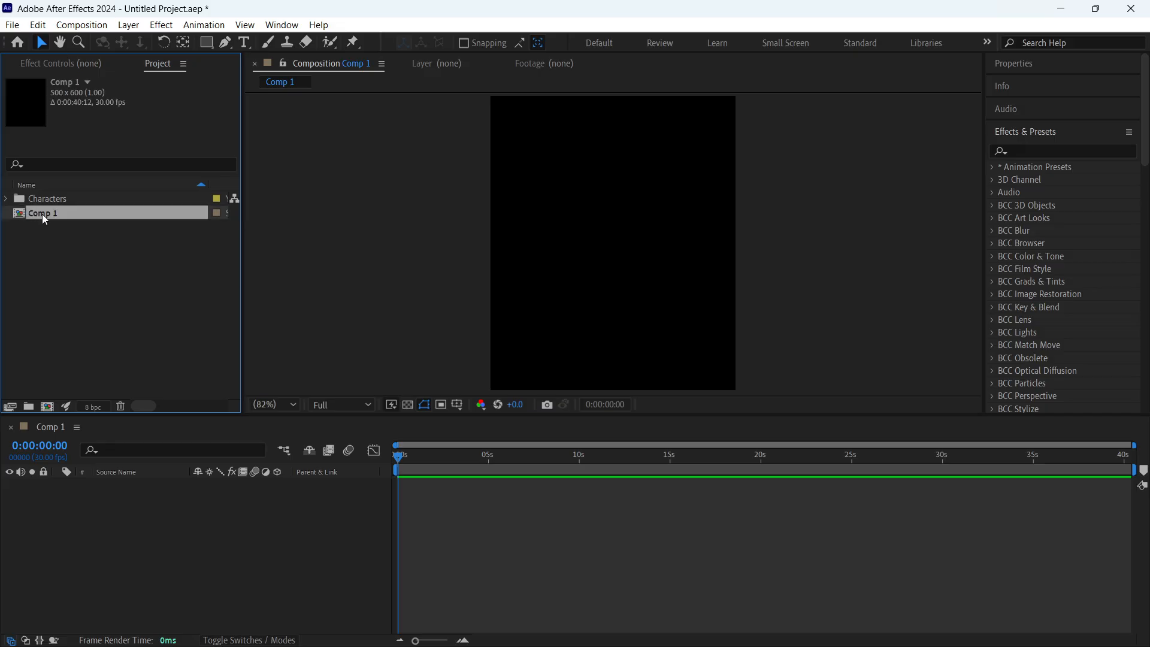
pyautogui.click(42, 213)
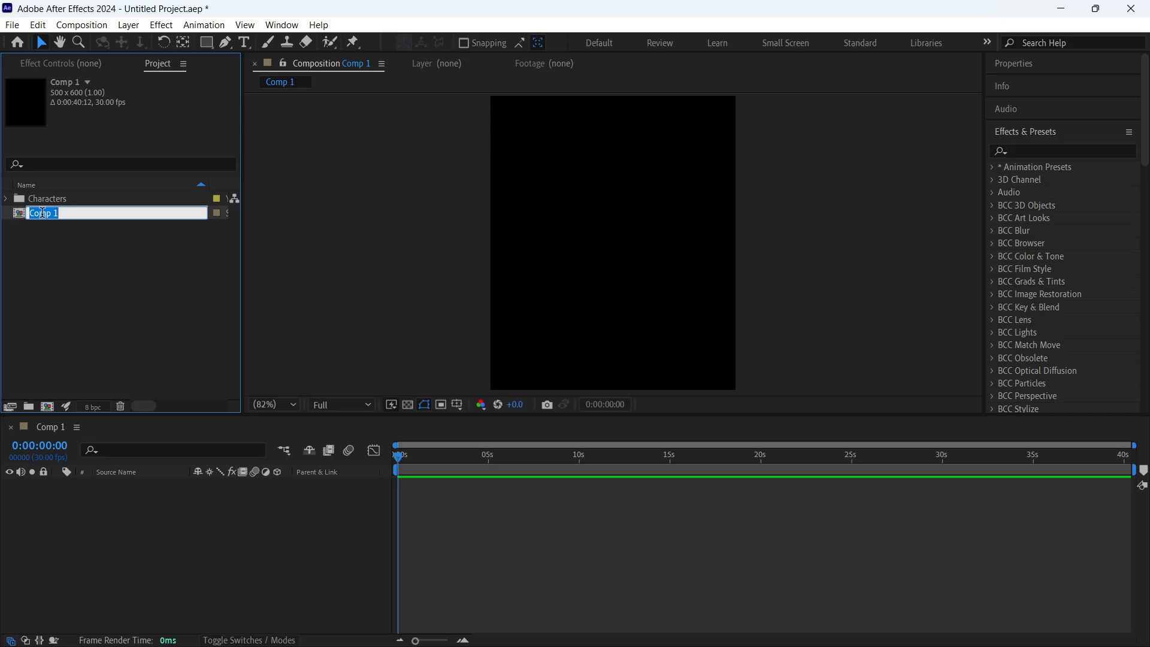
pyautogui.write('SUKUNA')
pyautogui.press('Return')
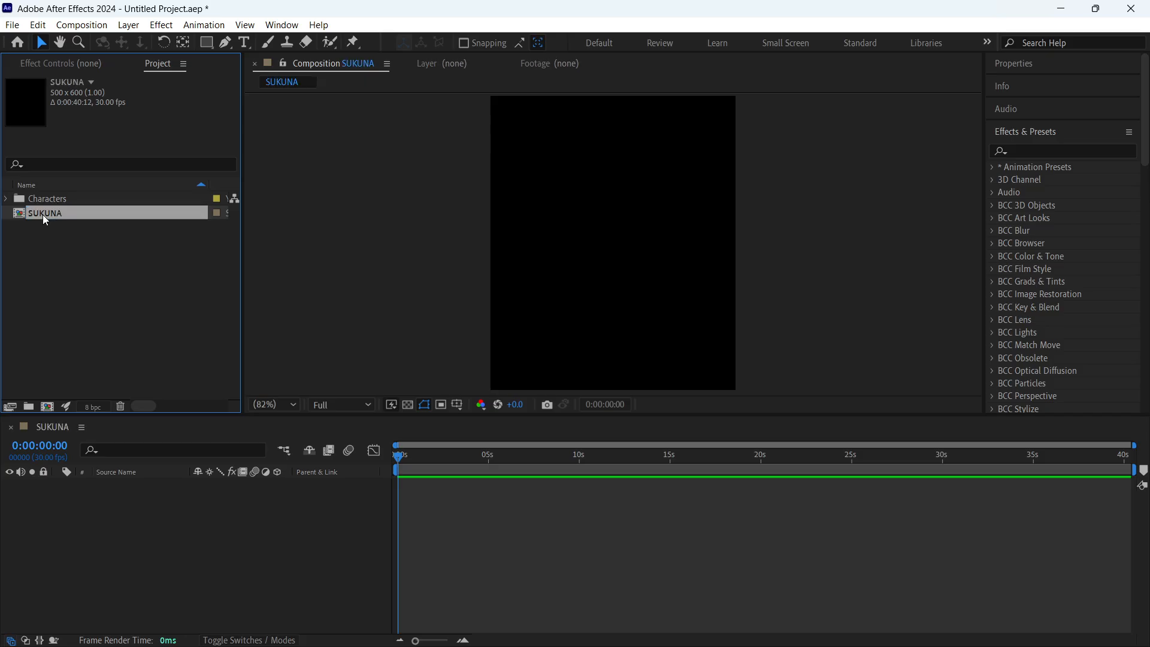
pyautogui.click(172, 314)
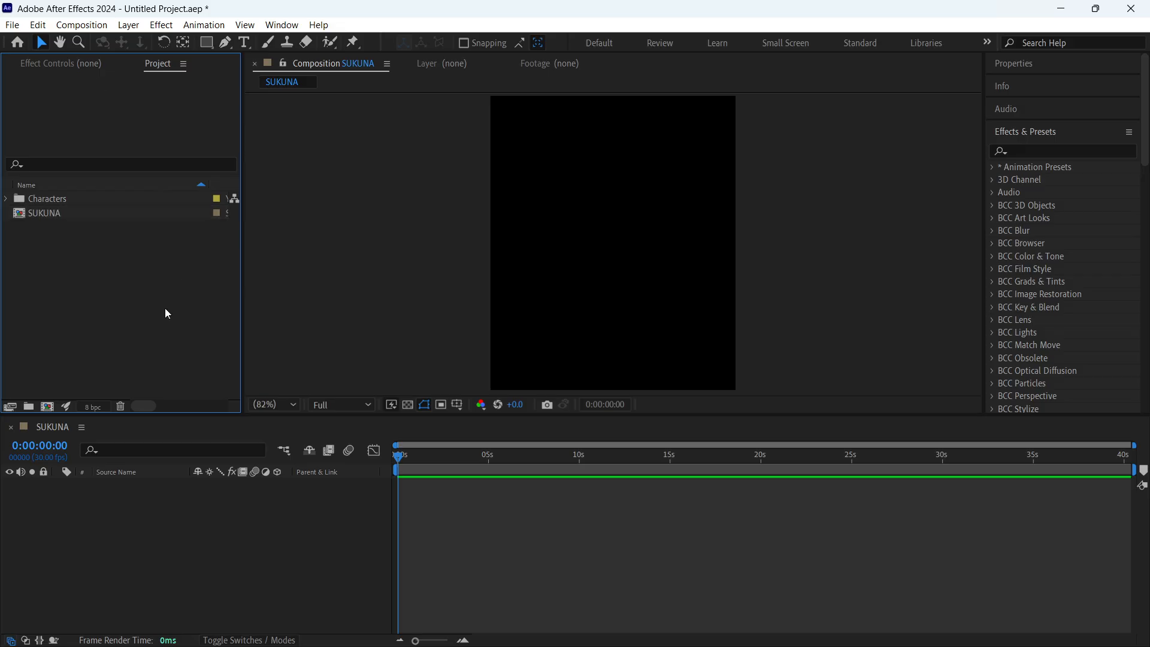
# - Add Sukuna.png from the Characters folder to the SUKUNA composition as a layer and fit it to the composition's height
pyautogui.click(548, 137)
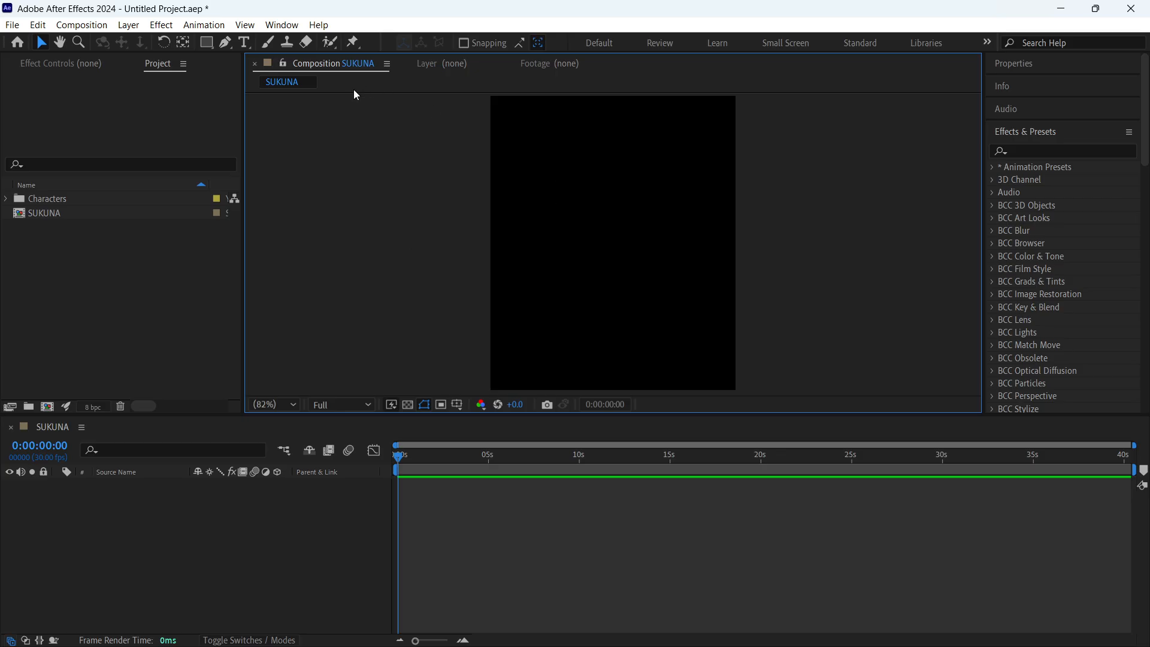
pyautogui.click(7, 202)
pyautogui.click(7, 200)
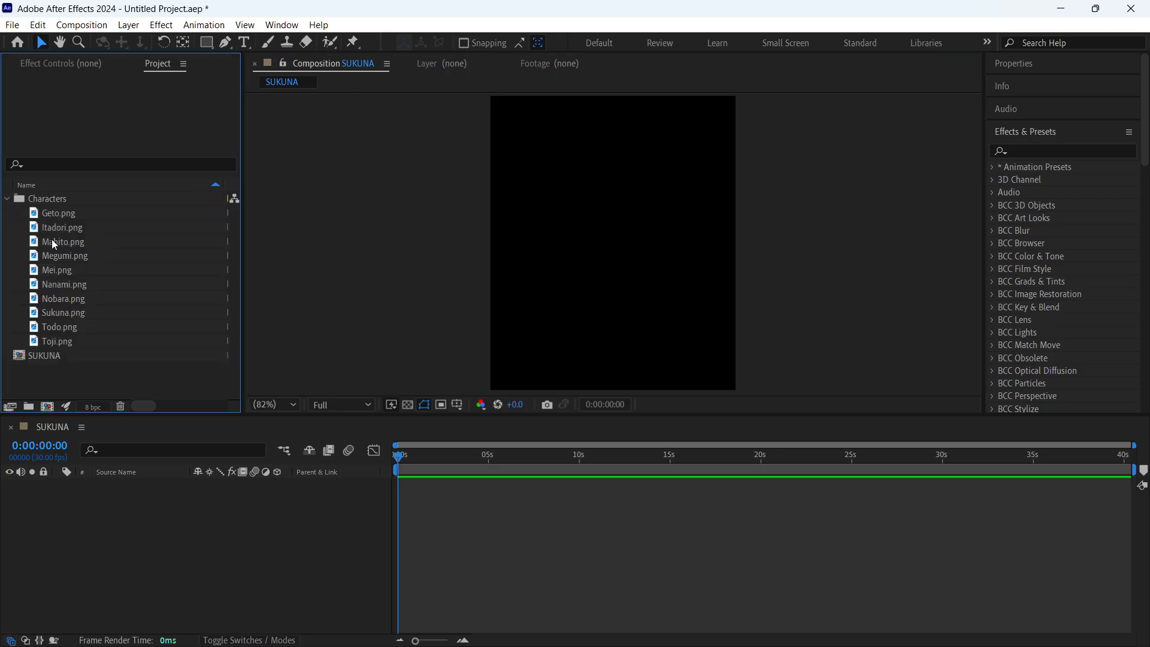
pyautogui.click(87, 340)
pyautogui.click(83, 326)
pyautogui.click(87, 311)
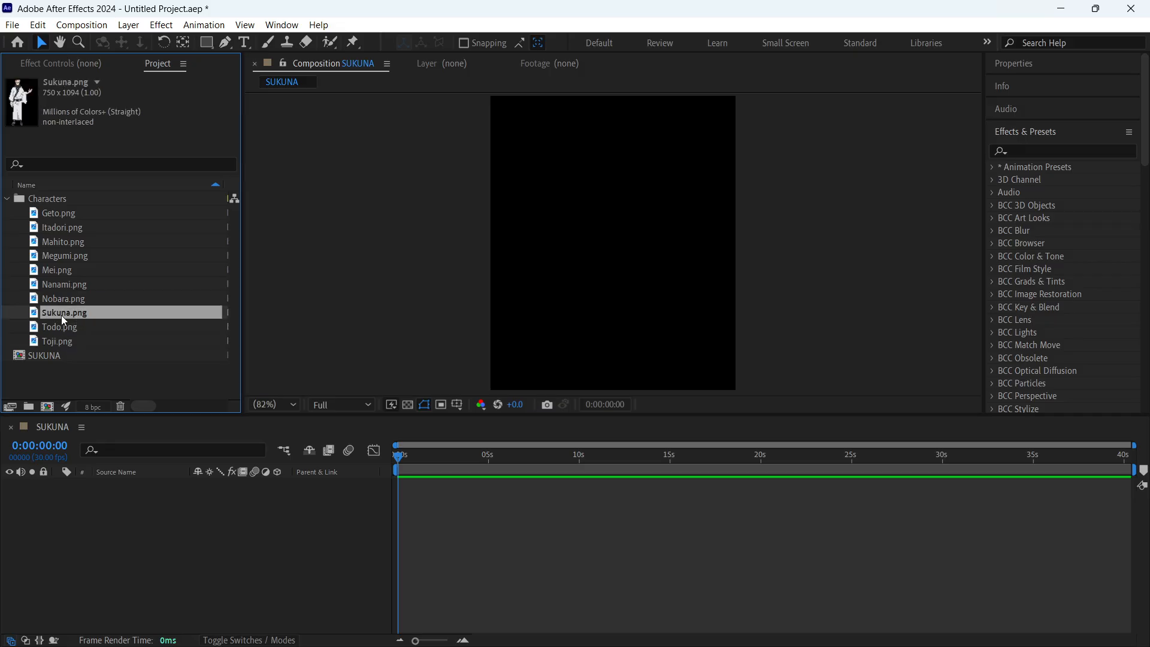
pyautogui.moveTo(75, 316); pyautogui.dragTo(132, 488)
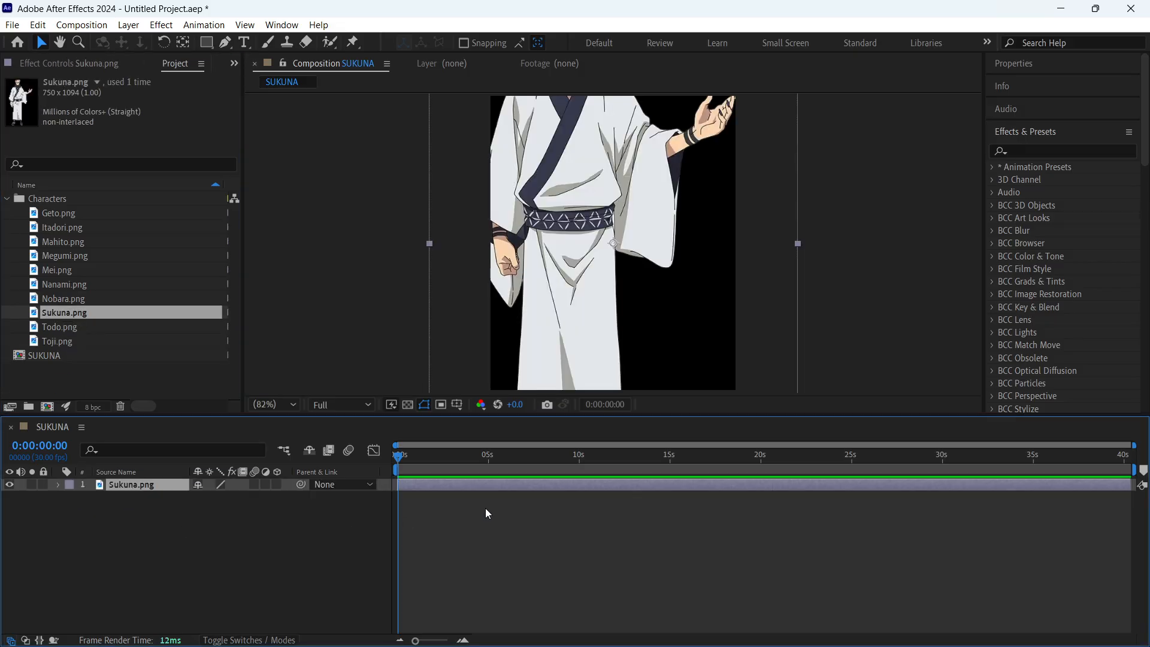
pyautogui.hotkey('ctrl', 'alt', 'shift', 'h')
pyautogui.click(573, 519)
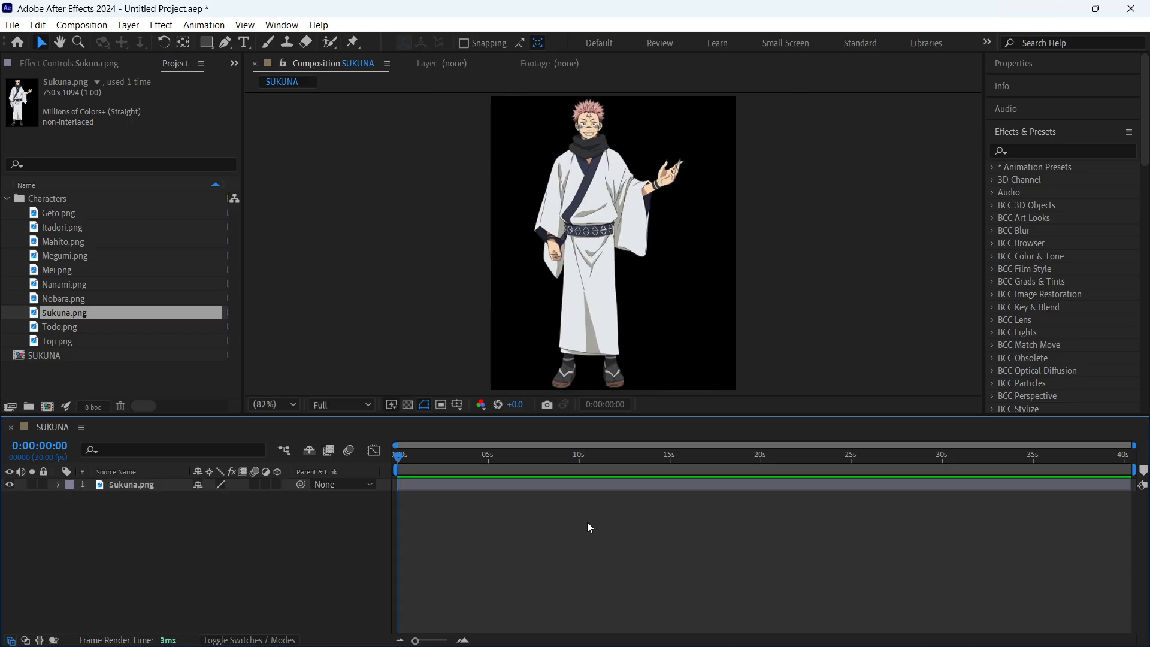
# - Scale the Sukuna image down slightly and shift it so the figure stands centred in the frame with a margin around it
pyautogui.click(644, 188)
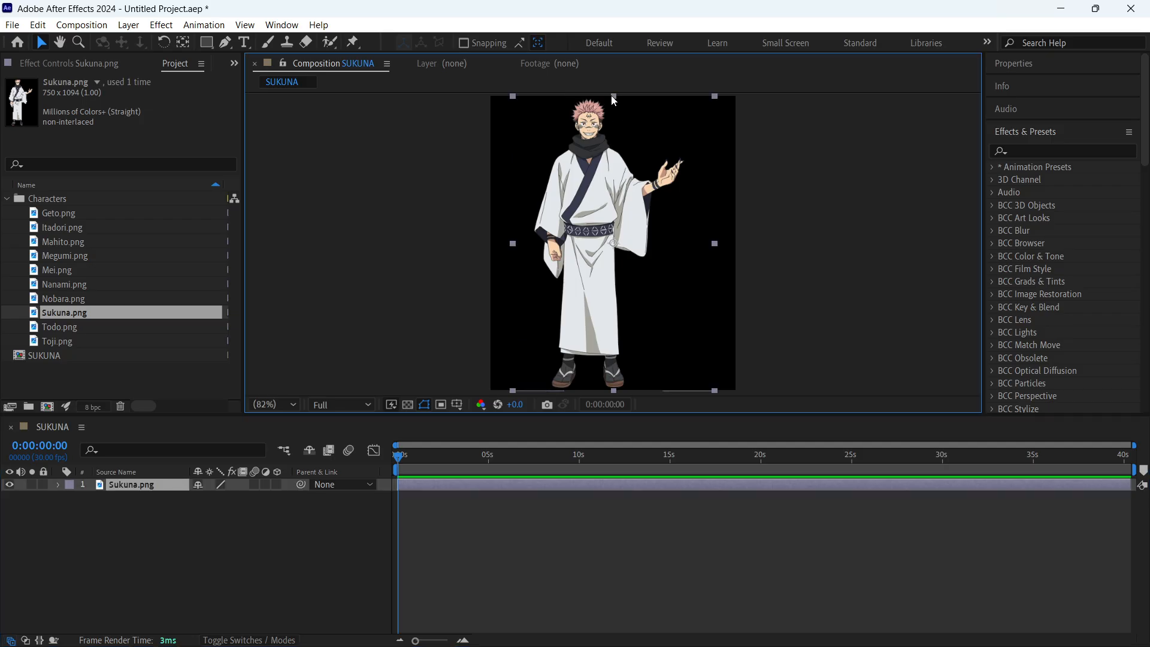
pyautogui.moveTo(612, 97); pyautogui.dragTo(613, 118)
pyautogui.moveTo(609, 159); pyautogui.dragTo(632, 168)
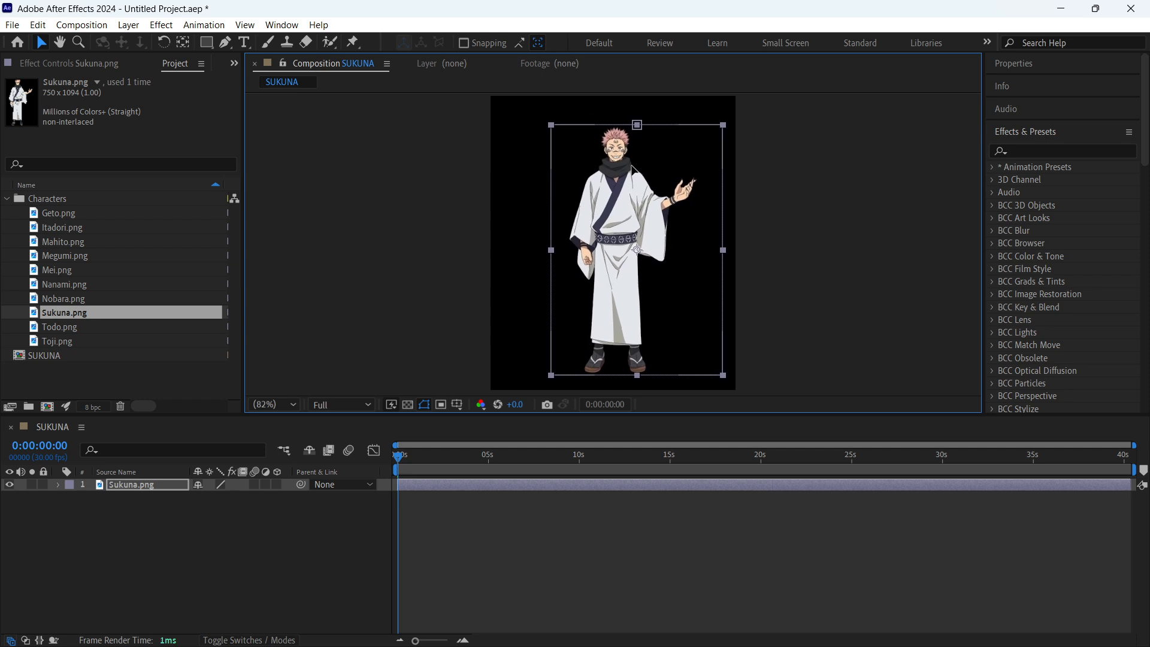
pyautogui.click(826, 164)
pyautogui.moveTo(630, 251); pyautogui.dragTo(627, 251)
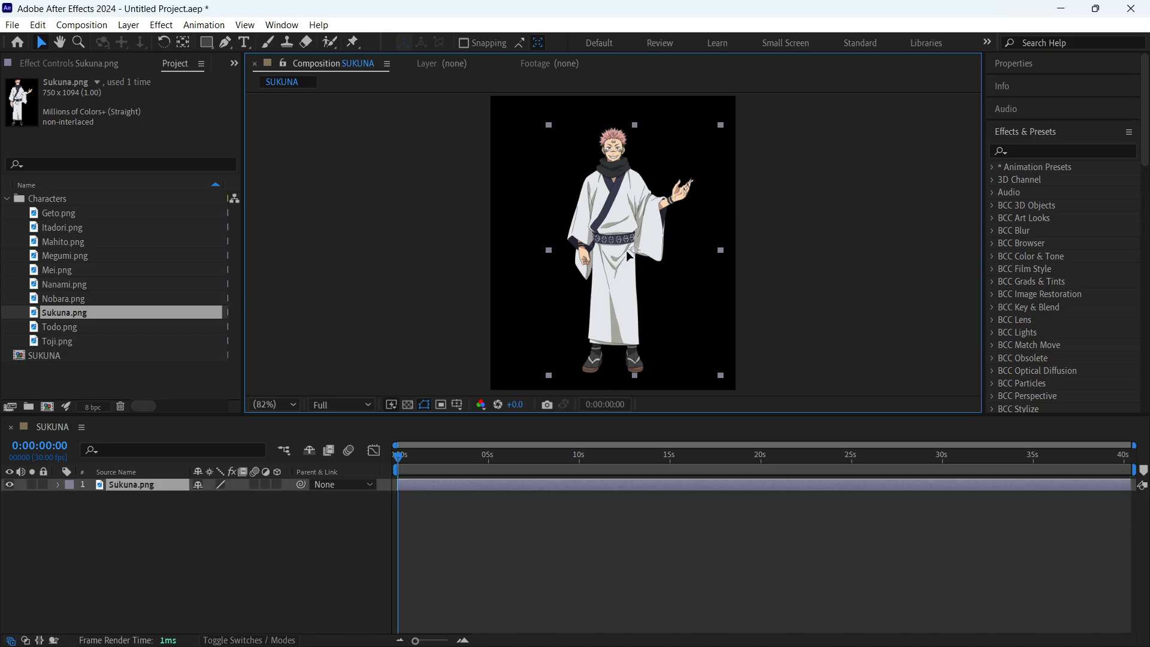
pyautogui.click(599, 527)
# - Draw a purple rounded rectangle about 429 by 556 px over the character, covering most of the frame, as a new shape layer
pyautogui.click(210, 42)
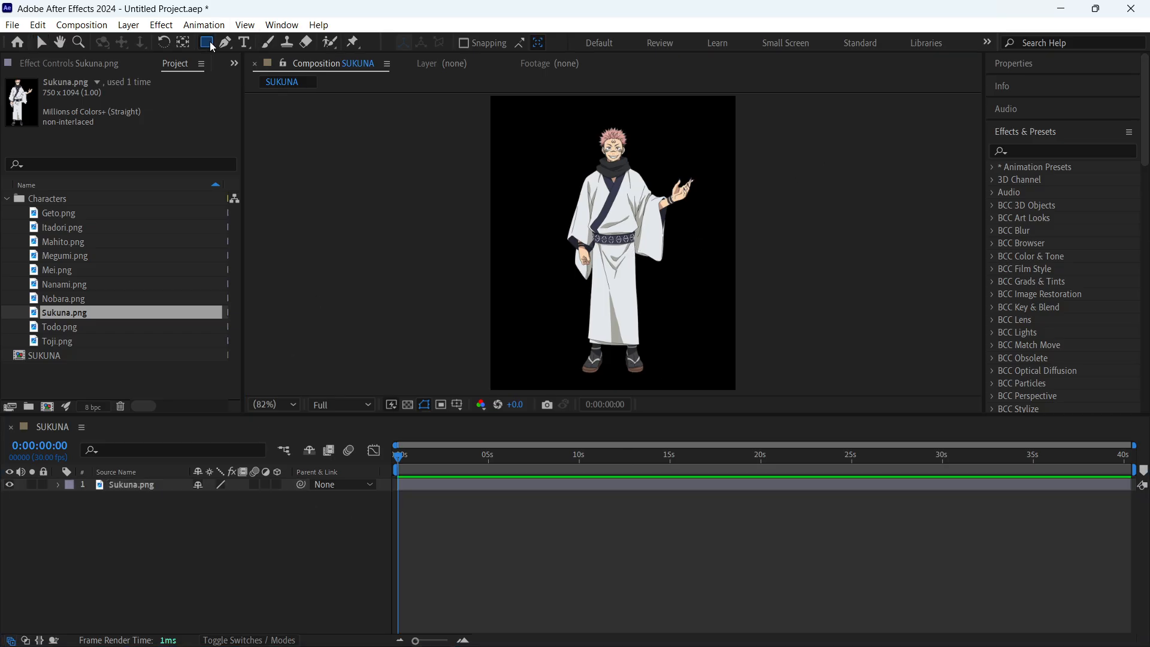
pyautogui.moveTo(210, 42); pyautogui.dragTo(259, 57)
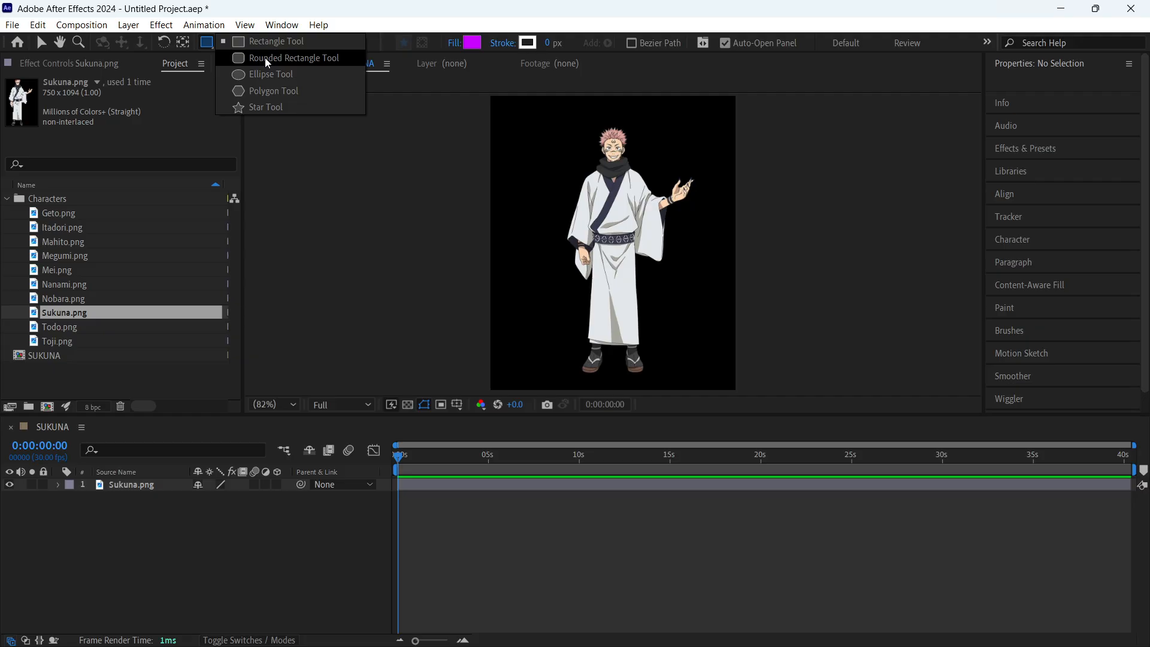
pyautogui.moveTo(266, 60); pyautogui.dragTo(267, 60)
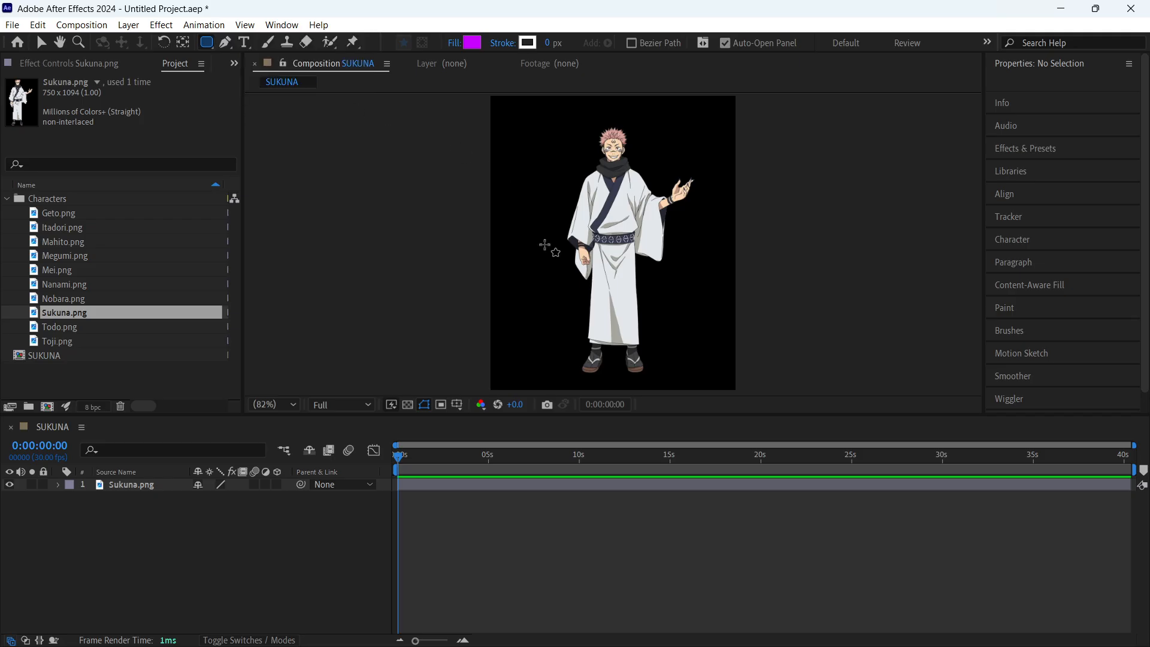
pyautogui.moveTo(509, 109); pyautogui.dragTo(721, 381)
pyautogui.click(542, 564)
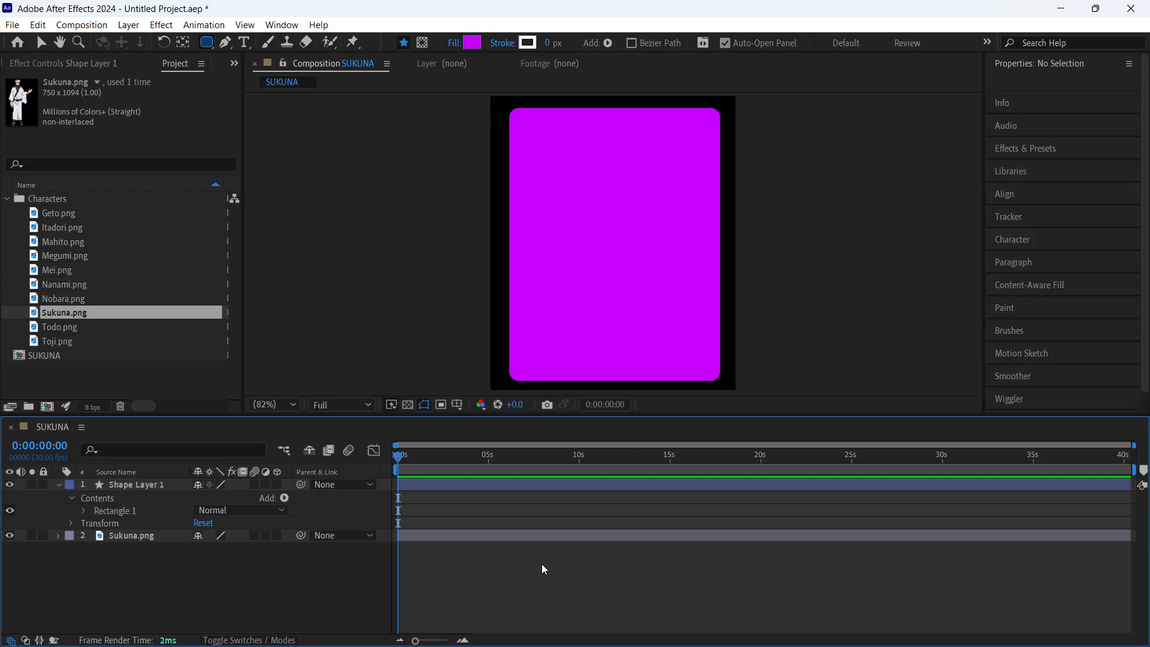
# - Centre the rounded rectangle layer horizontally and vertically in the composition using the Align options
pyautogui.click(517, 483)
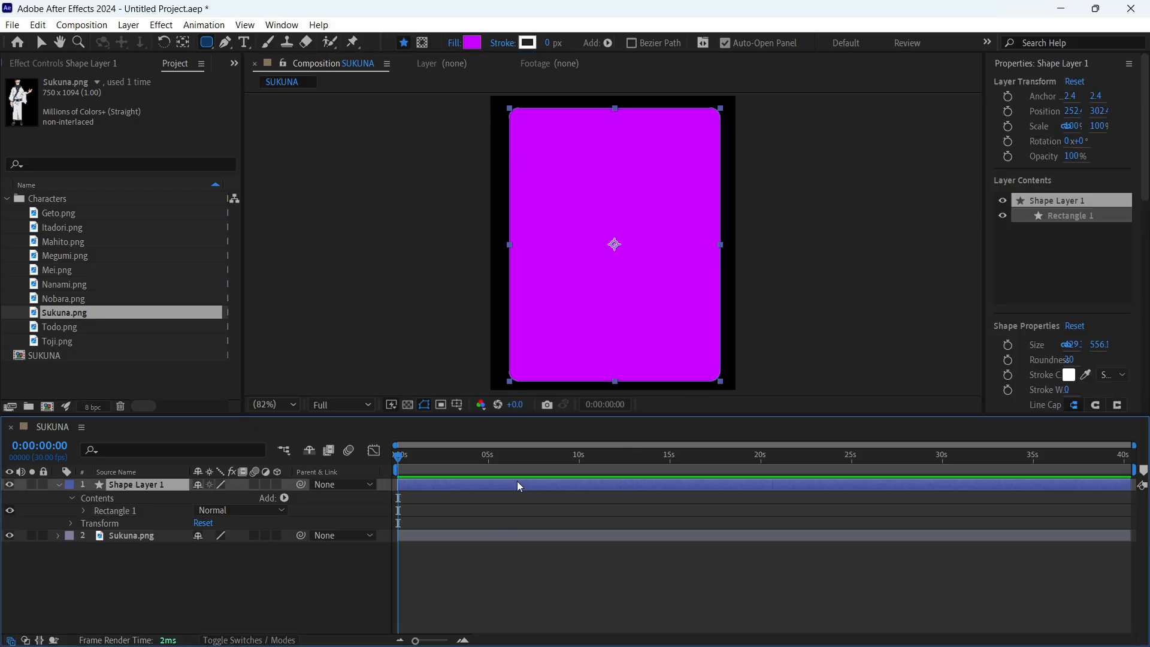
pyautogui.click(1064, 64)
pyautogui.click(1022, 179)
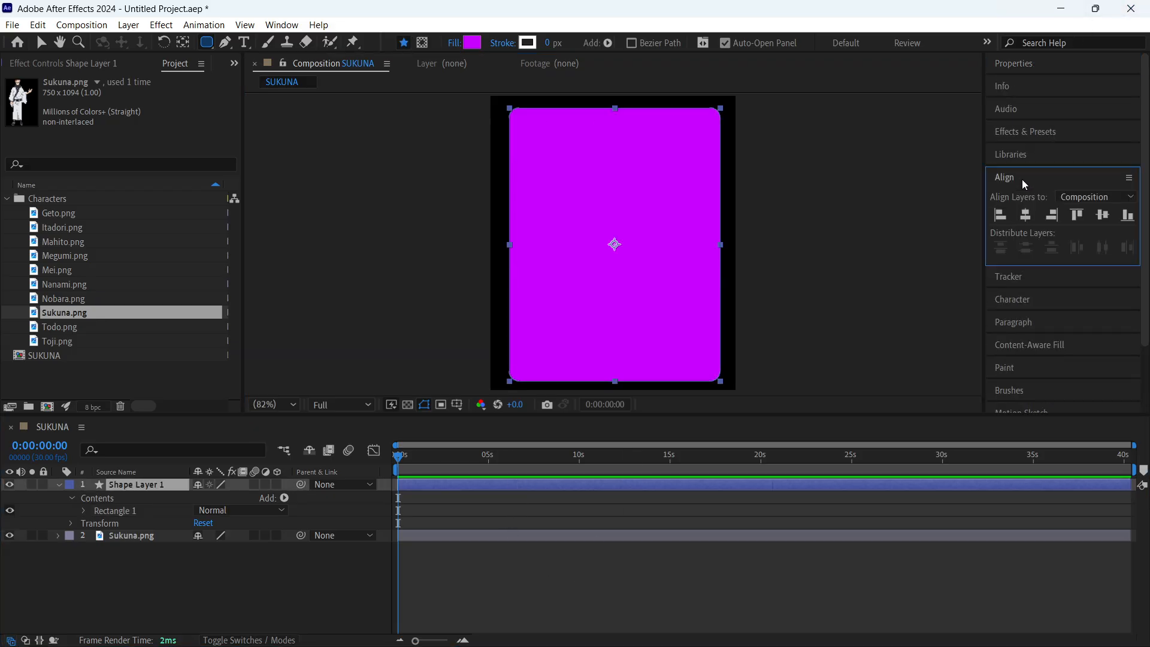
pyautogui.click(1026, 215)
pyautogui.click(1103, 215)
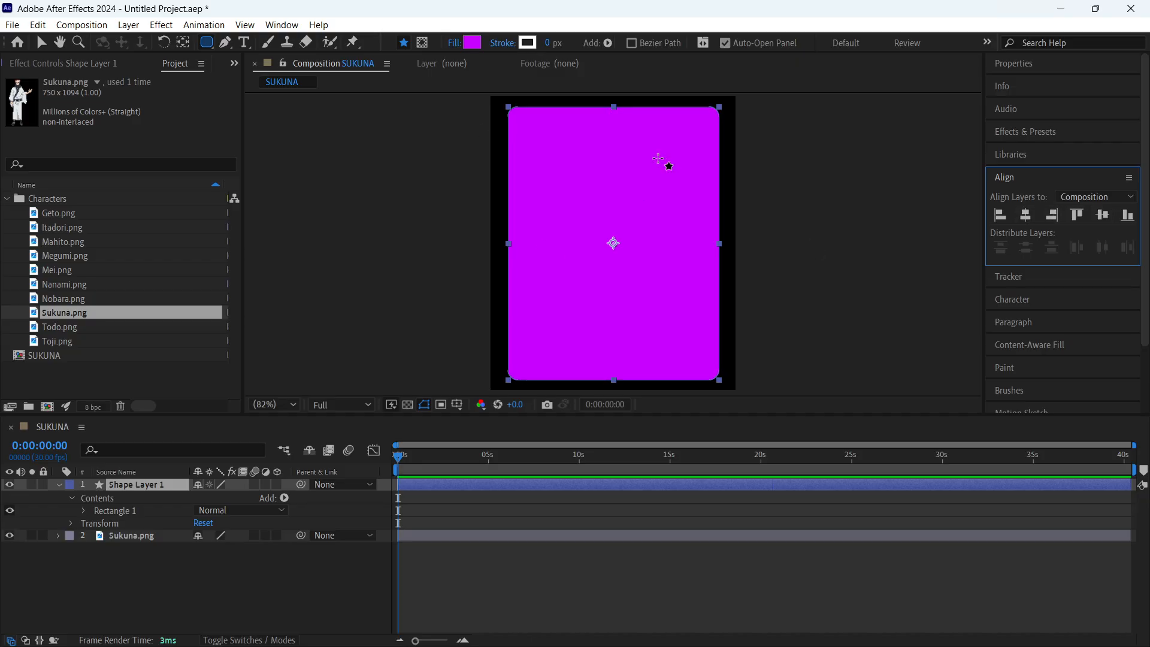
pyautogui.click(580, 602)
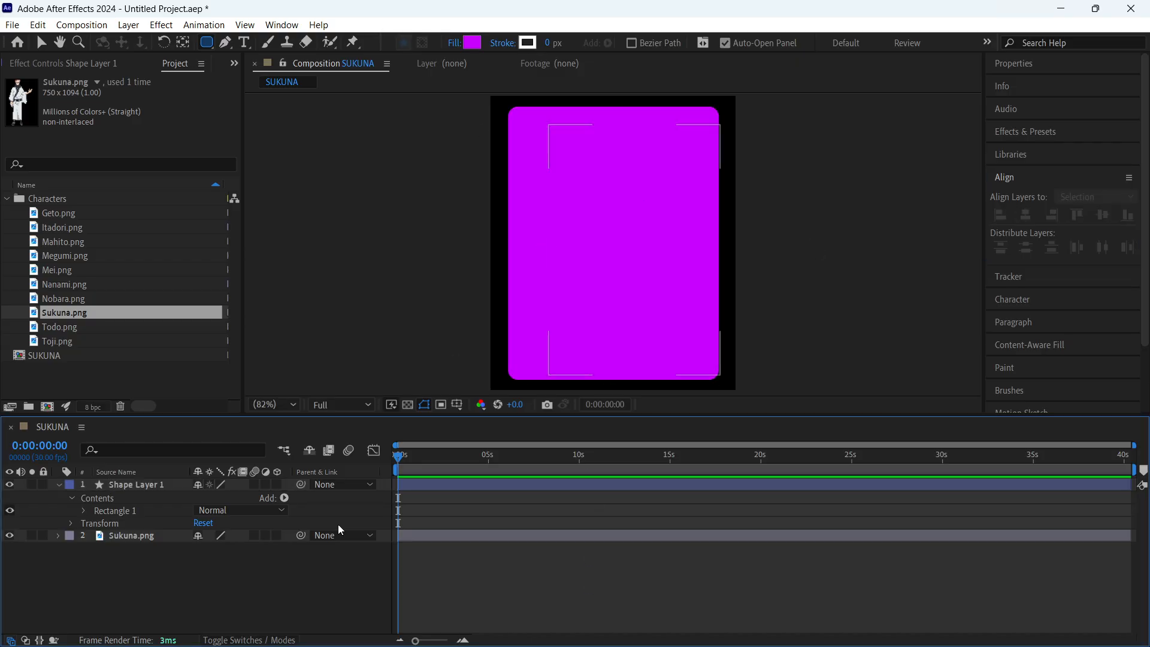
# - Collapse the shape layer's properties and place the Sukuna.png layer above it so the character stands in front of the rectangle
pyautogui.click(60, 485)
pyautogui.moveTo(122, 500); pyautogui.dragTo(131, 481)
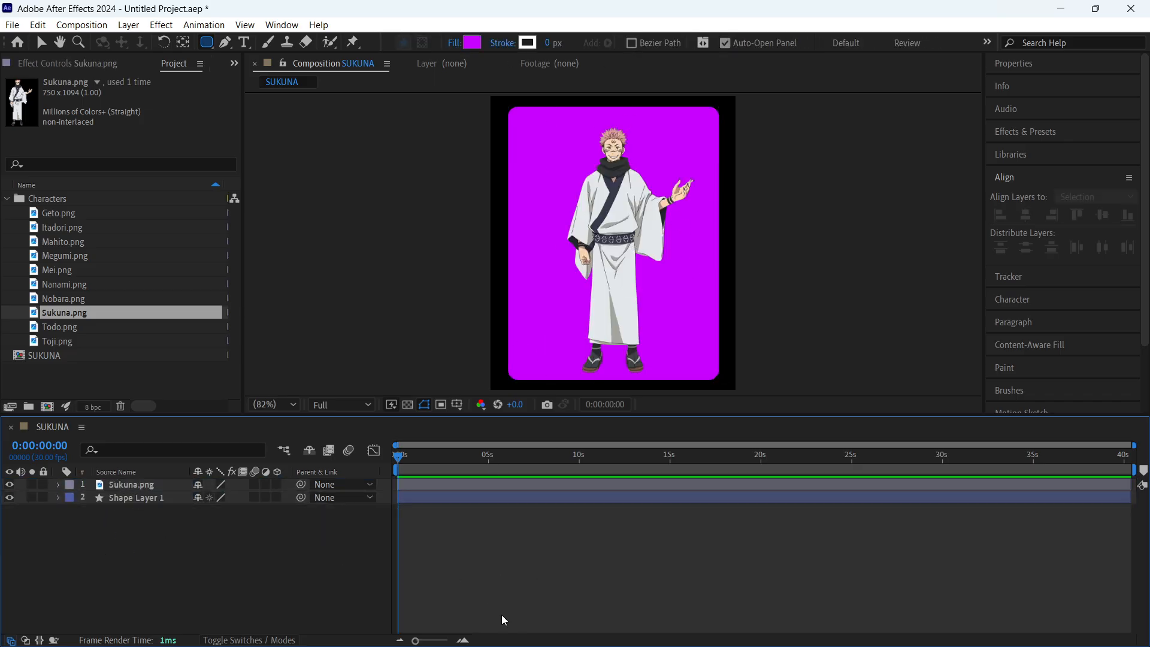
pyautogui.press('v')
pyautogui.moveTo(620, 193)
pyautogui.mouseDown()
pyautogui.moveTo(652, 192)
pyautogui.moveTo(644, 201)
pyautogui.moveTo(668, 183)
pyautogui.moveTo(584, 181)
pyautogui.moveTo(619, 193)
pyautogui.mouseUp()
pyautogui.click(628, 559)
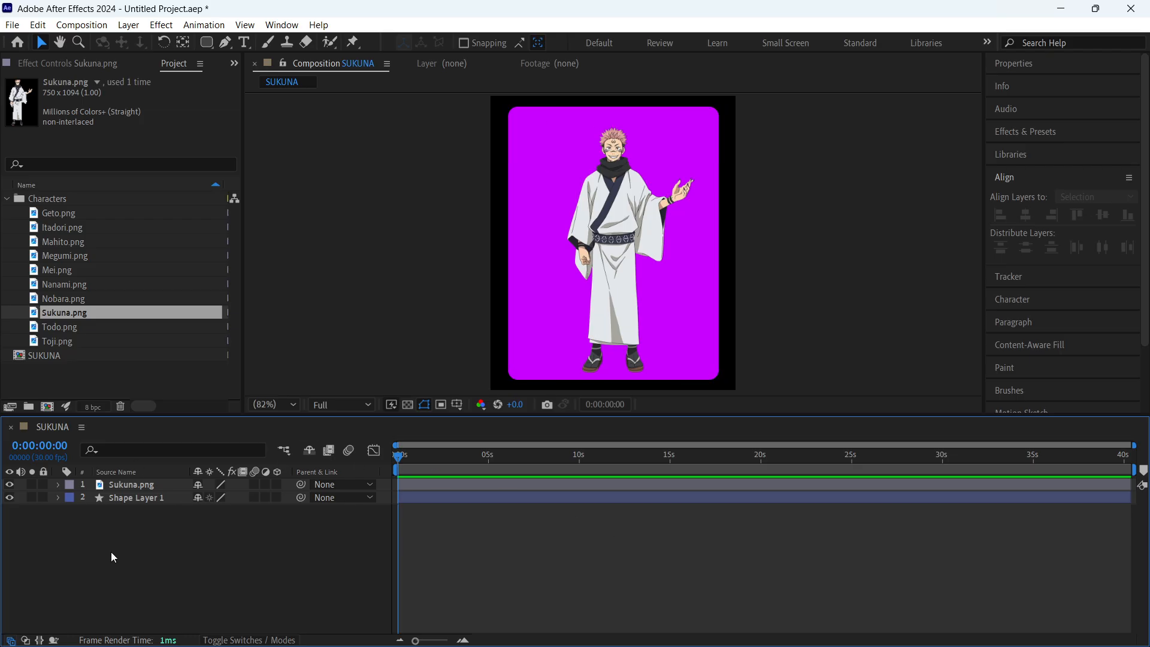
# - Show the transfer controls in the timeline and set Shape Layer 1 as the track matte of the Sukuna.png layer
pyautogui.click(24, 642)
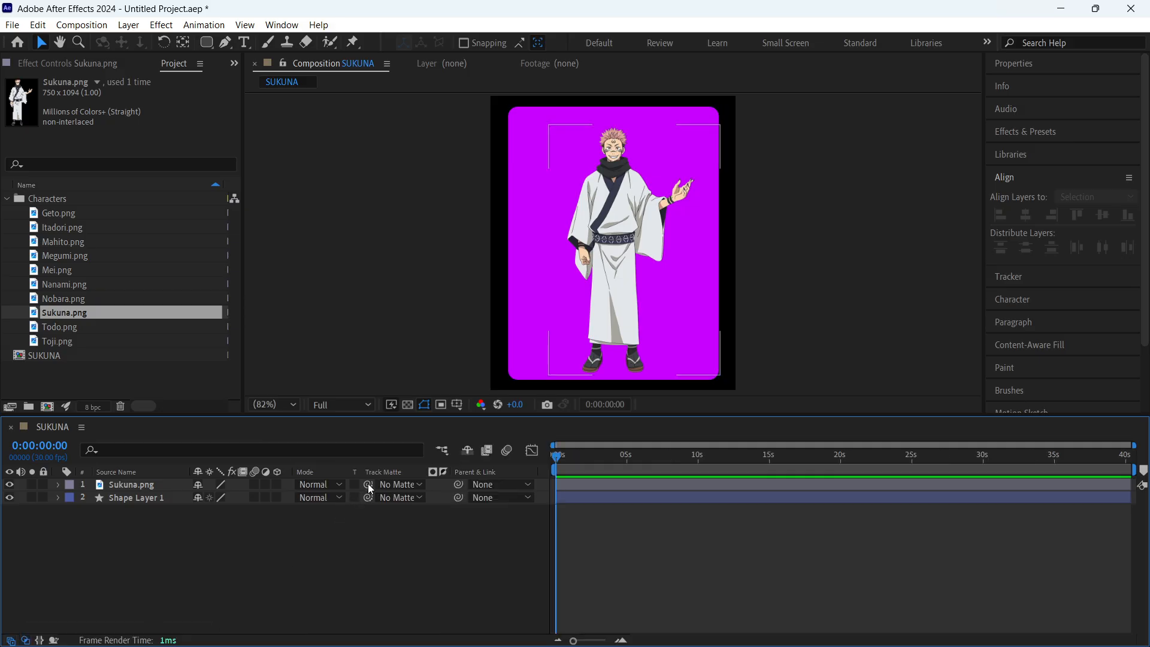
pyautogui.moveTo(369, 488); pyautogui.dragTo(129, 495)
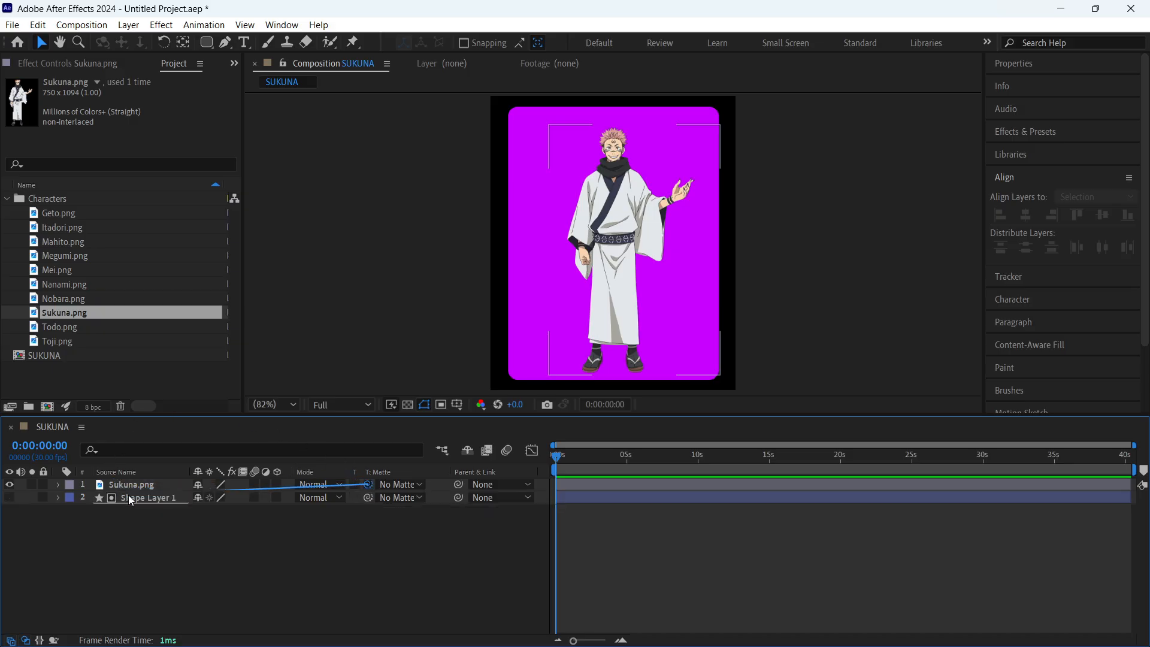
pyautogui.moveTo(631, 203)
pyautogui.mouseDown()
pyautogui.moveTo(647, 426)
pyautogui.moveTo(685, 249)
pyautogui.moveTo(506, 203)
pyautogui.moveTo(630, 207)
pyautogui.mouseUp()
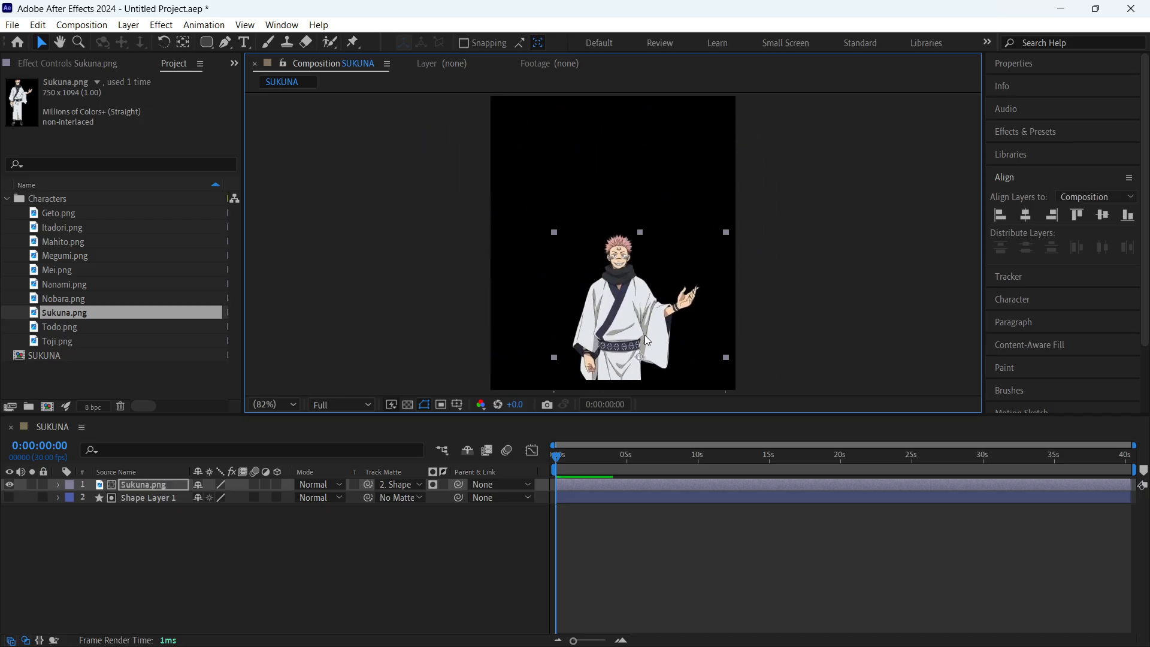
# - Turn Shape Layer 1's visibility back on, and test the matte by moving the character past the rectangle's edge and undoing the move
pyautogui.click(9, 498)
pyautogui.moveTo(621, 222); pyautogui.dragTo(527, 290)
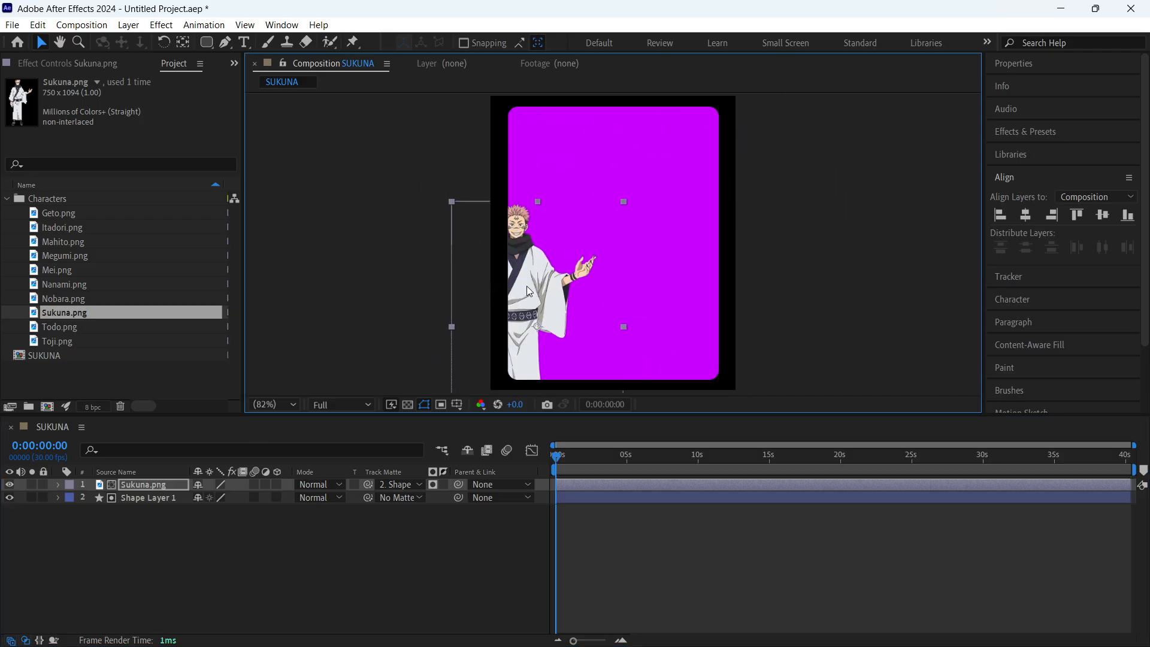
pyautogui.hotkey('ctrl', 'z')
pyautogui.click(367, 519)
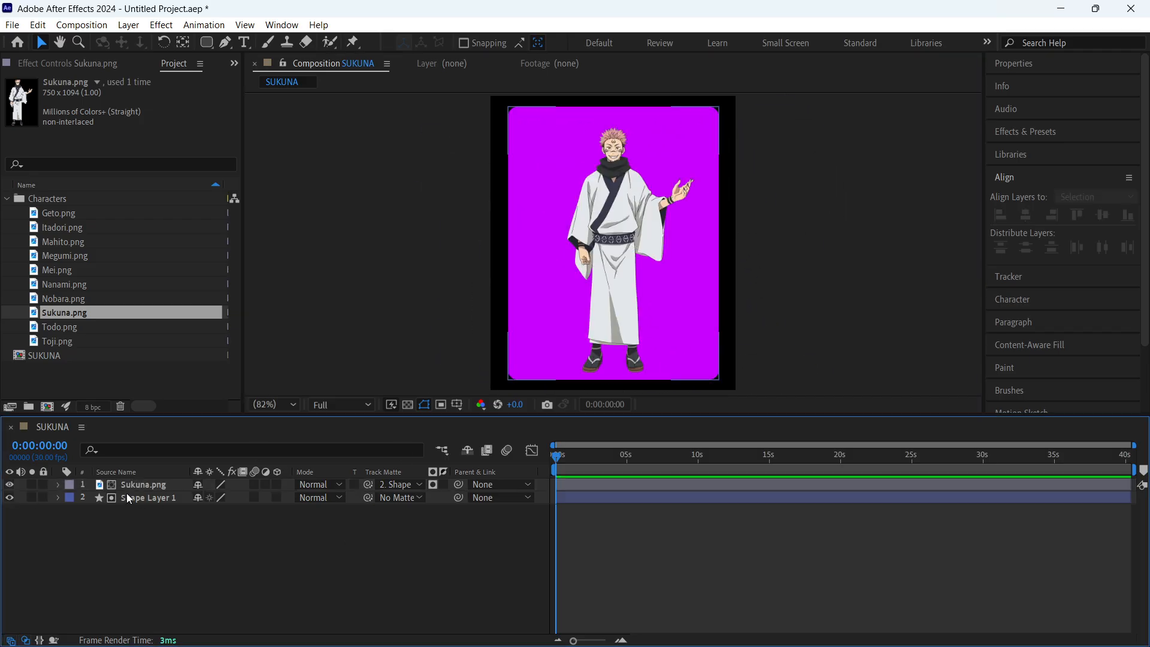
# - Try enlarging the Sukuna.png layer to 108.6% to test the matte, and undo the scaling
pyautogui.click(157, 485)
pyautogui.press('s')
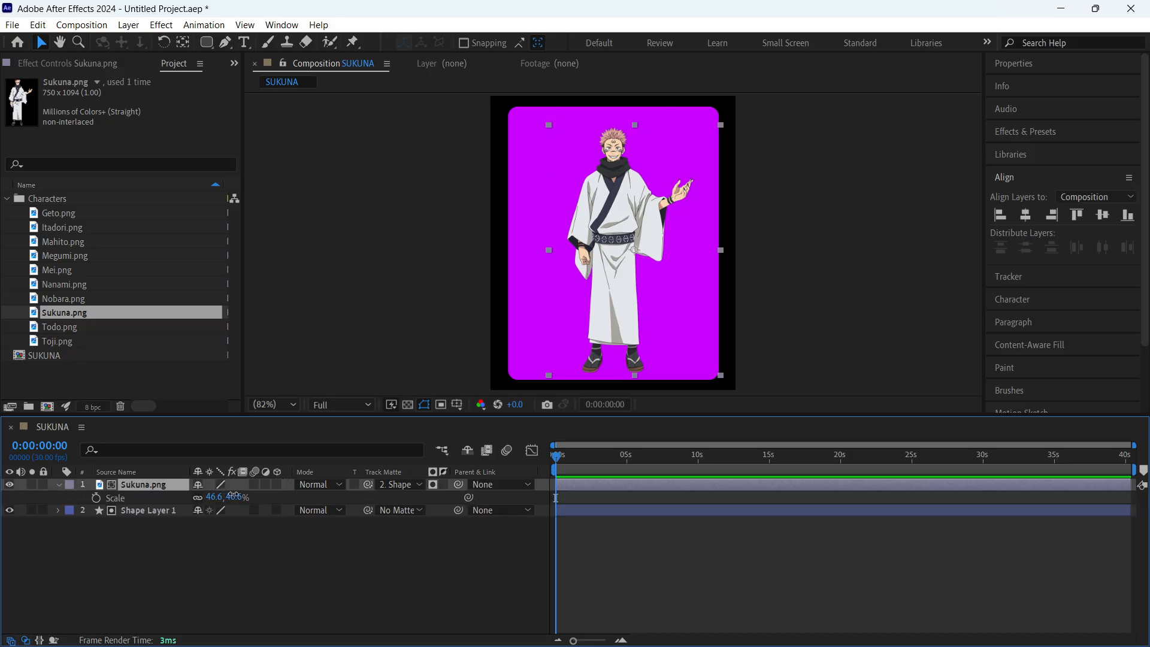
pyautogui.moveTo(217, 497); pyautogui.dragTo(570, 363)
pyautogui.hotkey('ctrl', 'z')
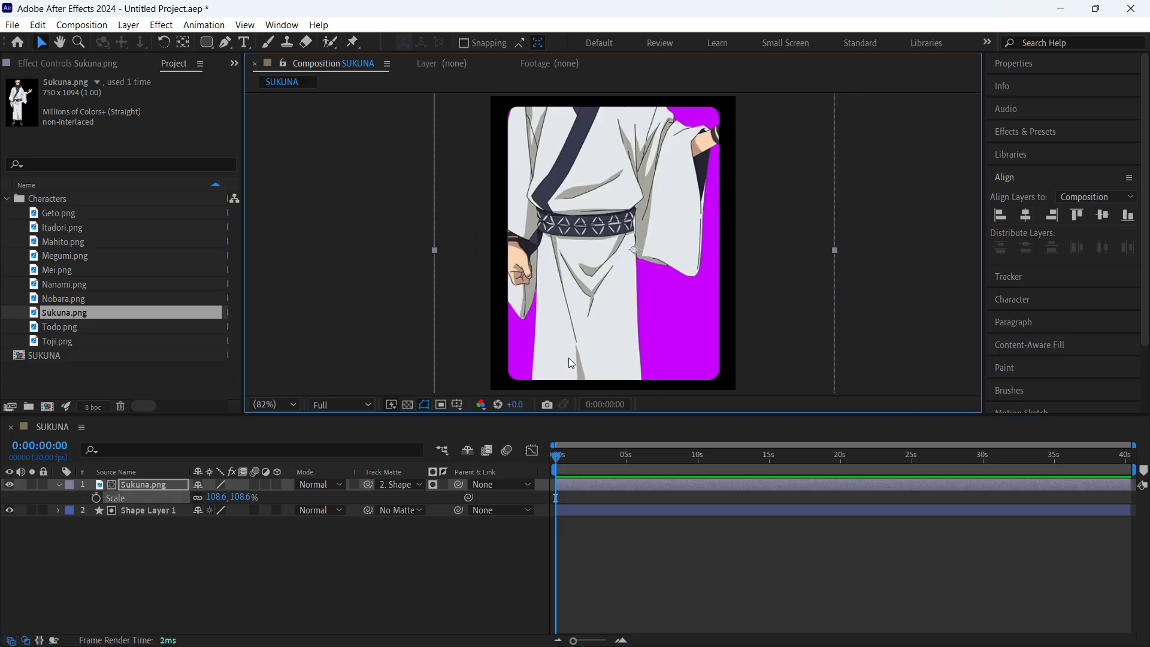
pyautogui.hotkey('ctrl', 'z')
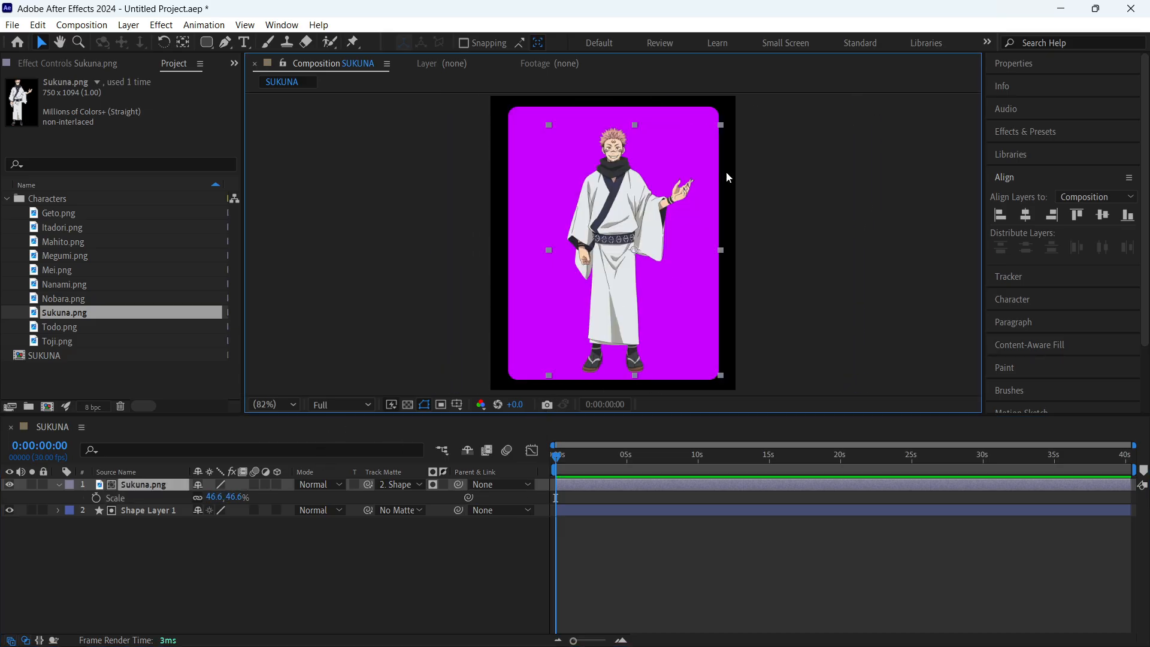
# - Scale the Sukuna.png layer to about 49.8% and reposition it so the character nearly fills the rounded rectangle's height
pyautogui.moveTo(721, 250); pyautogui.dragTo(728, 246)
pyautogui.moveTo(635, 212); pyautogui.dragTo(631, 206)
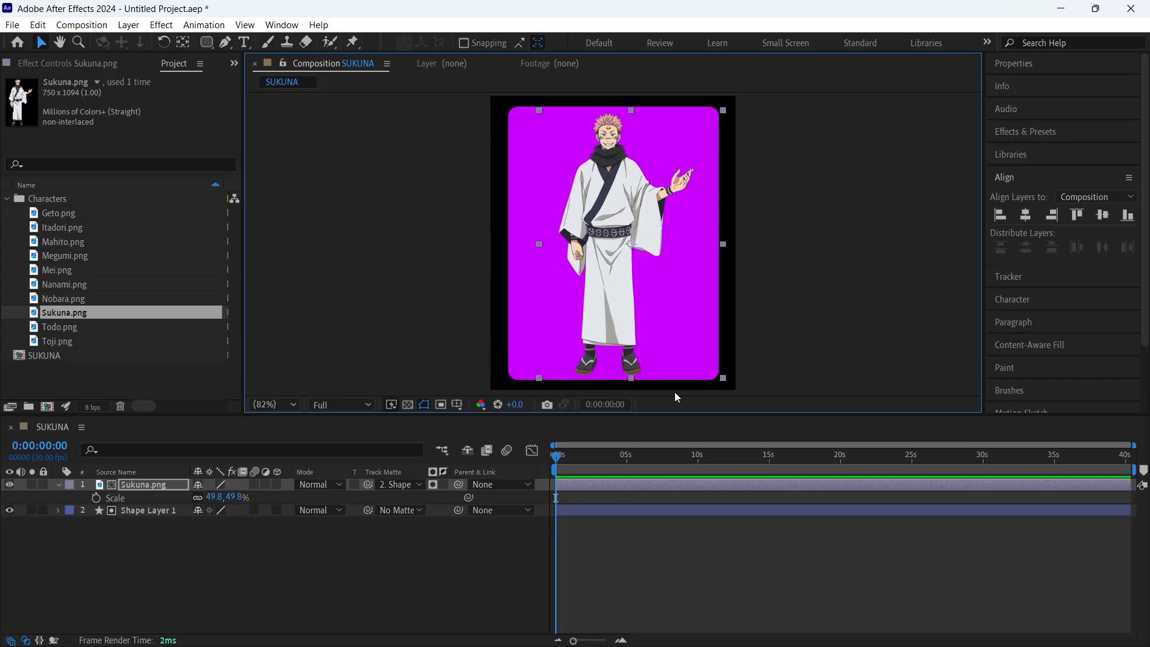
pyautogui.click(695, 535)
pyautogui.press('s')
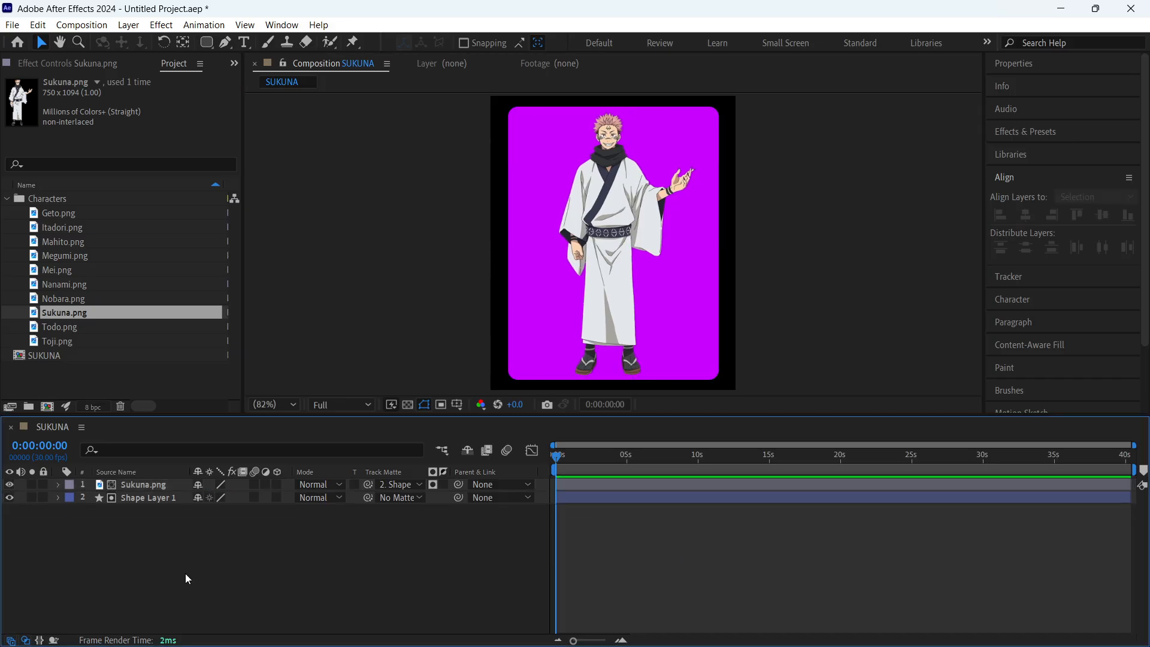
# - Change Shape Layer 1's fill from a solid colour to a radial gradient in the Fill Options
pyautogui.click(156, 499)
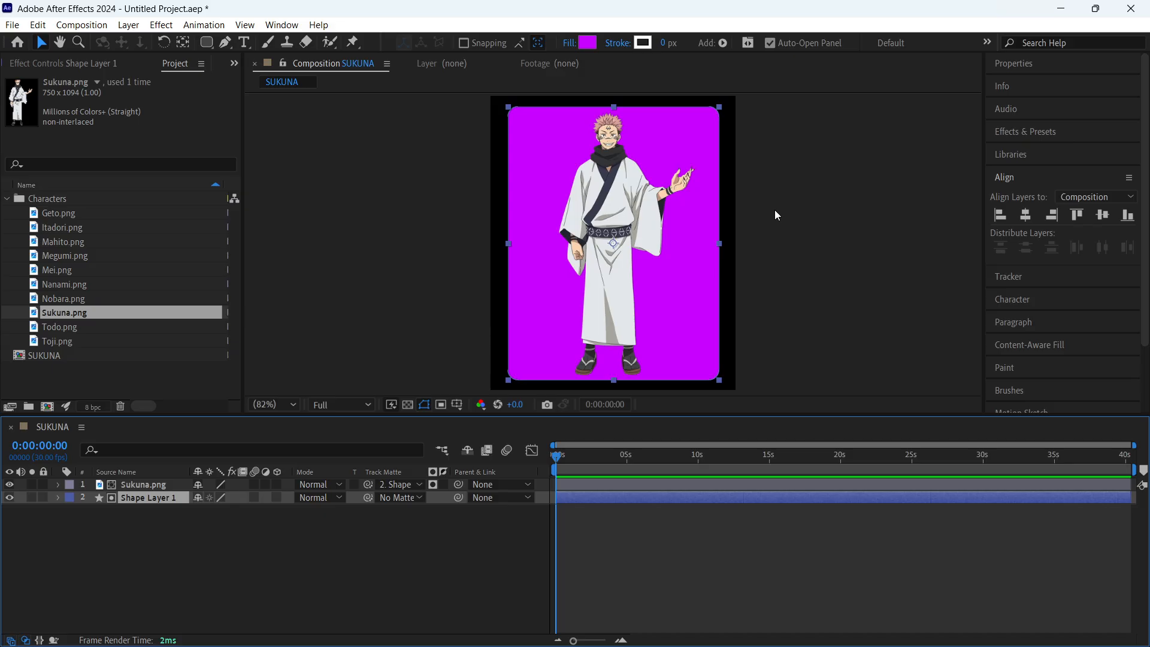
pyautogui.click(569, 44)
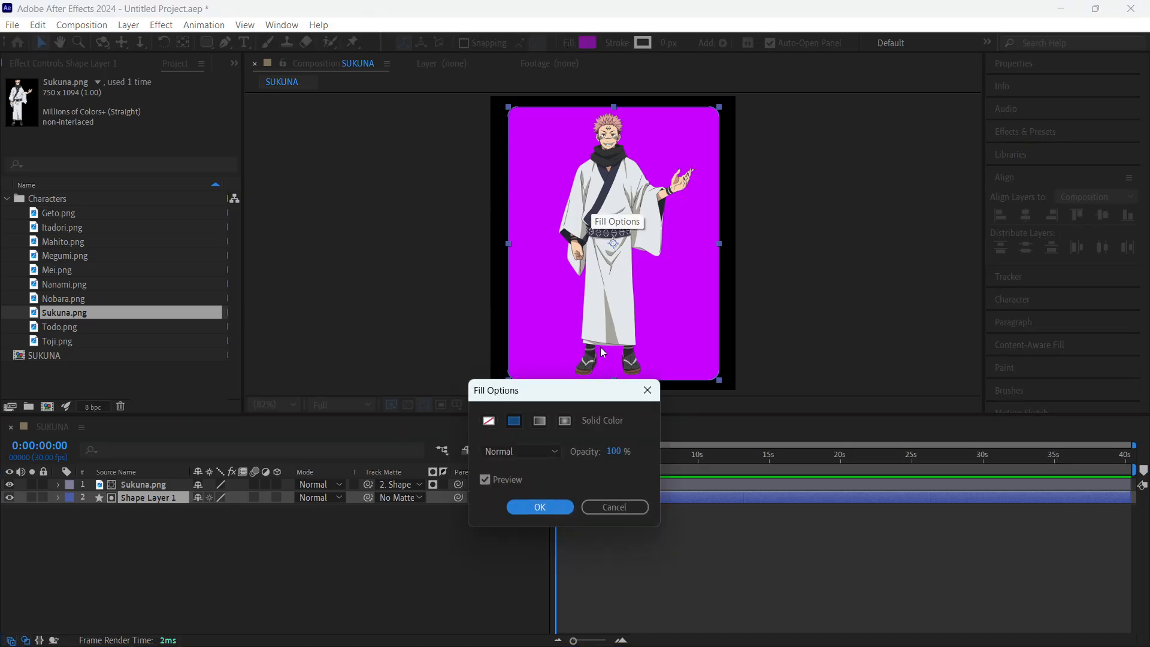
pyautogui.moveTo(599, 398); pyautogui.dragTo(365, 282)
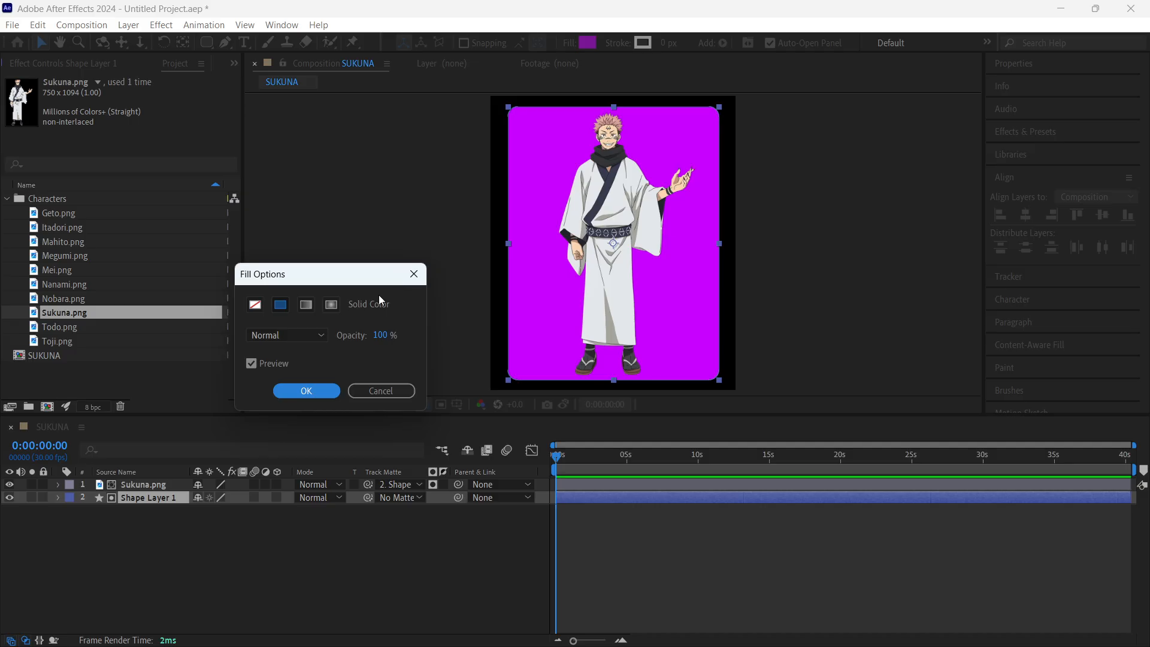
pyautogui.click(333, 306)
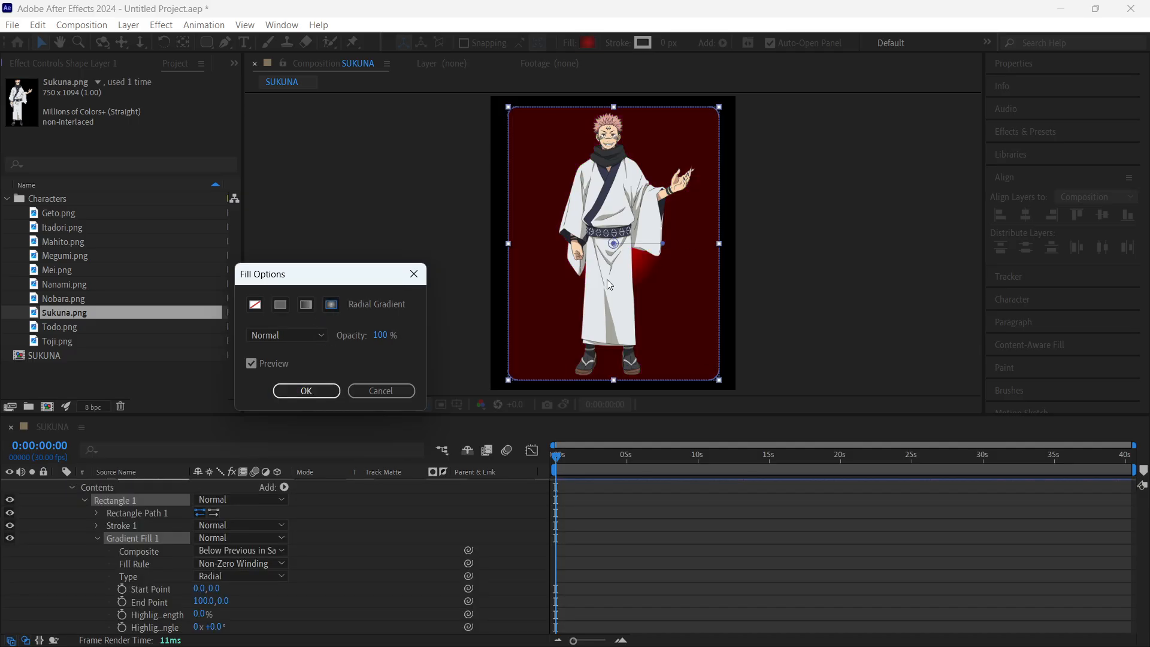
pyautogui.press('Return')
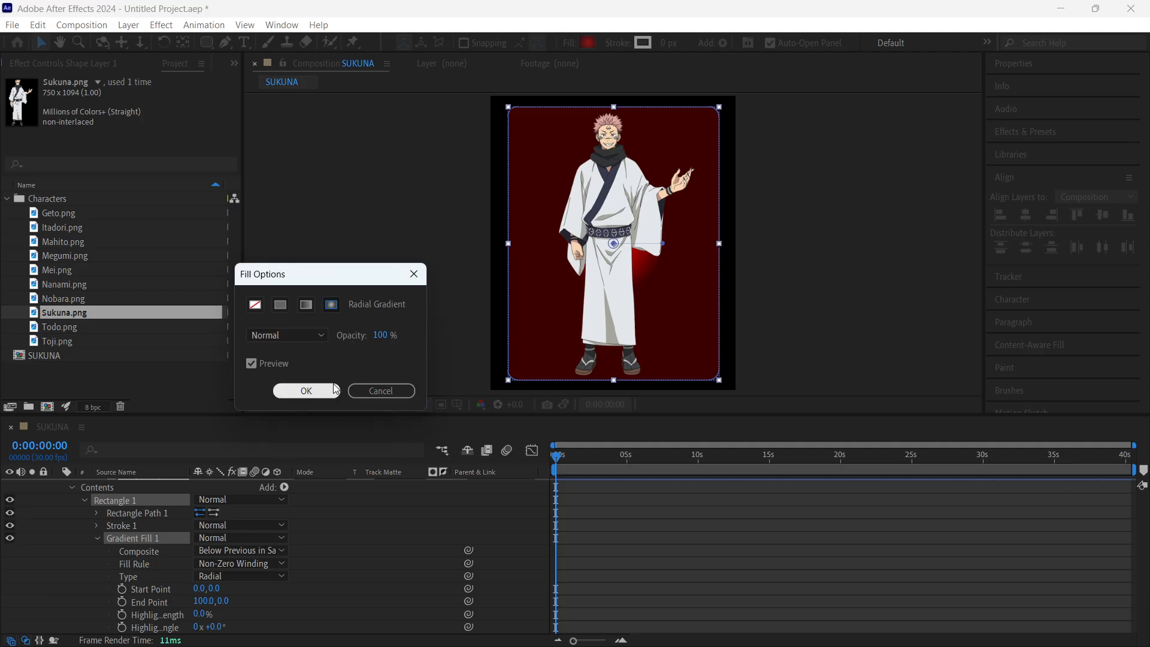
# - Extend the radial gradient's end point horizontally past the rectangle to about 319.5, 0.0, and collapse Shape Layer 1's properties
pyautogui.moveTo(672, 244); pyautogui.dragTo(787, 251)
pyautogui.click(586, 44)
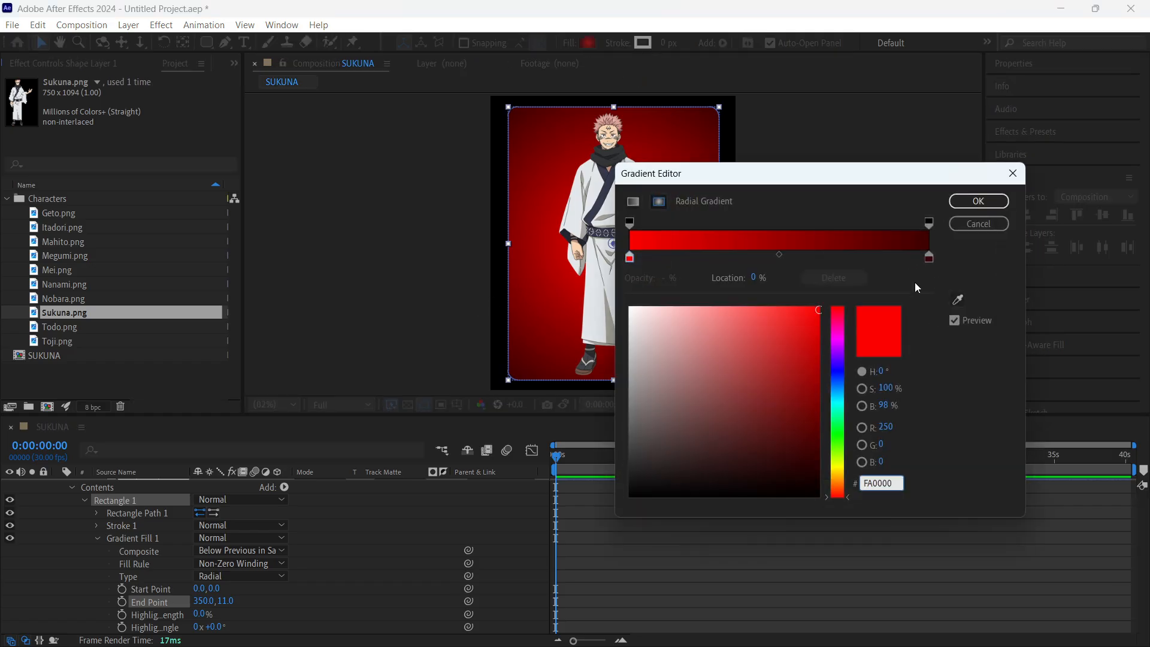
pyautogui.click(979, 202)
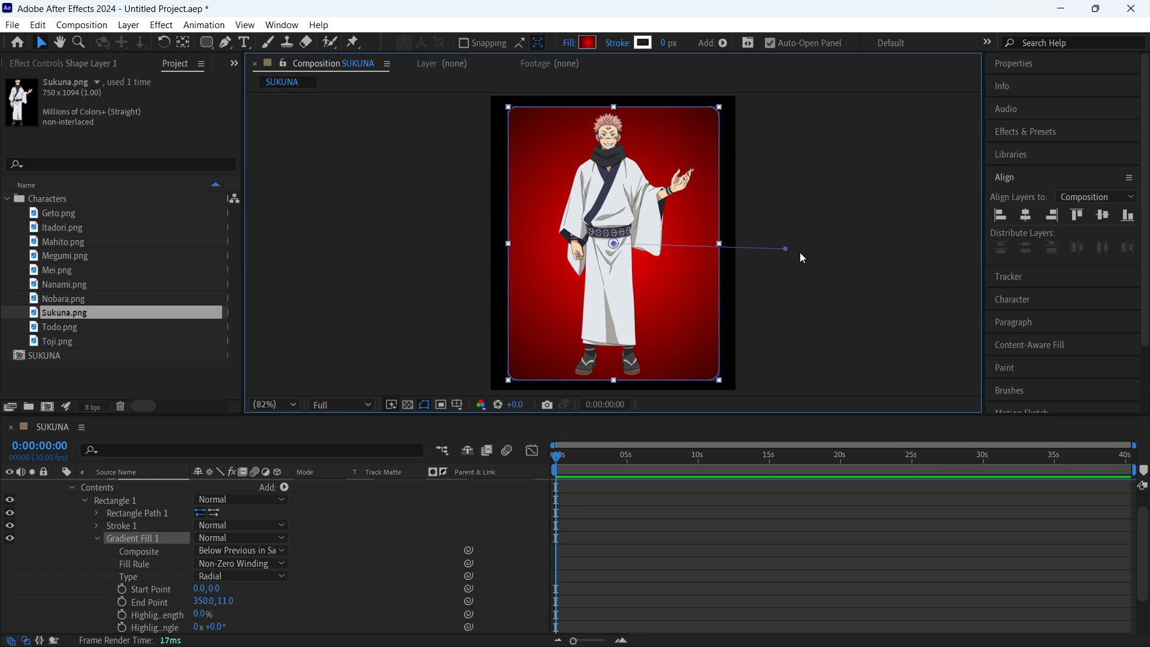
pyautogui.moveTo(783, 249); pyautogui.dragTo(769, 250)
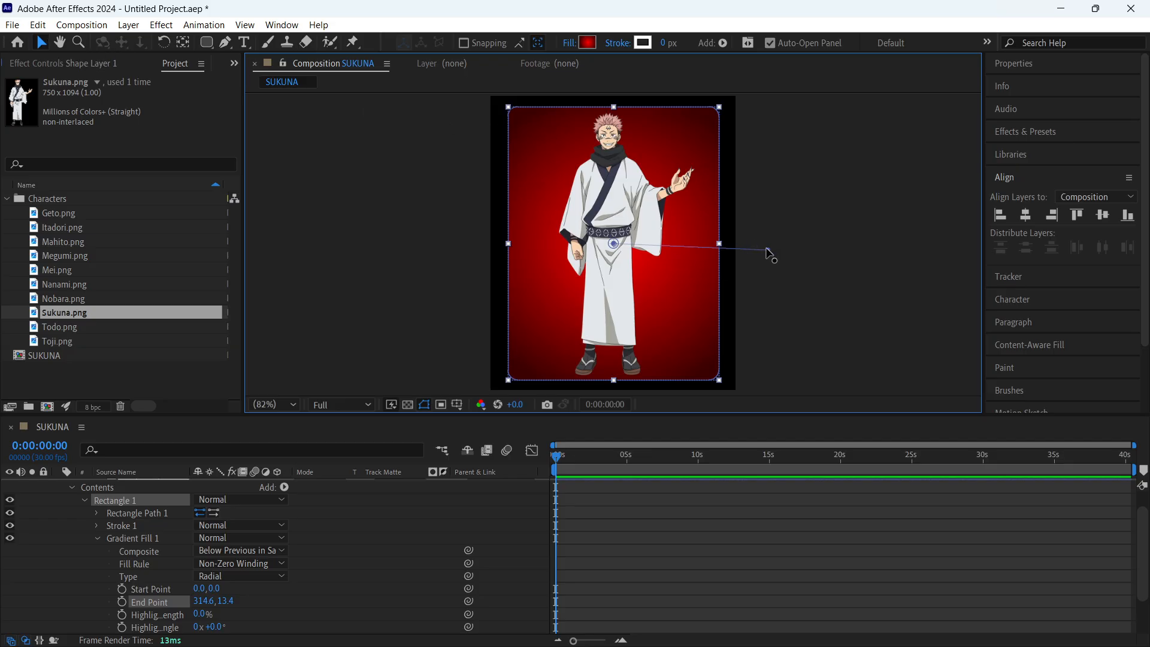
pyautogui.moveTo(769, 249)
pyautogui.mouseDown()
pyautogui.moveTo(736, 231)
pyautogui.moveTo(719, 243)
pyautogui.moveTo(776, 234)
pyautogui.moveTo(767, 247)
pyautogui.mouseUp()
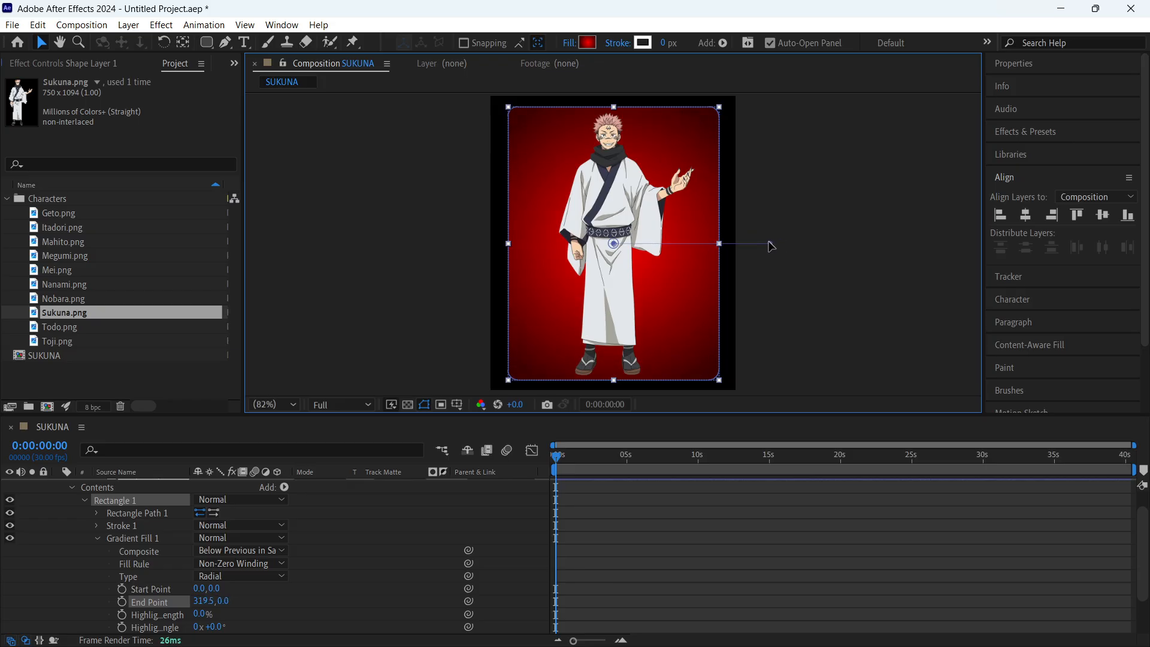
pyautogui.click(806, 292)
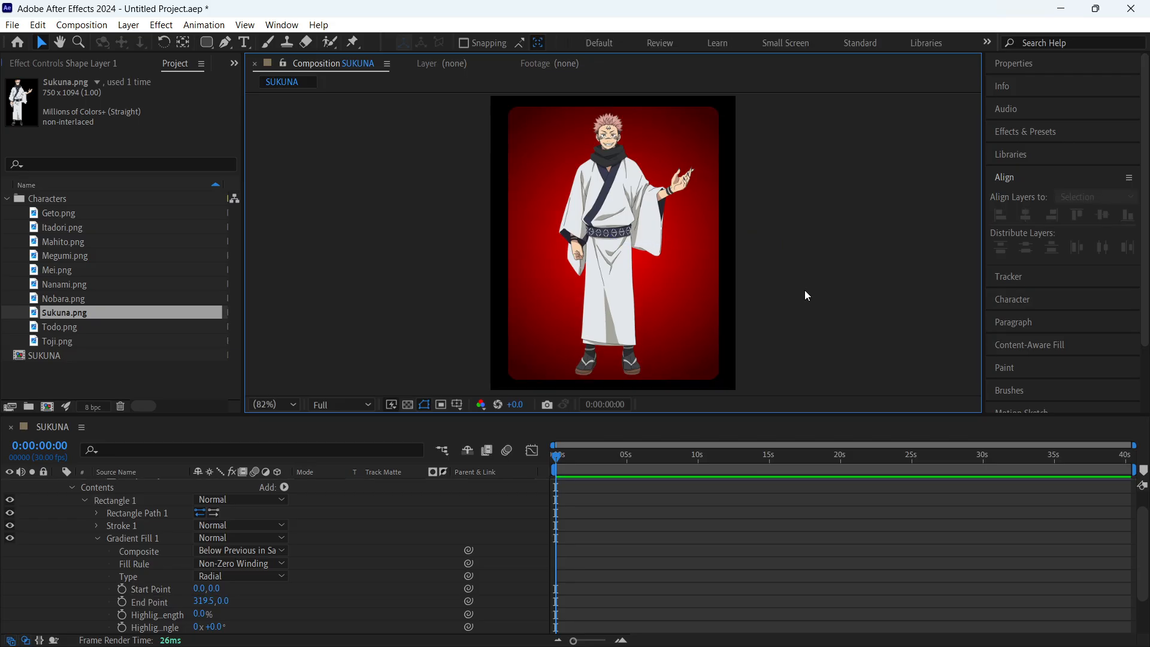
pyautogui.click(72, 513)
pyautogui.scroll(2, 73, 512)
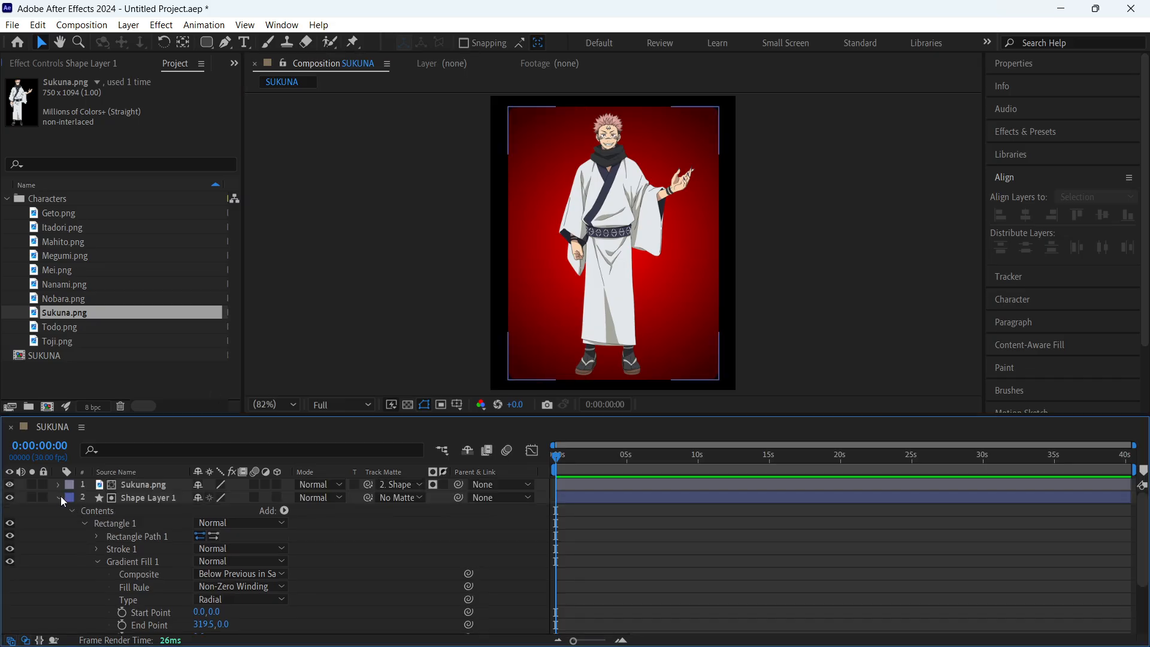
pyautogui.click(59, 498)
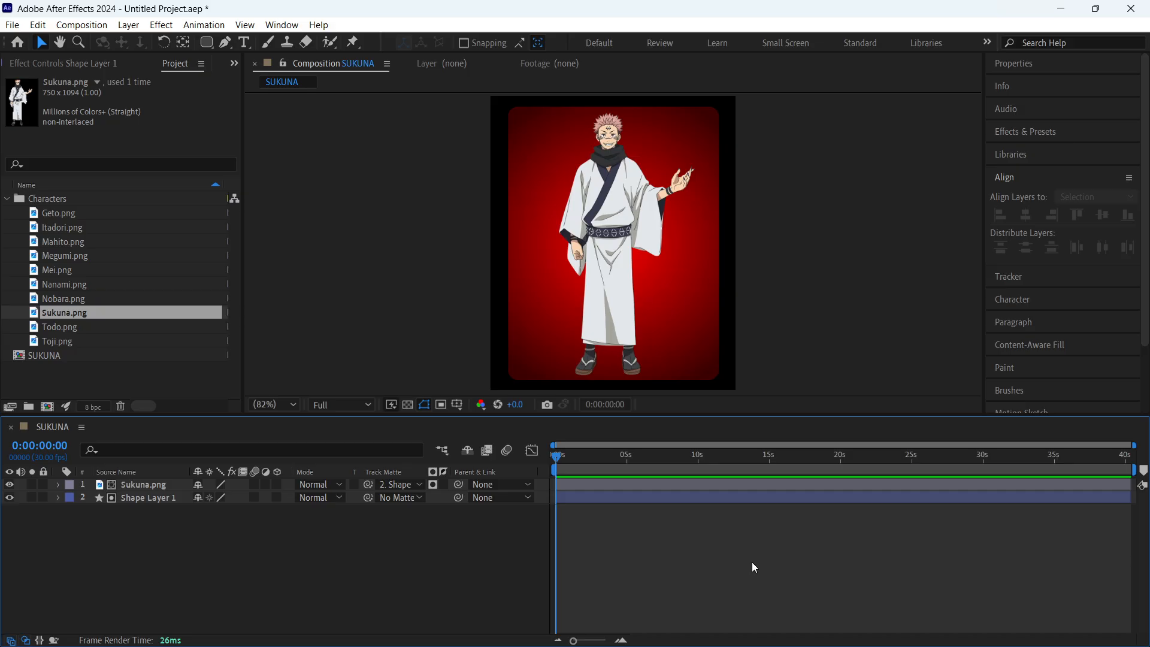
# - Try white stroke widths of 25 px and 4 px on Shape Layer 1's rounded rectangle
pyautogui.click(135, 501)
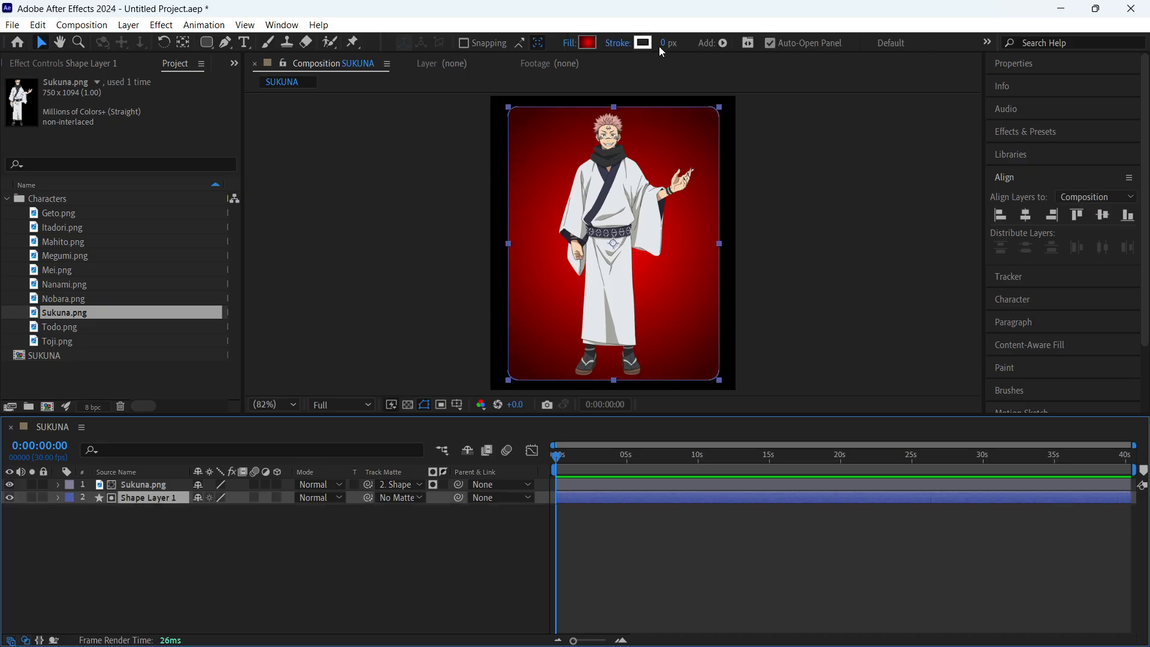
pyautogui.moveTo(661, 44); pyautogui.dragTo(684, 45)
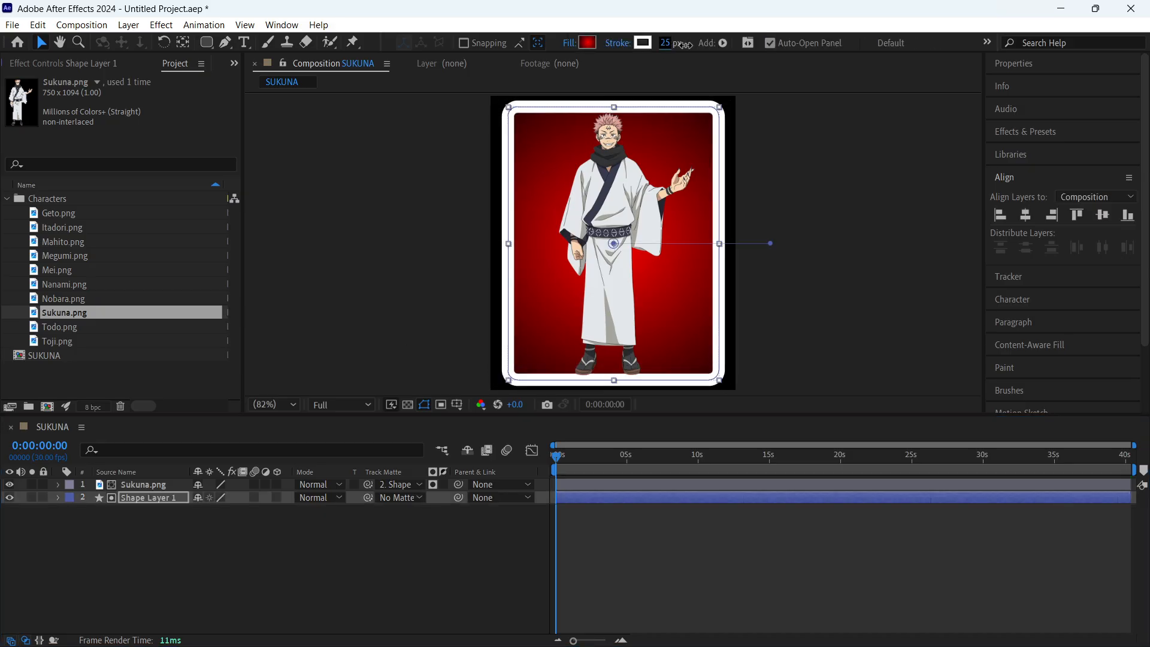
pyautogui.click(356, 554)
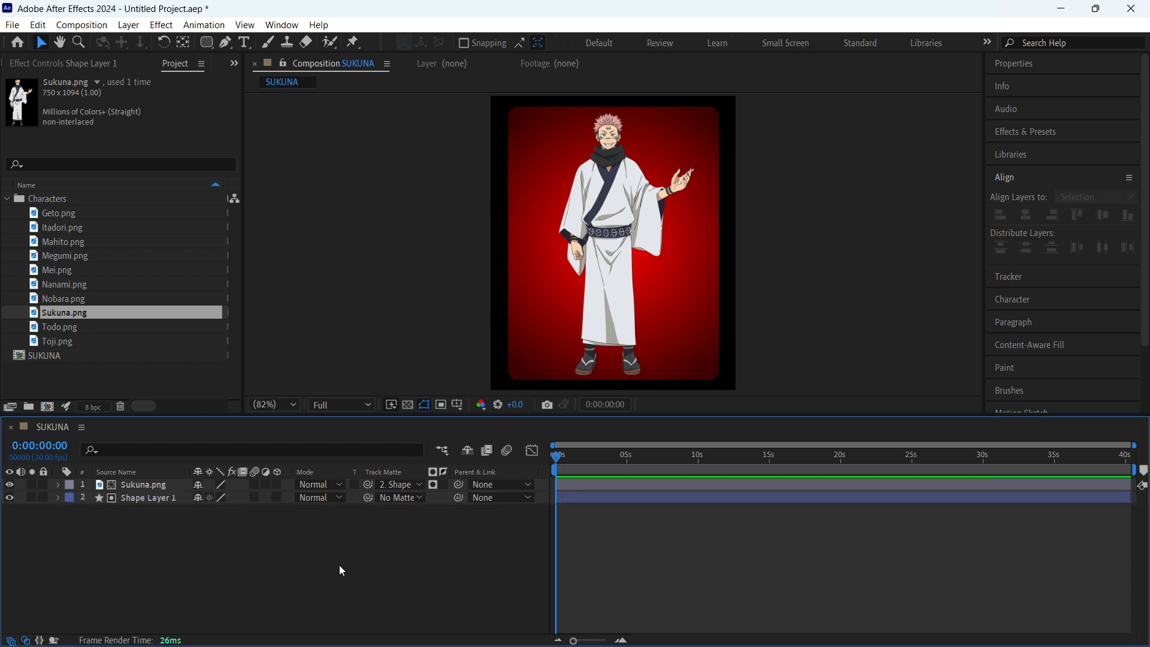
pyautogui.click(134, 501)
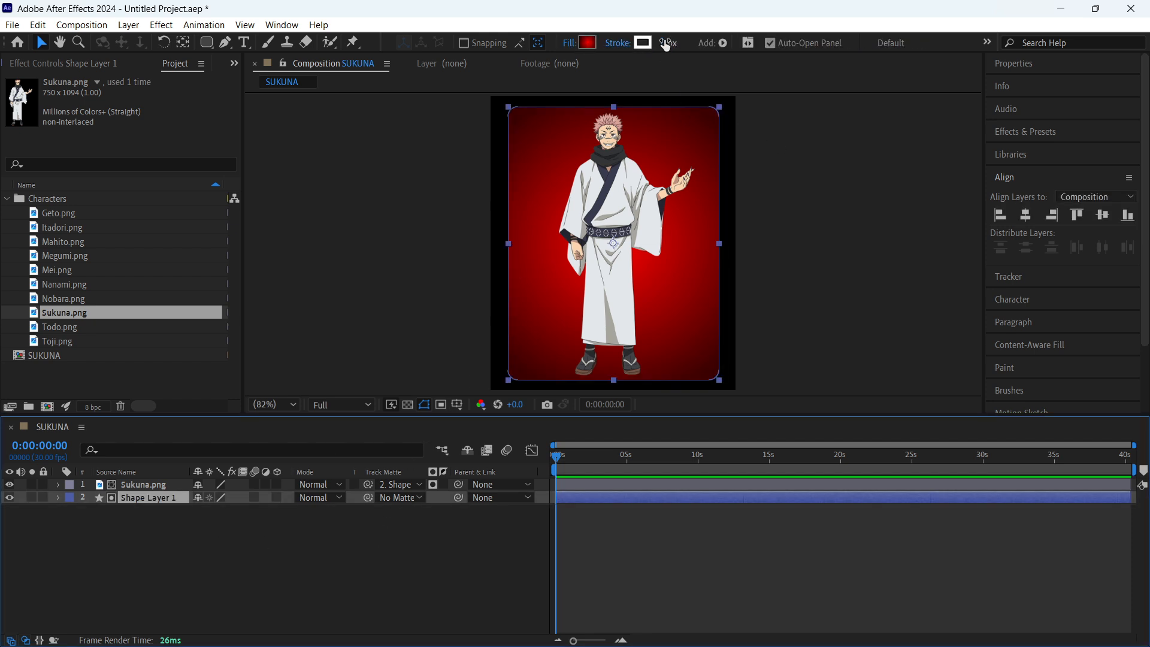
pyautogui.moveTo(662, 42); pyautogui.dragTo(670, 43)
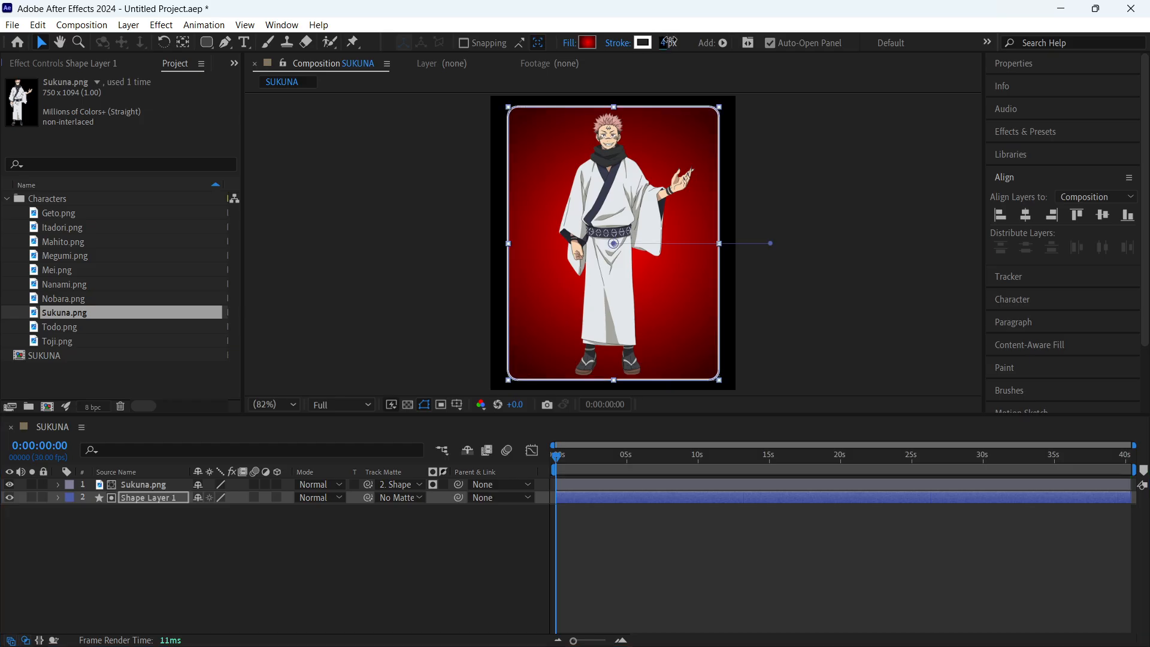
pyautogui.click(757, 548)
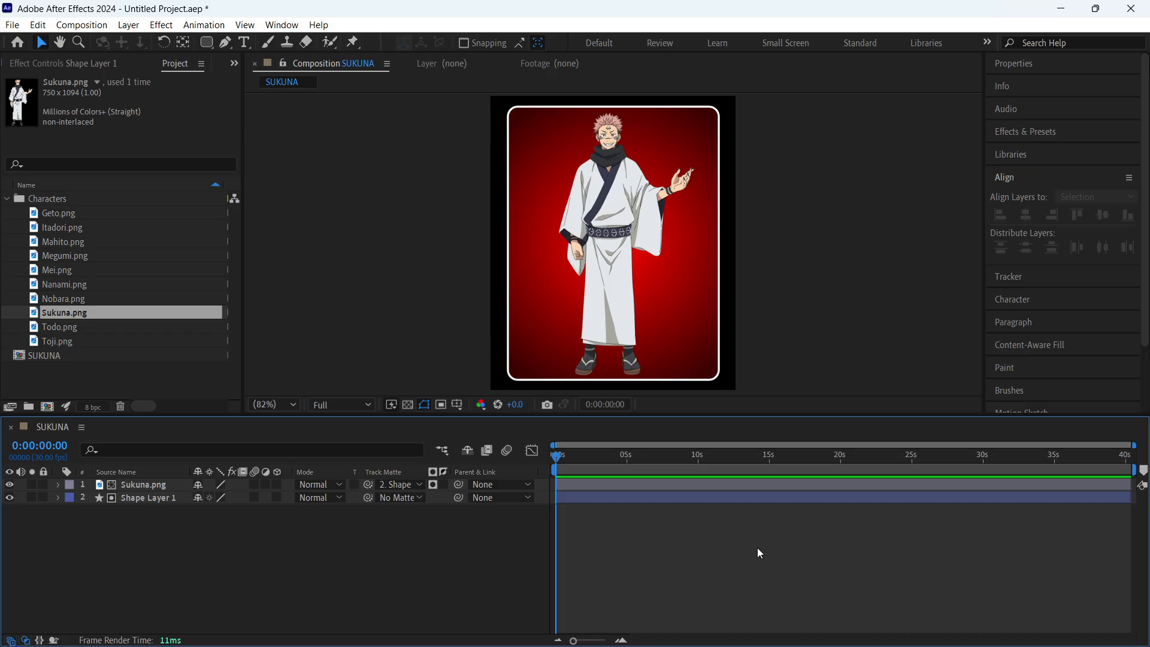
# - Set the white stroke of Shape Layer 1's rounded rectangle to 2 px and deselect the layer
pyautogui.click(122, 499)
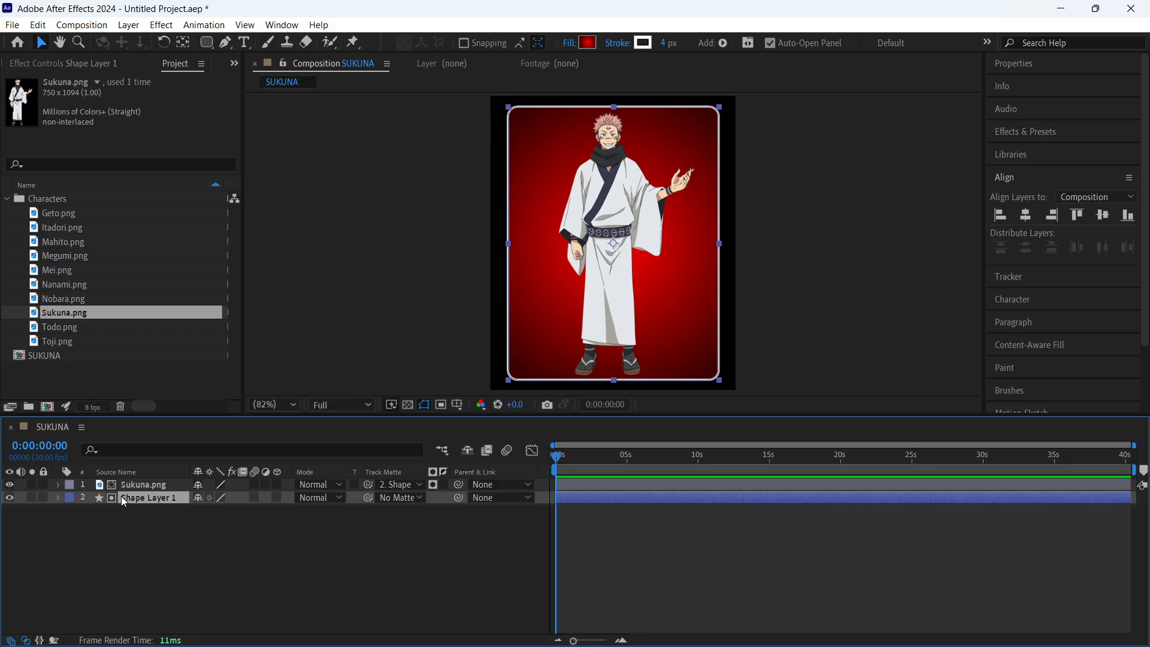
pyautogui.click(157, 541)
pyautogui.click(664, 43)
pyautogui.write('2')
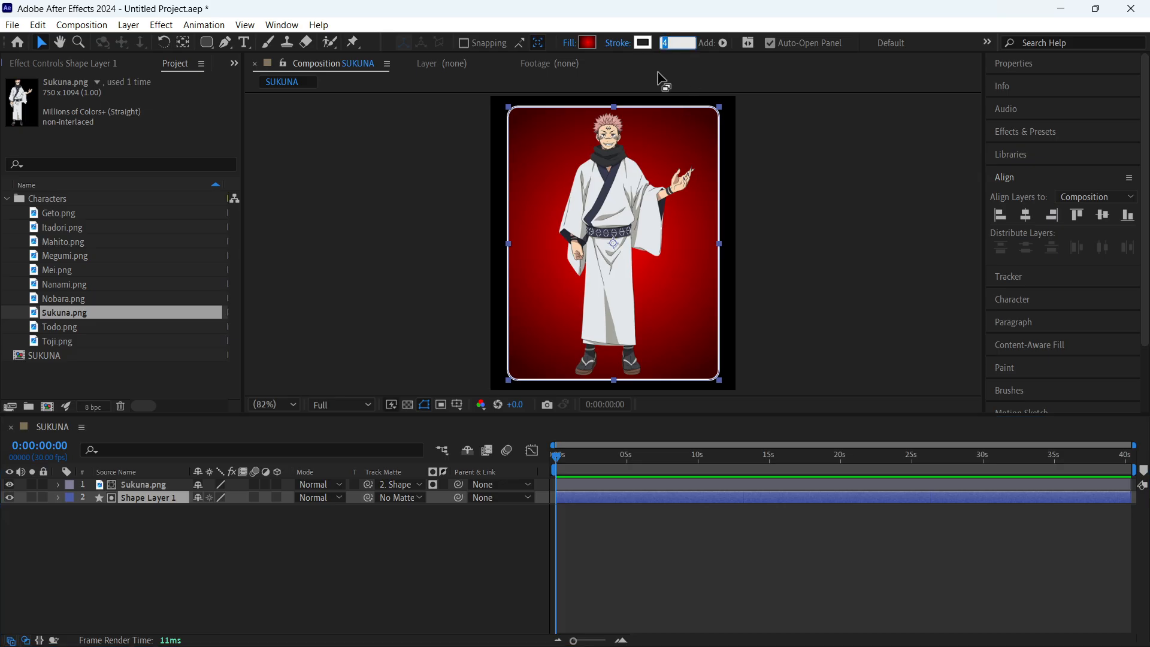
pyautogui.click(786, 219)
pyautogui.click(749, 530)
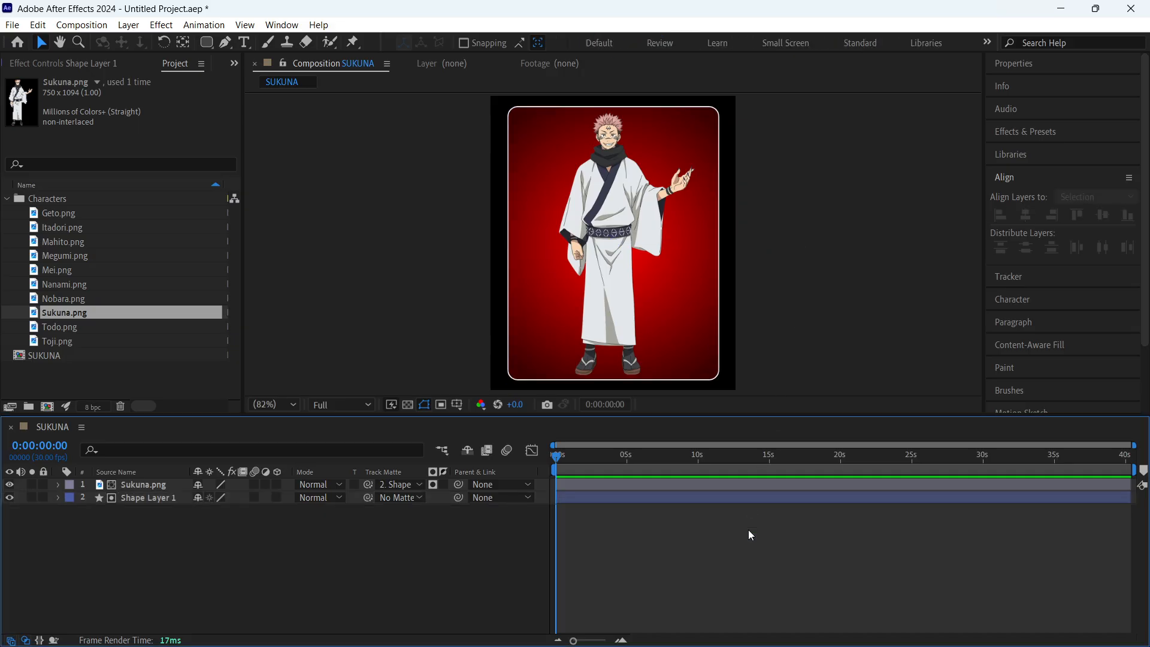
# - Save the project to the Desktop as JJK CAROUSEL, and collapse the Characters folder in the project
pyautogui.hotkey('ctrl', 's')
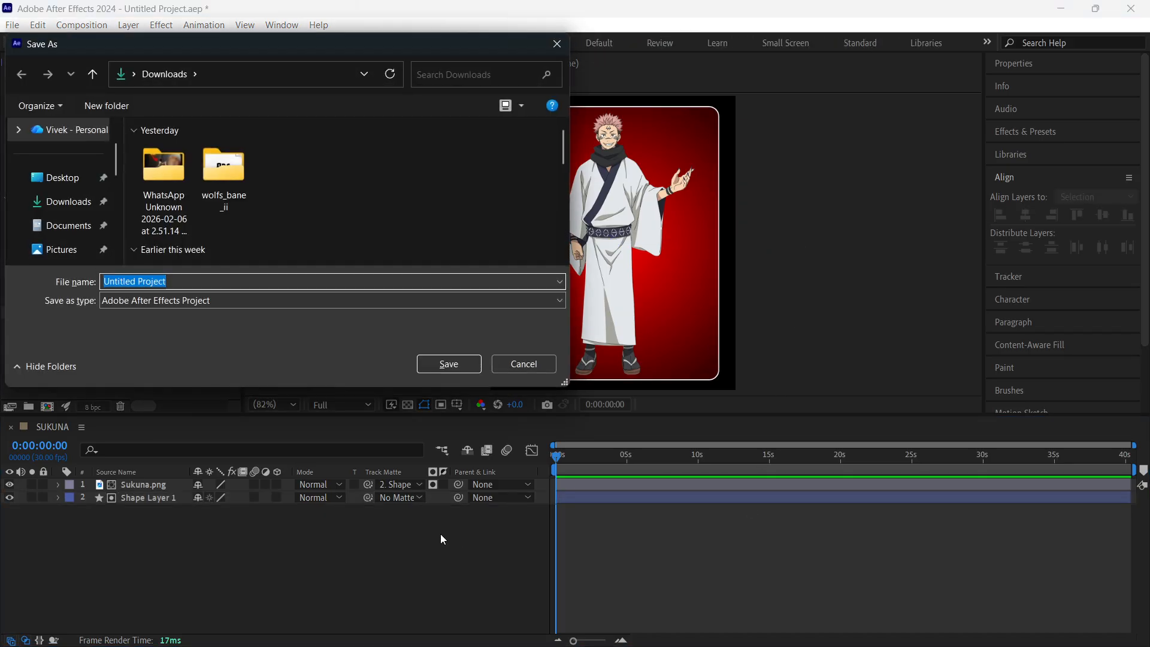
pyautogui.press('Escape')
pyautogui.hotkey('ctrl', 's')
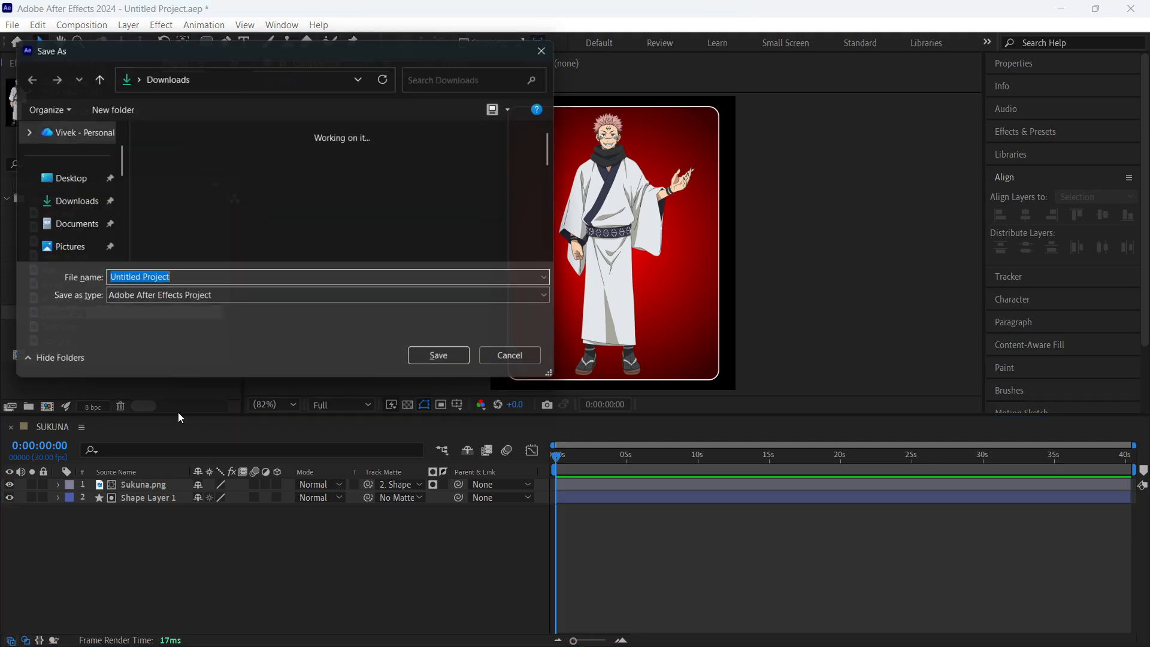
pyautogui.click(71, 230)
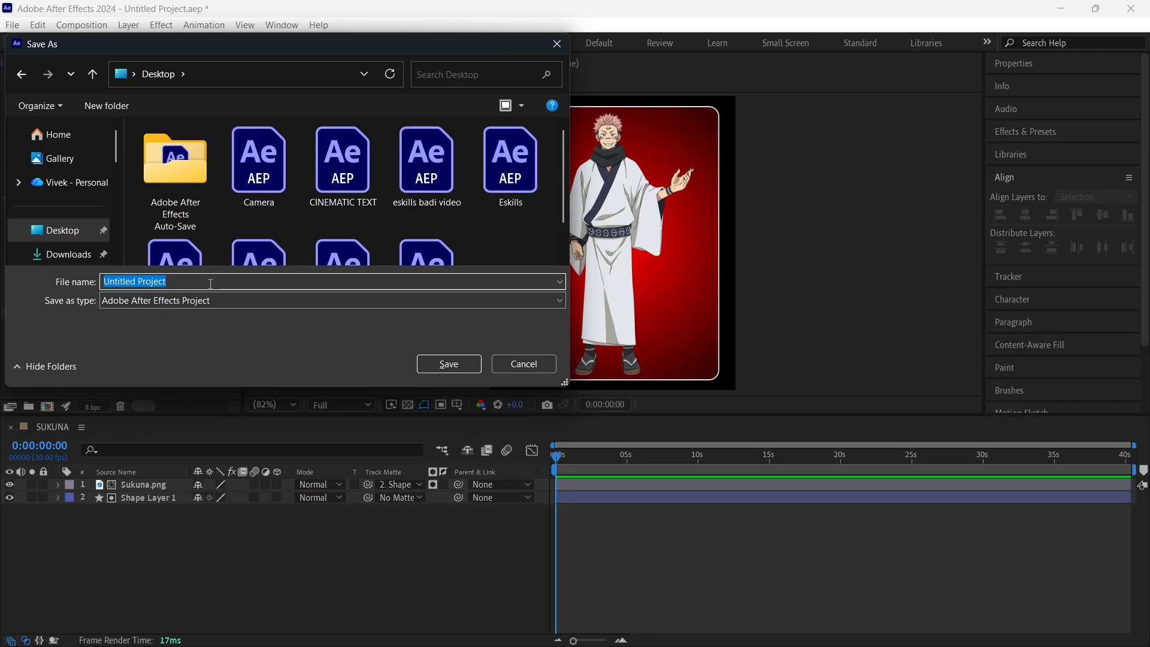
pyautogui.write('JJK CARO')
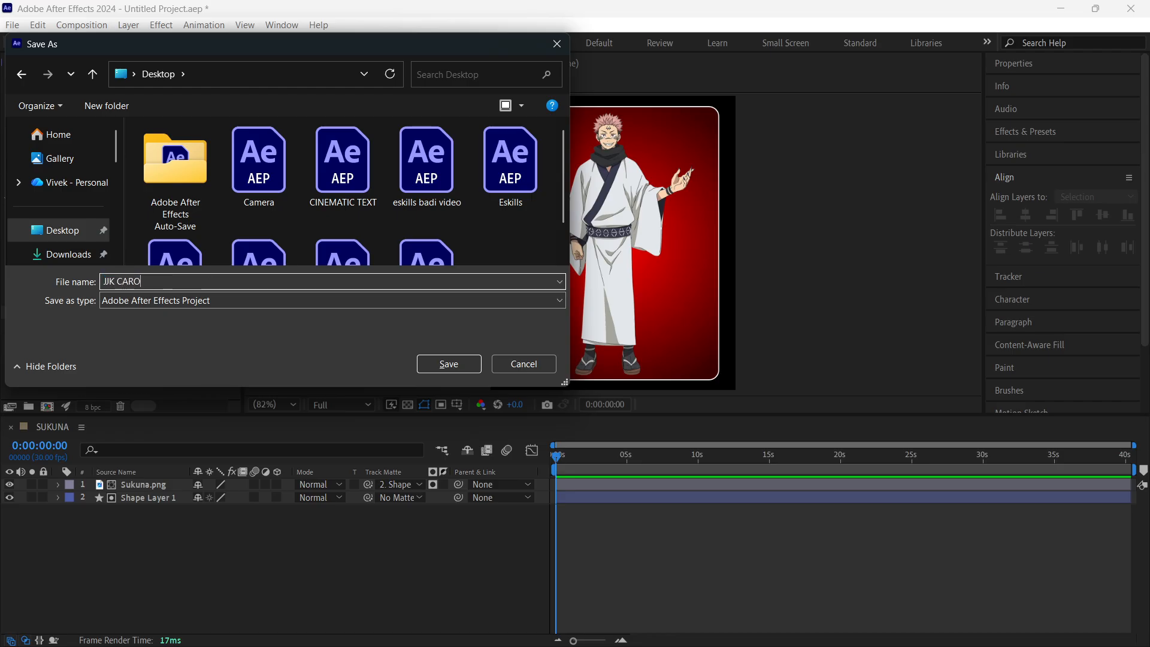
pyautogui.write('USEL')
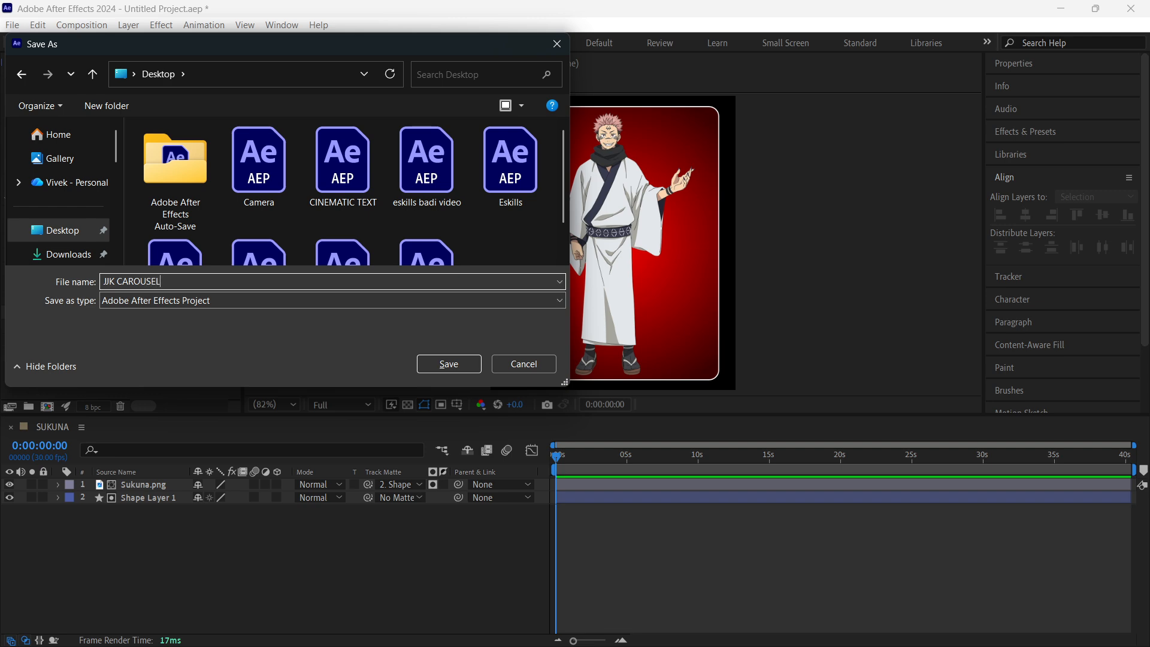
pyautogui.press('Return')
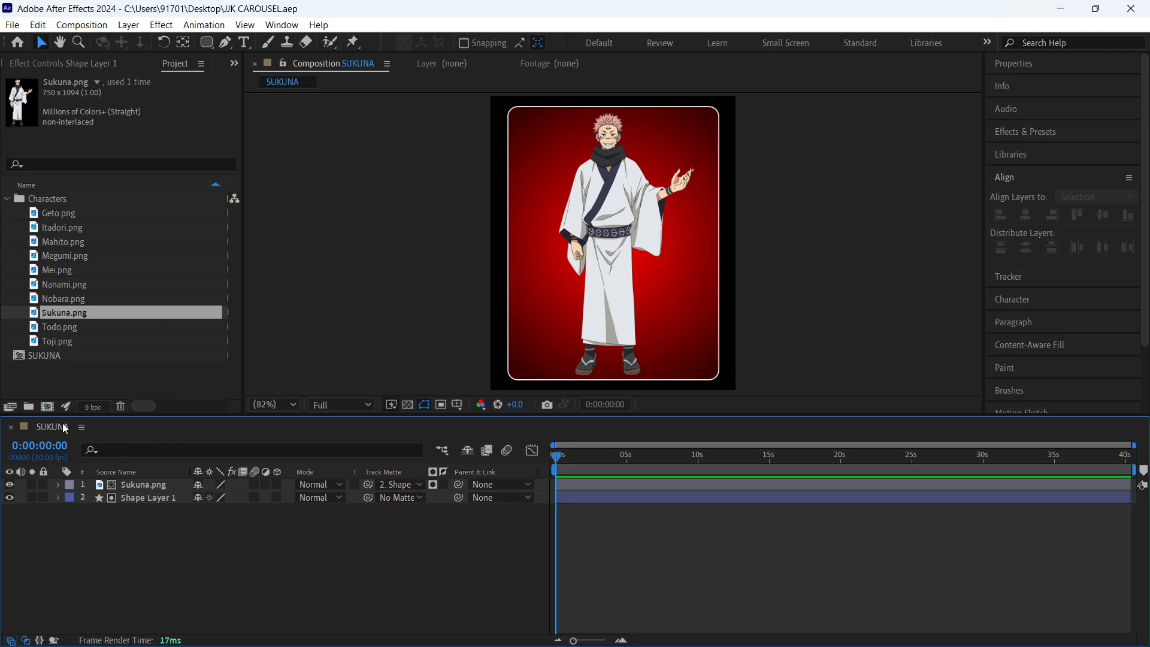
pyautogui.click(6, 198)
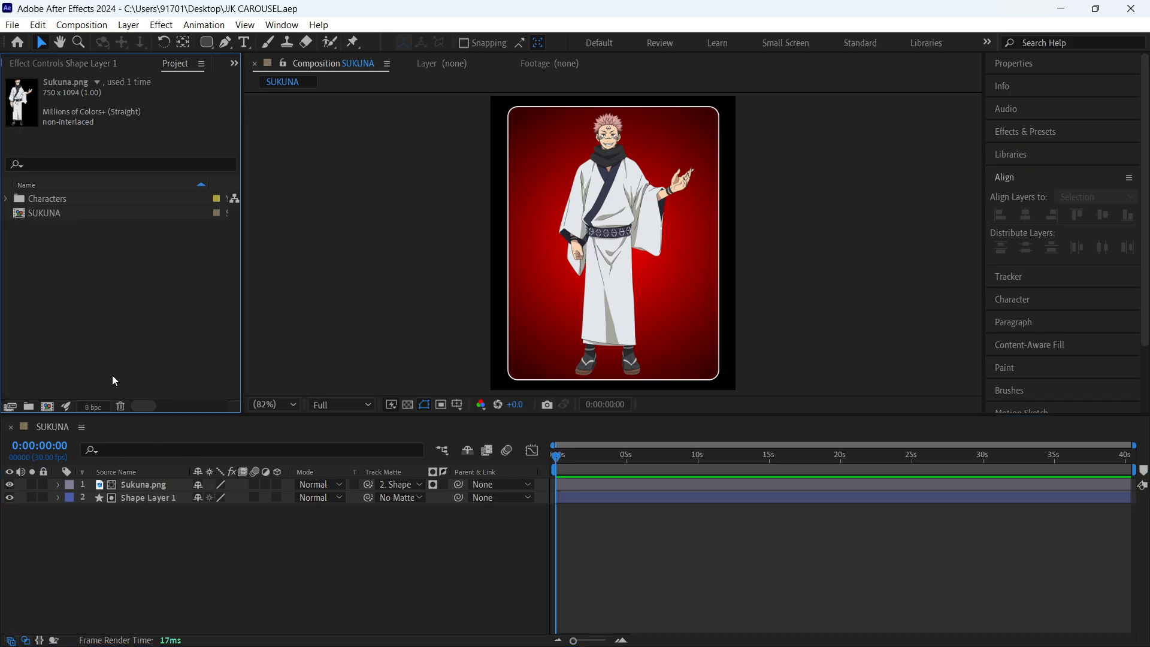
pyautogui.click(6, 199)
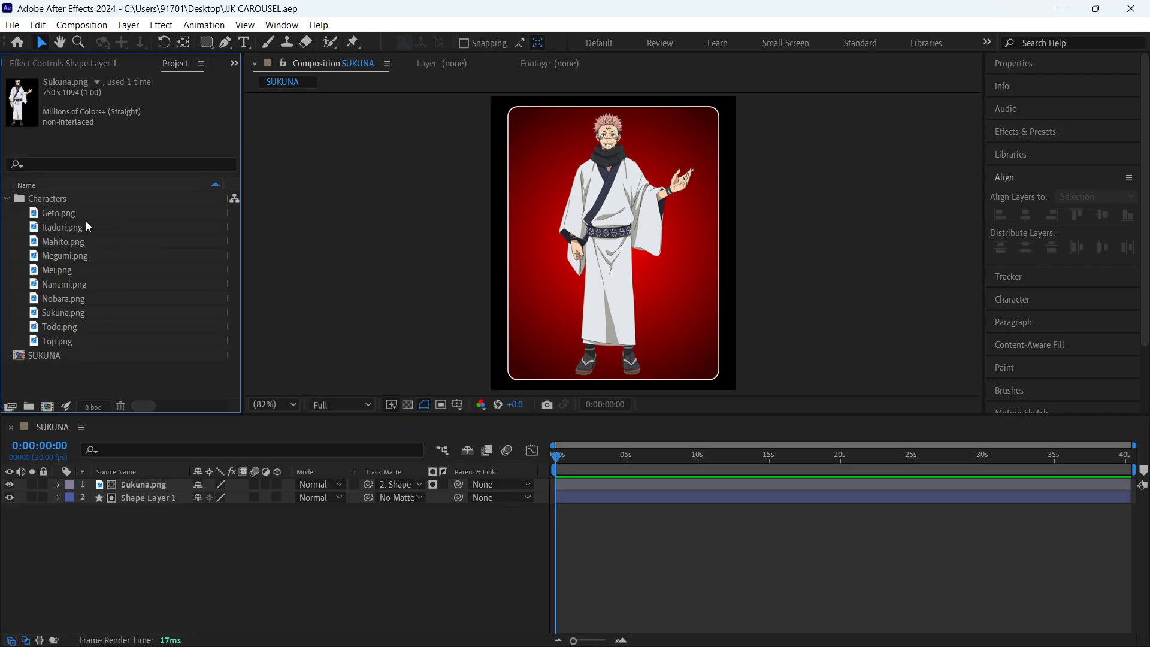
pyautogui.click(6, 199)
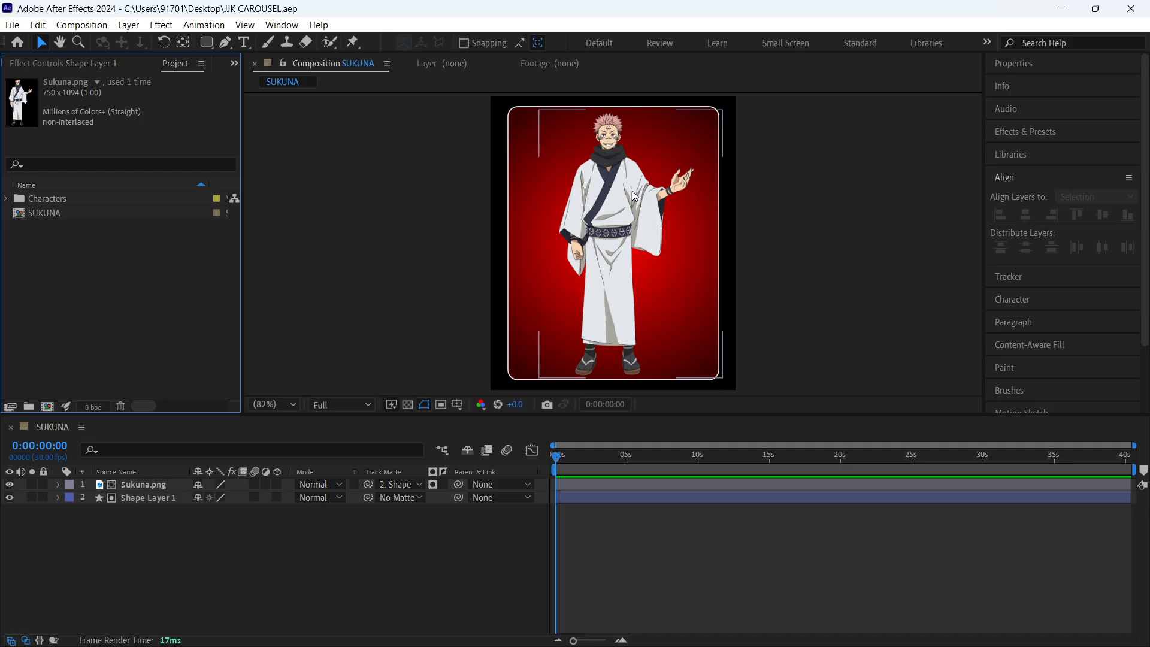
pyautogui.click(382, 541)
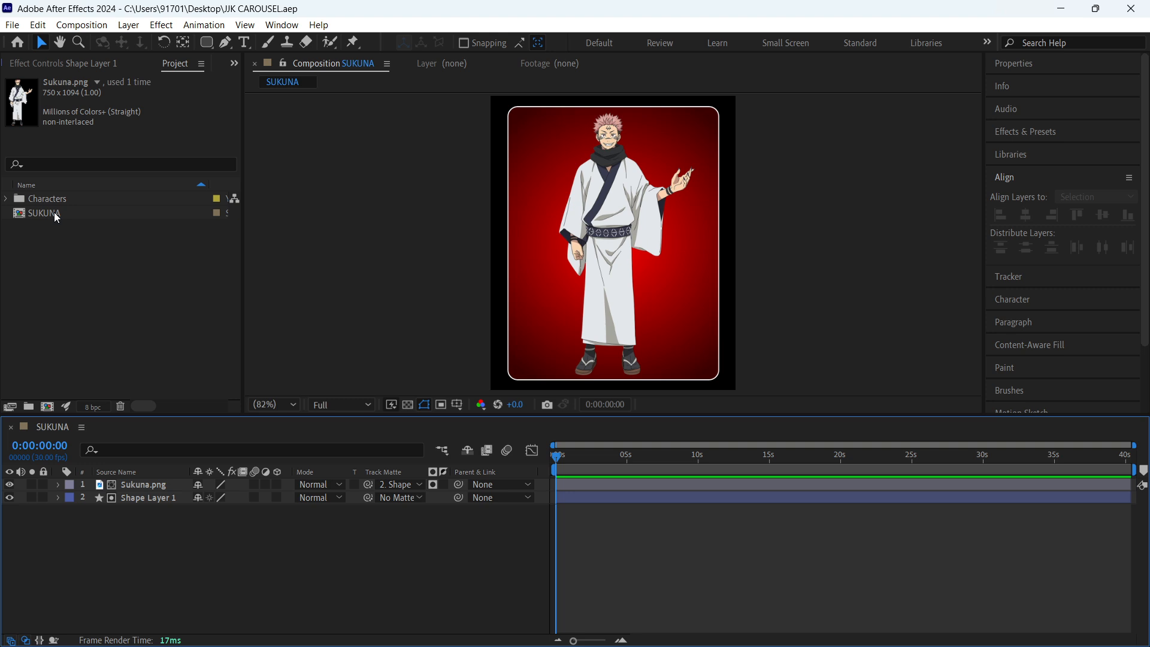
pyautogui.click(14, 282)
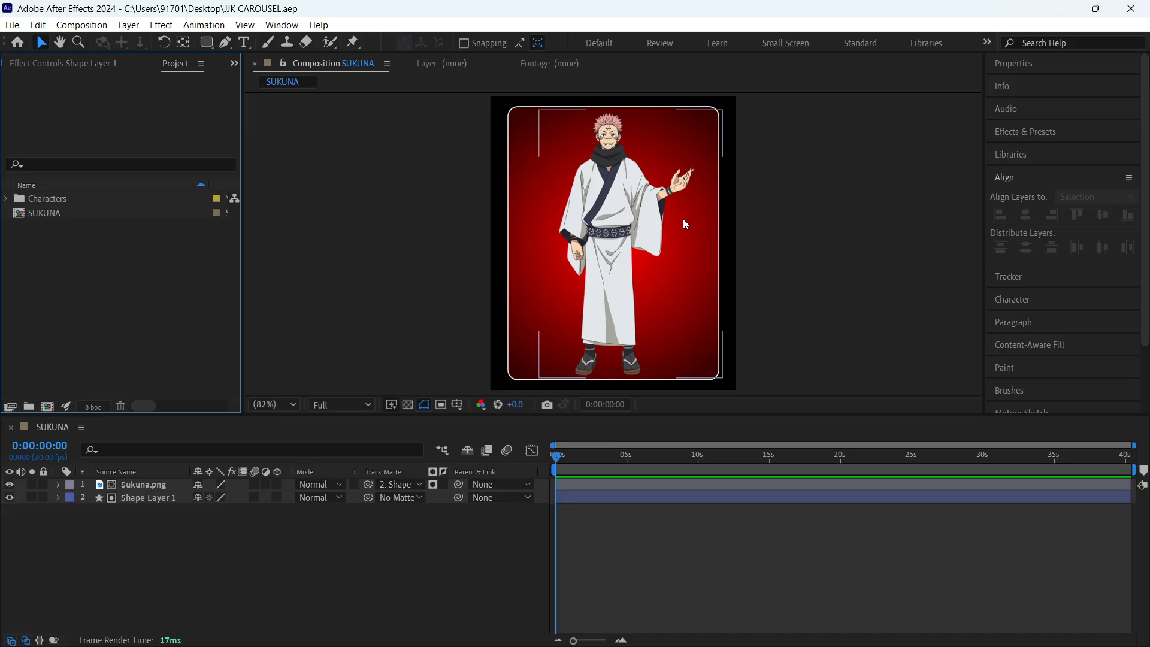
pyautogui.click(913, 310)
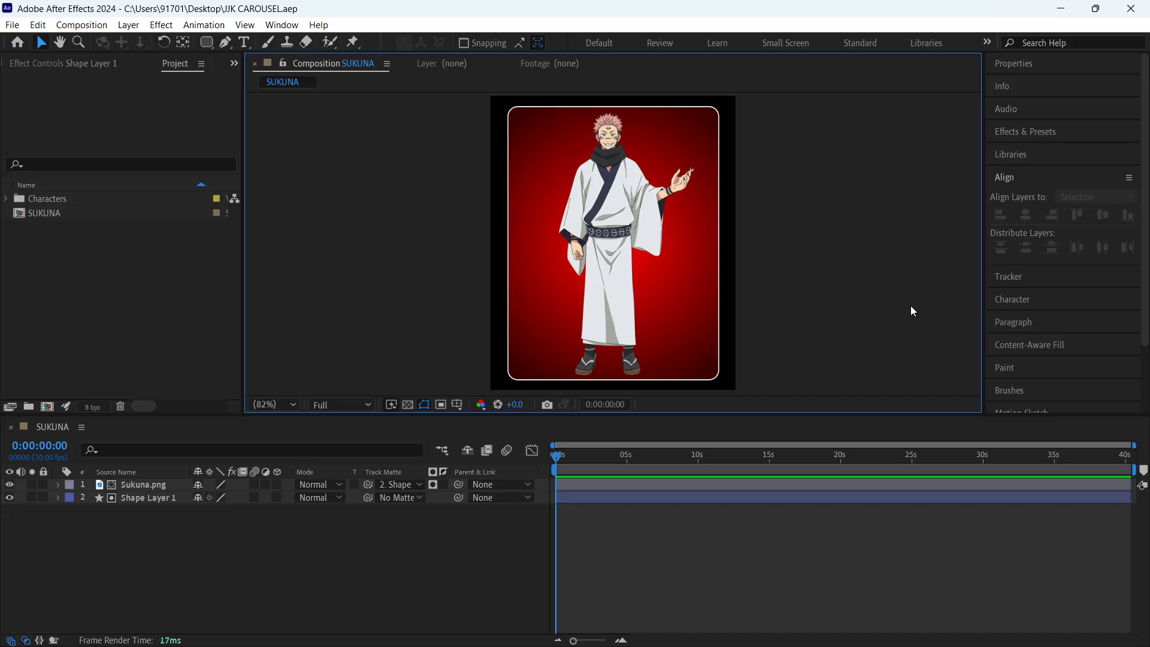
pyautogui.click(334, 536)
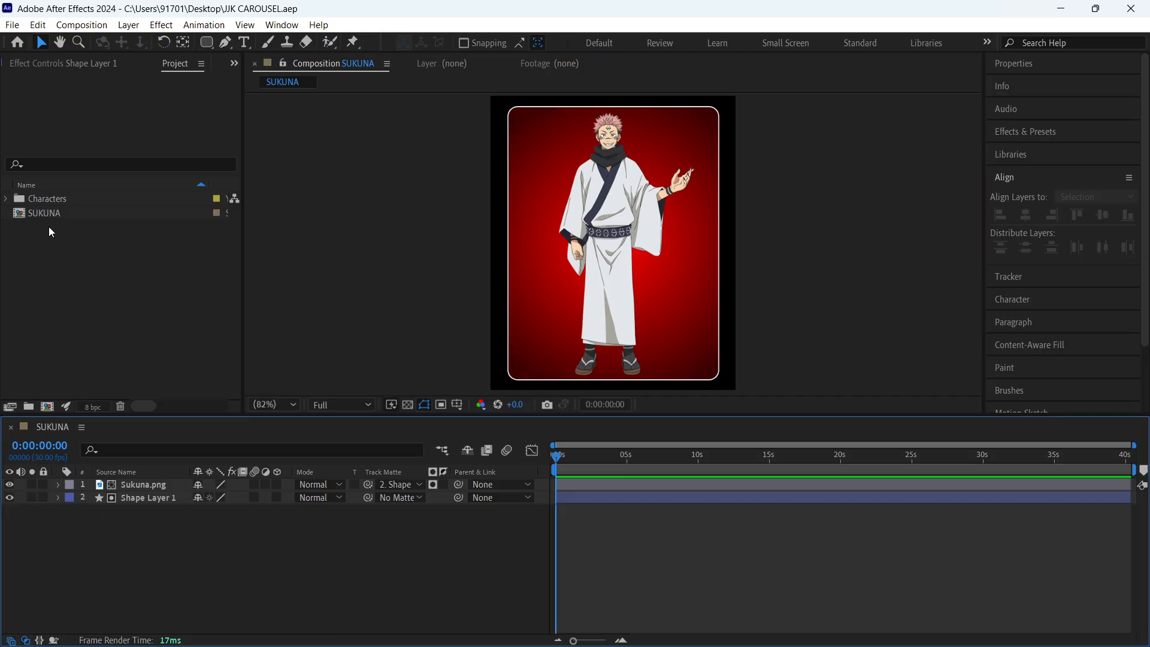
pyautogui.click(143, 291)
pyautogui.click(230, 591)
# - Duplicate the SUKUNA composition nine times in the project and save the project
pyautogui.click(70, 213)
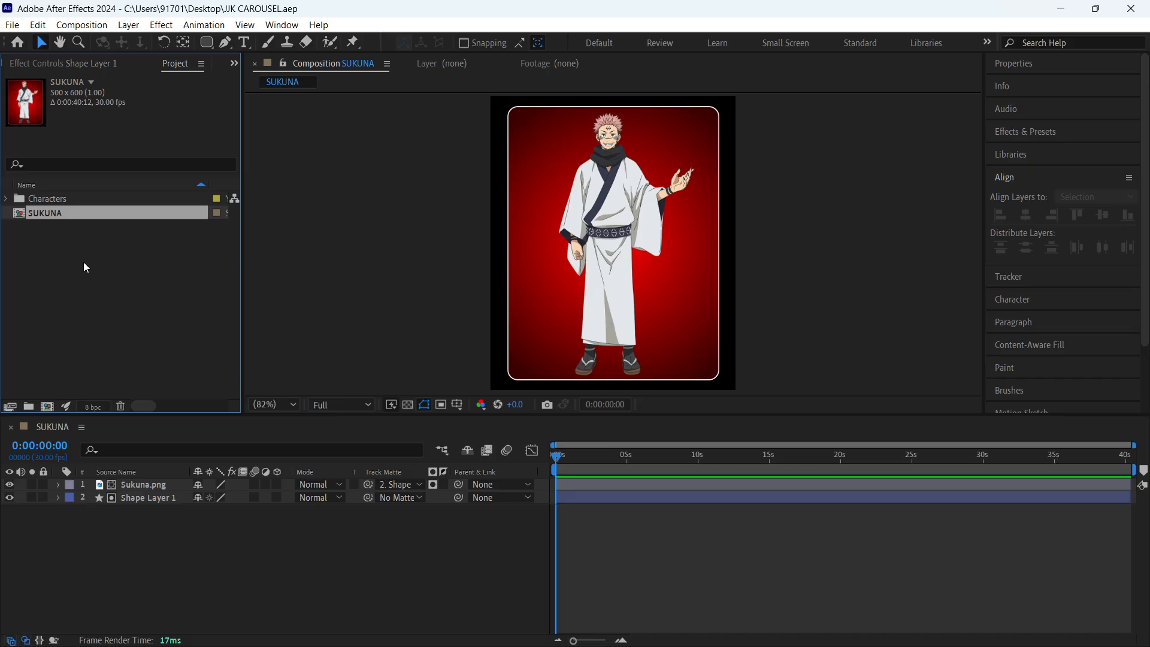
pyautogui.hotkey('ctrl', 'd')
pyautogui.hotkey('ctrl', 'd')
pyautogui.hotkey('ctrl', 'd')
pyautogui.hotkey('ctrl', 'd')
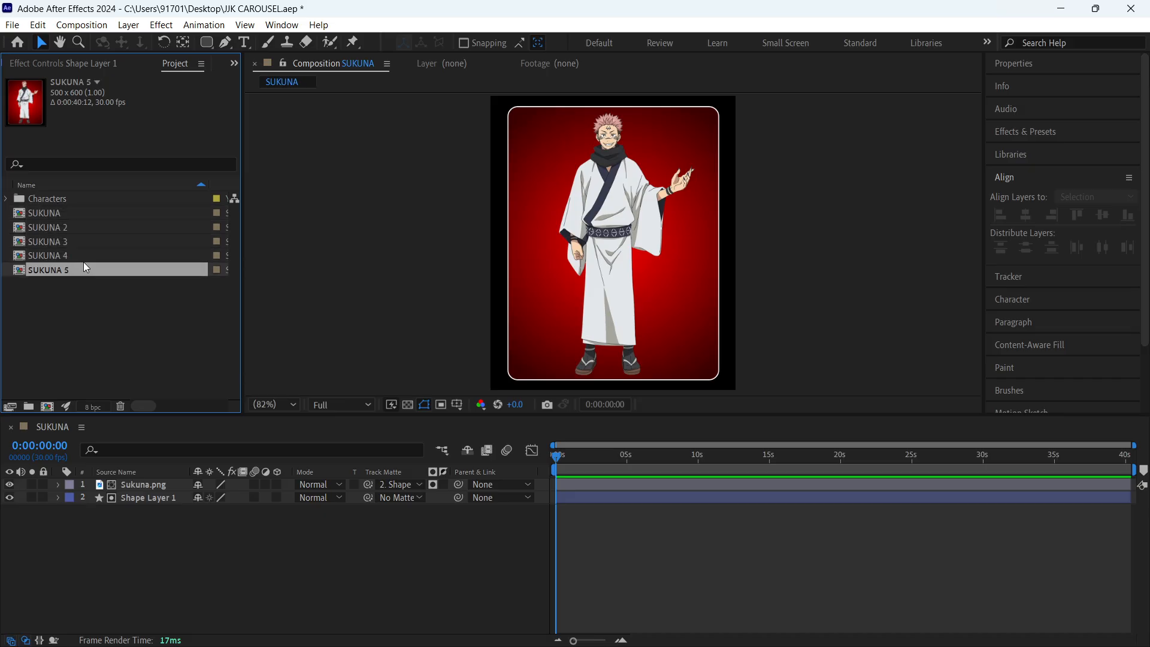
pyautogui.hotkey('ctrl', 'd')
pyautogui.hotkey('ctrl', 'd')
pyautogui.hotkey('ctrl', 'd')
pyautogui.hotkey('ctrl', 'd')
pyautogui.hotkey('ctrl', 'd')
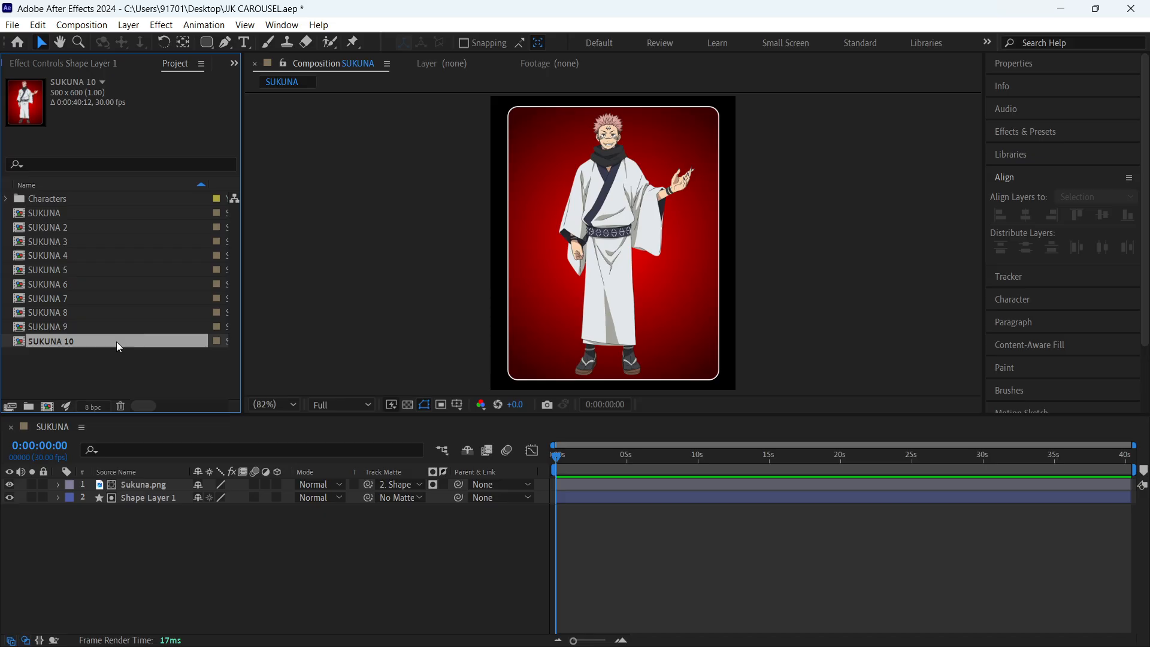
pyautogui.click(135, 380)
pyautogui.hotkey('ctrl', 's')
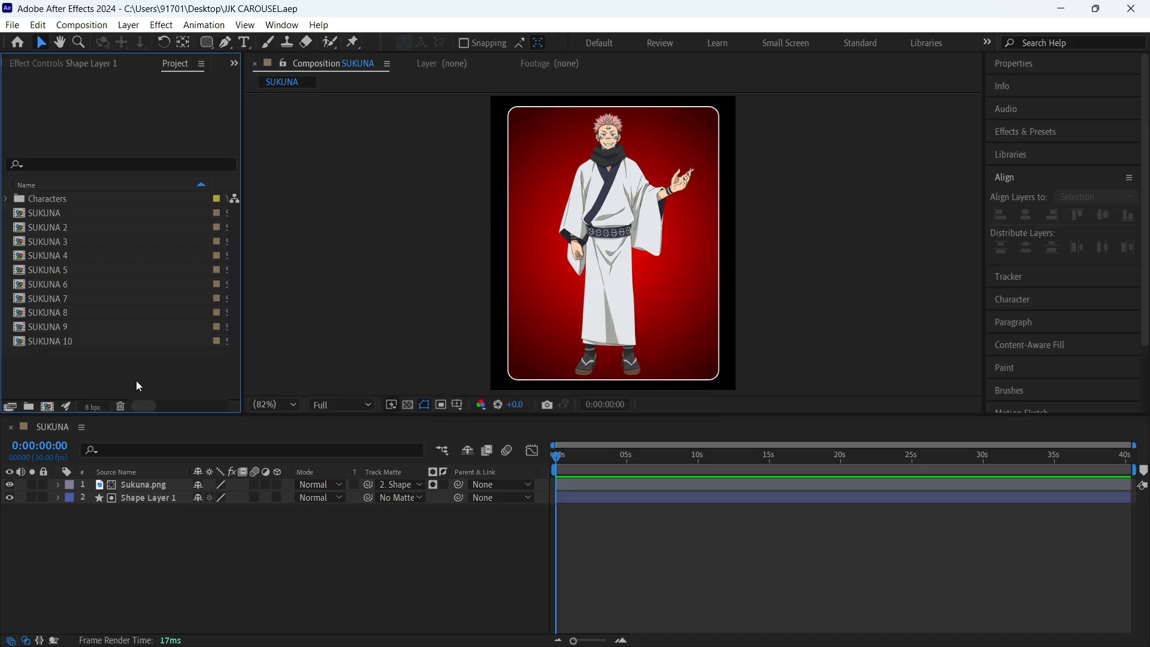
# - Open the SUKUNA 2 composition and replace its Sukuna.png layer source with Toji.png from the Characters folder
pyautogui.doubleClick(57, 229)
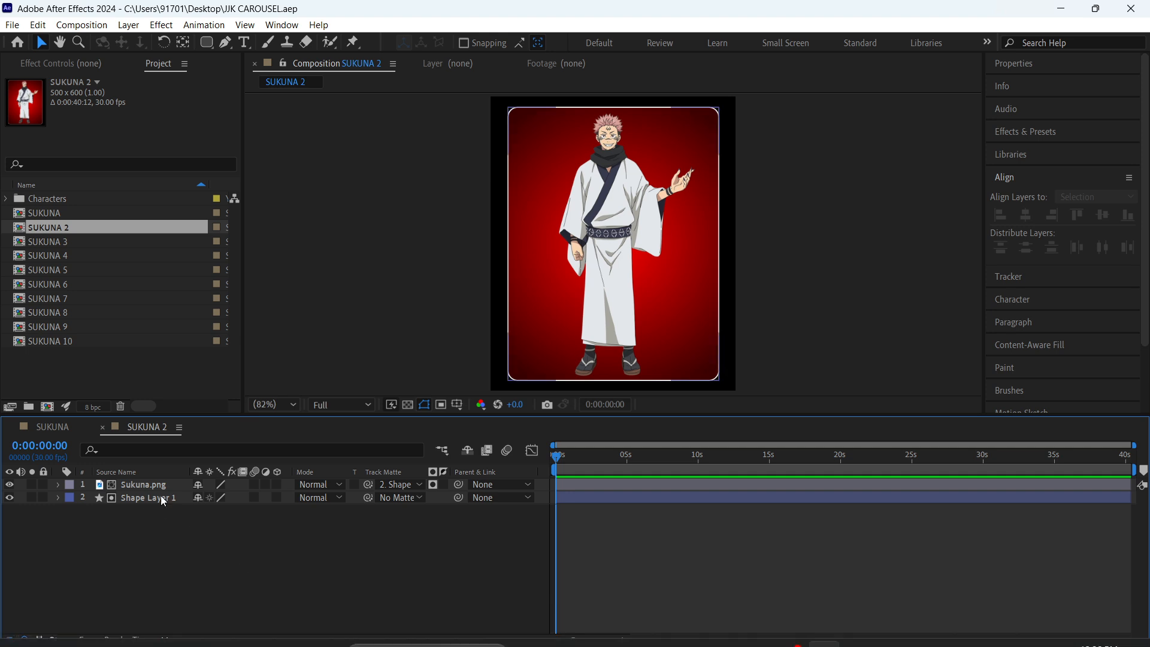
pyautogui.click(56, 430)
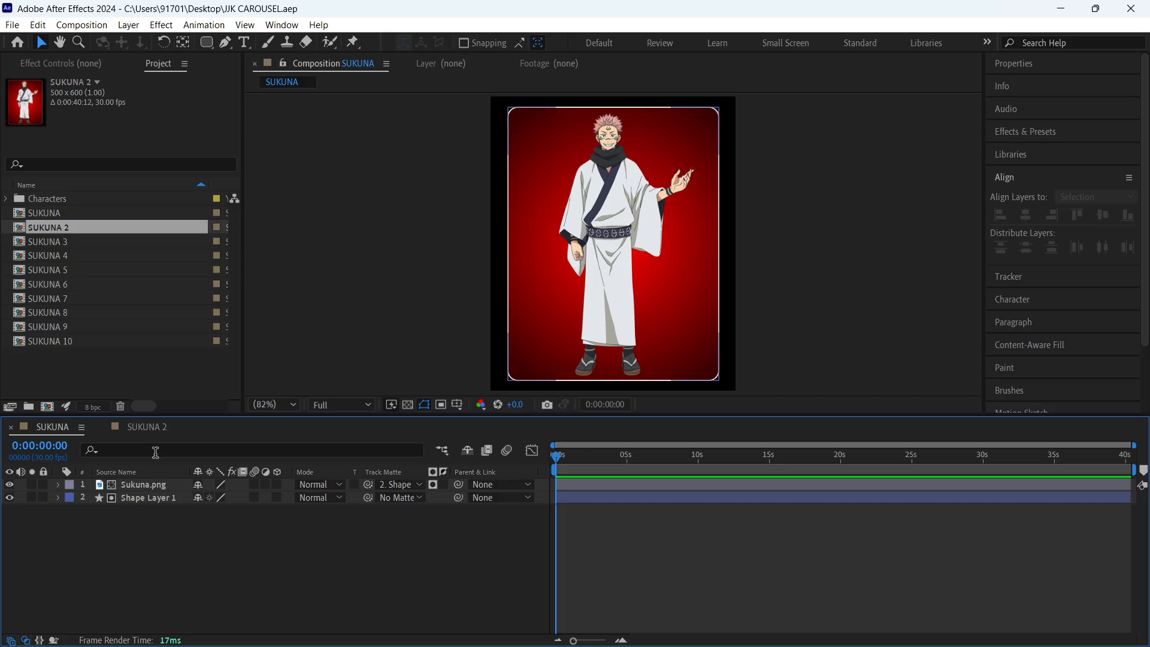
pyautogui.click(146, 428)
pyautogui.click(9, 198)
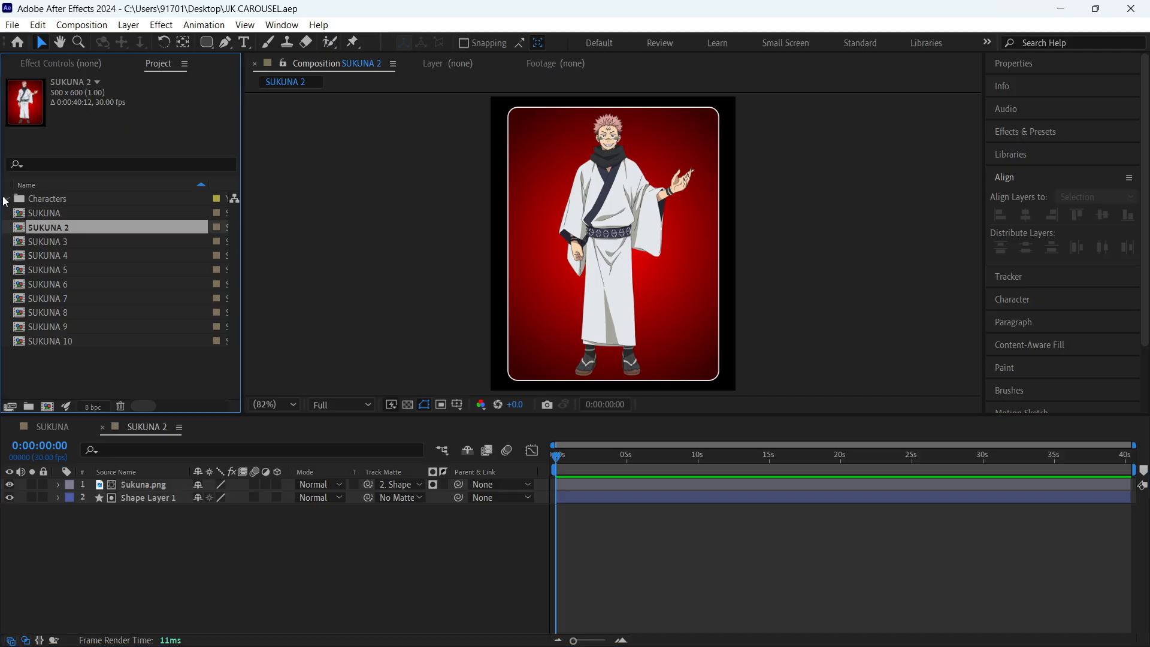
pyautogui.click(62, 342)
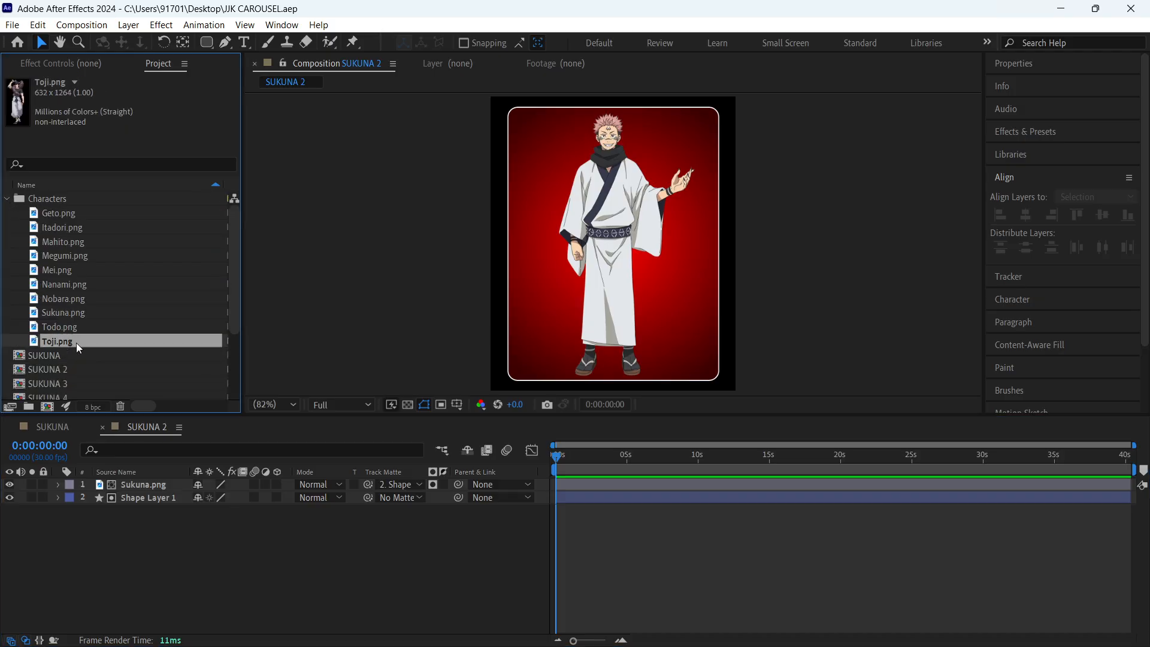
pyautogui.click(185, 535)
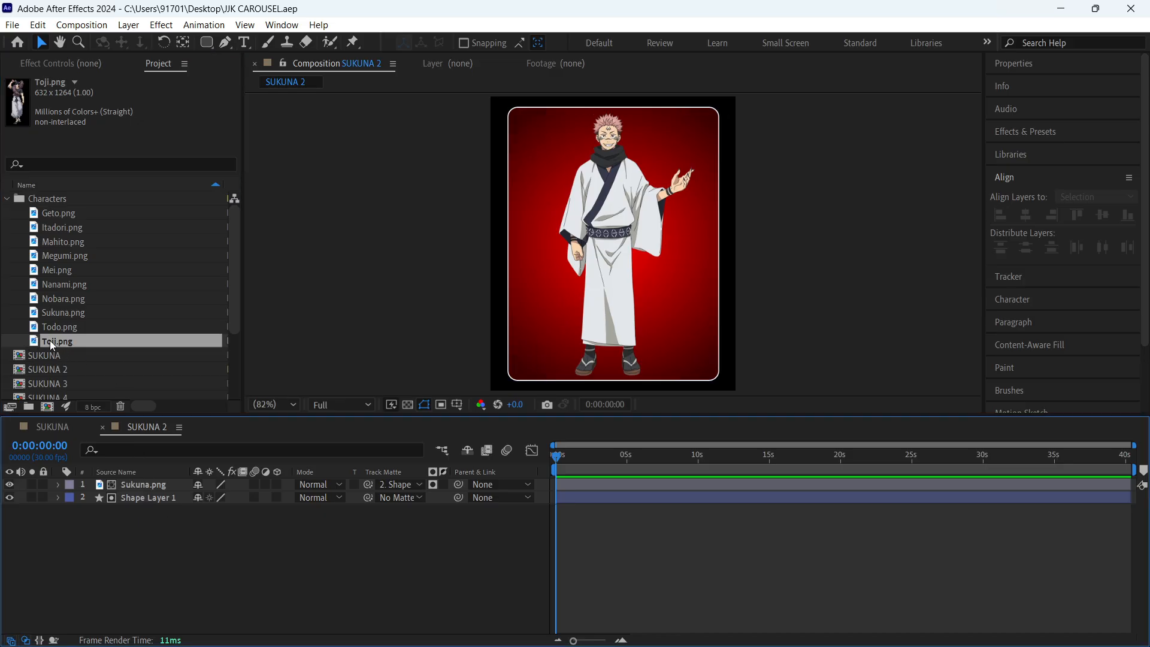
pyautogui.click(142, 486)
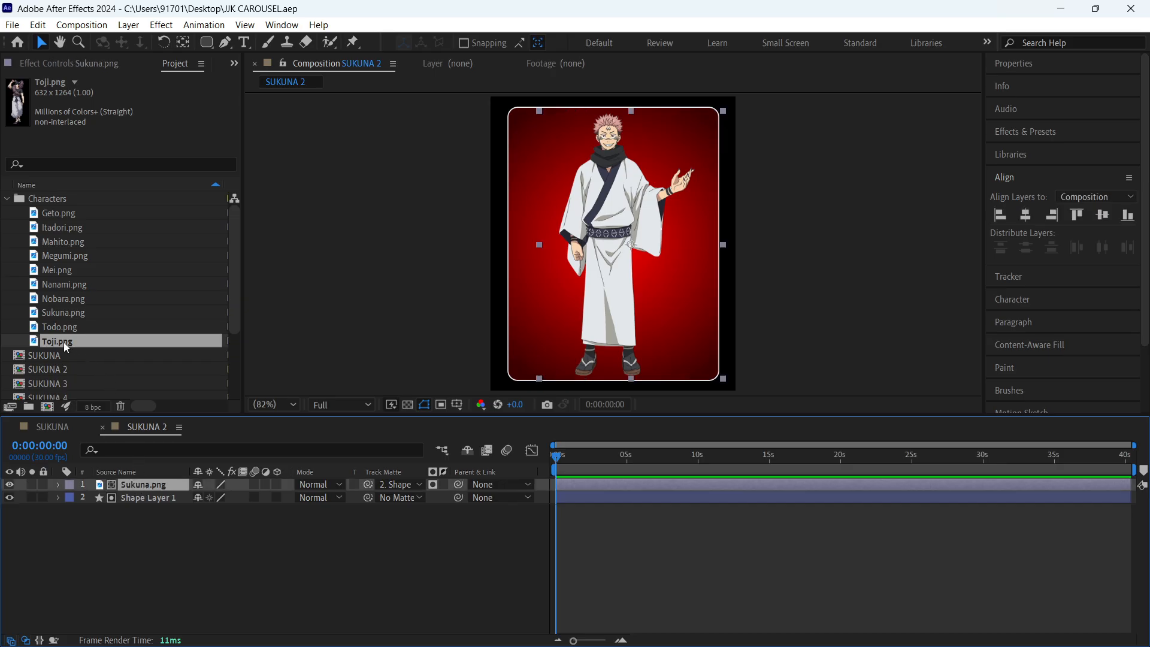
pyautogui.moveTo(63, 343); pyautogui.dragTo(153, 489)
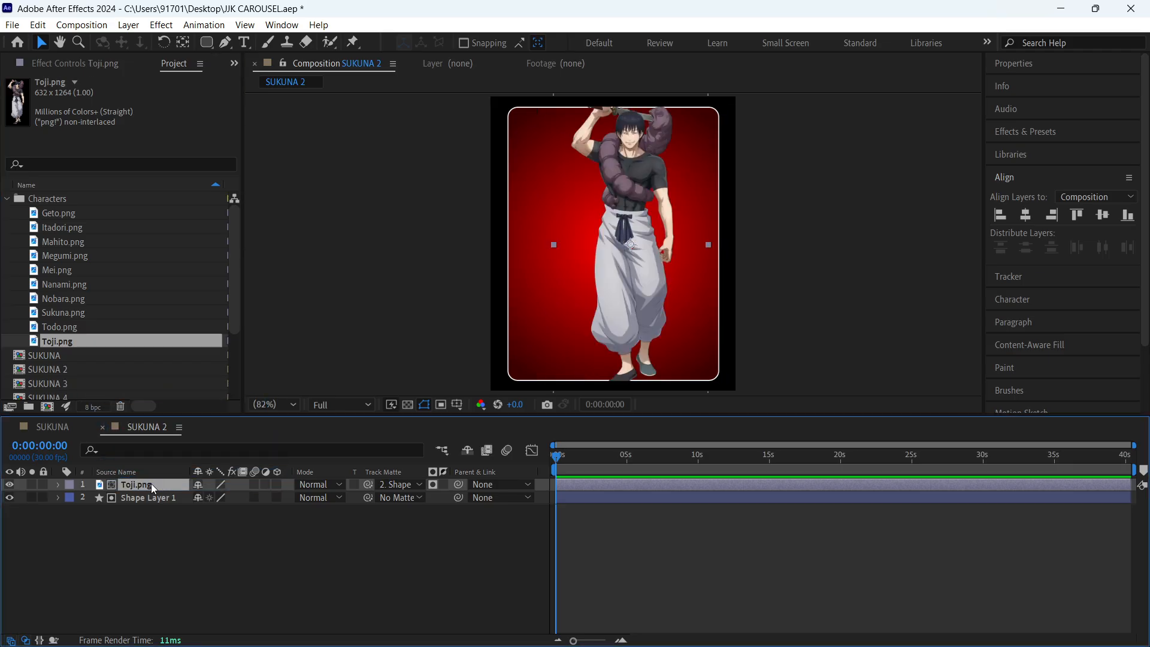
# - Move the Toji.png character slightly down and sideways, scale it down to fit inside the rounded rectangle, and save the project
pyautogui.click(204, 543)
pyautogui.moveTo(626, 270)
pyautogui.mouseDown()
pyautogui.moveTo(629, 286)
pyautogui.moveTo(603, 302)
pyautogui.moveTo(609, 260)
pyautogui.moveTo(634, 323)
pyautogui.moveTo(582, 302)
pyautogui.moveTo(609, 277)
pyautogui.mouseUp()
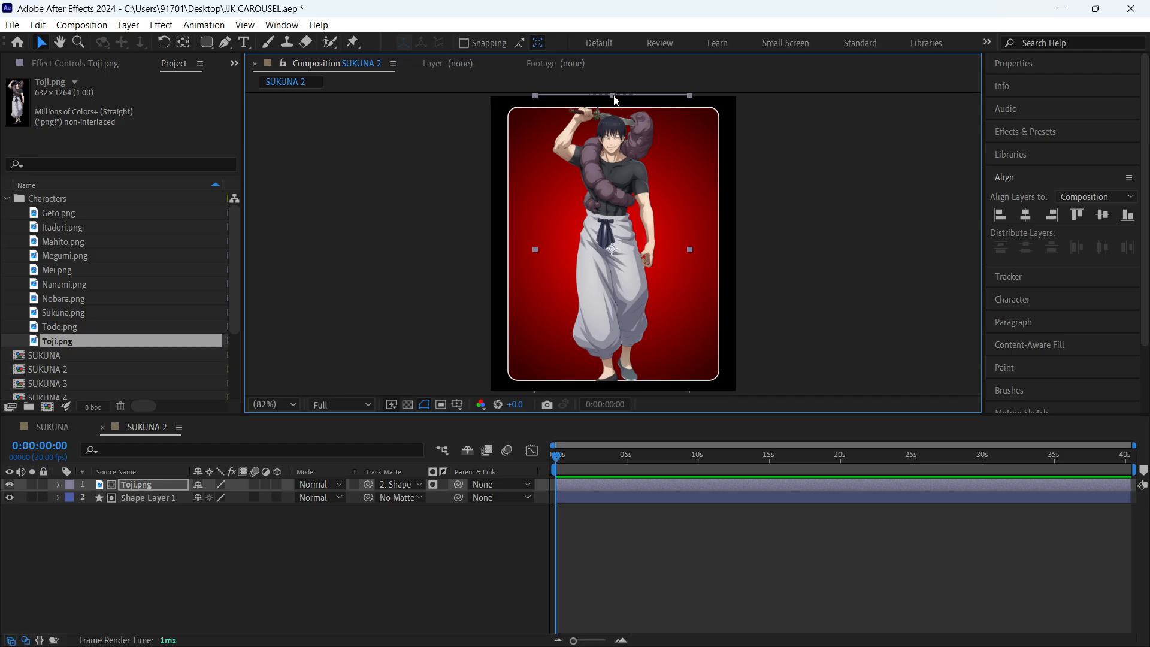
pyautogui.moveTo(615, 96); pyautogui.dragTo(616, 105)
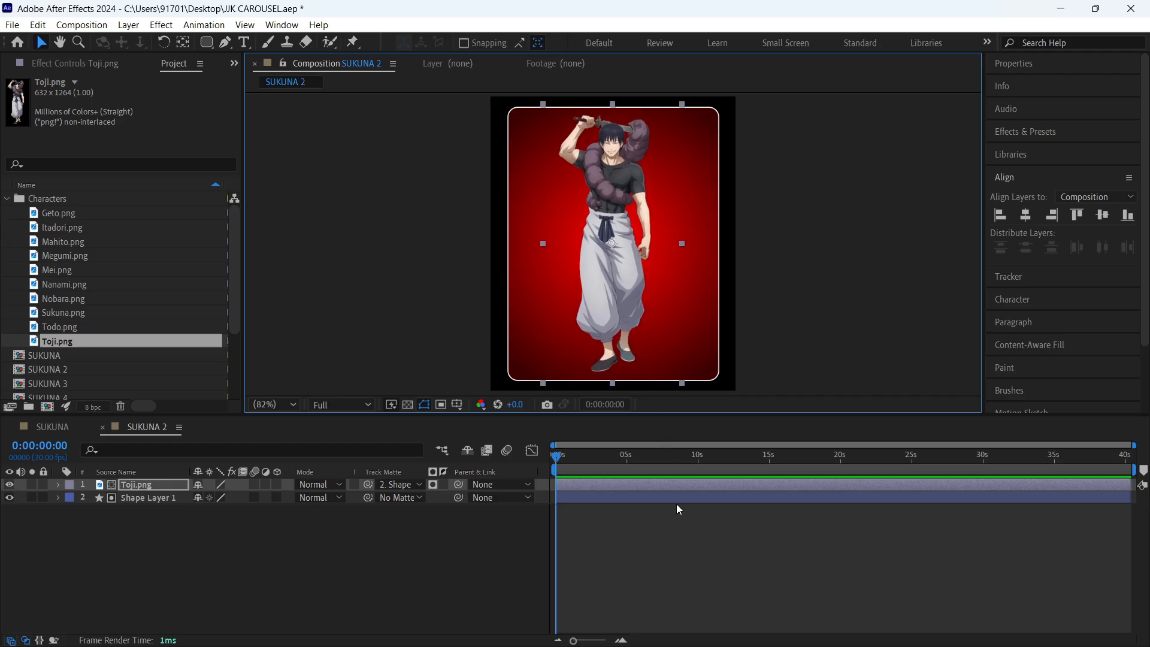
pyautogui.click(684, 538)
pyautogui.hotkey('ctrl', 's')
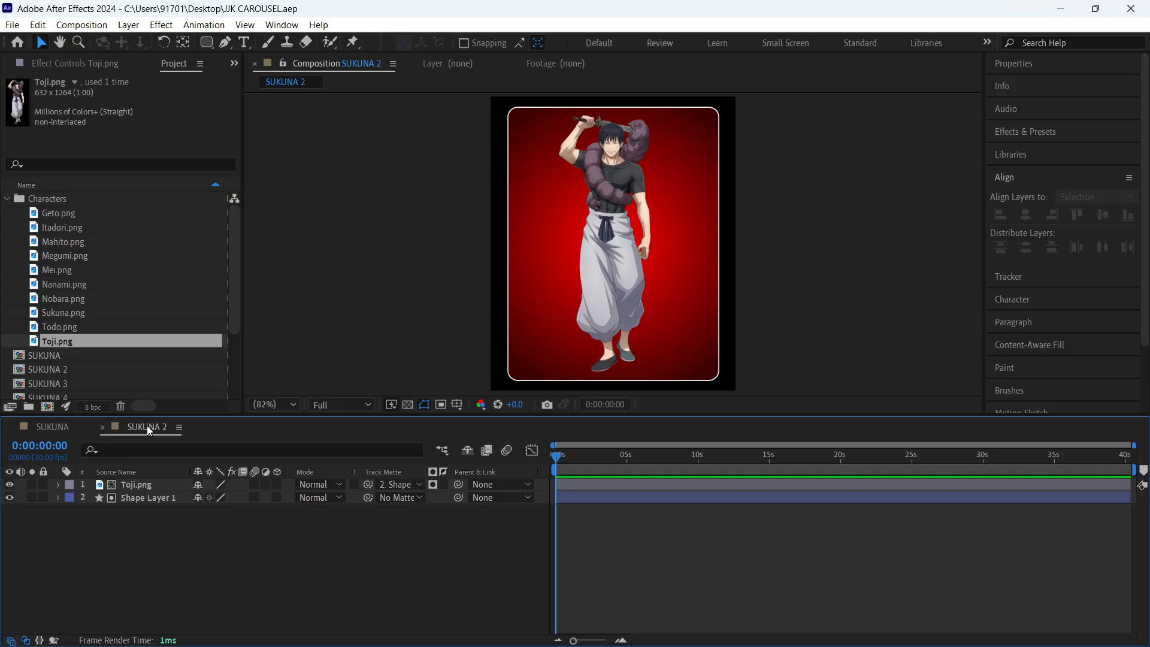
# - Rename the SUKUNA 2 composition as TOJI in its composition settings
pyautogui.hotkey('ctrl', 'k')
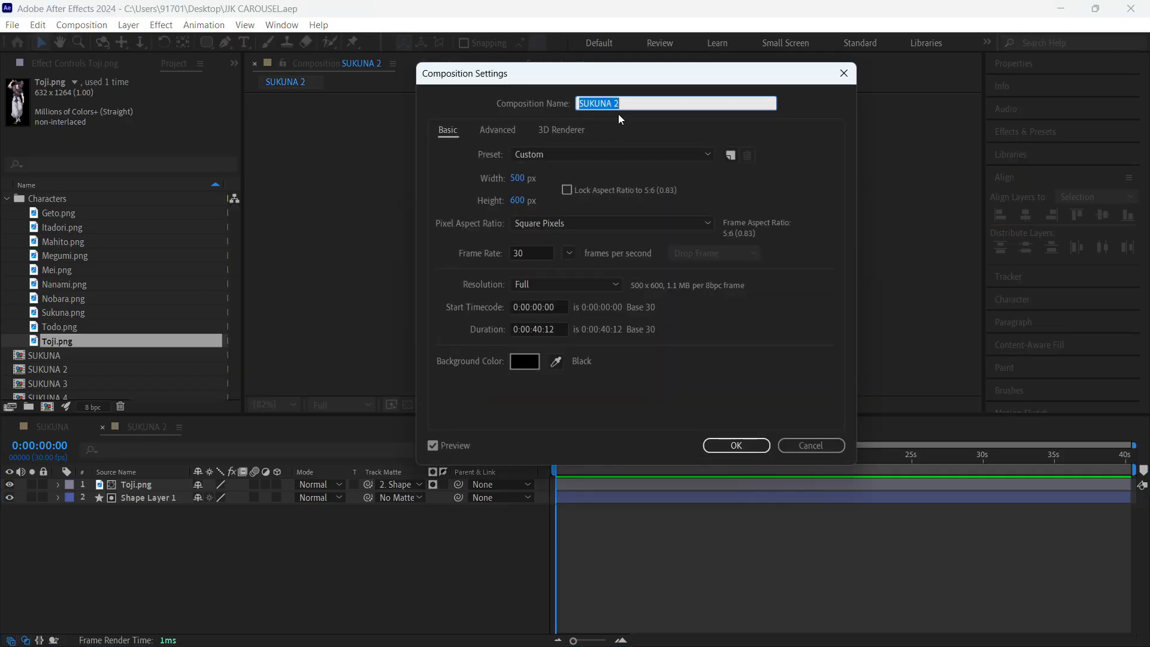
pyautogui.write('TOJI')
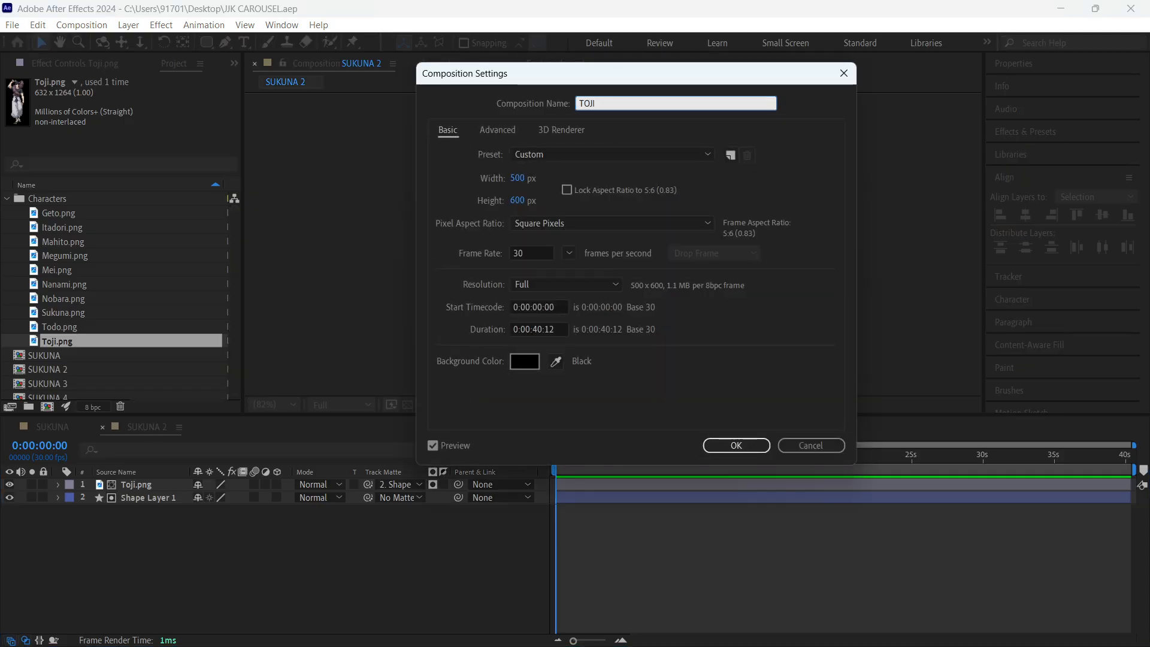
pyautogui.press('Return')
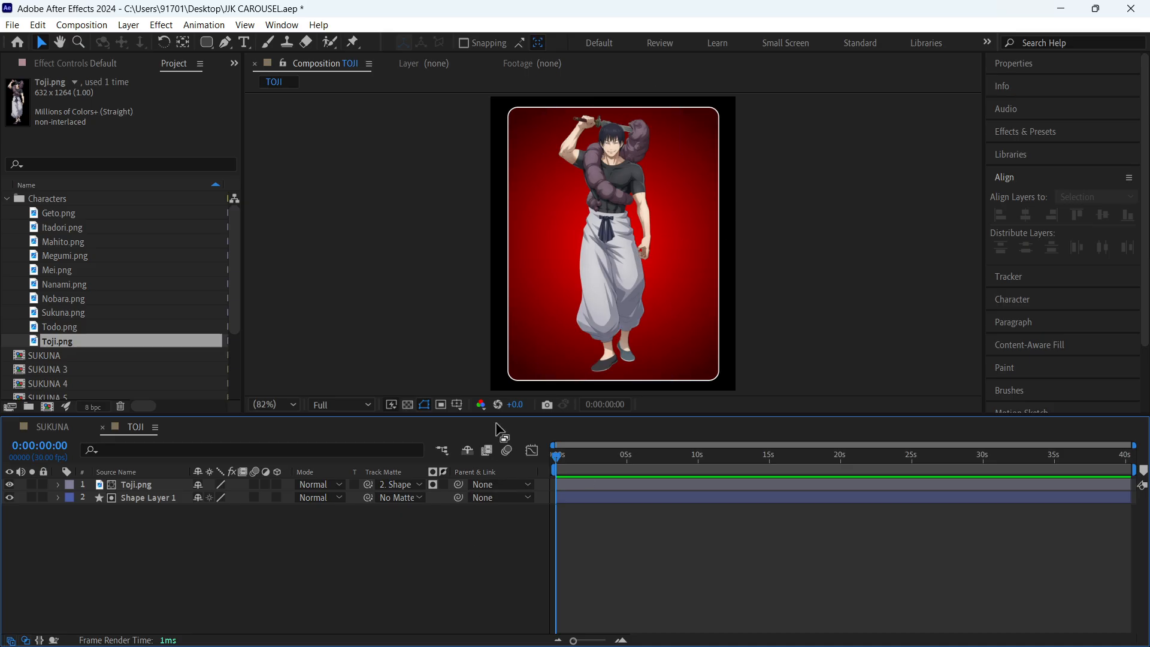
pyautogui.click(149, 499)
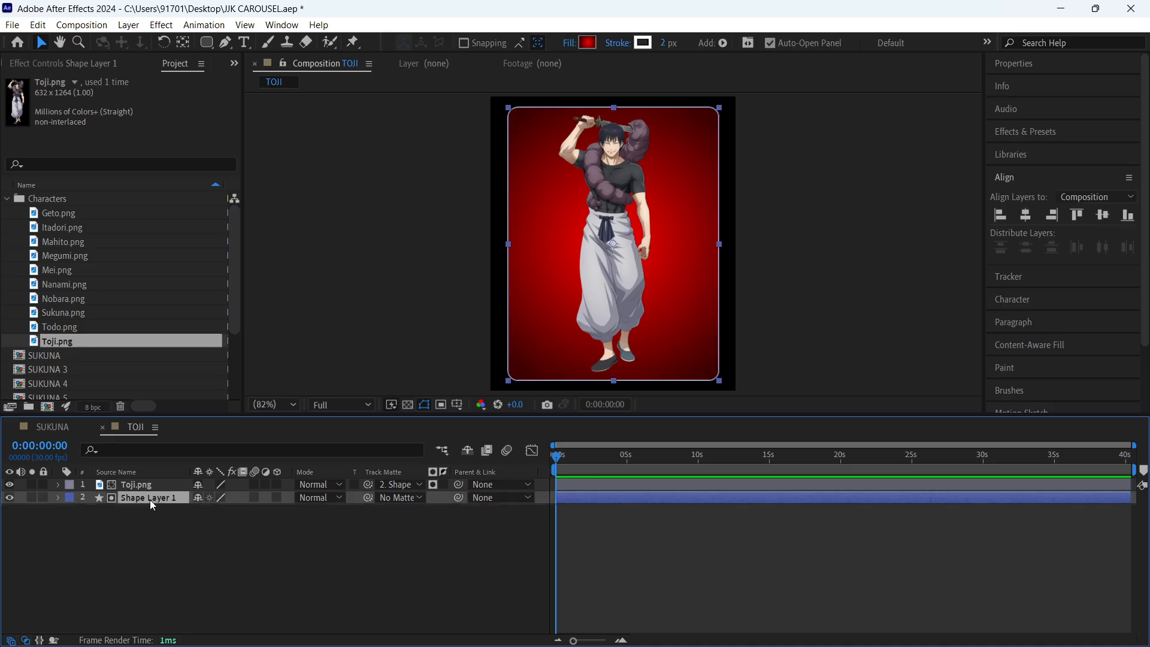
pyautogui.click(587, 42)
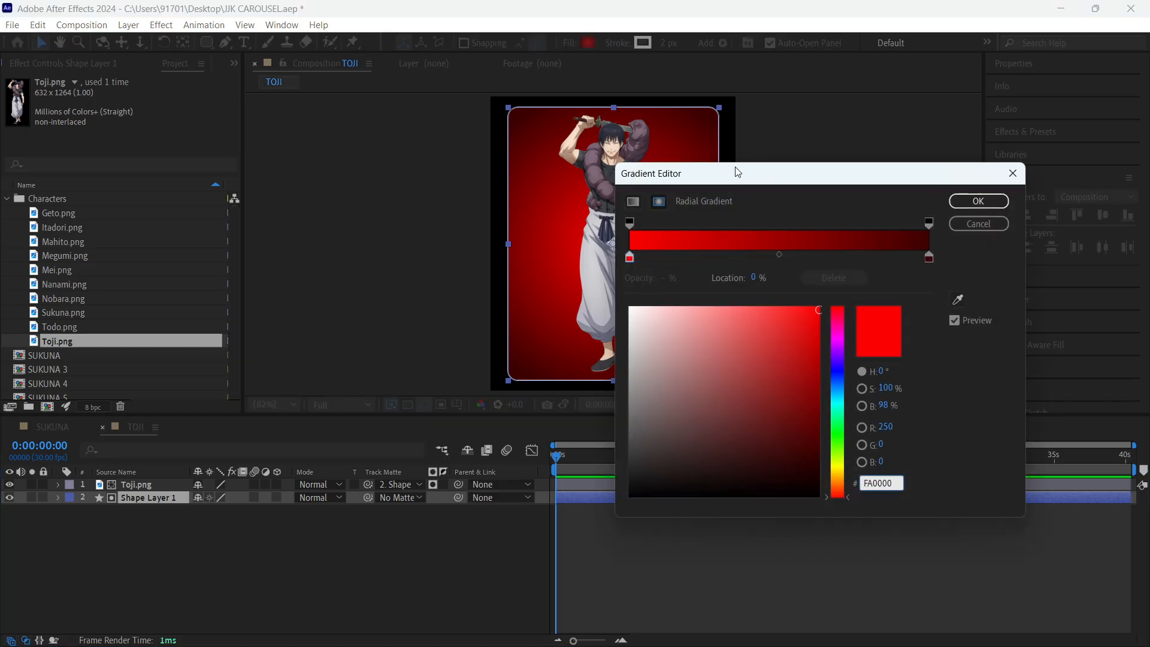
pyautogui.press('Return')
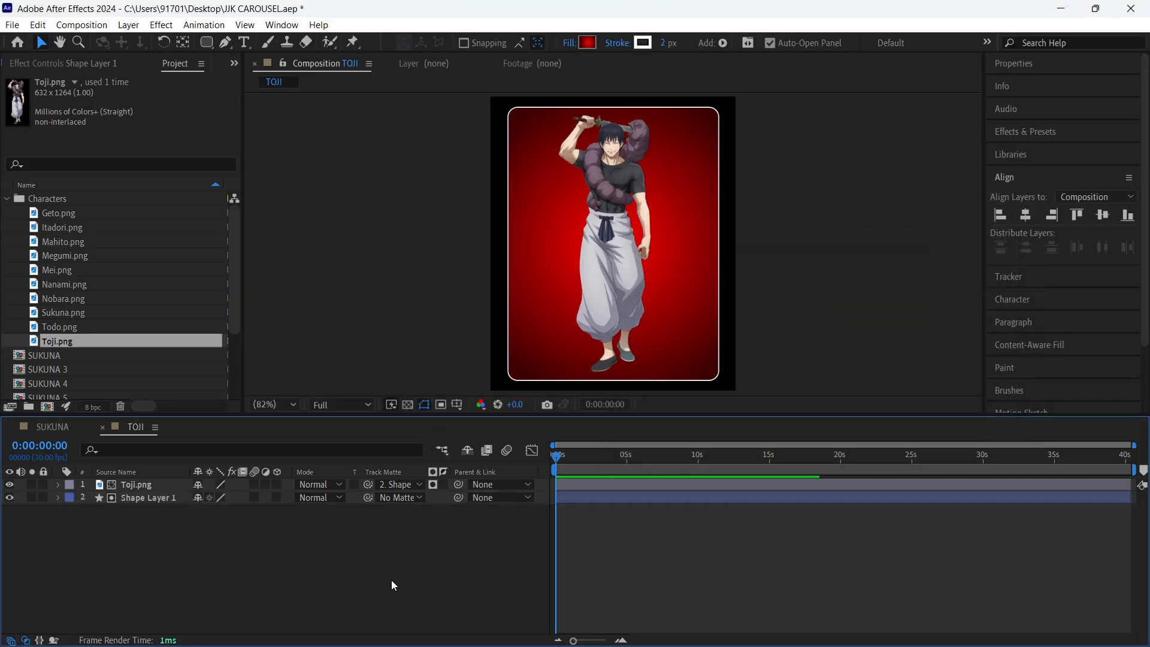
pyautogui.click(49, 427)
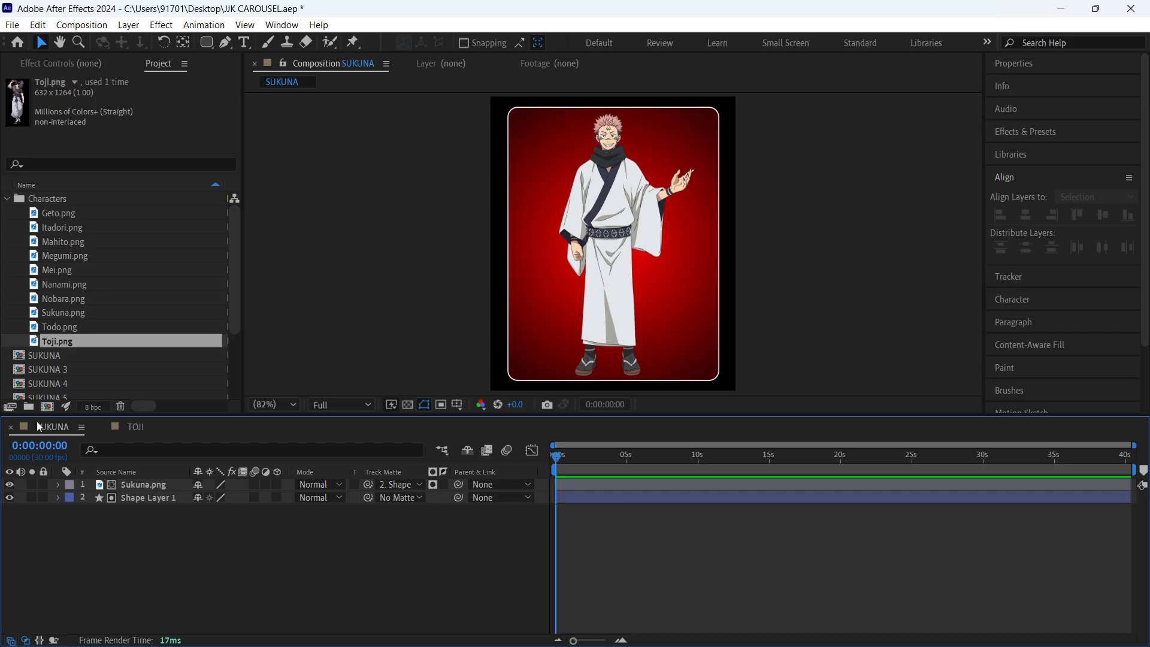
pyautogui.click(143, 430)
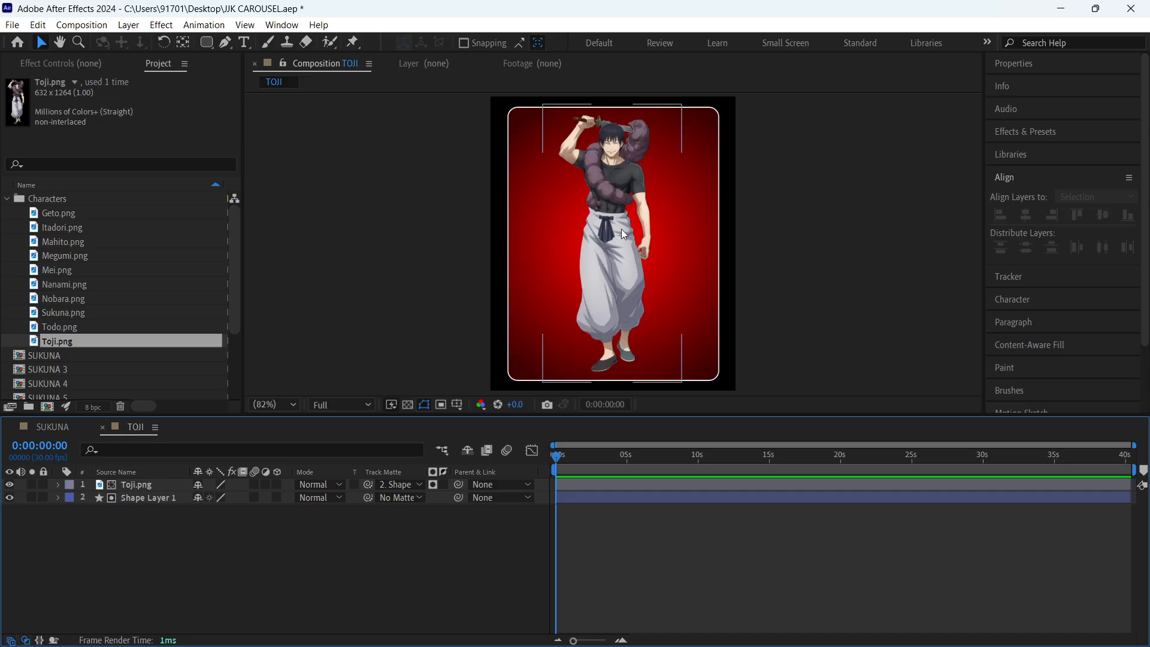
# - Recolour the outer stop of Shape Layer 1's radial gradient in TOJI with the dark grey 2B2D31 sampled from Toji's shirt
pyautogui.click(145, 498)
pyautogui.click(591, 42)
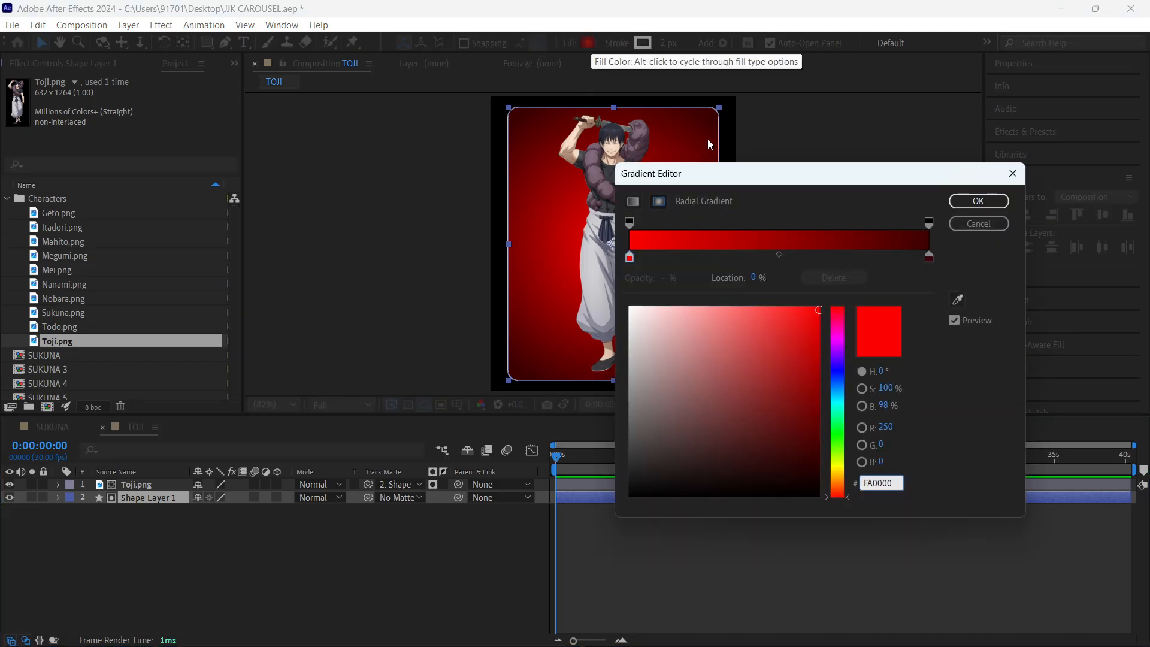
pyautogui.moveTo(737, 176); pyautogui.dragTo(867, 92)
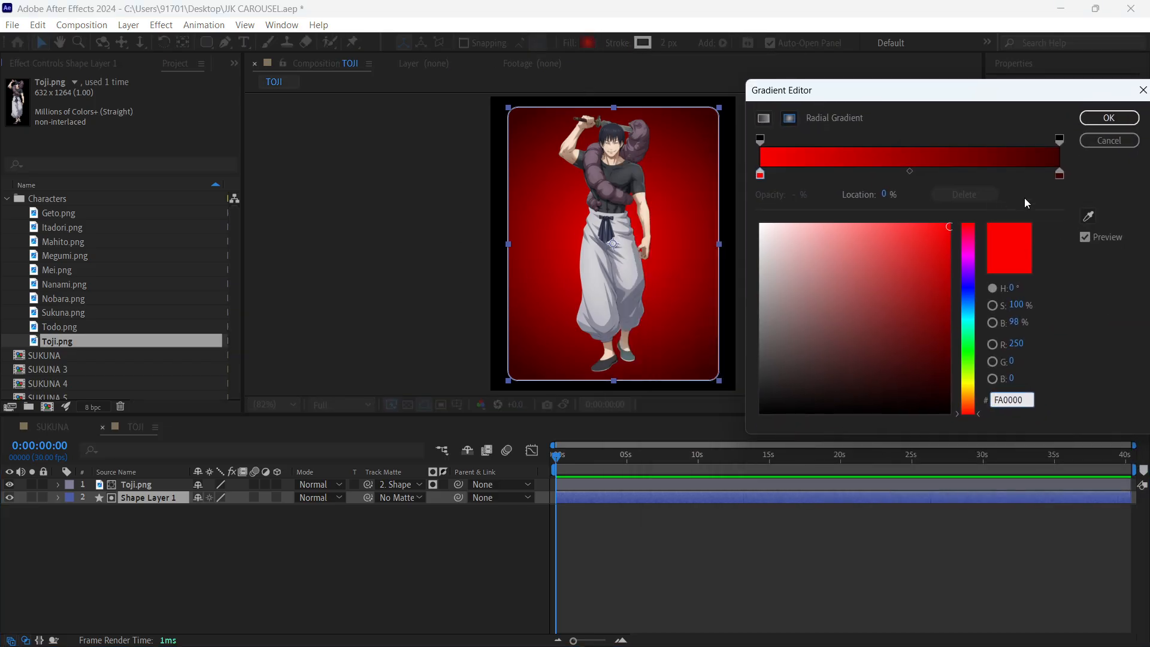
pyautogui.click(1060, 175)
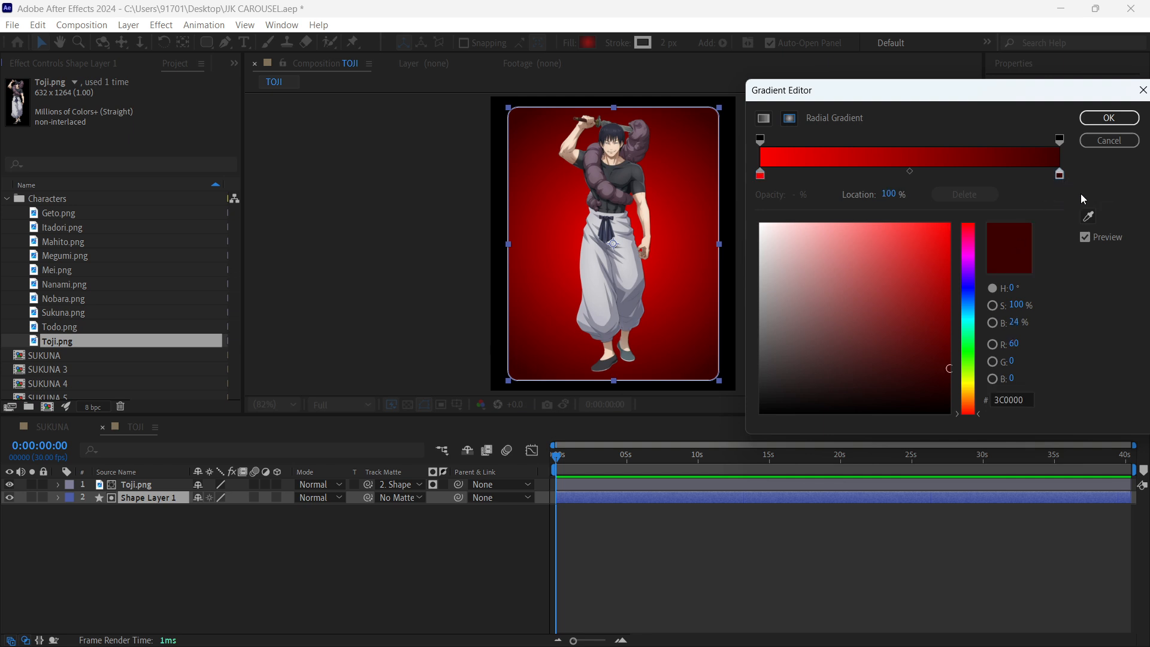
pyautogui.click(1089, 216)
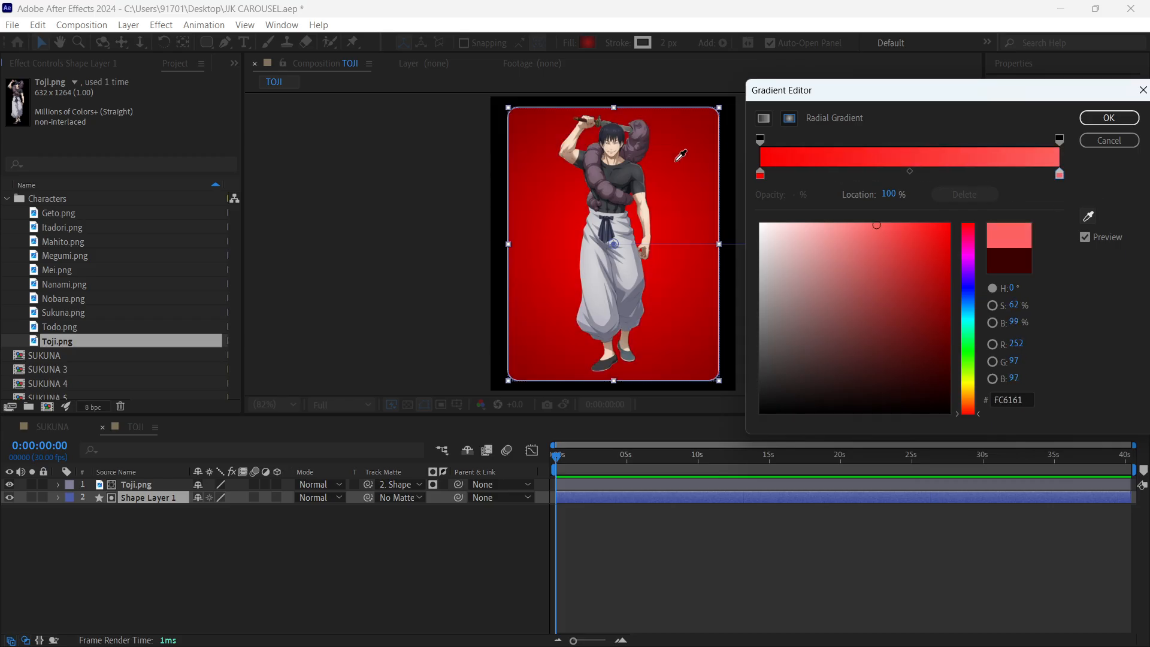
pyautogui.click(636, 180)
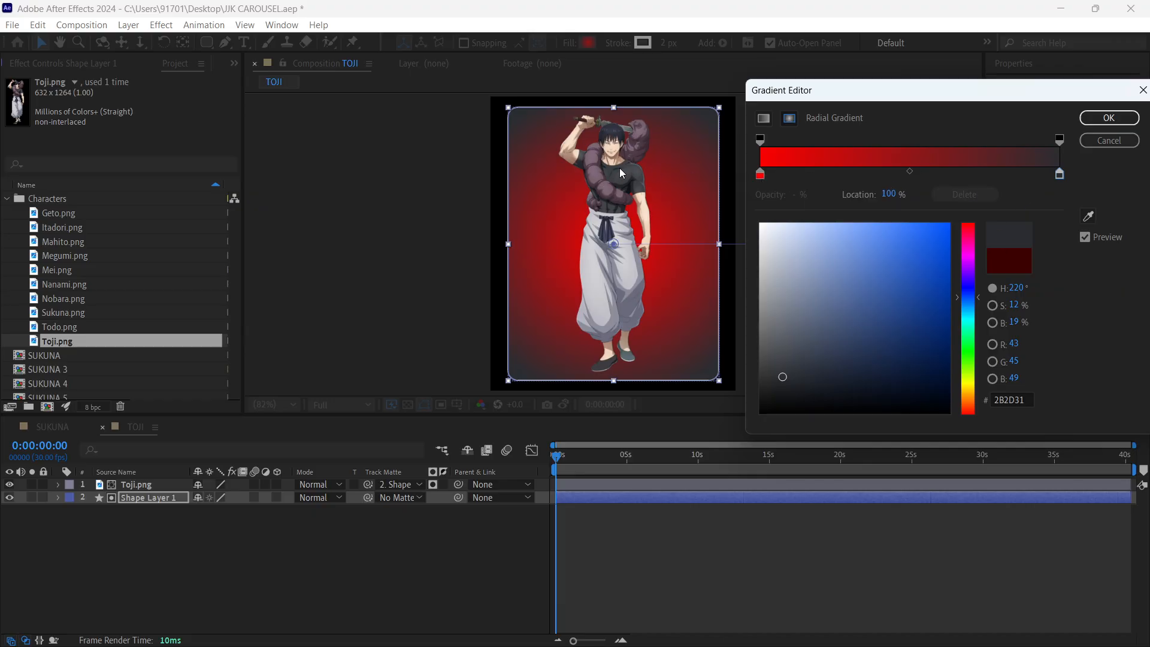
# - Set the inner stop of Shape Layer 1's radial gradient to AE94A7, lightened from a purple sampled on Toji, and save the project
pyautogui.click(760, 174)
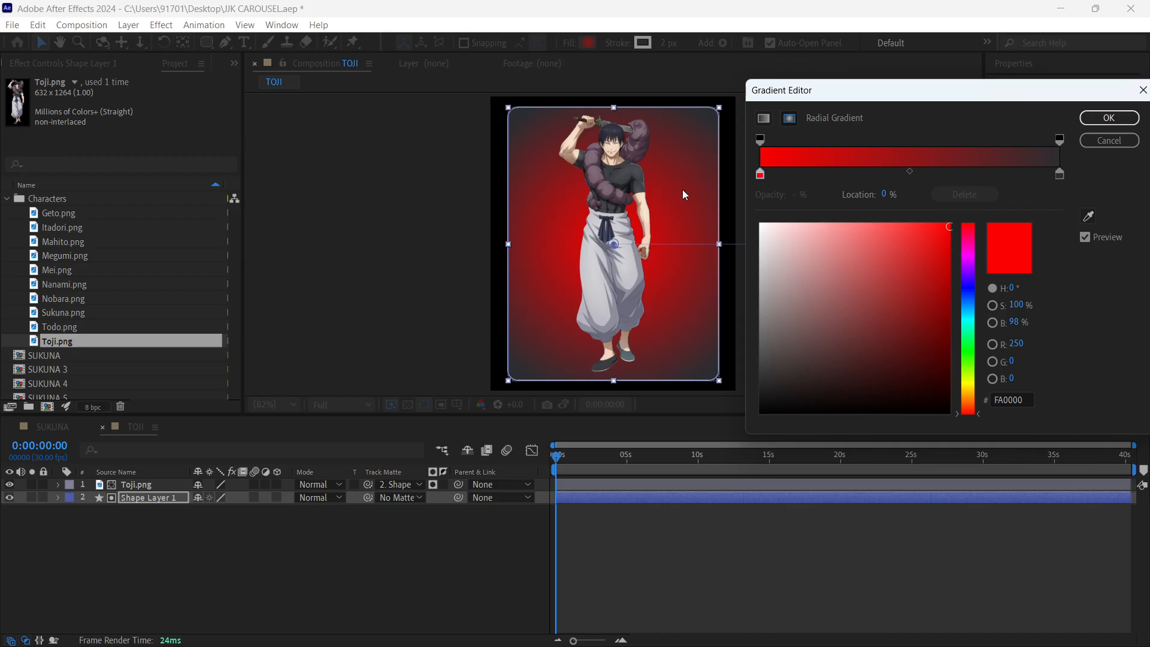
pyautogui.click(1089, 216)
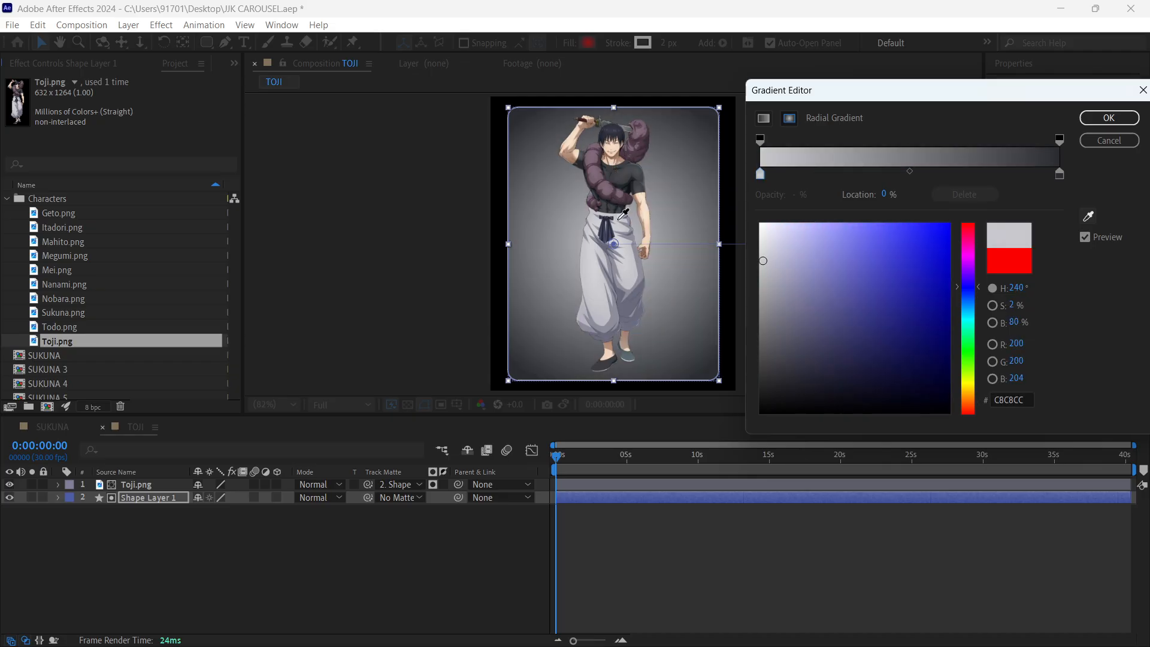
pyautogui.click(615, 182)
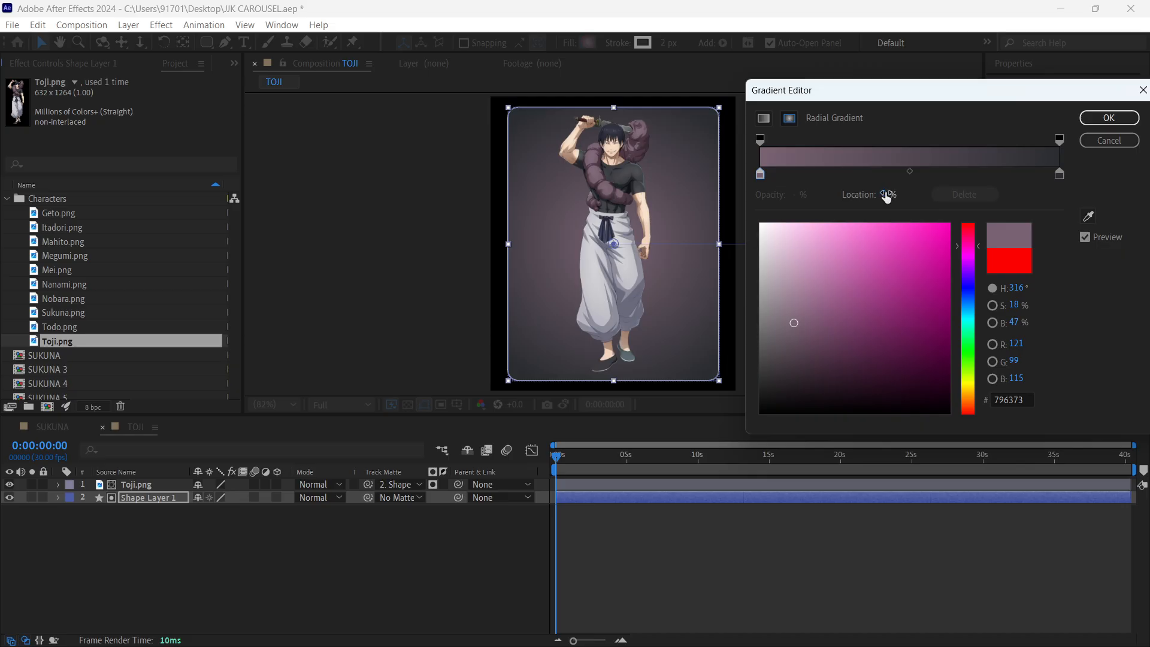
pyautogui.moveTo(791, 321); pyautogui.dragTo(788, 283)
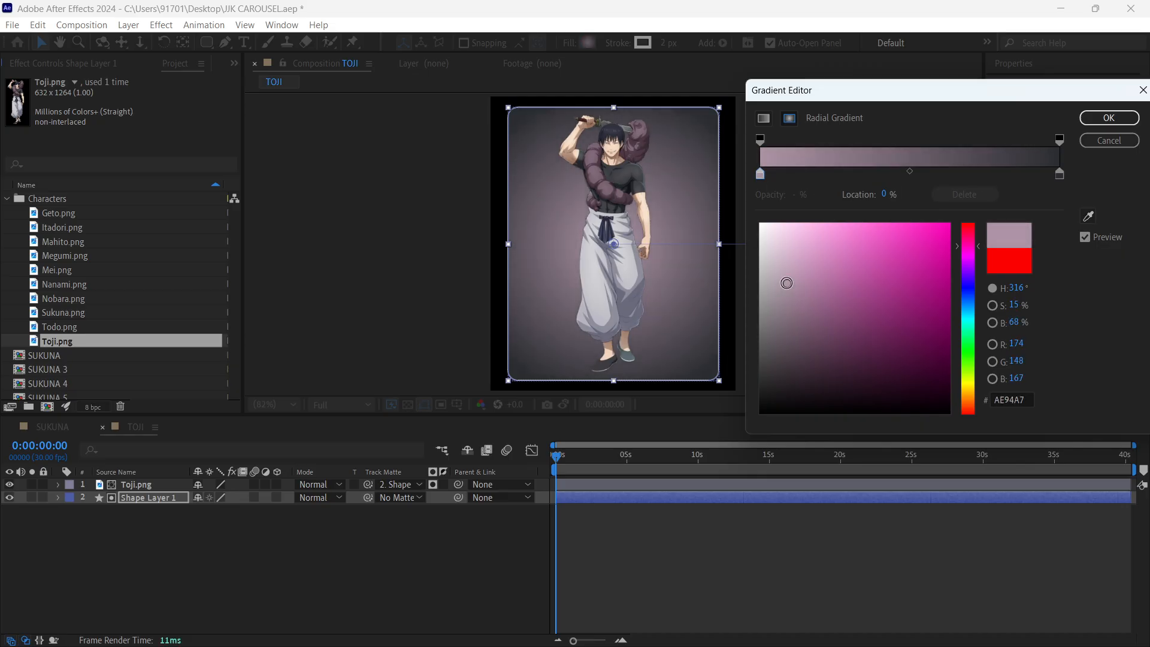
pyautogui.click(1126, 123)
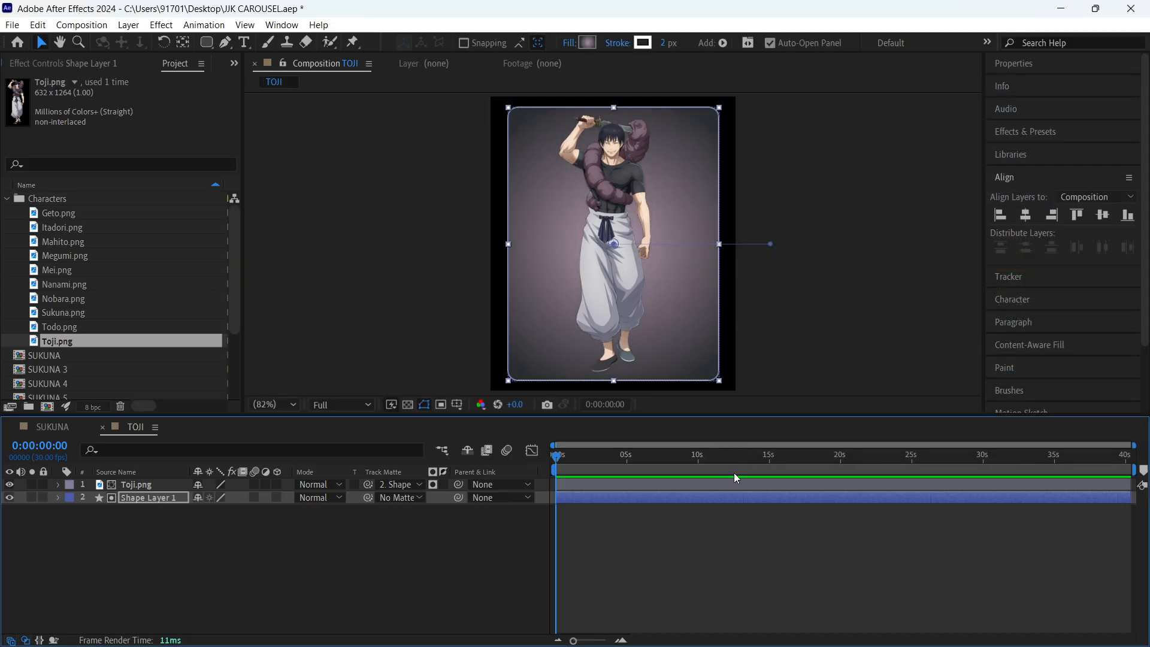
pyautogui.click(742, 530)
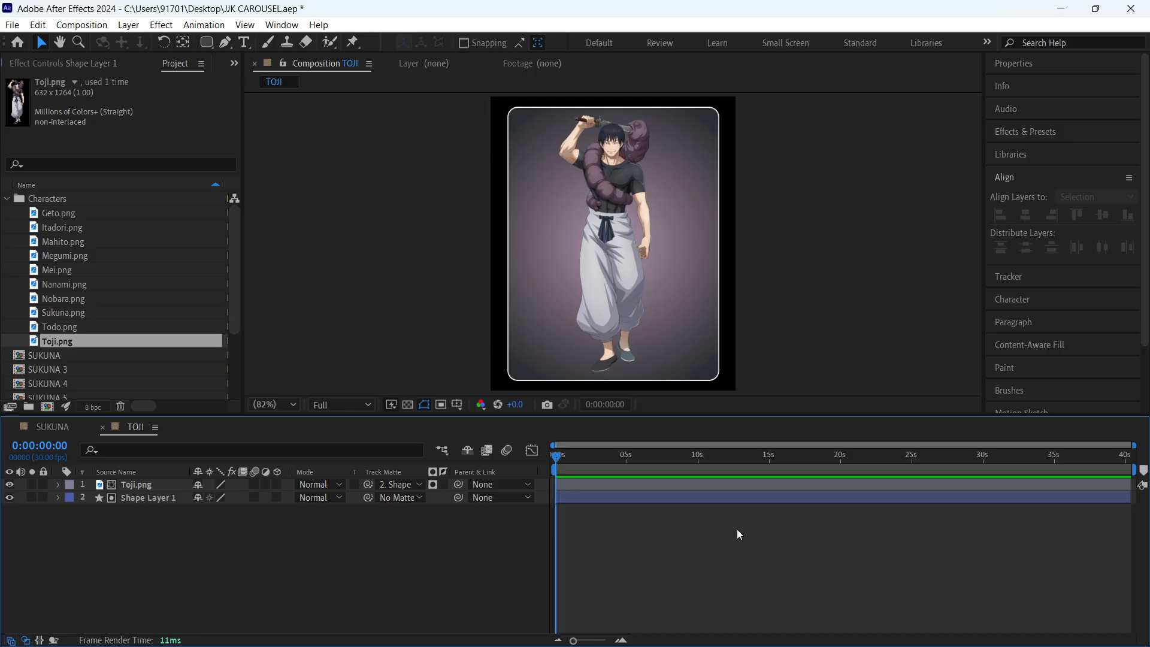
pyautogui.hotkey('ctrl', 's')
# - Collapse the Characters folder and rename the TOJI composition as TOJI 2 in its composition settings
pyautogui.click(8, 199)
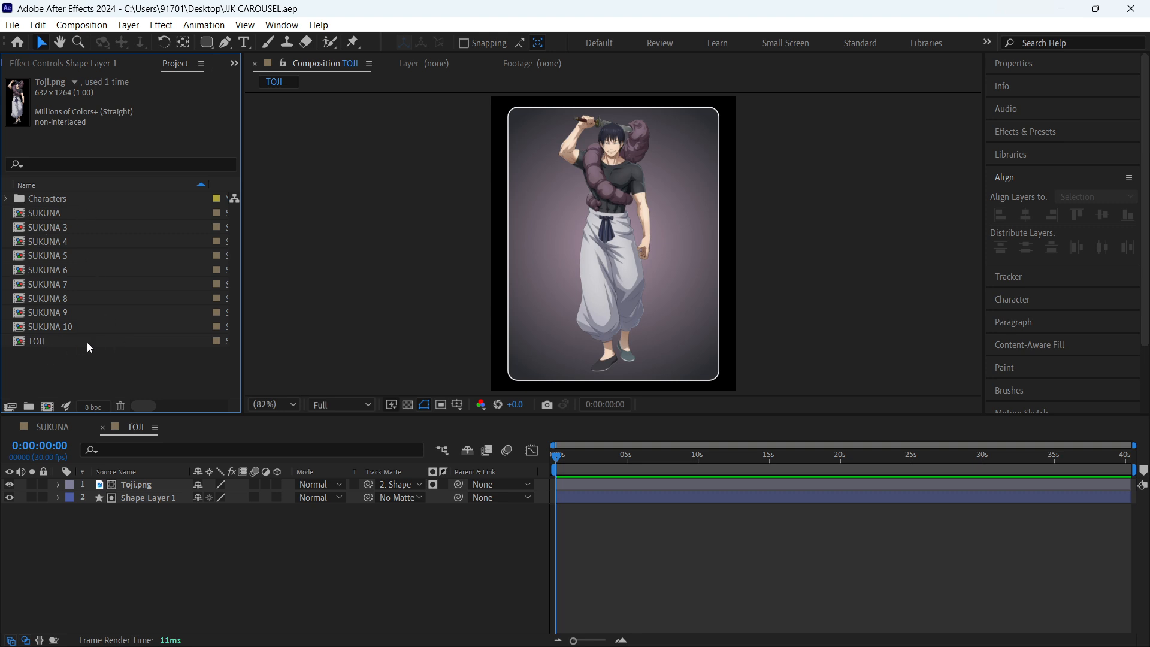
pyautogui.click(84, 226)
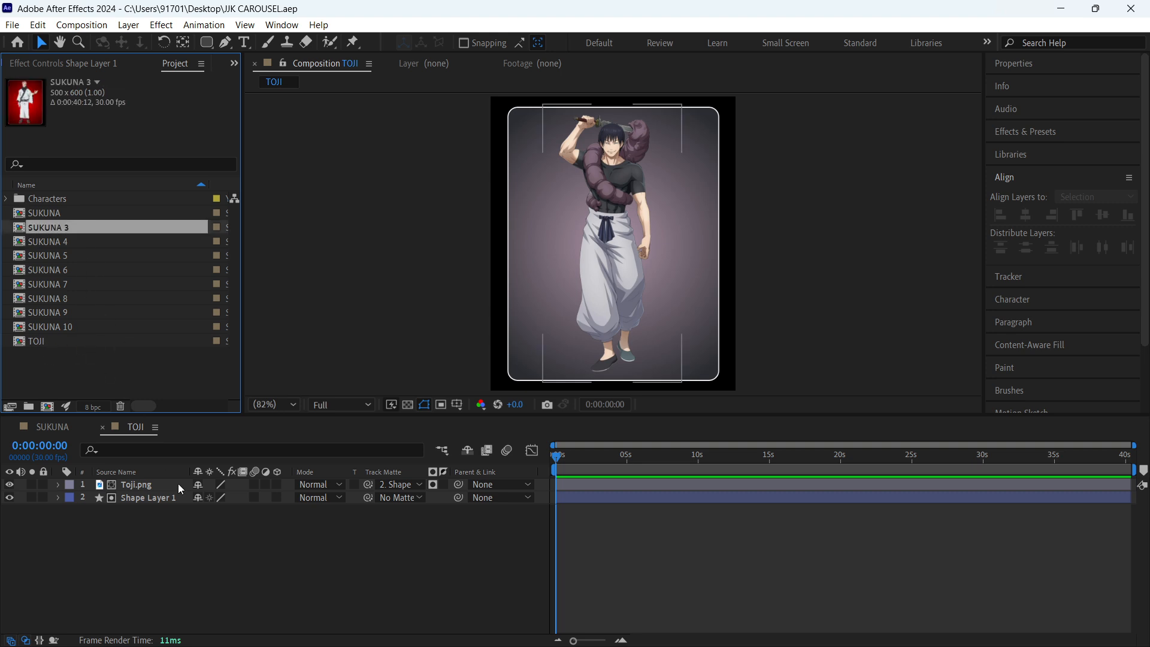
pyautogui.click(190, 542)
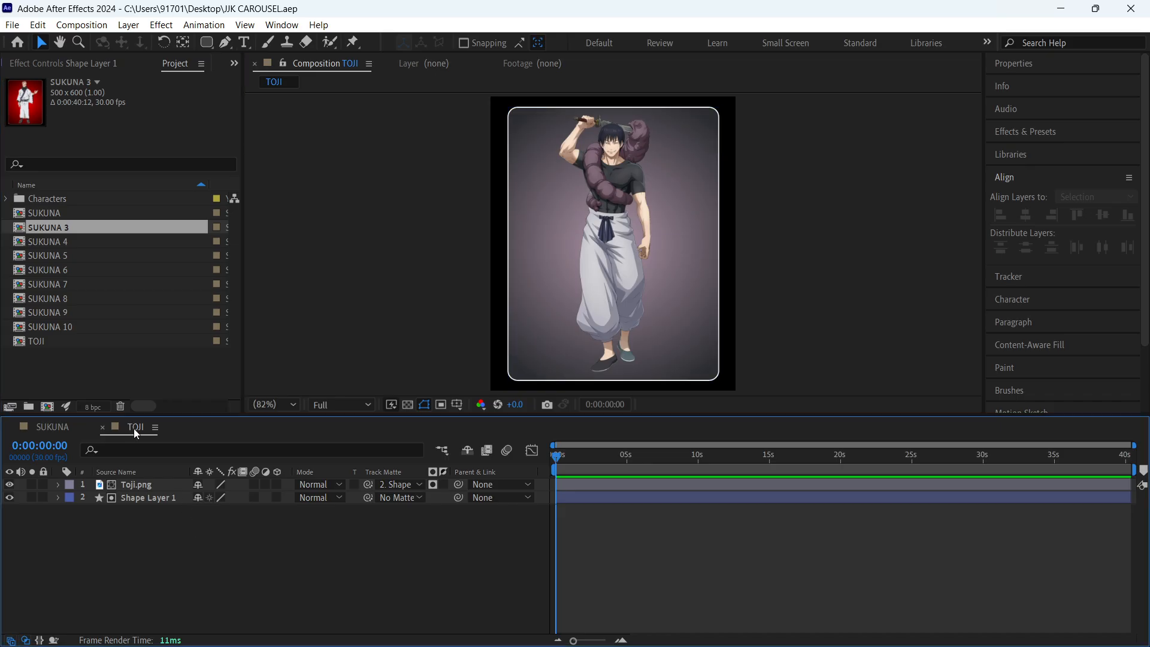
pyautogui.hotkey('ctrl', 'k')
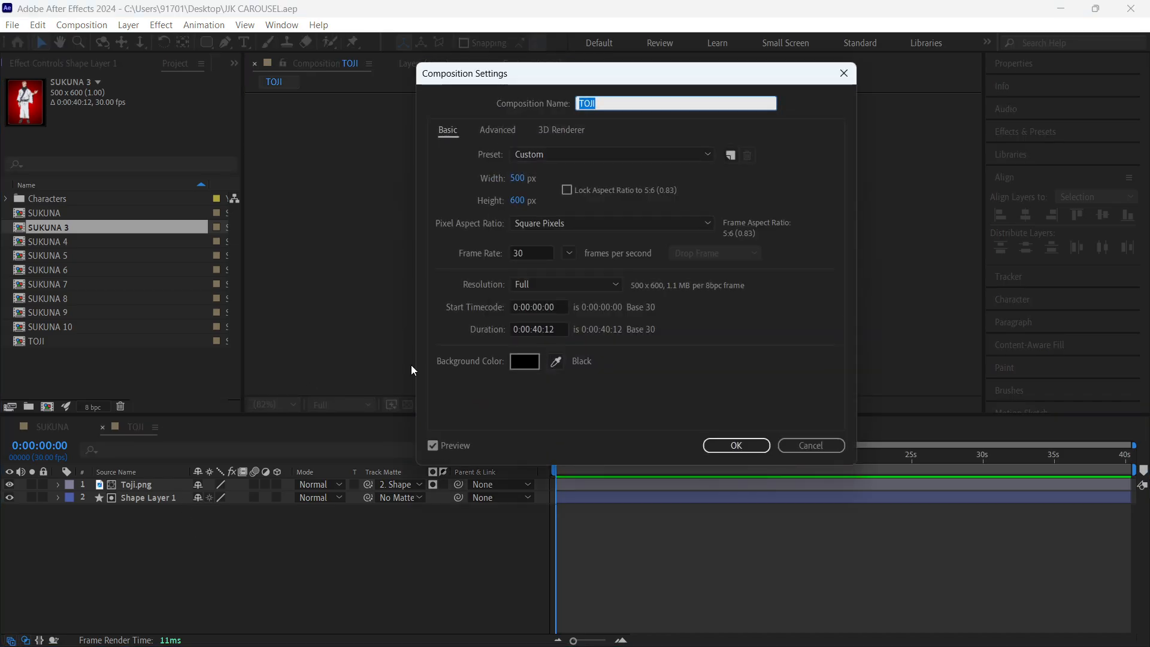
pyautogui.write('2')
pyautogui.press('Return')
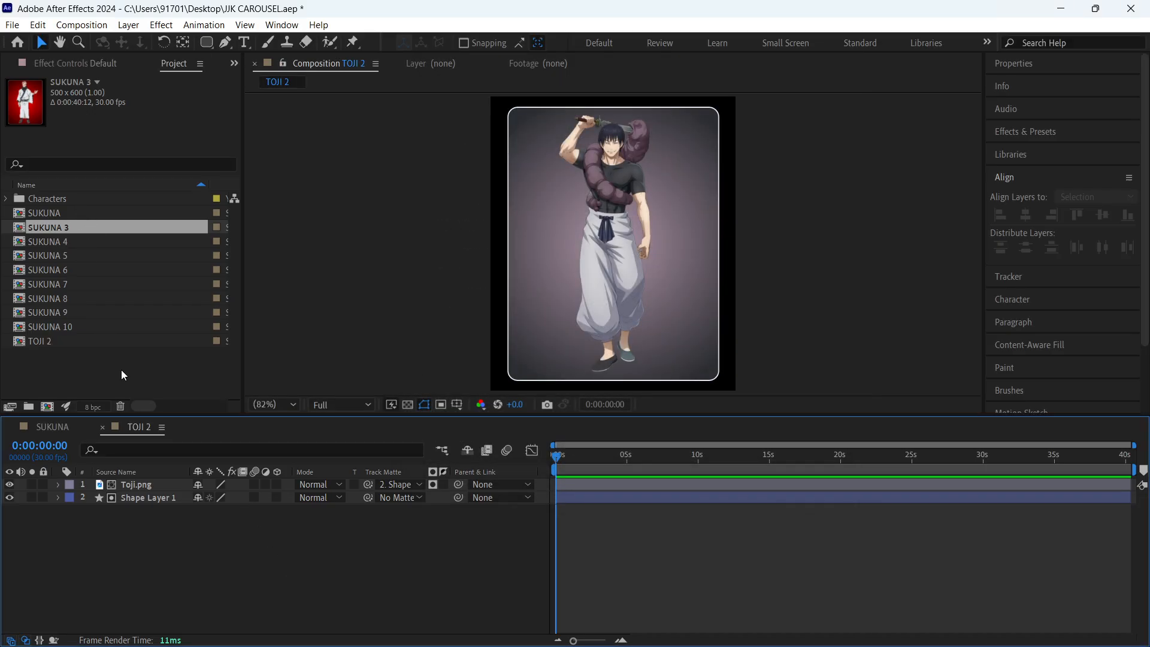
# - Open each of the compositions SUKUNA 3 to SUKUNA 10 in its own timeline
pyautogui.doubleClick(60, 228)
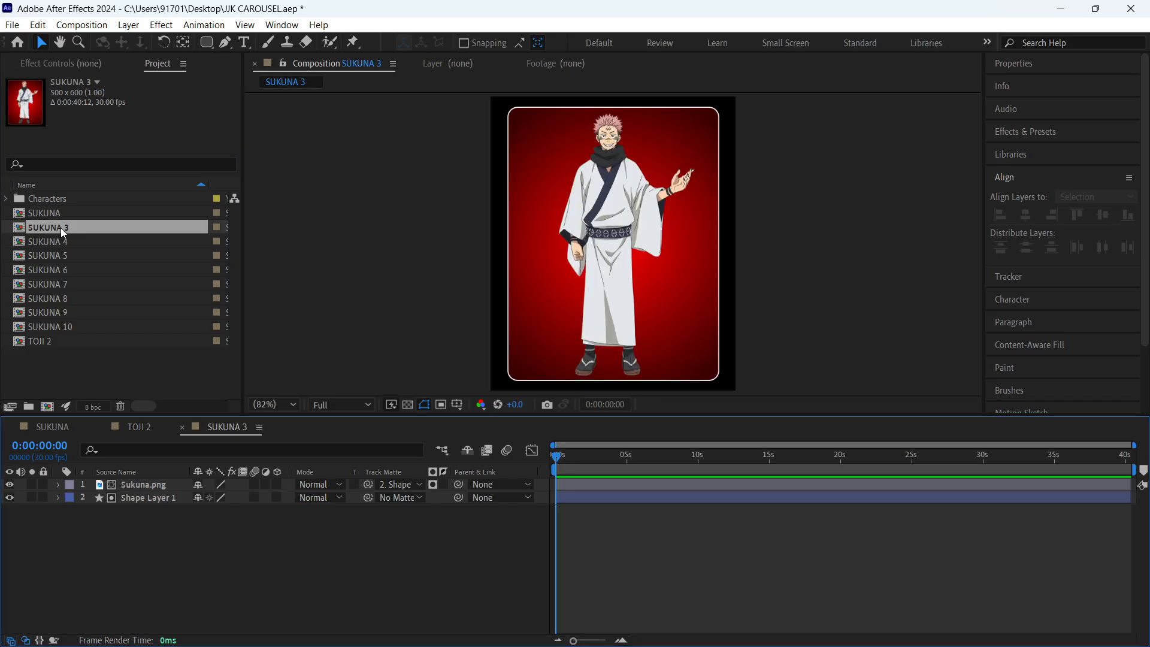
pyautogui.doubleClick(70, 241)
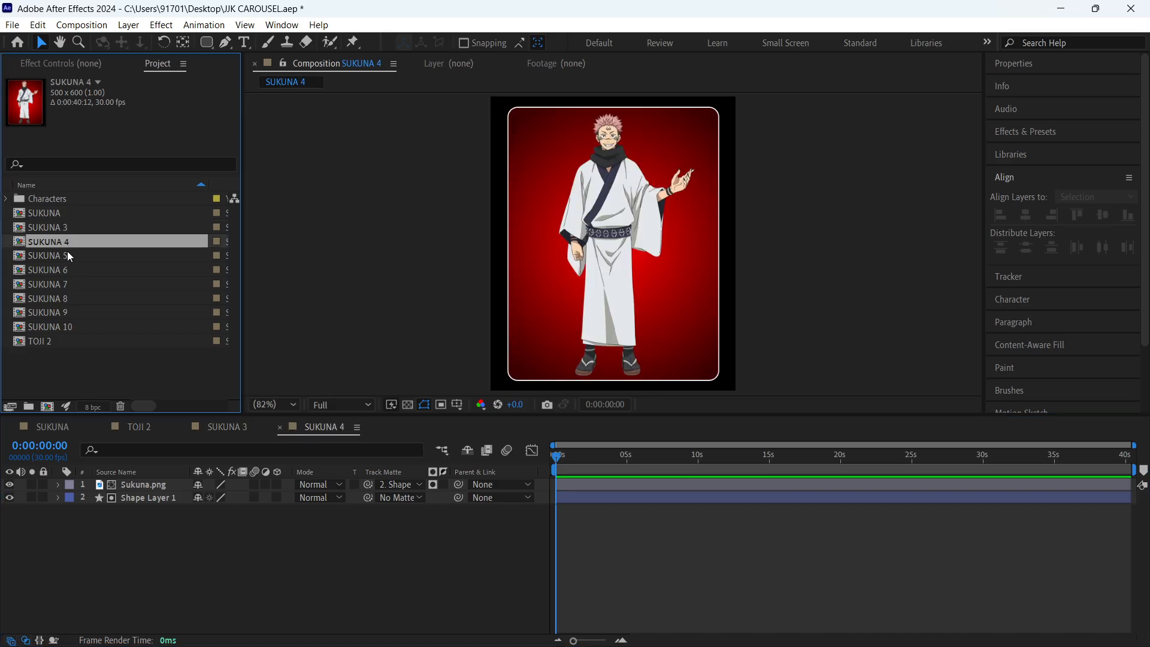
pyautogui.click(68, 256)
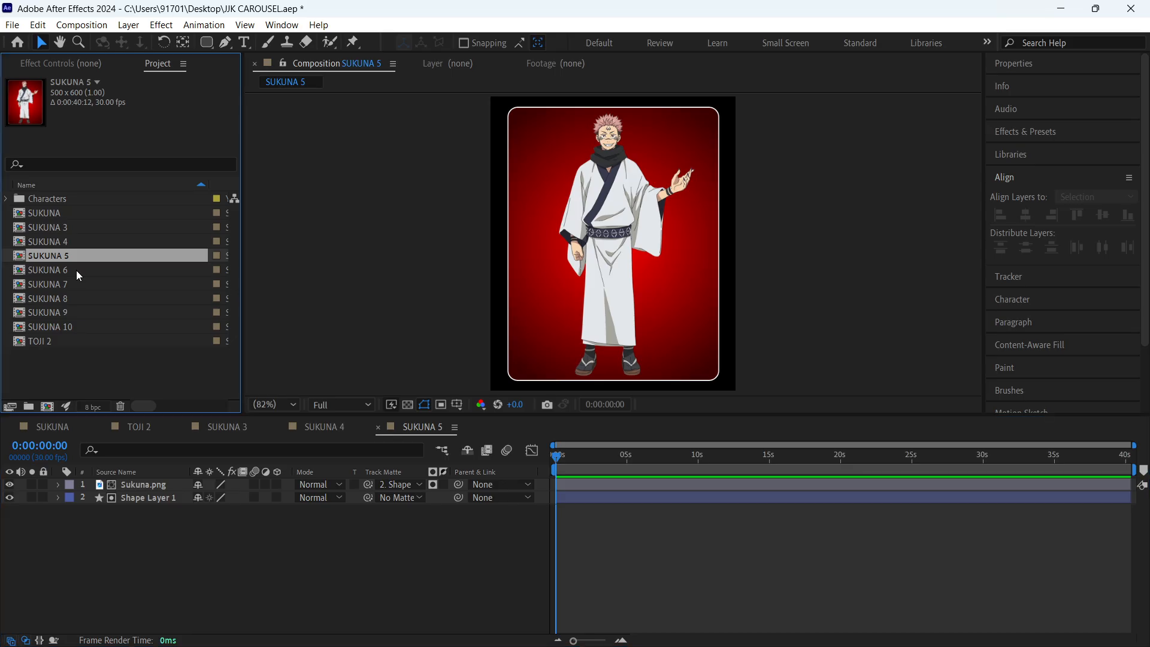
pyautogui.doubleClick(77, 271)
pyautogui.click(59, 285)
pyautogui.doubleClick(59, 285)
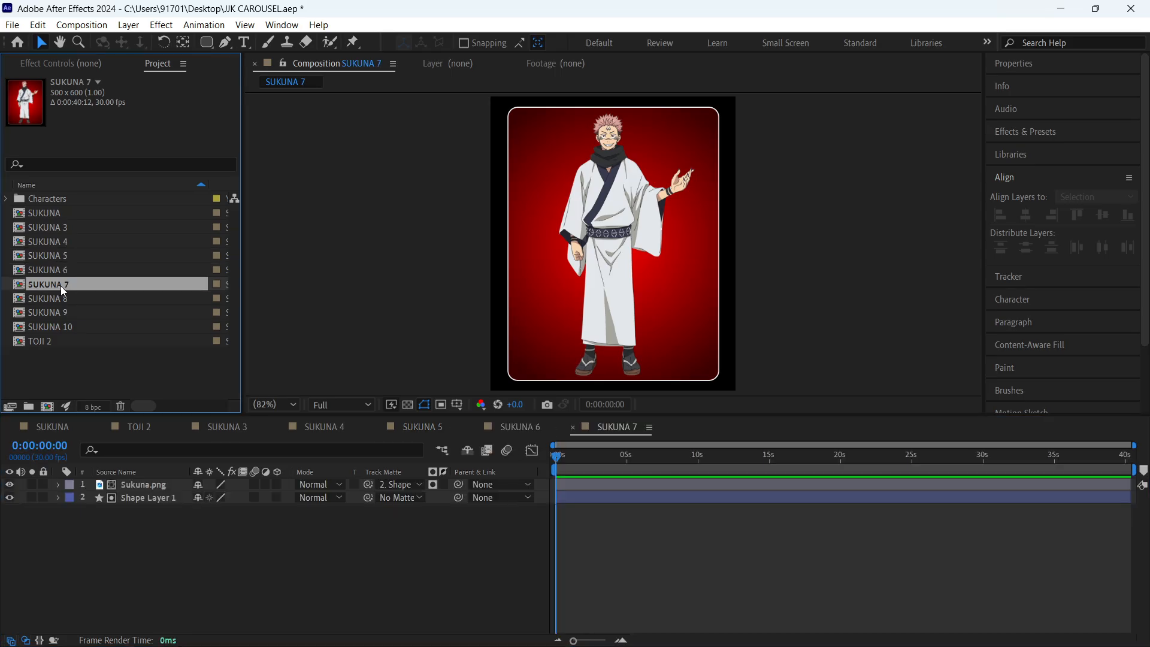
pyautogui.doubleClick(69, 300)
pyautogui.doubleClick(70, 310)
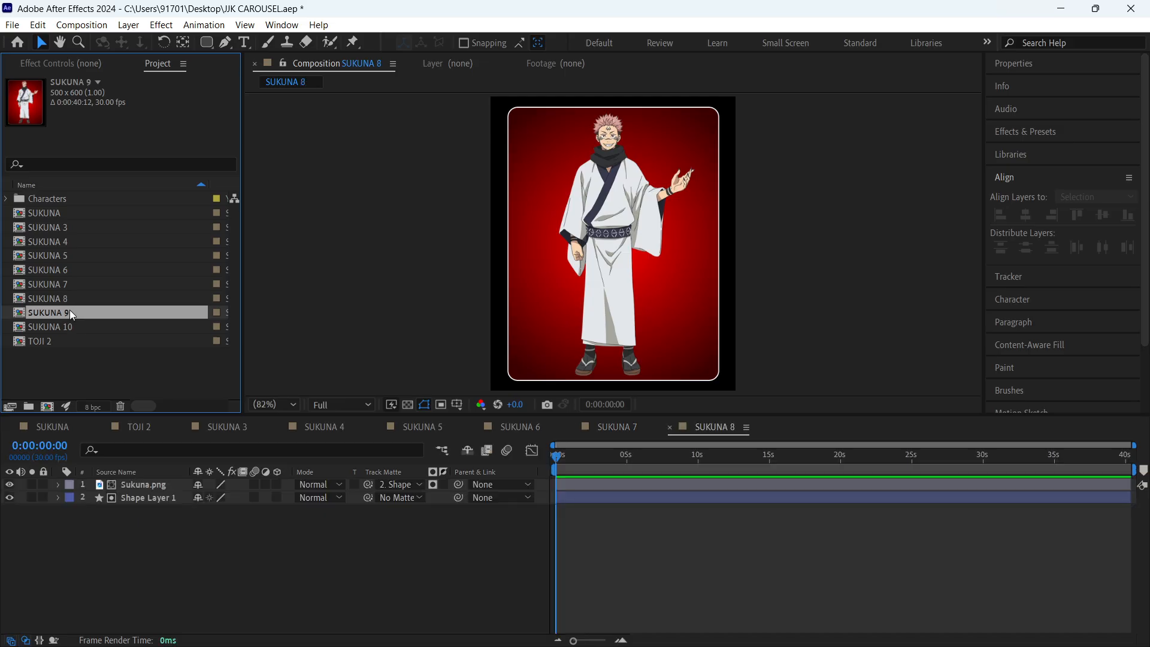
pyautogui.doubleClick(72, 326)
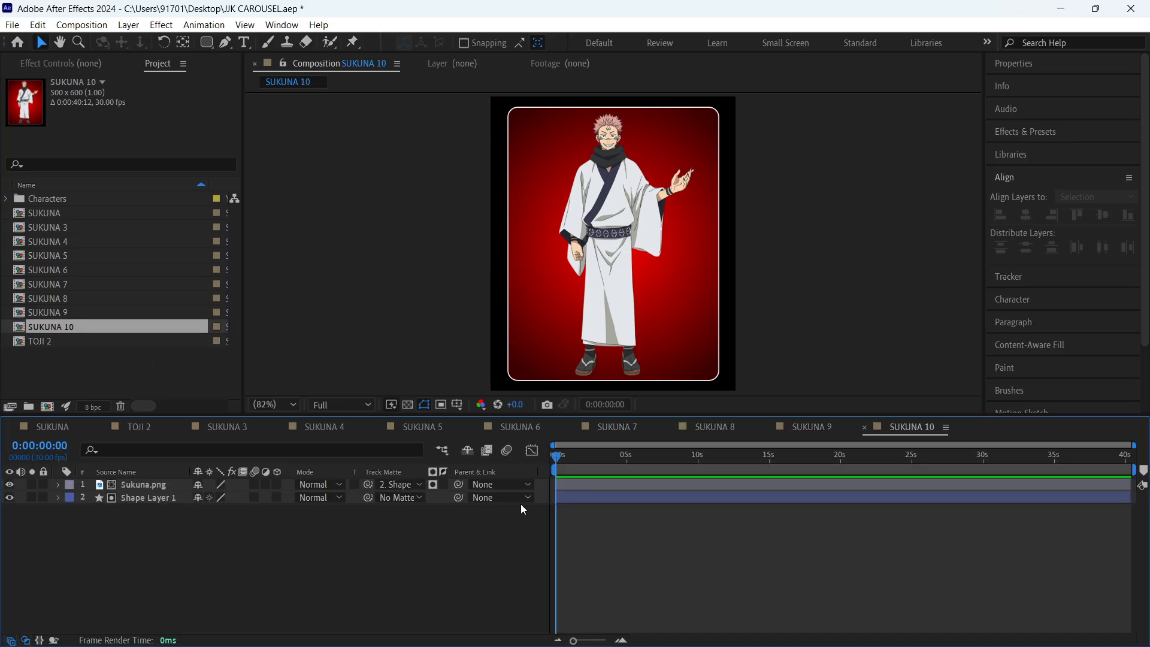
# - In SUKUNA 3, replace the Sukuna.png layer source with Geto.png from the Characters folder and save the project
pyautogui.click(242, 435)
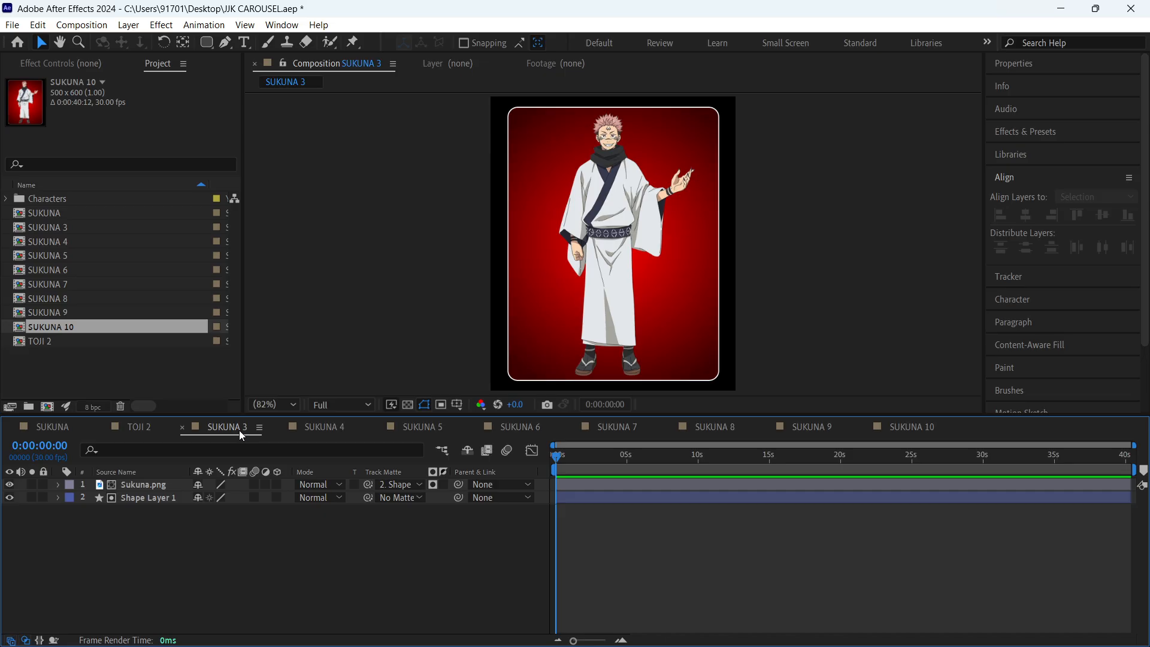
pyautogui.click(6, 199)
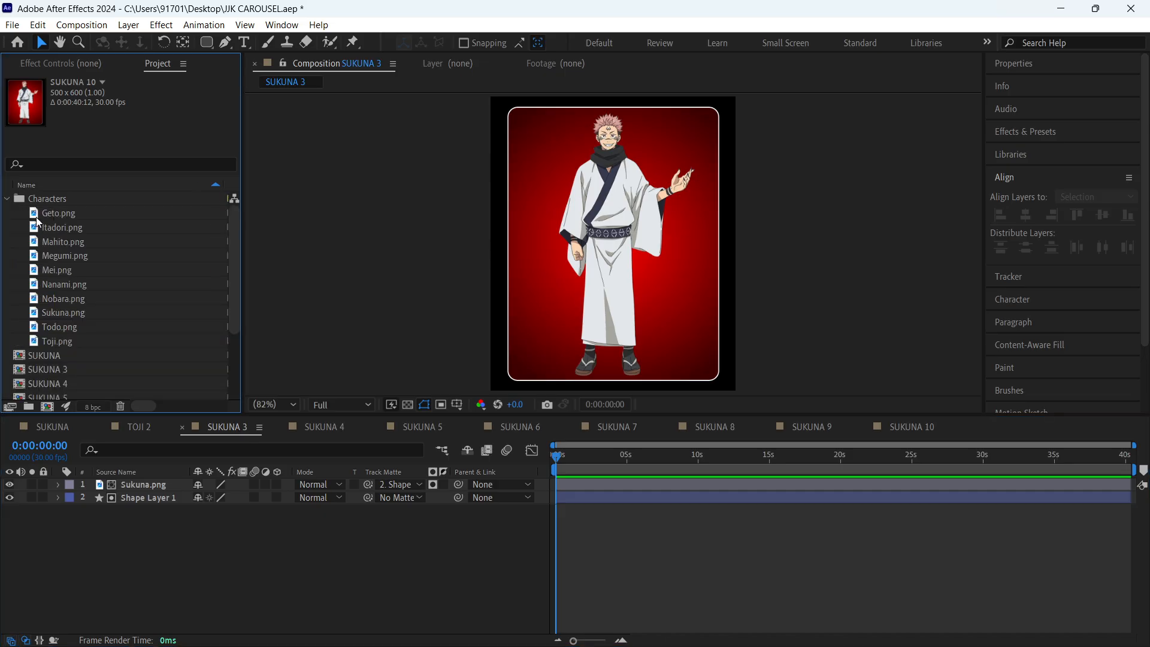
pyautogui.click(68, 216)
pyautogui.click(147, 485)
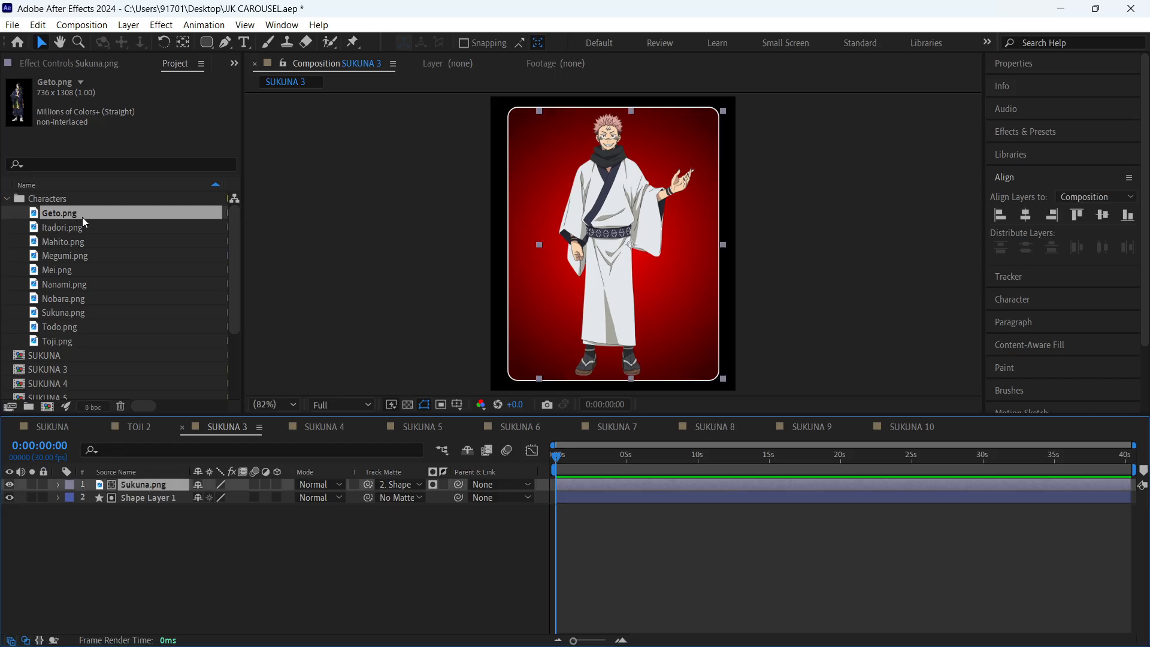
pyautogui.moveTo(81, 217); pyautogui.dragTo(152, 488)
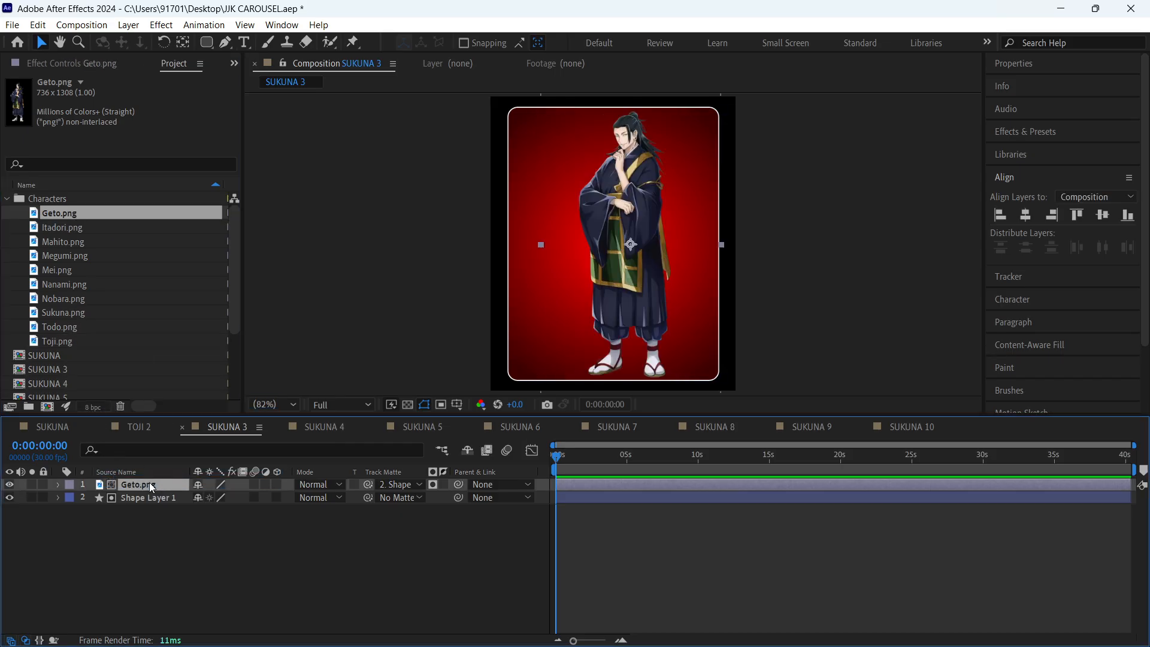
pyautogui.click(326, 573)
pyautogui.hotkey('ctrl', 's')
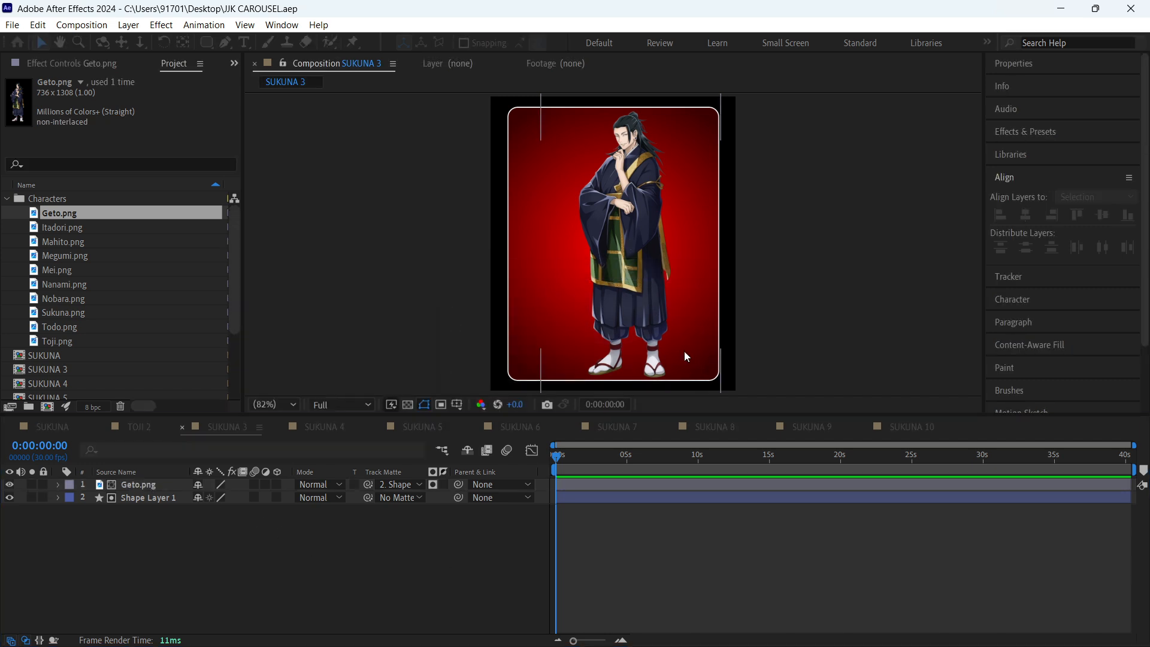
# - Switch to the Google Meet call, check the list of people in the meeting, and return to After Effects
pyautogui.click(759, 629)
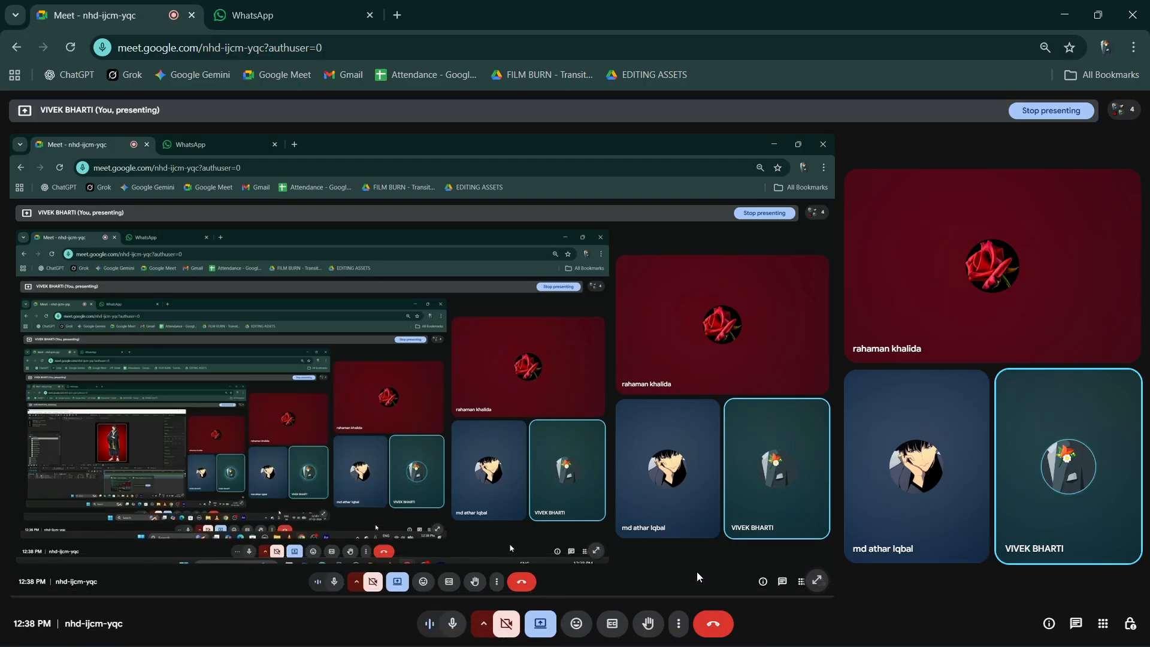
pyautogui.click(1125, 109)
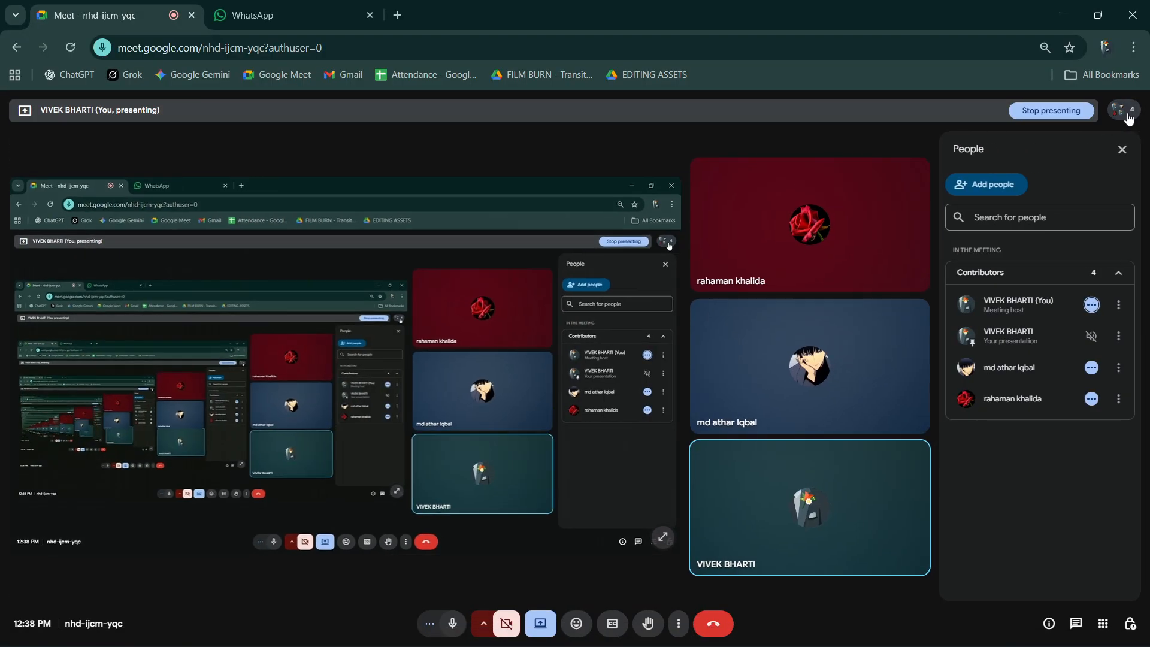
pyautogui.click(1073, 8)
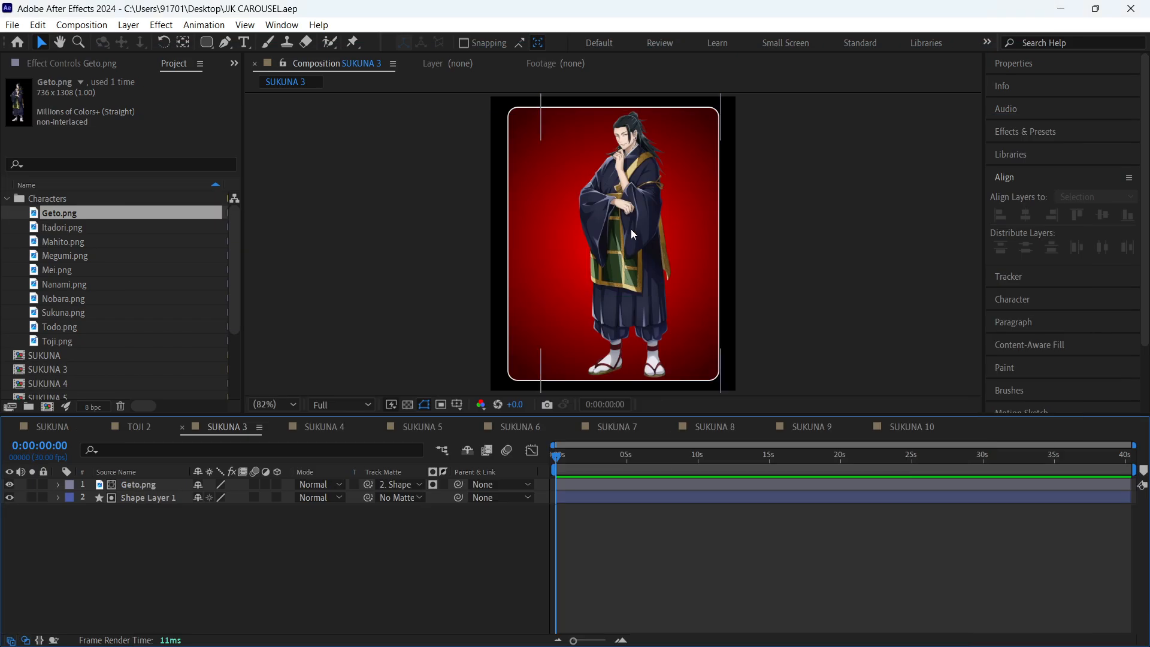
# - Center the Geto.png character horizontally in the rounded rectangle, scale it down slightly, and save the project
pyautogui.click(623, 234)
pyautogui.moveTo(623, 234); pyautogui.dragTo(615, 235)
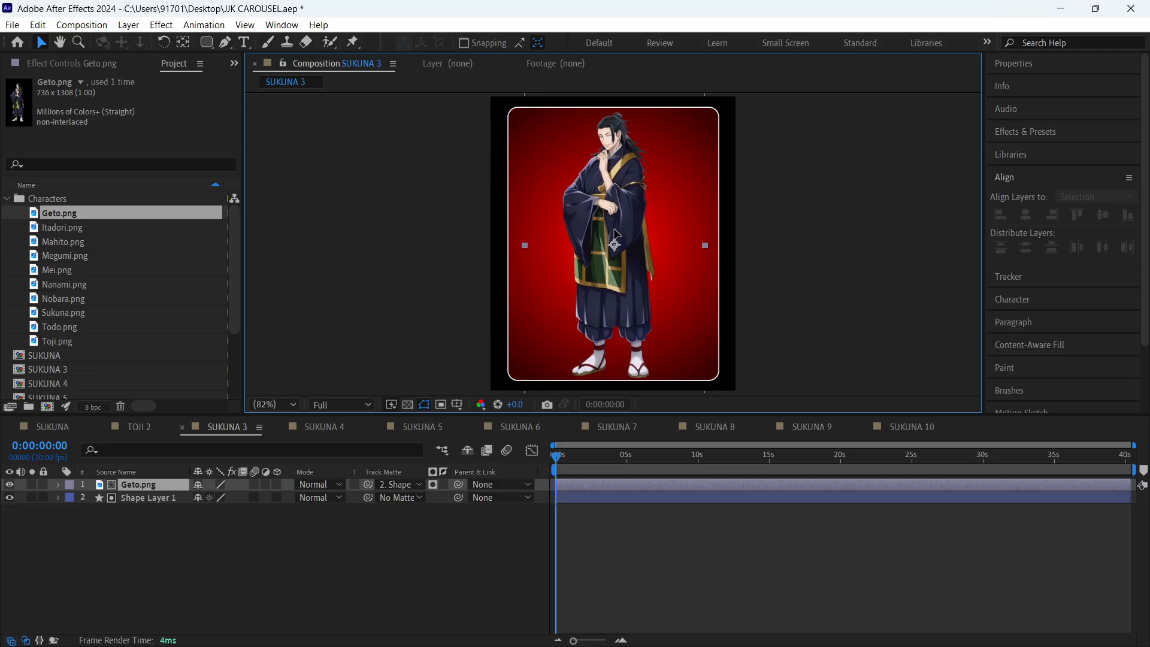
pyautogui.click(644, 513)
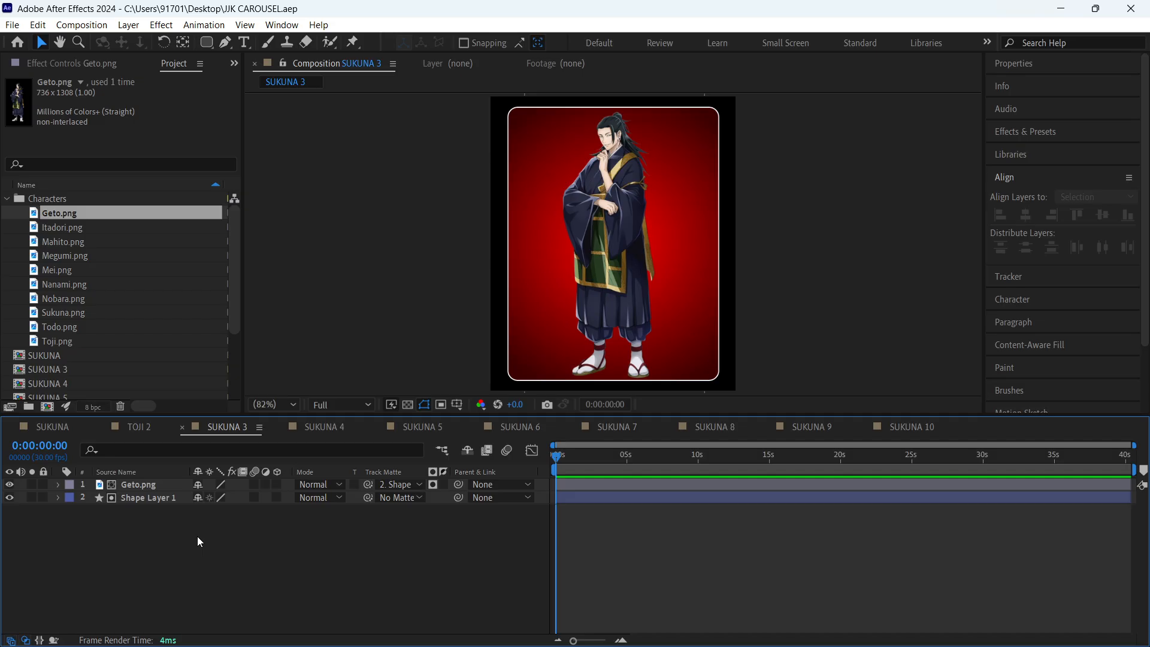
pyautogui.click(683, 205)
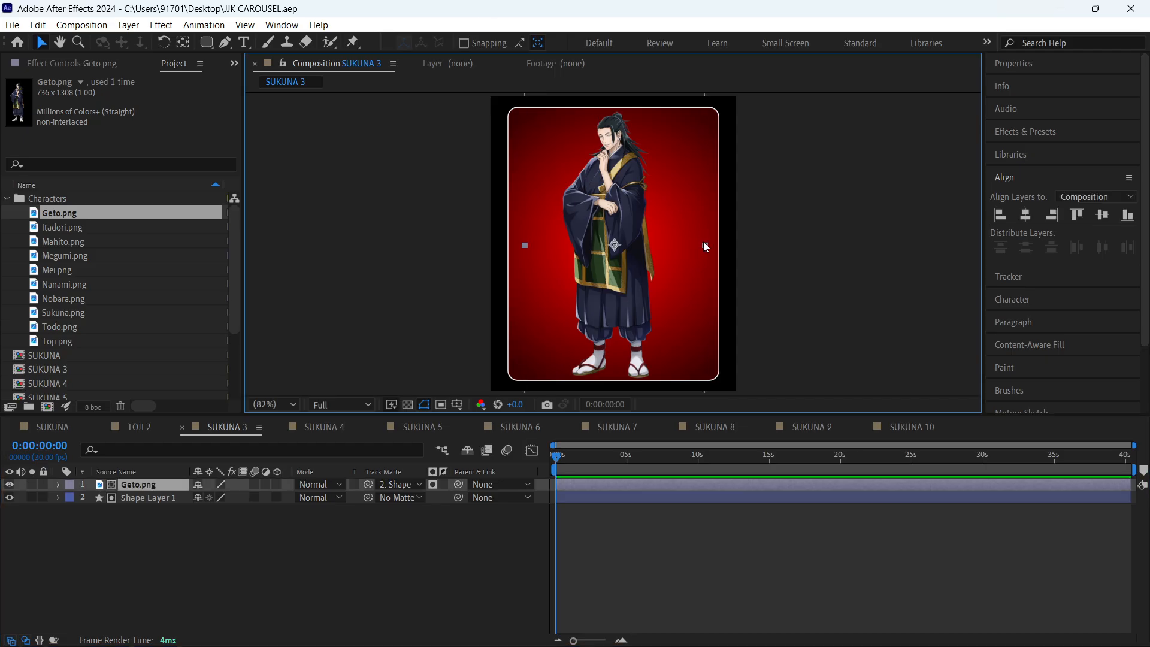
pyautogui.moveTo(706, 247); pyautogui.dragTo(703, 249)
pyautogui.click(815, 252)
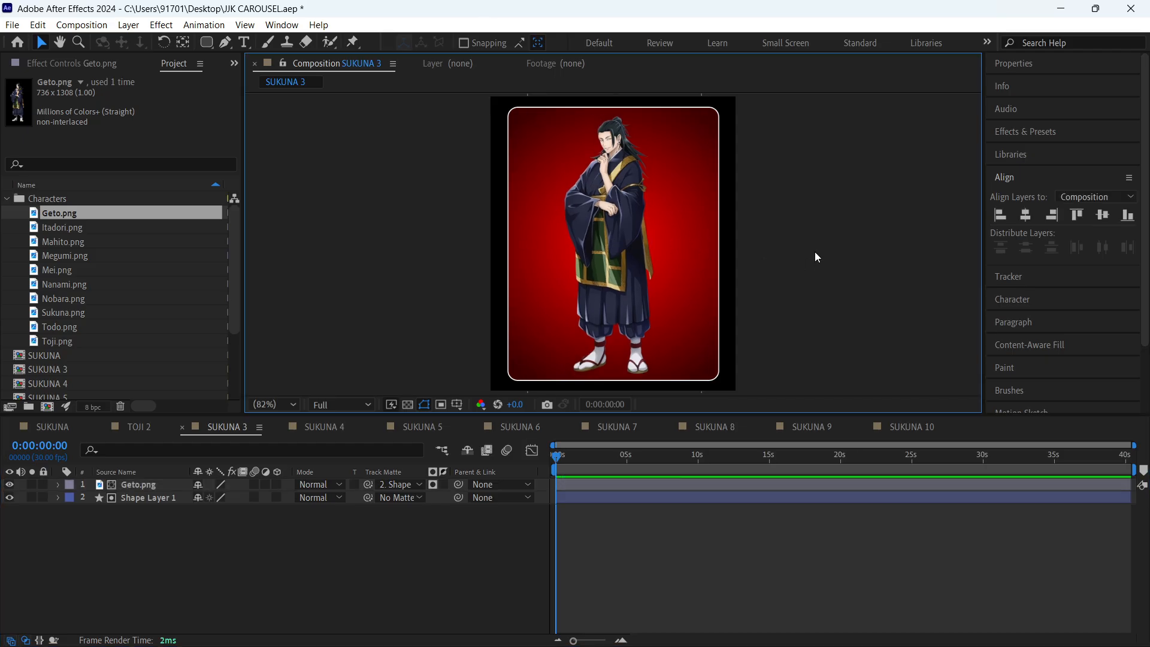
pyautogui.hotkey('ctrl', 's')
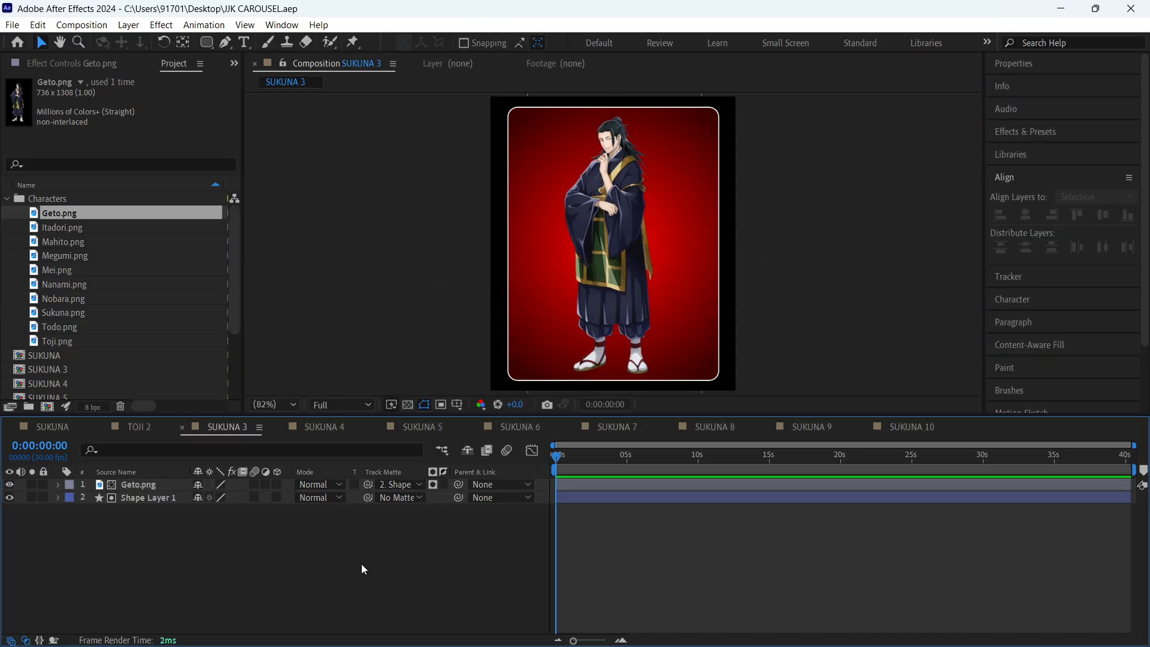
# - Recolour the inner stop of Shape Layer 1's radial gradient in SUKUNA 3 with the green 708C67 sampled from Geto's robe
pyautogui.click(158, 498)
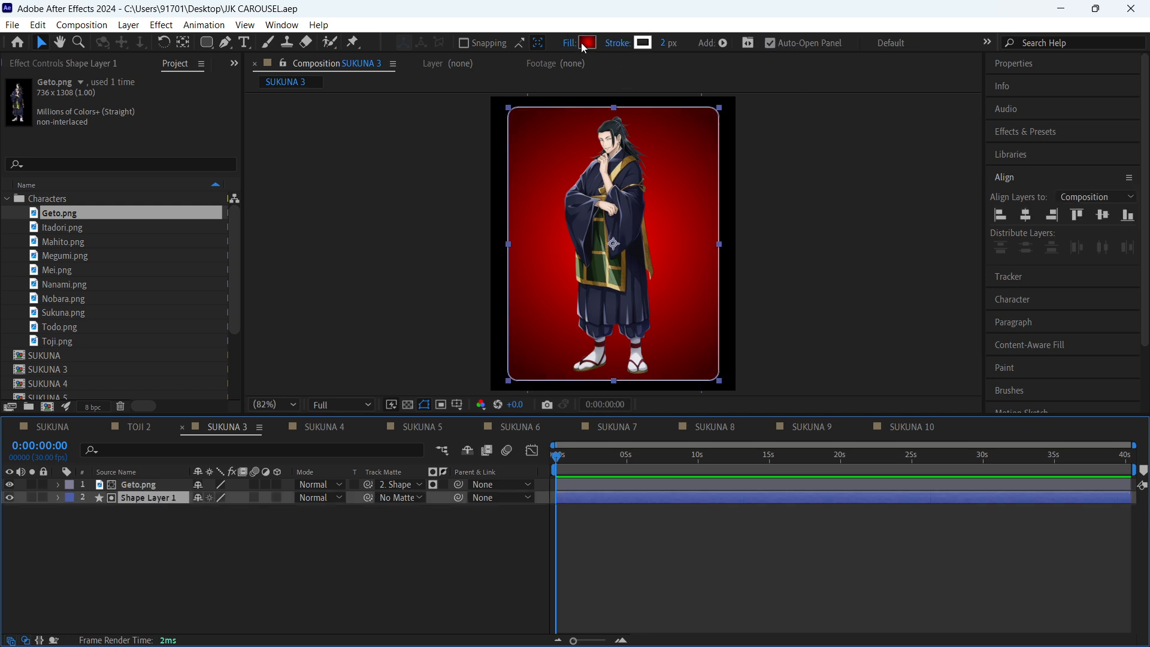
pyautogui.click(588, 44)
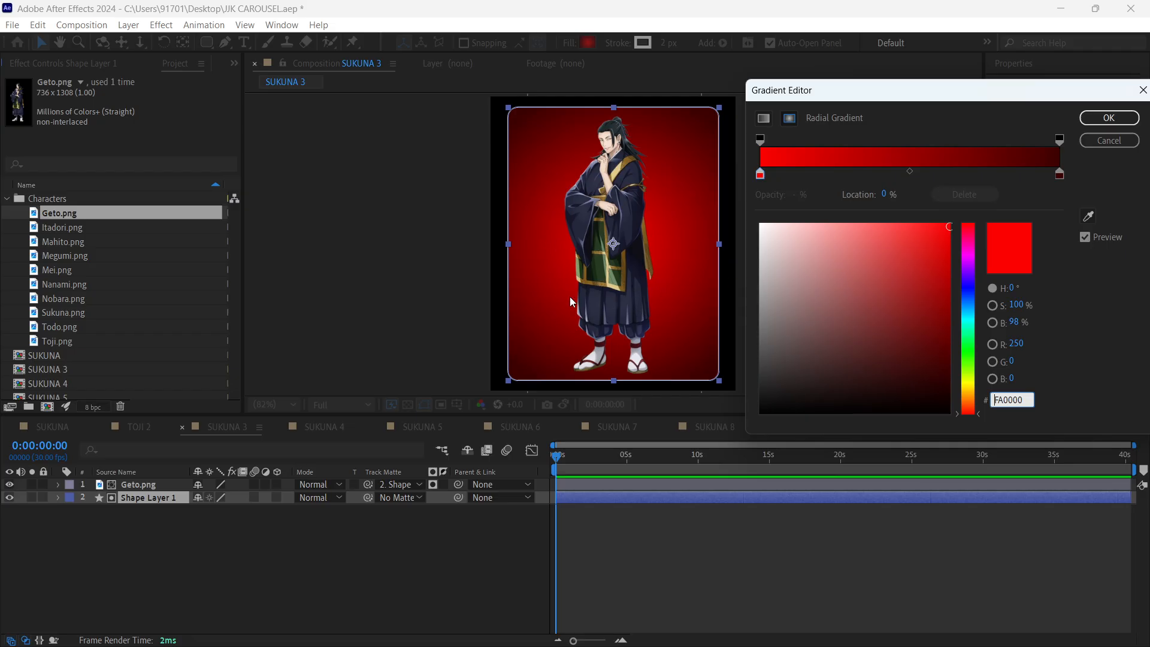
pyautogui.click(1060, 179)
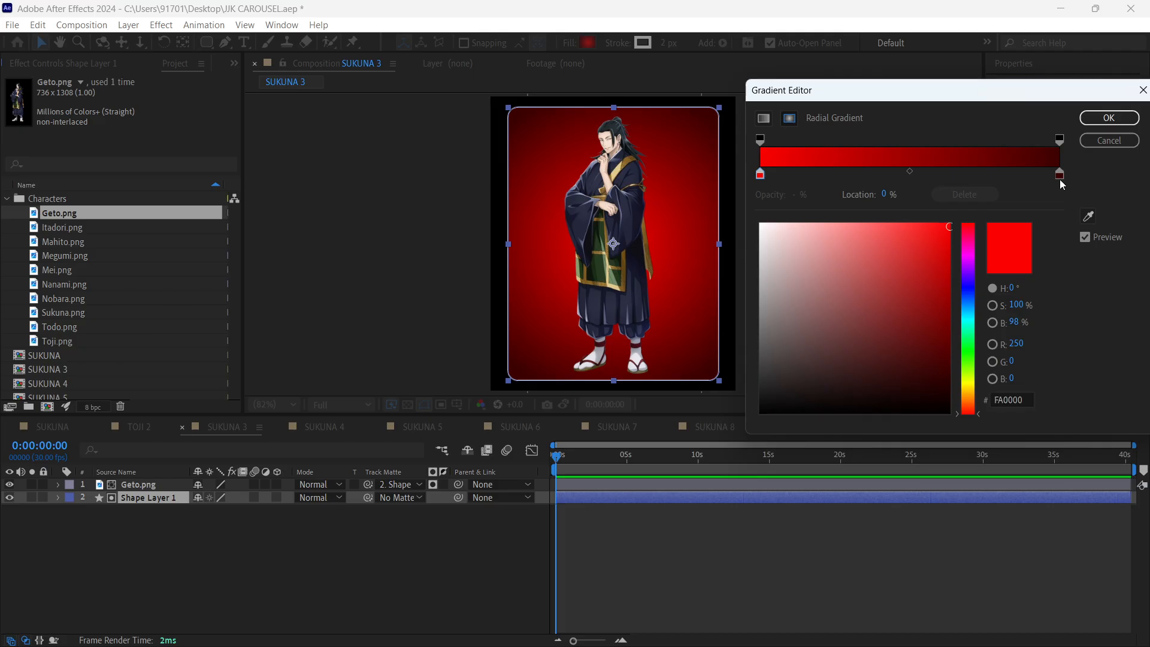
pyautogui.click(1089, 216)
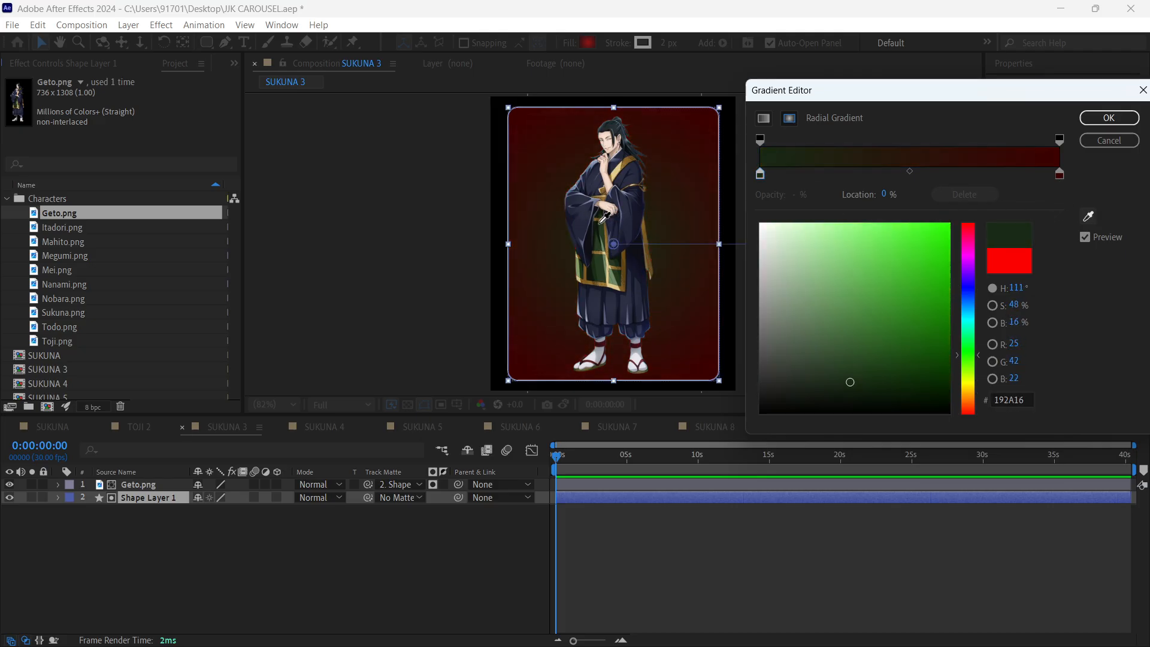
pyautogui.click(606, 261)
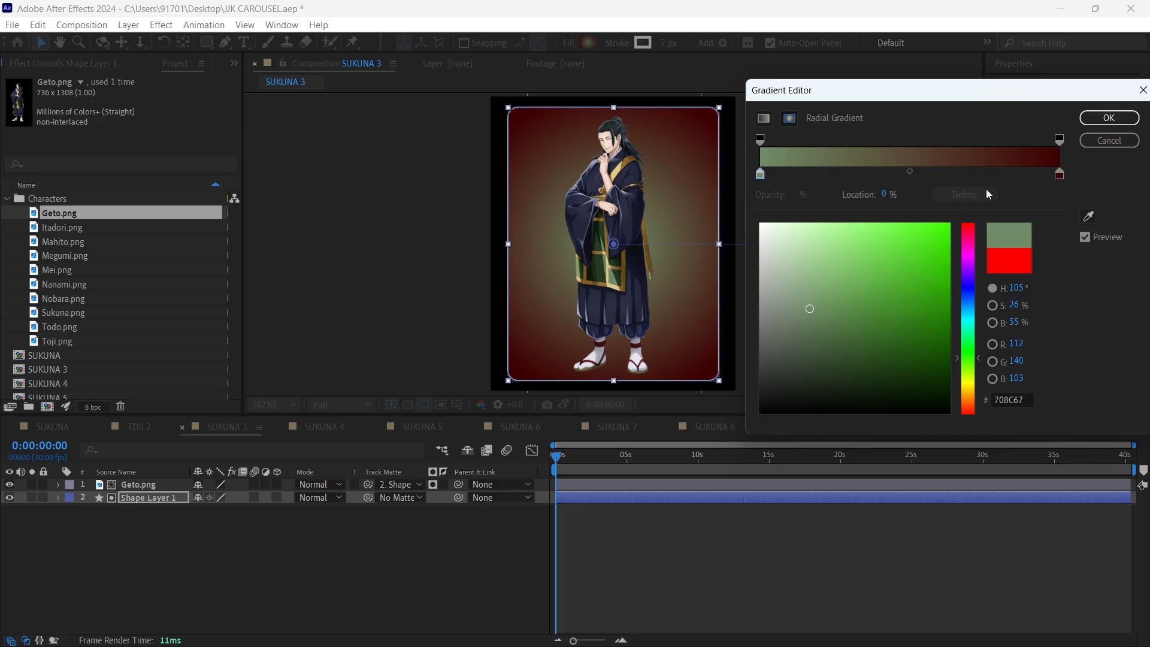
# - Recolour the outer stop of Shape Layer 1's radial gradient with the dark green 1A2F14, starting from a robe sample, and save the project
pyautogui.click(1060, 175)
pyautogui.click(1089, 216)
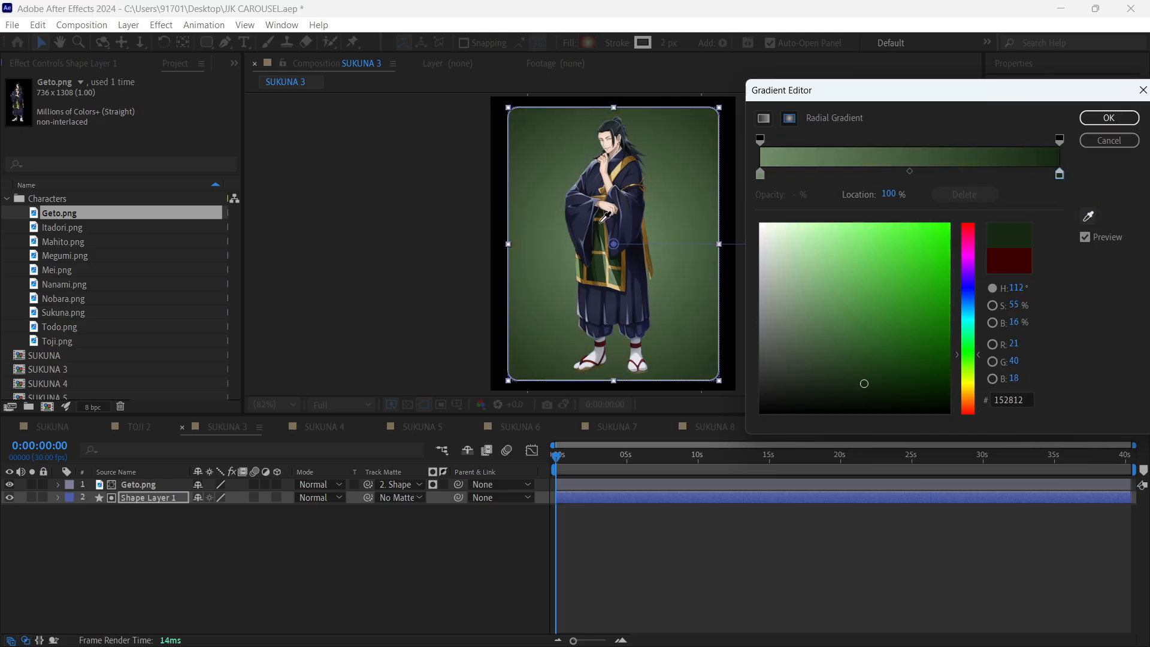
pyautogui.click(604, 228)
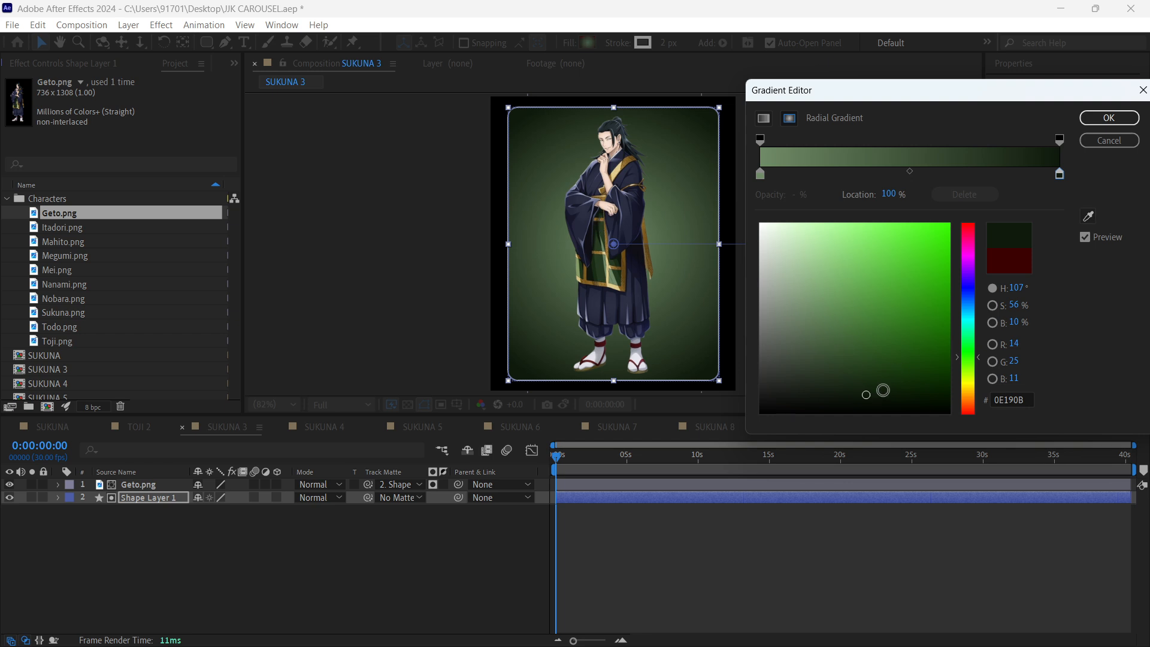
pyautogui.click(866, 386)
pyautogui.click(868, 379)
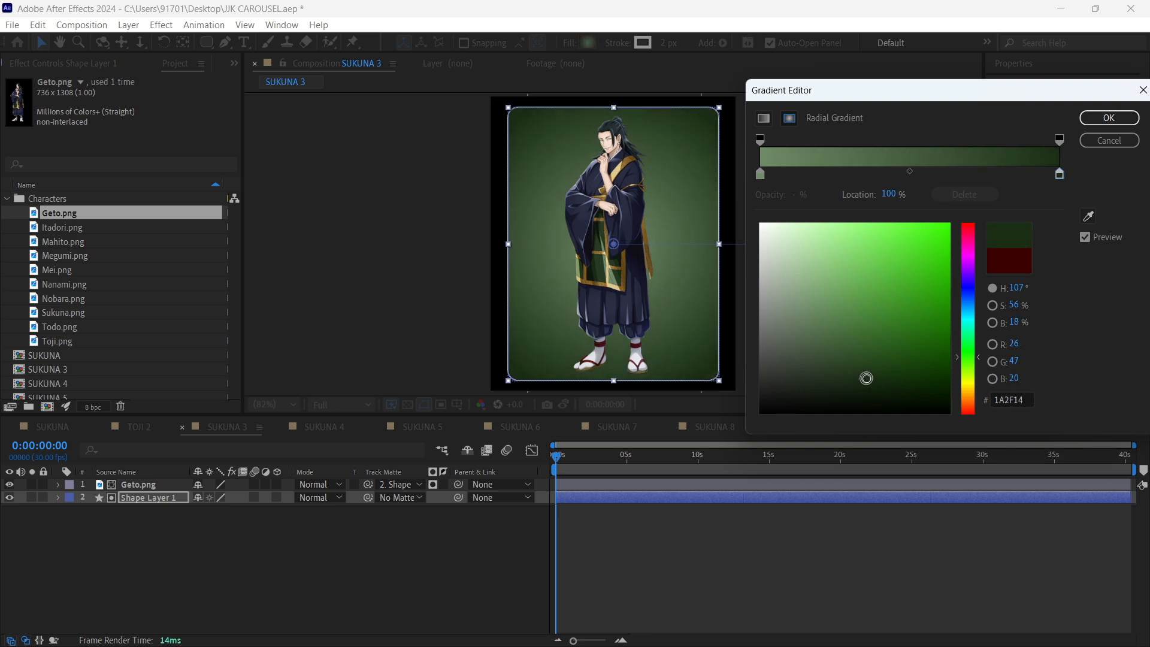
pyautogui.click(1108, 118)
pyautogui.click(789, 537)
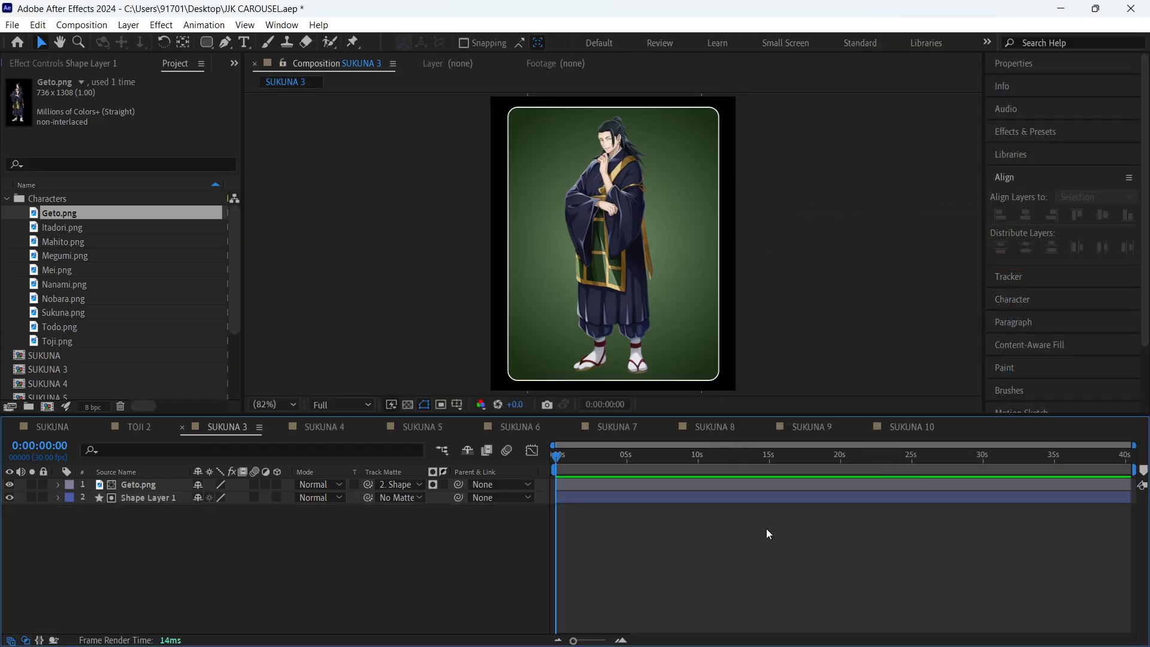
pyautogui.hotkey('ctrl', 's')
# - Rename the SUKUNA 3 composition to GETO 3 in its composition settings
pyautogui.hotkey('ctrl', 'k')
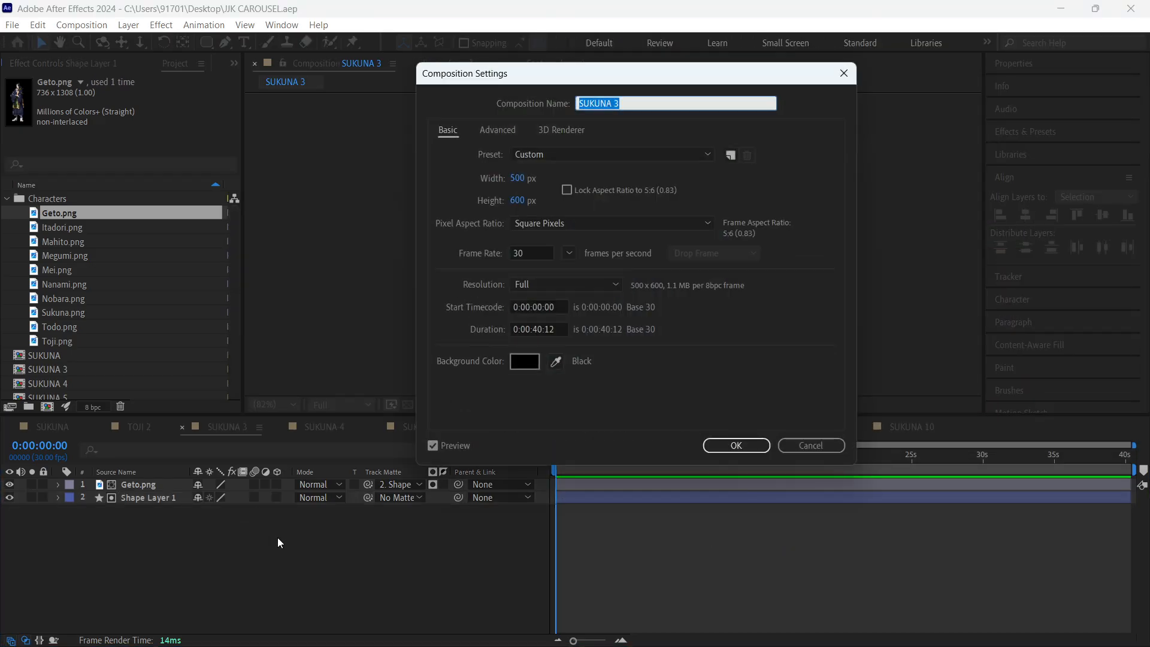
pyautogui.write('GETO 3')
pyautogui.press('Return')
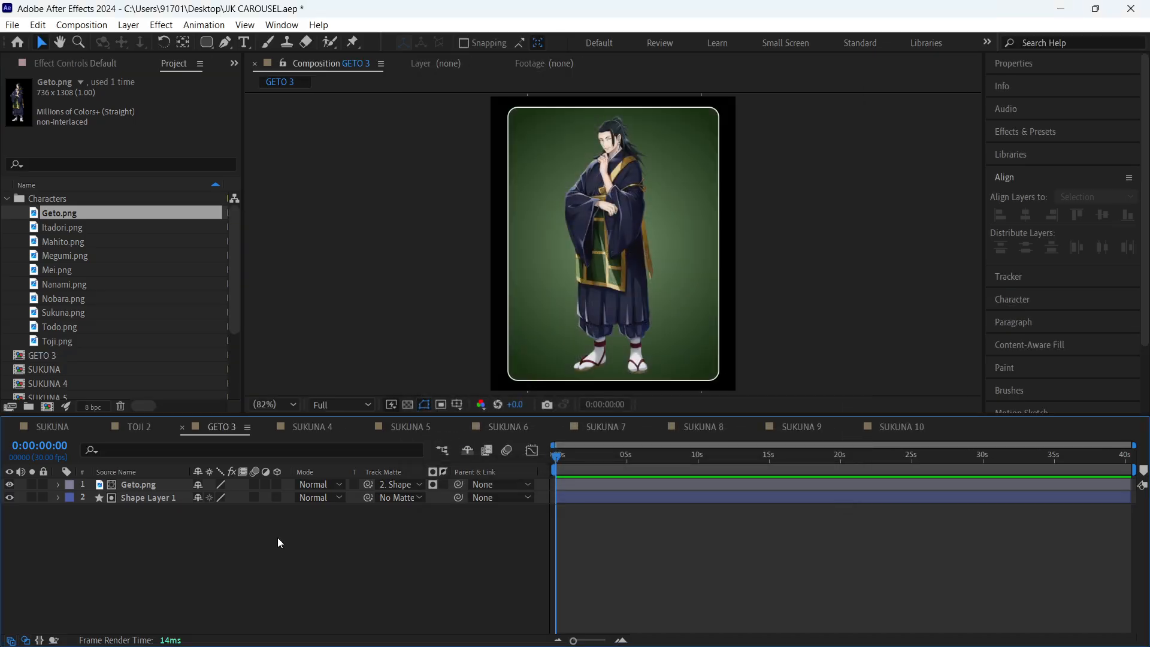
# - In SUKUNA 4, replace the Sukuna.png layer source with Itadori.png from the Characters folder
pyautogui.click(305, 428)
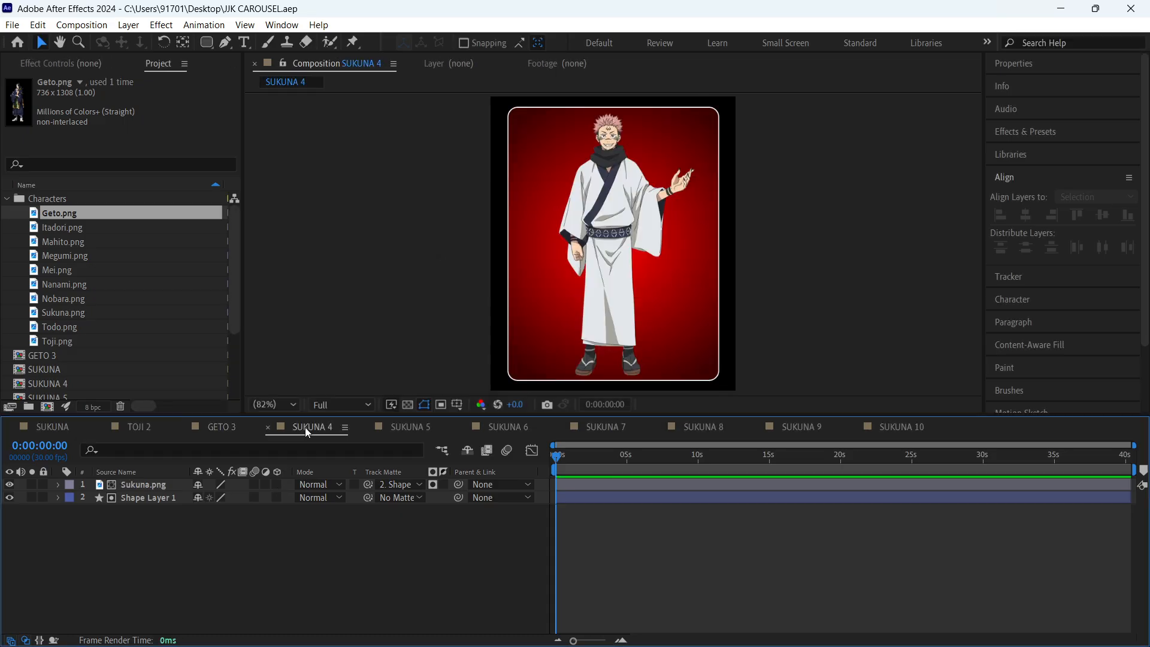
pyautogui.click(75, 229)
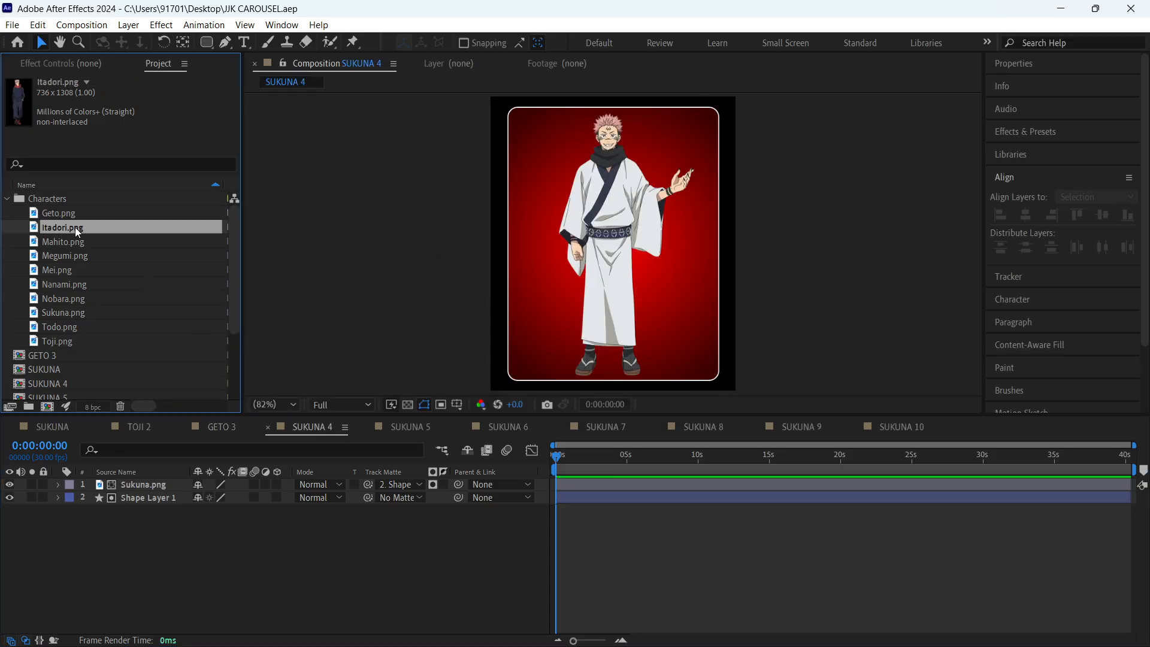
pyautogui.click(136, 484)
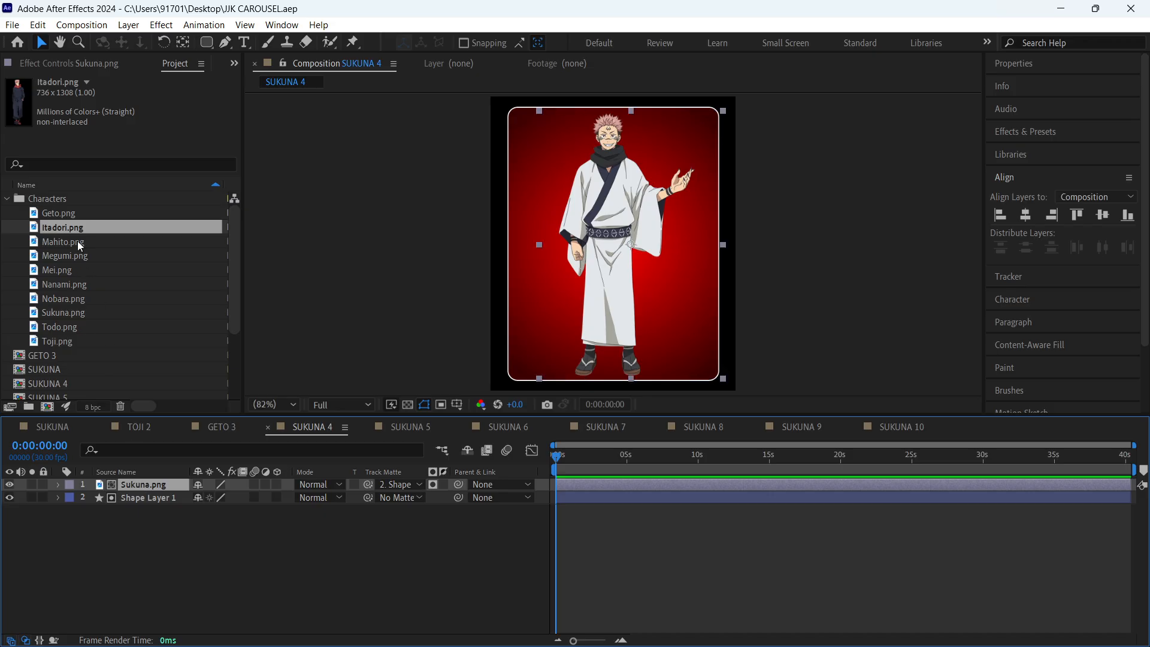
pyautogui.moveTo(70, 227); pyautogui.dragTo(160, 484)
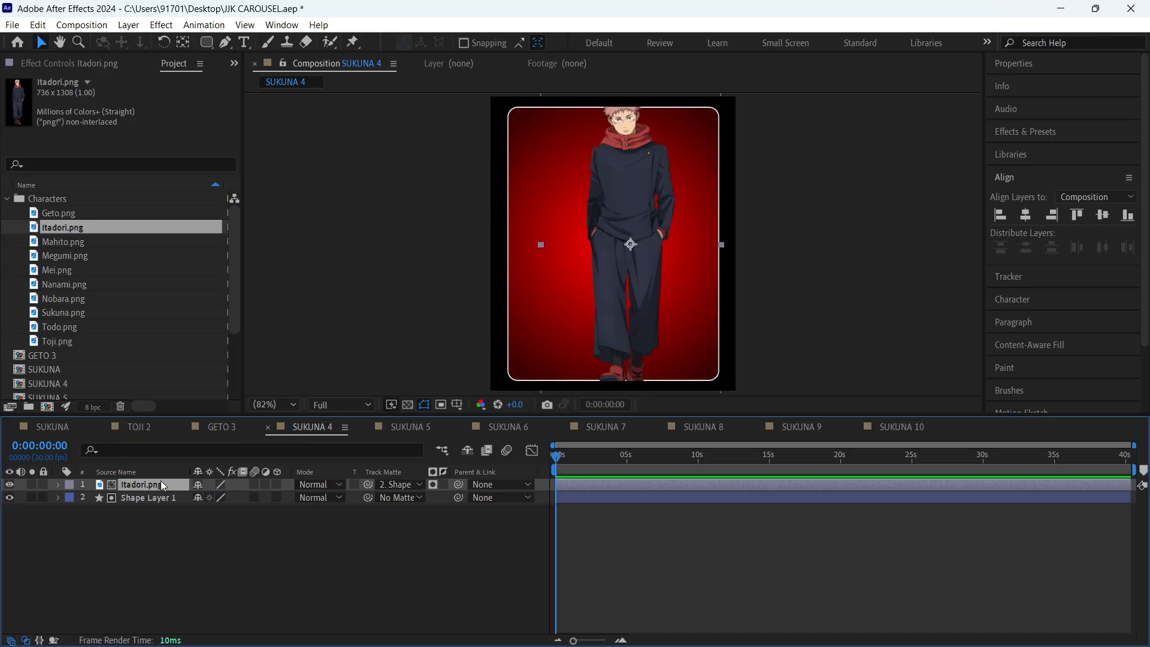
pyautogui.click(251, 563)
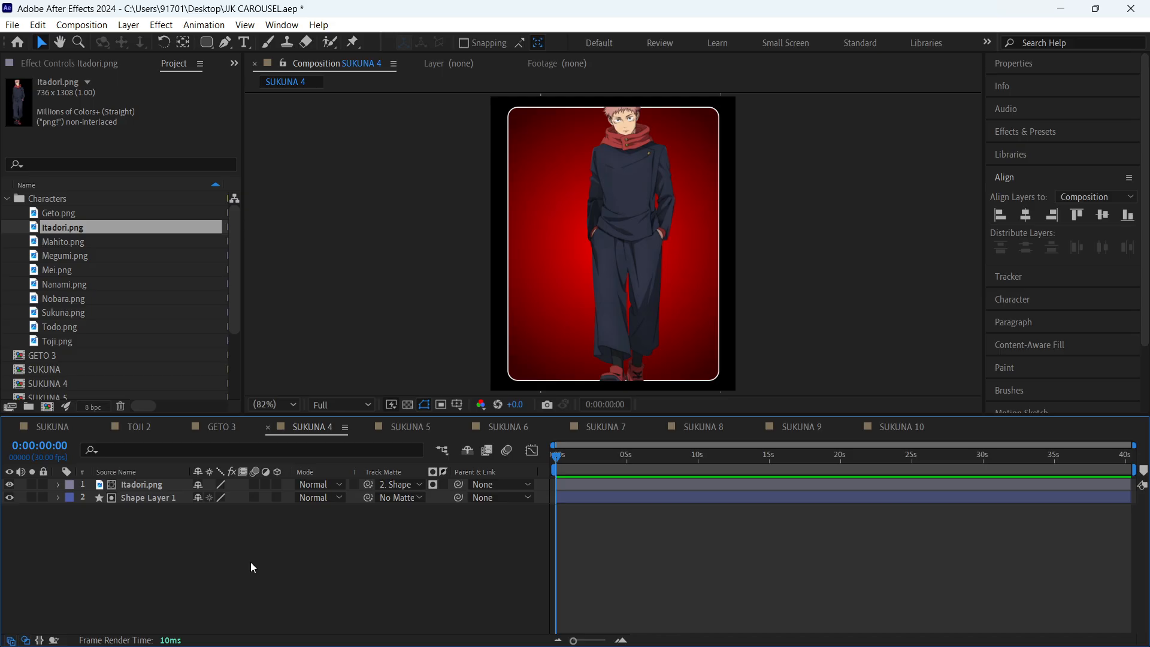
pyautogui.moveTo(251, 563); pyautogui.dragTo(352, 543)
pyautogui.hotkey('ctrl', 'k')
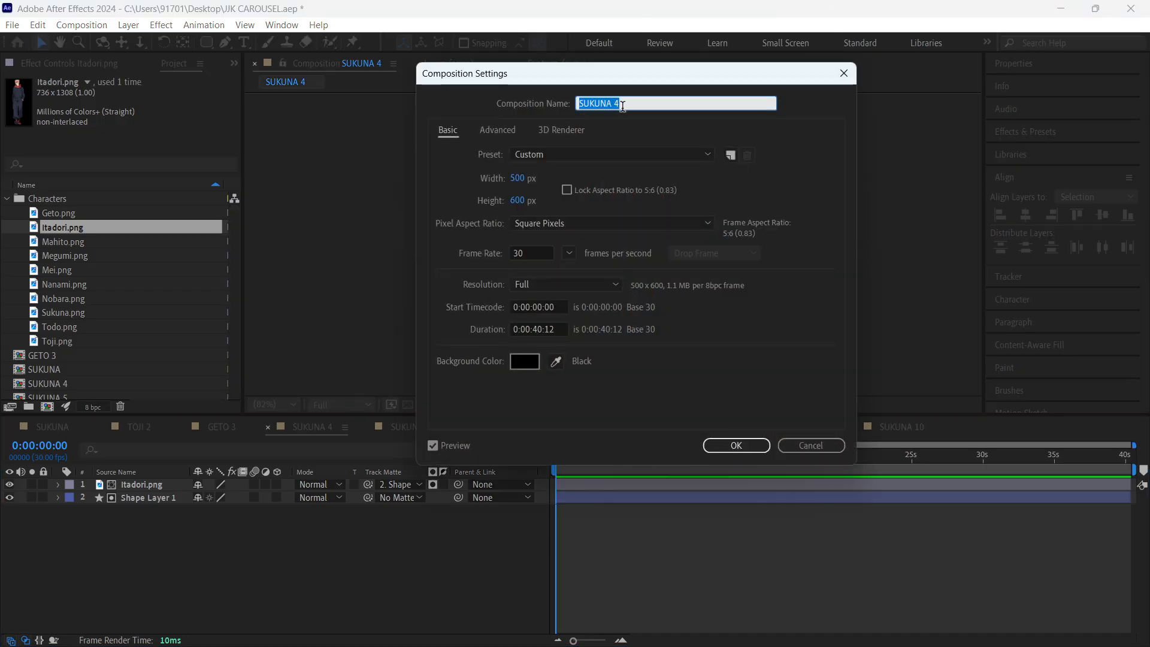
pyautogui.press('Return')
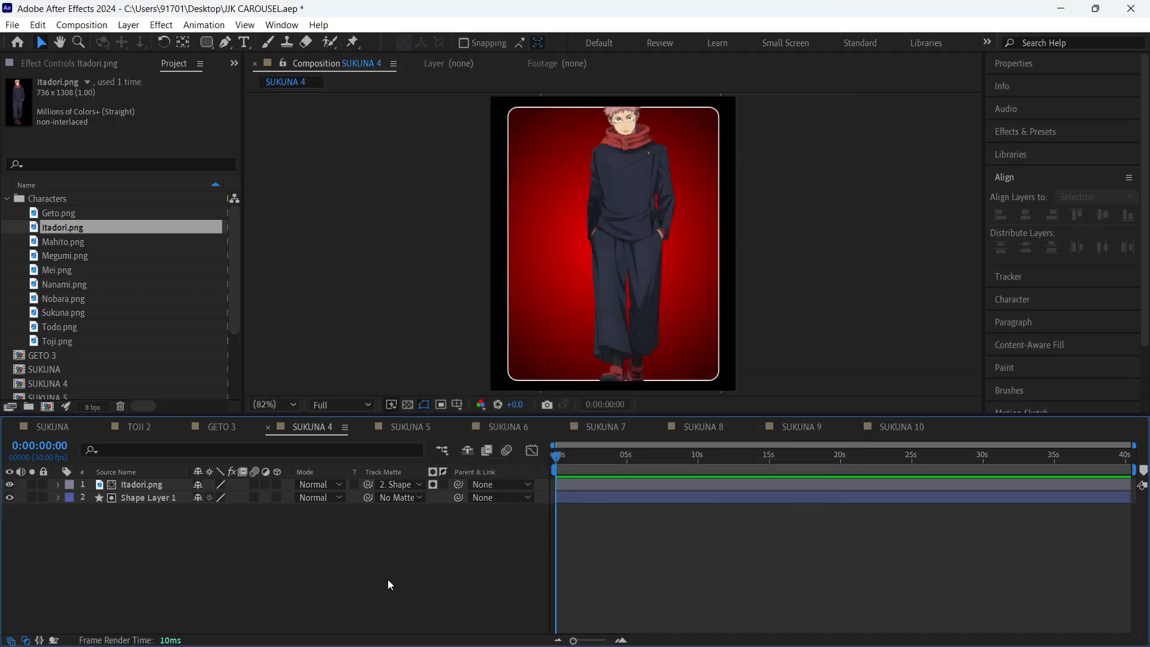
# - Scale the Itadori.png character down, centre it inside the rounded rectangle, and compare its framing with the original SUKUNA card
pyautogui.click(174, 481)
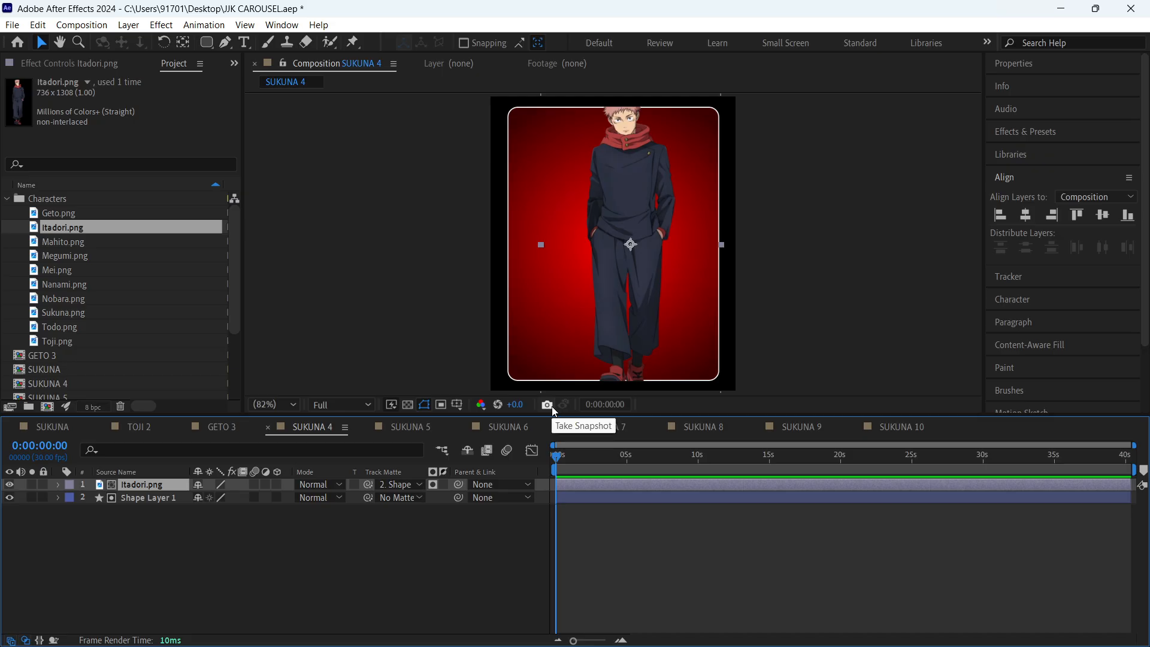
pyautogui.moveTo(722, 245); pyautogui.dragTo(634, 241)
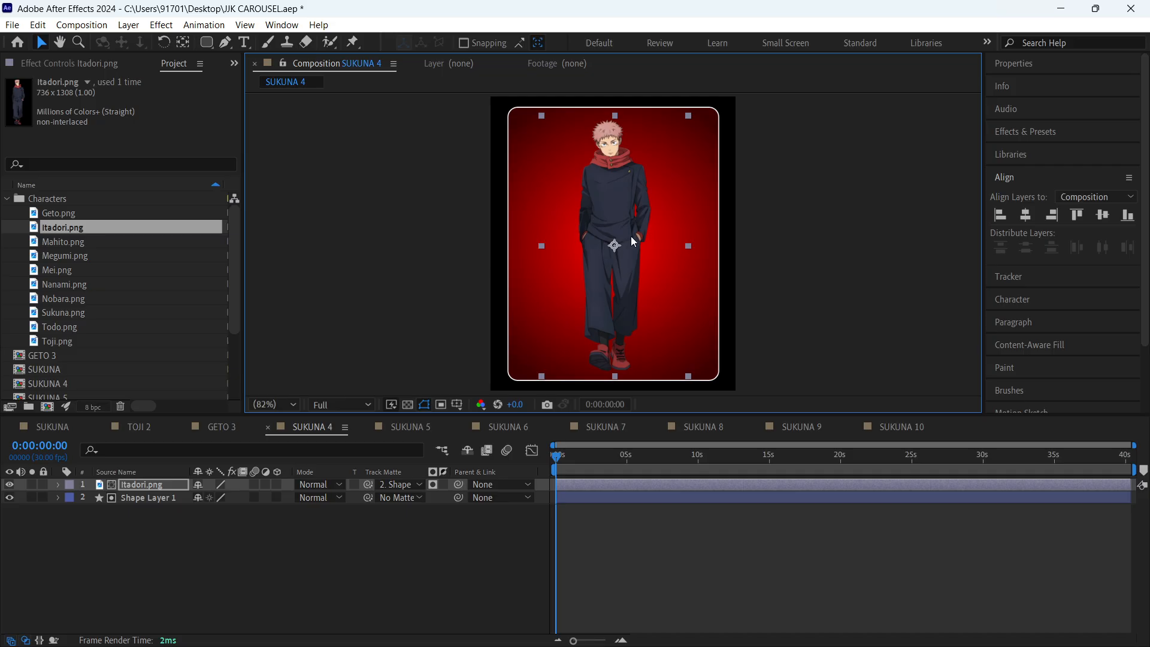
pyautogui.click(662, 586)
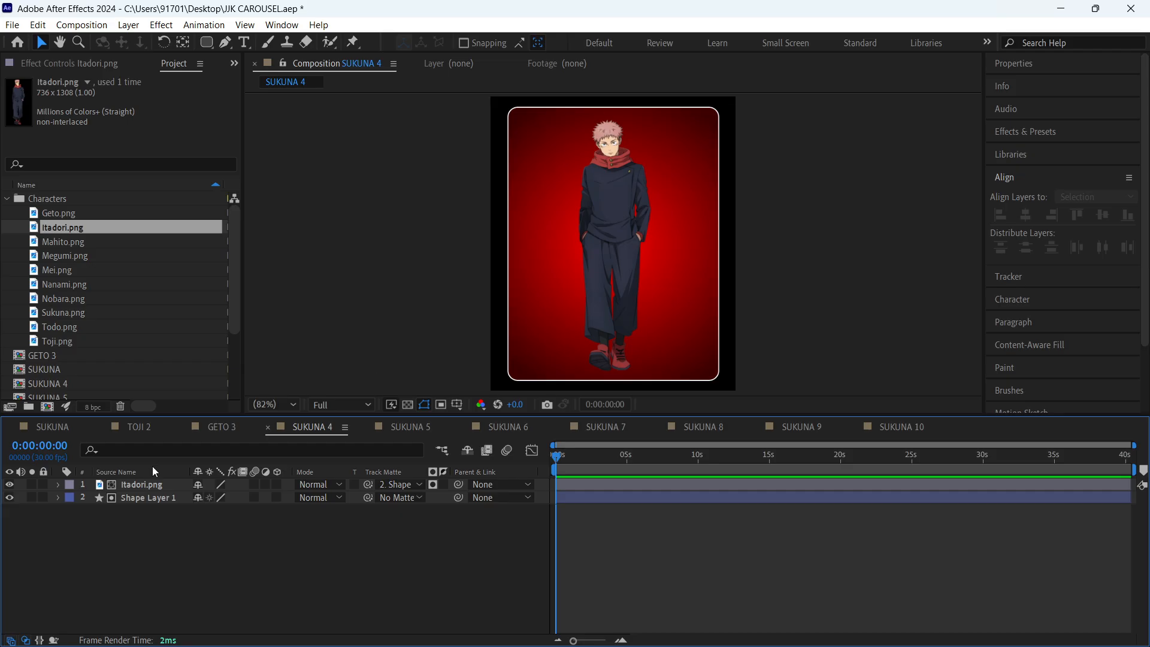
pyautogui.click(65, 427)
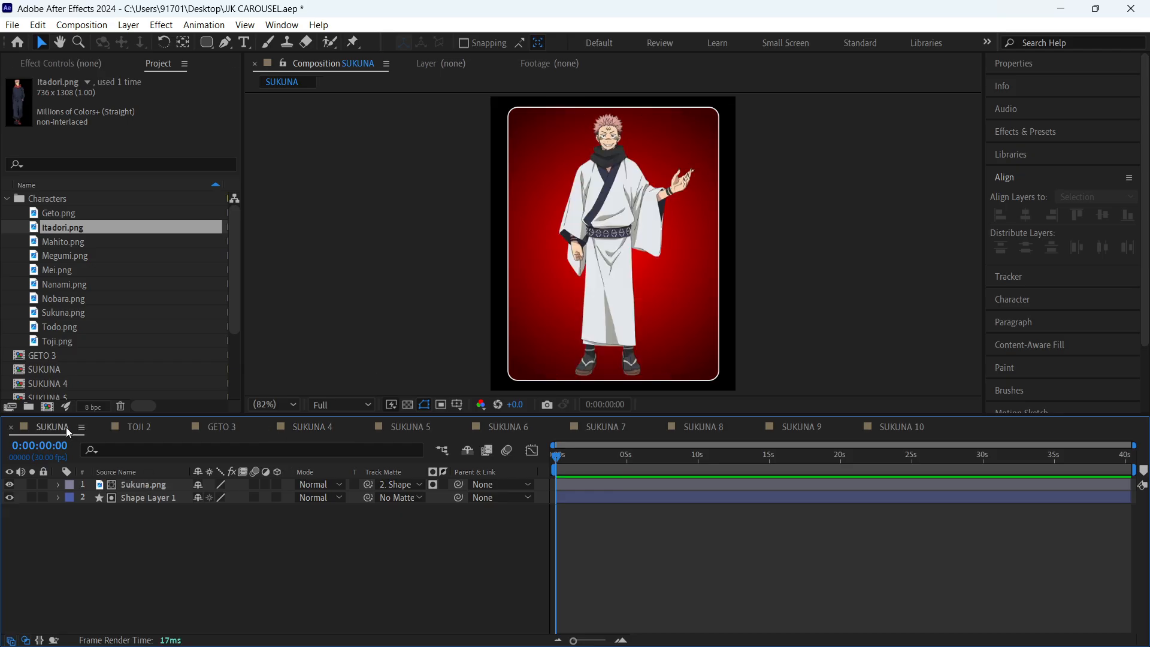
pyautogui.click(329, 430)
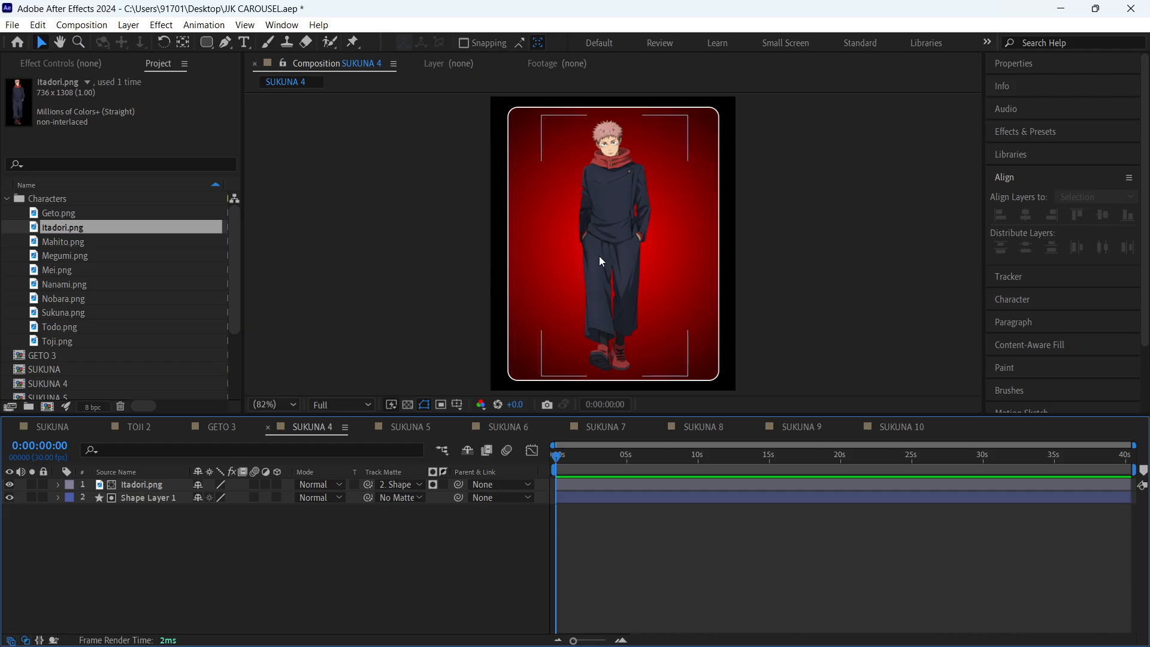
# - Rename the SUKUNA 4 composition to ITADORI in its composition settings
pyautogui.hotkey('ctrl', 'k')
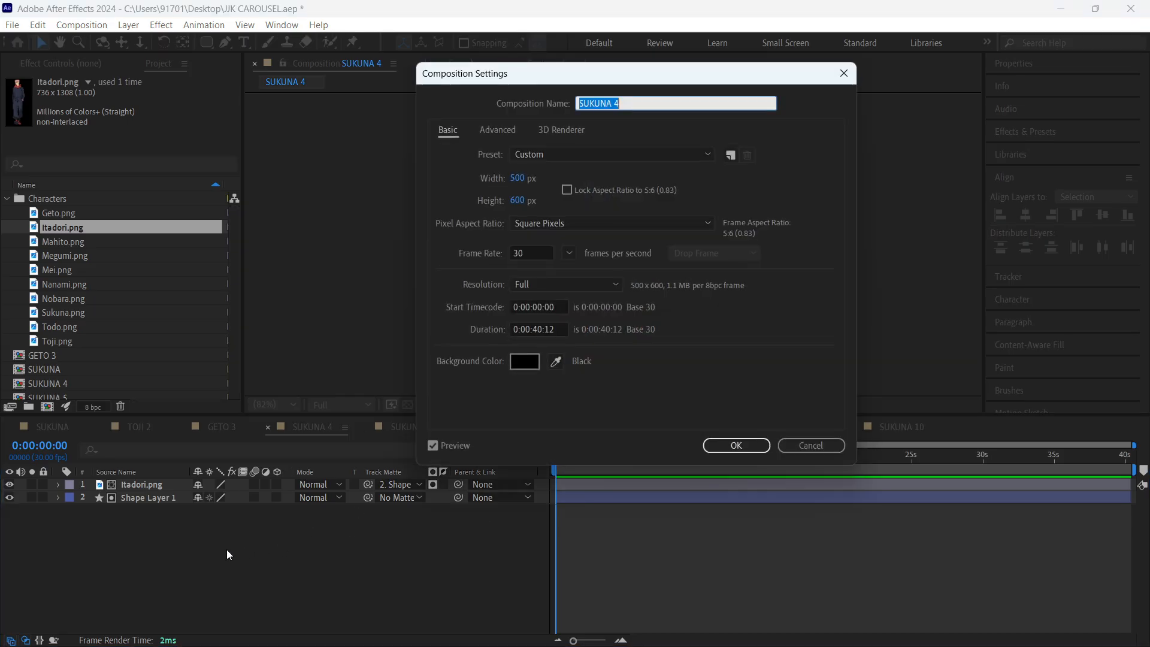
# - Complete the composition's name as ITADORI 4 and apply the composition settings
pyautogui.write('ITADORI')
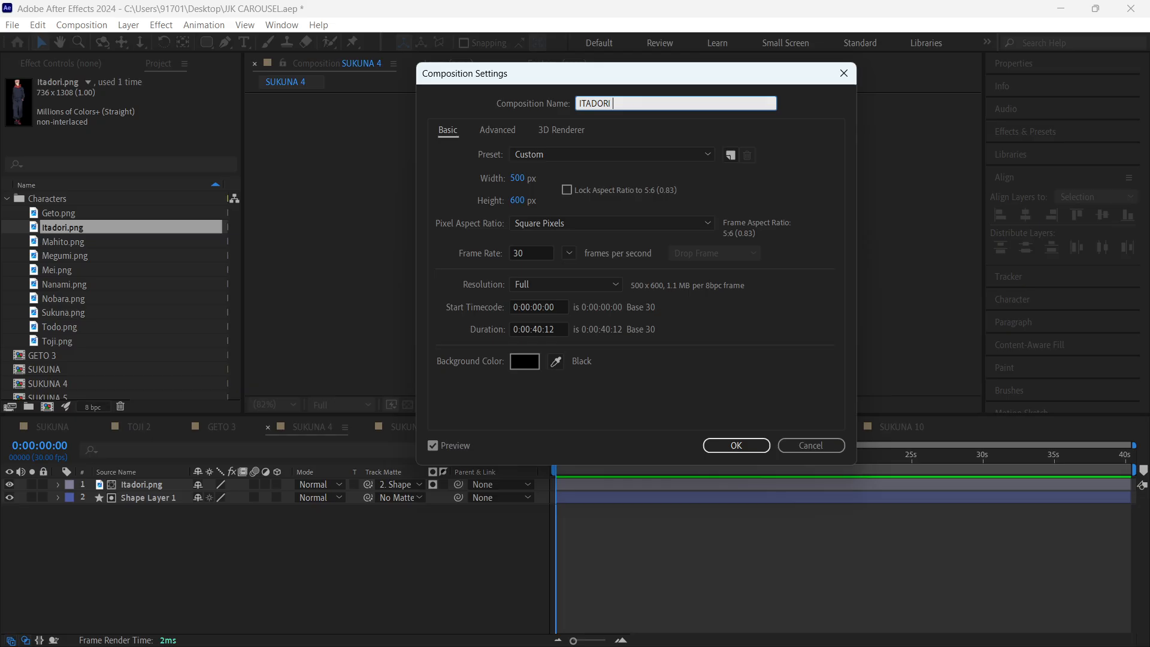
# - Rename the SUKUNA 4 composition to ITADORI in its composition settings
# - Complete the composition's name as ITADORI 4 and apply the composition settings
pyautogui.write(' 4')
pyautogui.press('Return')
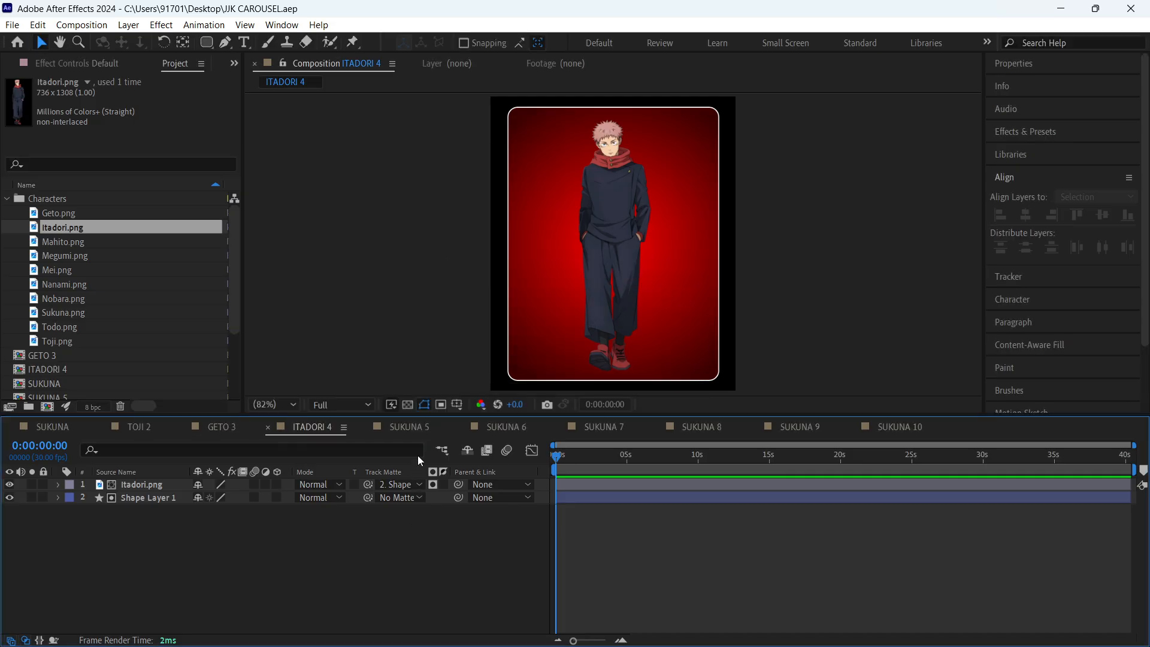
# - In SUKUNA 5, replace the Sukuna.png layer source with Mahito.png from the Characters folder
pyautogui.click(418, 428)
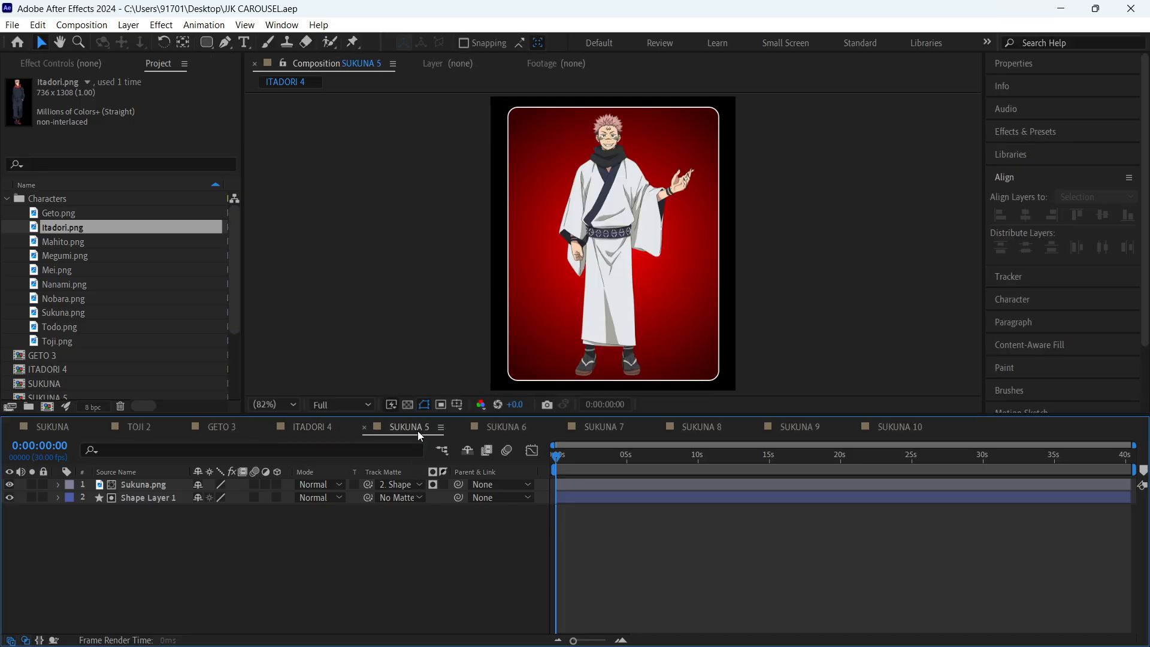
pyautogui.click(106, 241)
pyautogui.click(140, 483)
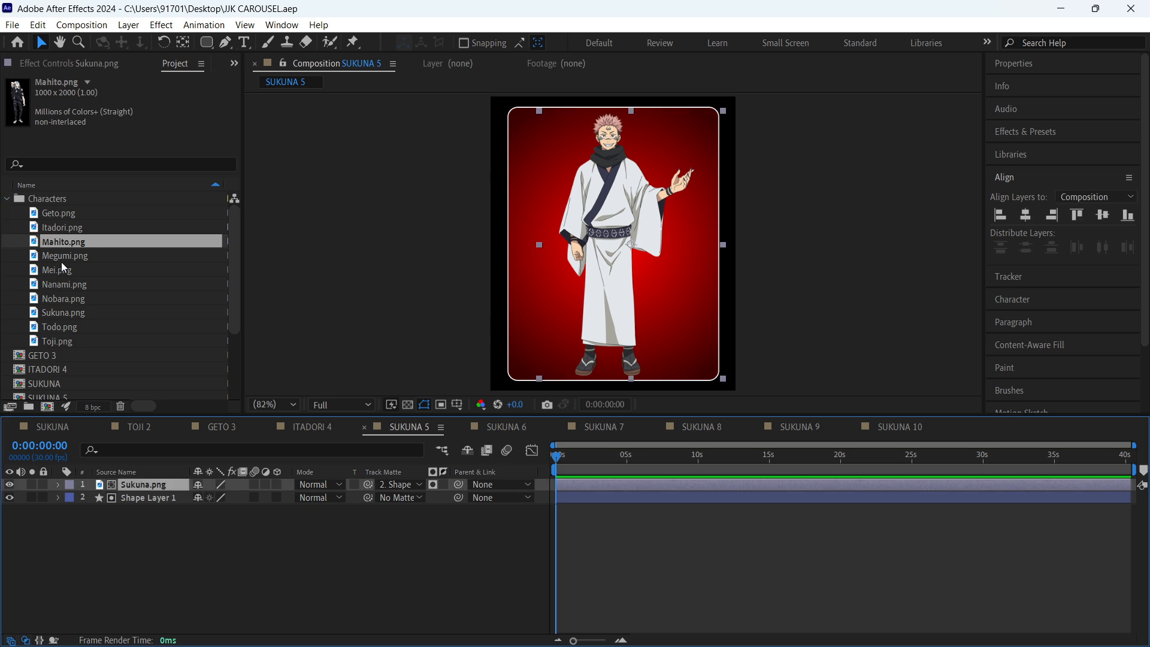
pyautogui.moveTo(63, 243); pyautogui.dragTo(146, 487)
pyautogui.click(210, 563)
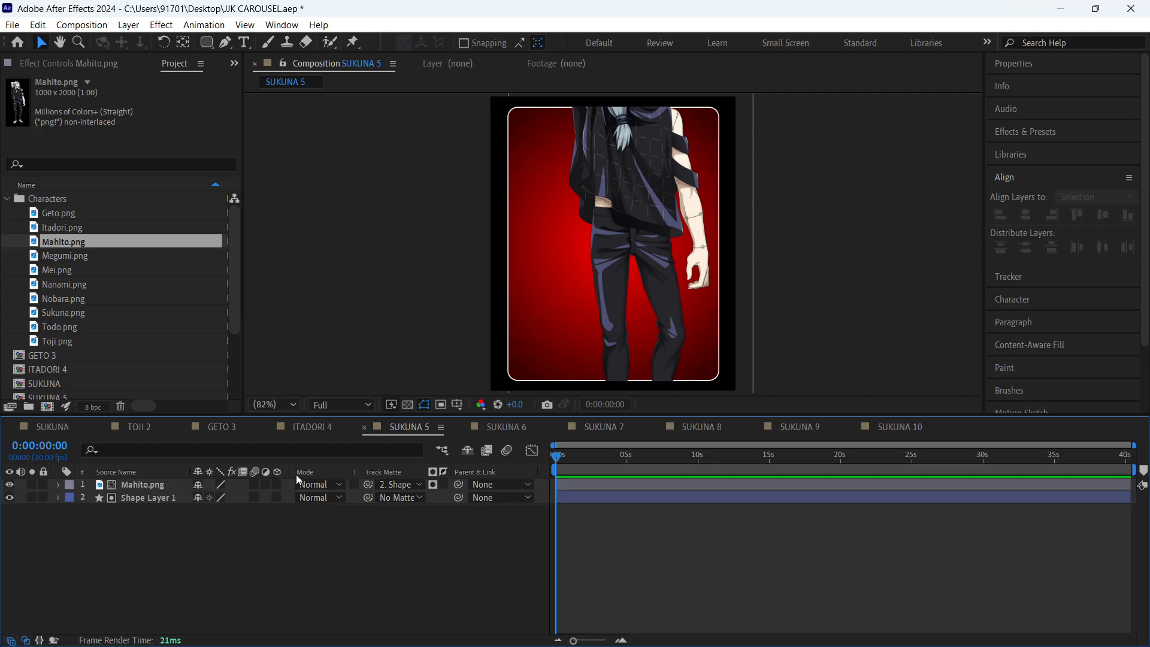
# - Scale the Mahito.png character down to fit the rounded rectangle and shift it sideways to centre it
pyautogui.click(654, 222)
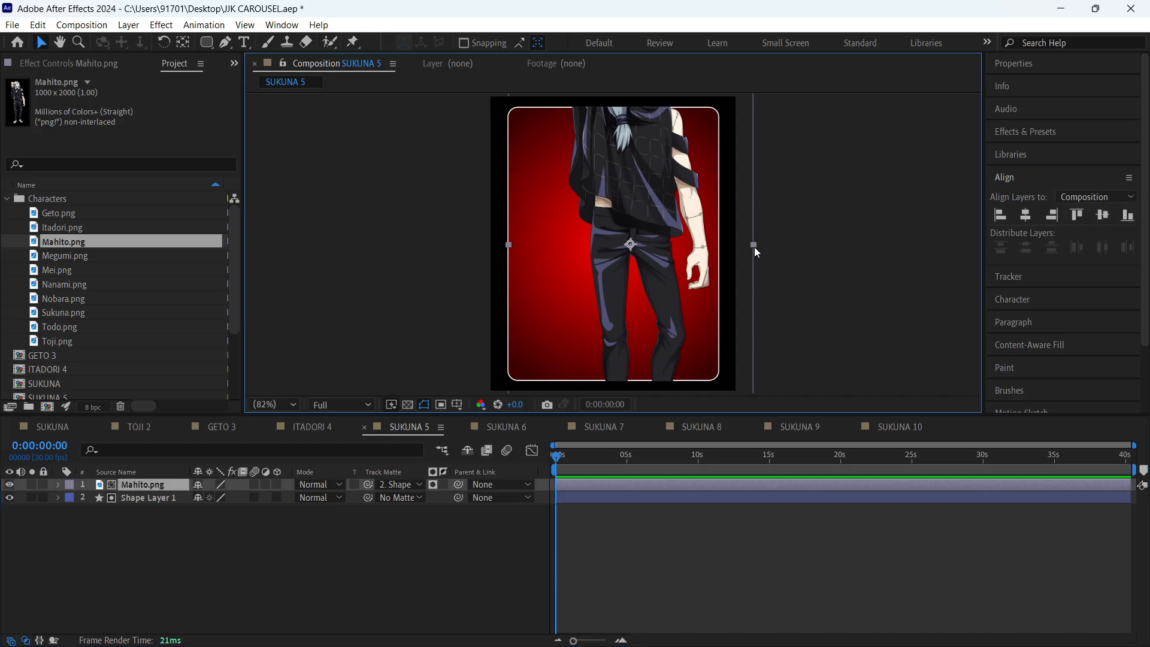
pyautogui.moveTo(754, 245); pyautogui.dragTo(706, 244)
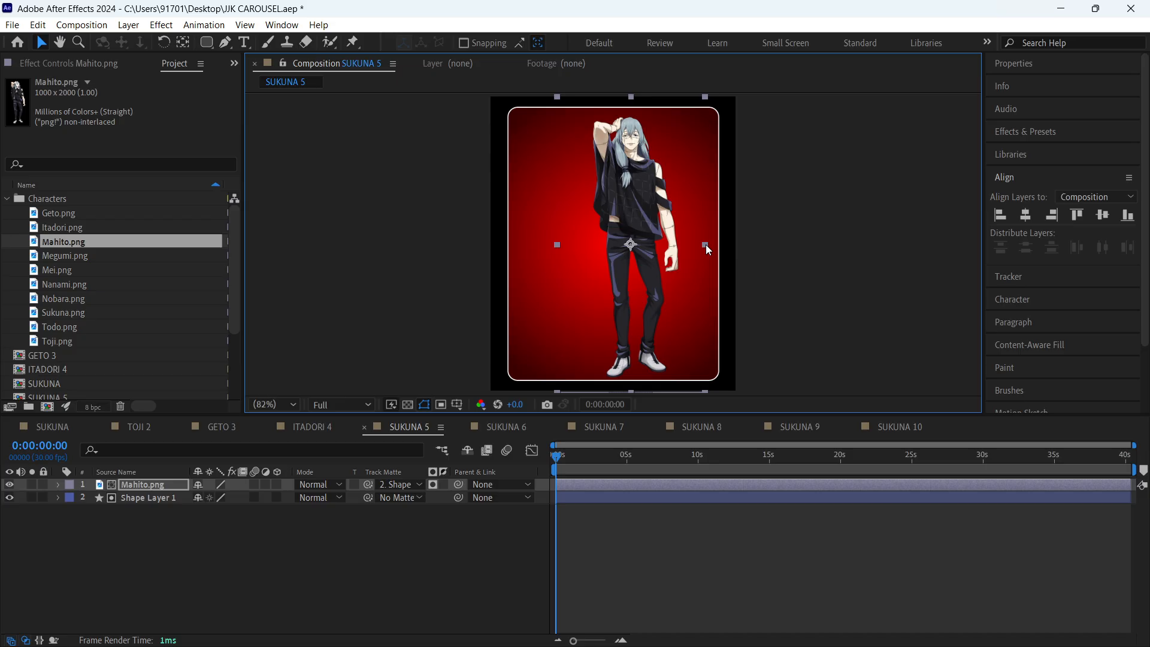
pyautogui.moveTo(638, 221); pyautogui.dragTo(620, 221)
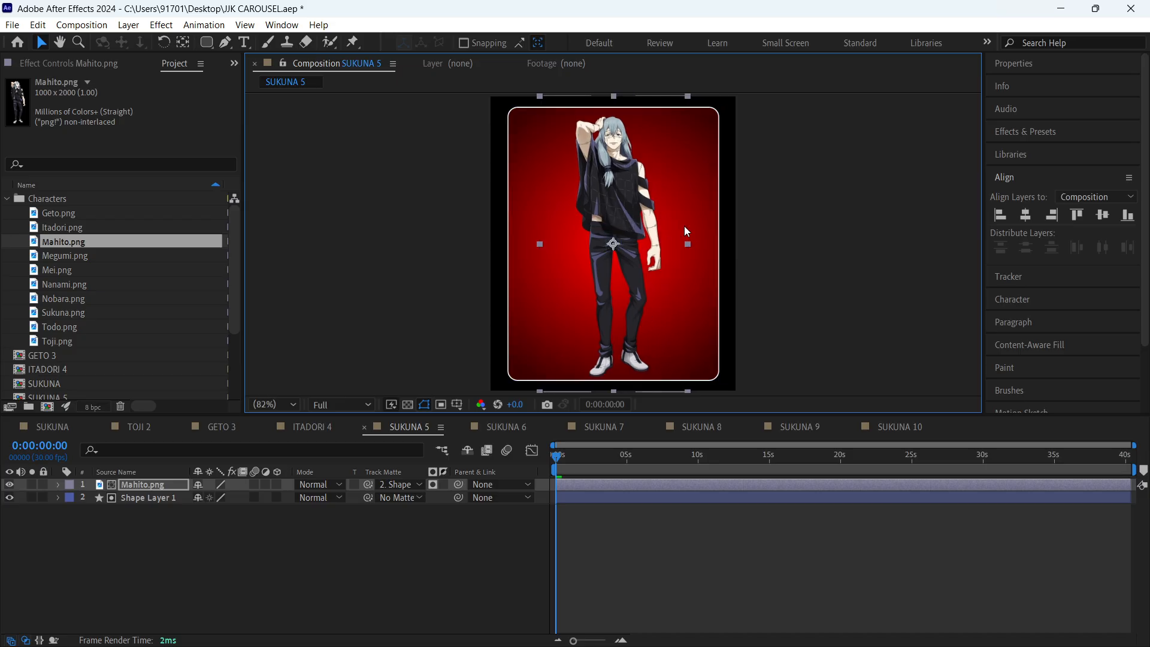
pyautogui.click(278, 560)
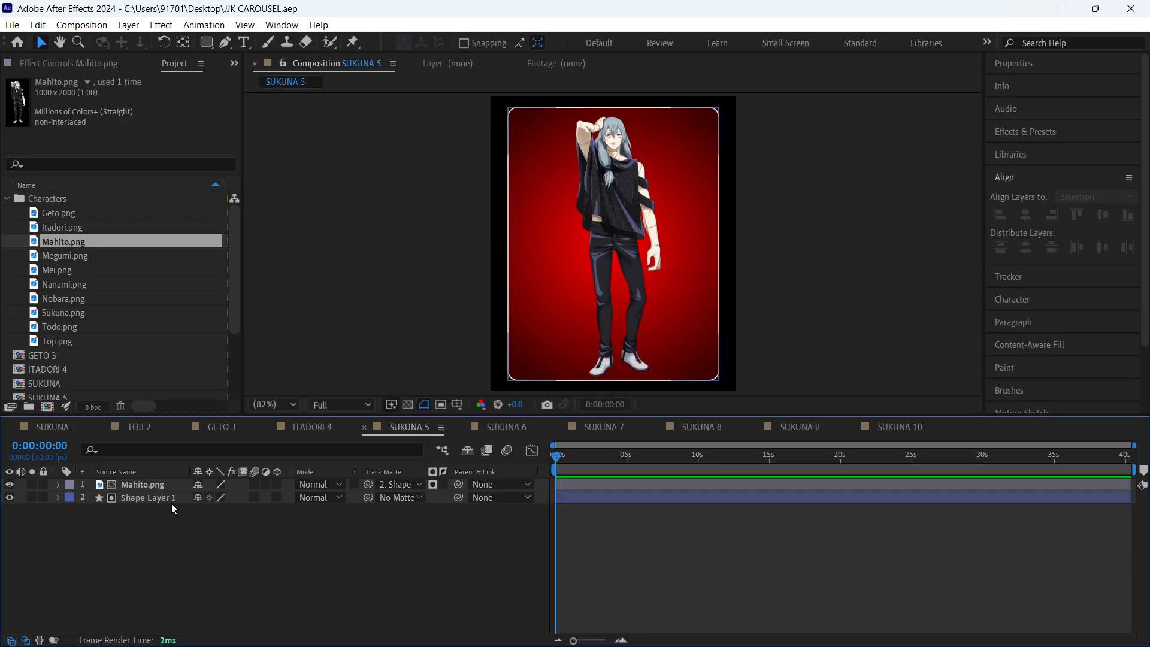
# - Rename the SUKUNA 5 composition to MAHITO 5 in its composition settings and save the project
pyautogui.hotkey('ctrl', 'k')
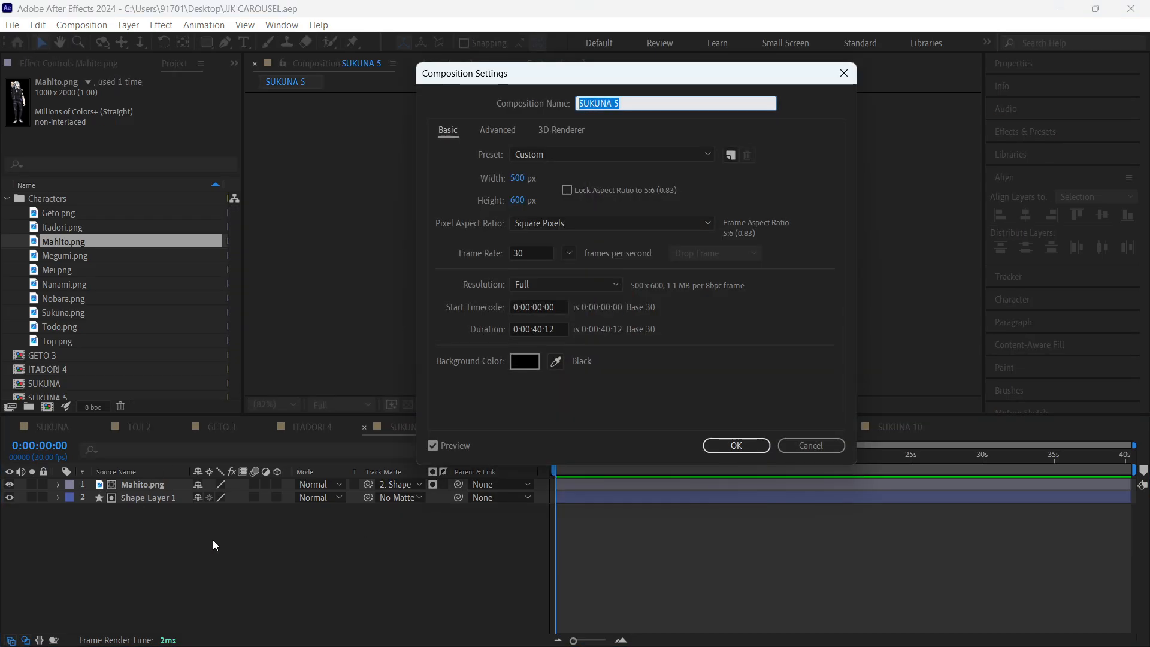
pyautogui.write('MAHITO')
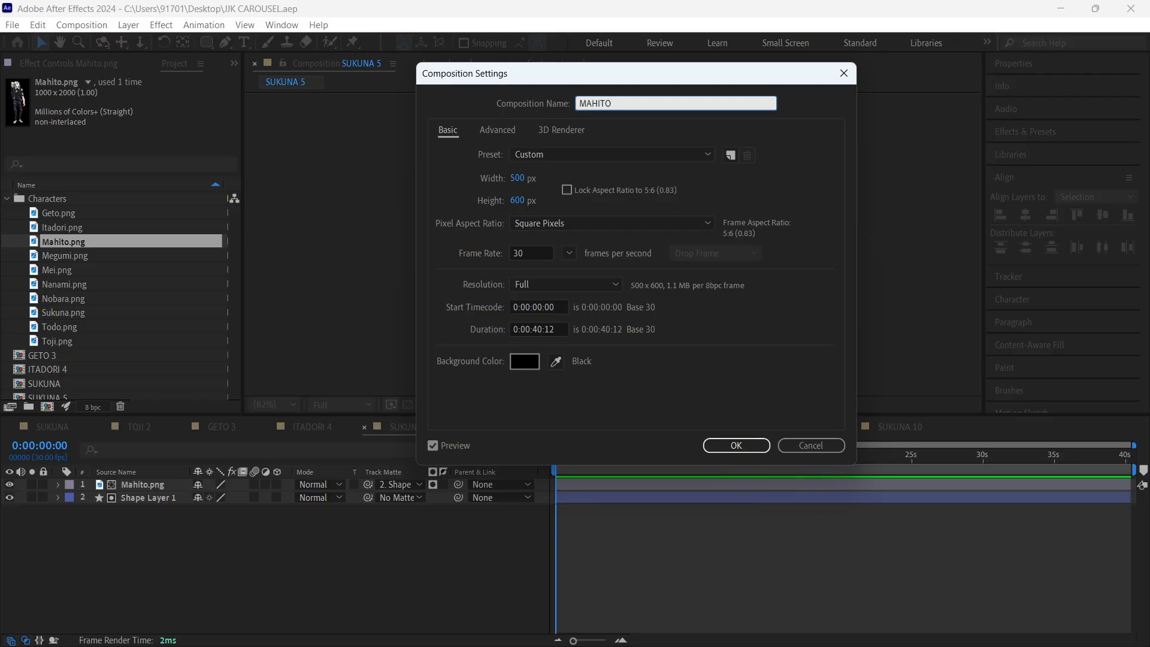
pyautogui.write(' 5')
pyautogui.press('Return')
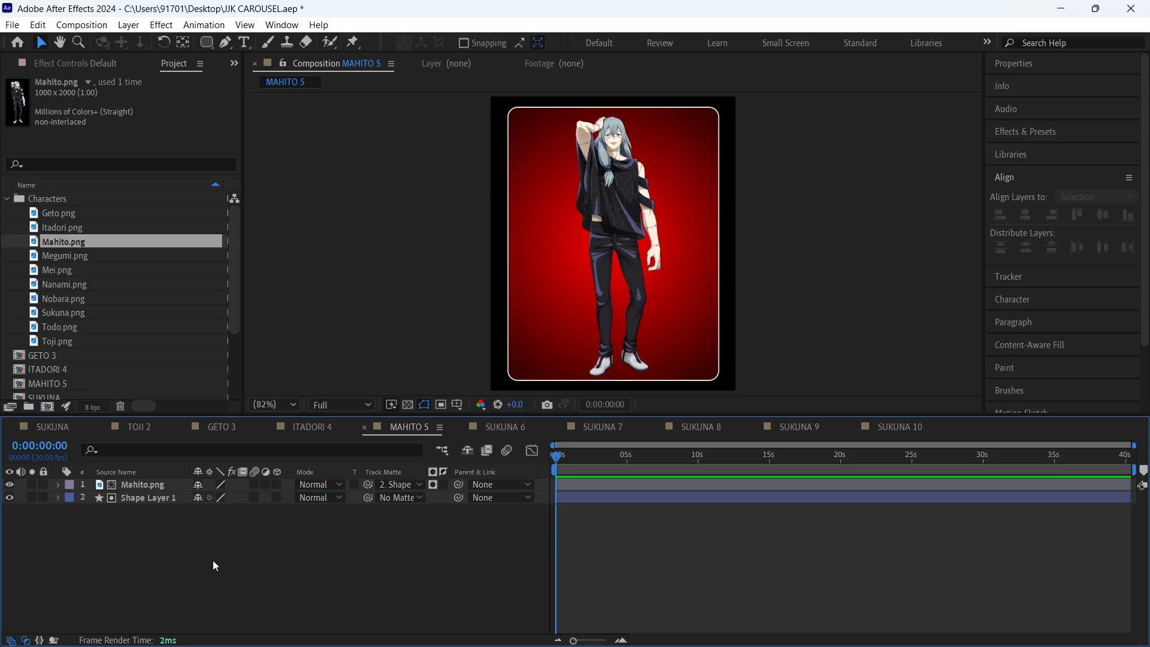
pyautogui.hotkey('ctrl', 's')
# - In MAHITO 5, set the inner colour of Shape Layer 1's radial gradient to blue-grey ACBFC6 sampled from Mahito's hair
pyautogui.click(147, 431)
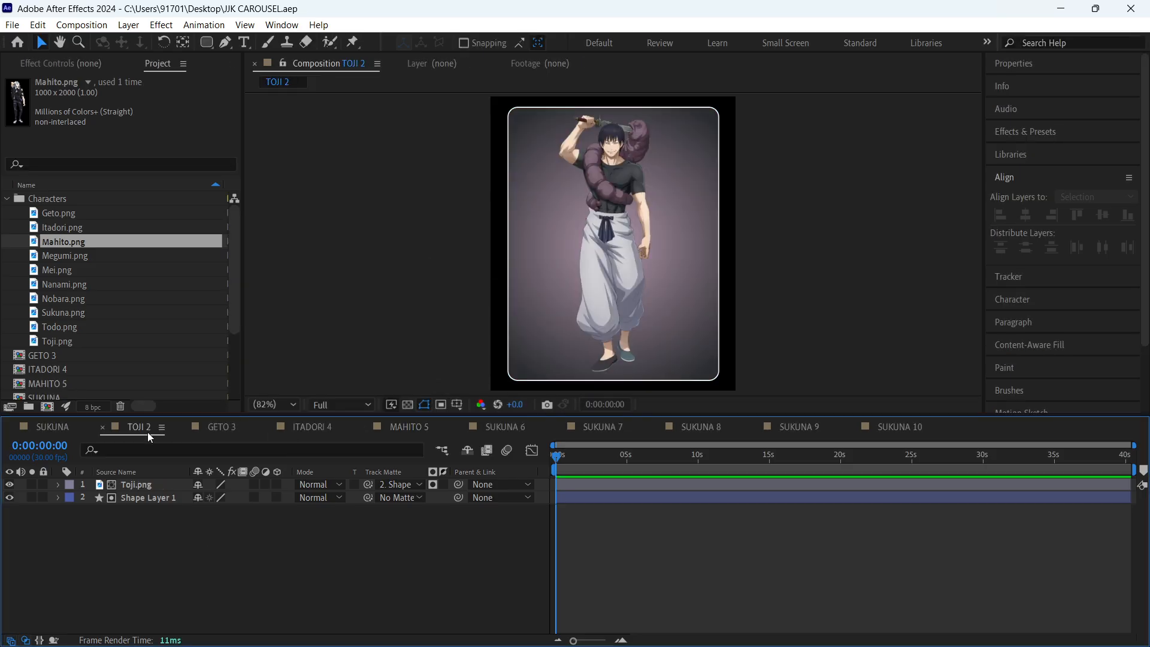
pyautogui.click(399, 425)
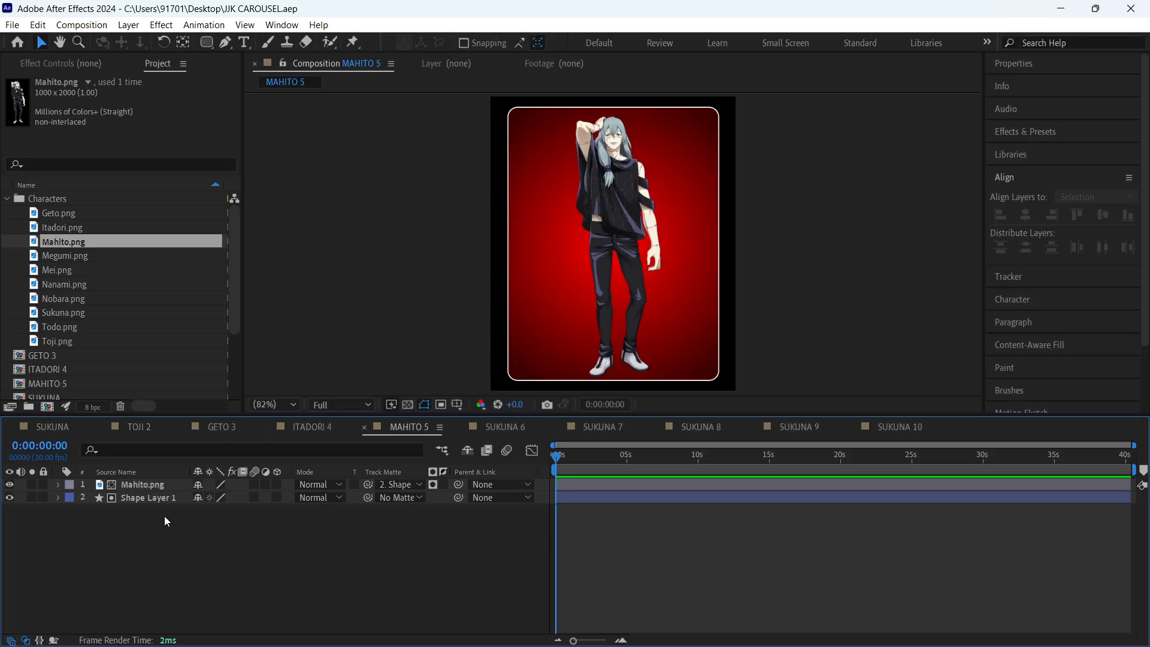
pyautogui.click(150, 498)
pyautogui.click(588, 43)
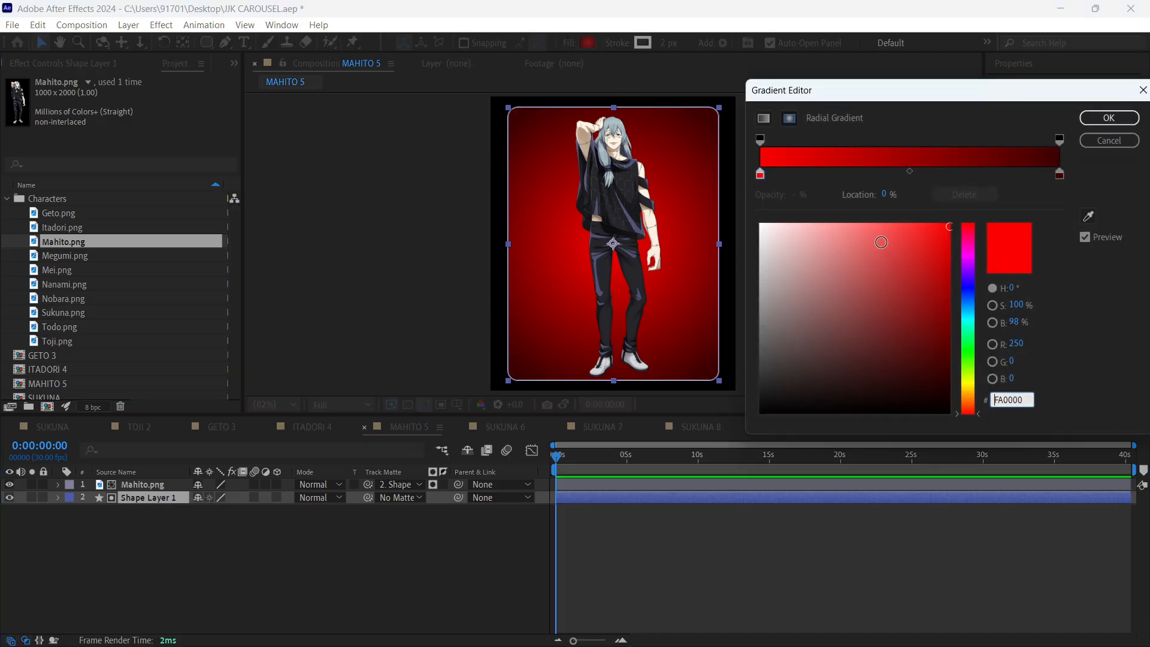
pyautogui.click(761, 175)
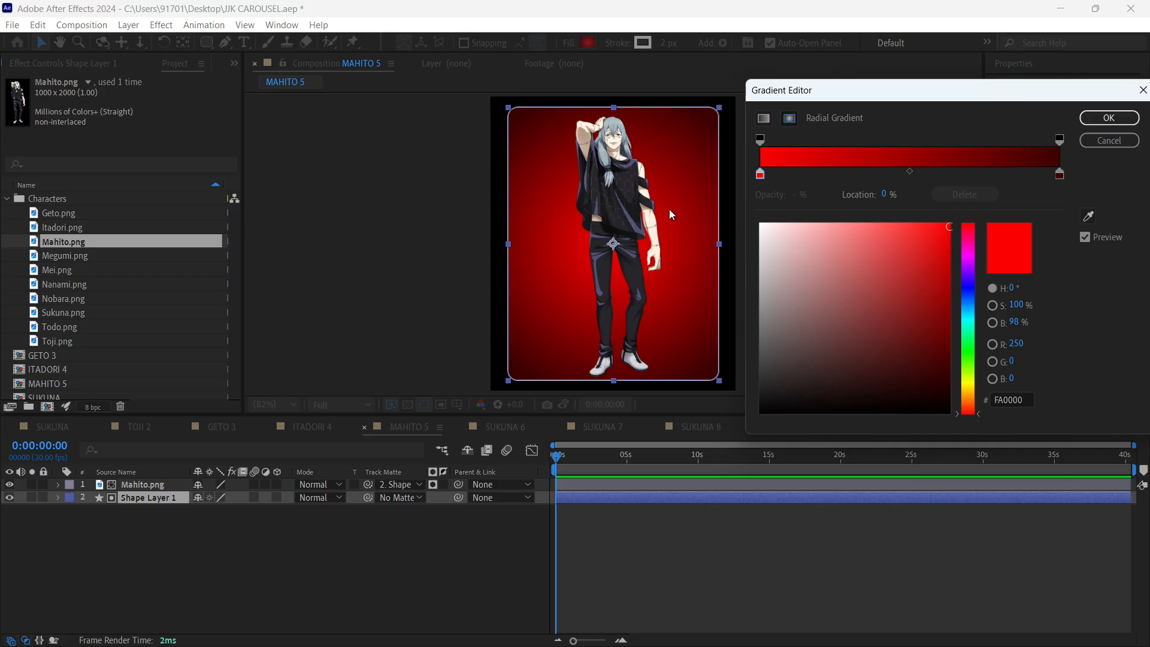
pyautogui.click(1088, 216)
pyautogui.click(618, 124)
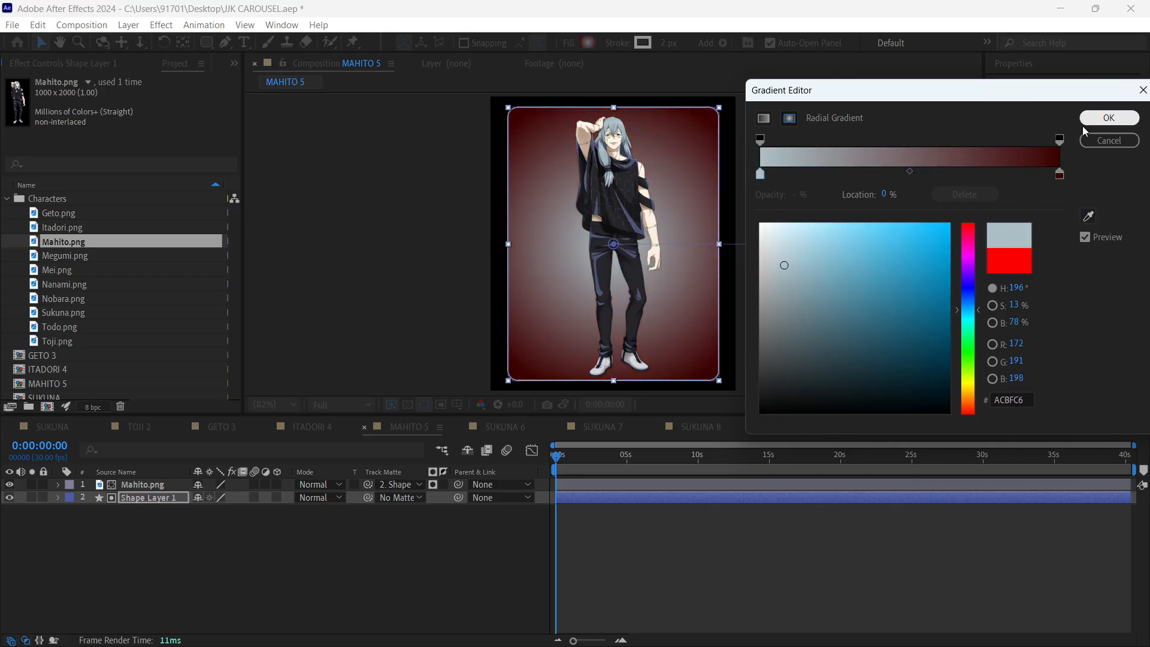
# - Set the gradient's outer colour to a dark blue sampled from the Mahito image, darken it slightly, and apply the gradient
pyautogui.click(1060, 174)
pyautogui.click(1088, 216)
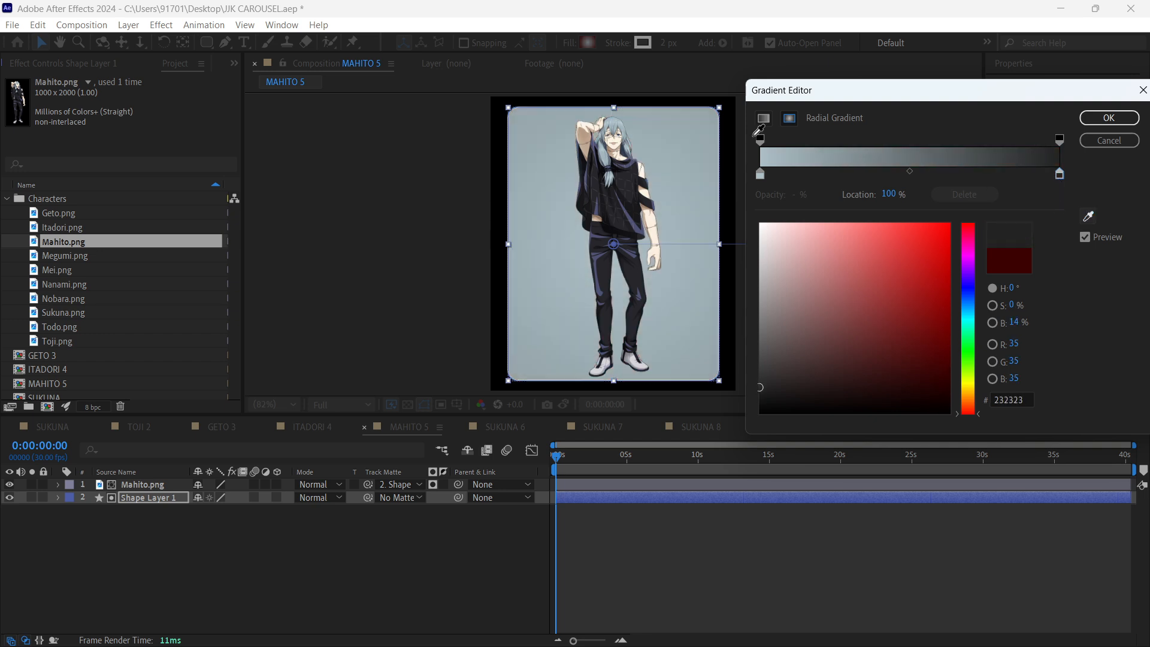
pyautogui.click(627, 144)
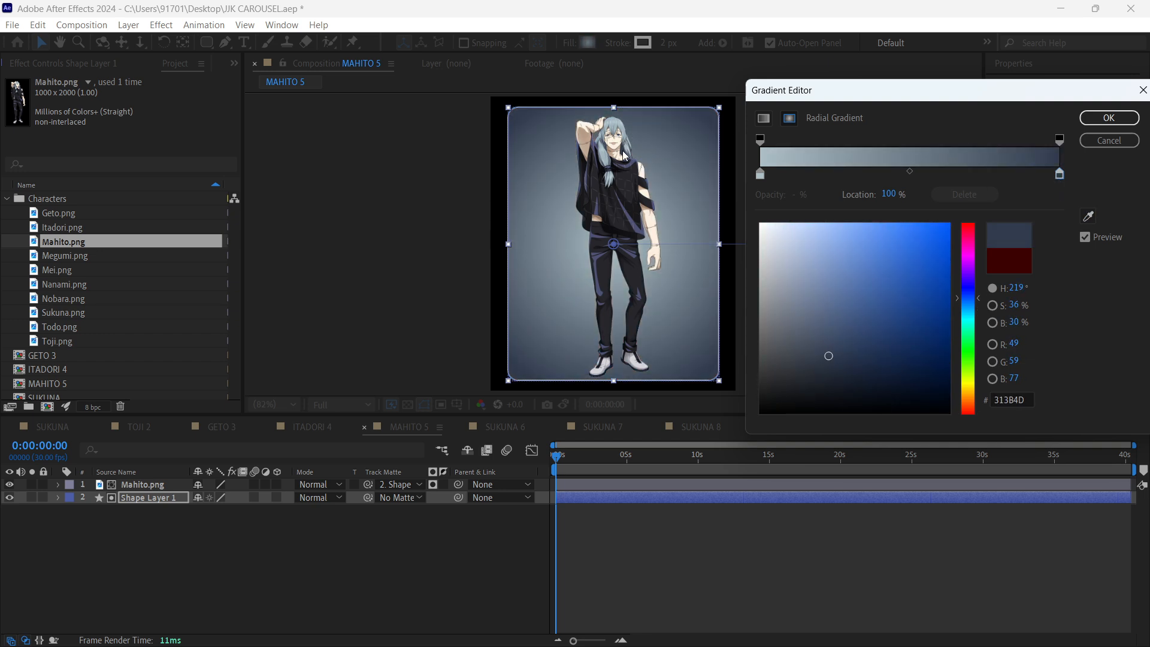
pyautogui.moveTo(829, 356); pyautogui.dragTo(827, 372)
pyautogui.click(1109, 118)
pyautogui.click(734, 537)
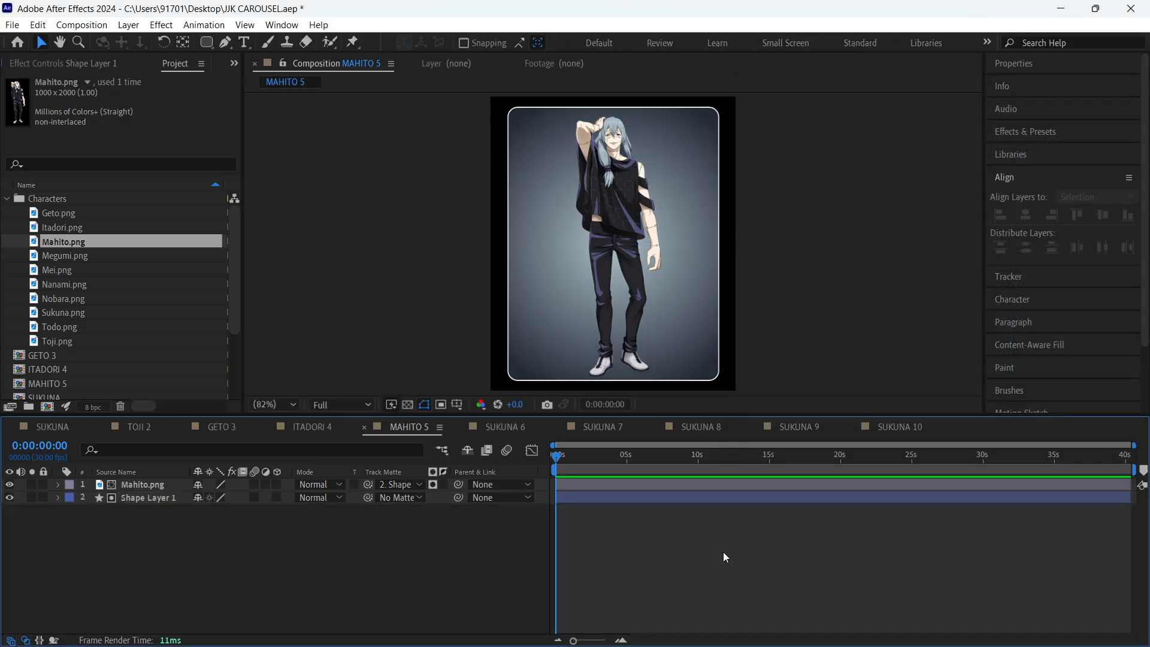
# - In SUKUNA 6, replace the Sukuna.png layer source with Megumi.png from the Characters folder
pyautogui.click(501, 427)
pyautogui.click(76, 254)
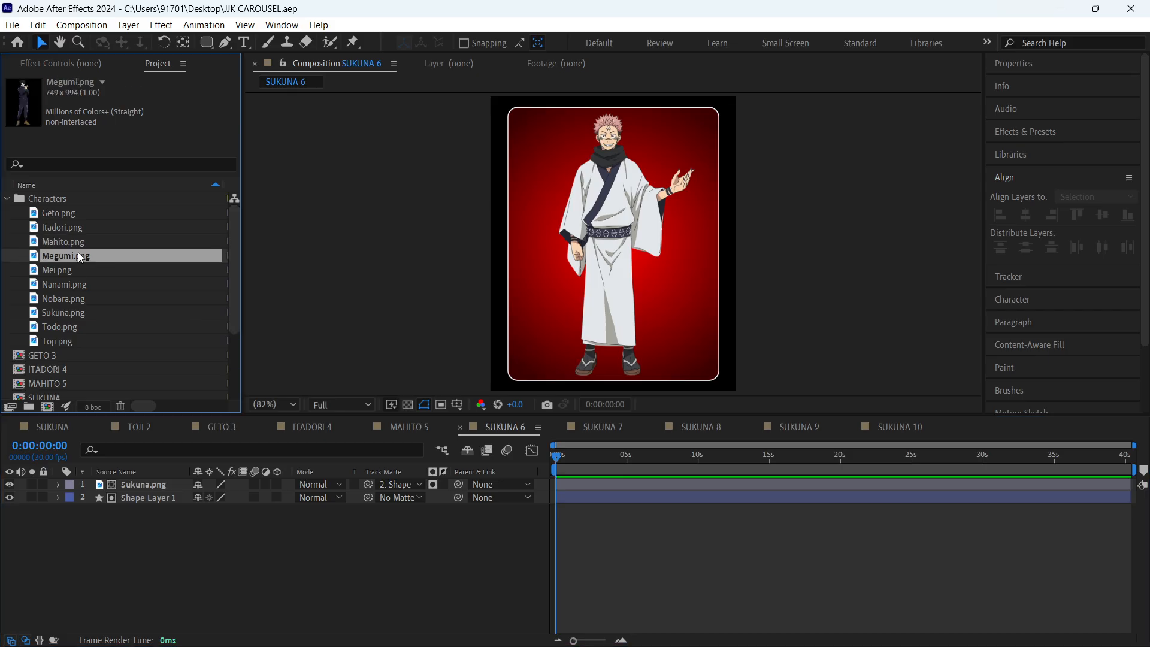
pyautogui.click(151, 500)
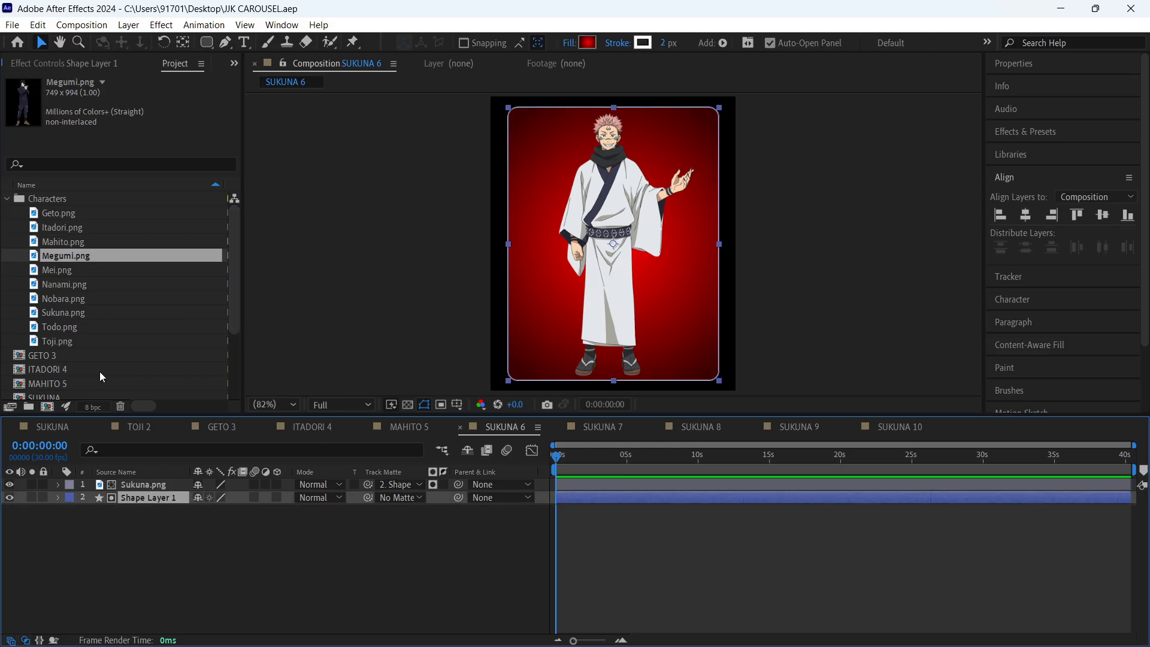
pyautogui.click(139, 485)
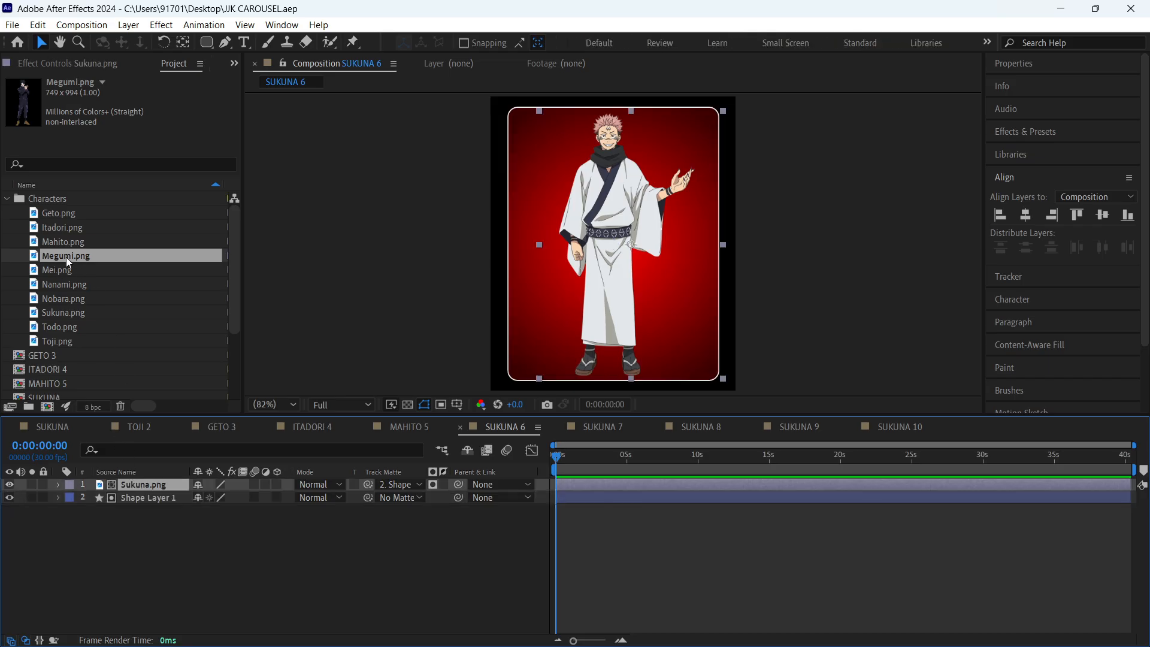
pyautogui.moveTo(66, 257); pyautogui.dragTo(145, 483)
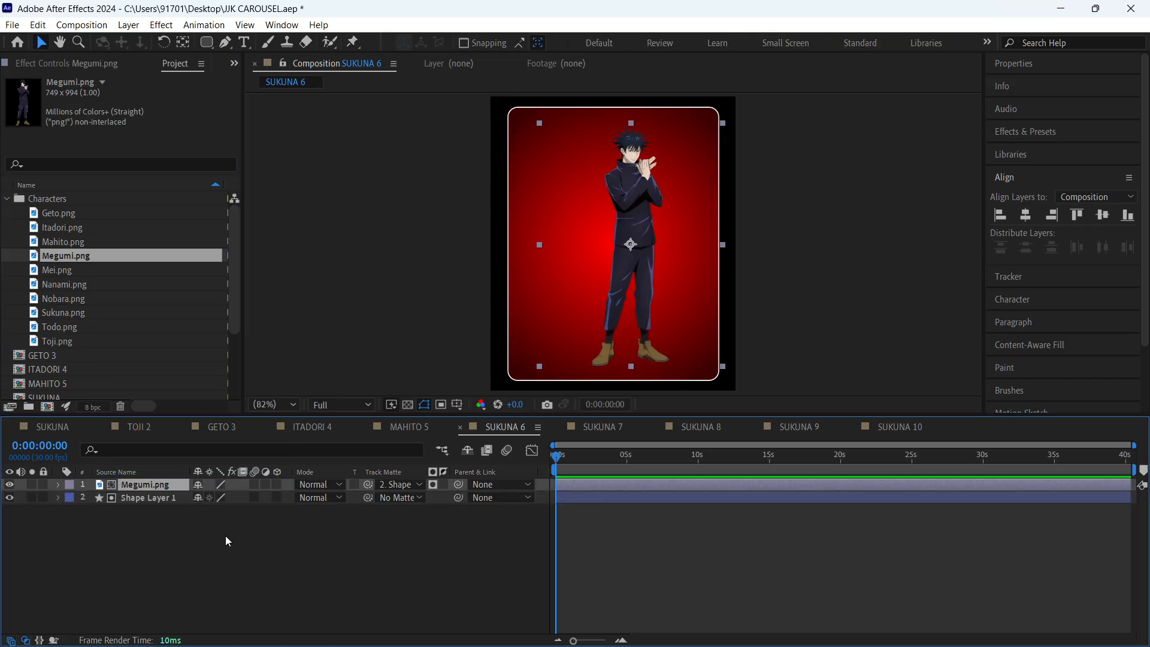
# - Centre the Megumi.png character horizontally inside the rounded rectangle and save the project
pyautogui.press('s')
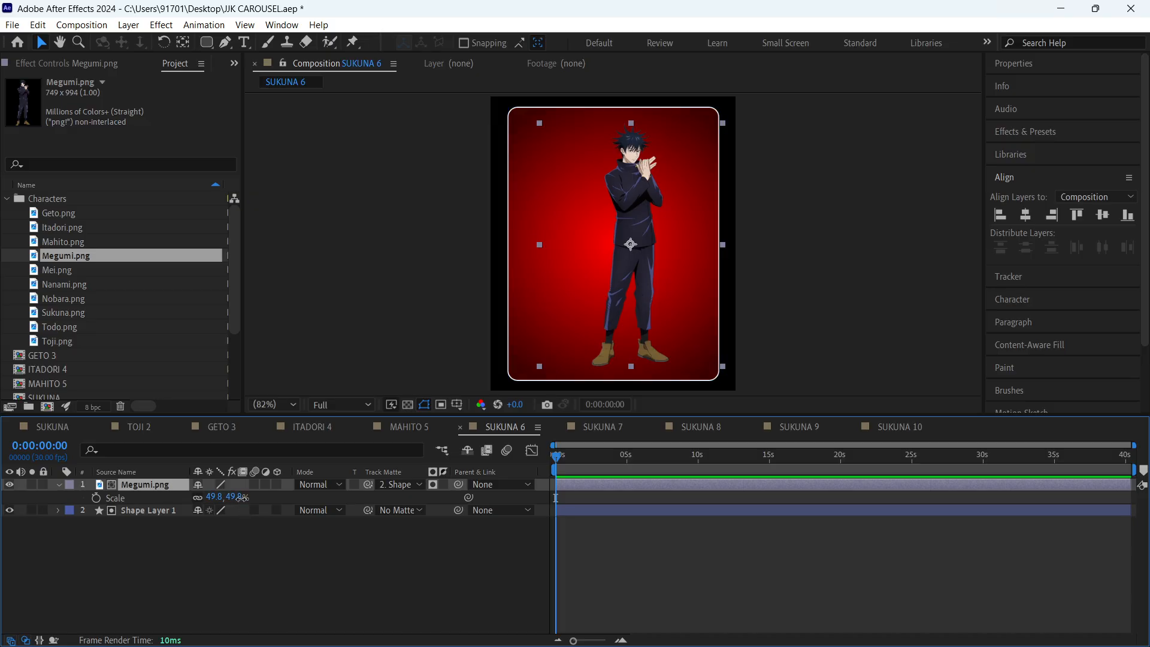
pyautogui.moveTo(242, 497); pyautogui.dragTo(240, 498)
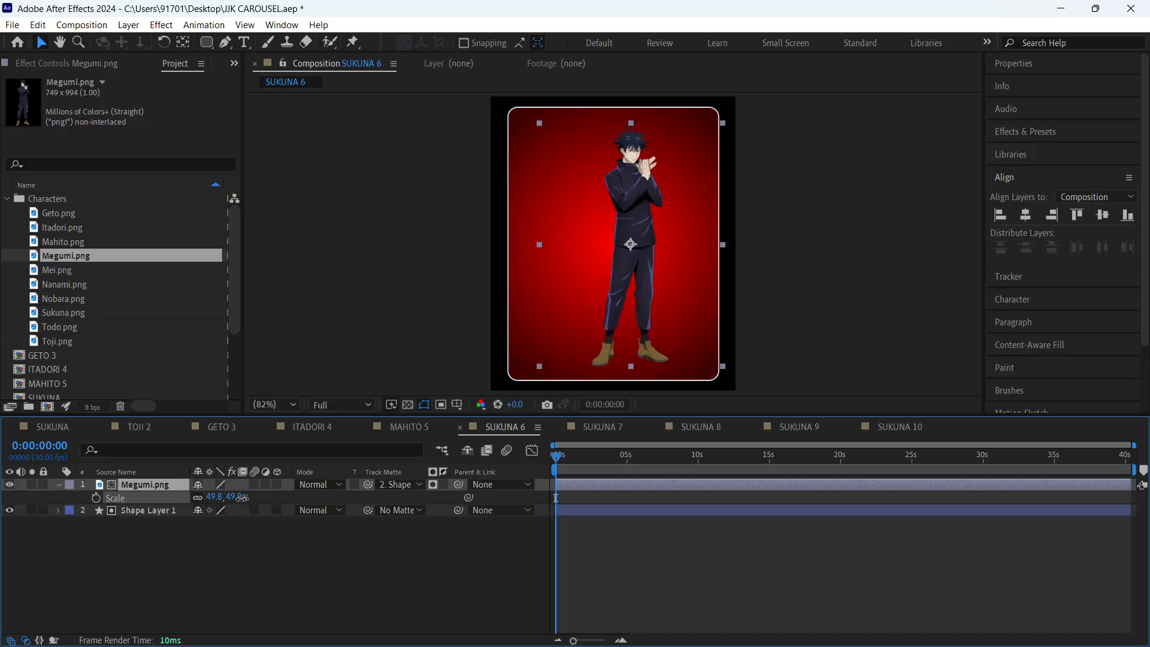
pyautogui.press('s')
pyautogui.moveTo(634, 266); pyautogui.dragTo(617, 266)
pyautogui.click(882, 267)
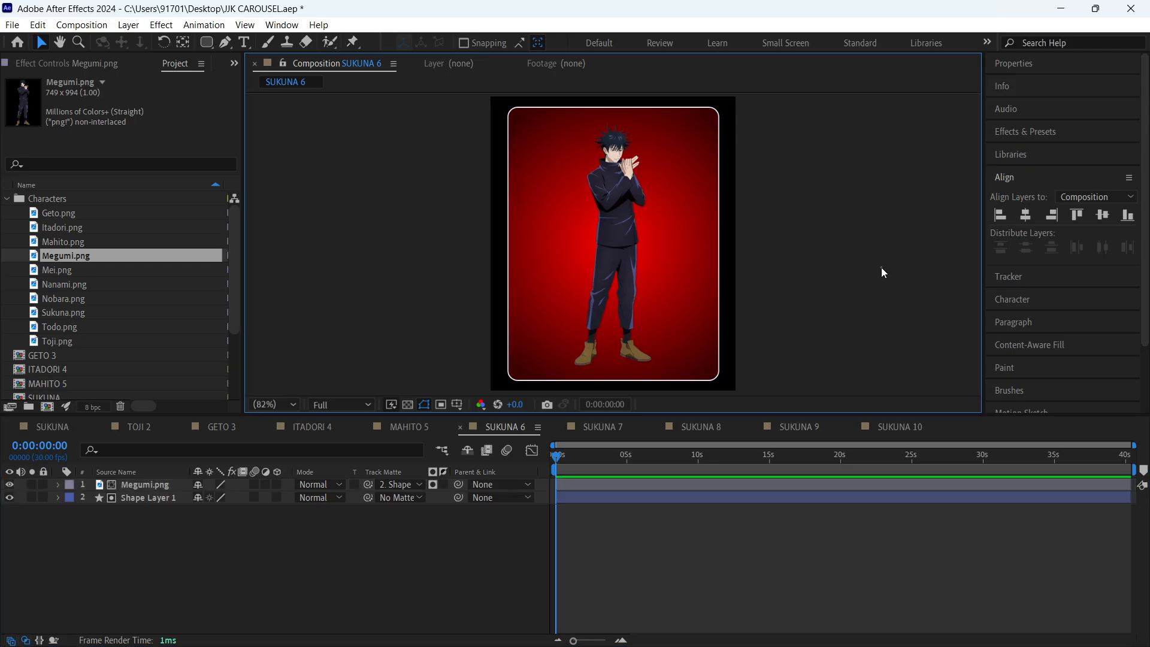
pyautogui.click(731, 534)
pyautogui.hotkey('ctrl', 's')
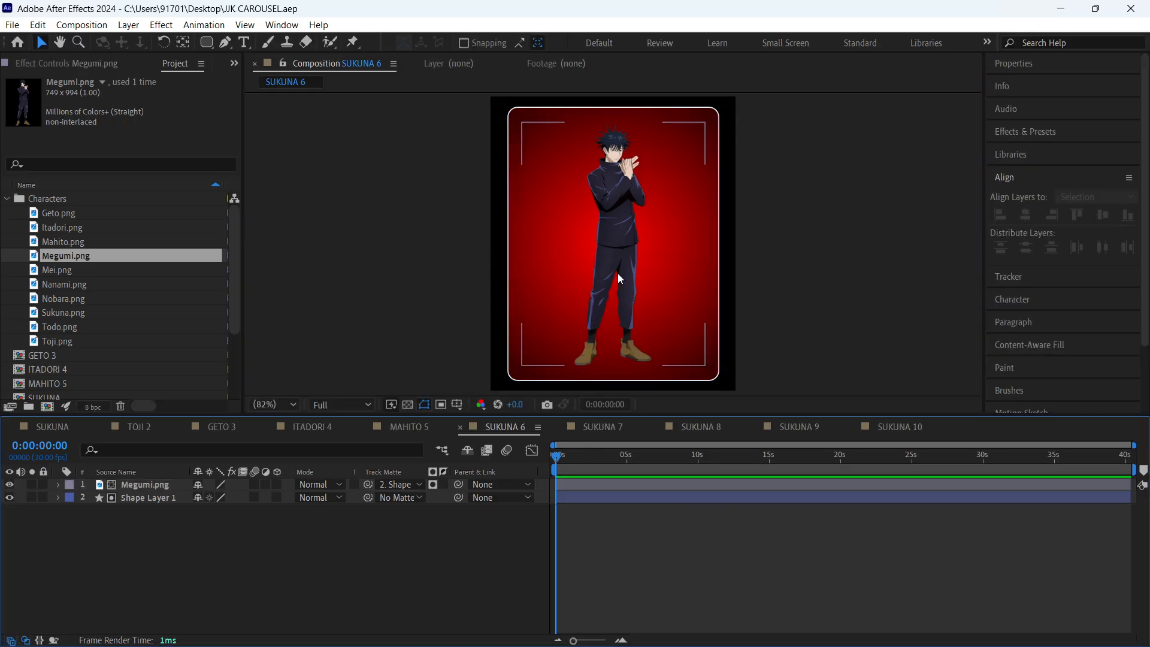
# - Scale the Megumi.png layer up slightly, save the project, and compare the card with TOJI 2
pyautogui.click(617, 274)
pyautogui.press('s')
pyautogui.moveTo(240, 497); pyautogui.dragTo(240, 492)
pyautogui.press('s')
pyautogui.click(287, 559)
pyautogui.hotkey('ctrl', 's')
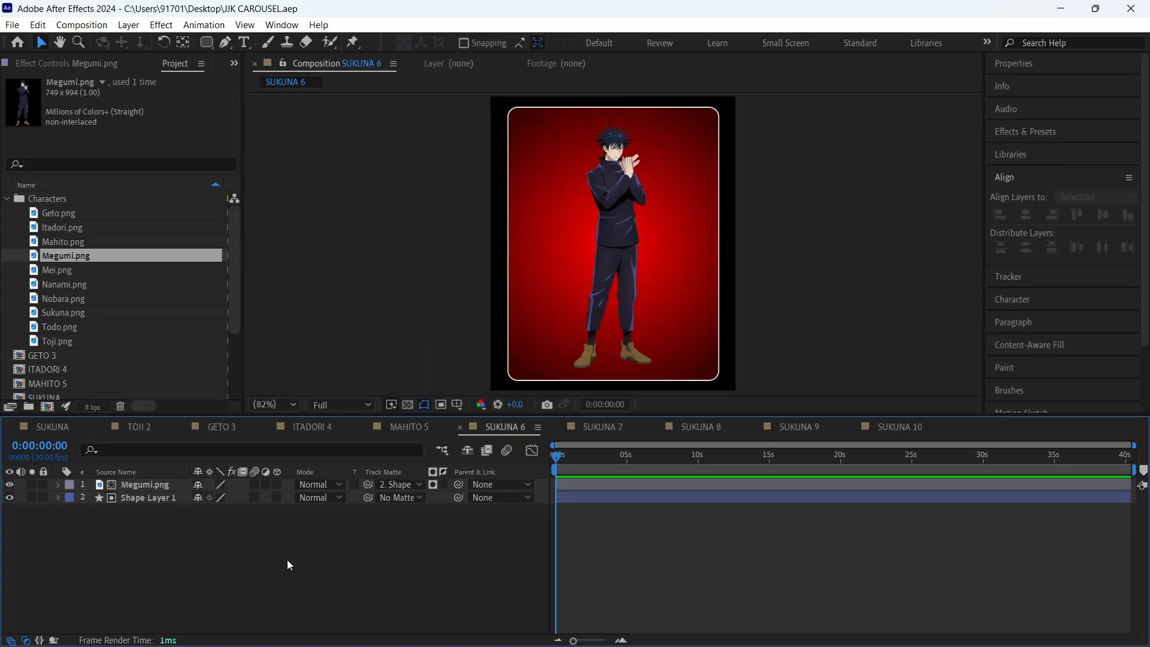
pyautogui.click(155, 426)
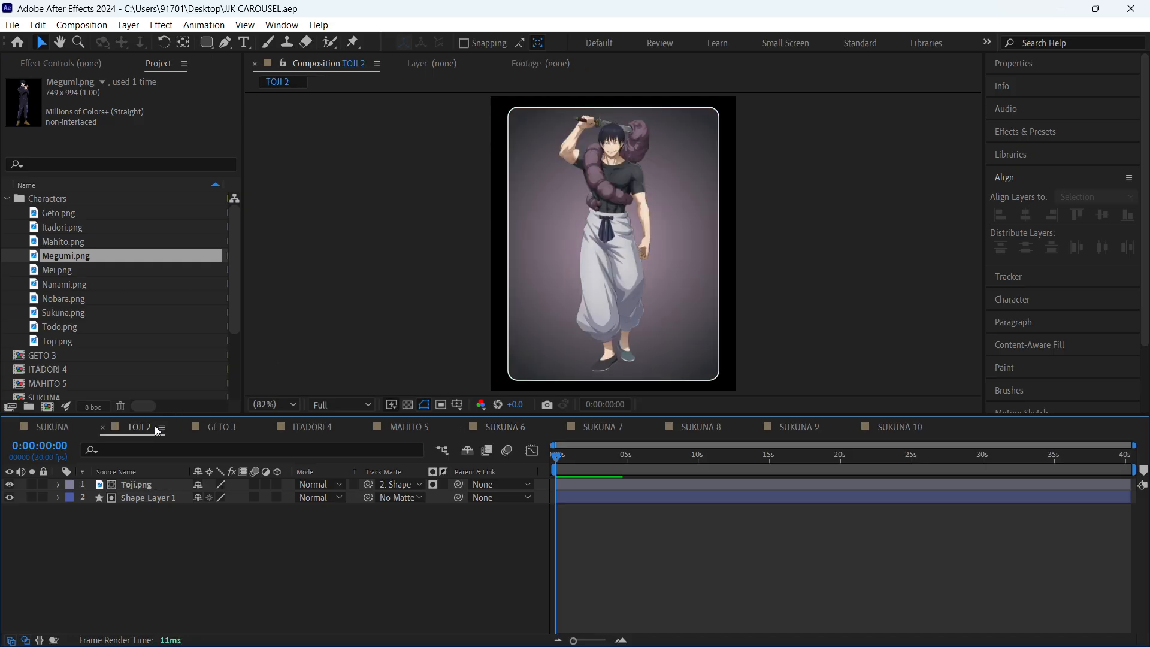
pyautogui.click(507, 427)
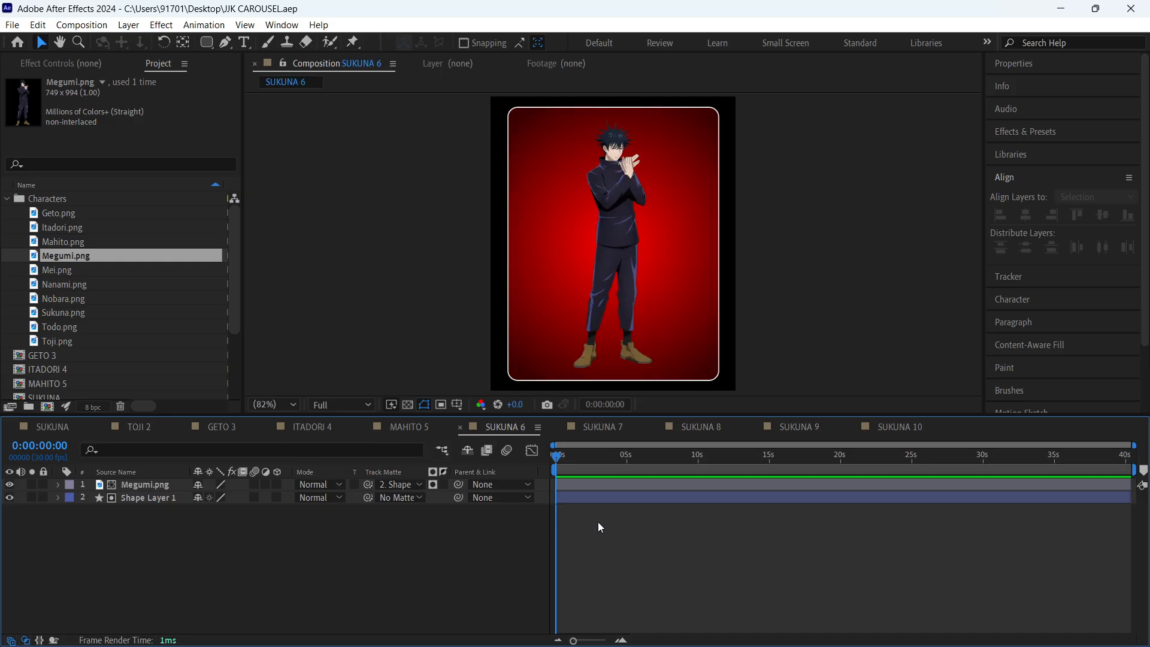
# - Set the inner gradient colour of Shape Layer 1 in SUKUNA 6 to a muted blue (3D4068) sampled from the Megumi image
pyautogui.click(609, 175)
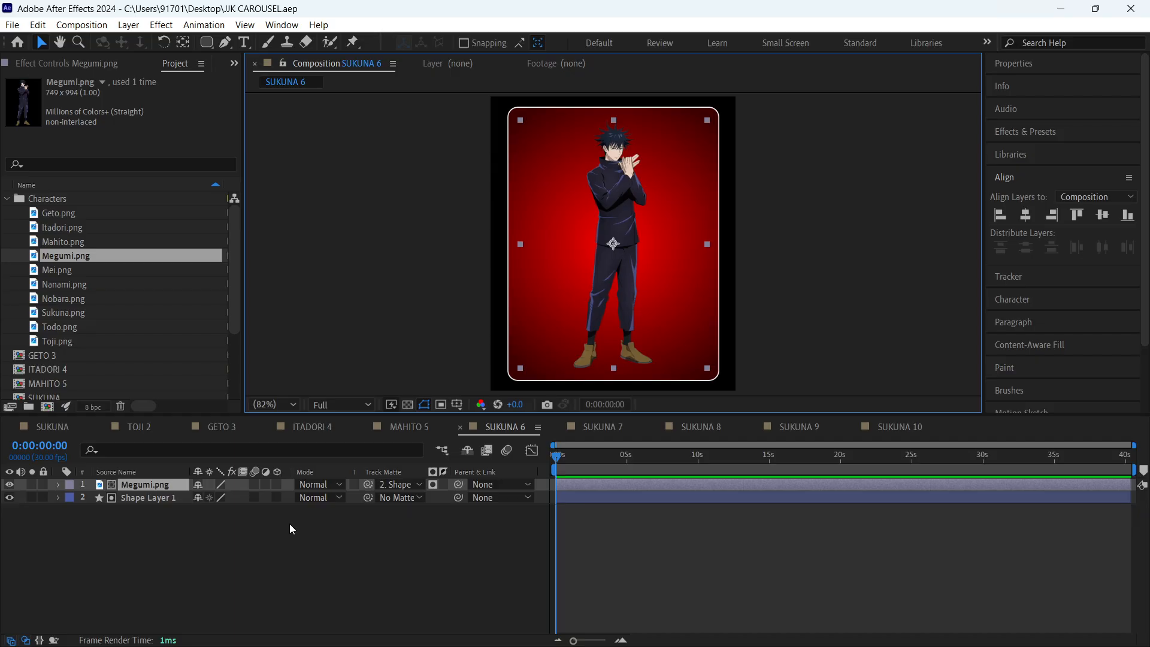
pyautogui.click(150, 498)
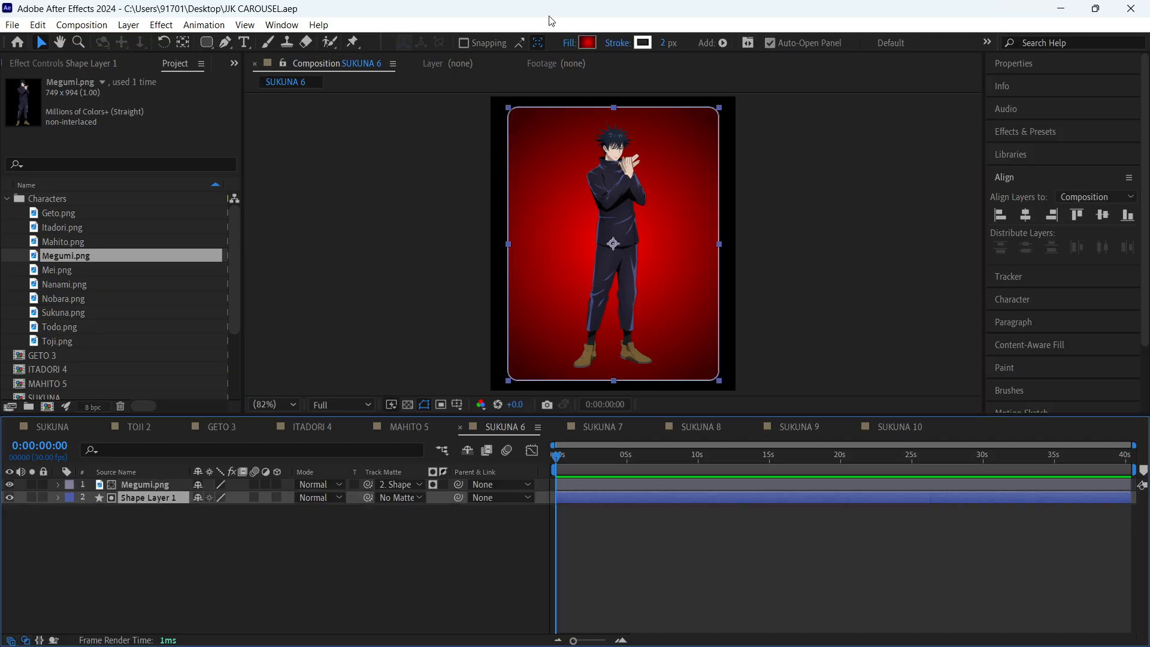
pyautogui.click(588, 42)
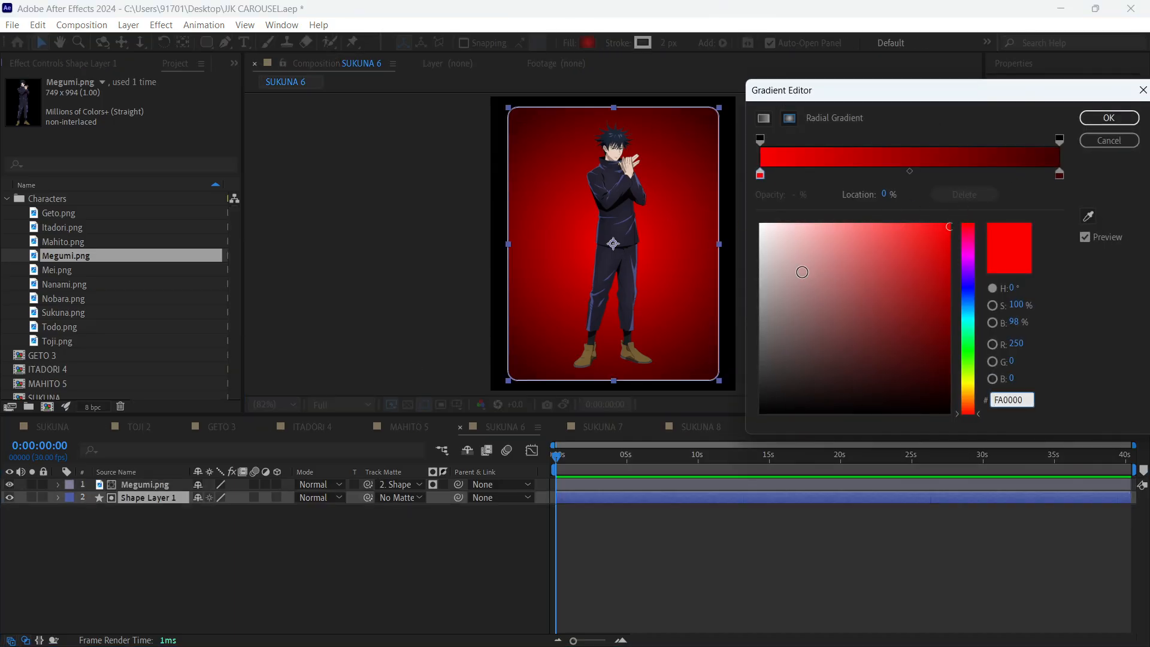
pyautogui.click(762, 179)
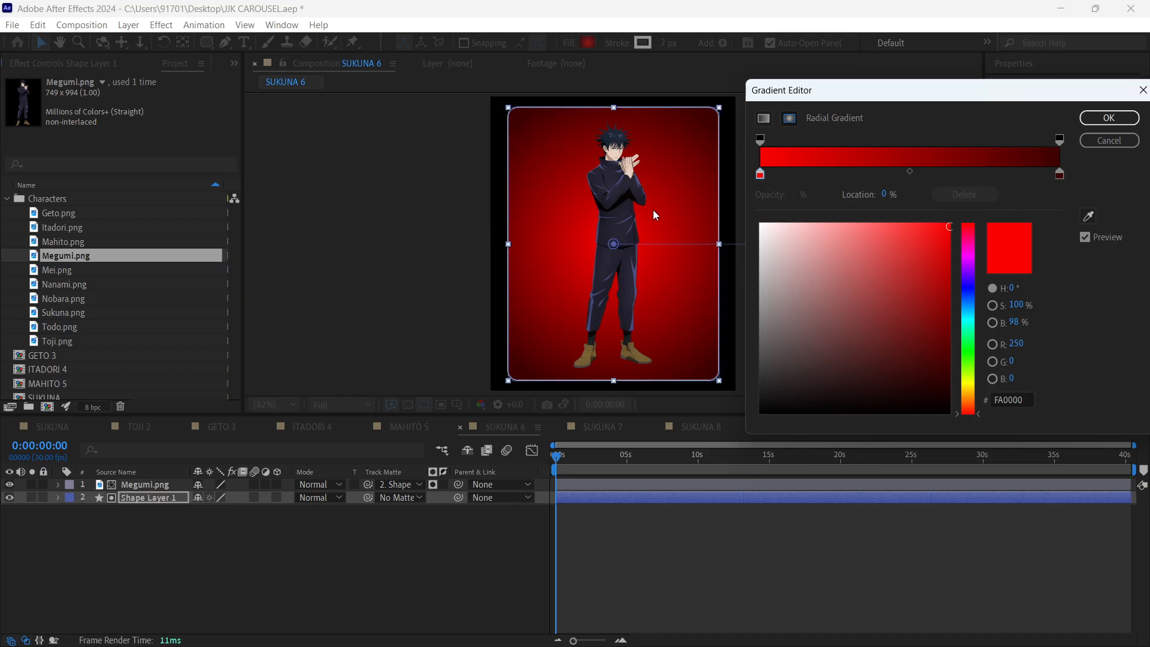
pyautogui.click(1089, 216)
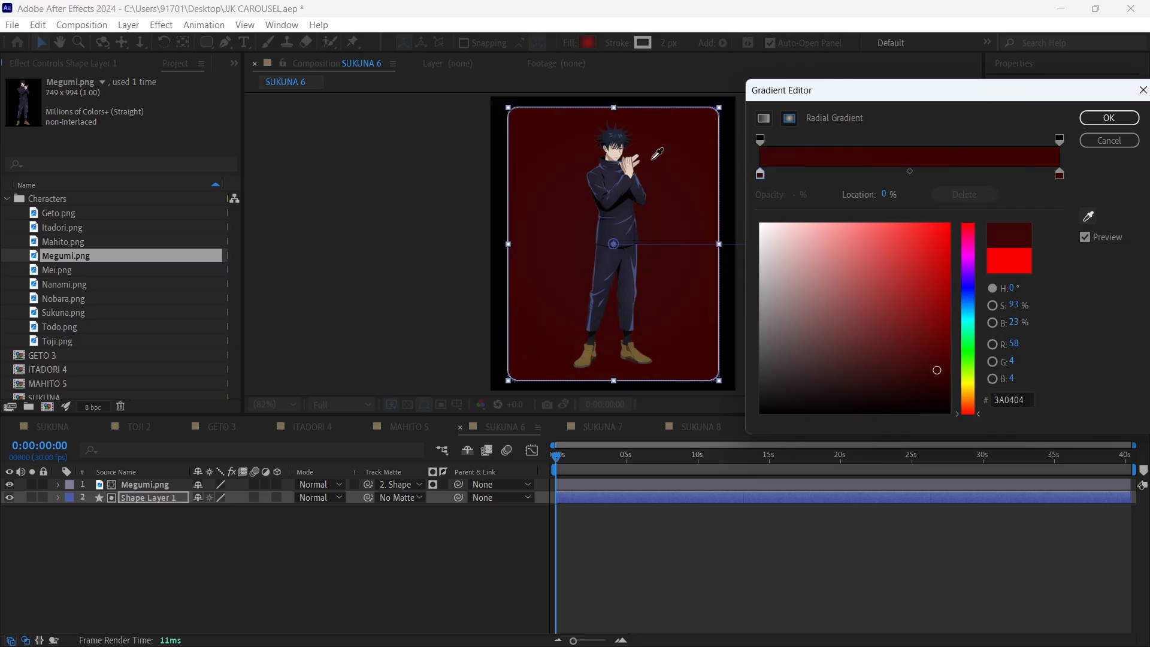
pyautogui.click(624, 178)
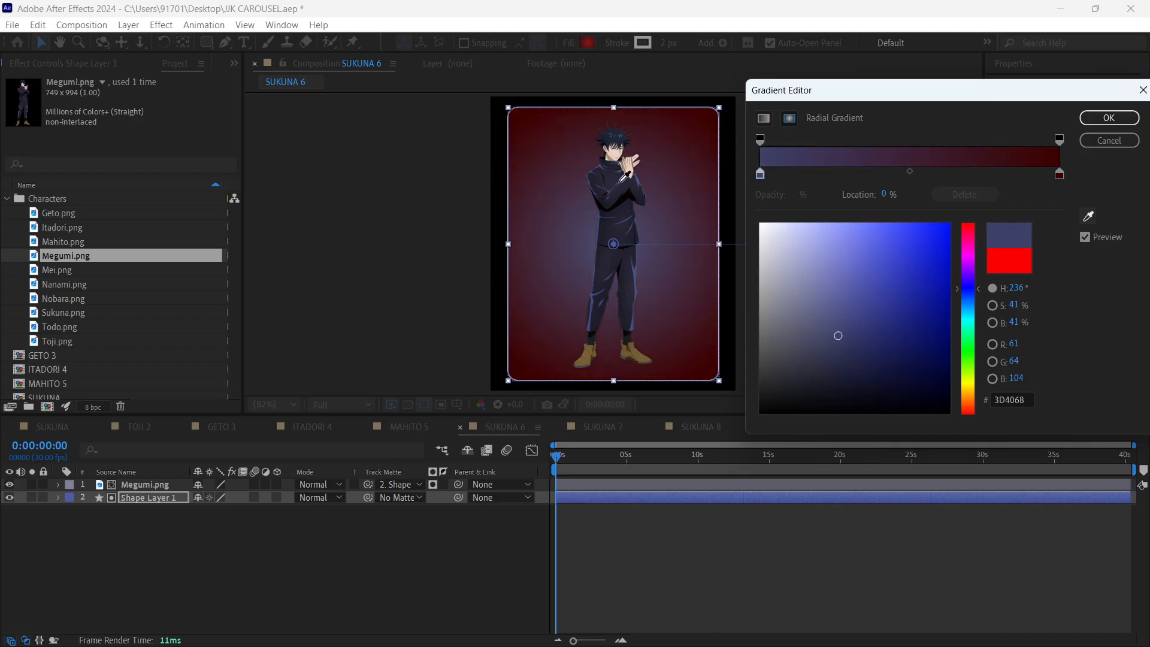
# - Set the gradient's outer colour to a near-black purple sampled from Megumi's dark clothing
pyautogui.click(1060, 174)
pyautogui.click(1089, 217)
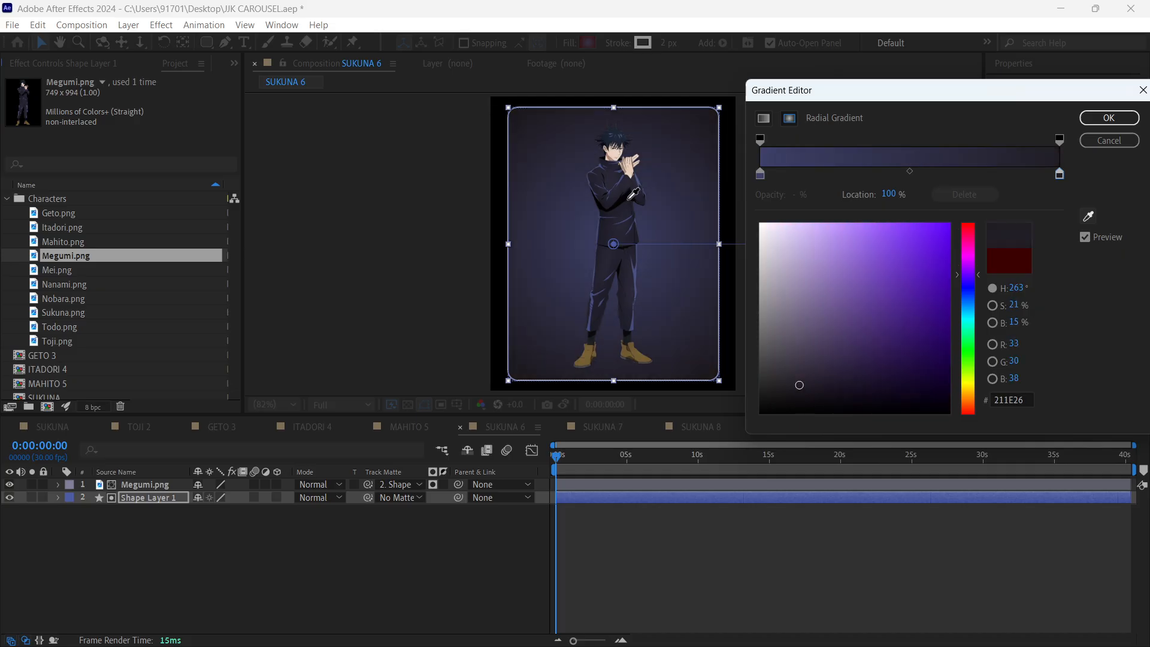
pyautogui.click(633, 193)
# - Lighten the gradient's inner colour to 545783, apply the gradient, and deselect the shape layer
pyautogui.click(761, 175)
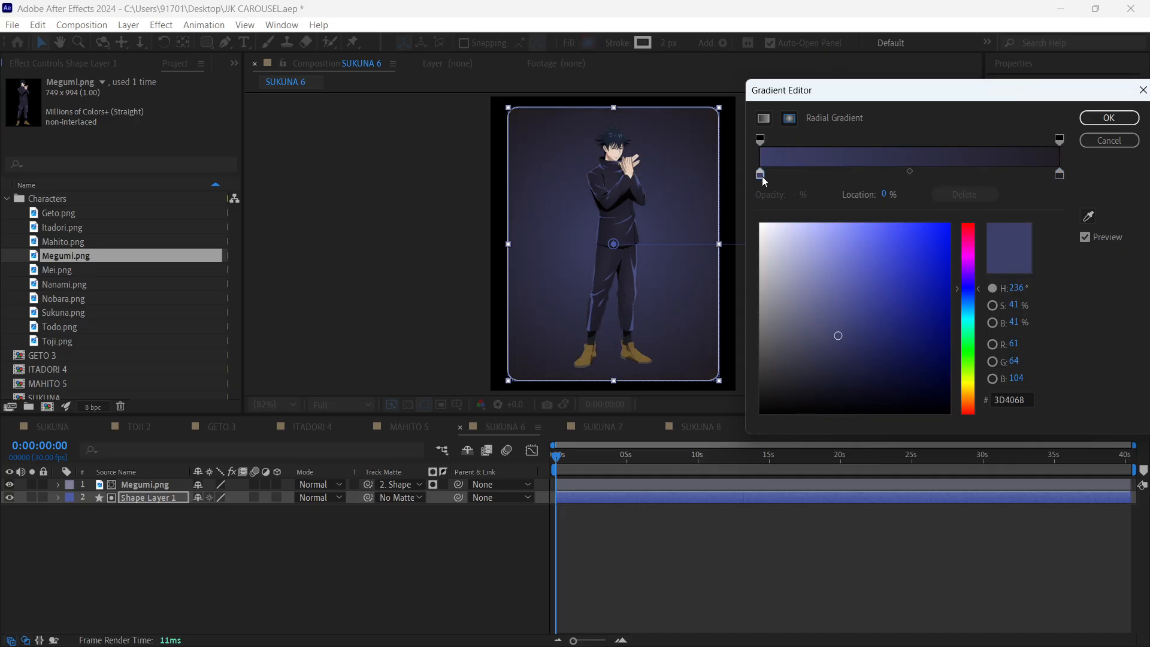
pyautogui.moveTo(841, 338); pyautogui.dragTo(827, 316)
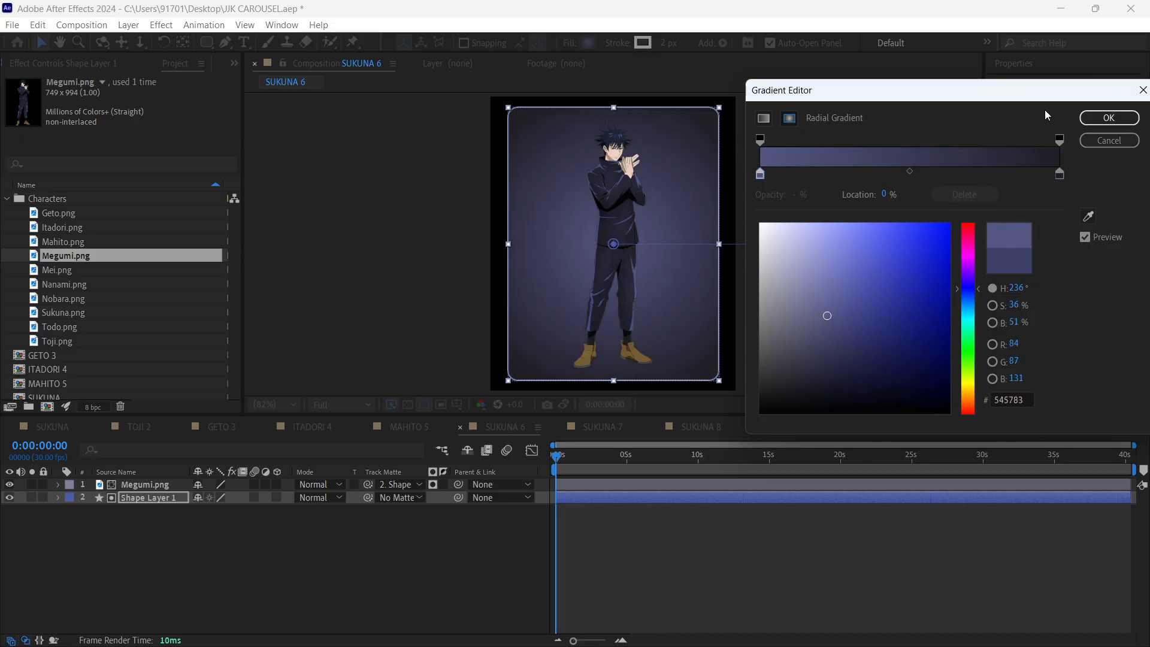
pyautogui.click(1109, 117)
pyautogui.click(687, 580)
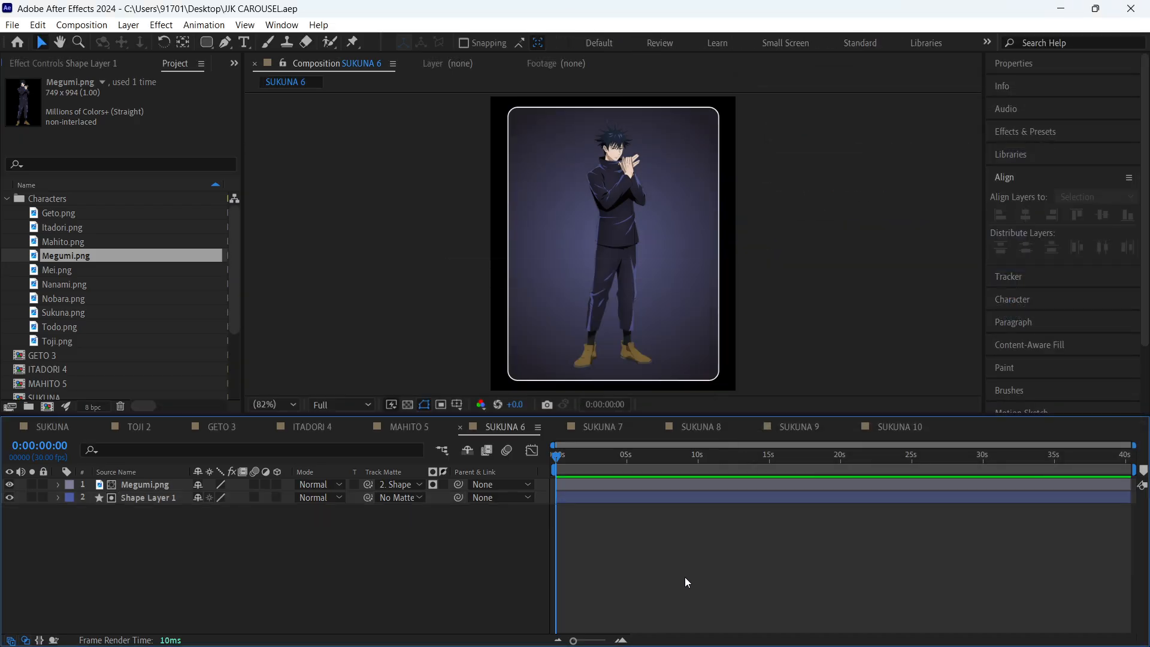
# - Rename the SUKUNA 6 composition as MEGUMI 6
pyautogui.hotkey('ctrl', 'k')
pyautogui.write('MEGUMI 6')
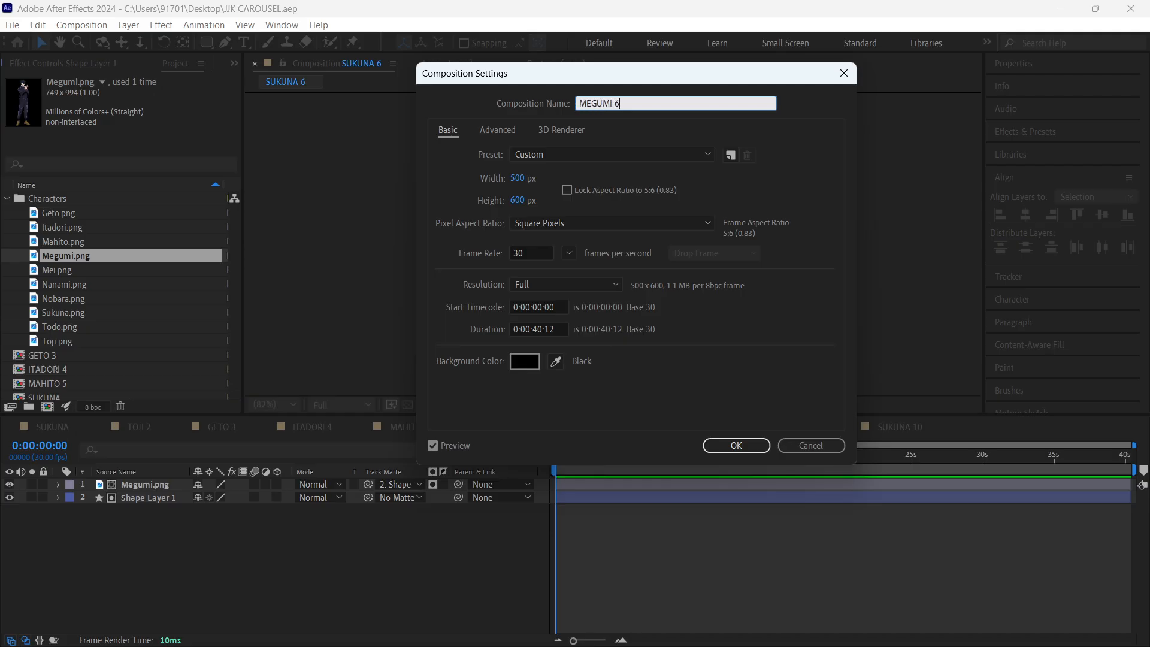
pyautogui.press('Return')
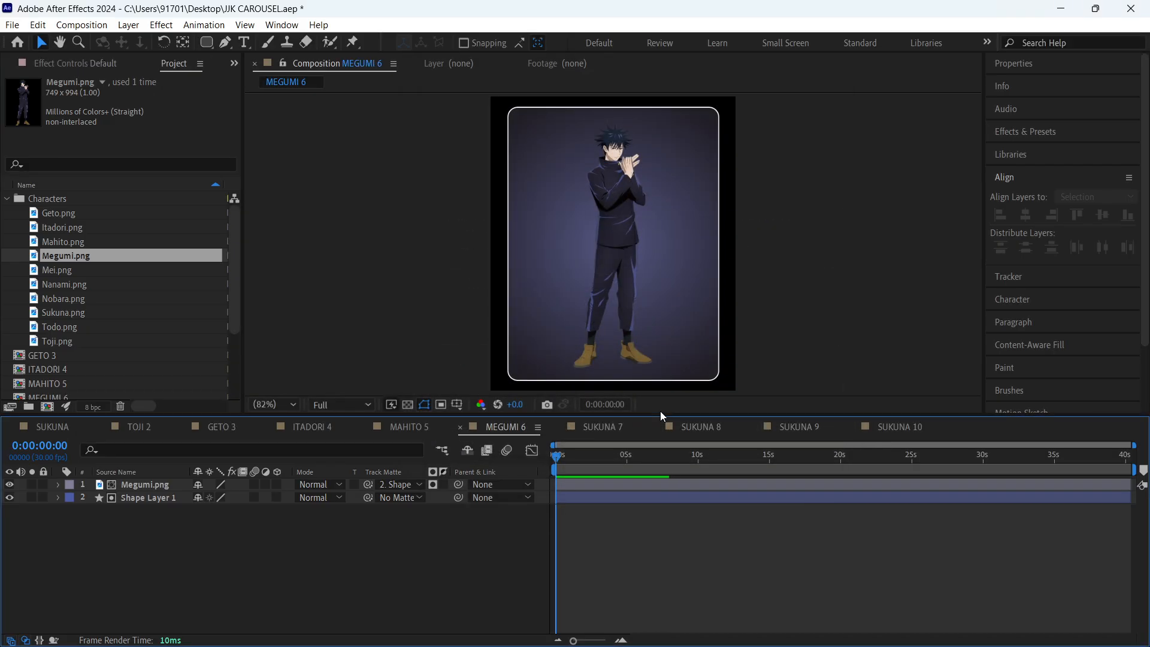
# - In SUKUNA 7, replace the Sukuna.png layer source with Mei.png from the Characters folder
pyautogui.click(595, 435)
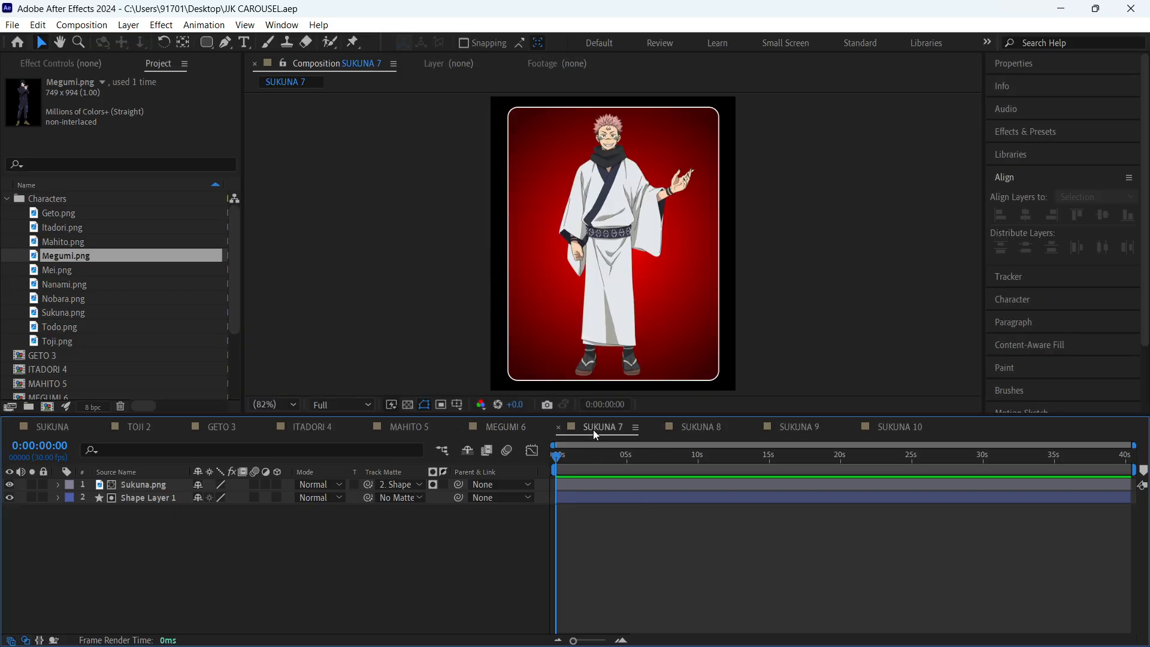
pyautogui.click(80, 271)
pyautogui.click(167, 498)
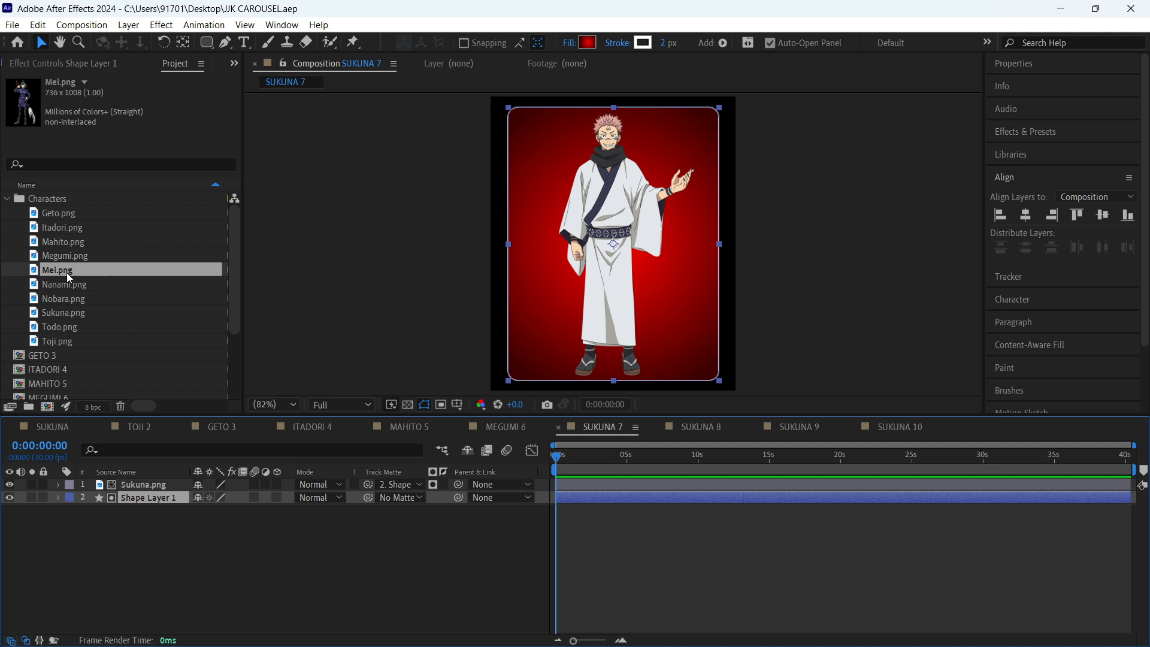
pyautogui.moveTo(69, 277); pyautogui.dragTo(148, 484)
pyautogui.press('Return')
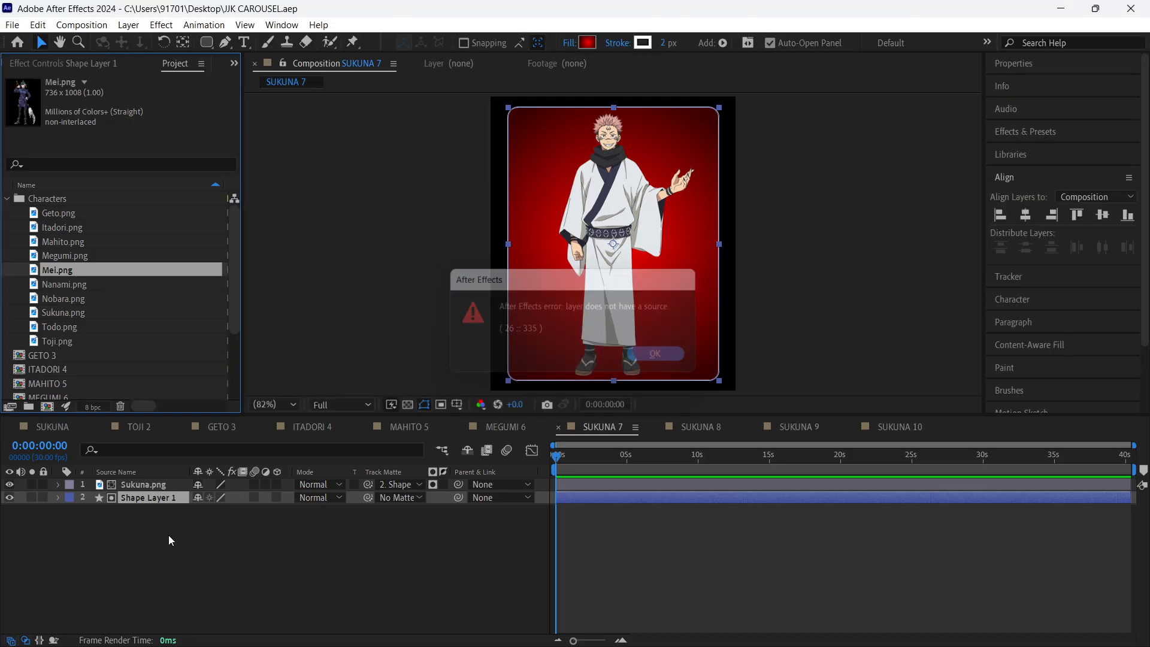
pyautogui.click(148, 484)
pyautogui.moveTo(66, 271); pyautogui.dragTo(149, 487)
# - Scale the Mei.png character slightly and centre it horizontally inside the rounded rectangle
pyautogui.moveTo(615, 295); pyautogui.dragTo(599, 294)
pyautogui.moveTo(707, 244); pyautogui.dragTo(716, 239)
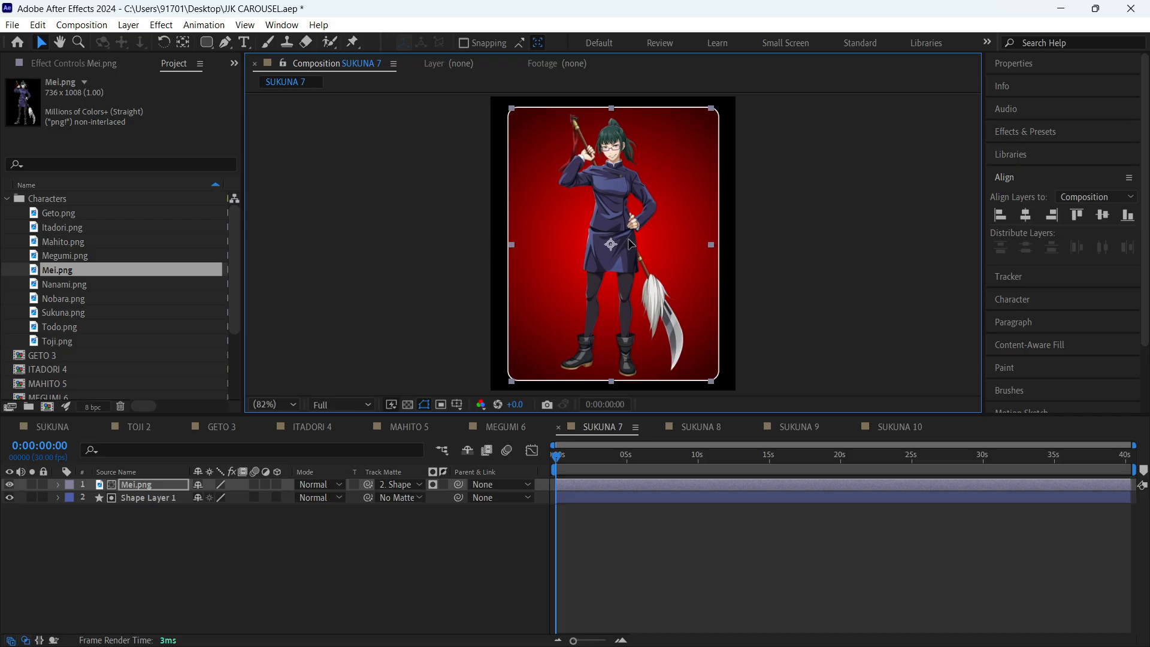
pyautogui.click(297, 568)
# - Rename the Mei.png layer in SUKUNA 7 as MAKI
pyautogui.click(169, 485)
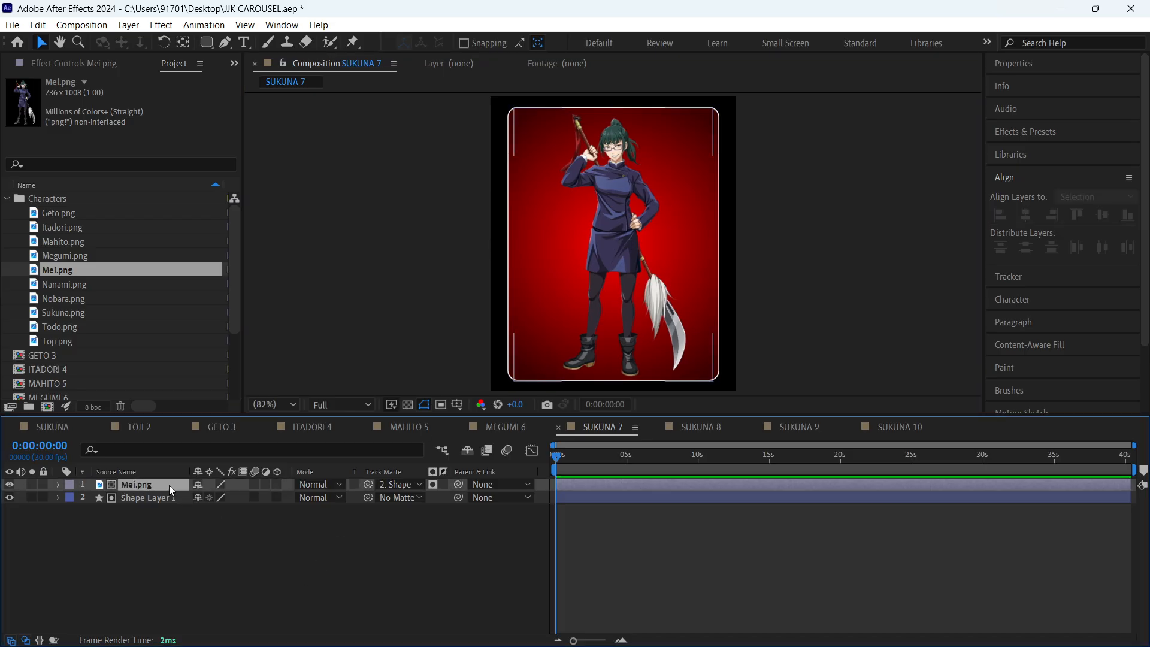
pyautogui.press('Return')
pyautogui.write('MAKI')
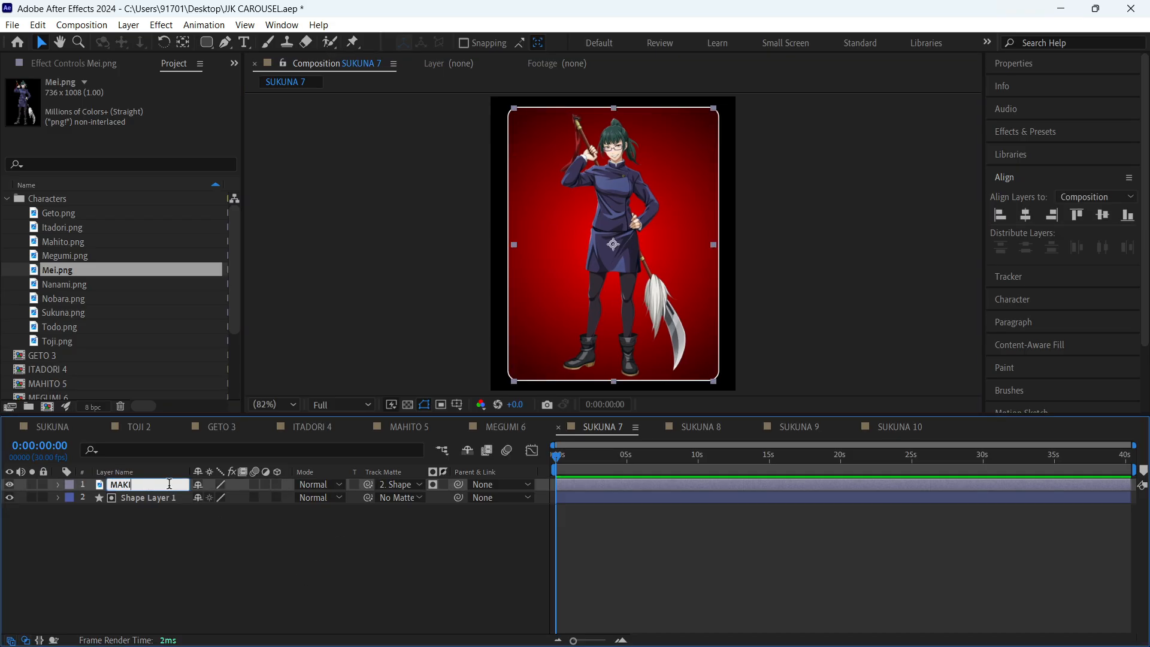
pyautogui.click(181, 541)
# - Rename the Mei.png footage item in the Characters folder as MAKI
pyautogui.click(63, 272)
pyautogui.press('Return')
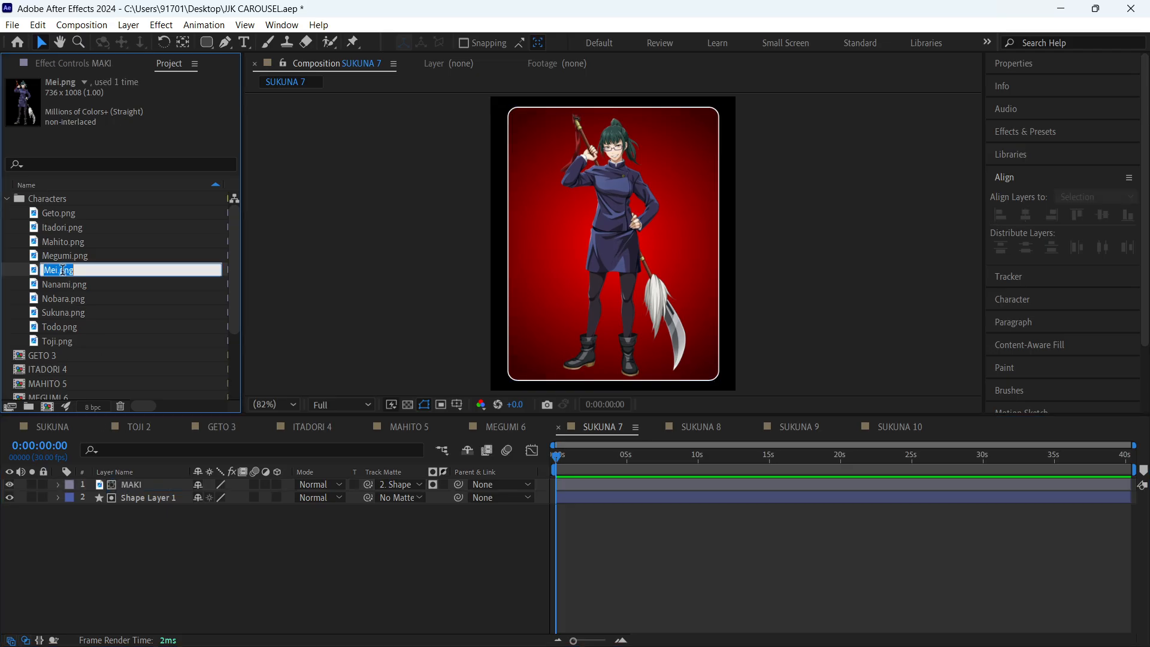
pyautogui.write('MAKI')
pyautogui.press('Return')
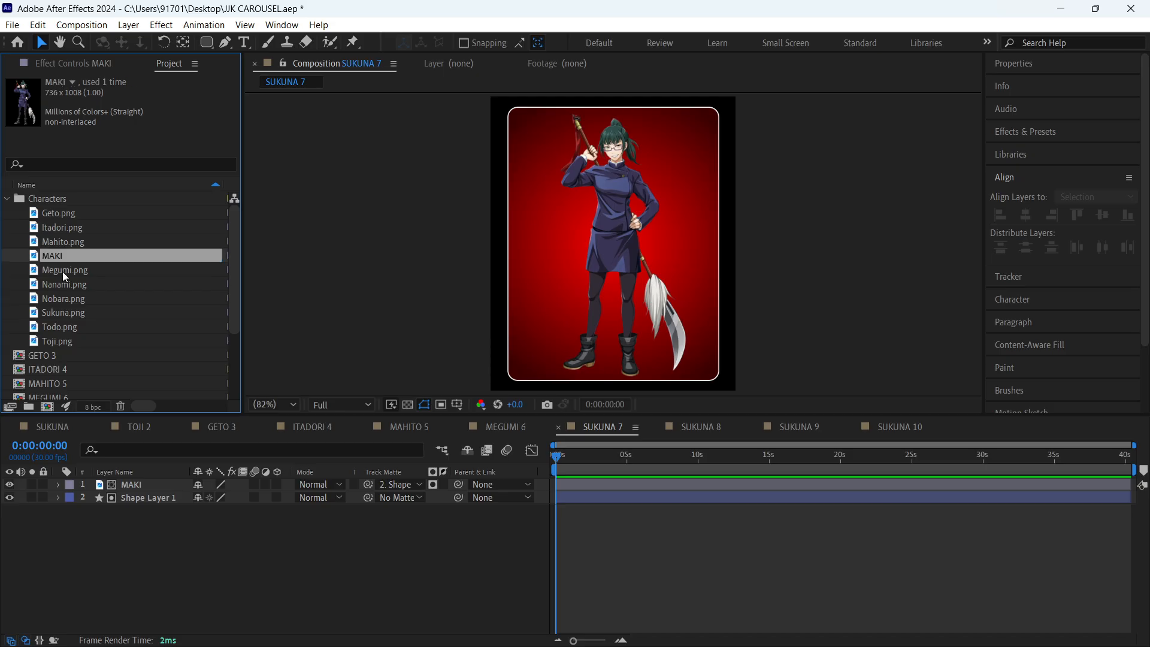
pyautogui.click(126, 549)
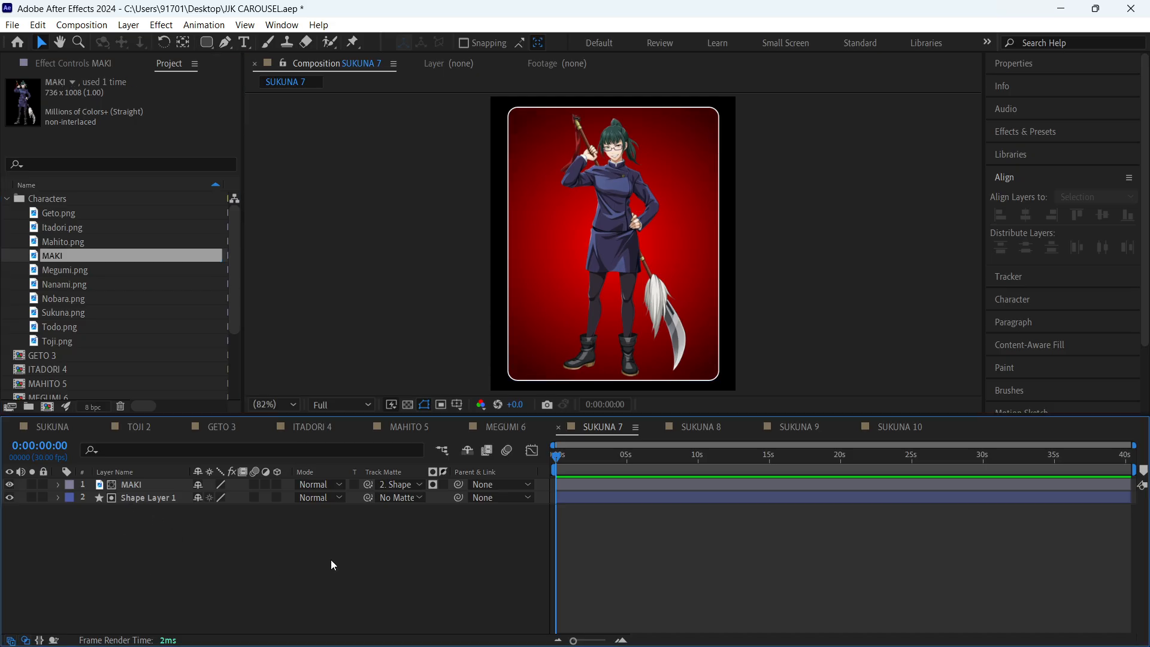
# - Set the outer gradient colour of Shape Layer 1 to a dark slate tone sampled from the weapon in the MAKI image
pyautogui.click(163, 504)
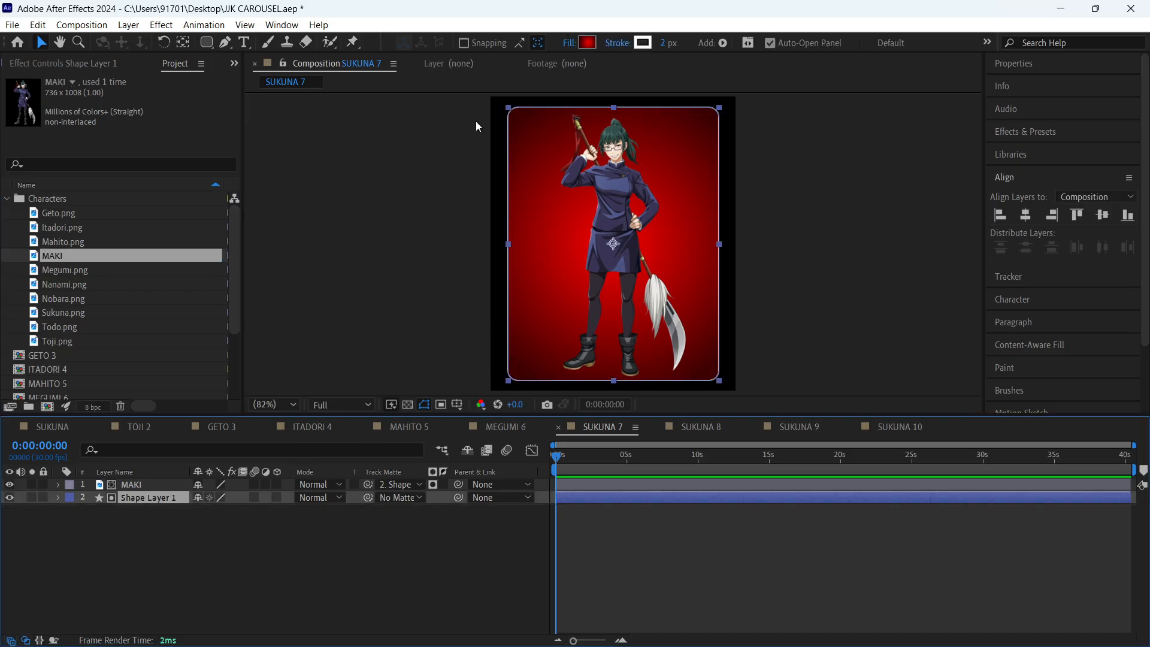
pyautogui.click(588, 43)
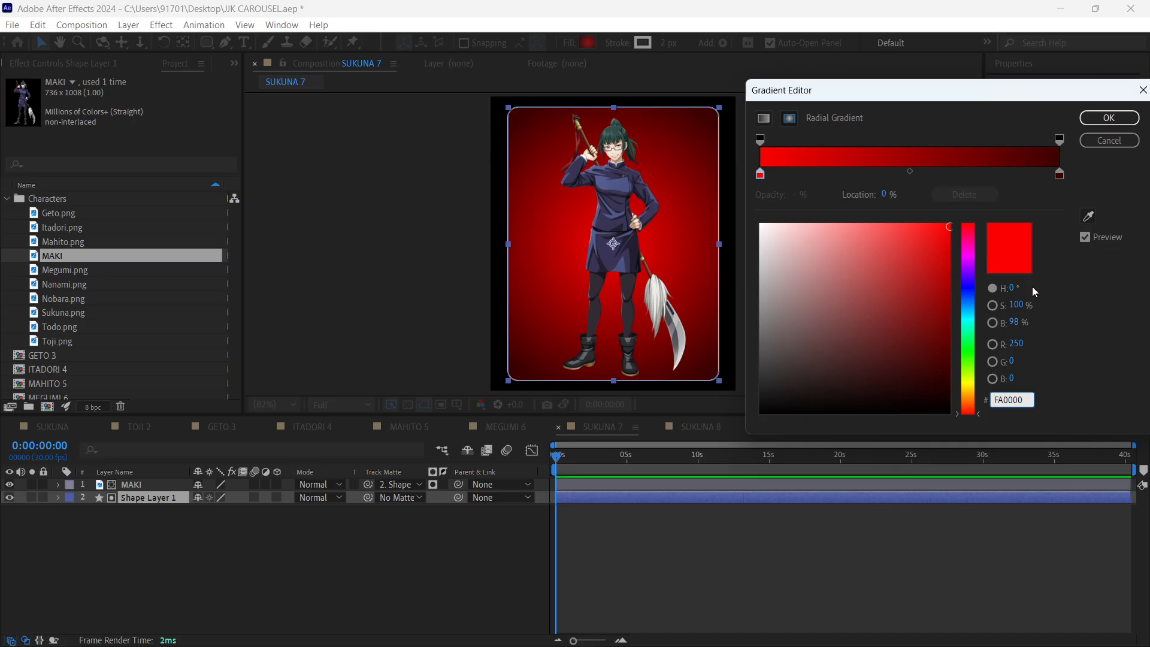
pyautogui.click(1061, 176)
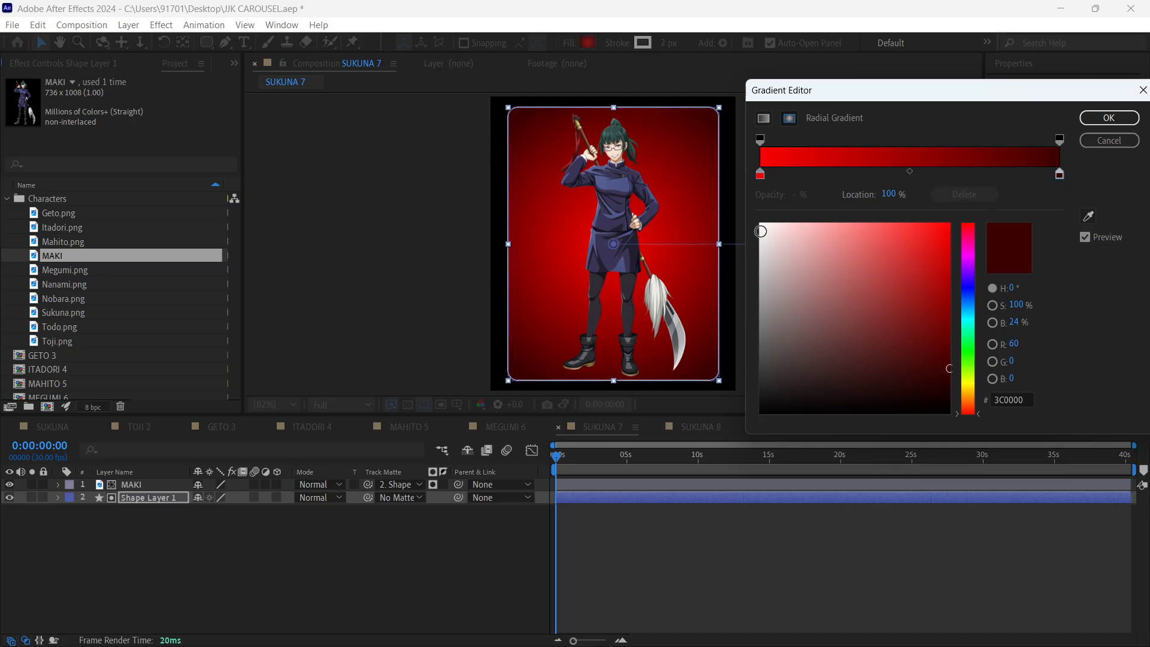
pyautogui.click(1090, 217)
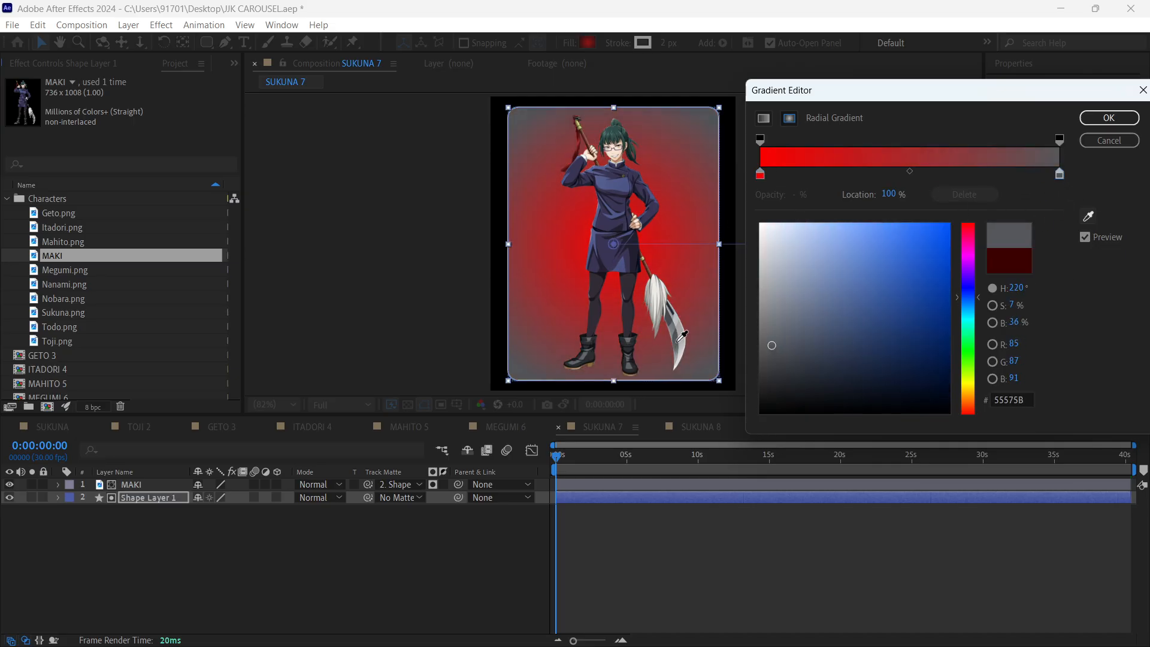
pyautogui.click(672, 311)
# - Set the gradient's inner colour to an off-white (ECEAE6) sampled from the weapon's white tassel, apply the gradient, and save the project
pyautogui.click(761, 174)
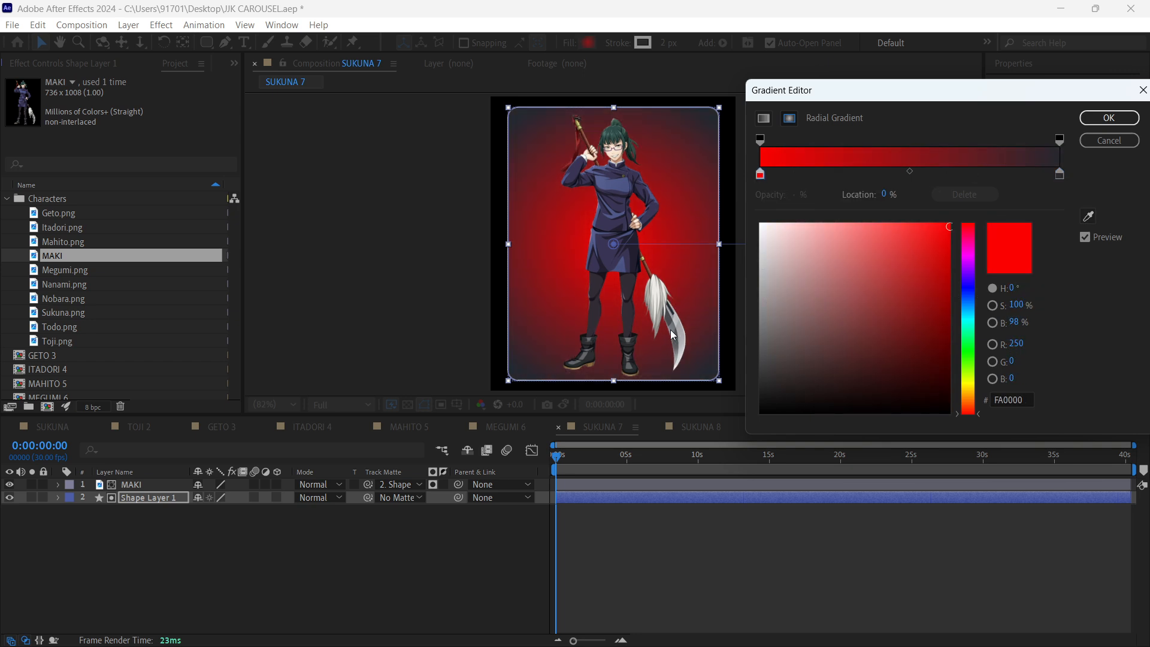
pyautogui.click(1089, 217)
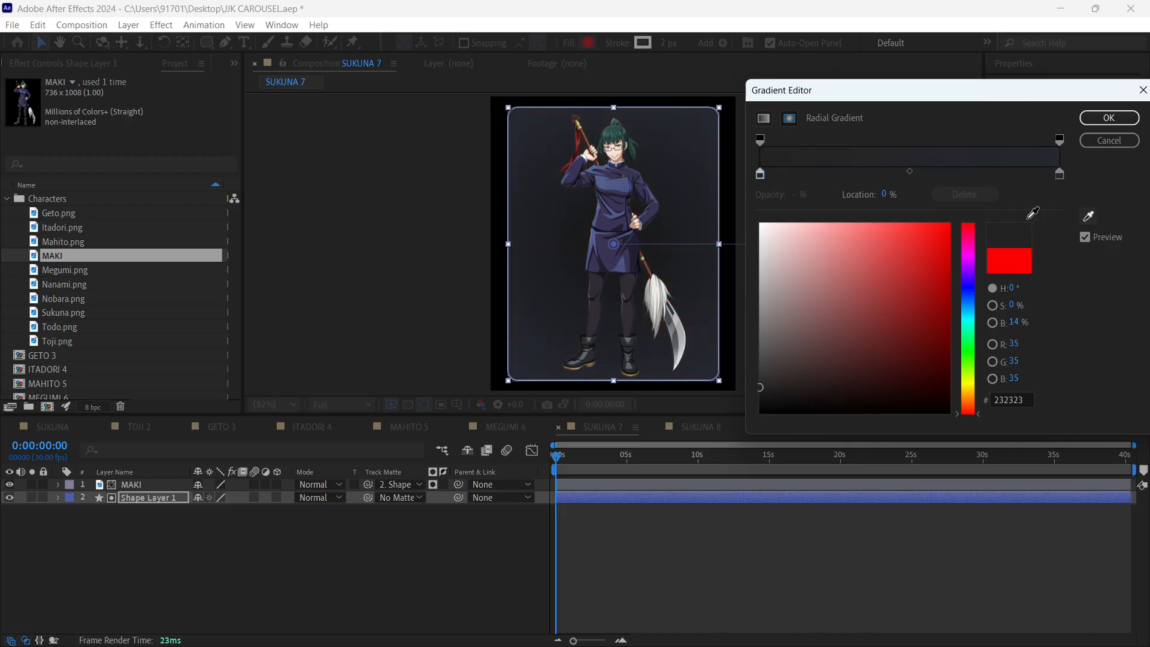
pyautogui.click(651, 290)
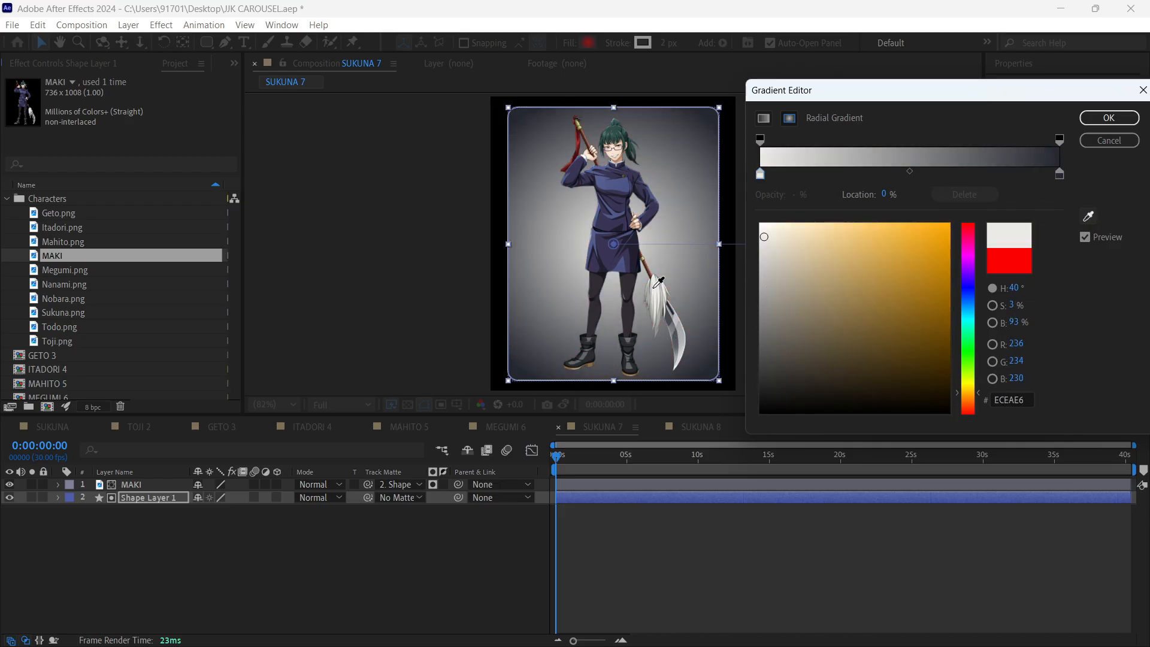
pyautogui.click(1109, 118)
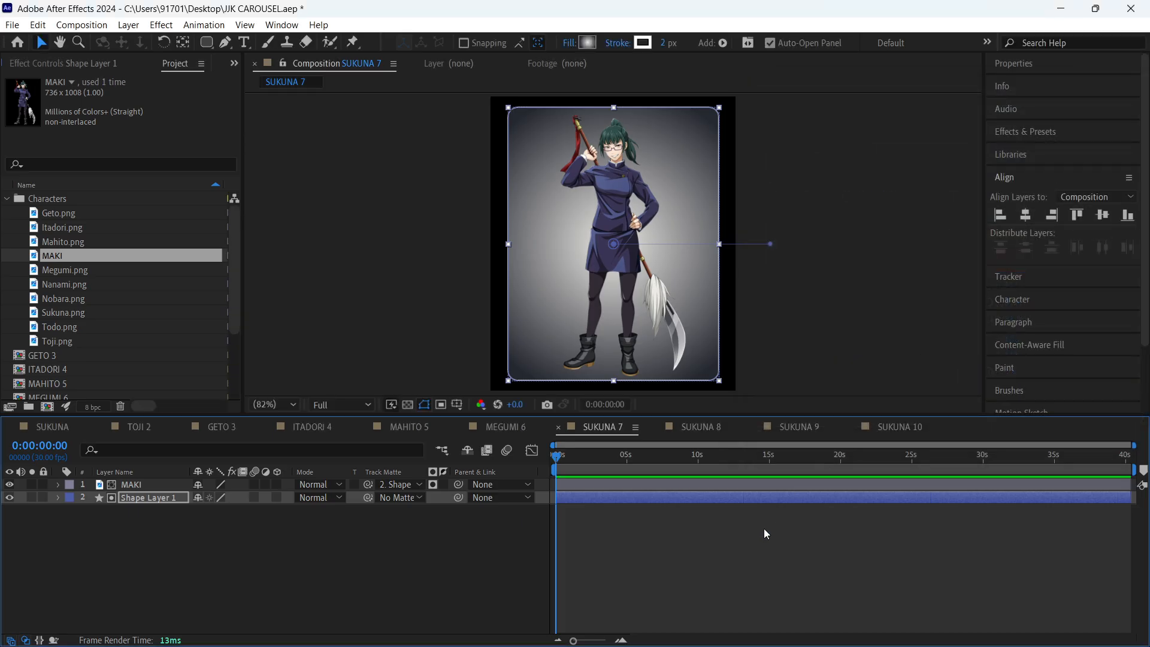
pyautogui.hotkey('ctrl', 's')
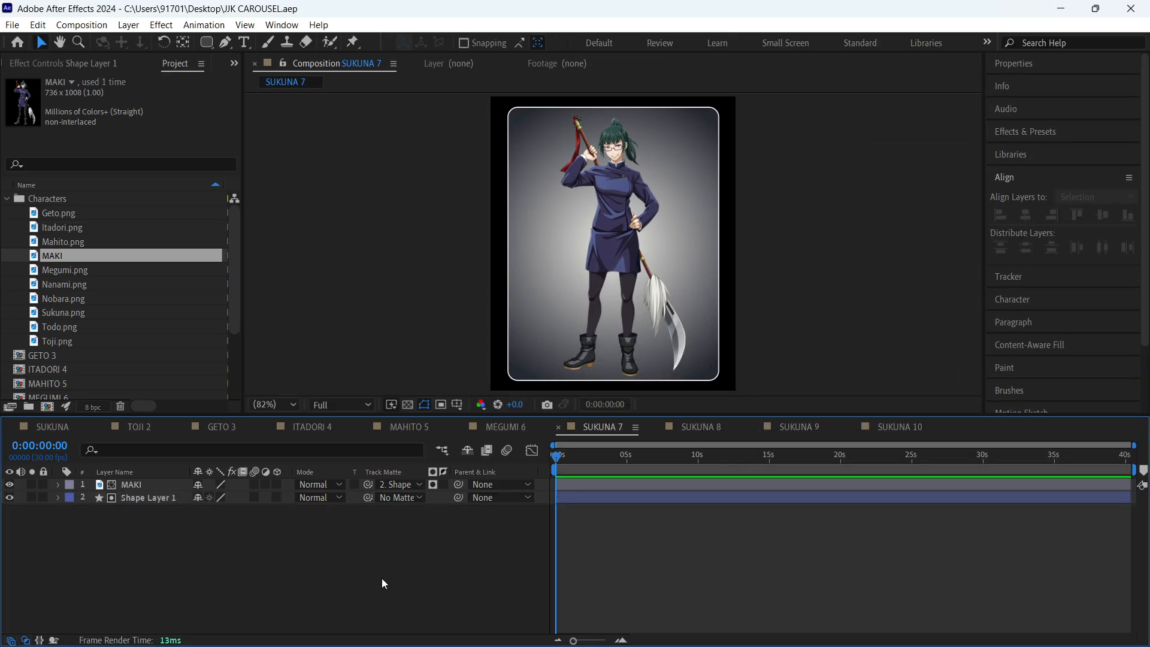
# - Rename the SUKUNA 7 composition as MAKI 7 and save the project
pyautogui.hotkey('ctrl', 'k')
pyautogui.write('MAKI 7')
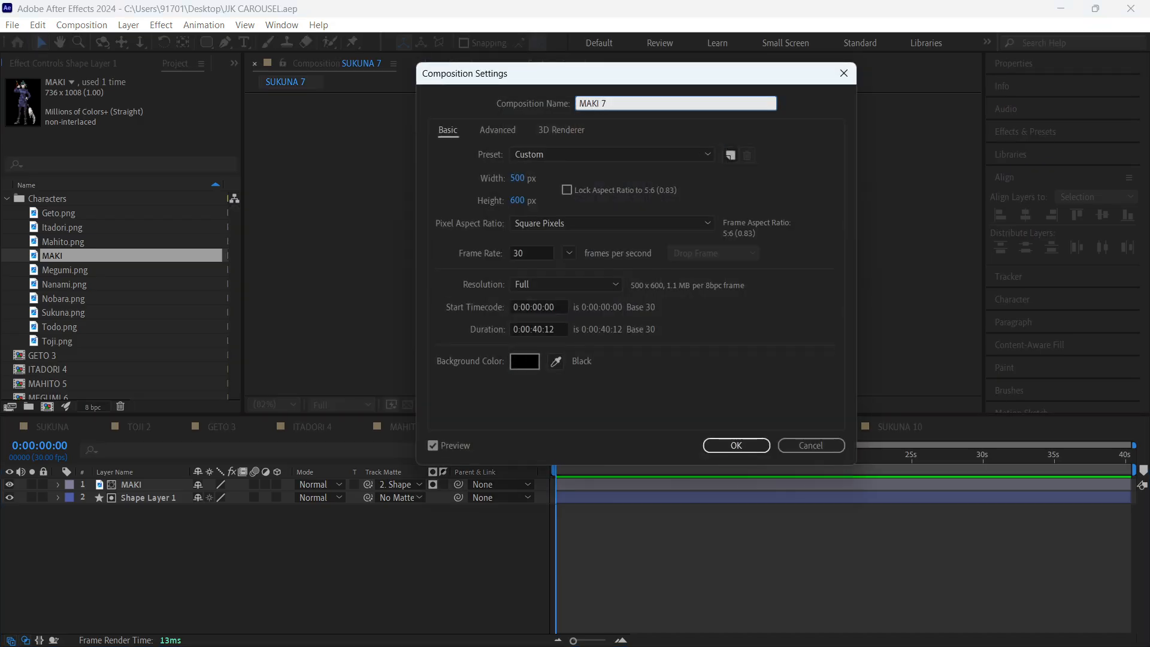
pyautogui.press('Return')
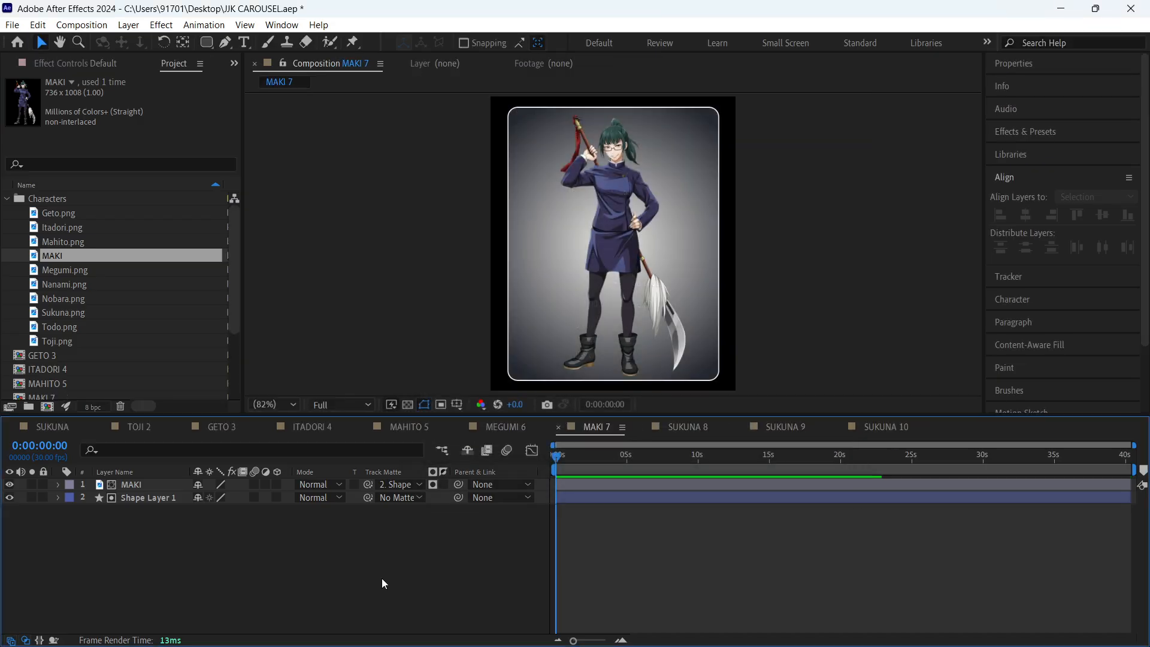
pyautogui.hotkey('ctrl', 's')
# - Replace the Sukuna.png layer in the SUKUNA 8 composition with Nanami.png from the Characters folder
pyautogui.click(677, 433)
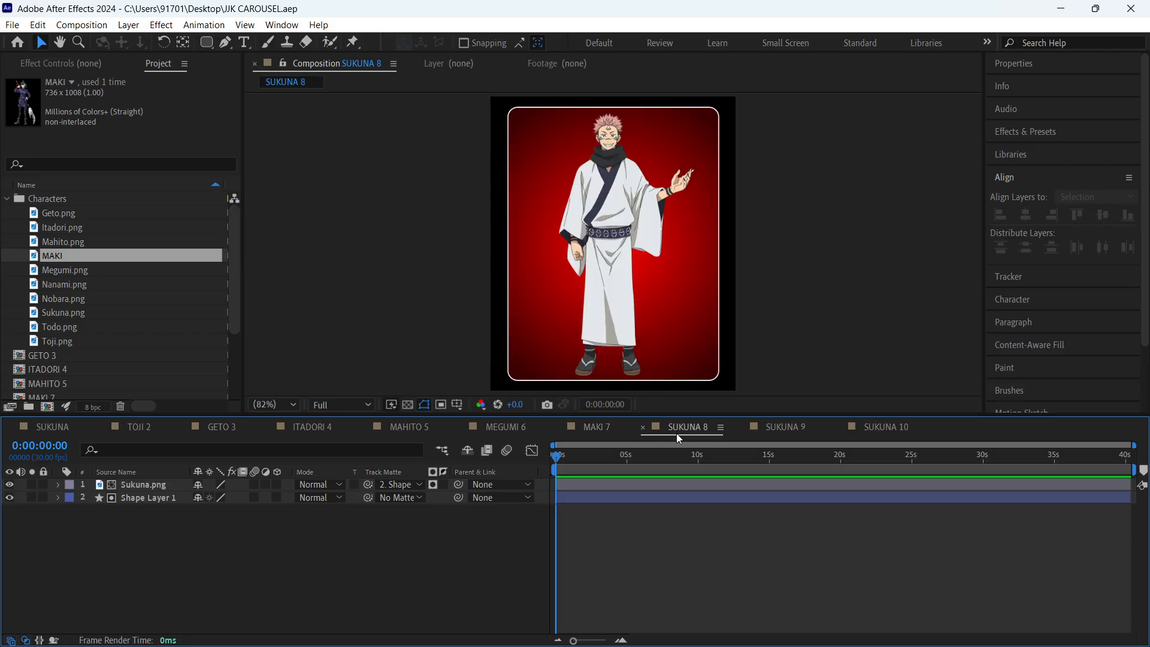
pyautogui.click(92, 271)
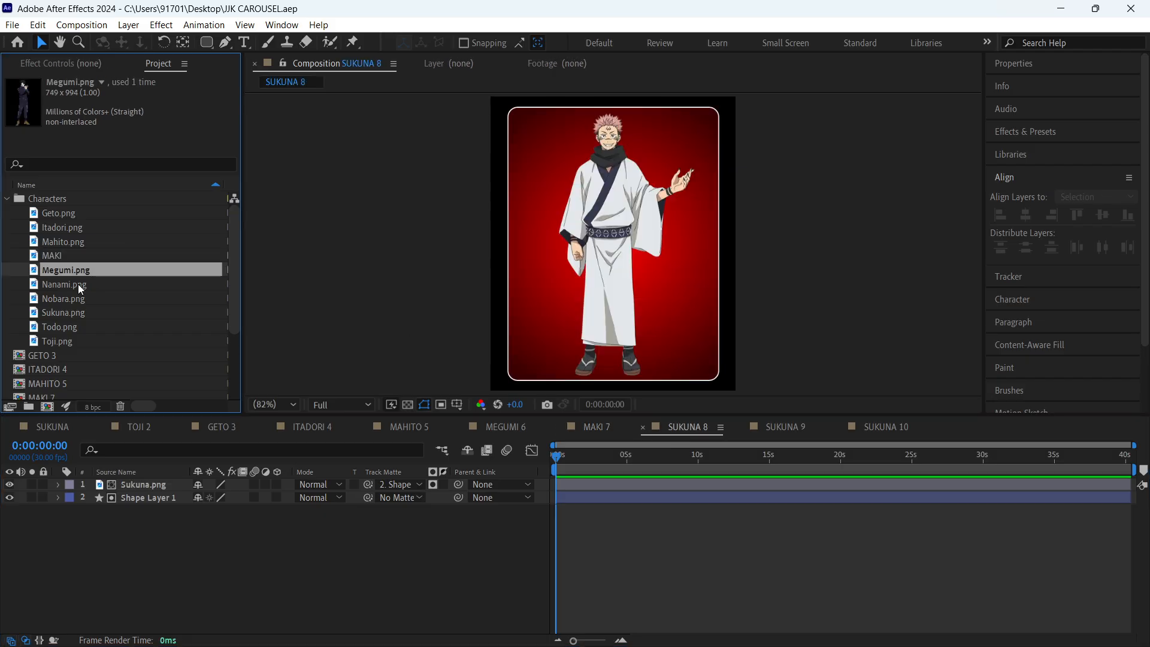
pyautogui.click(78, 284)
pyautogui.click(171, 483)
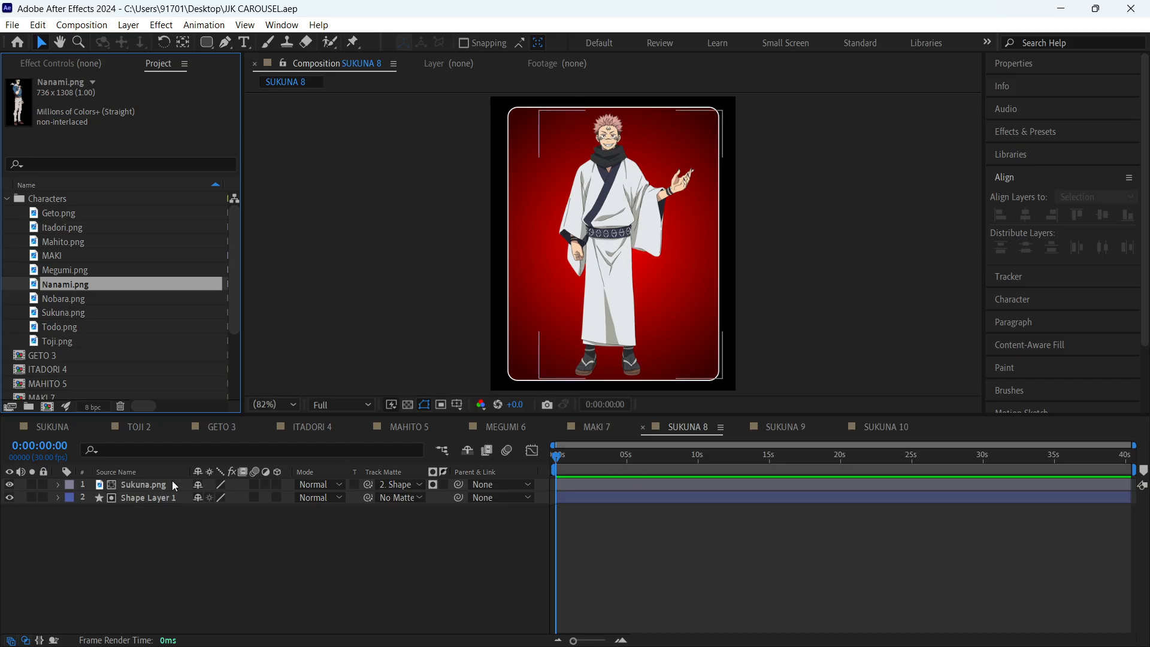
pyautogui.moveTo(69, 290); pyautogui.dragTo(138, 483)
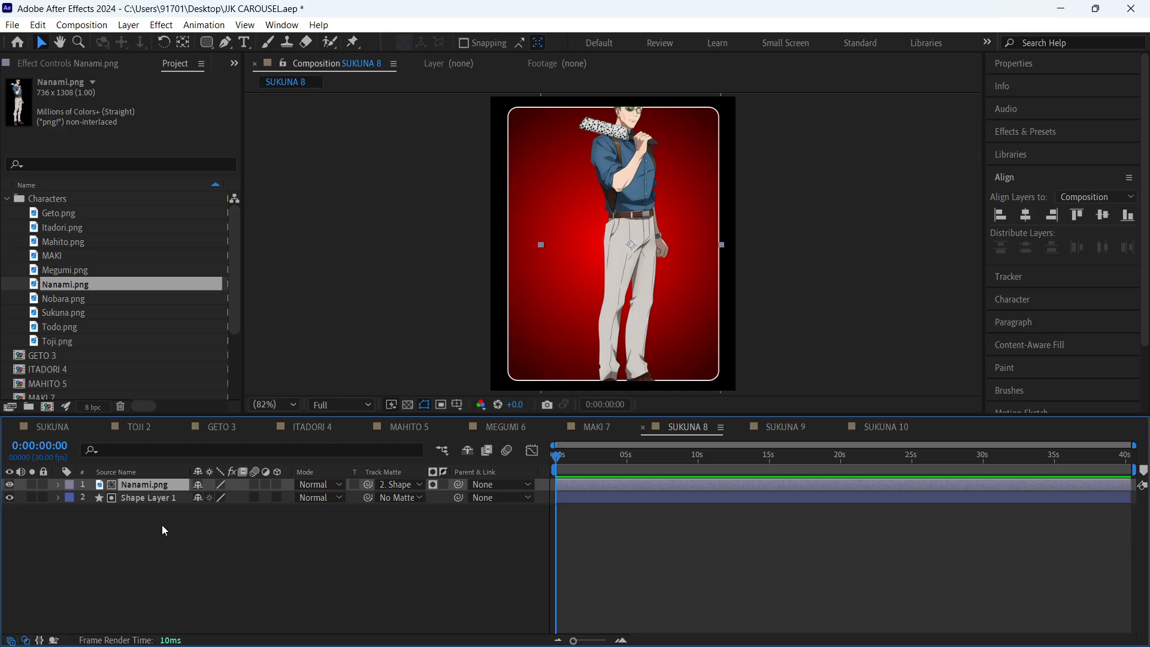
# - Scale down and reposition the Nanami.png layer so the full figure fits inside the card, and save the project
pyautogui.press('s')
pyautogui.moveTo(231, 497); pyautogui.dragTo(226, 498)
pyautogui.press('s')
pyautogui.moveTo(612, 311)
pyautogui.mouseDown()
pyautogui.moveTo(578, 308)
pyautogui.moveTo(601, 315)
pyautogui.mouseUp()
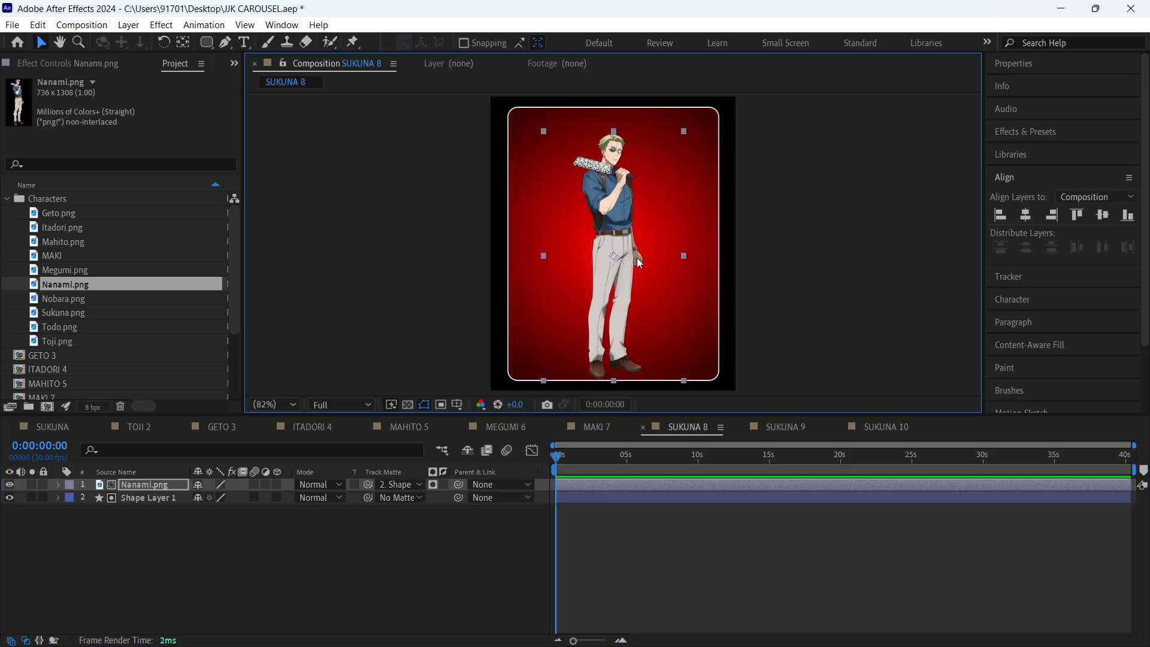
pyautogui.moveTo(682, 255); pyautogui.dragTo(626, 236)
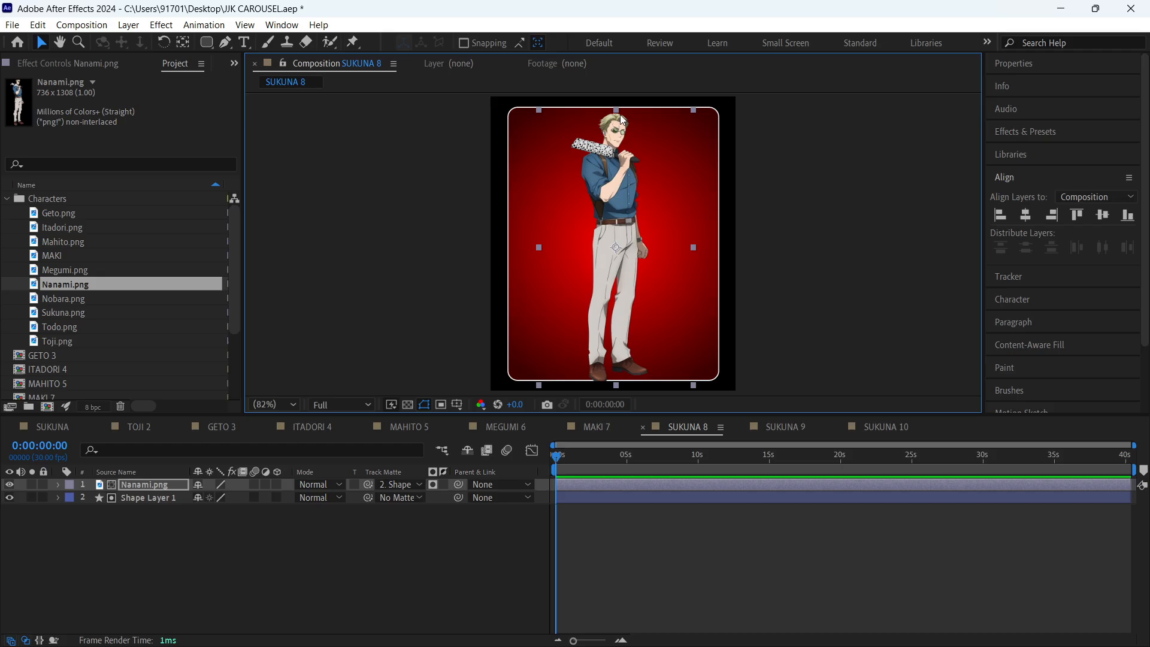
pyautogui.moveTo(619, 112); pyautogui.dragTo(618, 122)
pyautogui.moveTo(613, 174); pyautogui.dragTo(614, 174)
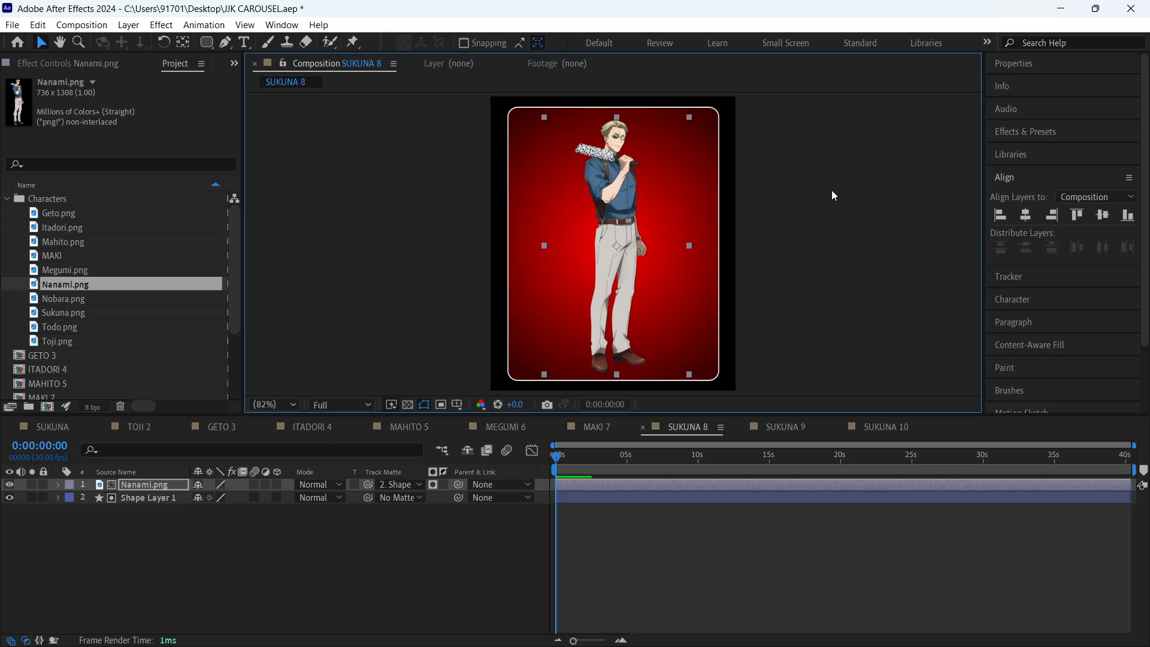
pyautogui.click(832, 190)
pyautogui.hotkey('ctrl', 's')
pyautogui.click(324, 558)
# - Set the outer gradient colour of Shape Layer 1 to a dark blue sampled from Nanami's shirt
pyautogui.click(167, 499)
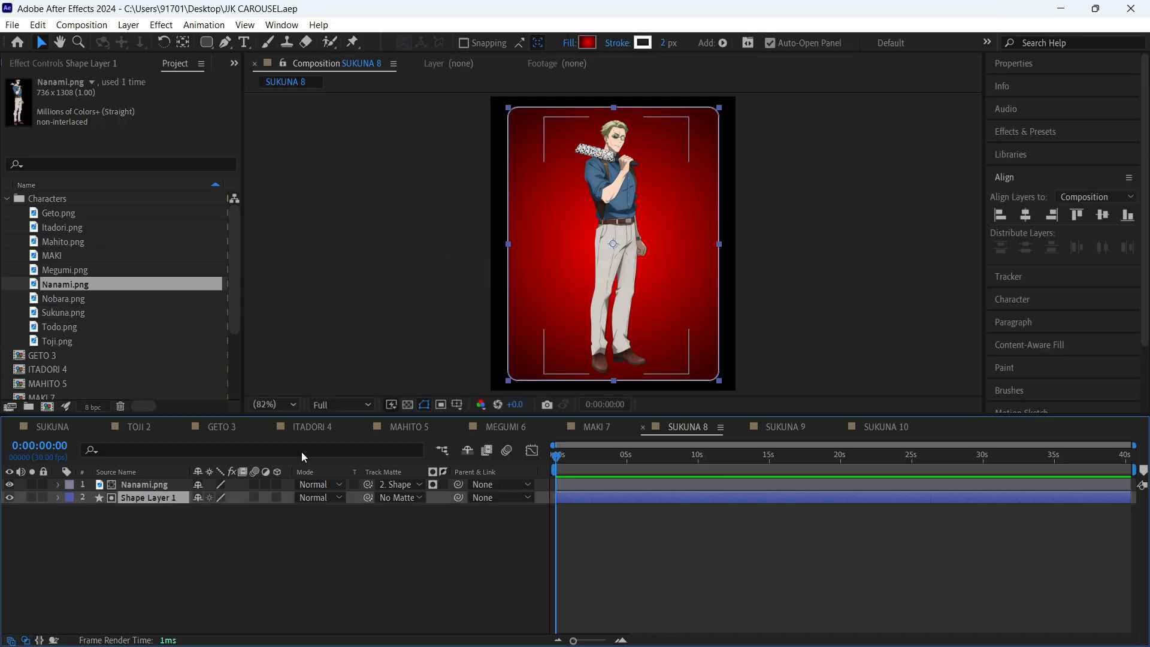
pyautogui.click(586, 43)
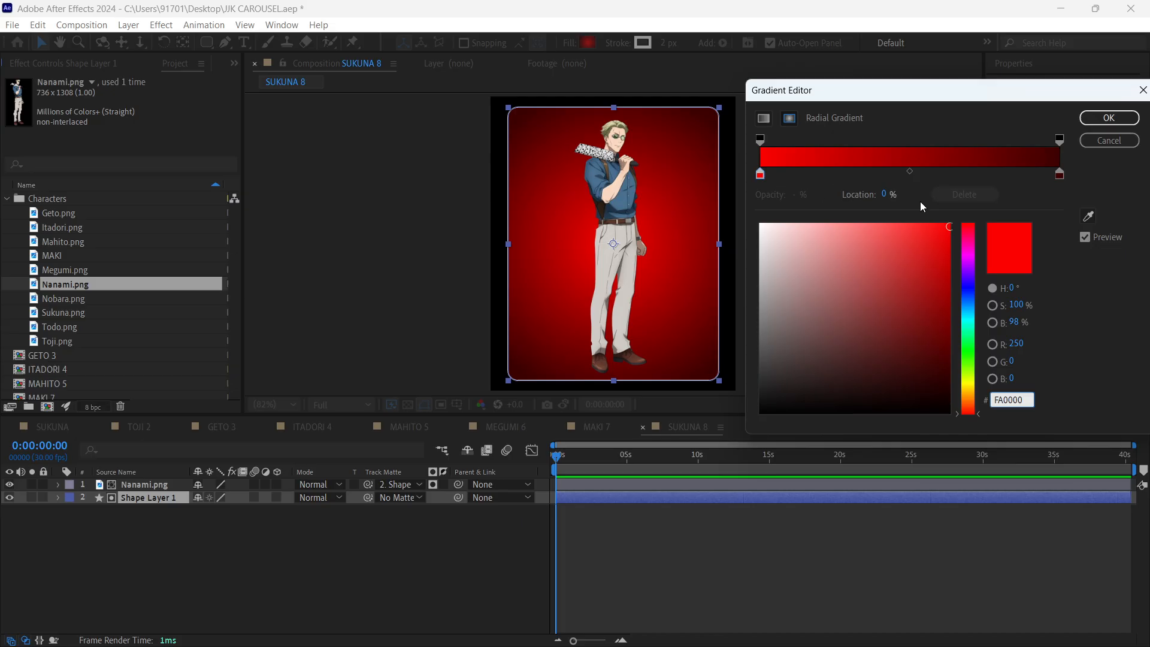
pyautogui.click(1060, 174)
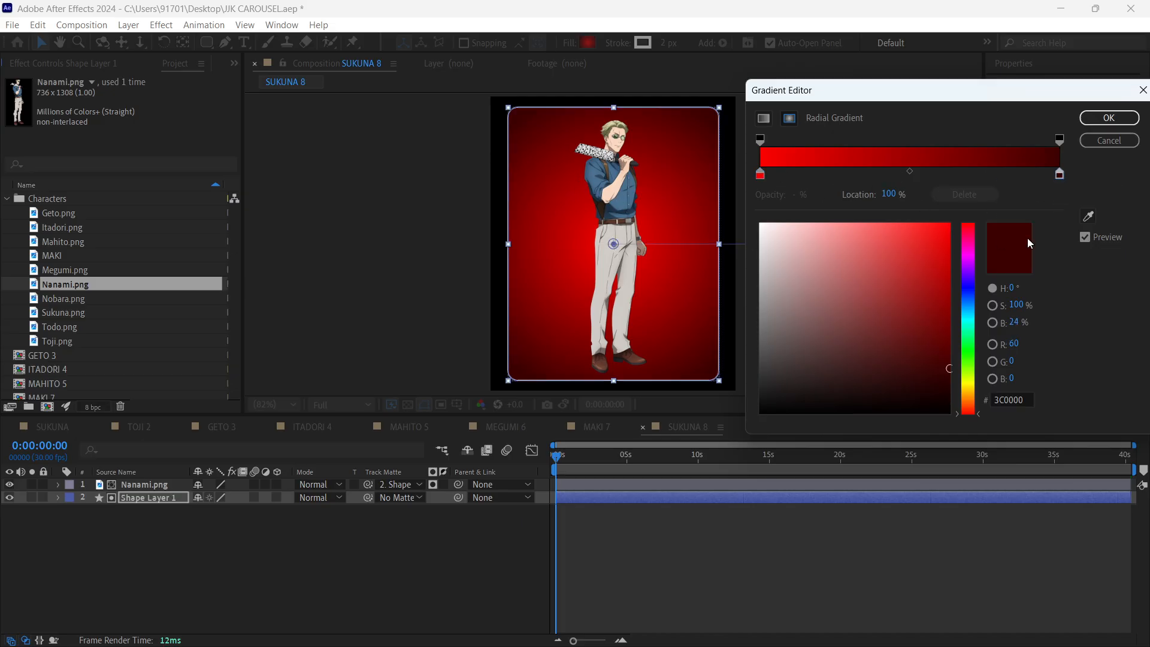
pyautogui.click(1089, 216)
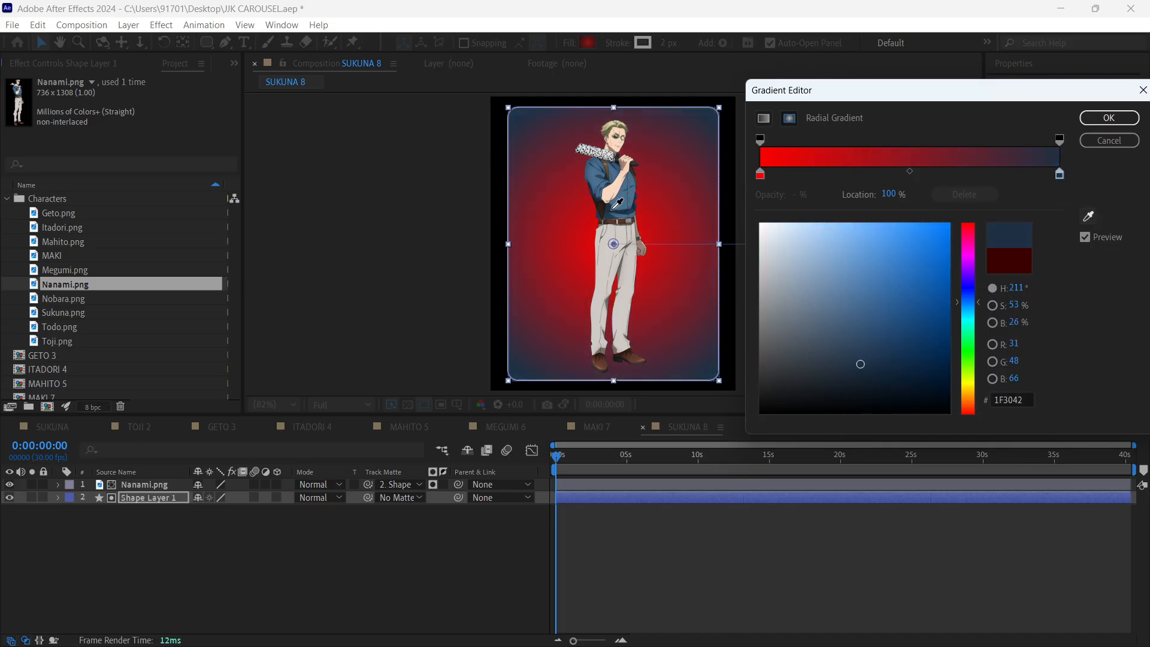
pyautogui.click(614, 207)
# - Set the gradient's inner colour to a blue sampled from Nanami's shirt, lighten it slightly, and apply the gradient
pyautogui.click(761, 174)
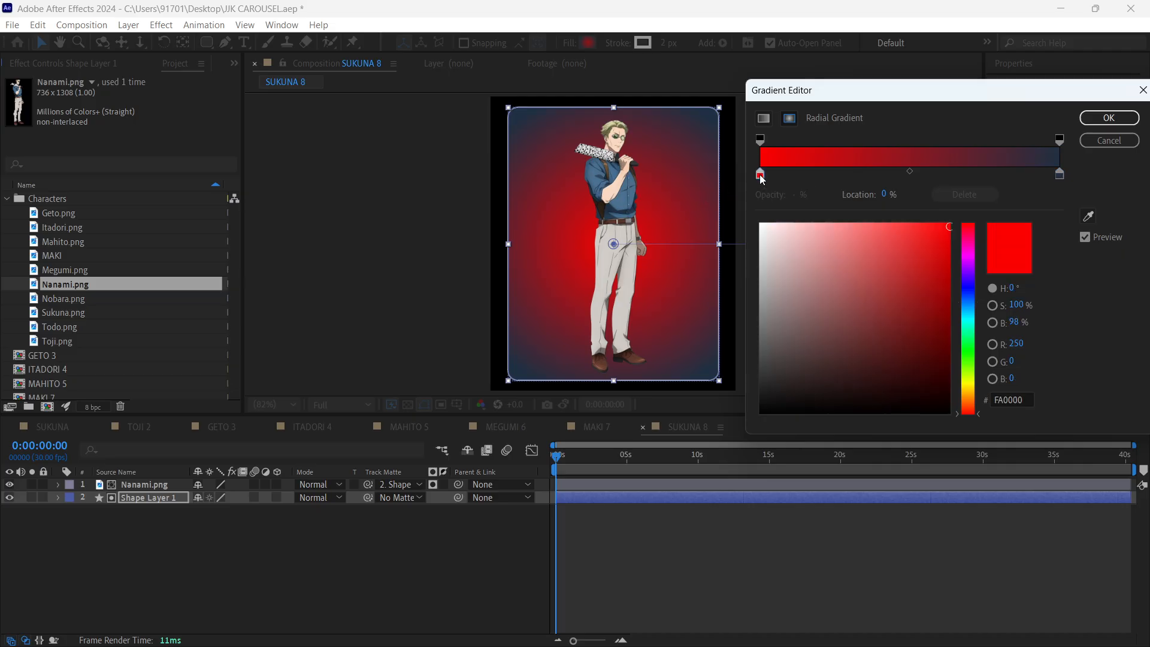
pyautogui.click(1089, 217)
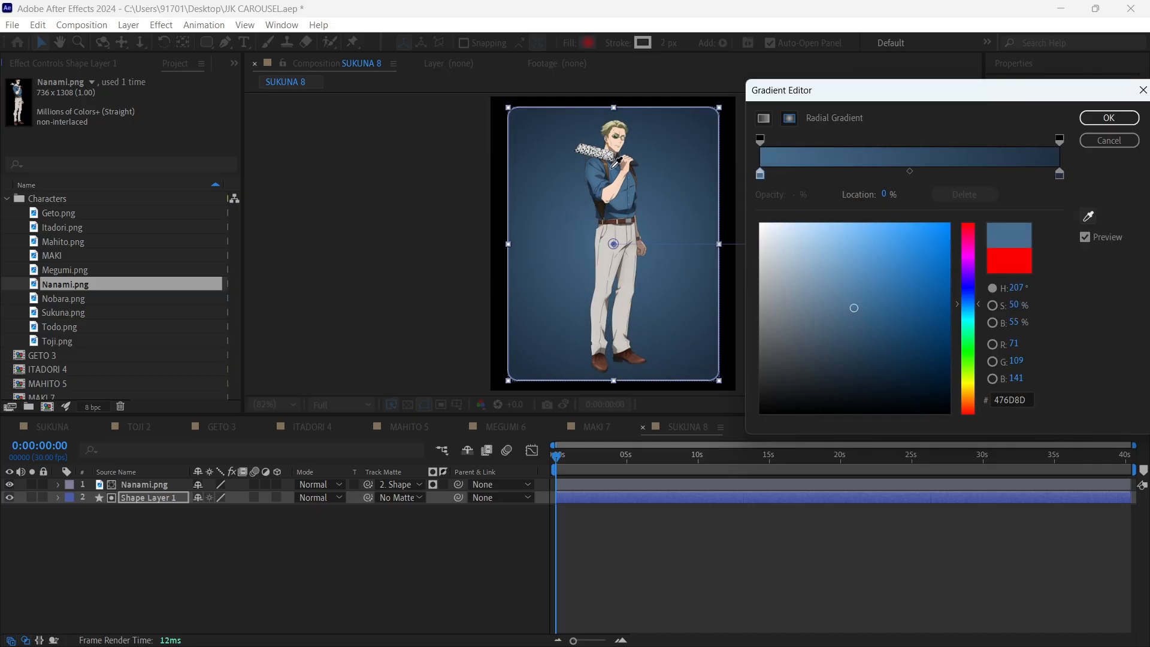
pyautogui.click(613, 179)
pyautogui.moveTo(853, 307); pyautogui.dragTo(831, 277)
pyautogui.click(1109, 118)
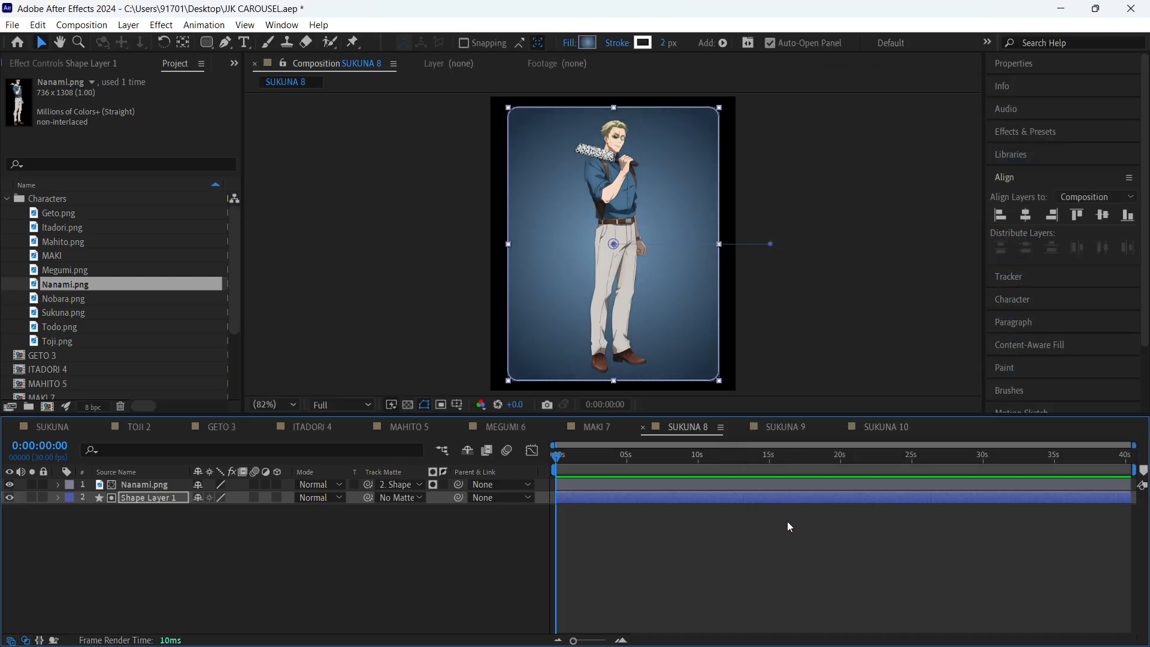
# - Rename the SUKUNA 8 composition as NANAMI 8 and save the project
pyautogui.hotkey('ctrl', 'k')
pyautogui.write('NANAMI 8')
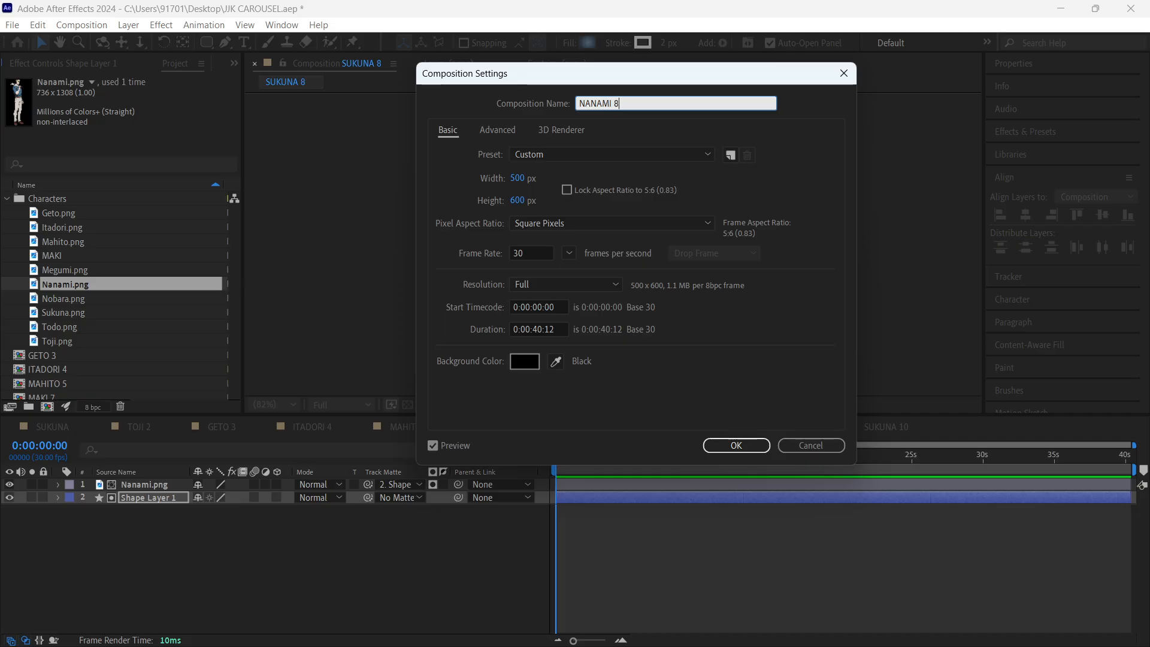
pyautogui.press('Return')
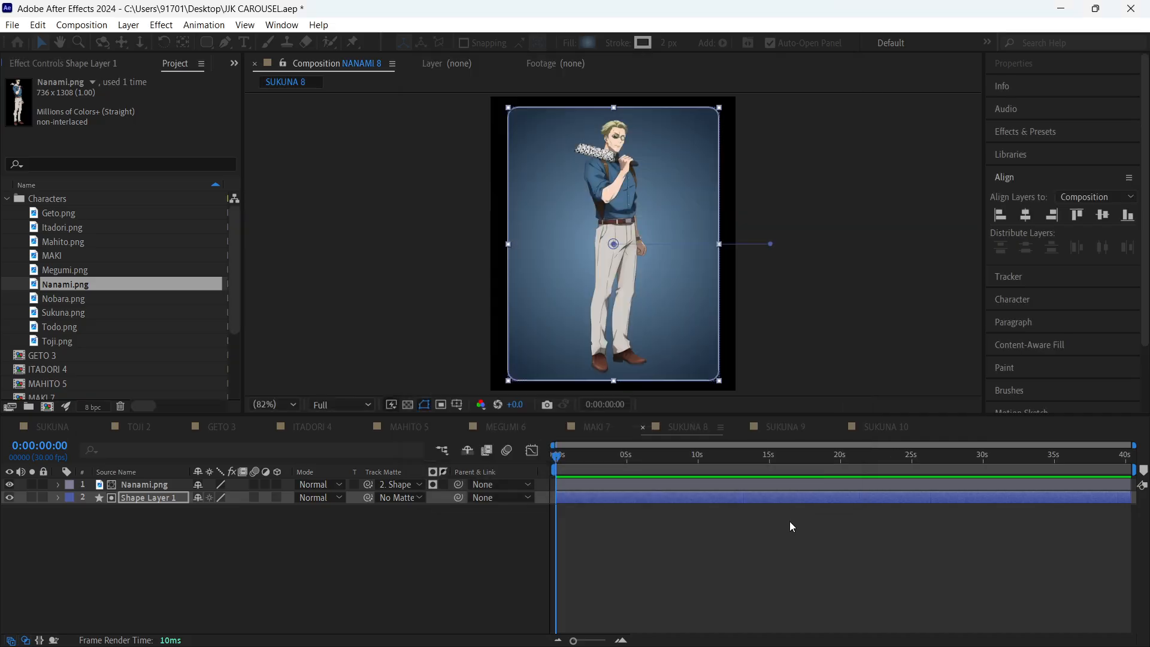
pyautogui.click(762, 556)
# - Replace the Sukuna.png layer in the SUKUNA 9 composition with Nobara.png from the Characters folder
pyautogui.click(782, 428)
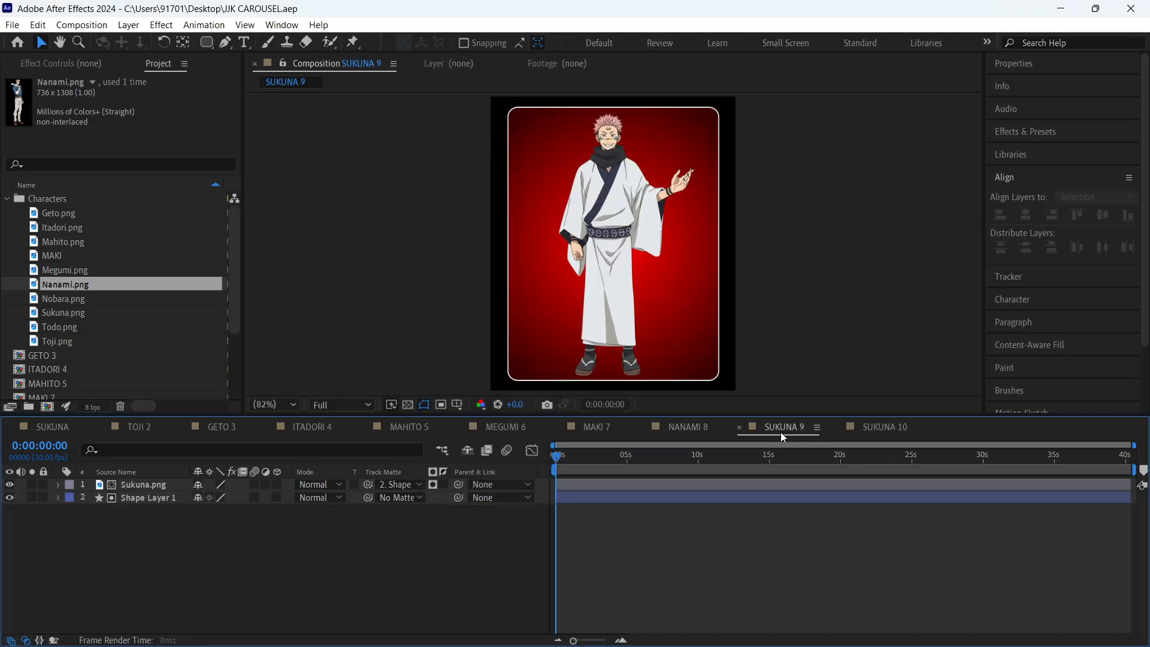
pyautogui.click(93, 300)
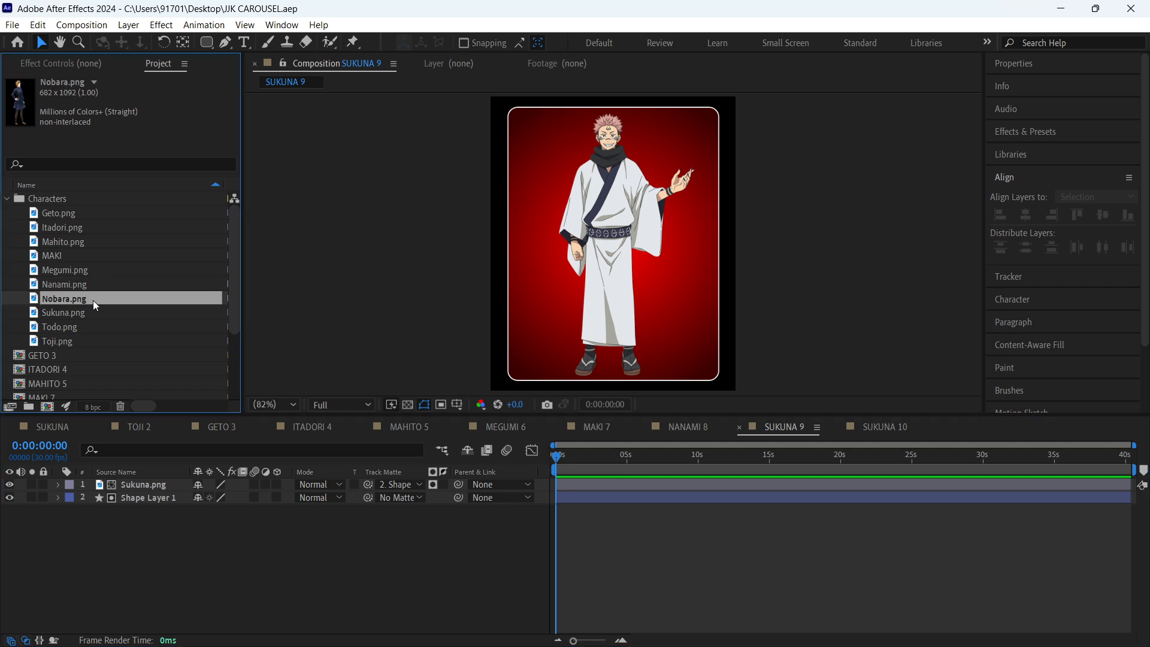
pyautogui.click(164, 484)
pyautogui.moveTo(76, 300); pyautogui.dragTo(143, 483)
# - Rename the SUKUNA 9 composition as NOBARA 9
pyautogui.hotkey('ctrl', 'k')
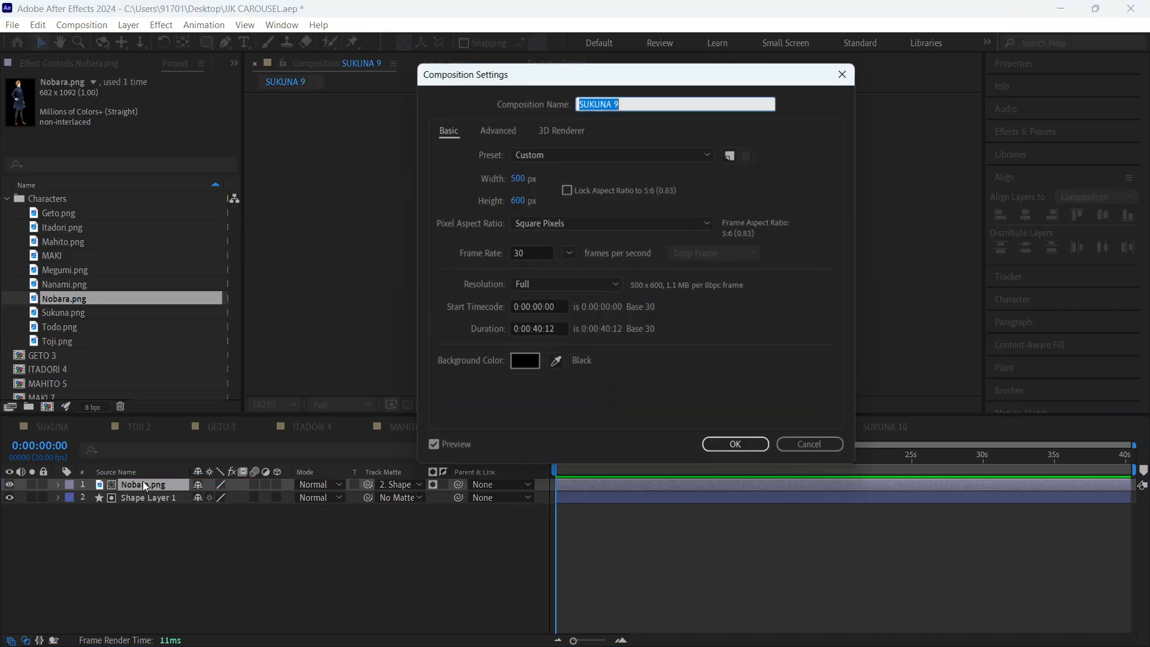
pyautogui.write('NIBARA')
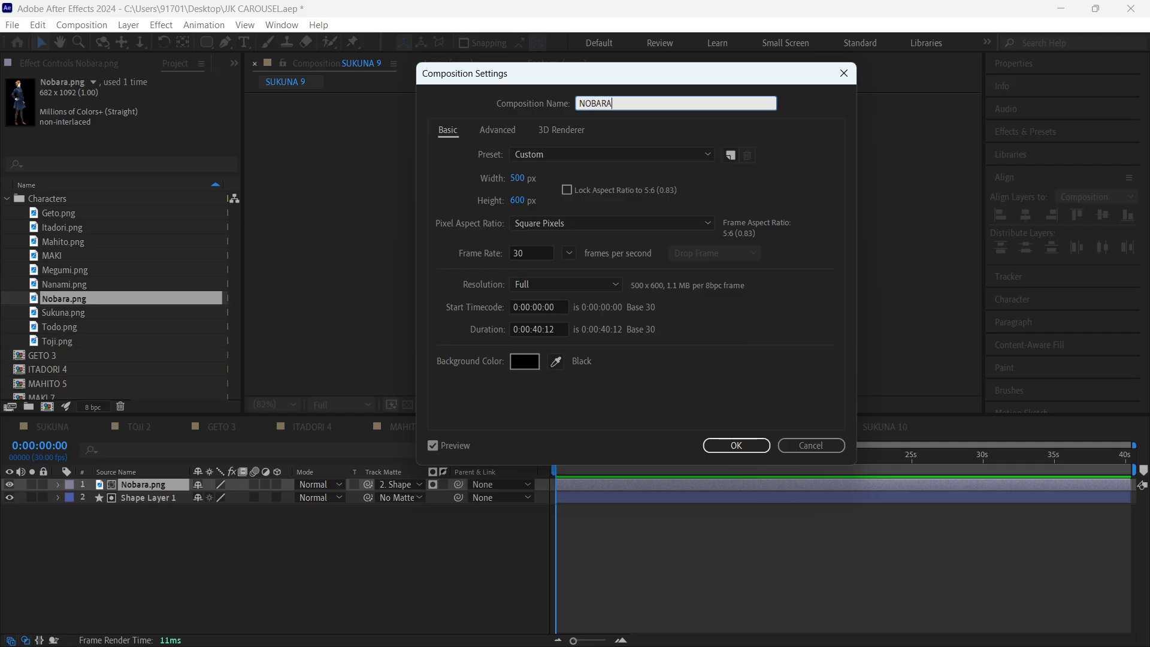
pyautogui.write(' 9')
pyautogui.press('Return')
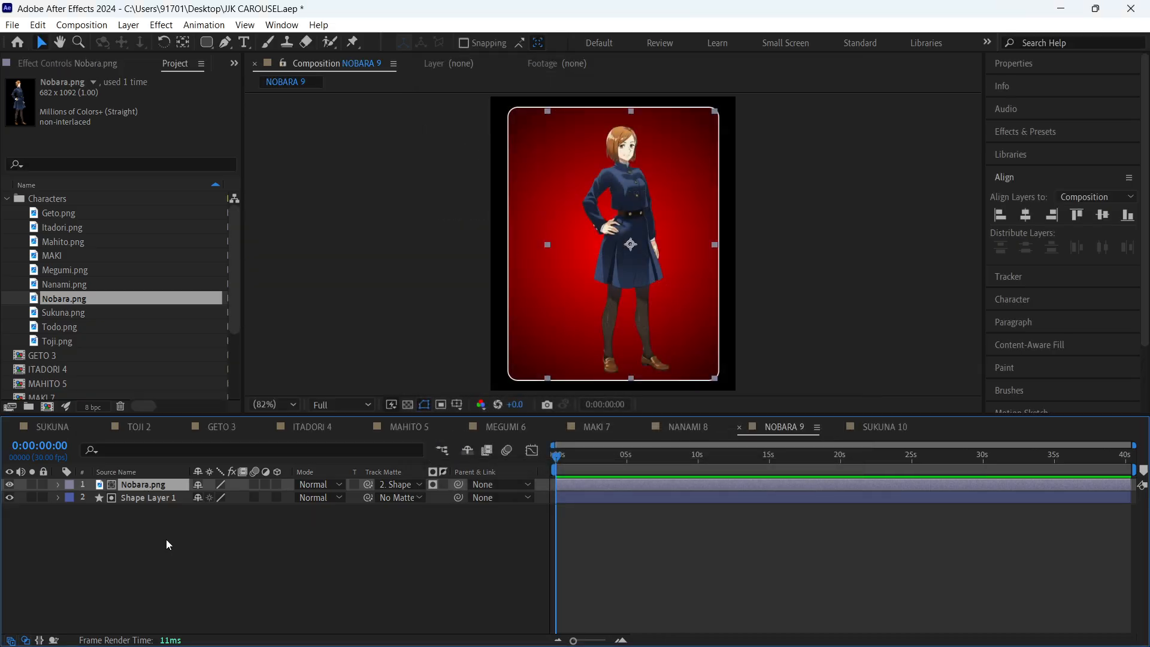
# - Set the inner gradient colour of Shape Layer 1 to an orange tan (D2924E) sampled from Nobara's hair
pyautogui.click(160, 501)
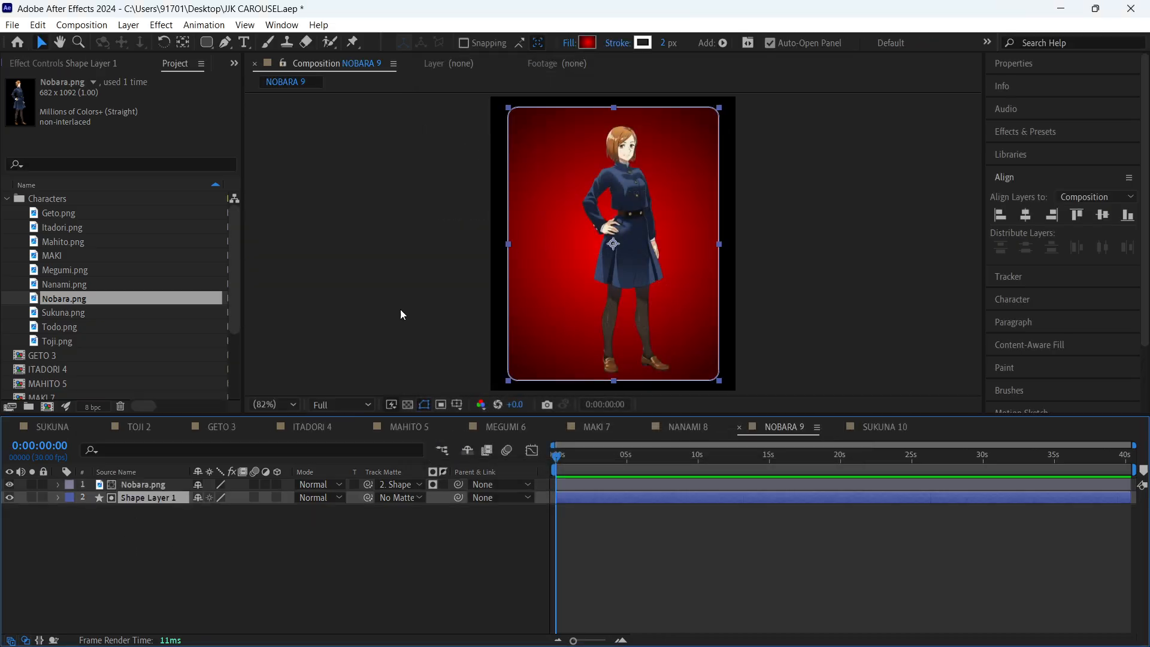
pyautogui.click(579, 45)
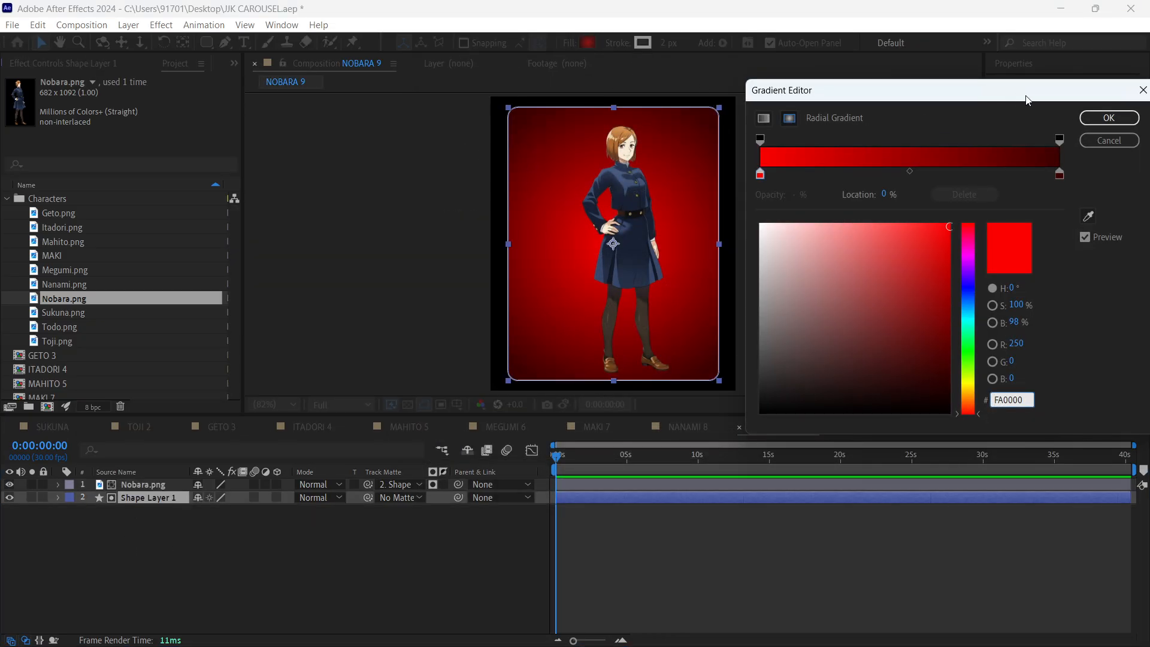
pyautogui.click(1089, 215)
pyautogui.click(621, 130)
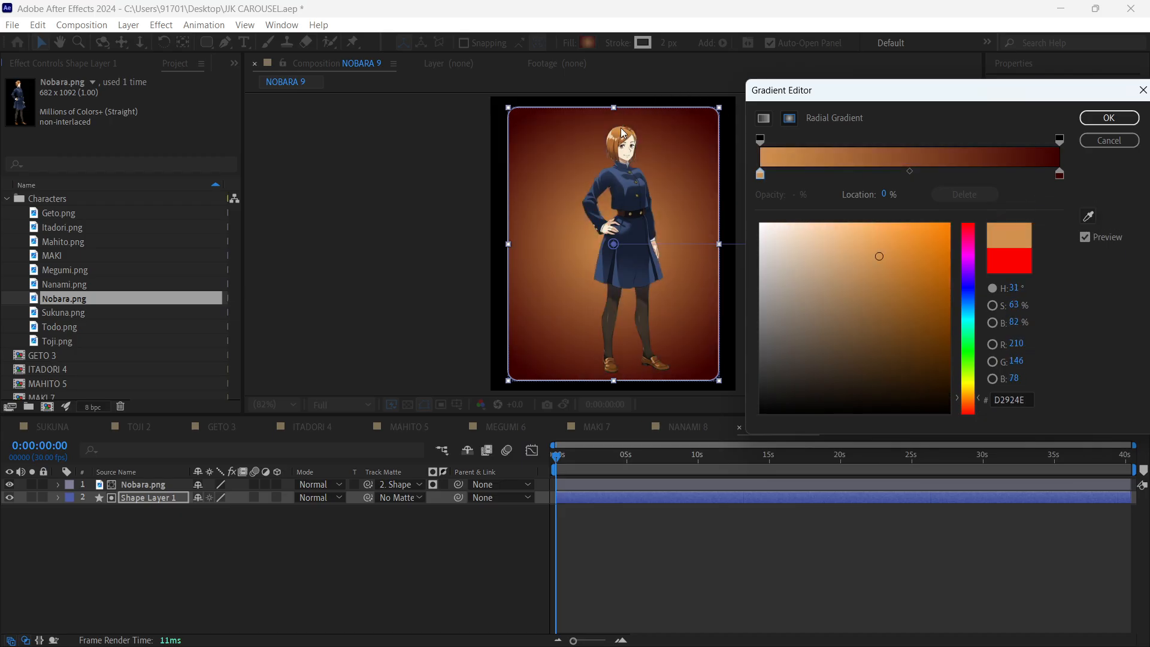
# - Set the gradient's outer colour to a dark brown (4B2D0E) by darkening a tone sampled near Nobara's hair
pyautogui.click(1058, 174)
pyautogui.click(1089, 215)
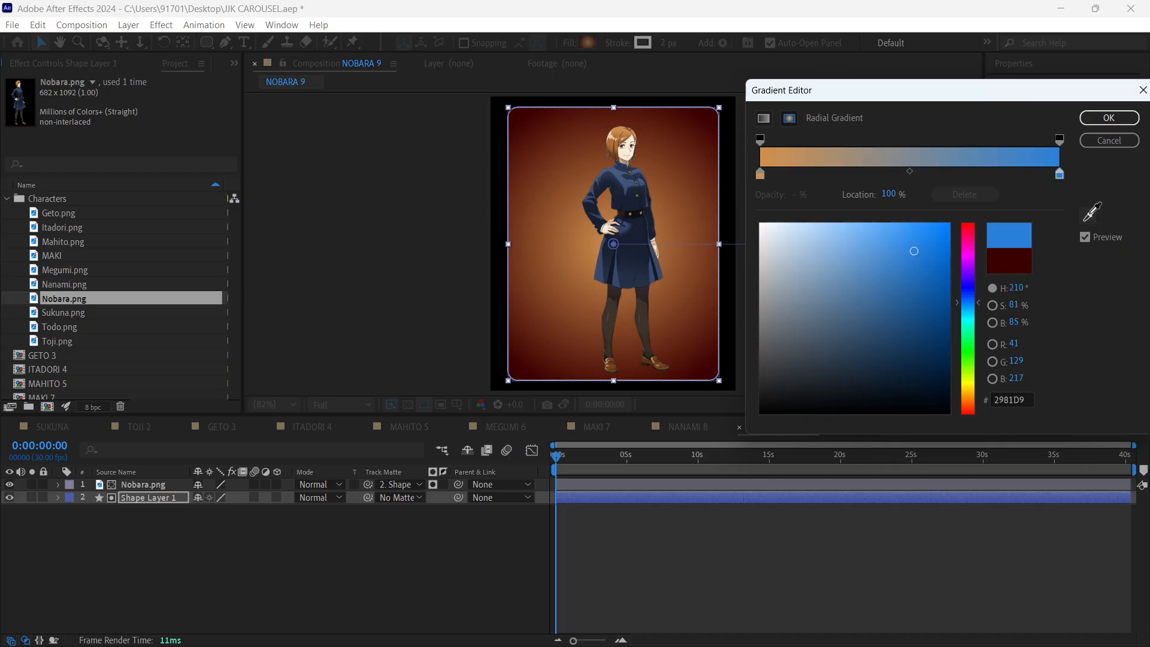
pyautogui.click(623, 123)
pyautogui.moveTo(886, 261); pyautogui.dragTo(915, 357)
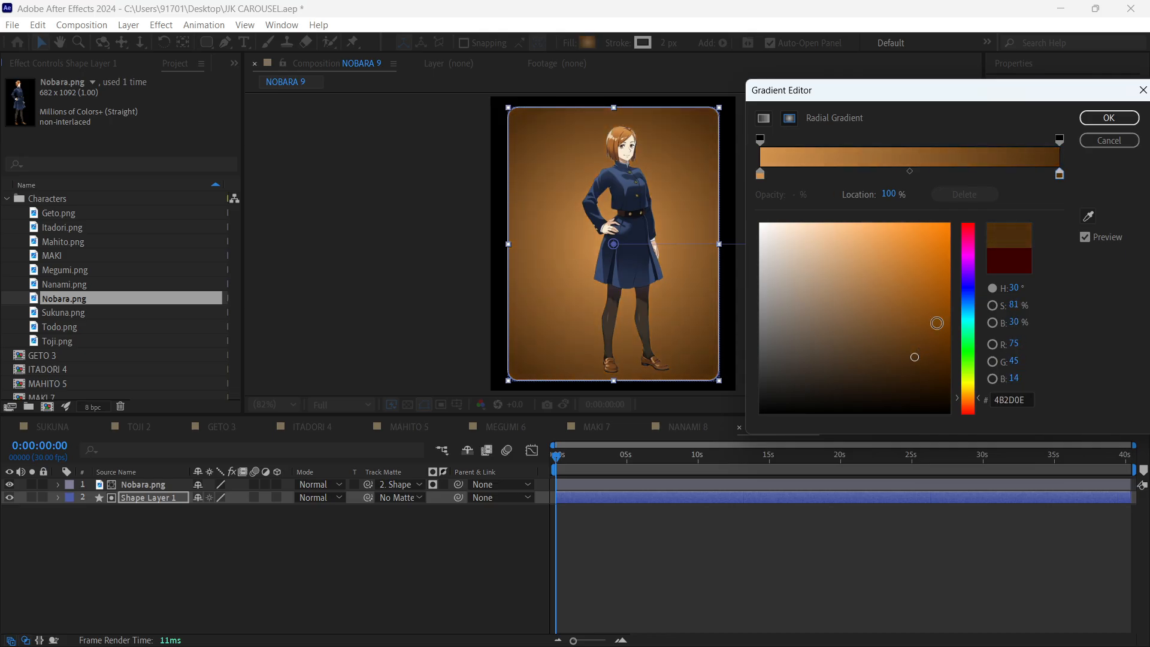
# - Lighten the gradient's inner colour to a pale orange (F1B270) and apply the gradient
pyautogui.click(761, 174)
pyautogui.moveTo(876, 254); pyautogui.dragTo(862, 232)
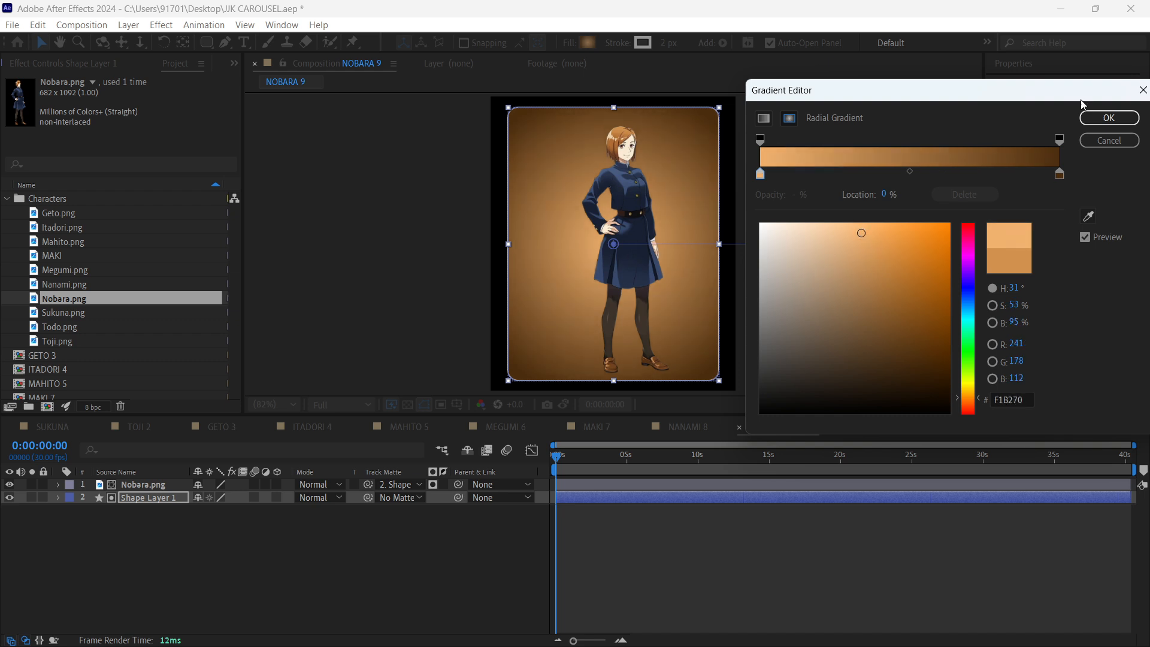
pyautogui.click(1108, 117)
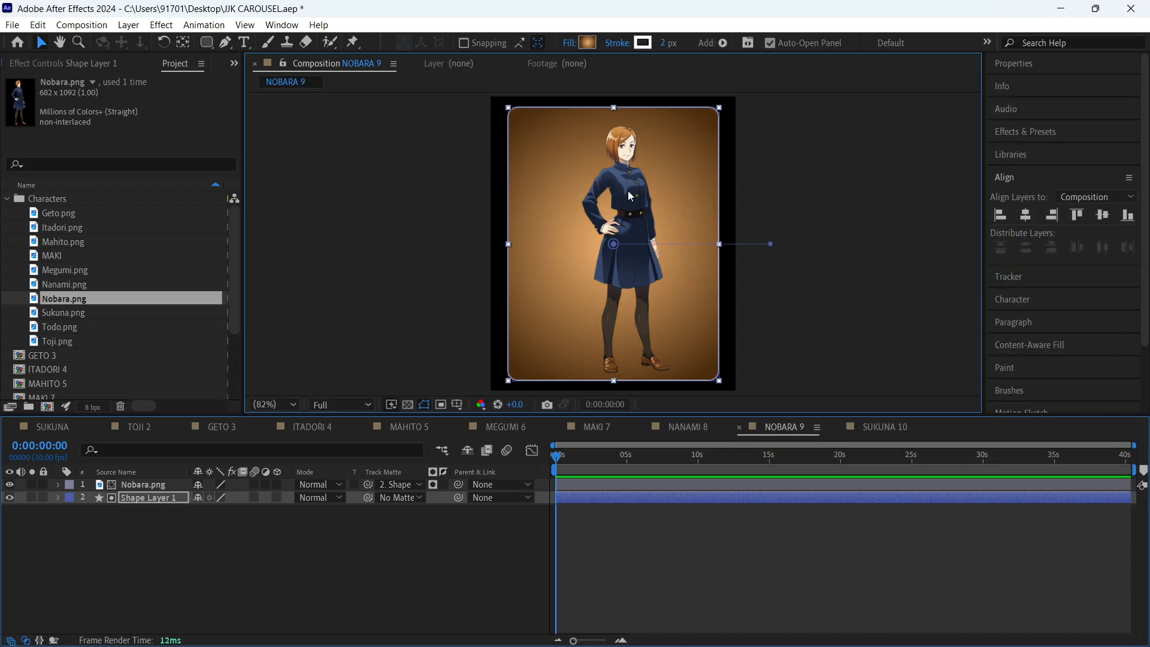
# - Move the Nobara.png layer to the card's centre, enlarge it slightly to fill the card's height, and save the project
pyautogui.click(864, 233)
pyautogui.moveTo(618, 176); pyautogui.dragTo(606, 178)
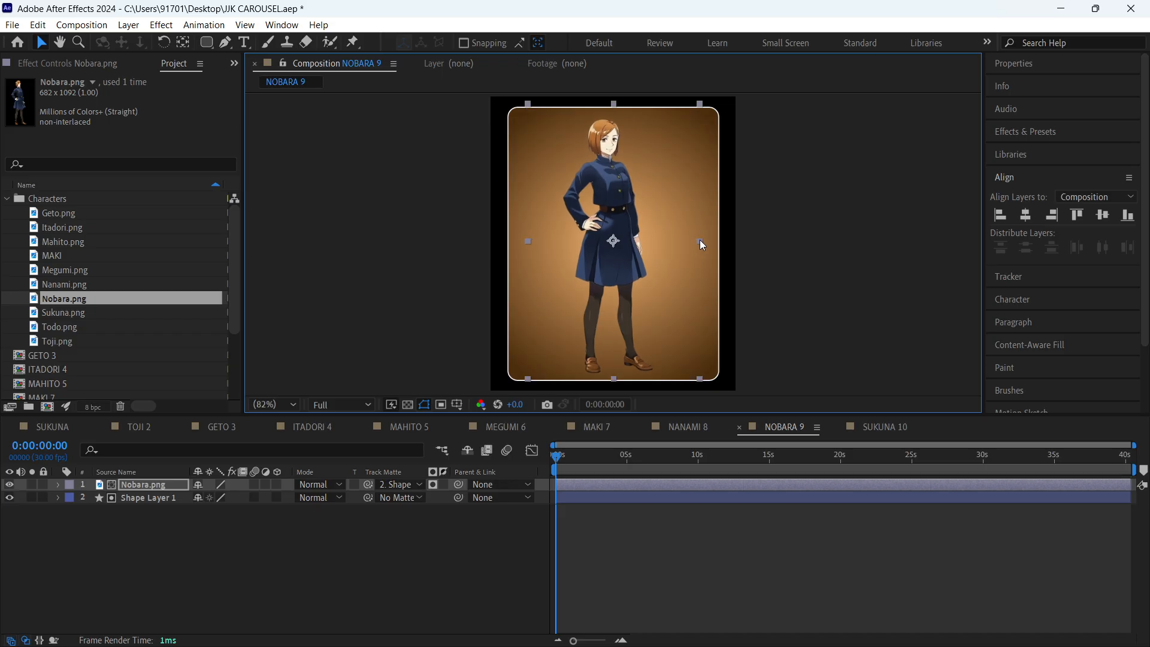
pyautogui.click(854, 233)
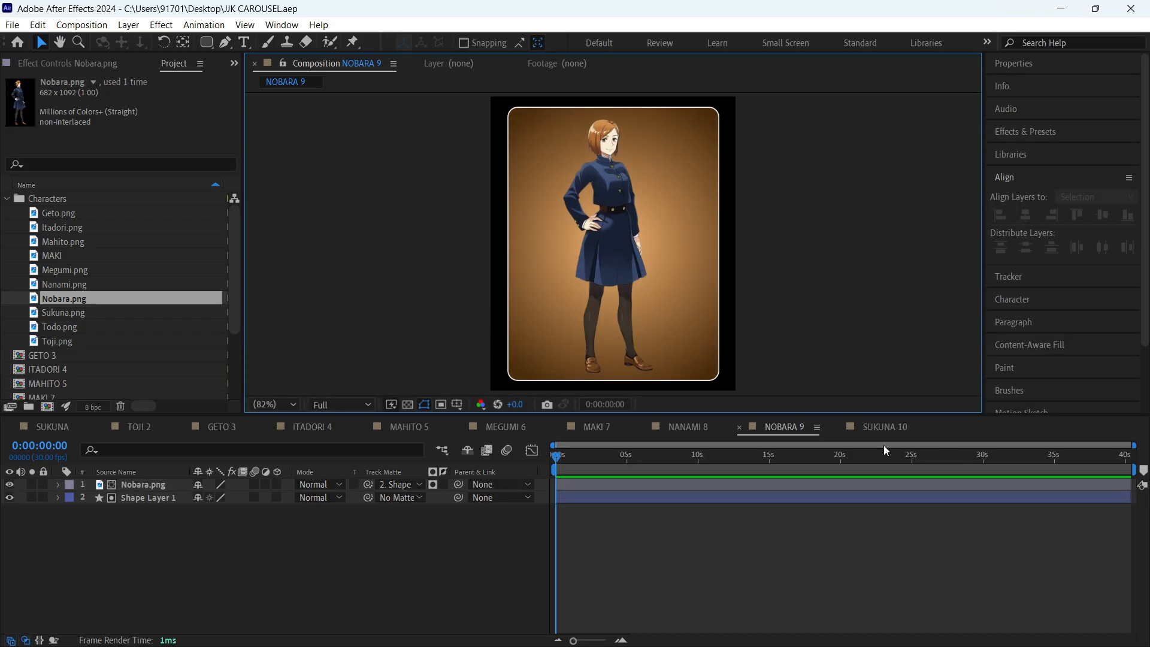
pyautogui.press('Tab')
pyautogui.click(875, 536)
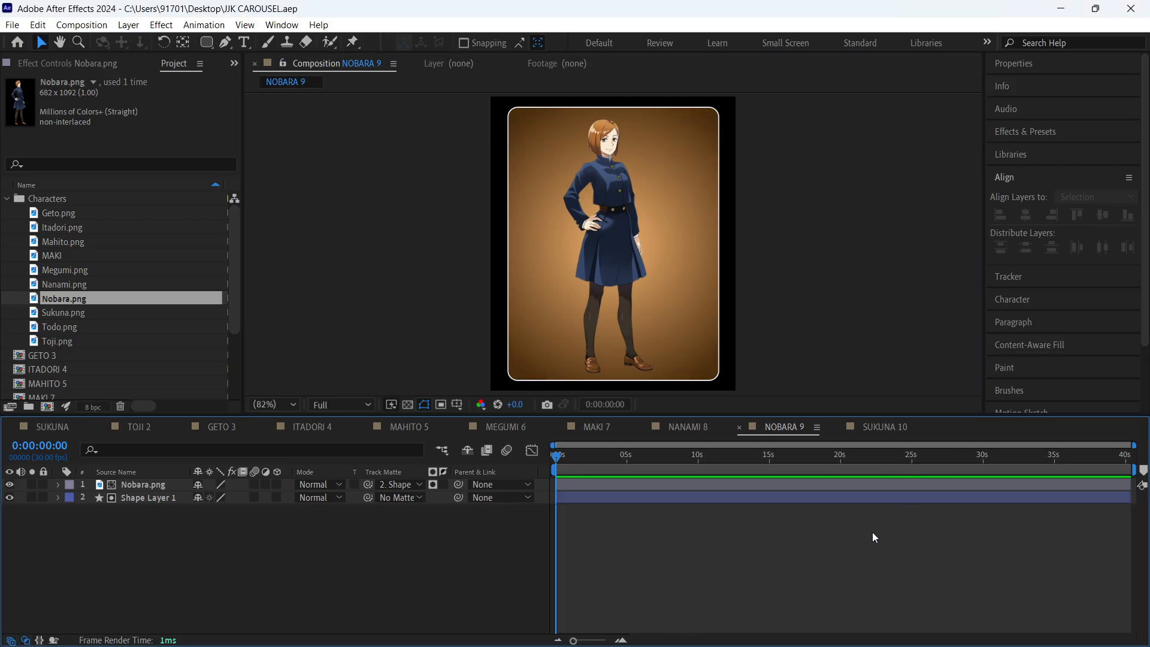
# - Replace the Sukuna.png layer in the SUKUNA 10 composition with Todo.png from the Characters folder
pyautogui.click(887, 426)
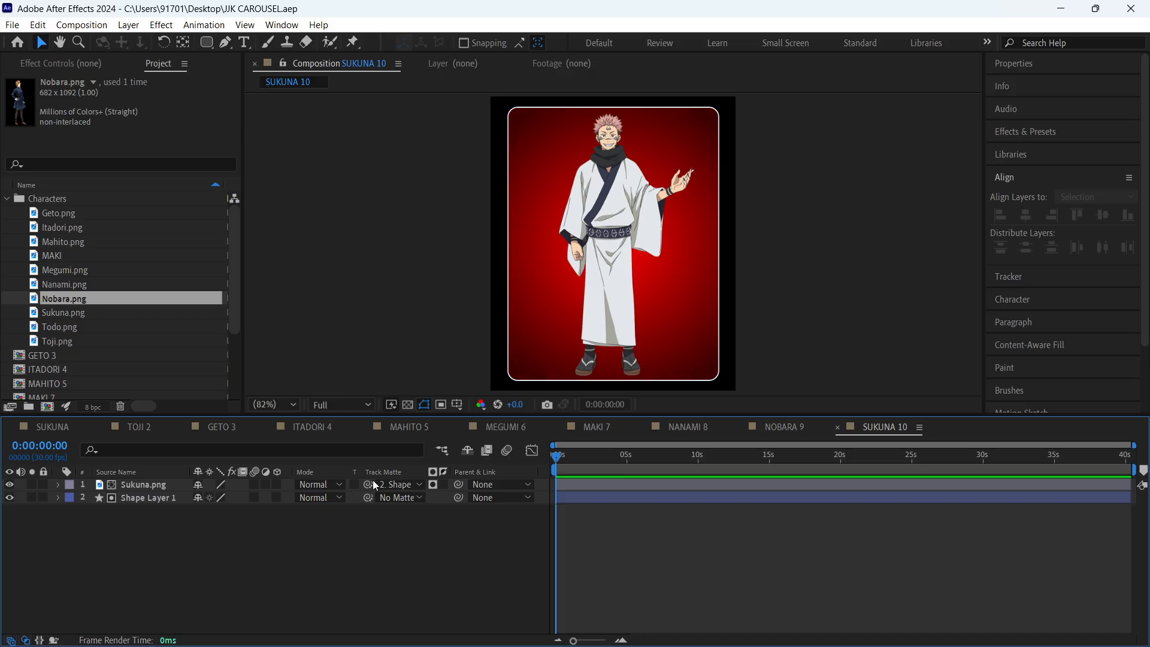
pyautogui.click(73, 329)
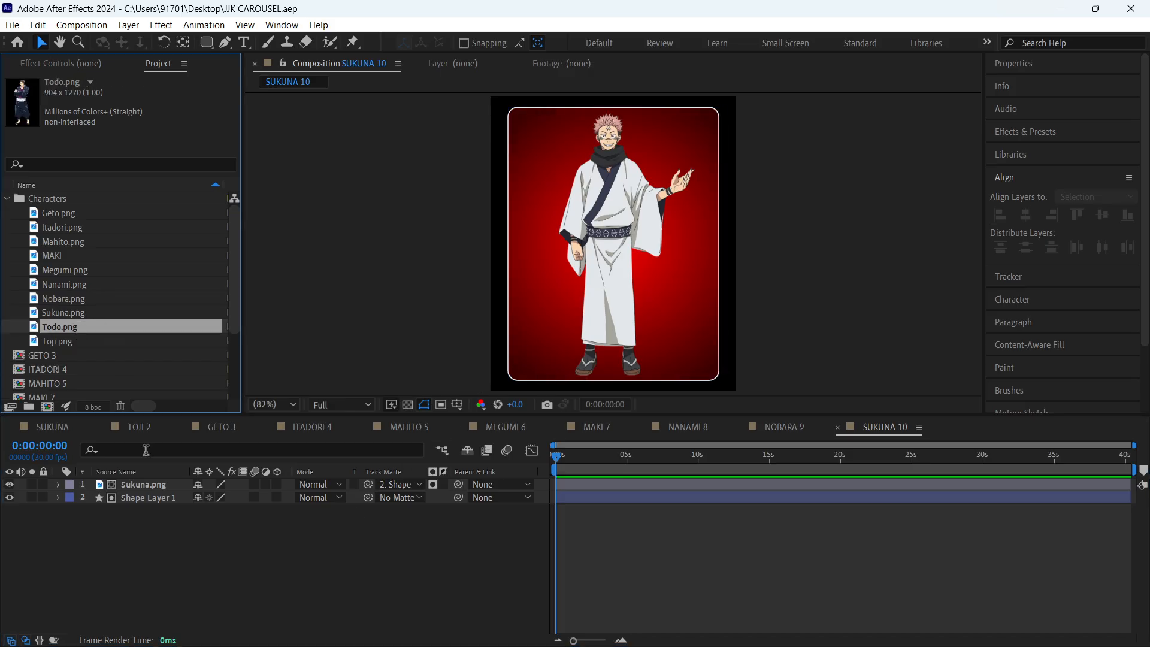
pyautogui.click(150, 483)
pyautogui.moveTo(70, 329); pyautogui.dragTo(157, 488)
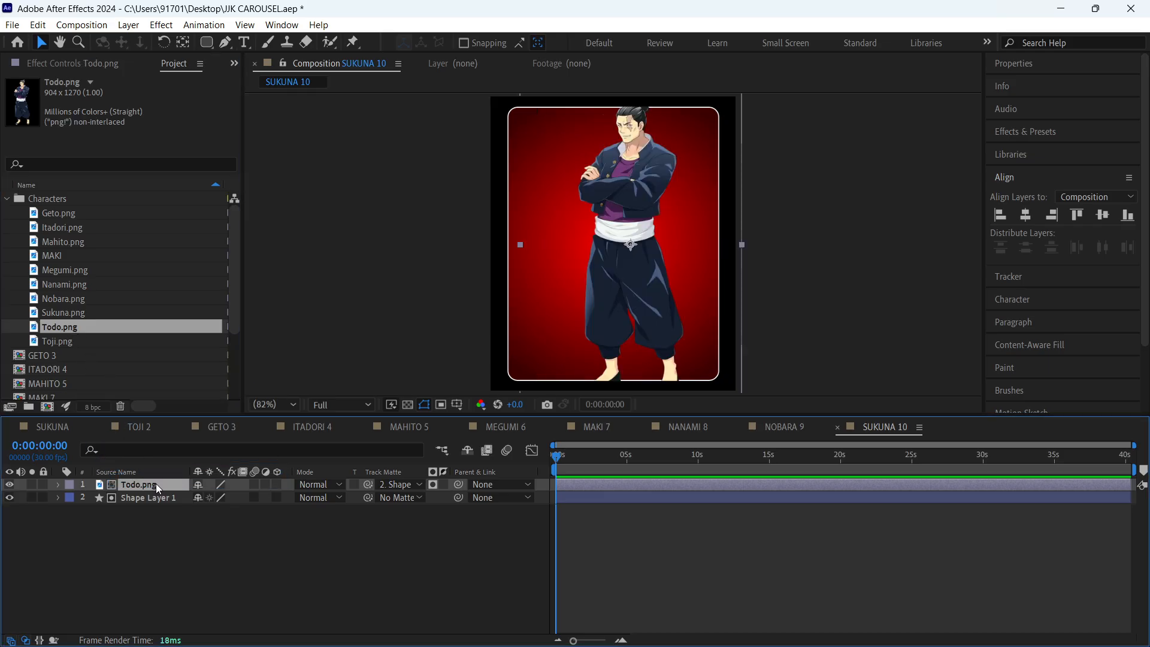
pyautogui.click(194, 563)
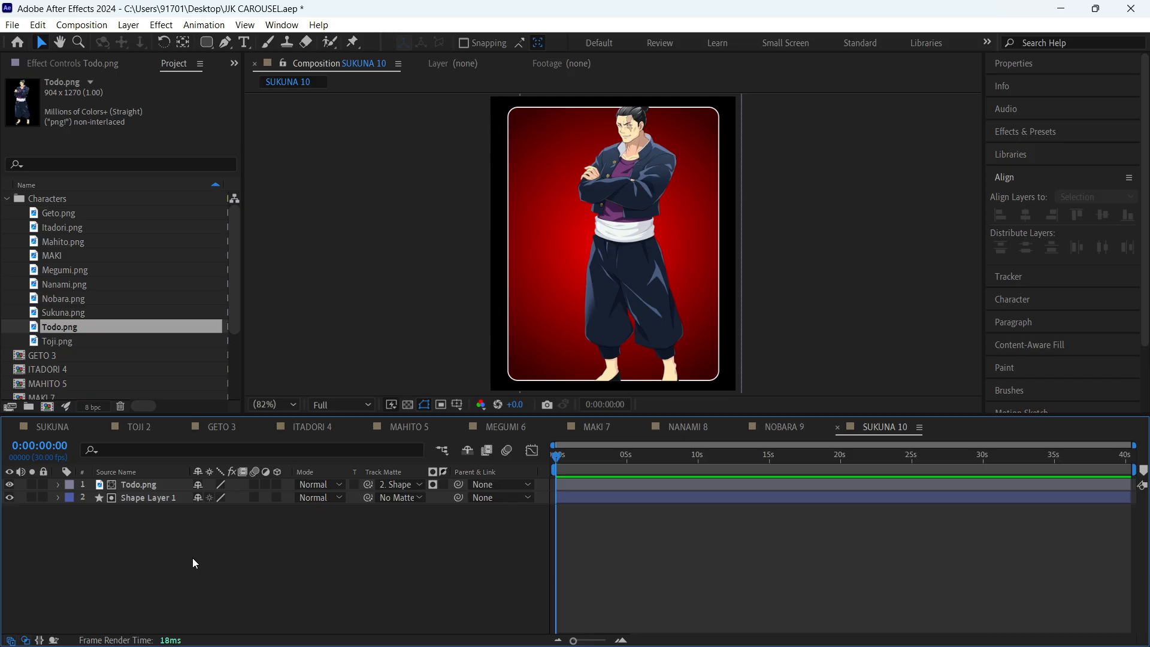
# - Scale the Todo.png layer down so the full figure fits inside the card, and position it near the card's centre
pyautogui.click(650, 210)
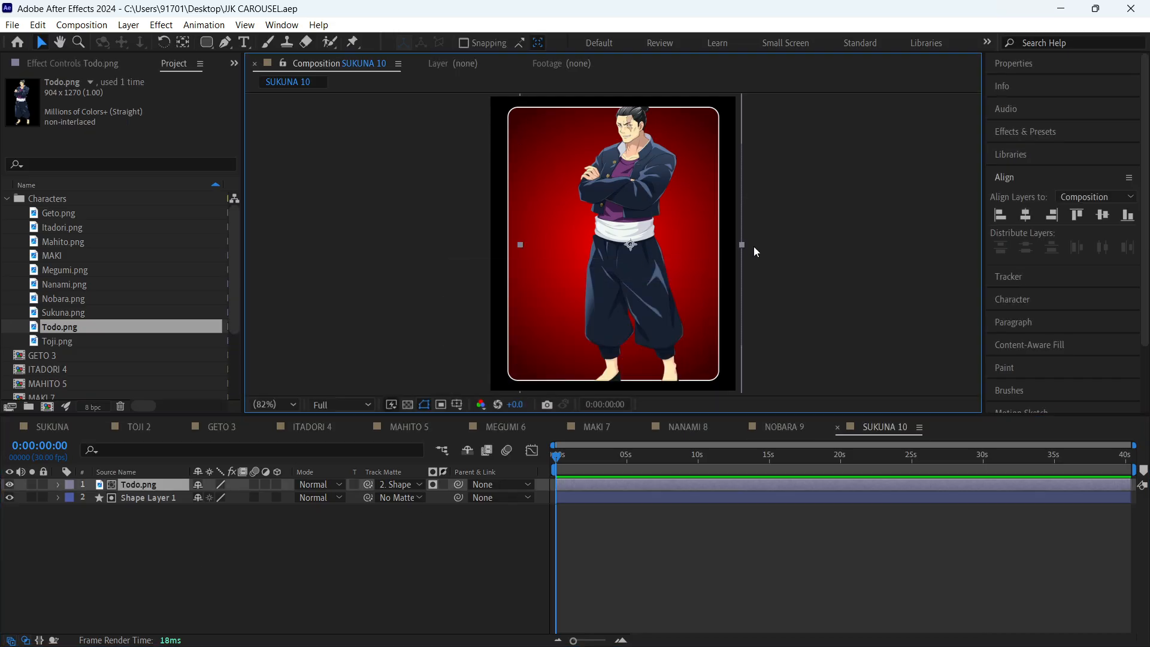
pyautogui.click(728, 249)
pyautogui.click(667, 231)
pyautogui.moveTo(742, 245); pyautogui.dragTo(722, 243)
pyautogui.moveTo(632, 232); pyautogui.dragTo(617, 235)
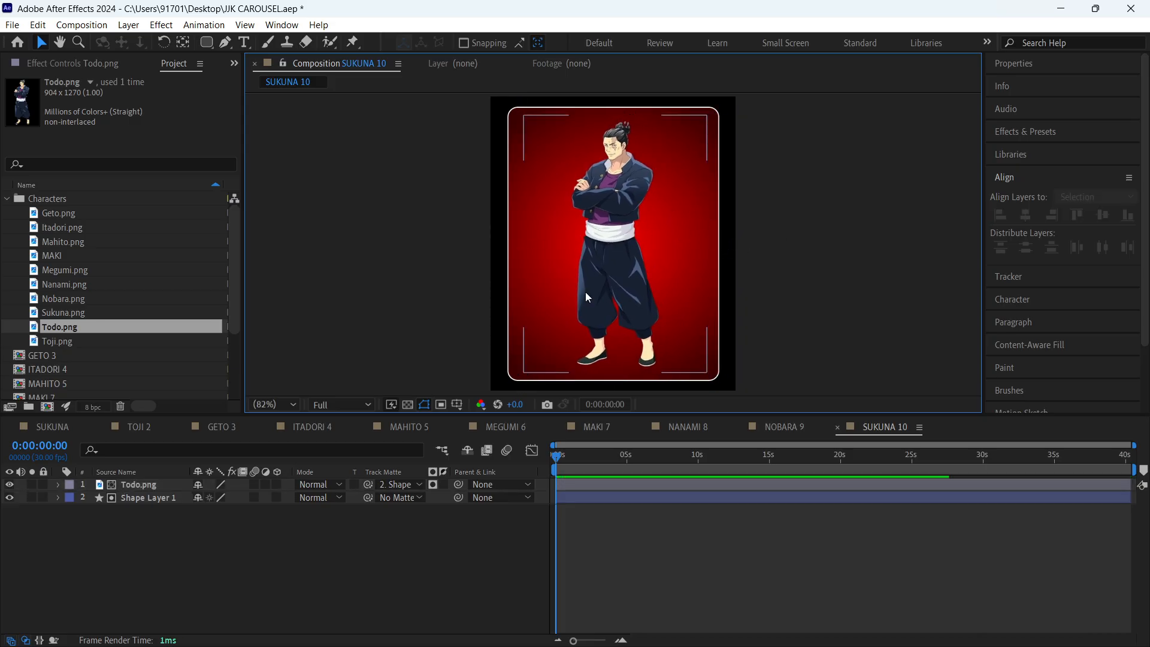
pyautogui.click(266, 564)
# - Rename the SUKUNA 10 composition to TODO 10
pyautogui.click(150, 485)
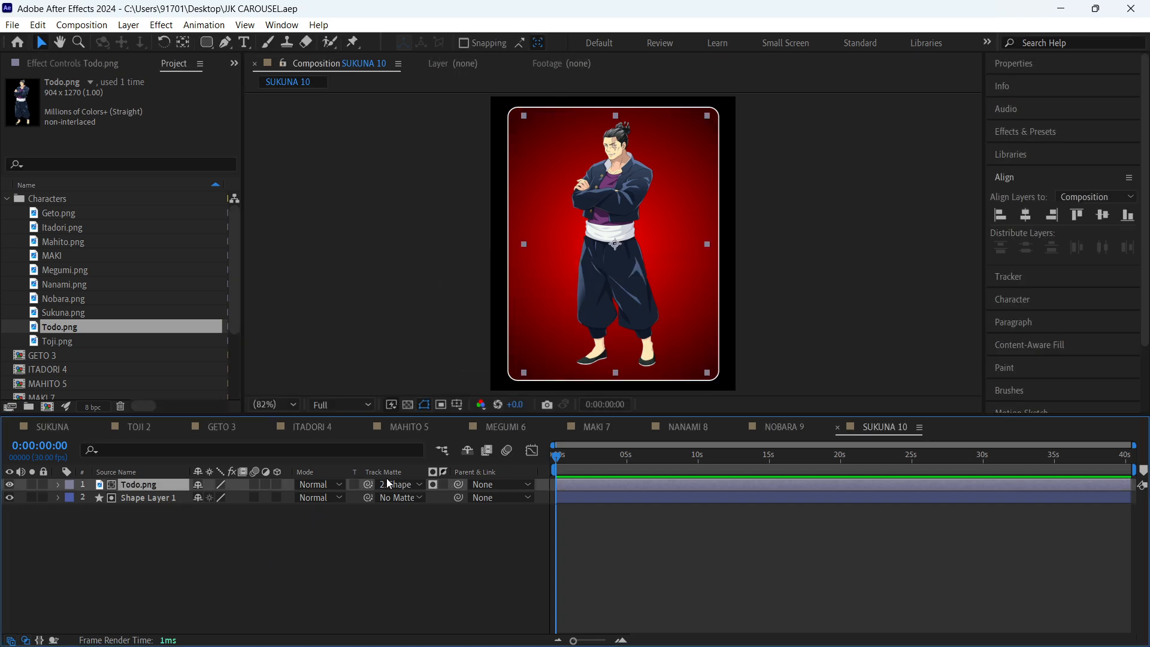
pyautogui.hotkey('ctrl', 'k')
pyautogui.write('TODO')
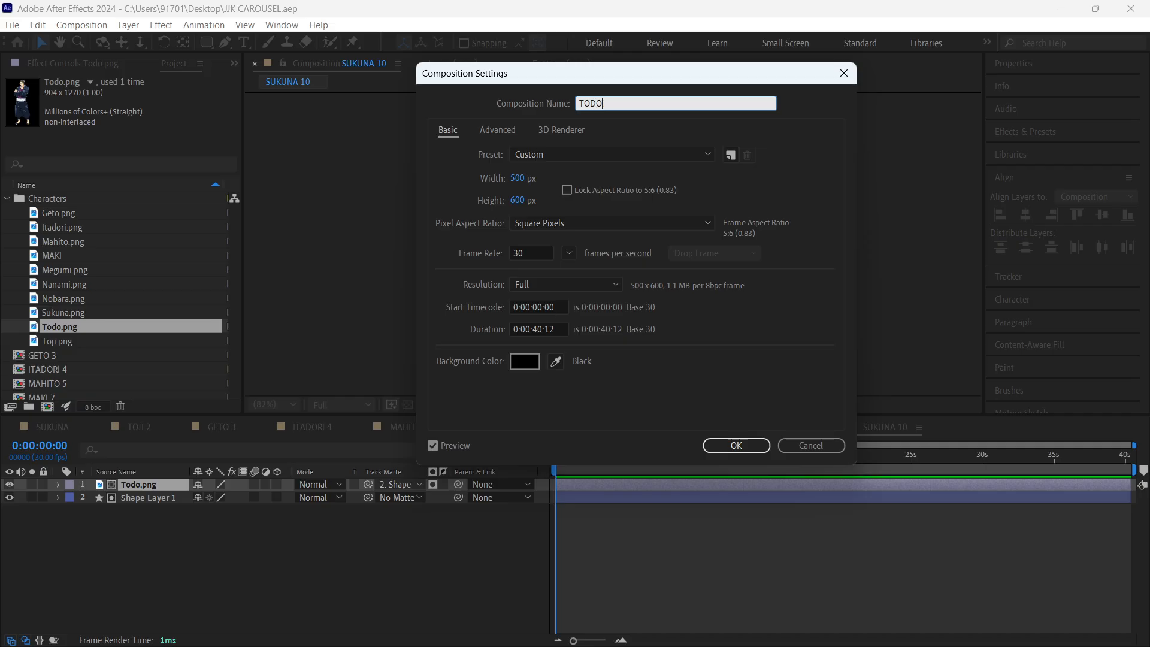
pyautogui.write(' 10')
pyautogui.press('Return')
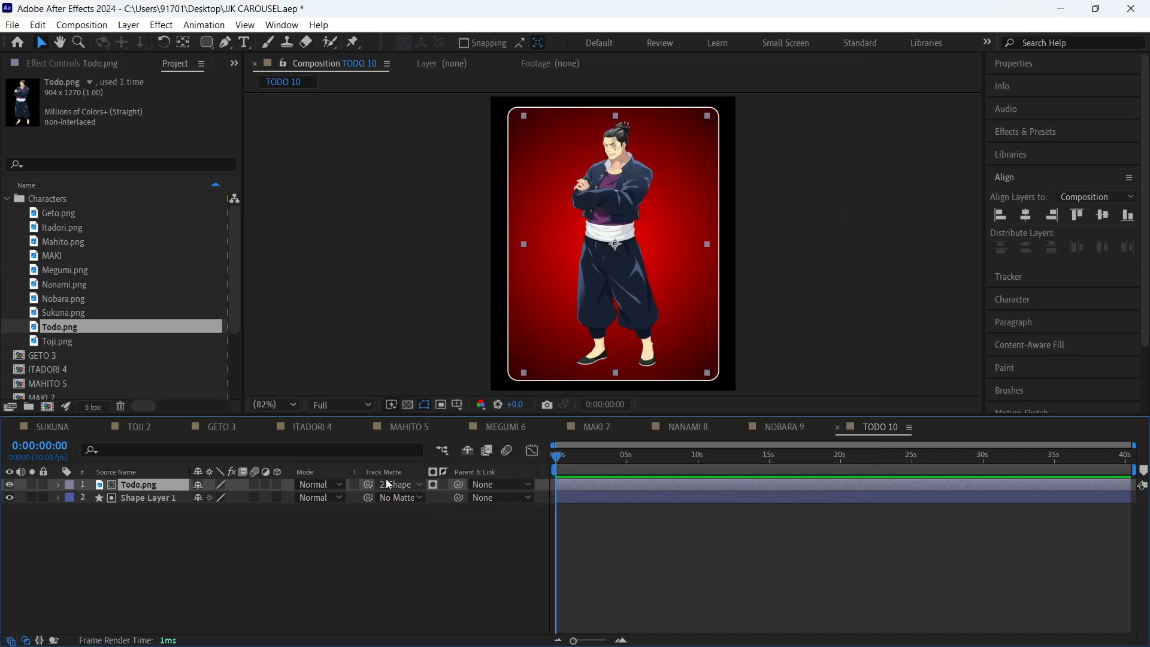
# - Set the outer colour of Shape Layer 1's fill gradient to a dark purple (3B1C41) sampled from Todo's shirt
pyautogui.click(140, 497)
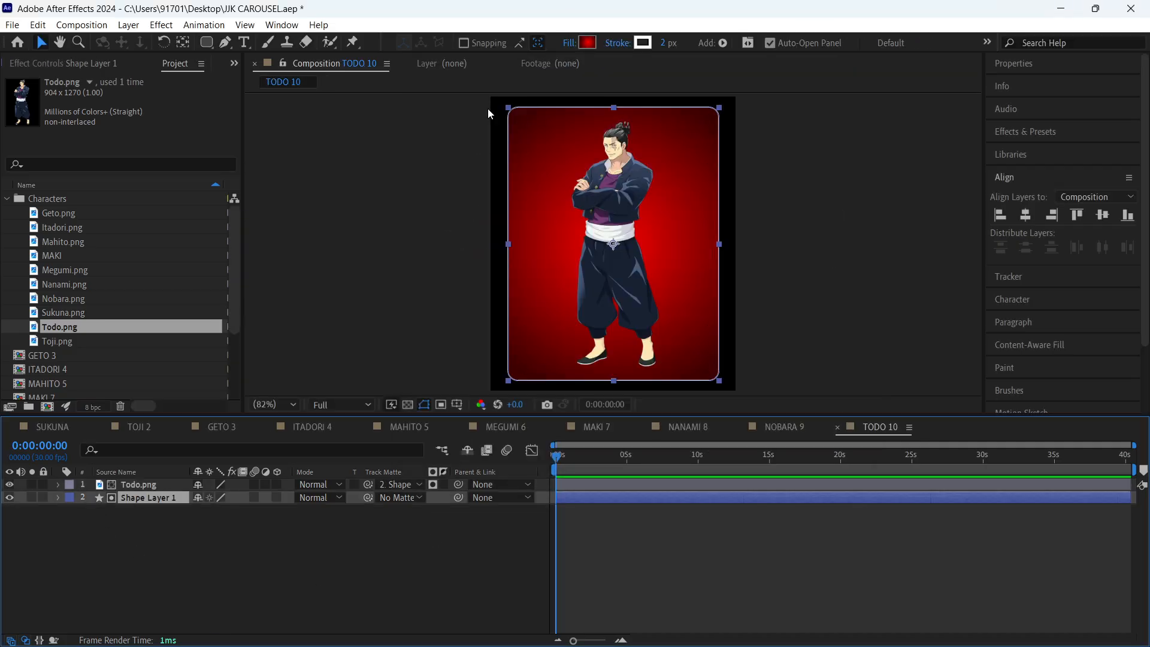
pyautogui.click(581, 44)
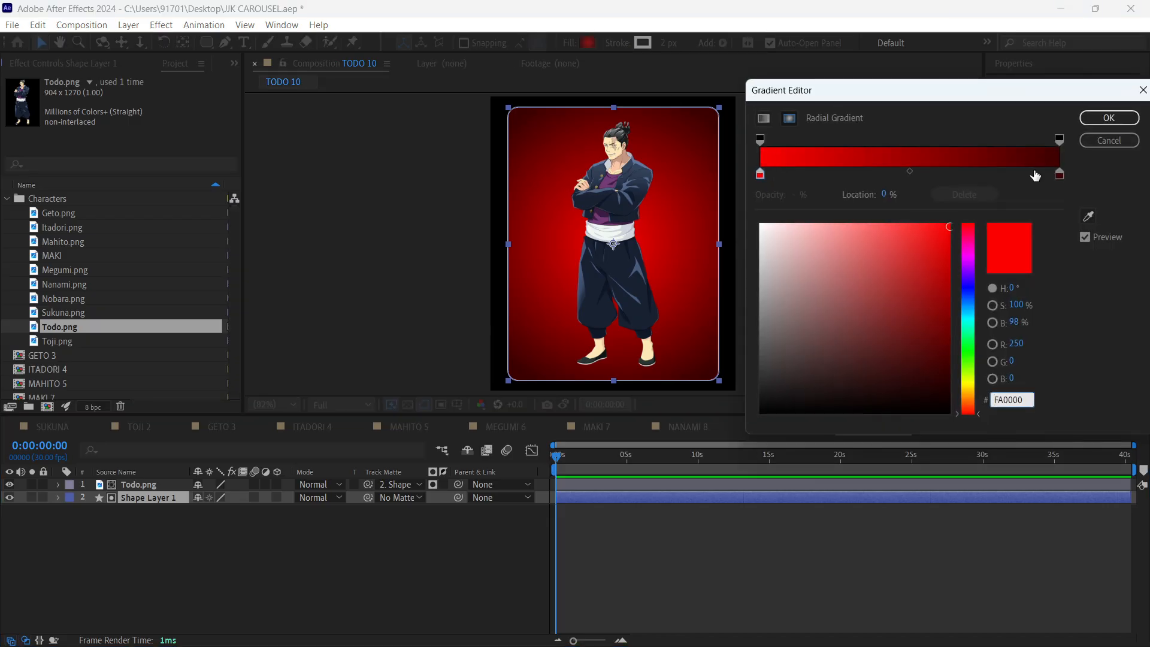
pyautogui.click(1059, 175)
pyautogui.click(1089, 216)
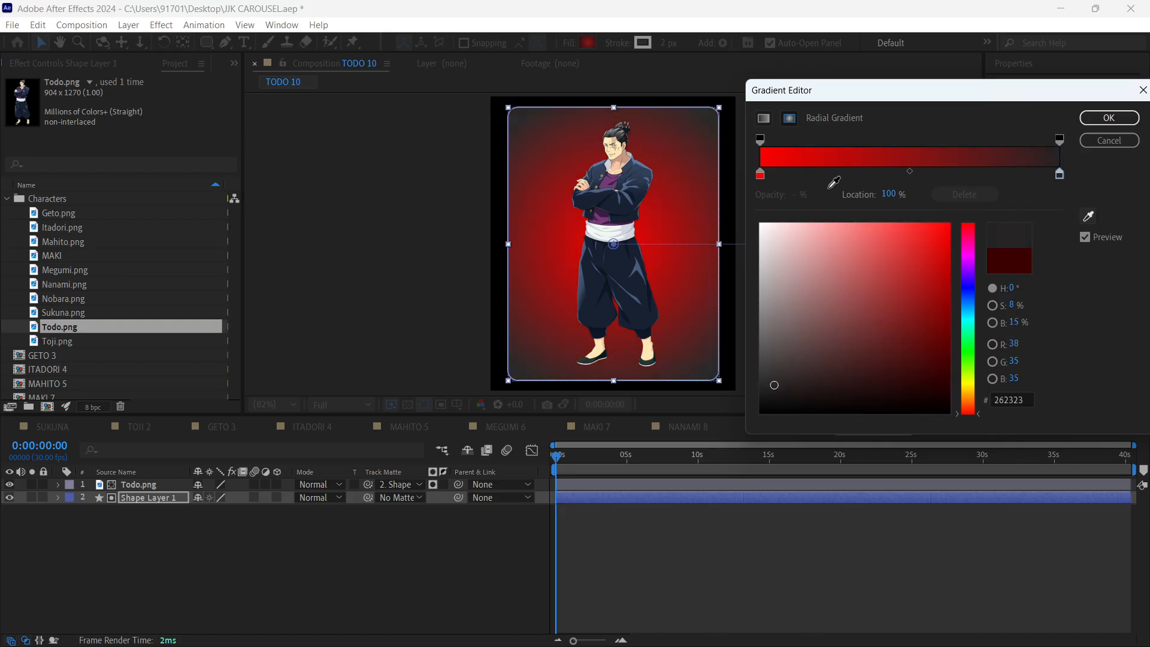
pyautogui.click(609, 219)
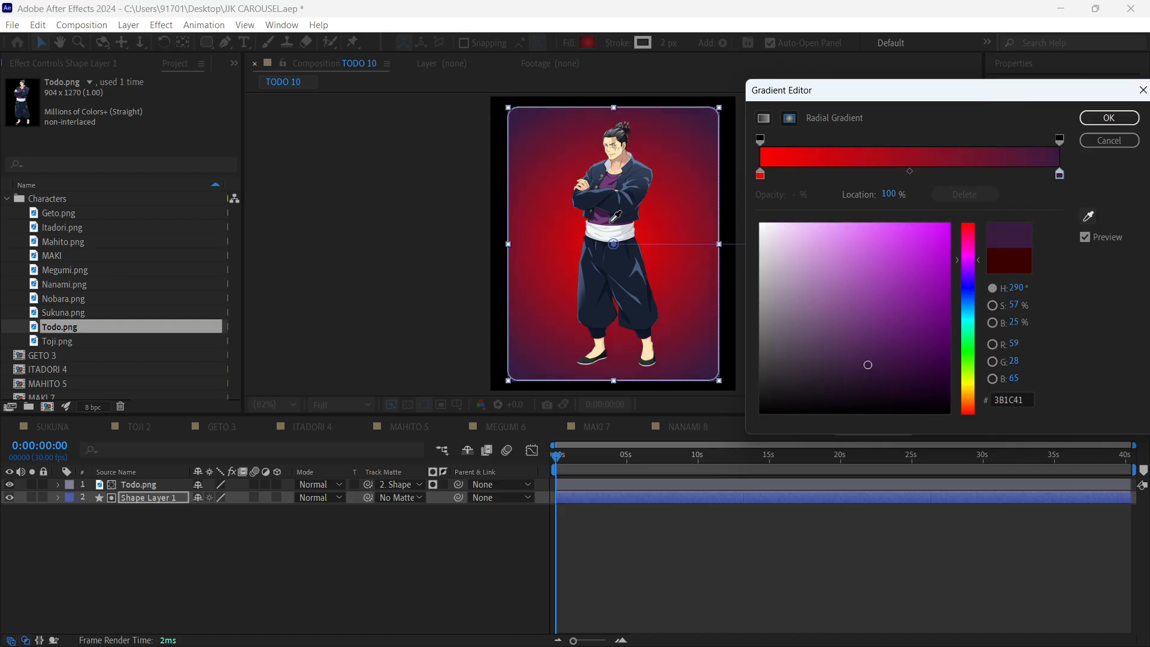
# - Set the gradient's inner colour to a lighter purple (A556A7) by brightening a tone sampled from Todo's shirt, and apply the gradient
pyautogui.click(761, 175)
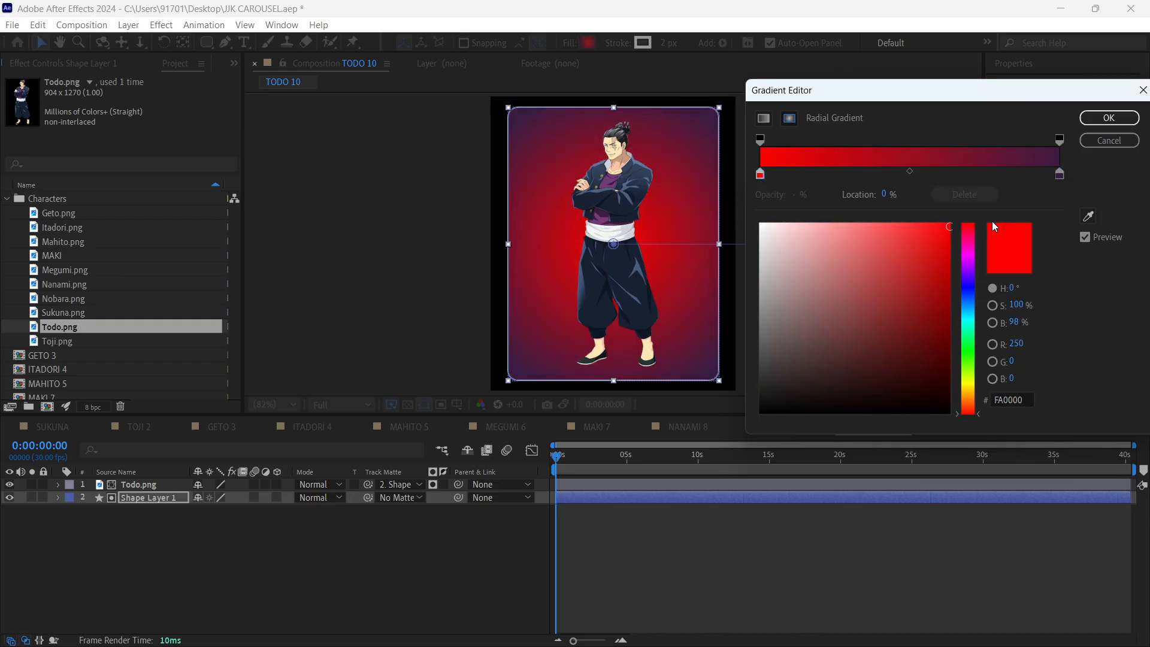
pyautogui.click(1088, 216)
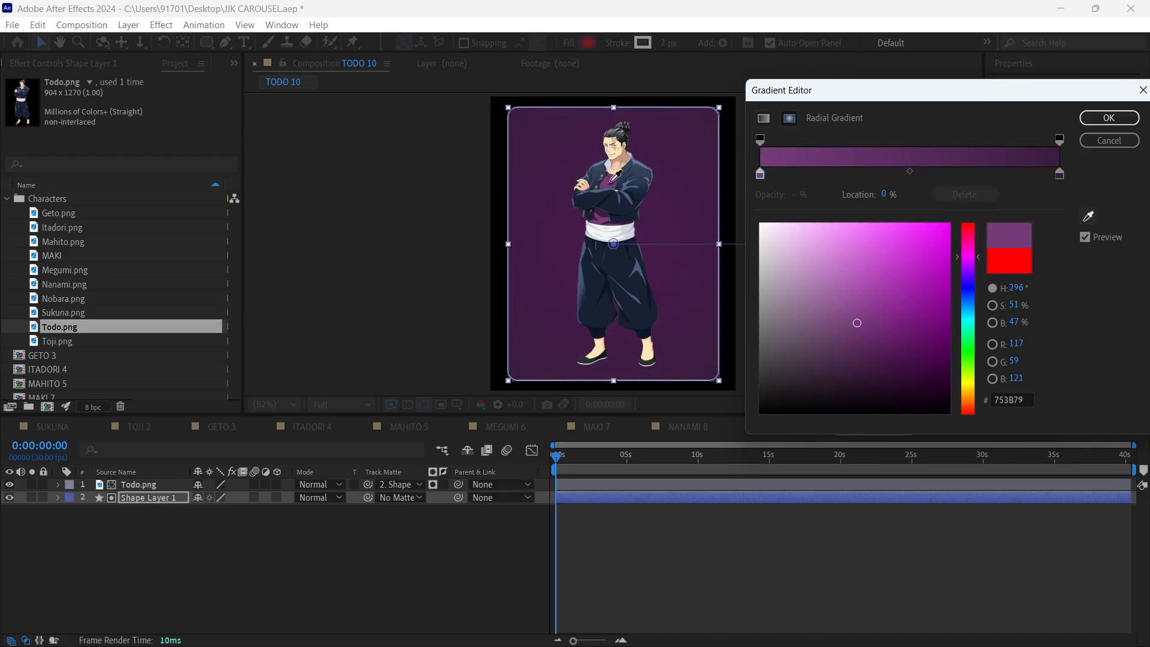
pyautogui.click(609, 181)
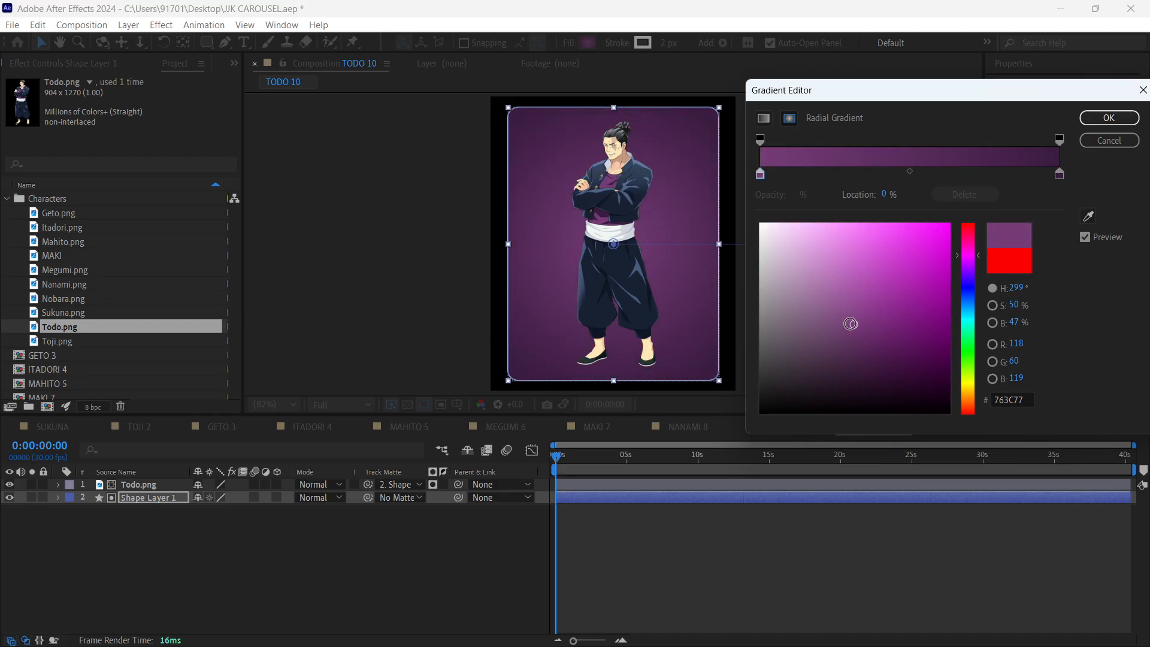
pyautogui.moveTo(854, 324); pyautogui.dragTo(854, 303)
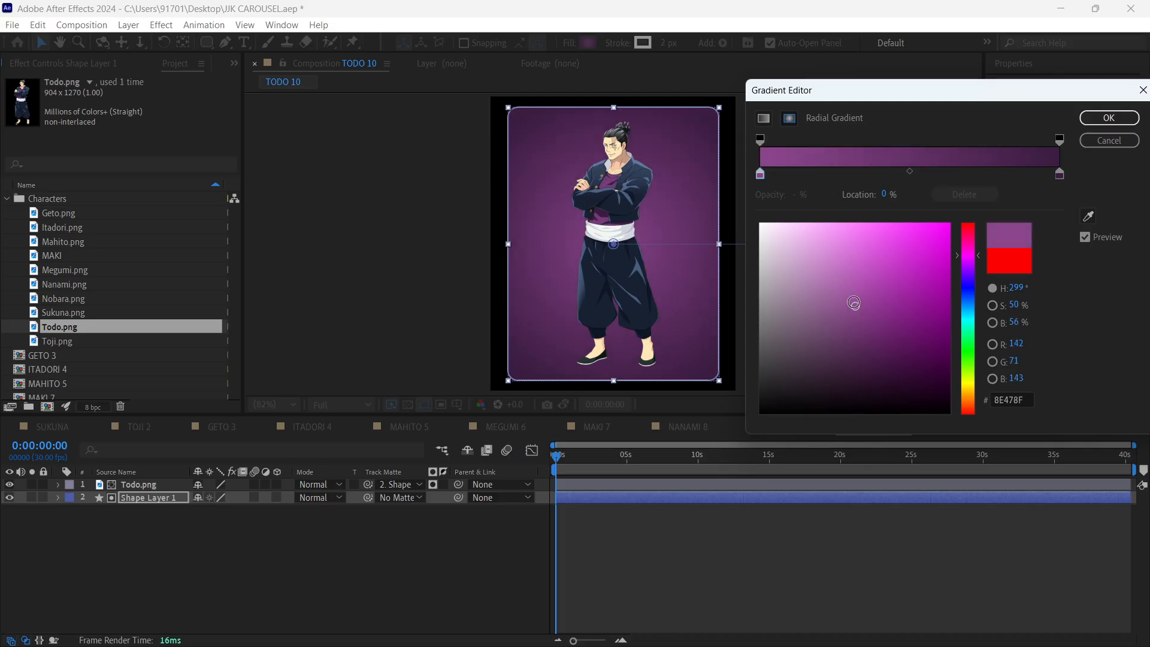
pyautogui.click(1109, 118)
pyautogui.click(797, 557)
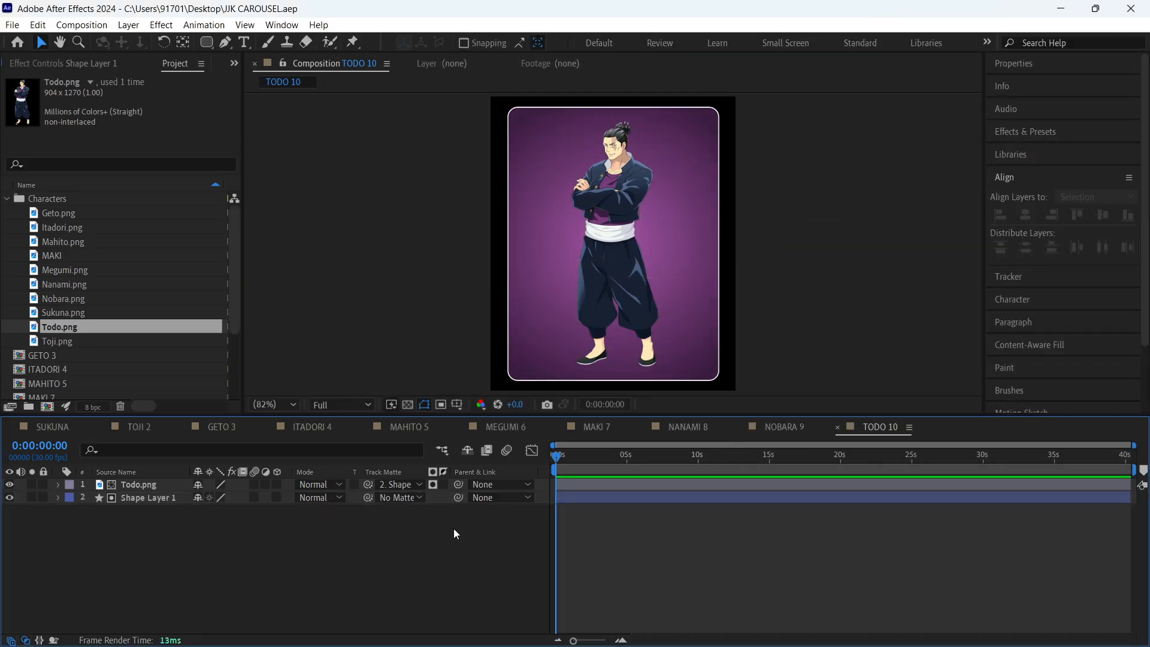
# - Collapse the Characters folder and sort the project items by name in descending order
pyautogui.click(10, 200)
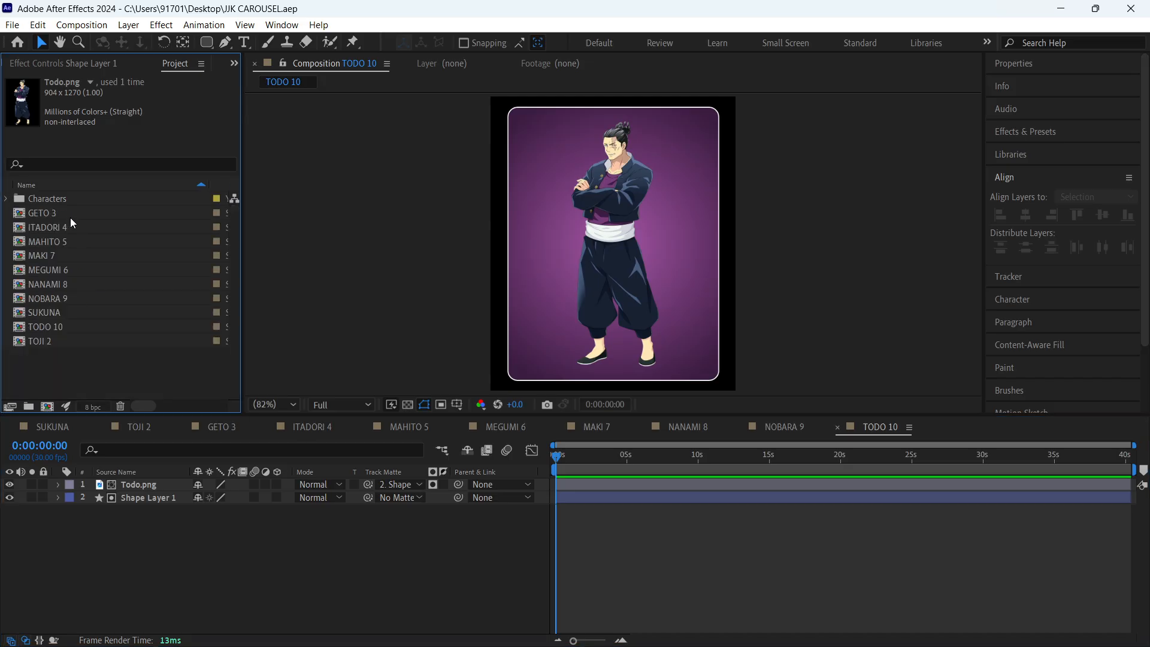
pyautogui.moveTo(71, 355); pyautogui.dragTo(58, 216)
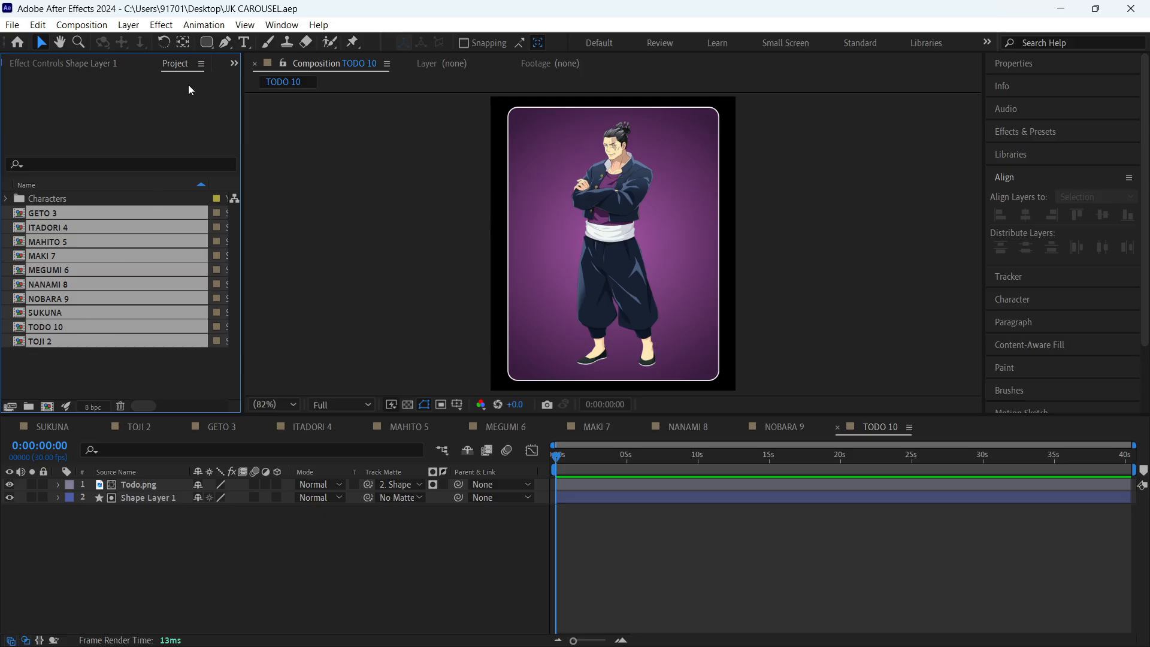
pyautogui.click(20, 168)
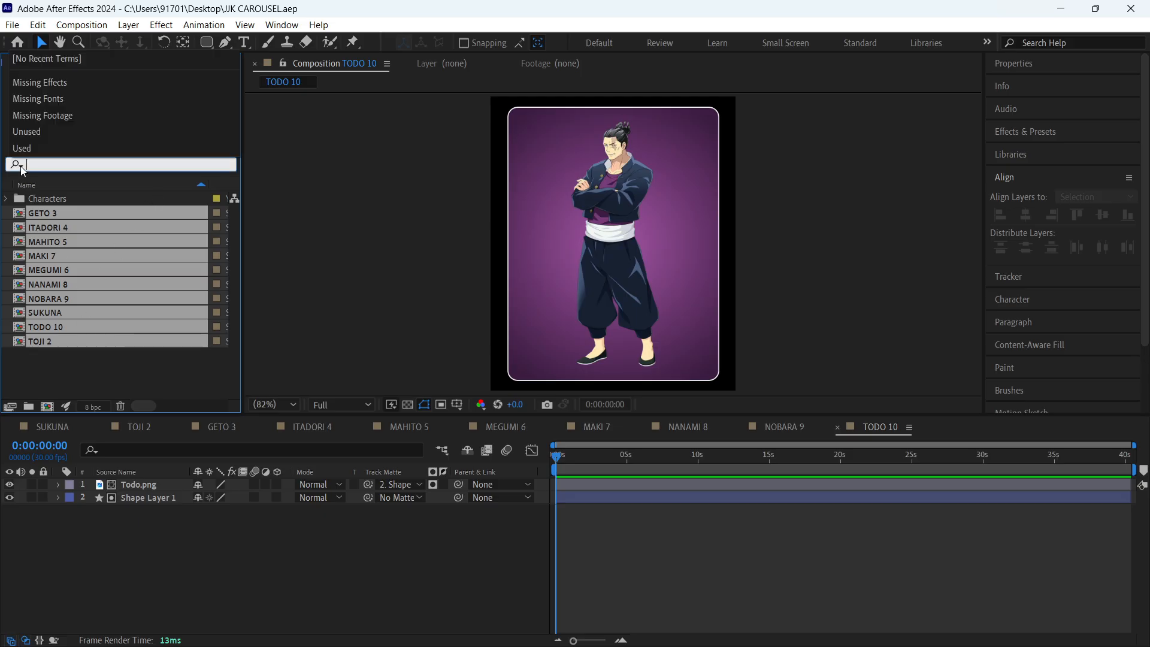
pyautogui.click(66, 180)
pyautogui.click(66, 181)
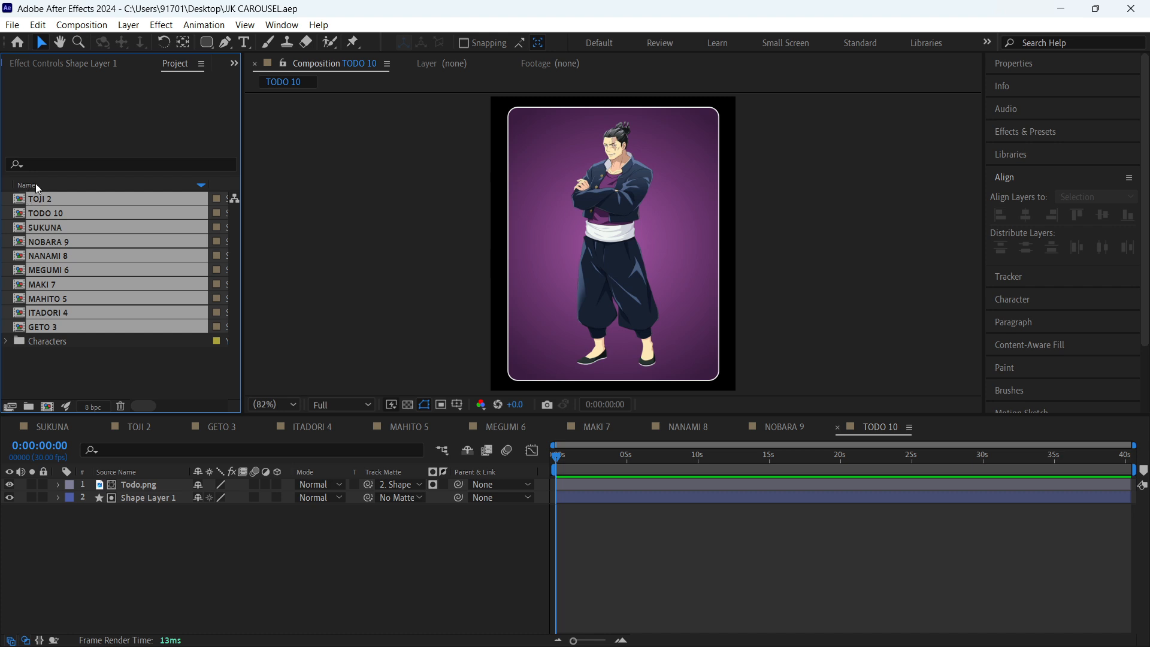
pyautogui.click(37, 185)
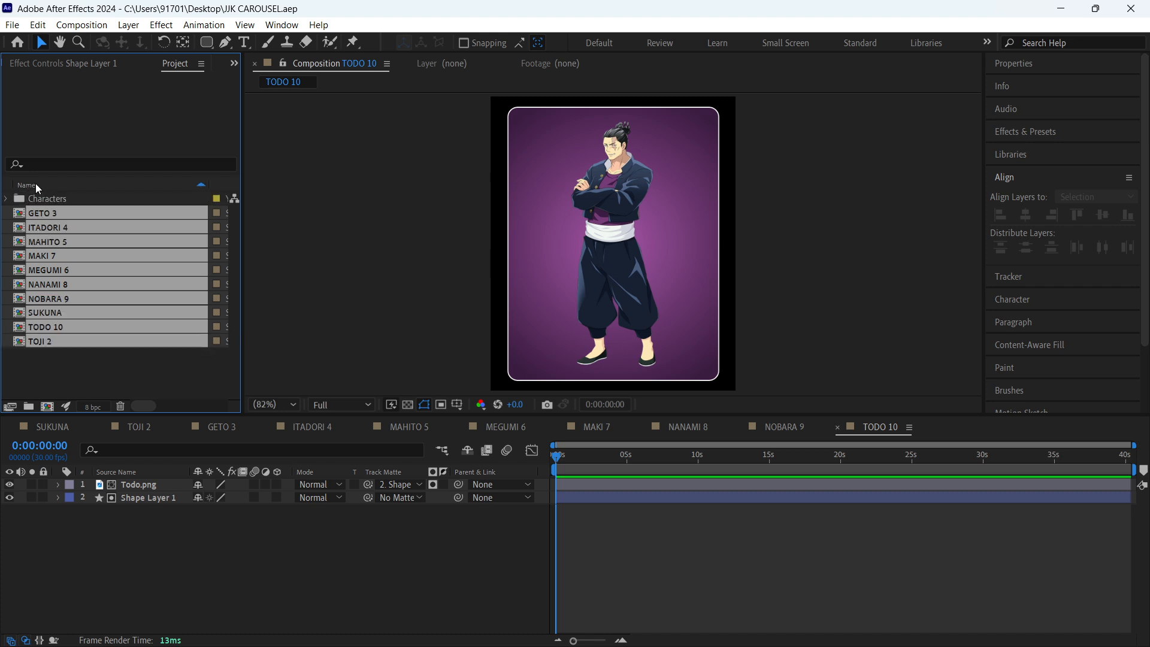
pyautogui.click(198, 184)
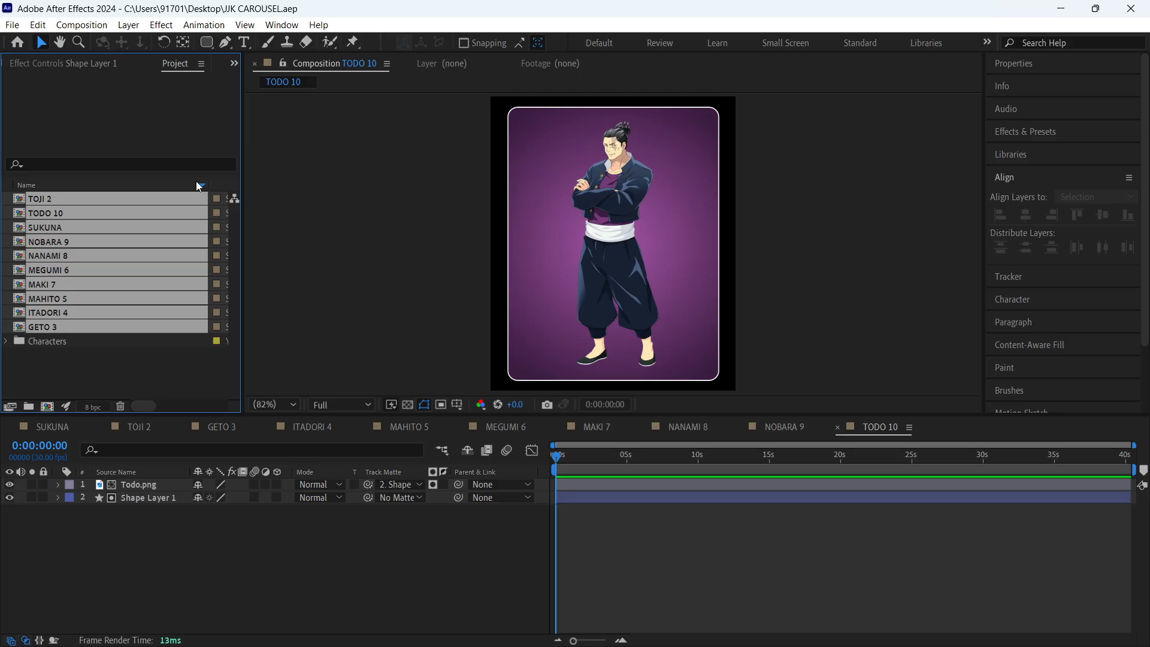
pyautogui.rightClick(95, 220)
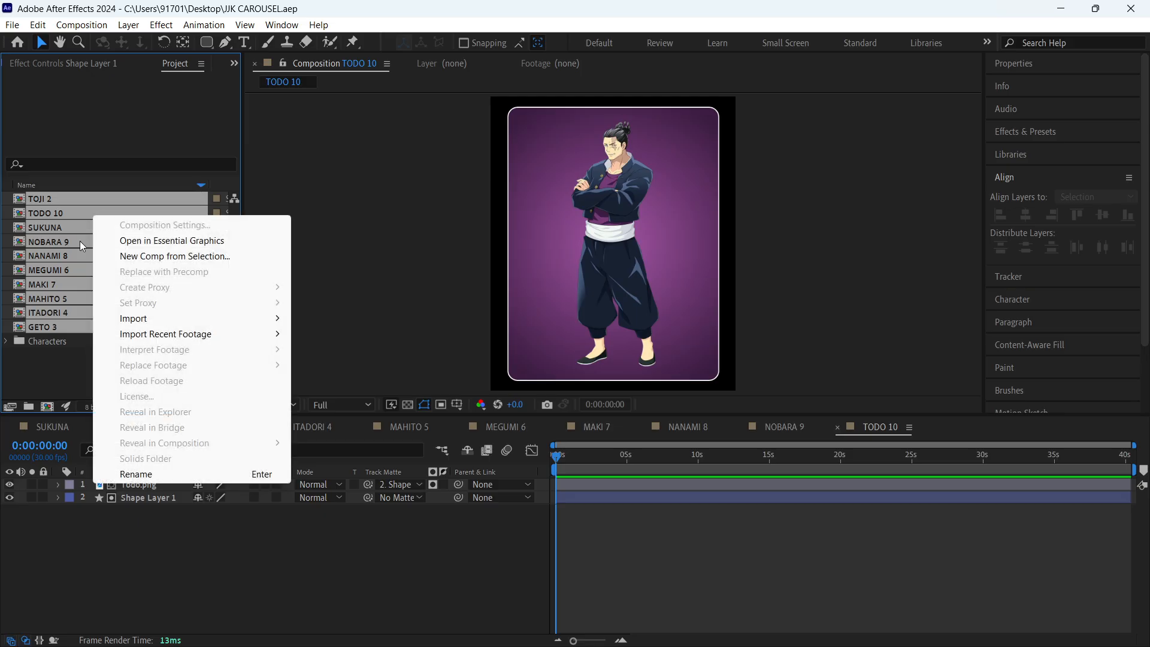
pyautogui.click(118, 357)
pyautogui.press('`')
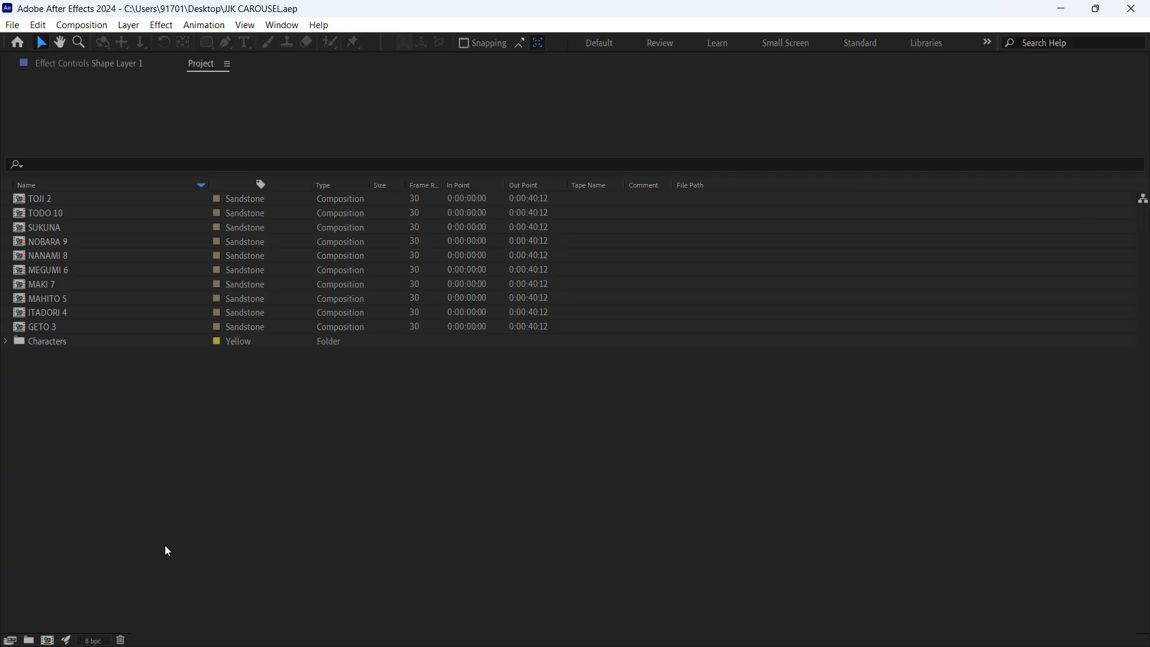
pyautogui.press('`')
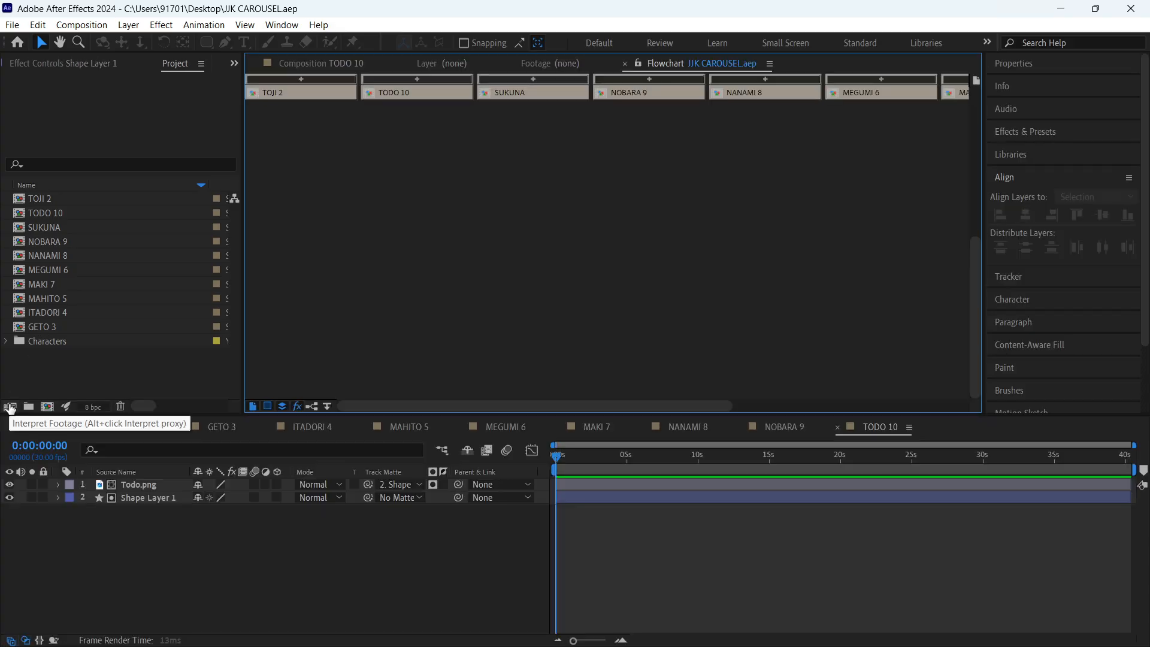
pyautogui.click(32, 374)
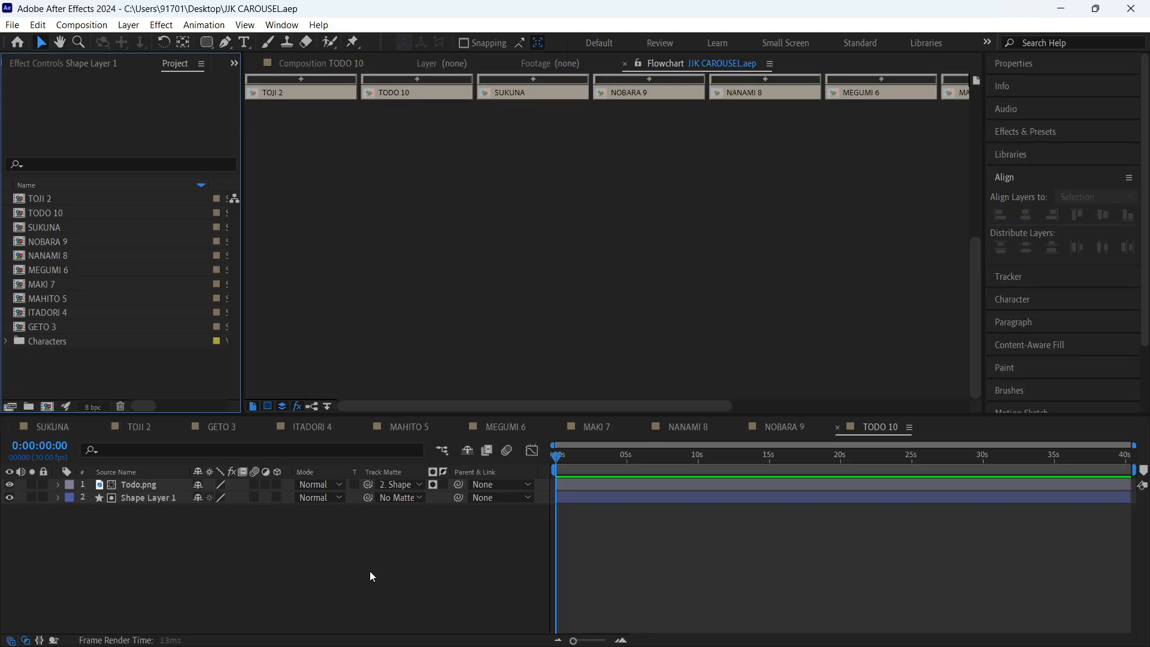
pyautogui.click(679, 559)
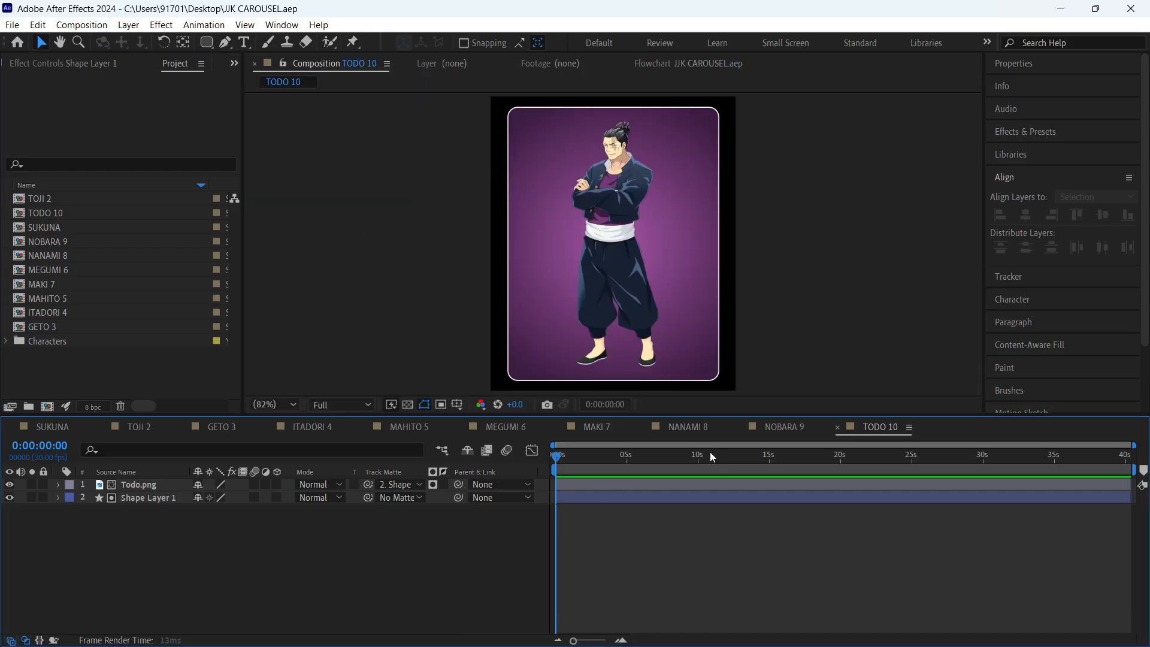
pyautogui.press('super+Tab')
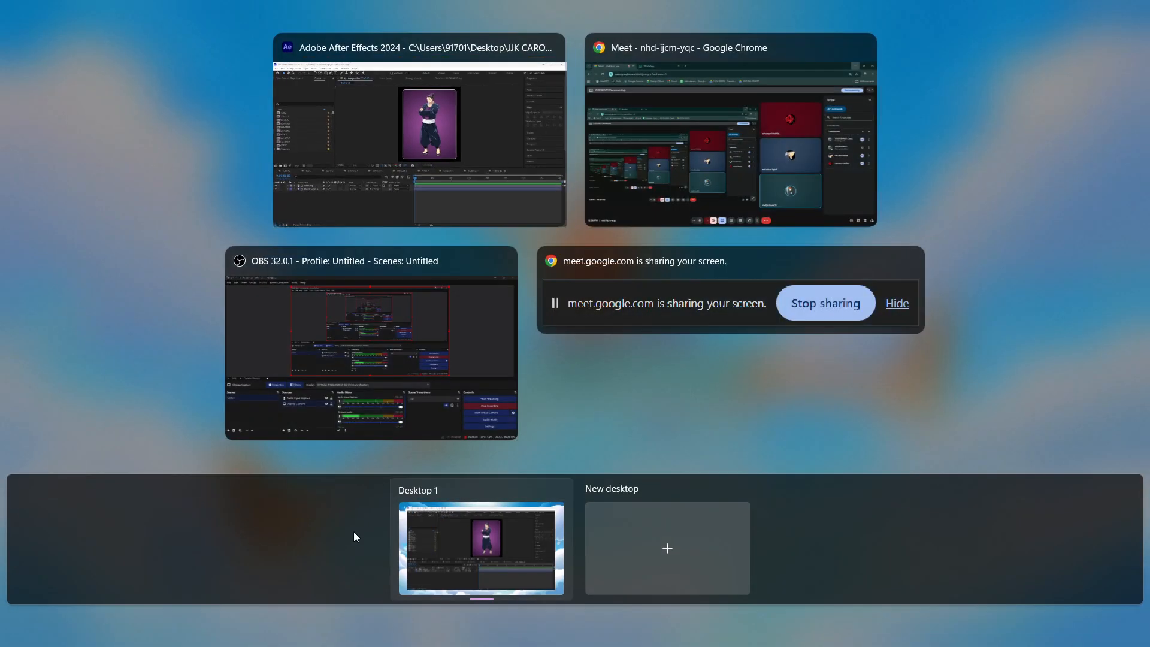
pyautogui.click(456, 124)
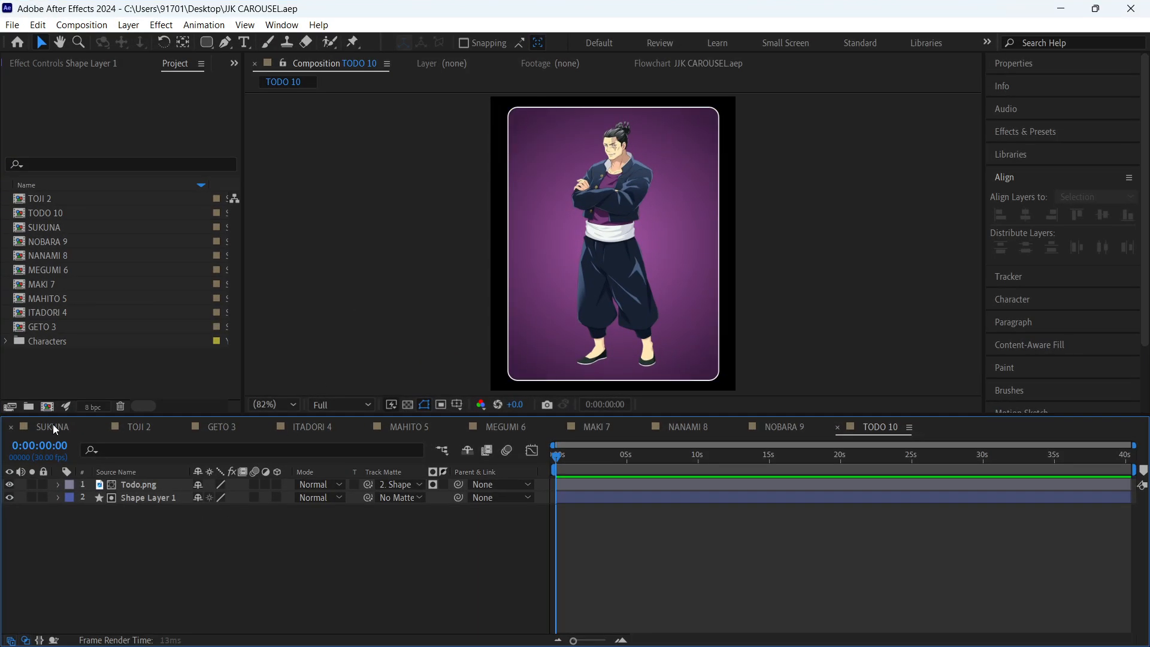
# - Switch to the SUKUNA composition and view its mini-flowchart
pyautogui.click(53, 426)
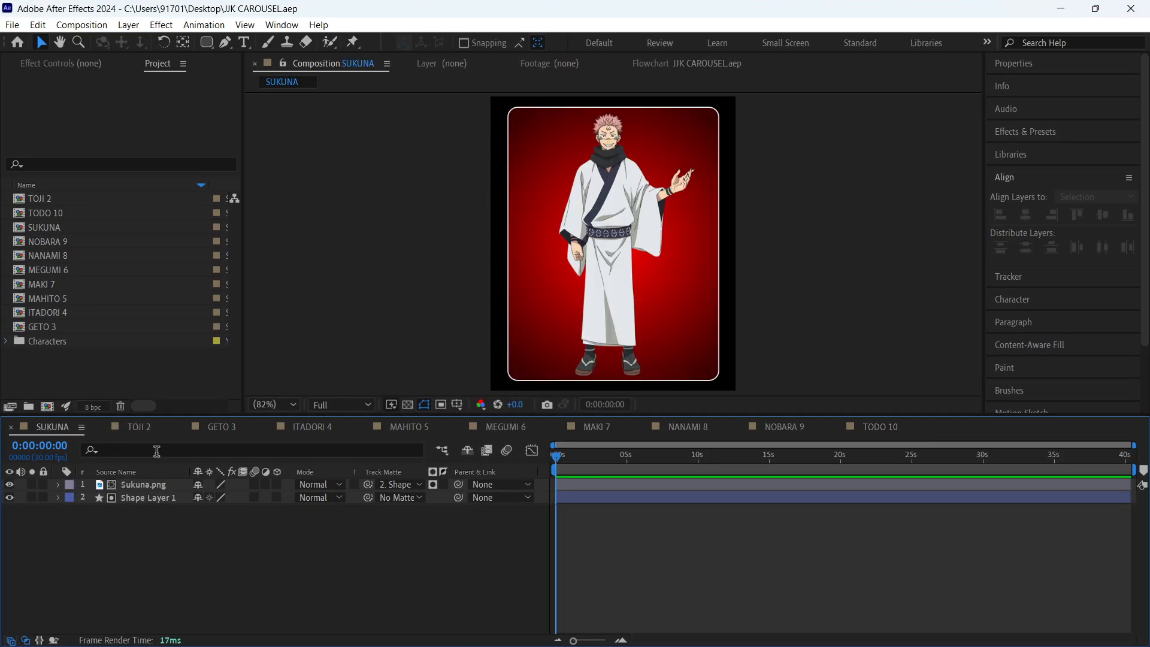
pyautogui.press('Tab')
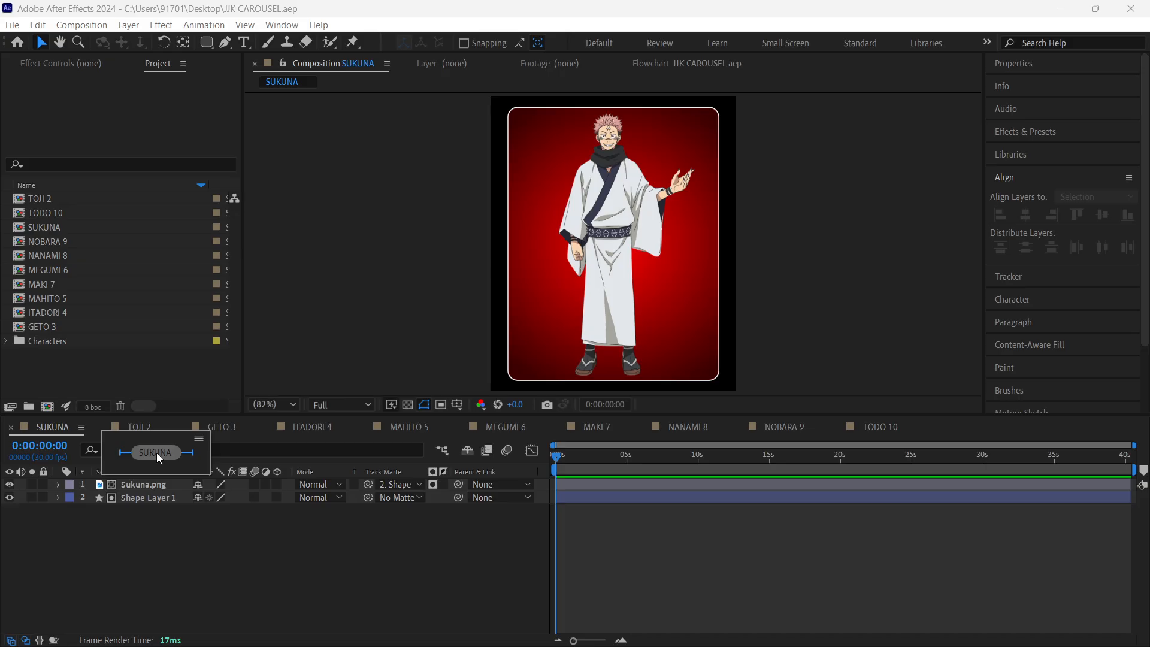
pyautogui.press('Tab')
pyautogui.press('Tab')
pyautogui.press('Tab')
pyautogui.press('Tab')
pyautogui.click(268, 562)
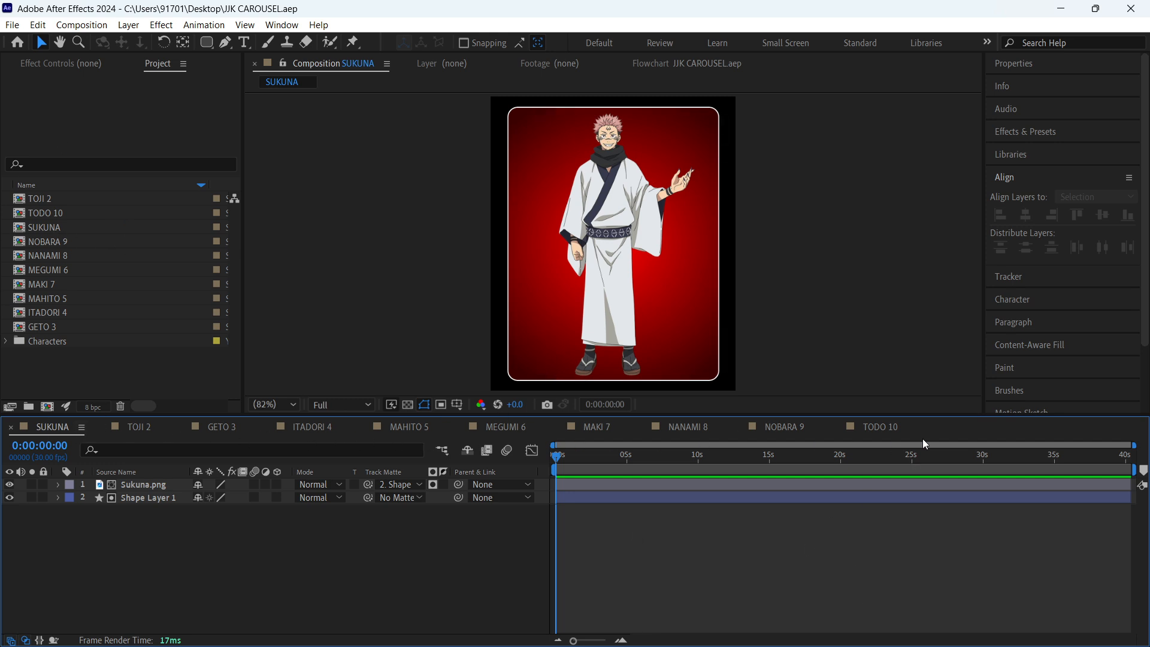
# - Close the timelines of all the other character compositions, from TODO 10 back to TOJI 2, keeping only SUKUNA open
pyautogui.click(840, 427)
pyautogui.click(743, 427)
pyautogui.click(644, 427)
pyautogui.click(558, 426)
pyautogui.click(459, 426)
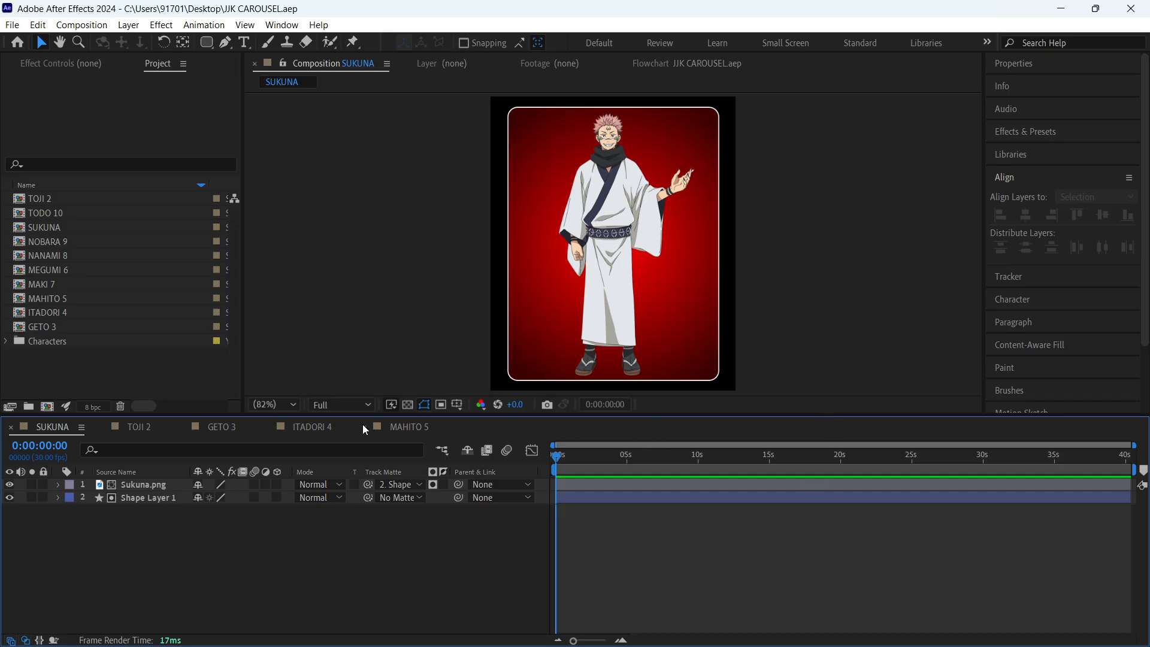
pyautogui.click(363, 426)
pyautogui.click(353, 427)
pyautogui.click(269, 428)
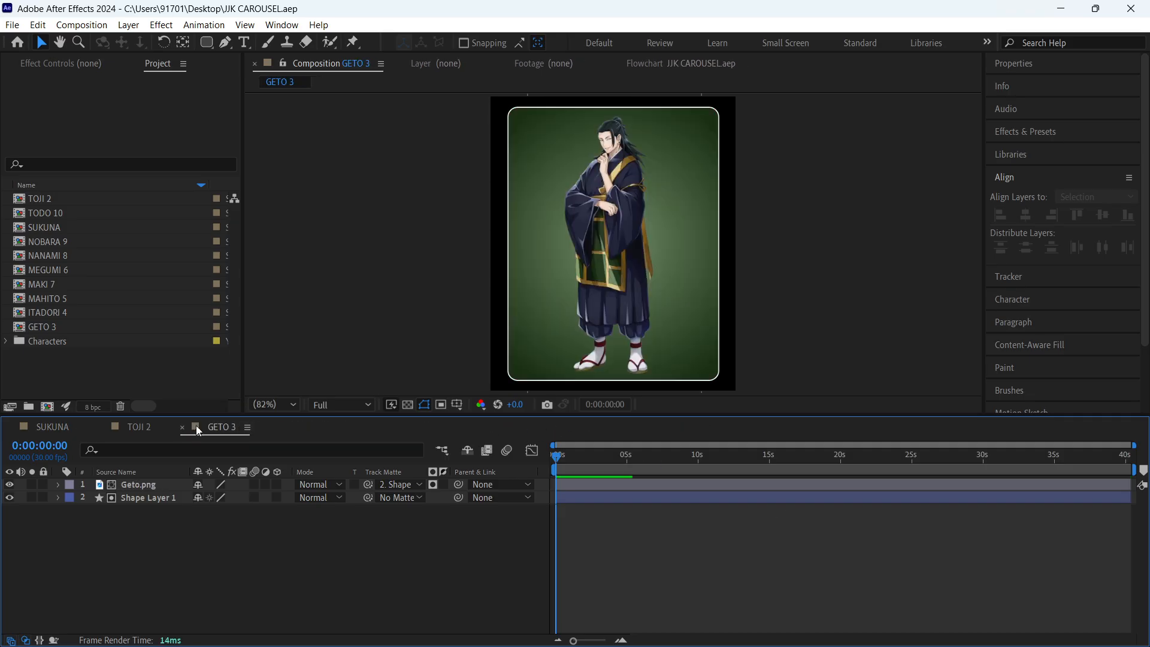
pyautogui.click(182, 426)
pyautogui.click(102, 426)
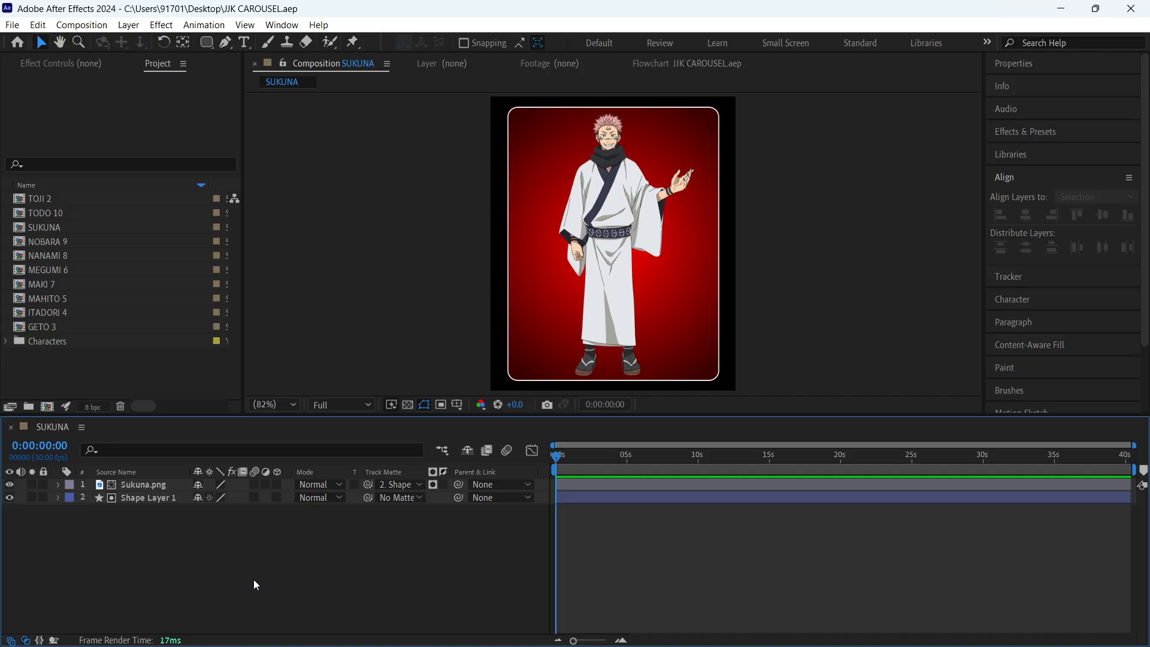
# - Create a new composition using the Social Media Landscape HD preset, 1920x1080 at 30 fps
pyautogui.hotkey('ctrl', 'n')
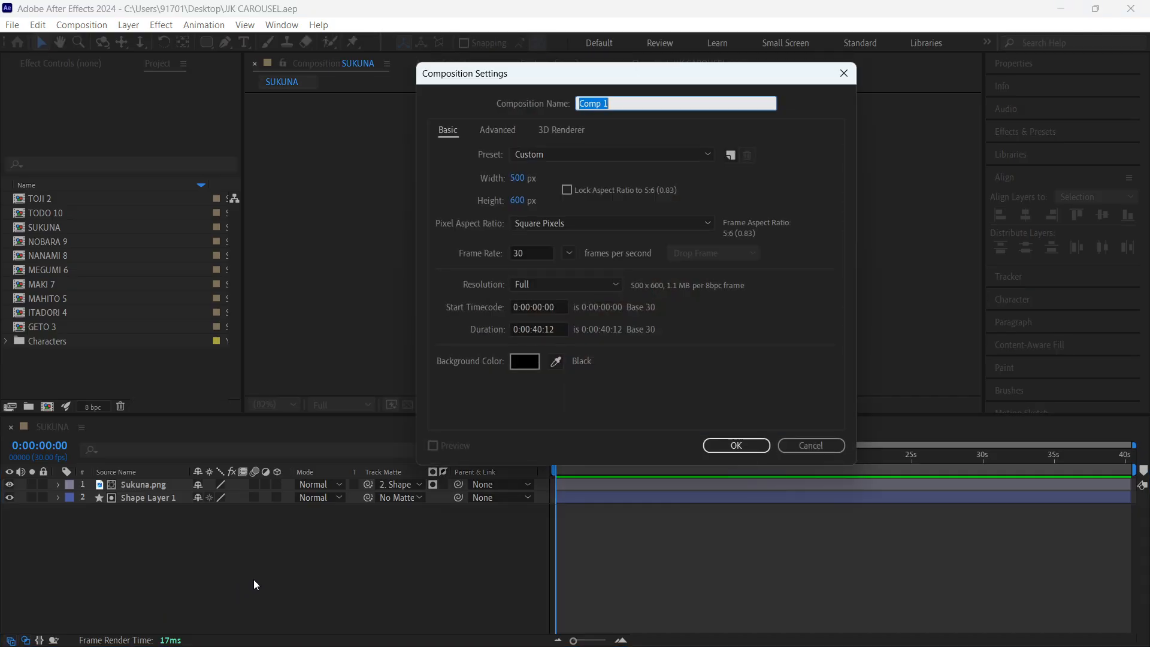
pyautogui.click(564, 154)
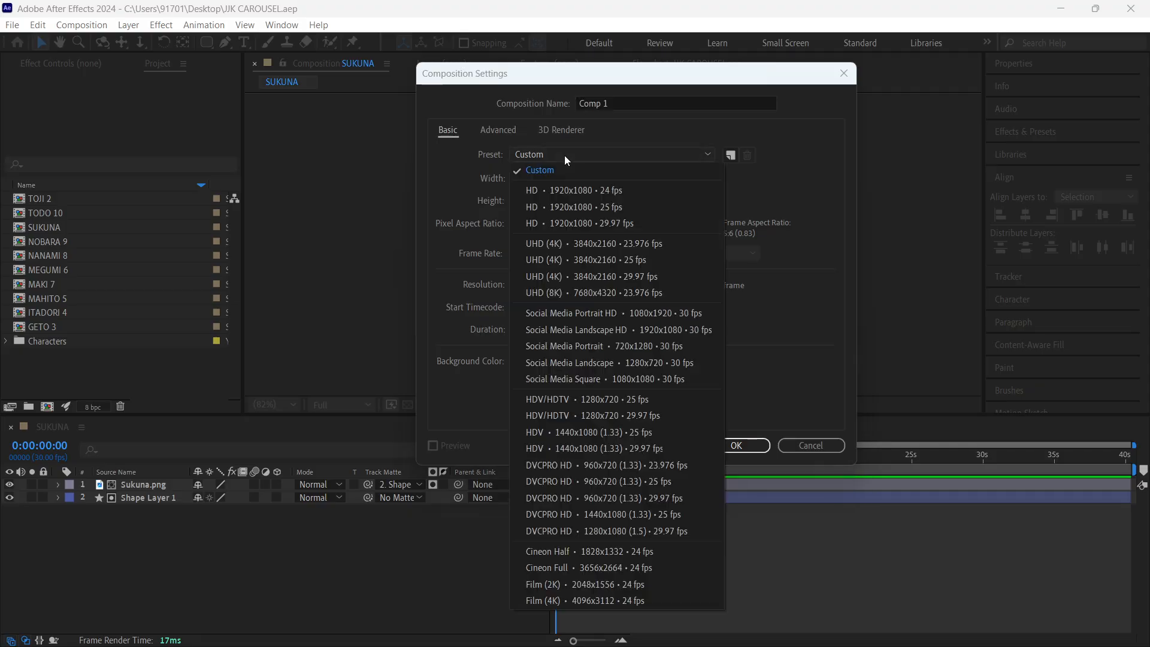
pyautogui.click(604, 331)
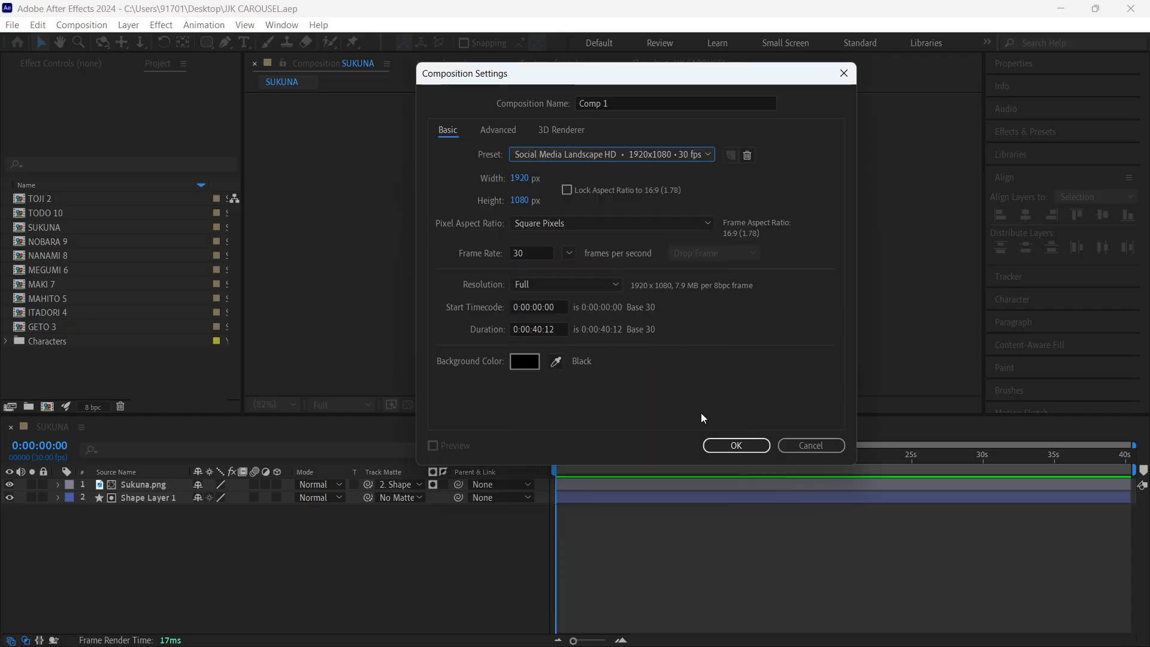
pyautogui.click(737, 445)
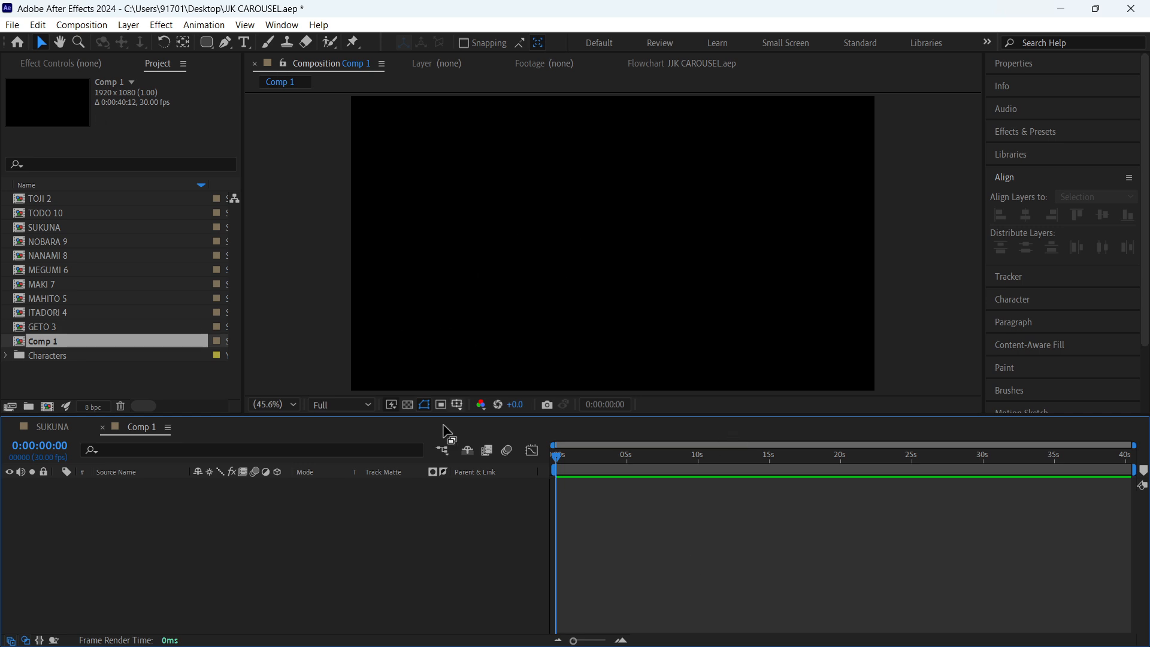
# - Rename the new composition as Animation Comp in its settings and save the project
pyautogui.hotkey('ctrl', 'k')
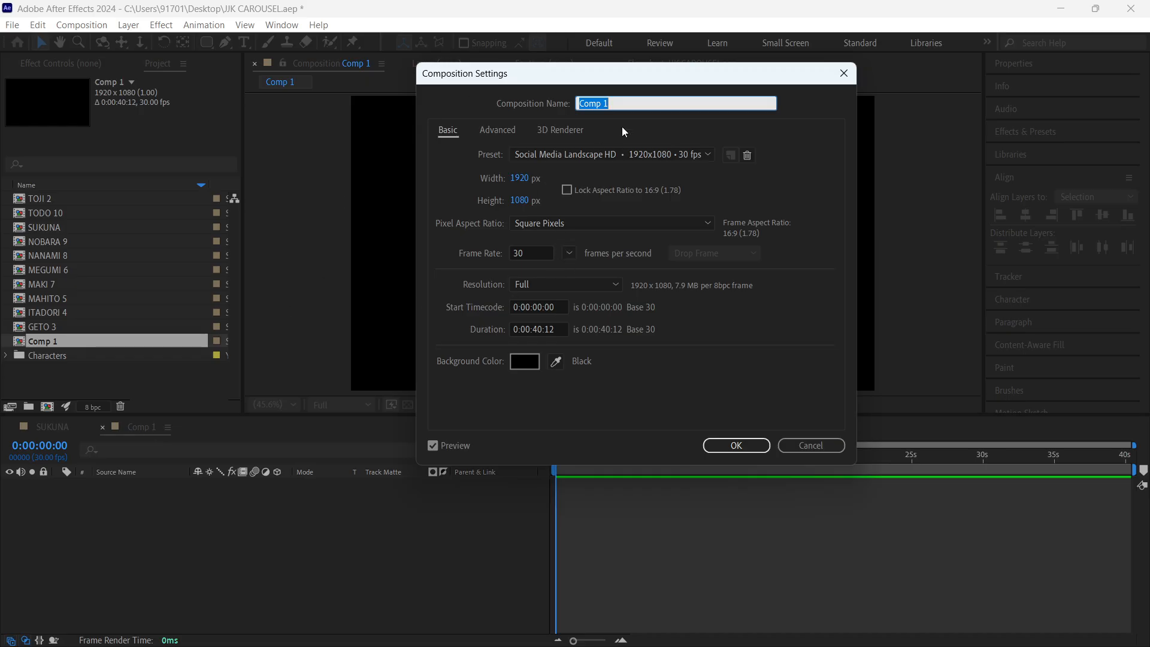
pyautogui.write('ANIUMATI')
pyautogui.press('BackSpace')
pyautogui.press('BackSpace')
pyautogui.press('BackSpace')
pyautogui.press('BackSpace')
pyautogui.press('BackSpace')
pyautogui.press('BackSpace')
pyautogui.press('BackSpace')
pyautogui.write('nmati')
pyautogui.press('BackSpace')
pyautogui.press('BackSpace')
pyautogui.press('BackSpace')
pyautogui.press('BackSpace')
pyautogui.write('imation Co')
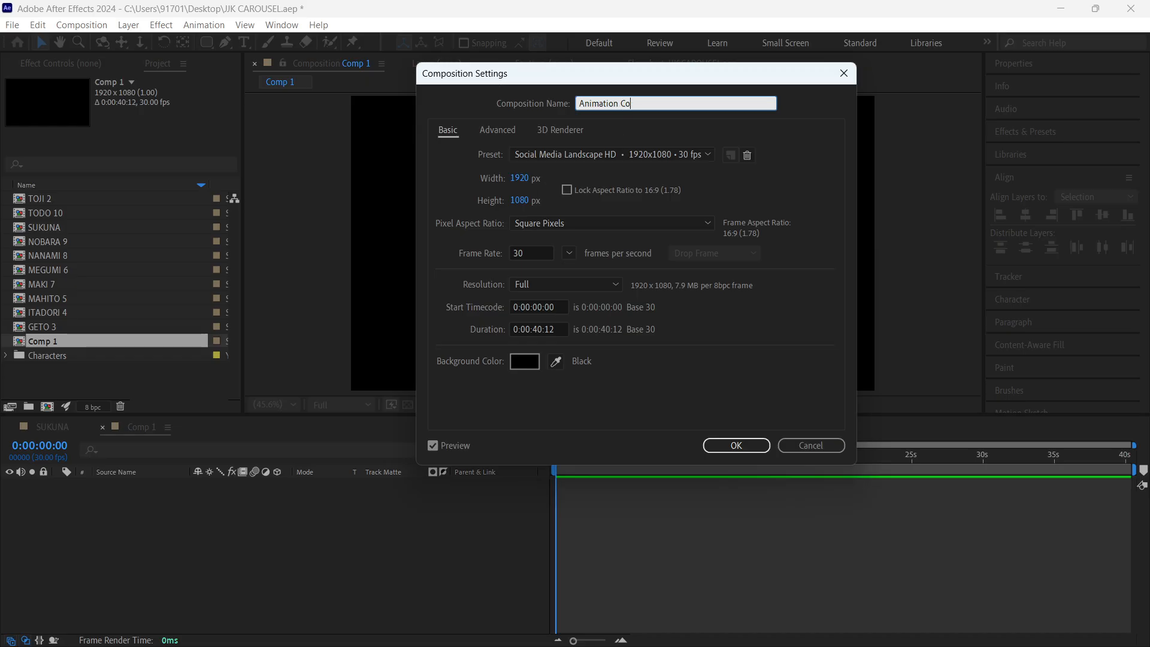
pyautogui.write('mp')
pyautogui.press('Return')
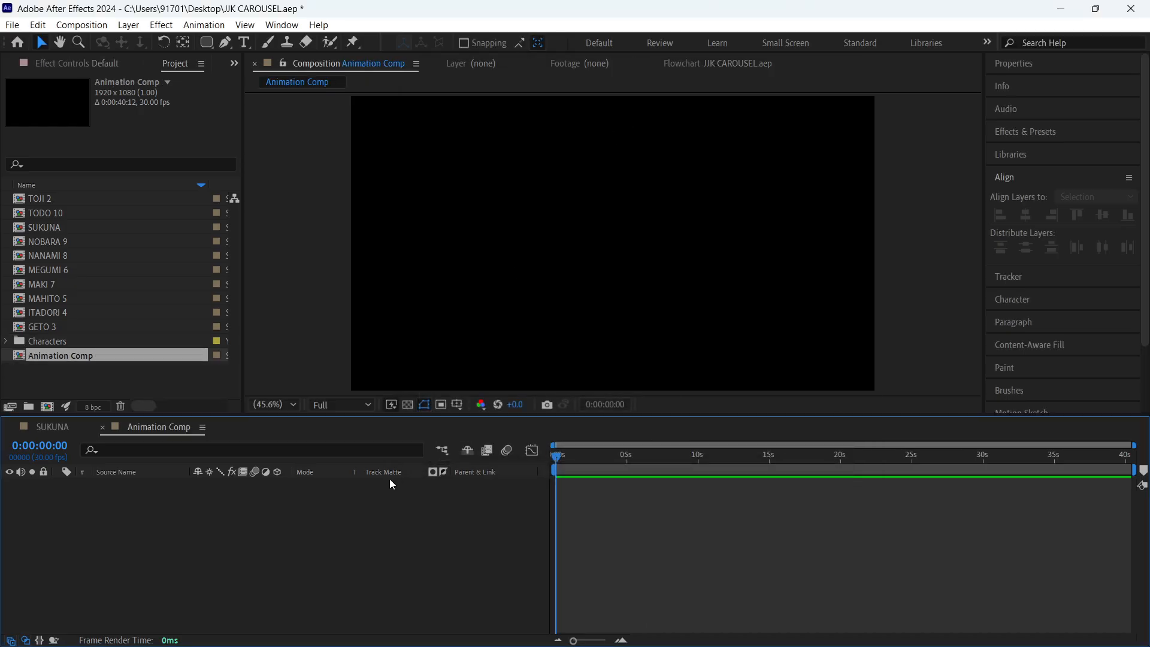
pyautogui.hotkey('ctrl', 's')
# - Place the SUKUNA composition in Animation Comp as a 3D layer and check the card against the transparency grid
pyautogui.click(109, 368)
pyautogui.moveTo(53, 227); pyautogui.dragTo(198, 533)
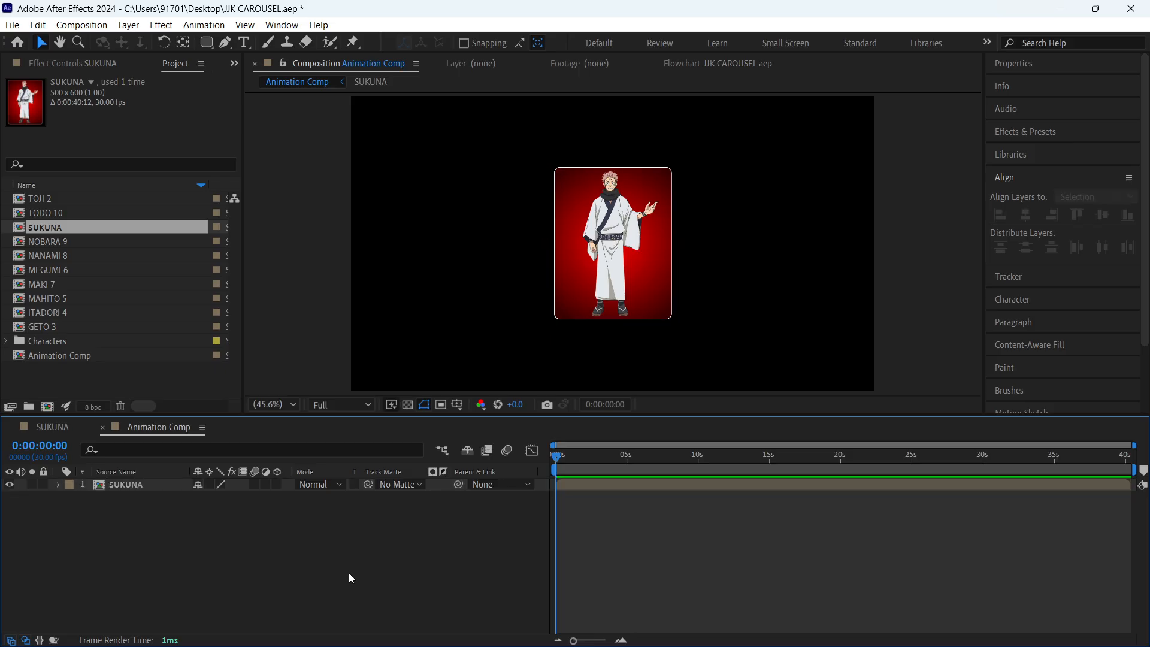
pyautogui.click(242, 484)
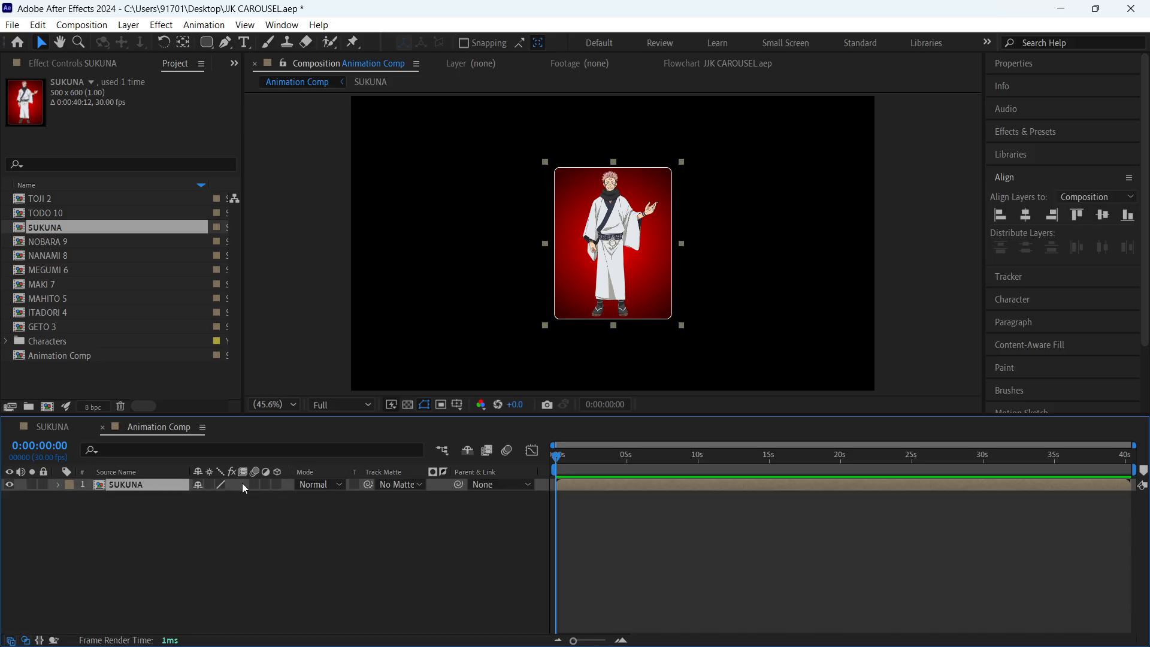
pyautogui.click(278, 484)
pyautogui.click(295, 558)
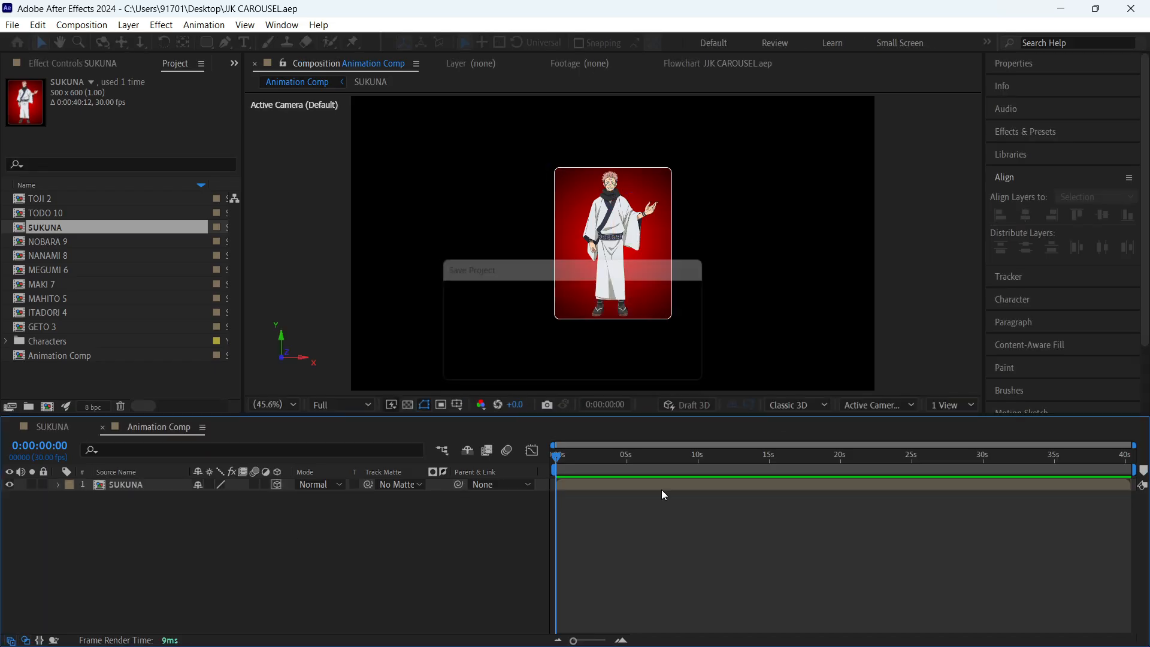
pyautogui.click(408, 406)
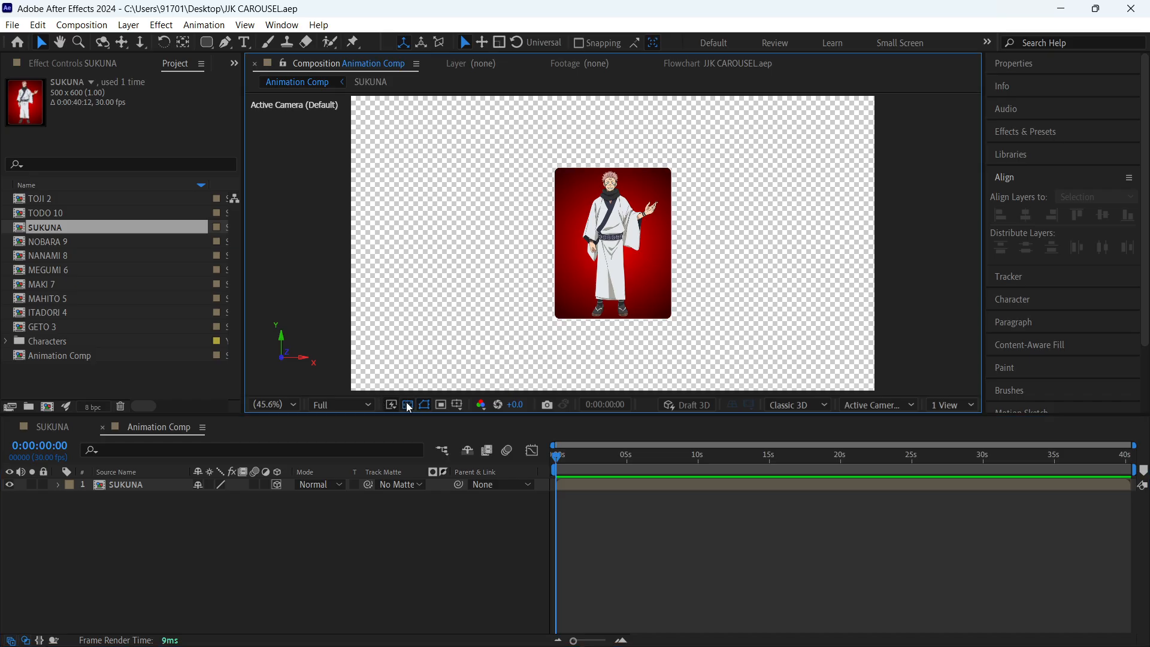
pyautogui.click(408, 406)
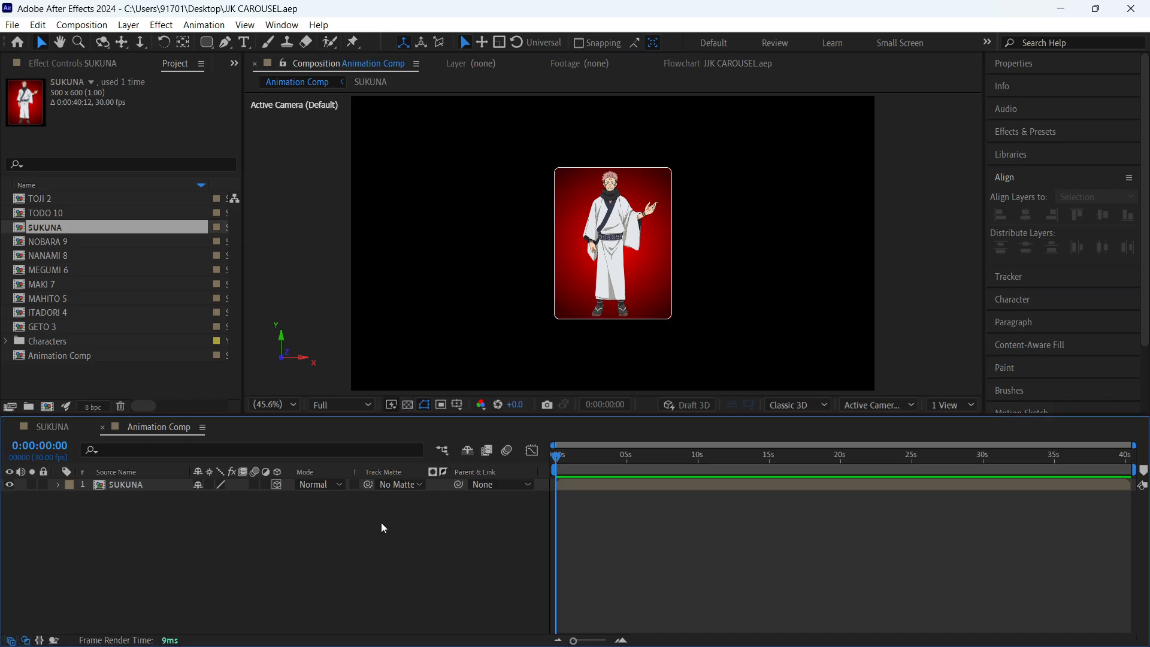
# - Bring the Project panel back into view and move it ahead of Effect Controls
pyautogui.press('F3')
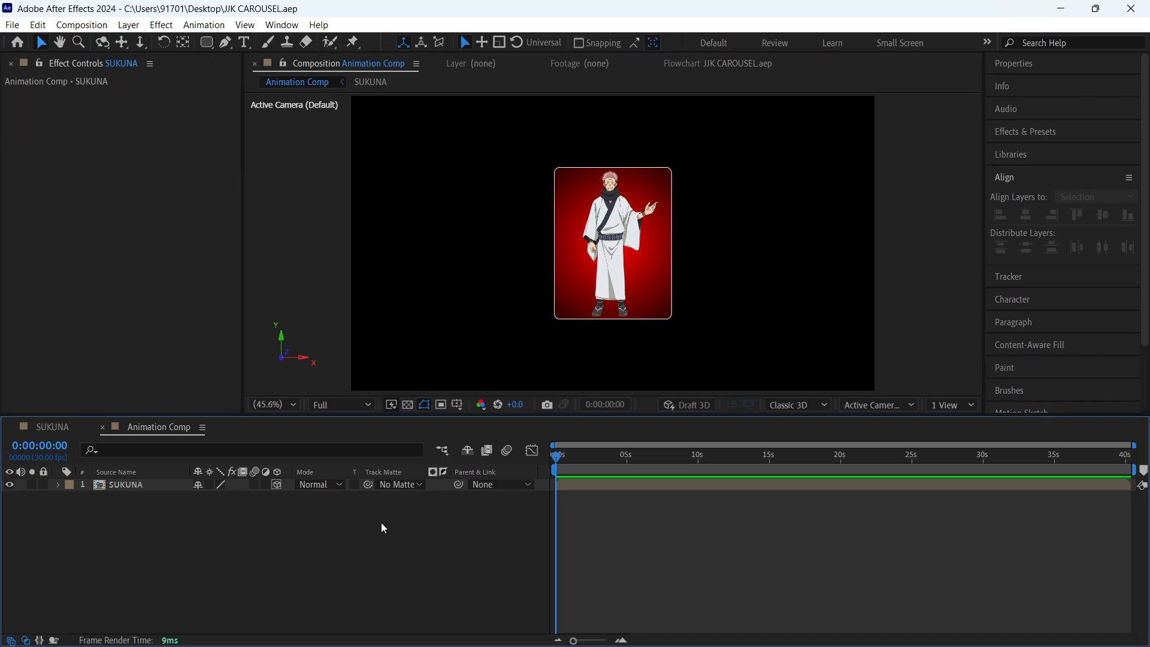
pyautogui.click(299, 24)
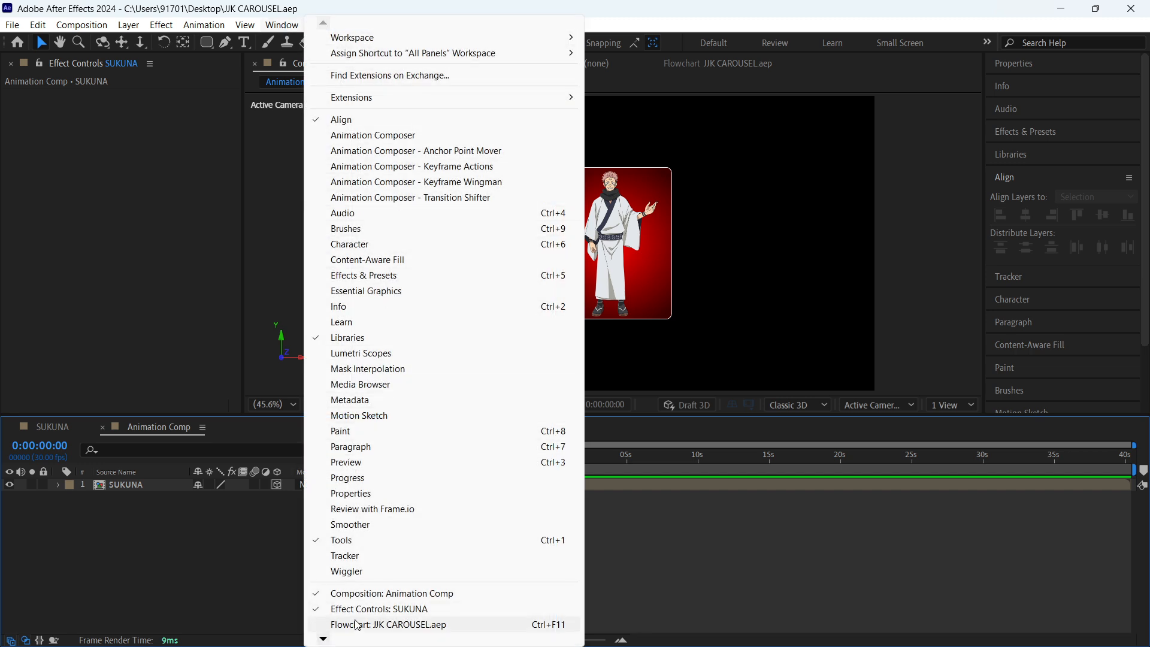
pyautogui.scroll(-3, 358, 625)
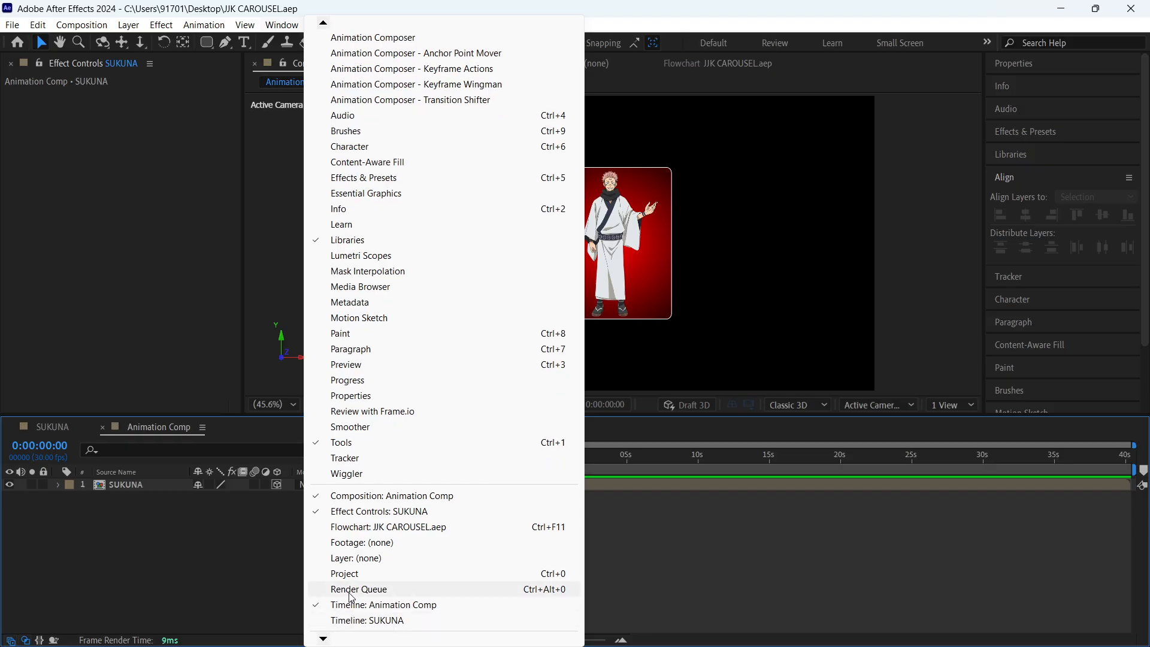
pyautogui.click(352, 574)
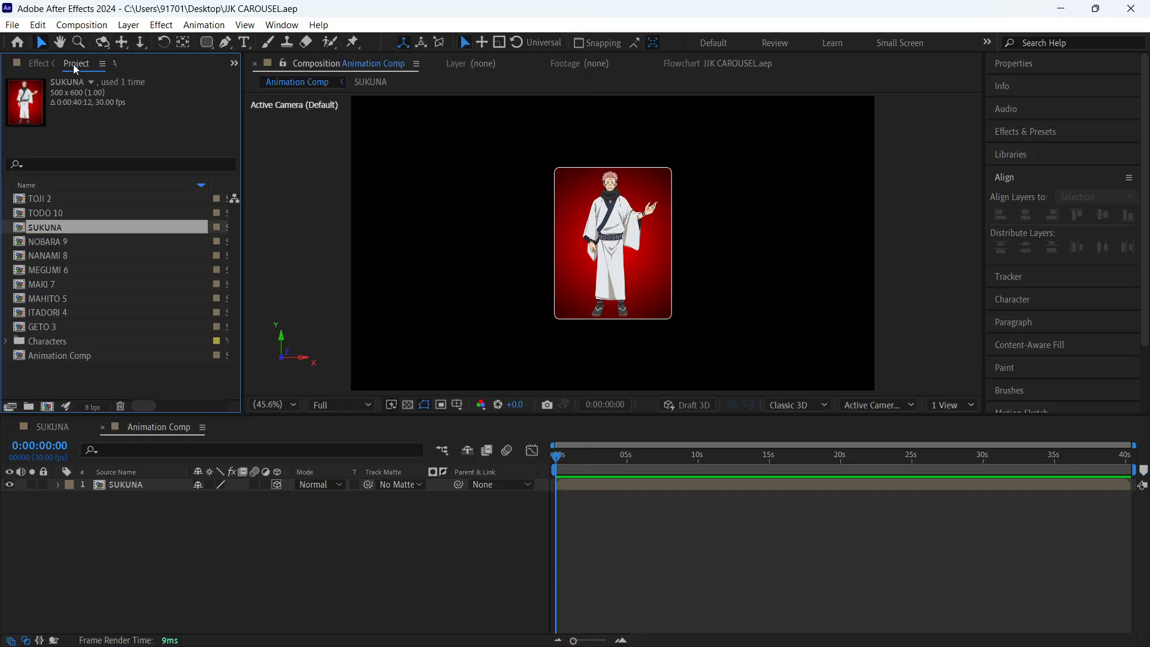
pyautogui.moveTo(76, 70); pyautogui.dragTo(27, 62)
pyautogui.click(355, 569)
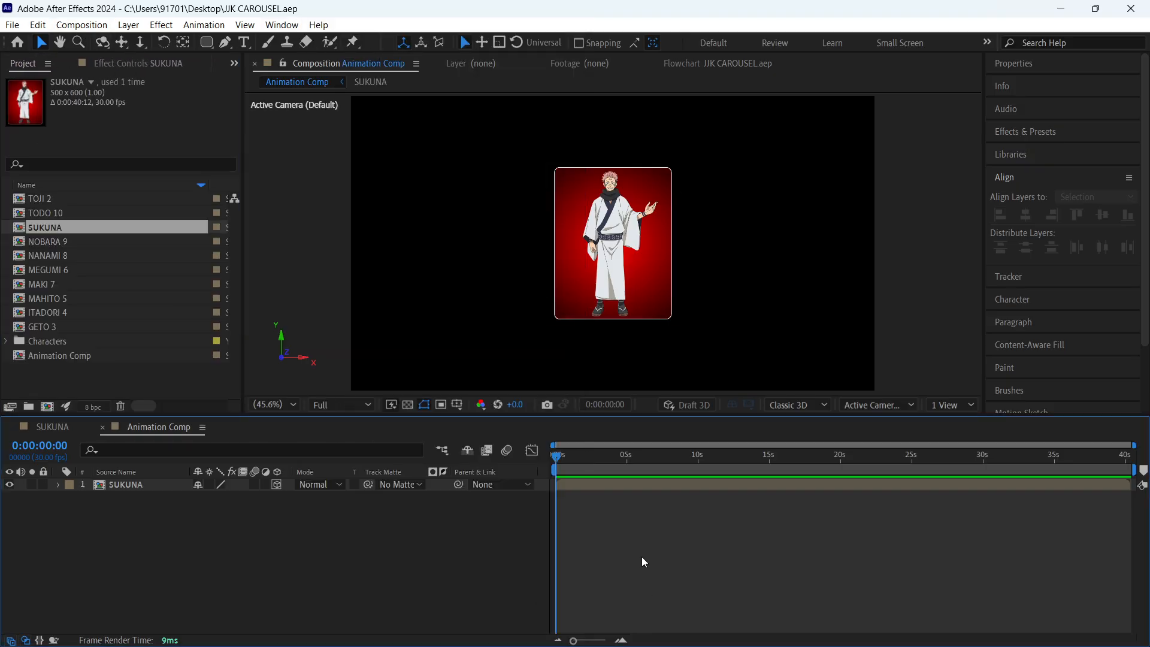
# - Add a null object to Animation Comp and make it a 3D layer
pyautogui.click(786, 270)
pyautogui.click(381, 563)
pyautogui.hotkey('ctrl', 'alt', 'shift', 'y')
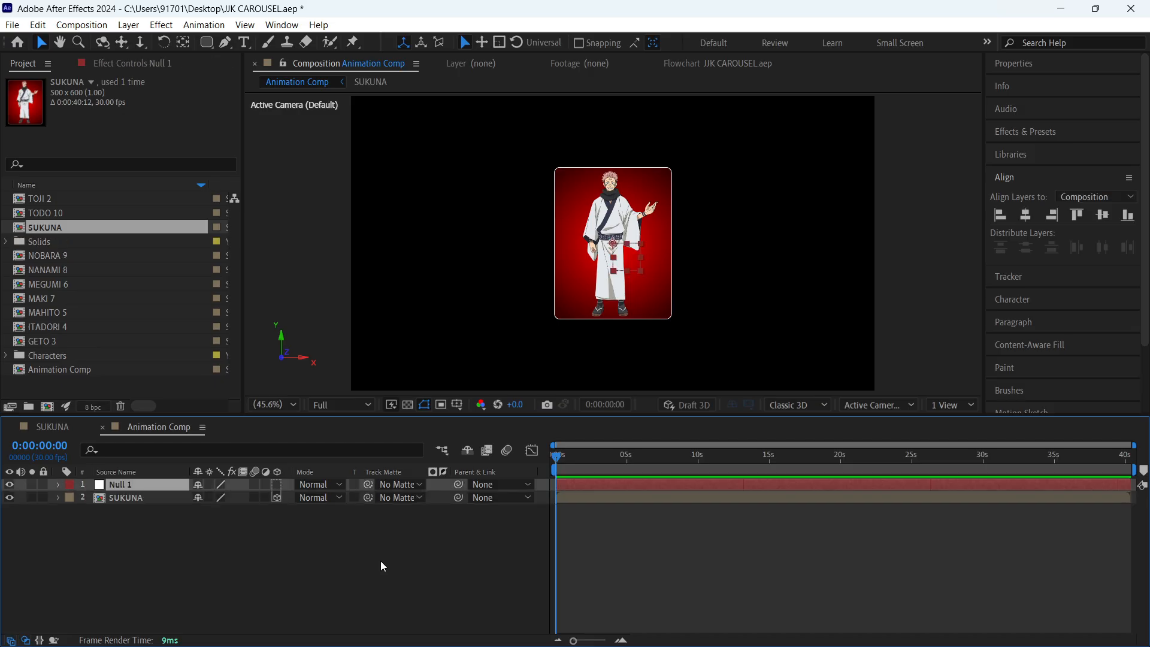
pyautogui.click(279, 484)
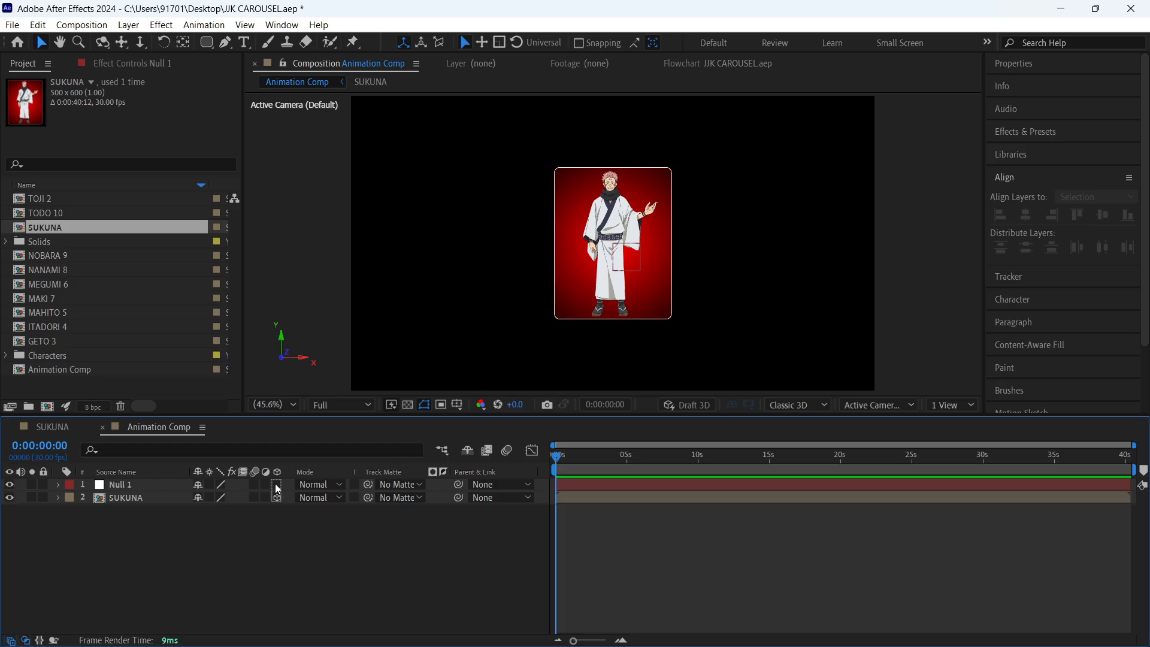
# - Rename the null layer as controller and save the project
pyautogui.click(139, 489)
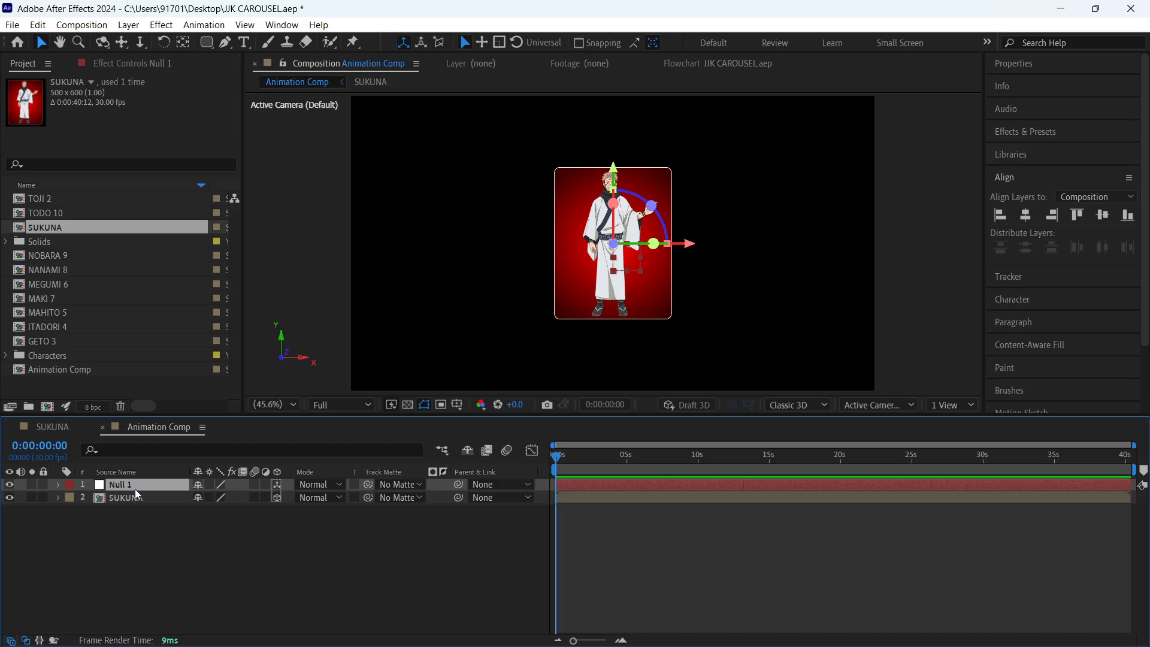
pyautogui.press('Return')
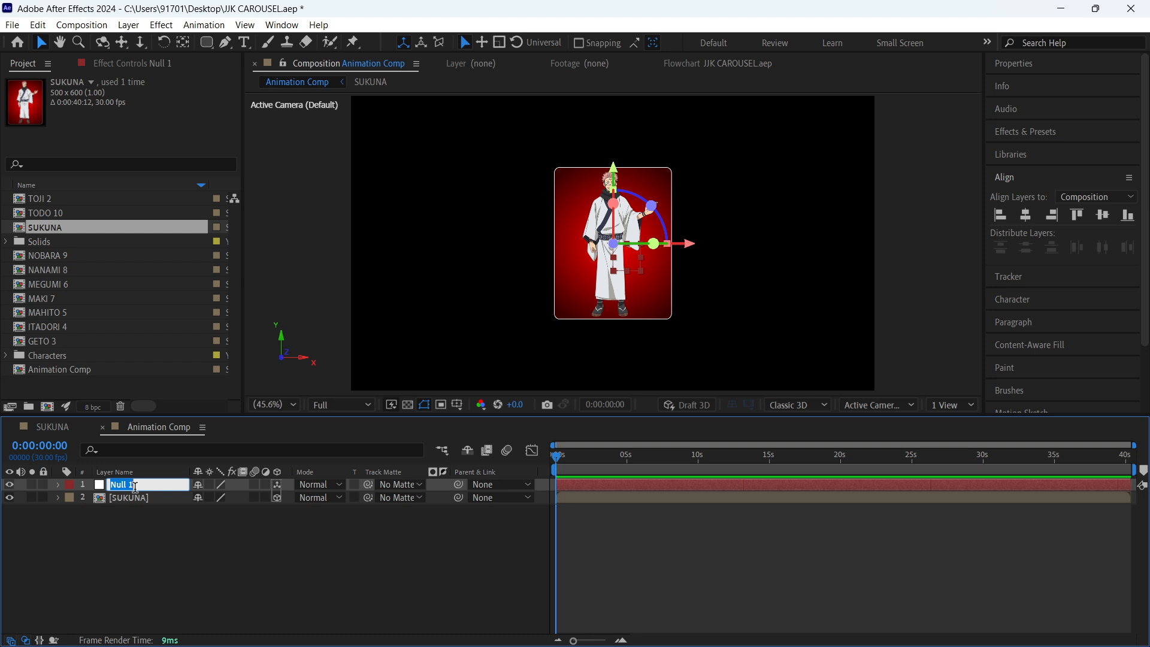
pyautogui.write('controller')
pyautogui.press('Return')
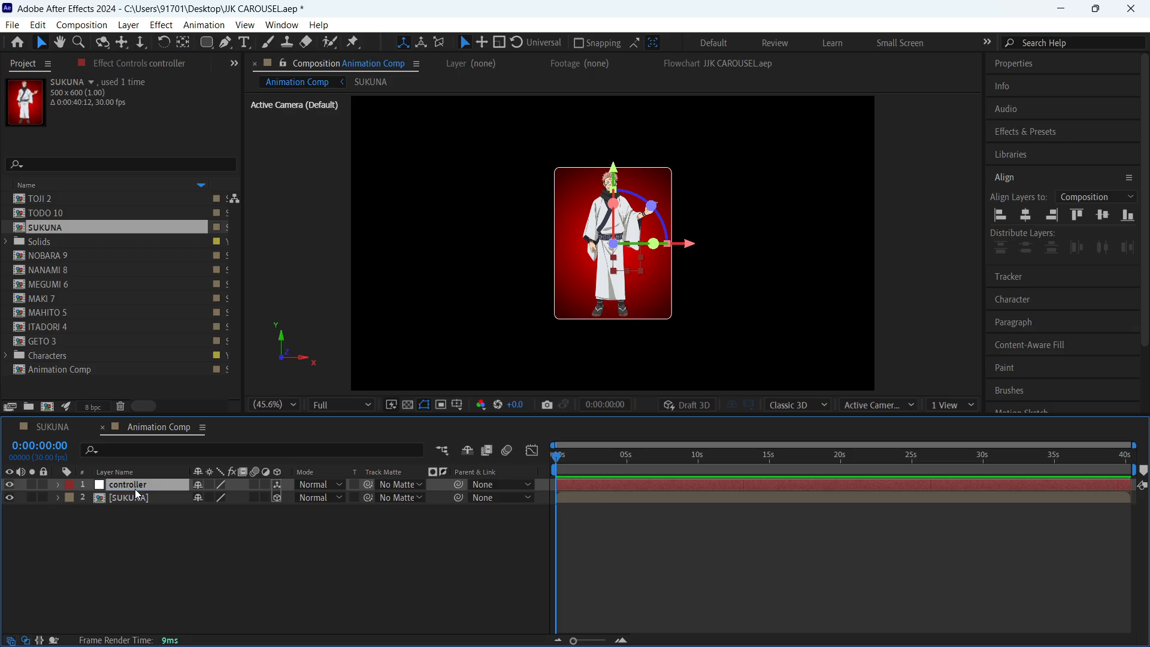
pyautogui.click(260, 571)
pyautogui.hotkey('ctrl', 's')
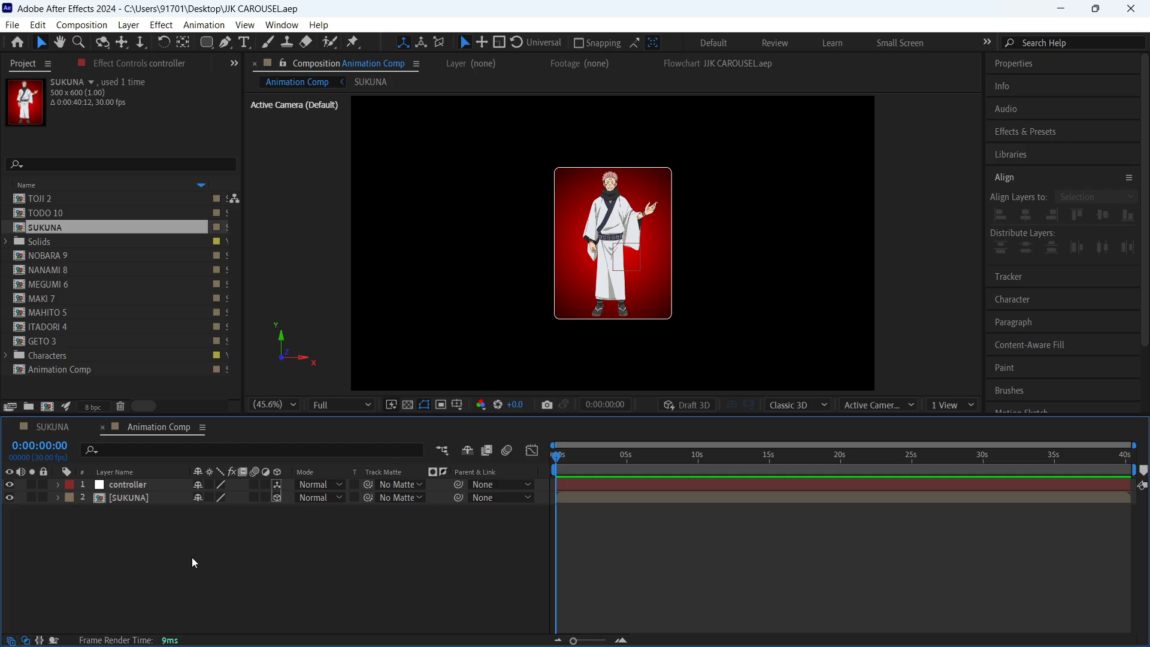
# - Reveal the Position property of the SUKUNA layer in the timeline
pyautogui.click(149, 503)
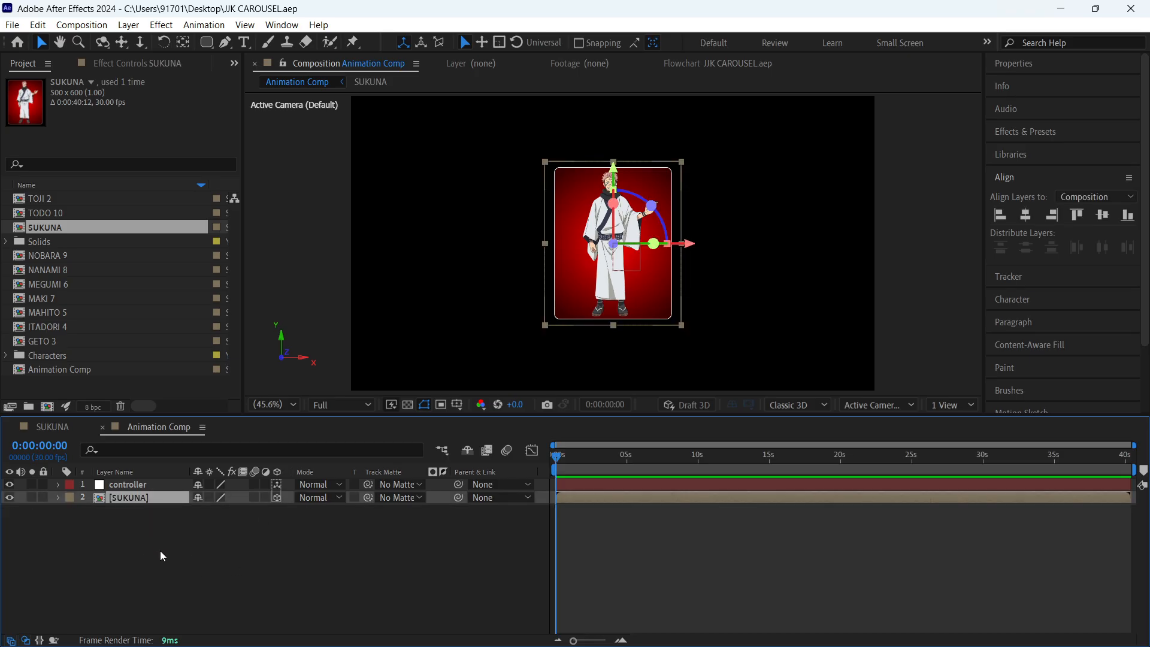
pyautogui.press('p')
pyautogui.click(158, 565)
# - Find the Slider Control effect and apply it to the controller layer
pyautogui.click(150, 484)
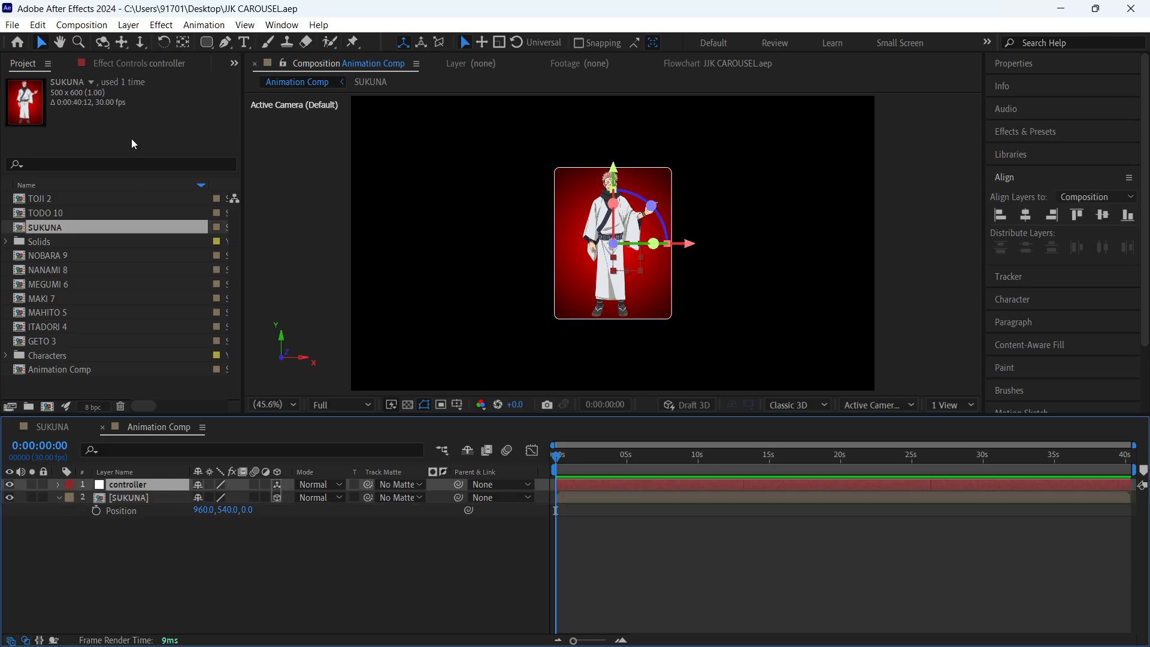
pyautogui.click(126, 63)
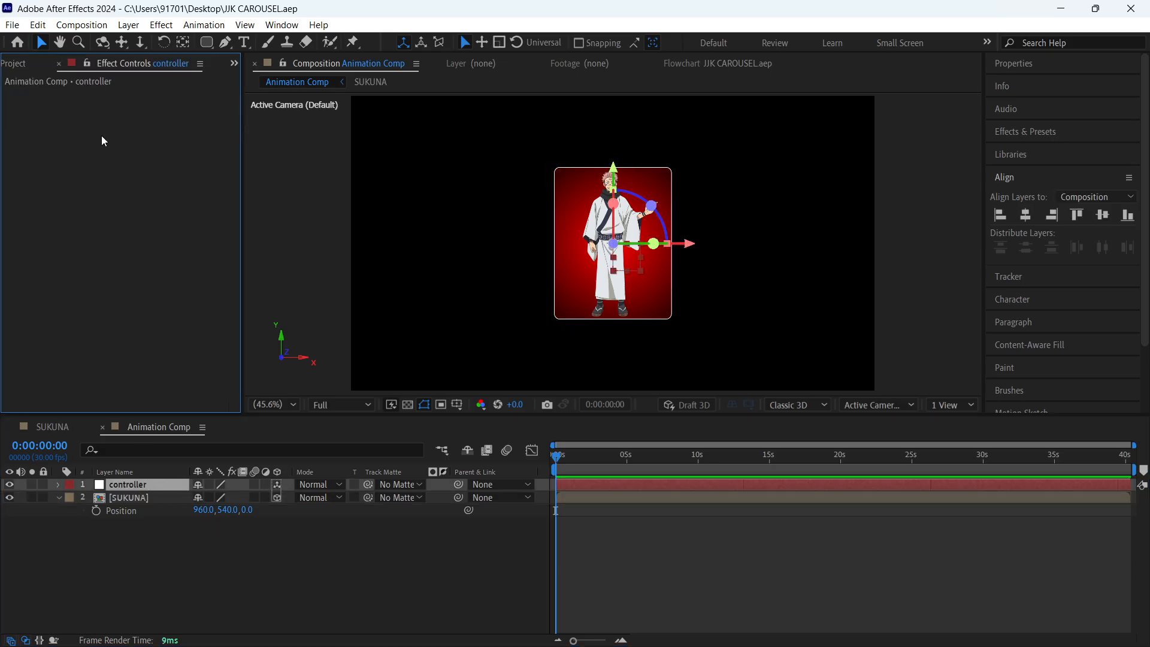
pyautogui.click(1052, 139)
pyautogui.click(1053, 151)
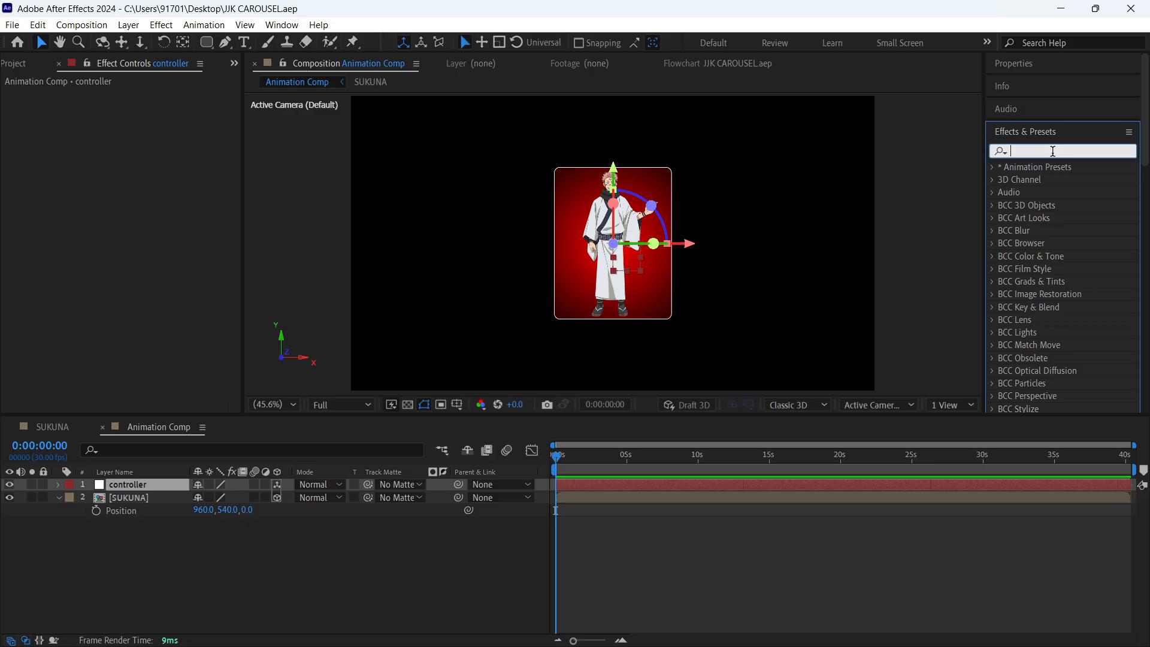
pyautogui.write('slider cont')
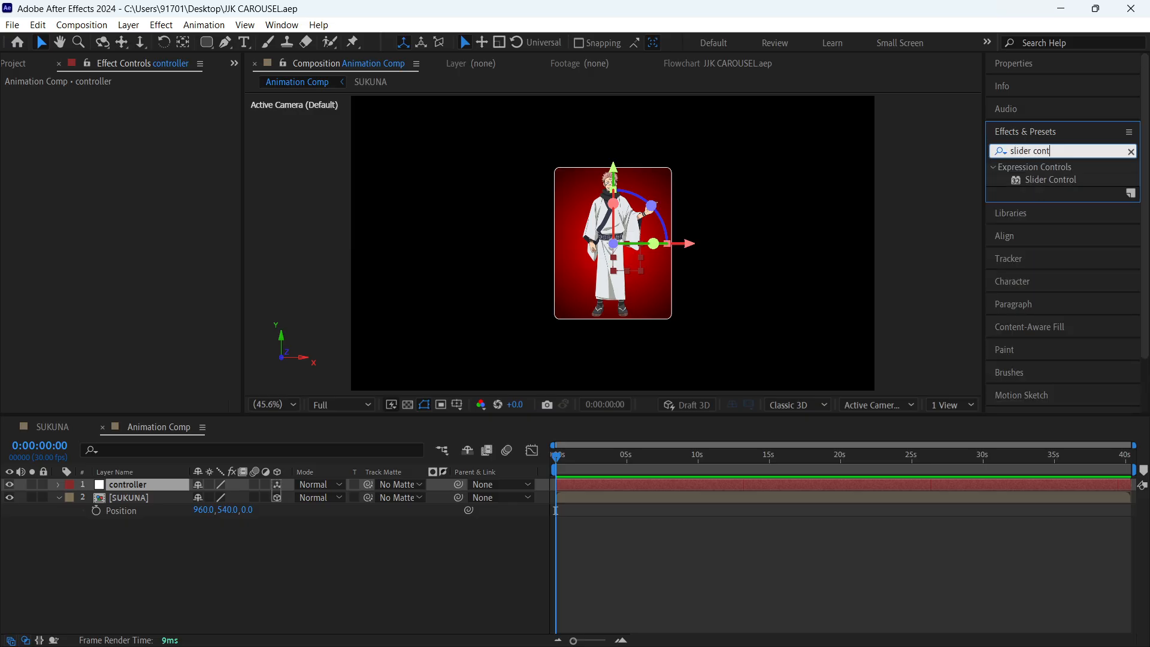
pyautogui.write('rol')
pyautogui.moveTo(1071, 188); pyautogui.dragTo(134, 146)
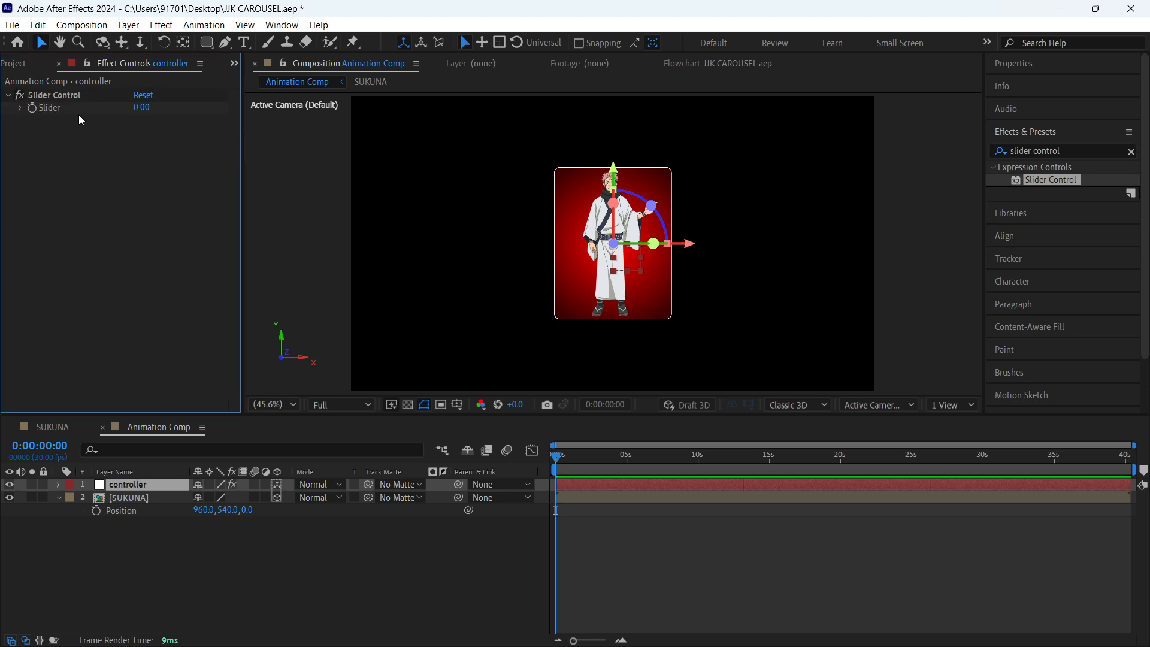
# - Duplicate the Slider Control effect three times on the controller layer
pyautogui.click(66, 95)
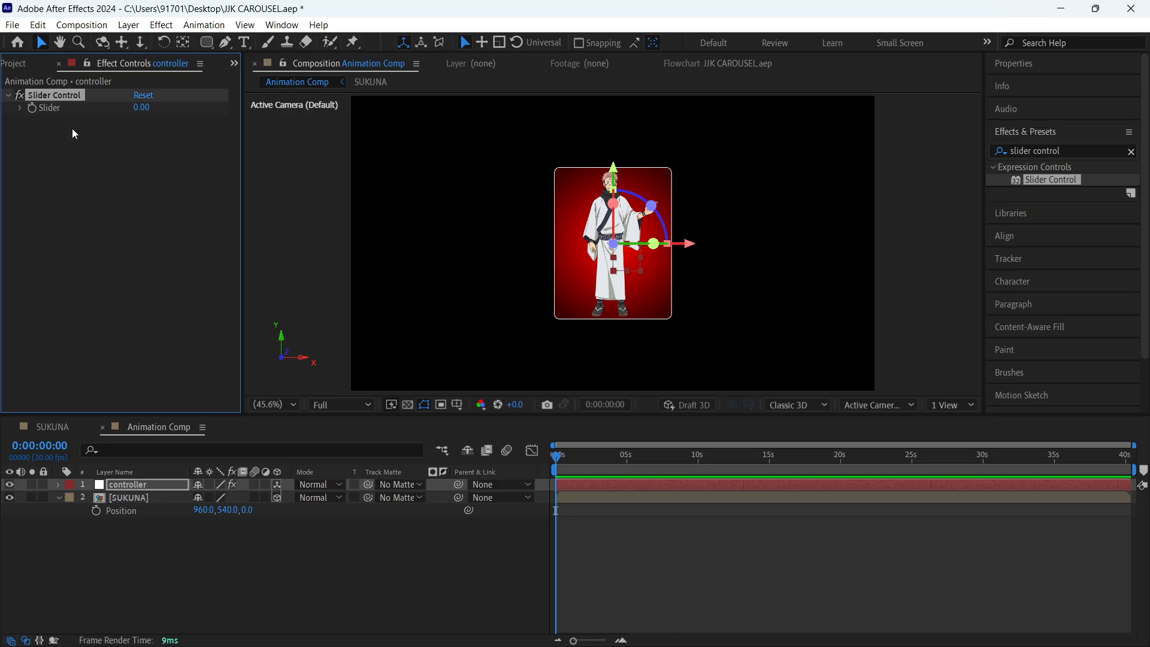
pyautogui.hotkey('ctrl', 'd')
pyautogui.hotkey('ctrl', 'd')
pyautogui.hotkey('ctrl', 'd')
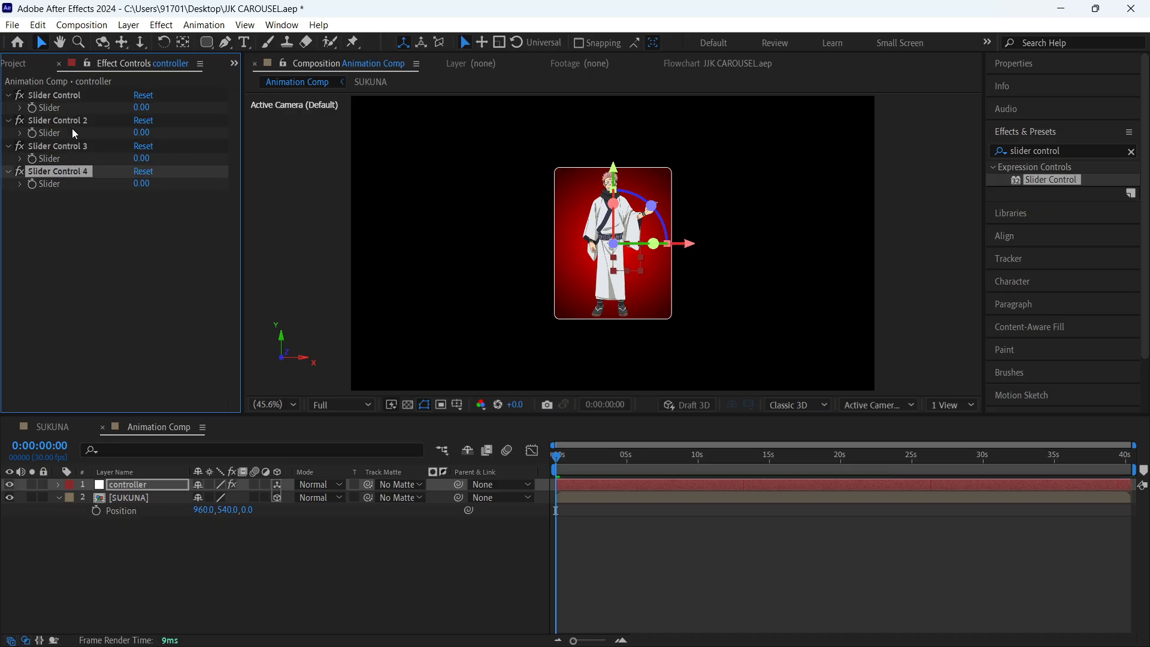
pyautogui.click(142, 227)
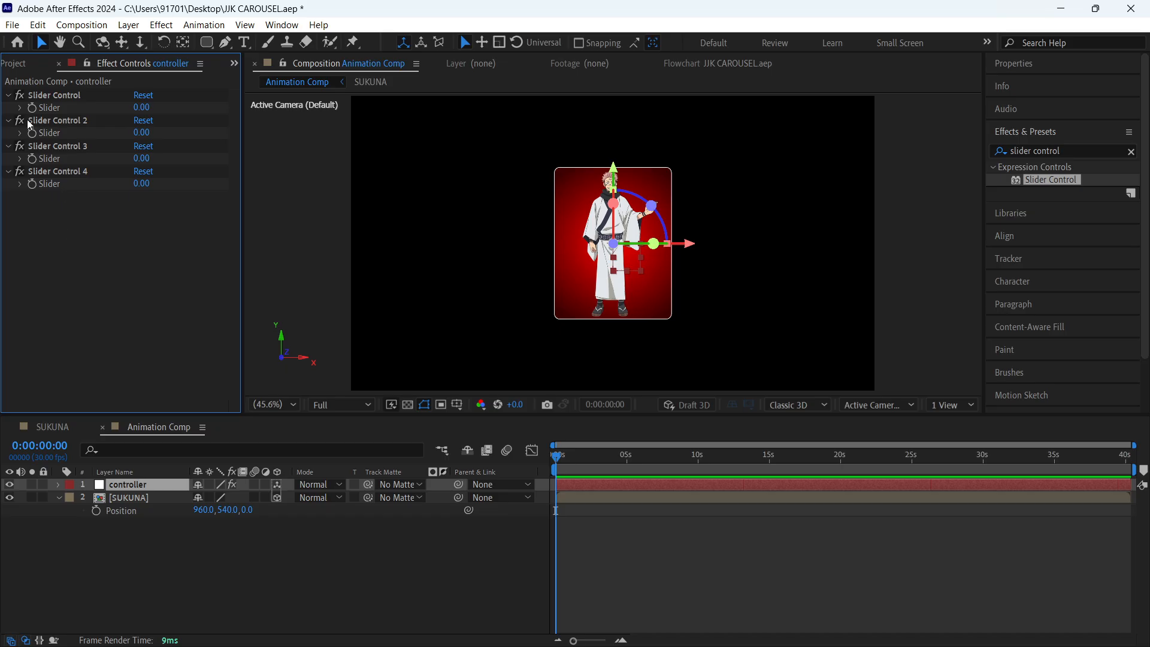
# - Rename the Slider Control 4 effect as rotation
pyautogui.click(54, 168)
pyautogui.press('Return')
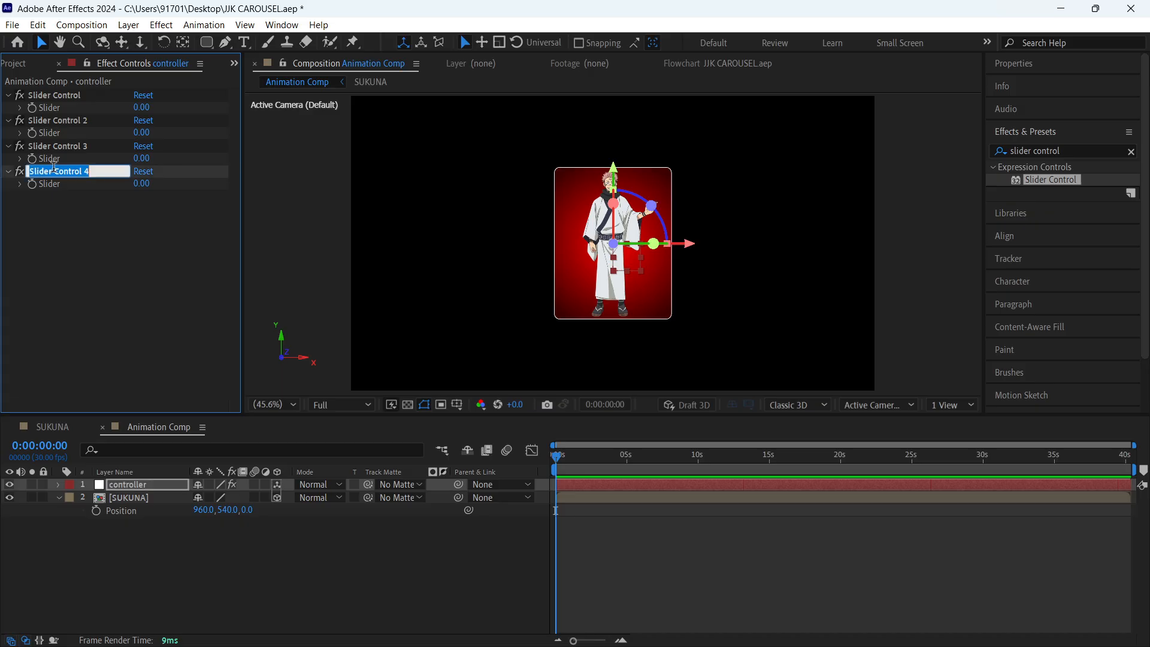
pyautogui.write('rotation')
pyautogui.rightClick(54, 168)
pyautogui.click(17, 257)
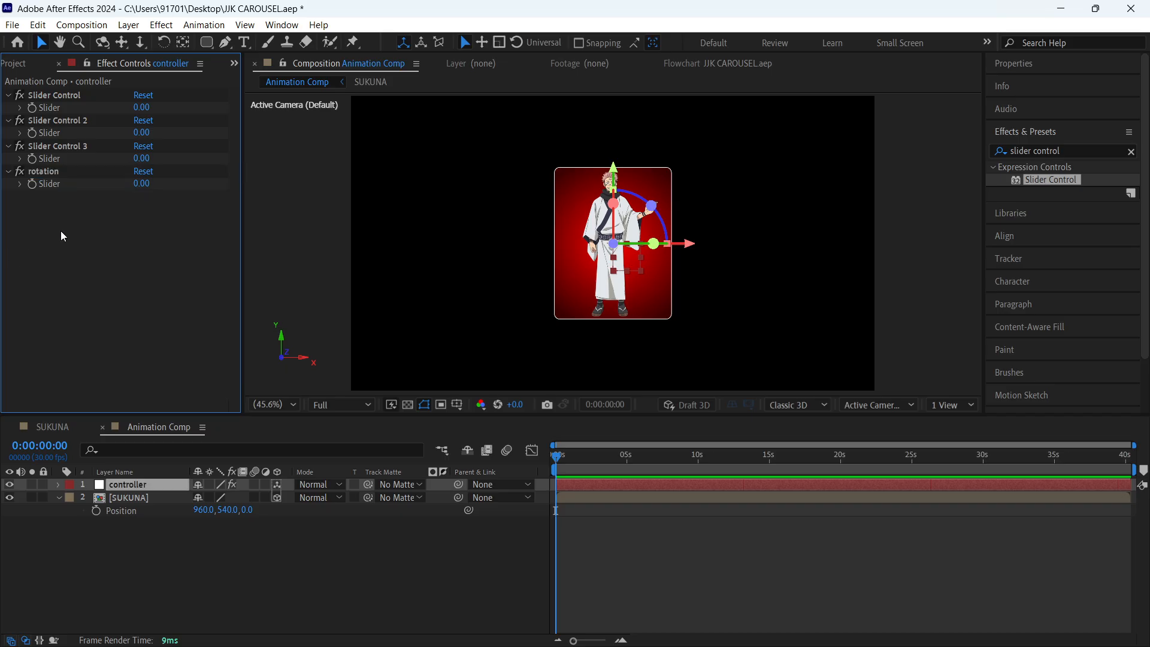
# - Rename the Slider Control 3 effect as scale and the Slider Control 2 effect as radius
pyautogui.click(79, 146)
pyautogui.write('scale')
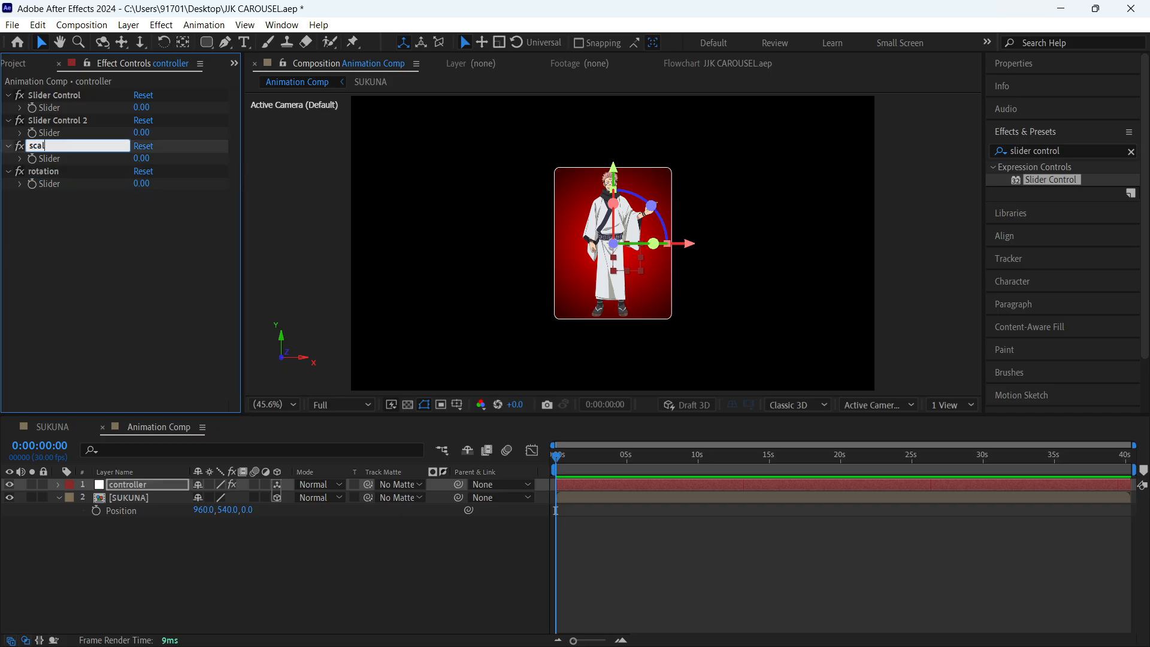
pyautogui.click(66, 122)
pyautogui.press('Return')
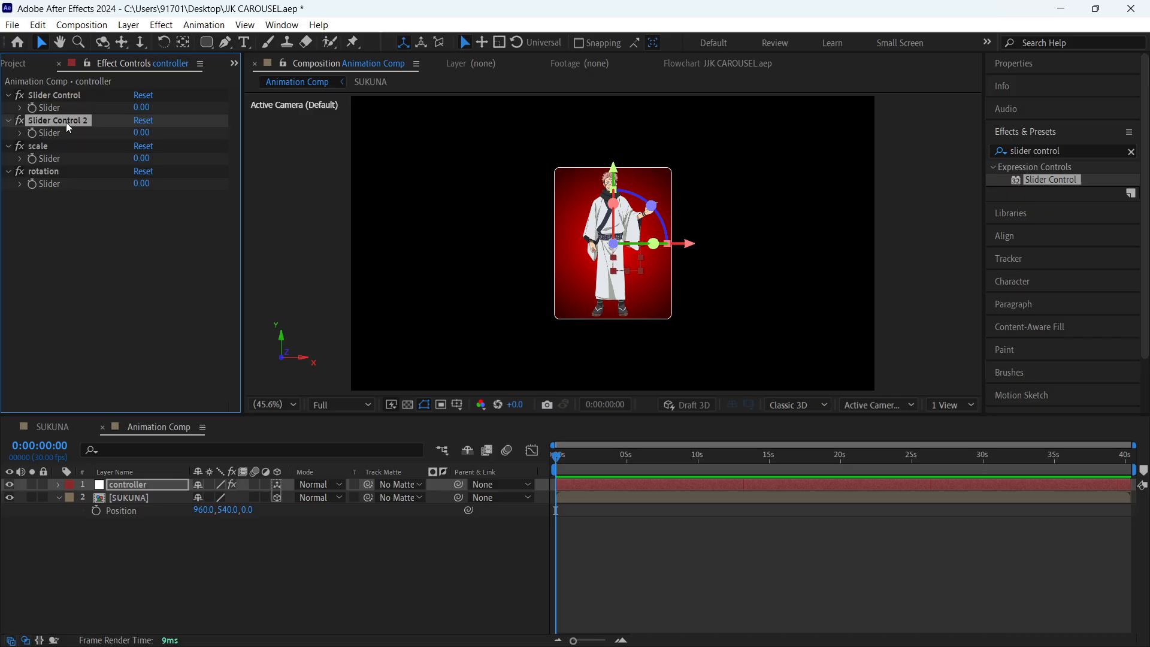
pyautogui.write('radi')
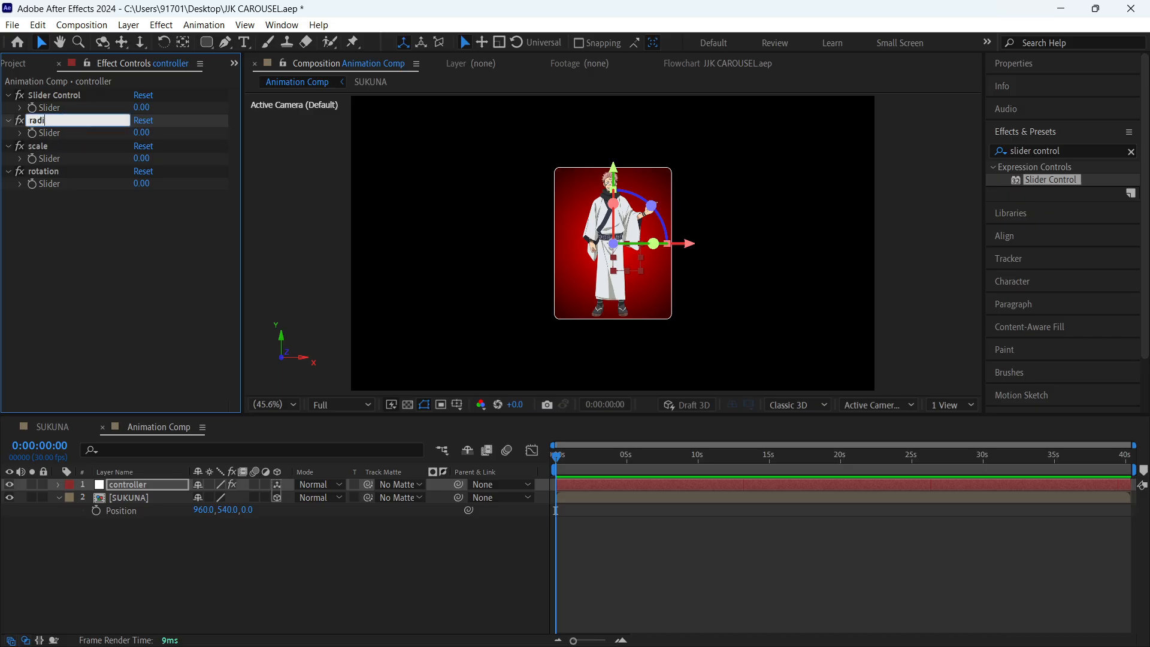
pyautogui.write('us')
pyautogui.press('Return')
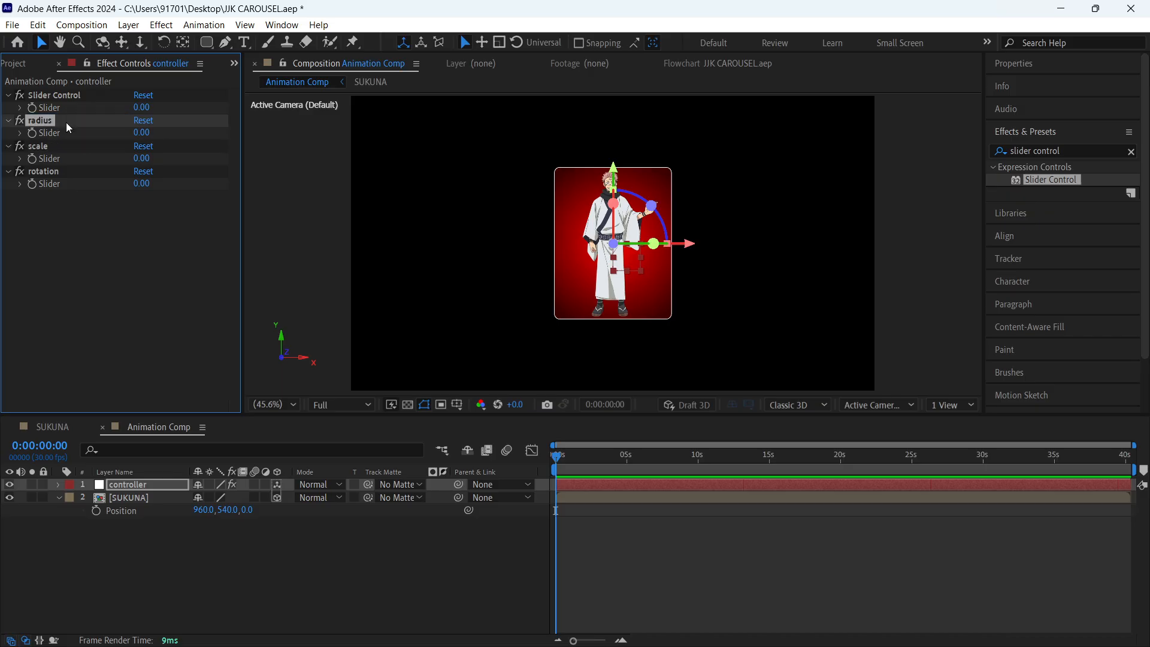
# - Rename the remaining Slider Control effect on the controller layer as count
pyautogui.click(58, 92)
pyautogui.press('Return')
pyautogui.write('coun')
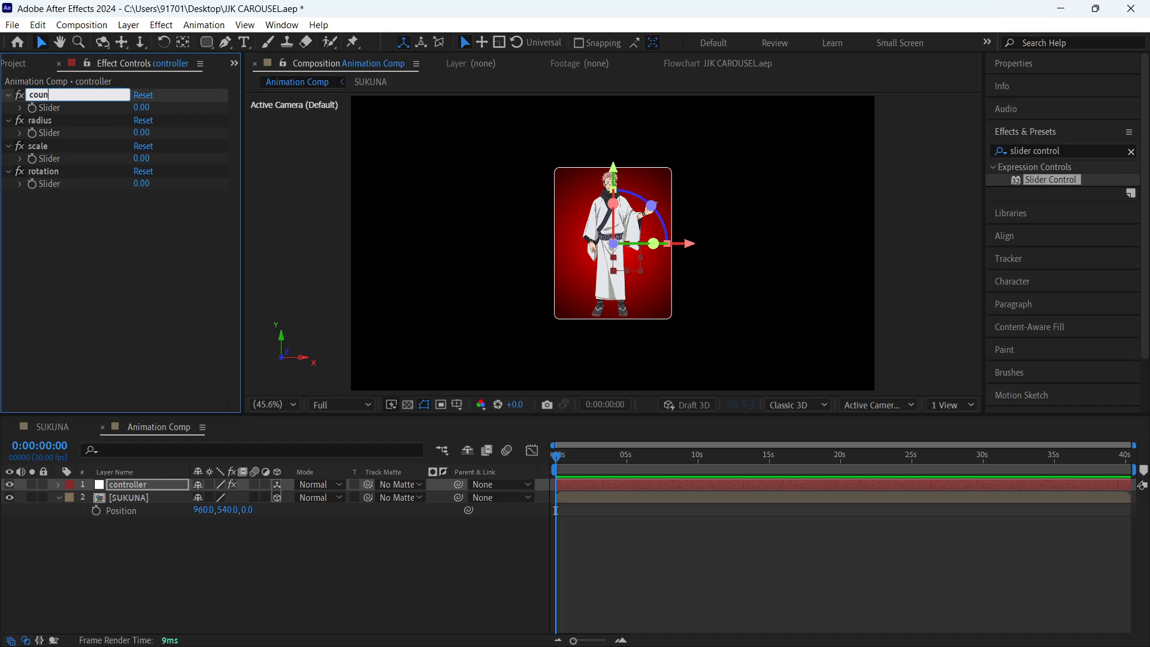
pyautogui.write('t')
pyautogui.press('Return')
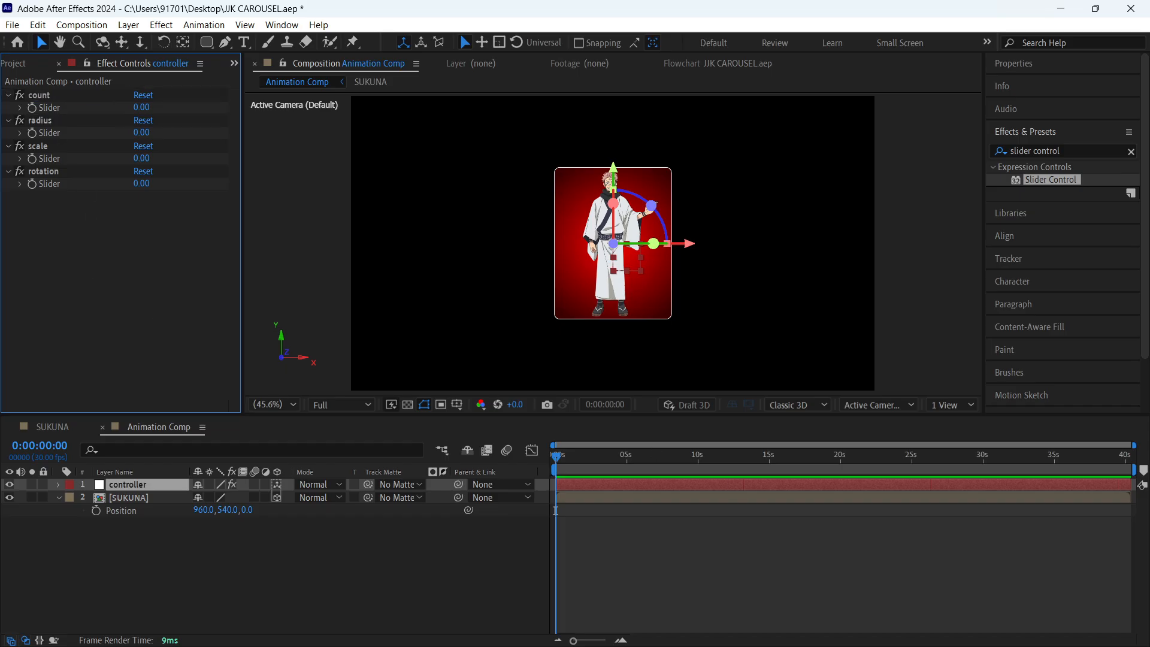
# - Switch to WhatsApp in the browser and check the slider names and their order in the self-chat notes
pyautogui.click(758, 629)
pyautogui.click(657, 589)
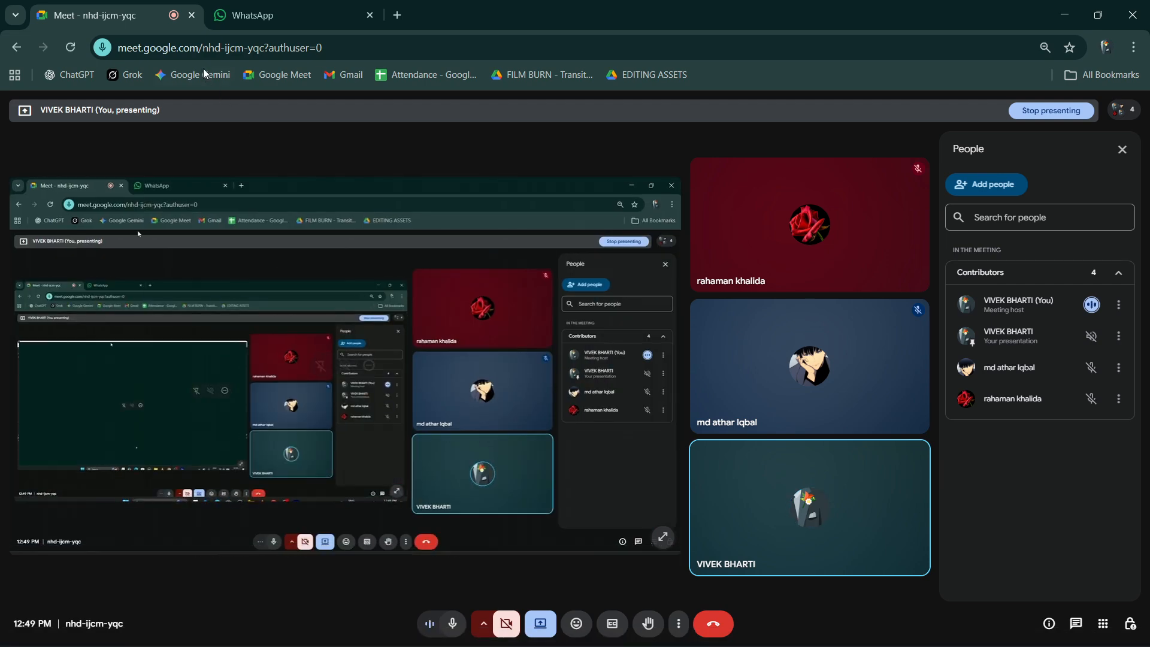
pyautogui.click(288, 15)
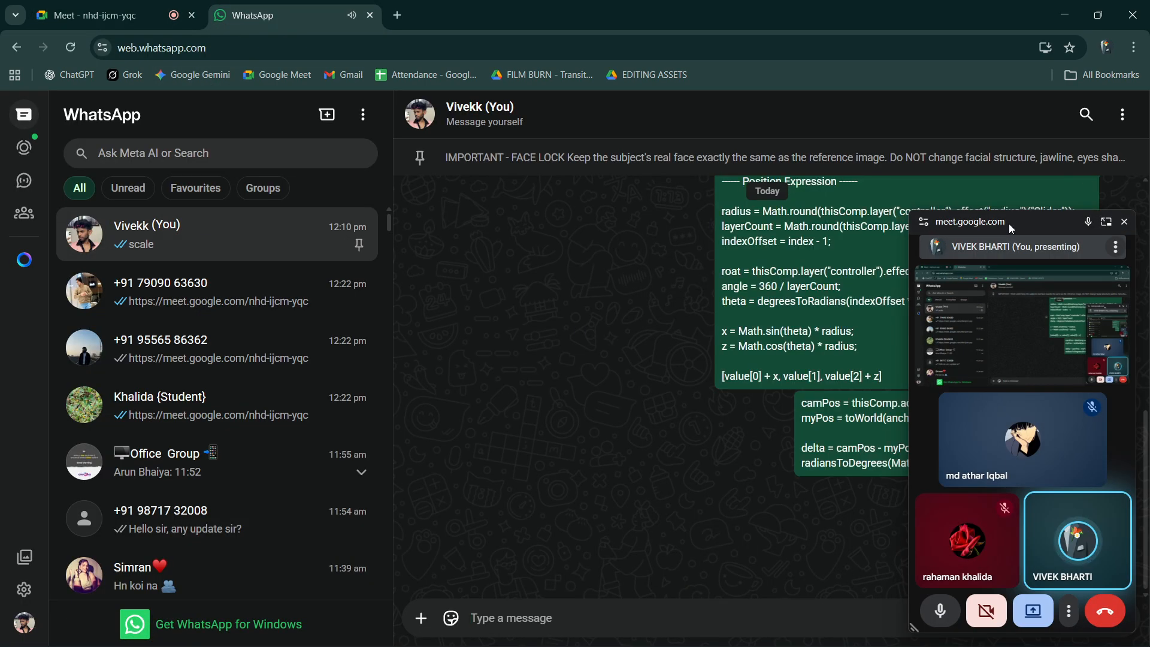
pyautogui.moveTo(1010, 226); pyautogui.dragTo(512, 217)
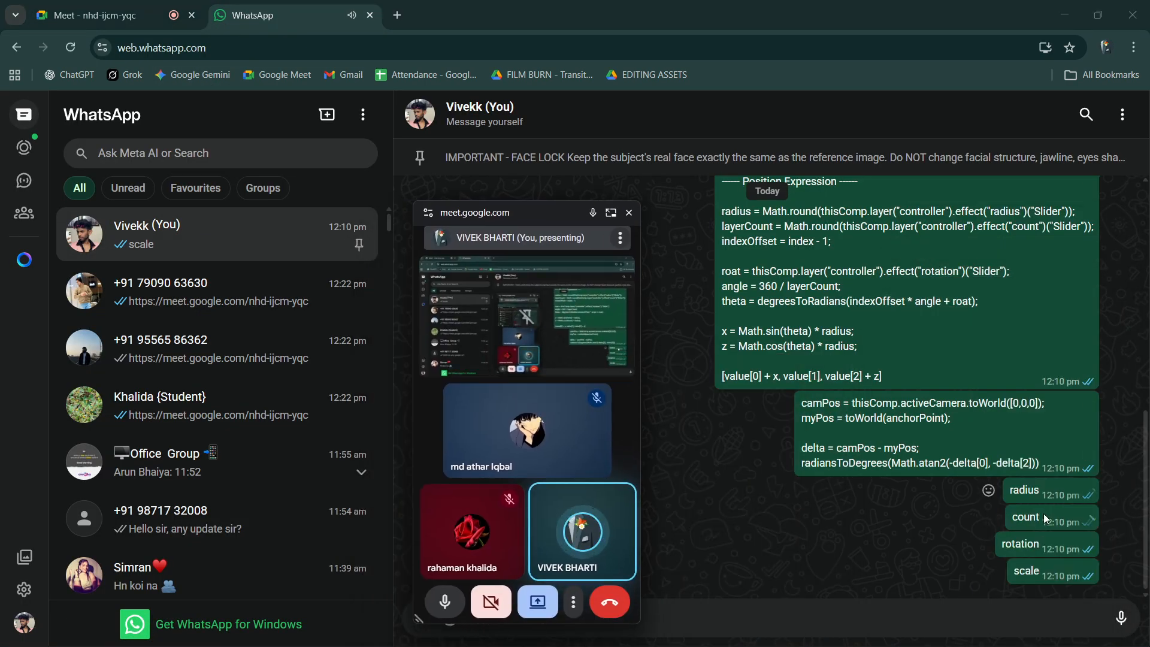
pyautogui.click(1063, 13)
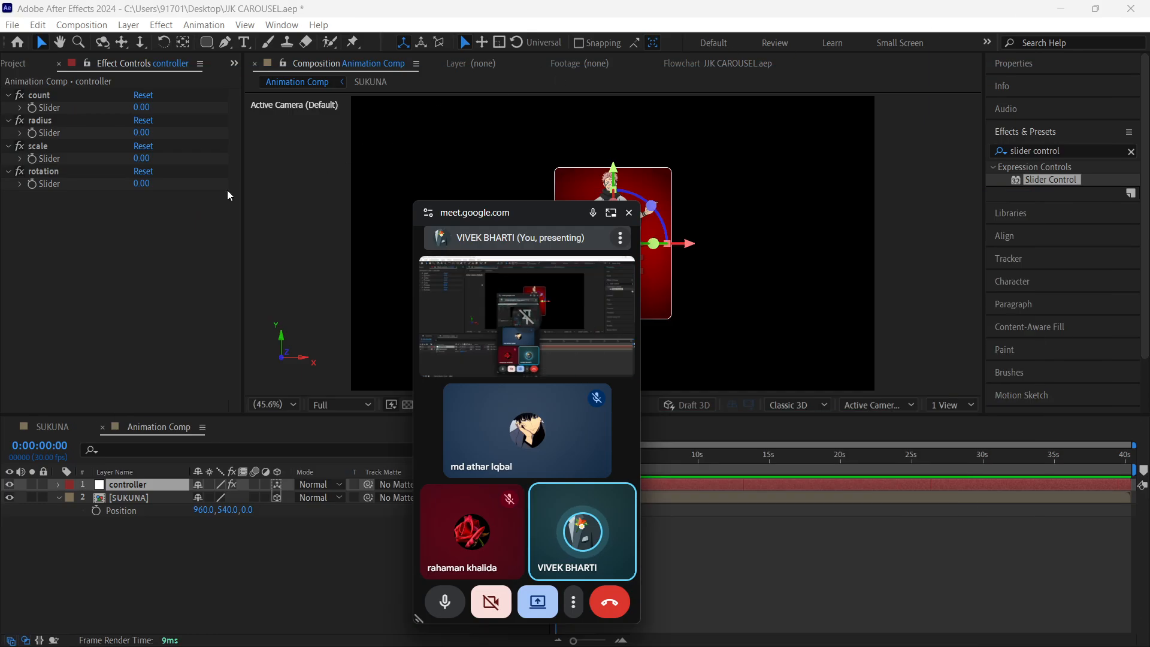
# - Reorder the controller's effects to radius, count, rotation, scale, and move the floating meeting window out of the way
pyautogui.moveTo(41, 122); pyautogui.dragTo(46, 91)
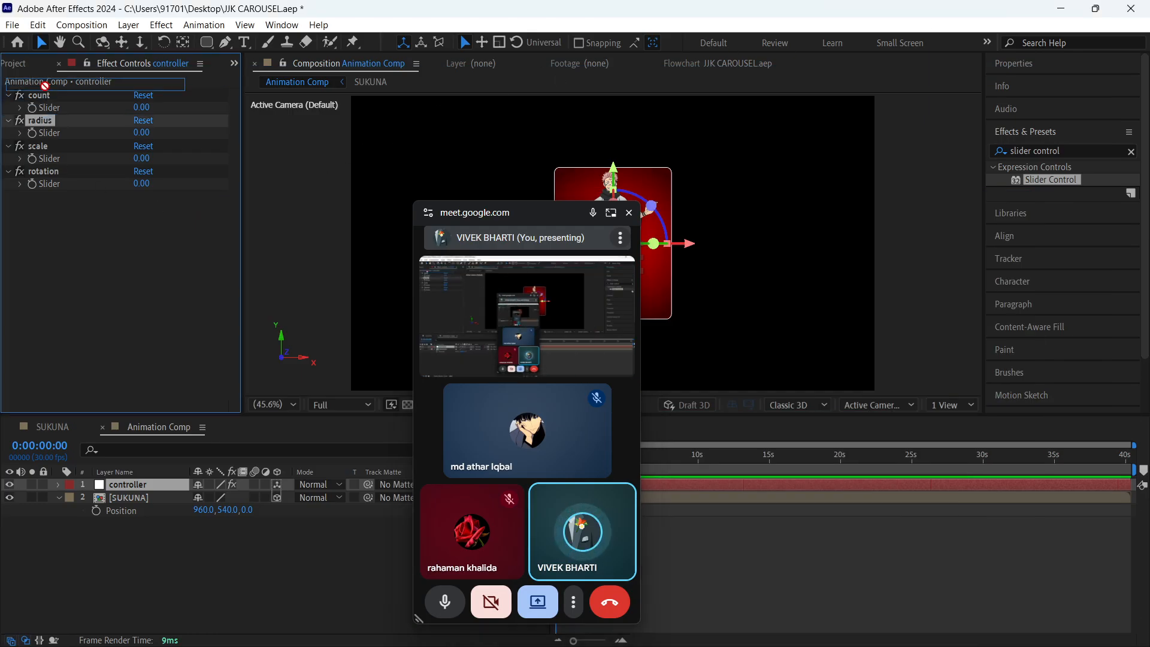
pyautogui.moveTo(39, 149); pyautogui.dragTo(48, 190)
pyautogui.click(37, 277)
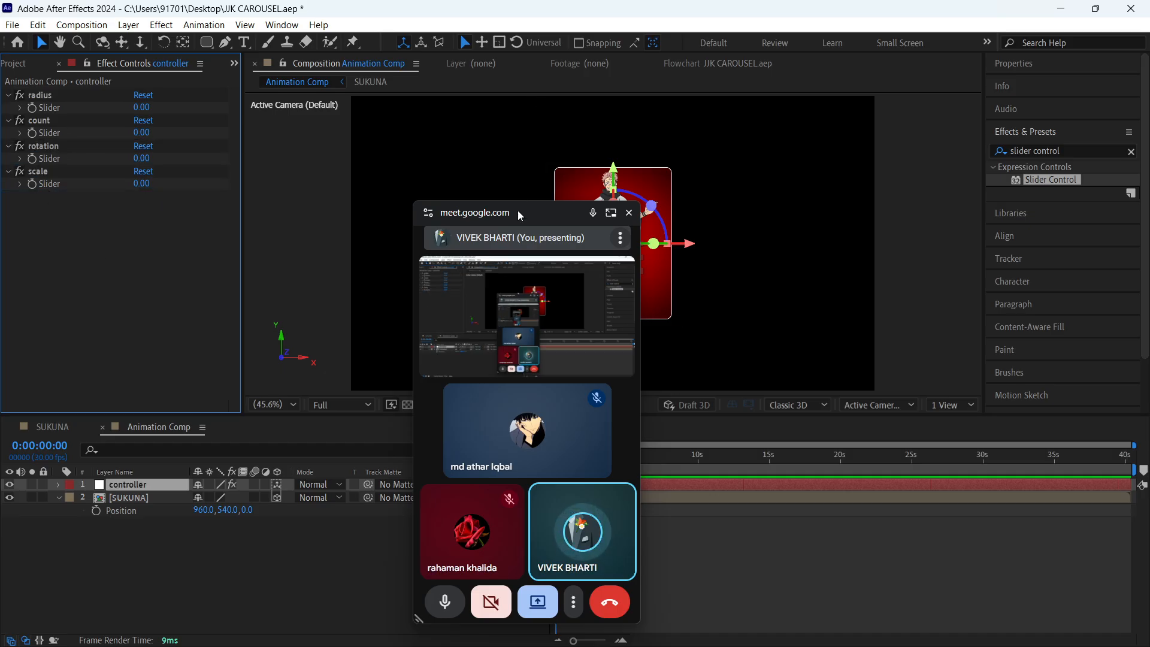
pyautogui.moveTo(516, 213); pyautogui.dragTo(1019, 600)
pyautogui.click(181, 257)
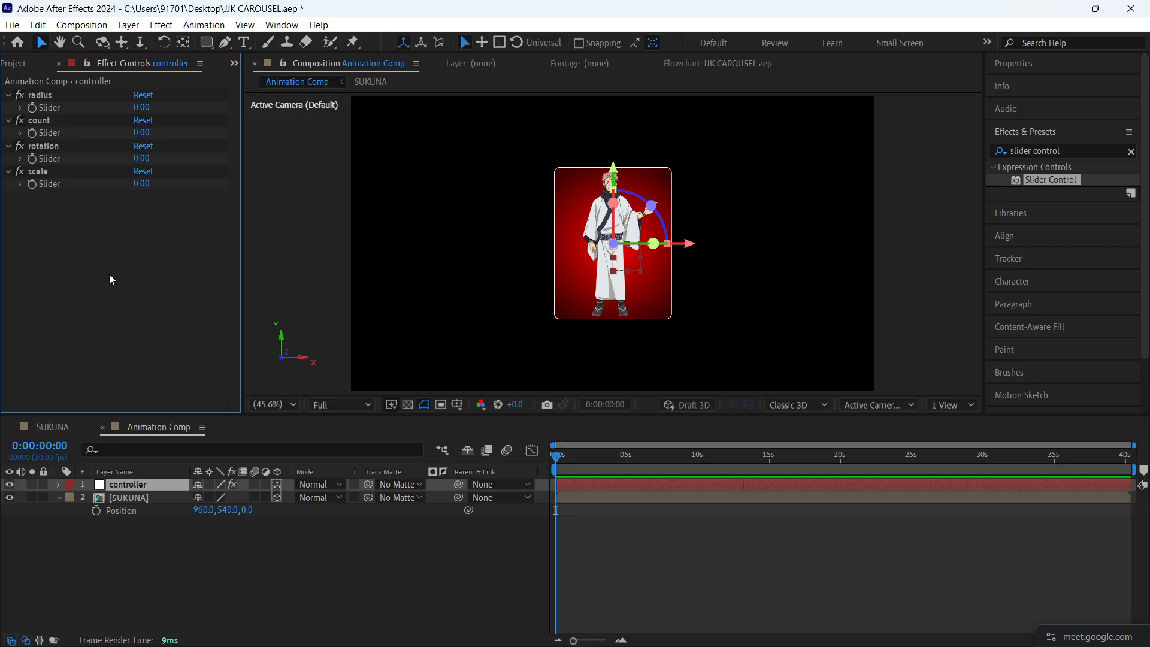
# - Deselect the controller layer and save the project
pyautogui.click(58, 484)
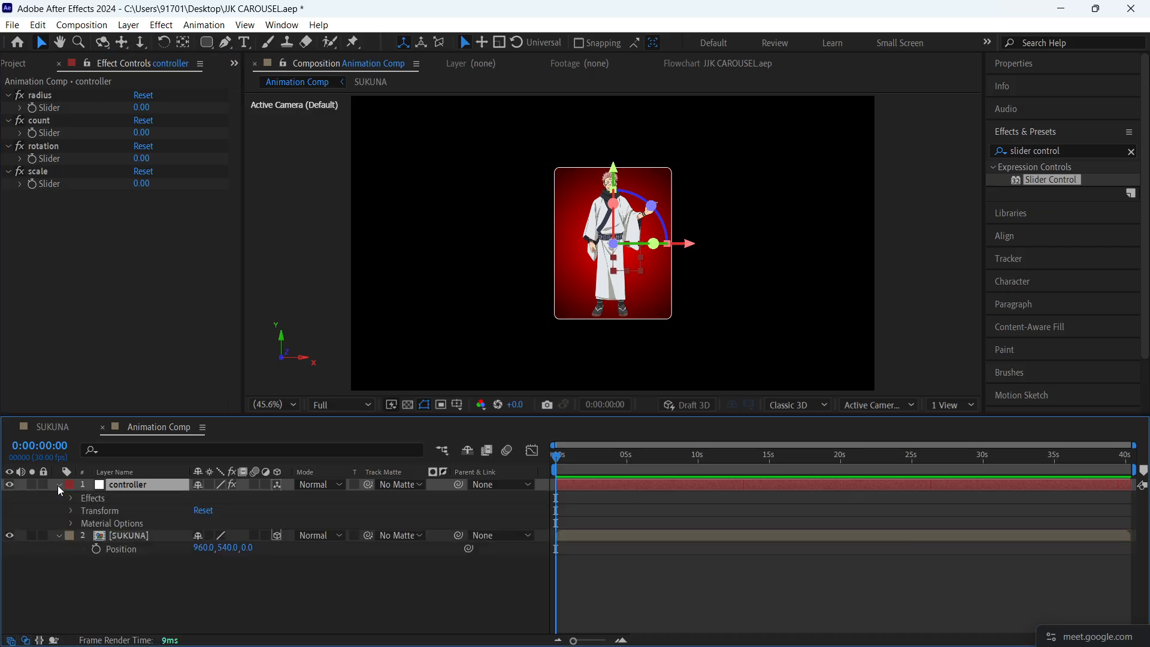
pyautogui.click(58, 485)
pyautogui.click(320, 565)
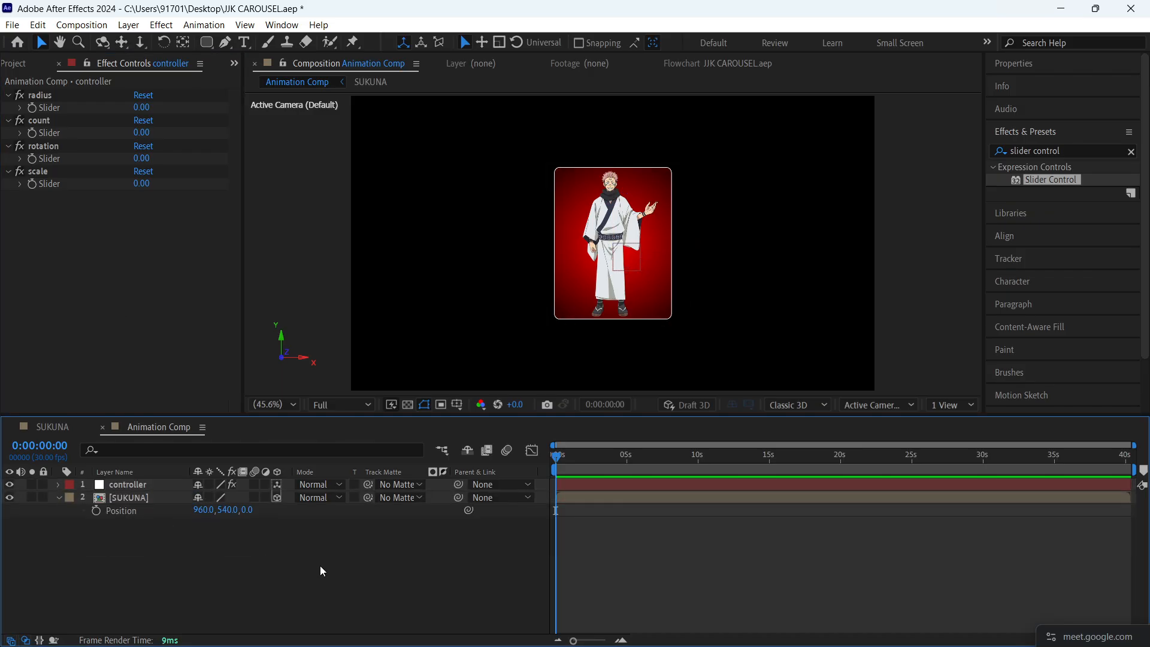
pyautogui.hotkey('ctrl', 's')
# - Copy the full Position expression, without its heading, from the self-chat in WhatsApp, then return to After Effects
pyautogui.click(154, 501)
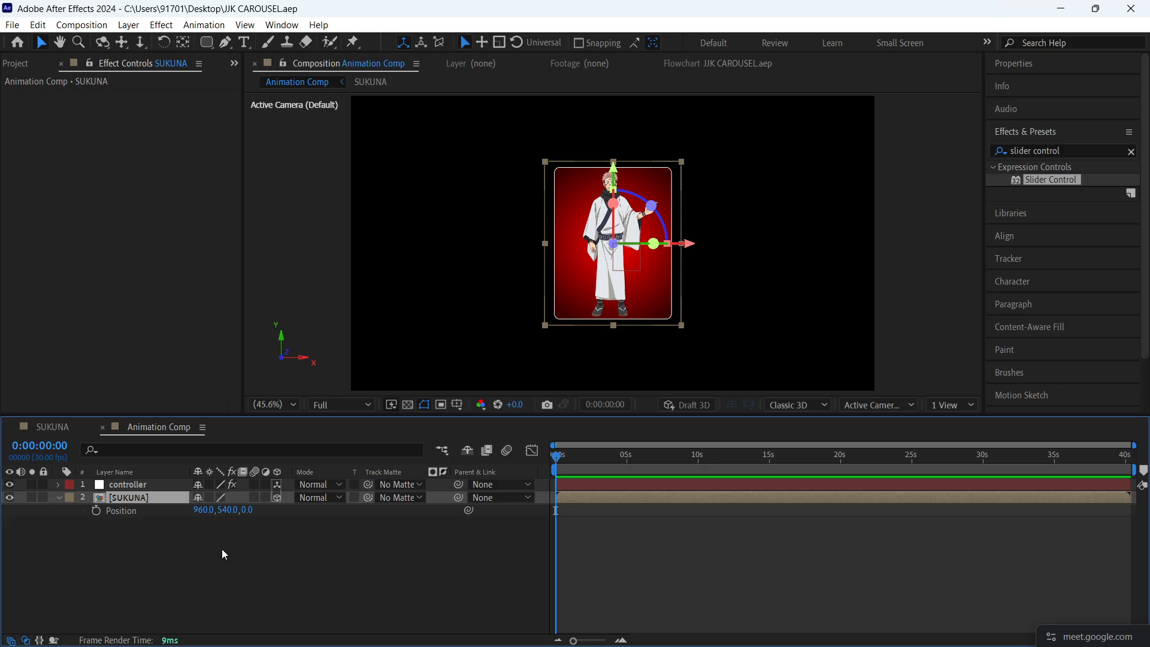
pyautogui.click(495, 528)
pyautogui.click(152, 507)
pyautogui.moveTo(759, 630)
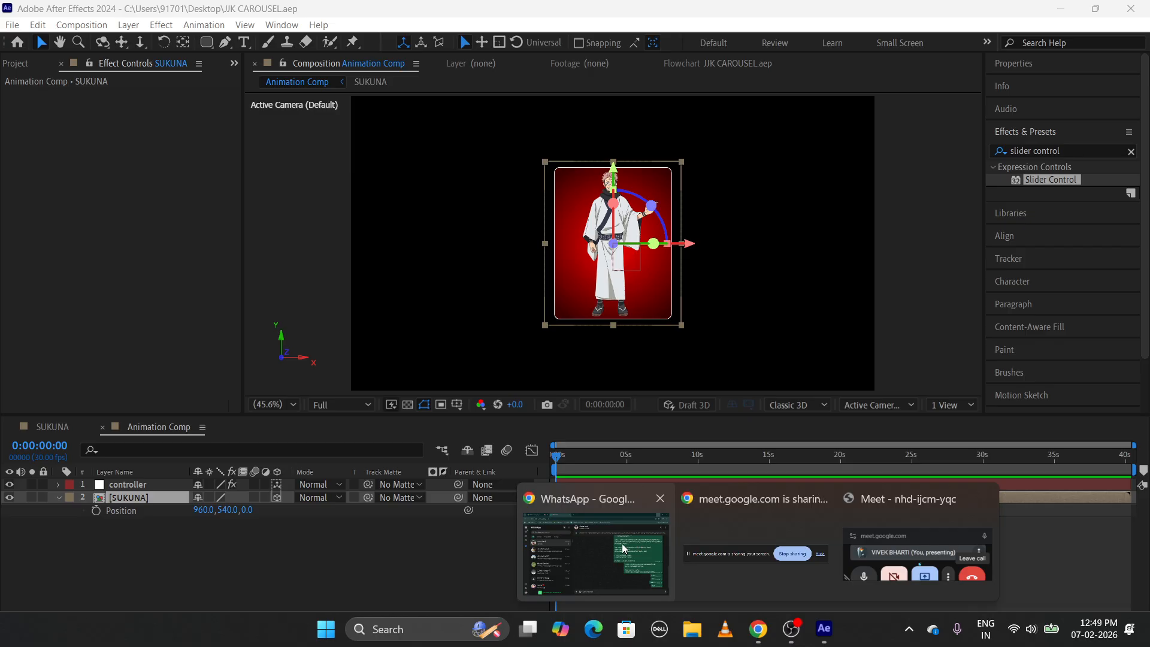
pyautogui.click(622, 550)
pyautogui.scroll(2, 699, 278)
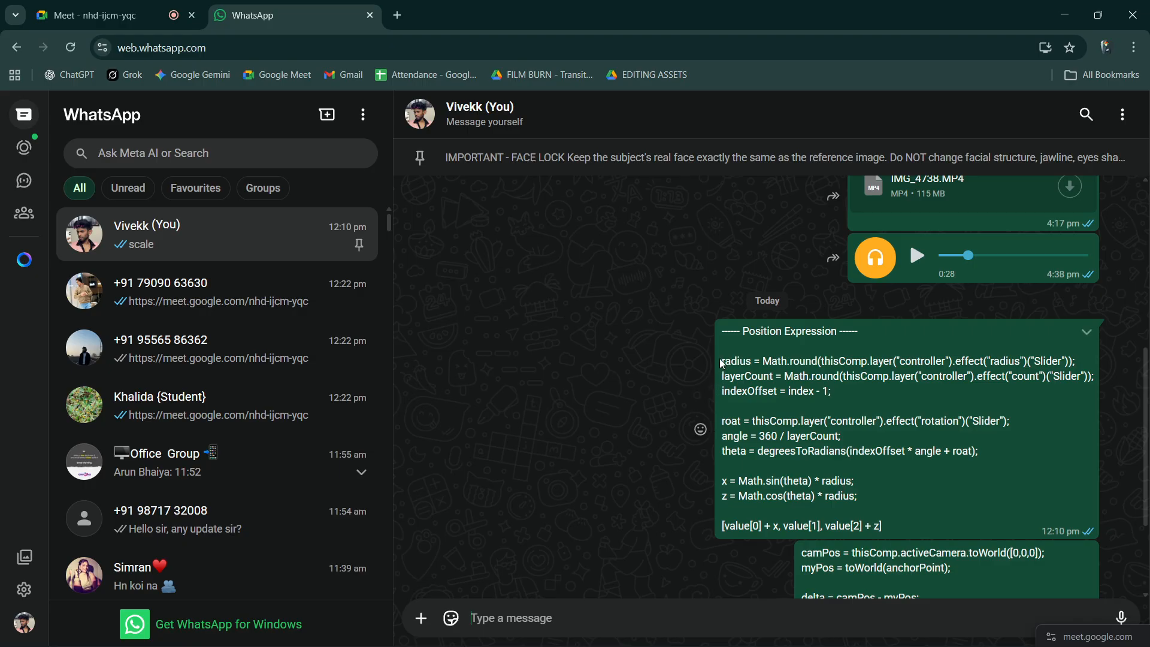
pyautogui.moveTo(720, 358); pyautogui.dragTo(813, 436)
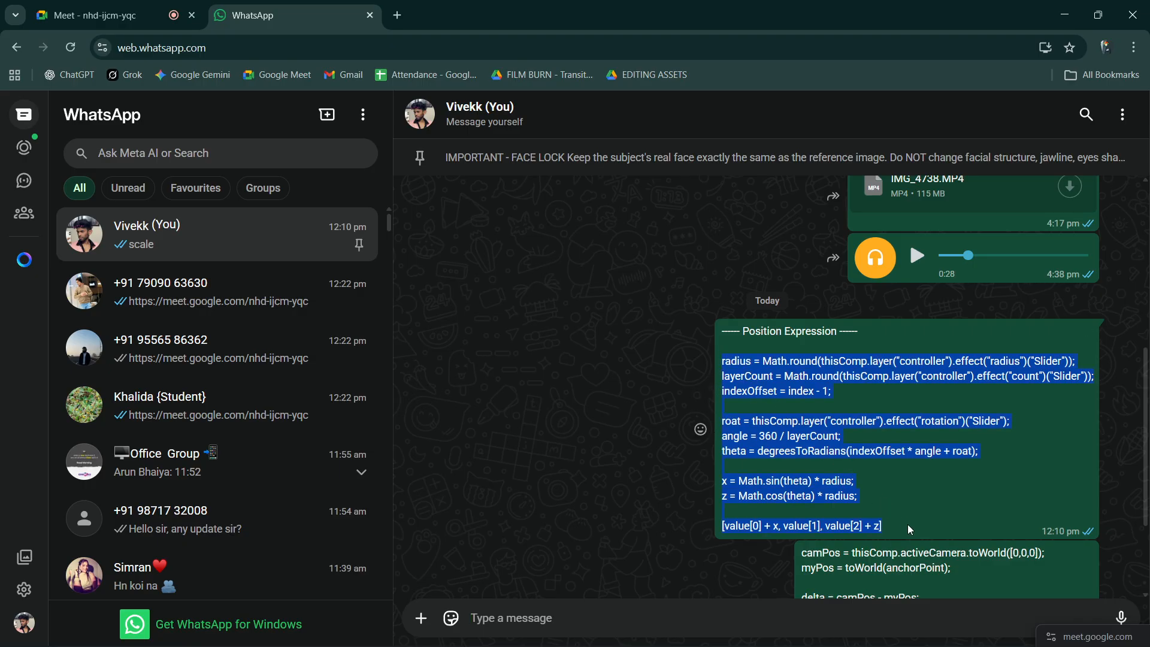
pyautogui.click(1065, 15)
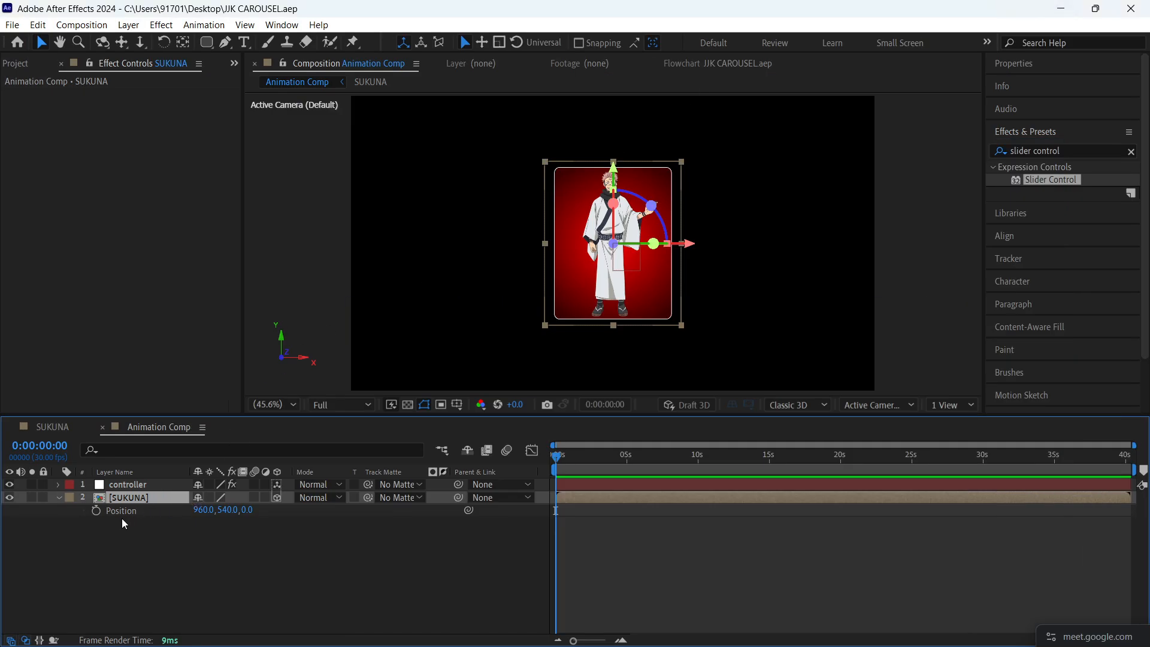
# - Add an expression to the SUKUNA layer's Position and replace its default text with the copied position code
pyautogui.keyDown('alt'); pyautogui.click(96, 510); pyautogui.keyUp('alt')
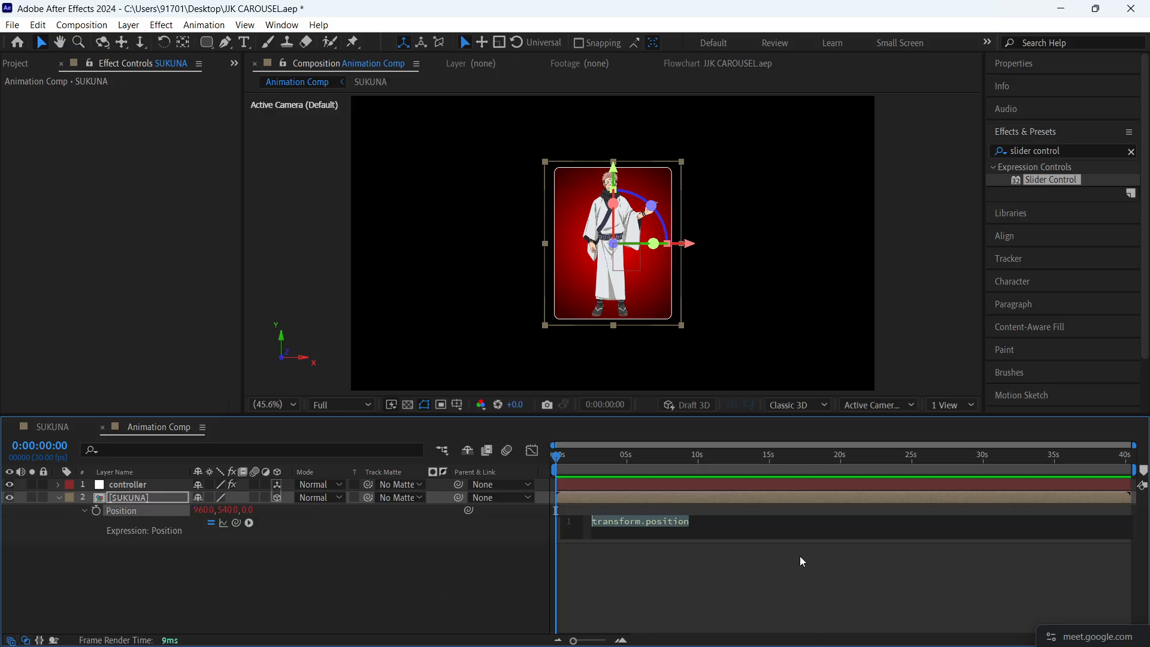
pyautogui.hotkey('ctrl', 'v')
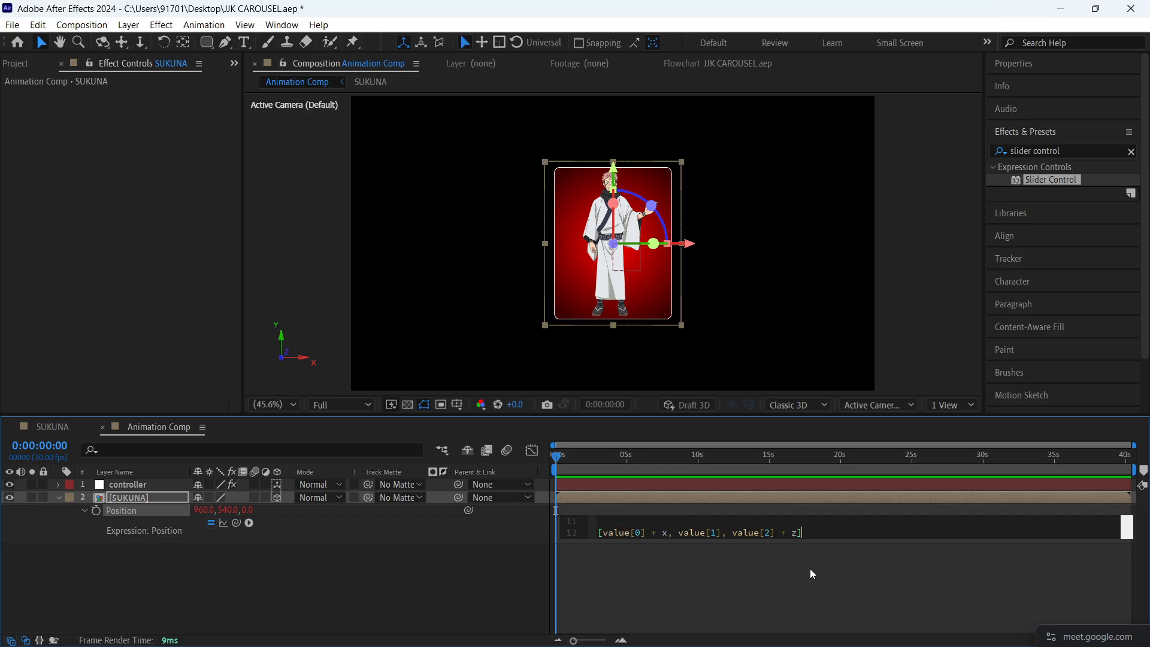
pyautogui.click(810, 570)
pyautogui.click(586, 539)
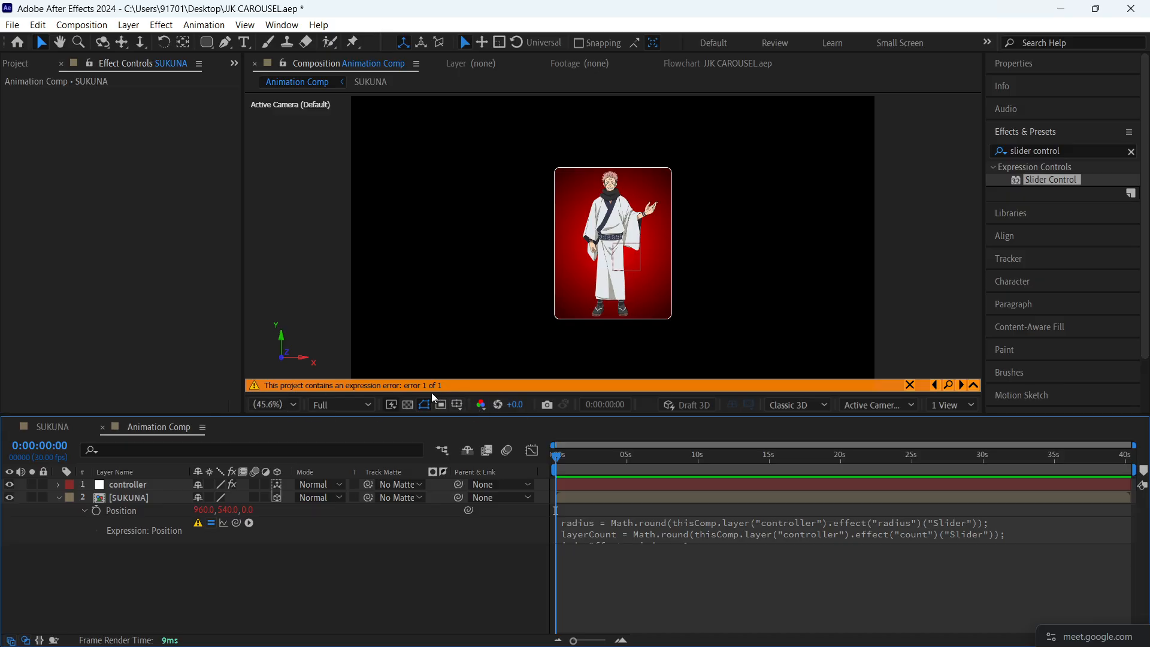
# - Set the count slider on the controller layer to 1
pyautogui.click(130, 486)
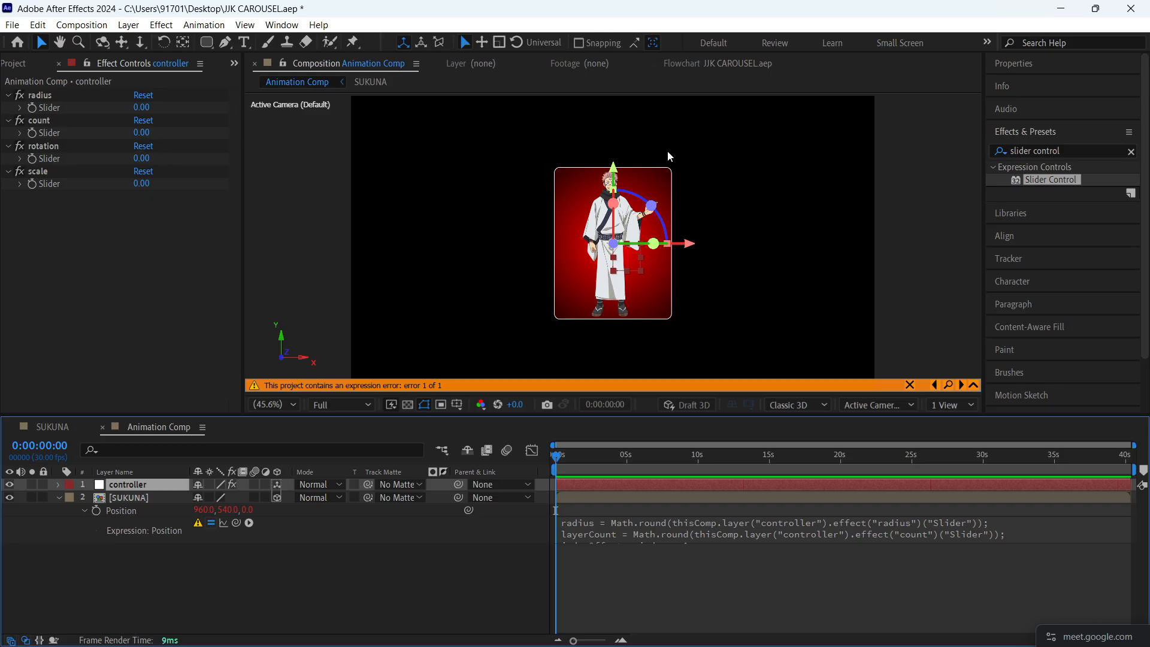
pyautogui.click(142, 133)
pyautogui.write('1')
pyautogui.press('Return')
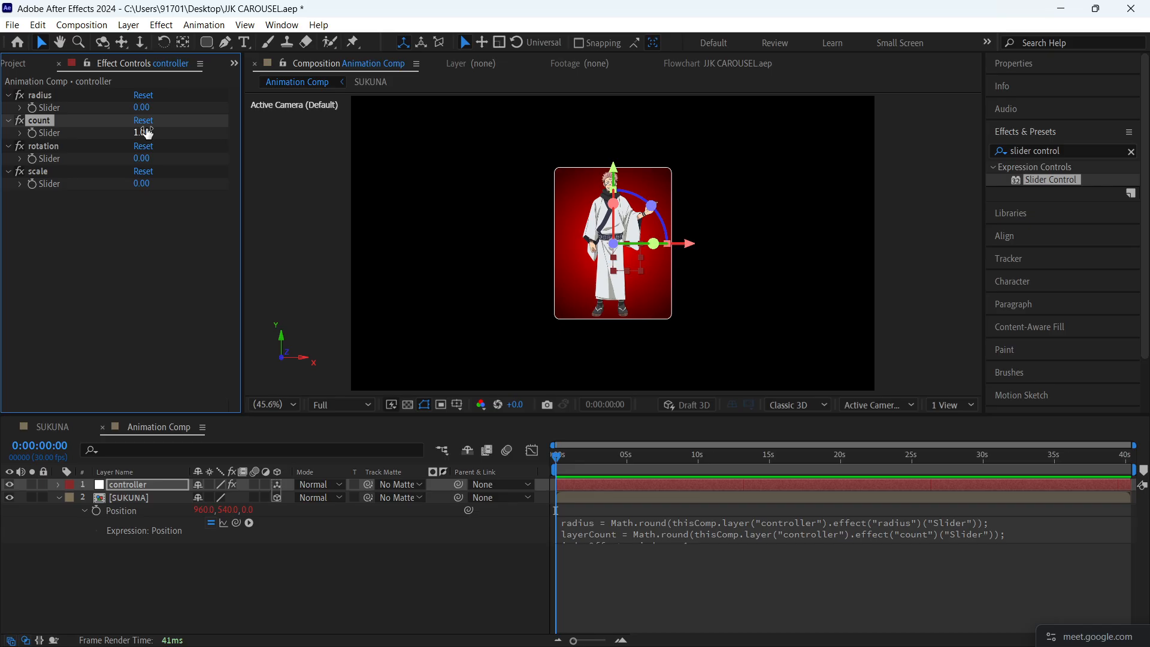
pyautogui.click(45, 275)
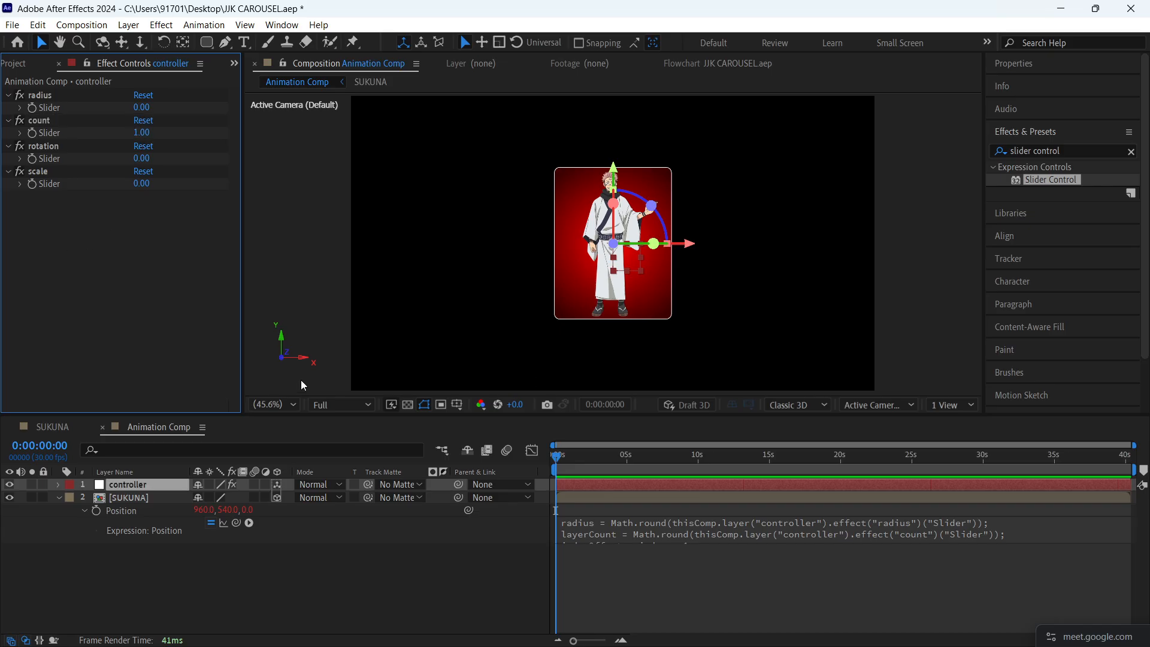
pyautogui.click(345, 601)
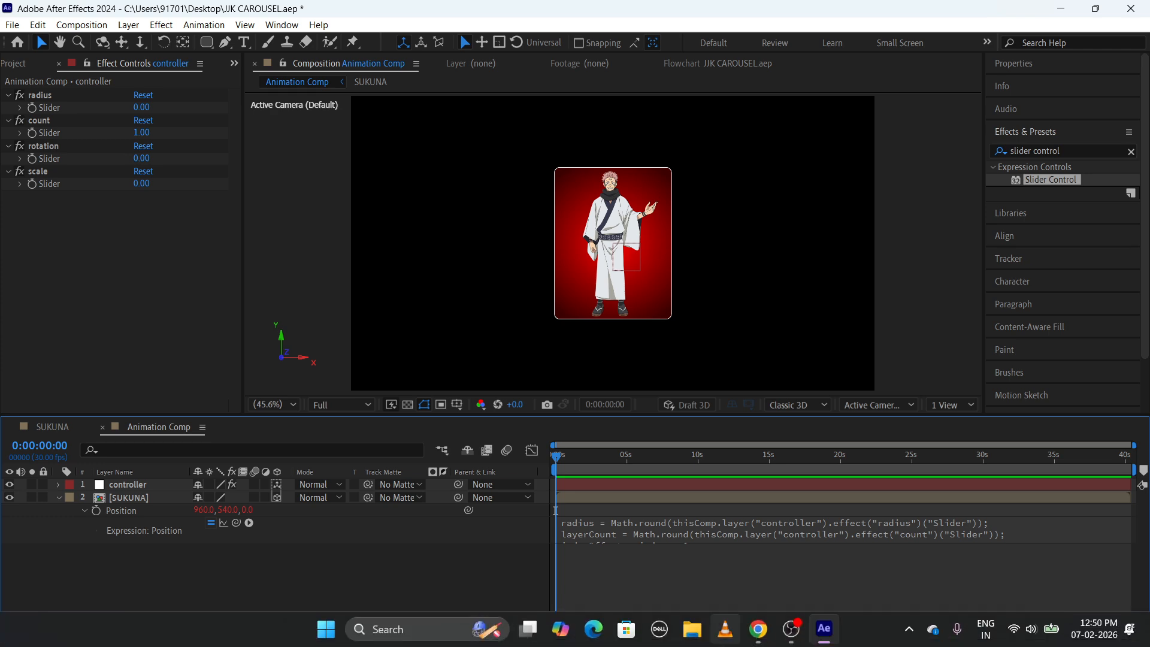
# - Copy the camera-facing expression starting with camPos from the WhatsApp self-chat and return to After Effects
pyautogui.moveTo(758, 629)
pyautogui.click(666, 562)
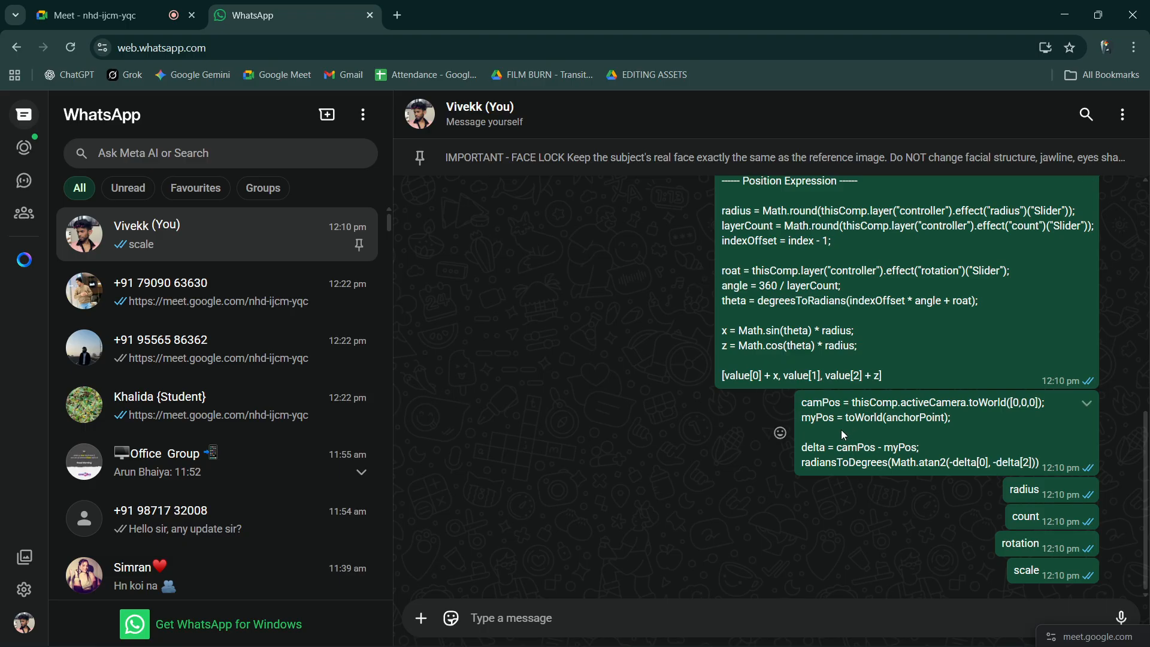
pyautogui.moveTo(803, 403); pyautogui.dragTo(1039, 462)
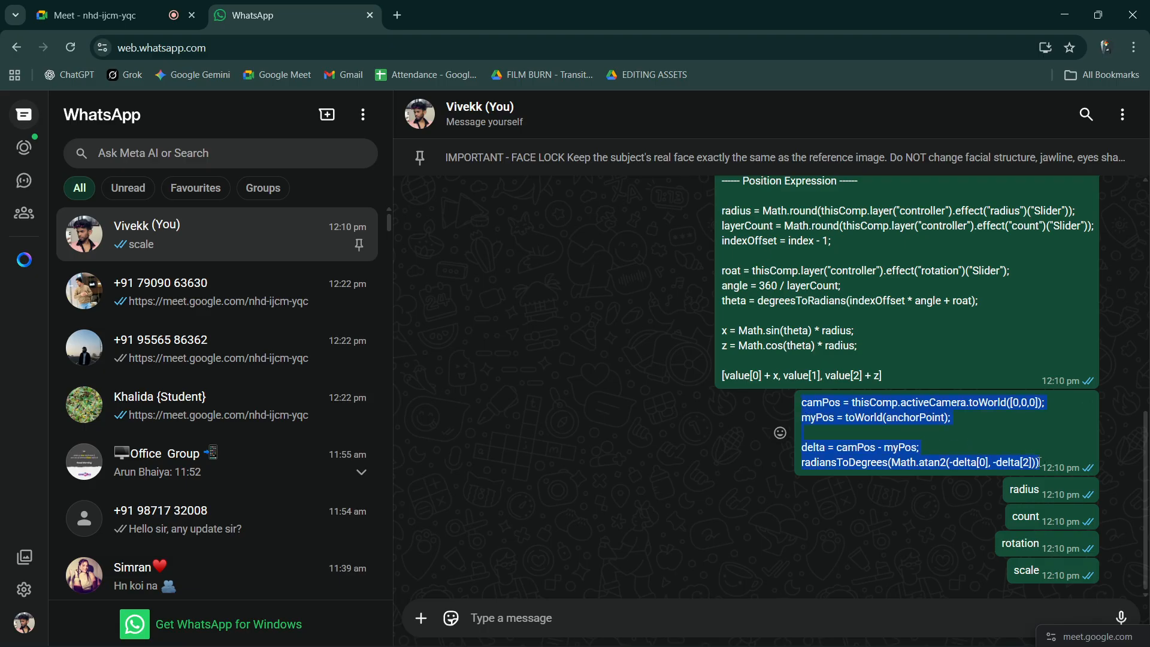
pyautogui.click(1078, 9)
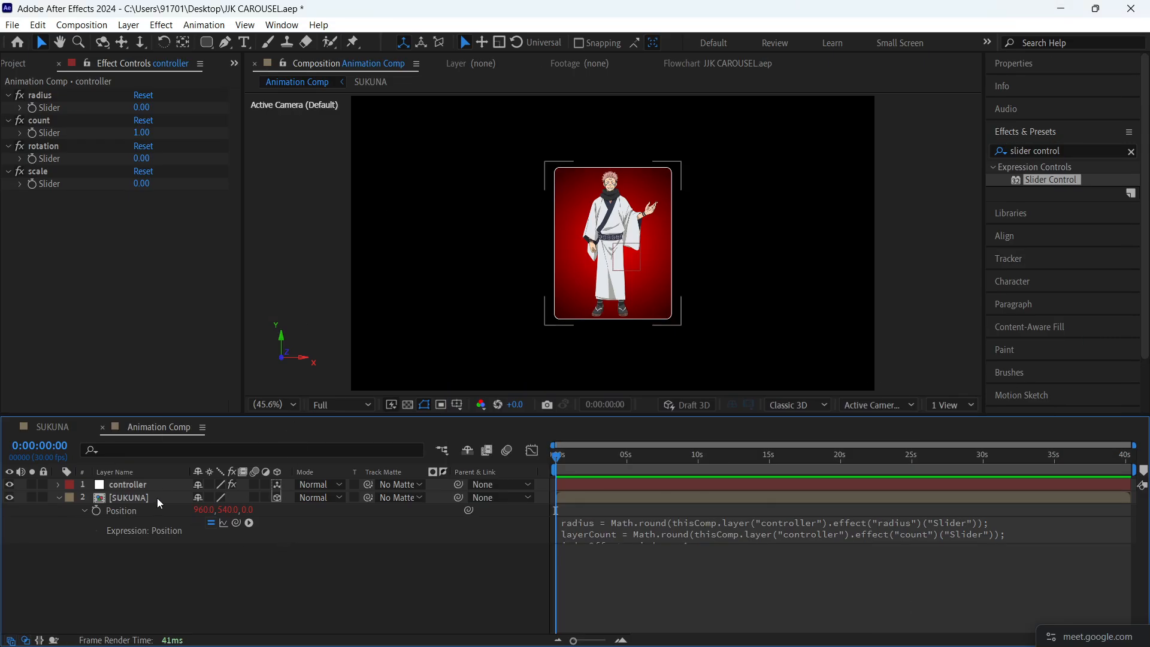
# - Reveal the SUKUNA layer's rotation properties and add the copied camPos code as the Y Rotation expression
pyautogui.click(159, 504)
pyautogui.press('r')
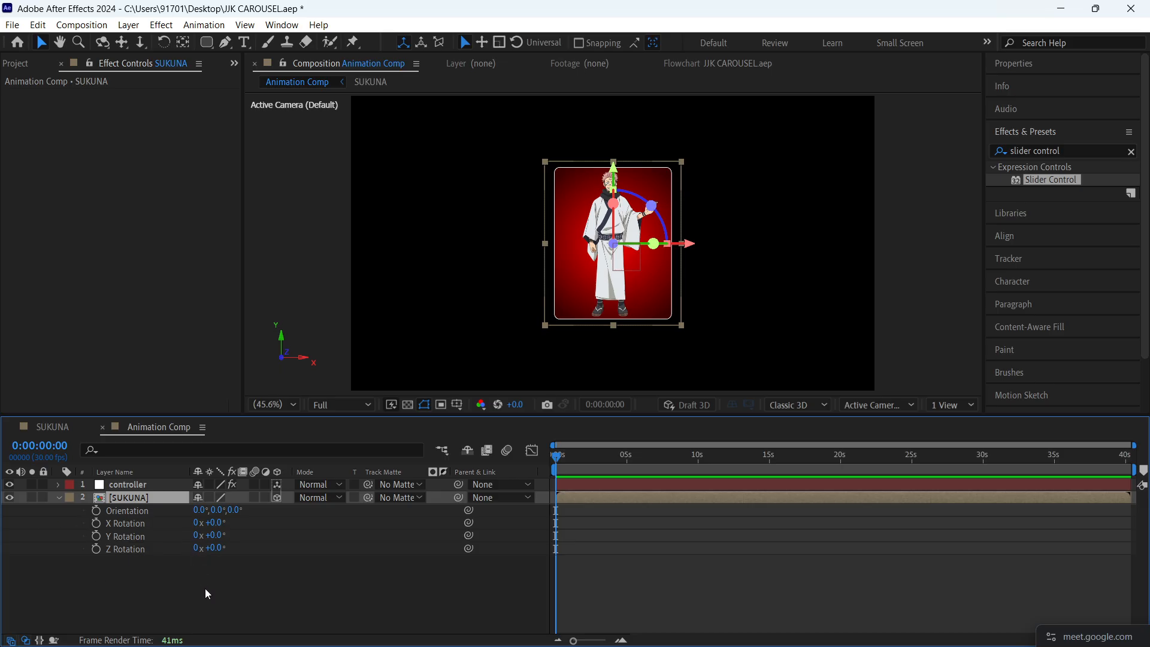
pyautogui.keyDown('alt'); pyautogui.click(97, 537); pyautogui.keyUp('alt')
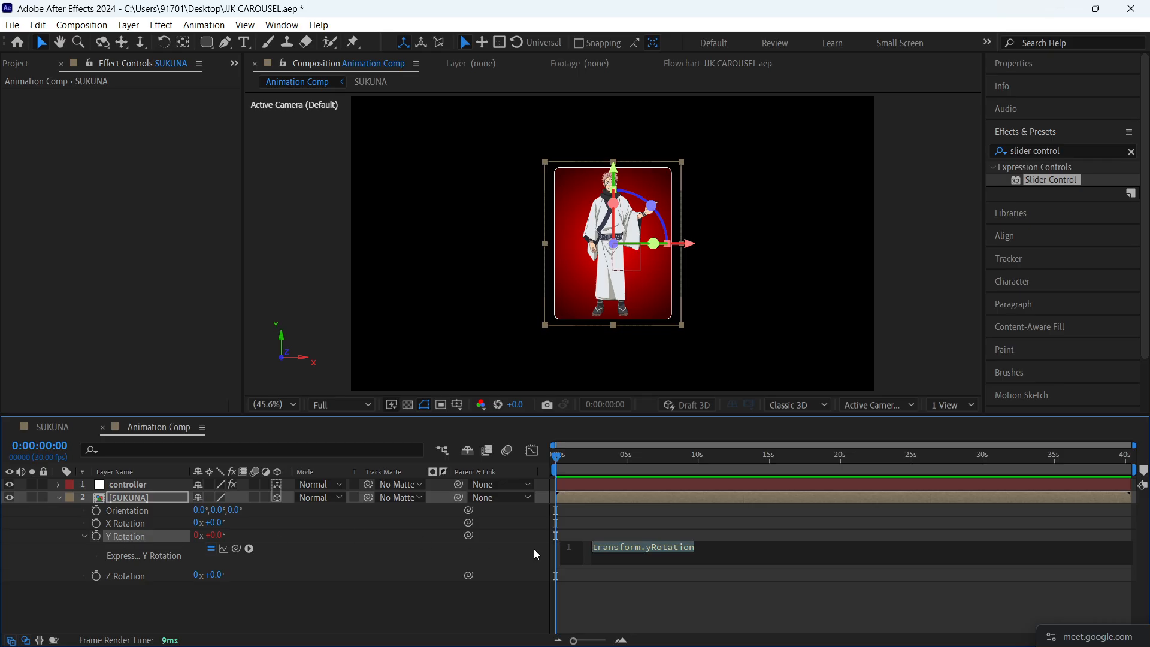
pyautogui.hotkey('ctrl', 'v')
pyautogui.click(451, 601)
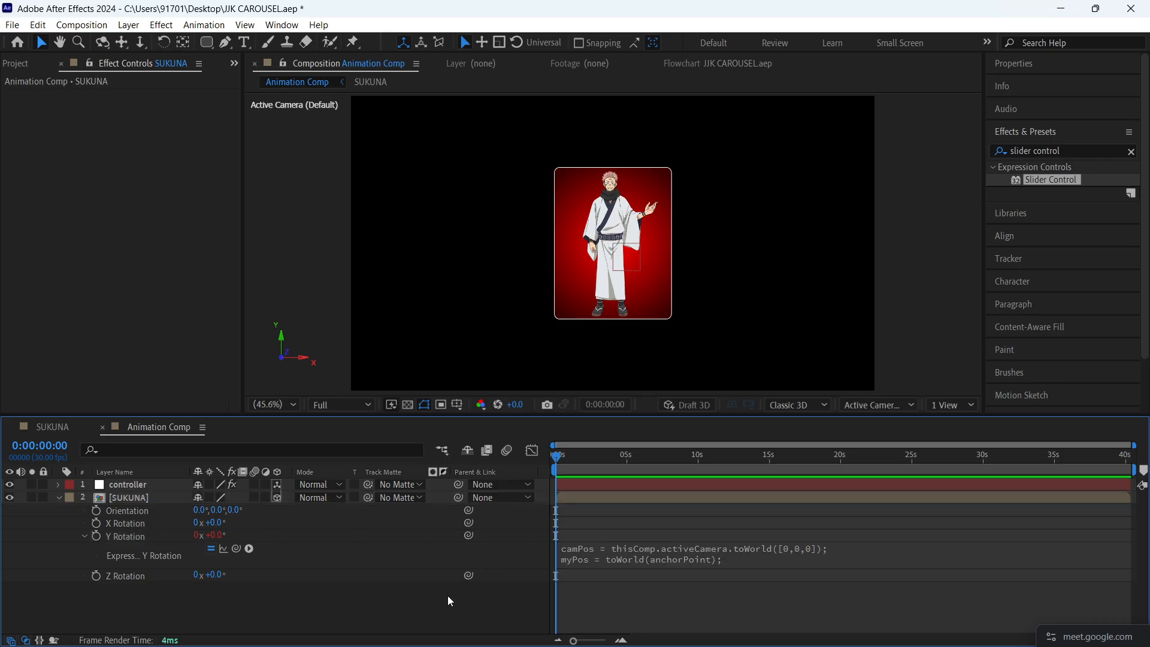
# - Link the SUKUNA layer's Scale property to the scale slider on the controller layer
pyautogui.click(59, 498)
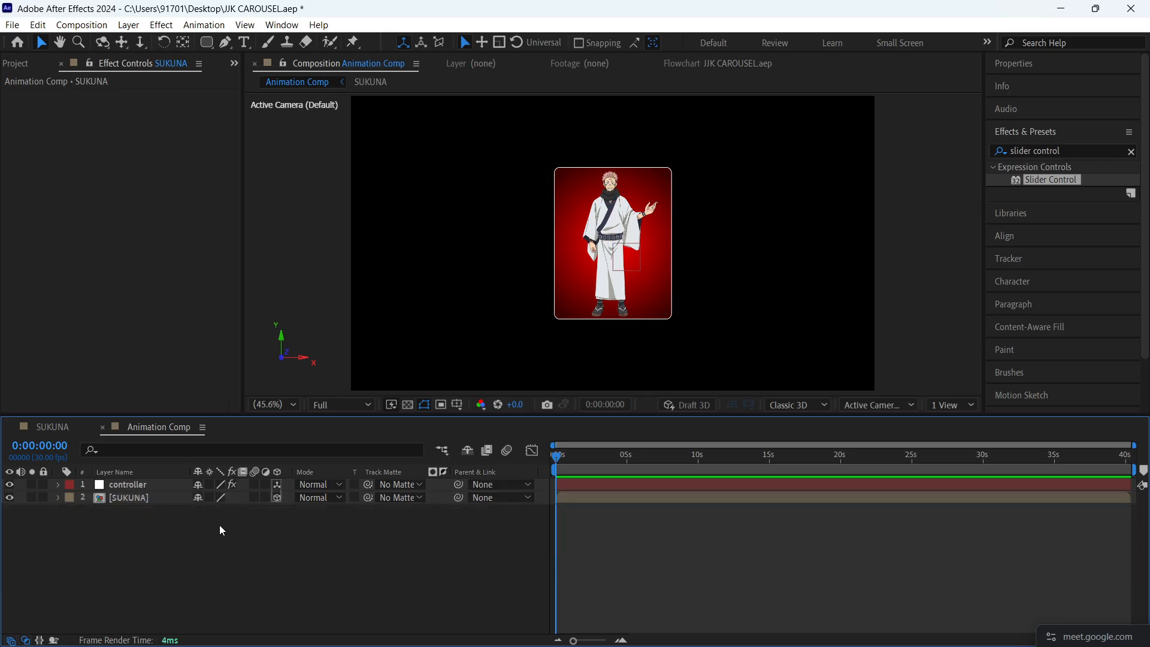
pyautogui.click(141, 504)
pyautogui.press('s')
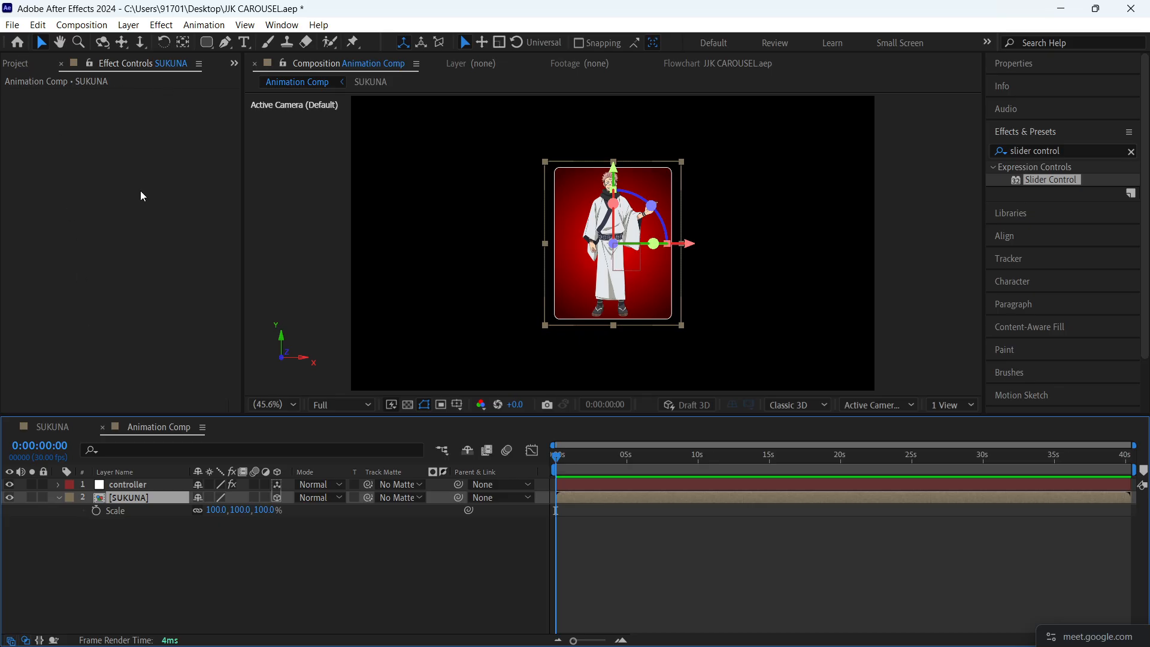
pyautogui.click(117, 487)
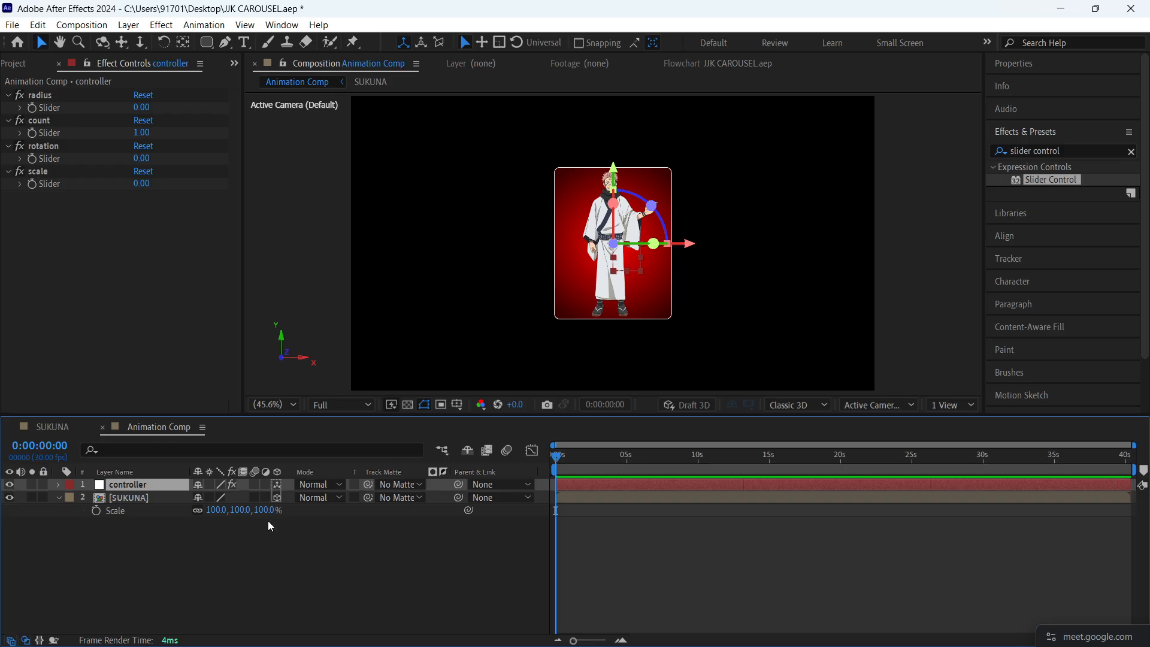
pyautogui.moveTo(469, 511); pyautogui.dragTo(57, 189)
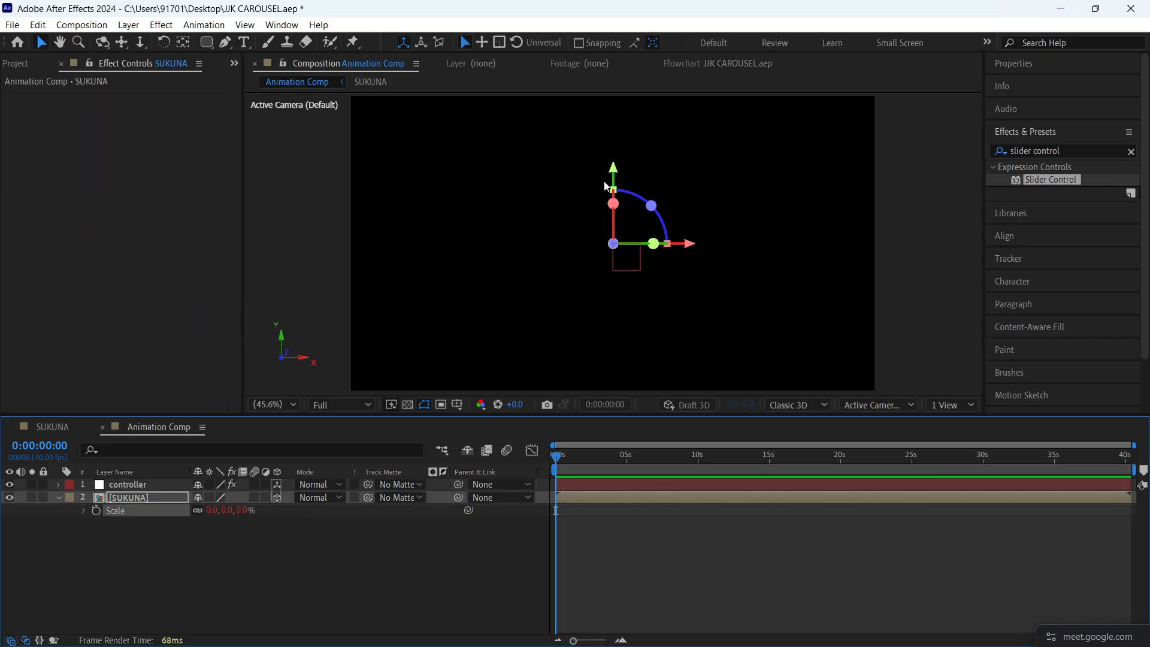
# - Test the scale link by raising the controller layer's scale slider to 91
pyautogui.click(149, 485)
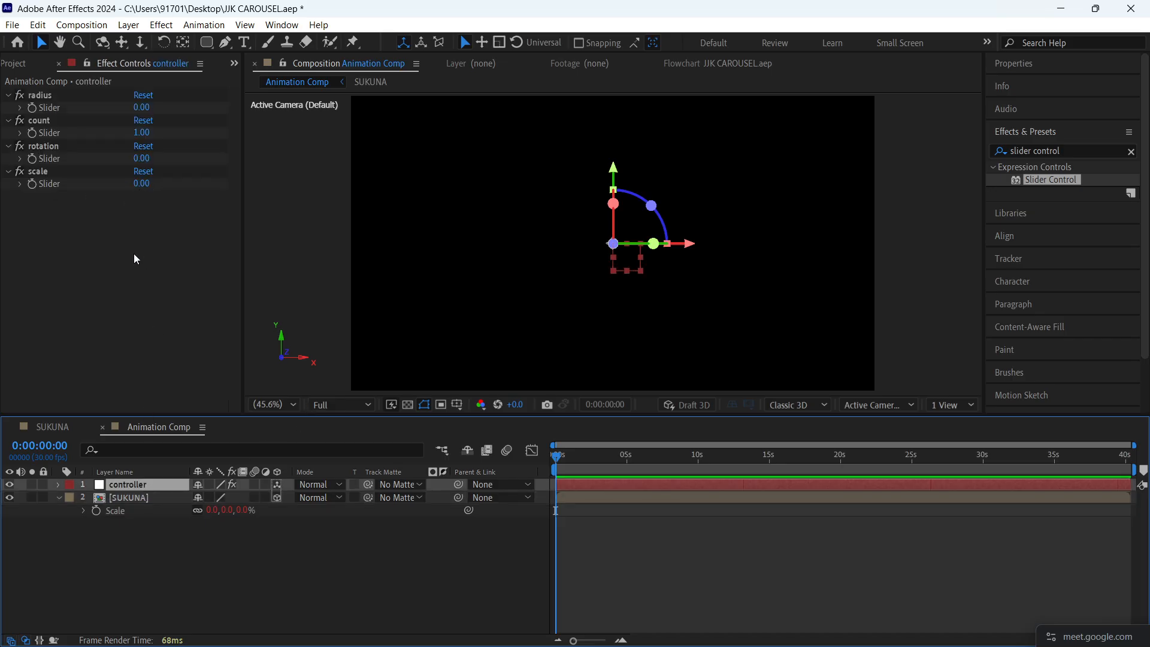
pyautogui.moveTo(143, 184); pyautogui.dragTo(213, 184)
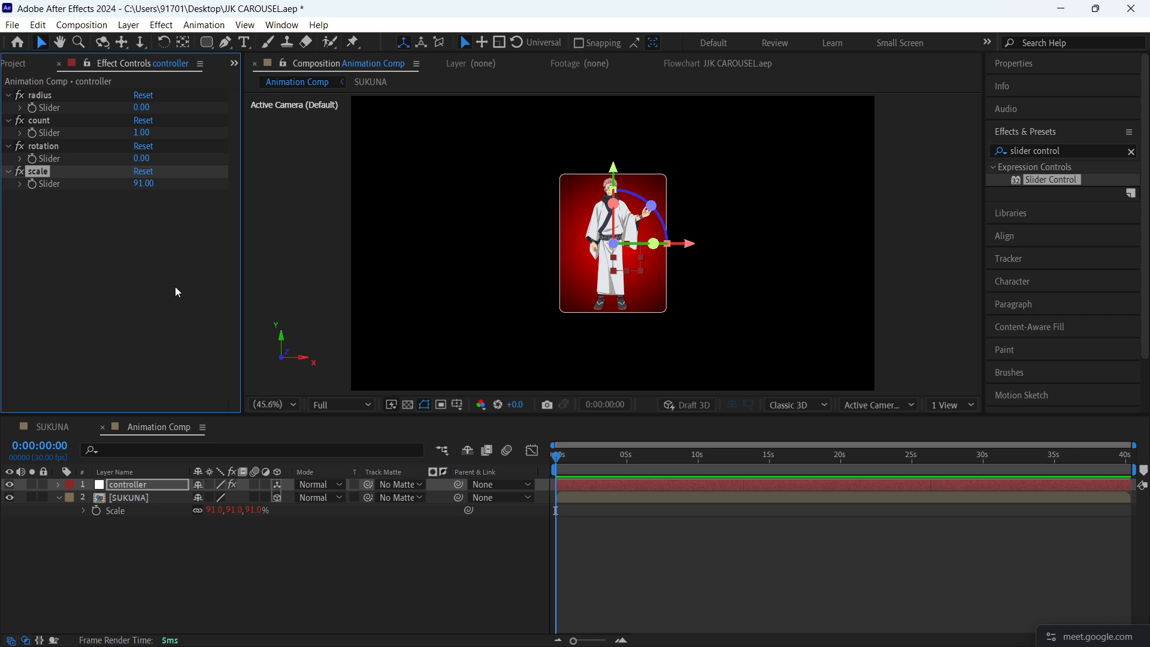
pyautogui.click(134, 503)
pyautogui.click(55, 230)
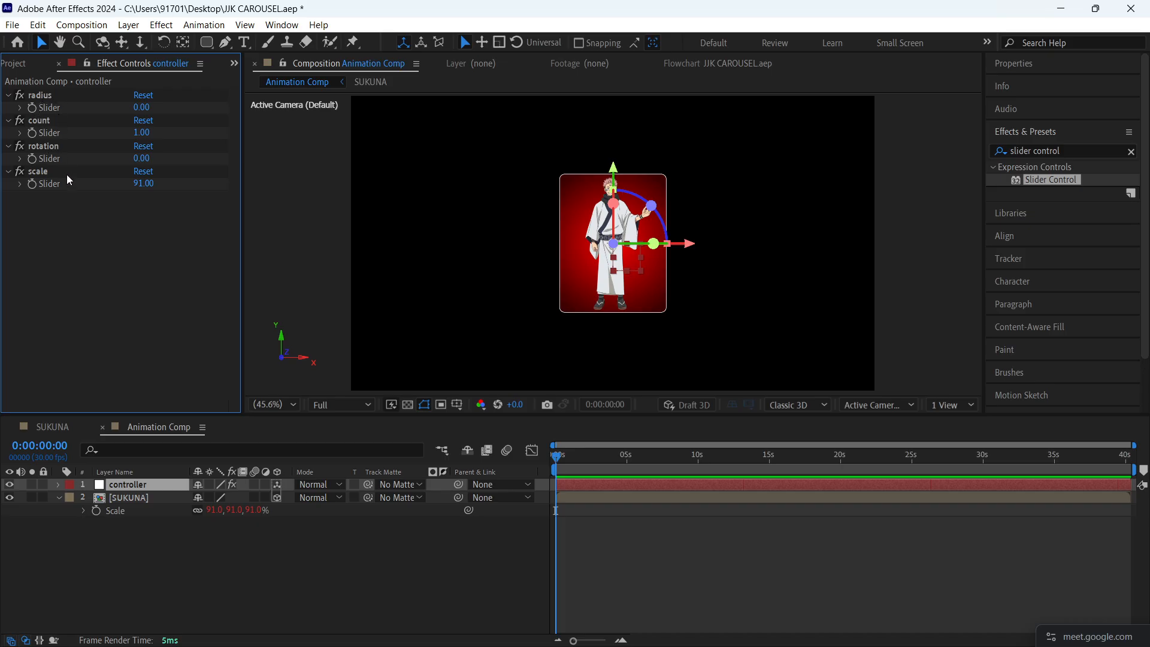
# - Review the SUKUNA layer's Position, Rotation and Scale properties against the controller layer's sliders
pyautogui.click(131, 496)
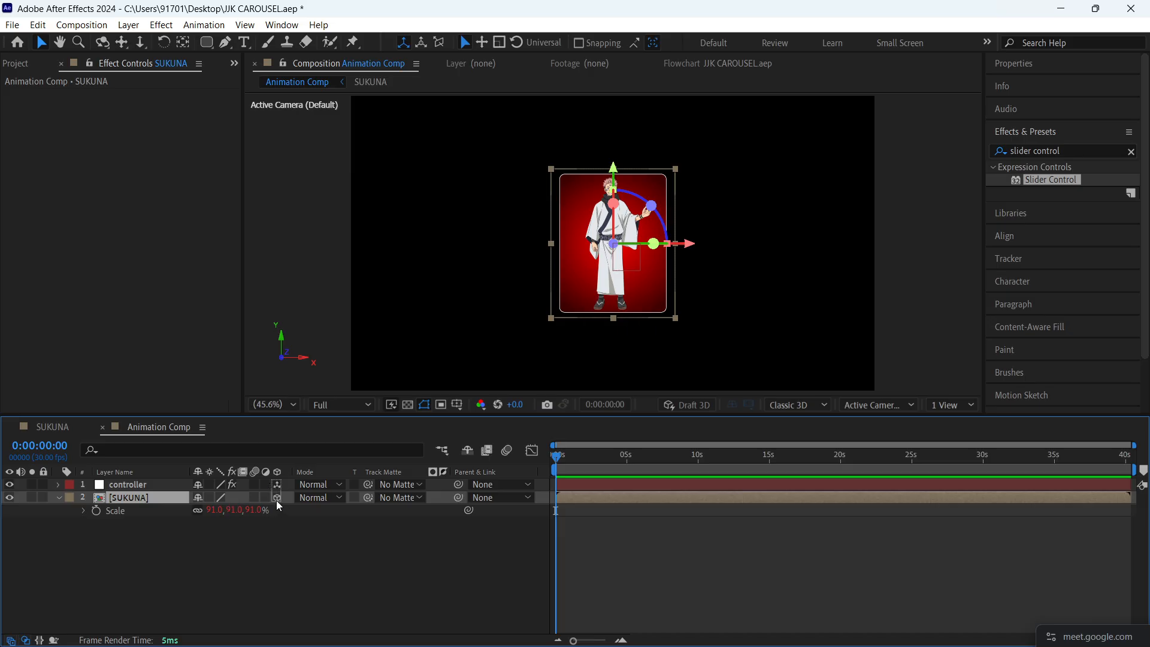
pyautogui.press('p')
pyautogui.click(148, 484)
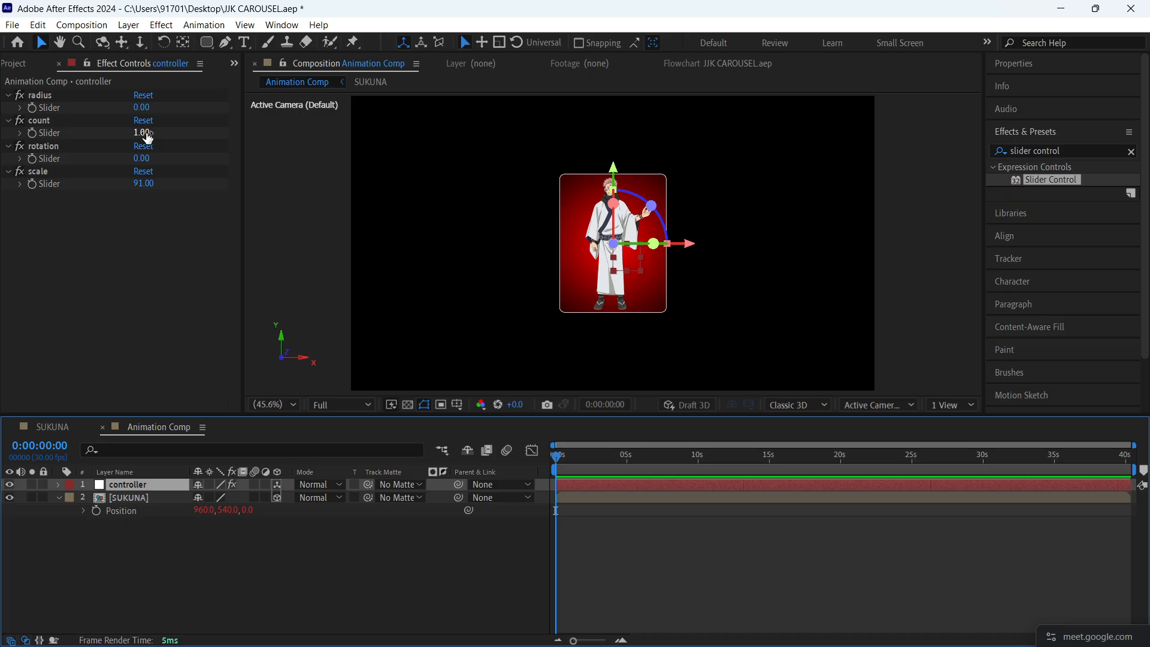
pyautogui.click(147, 498)
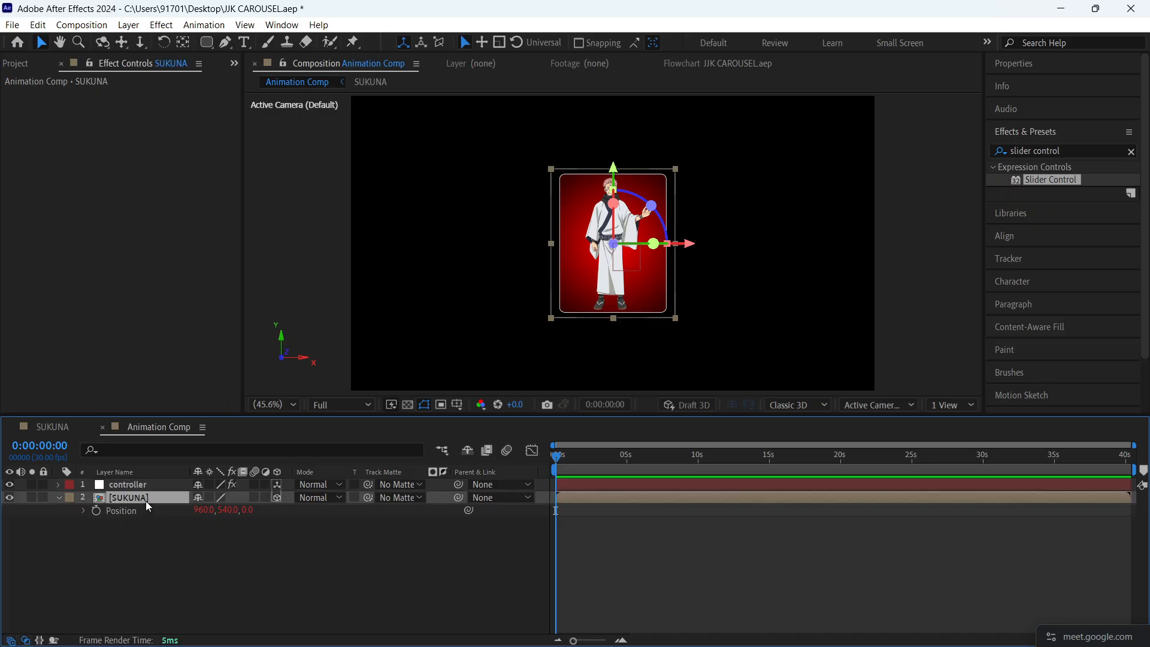
pyautogui.press('r')
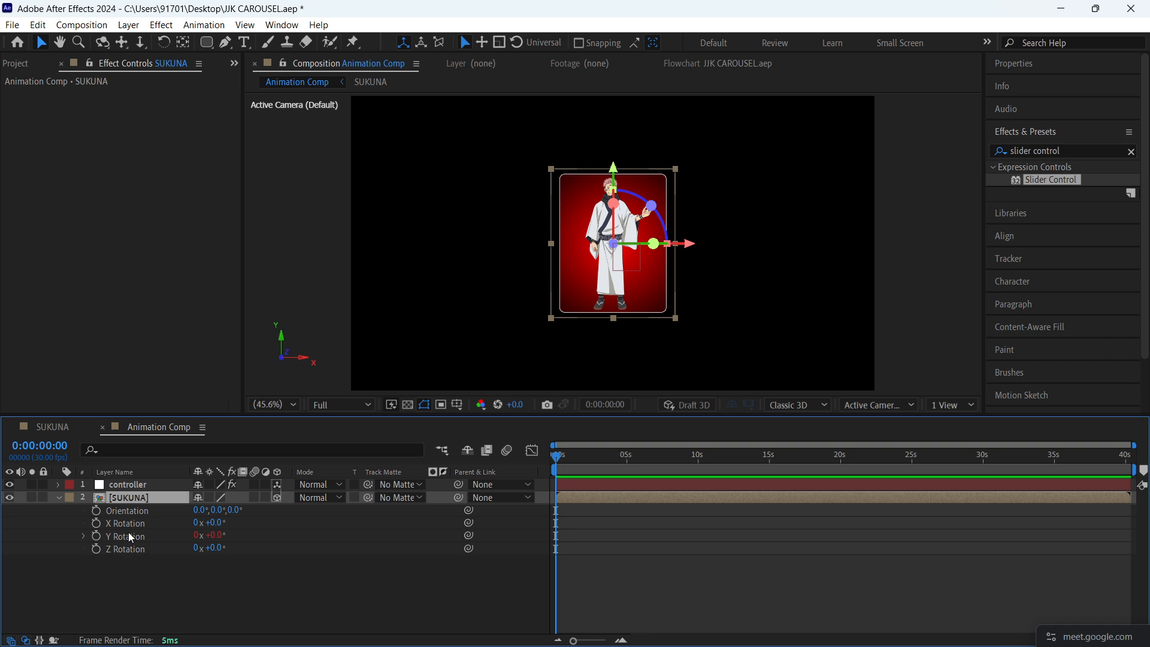
pyautogui.press('s')
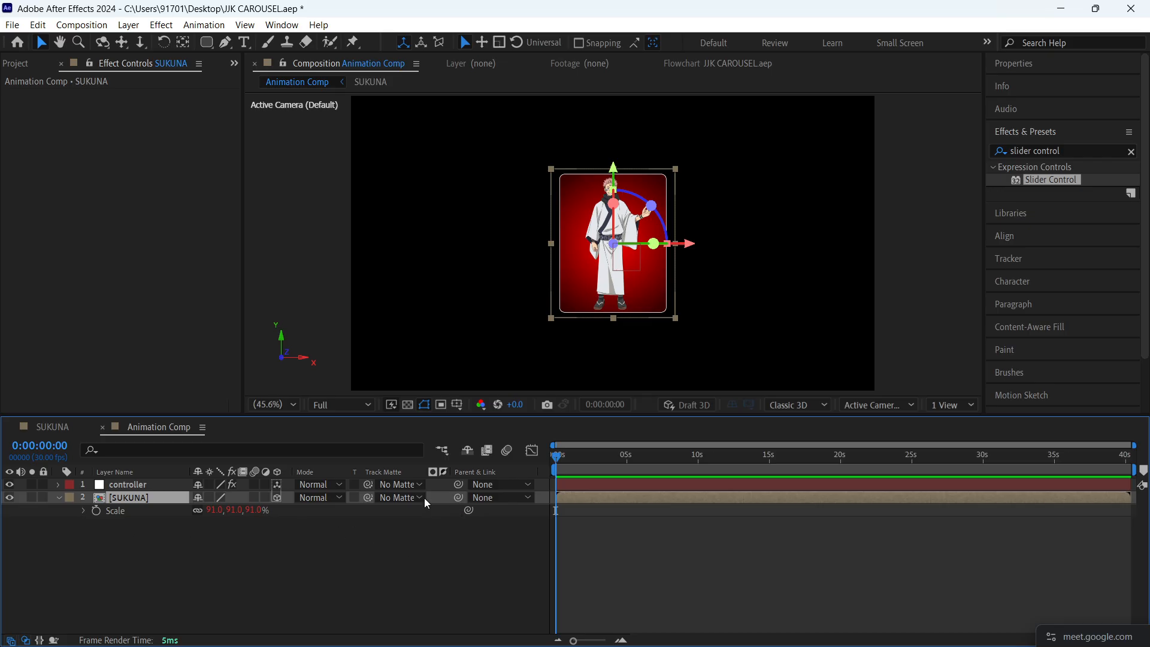
# - Set the controller layer's scale slider to 100, save the project and collapse the SUKUNA layer's properties
pyautogui.click(144, 485)
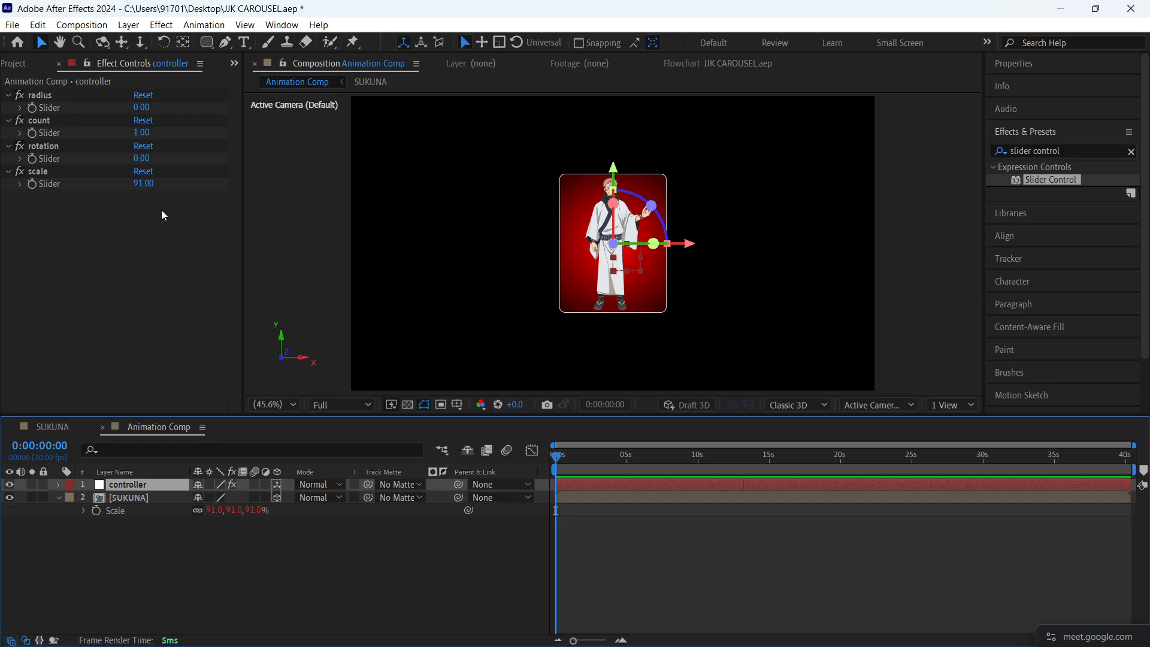
pyautogui.click(144, 184)
pyautogui.write('100')
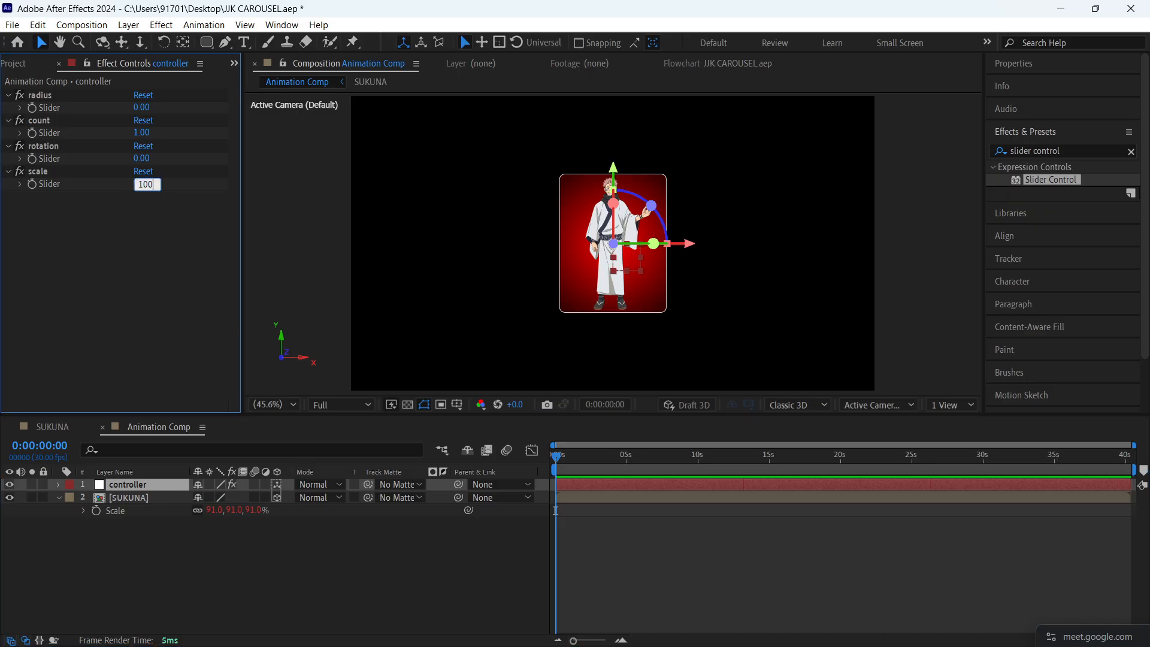
pyautogui.press('Return')
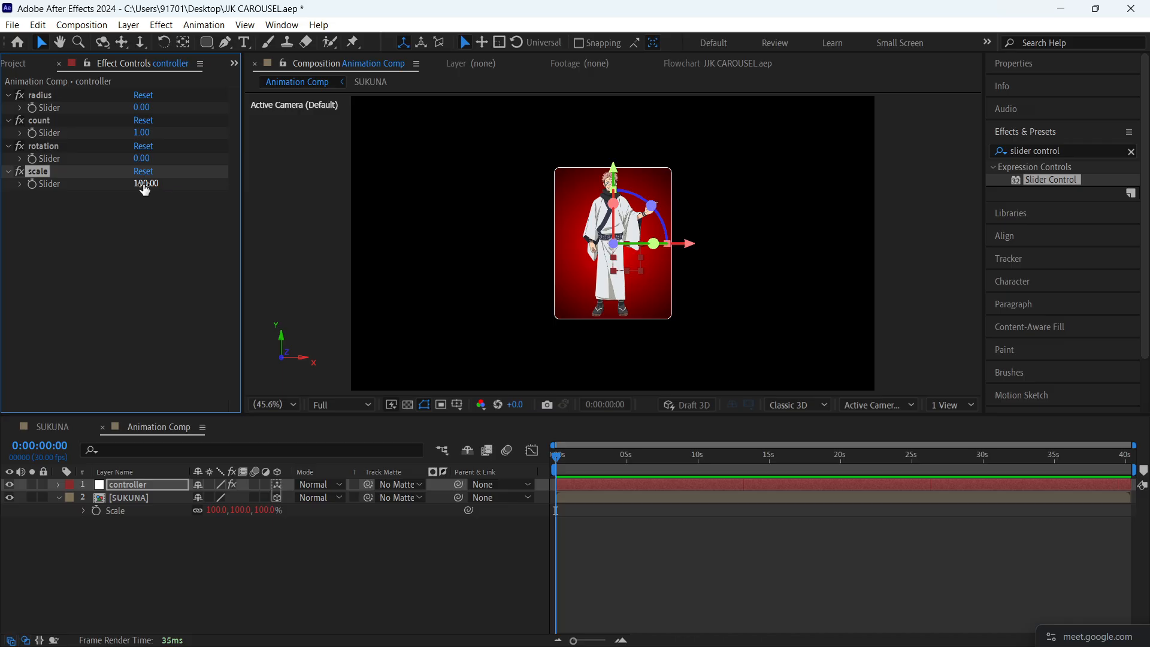
pyautogui.click(154, 283)
pyautogui.hotkey('ctrl', 's')
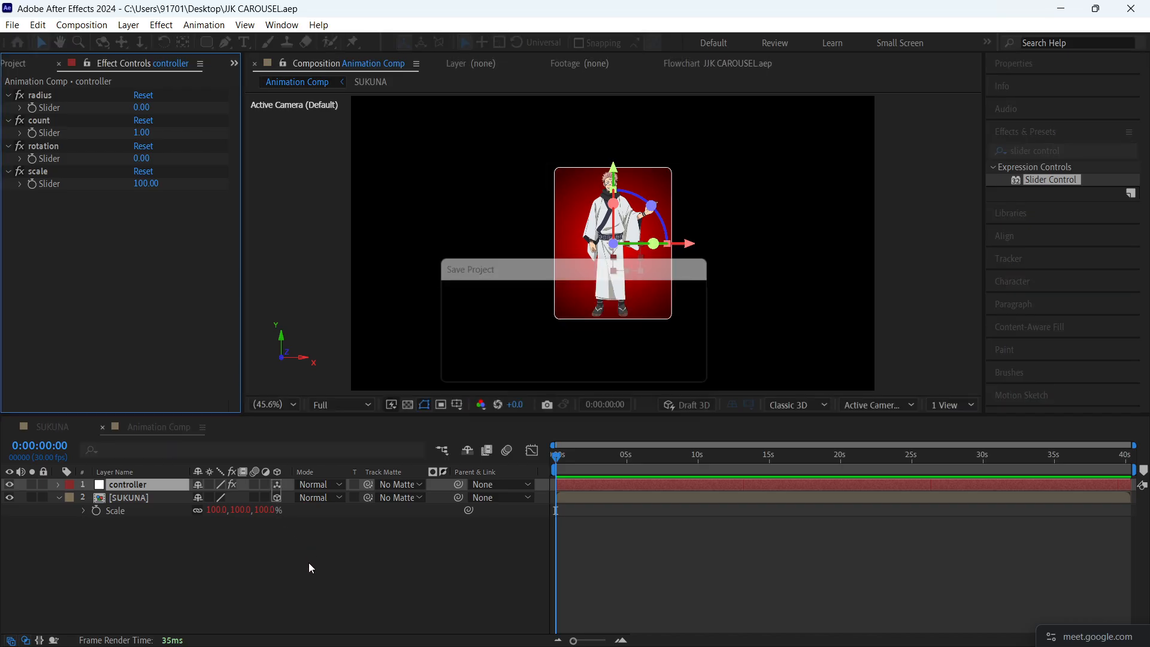
pyautogui.click(308, 564)
pyautogui.click(59, 498)
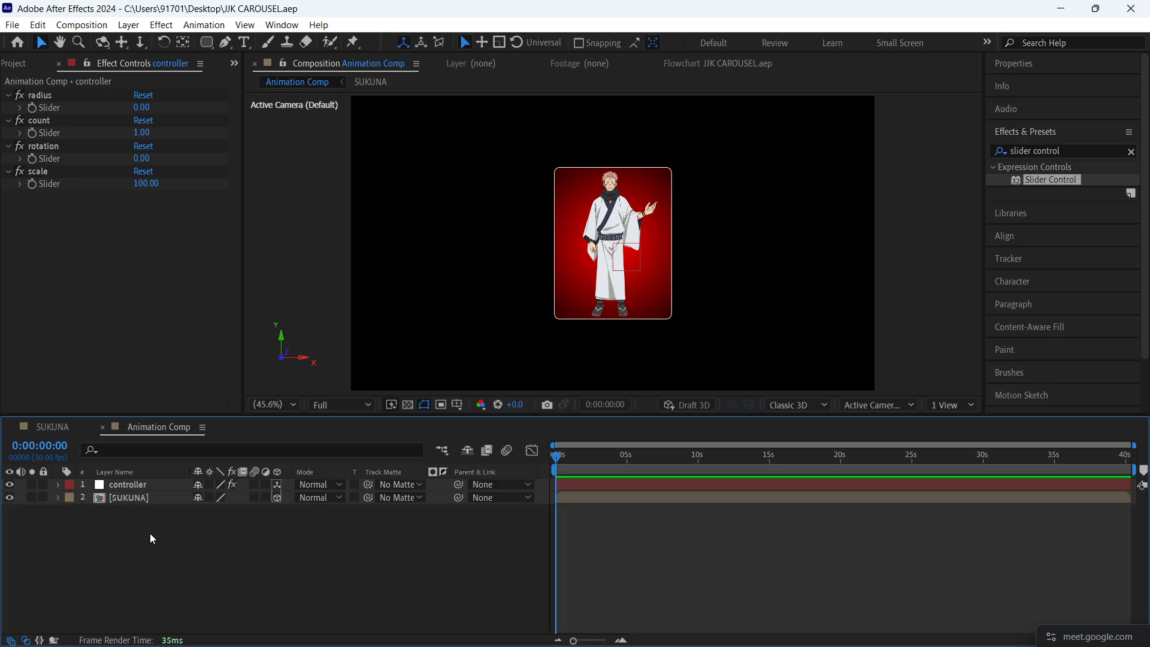
# - Duplicate the SUKUNA layer until the Animation Comp holds ten SUKUNA cards
pyautogui.click(100, 499)
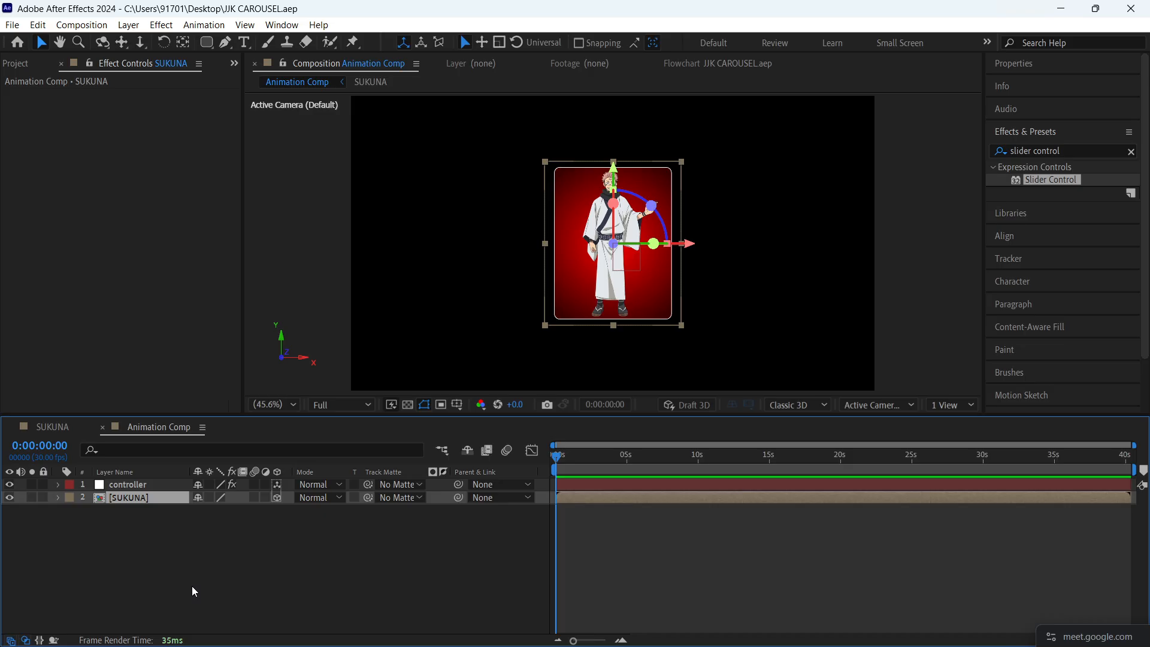
pyautogui.click(192, 586)
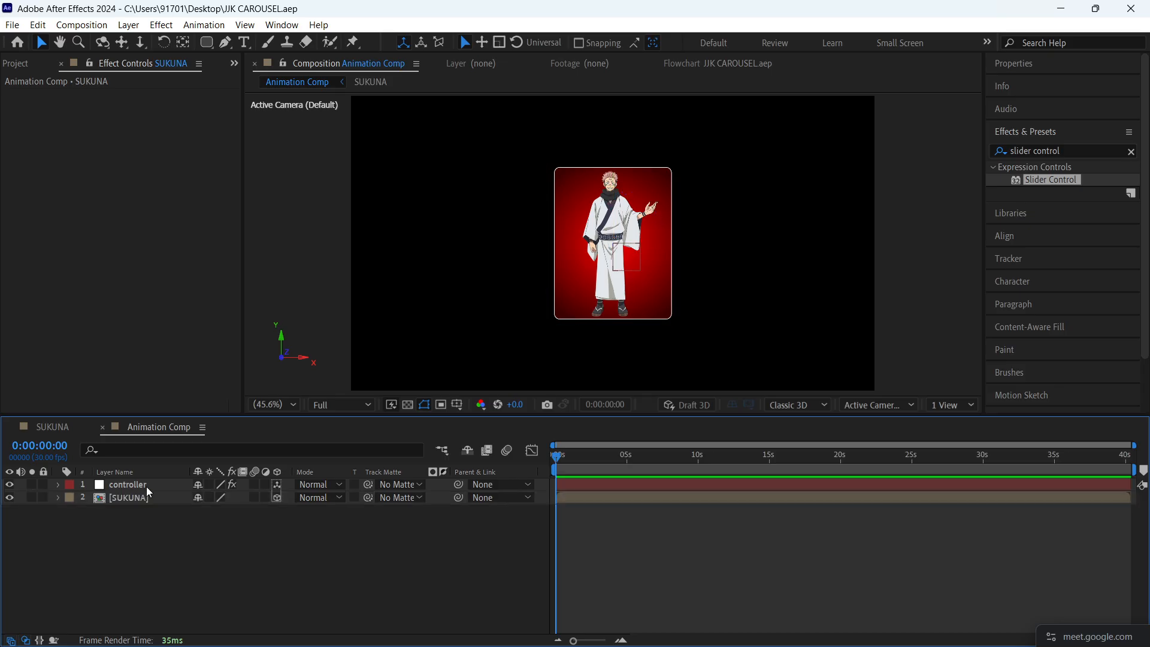
pyautogui.click(152, 494)
pyautogui.hotkey('ctrl', 'd')
pyautogui.hotkey('ctrl', 'd')
pyautogui.hotkey('ctrl', 'd')
pyautogui.hotkey('ctrl', 'd')
pyautogui.hotkey('ctrl', 'd')
pyautogui.hotkey('ctrl', 'd')
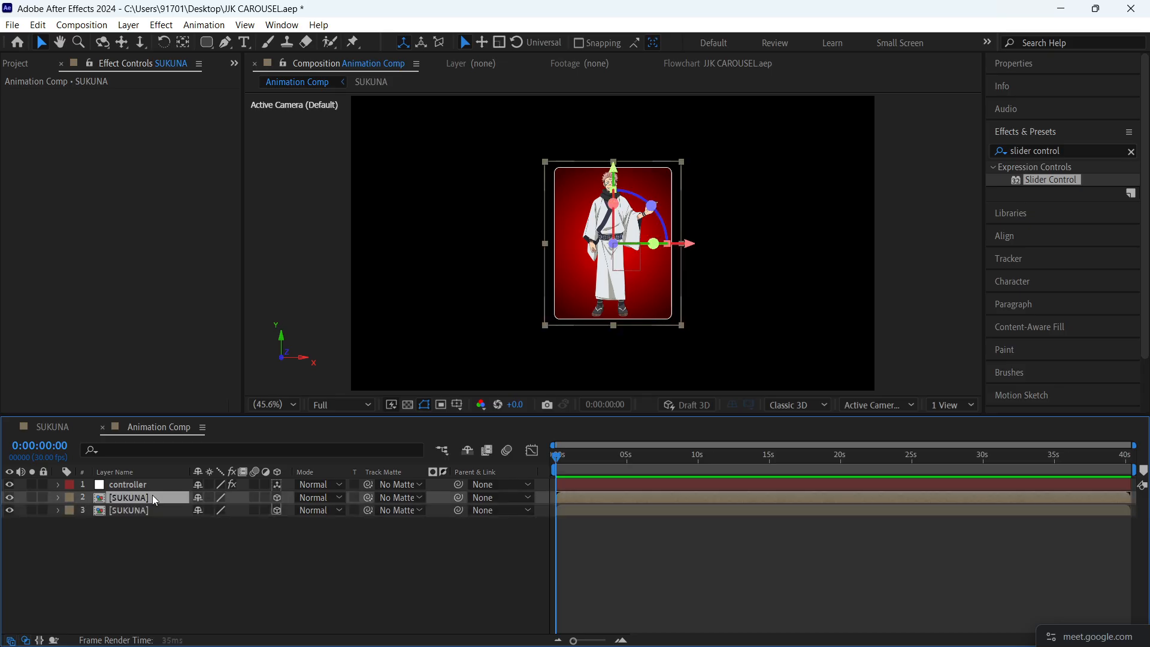
pyautogui.hotkey('ctrl', 'd')
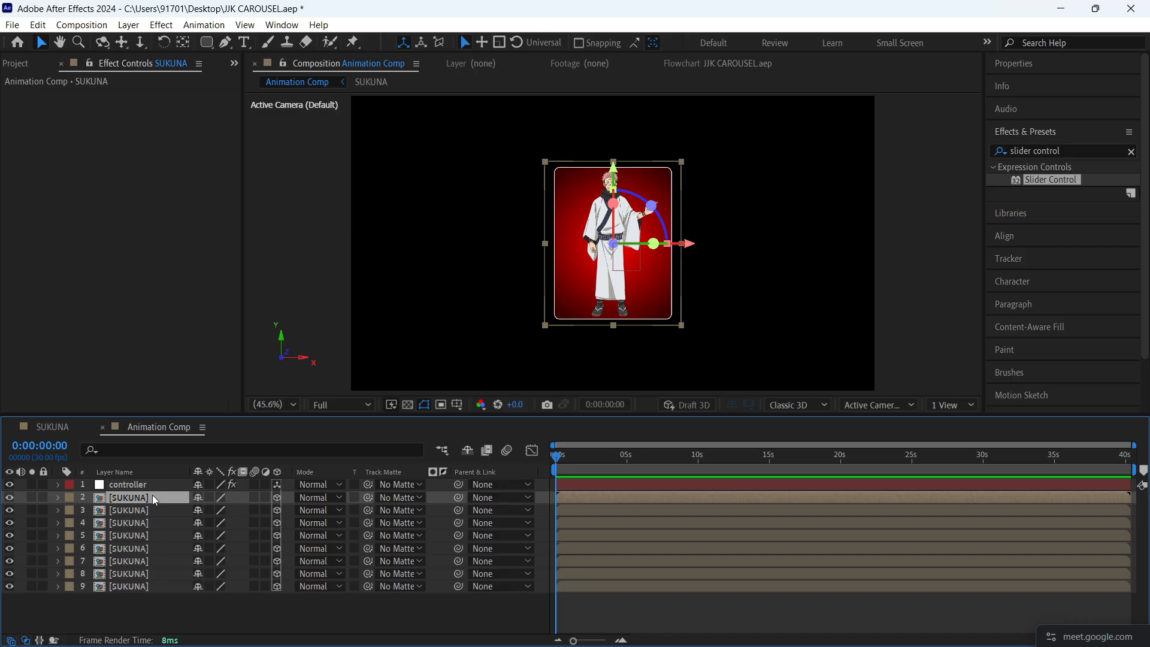
pyautogui.hotkey('ctrl', 'd')
pyautogui.hotkey('ctrl', 'd')
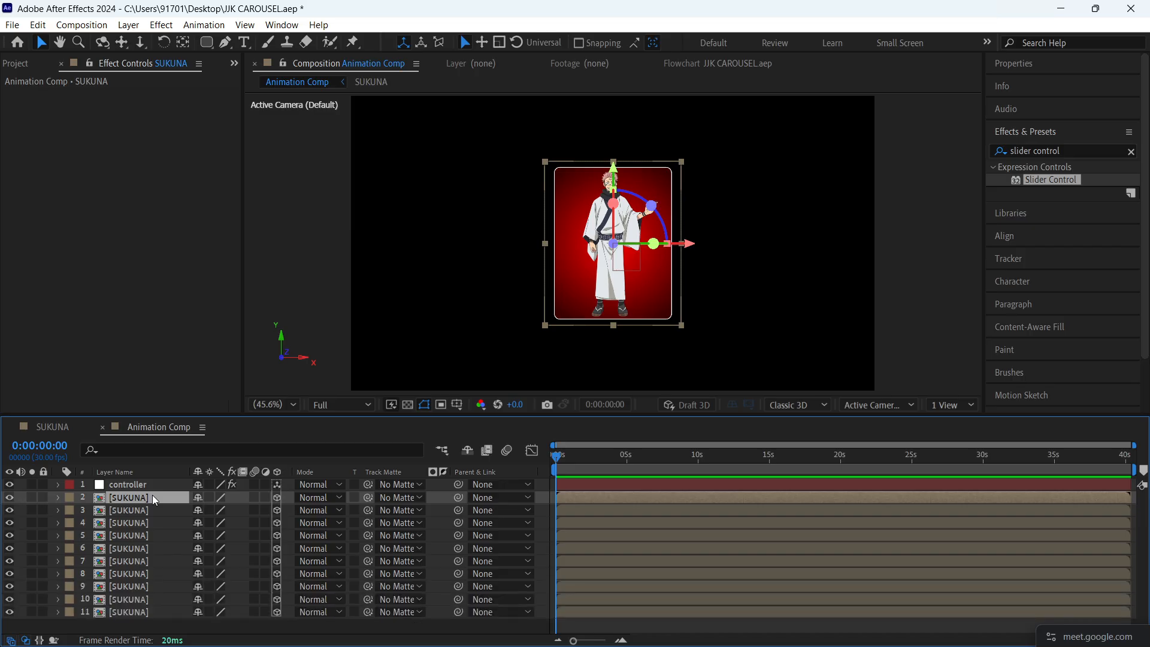
# - Replace the source of SUKUNA layer 10 with the TOJI 2 comp and of layer 9 with GETO 3
pyautogui.click(157, 612)
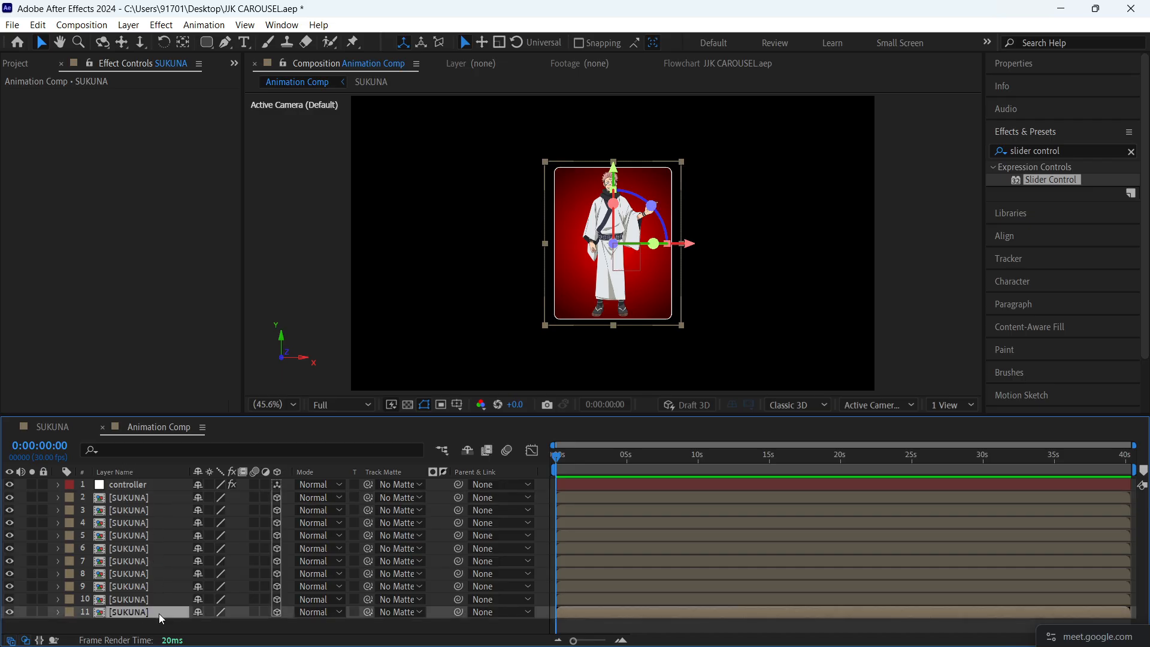
pyautogui.click(151, 601)
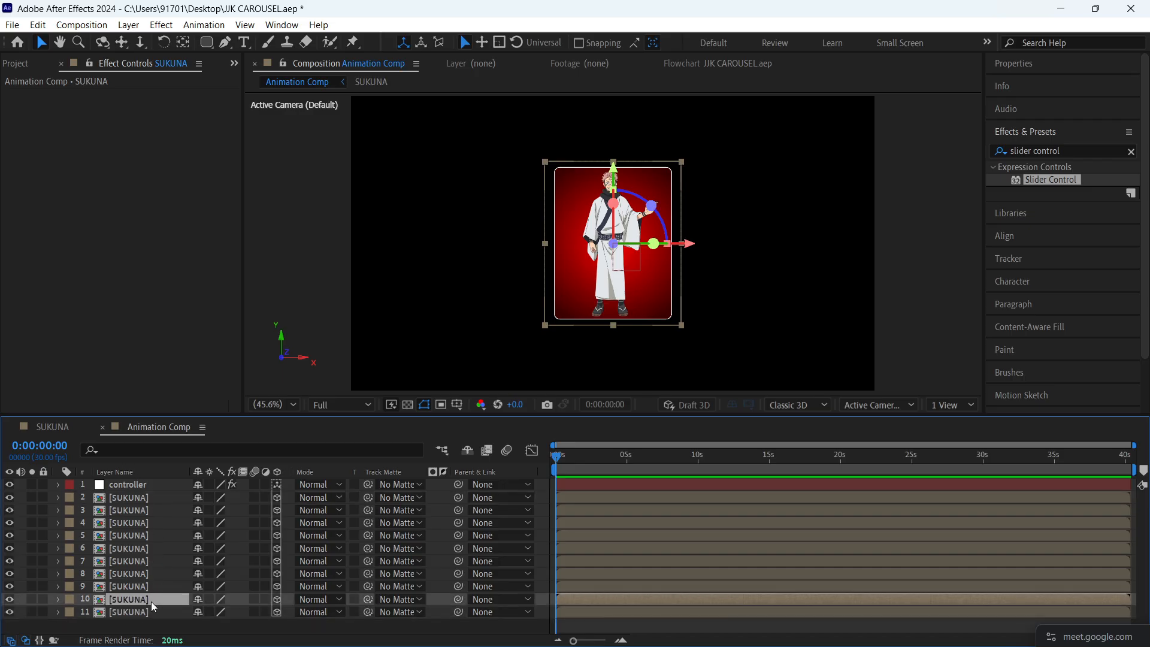
pyautogui.click(42, 62)
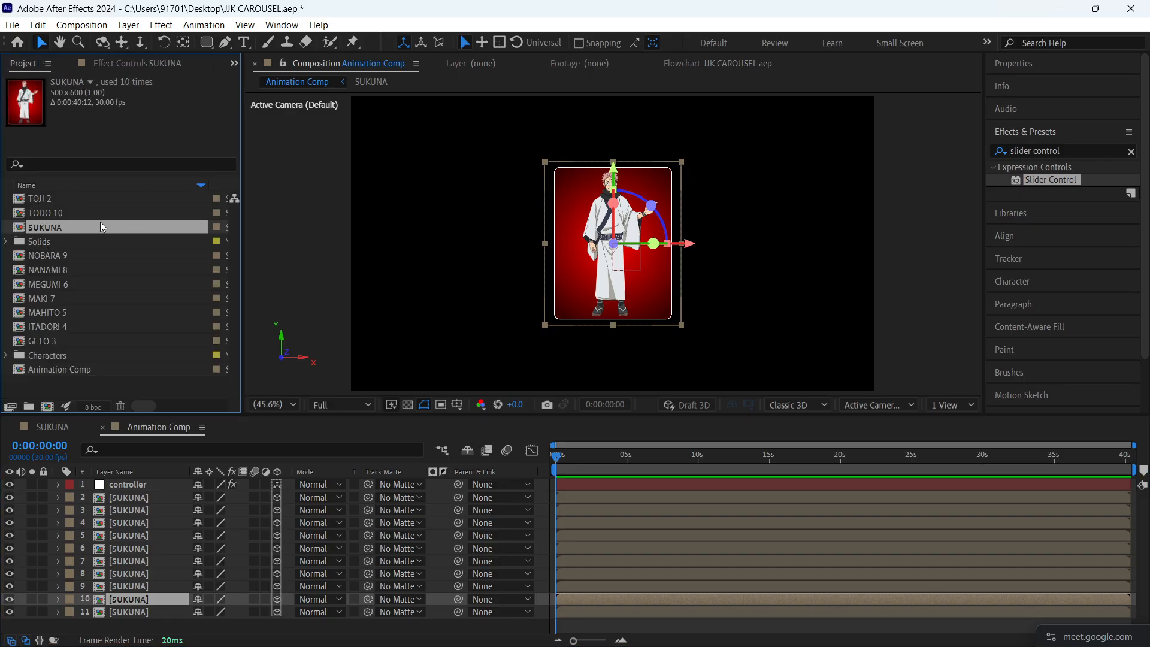
pyautogui.click(60, 200)
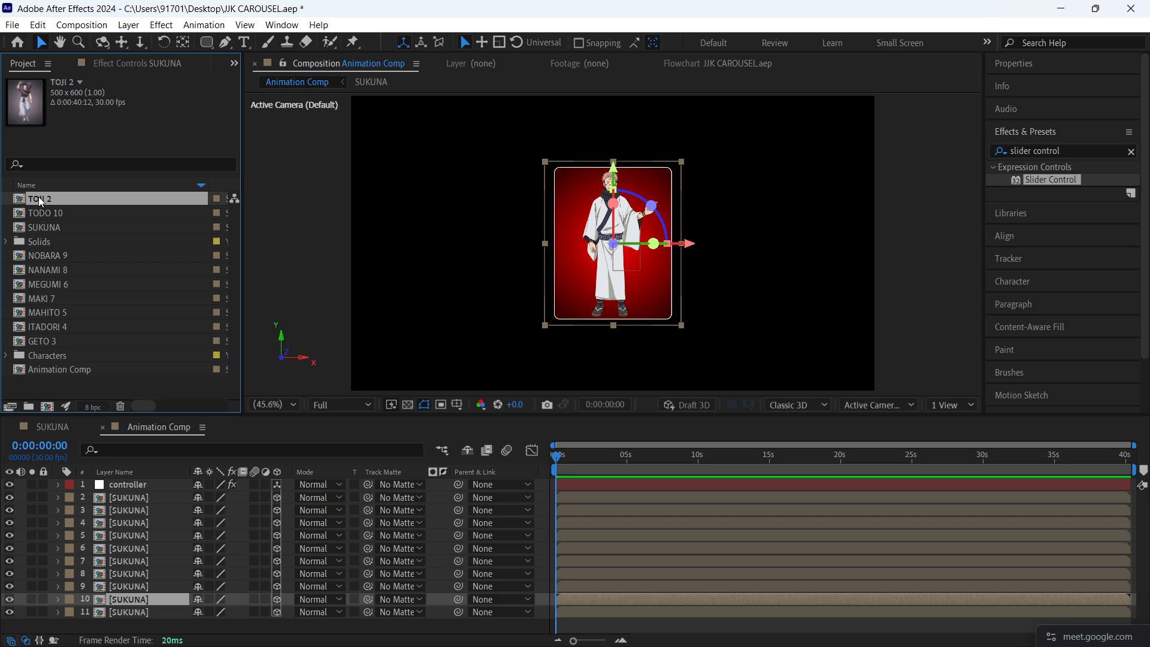
pyautogui.moveTo(38, 196); pyautogui.dragTo(127, 602)
pyautogui.click(147, 589)
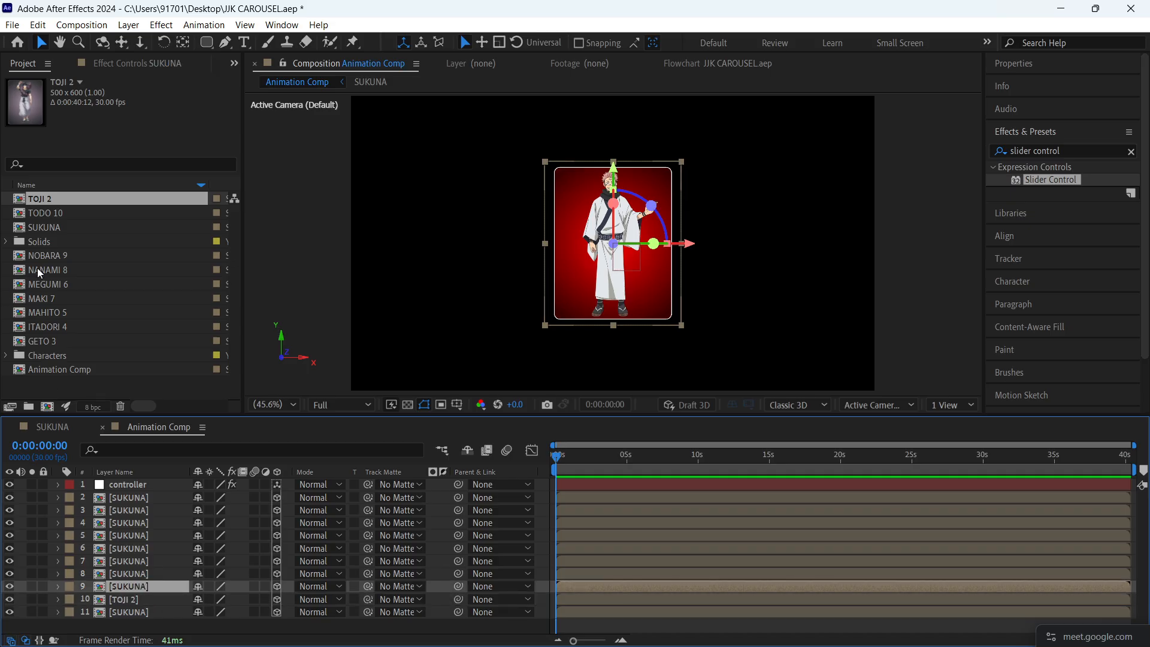
pyautogui.moveTo(48, 344); pyautogui.dragTo(140, 589)
# - Replace the sources of SUKUNA layers 8, 7 and 6 with the ITADORI 4, MAHITO 5 and MEGUMI 6 comps respectively
pyautogui.click(136, 574)
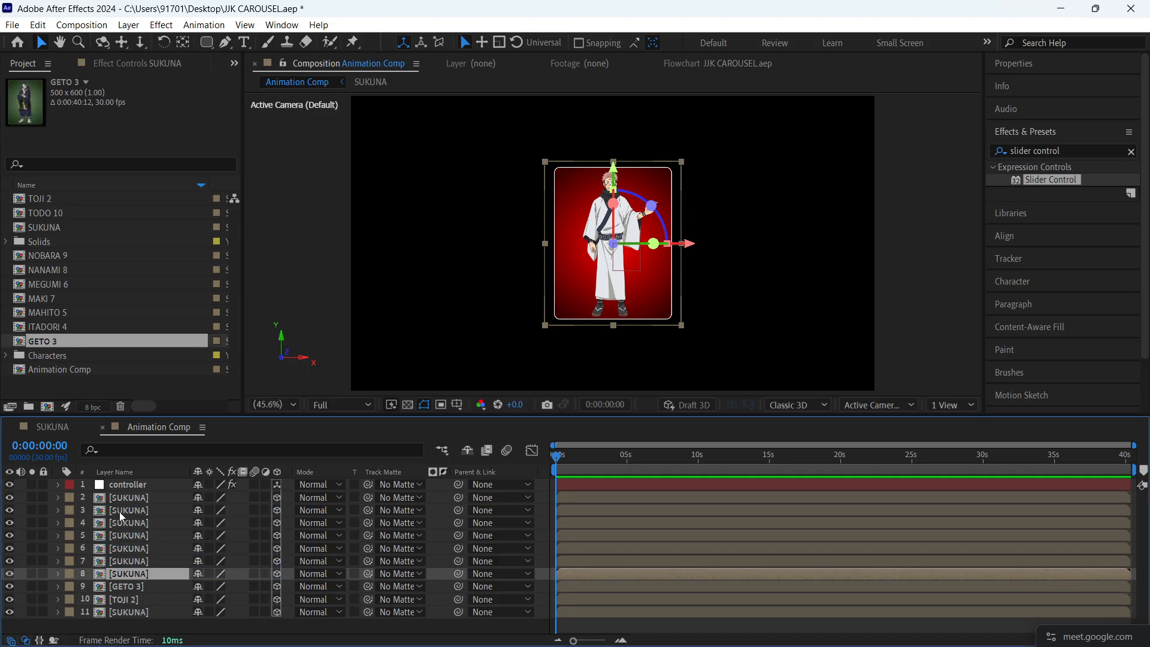
pyautogui.moveTo(49, 327); pyautogui.dragTo(141, 575)
pyautogui.click(141, 561)
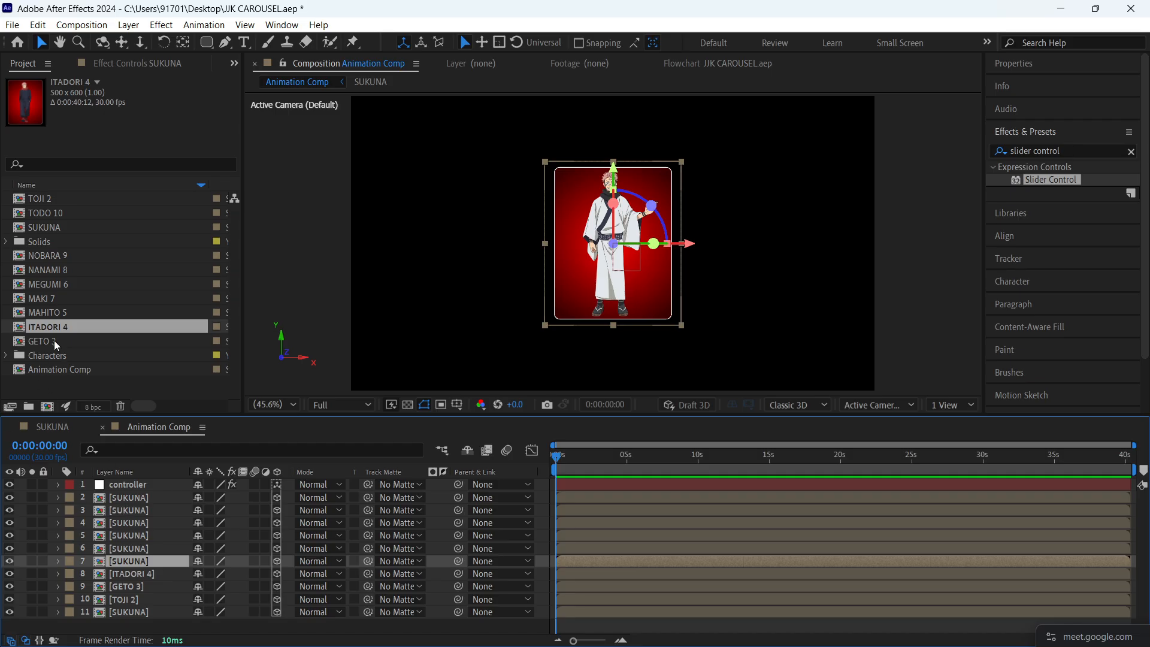
pyautogui.moveTo(52, 313); pyautogui.dragTo(139, 560)
pyautogui.click(138, 539)
pyautogui.click(137, 550)
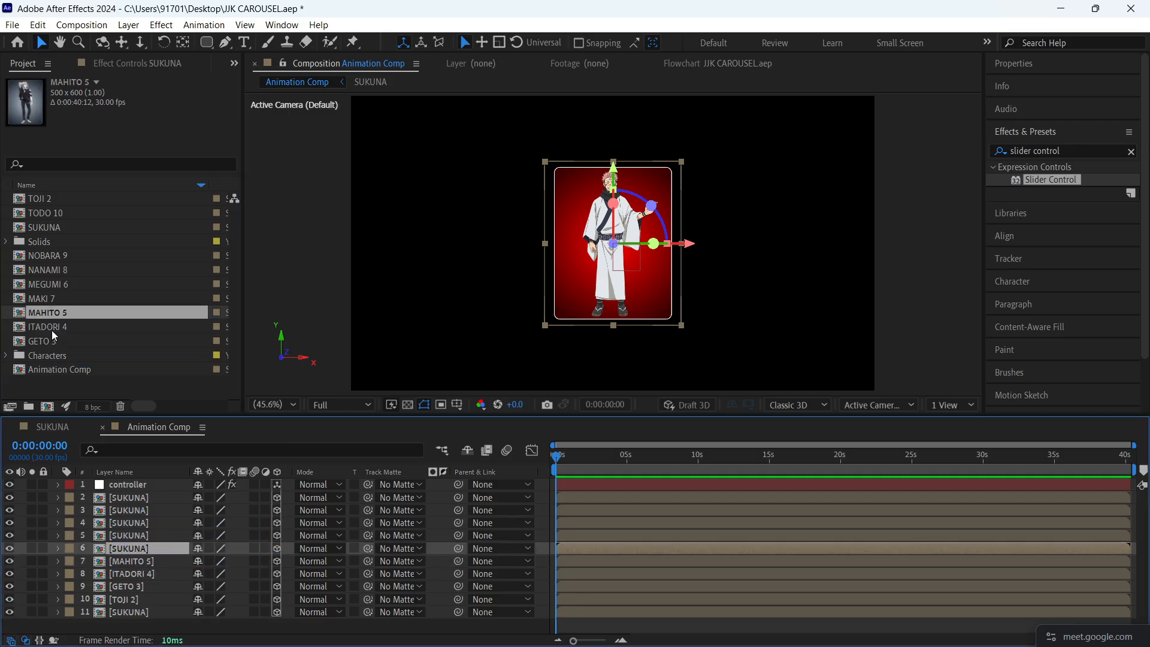
pyautogui.moveTo(51, 285); pyautogui.dragTo(108, 549)
# - Replace the sources of SUKUNA layers 5, 4, 3 and 2 with MAKI 7, NANAMI 8, NOBARA 9 and TODO 10, and save the project
pyautogui.click(117, 535)
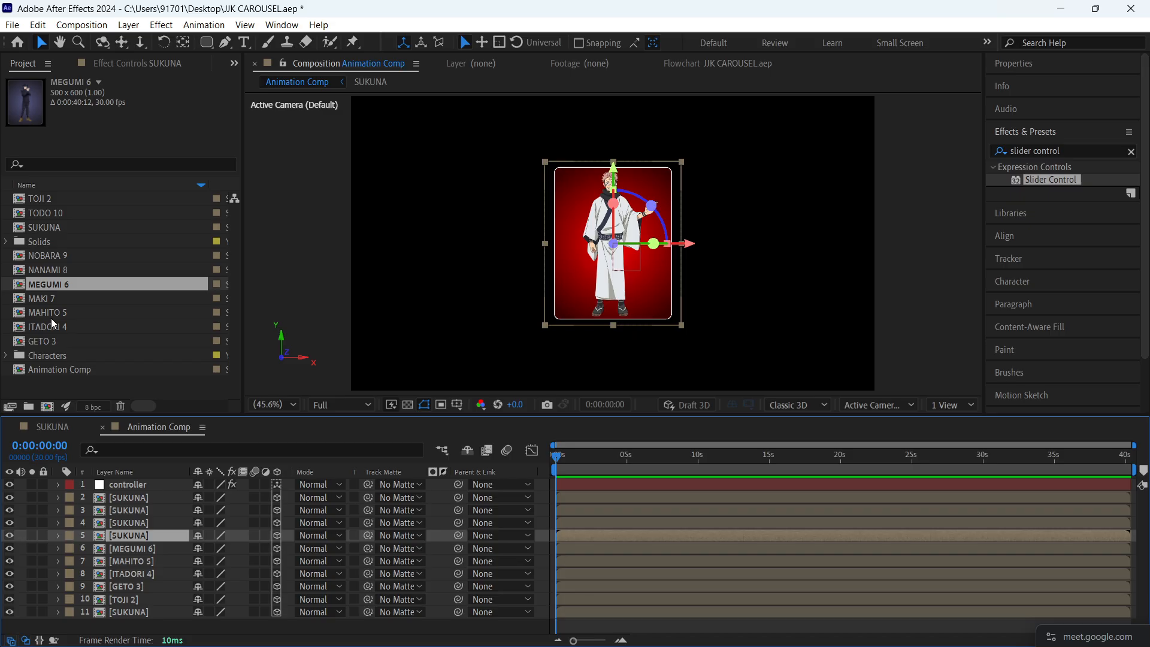
pyautogui.moveTo(44, 300); pyautogui.dragTo(138, 536)
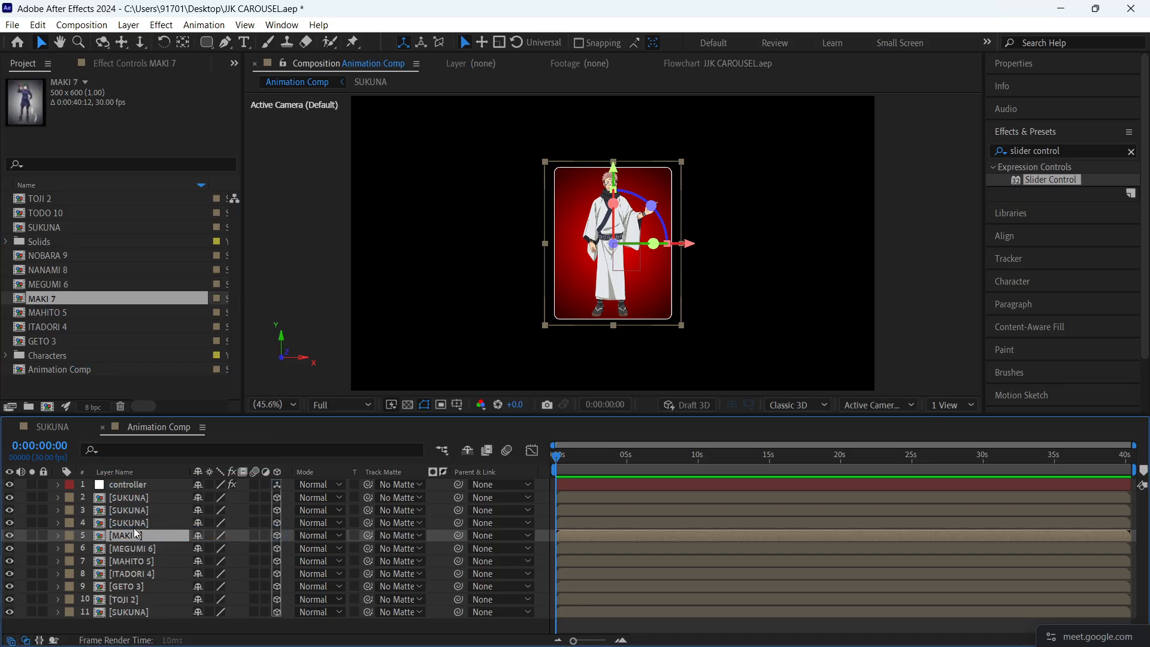
pyautogui.click(137, 523)
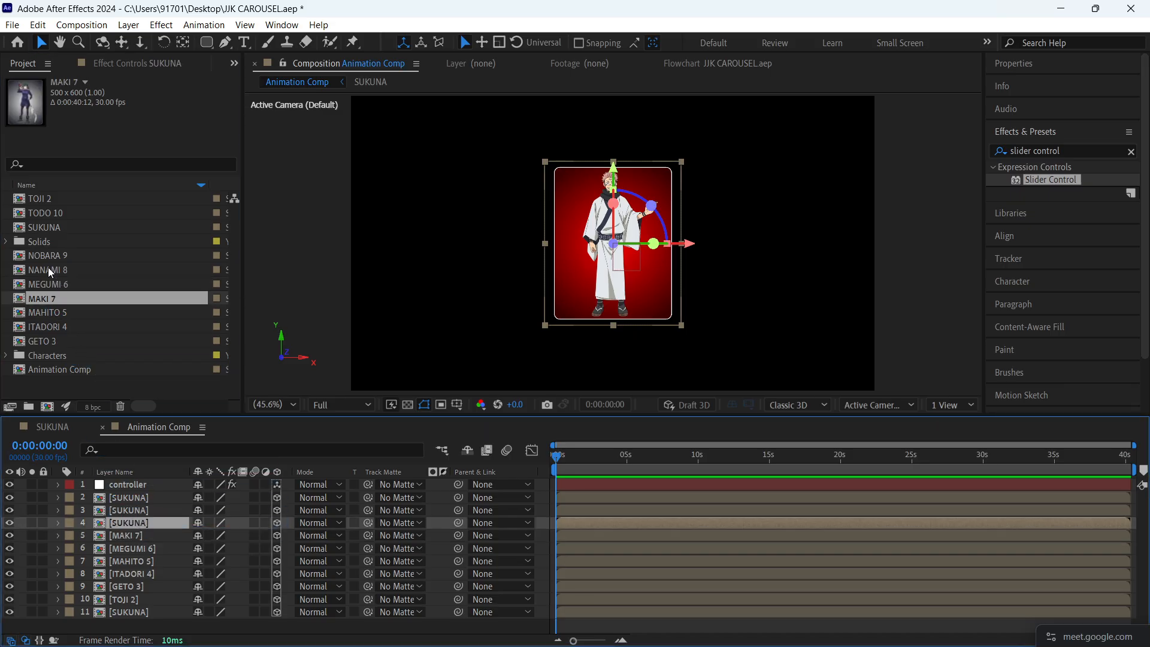
pyautogui.moveTo(53, 270); pyautogui.dragTo(142, 521)
pyautogui.click(142, 513)
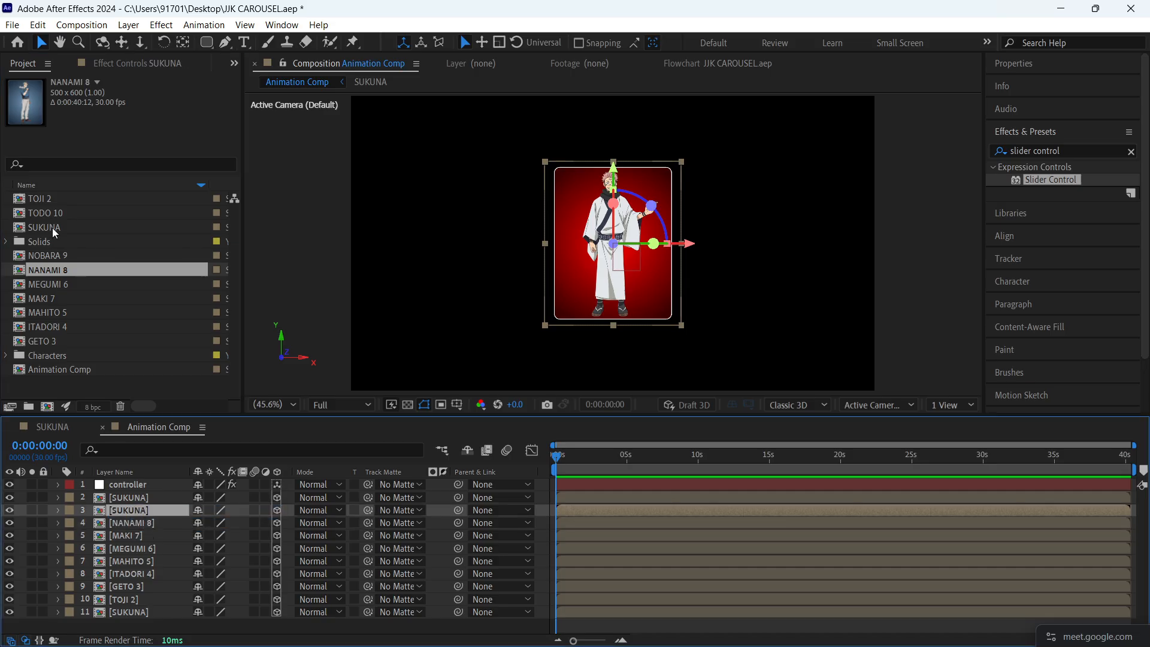
pyautogui.moveTo(52, 257); pyautogui.dragTo(145, 511)
pyautogui.click(142, 498)
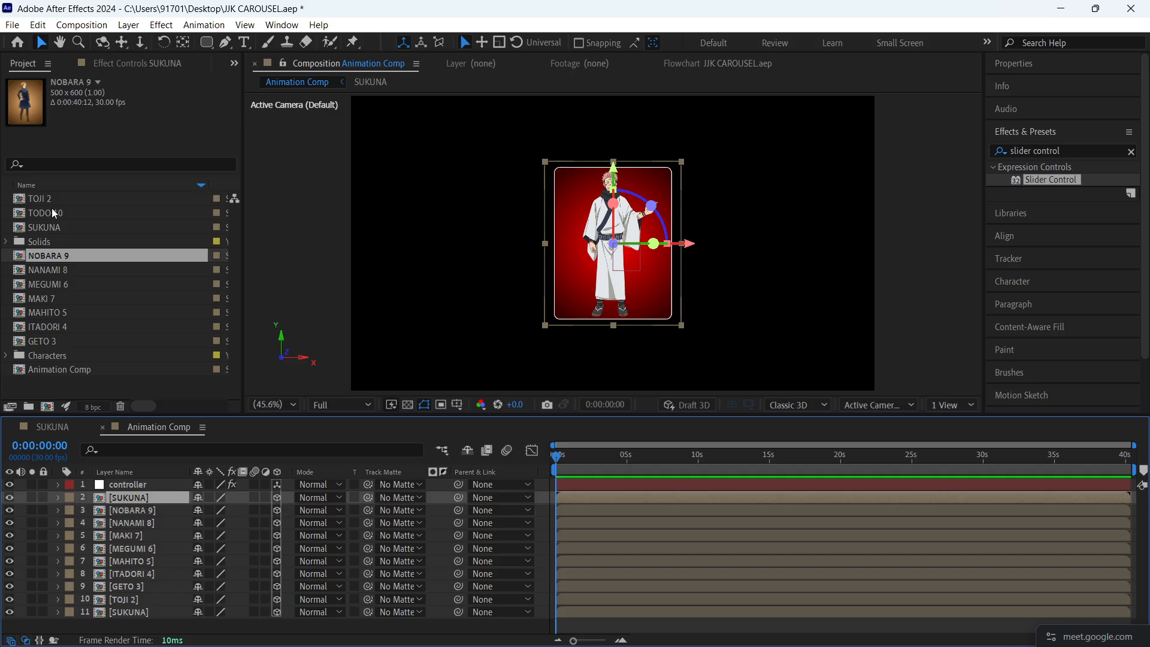
pyautogui.moveTo(41, 214); pyautogui.dragTo(132, 500)
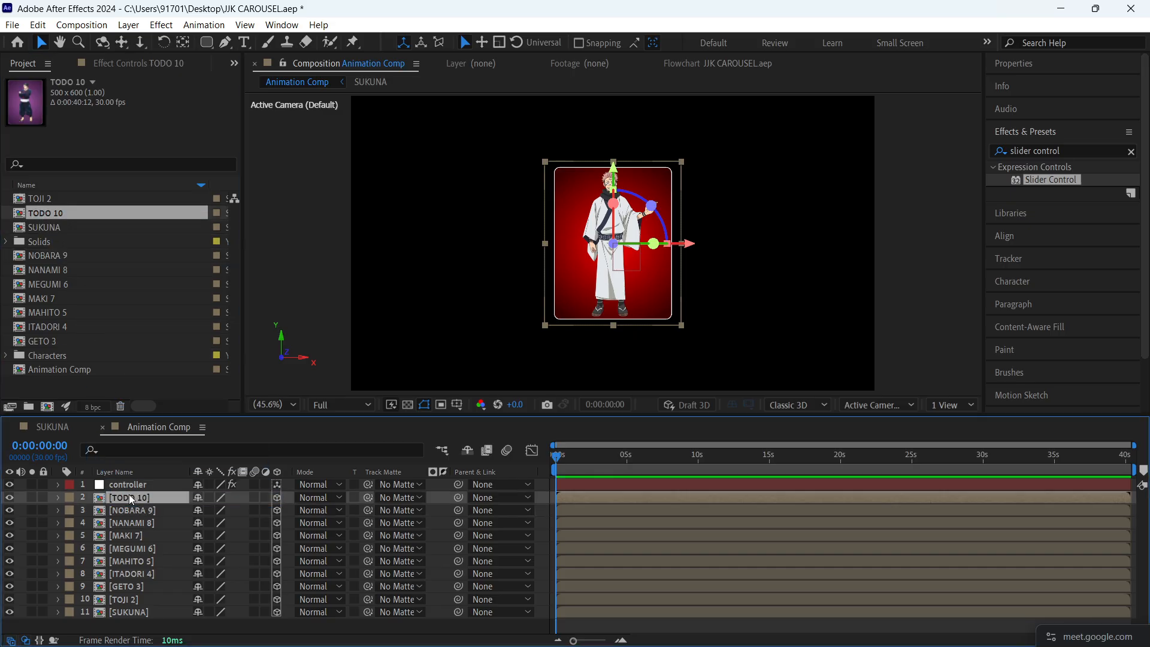
pyautogui.click(481, 625)
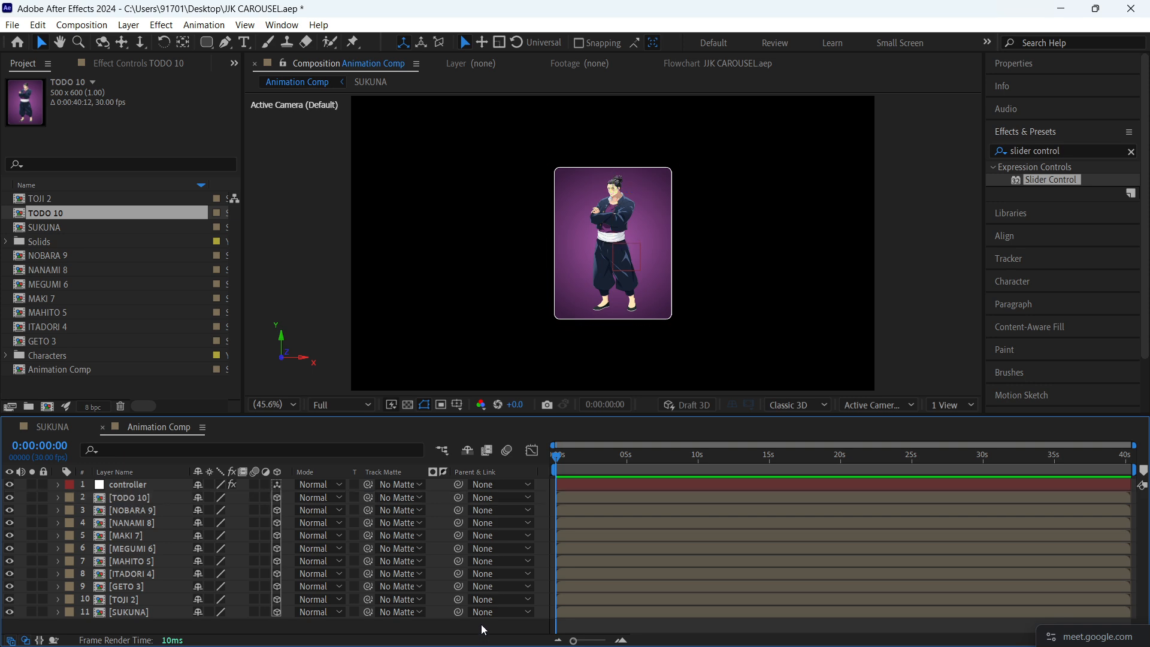
pyautogui.hotkey('ctrl', 's')
# - Try adjusting the radius slider on the controller layer and undo the change
pyautogui.click(165, 487)
pyautogui.click(116, 67)
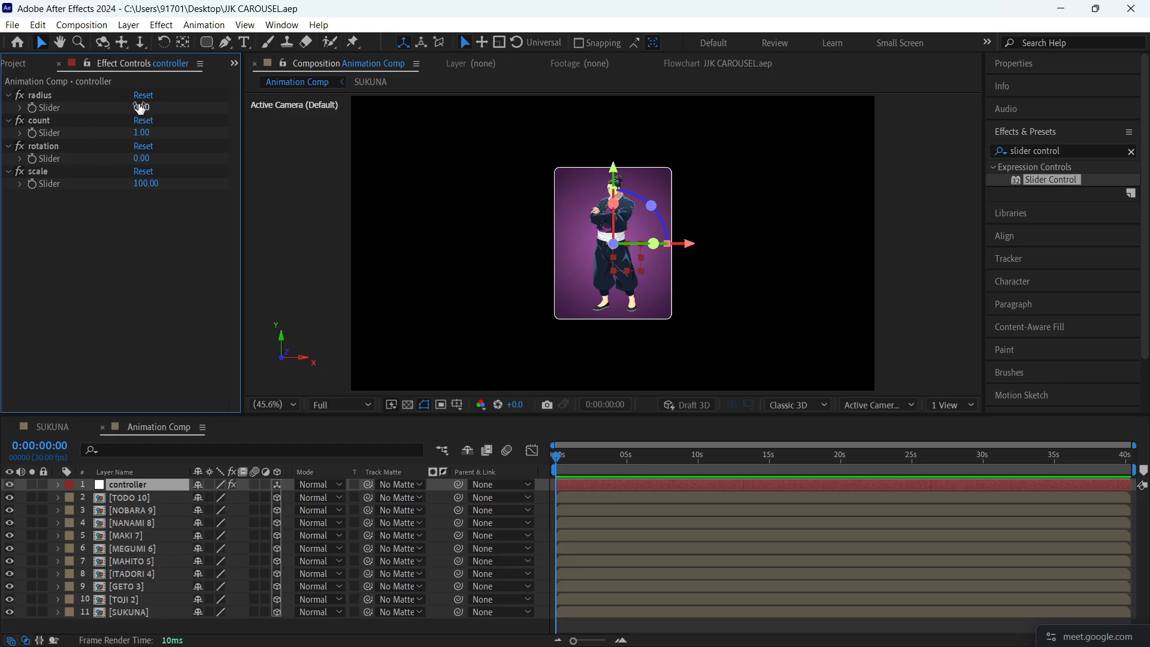
pyautogui.moveTo(140, 108); pyautogui.dragTo(133, 182)
pyautogui.hotkey('ctrl', 'z')
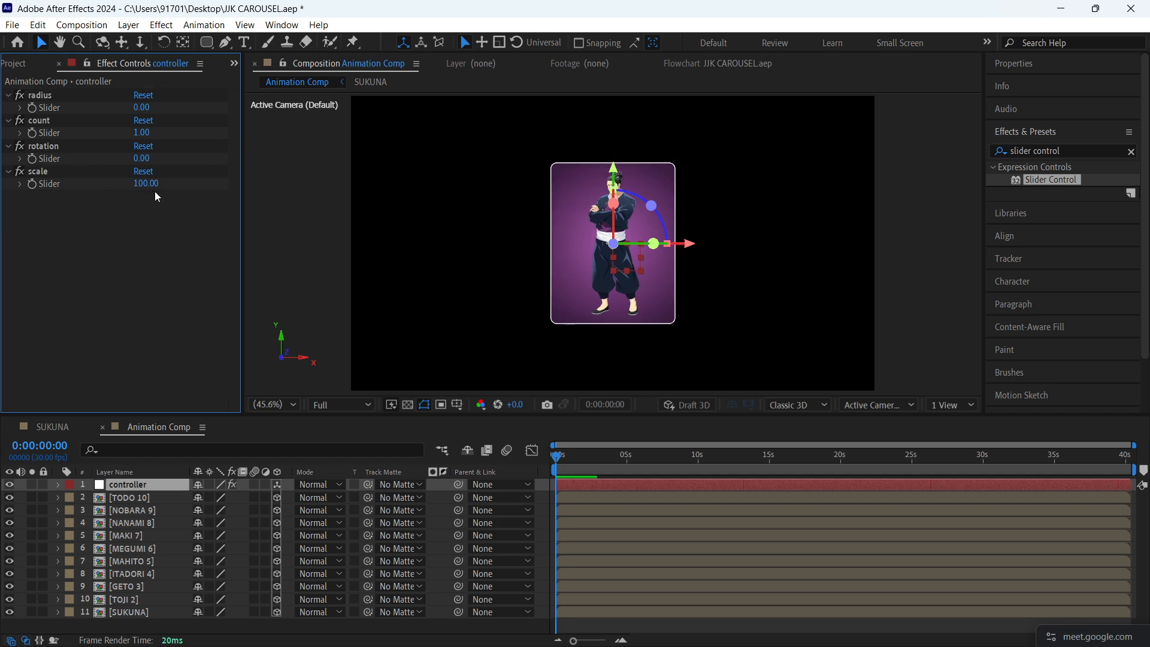
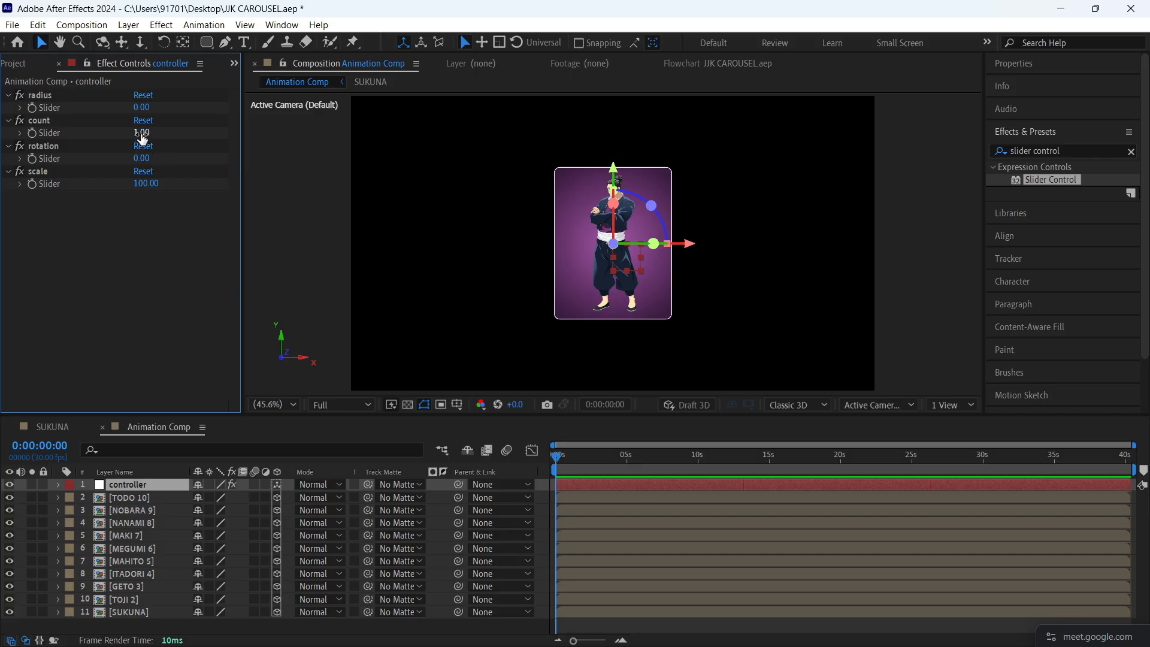
# - Set the controller's count slider to 10, scale to 85 and radius to 631 to spread the cards in a ring
pyautogui.moveTo(142, 108); pyautogui.dragTo(354, 197)
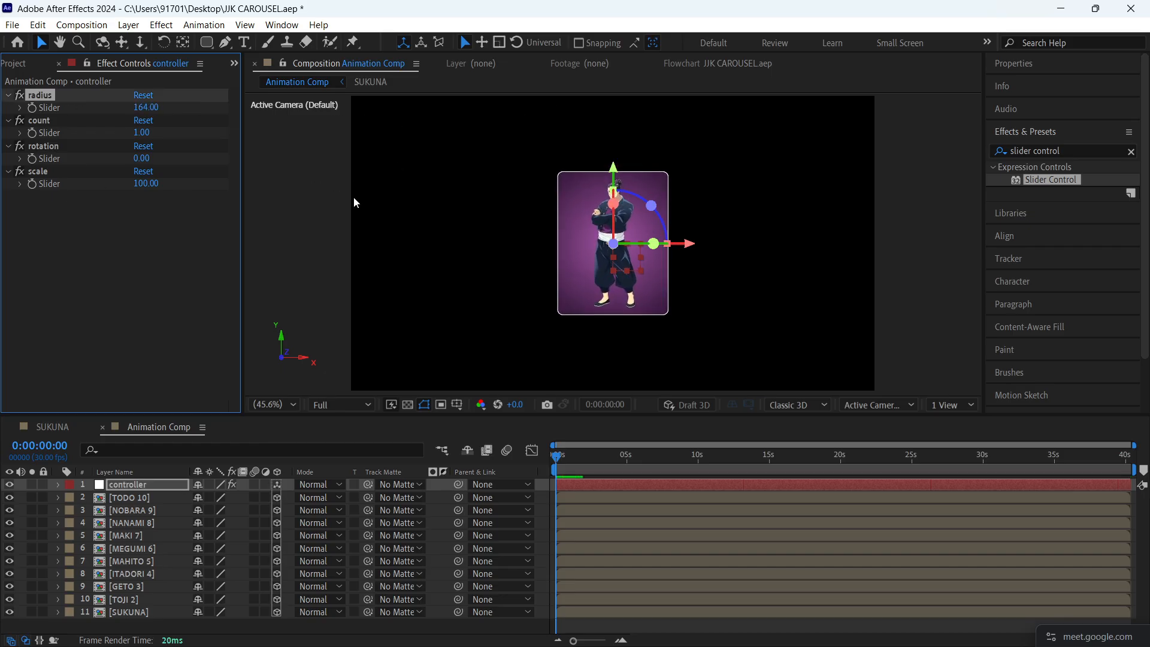
pyautogui.hotkey('ctrl', 'z')
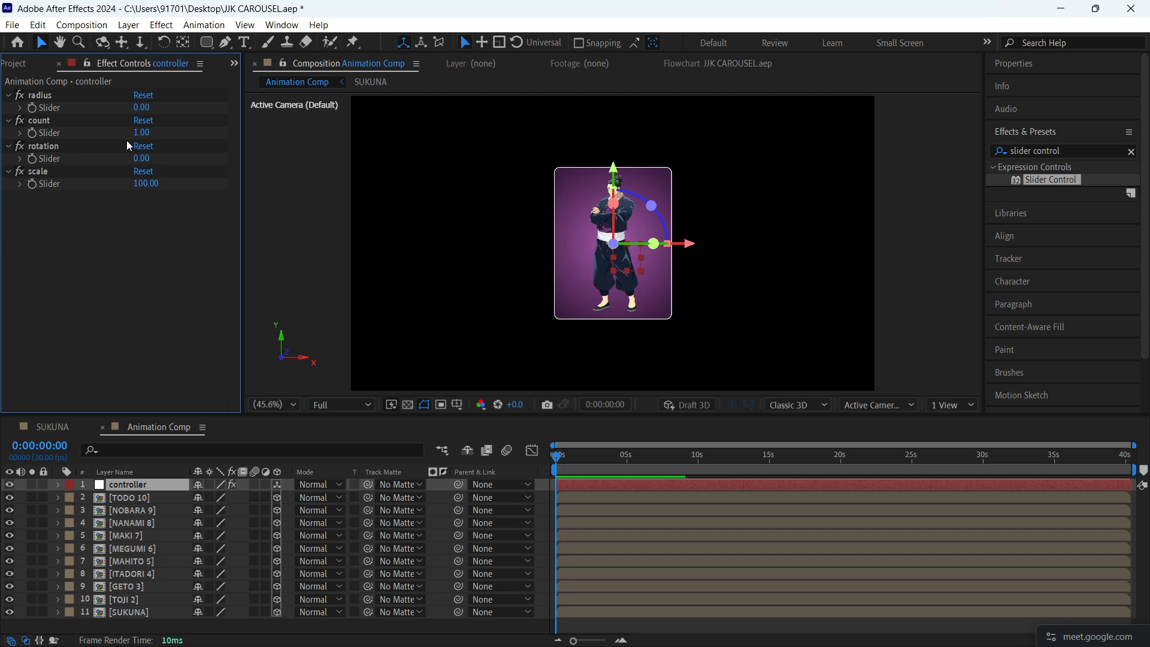
pyautogui.moveTo(135, 132)
pyautogui.mouseDown()
pyautogui.moveTo(299, 114)
pyautogui.moveTo(908, 154)
pyautogui.moveTo(893, 167)
pyautogui.moveTo(687, 159)
pyautogui.moveTo(510, 173)
pyautogui.moveTo(662, 184)
pyautogui.moveTo(805, 162)
pyautogui.moveTo(599, 168)
pyautogui.moveTo(635, 169)
pyautogui.mouseUp()
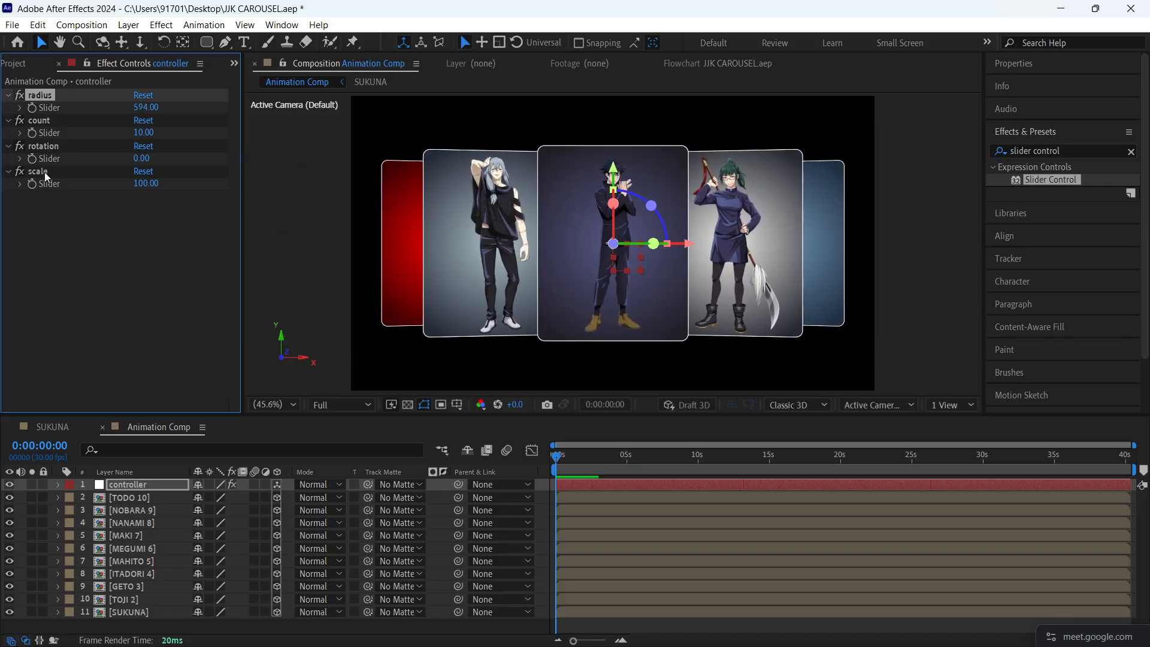
pyautogui.moveTo(147, 184)
pyautogui.mouseDown()
pyautogui.moveTo(128, 186)
pyautogui.moveTo(141, 183)
pyautogui.mouseUp()
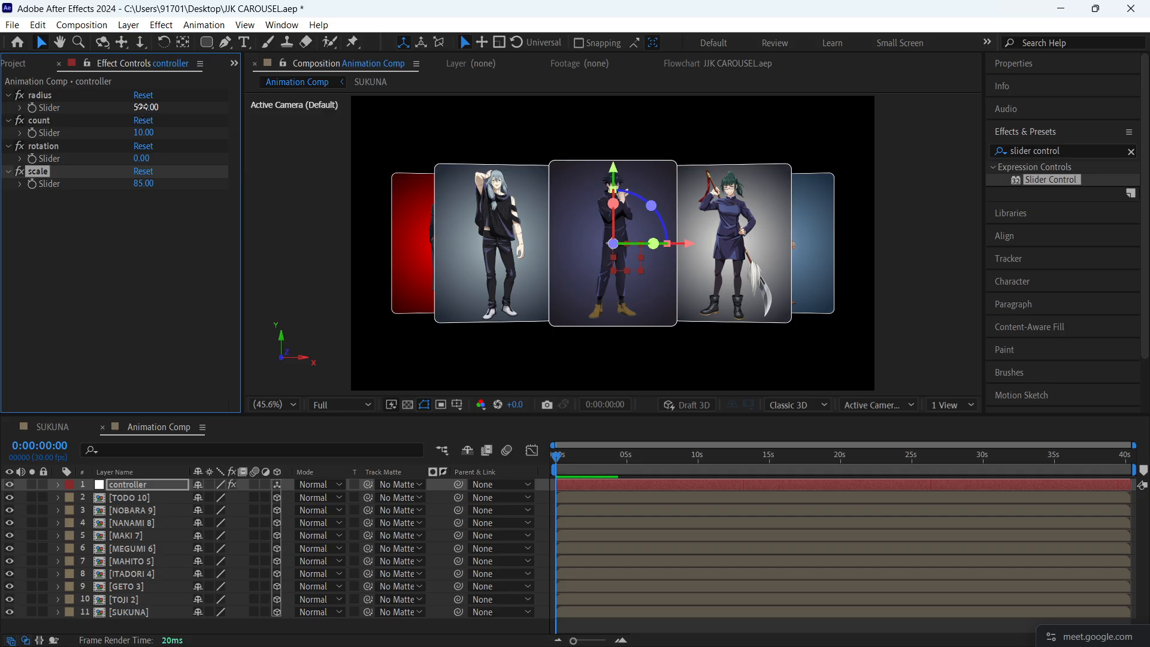
pyautogui.moveTo(139, 107); pyautogui.dragTo(193, 127)
pyautogui.click(146, 341)
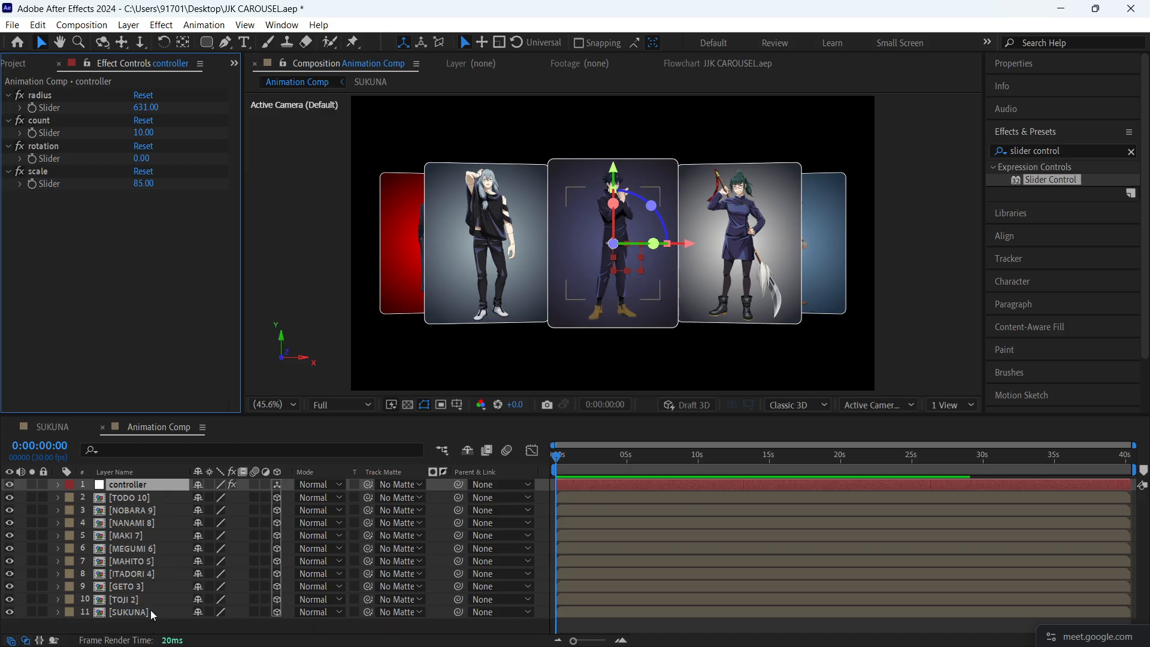
# - Reorder the card layers below the controller as SUKUNA, TOJI 2, GETO 3 and so on down to TODO 10, and save the project
pyautogui.moveTo(150, 610); pyautogui.dragTo(157, 496)
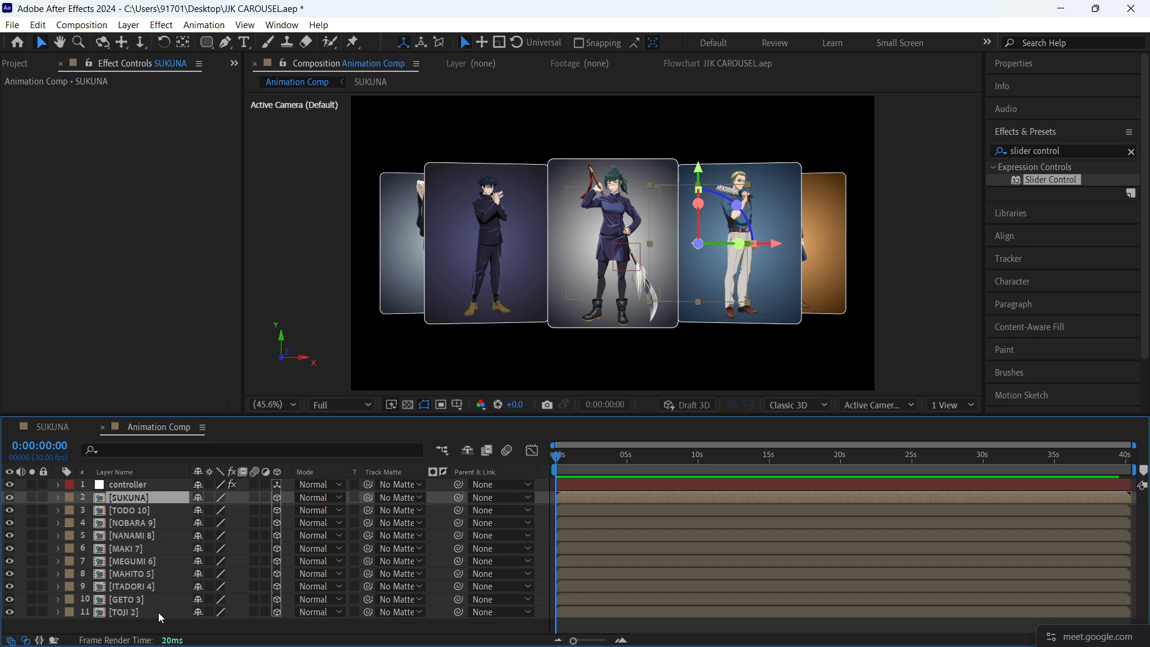
pyautogui.moveTo(158, 613); pyautogui.dragTo(156, 507)
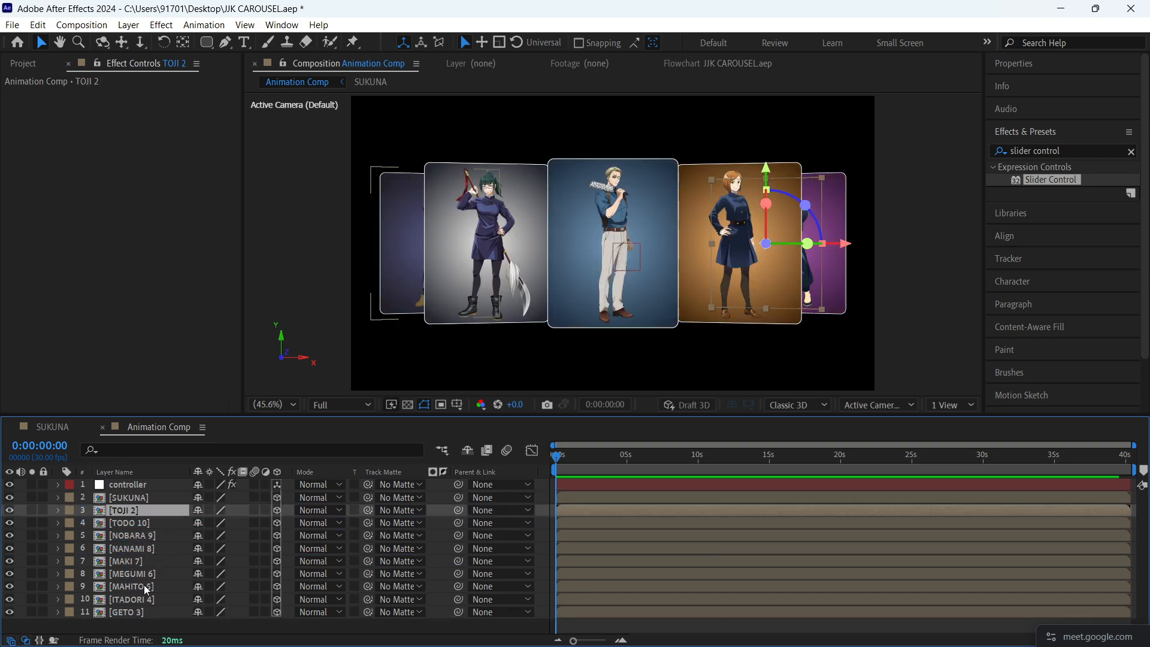
pyautogui.moveTo(141, 613); pyautogui.dragTo(153, 522)
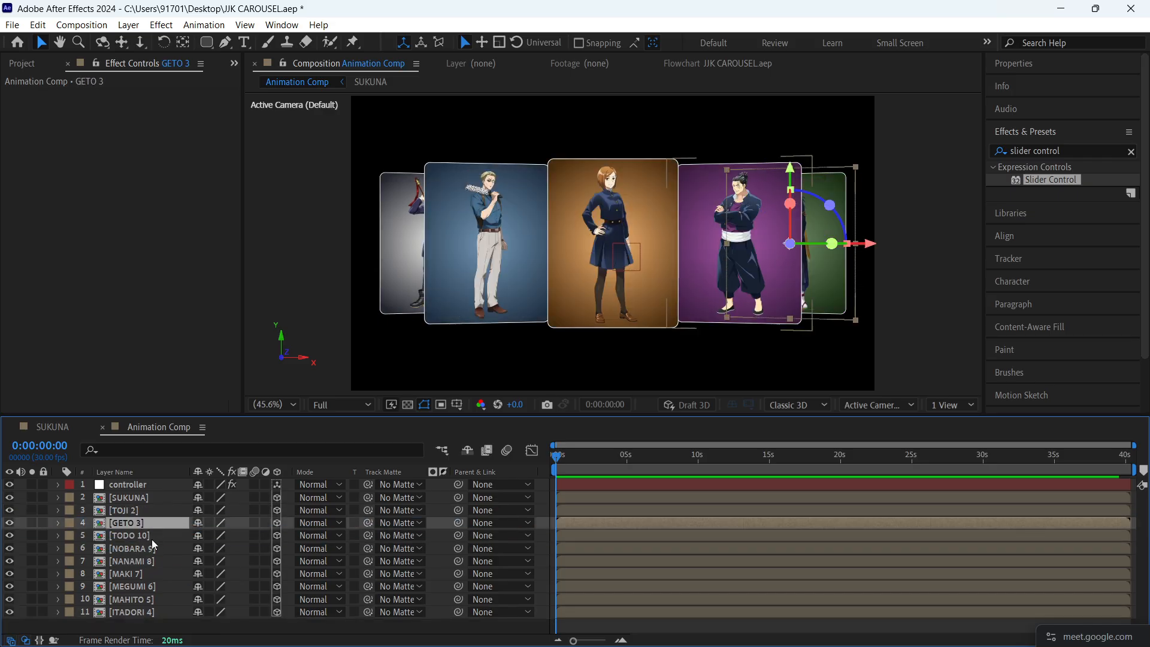
pyautogui.moveTo(160, 609); pyautogui.dragTo(154, 528)
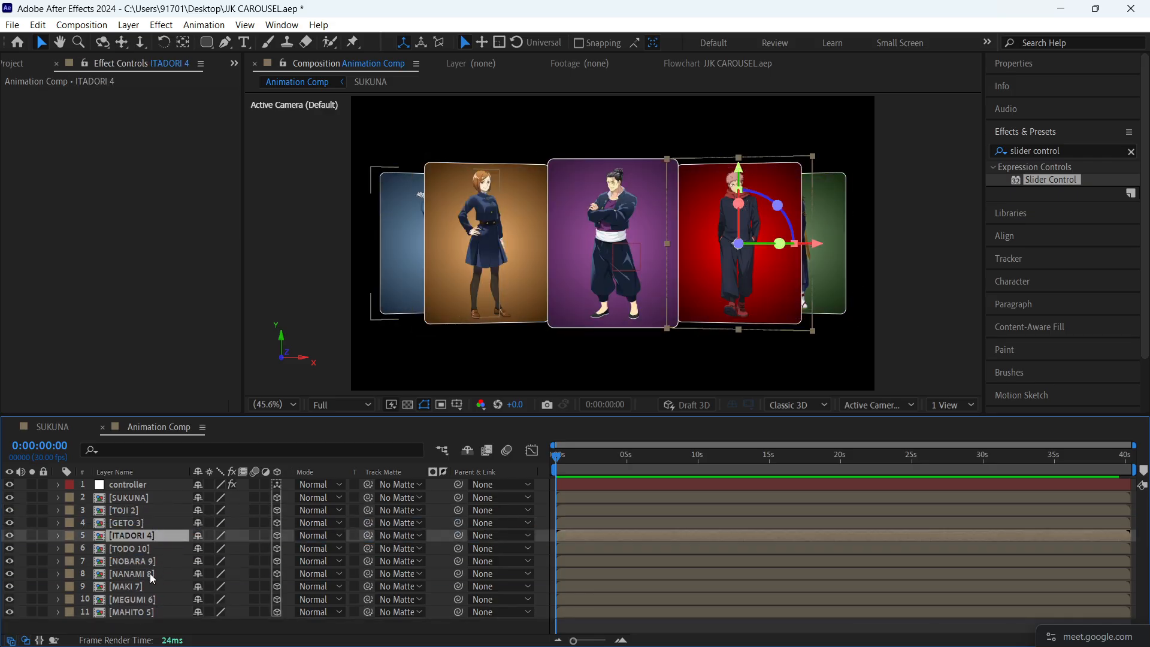
pyautogui.moveTo(149, 612); pyautogui.dragTo(152, 549)
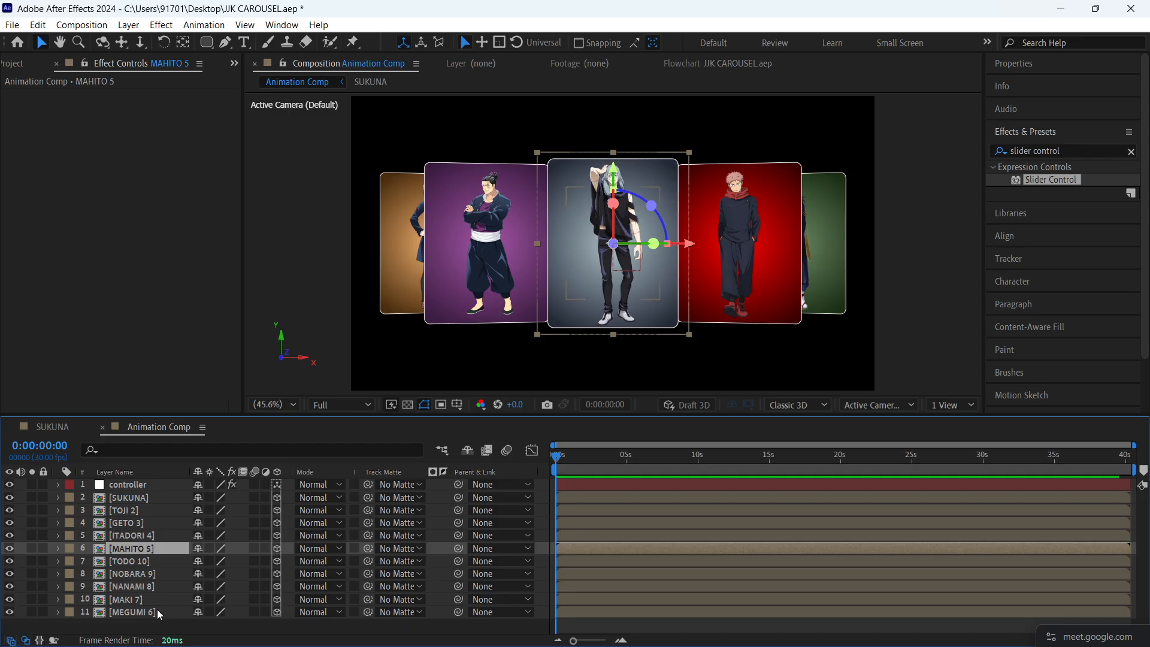
pyautogui.moveTo(157, 611); pyautogui.dragTo(152, 555)
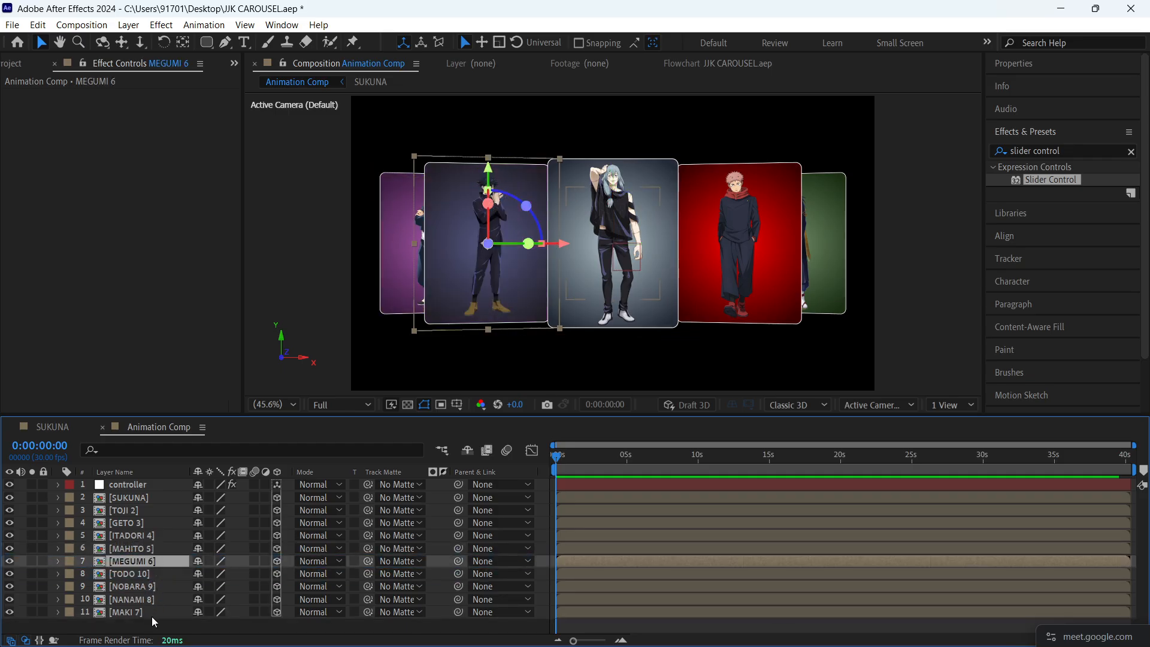
pyautogui.moveTo(152, 616); pyautogui.dragTo(153, 575)
pyautogui.moveTo(154, 616)
pyautogui.mouseDown()
pyautogui.moveTo(152, 577)
pyautogui.moveTo(156, 616)
pyautogui.moveTo(153, 598)
pyautogui.mouseUp()
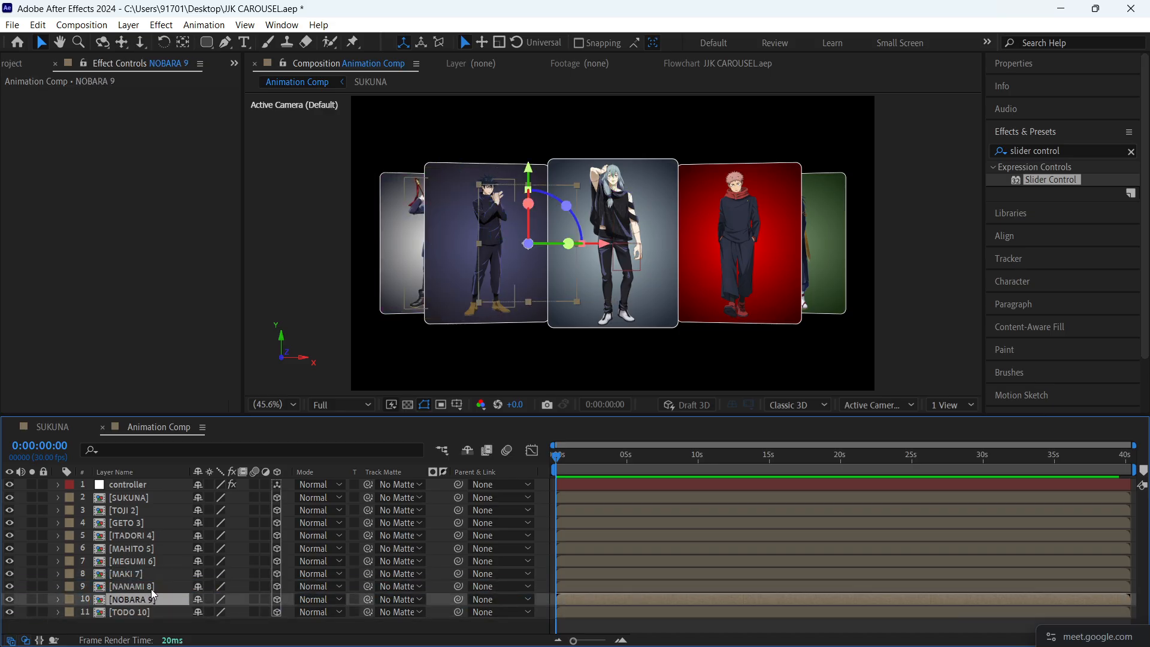
pyautogui.click(140, 500)
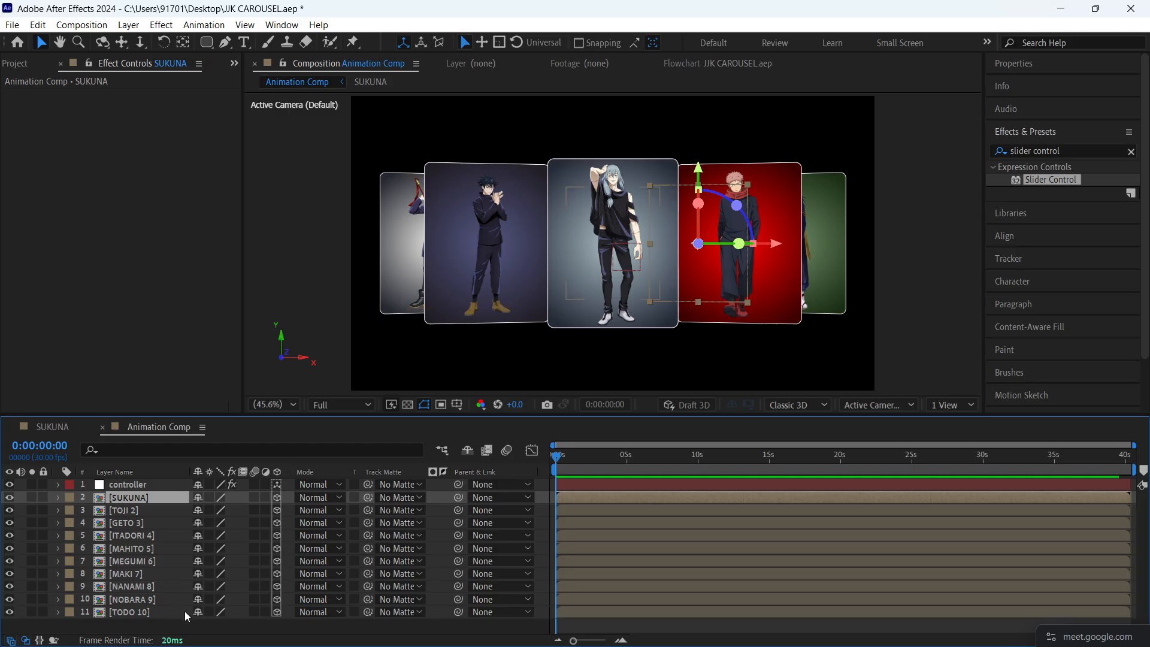
pyautogui.click(252, 630)
pyautogui.hotkey('ctrl', 's')
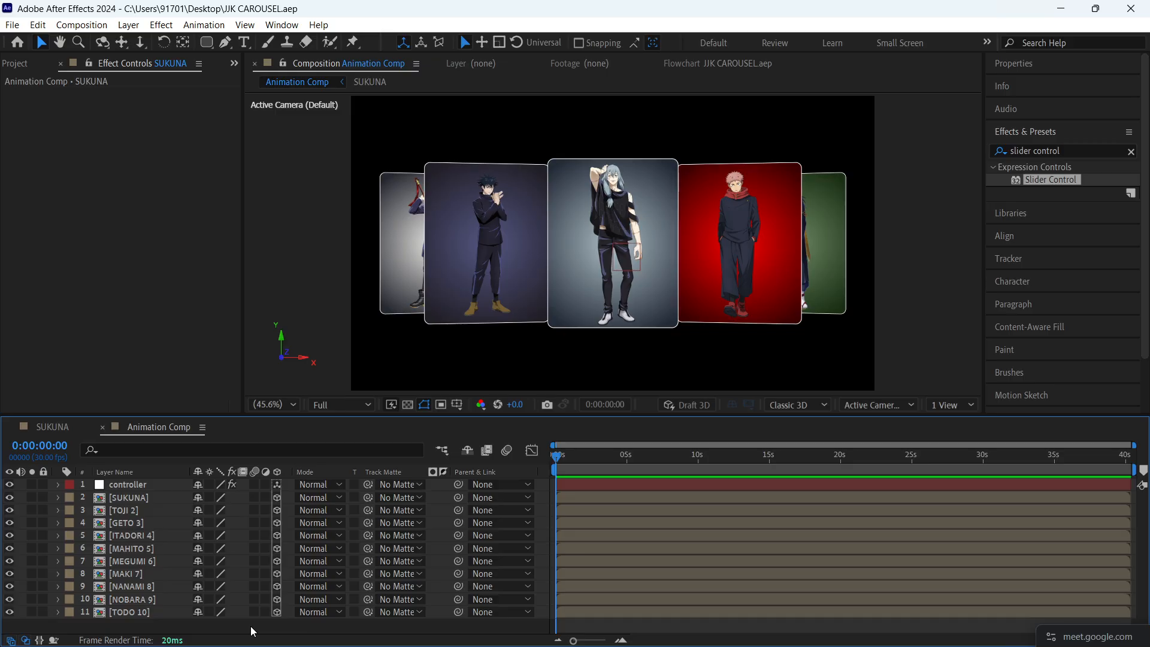
# - Set the controller's rotation slider to 143 to bring the SUKUNA card to the front, and save the project
pyautogui.click(142, 499)
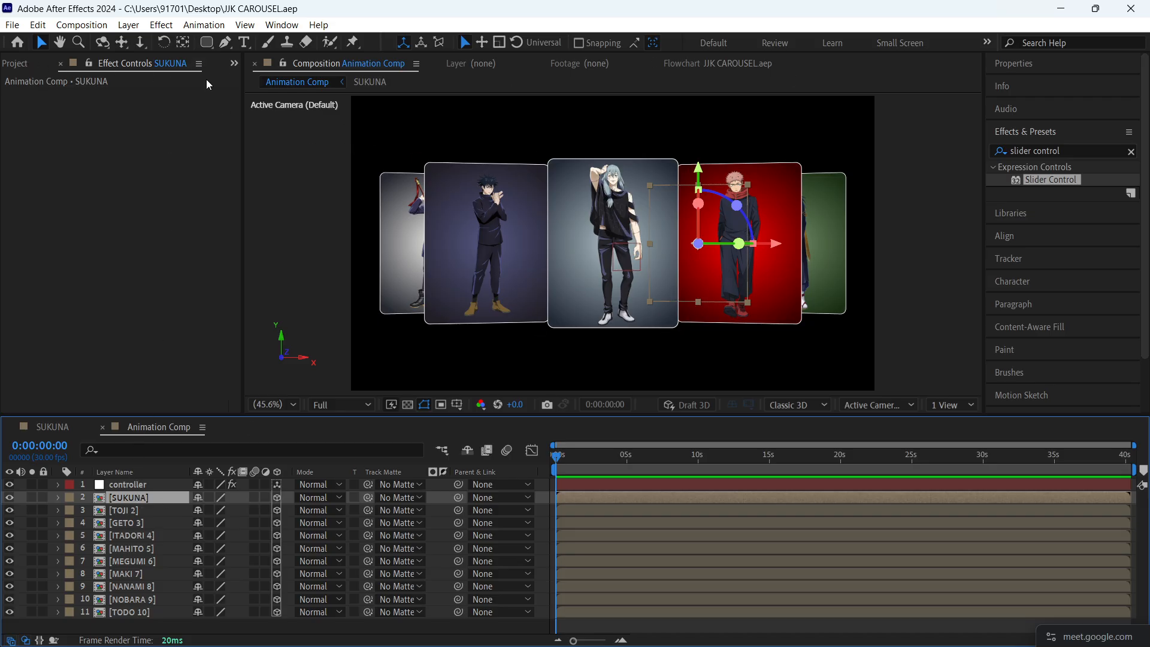
pyautogui.click(143, 485)
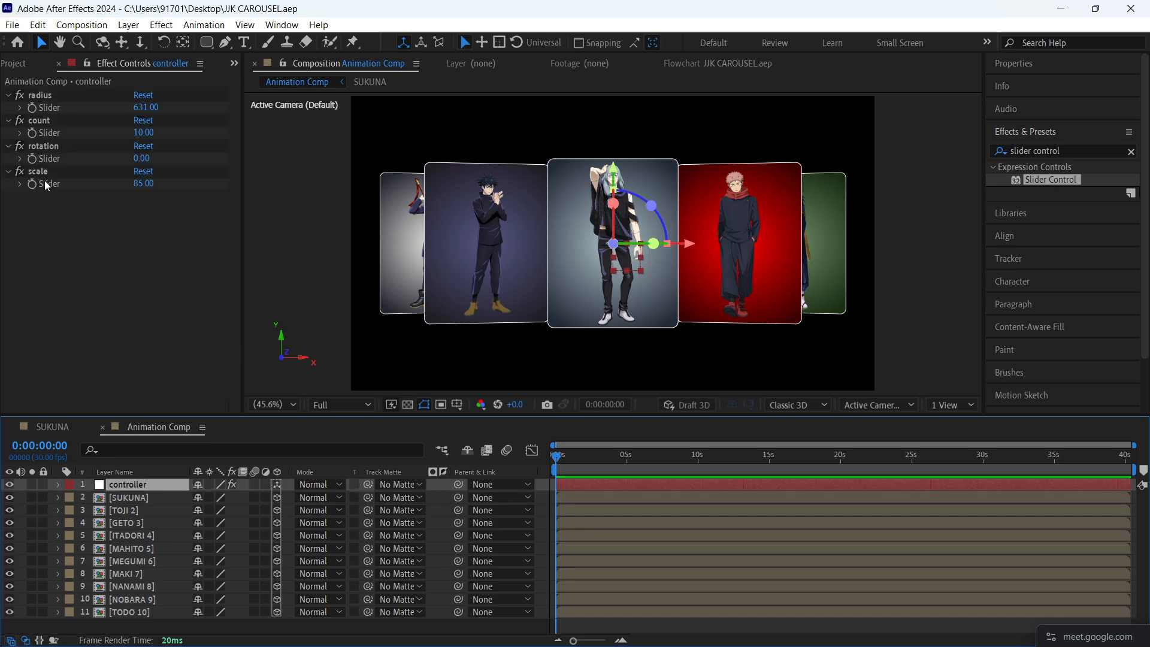
pyautogui.moveTo(153, 162); pyautogui.dragTo(232, 136)
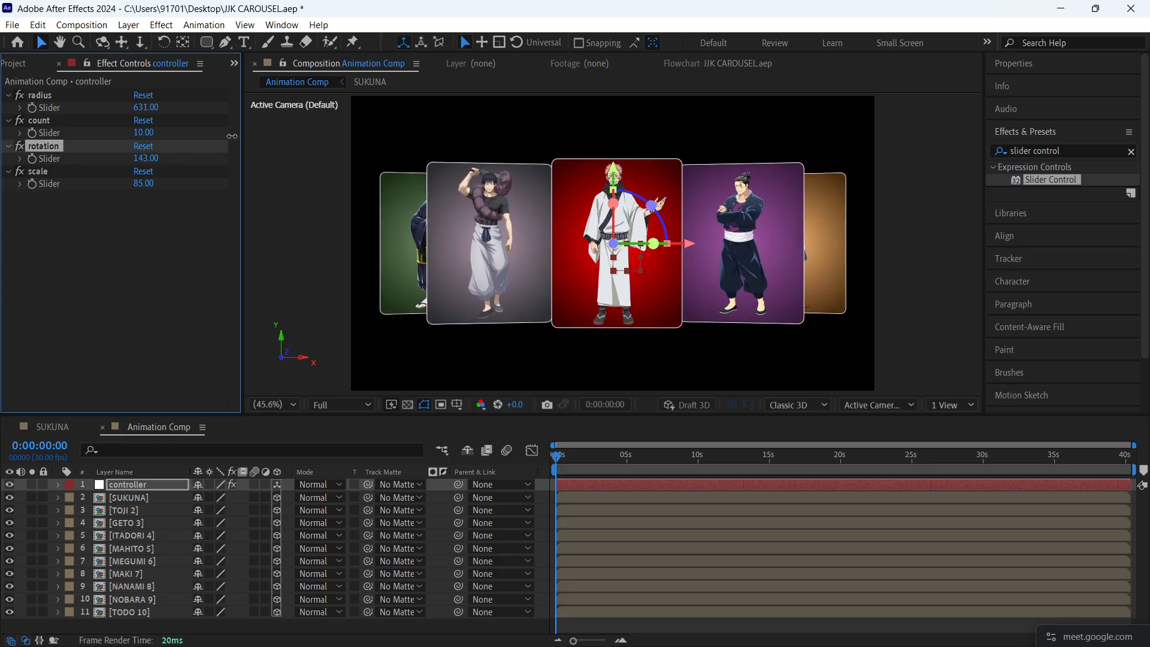
pyautogui.click(652, 355)
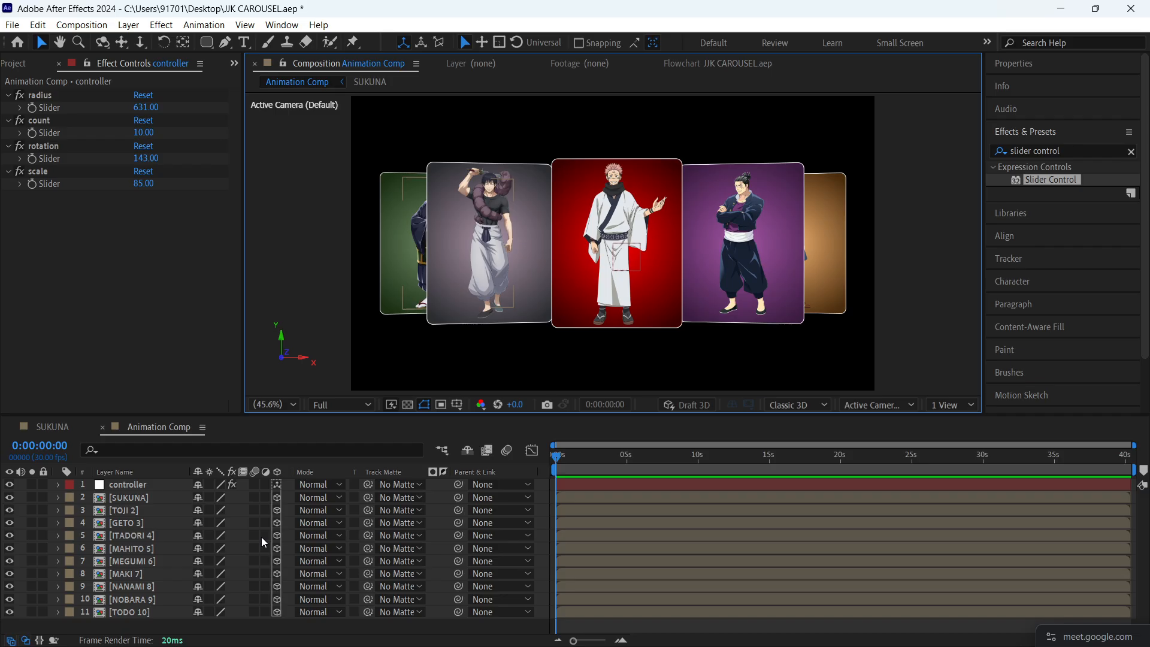
pyautogui.hotkey('ctrl', 's')
# - Keyframe the controller's radius slider from 0 at 0:00:00:00 to 650 at 0:00:01:03
pyautogui.click(572, 488)
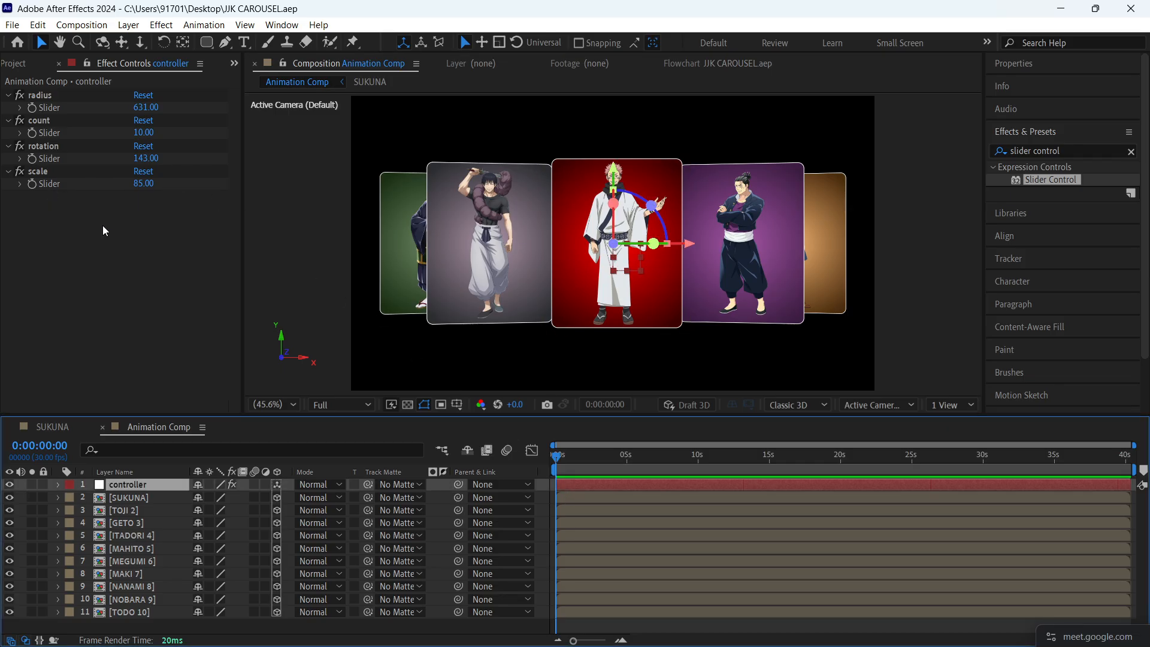
pyautogui.click(146, 107)
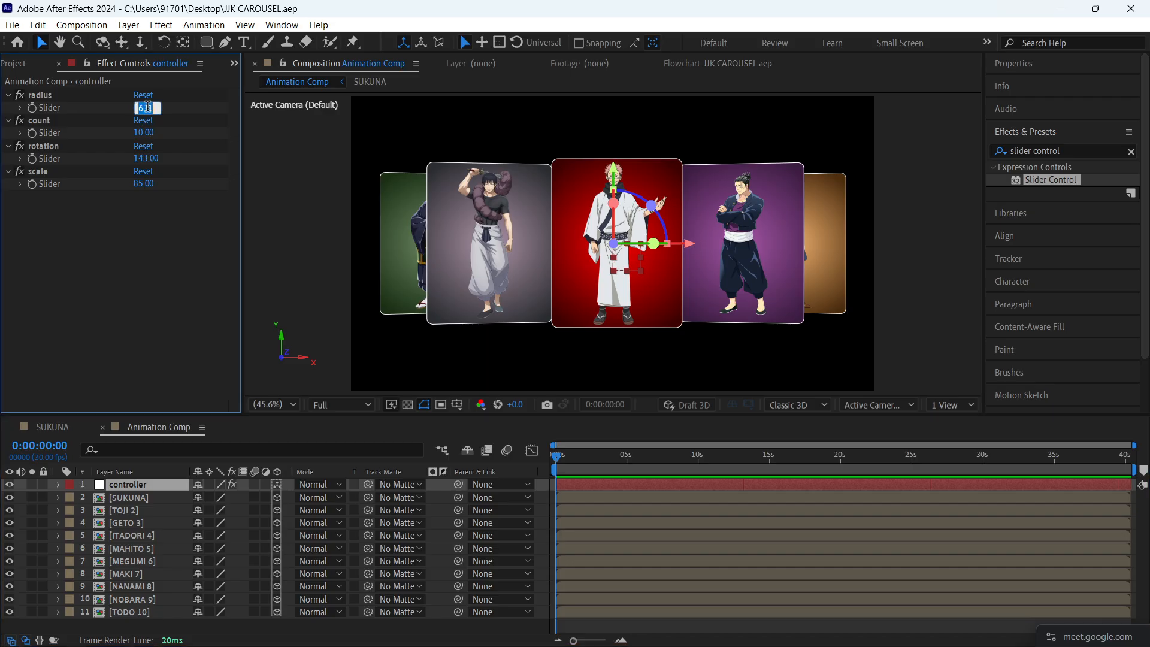
pyautogui.write('0')
pyautogui.press('Return')
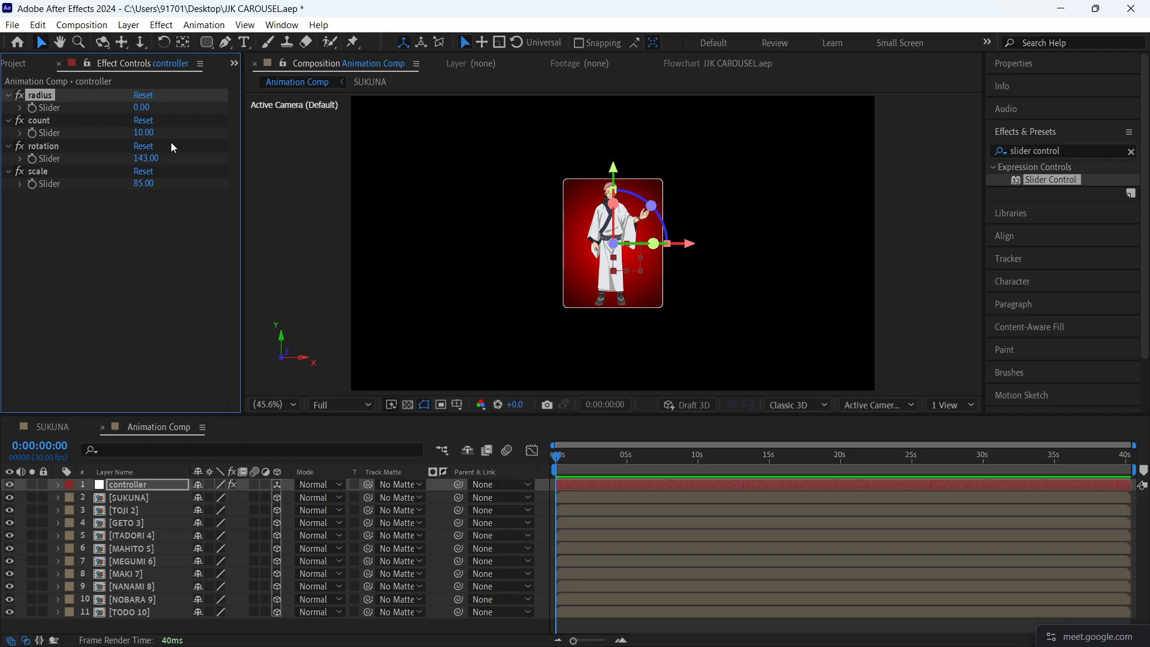
pyautogui.click(30, 110)
pyautogui.moveTo(559, 457); pyautogui.dragTo(574, 464)
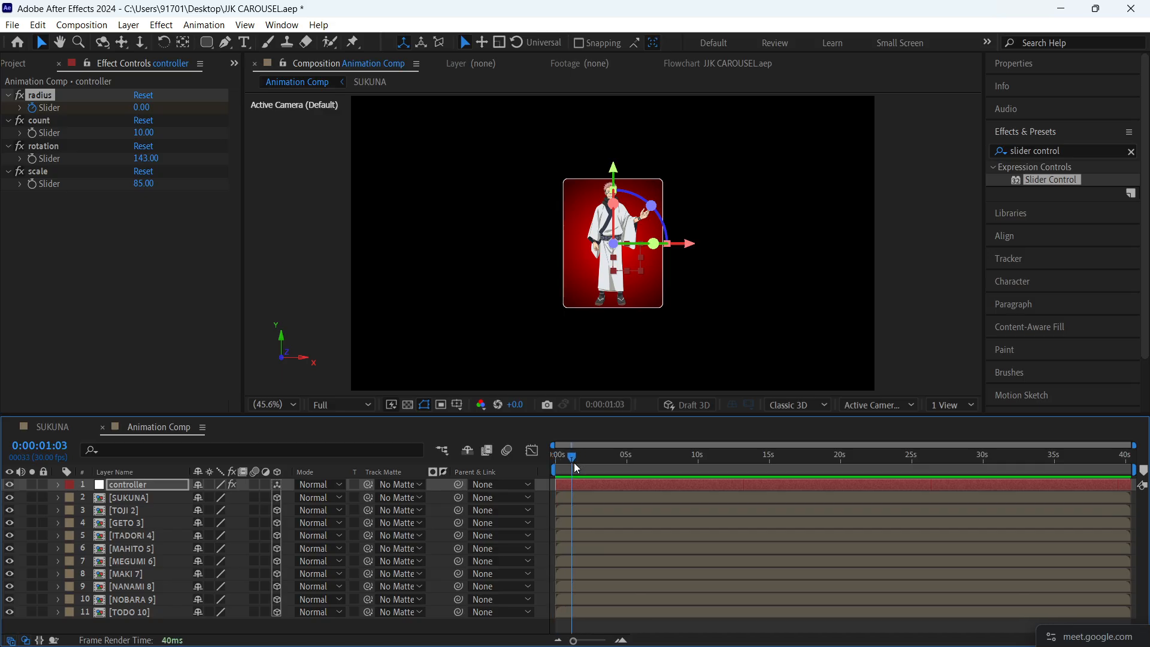
pyautogui.press('u')
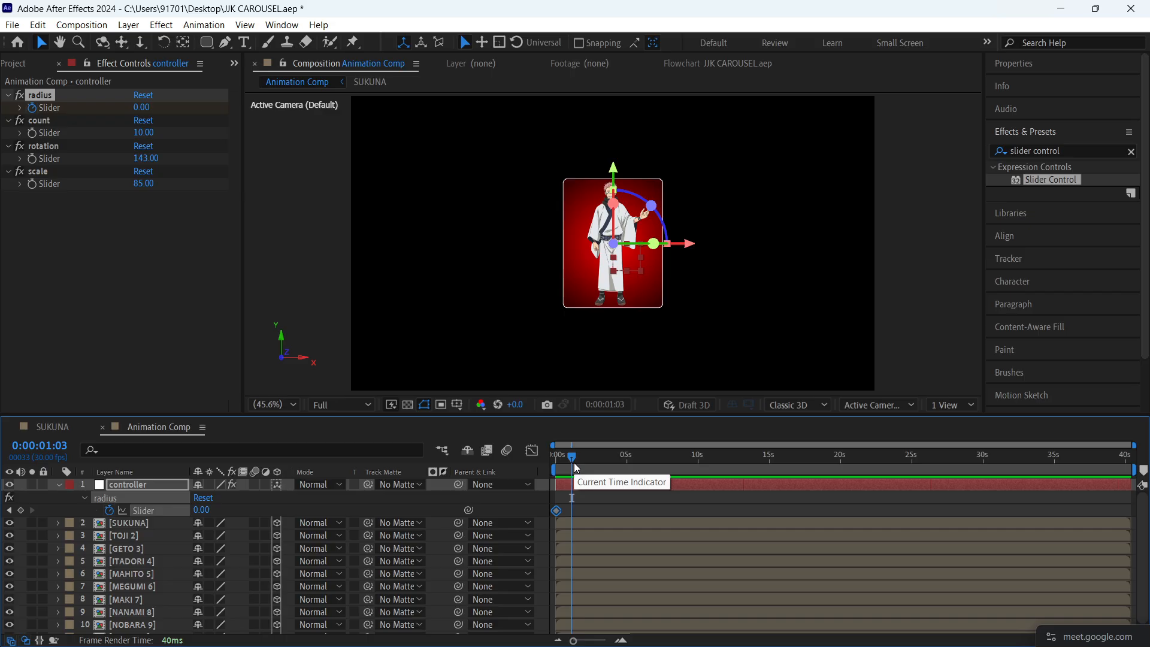
pyautogui.moveTo(144, 109); pyautogui.dragTo(187, 107)
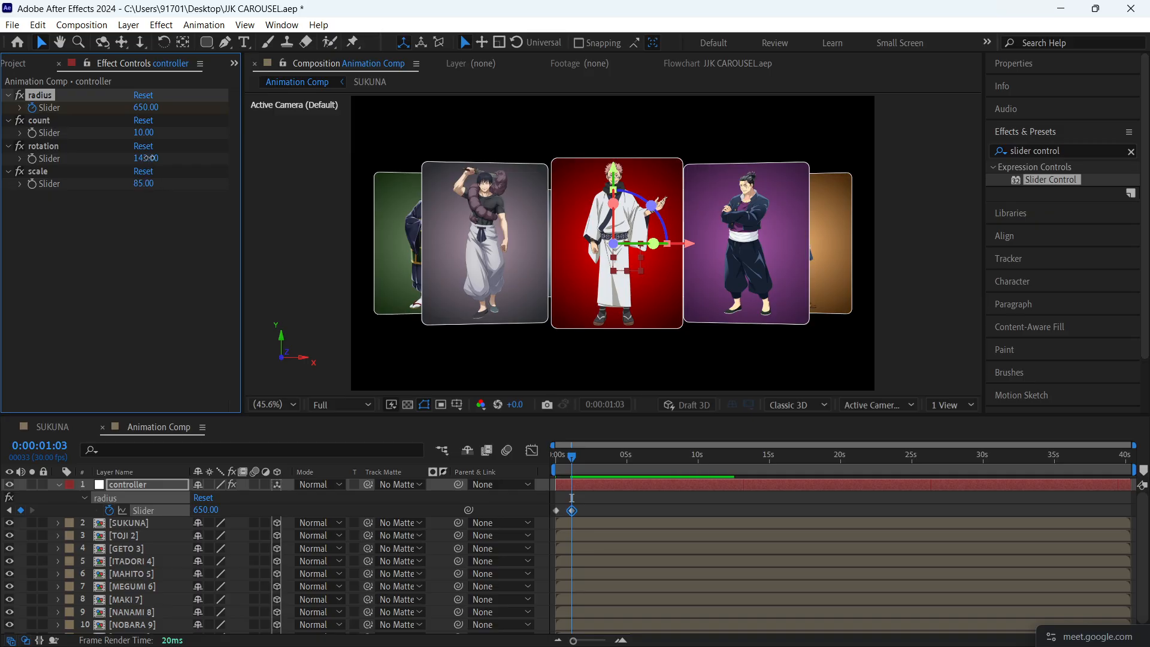
# - Set the rotation slider to 144, save the project, and preview the radius animation from the start
pyautogui.moveTo(148, 158); pyautogui.dragTo(153, 157)
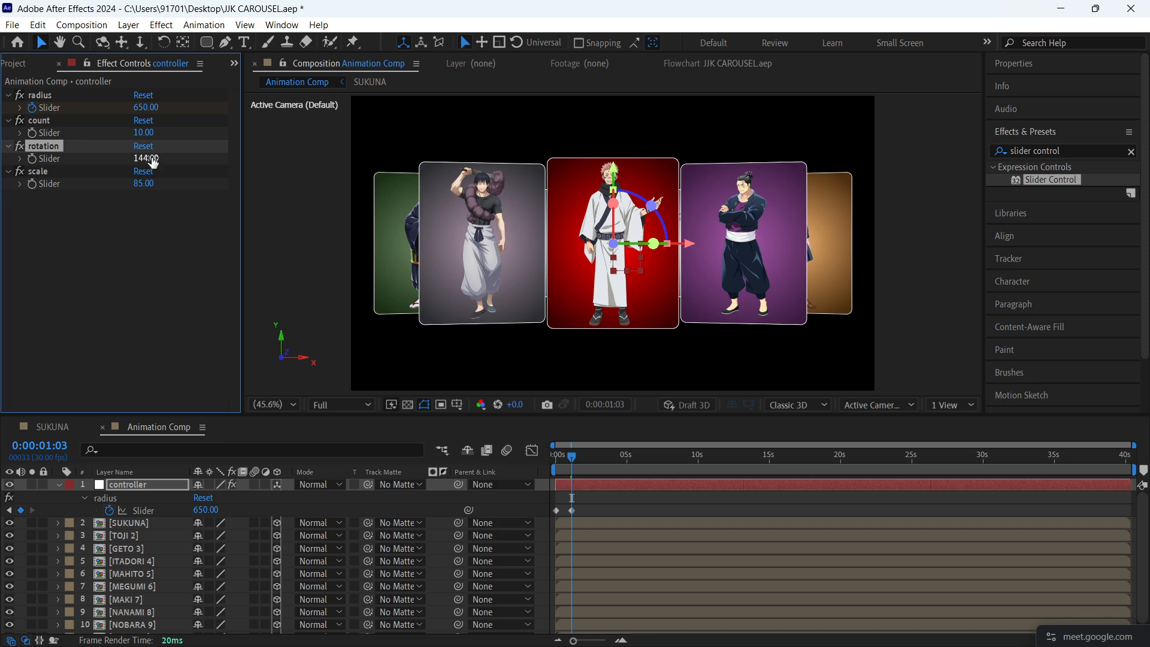
pyautogui.hotkey('ctrl', 's')
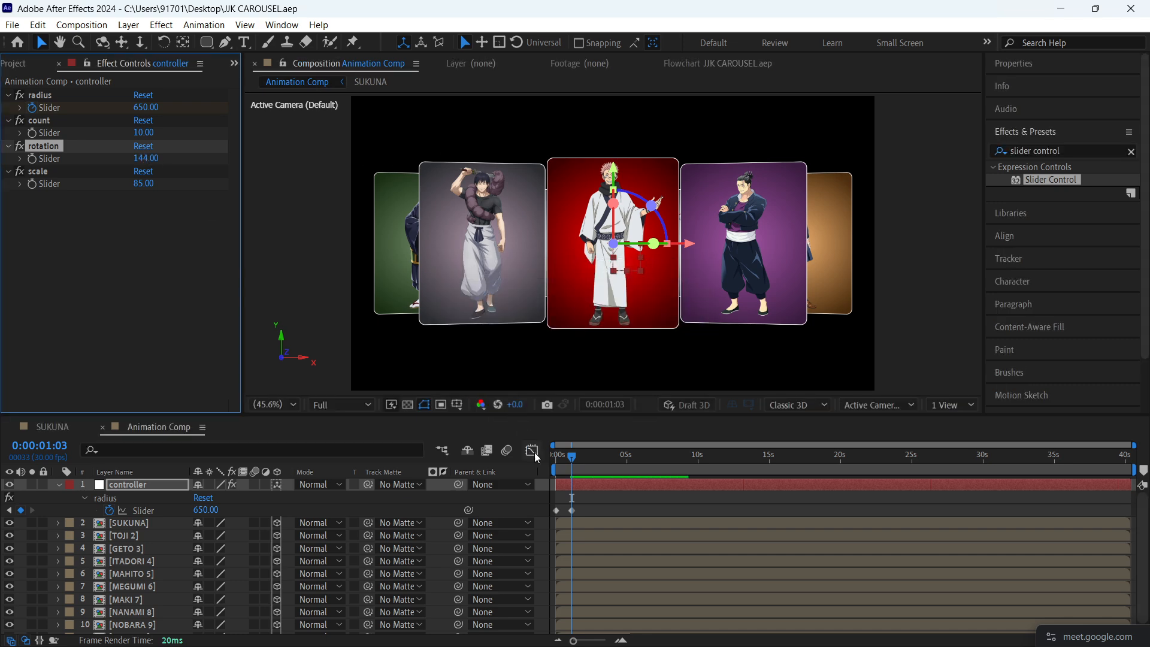
pyautogui.moveTo(568, 449); pyautogui.dragTo(526, 455)
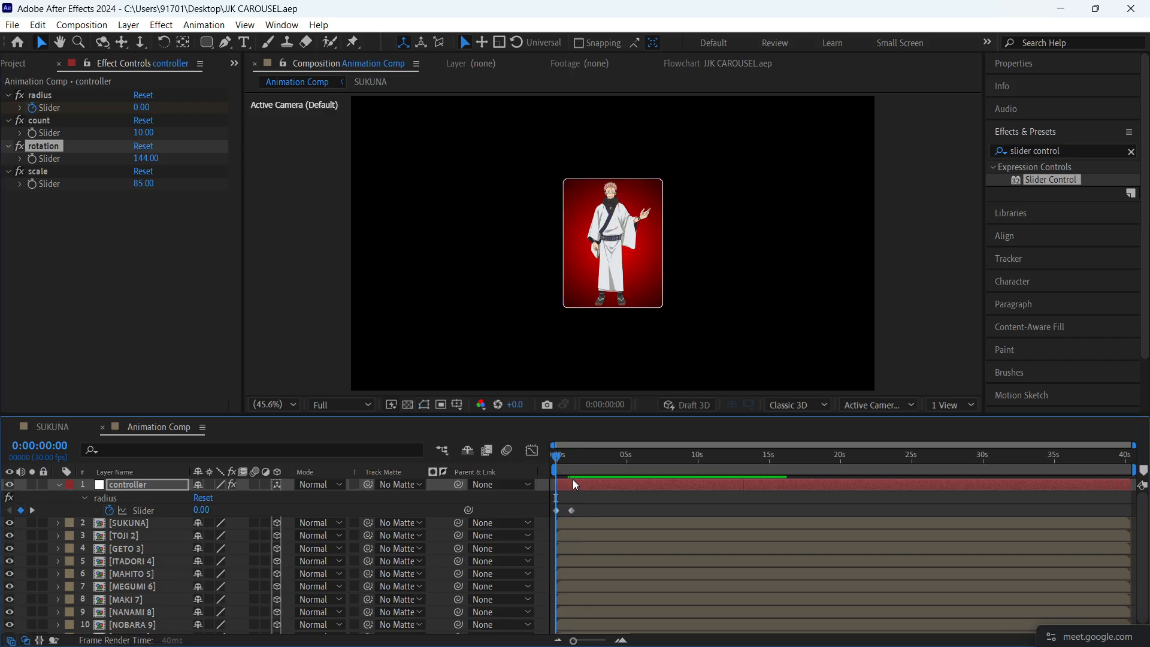
pyautogui.press('space')
# - Apply Easy Ease to both radius keyframes, reshape their speed curve into a sharp central peak, and preview the animation
pyautogui.scroll(5, 585, 519)
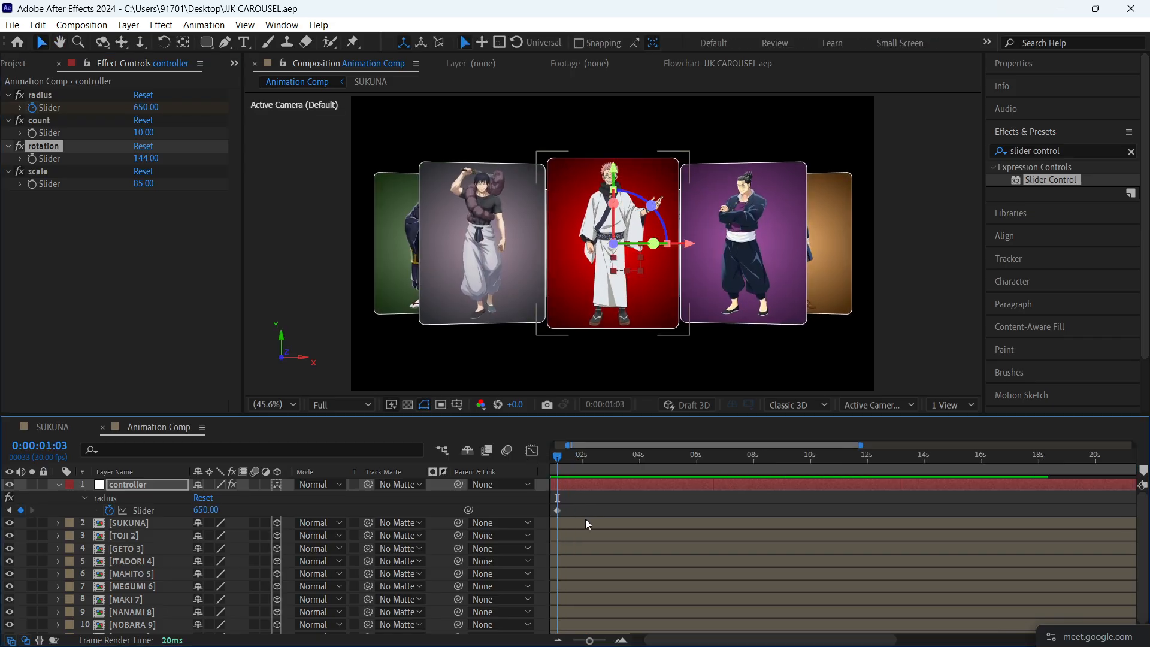
pyautogui.moveTo(585, 519); pyautogui.dragTo(516, 541)
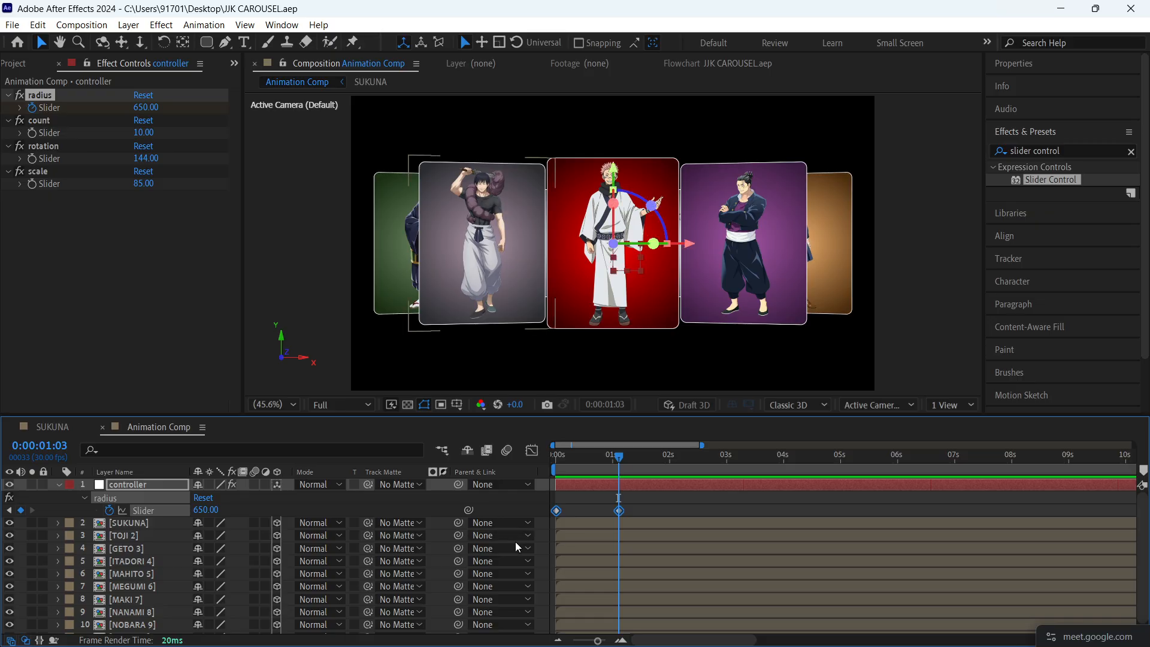
pyautogui.press('F9')
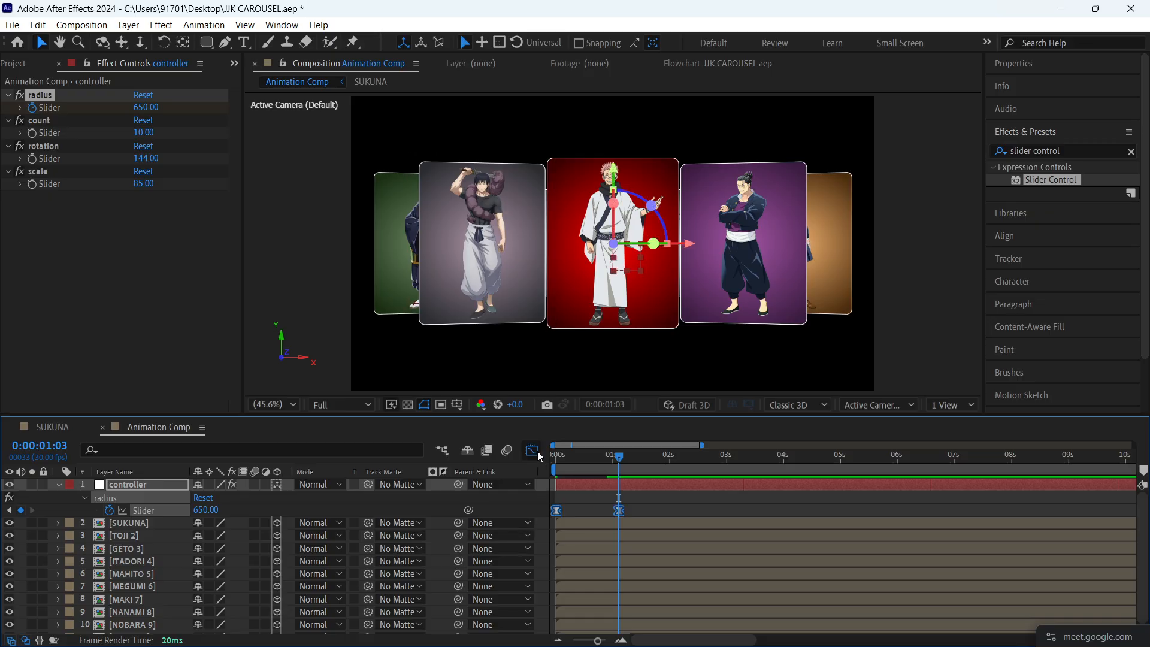
pyautogui.click(533, 451)
pyautogui.moveTo(556, 614); pyautogui.dragTo(593, 605)
pyautogui.moveTo(618, 458); pyautogui.dragTo(522, 454)
pyautogui.press('space')
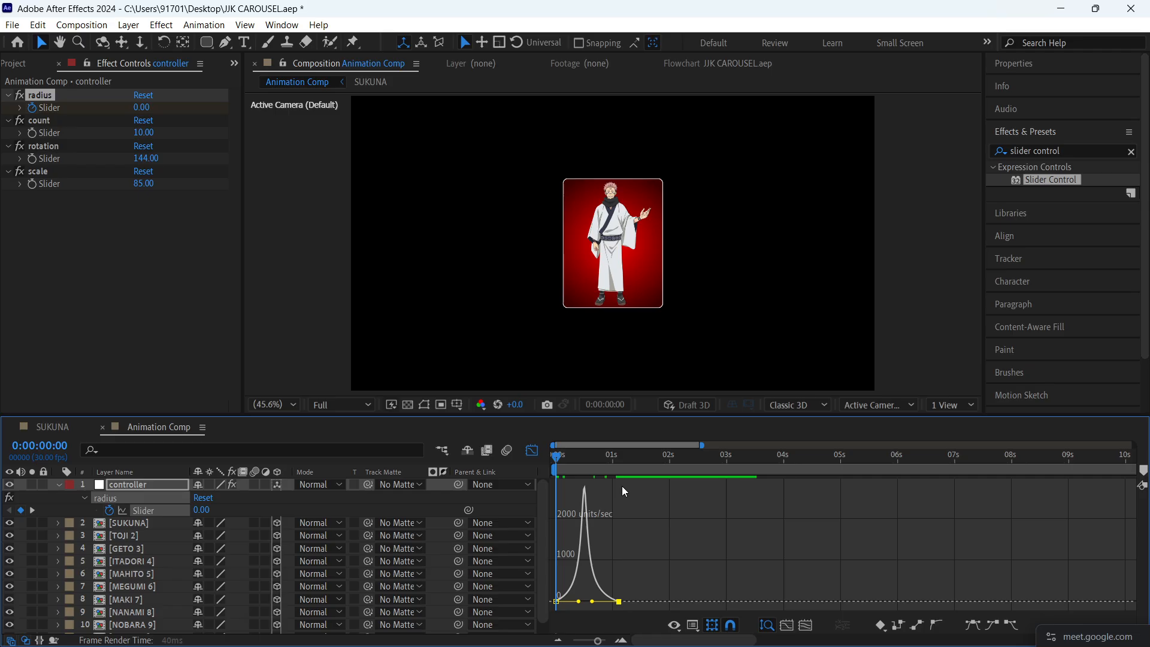
pyautogui.press('space')
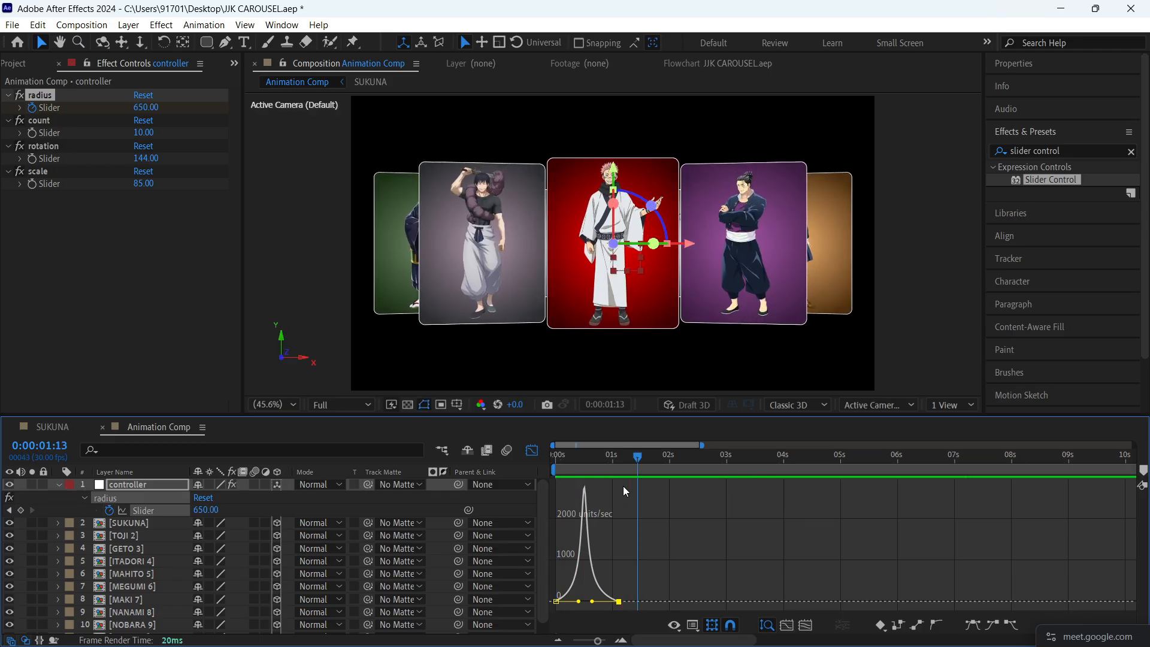
pyautogui.click(532, 450)
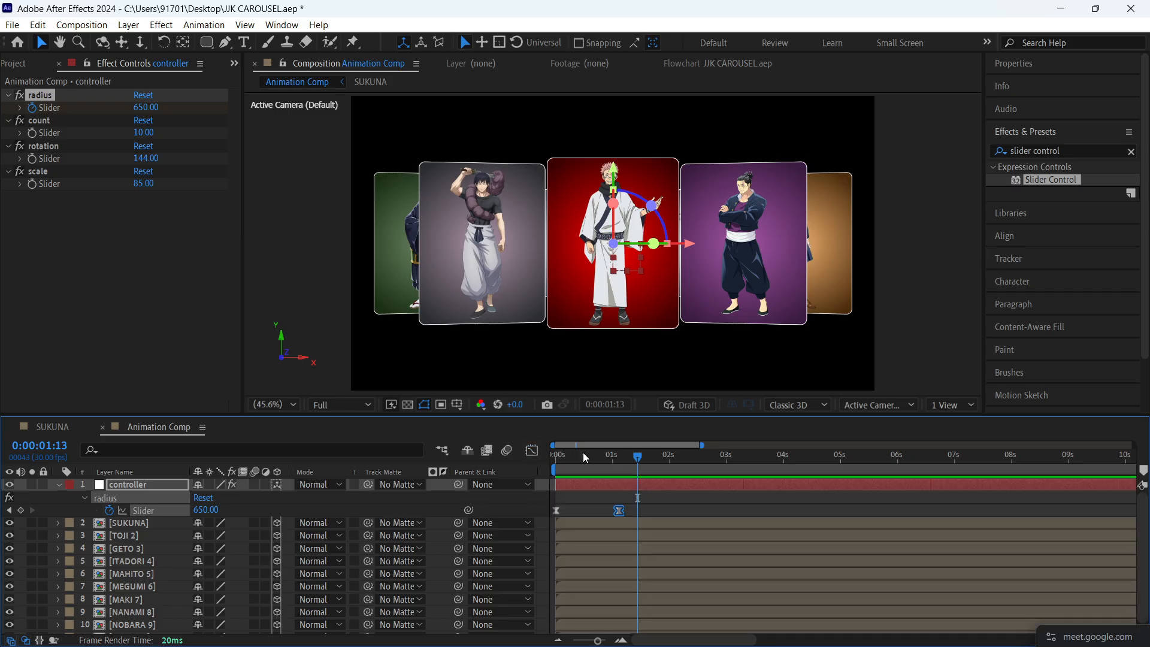
# - Enable keyframing on the controller's rotation slider with a value of 144 at 0:00:01:10, and reveal the controller's animated properties
pyautogui.moveTo(584, 452); pyautogui.dragTo(528, 462)
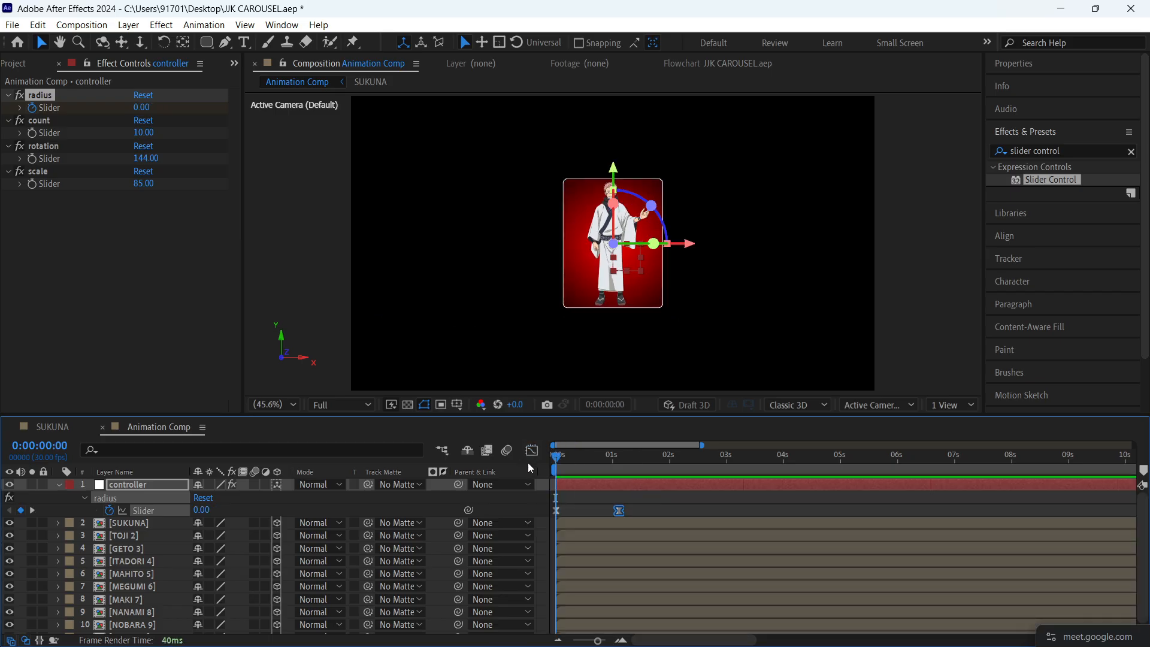
pyautogui.click(64, 147)
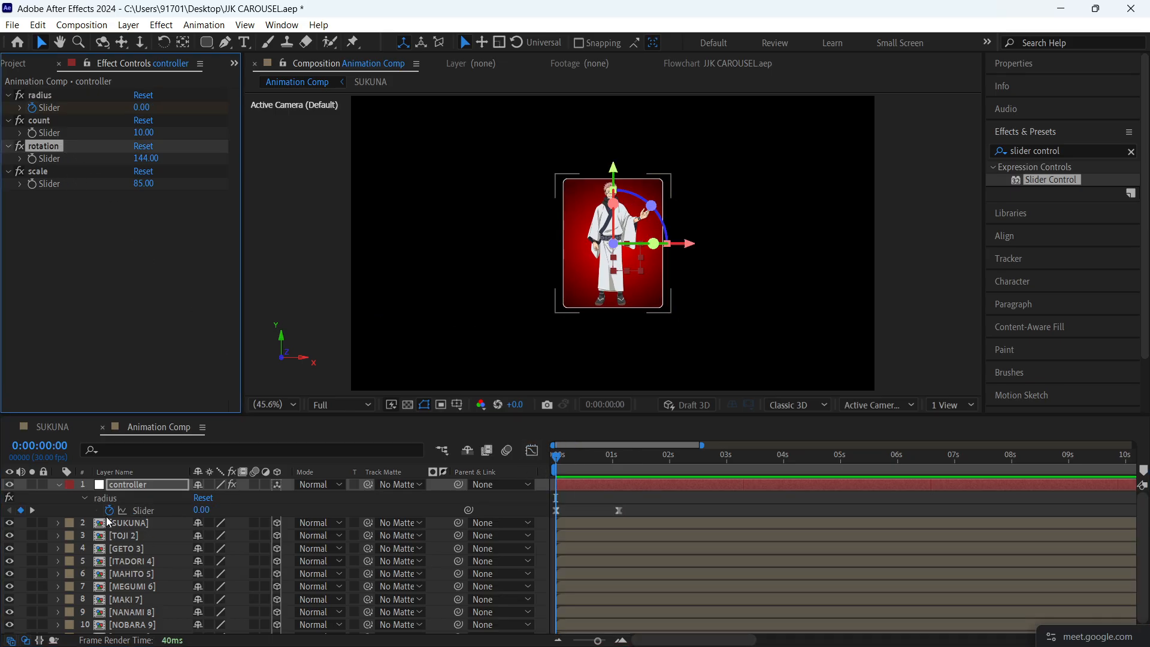
pyautogui.press('r')
pyautogui.press('r')
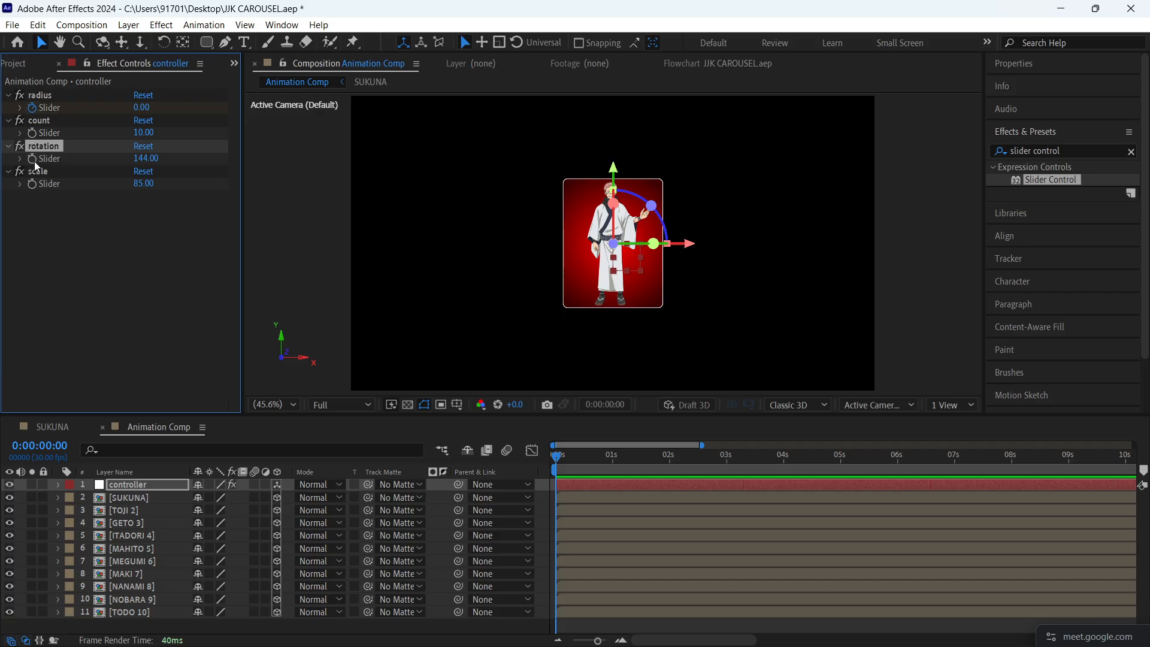
pyautogui.press('space')
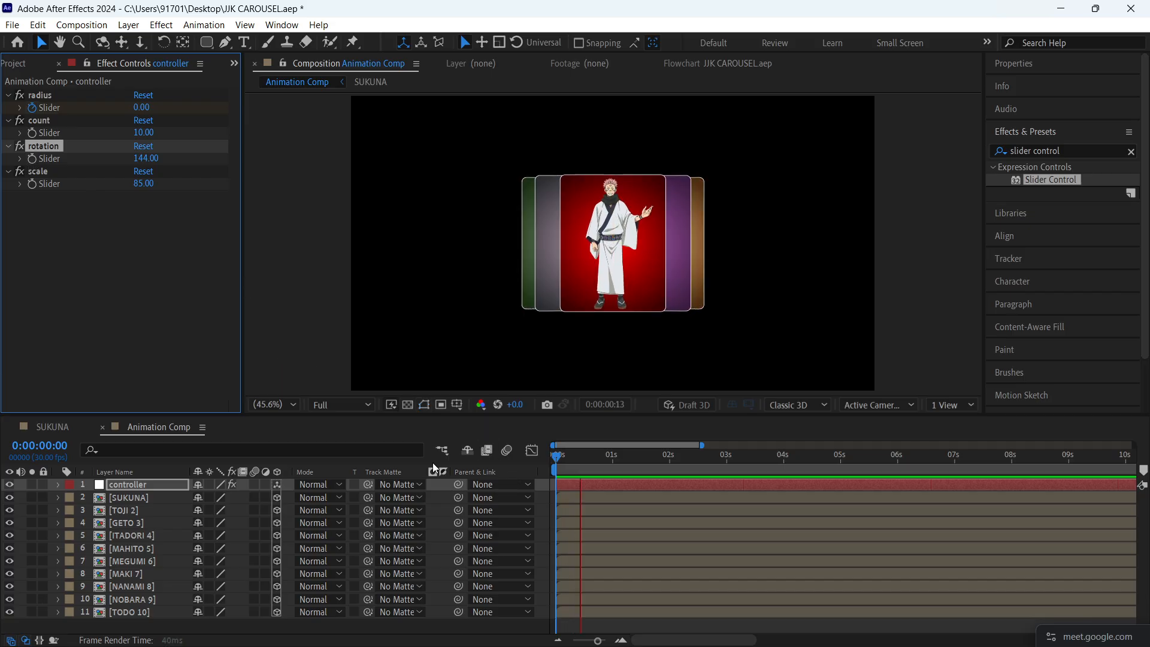
pyautogui.press('space')
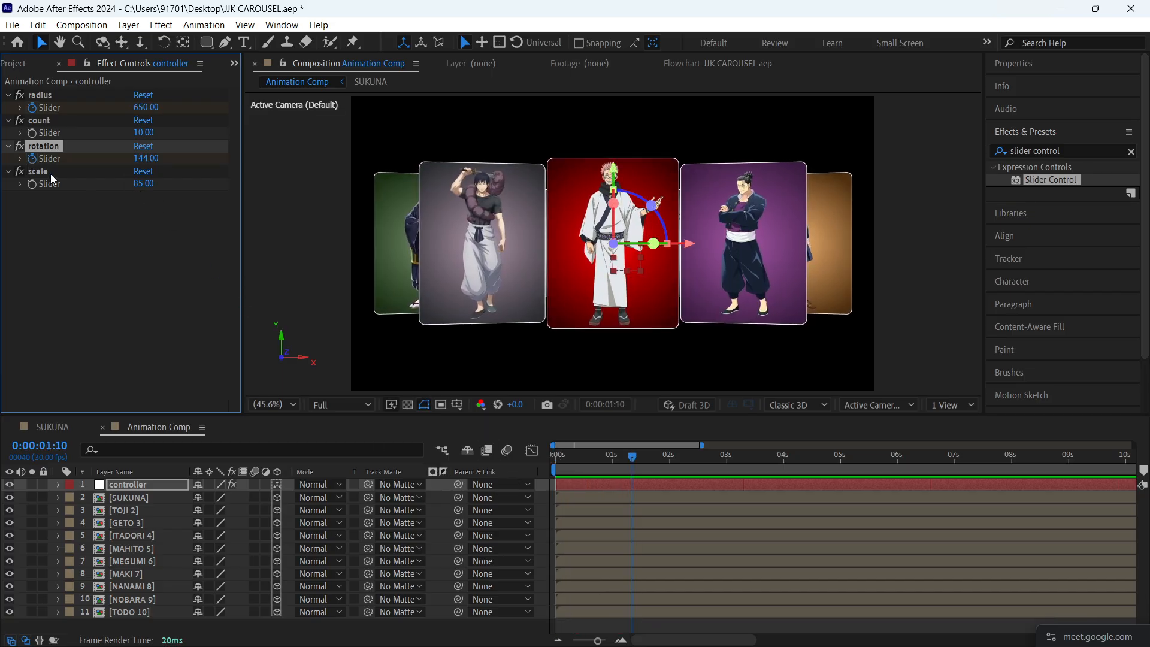
pyautogui.press('u')
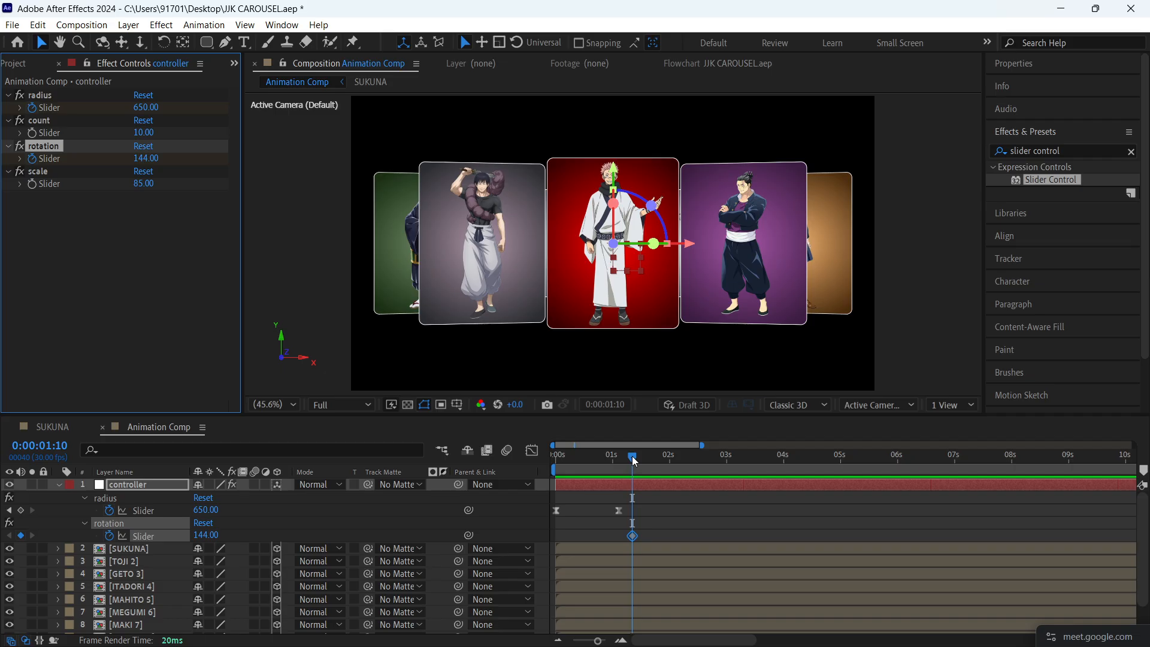
# - Keyframe the controller's rotation slider to 108 at 0:00:02:00 to bring the TOJI card to the front
pyautogui.moveTo(633, 458); pyautogui.dragTo(660, 457)
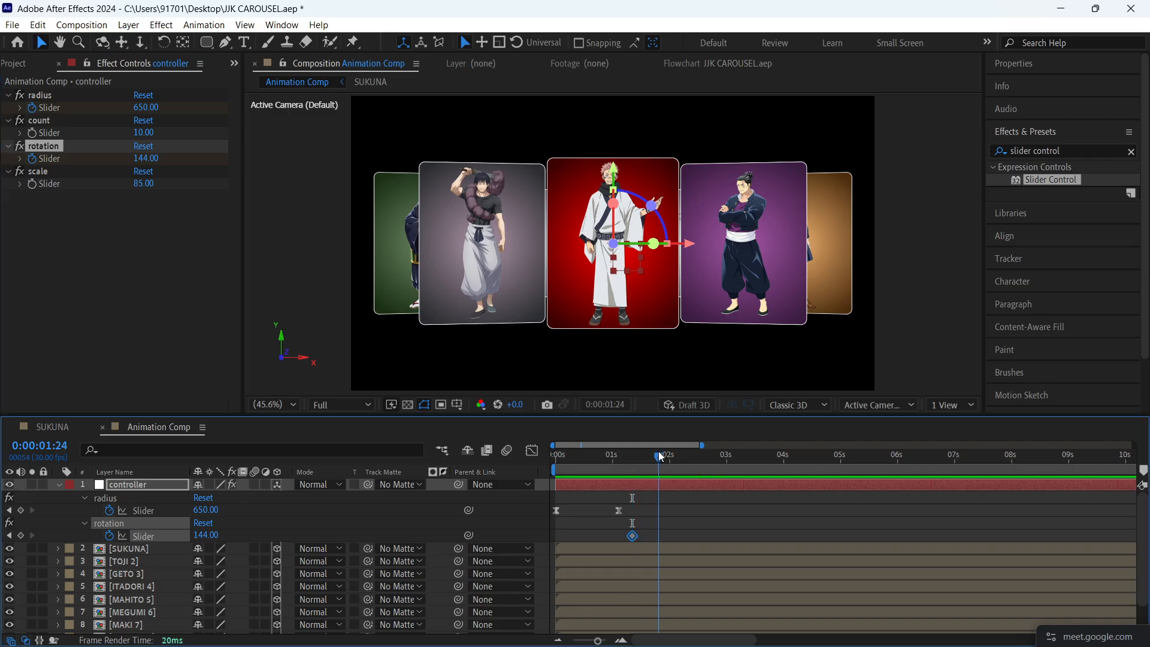
pyautogui.press('j')
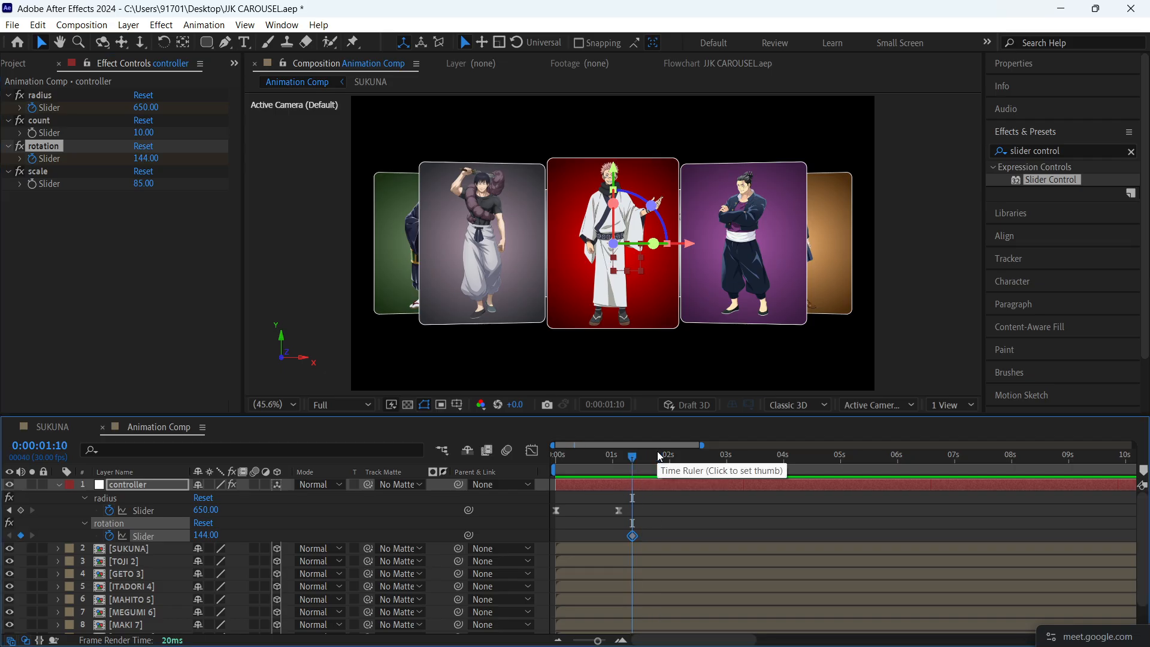
pyautogui.click(670, 456)
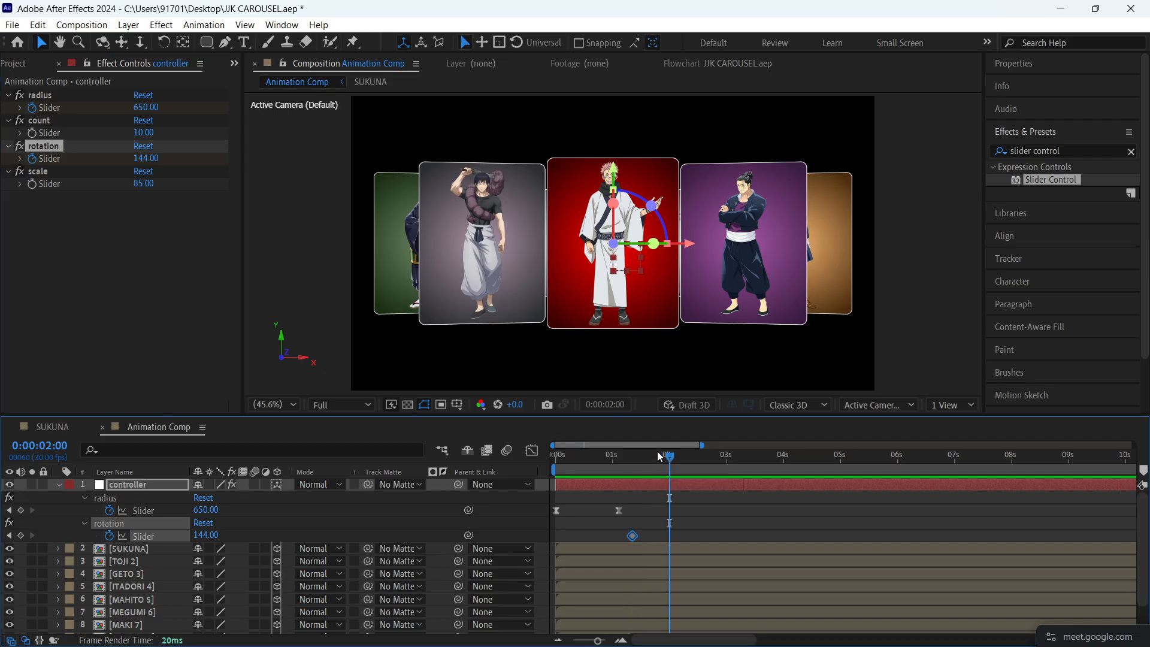
pyautogui.click(146, 158)
pyautogui.write('180')
pyautogui.press('Return')
pyautogui.moveTo(189, 175); pyautogui.dragTo(142, 177)
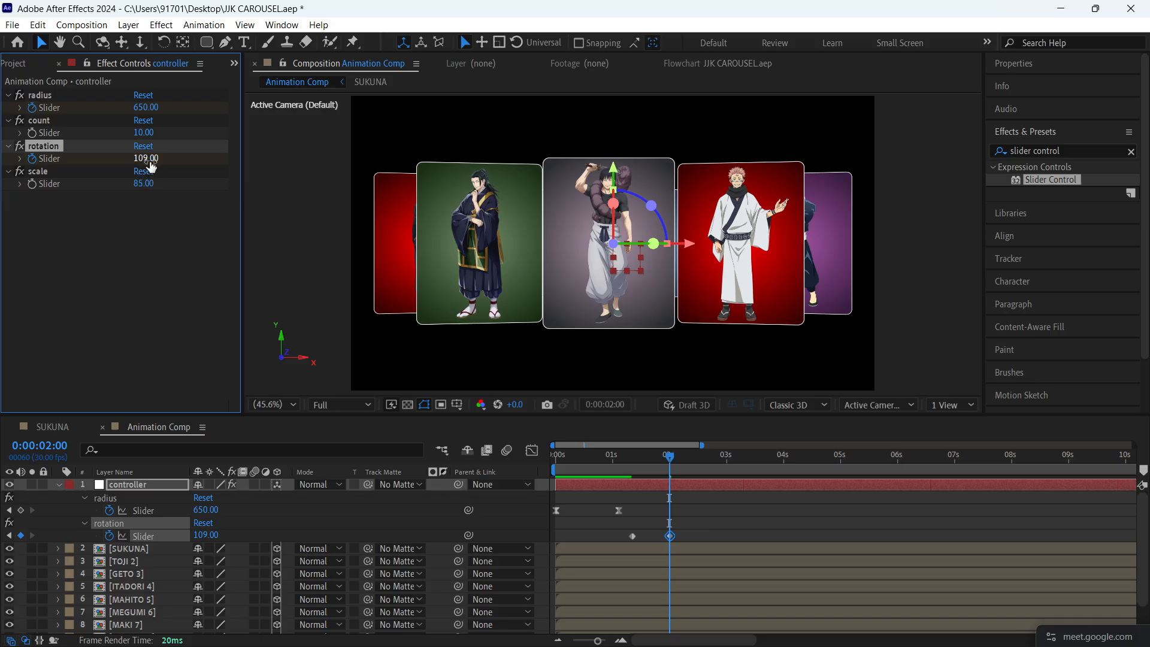
pyautogui.click(149, 160)
pyautogui.press('Up')
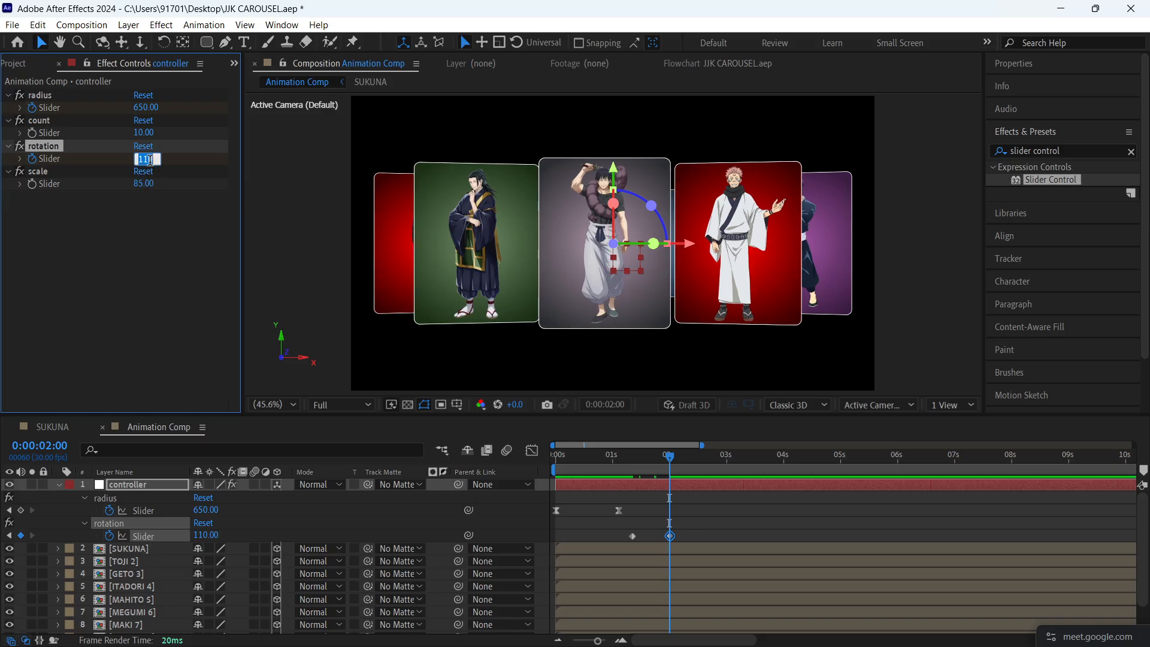
pyautogui.press('Down')
pyautogui.press('Down')
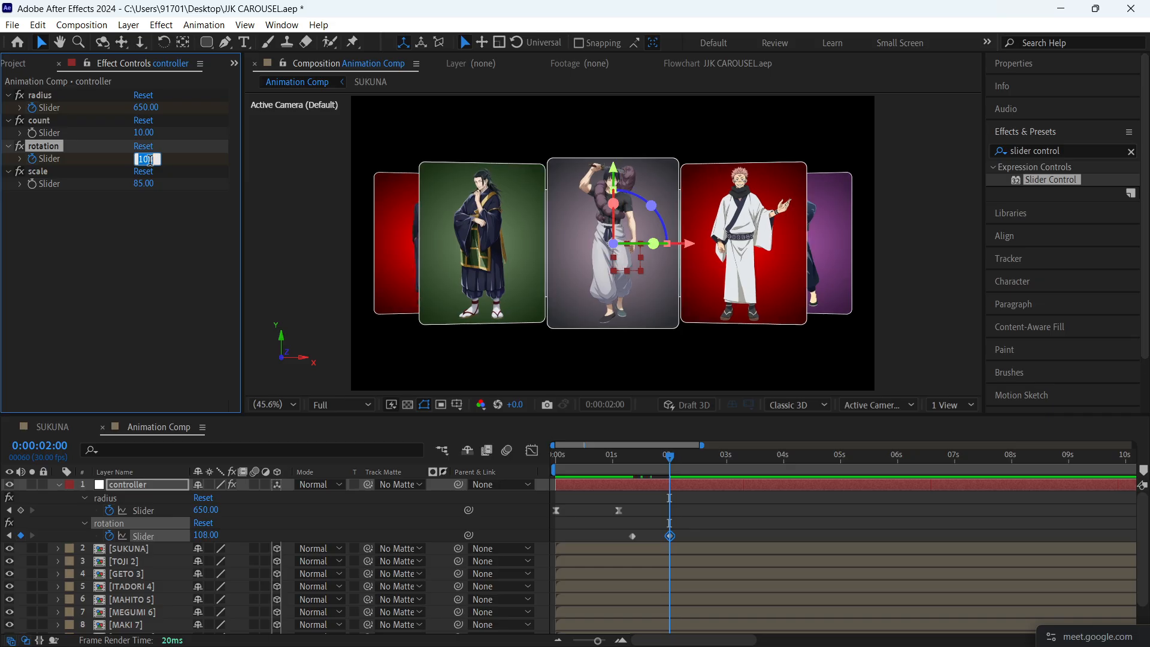
pyautogui.click(151, 251)
# - Apply Easy Ease to both rotation keyframes, reshape their speed curve into a sharp central peak, and preview the turn
pyautogui.moveTo(709, 526); pyautogui.dragTo(626, 552)
pyautogui.press('F9')
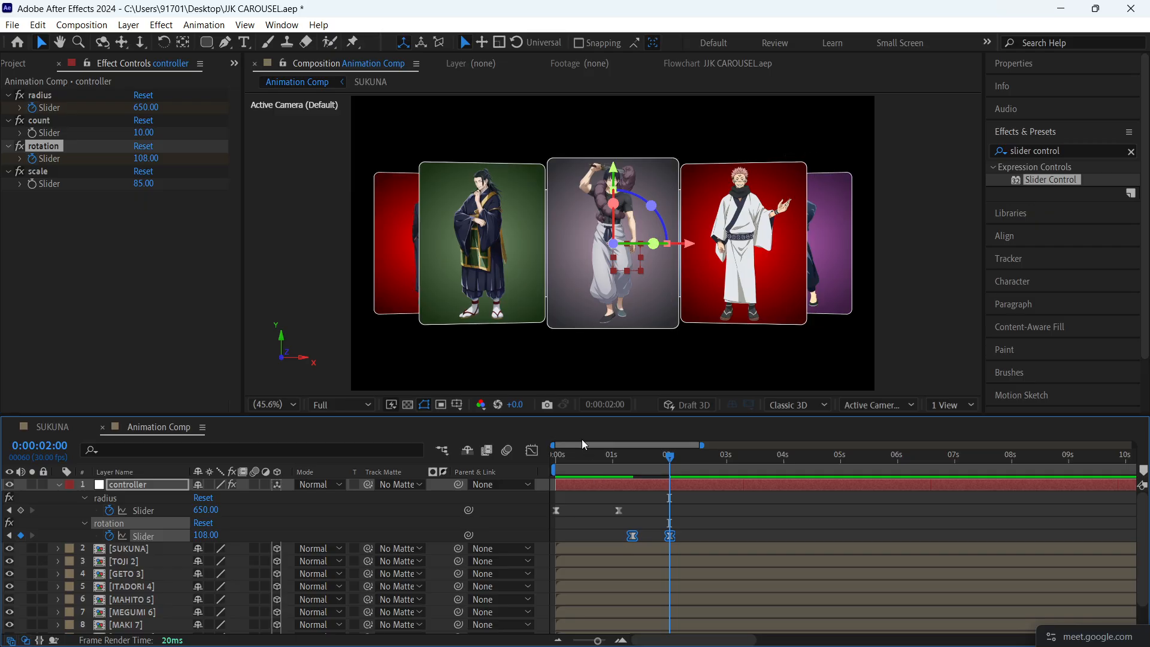
pyautogui.click(533, 450)
pyautogui.scroll(1, 630, 525)
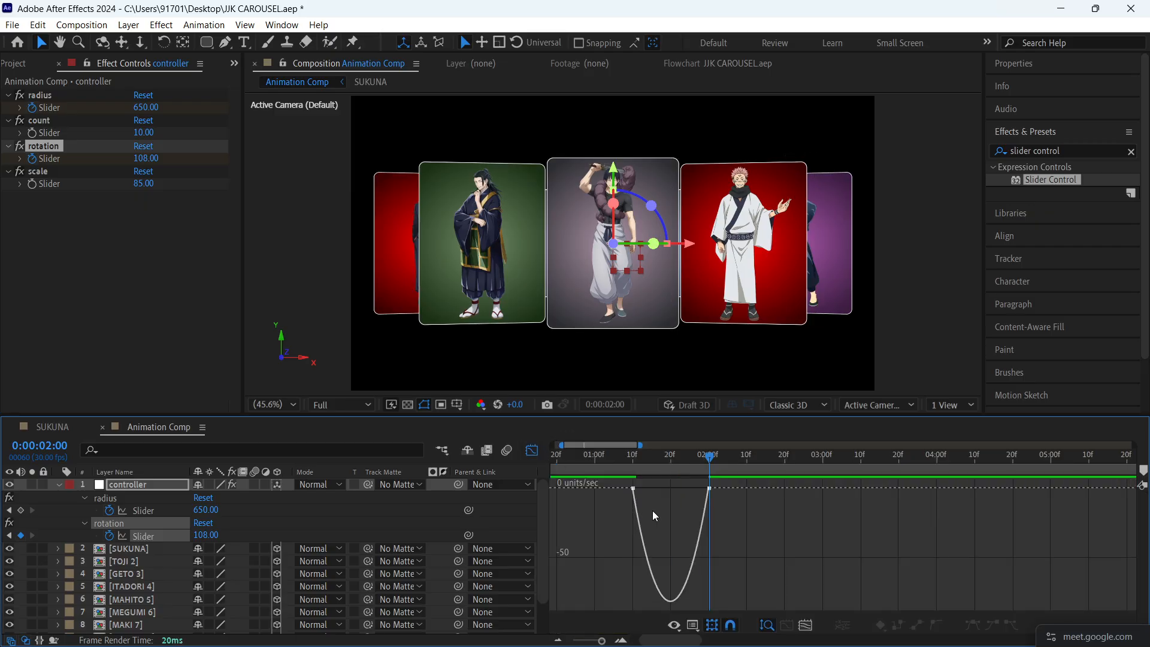
pyautogui.click(633, 488)
pyautogui.moveTo(647, 492)
pyautogui.mouseDown()
pyautogui.moveTo(692, 495)
pyautogui.moveTo(664, 489)
pyautogui.mouseUp()
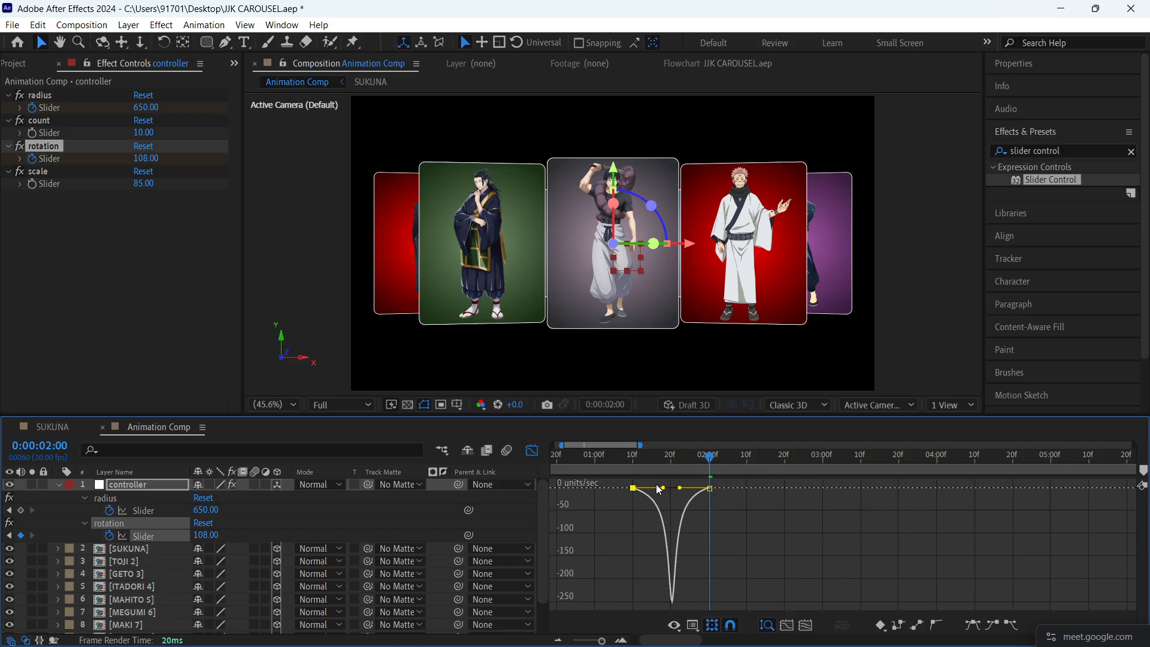
pyautogui.click(532, 451)
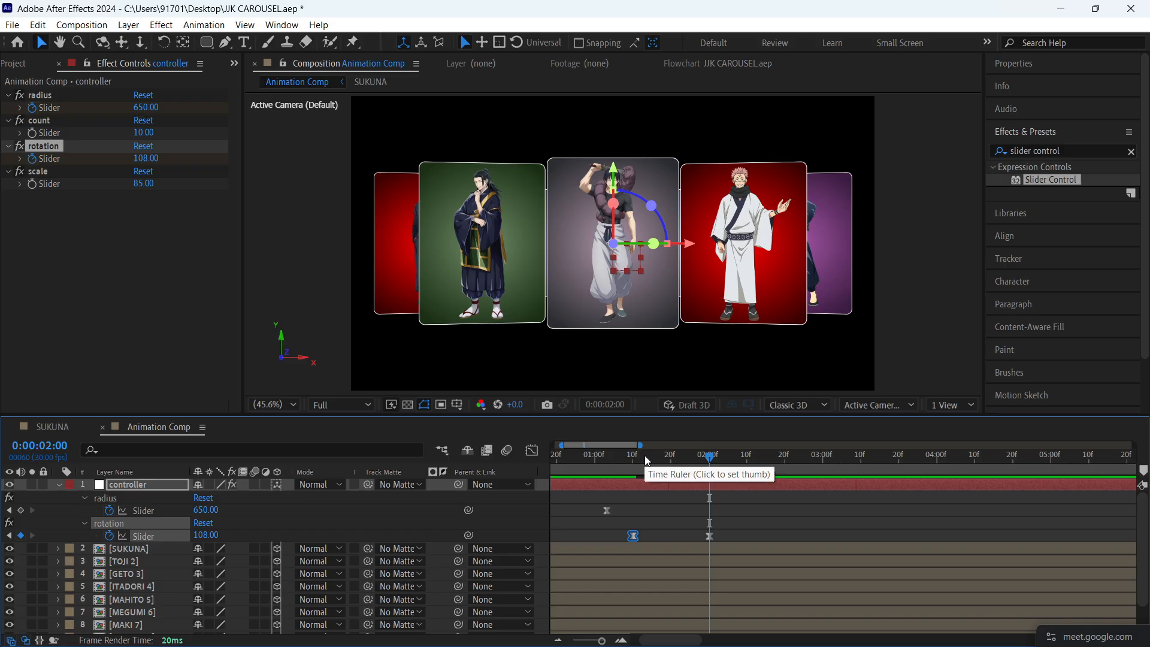
pyautogui.press('space')
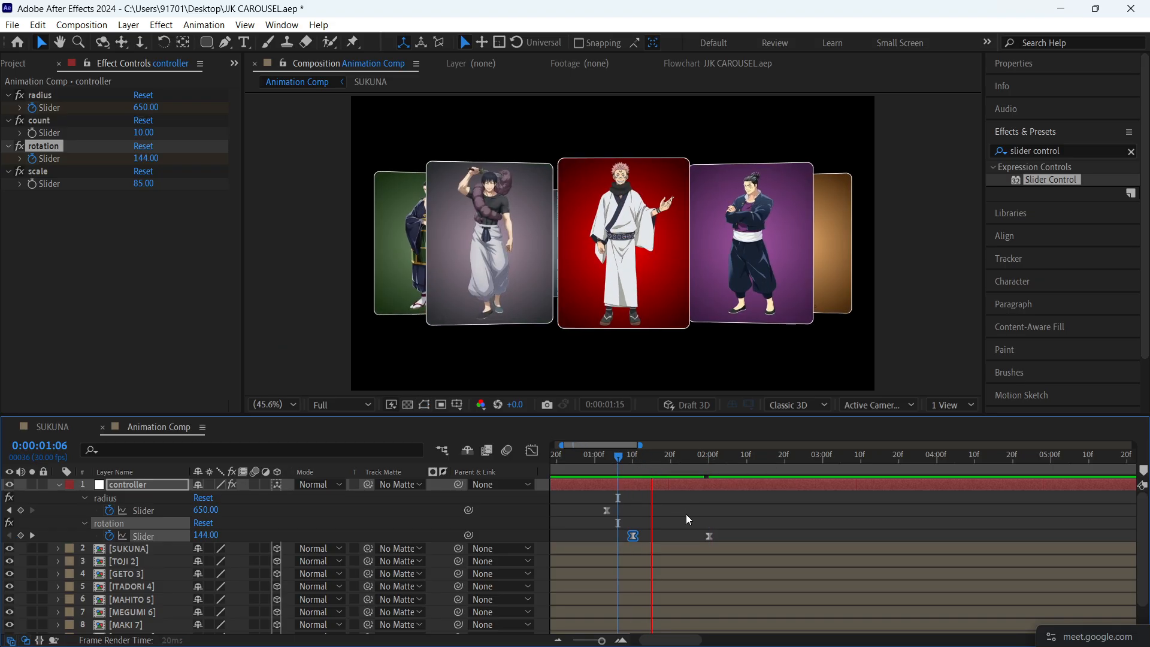
pyautogui.press('space')
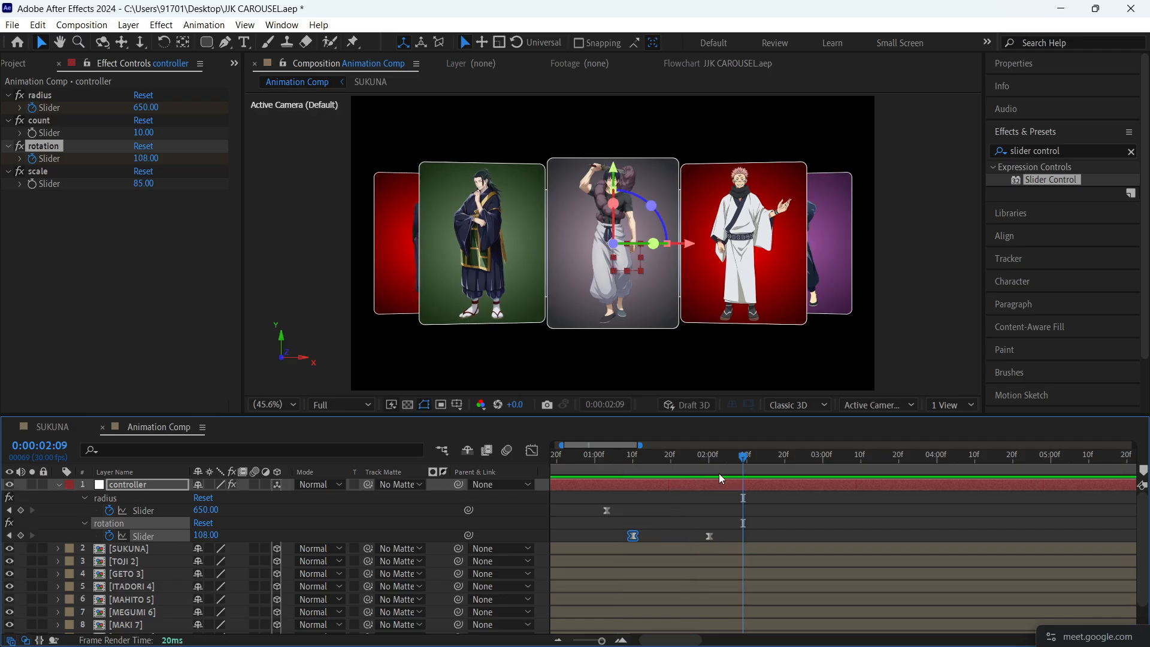
# - Add a rotation keyframe at 0:00:02:10 that holds the slider at 108
pyautogui.scroll(-2, 726, 505)
pyautogui.click(689, 458)
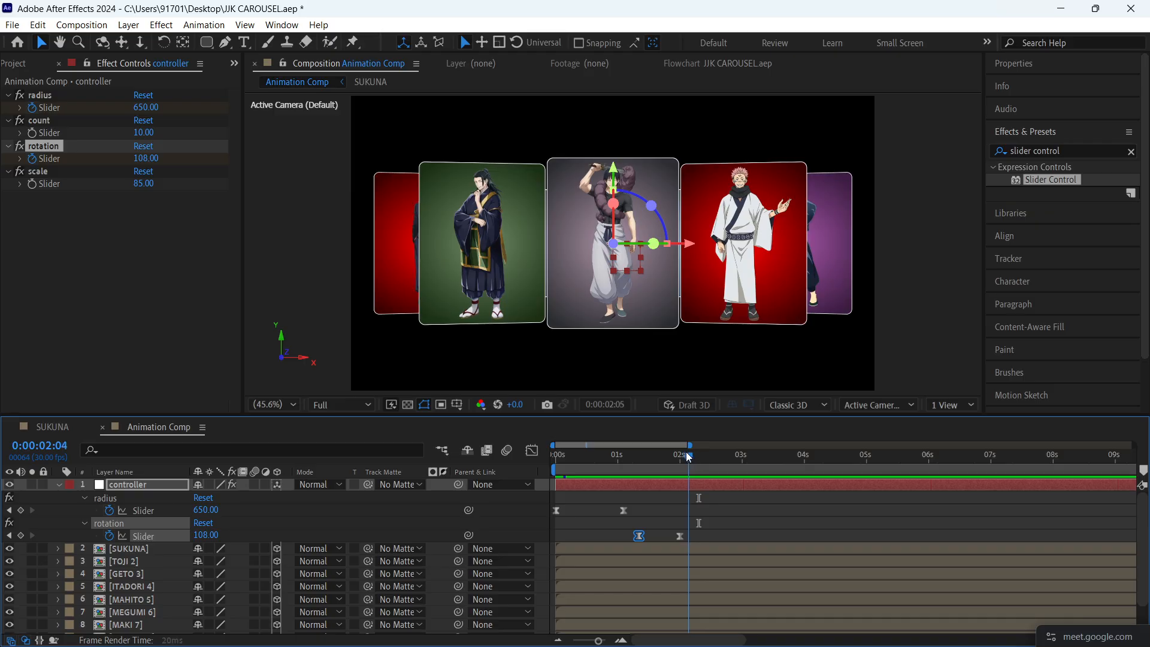
pyautogui.press('j')
pyautogui.hotkey('shift', 'pagedown')
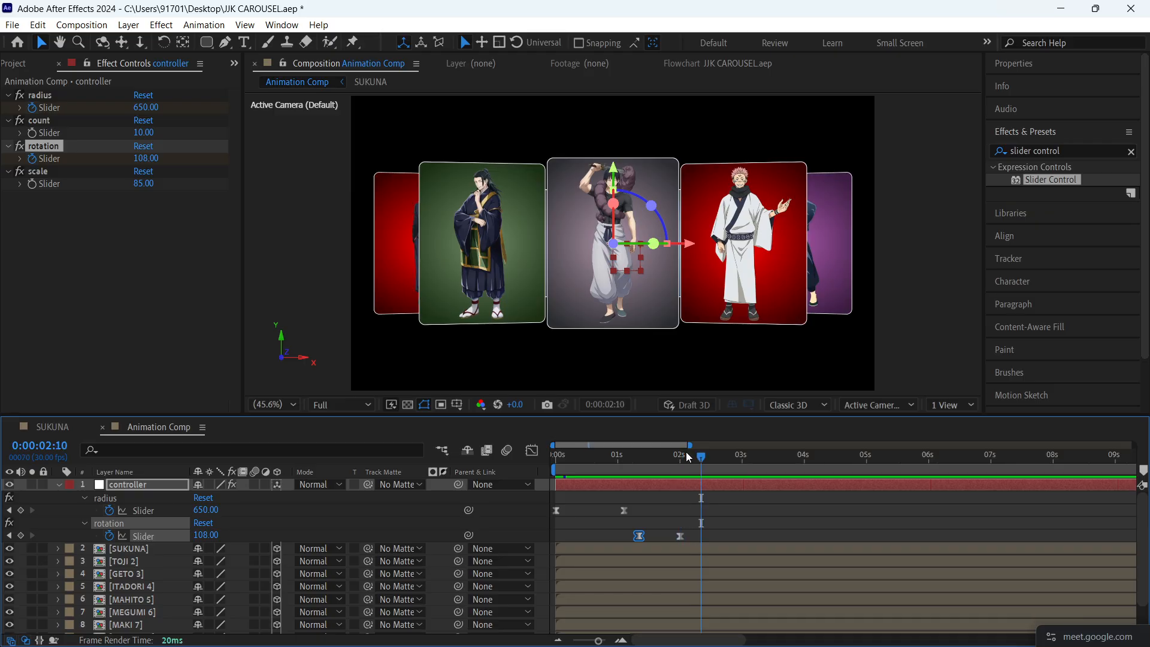
pyautogui.click(20, 535)
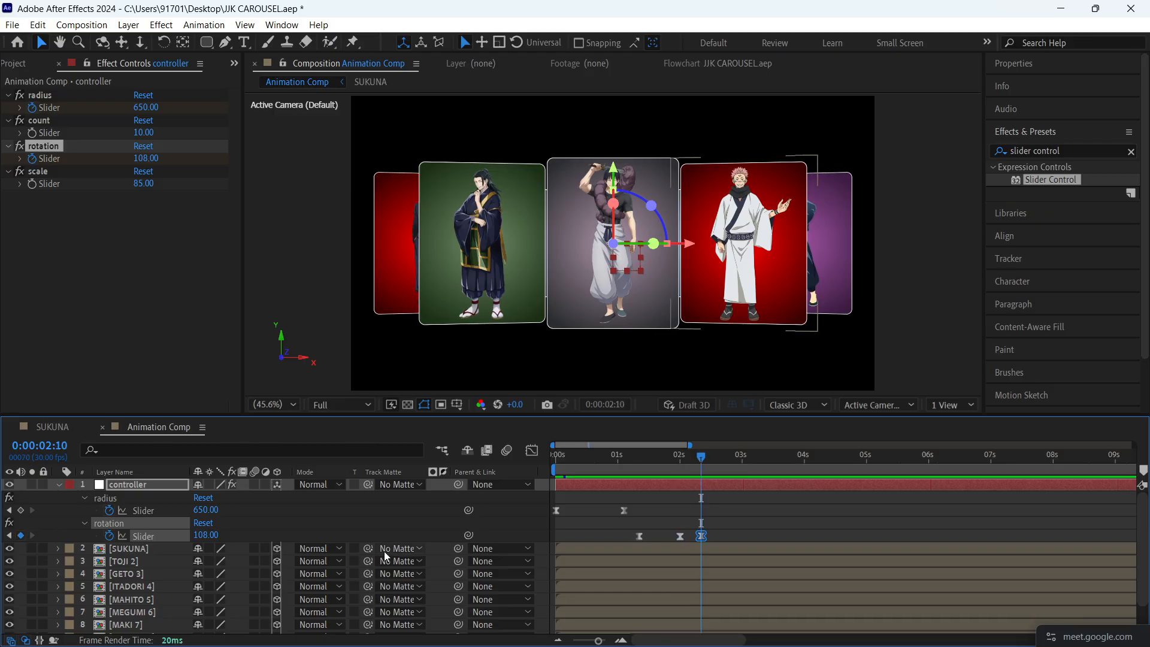
# - Keyframe the rotation slider to 72 at 0:00:03:00 to bring the GETO card to the front
pyautogui.hotkey('shift', 'pagedown')
pyautogui.hotkey('shift', 'pagedown')
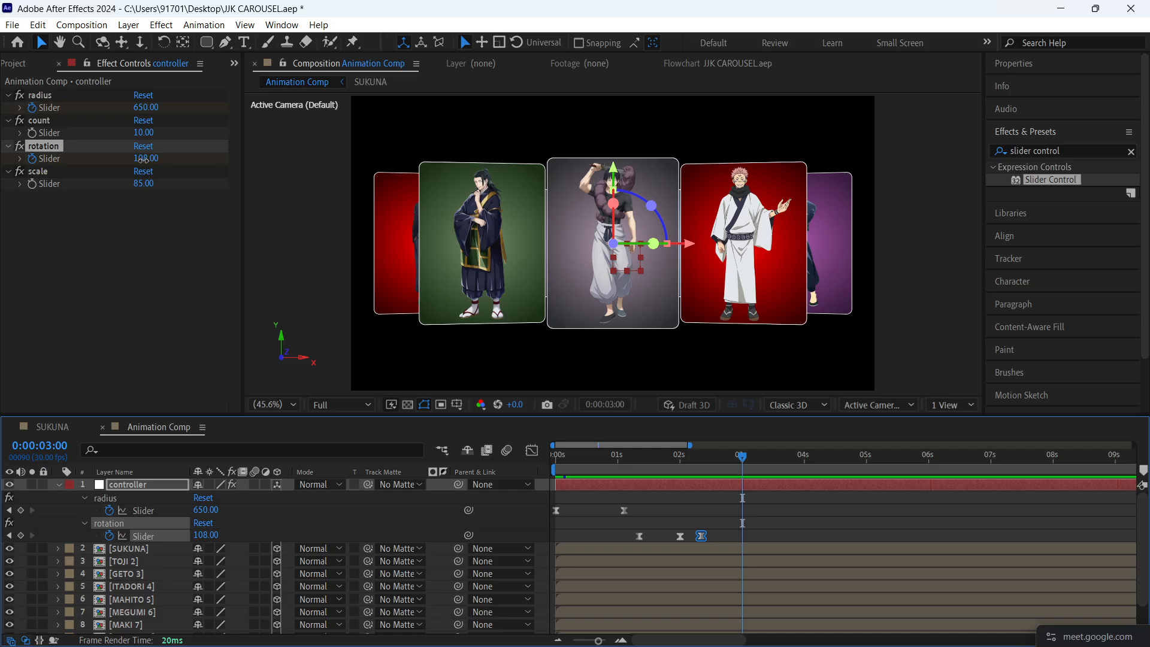
pyautogui.moveTo(146, 159); pyautogui.dragTo(114, 157)
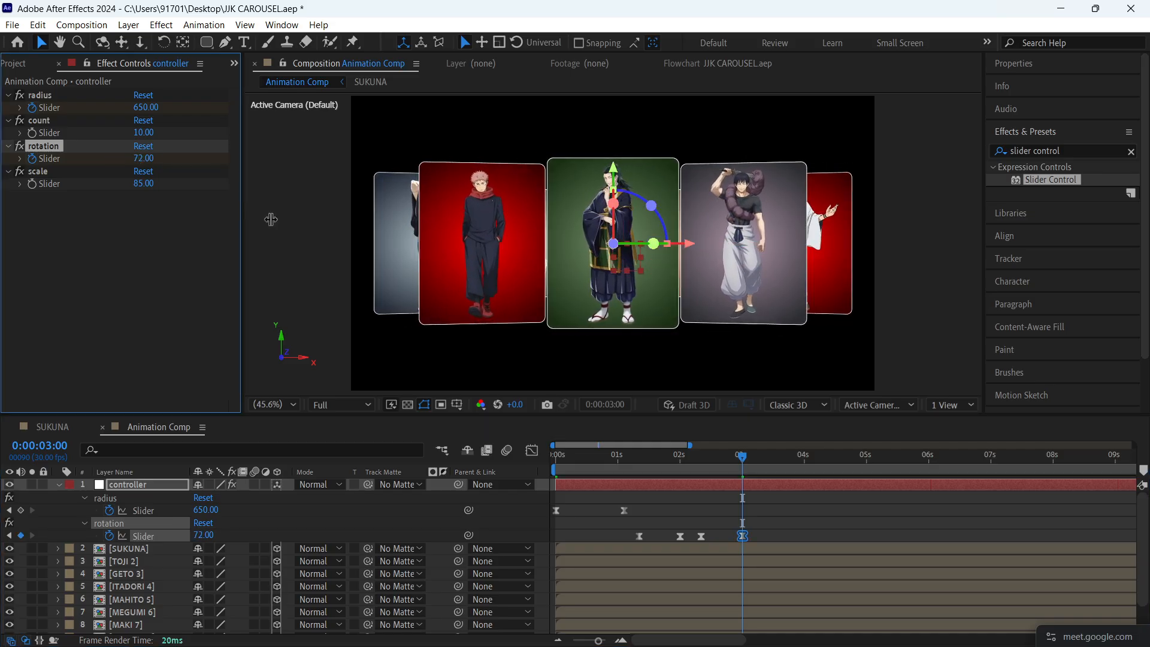
# - Reshape the rotation speed curve between 0:00:02:10 and 0:00:03:00 into a sharp central peak, and preview the second turn
pyautogui.moveTo(790, 533); pyautogui.dragTo(695, 553)
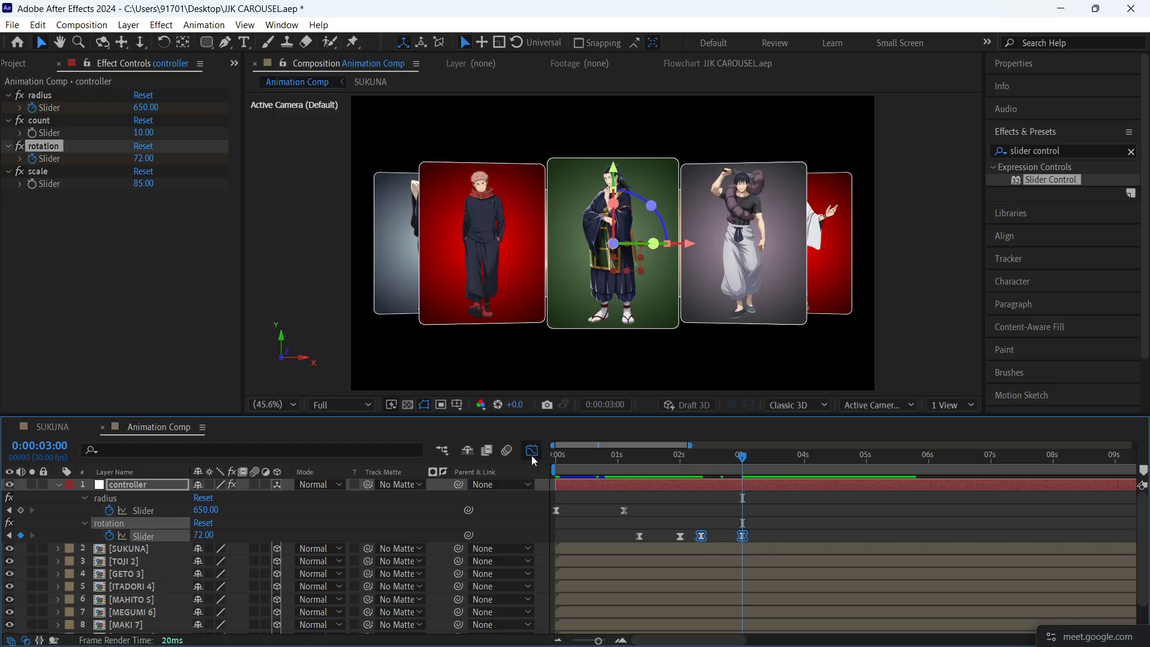
pyautogui.click(532, 450)
pyautogui.click(701, 493)
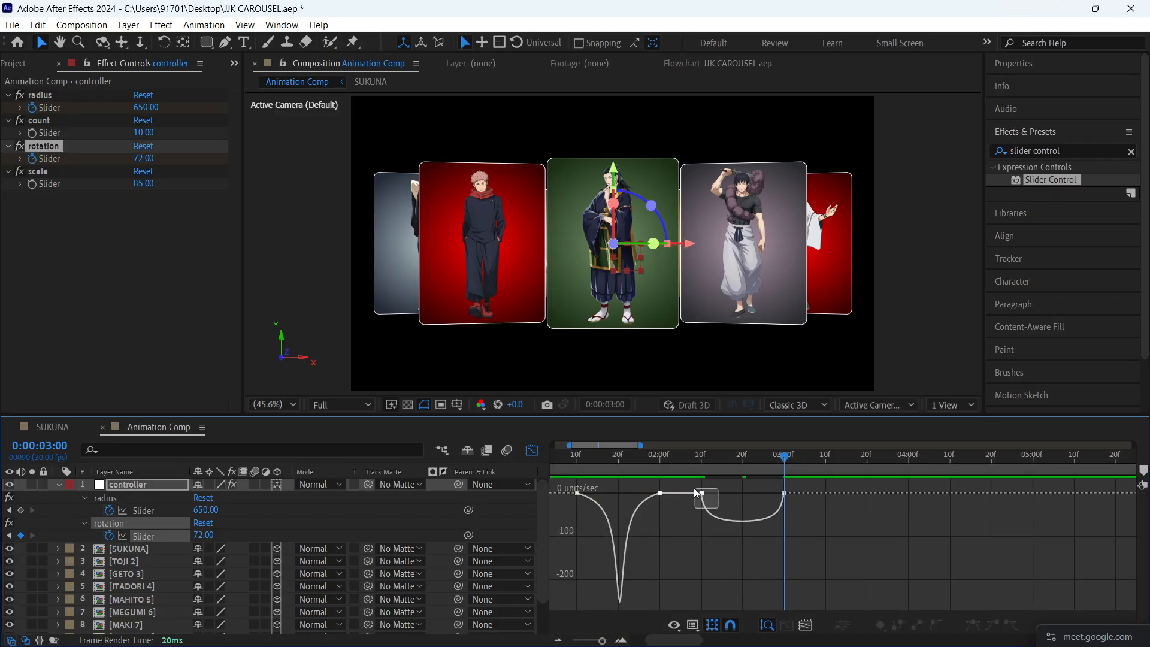
pyautogui.moveTo(709, 489); pyautogui.dragTo(751, 490)
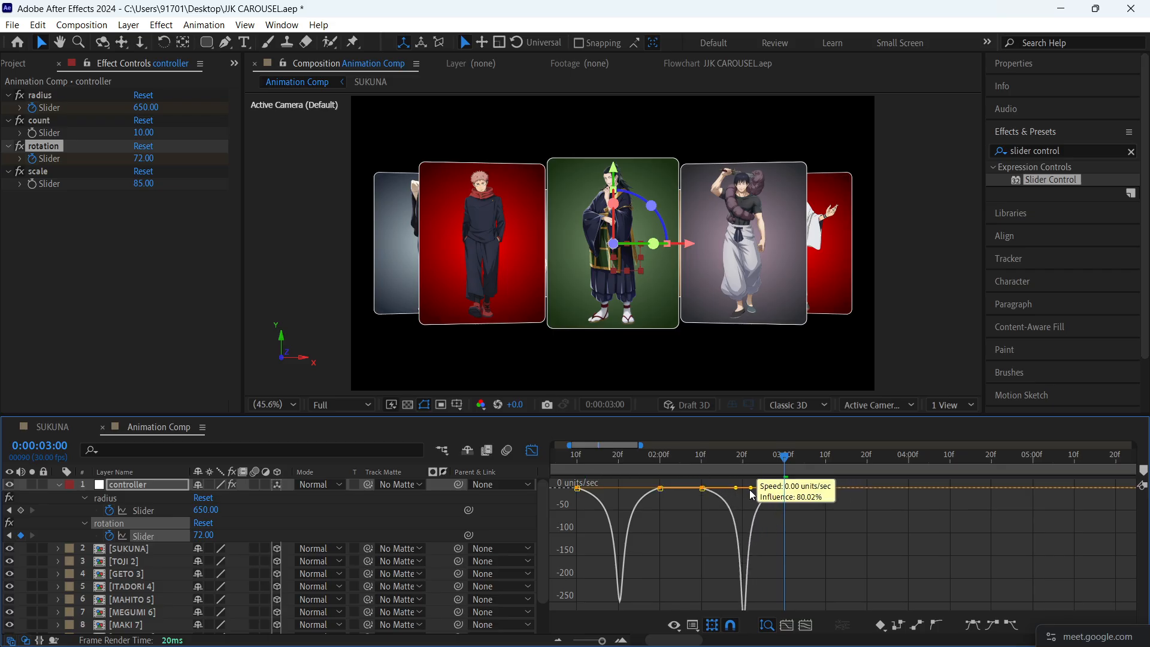
pyautogui.click(667, 455)
pyautogui.press('space')
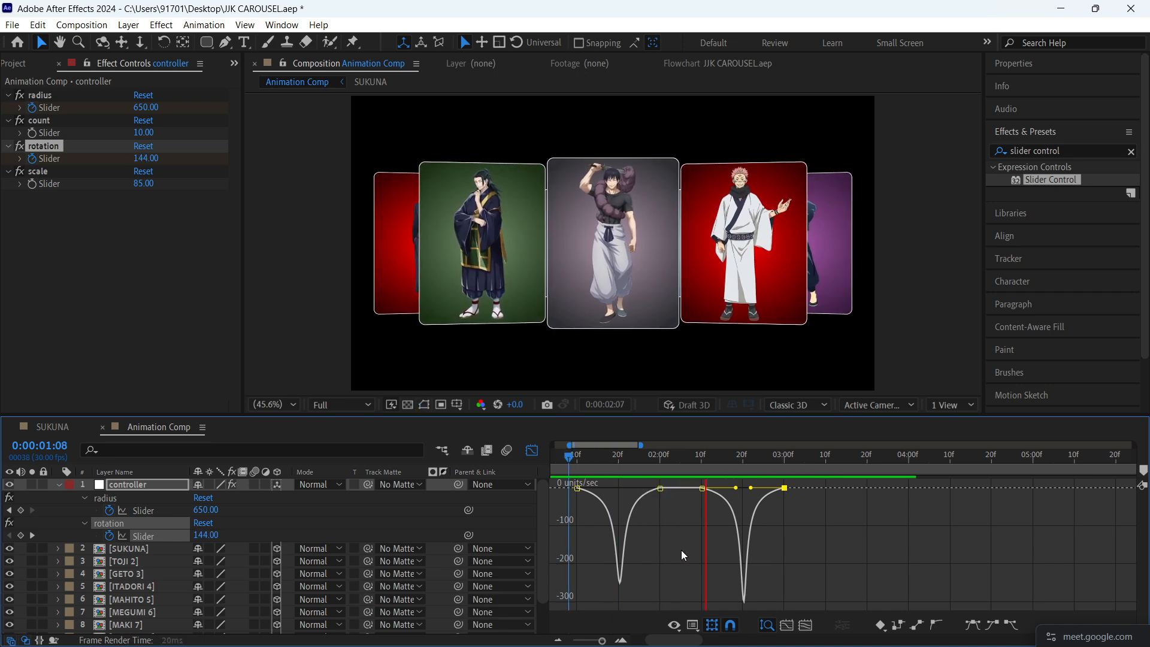
pyautogui.press('space')
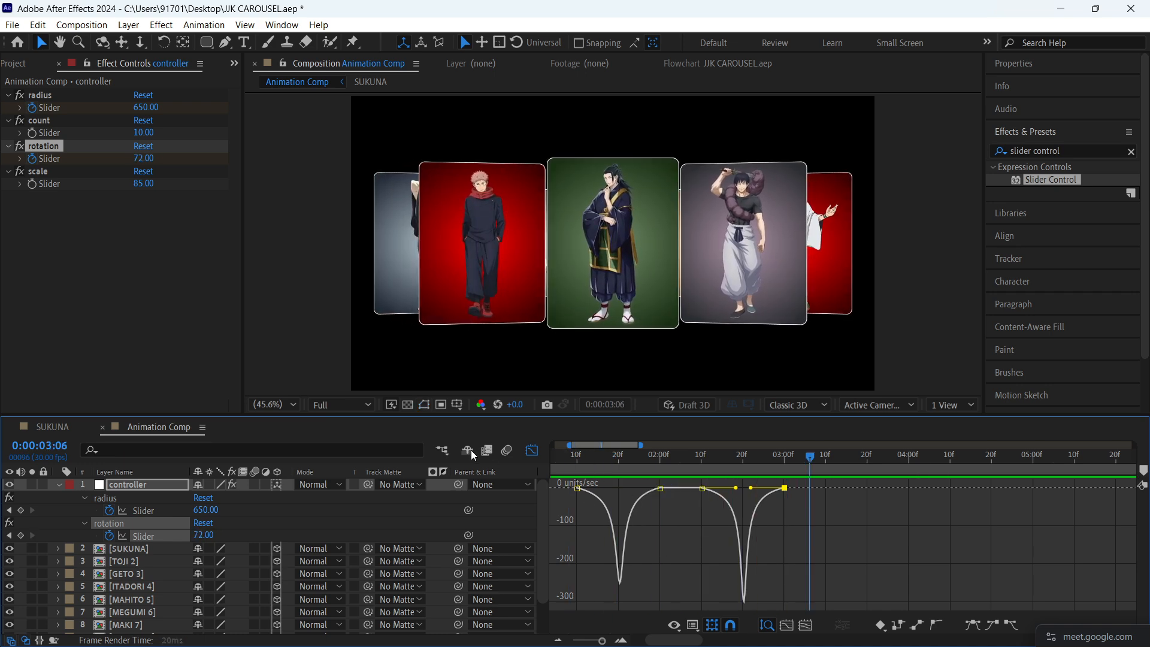
pyautogui.click(532, 450)
pyautogui.scroll(-3, 739, 516)
pyautogui.click(769, 516)
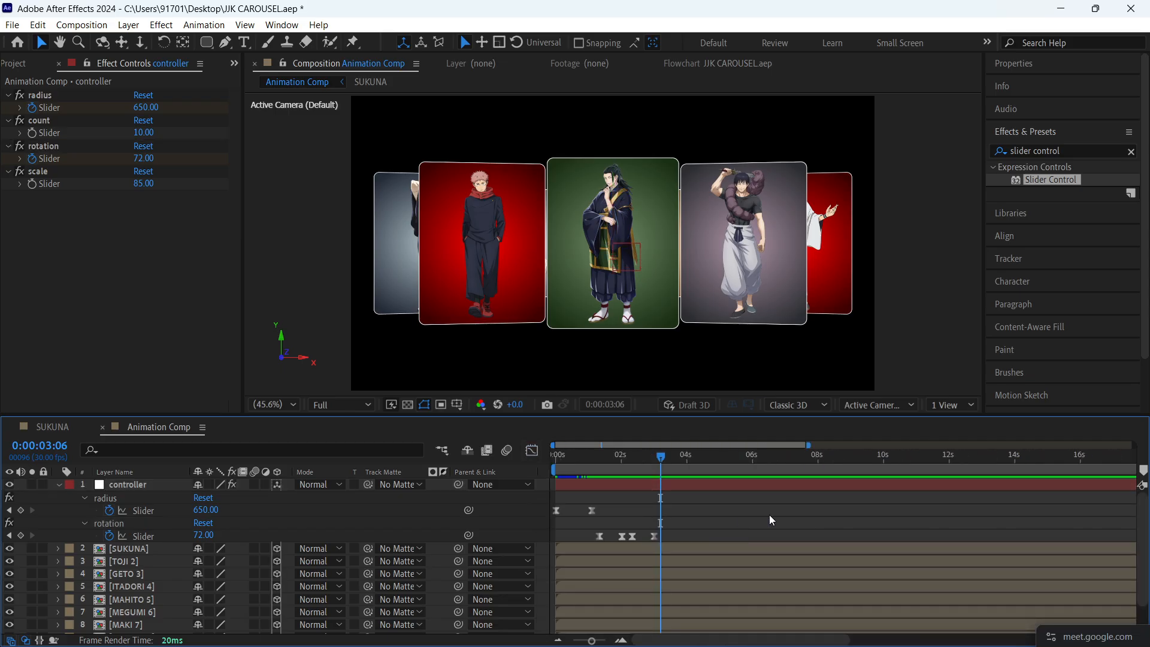
pyautogui.press('u')
pyautogui.click(705, 511)
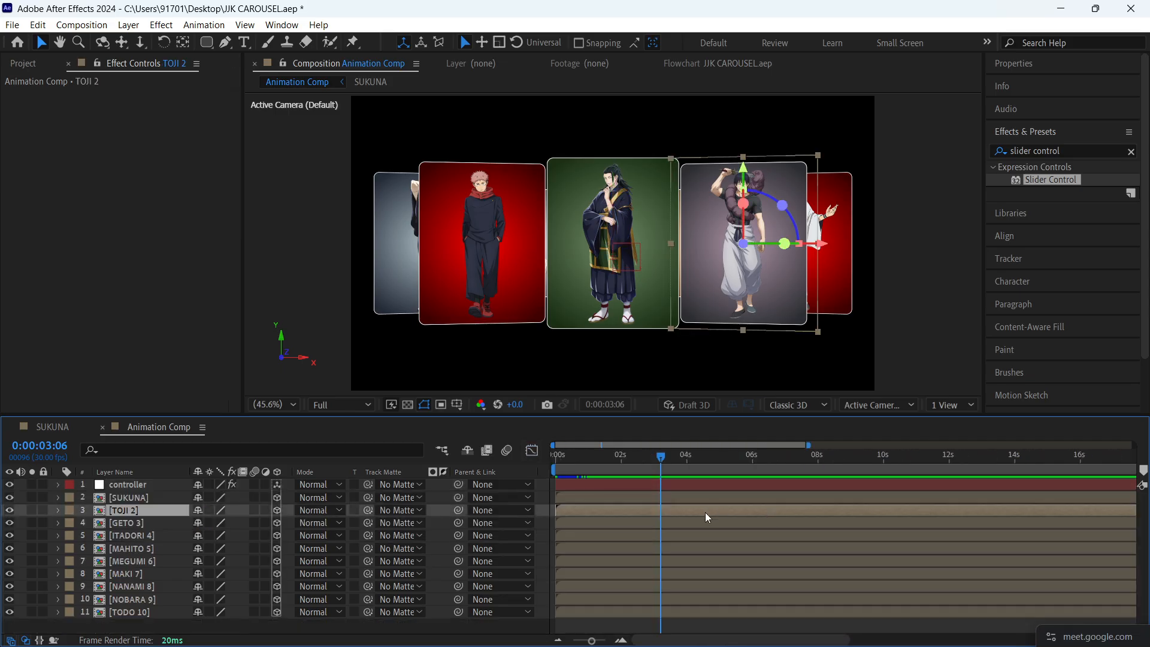
pyautogui.click(705, 628)
pyautogui.press('u')
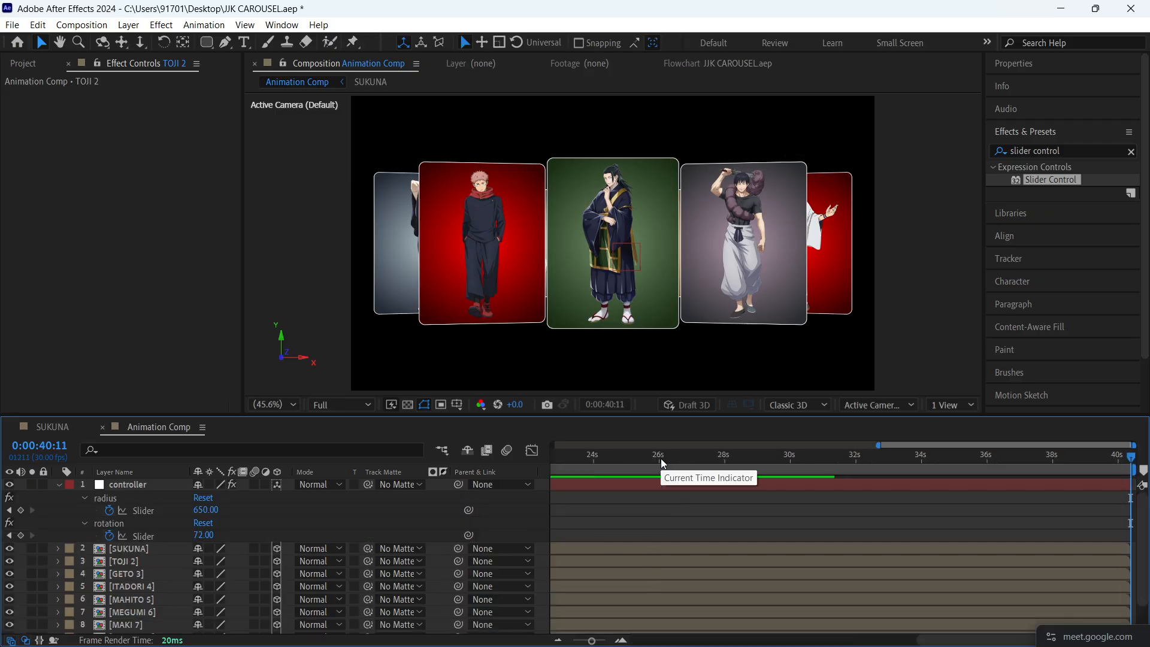
pyautogui.press('End')
pyautogui.press('u')
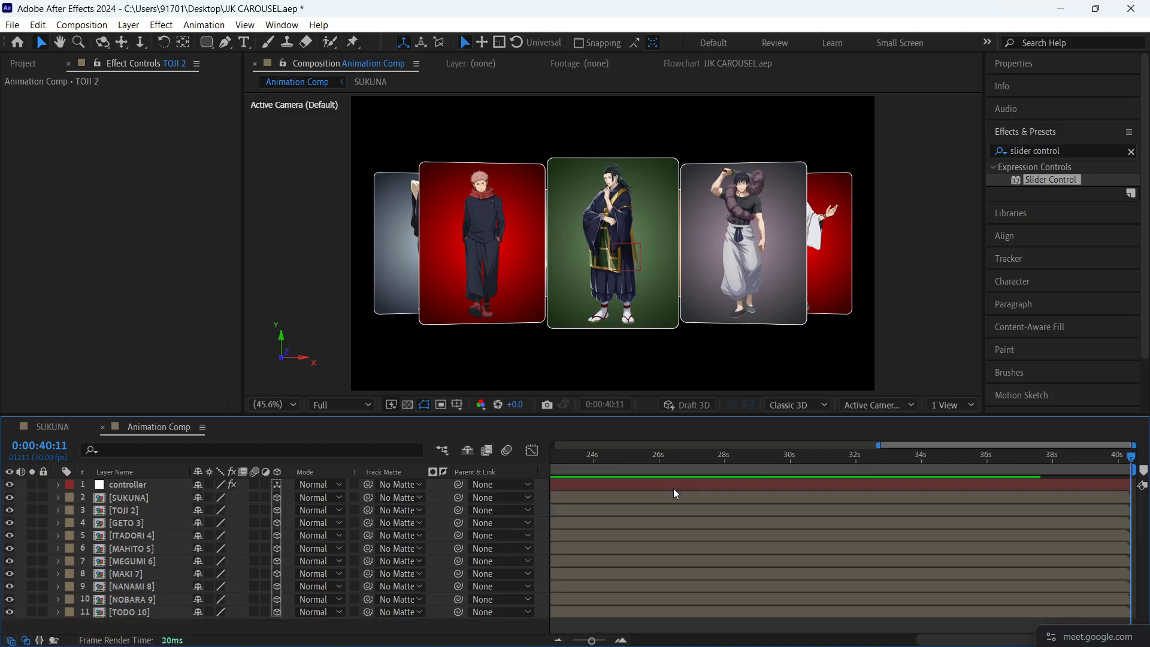
pyautogui.press('u')
# - Add a rotation keyframe at 0:00:03:10 that holds the slider at 72
pyautogui.press('j')
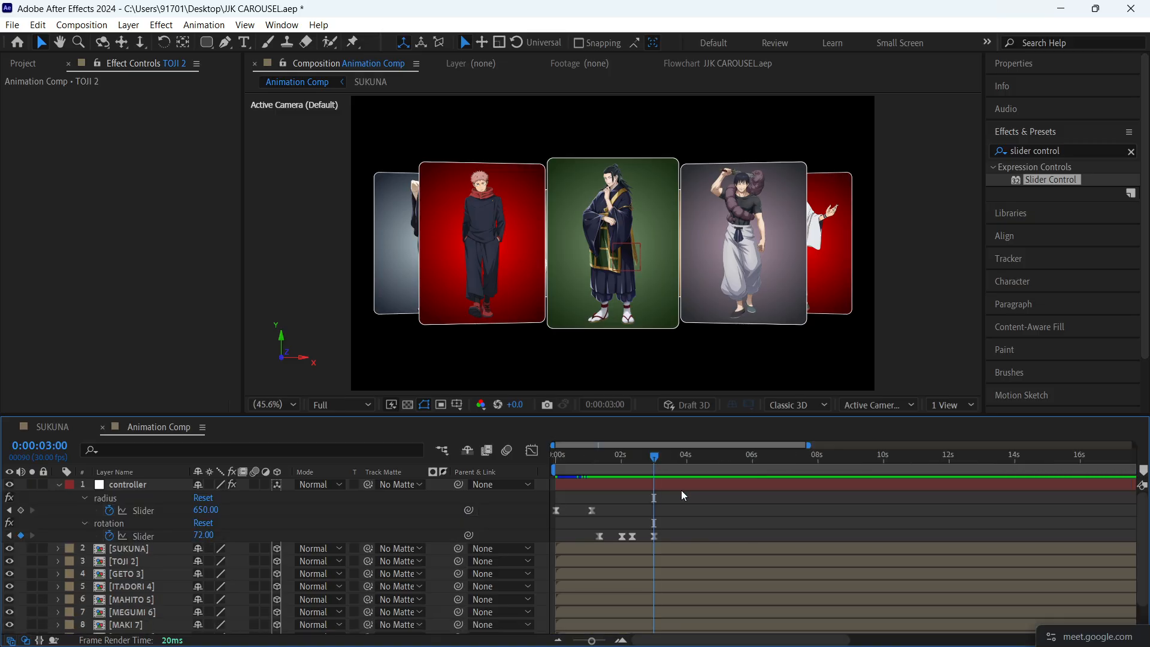
pyautogui.hotkey('shift', 'pagedown')
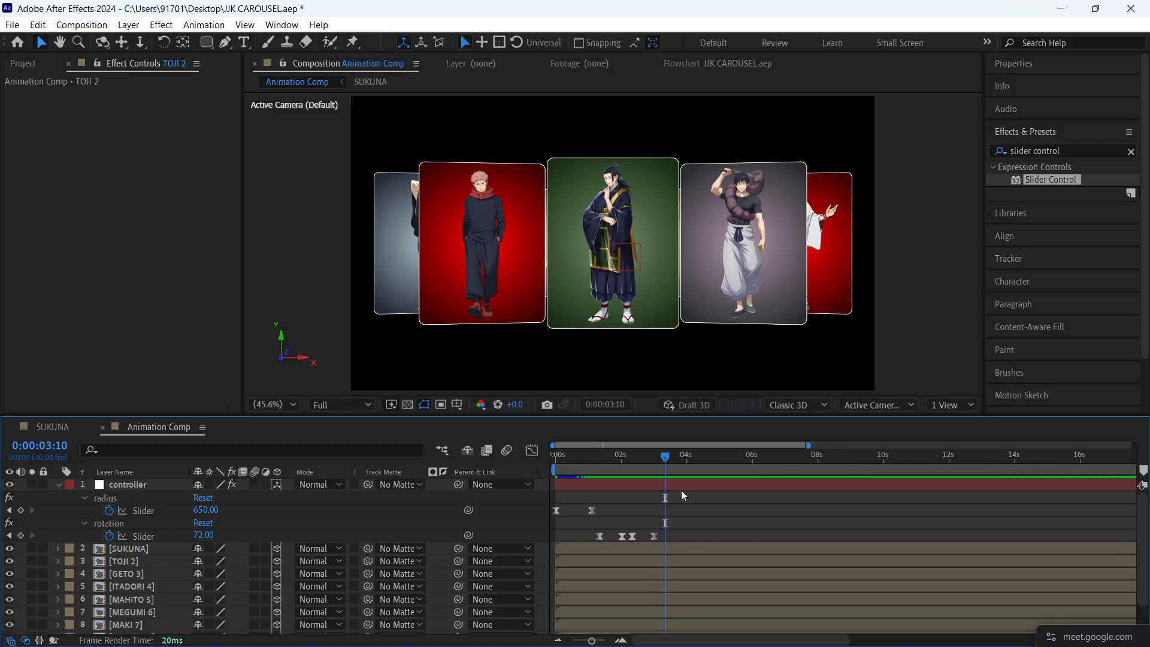
pyautogui.click(21, 536)
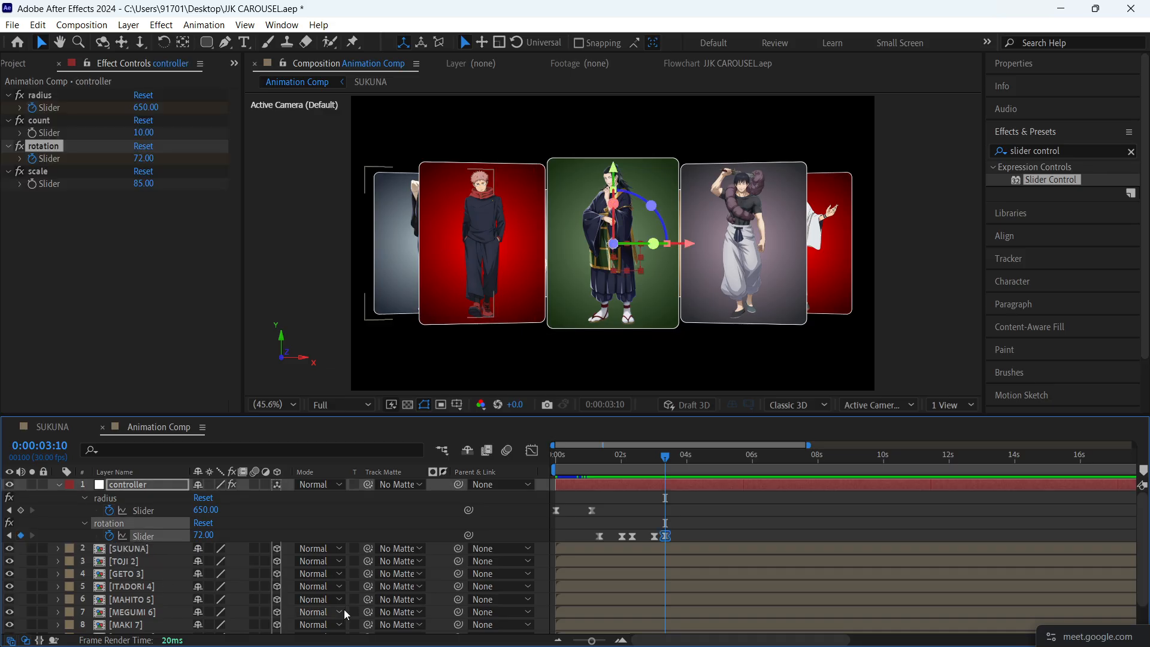
# - Keyframe the rotation slider to 324 at 0:00:04:20 to bring the MEGUMI card to the front
pyautogui.press('pagedown')
pyautogui.moveTo(678, 456); pyautogui.dragTo(712, 459)
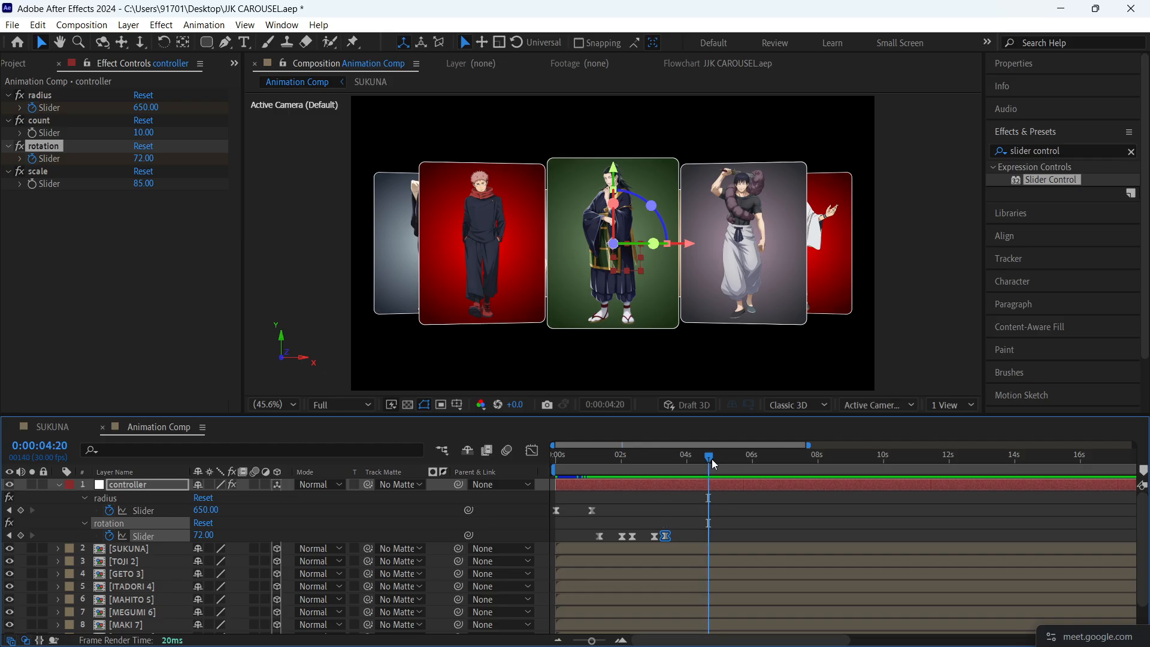
pyautogui.moveTo(144, 158); pyautogui.dragTo(412, 237)
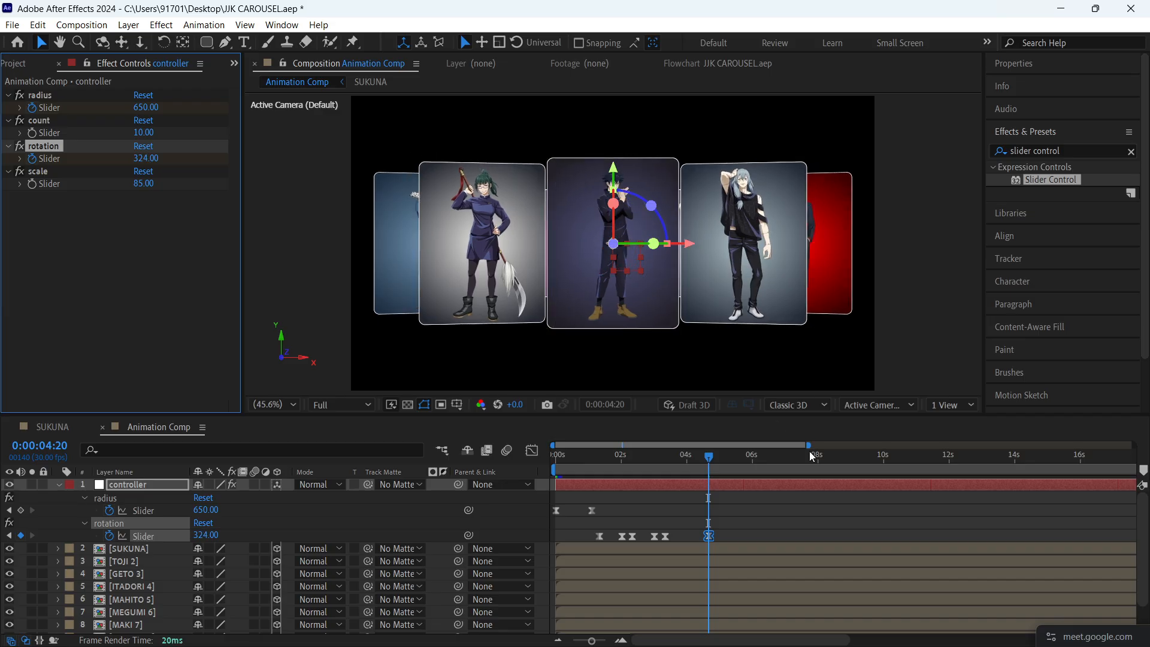
# - Reshape the rotation speed curve between 0:00:03:10 and 0:00:04:20 into a sharp central peak, and preview the turn
pyautogui.moveTo(765, 522); pyautogui.dragTo(663, 552)
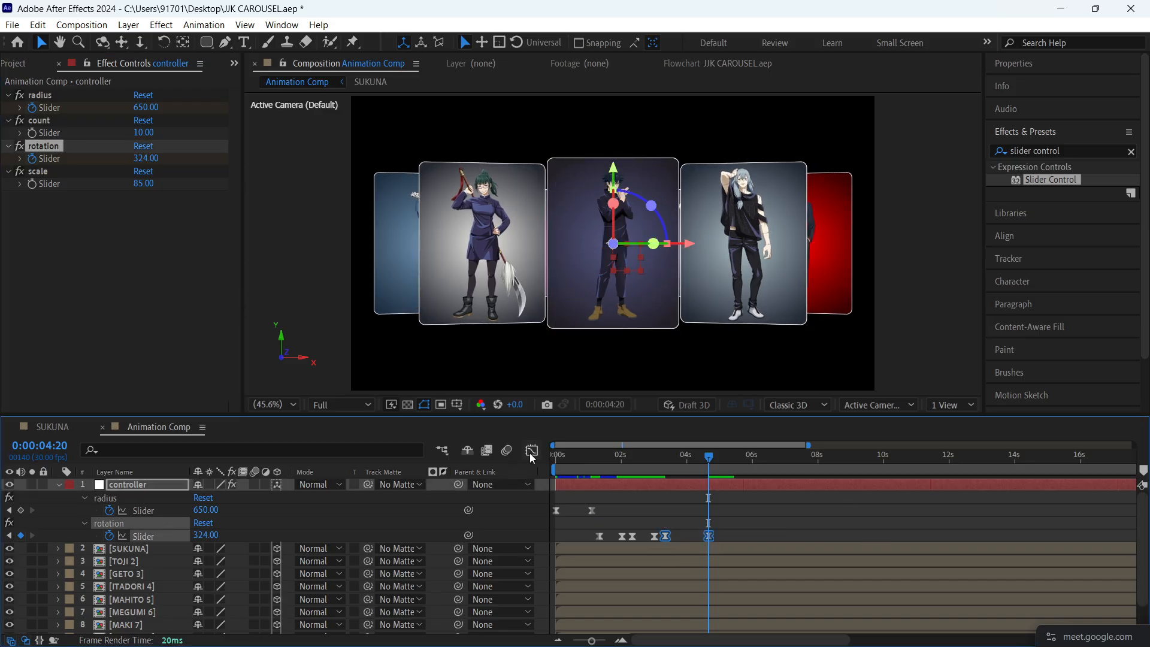
pyautogui.click(532, 450)
pyautogui.scroll(4, 681, 551)
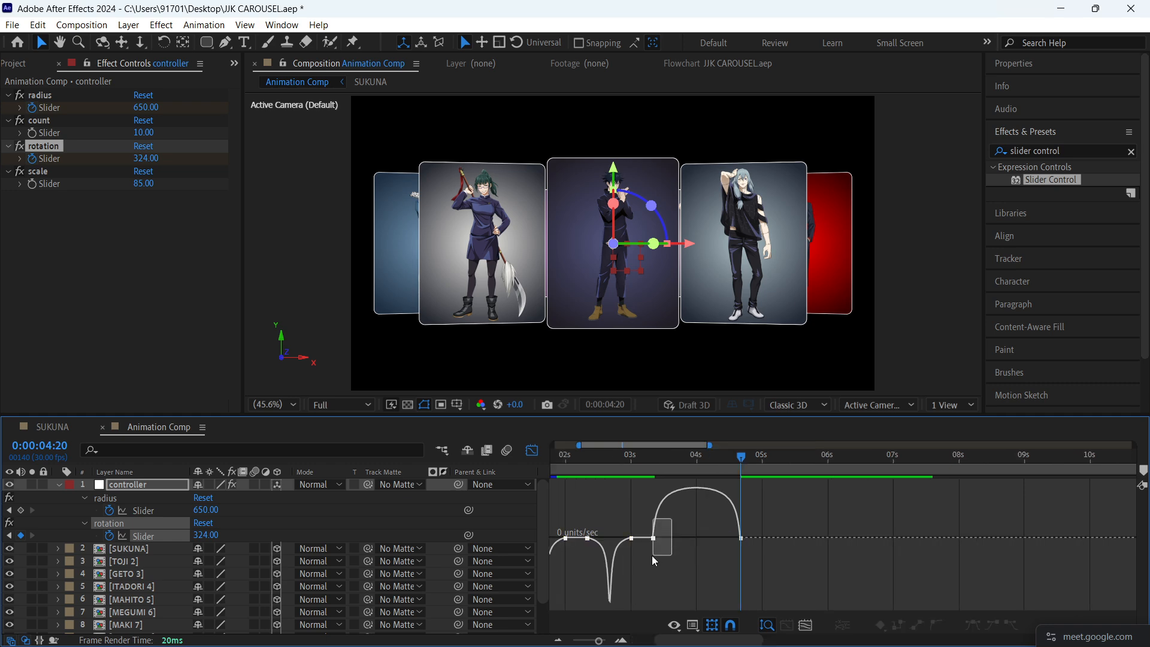
pyautogui.moveTo(661, 538); pyautogui.dragTo(689, 570)
pyautogui.moveTo(644, 462); pyautogui.dragTo(613, 466)
pyautogui.press('space')
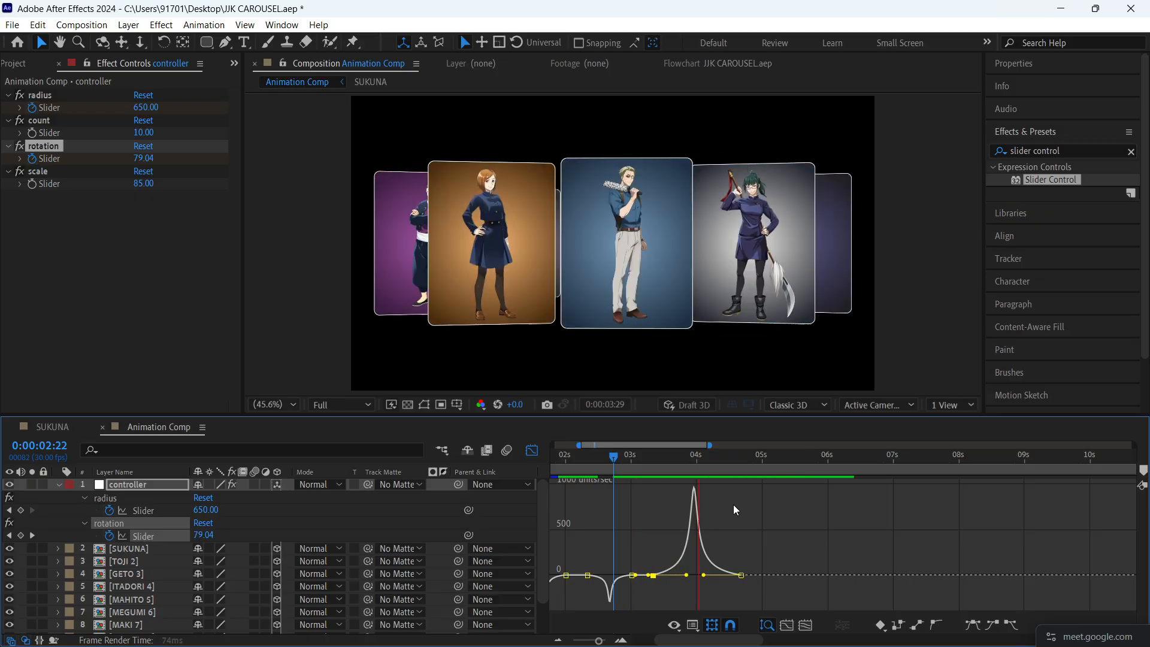
pyautogui.press('space')
pyautogui.hotkey('shift', 'F3')
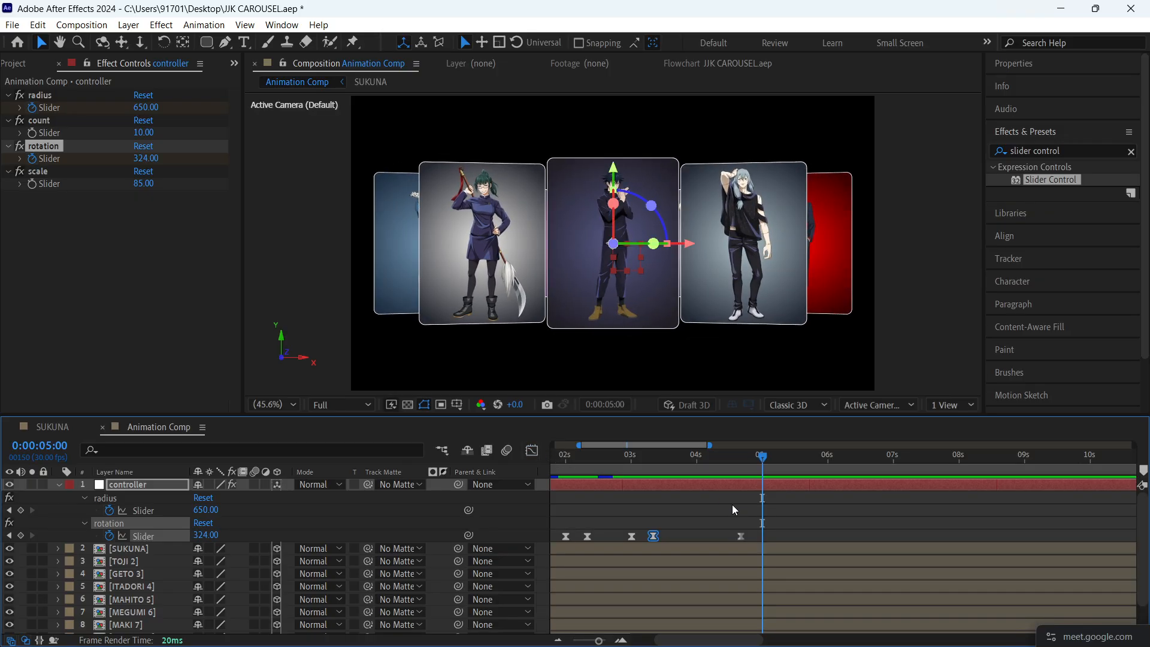
# - Hold the rotation at 324 with a keyframe shortly after 0:00:04:20, and keyframe it to 756 at 0:00:06:01
pyautogui.moveTo(762, 466); pyautogui.dragTo(831, 459)
pyautogui.click(20, 535)
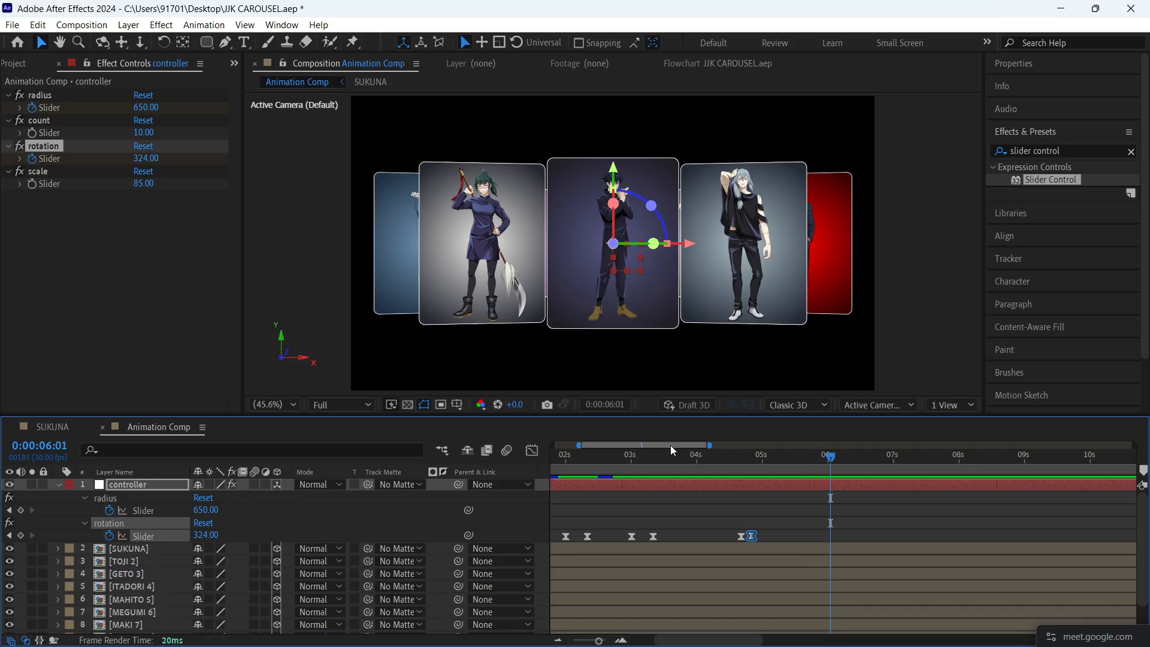
pyautogui.moveTo(205, 535); pyautogui.dragTo(549, 555)
# - Reshape the speed curve of the final turn ending at 0:00:06:01 into a sharp central peak, and preview it
pyautogui.moveTo(881, 532); pyautogui.dragTo(742, 555)
pyautogui.click(532, 451)
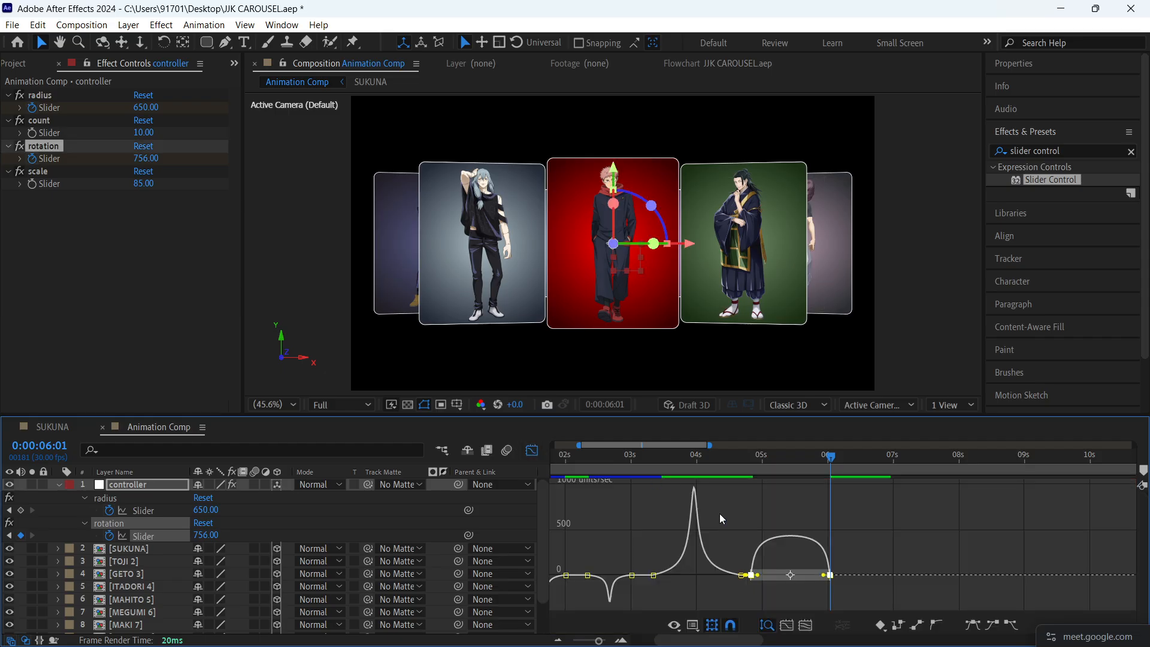
pyautogui.click(753, 577)
pyautogui.moveTo(759, 579); pyautogui.dragTo(792, 578)
pyautogui.moveTo(742, 460); pyautogui.dragTo(649, 460)
pyautogui.press('space')
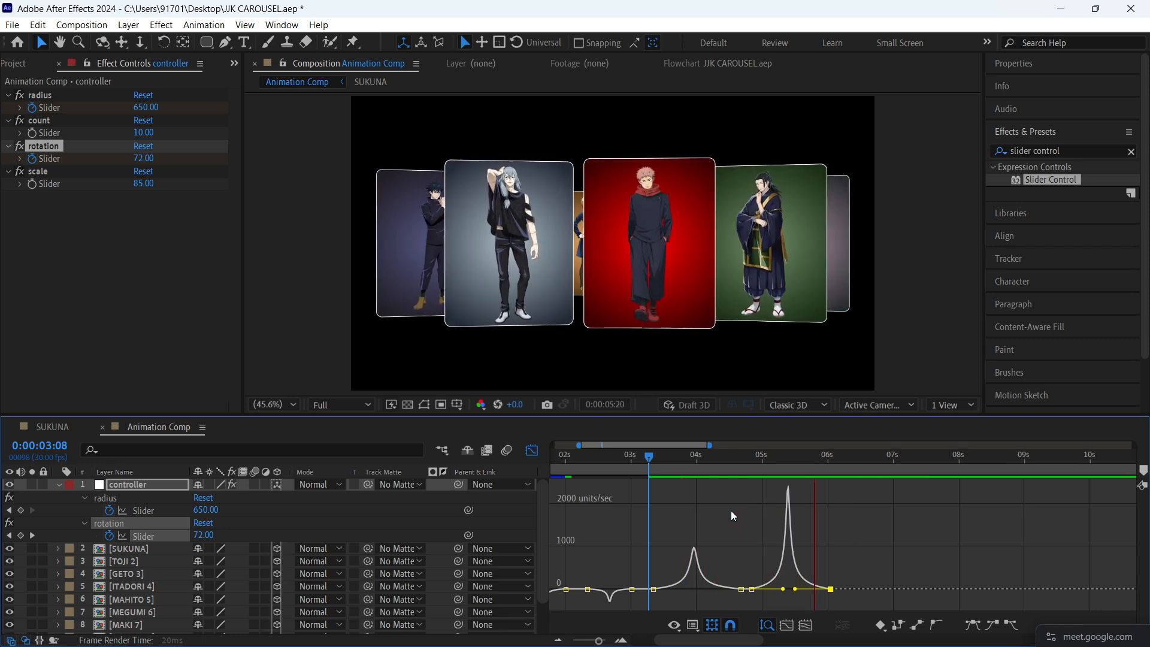
pyautogui.press('space')
pyautogui.click(533, 451)
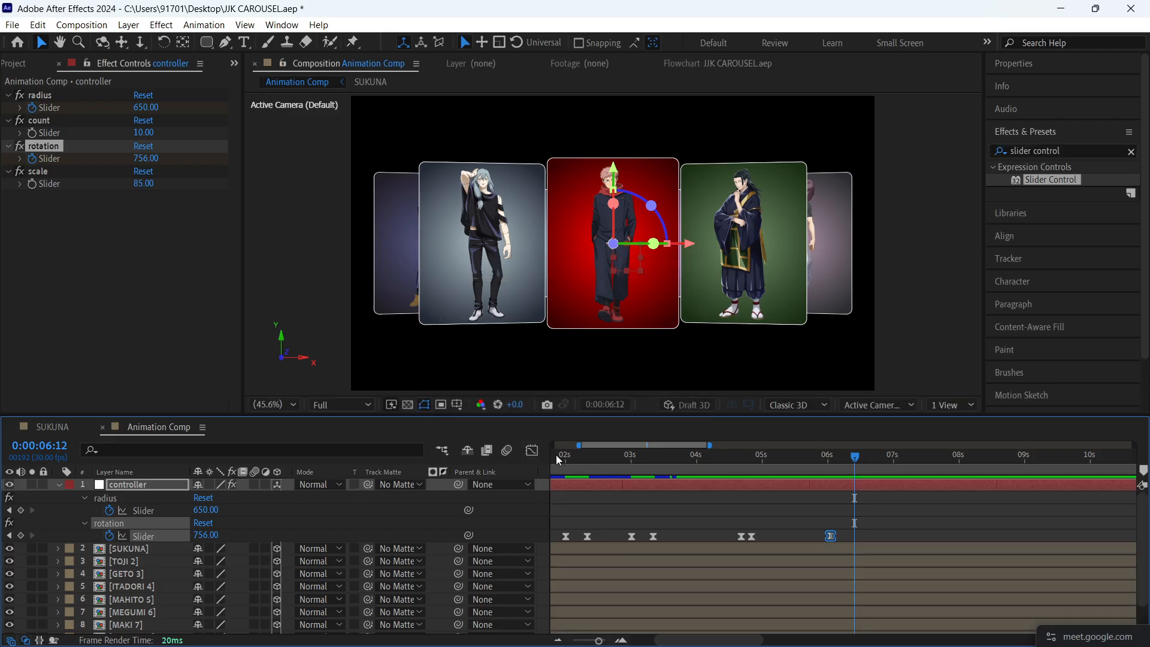
# - End the Animation Comp work area at 0:00:06:07 and save the project
pyautogui.scroll(-3, 843, 519)
pyautogui.moveTo(719, 461)
pyautogui.mouseDown()
pyautogui.moveTo(683, 462)
pyautogui.moveTo(718, 466)
pyautogui.mouseUp()
pyautogui.press('n')
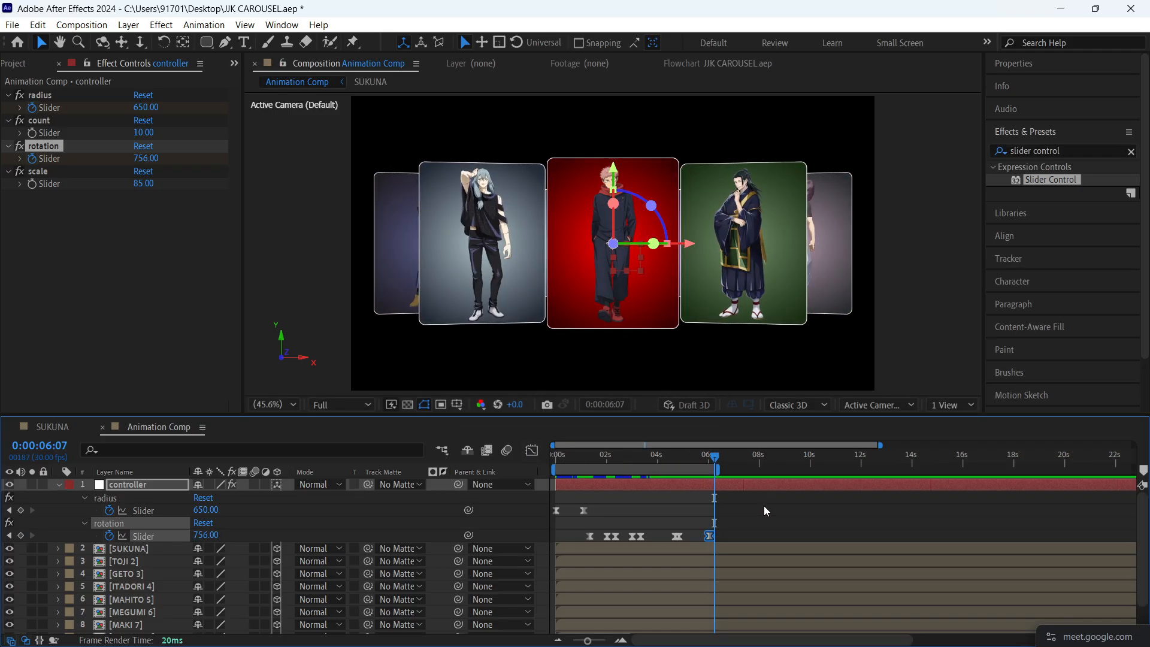
pyautogui.click(763, 518)
pyautogui.hotkey('ctrl', 's')
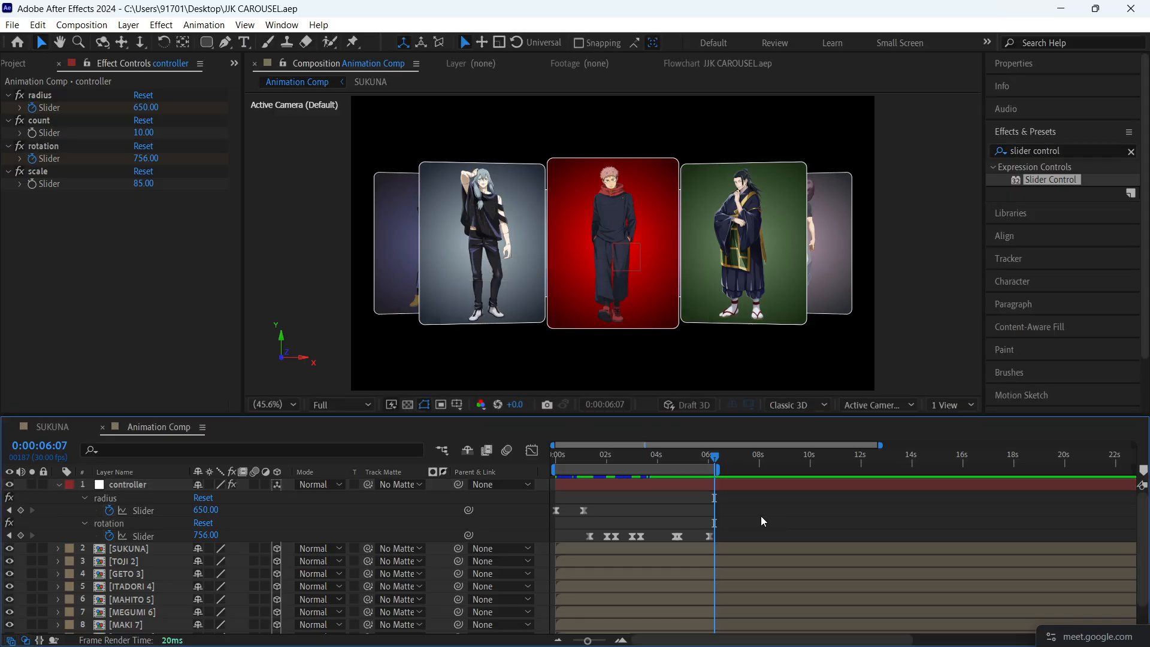
# - Collapse the controller's keyframed properties and preview the carousel animation within the work area
pyautogui.press('u')
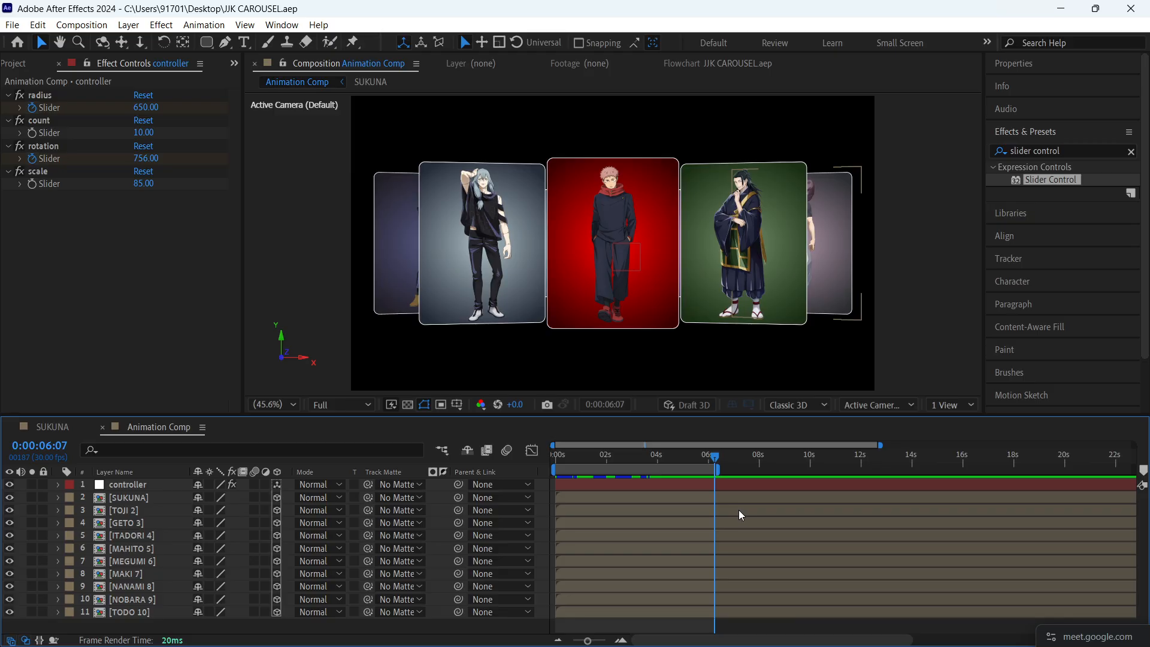
pyautogui.scroll(1, 739, 509)
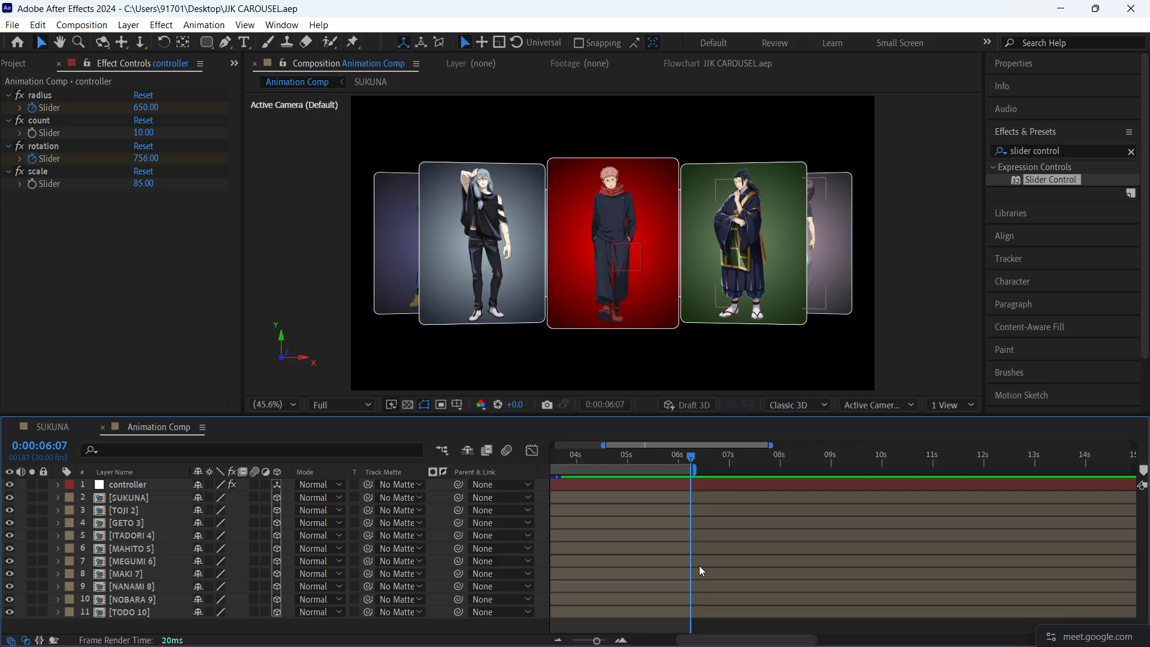
pyautogui.scroll(-3, 686, 552)
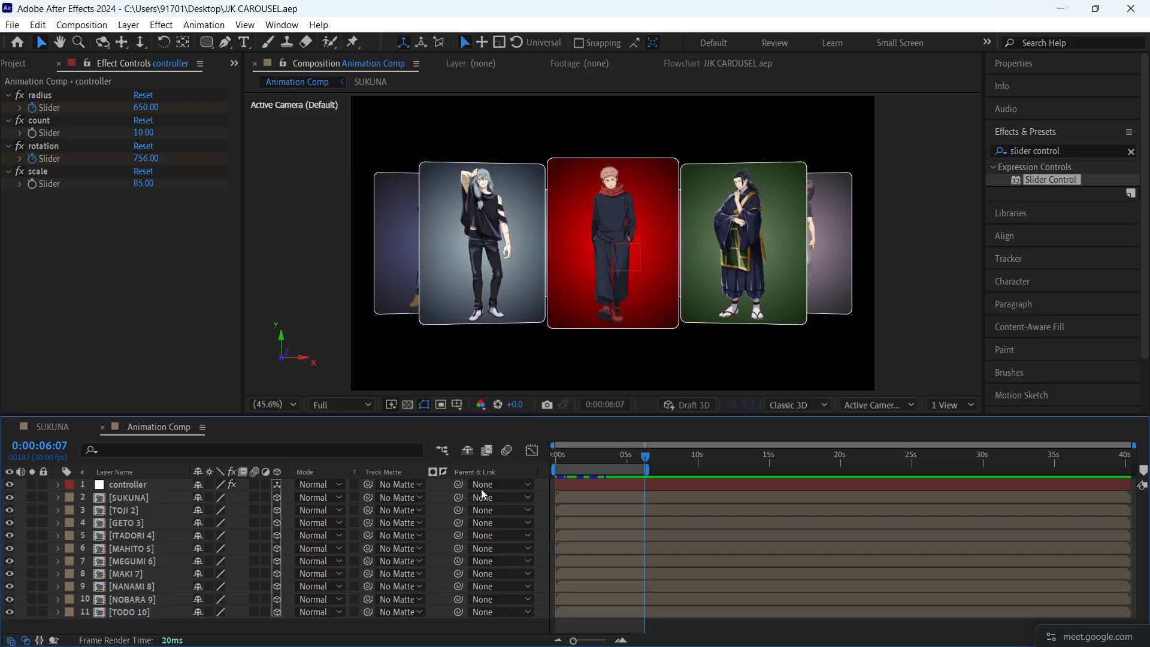
pyautogui.click(583, 459)
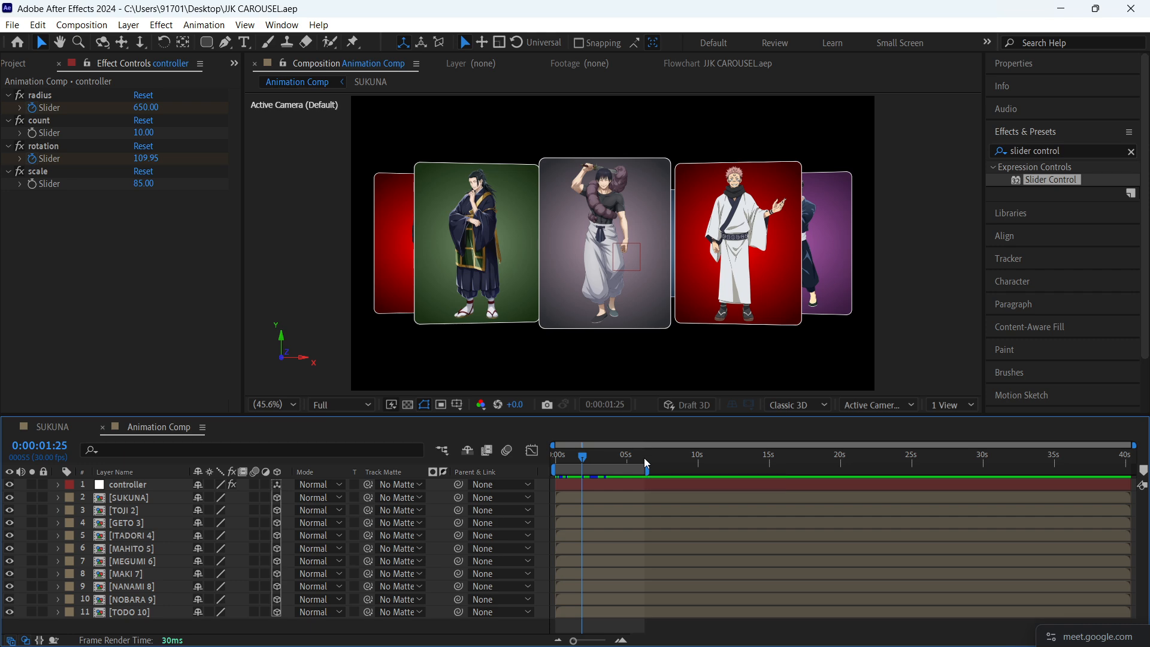
pyautogui.press('space')
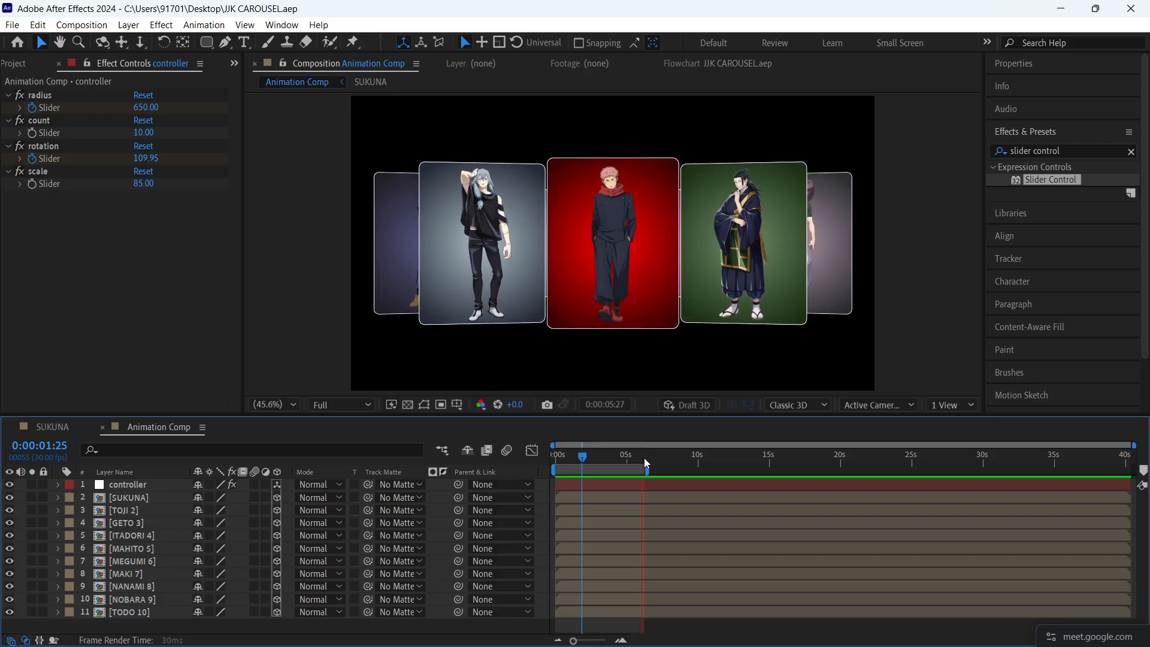
pyautogui.press('space')
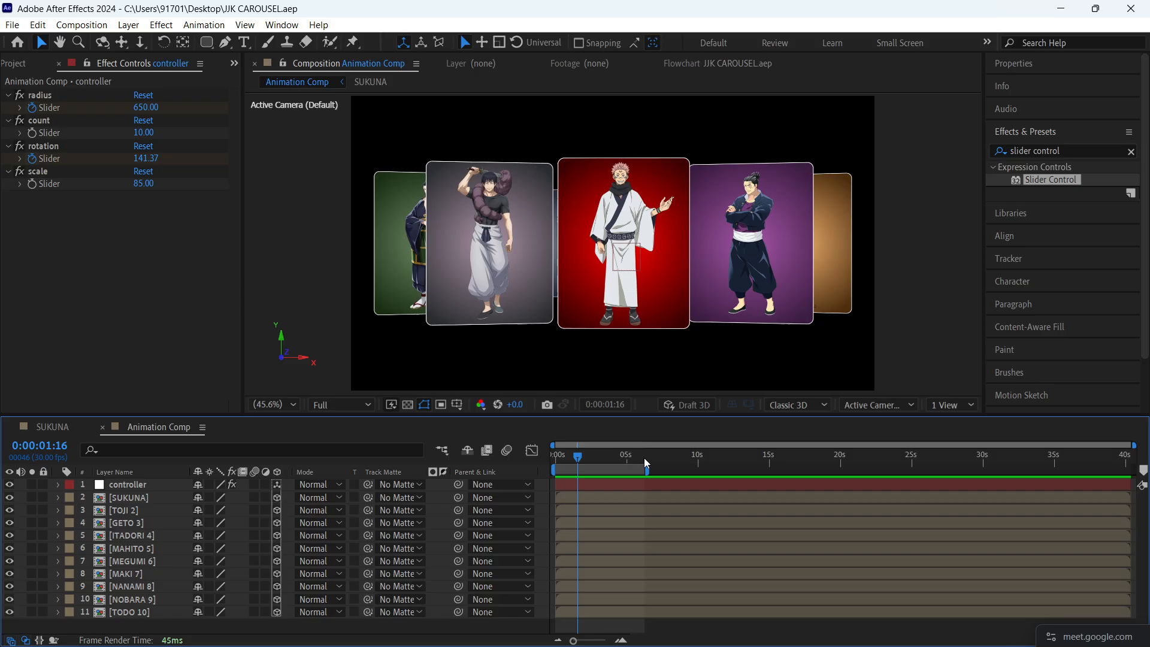
# - Create a 1920 x 1080, 30 fps composition named MAIN COMP
pyautogui.hotkey('ctrl', 'n')
pyautogui.press('Return')
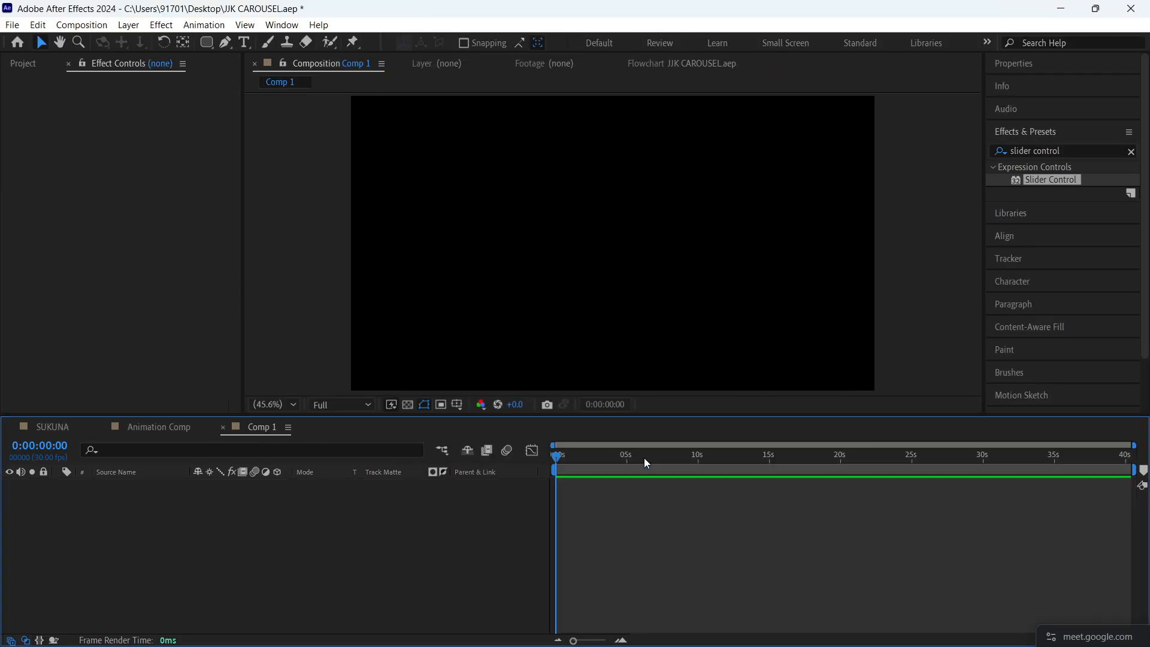
pyautogui.hotkey('ctrl', 'k')
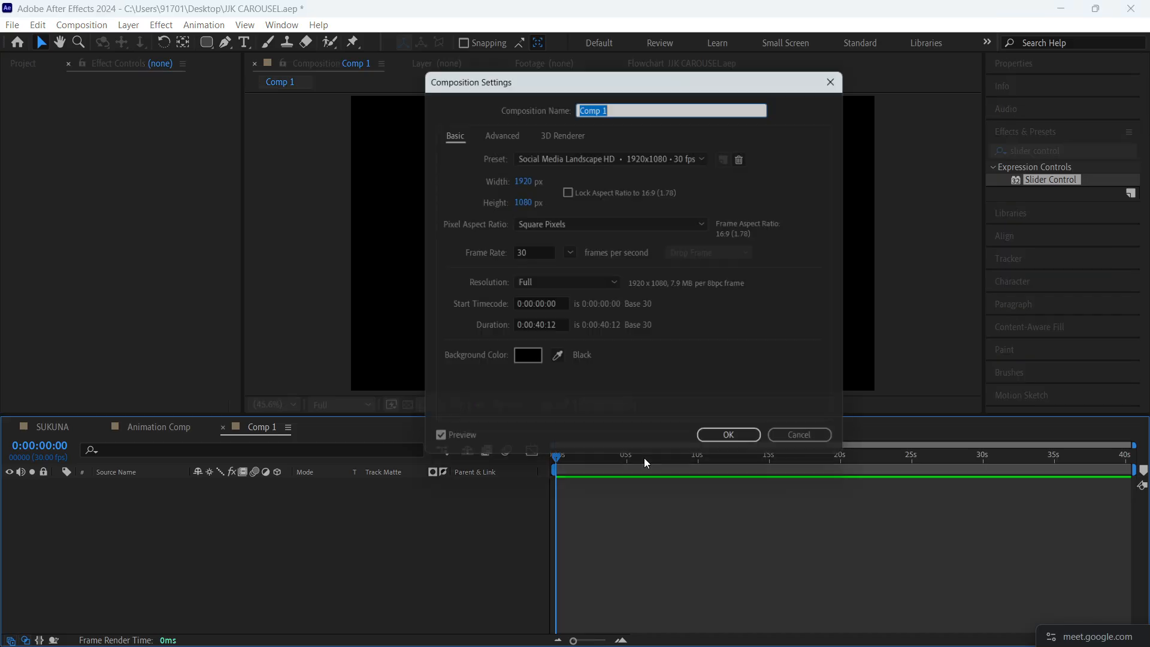
pyautogui.write('MAIN COMP')
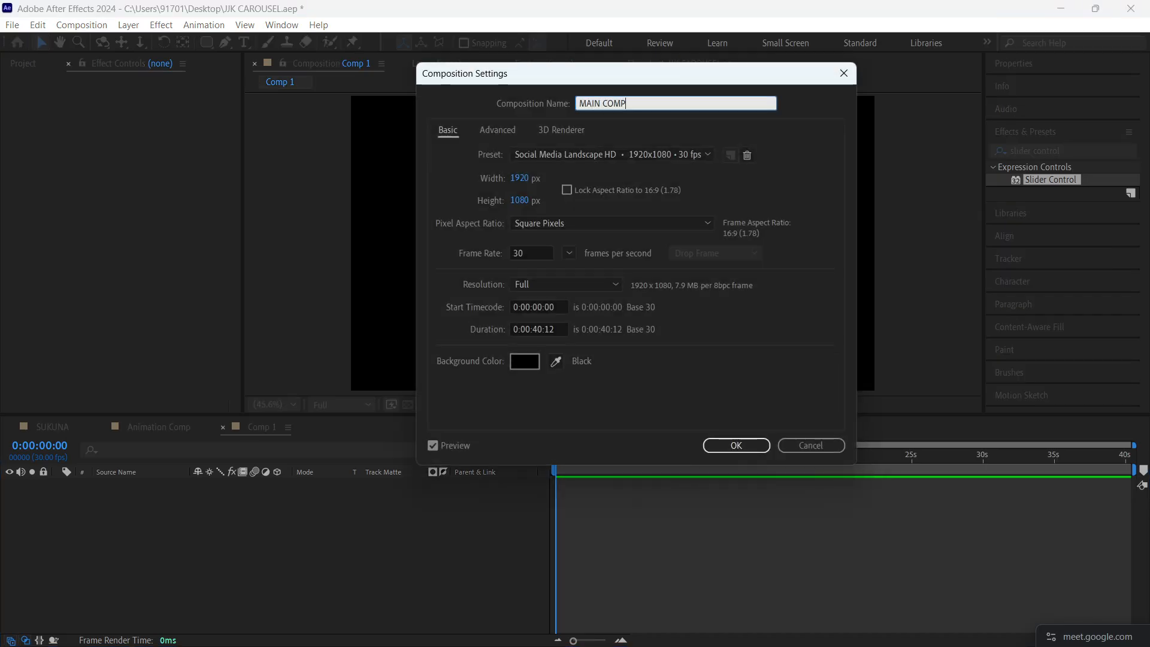
pyautogui.press('Return')
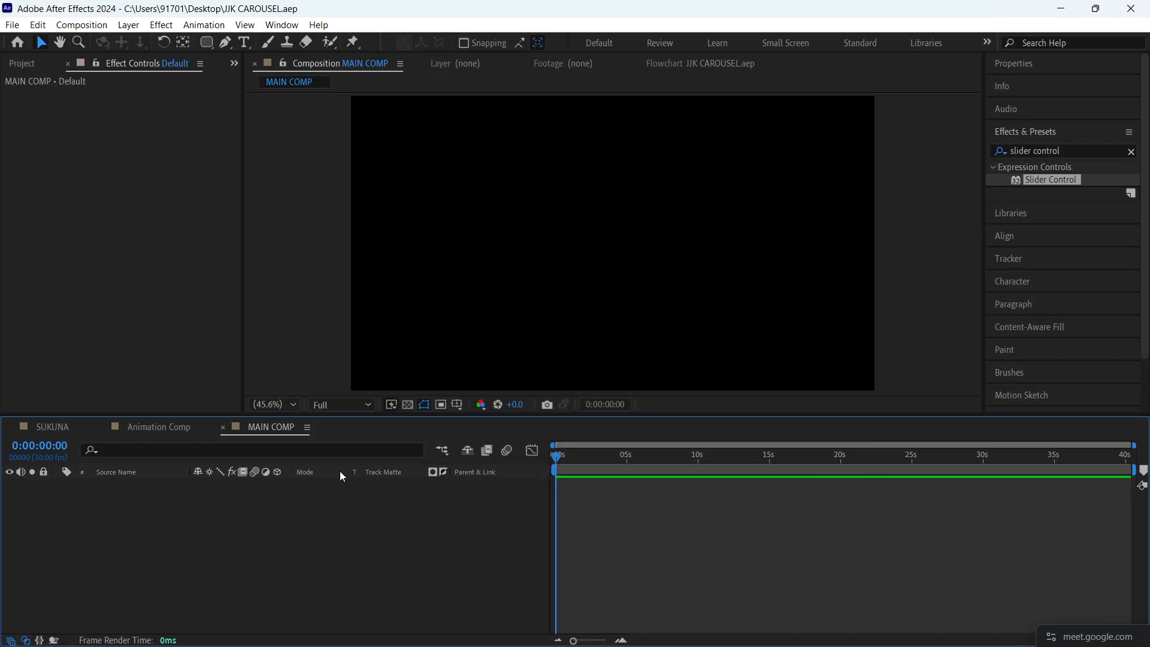
# - Add Animation Comp as a layer in MAIN COMP and preview it
pyautogui.click(29, 63)
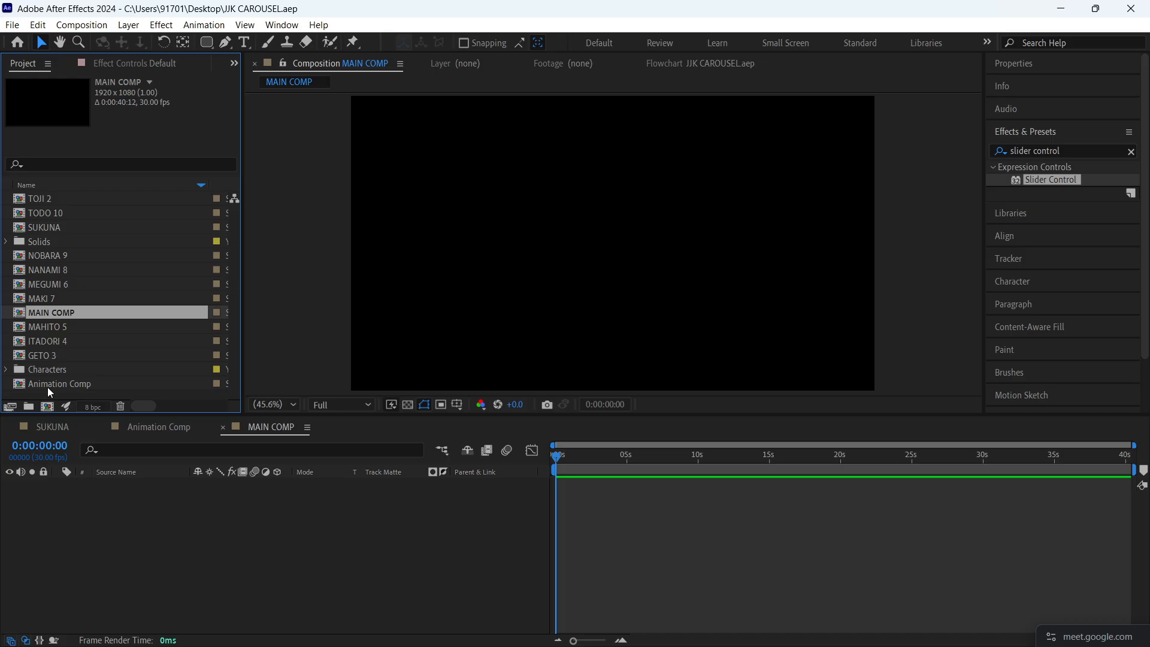
pyautogui.moveTo(48, 387); pyautogui.dragTo(103, 483)
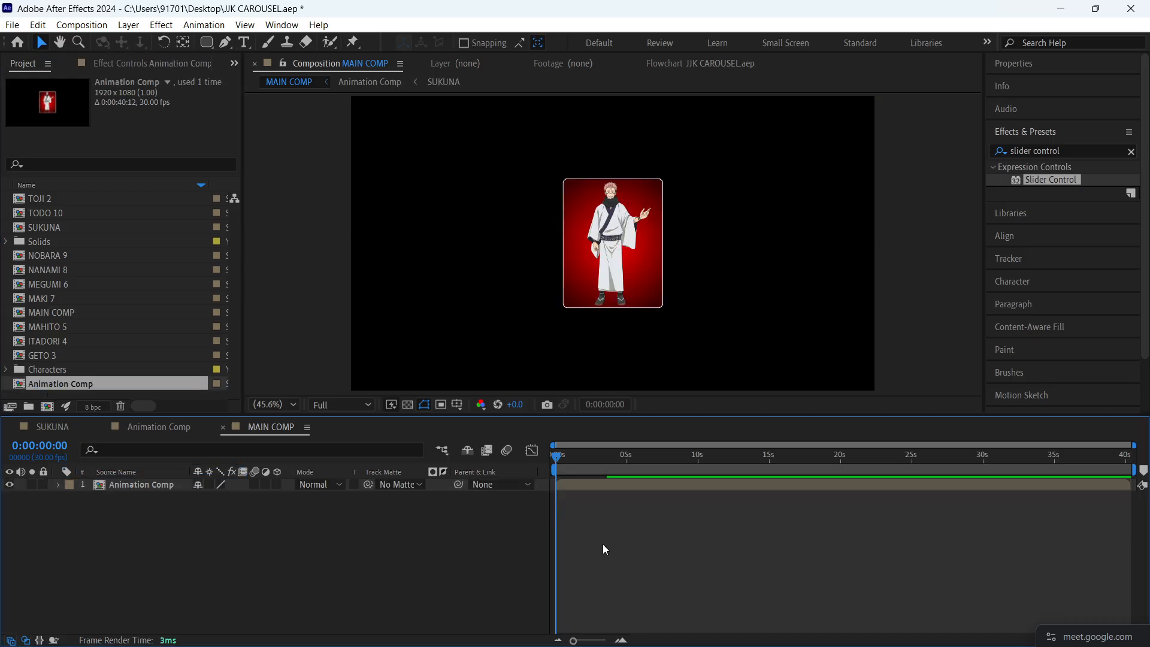
pyautogui.press('space')
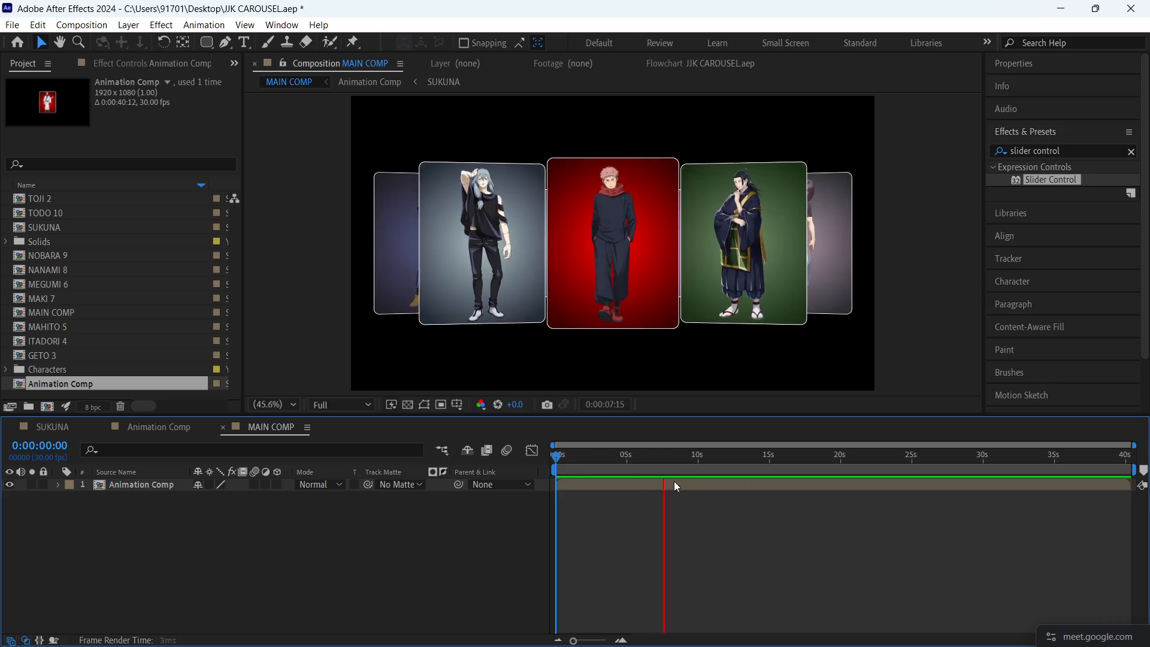
pyautogui.press('space')
# - End the MAIN COMP work area at 0:00:06:06, and save the project after previewing from the start
pyautogui.click(630, 457)
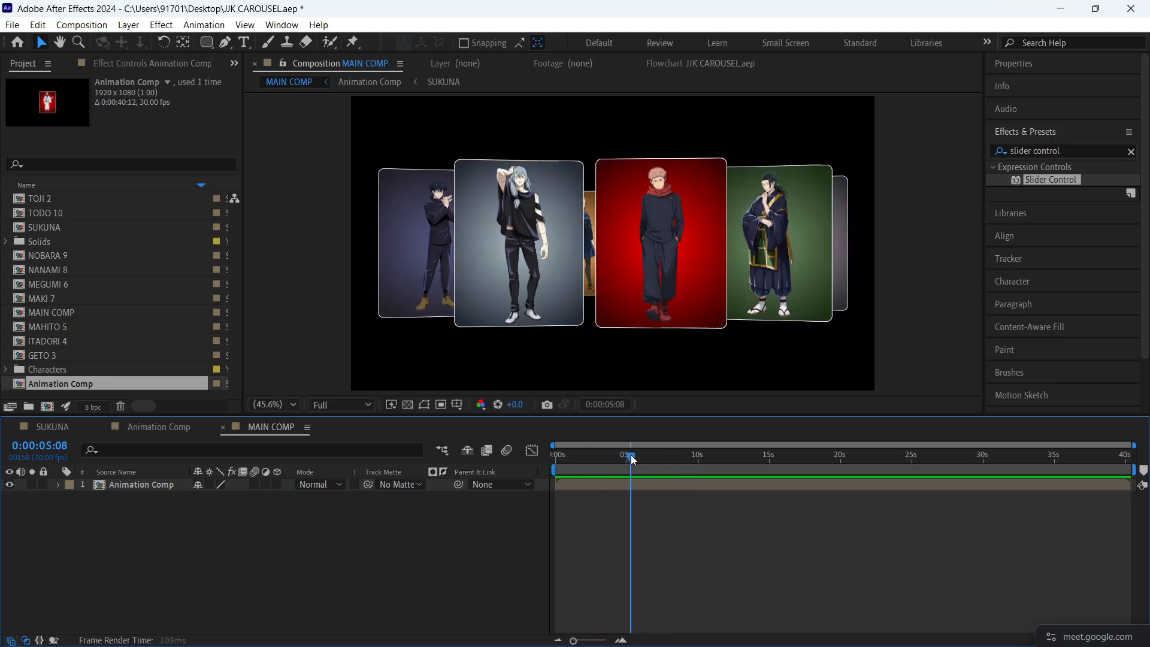
pyautogui.moveTo(628, 458)
pyautogui.mouseDown()
pyautogui.moveTo(652, 457)
pyautogui.moveTo(642, 464)
pyautogui.mouseUp()
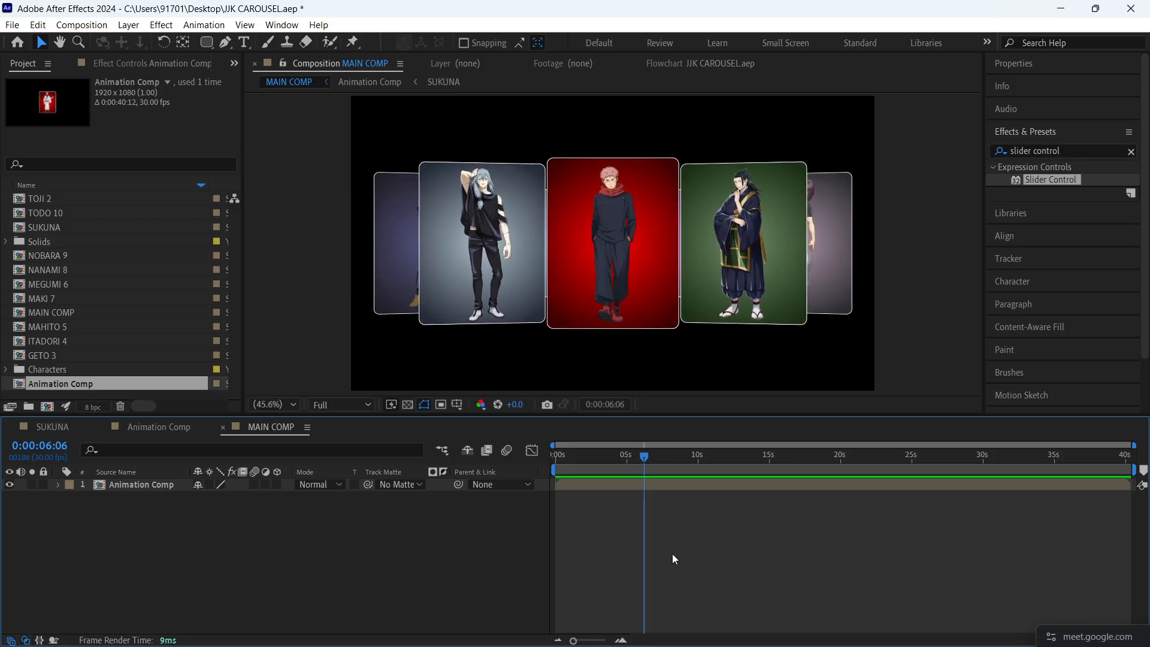
pyautogui.press('n')
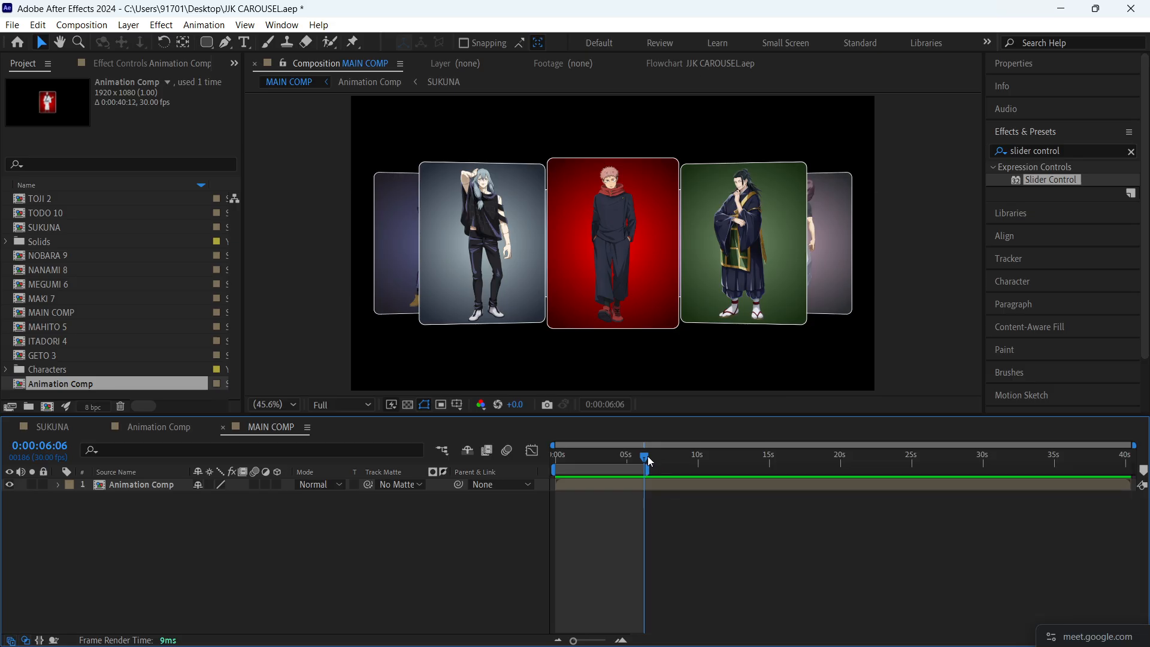
pyautogui.moveTo(647, 456); pyautogui.dragTo(545, 458)
pyautogui.press('space')
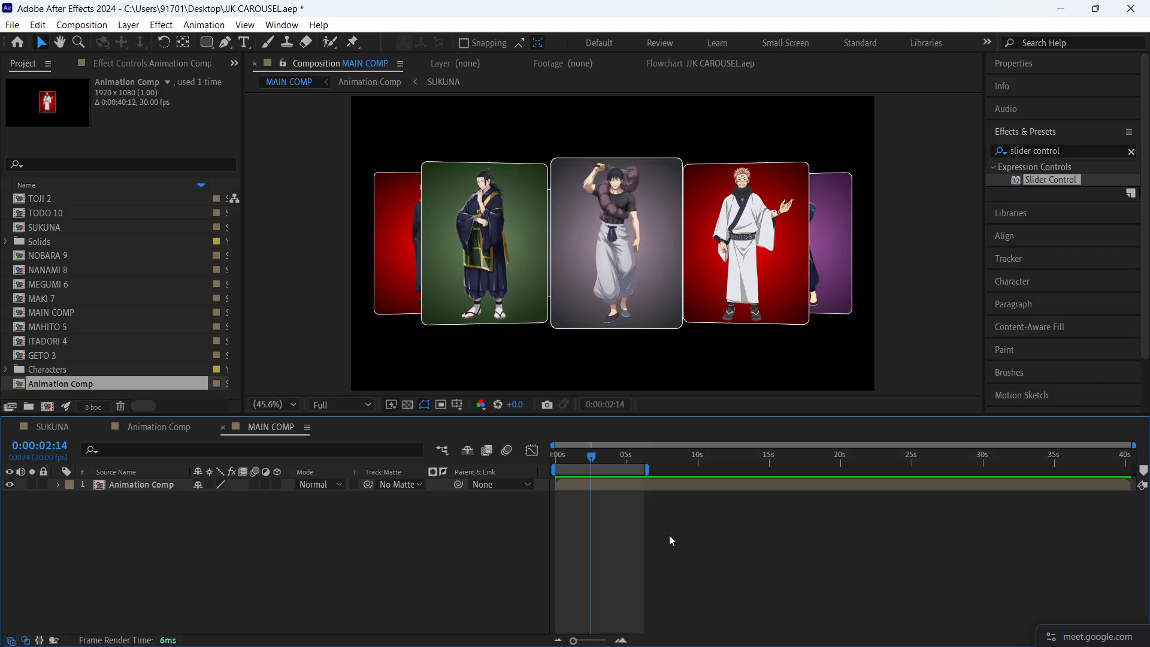
pyautogui.hotkey('ctrl', 's')
# - Duplicate the Animation Comp layer in MAIN COMP with the current time at 0:00:01:08
pyautogui.moveTo(596, 460); pyautogui.dragTo(532, 462)
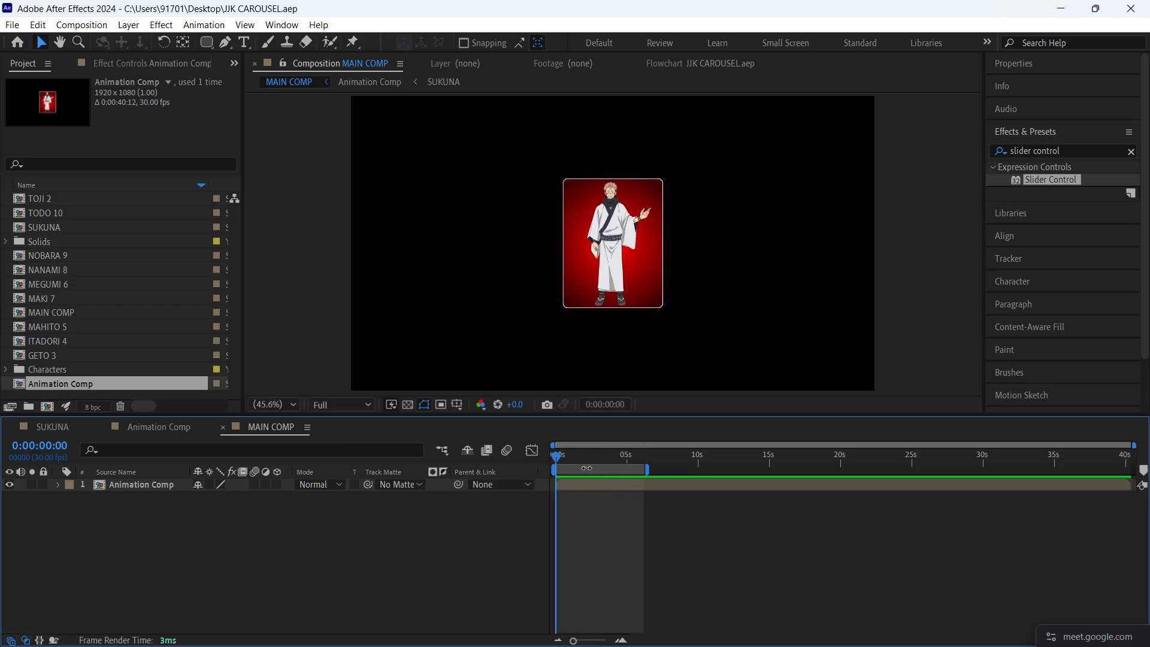
pyautogui.moveTo(563, 456)
pyautogui.mouseDown()
pyautogui.moveTo(587, 459)
pyautogui.moveTo(574, 461)
pyautogui.mouseUp()
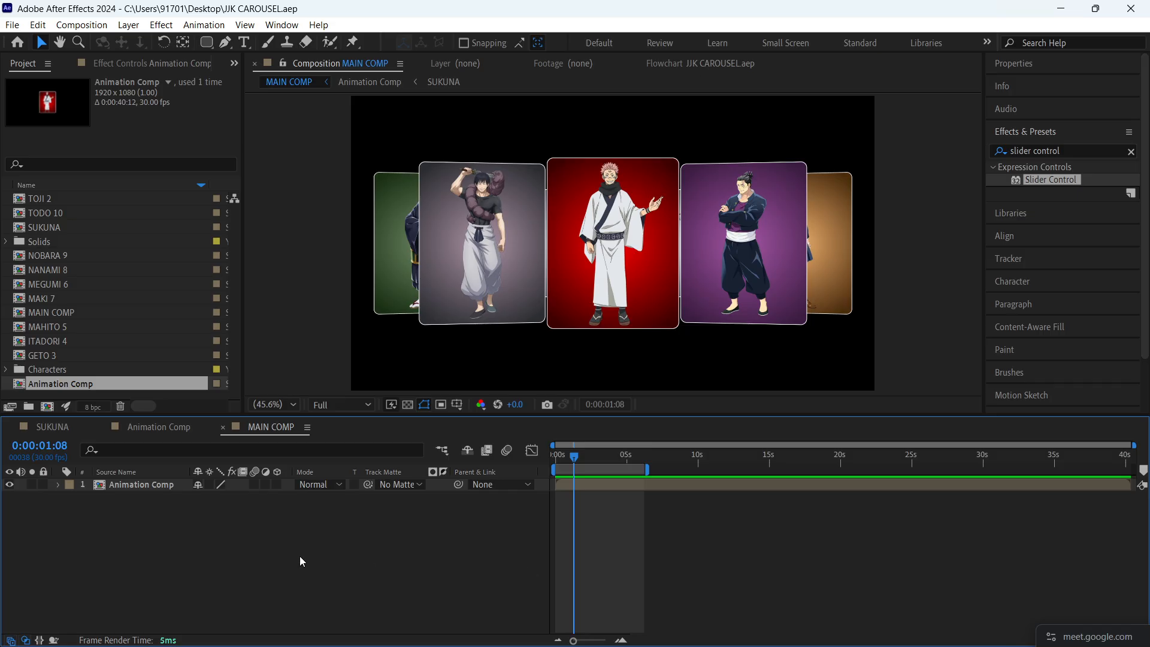
pyautogui.click(181, 491)
pyautogui.hotkey('ctrl', 'd')
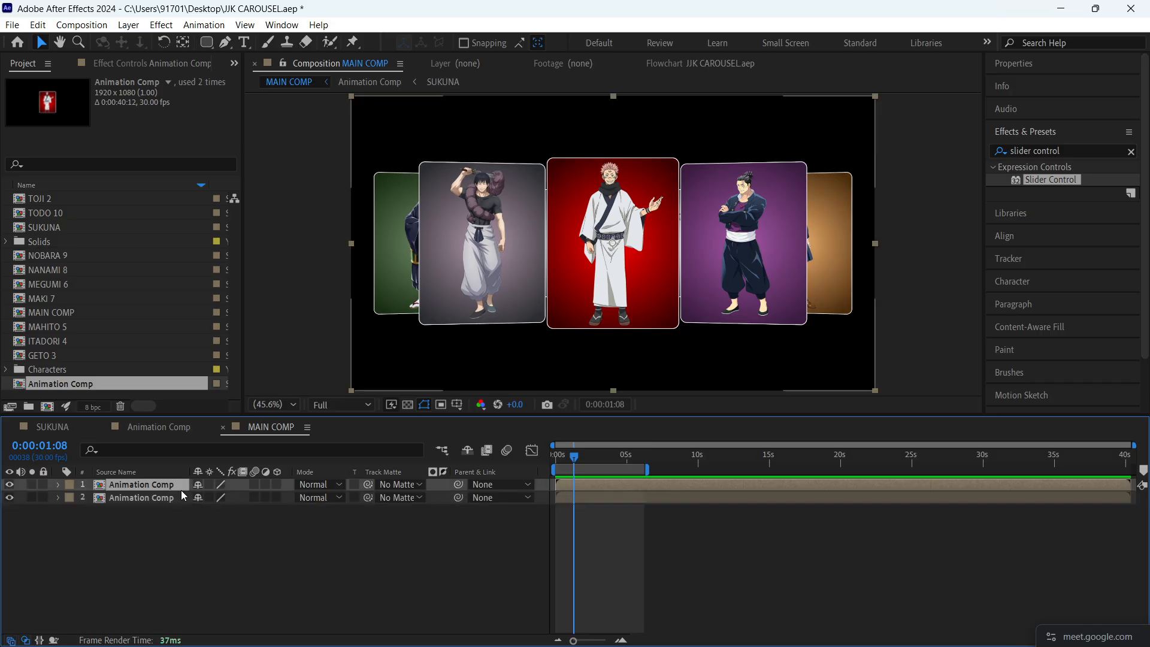
# - Flip the lower Animation Comp layer vertically
pyautogui.click(192, 527)
pyautogui.click(159, 501)
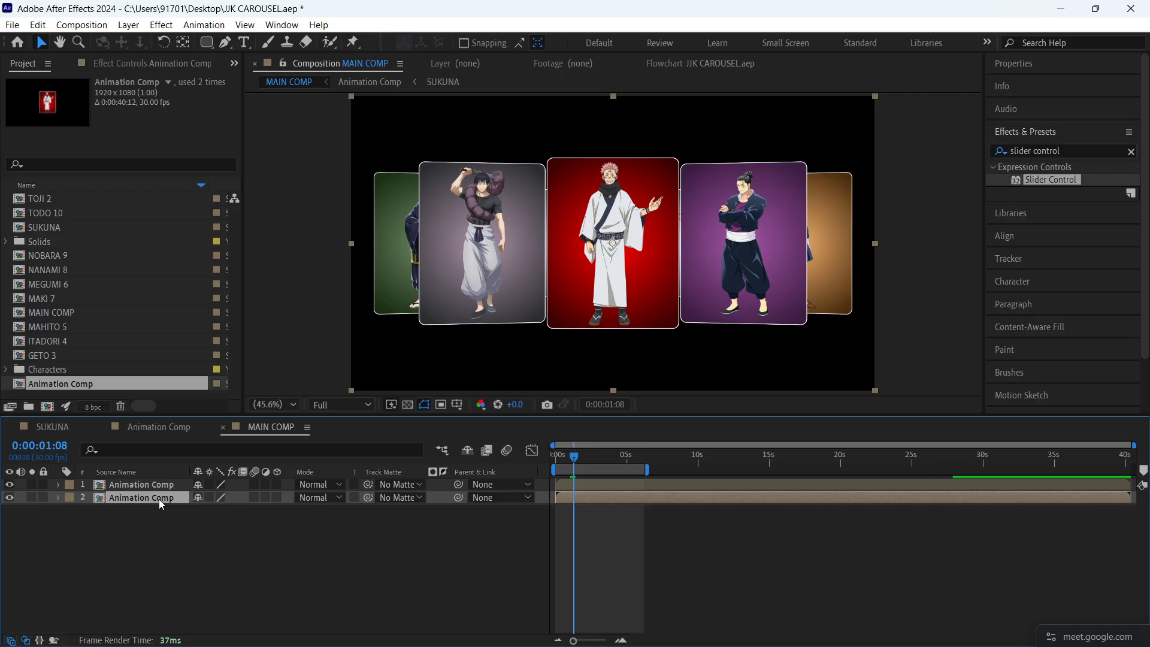
pyautogui.rightClick(160, 499)
pyautogui.moveTo(213, 142)
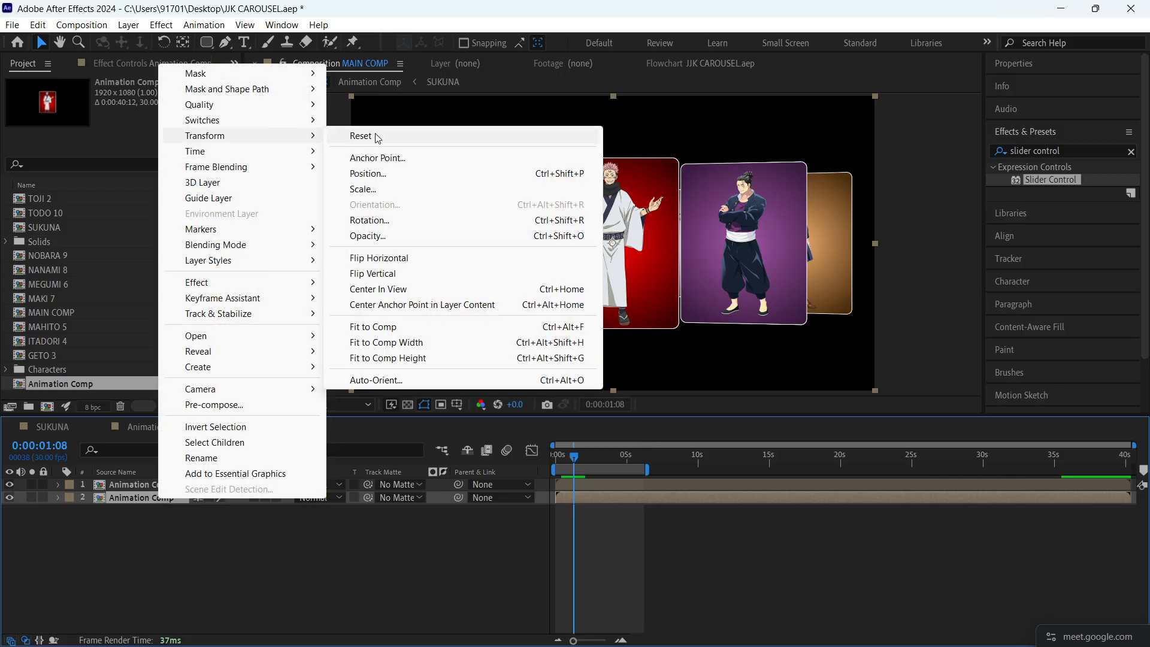
pyautogui.click(388, 274)
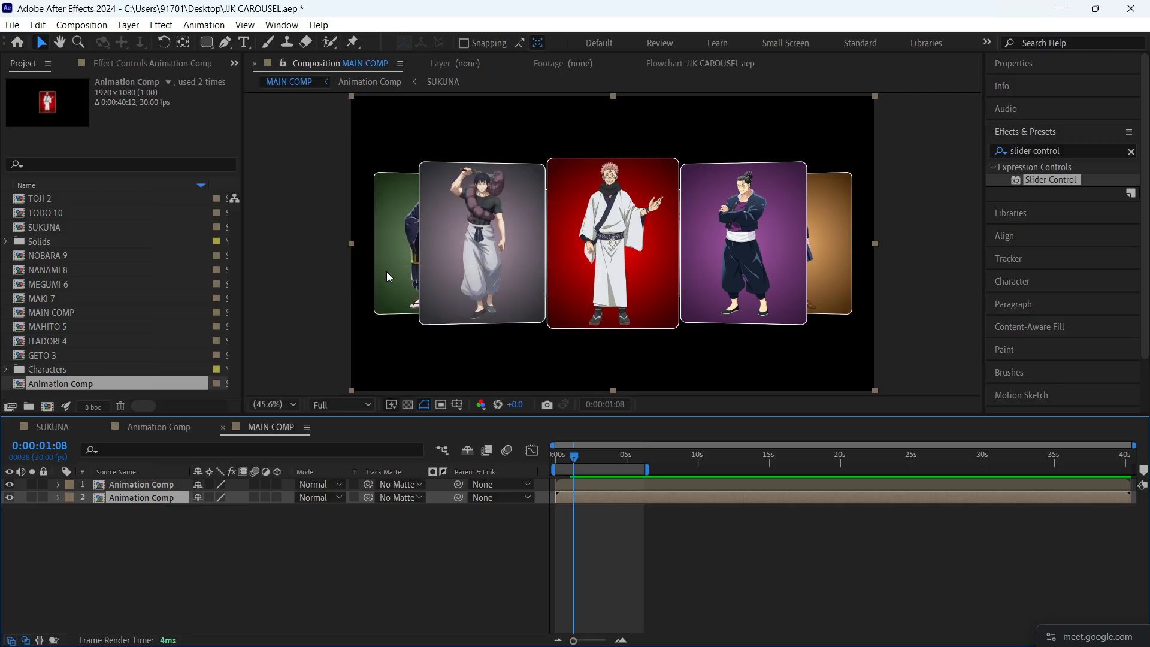
# - Move the flipped Animation Comp layer down to a Y position of 1177 and save the project
pyautogui.press('p')
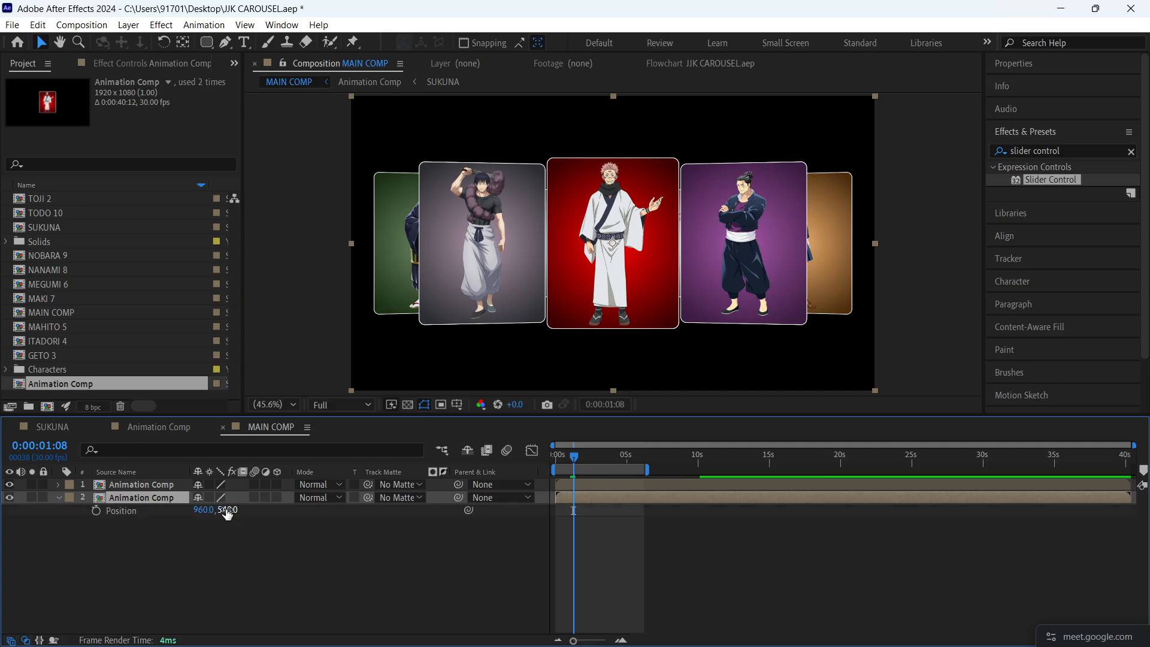
pyautogui.moveTo(228, 514); pyautogui.dragTo(695, 517)
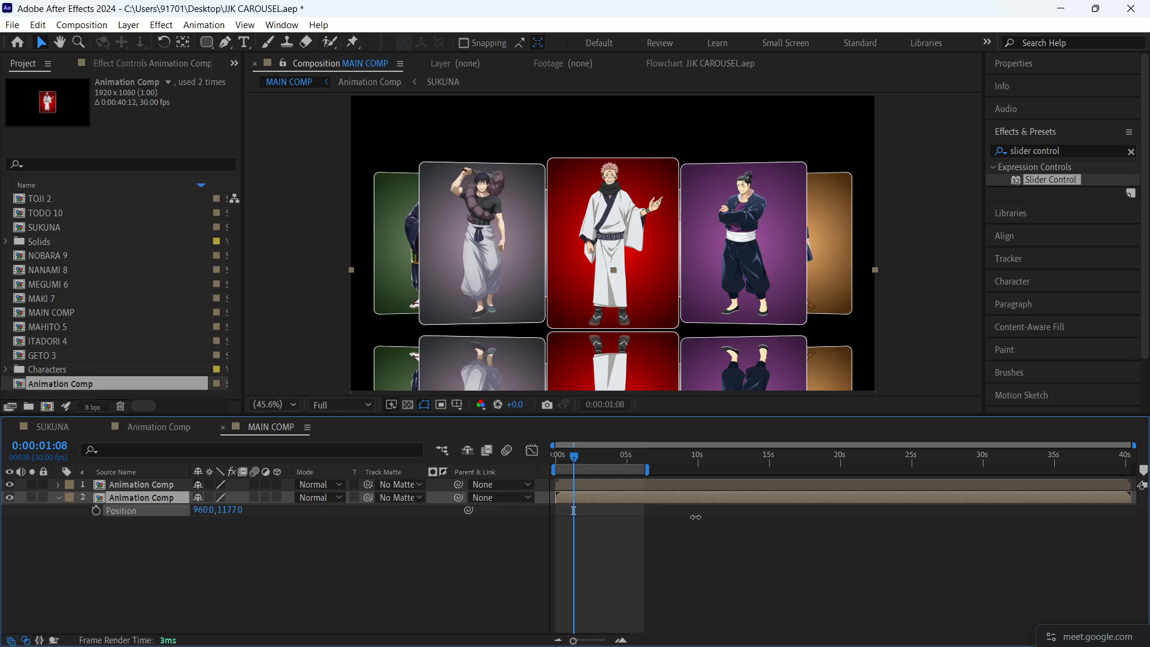
pyautogui.click(710, 591)
pyautogui.hotkey('ctrl', 's')
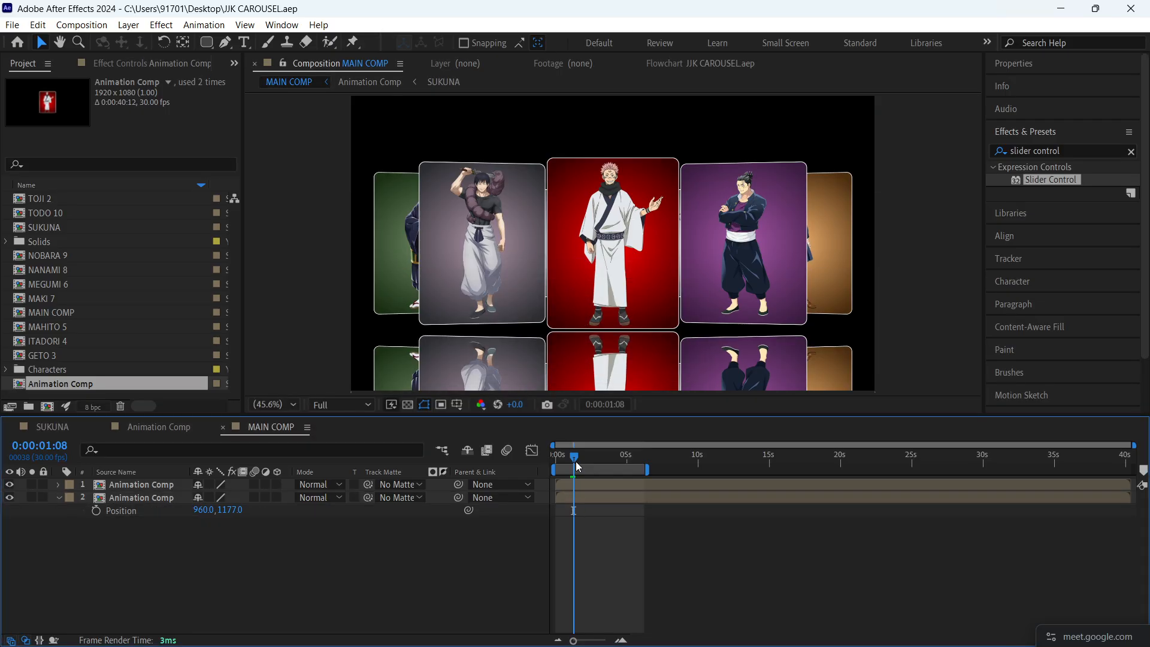
# - Preview MAIN COMP from the start, and return the current time to 0:00:01:14
pyautogui.moveTo(578, 472); pyautogui.dragTo(532, 465)
pyautogui.press('space')
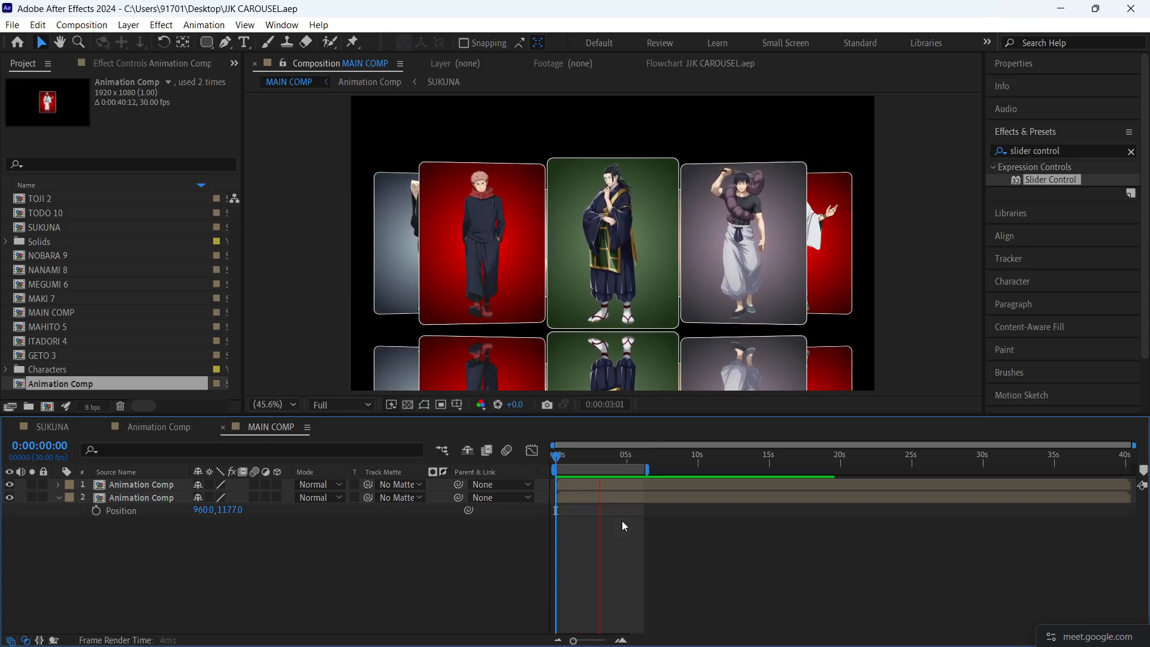
pyautogui.press('space')
pyautogui.moveTo(608, 463); pyautogui.dragTo(577, 468)
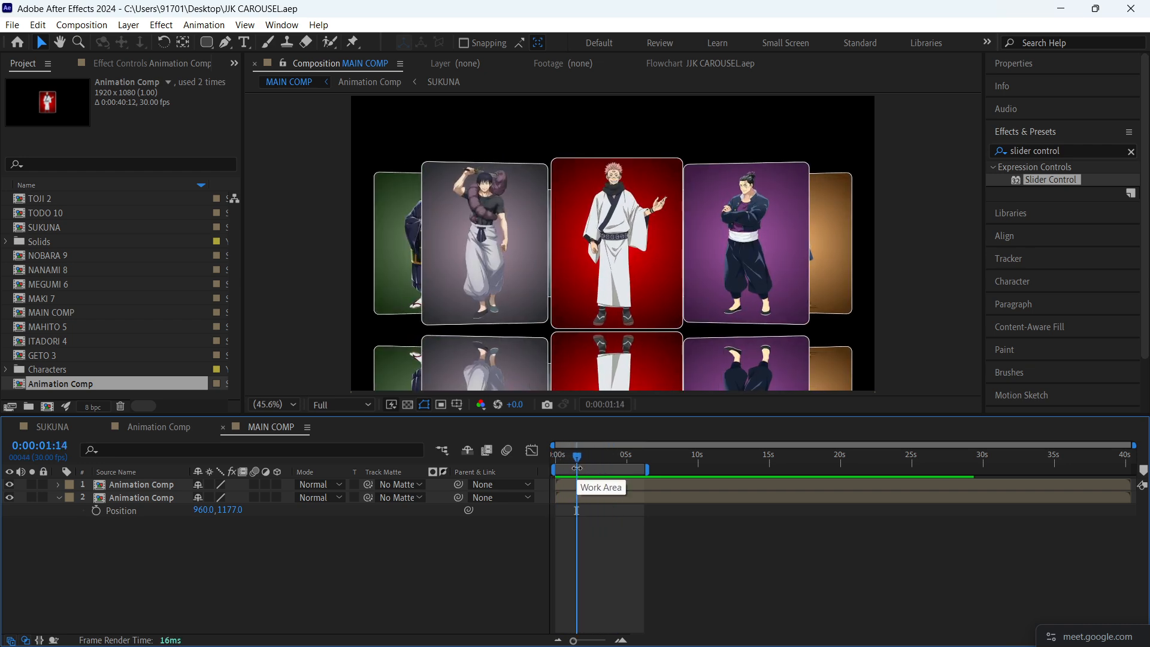
# - Activate the Pen tool and rename the flipped Animation Comp layer SHADOW
pyautogui.scroll(-2, 618, 236)
pyautogui.moveTo(636, 285); pyautogui.dragTo(637, 238)
pyautogui.press('v')
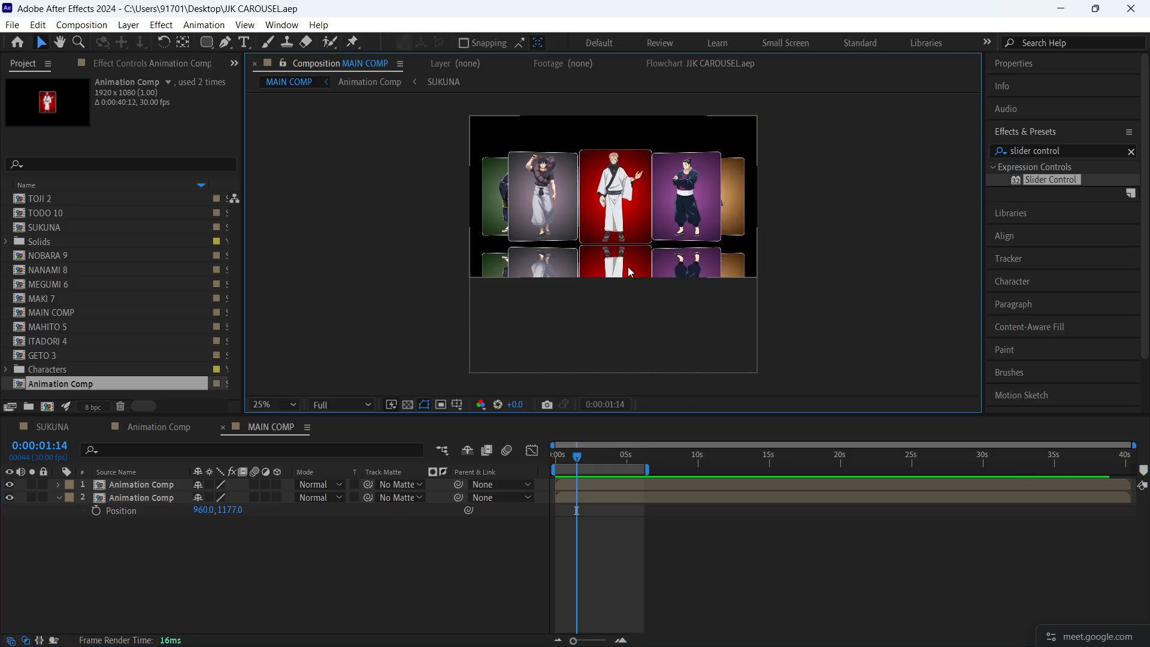
pyautogui.press('.')
pyautogui.press('.')
pyautogui.press(',')
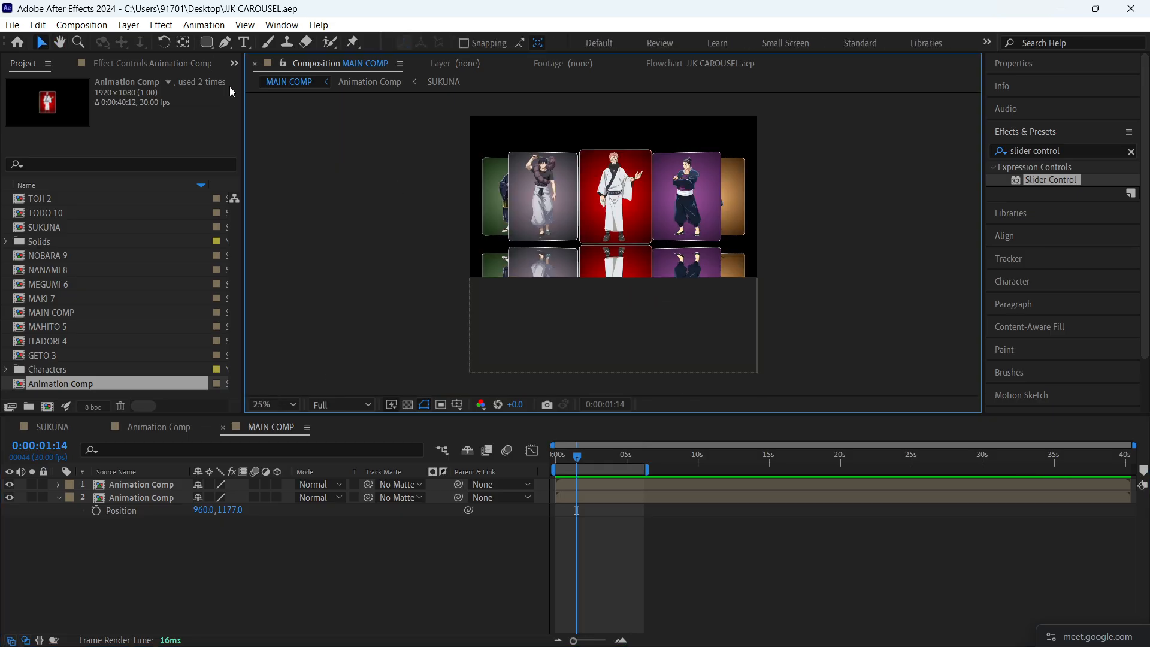
pyautogui.press('.')
pyautogui.click(225, 42)
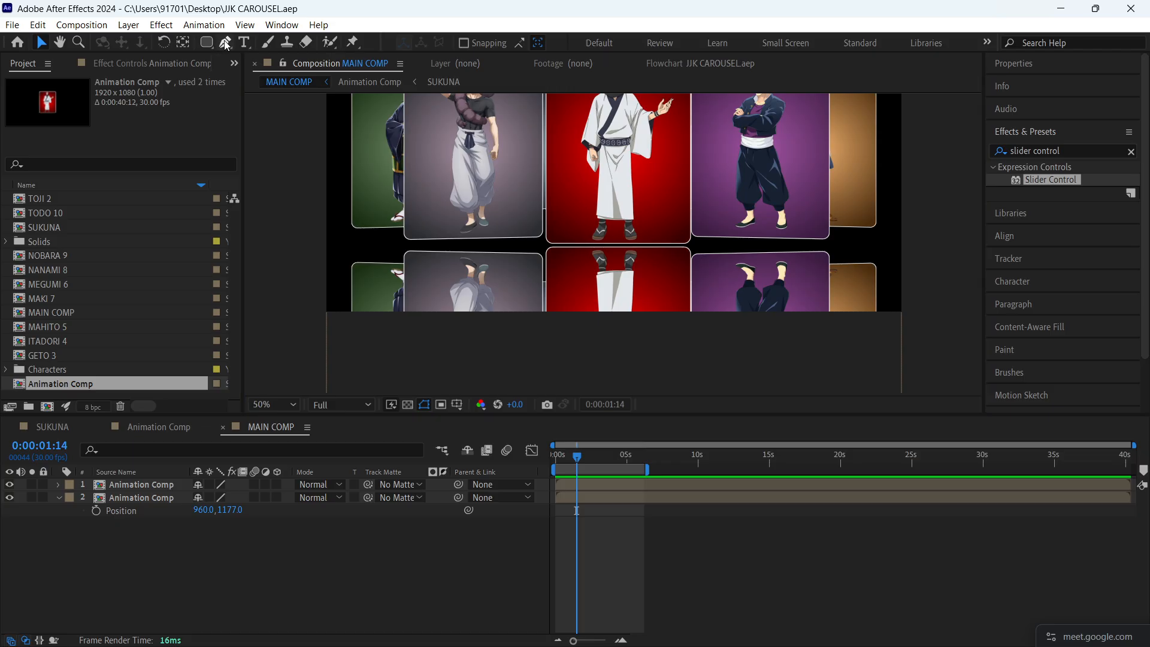
pyautogui.click(144, 499)
pyautogui.press('Return')
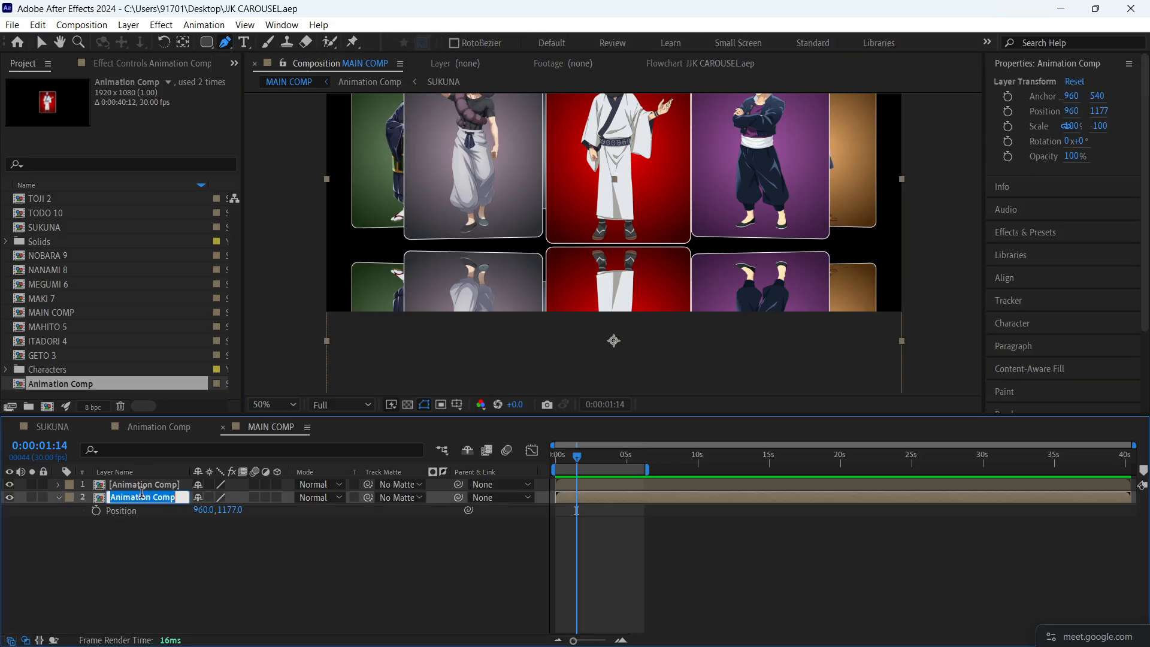
pyautogui.write('SHA')
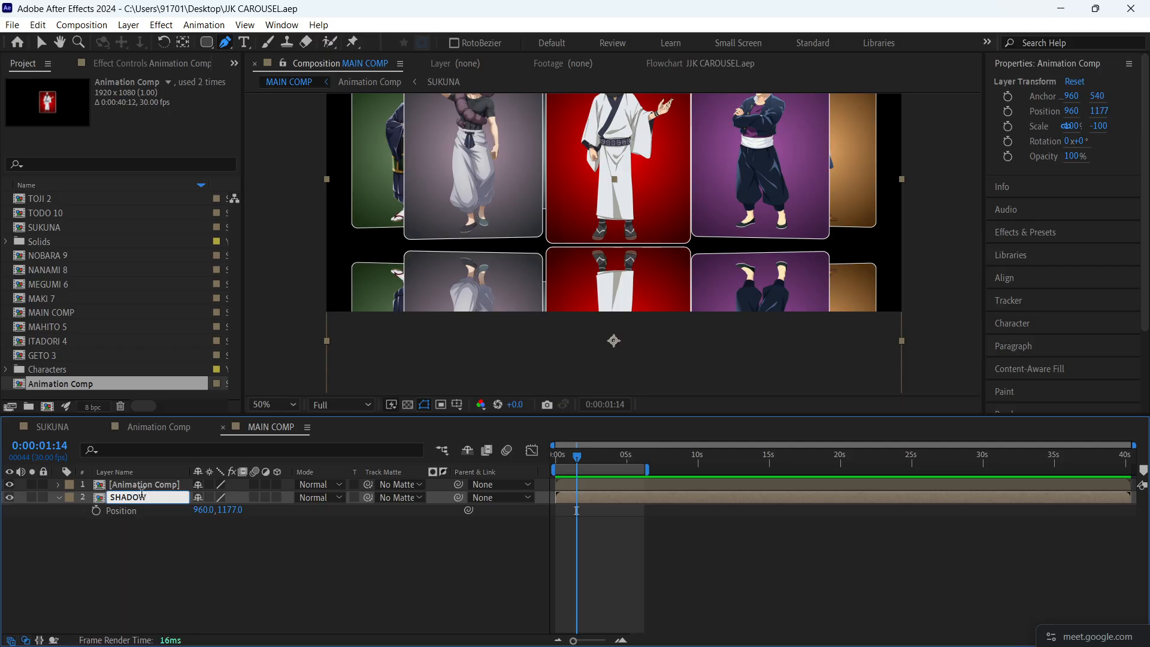
pyautogui.write('DOW')
pyautogui.press('Return')
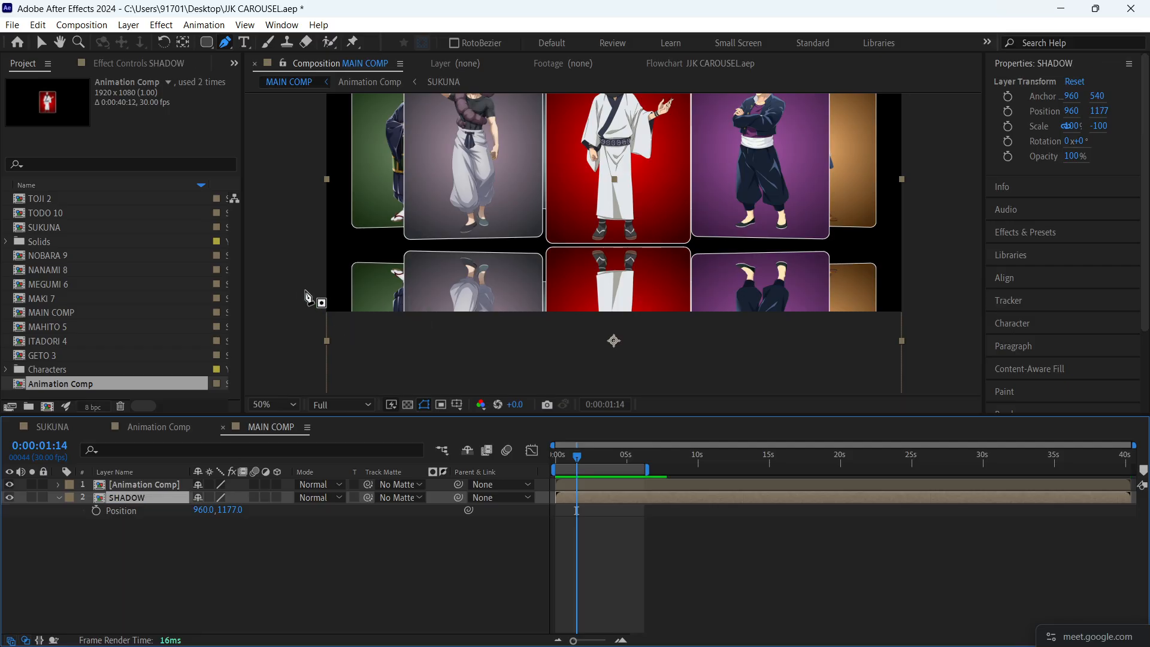
# - Draw a closed four-point mask on the SHADOW layer, its upper edge crossing the reflected cards and its lower edge well below the frame
pyautogui.click(264, 288)
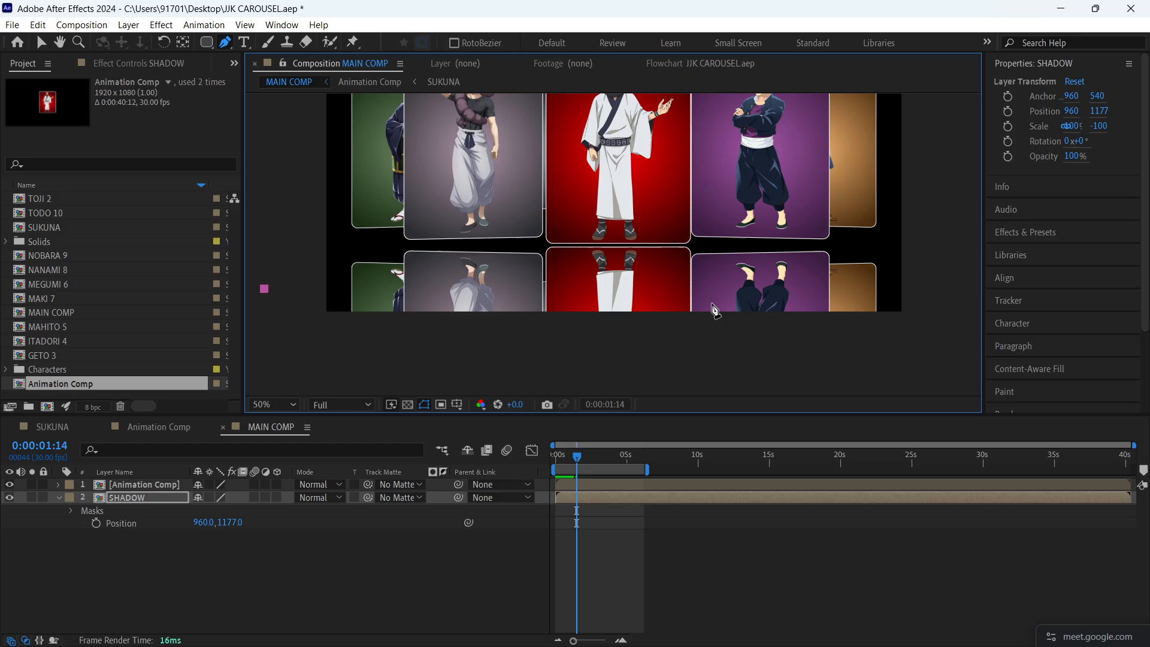
pyautogui.click(947, 277)
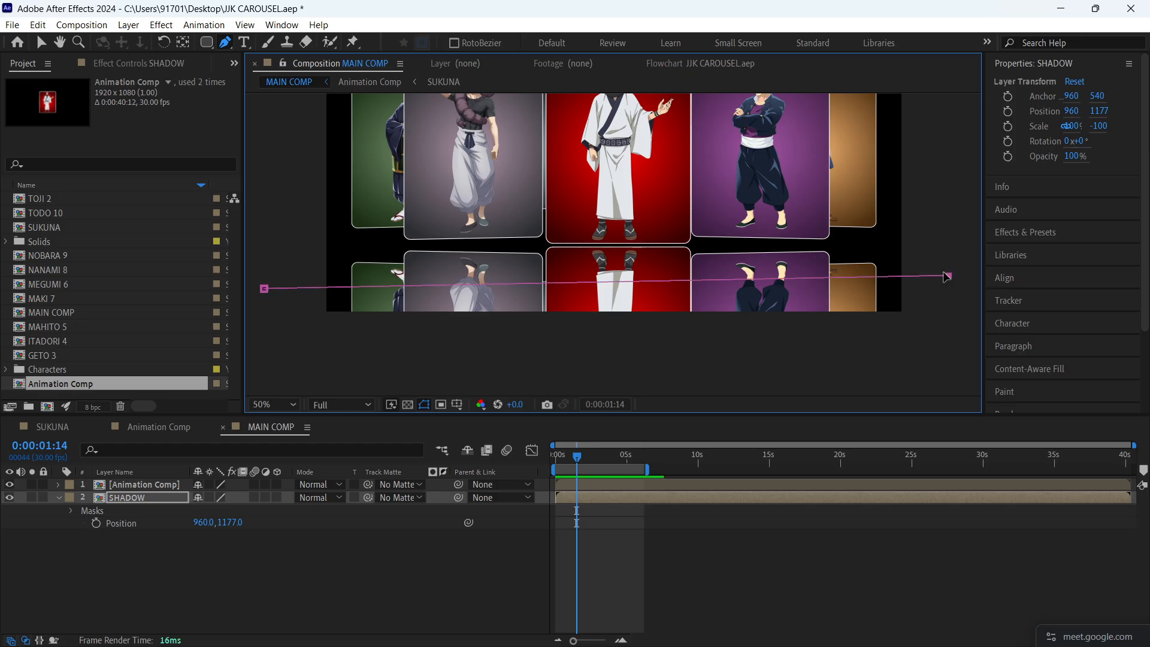
pyautogui.moveTo(947, 277); pyautogui.dragTo(951, 286)
pyautogui.press(',')
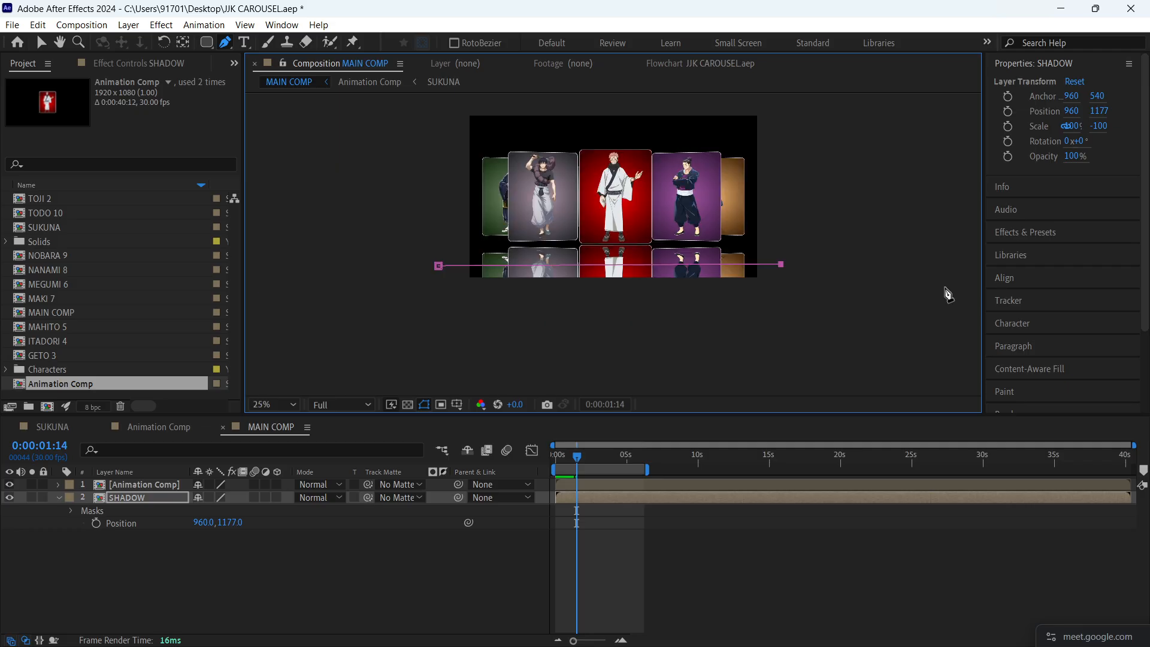
pyautogui.click(938, 368)
pyautogui.click(326, 372)
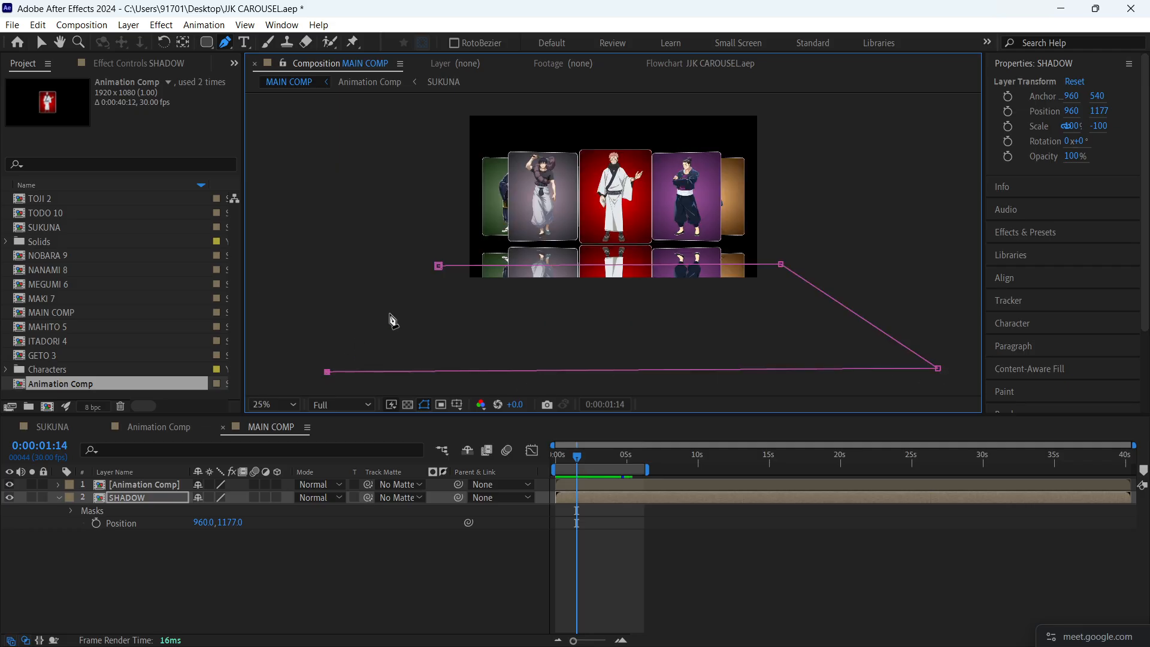
pyautogui.click(438, 266)
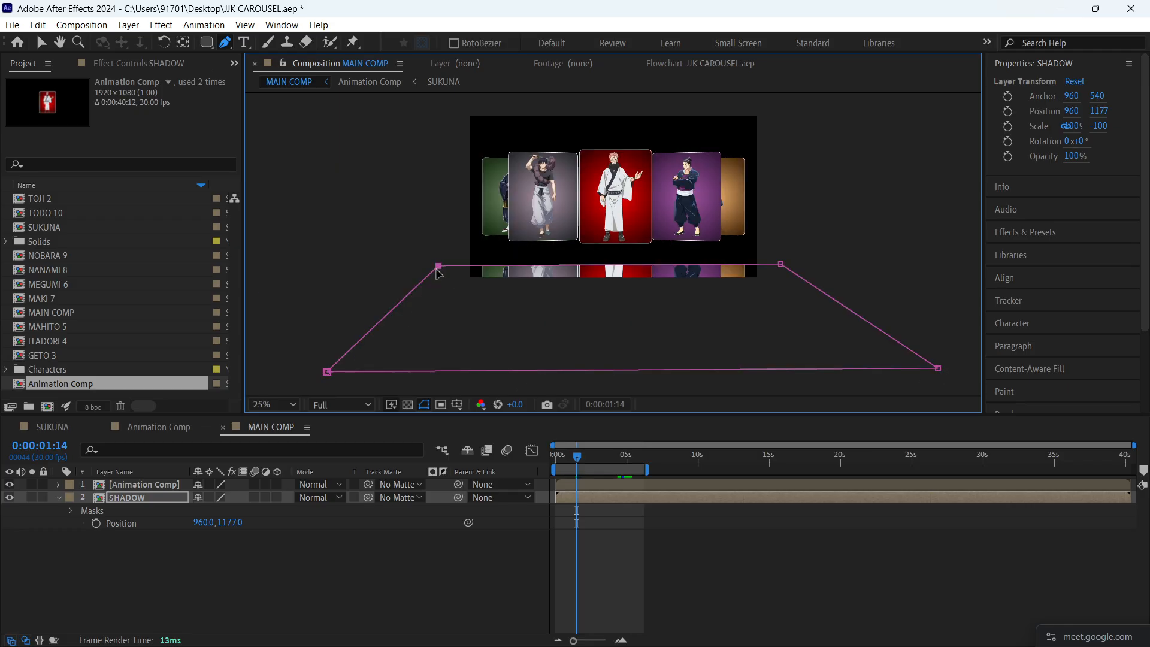
# - Invert the SHADOW layer's mask and set its Mask Feather to 155 pixels
pyautogui.press('m')
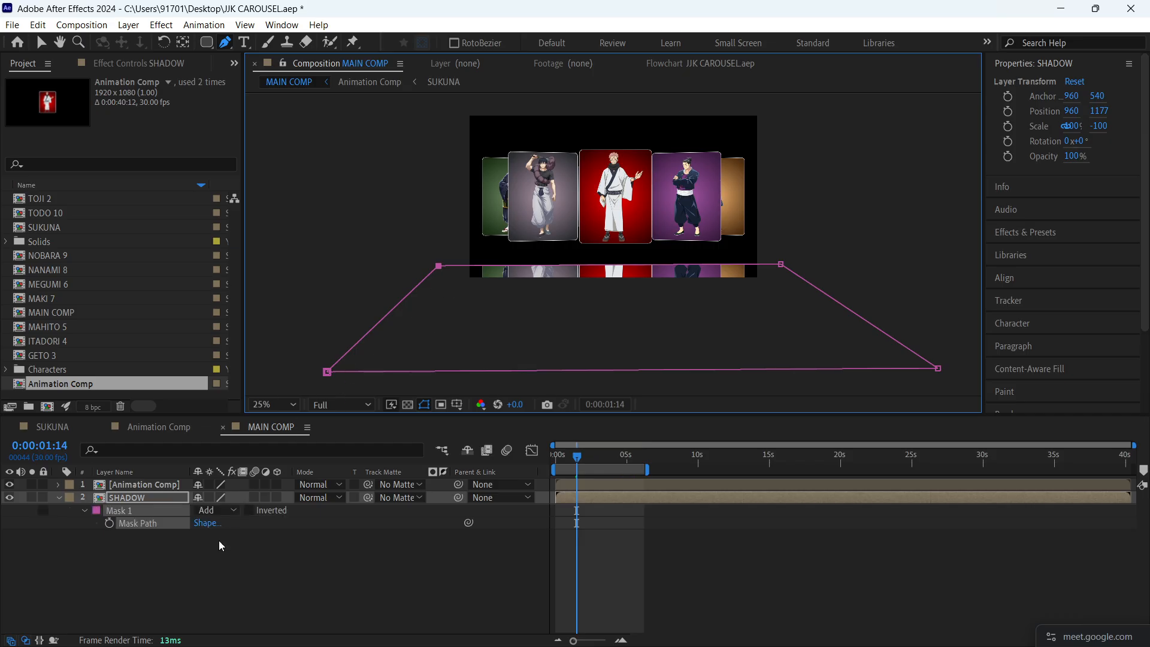
pyautogui.click(250, 510)
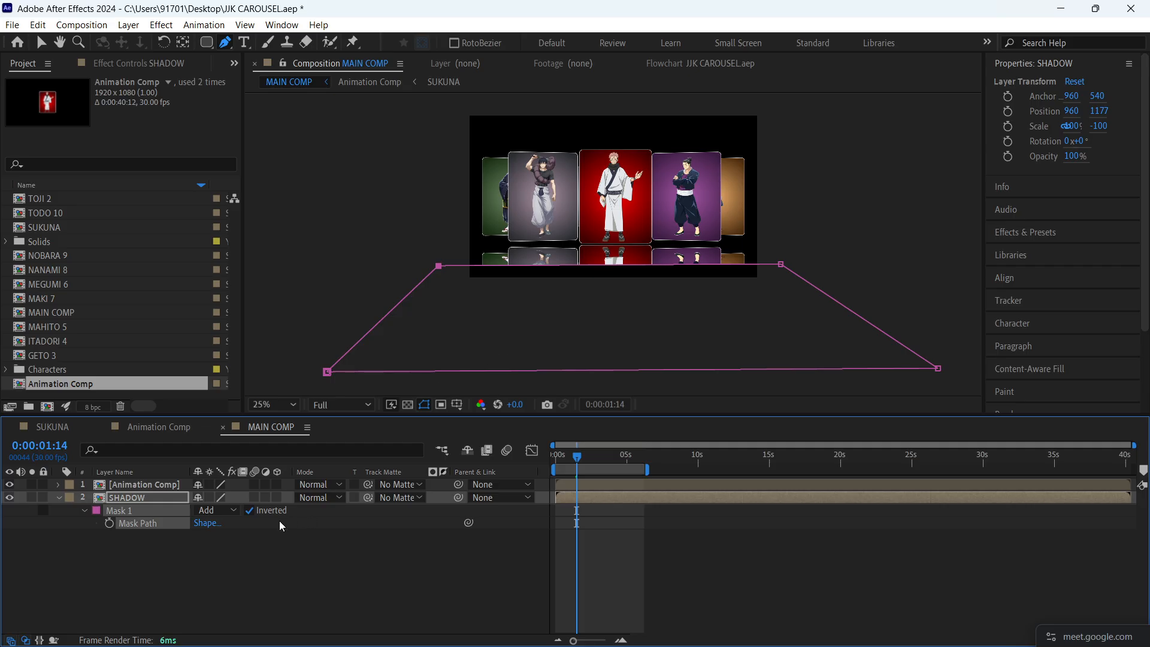
pyautogui.press('f')
pyautogui.hotkey('shift', '/')
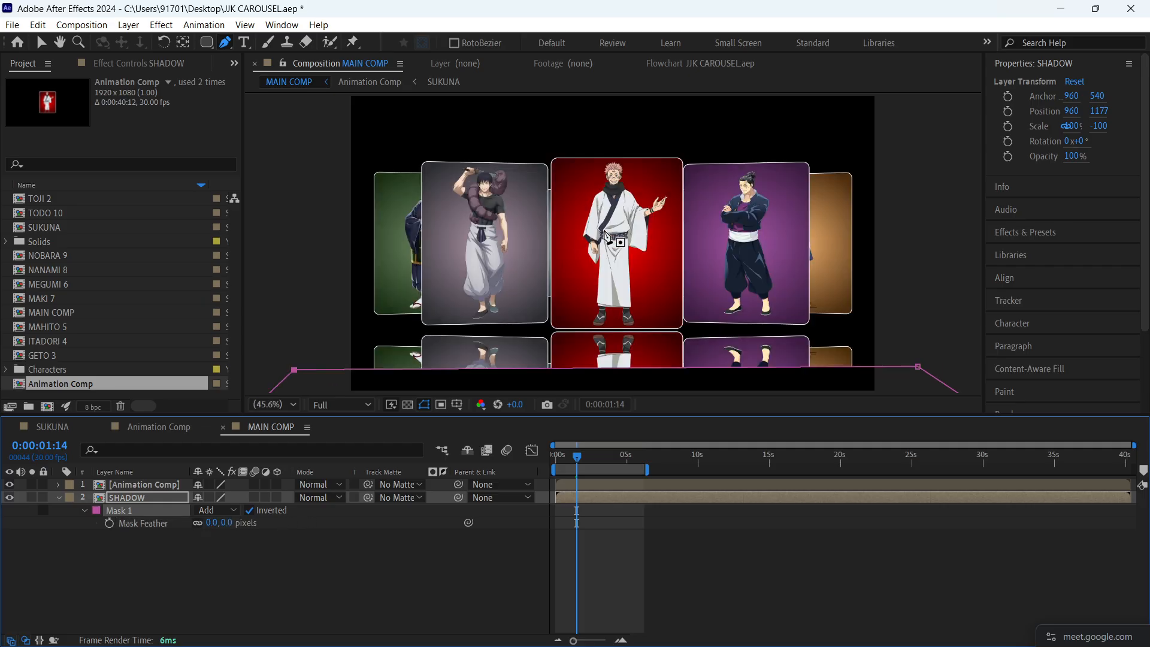
pyautogui.moveTo(231, 523); pyautogui.dragTo(353, 532)
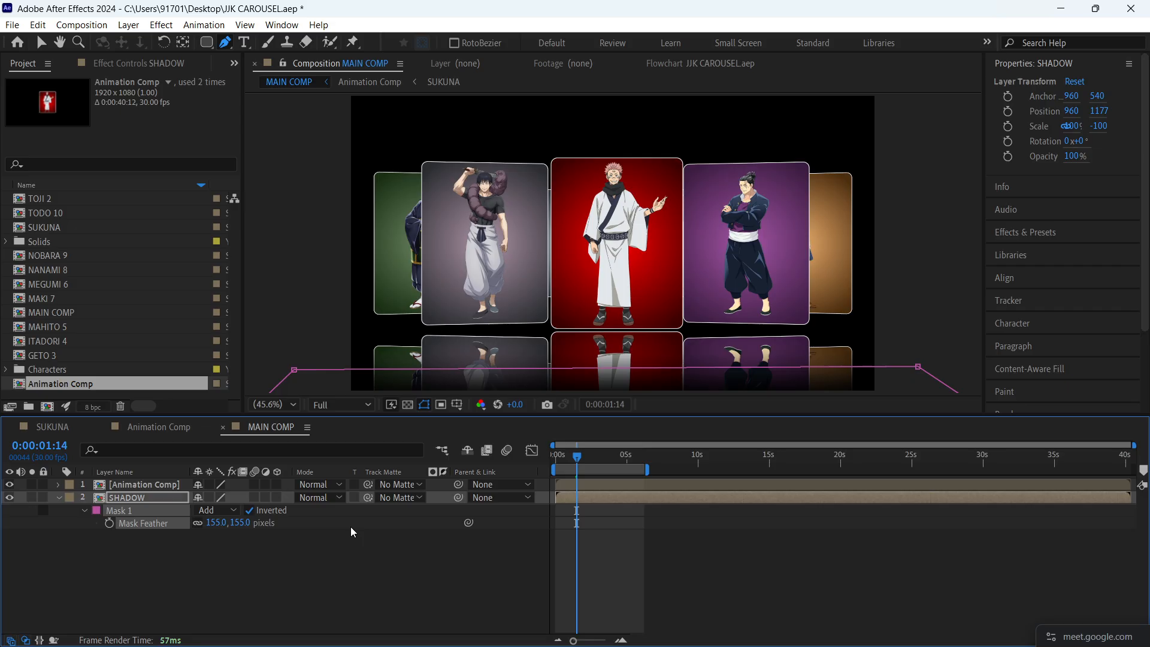
# - Raise the two upper mask points on SHADOW so the reflection fades out closer to the cards
pyautogui.moveTo(295, 370); pyautogui.dragTo(303, 347)
pyautogui.click(259, 514)
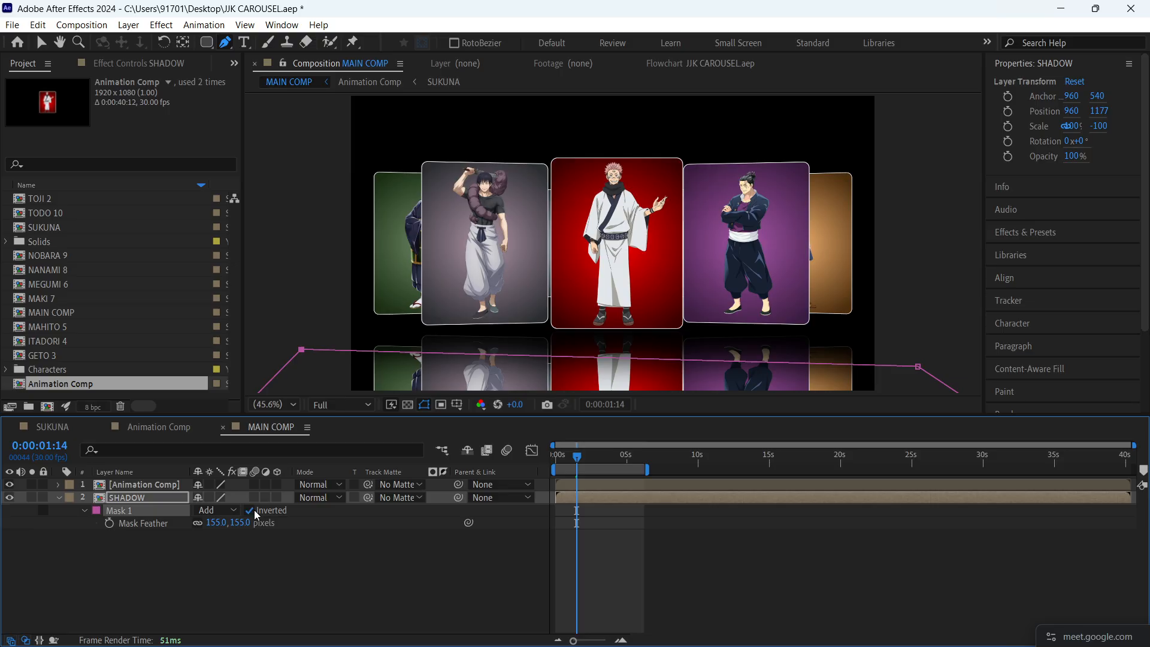
pyautogui.moveTo(919, 367); pyautogui.dragTo(920, 349)
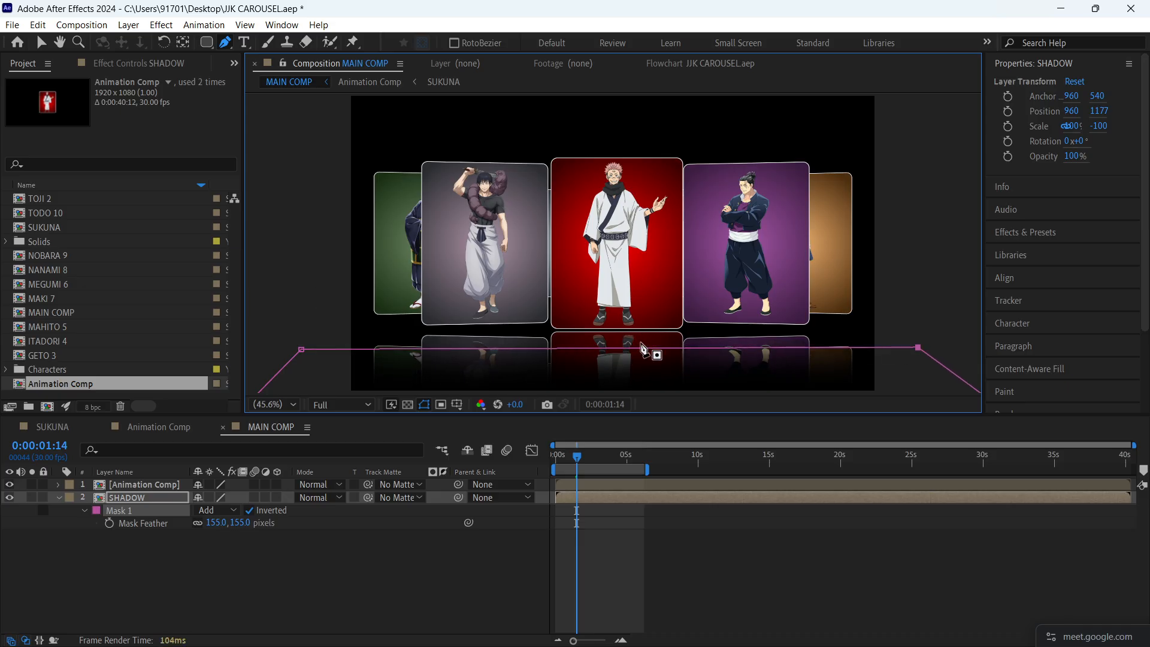
# - Lower the SHADOW layer's opacity to 44%
pyautogui.press('super')
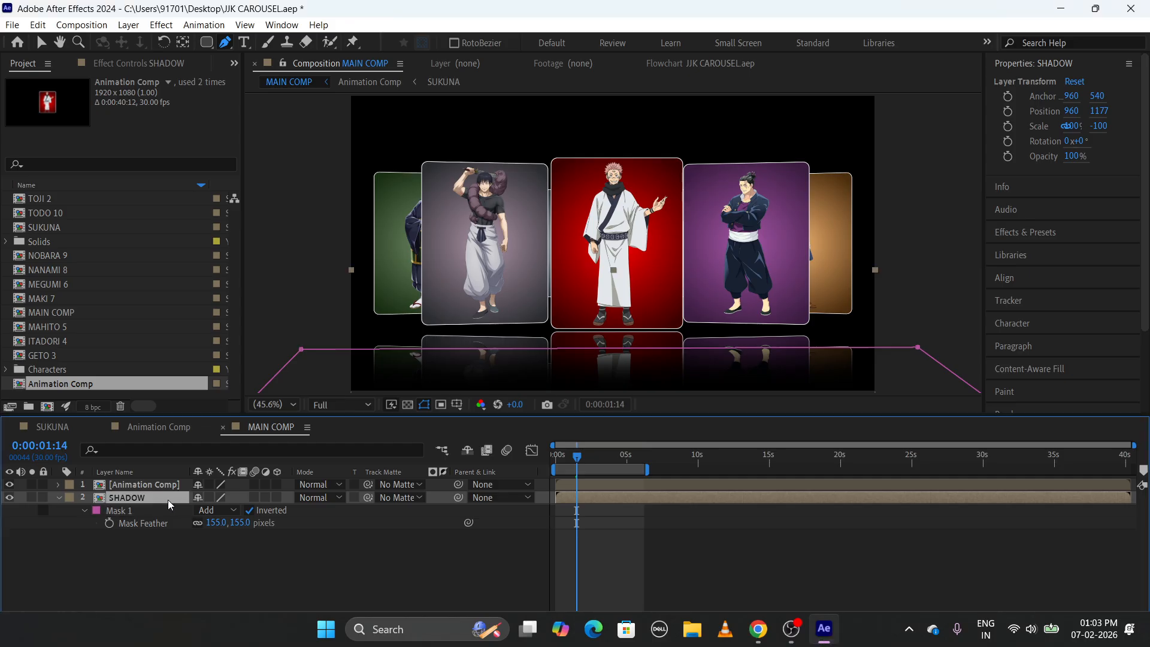
pyautogui.click(168, 500)
pyautogui.press('t')
pyautogui.moveTo(198, 511); pyautogui.dragTo(166, 516)
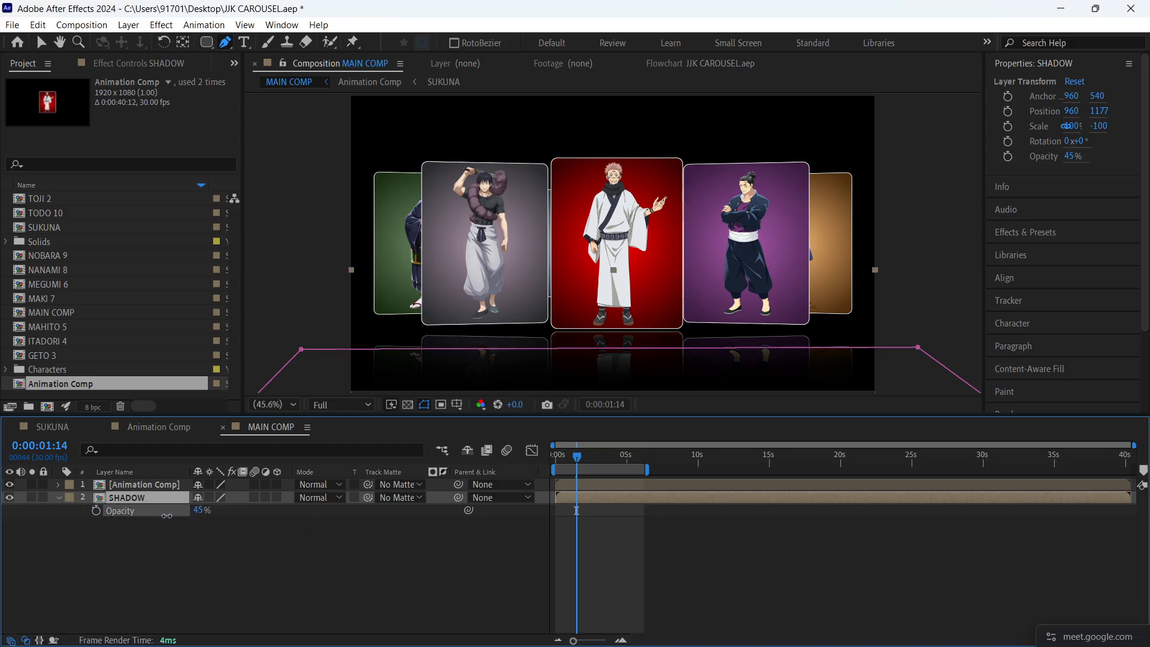
# - Preview the faded reflection from the start of MAIN COMP and save the project
pyautogui.click(610, 556)
pyautogui.moveTo(581, 456); pyautogui.dragTo(539, 490)
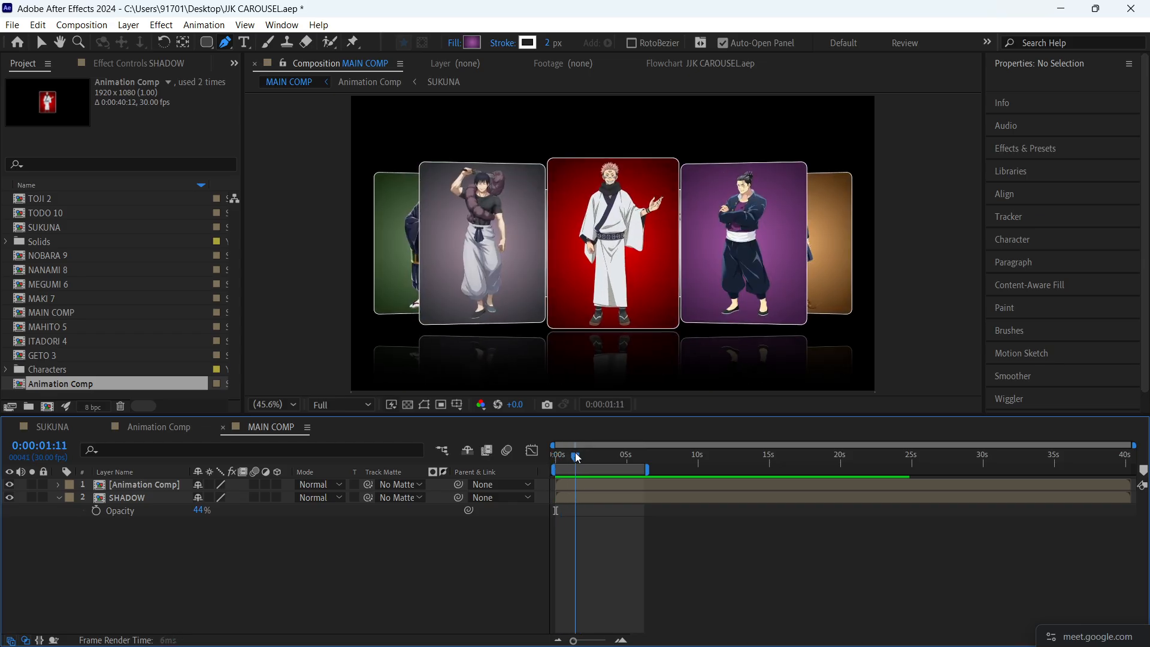
pyautogui.press('space')
pyautogui.hotkey('ctrl', 's')
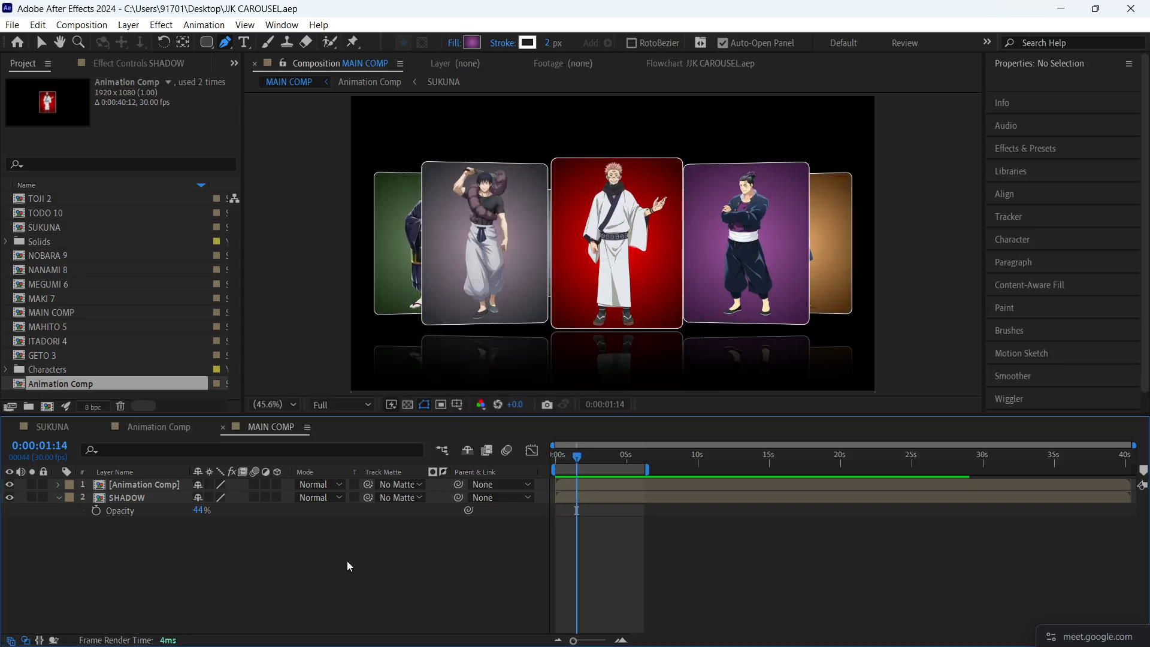
# - Add an adjustment layer to MAIN COMP
pyautogui.hotkey('ctrl', 'y')
pyautogui.press('Escape')
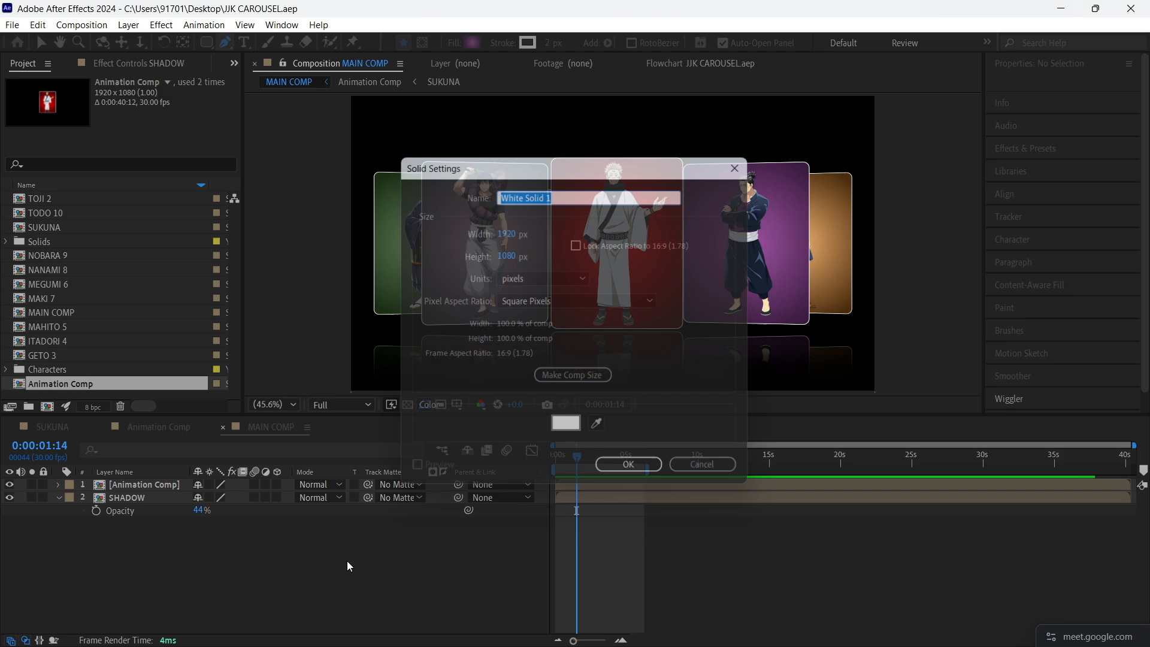
pyautogui.hotkey('ctrl', 'alt', 'y')
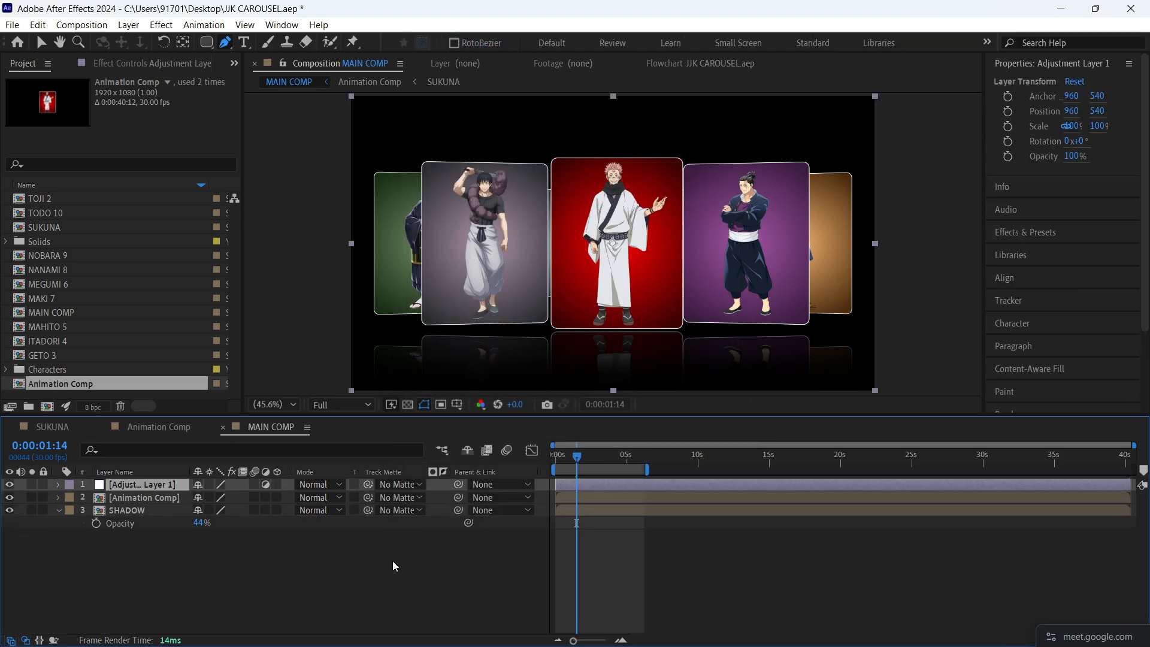
# - Apply the 4-Color Gradient effect to the adjustment layer and move that layer beneath SHADOW
pyautogui.click(617, 518)
pyautogui.click(591, 486)
pyautogui.click(1027, 232)
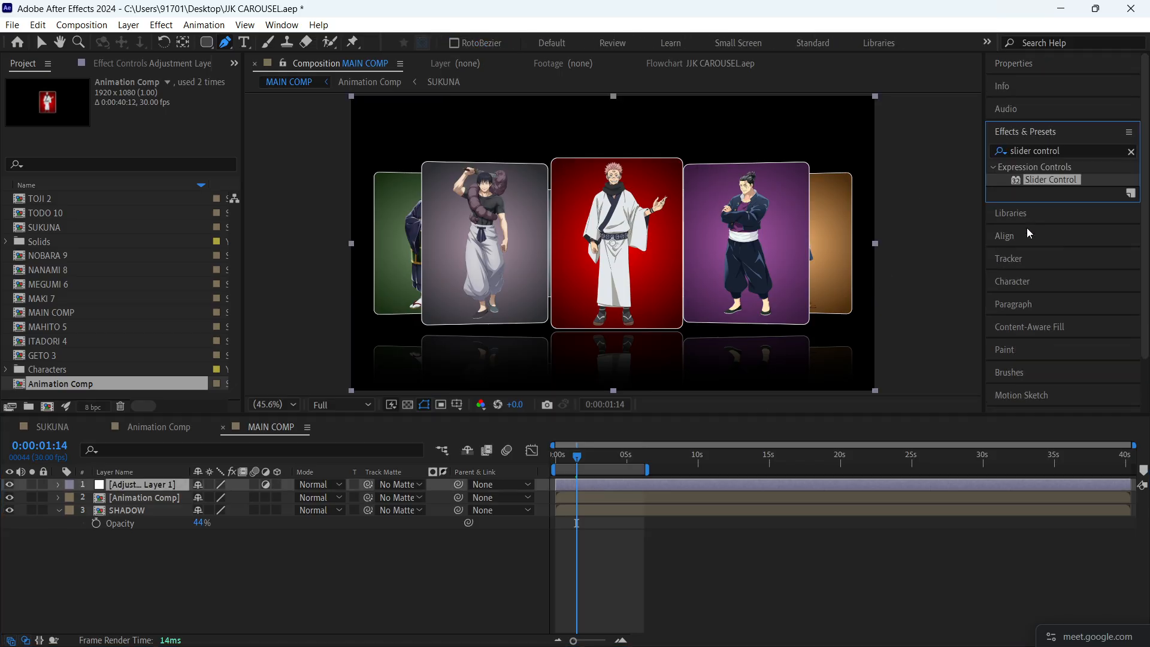
pyautogui.click(1069, 149)
pyautogui.write('gradient')
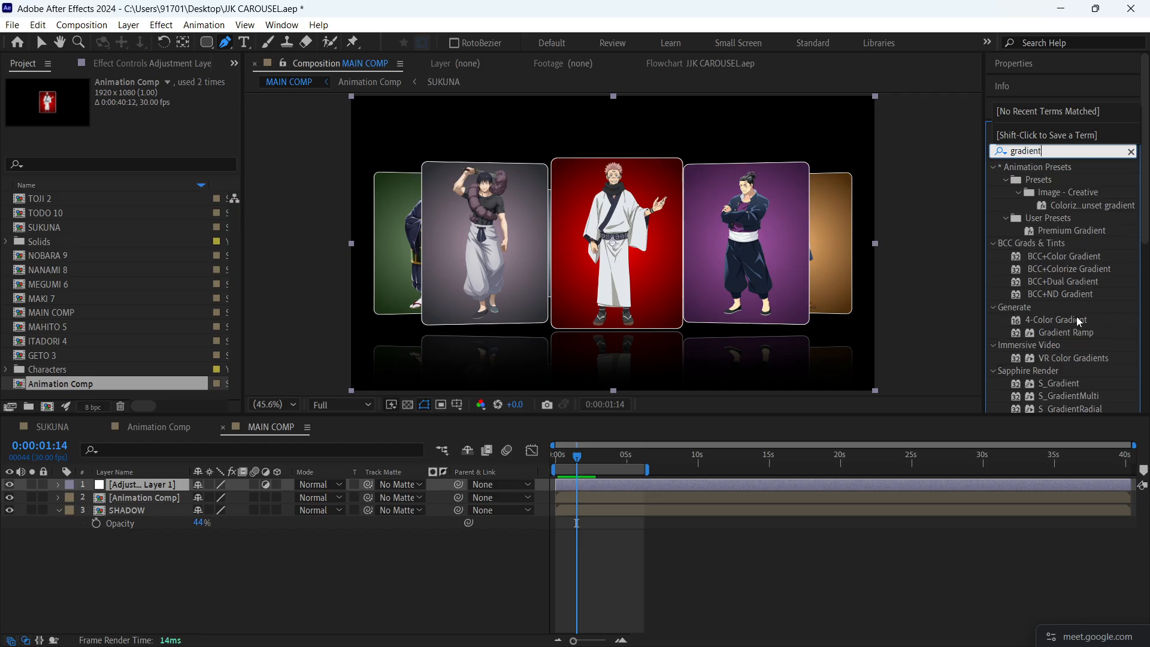
pyautogui.moveTo(1073, 322); pyautogui.dragTo(629, 482)
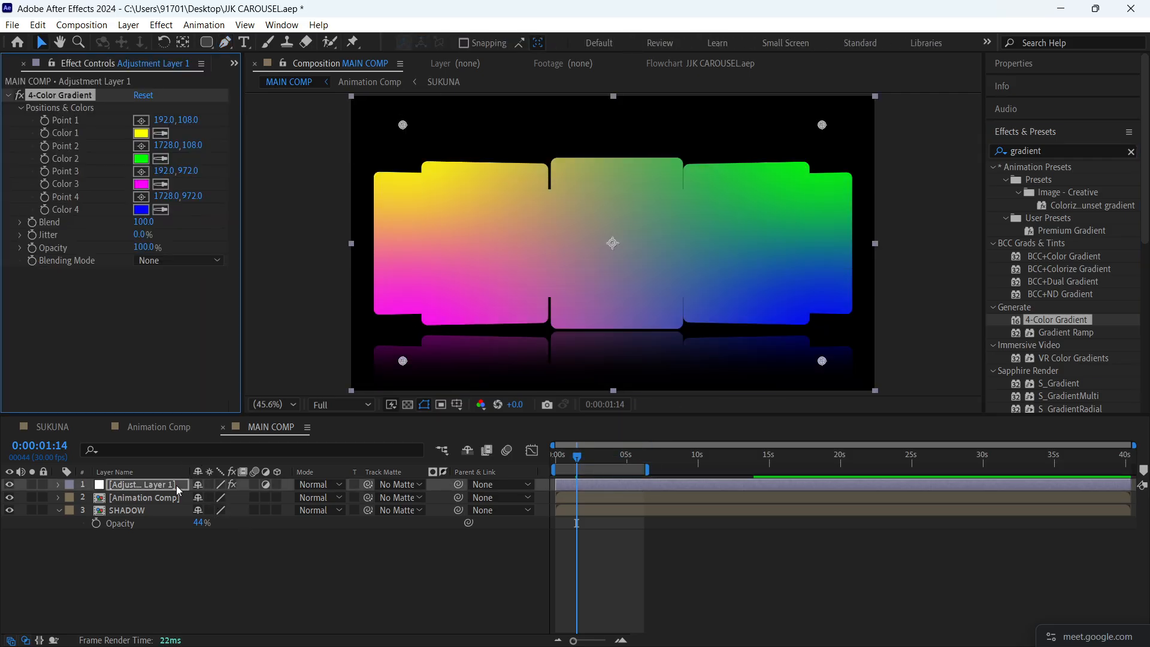
pyautogui.moveTo(174, 484); pyautogui.dragTo(175, 525)
pyautogui.click(238, 563)
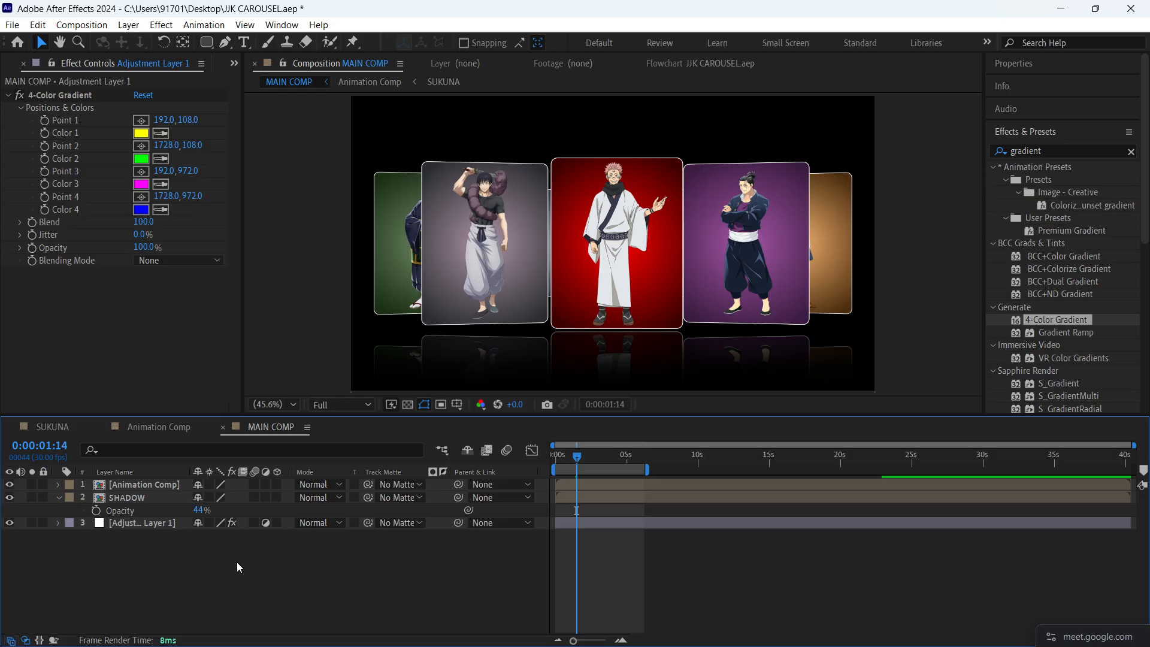
# - Add a white solid at the bottom of MAIN COMP's layer stack and lock it
pyautogui.hotkey('ctrl', 'y')
pyautogui.click(619, 465)
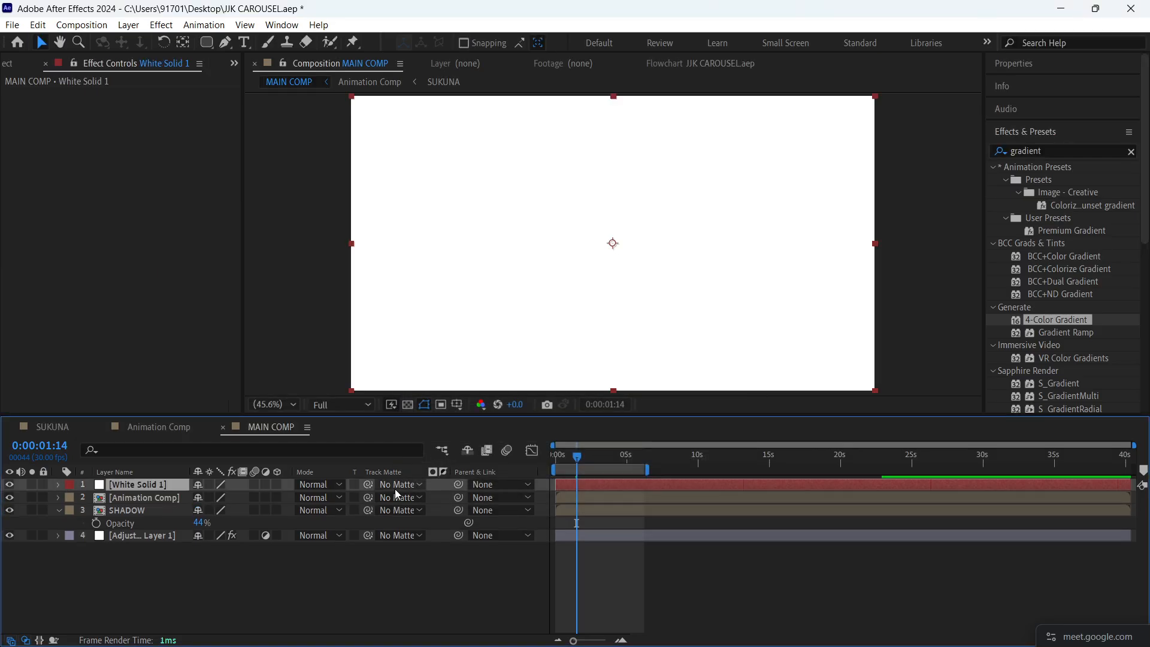
pyautogui.moveTo(149, 484); pyautogui.dragTo(158, 546)
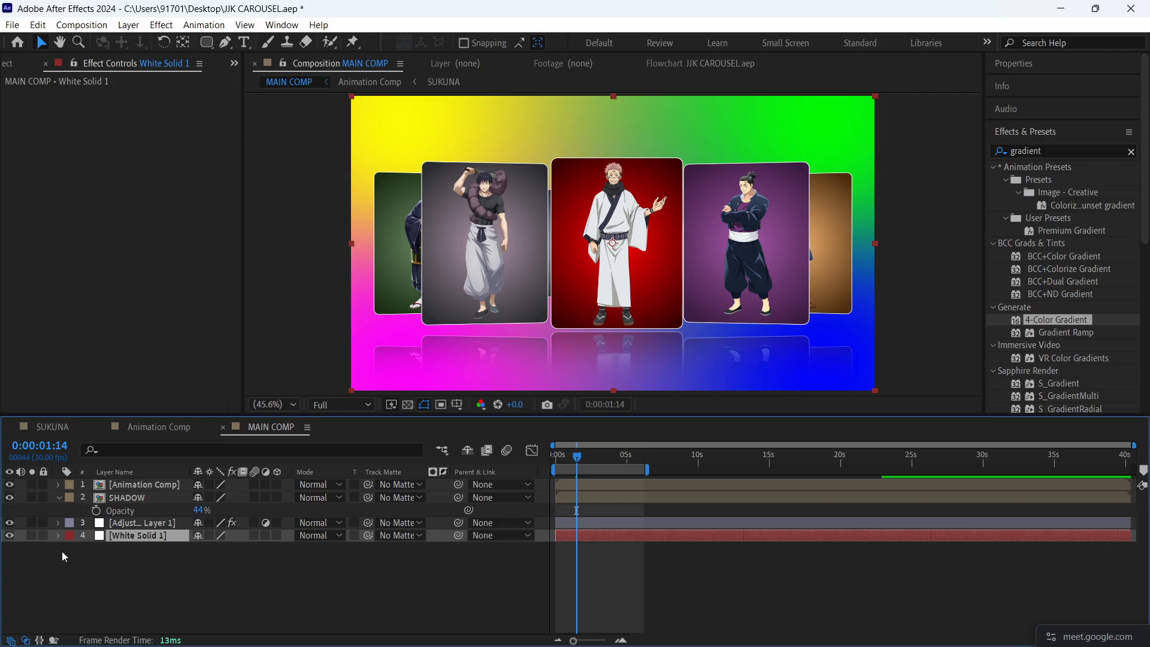
pyautogui.click(42, 536)
# - Set Color 1 and Color 2 of the adjustment layer's 4-Color Gradient to black (000000)
pyautogui.click(142, 523)
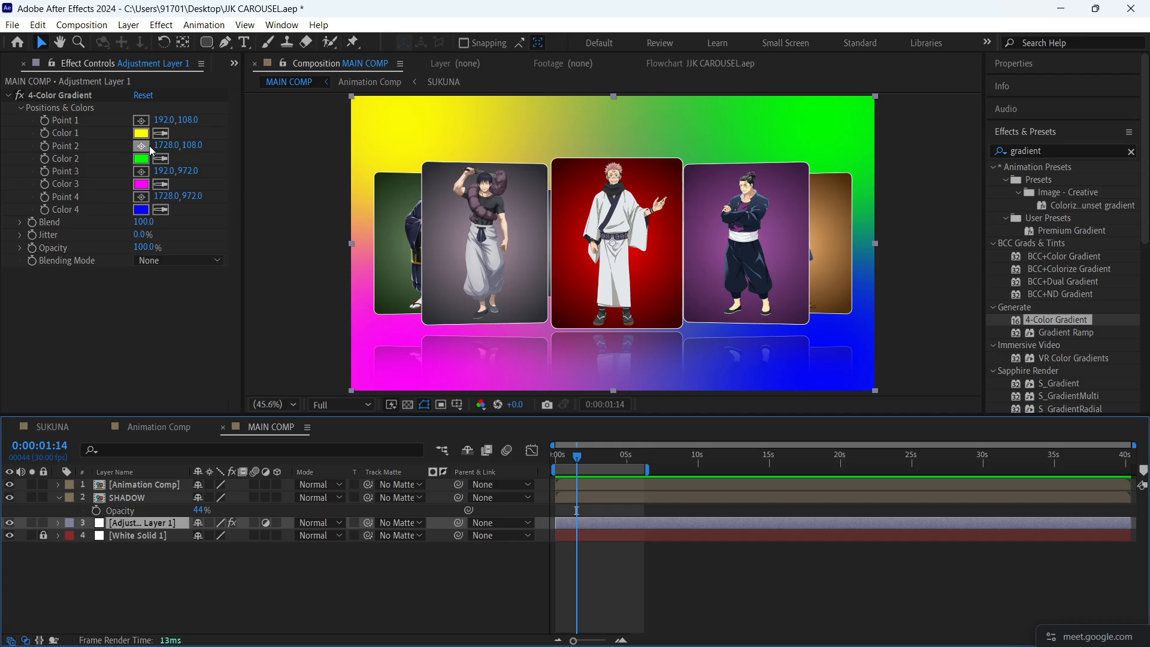
pyautogui.click(56, 94)
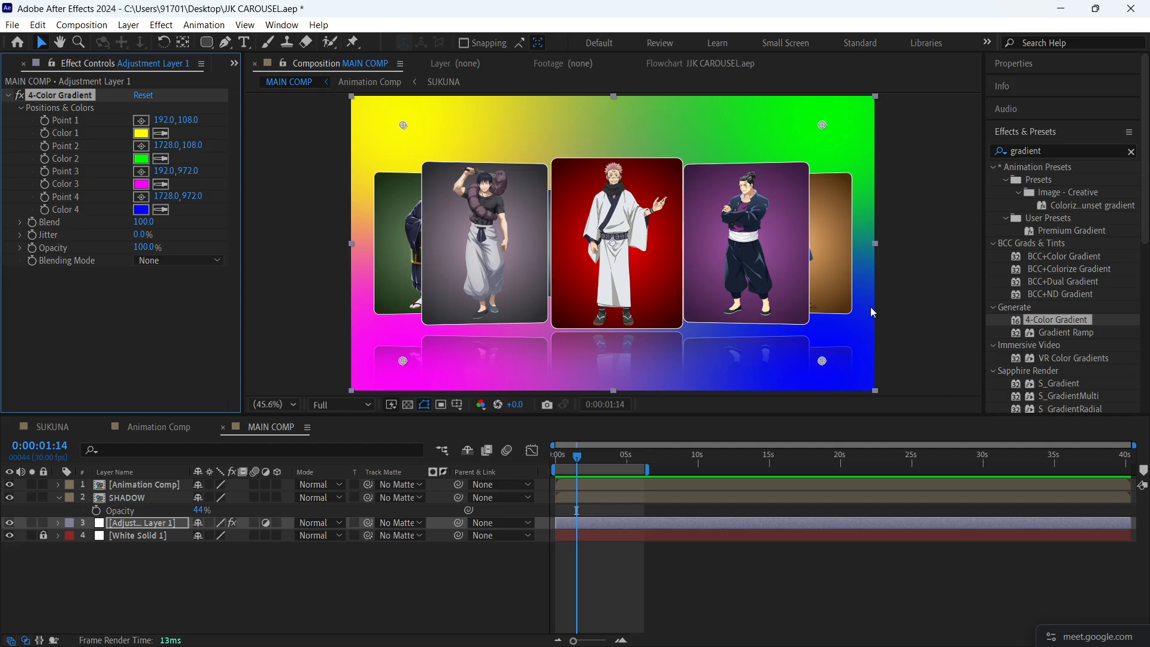
pyautogui.click(141, 133)
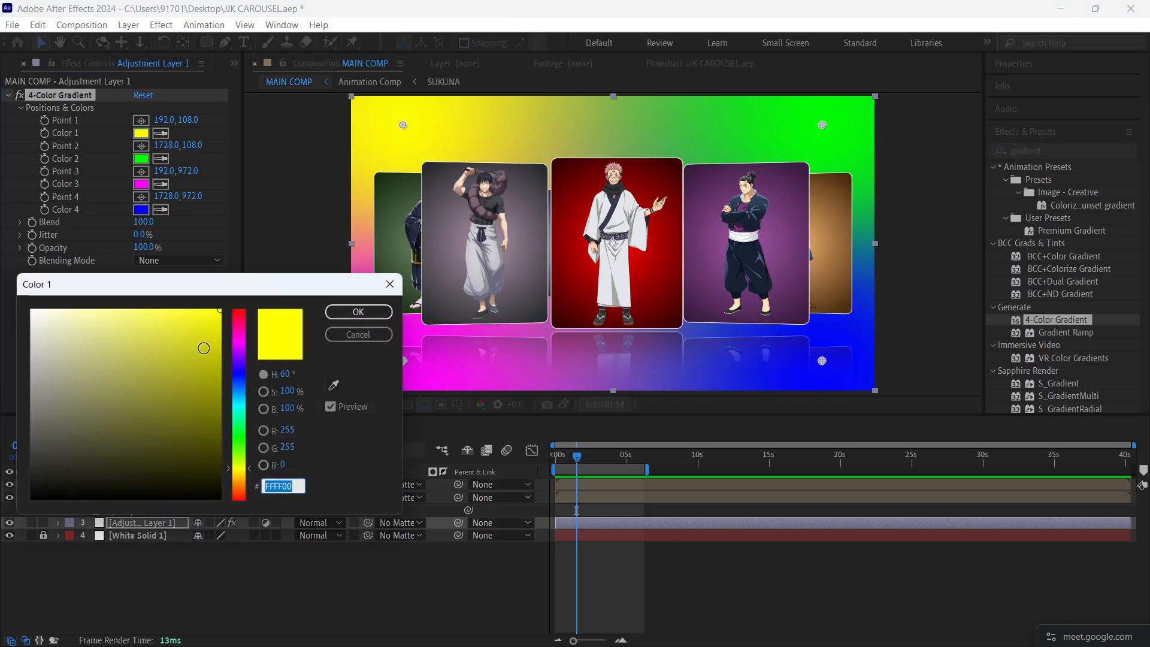
pyautogui.write('000000')
pyautogui.click(359, 311)
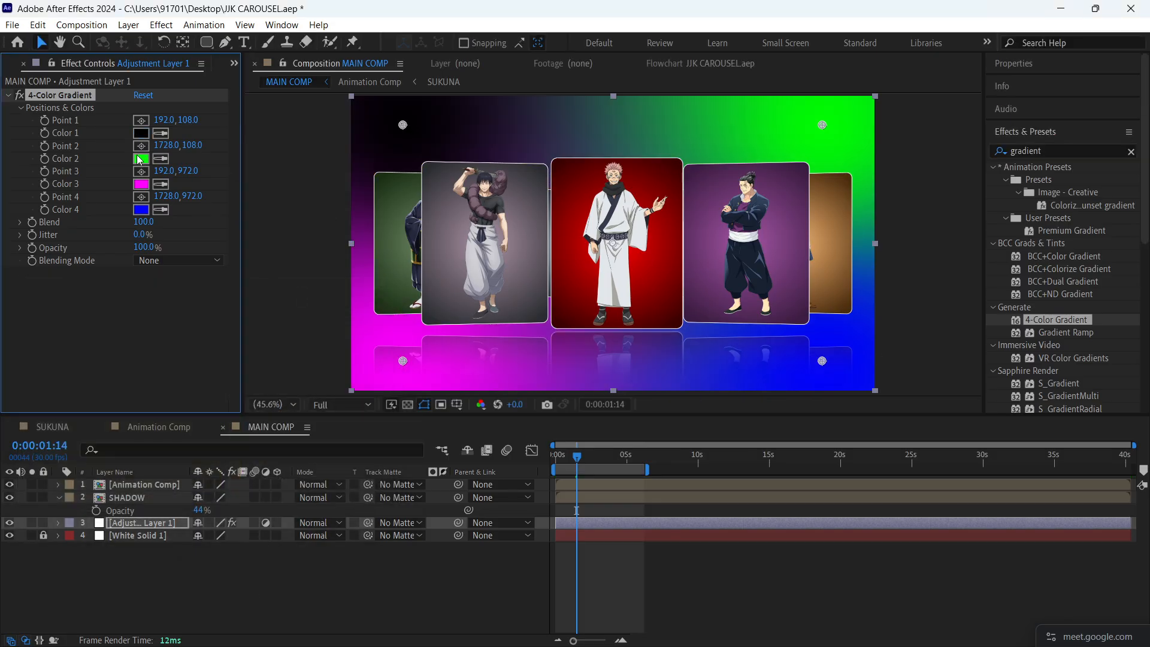
pyautogui.click(140, 158)
pyautogui.write('000000')
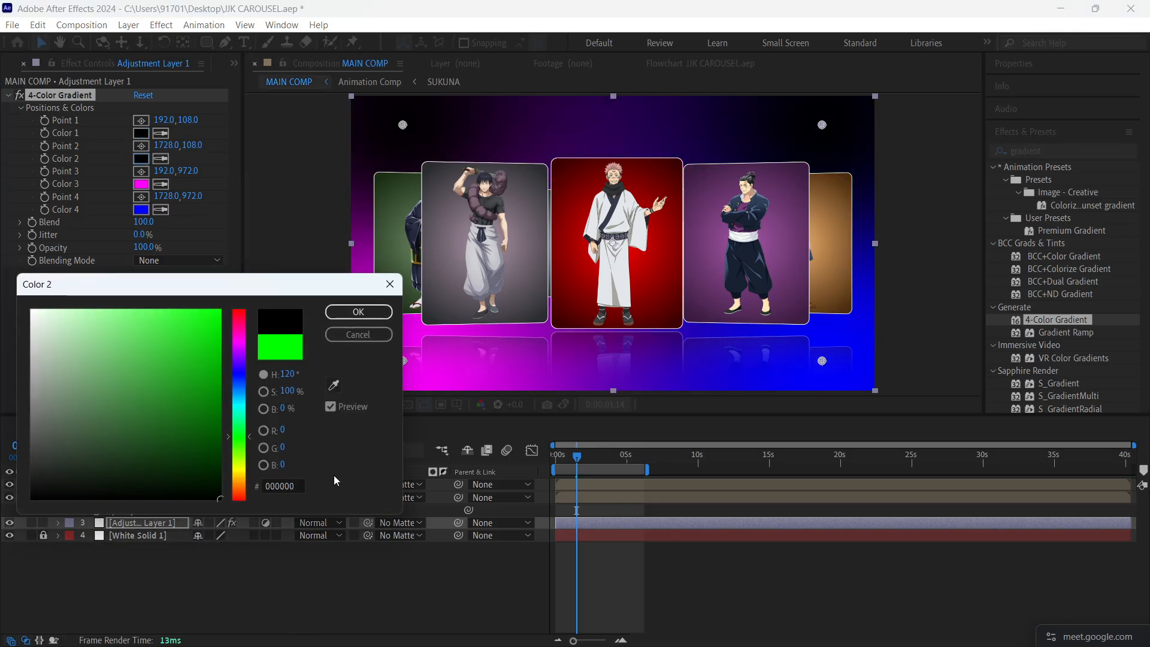
pyautogui.click(360, 310)
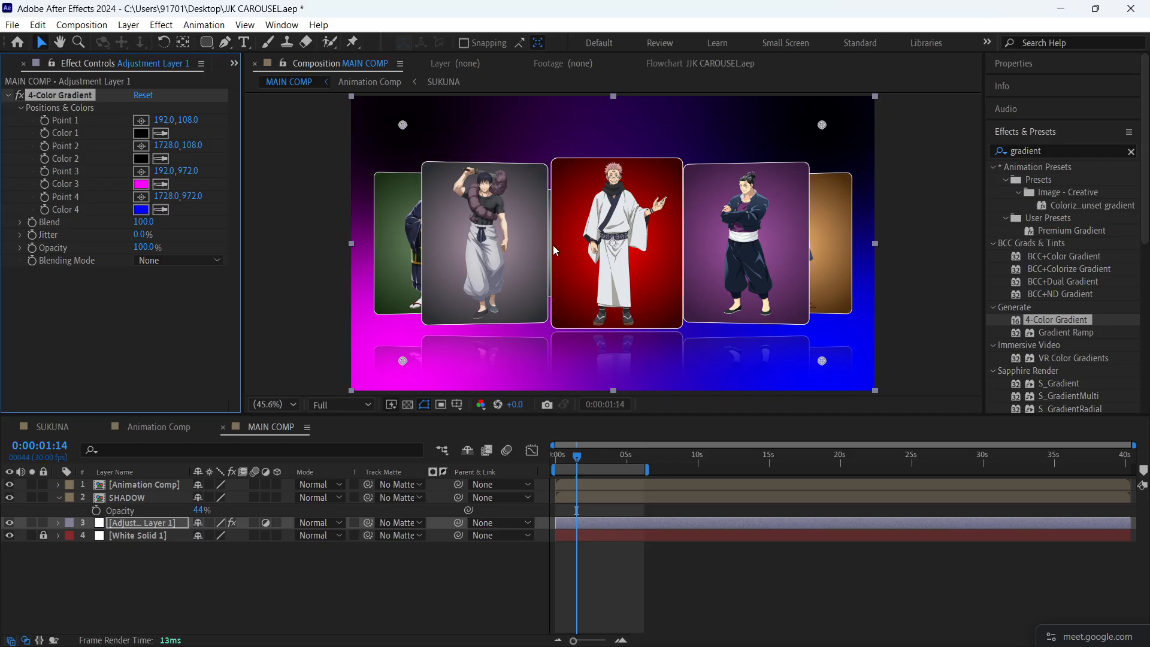
# - Set the gradient's Color 3 to dark purple 540077 and sample that same purple for Color 4
pyautogui.click(142, 183)
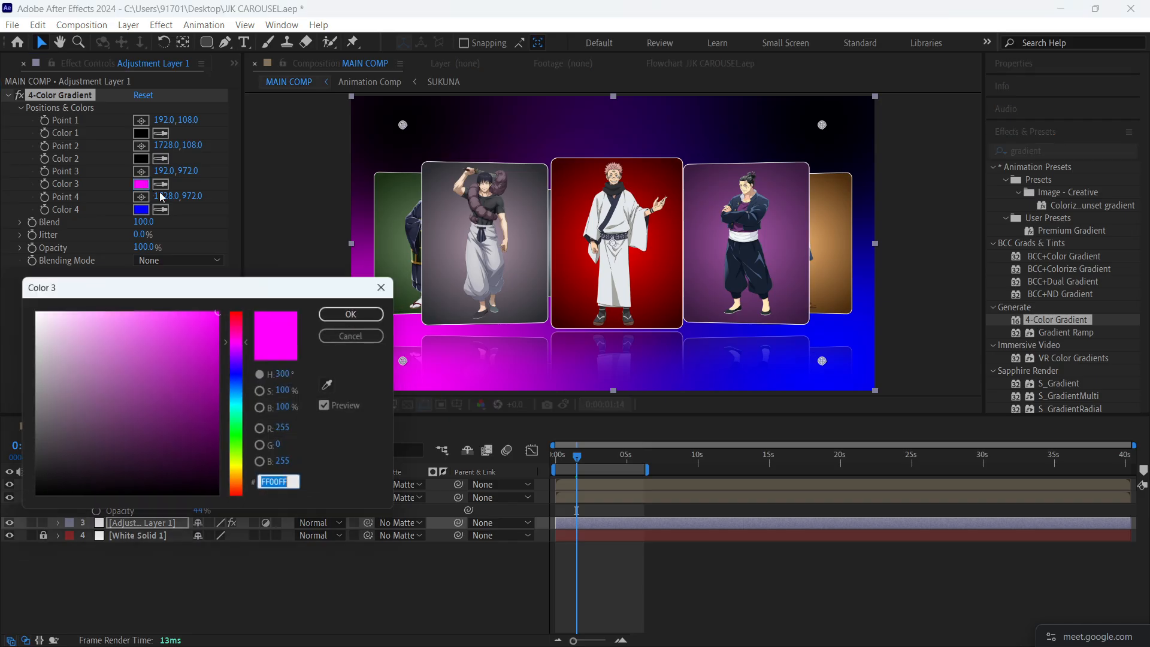
pyautogui.click(240, 350)
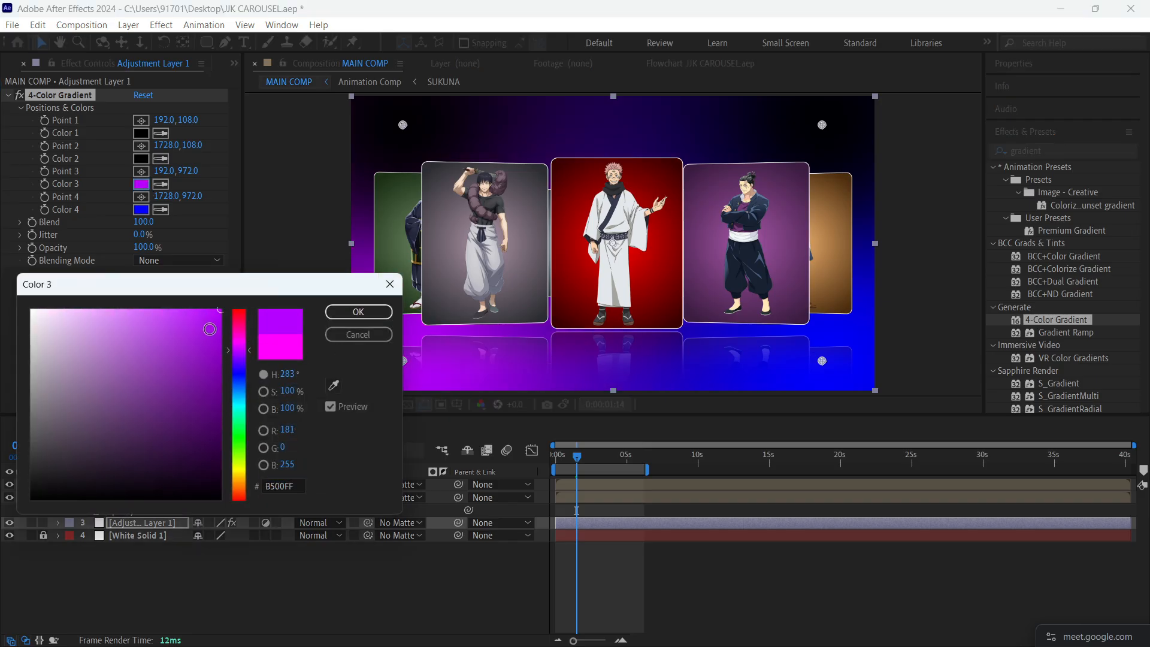
pyautogui.moveTo(210, 329); pyautogui.dragTo(250, 409)
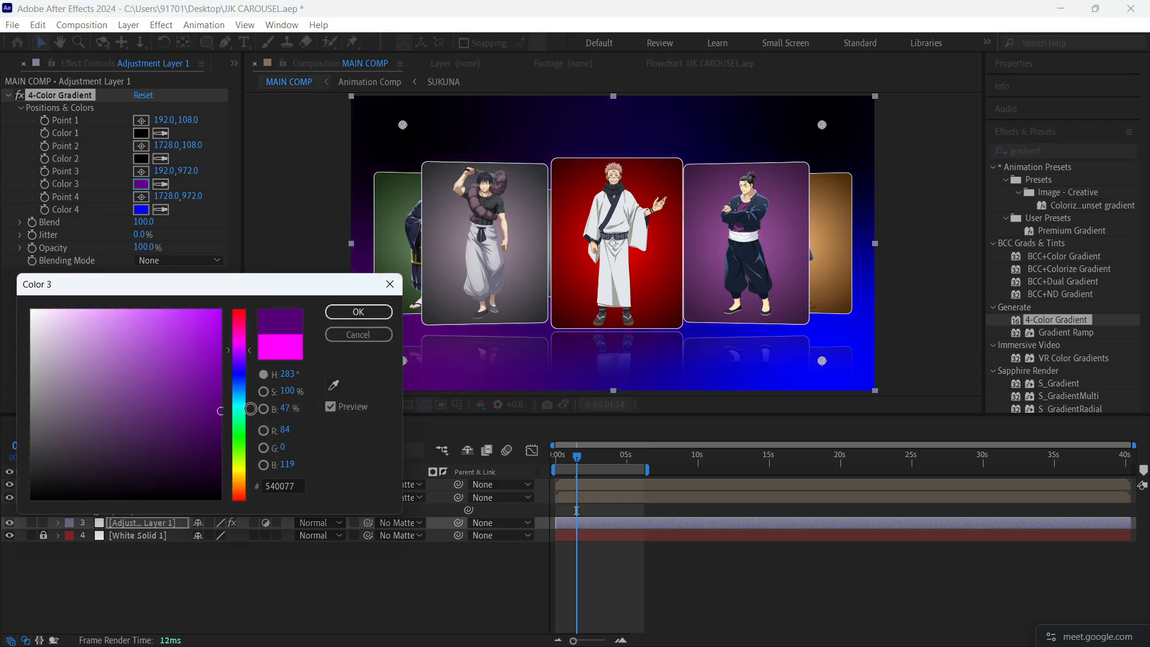
pyautogui.click(358, 312)
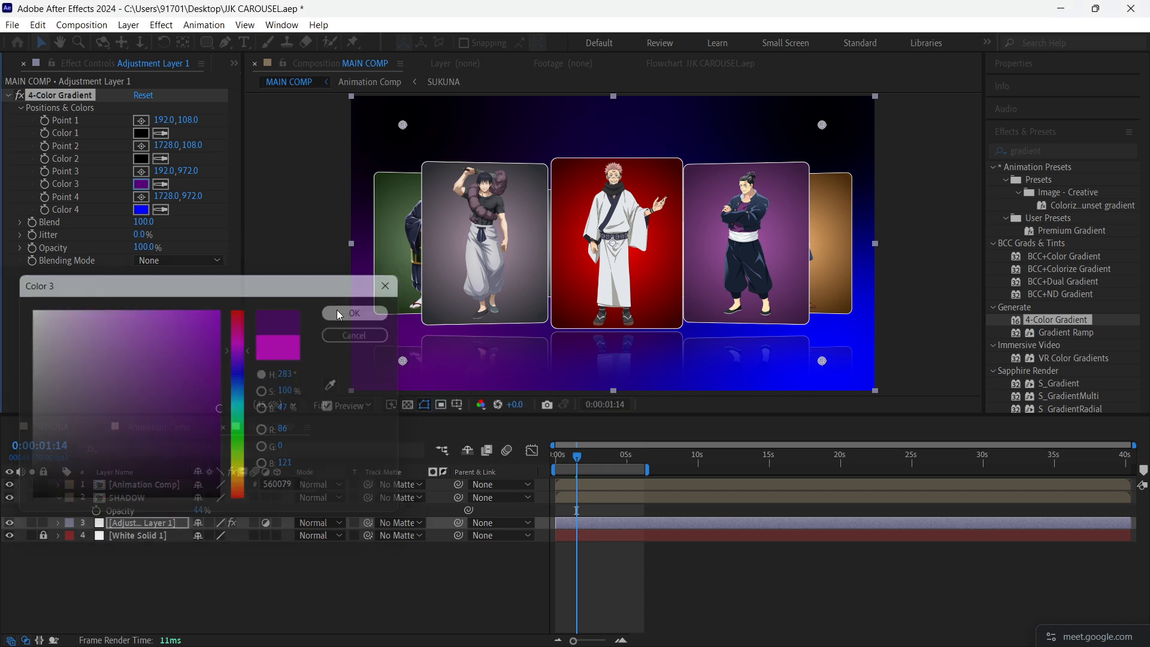
pyautogui.click(148, 181)
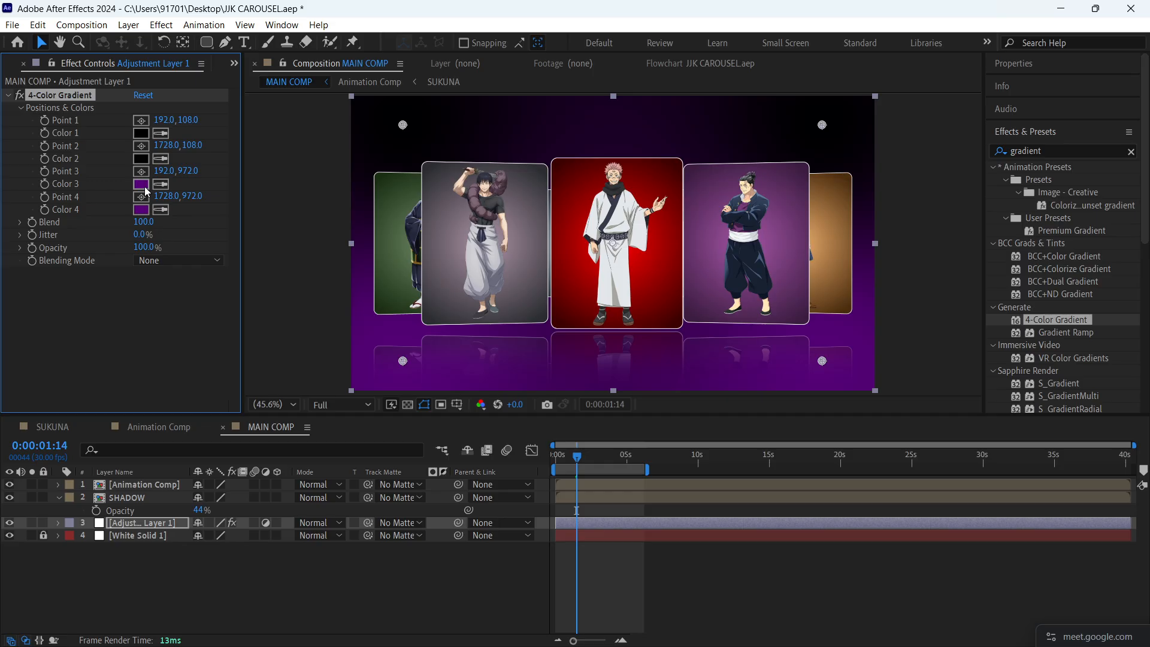
# - Move gradient Point 3 to about 822, 1420 and Point 4 to about 943, 1991, below the frame
pyautogui.moveTo(403, 362); pyautogui.dragTo(576, 484)
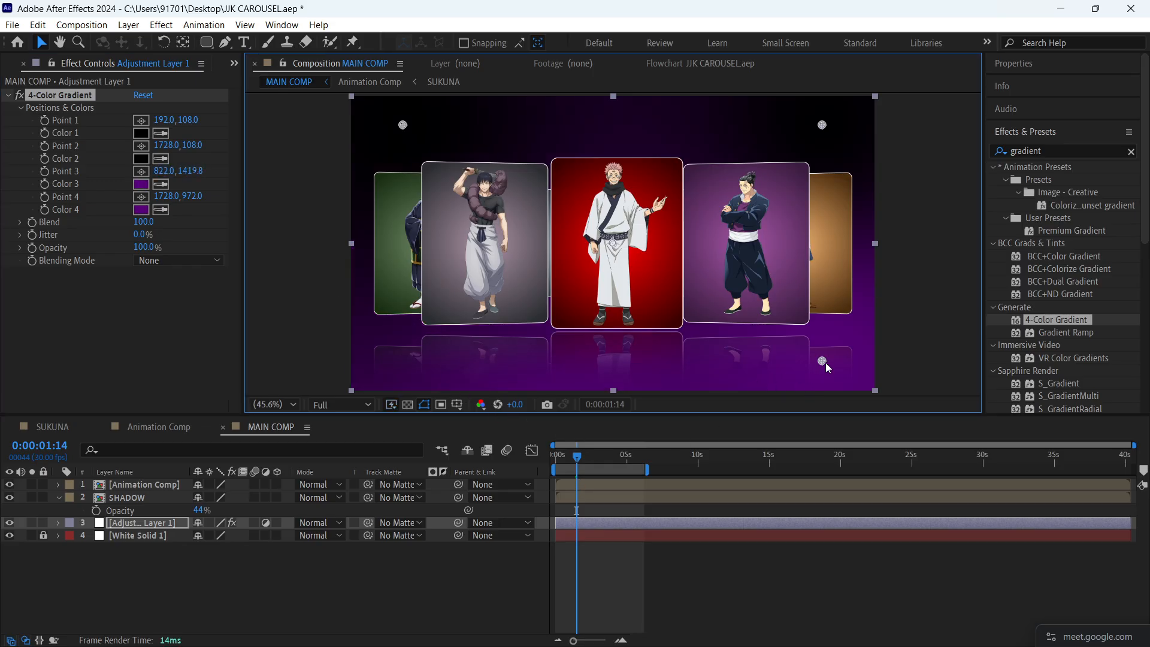
pyautogui.moveTo(823, 362); pyautogui.dragTo(618, 458)
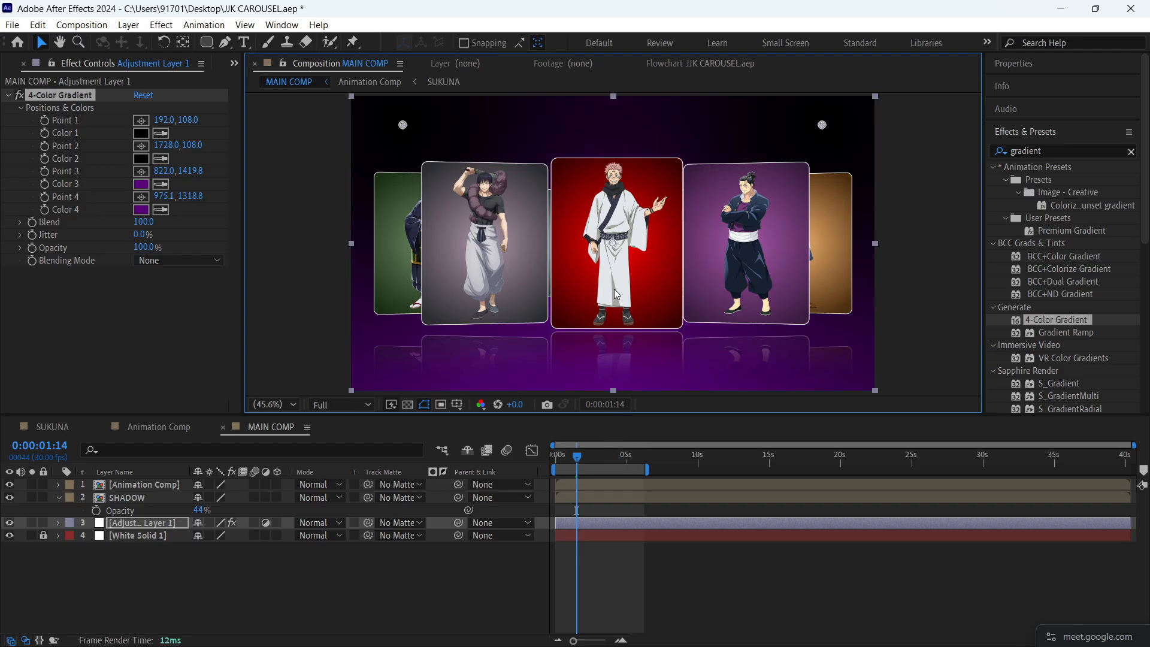
pyautogui.scroll(-2, 614, 289)
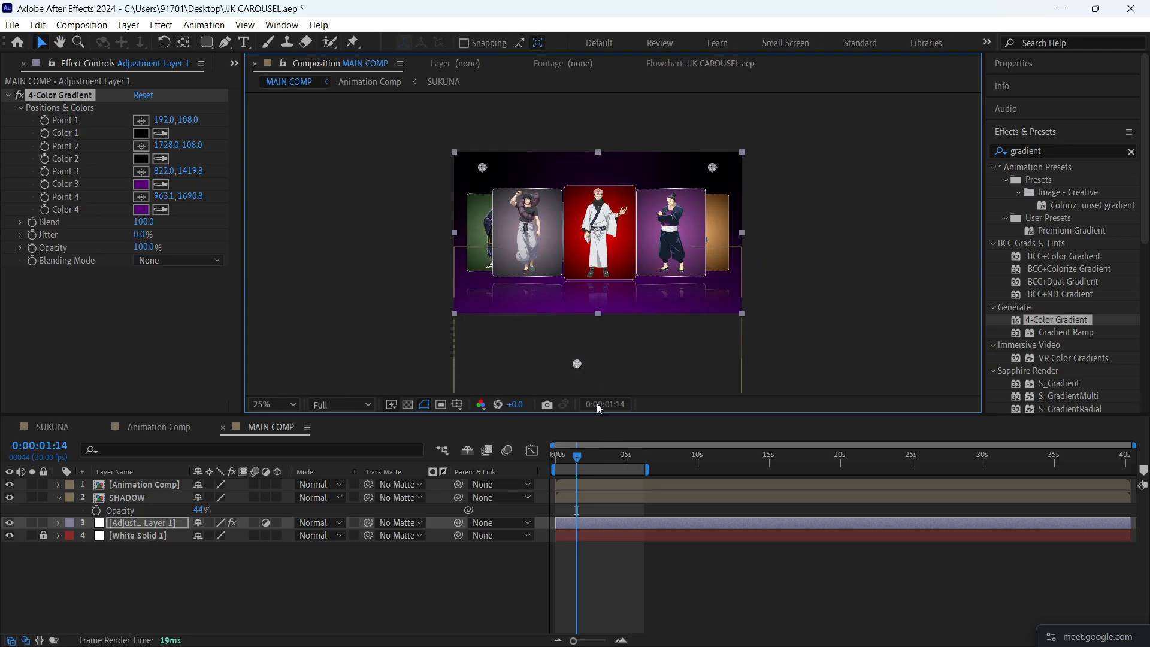
pyautogui.scroll(-4, 626, 346)
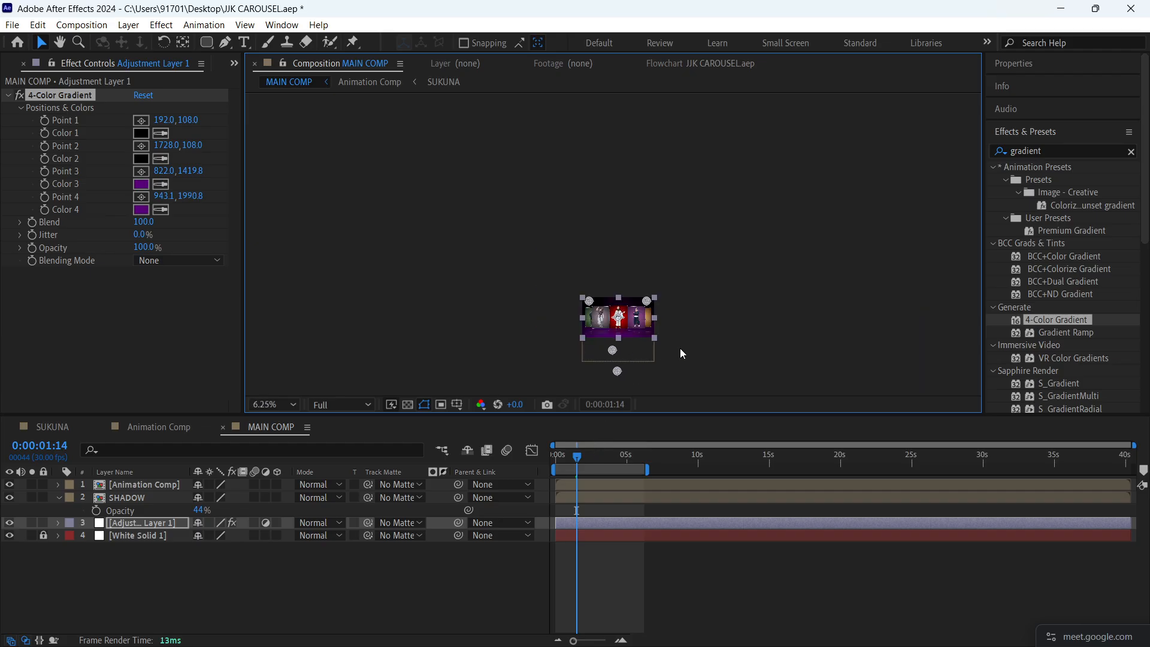
pyautogui.hotkey('shift', '/')
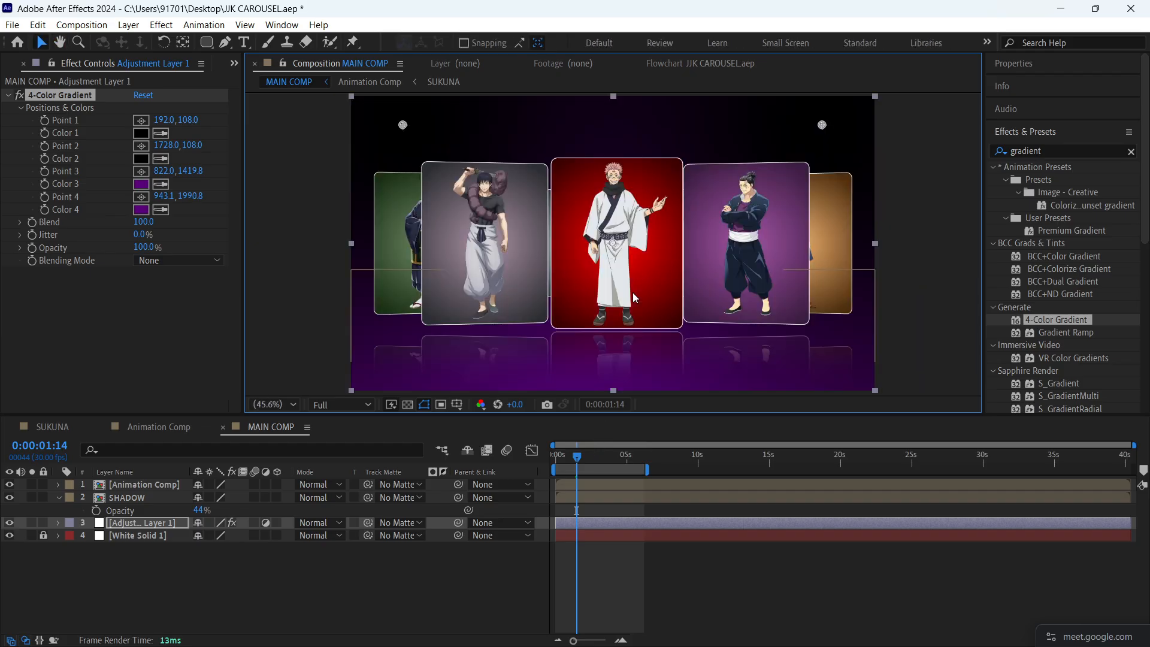
pyautogui.moveTo(145, 228); pyautogui.dragTo(356, 218)
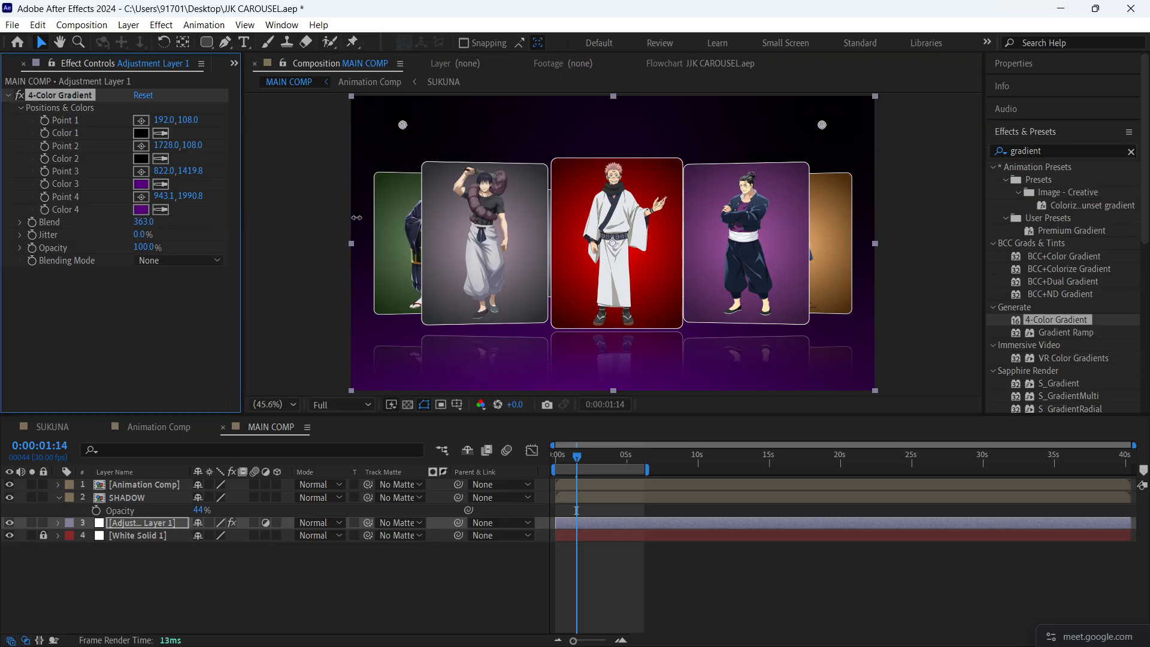
pyautogui.moveTo(742, 221); pyautogui.dragTo(492, 232)
pyautogui.hotkey('ctrl', 'z')
# - Lower the 4-Color Gradient's opacity to 69%
pyautogui.moveTo(143, 248); pyautogui.dragTo(120, 243)
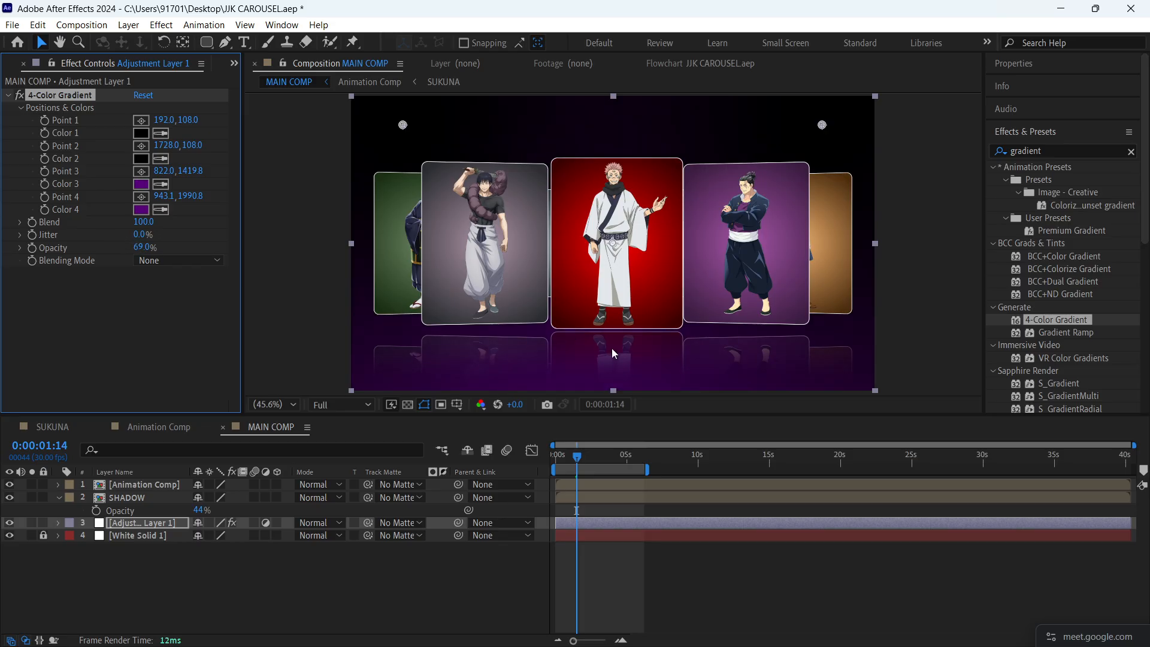
pyautogui.scroll(-2, 612, 354)
pyautogui.click(510, 297)
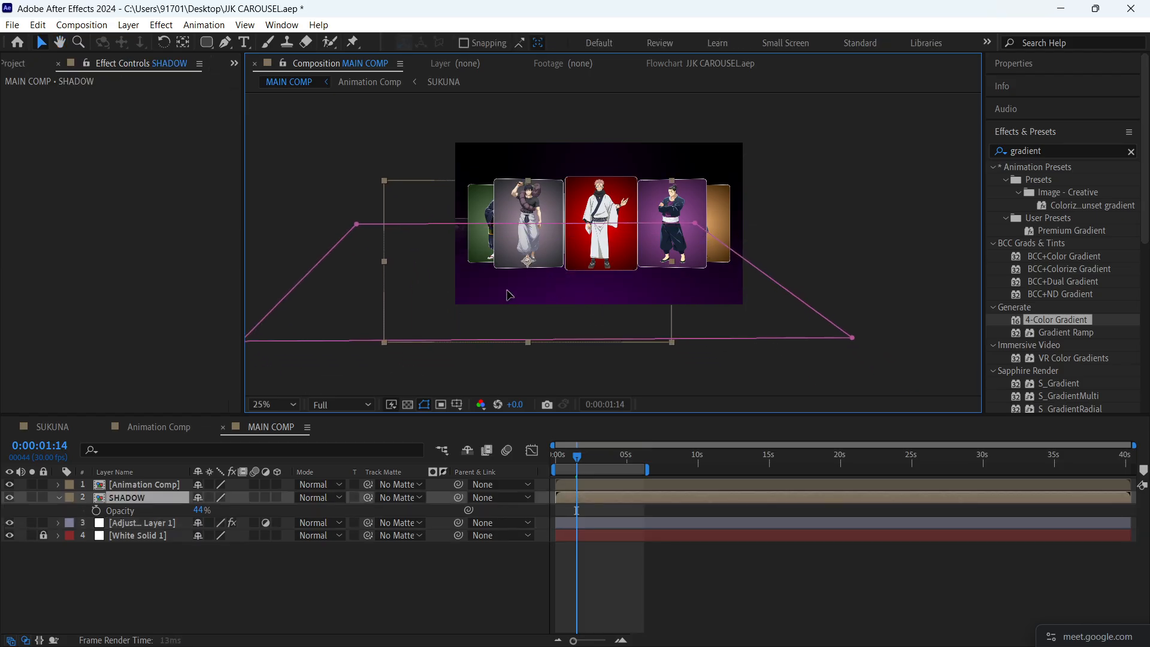
pyautogui.hotkey('ctrl', 'z')
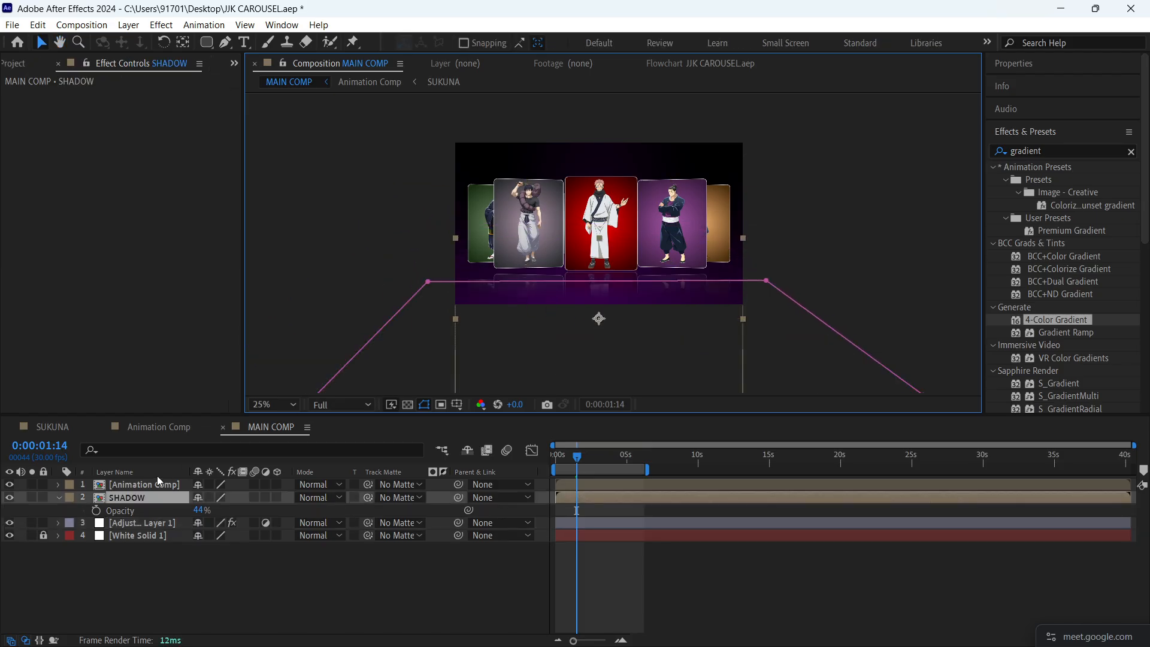
# - Reposition gradient Point 3 at about 974, 816, in the lower centre of the frame
pyautogui.click(145, 523)
pyautogui.click(78, 96)
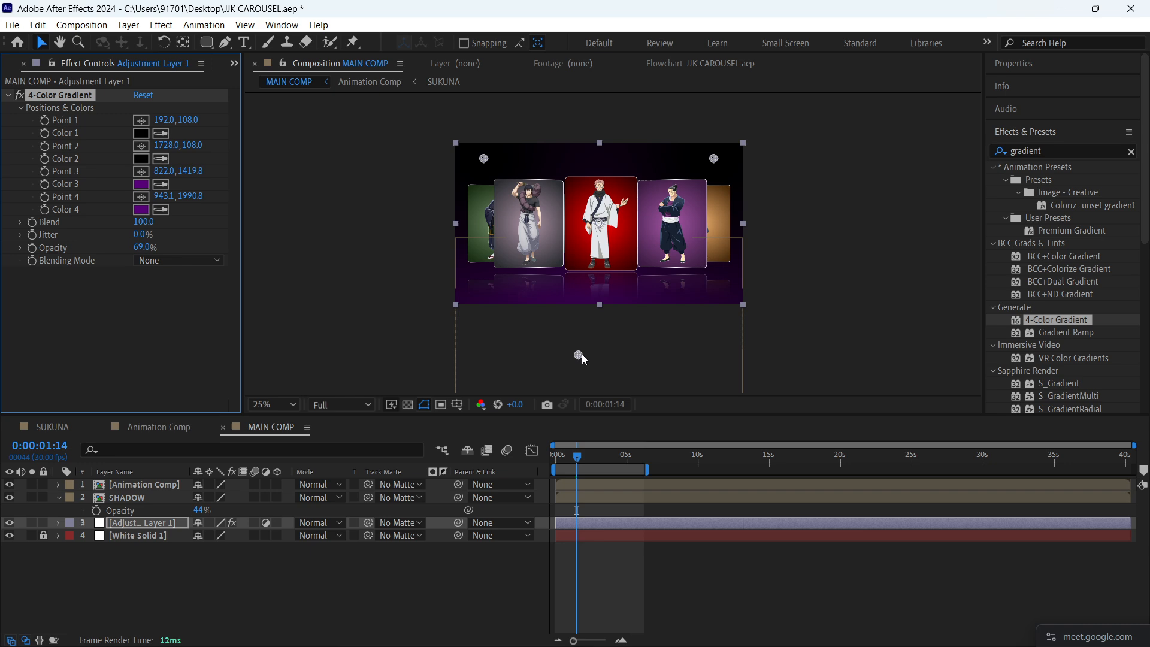
pyautogui.moveTo(580, 354); pyautogui.dragTo(601, 312)
pyautogui.moveTo(595, 267); pyautogui.dragTo(606, 271)
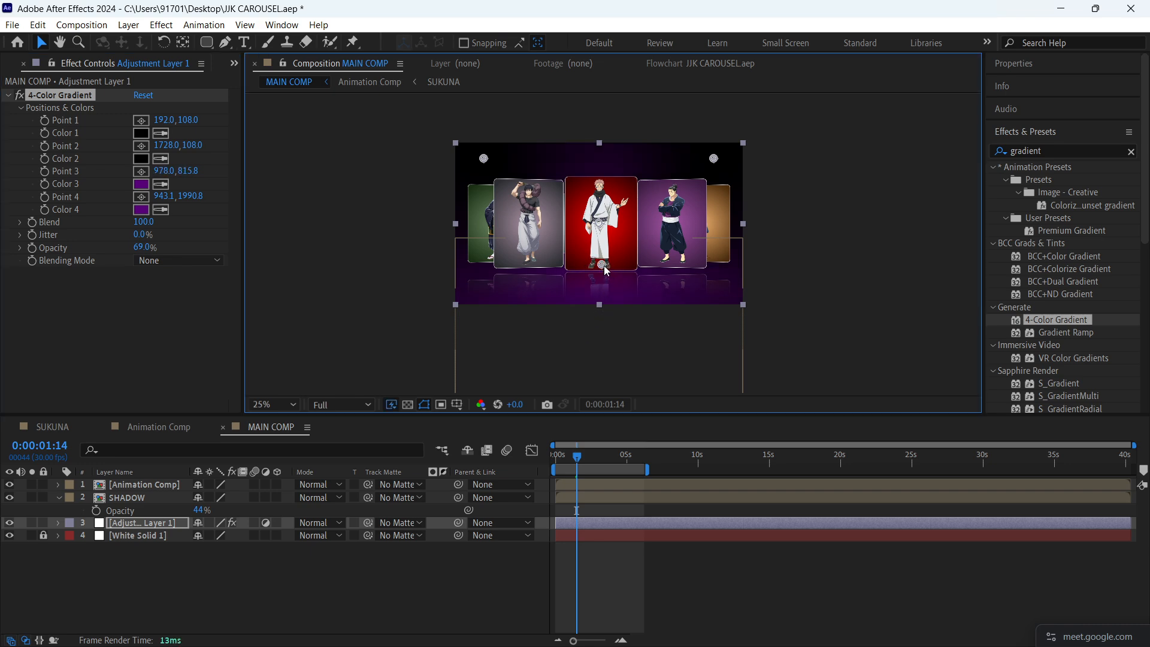
# - Move gradient Point 4 far outside the frame to about 8199, 3807 and fit the composition in the viewer
pyautogui.press(',')
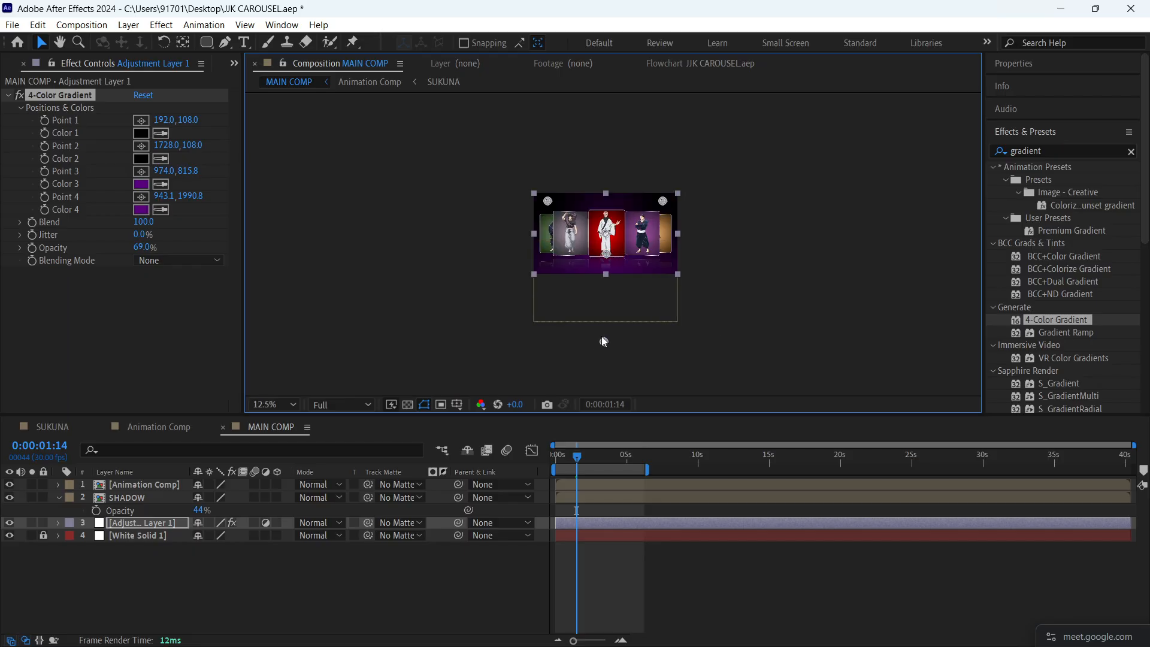
pyautogui.moveTo(607, 336); pyautogui.dragTo(547, 286)
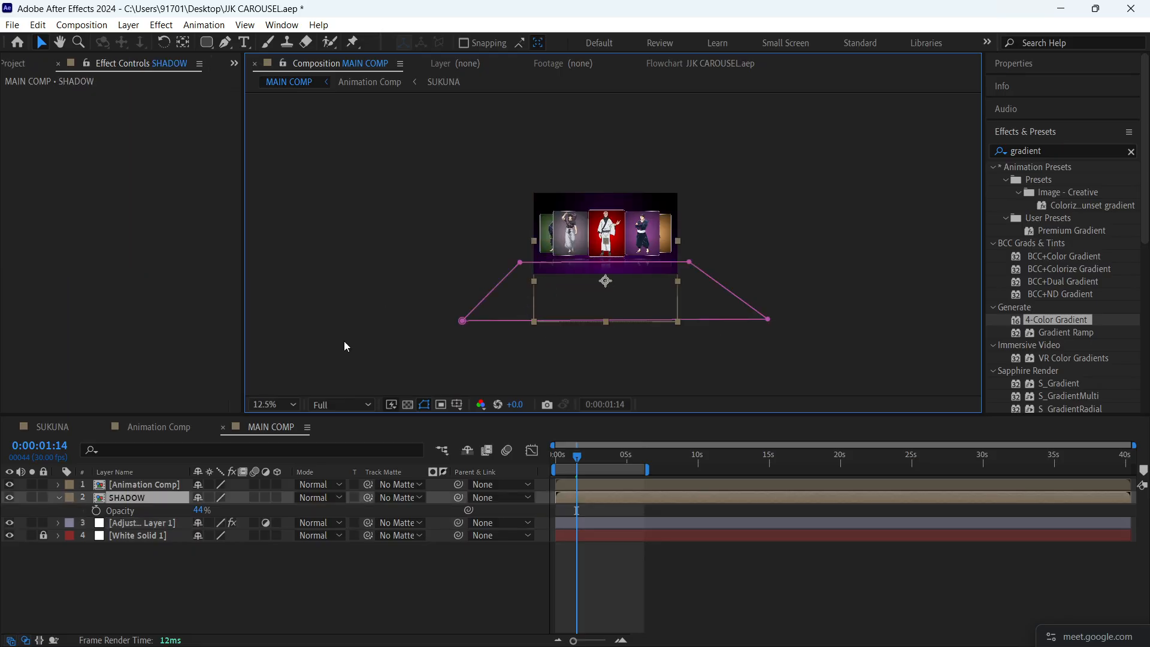
pyautogui.click(148, 522)
pyautogui.click(55, 91)
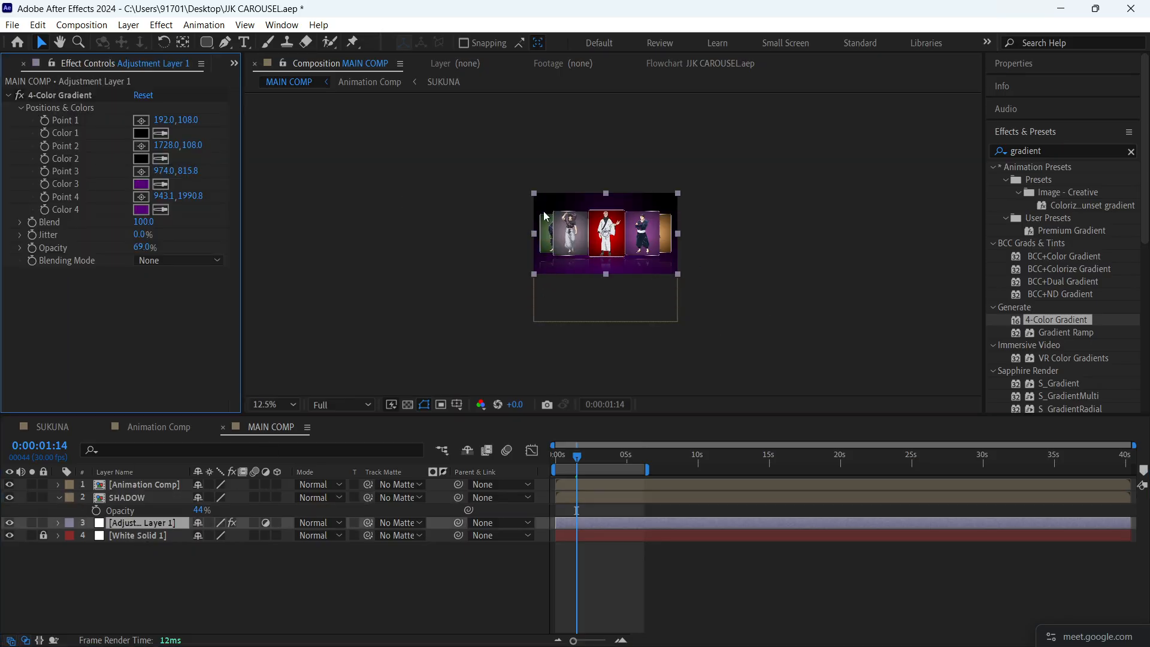
pyautogui.click(73, 95)
pyautogui.moveTo(605, 343); pyautogui.dragTo(608, 264)
pyautogui.moveTo(606, 307); pyautogui.dragTo(1148, 480)
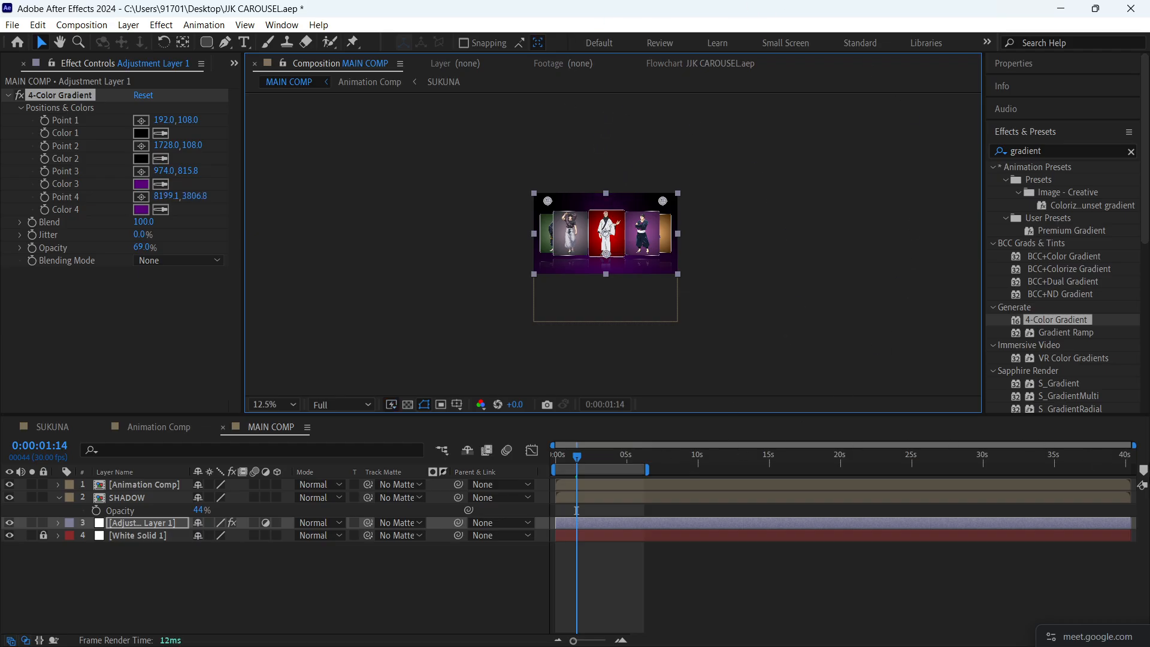
pyautogui.click(870, 374)
pyautogui.hotkey('shift', '/')
# - Save the project and preview MAIN COMP from the start with the purple gradient background
pyautogui.hotkey('ctrl', 's')
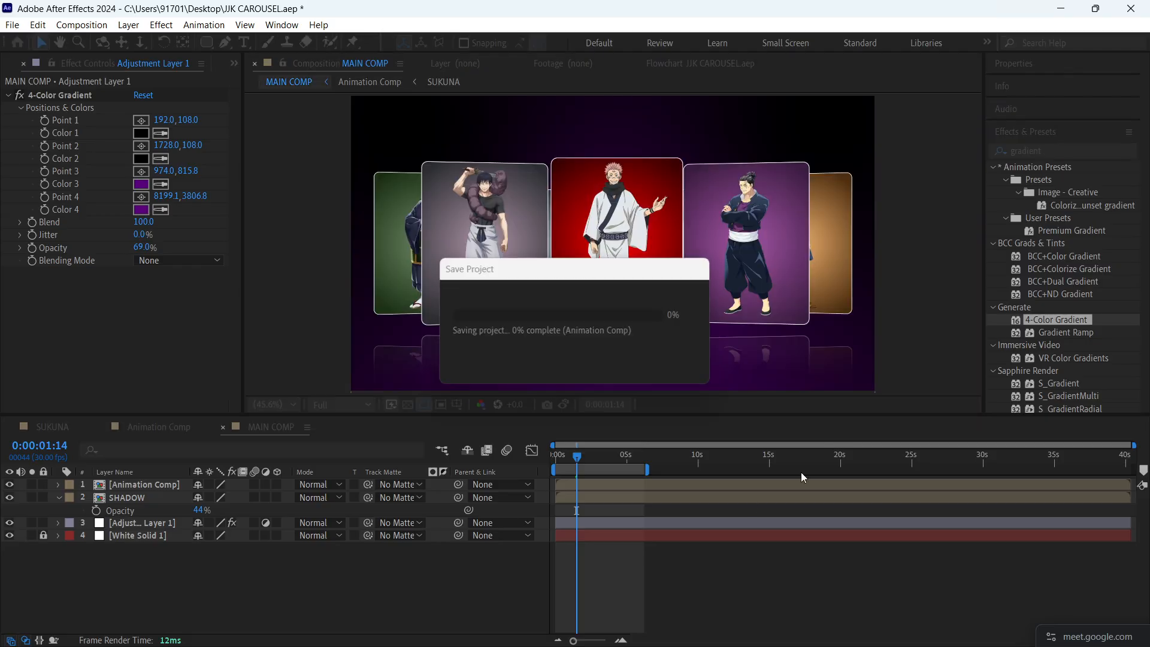
pyautogui.press('Home')
pyautogui.press('space')
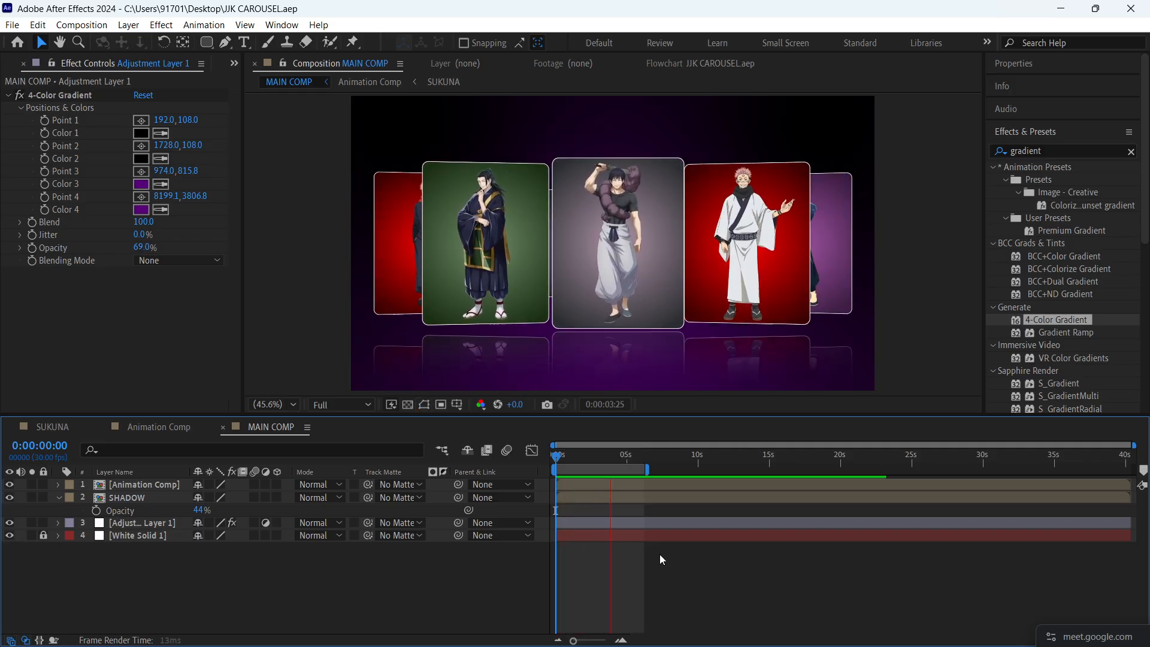
pyautogui.press('space')
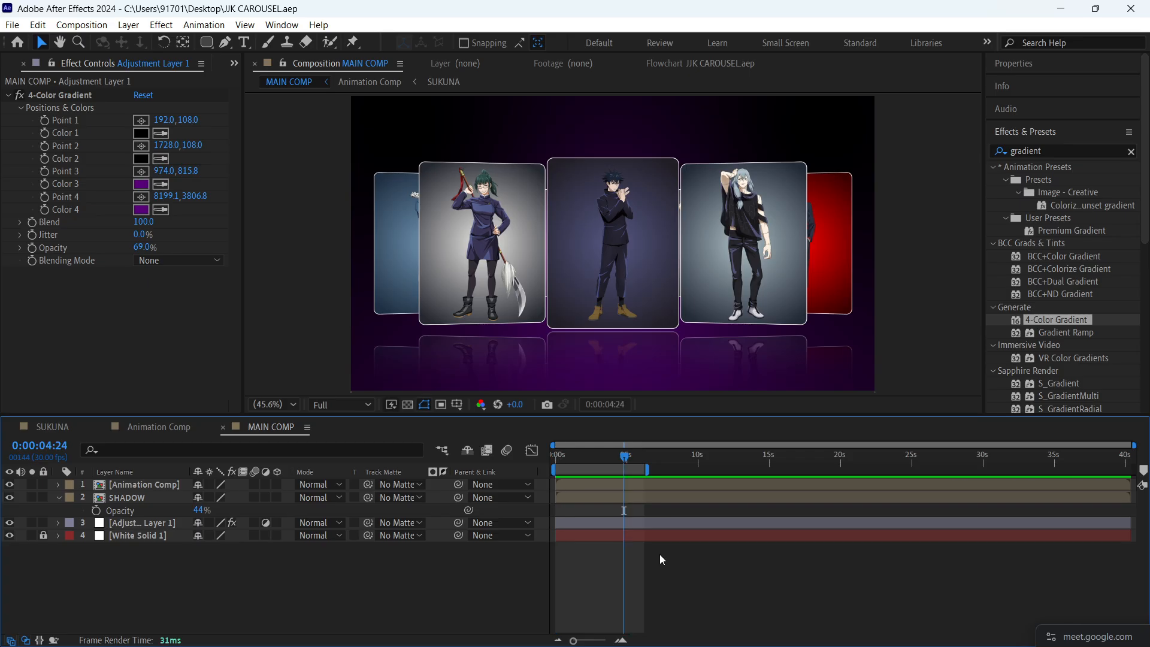
# - Add a second adjustment layer at the top of MAIN COMP's layer stack
pyautogui.hotkey('ctrl', 'shift', 'y')
pyautogui.press('Return')
pyautogui.hotkey('ctrl', 'alt', 'y')
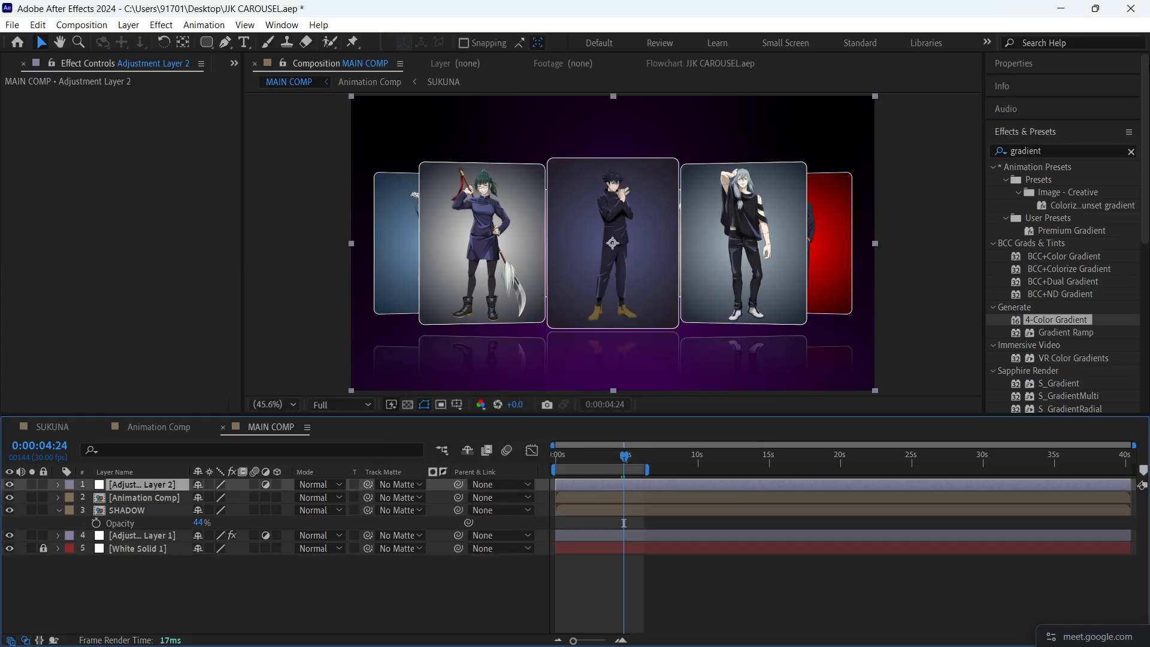
# - Search the effects for "deep" and apply Deep Glow to the new adjustment layer
pyautogui.click(1092, 150)
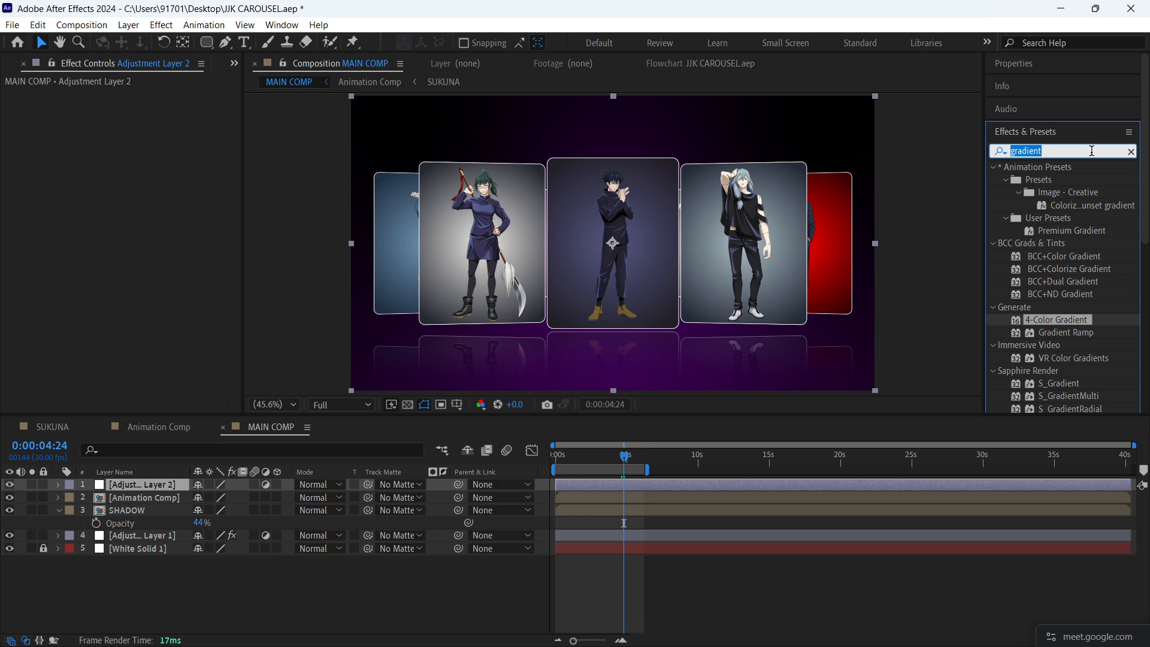
pyautogui.write('deep')
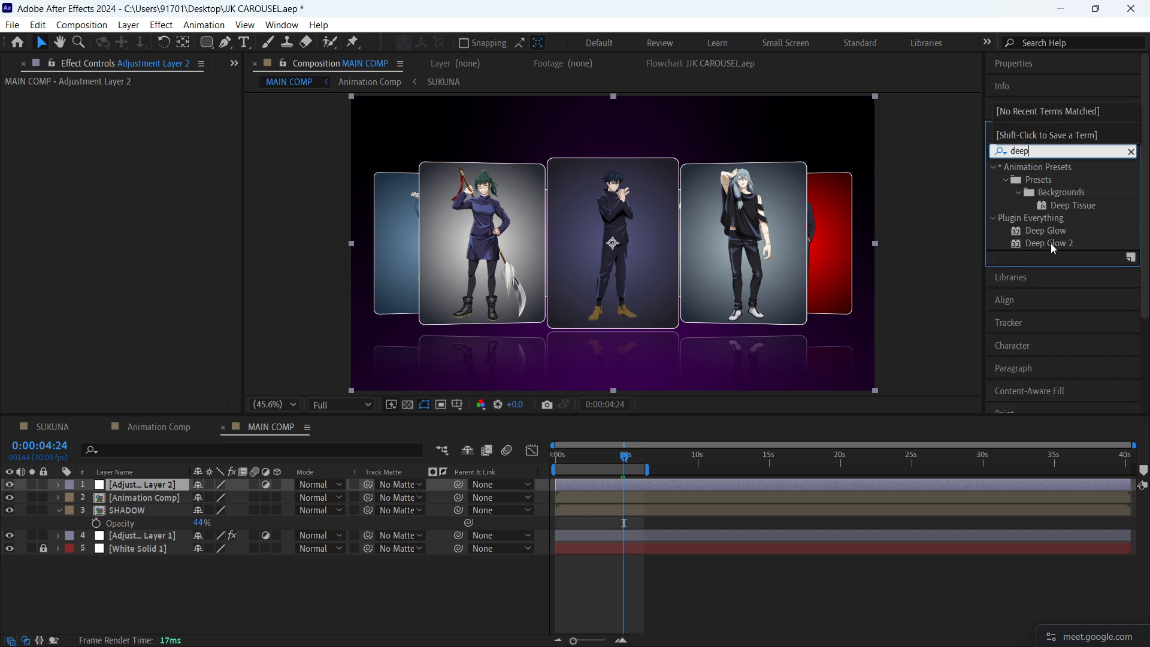
pyautogui.moveTo(1046, 230); pyautogui.dragTo(667, 480)
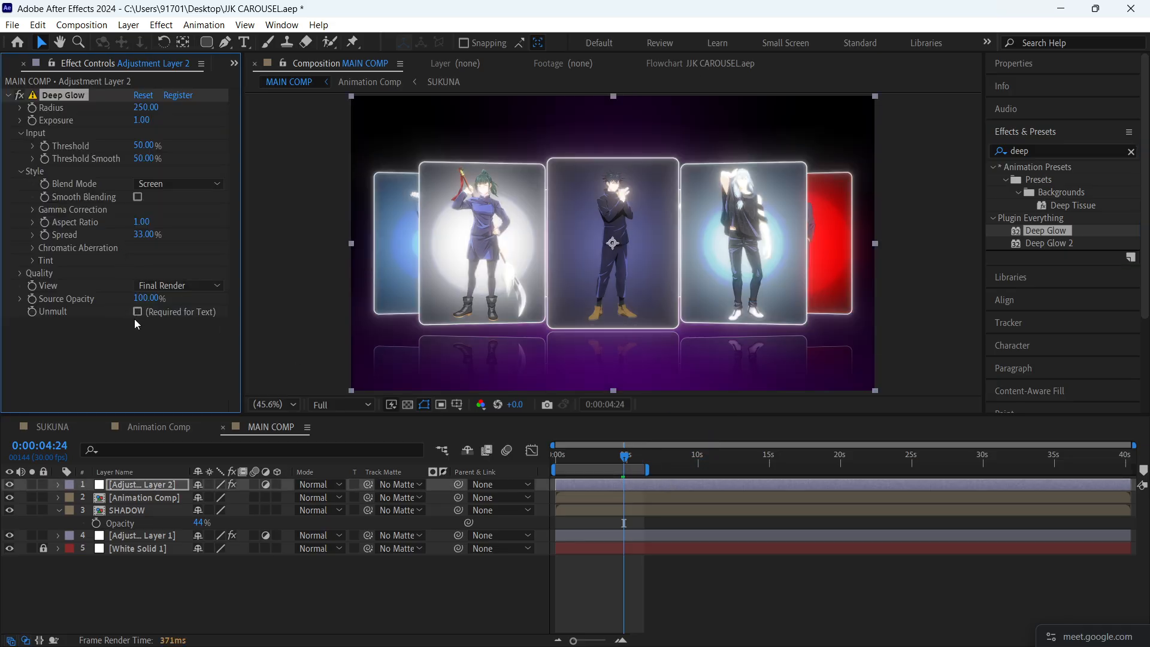
# - Set Deep Glow's exposure to 0.17 and compare the image with the effect off and on
pyautogui.click(138, 313)
pyautogui.moveTo(144, 120); pyautogui.dragTo(84, 147)
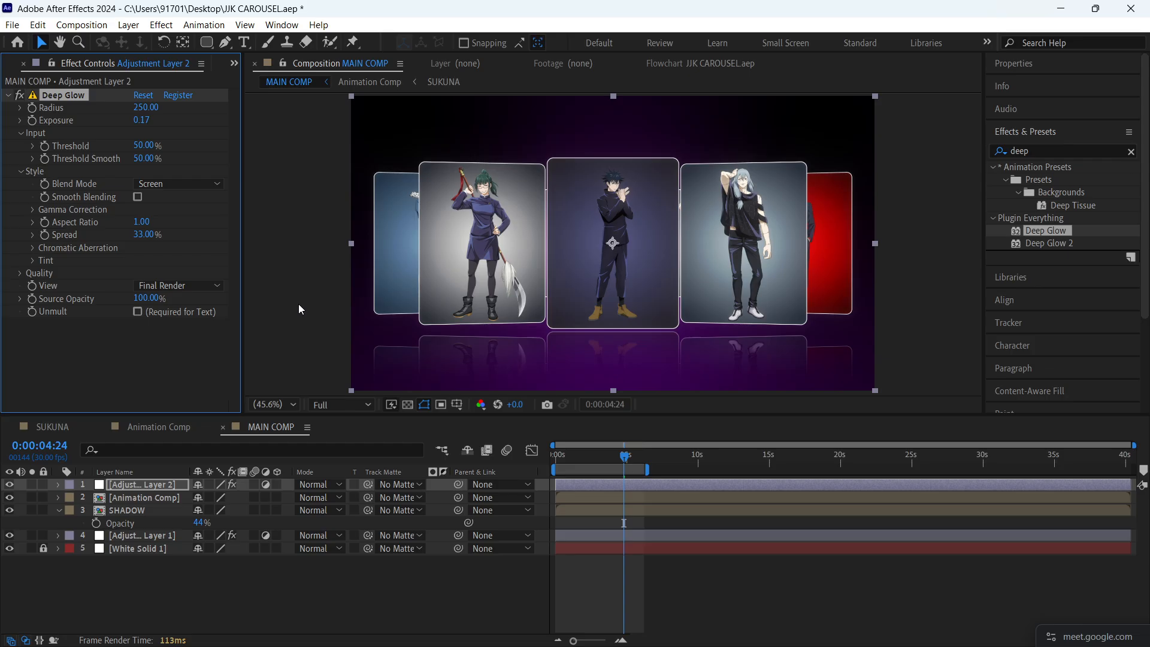
pyautogui.click(20, 96)
pyautogui.click(20, 96)
pyautogui.click(21, 96)
pyautogui.click(20, 95)
# - Preview MAIN COMP from the start and compare the image with Deep Glow switched off and on
pyautogui.moveTo(624, 456); pyautogui.dragTo(541, 450)
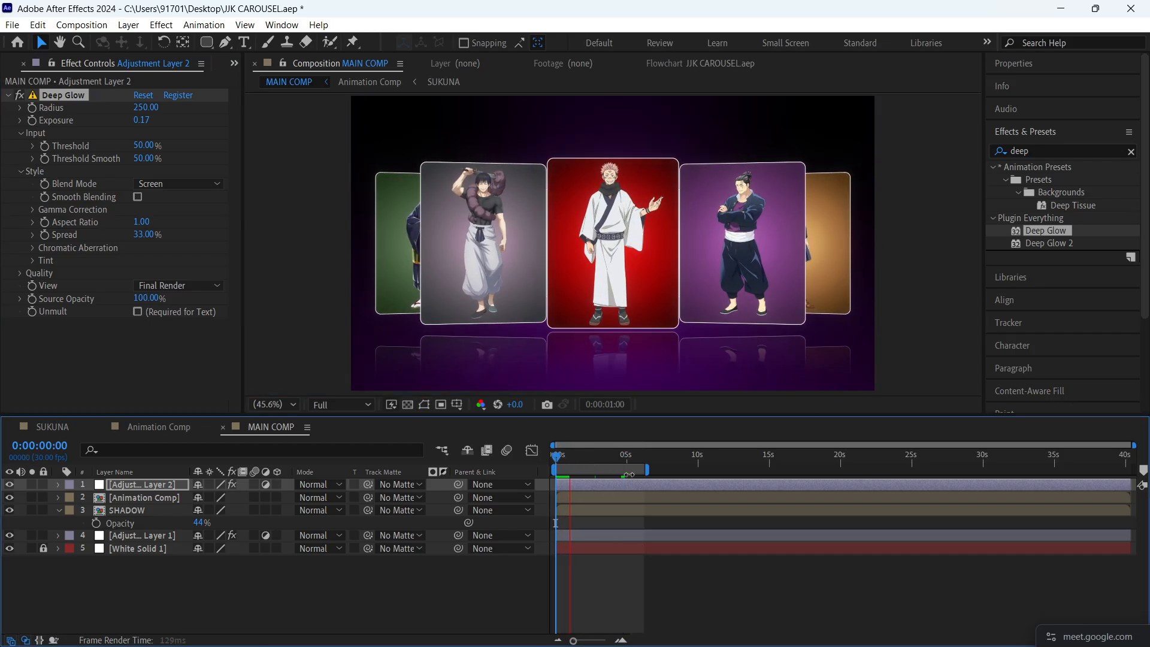
pyautogui.click(19, 96)
pyautogui.click(20, 98)
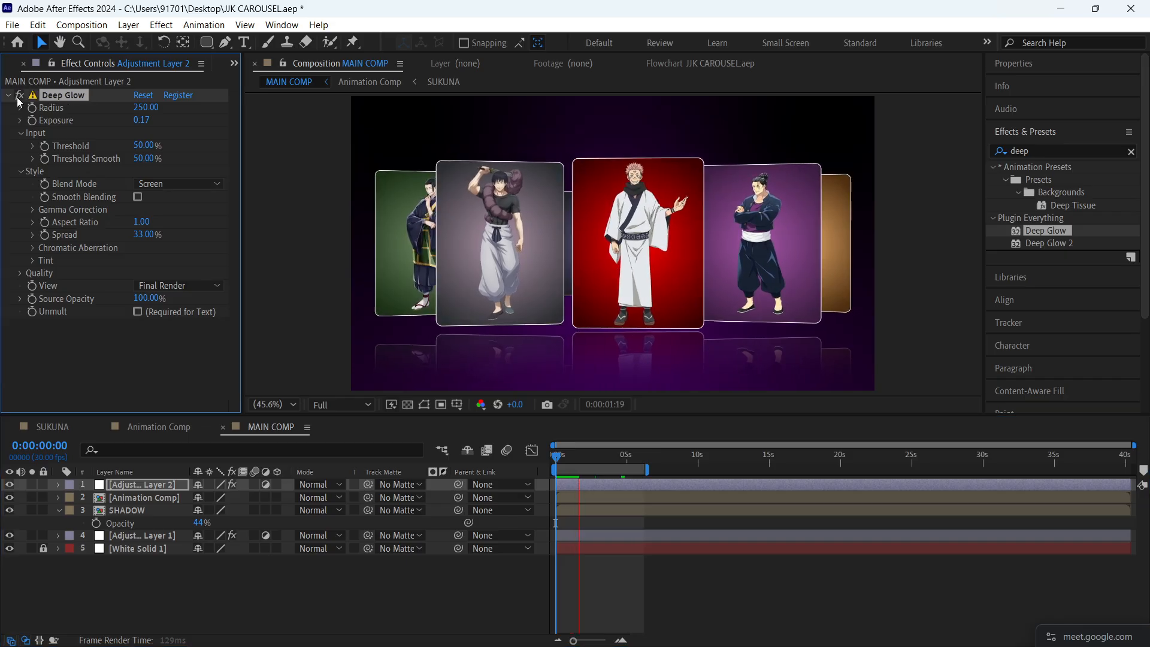
pyautogui.press('space')
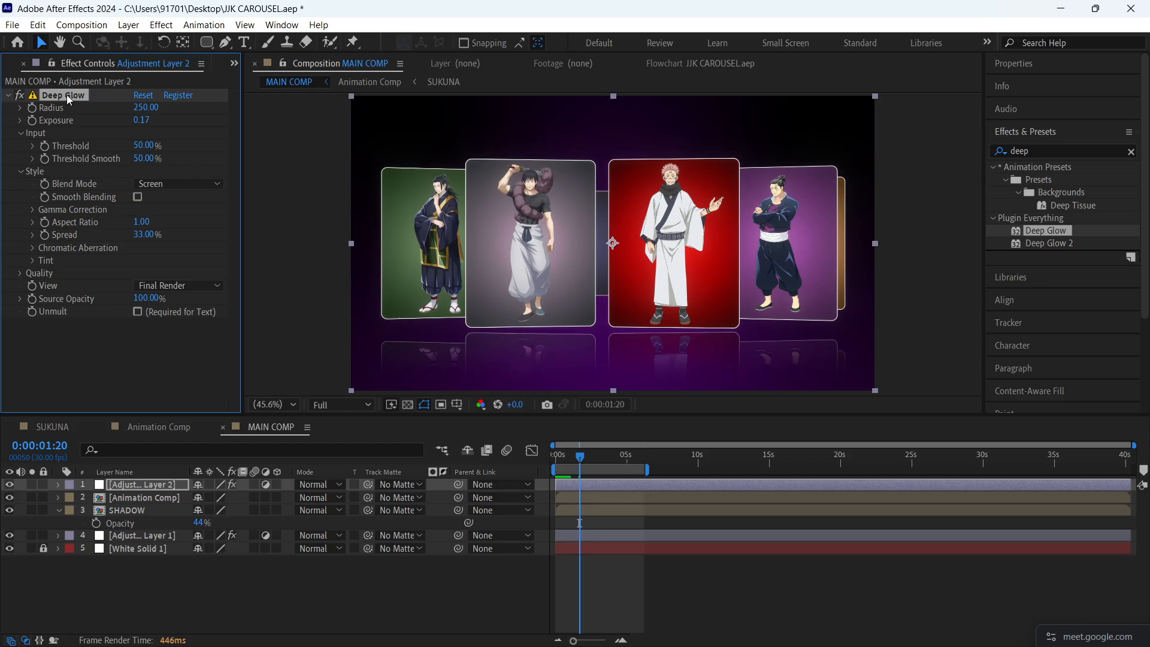
pyautogui.press('space')
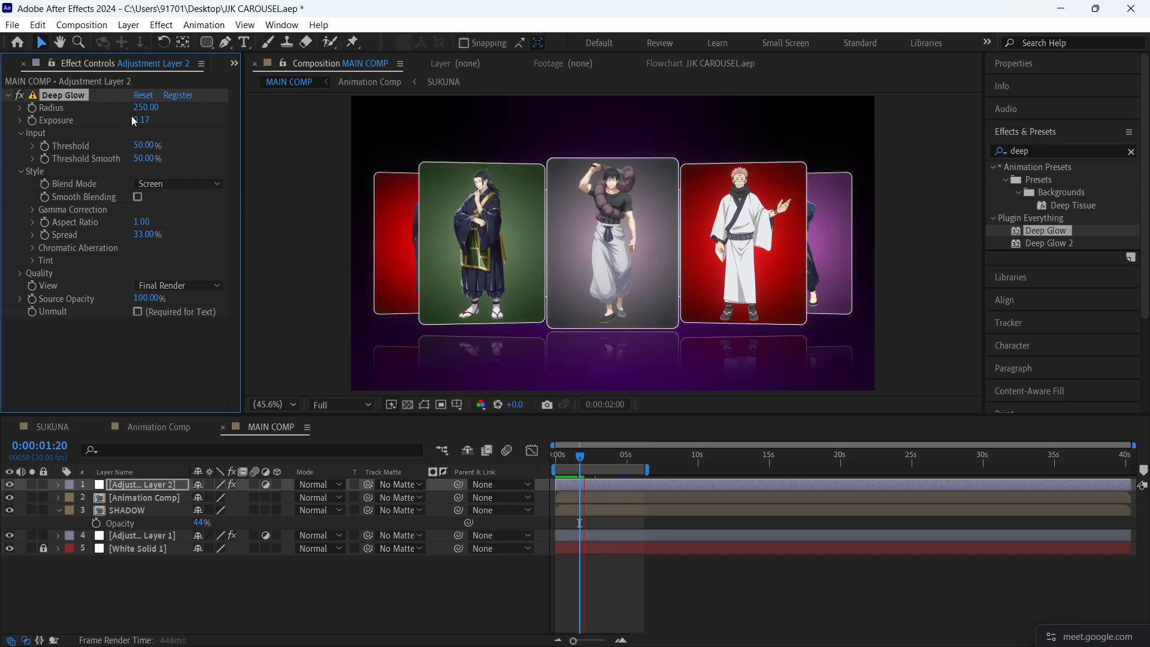
pyautogui.press('space')
# - Set Deep Glow's exposure to 0.31, compare the image with the adjustment layer hidden and shown, and read the effect's warning
pyautogui.moveTo(141, 120); pyautogui.dragTo(168, 133)
pyautogui.click(702, 597)
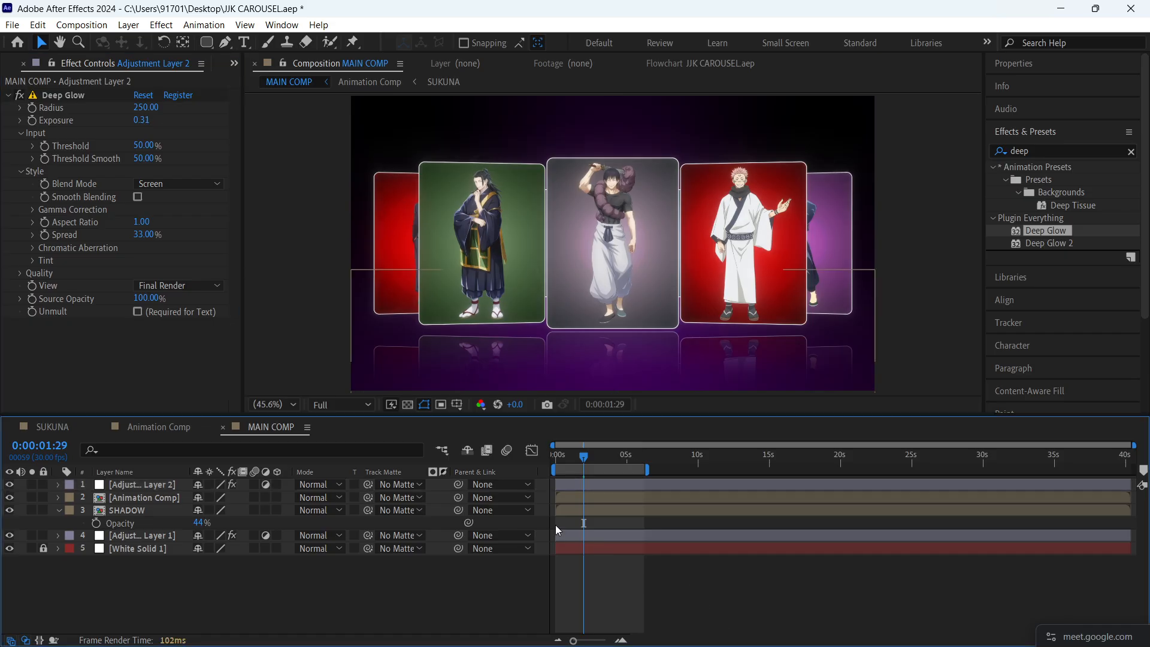
pyautogui.click(10, 485)
pyautogui.click(11, 485)
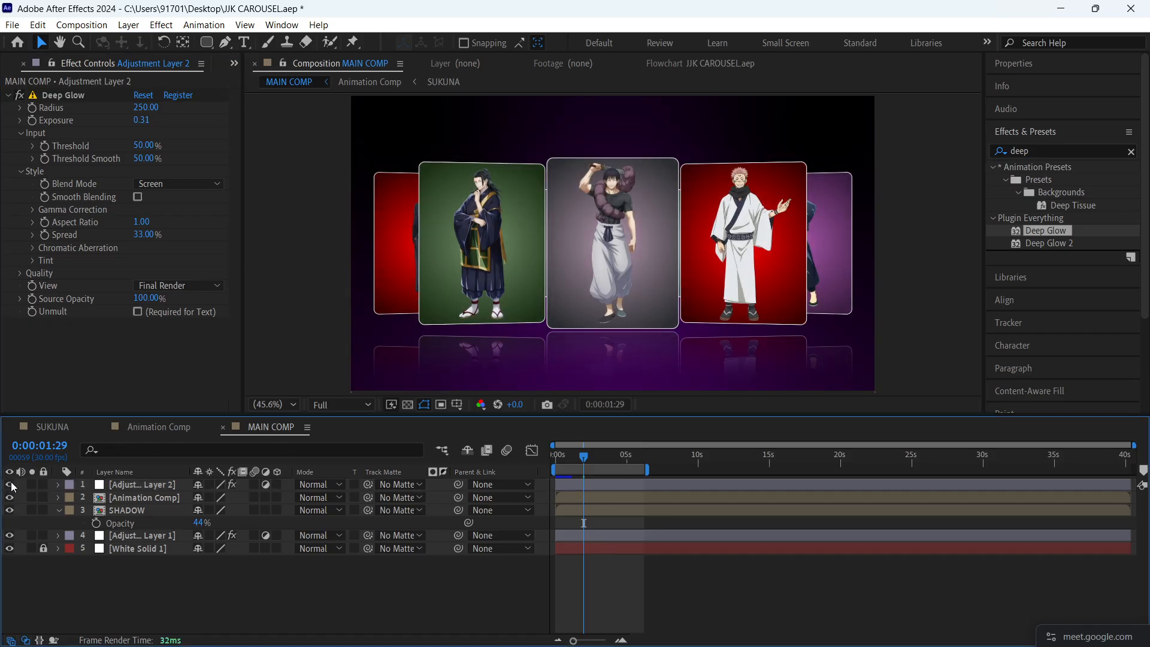
pyautogui.click(34, 96)
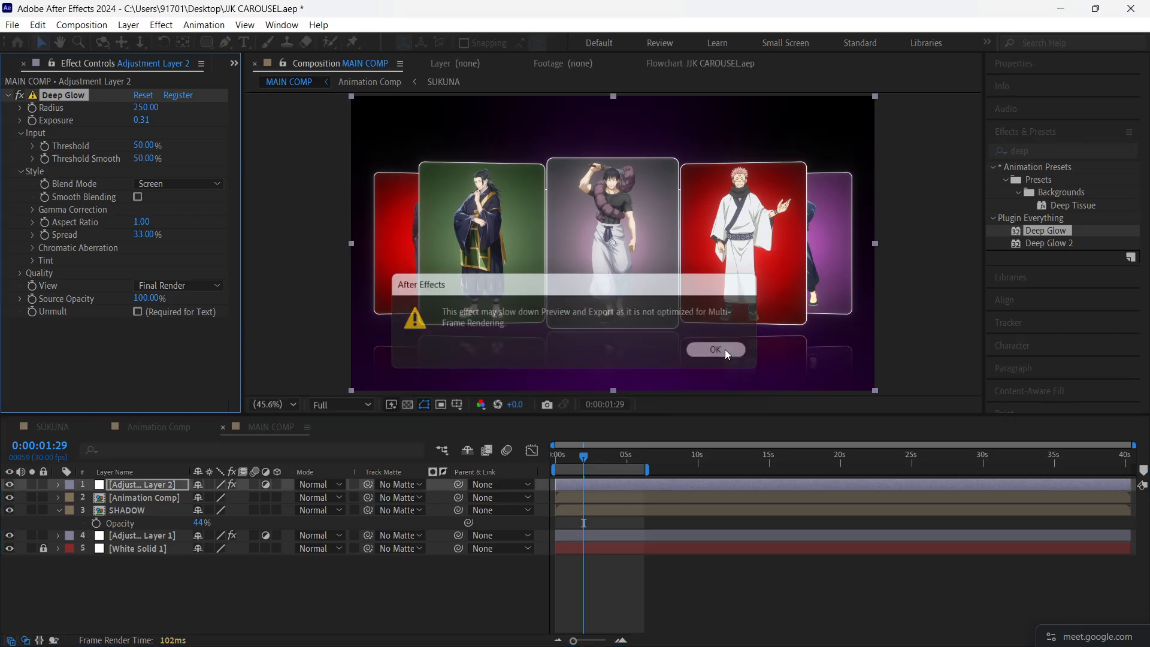
pyautogui.click(724, 349)
# - Preview MAIN COMP from the start with the stronger glow
pyautogui.click(520, 454)
pyautogui.press('Home')
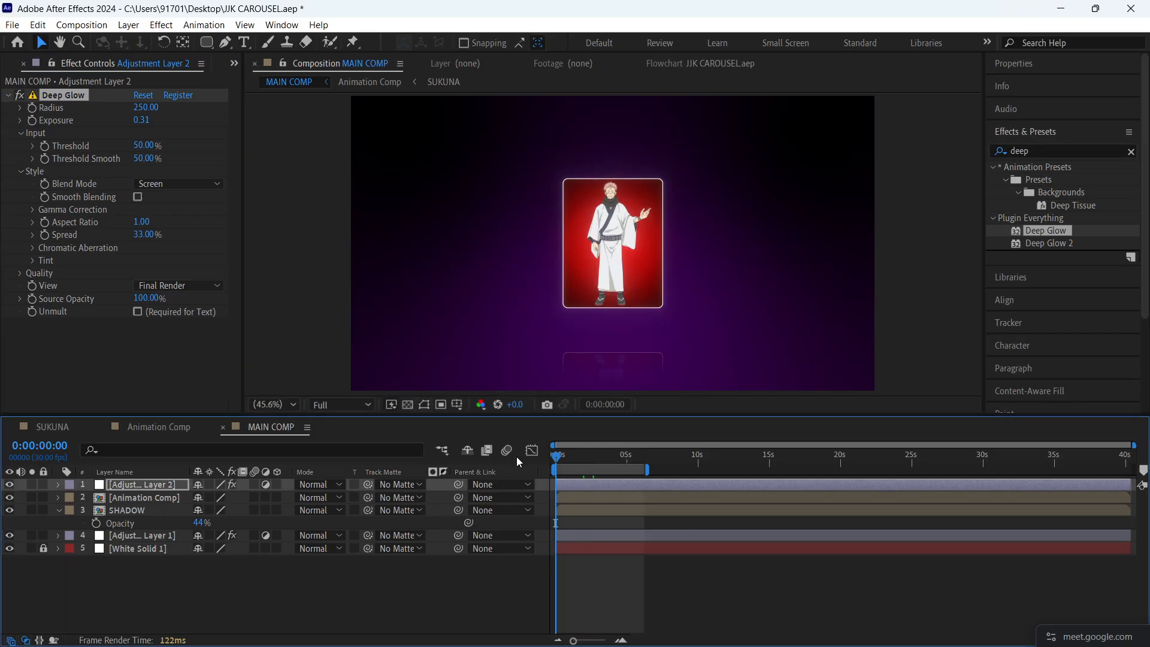
pyautogui.press('space')
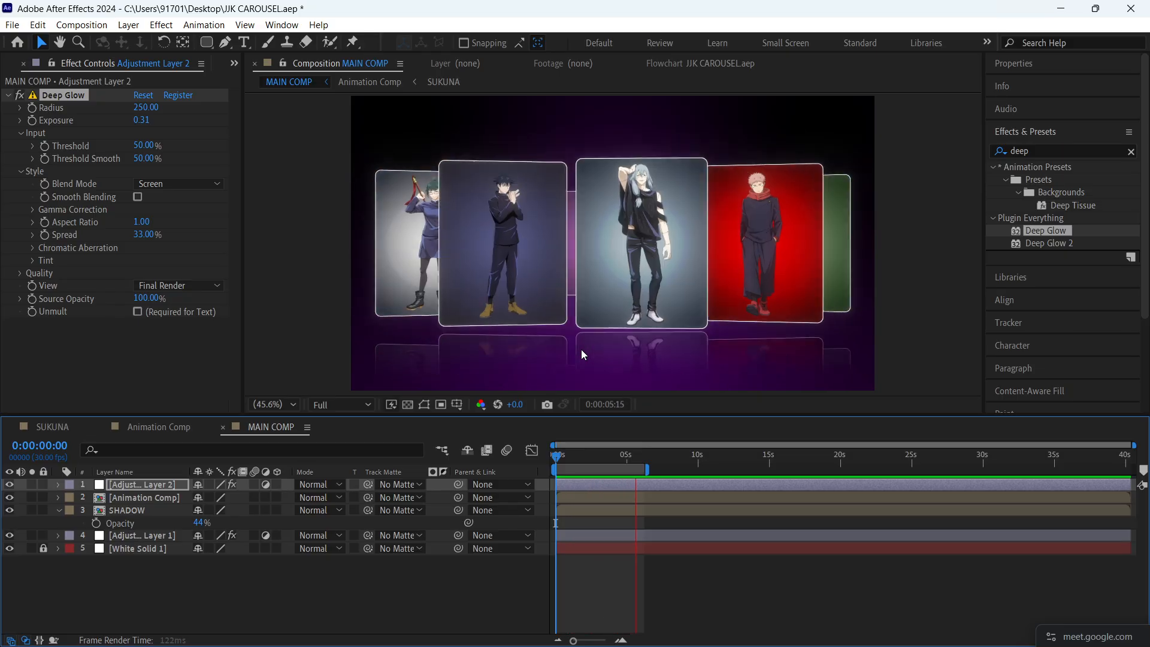
pyautogui.press('space')
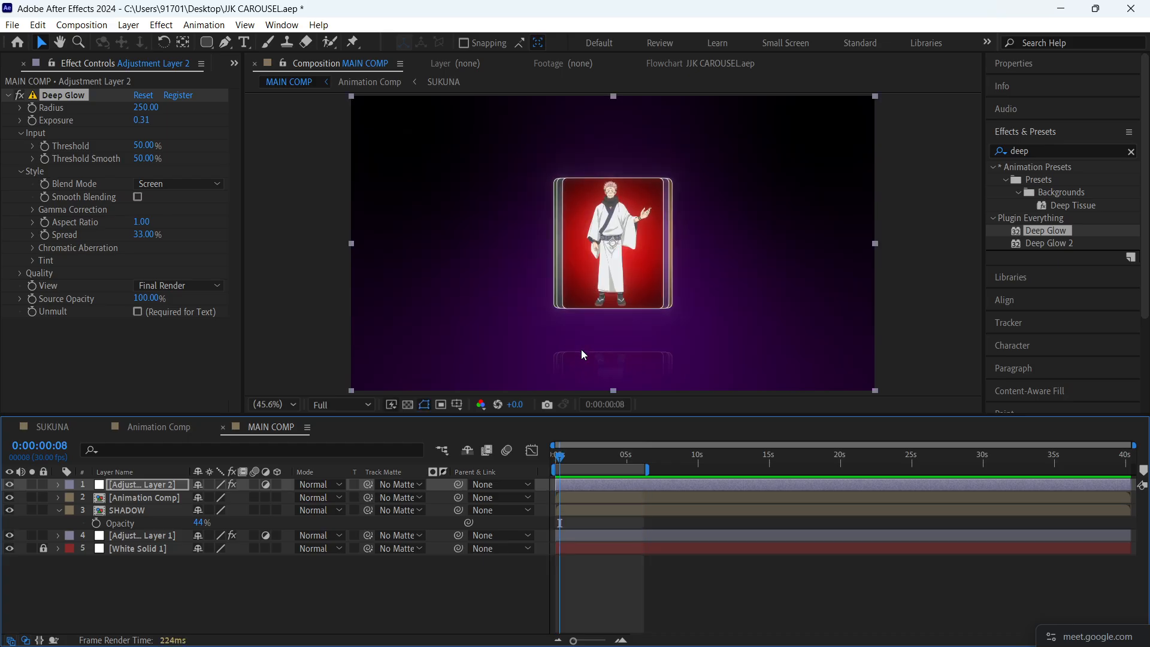
pyautogui.press('space')
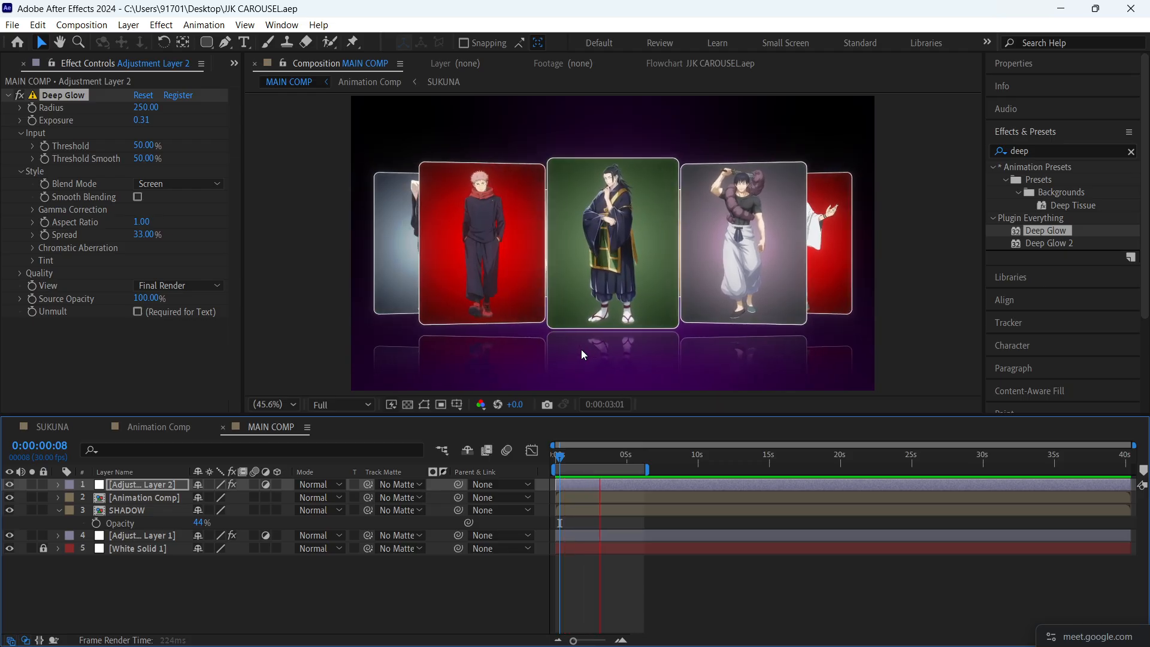
pyautogui.press('space')
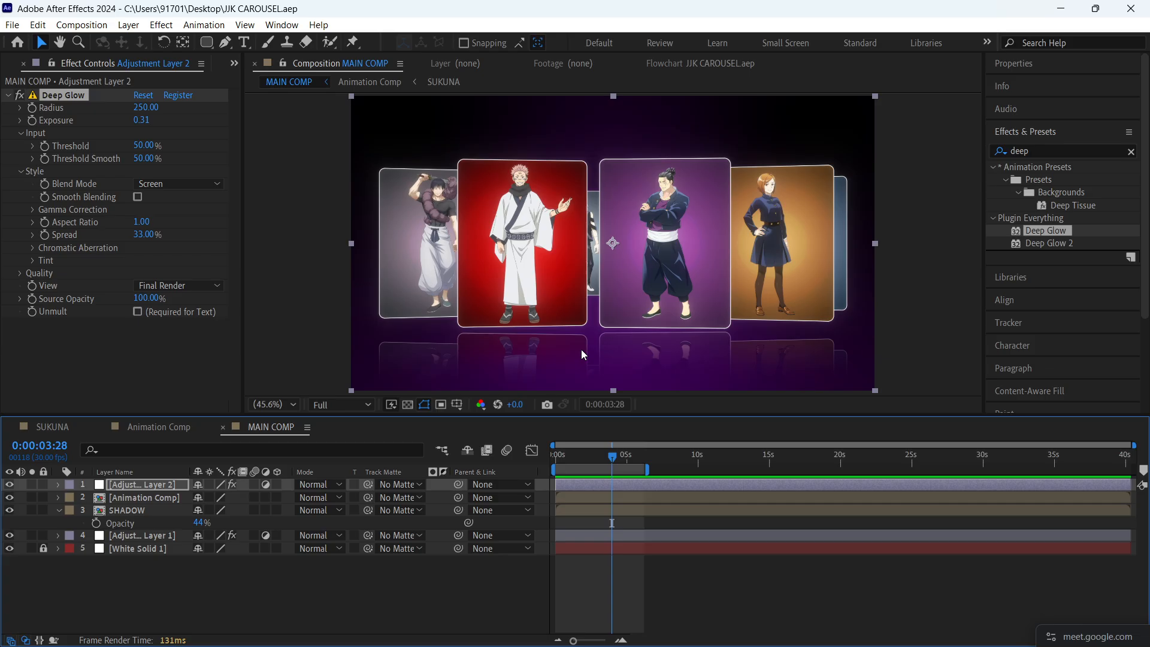
# - Try BCC+Lens Distortion on Adjustment Layer 2 with distortion 2.00 and anamorphic squeeze 8.44
pyautogui.click(735, 585)
pyautogui.click(697, 488)
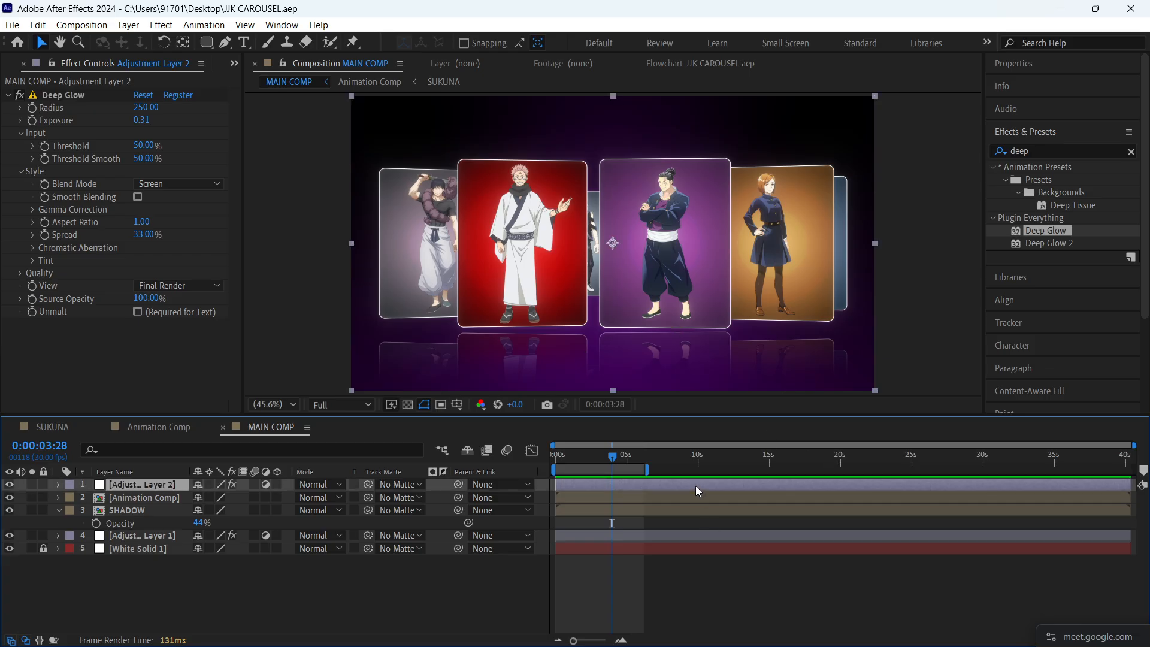
pyautogui.click(1132, 151)
pyautogui.click(1071, 153)
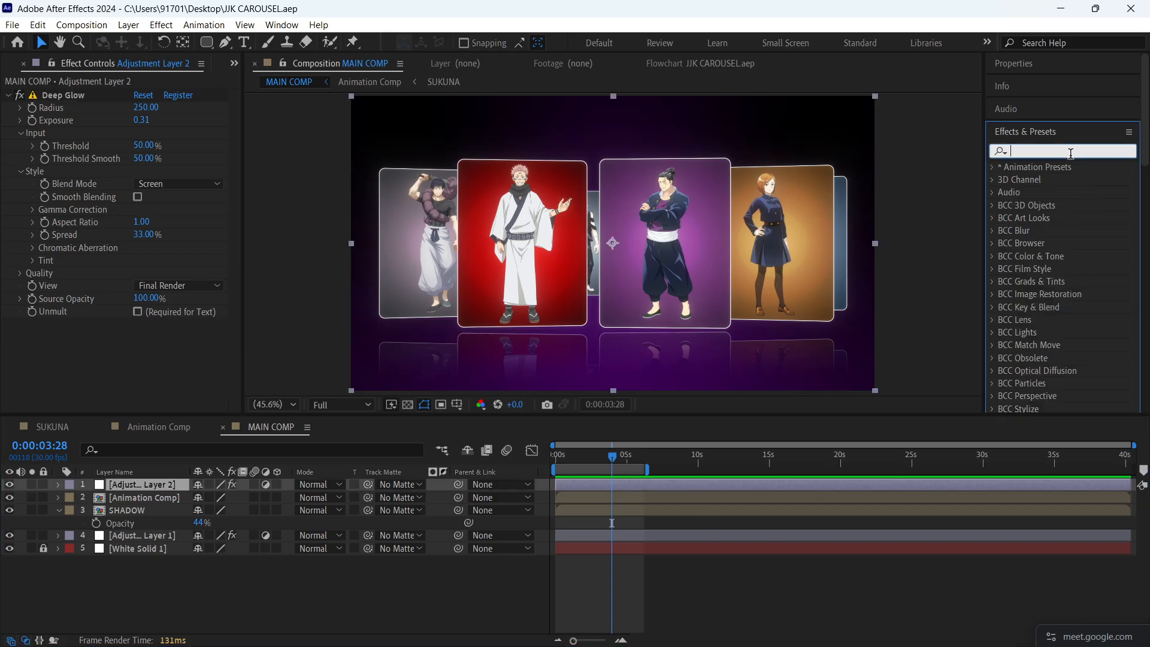
pyautogui.write('lens di')
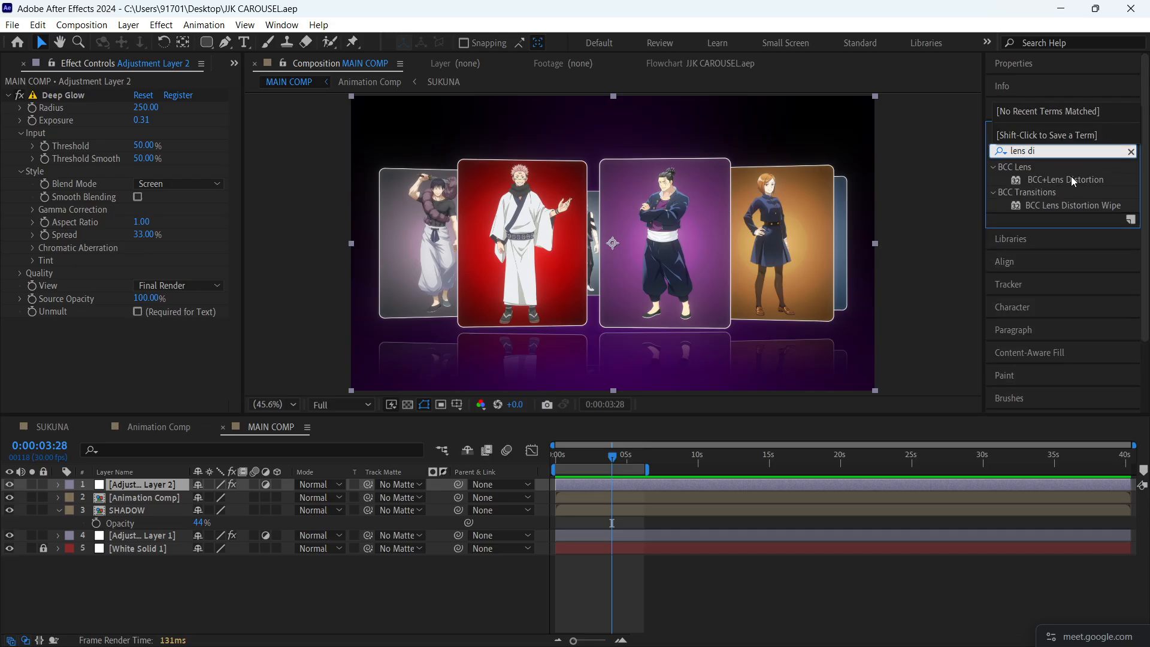
pyautogui.click(1073, 182)
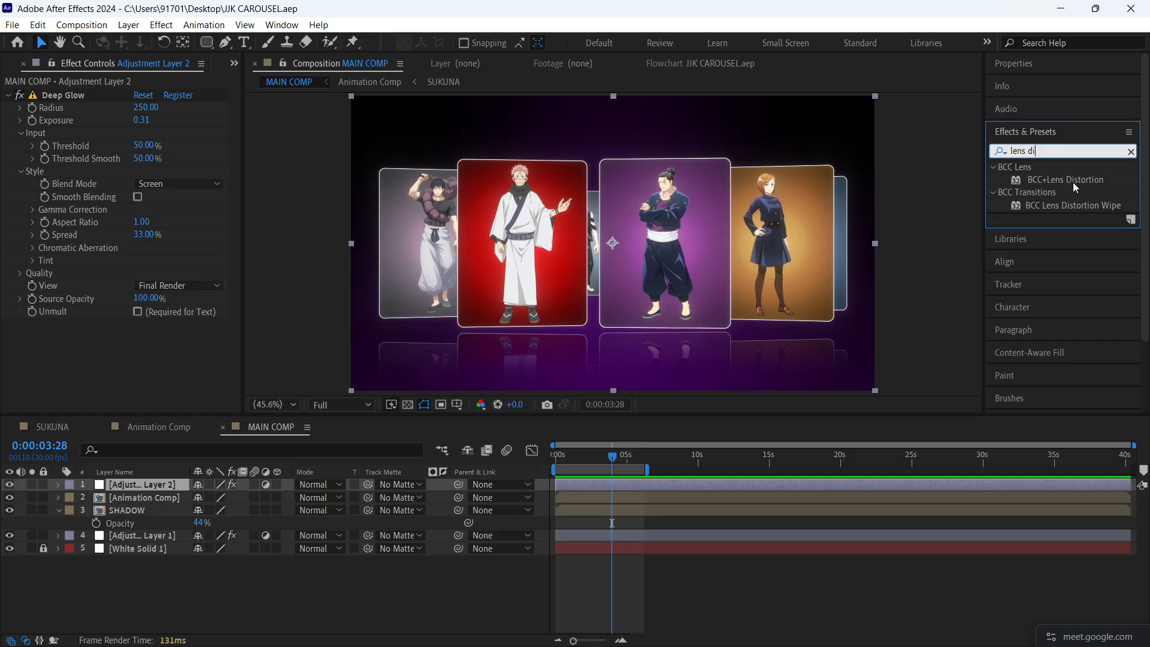
pyautogui.moveTo(1077, 181); pyautogui.dragTo(157, 483)
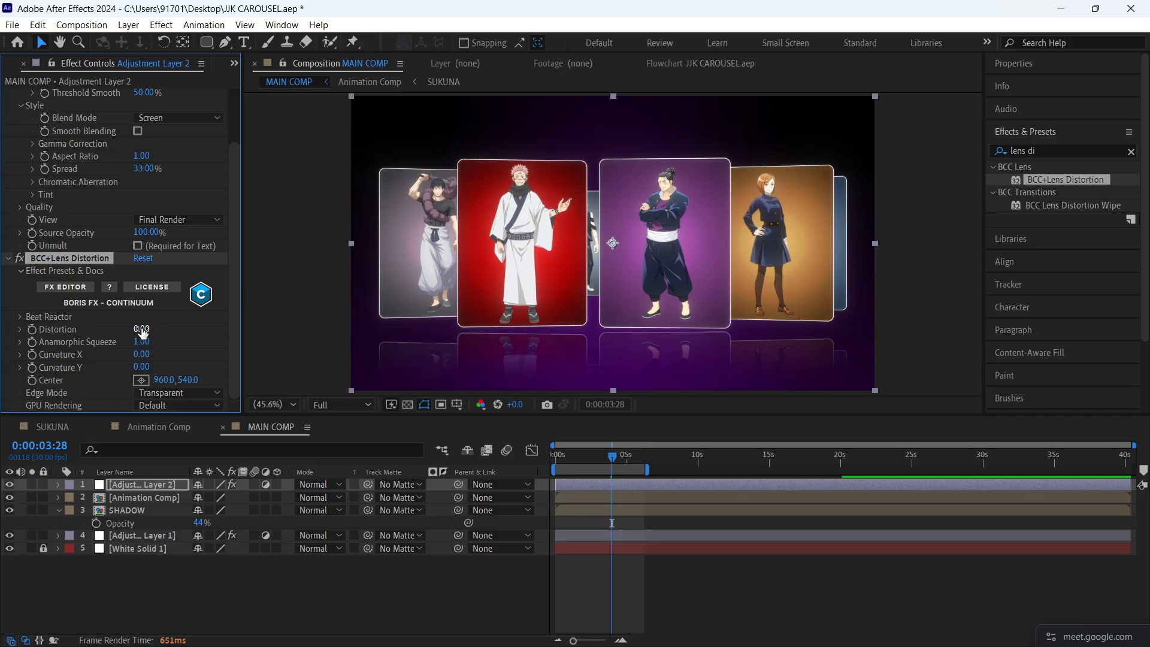
pyautogui.moveTo(142, 331); pyautogui.dragTo(624, 315)
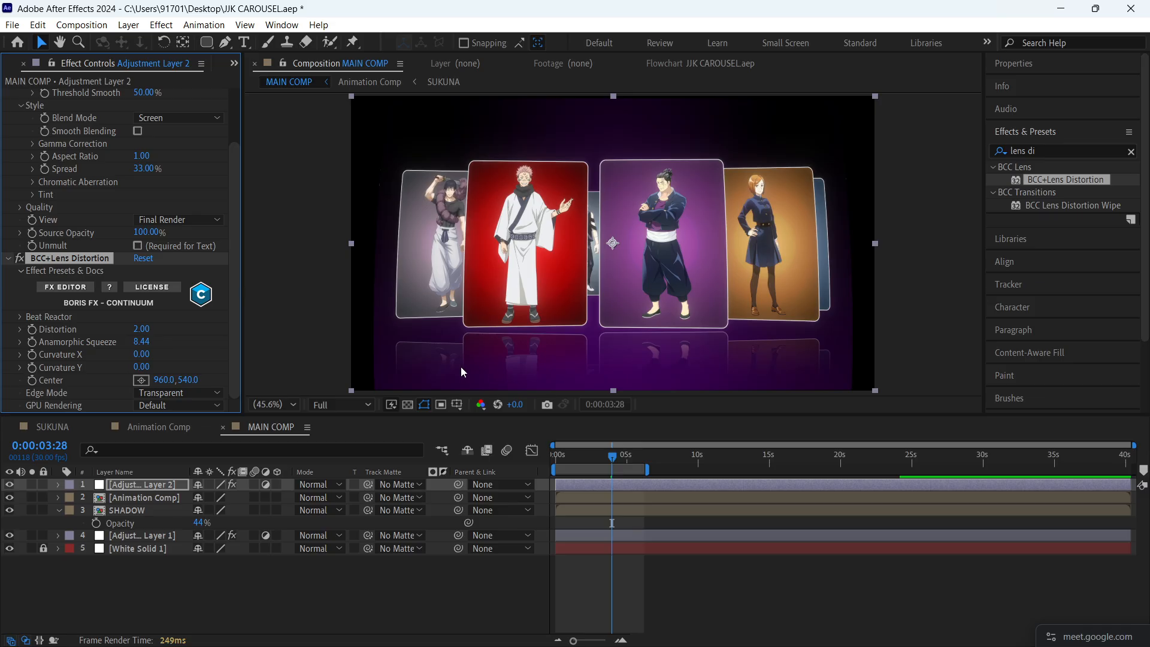
# - Delete BCC+Lens Distortion from Adjustment Layer 2 and save the project
pyautogui.click(81, 260)
pyautogui.press('Delete')
pyautogui.click(734, 599)
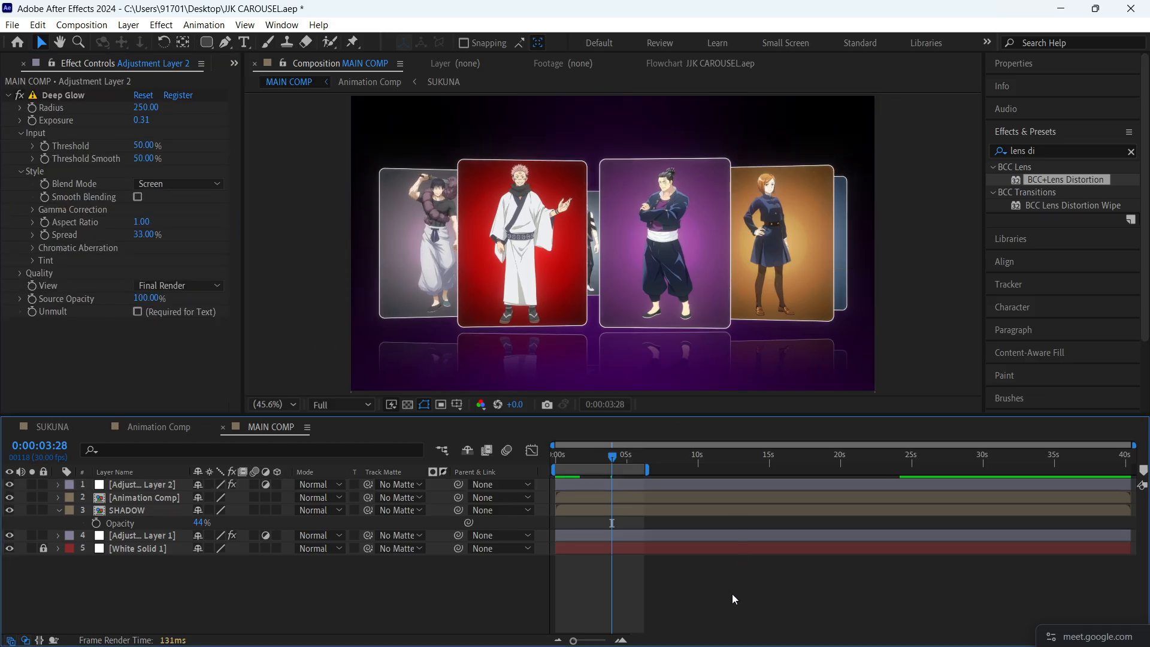
pyautogui.hotkey('ctrl', 's')
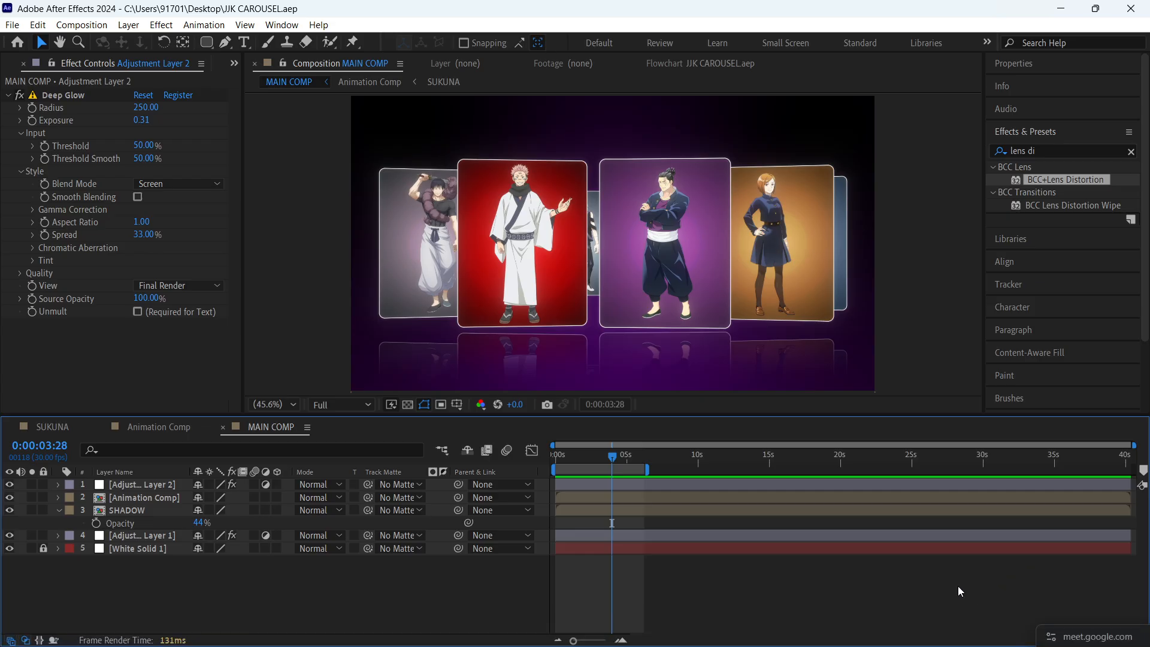
# - Return the MAIN COMP playhead to the start and group all project items into a new folder
pyautogui.moveTo(612, 460); pyautogui.dragTo(516, 476)
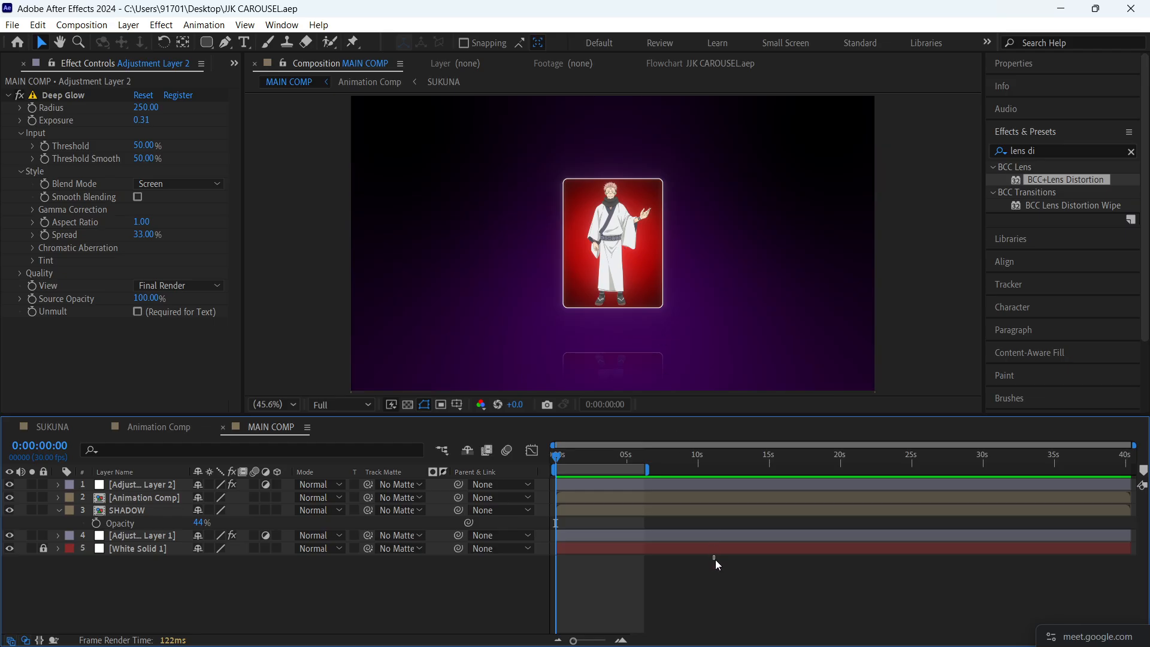
pyautogui.moveTo(576, 454); pyautogui.dragTo(549, 448)
pyautogui.click(14, 62)
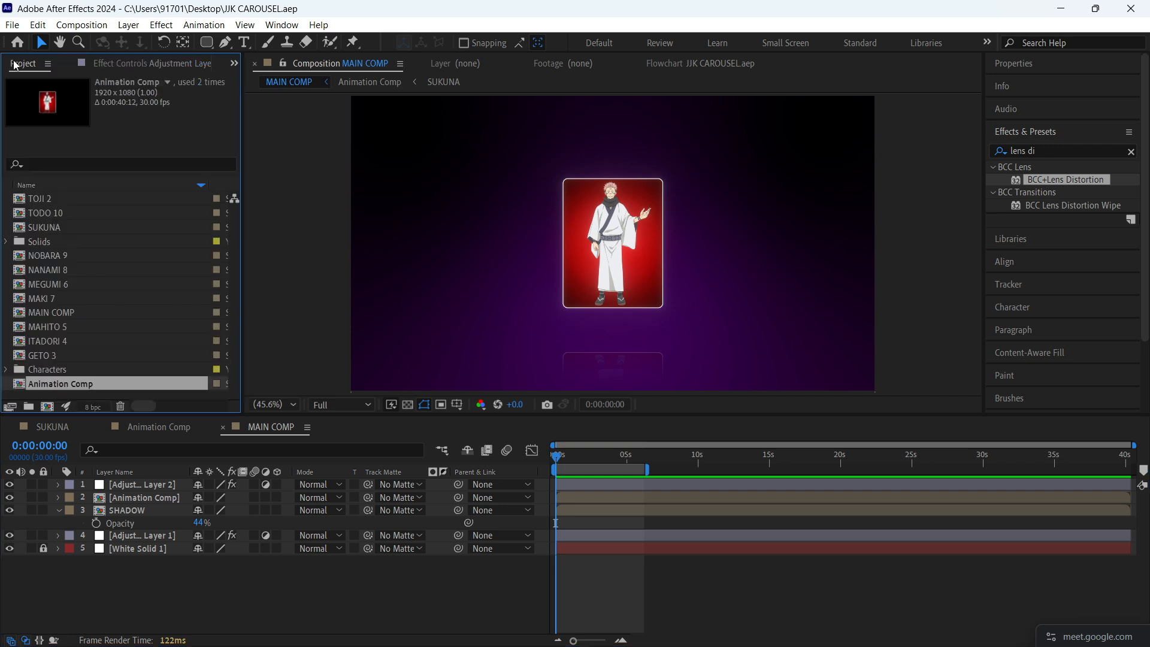
pyautogui.click(663, 604)
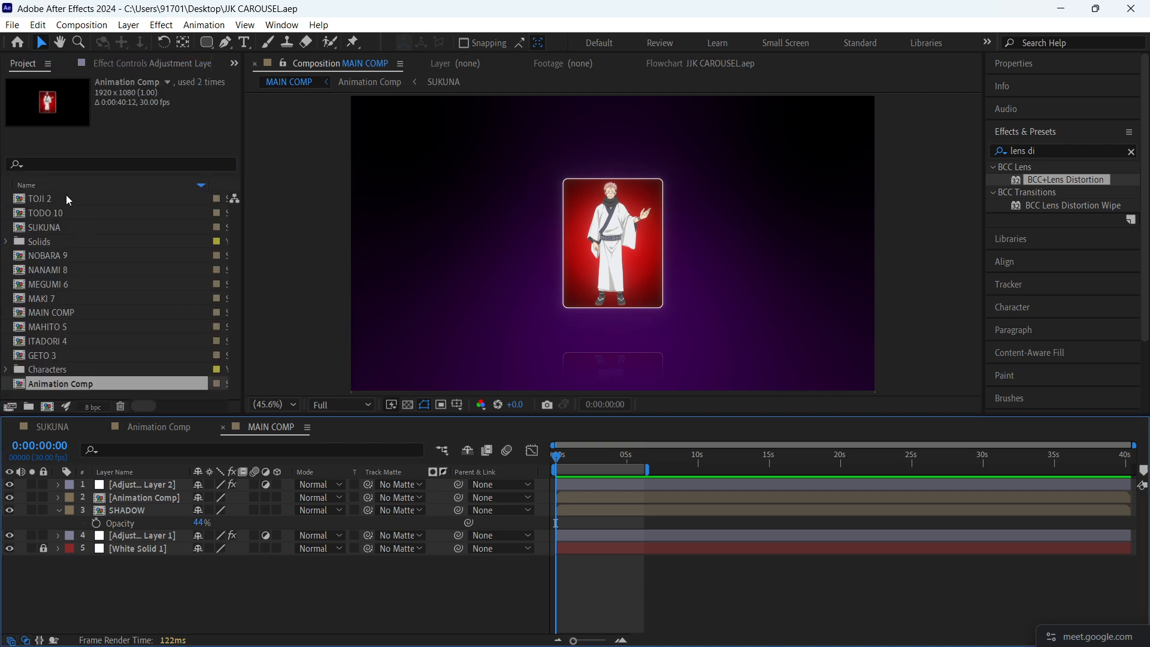
pyautogui.click(66, 195)
pyautogui.keyDown('shift'); pyautogui.click(59, 382); pyautogui.keyUp('shift')
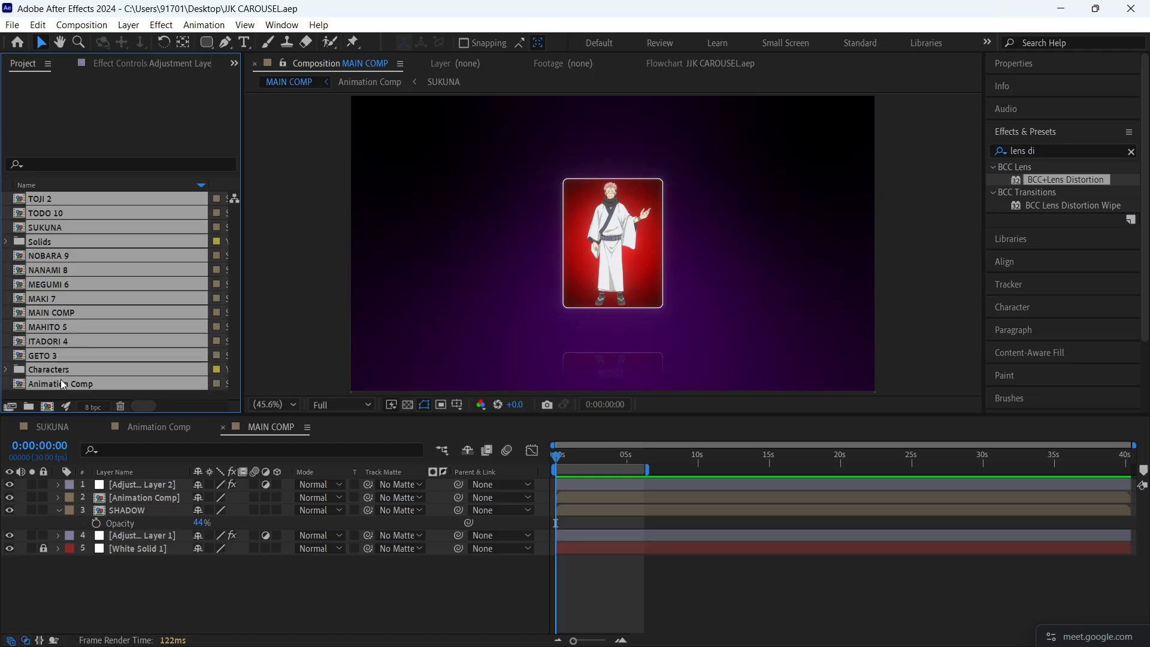
pyautogui.moveTo(59, 323); pyautogui.dragTo(41, 410)
pyautogui.click(60, 225)
pyautogui.click(56, 203)
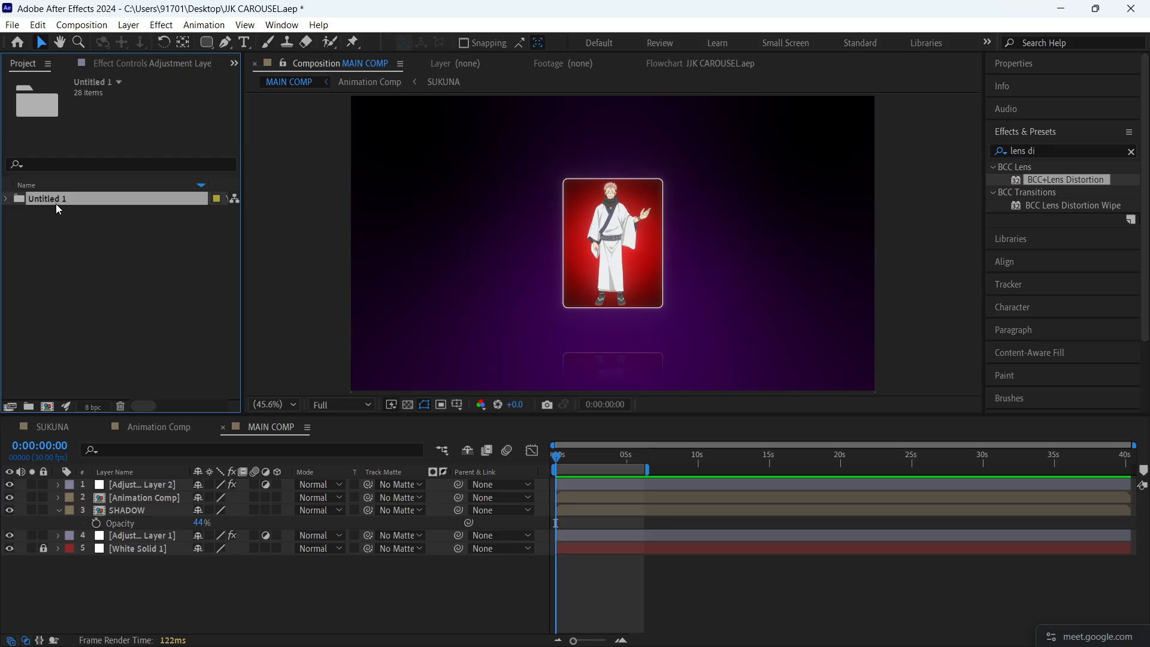
# - Rename the new project folder to JJK CAROUSEL and save the project
pyautogui.press('Return')
pyautogui.press('BackSpace')
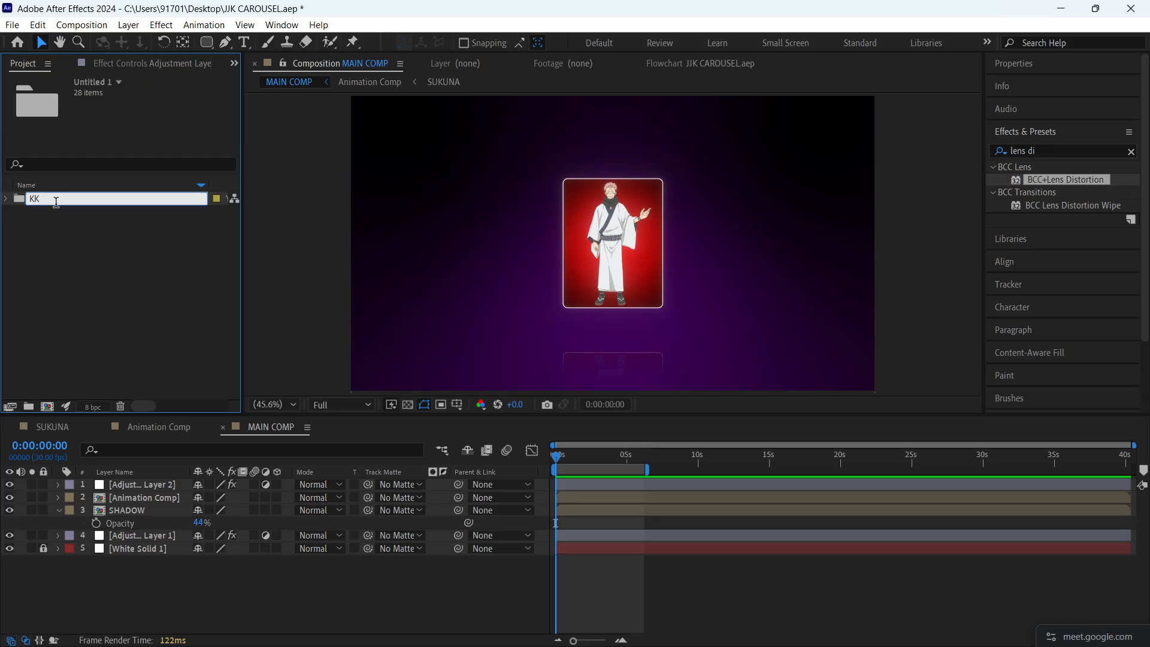
pyautogui.write('JJK CAROUDS')
pyautogui.press('BackSpace')
pyautogui.press('BackSpace')
pyautogui.write('SEL')
pyautogui.press('Return')
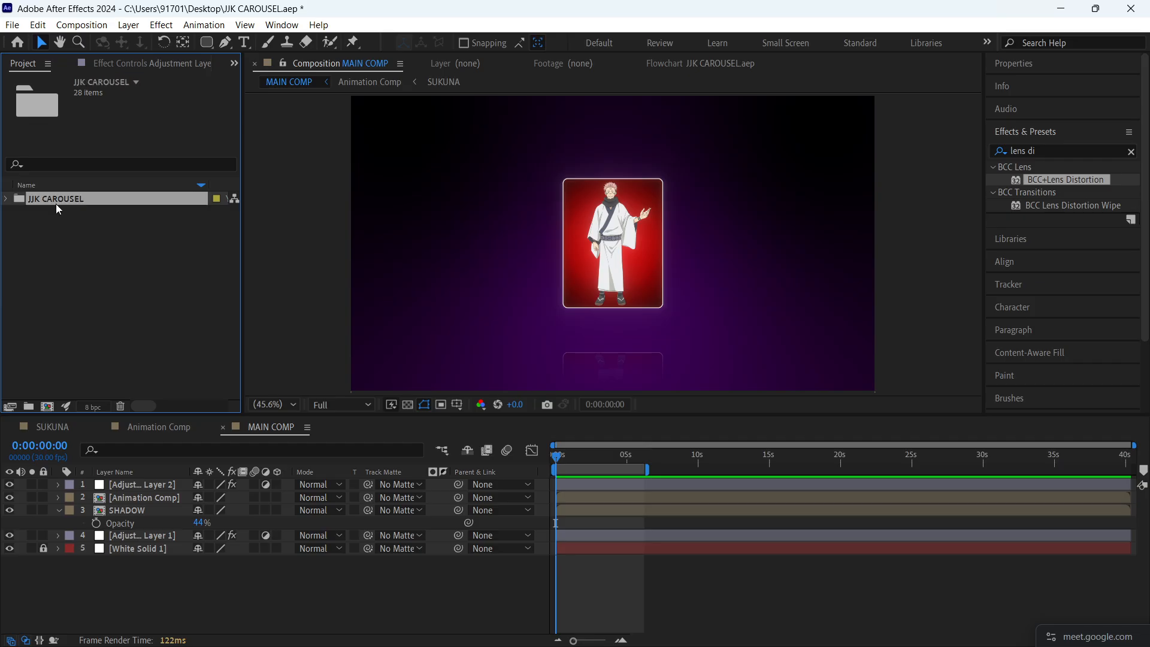
pyautogui.hotkey('ctrl', 's')
# - Create a new 1920x1080 composition at 30 fps with the default name and a duration of 0:00:40:12
pyautogui.click(218, 606)
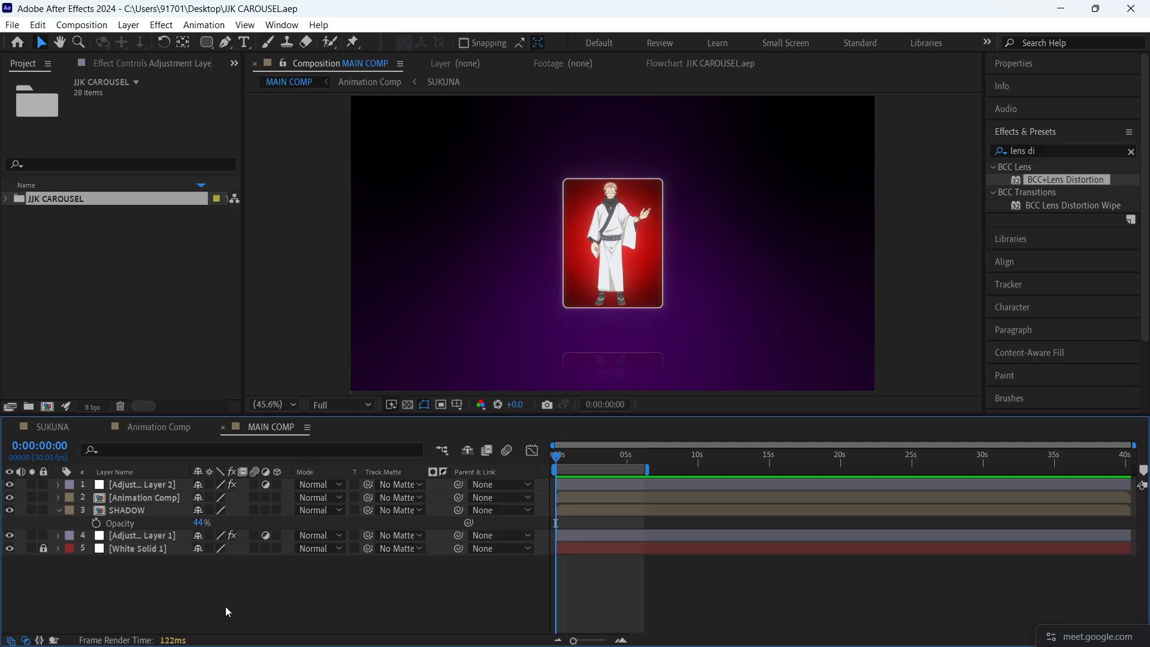
pyautogui.hotkey('ctrl', 'n')
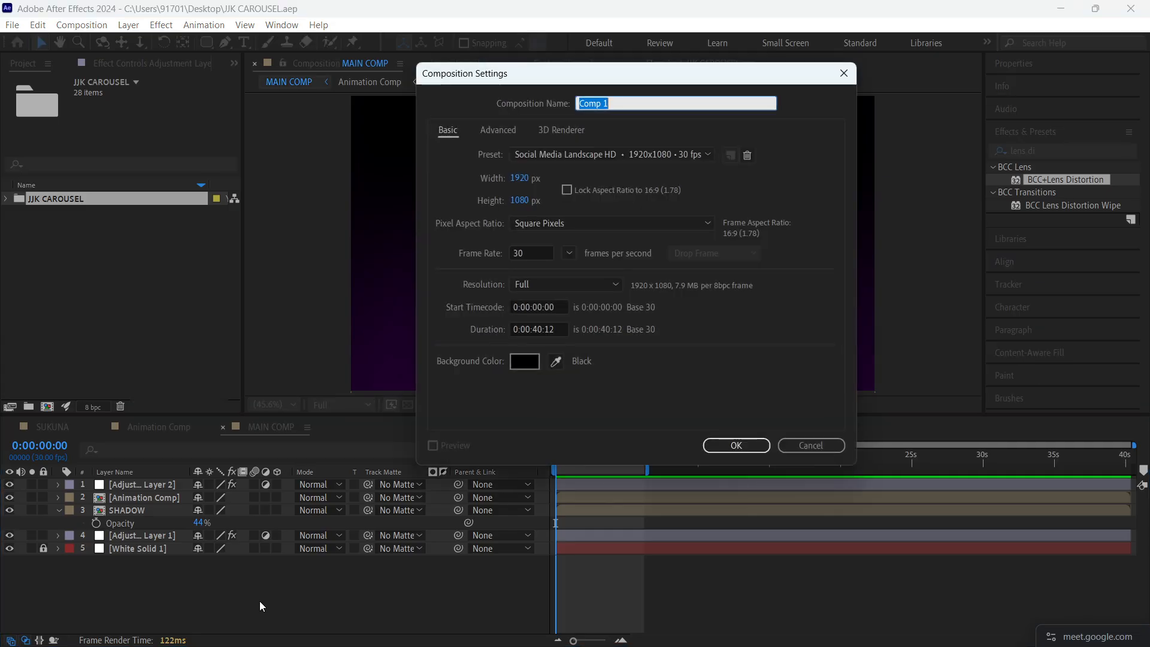
pyautogui.click(766, 447)
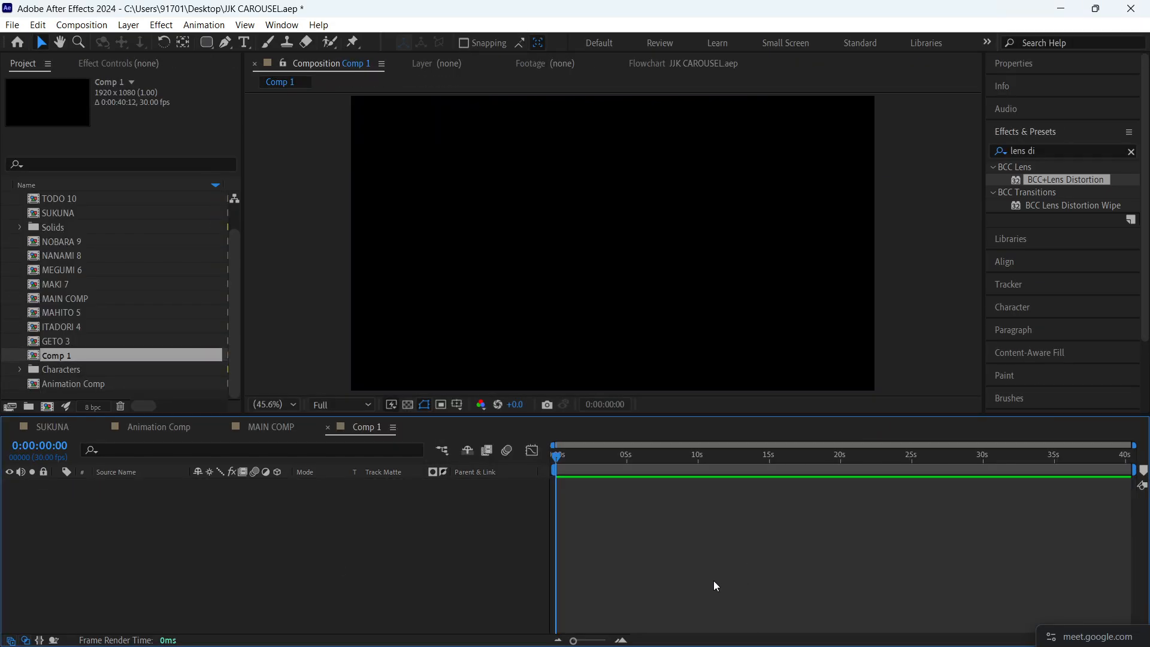
# - Postpone the Boris FX Continuum update and switch to the Google Meet call in Chrome
pyautogui.click(837, 629)
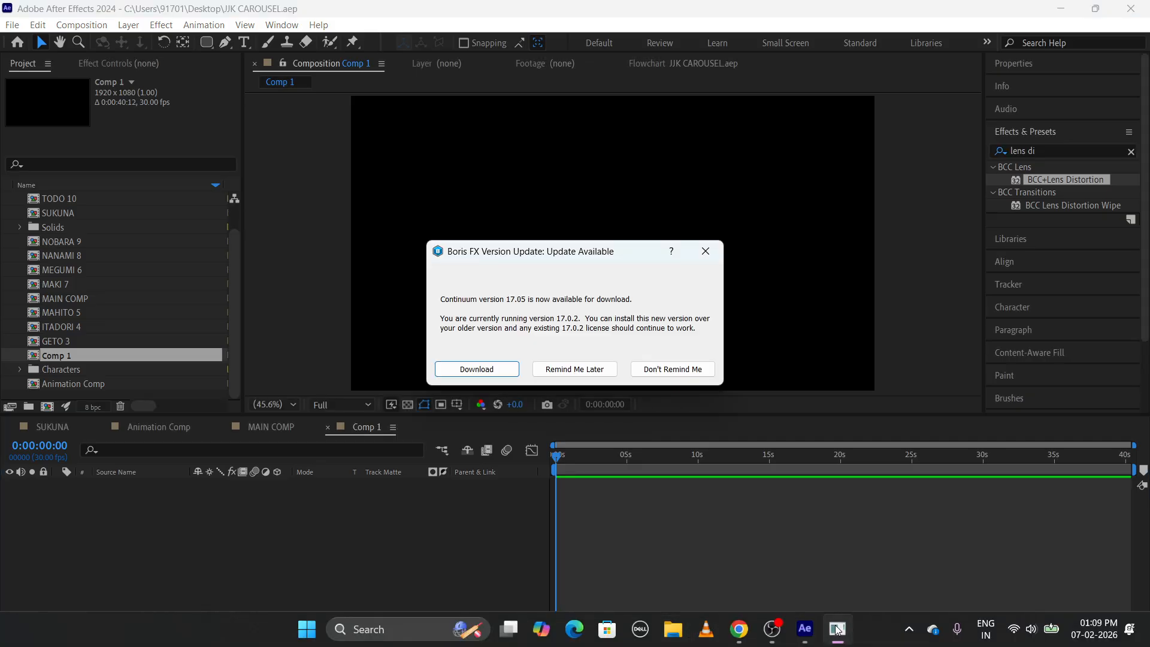
pyautogui.click(578, 370)
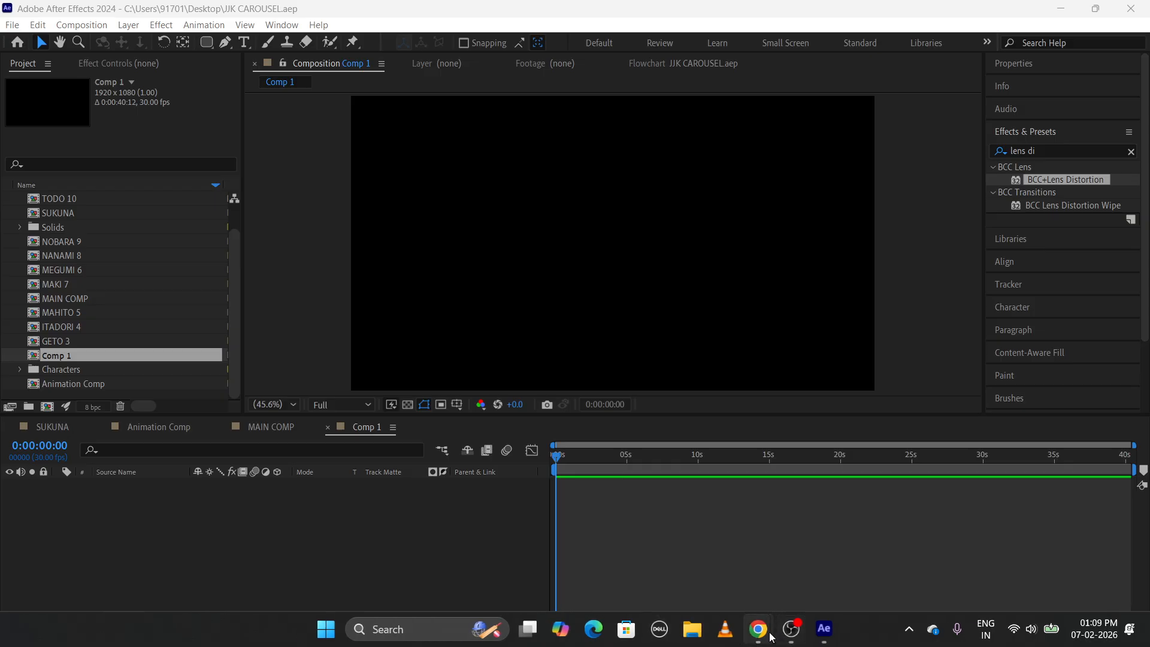
pyautogui.moveTo(758, 631)
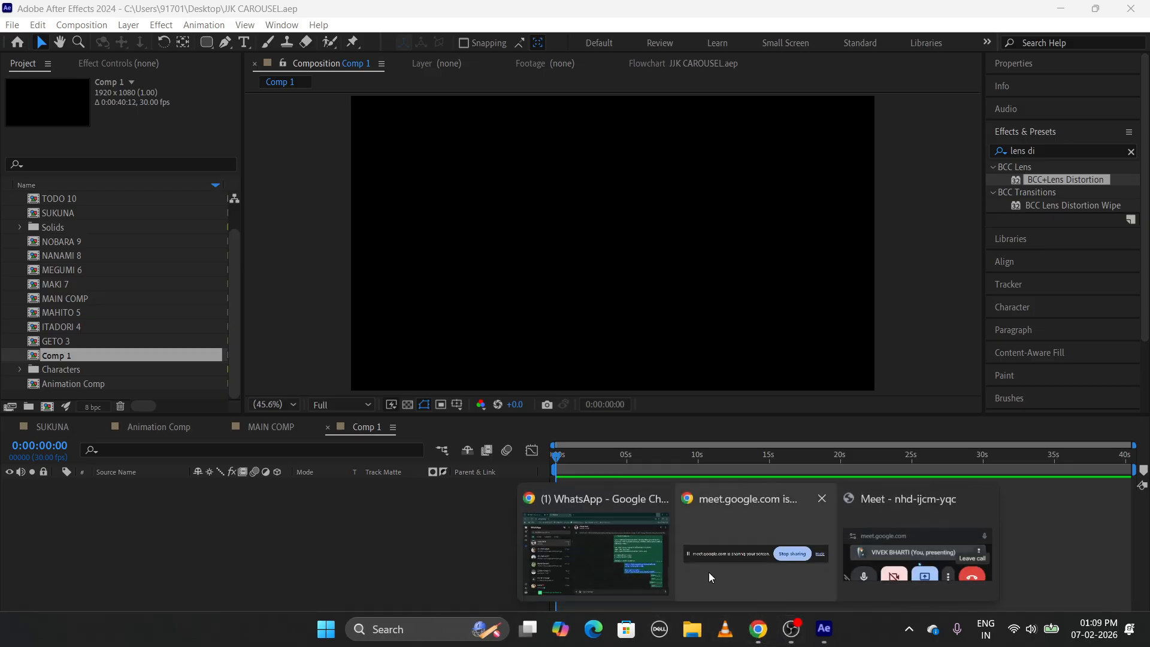
pyautogui.click(573, 546)
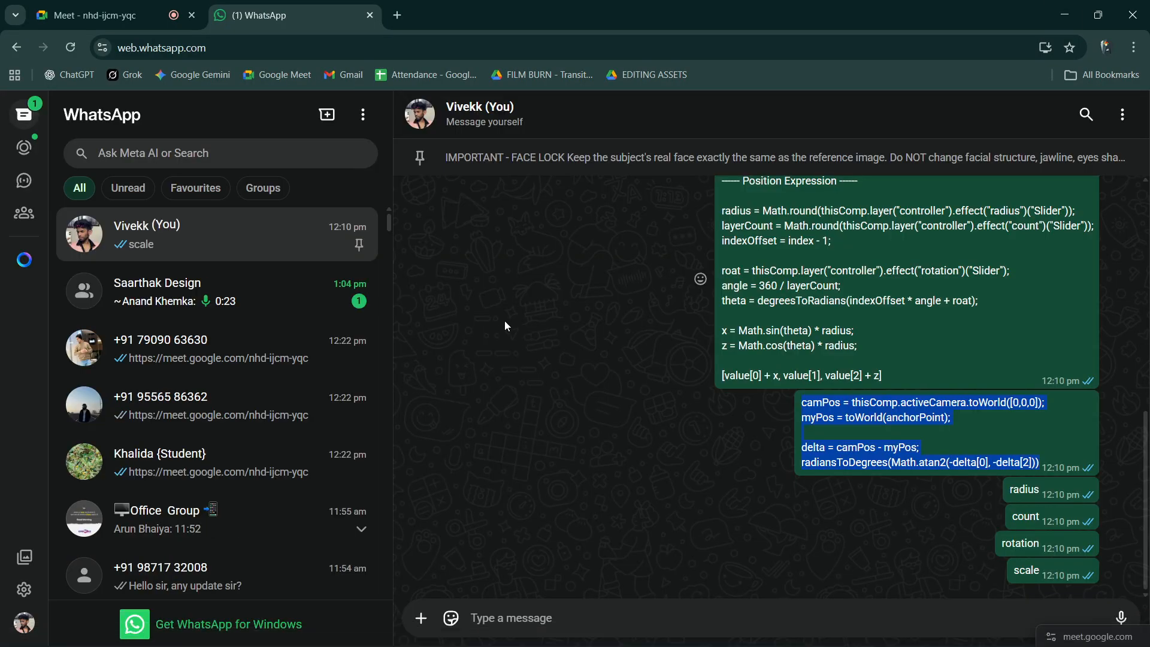
pyautogui.press('Escape')
pyautogui.click(157, 7)
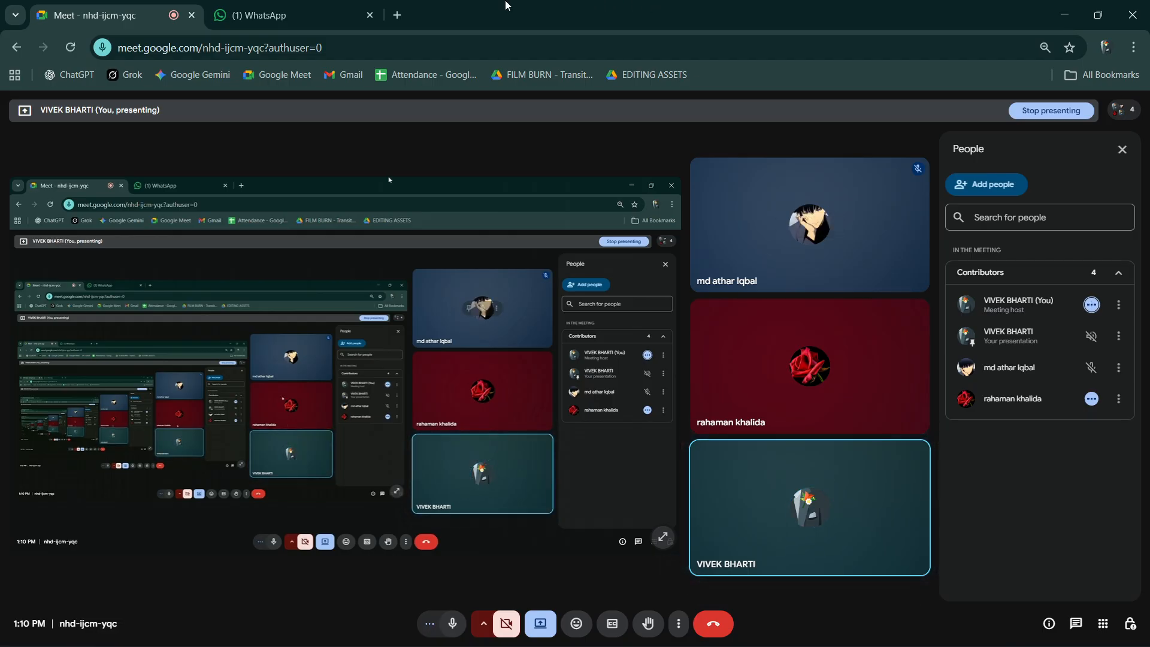
# - Switch back to After Effects from the Google Meet call and clear the effects search
pyautogui.click(1066, 11)
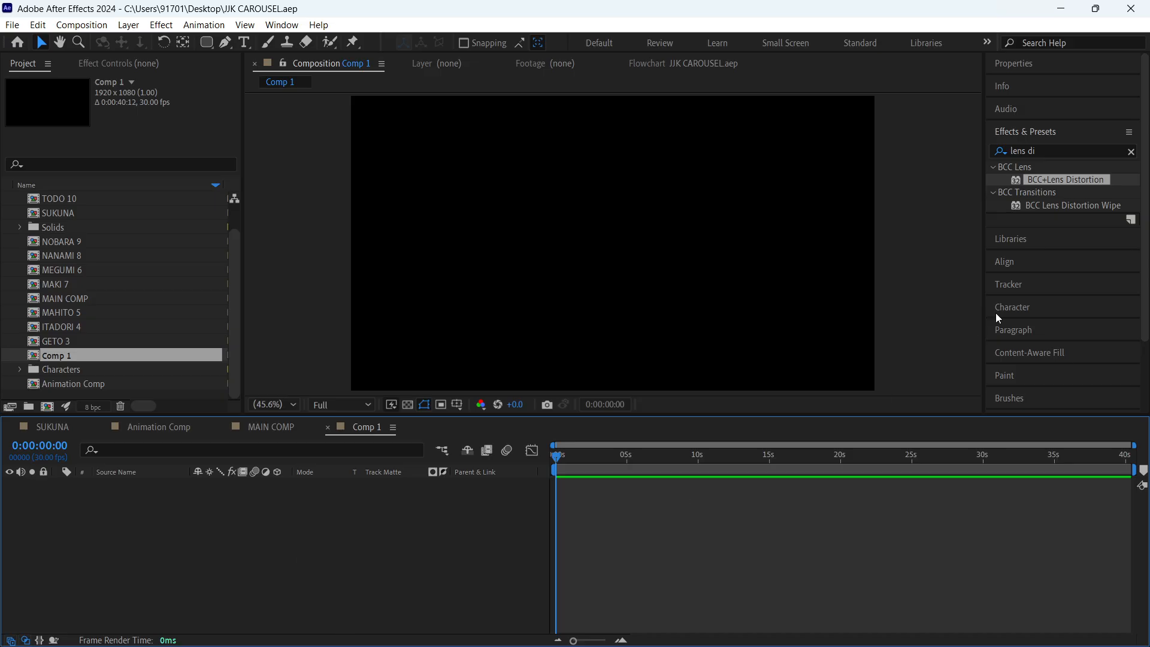
pyautogui.click(1132, 152)
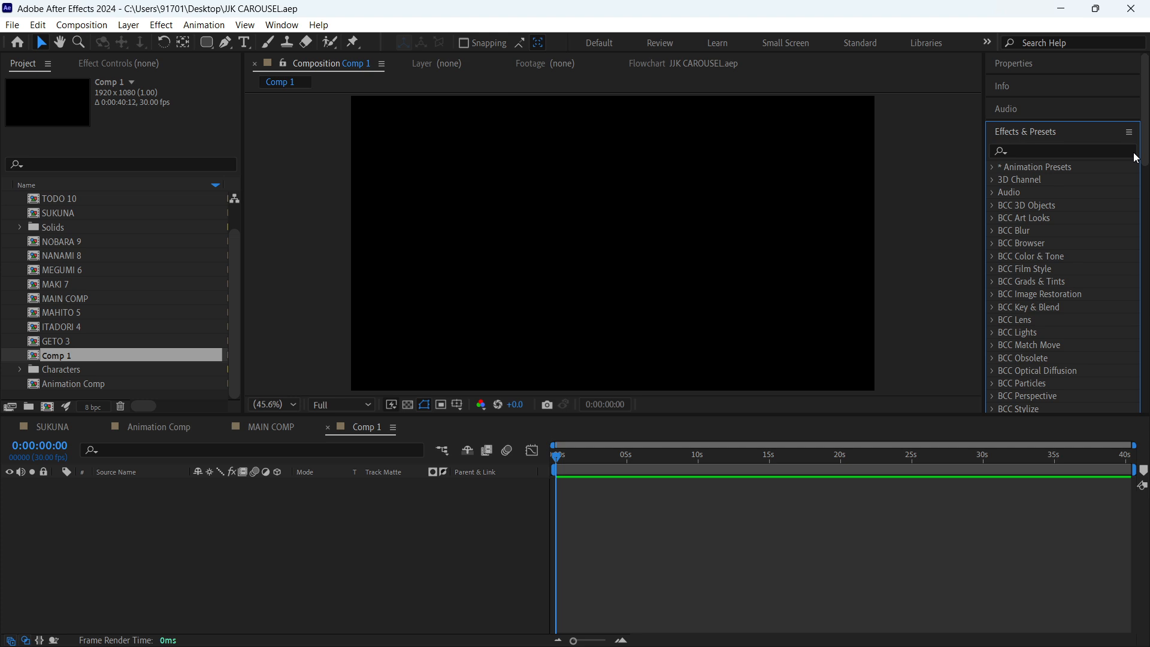
# - Create a black 1920x1080 solid layer with its default name in Comp 1
pyautogui.click(702, 538)
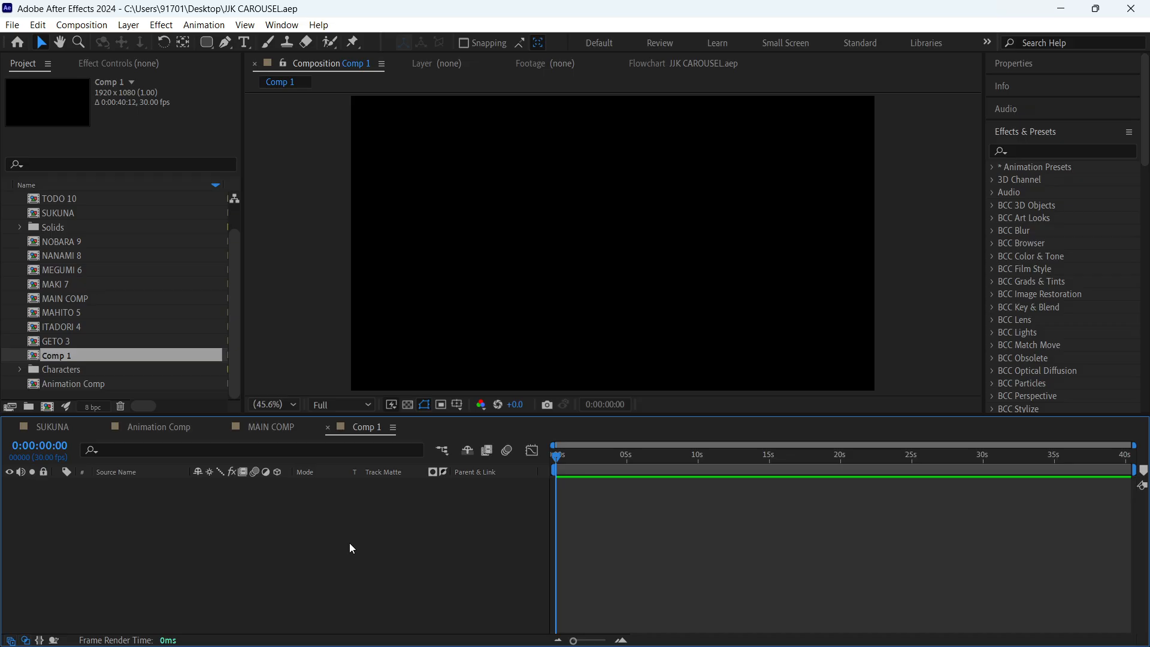
pyautogui.hotkey('ctrl', 'y')
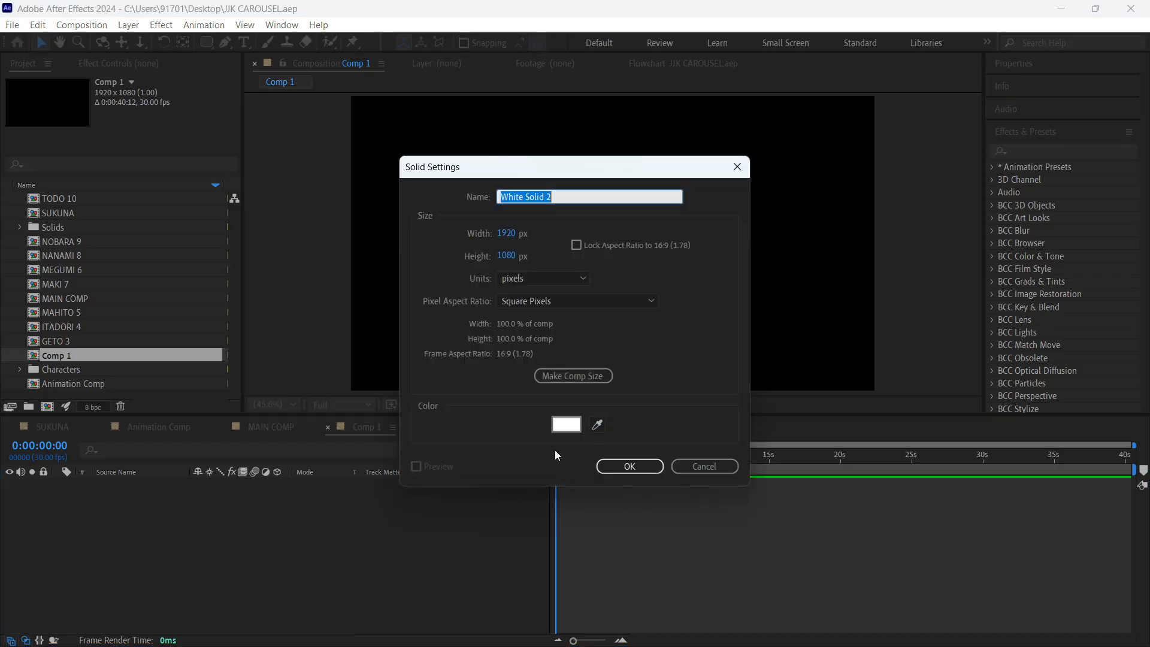
pyautogui.click(566, 425)
pyautogui.click(175, 402)
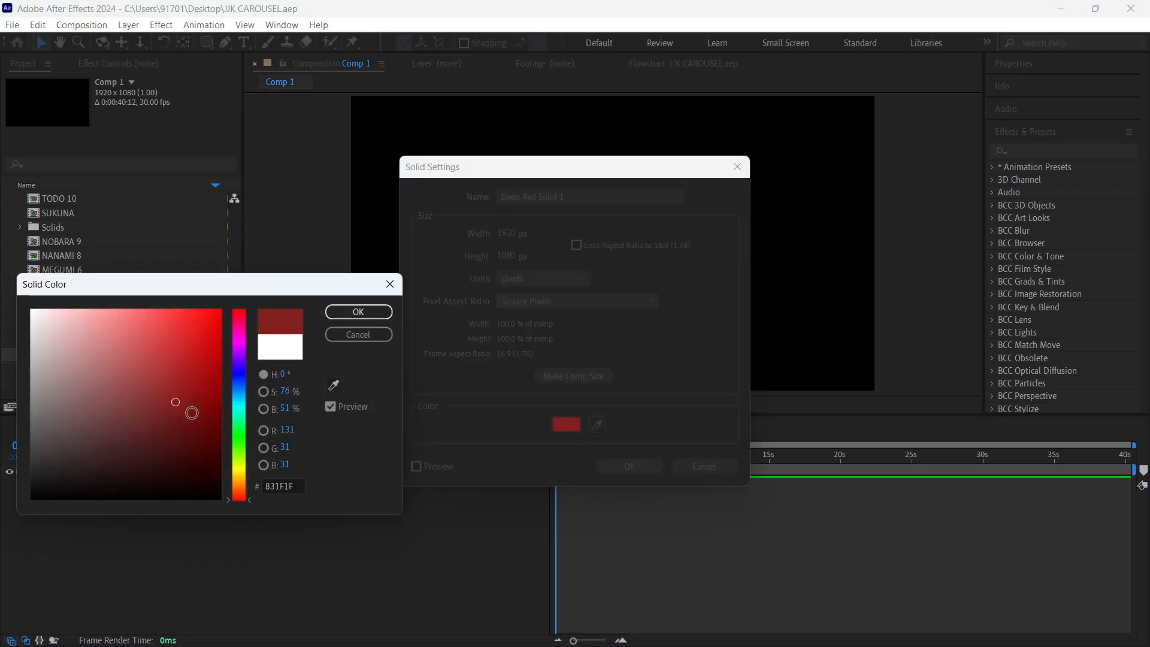
pyautogui.moveTo(192, 413); pyautogui.dragTo(360, 613)
pyautogui.press('Return')
pyautogui.press('Return')
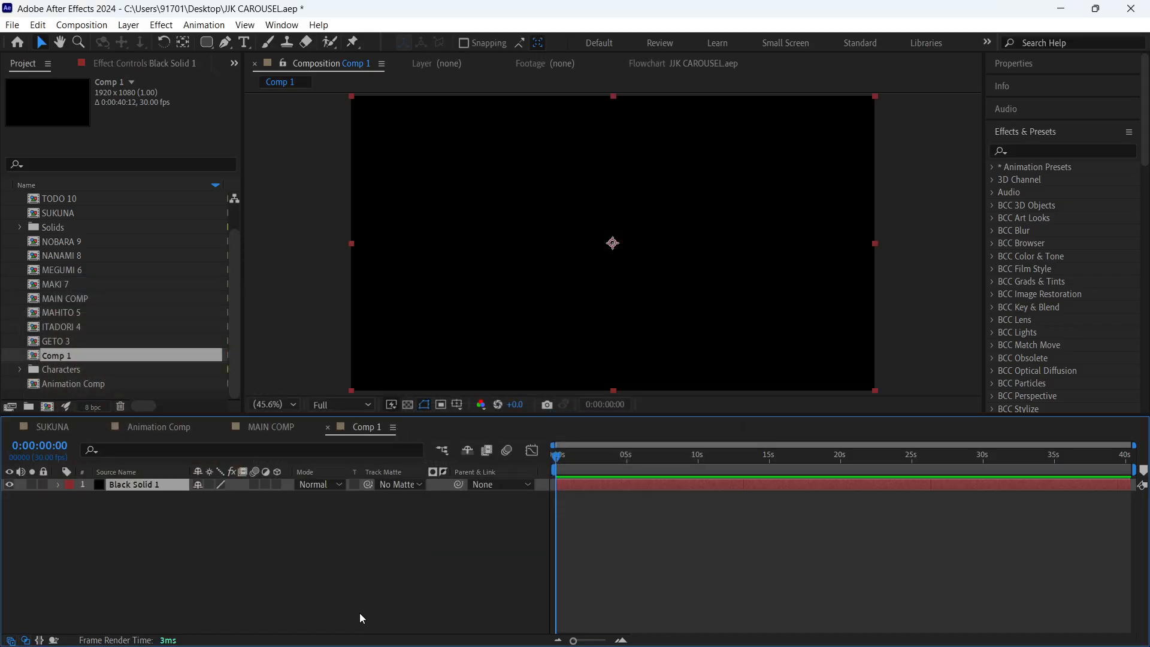
pyautogui.click(627, 622)
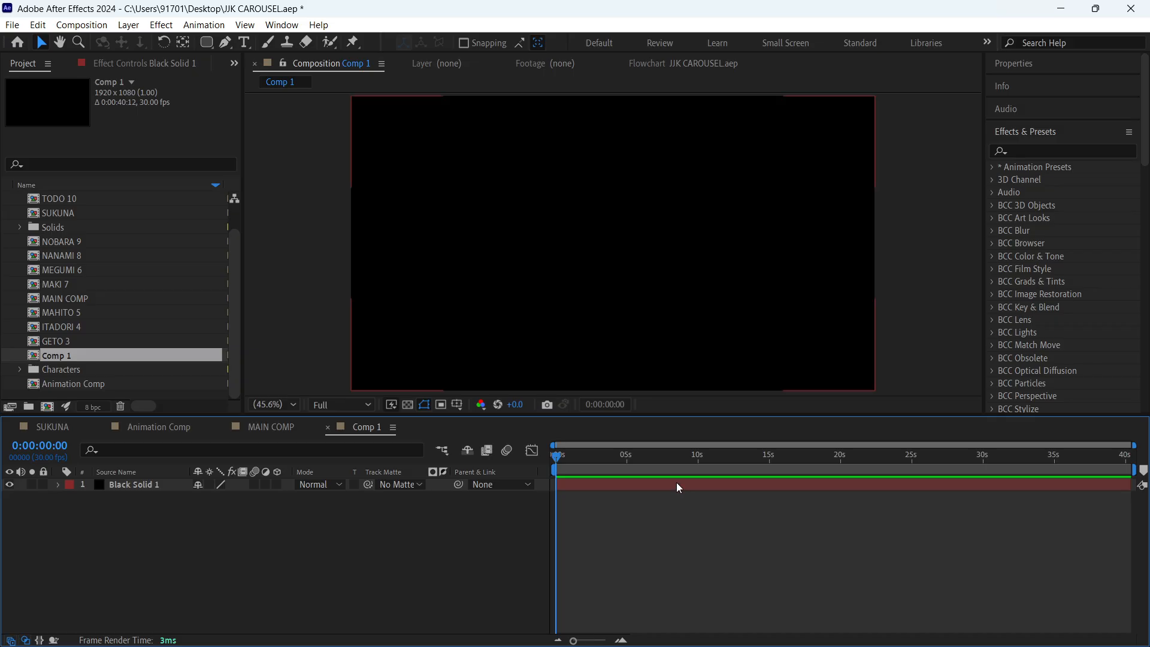
# - Find the effect with the search term cc particle and apply CC Particle Systems II to the black solid
pyautogui.click(678, 484)
pyautogui.click(1051, 150)
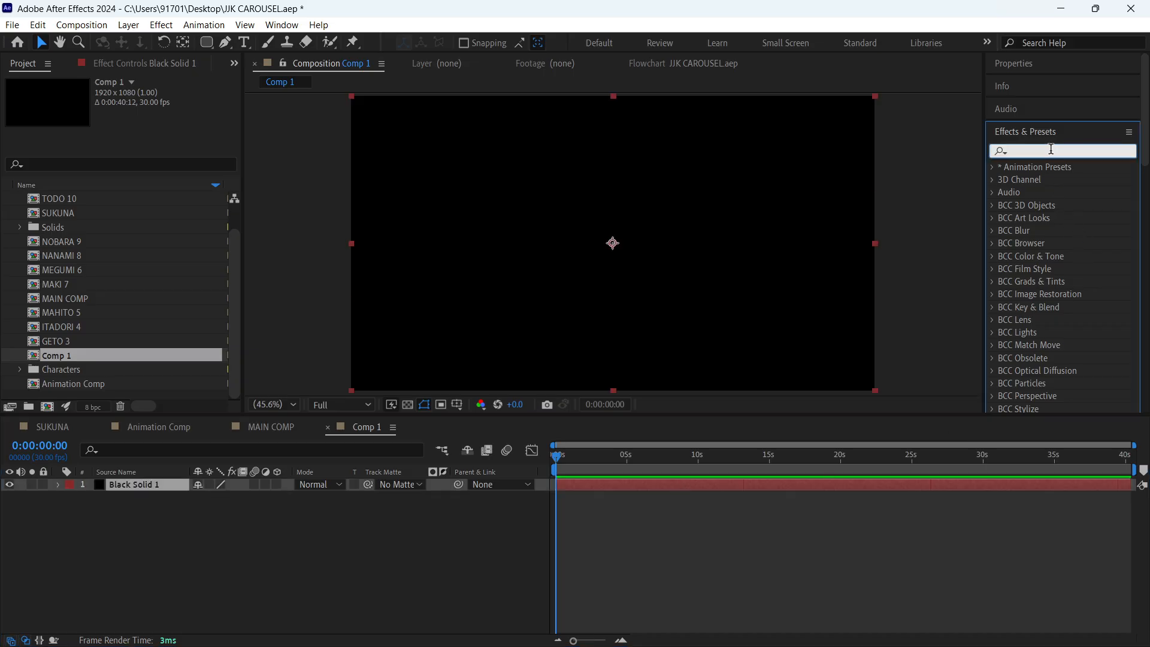
pyautogui.write('cc par')
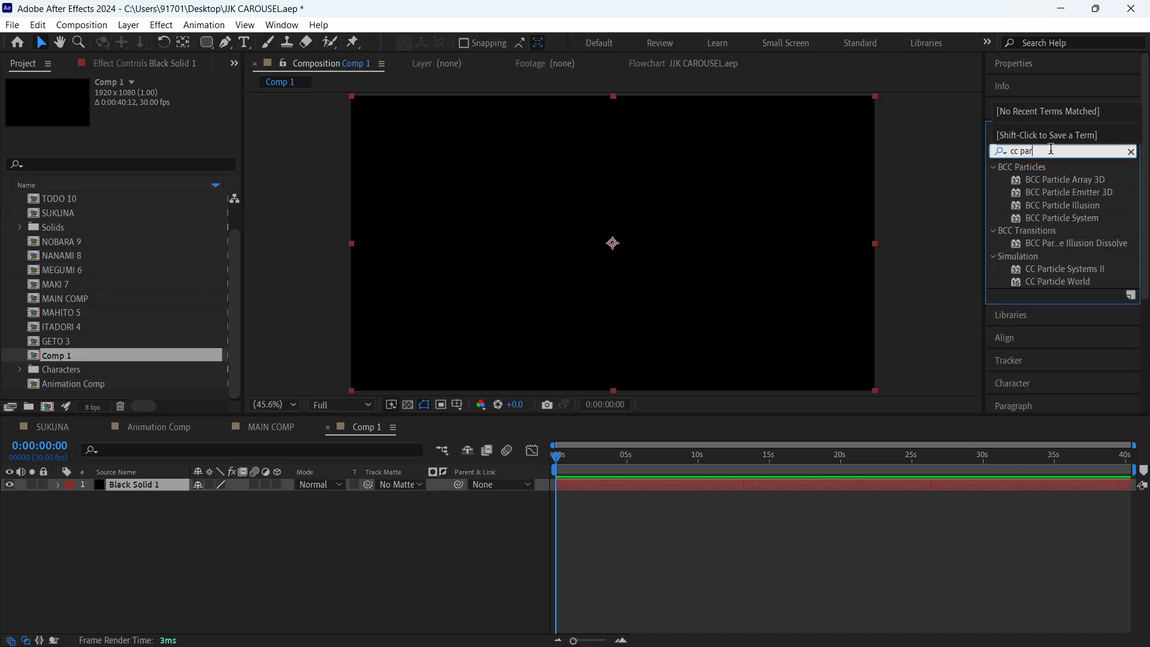
pyautogui.write('ticle')
pyautogui.moveTo(1052, 267); pyautogui.dragTo(628, 210)
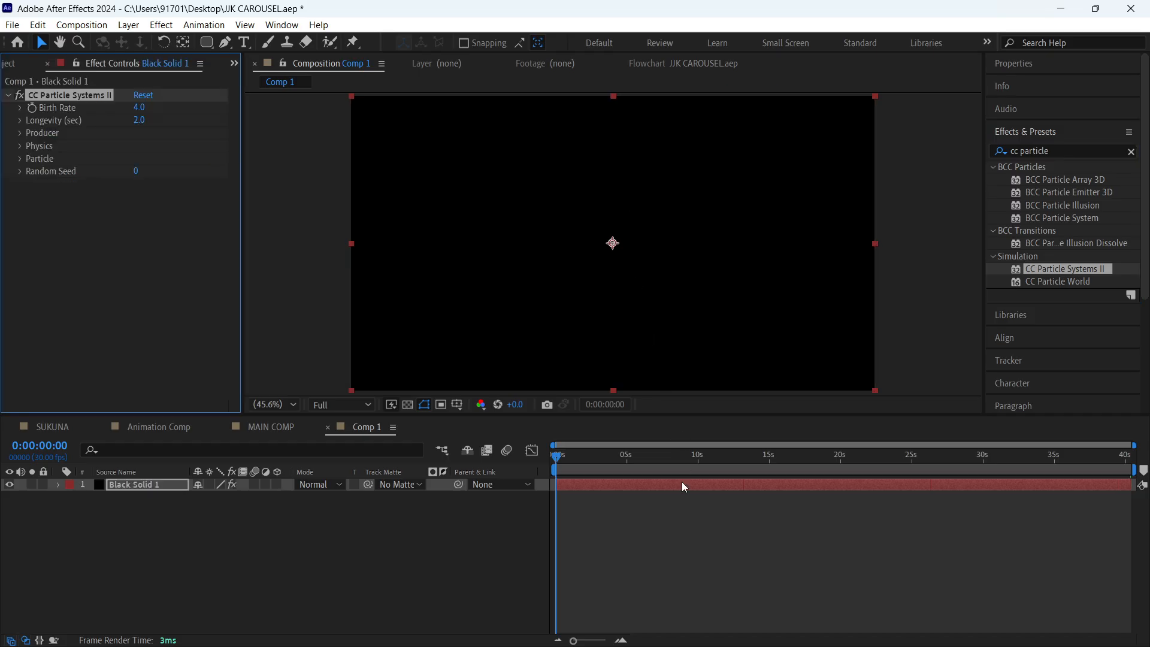
# - Preview the default particle animation in Comp 1 and replay it from the start
pyautogui.click(682, 527)
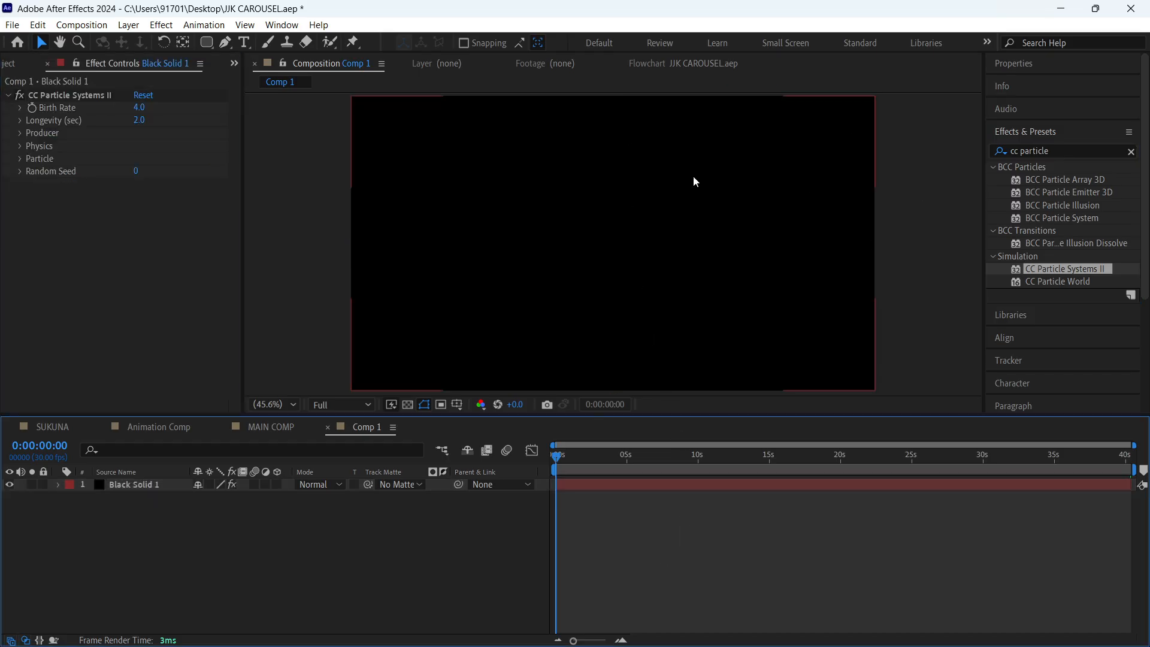
pyautogui.press('space')
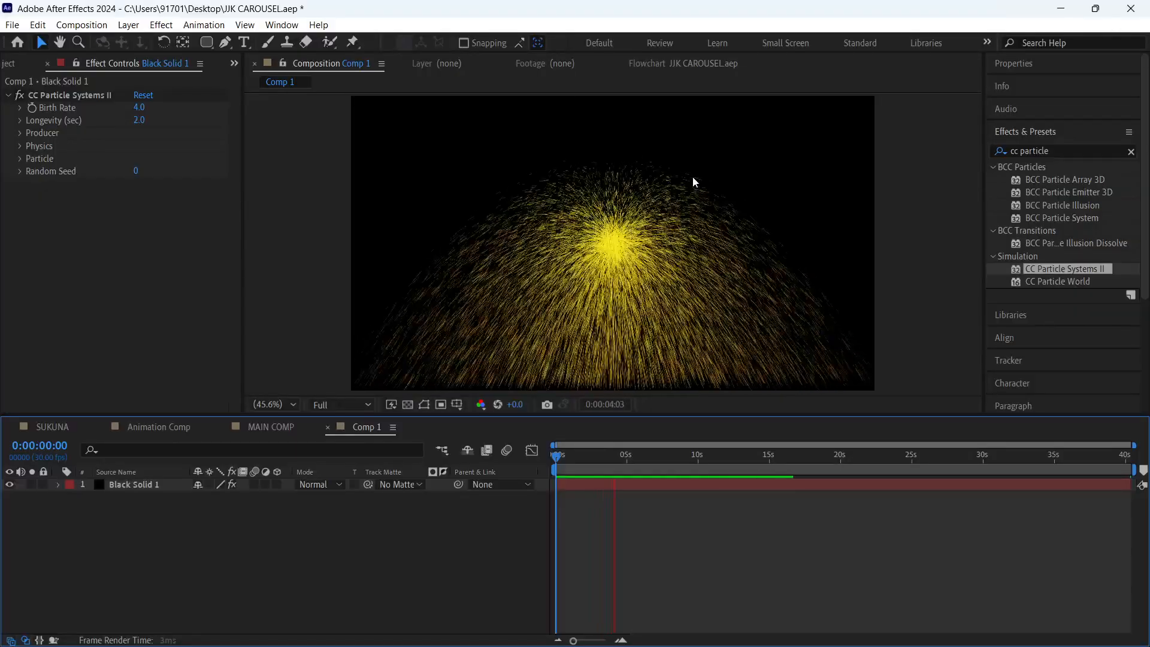
pyautogui.scroll(-8, 693, 177)
pyautogui.press('space')
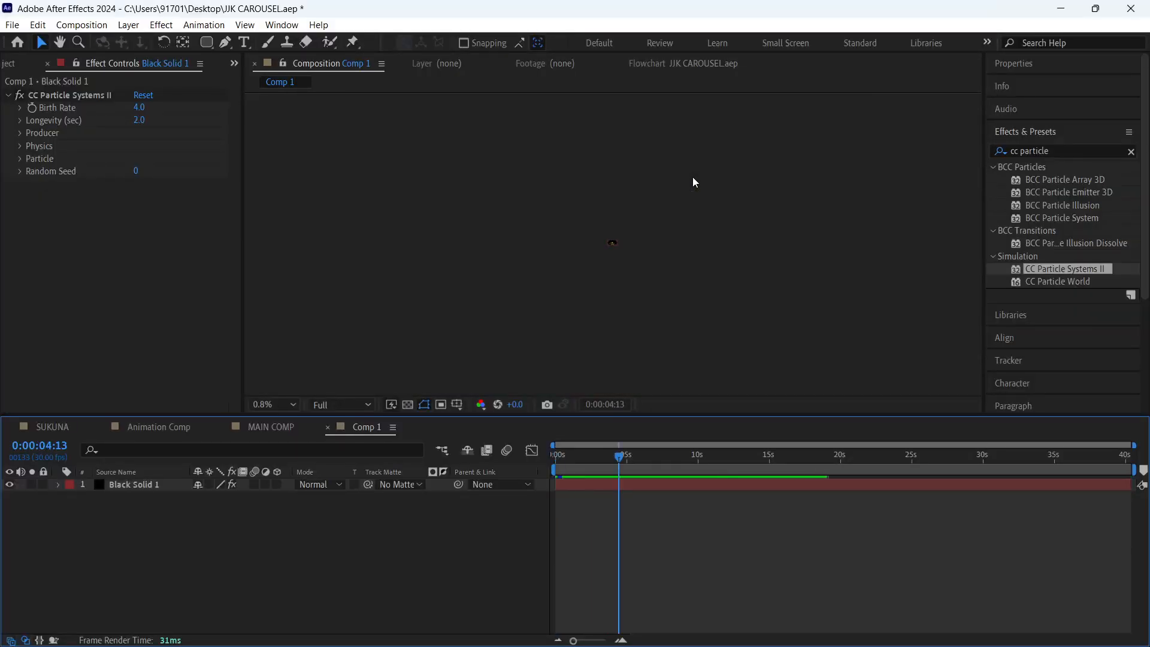
pyautogui.hotkey('shift', '/')
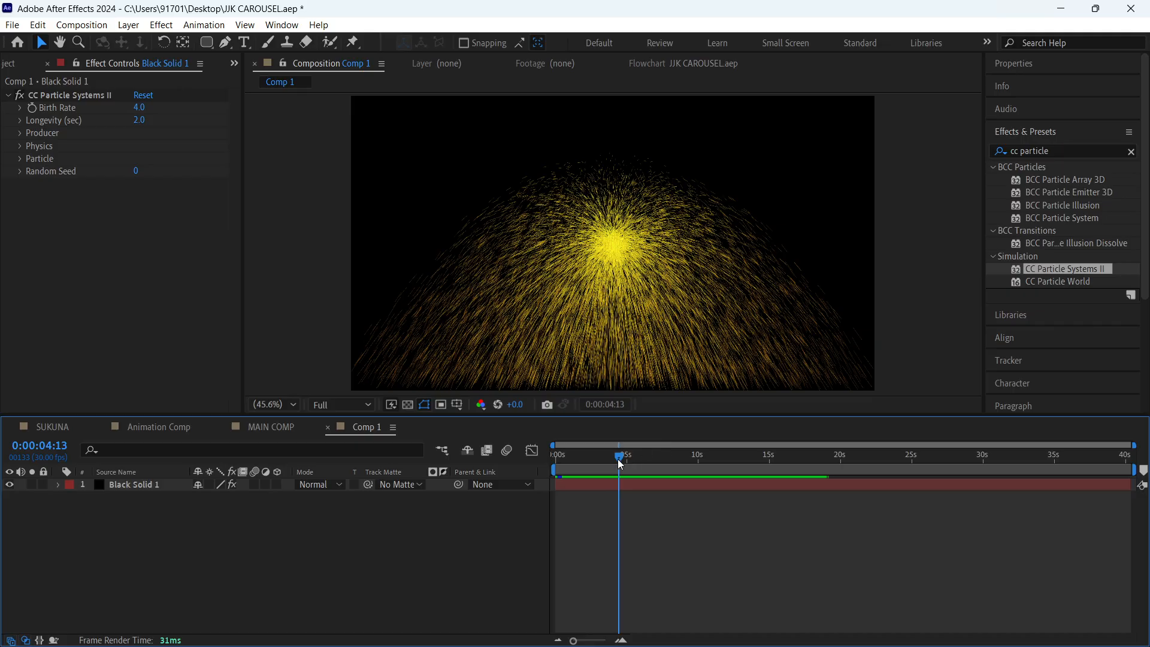
pyautogui.press('Home')
pyautogui.moveTo(518, 459); pyautogui.dragTo(544, 469)
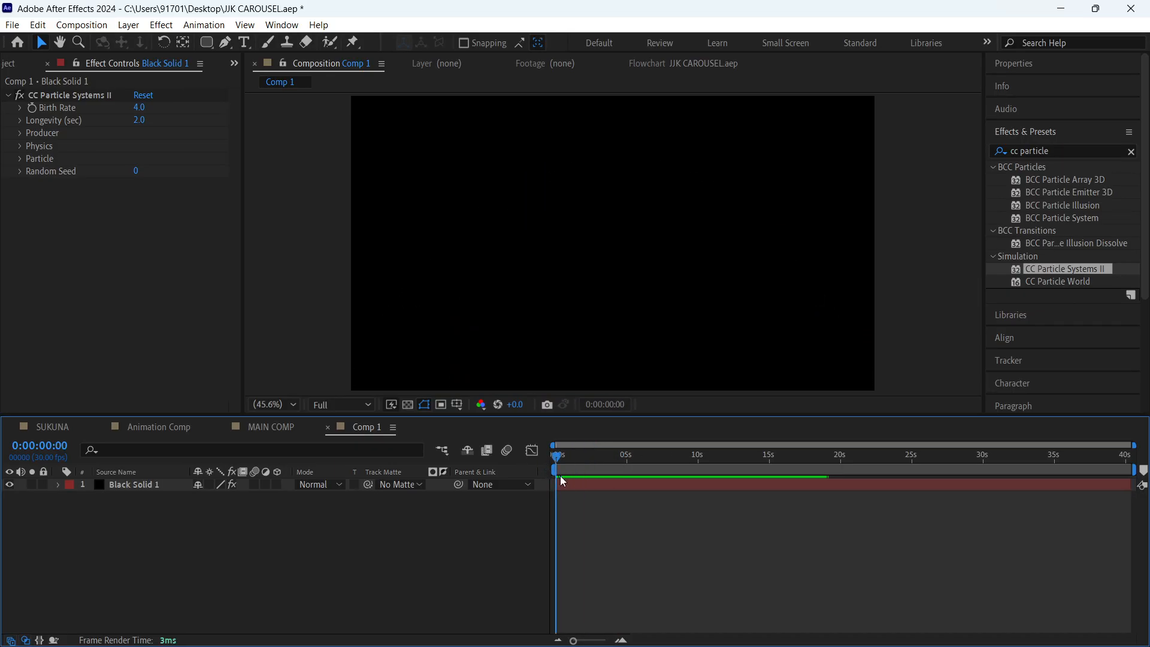
pyautogui.press('space')
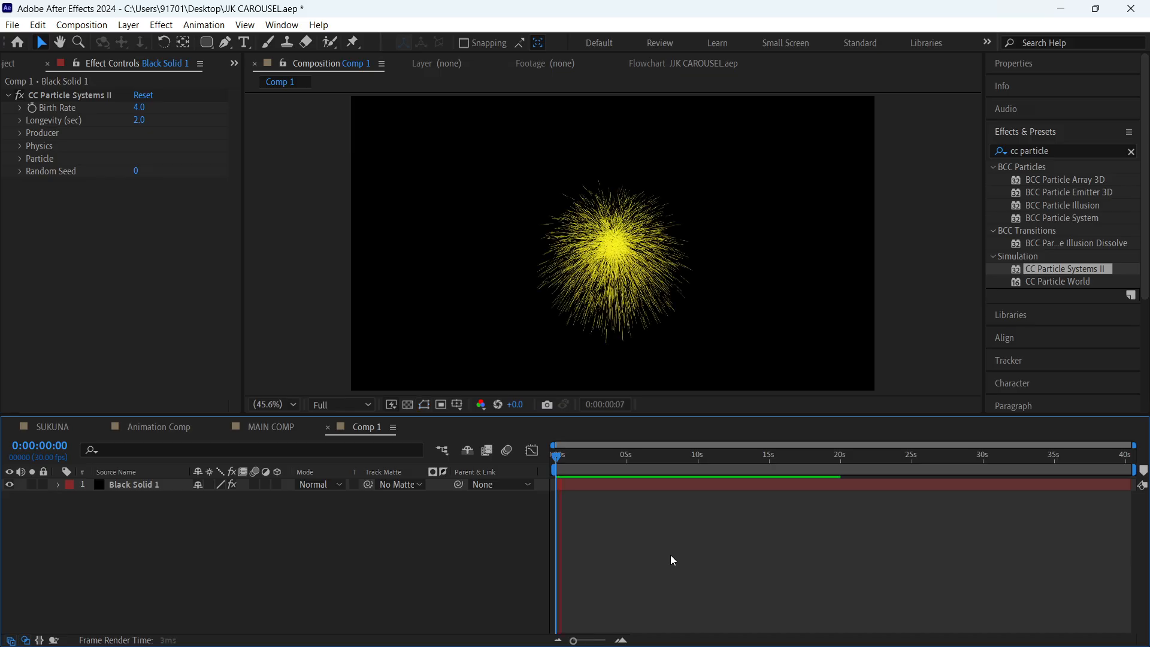
pyautogui.press('space')
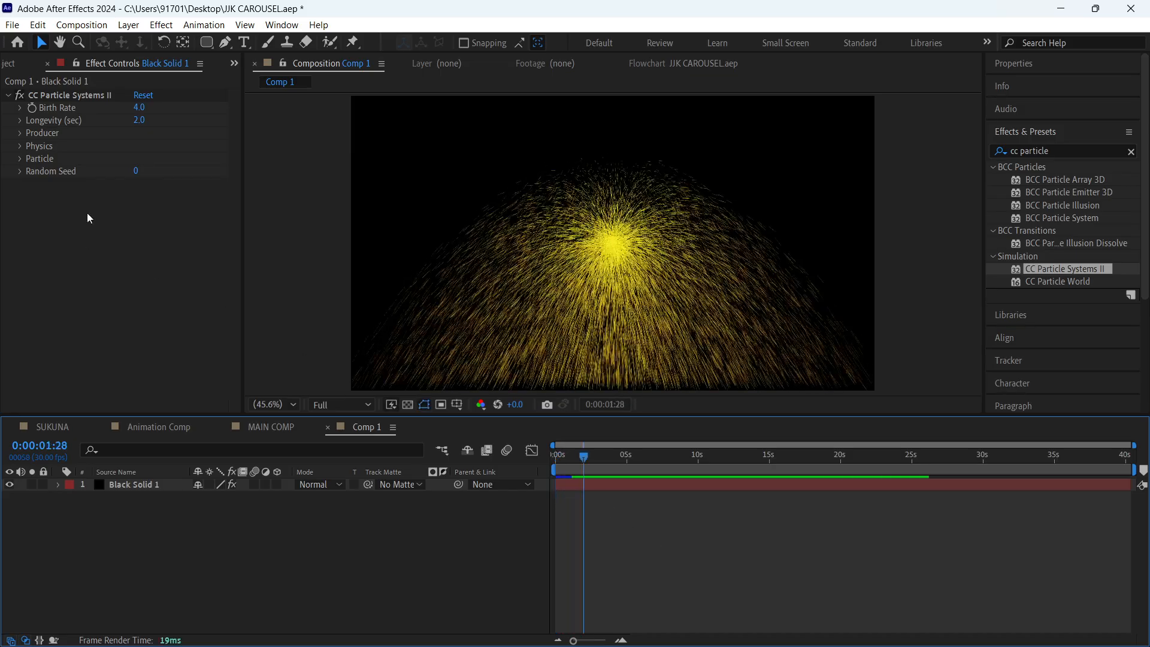
# - Set the particle longevity to 0.4 seconds and preview the shorter-lived particles from the start
pyautogui.moveTo(146, 120); pyautogui.dragTo(23, 121)
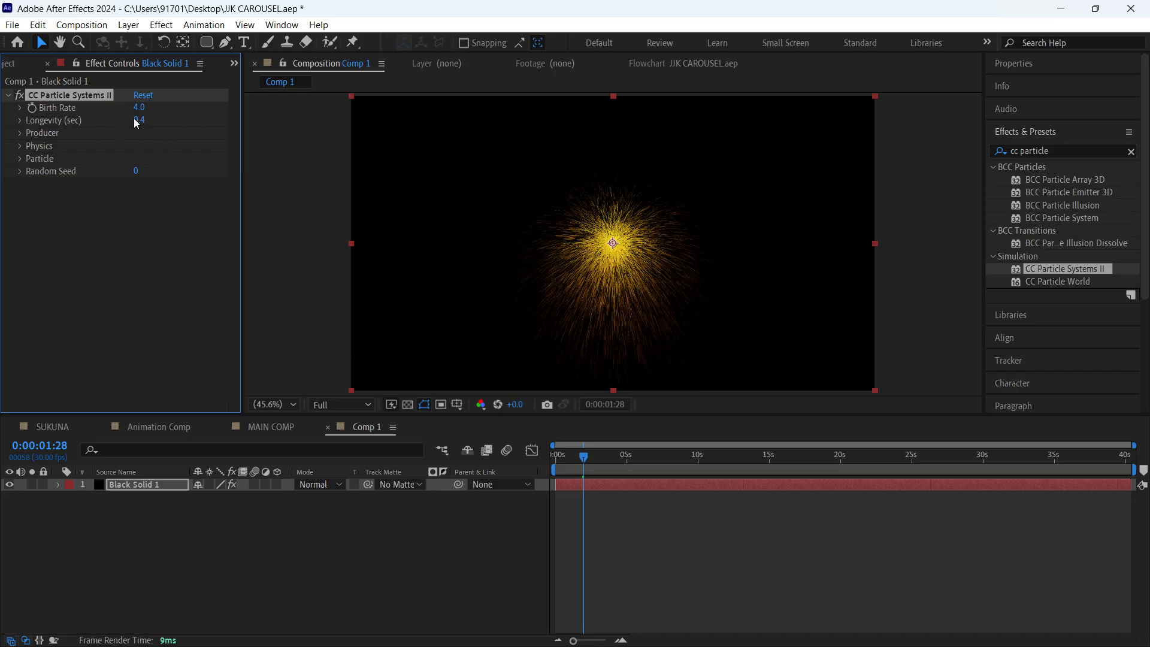
pyautogui.moveTo(585, 457); pyautogui.dragTo(513, 461)
pyautogui.press('space')
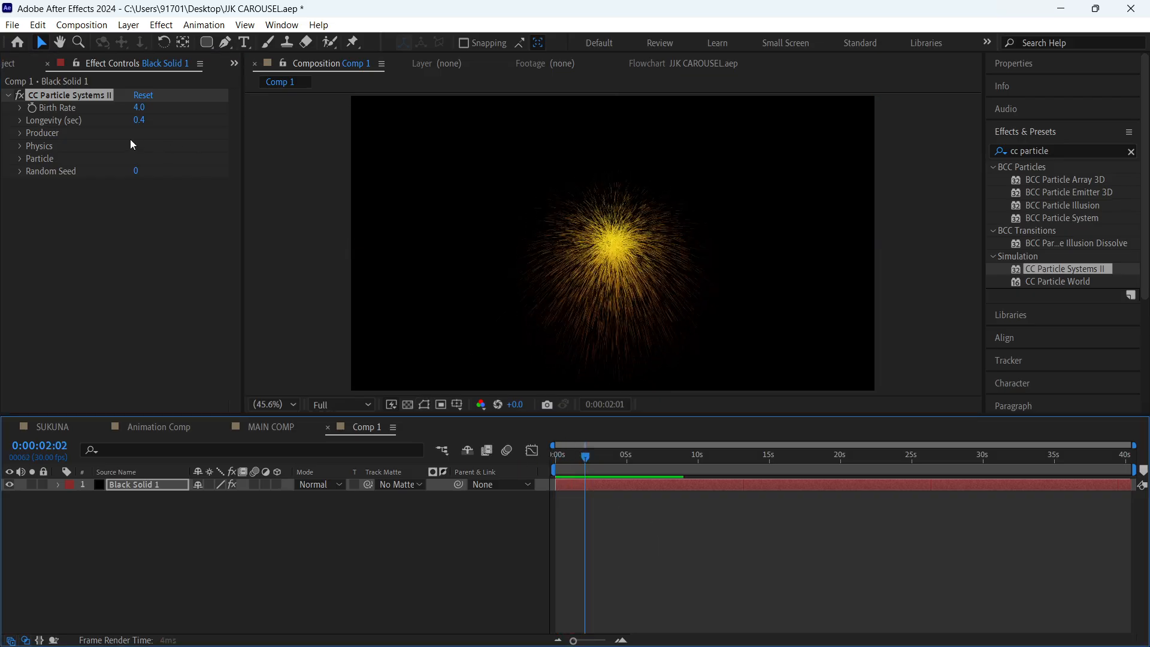
# - Set the particle birth rate to 0.2 and preview the sparser burst
pyautogui.moveTo(139, 108); pyautogui.dragTo(107, 110)
pyautogui.moveTo(584, 457); pyautogui.dragTo(515, 474)
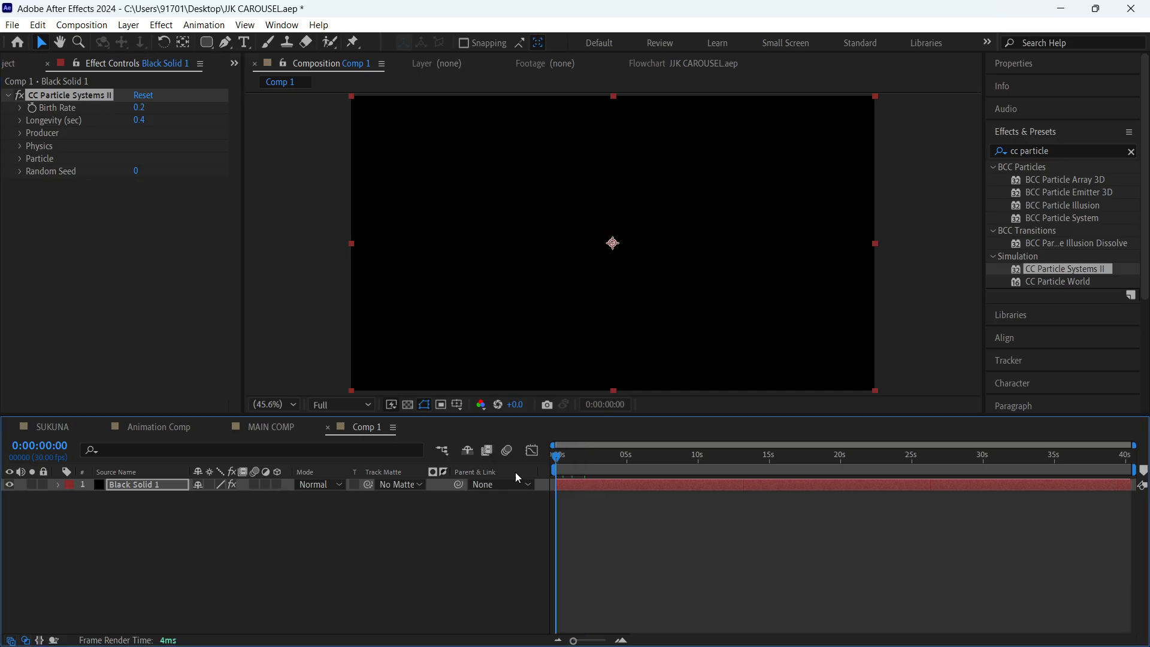
pyautogui.press('space')
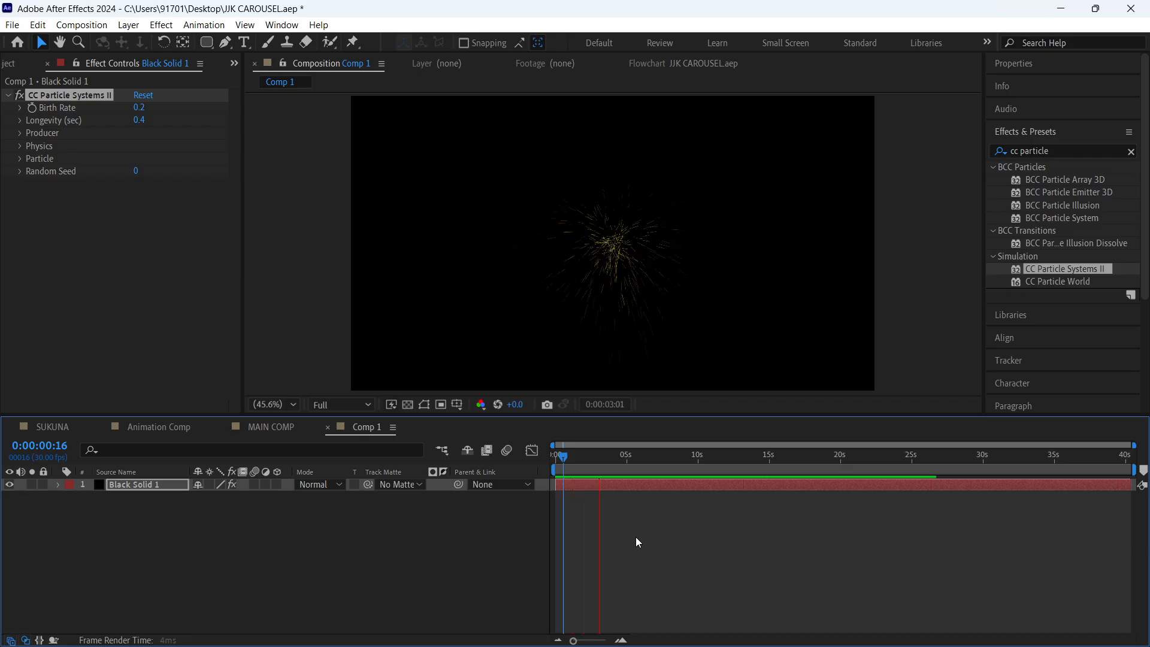
pyautogui.press('space')
# - Undo the birth rate and longevity changes, then save the project with the playhead at the start
pyautogui.hotkey('ctrl', 'z')
pyautogui.hotkey('ctrl', 'z')
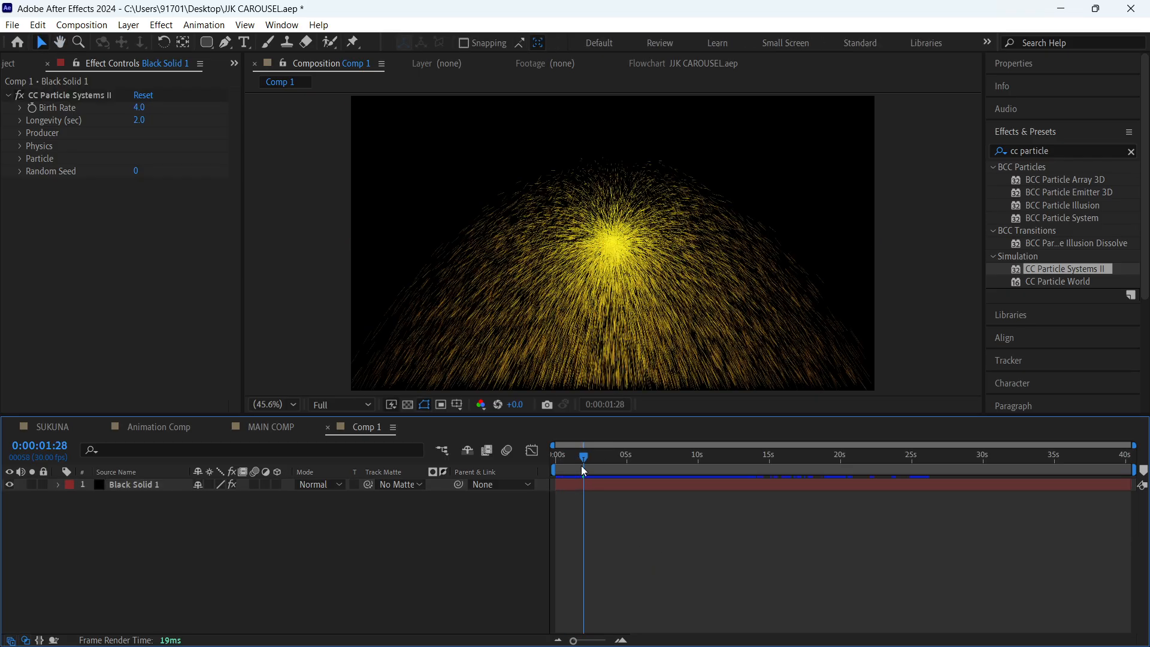
pyautogui.moveTo(584, 471); pyautogui.dragTo(545, 461)
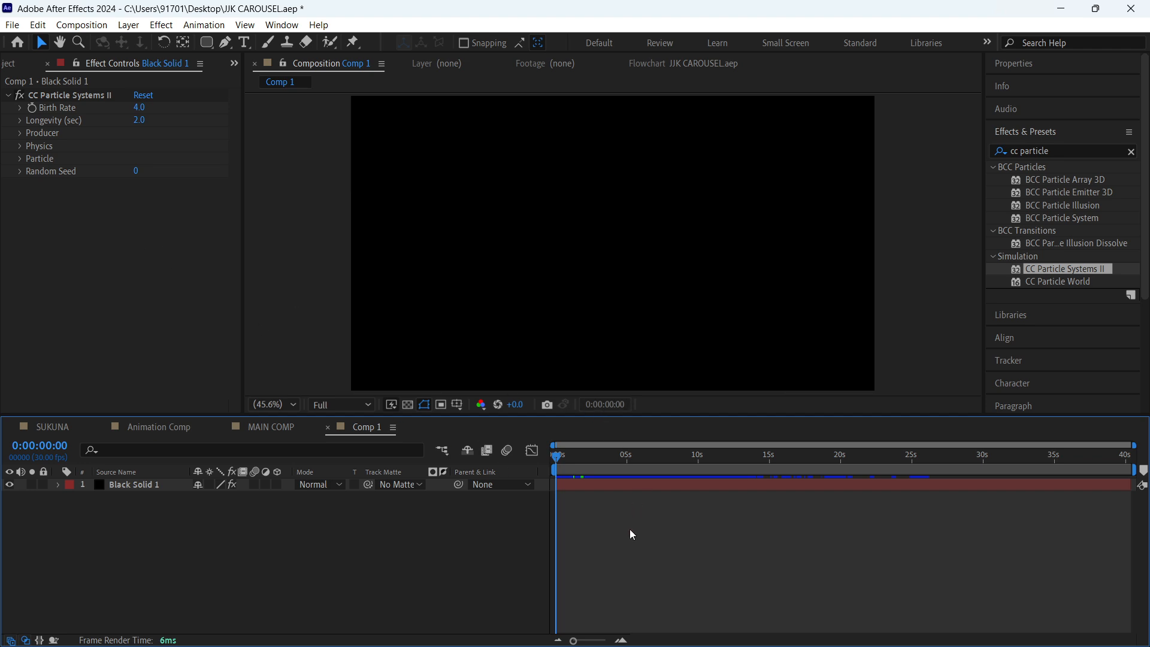
pyautogui.hotkey('ctrl', 's')
# - Examine the Longevity slider and the Physics and Particle settings of CC Particle Systems II
pyautogui.click(19, 124)
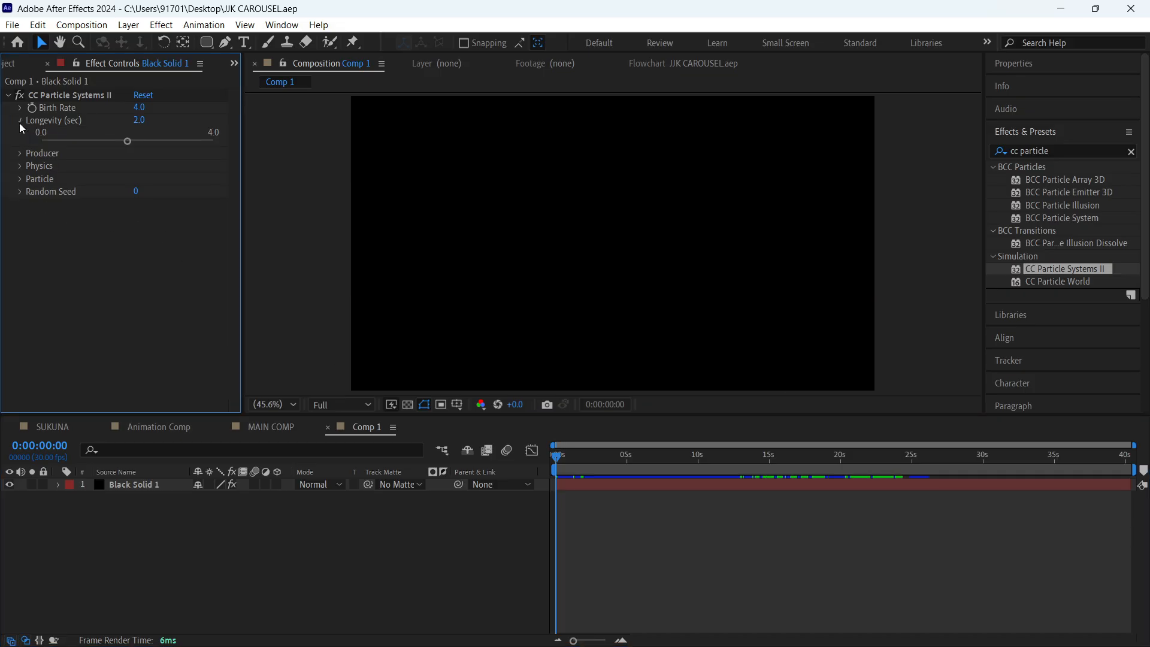
pyautogui.click(19, 124)
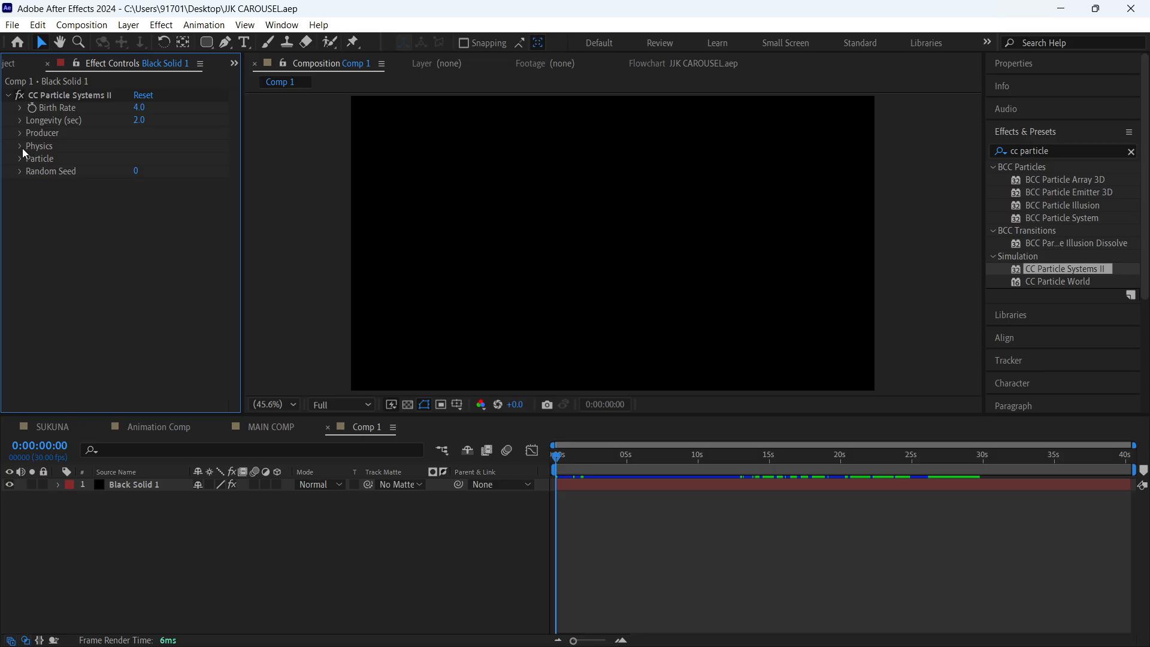
pyautogui.click(20, 147)
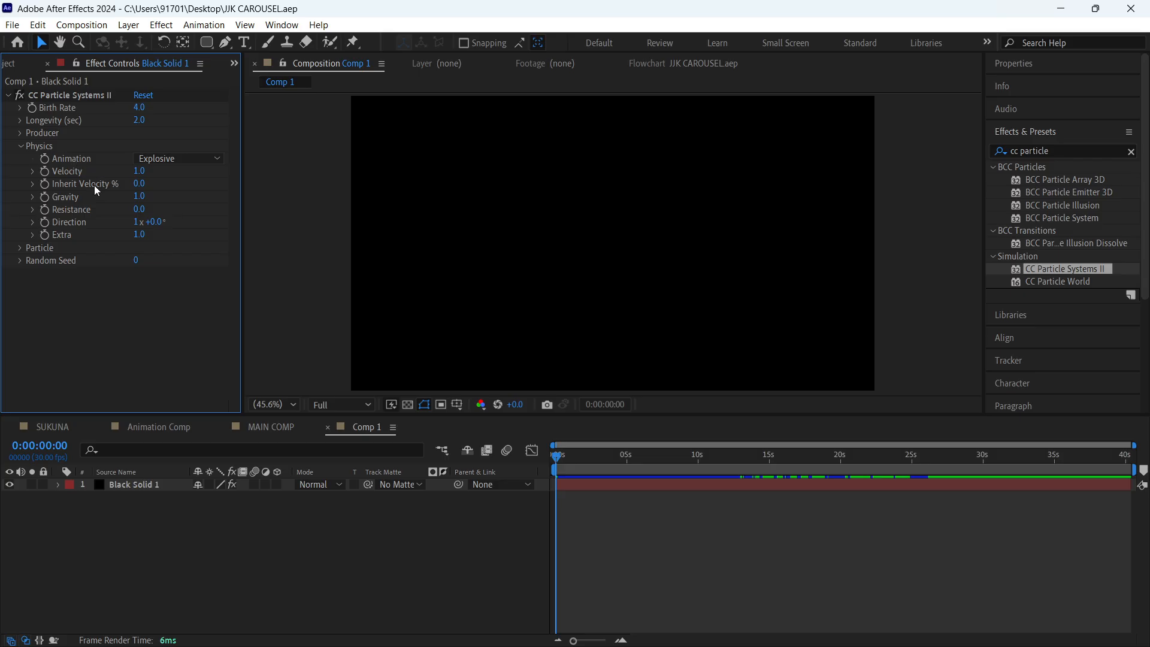
pyautogui.click(21, 248)
pyautogui.click(20, 247)
pyautogui.click(21, 146)
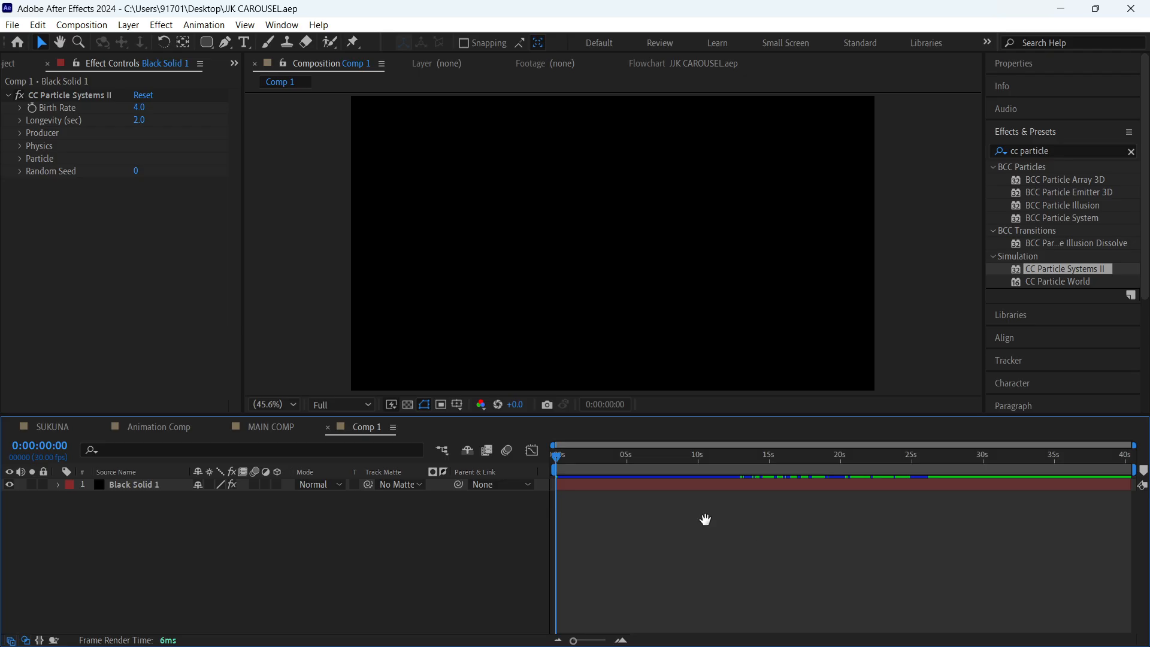
# - Play back the particle fountain in two passes to examine how long the particles live
pyautogui.press('space')
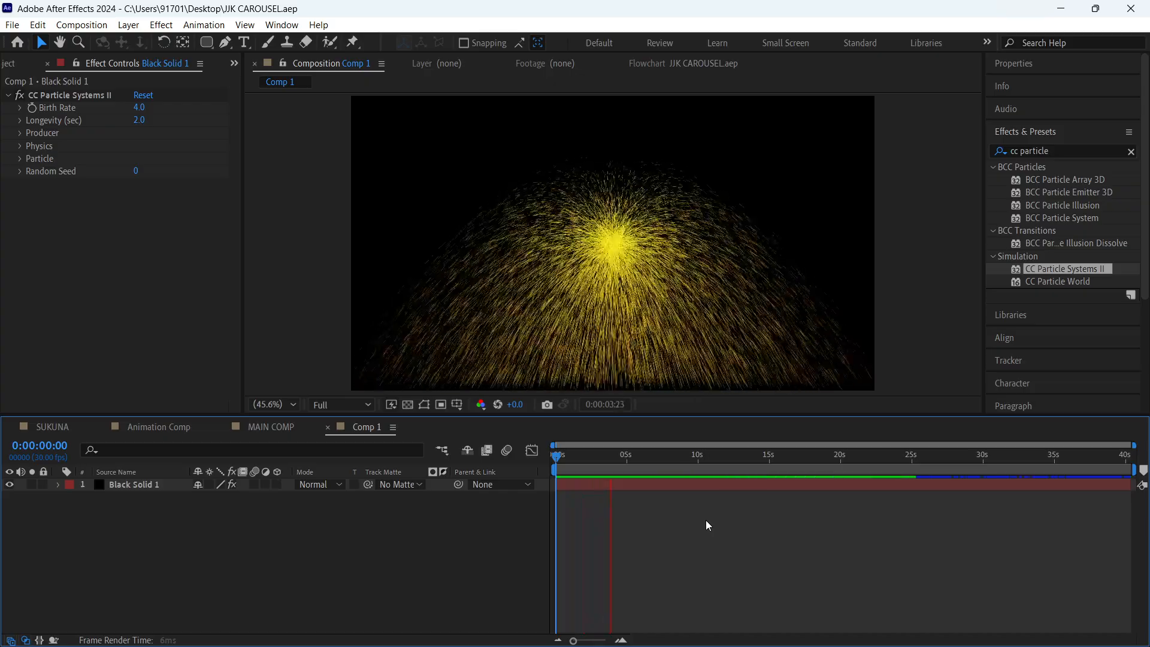
pyautogui.press('space')
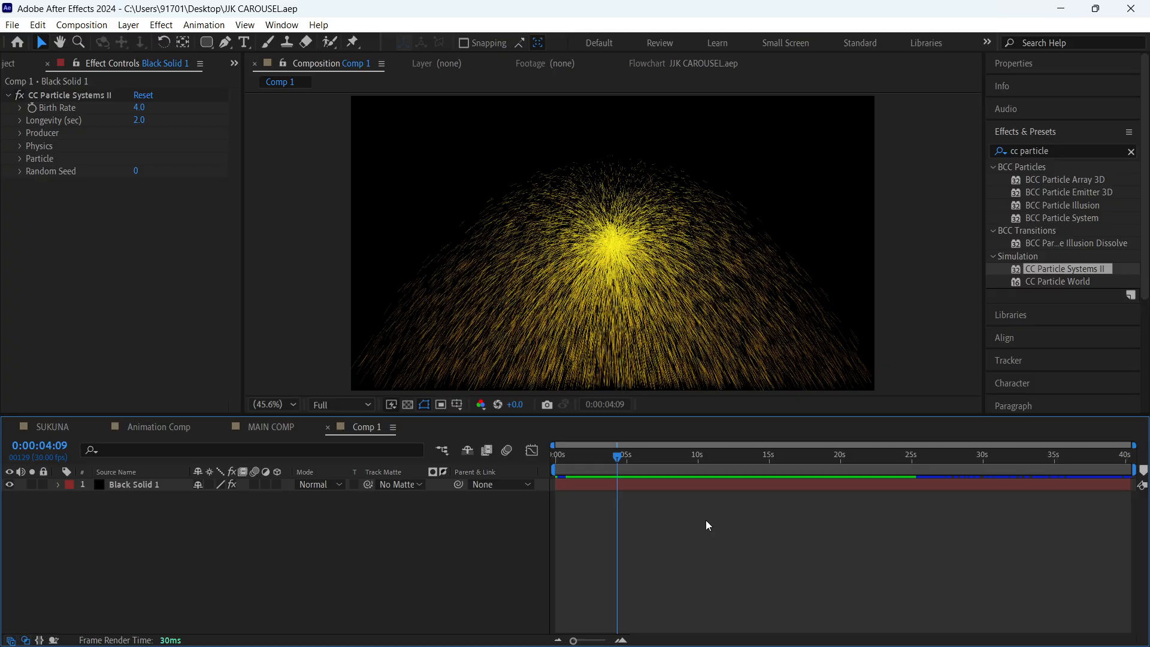
pyautogui.press('space')
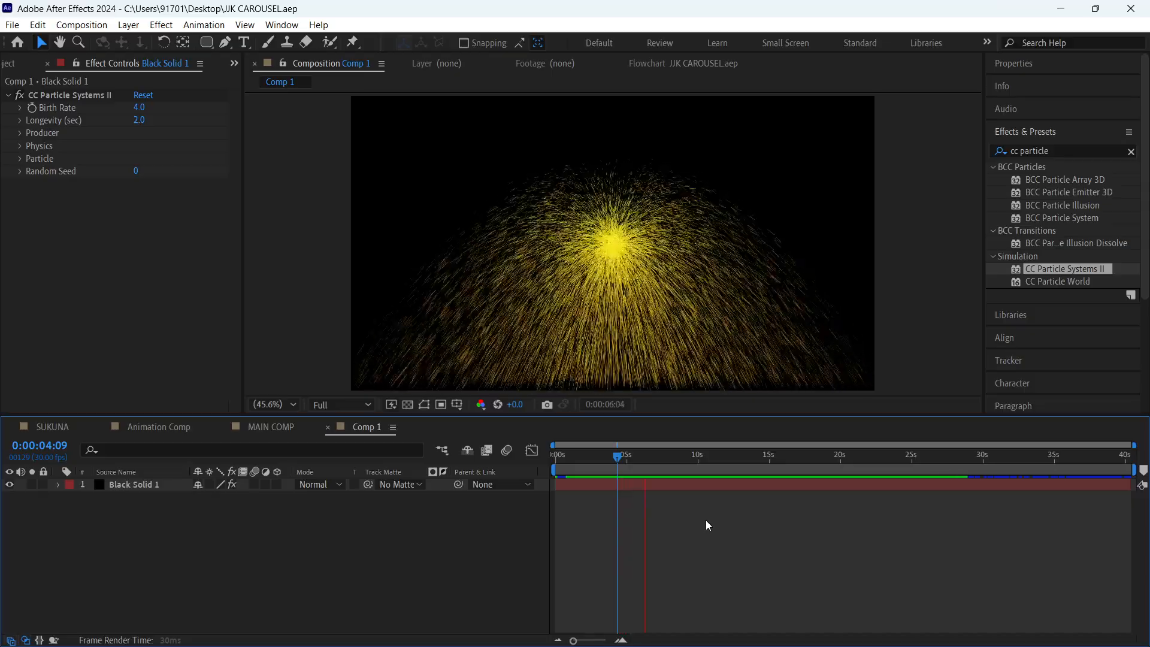
pyautogui.press('space')
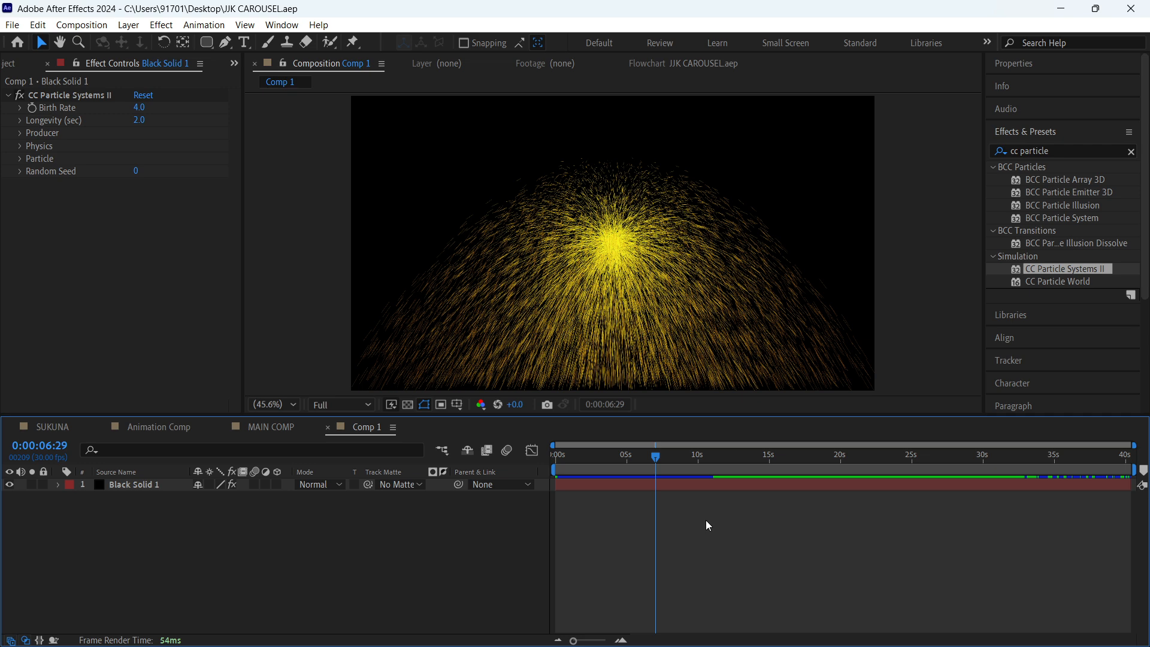
# - Try a particle longevity of 4.9 seconds in a preview and undo the change
pyautogui.moveTo(146, 124); pyautogui.dragTo(398, 164)
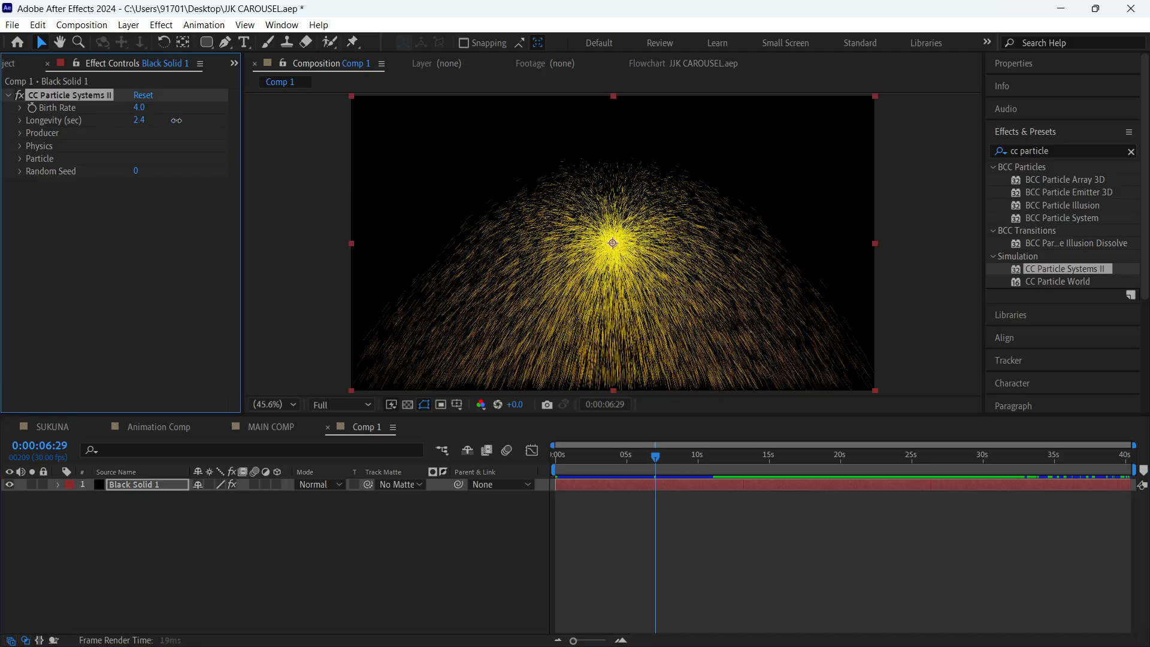
pyautogui.press('space')
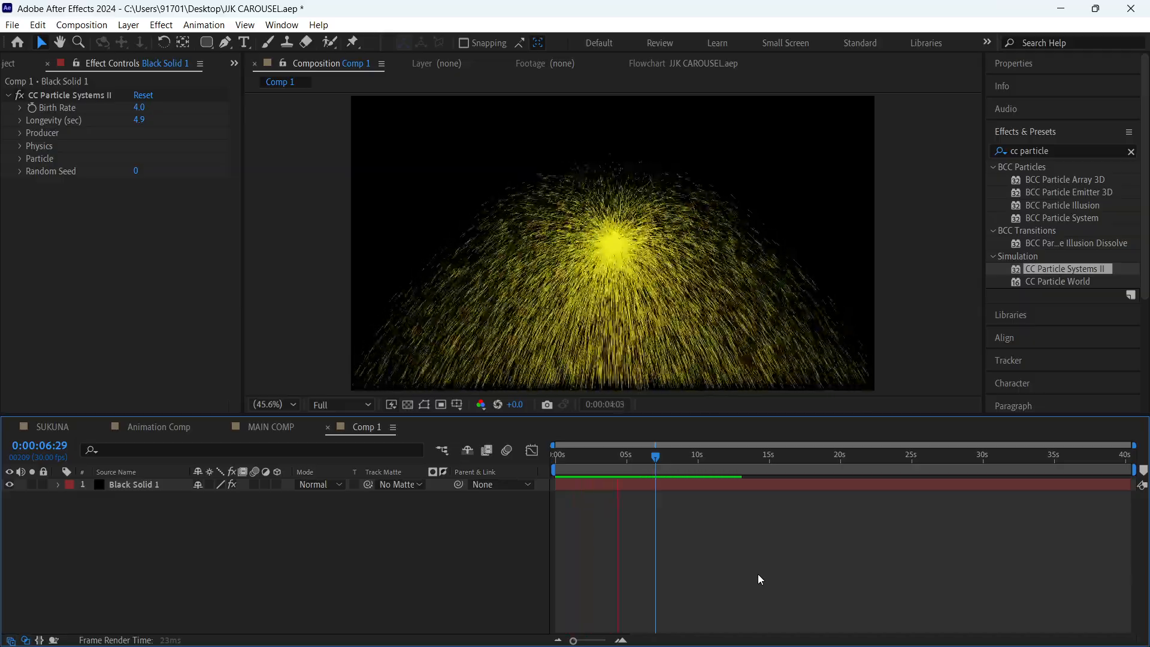
pyautogui.hotkey('ctrl', 'z')
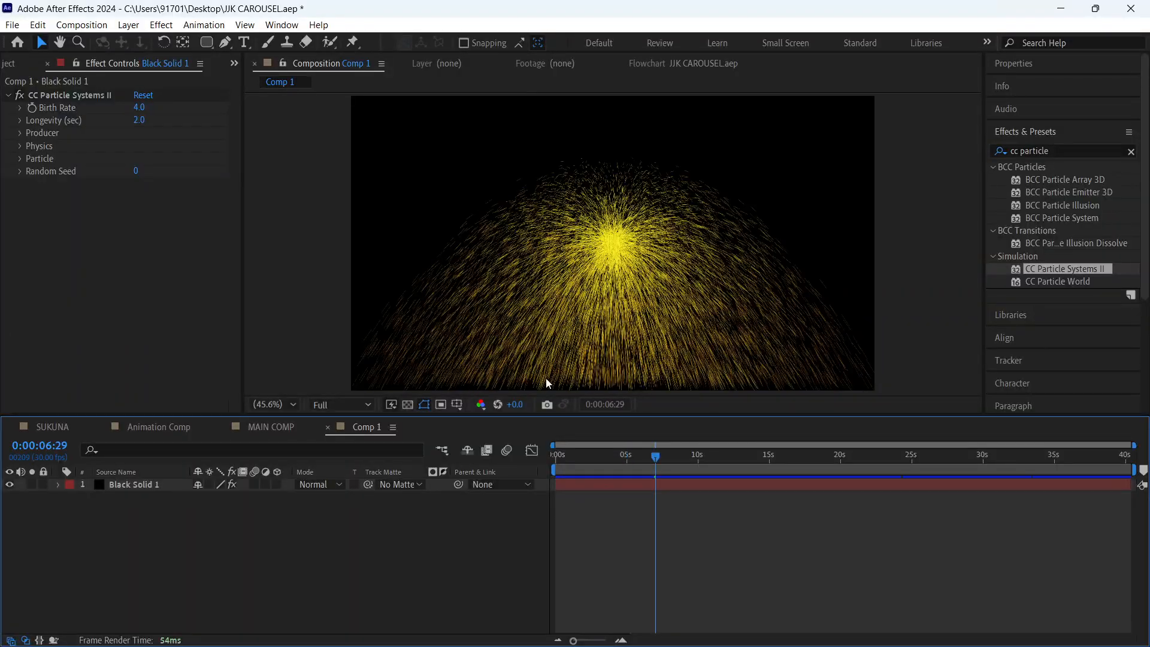
# - Try particle longevities of 0.0 and 0.1 seconds, preview the 0.1-second setting from the start, and undo both changes
pyautogui.click(69, 95)
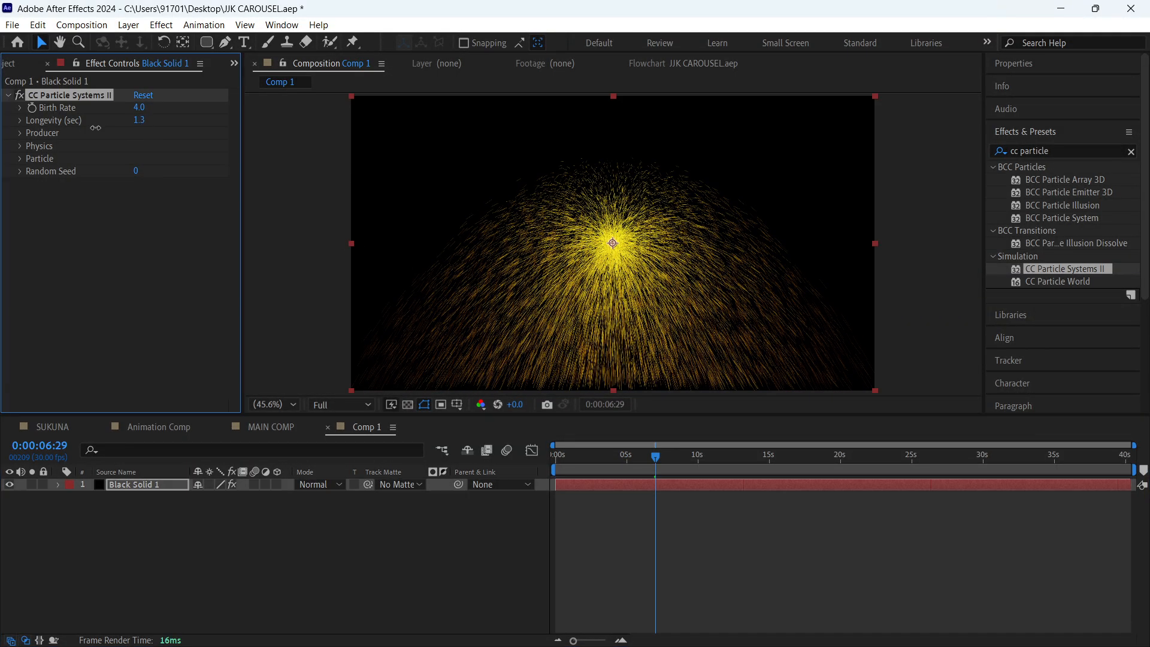
pyautogui.rightClick(11, 155)
pyautogui.click(588, 503)
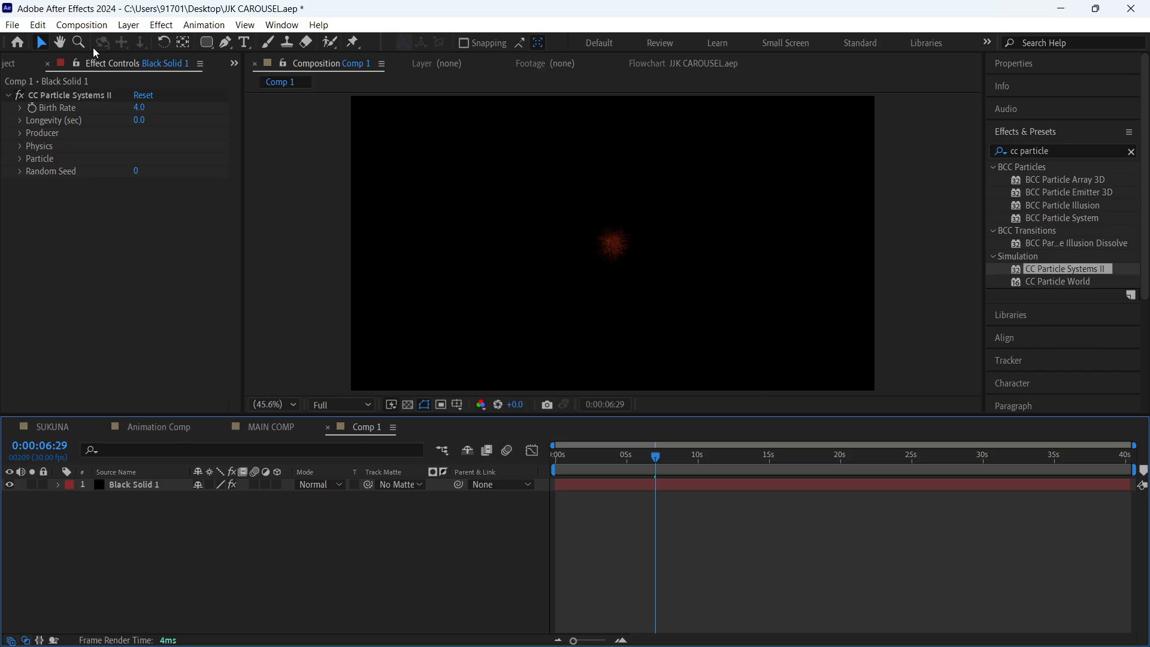
pyautogui.moveTo(141, 119); pyautogui.dragTo(150, 119)
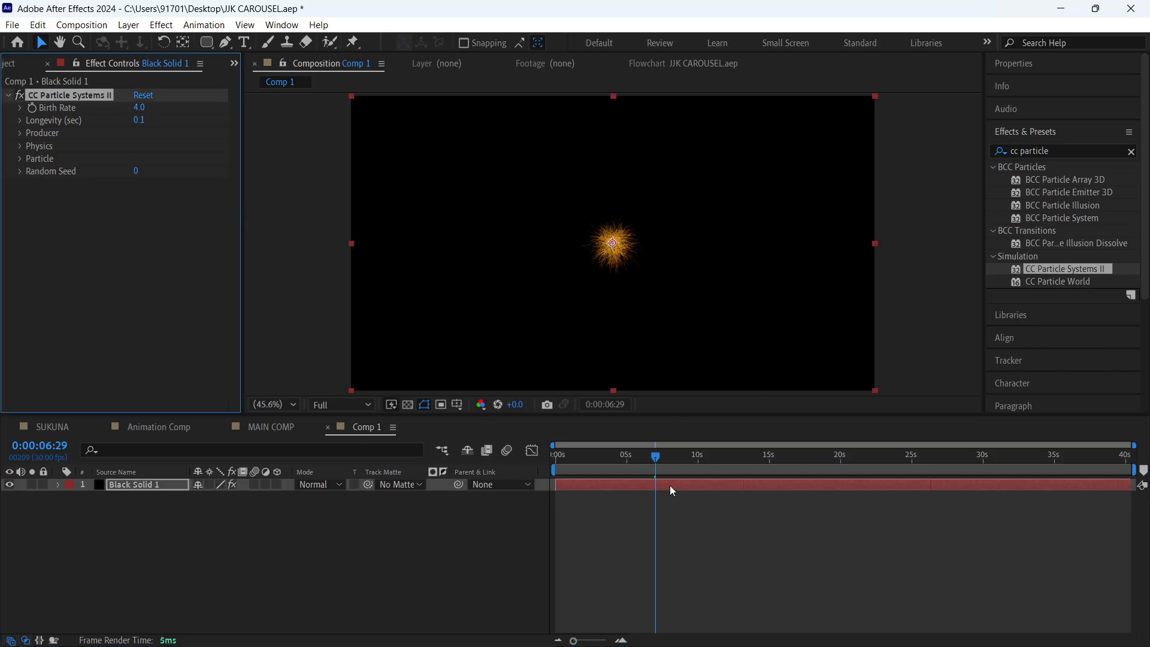
pyautogui.click(556, 466)
pyautogui.click(691, 558)
pyautogui.press('space')
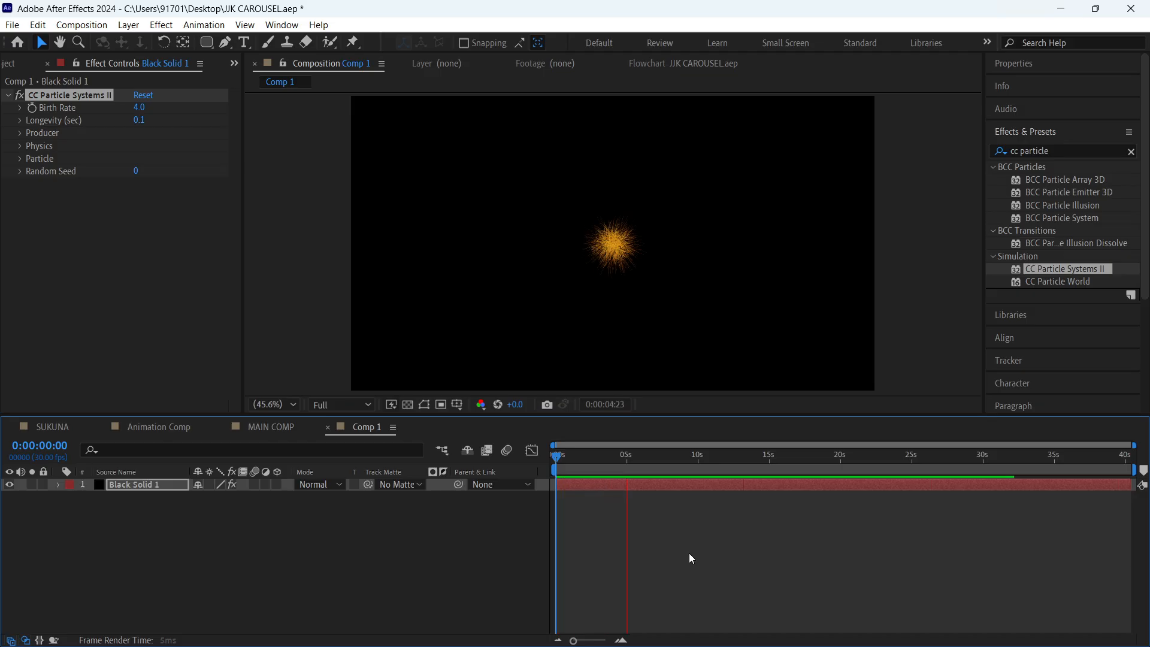
pyautogui.press('space')
pyautogui.hotkey('ctrl', 'z')
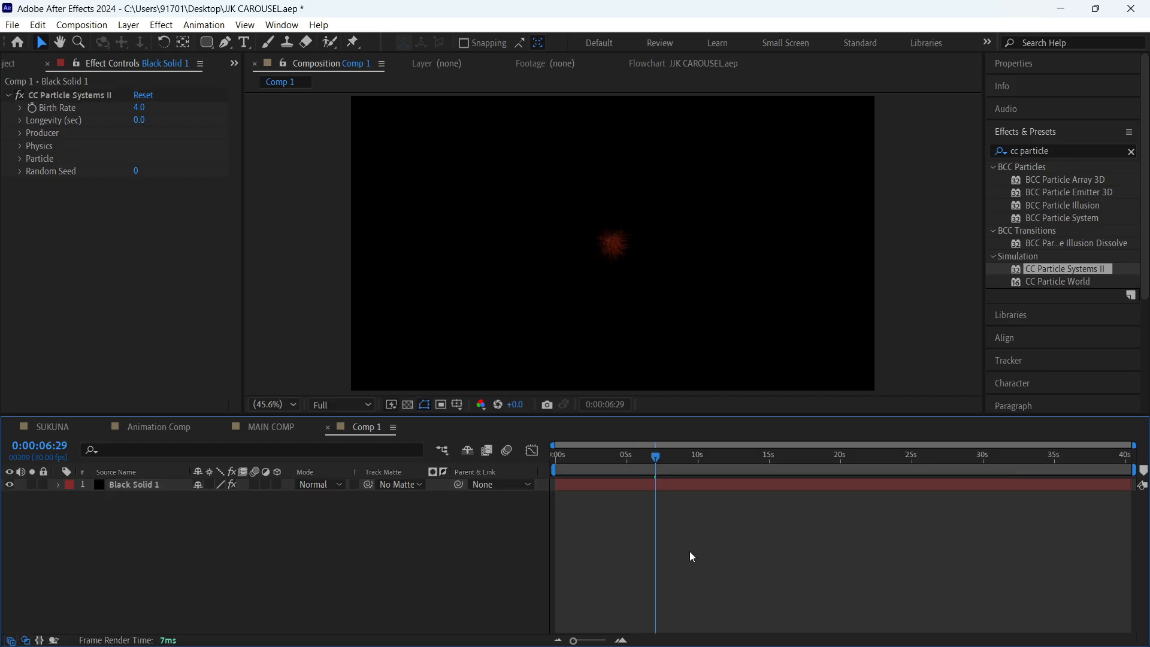
pyautogui.hotkey('ctrl', 'z')
# - Play back the particle fountain from the start of the composition and save the project
pyautogui.moveTo(633, 460); pyautogui.dragTo(488, 480)
pyautogui.press('space')
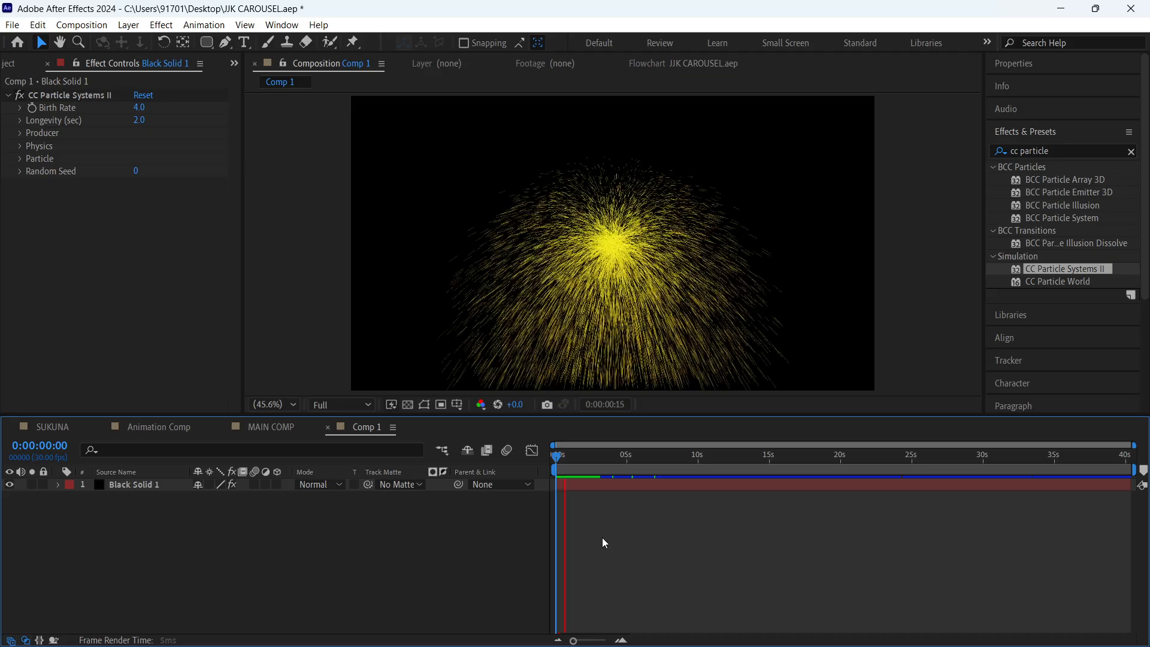
pyautogui.hotkey('ctrl', 's')
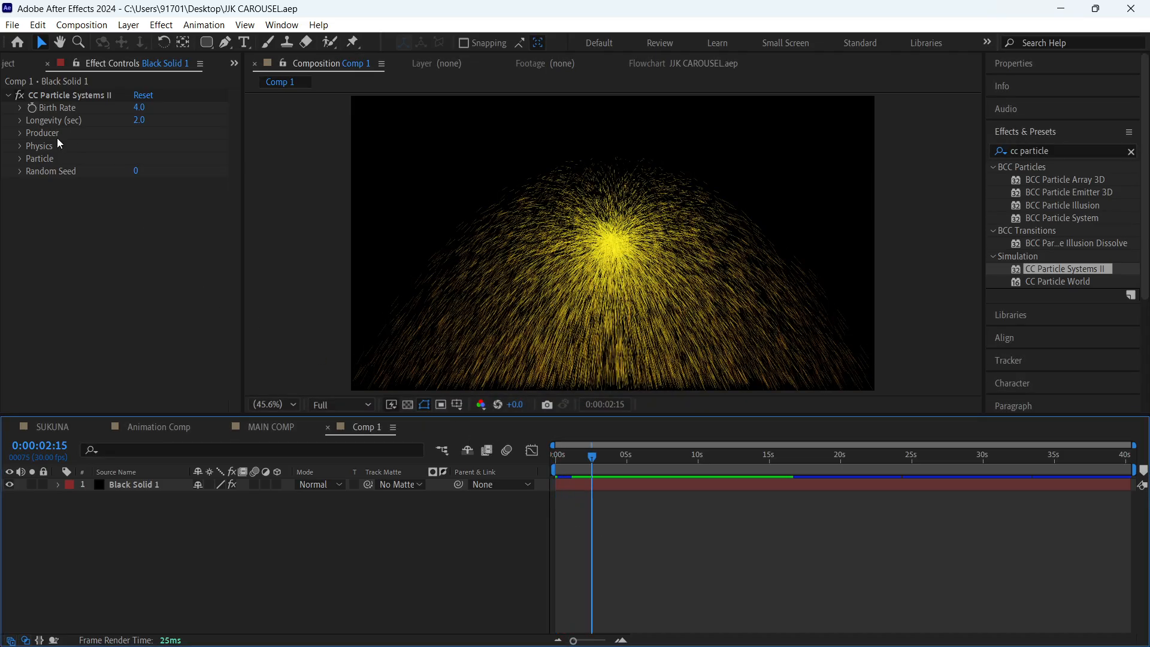
# - Try a particle birth rate of 68.6 in a preview and return the birth rate to 4
pyautogui.click(66, 109)
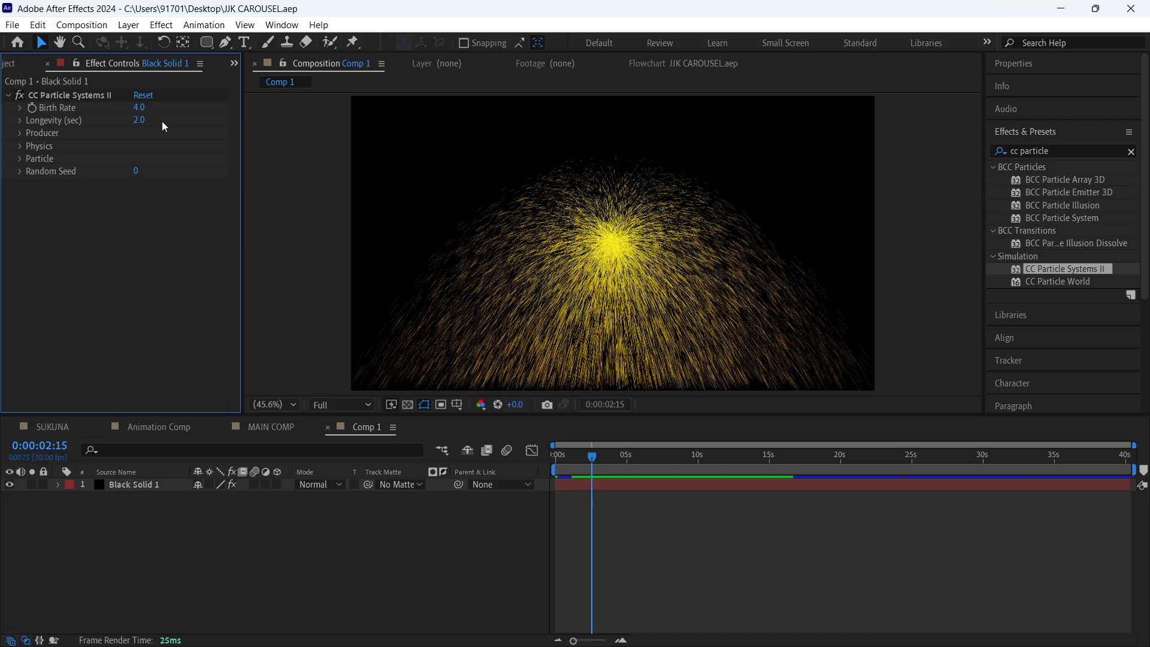
pyautogui.moveTo(144, 109); pyautogui.dragTo(703, 511)
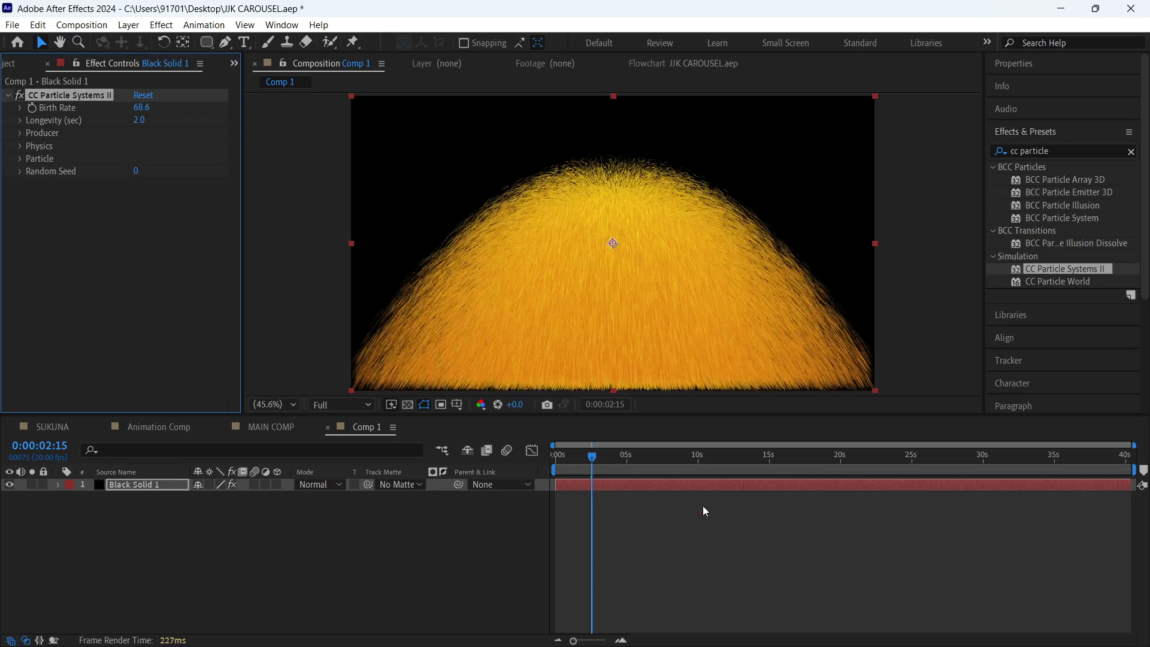
pyautogui.press('space')
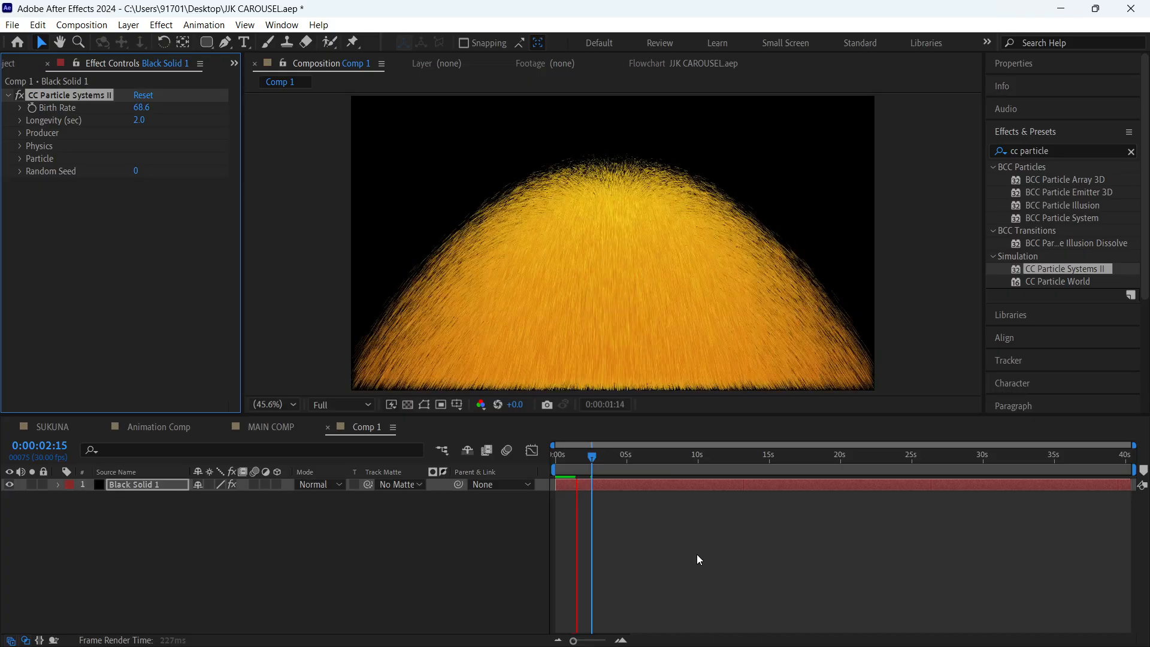
pyautogui.click(144, 108)
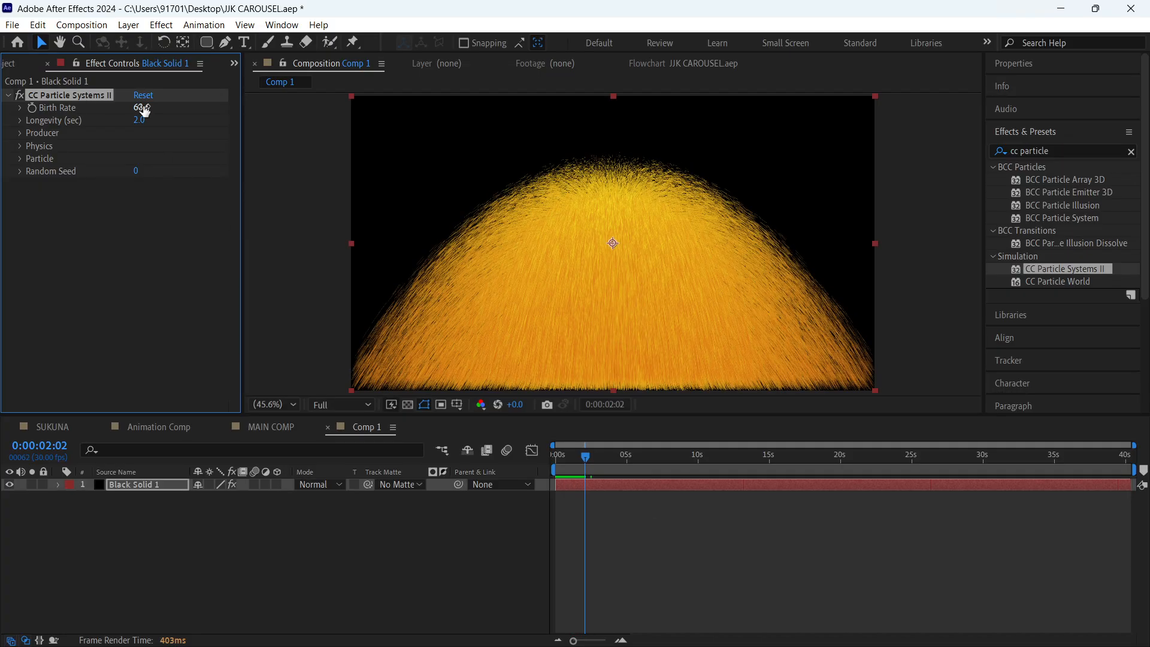
pyautogui.write('4')
pyautogui.press('Return')
pyautogui.click(164, 192)
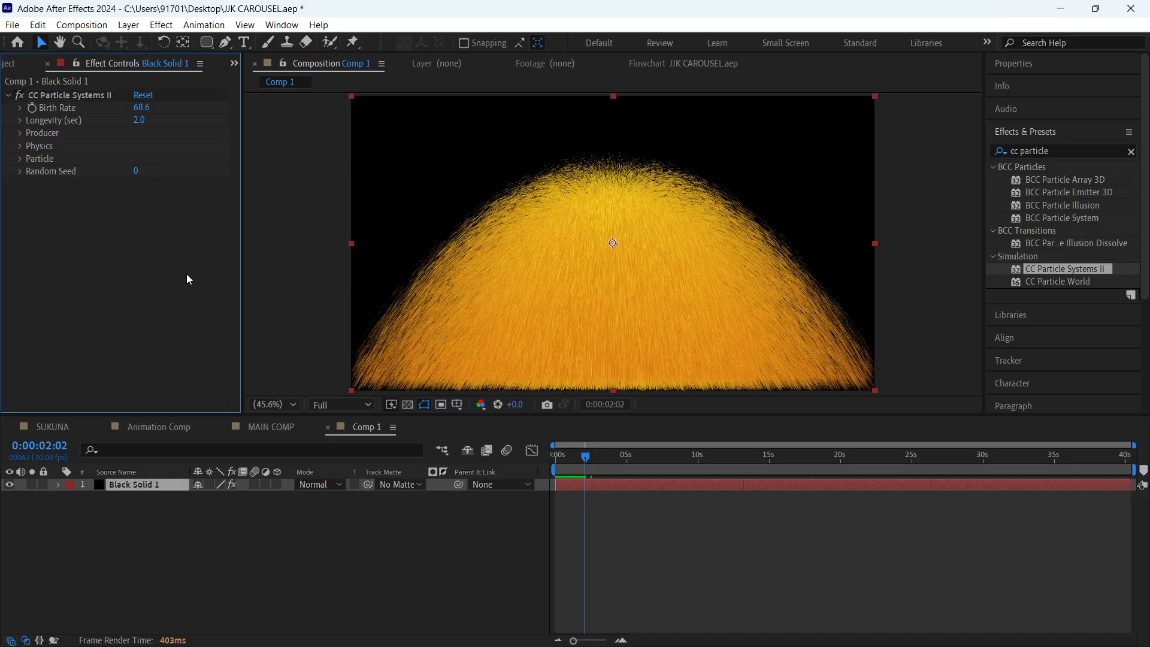
pyautogui.press('space')
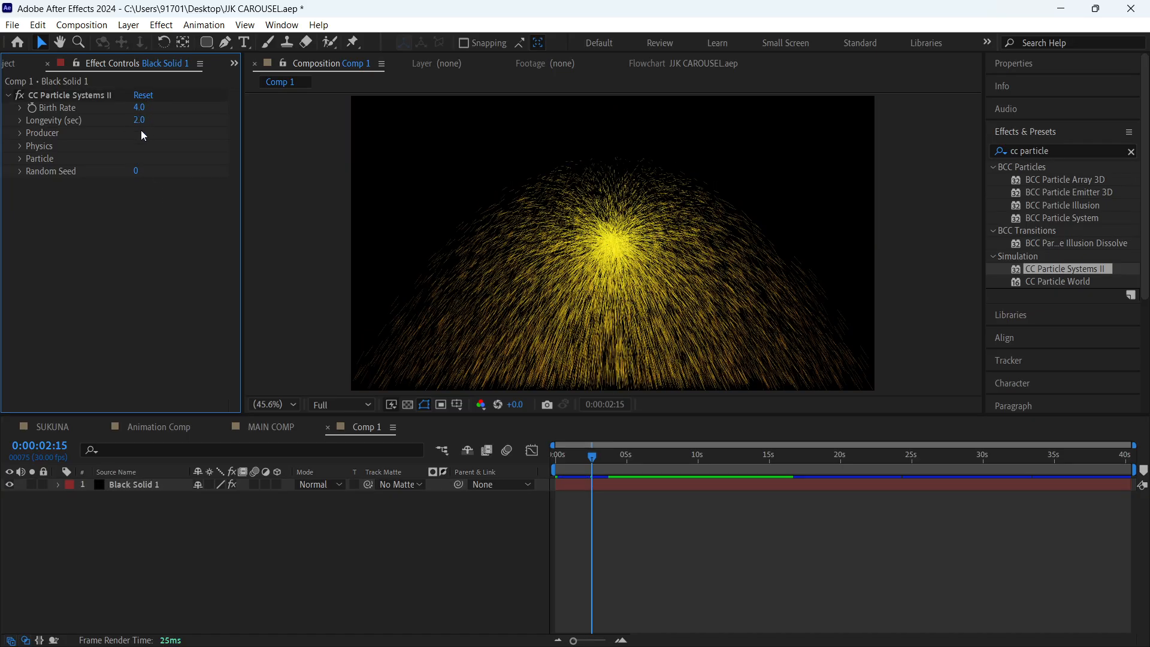
# - Reveal the Producer settings of CC Particle Systems II
pyautogui.click(20, 132)
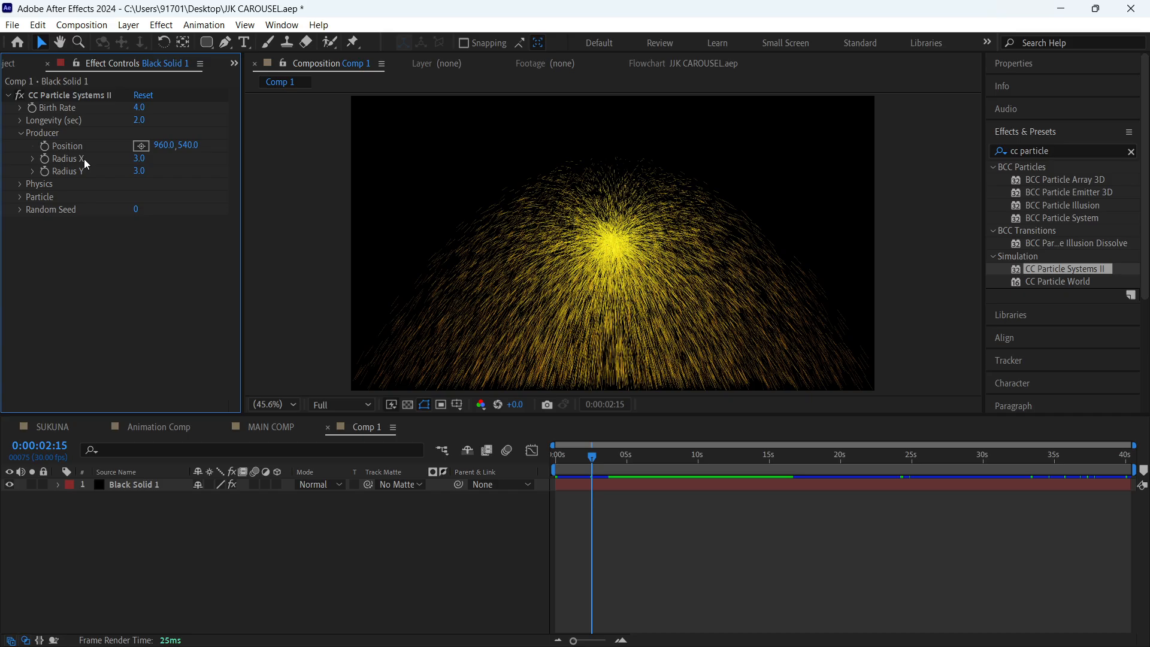
# - Preview the particles with a Producer Radius X of 237 and with a Radius Y of 172, undoing each change
pyautogui.click(713, 522)
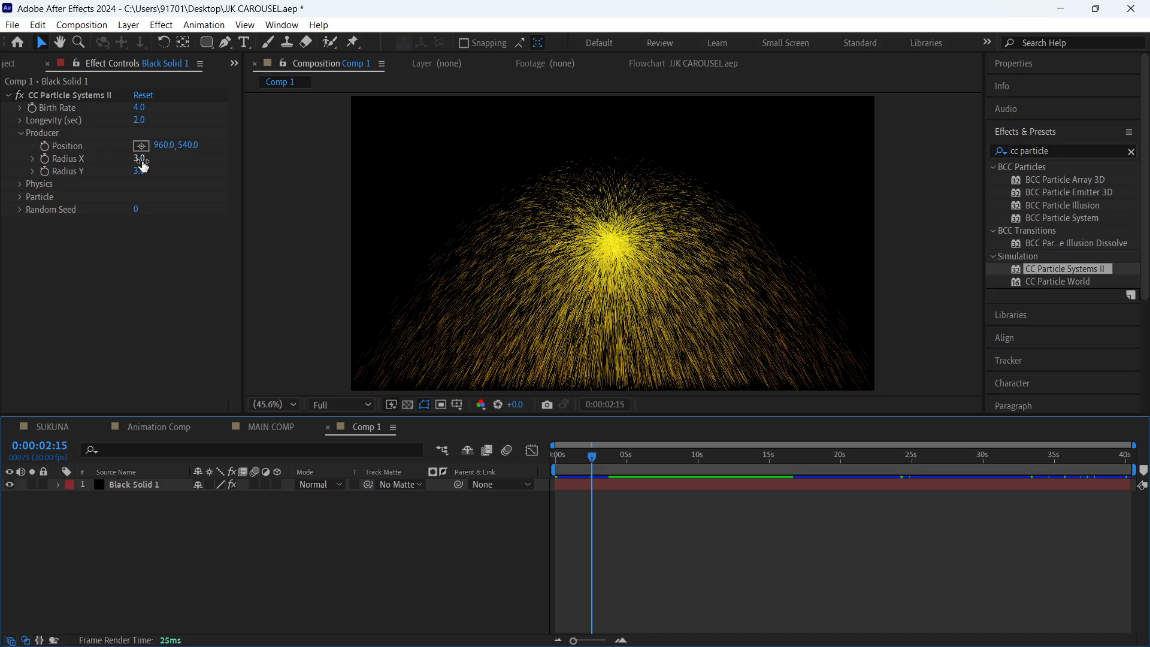
pyautogui.moveTo(144, 166); pyautogui.dragTo(687, 389)
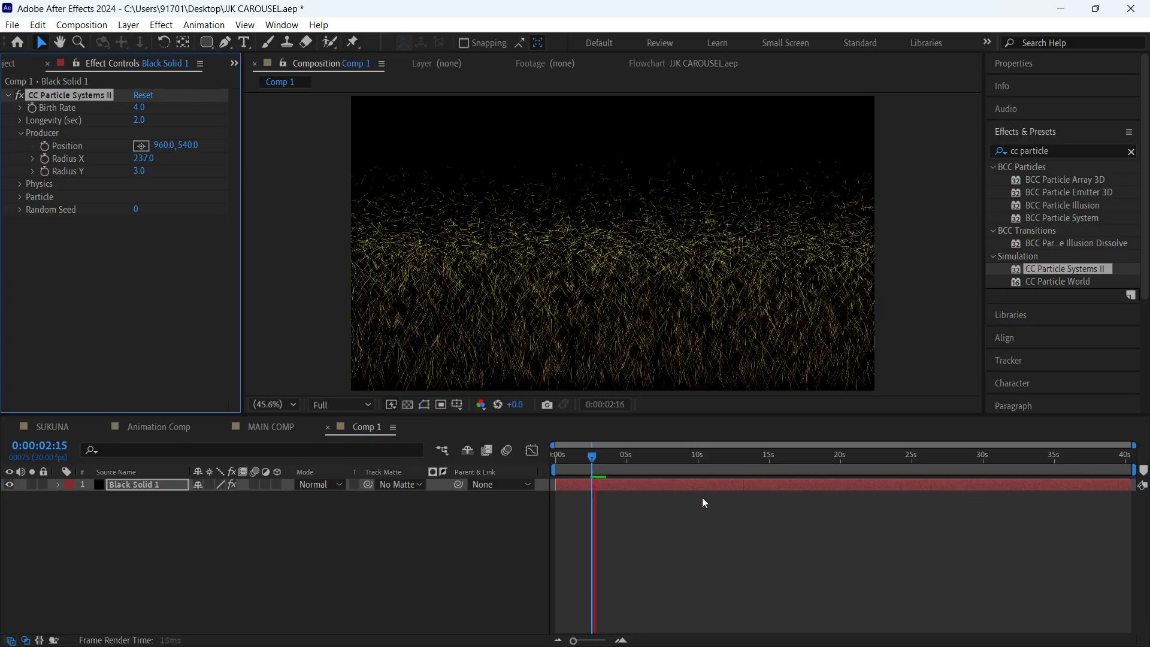
pyautogui.press('space')
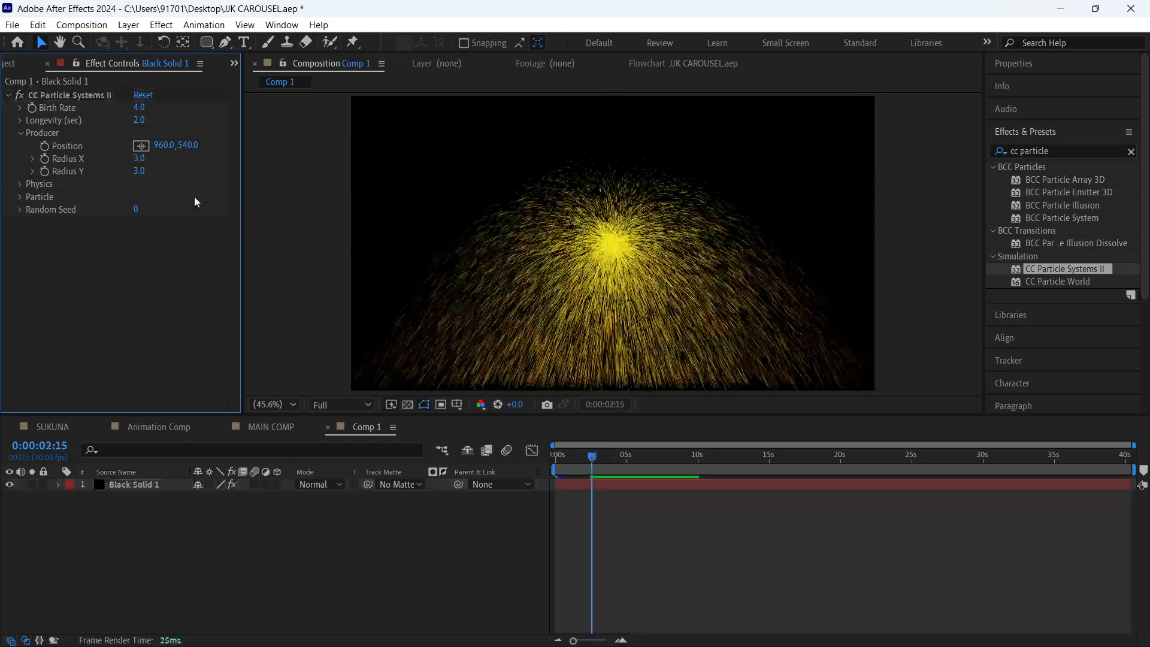
pyautogui.moveTo(139, 171); pyautogui.dragTo(648, 511)
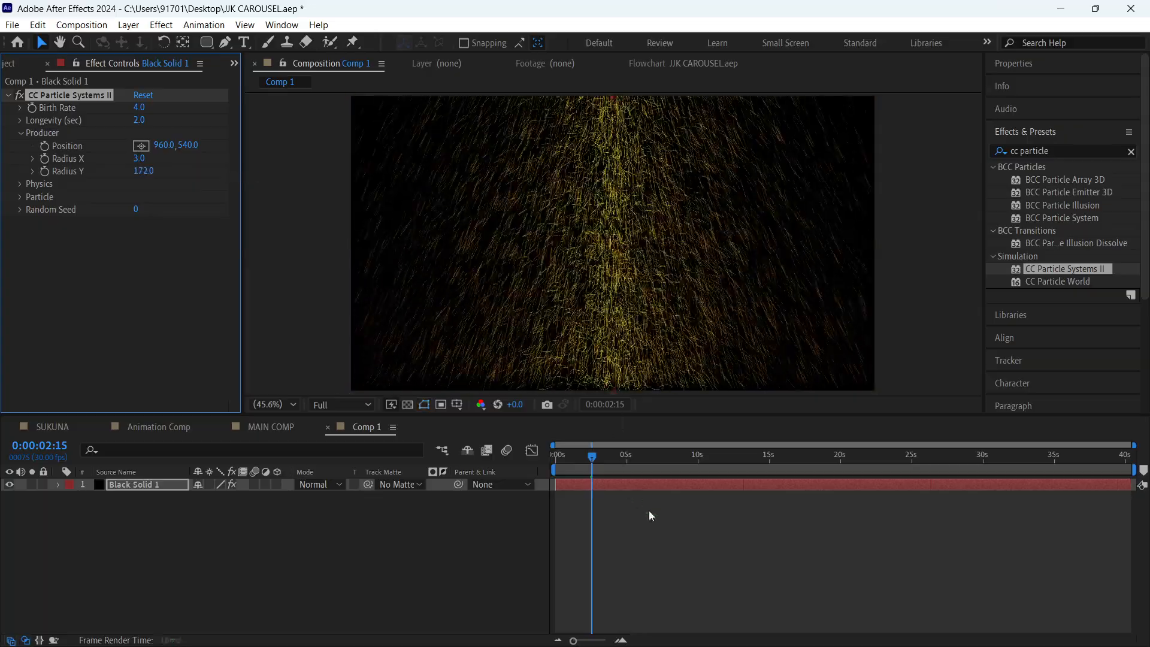
pyautogui.press('space')
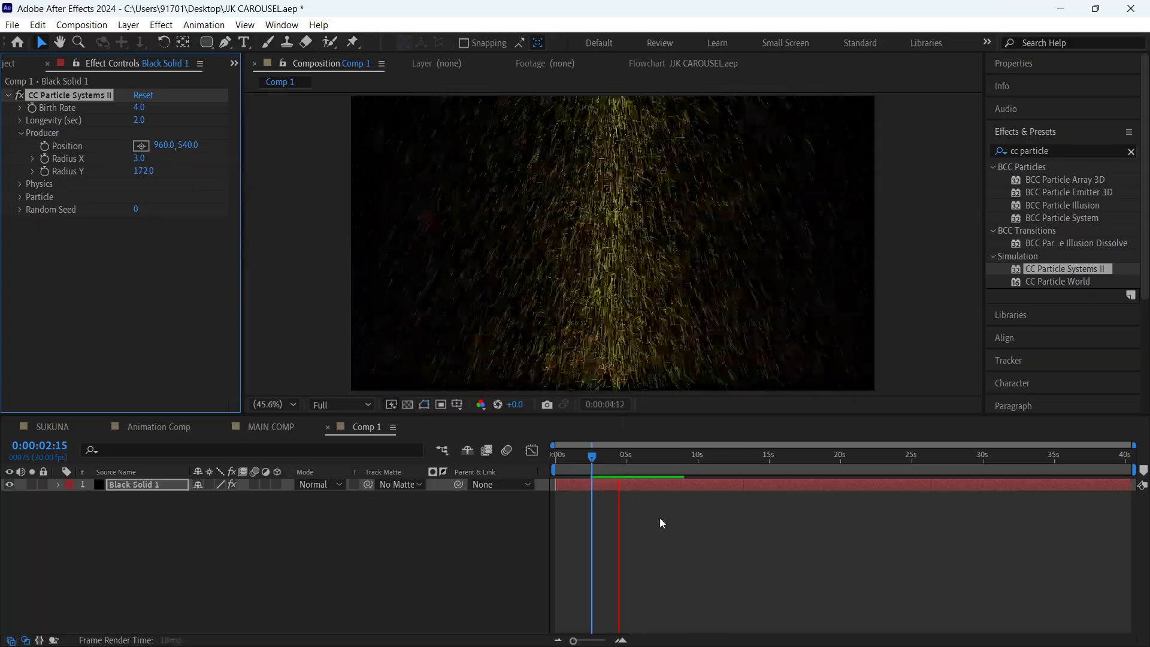
pyautogui.press('space')
pyautogui.hotkey('ctrl', 'z')
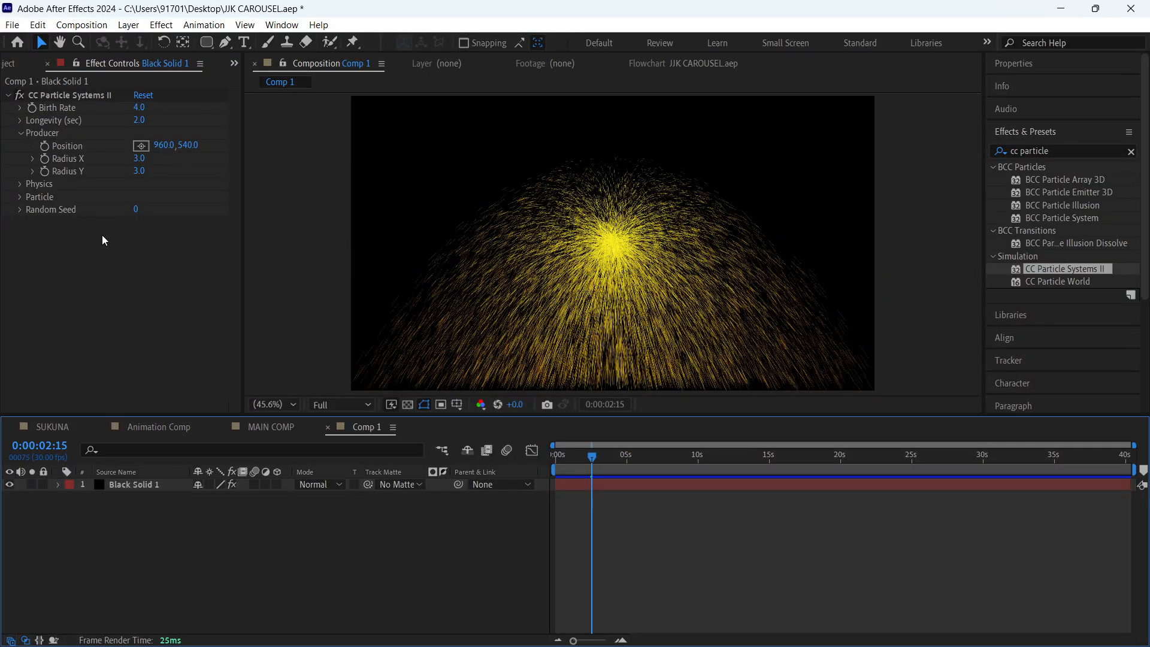
# - Collapse the Producer settings and reveal the Physics settings of CC Particle Systems II
pyautogui.click(21, 133)
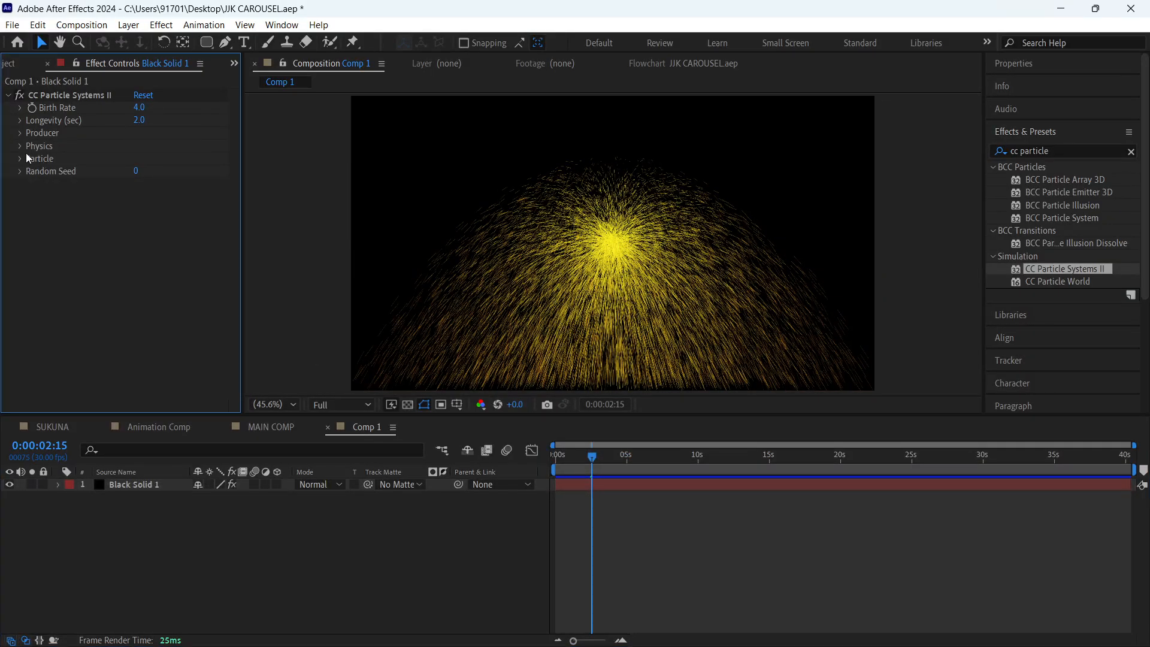
pyautogui.click(21, 146)
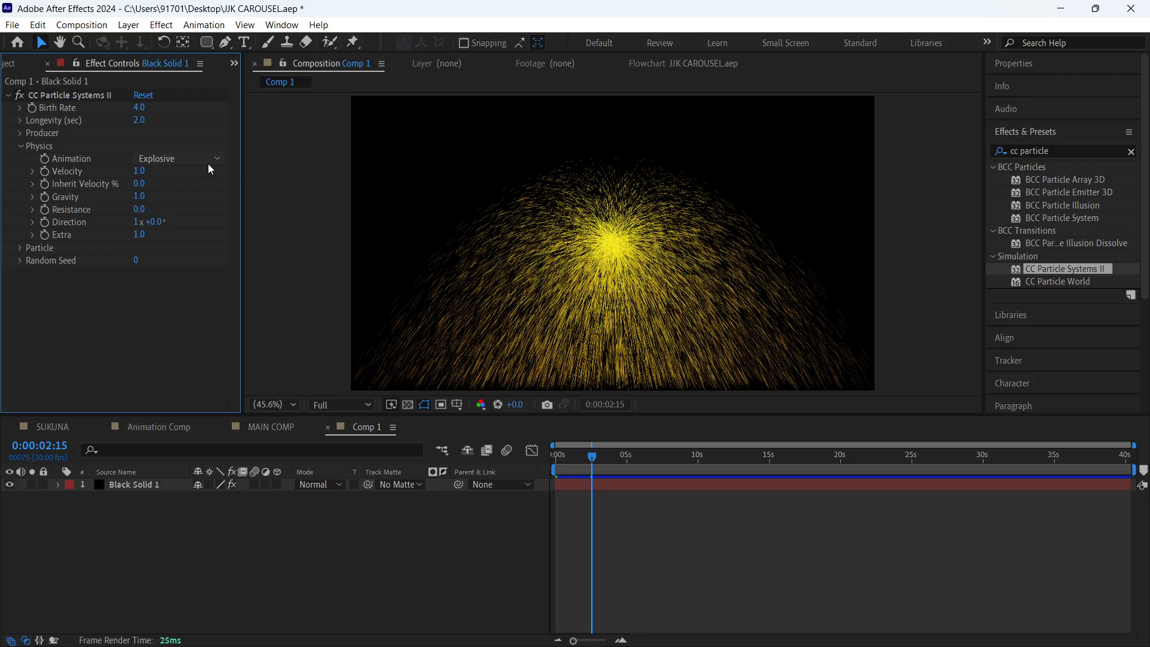
# - Try the Fractal Explosive and Twirl physics animations, previewing the particles with each one
pyautogui.click(168, 159)
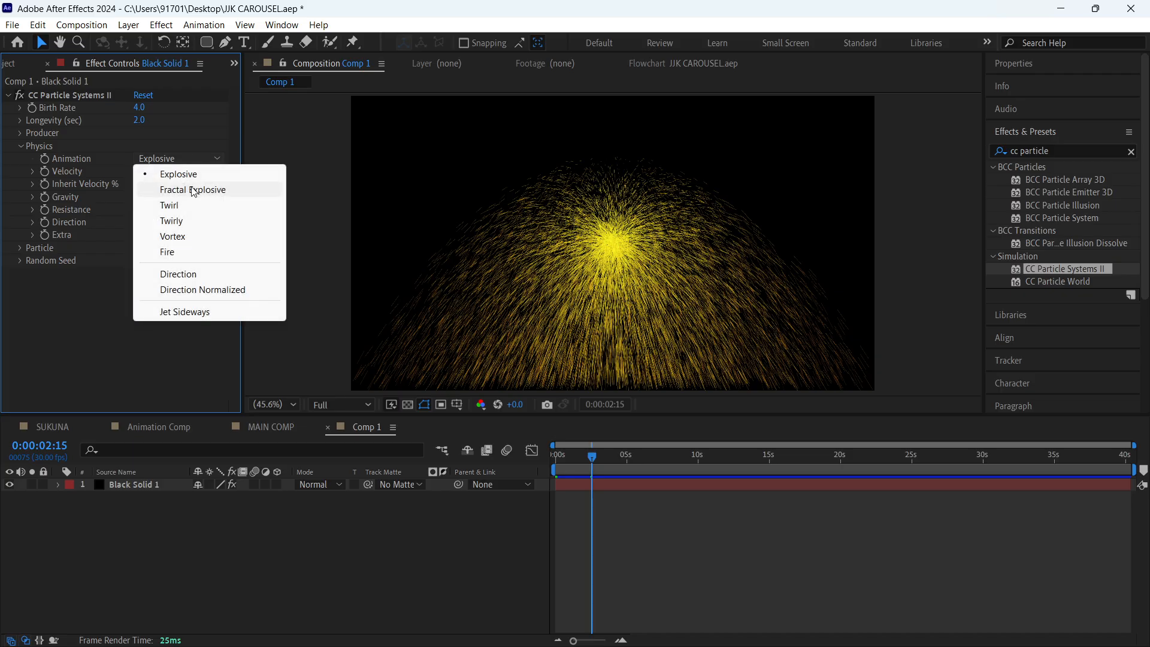
pyautogui.click(192, 189)
pyautogui.press('space')
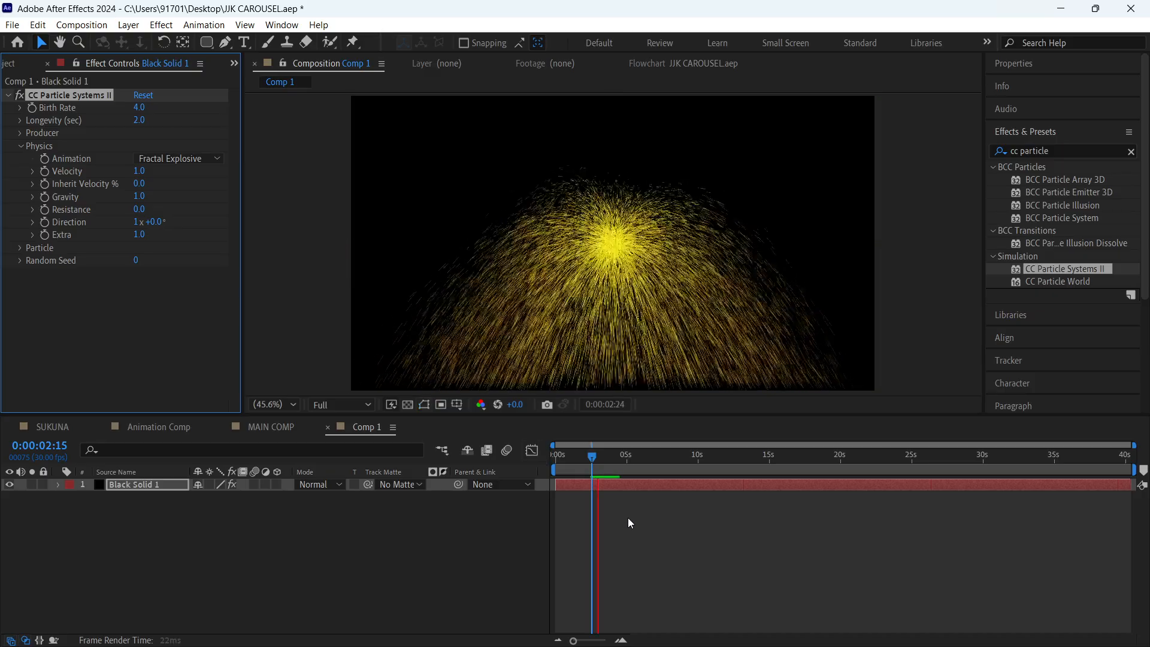
pyautogui.click(193, 163)
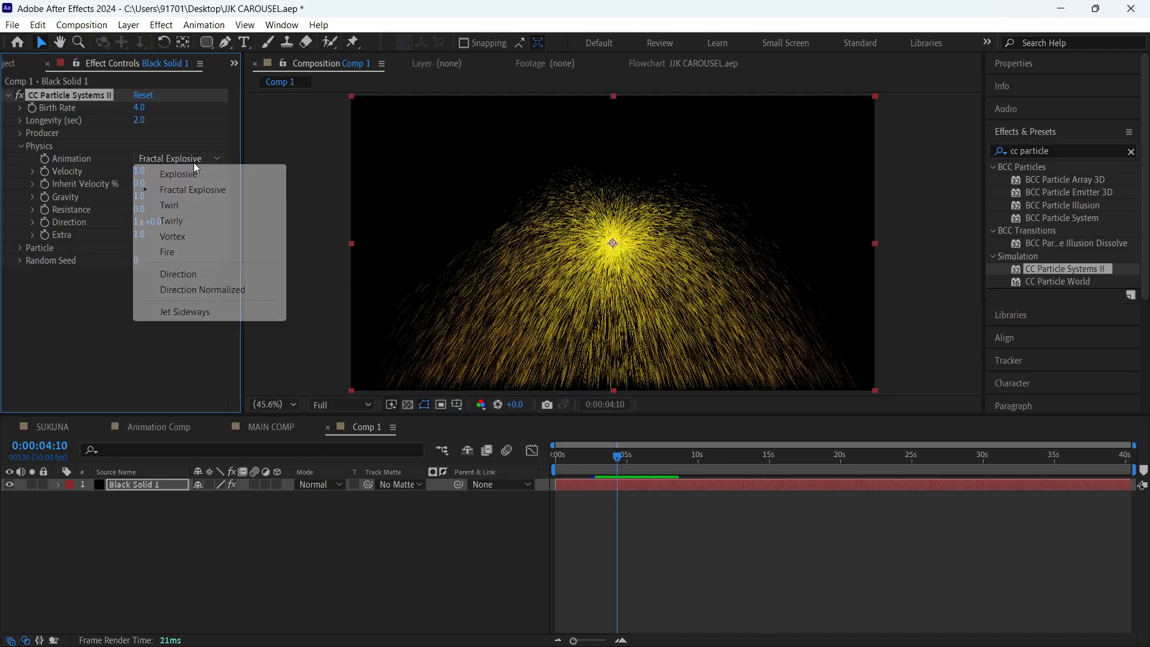
pyautogui.click(197, 206)
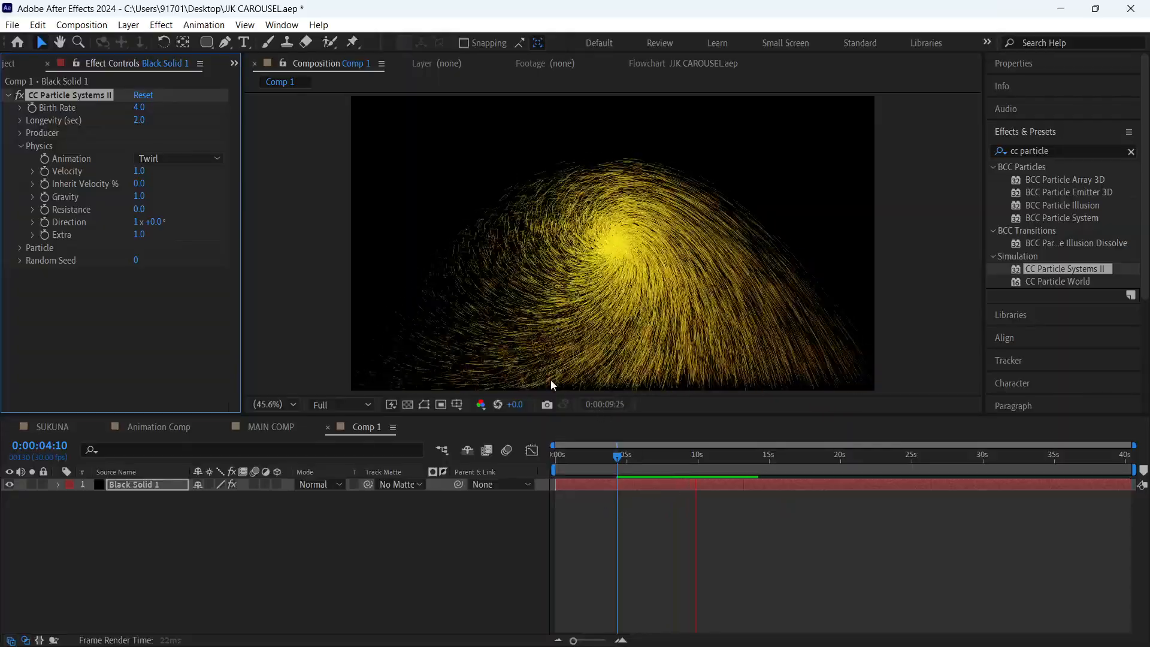
pyautogui.press('space')
# - Switch the physics animation to Twirly and preview the particles
pyautogui.click(192, 158)
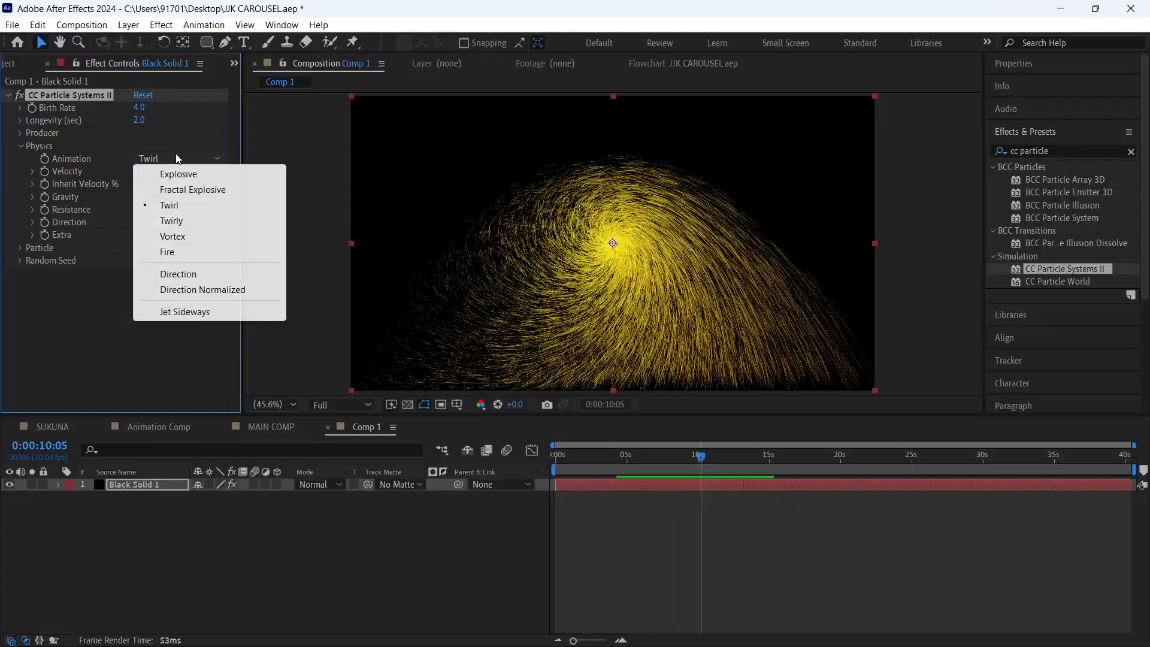
pyautogui.click(197, 221)
pyautogui.press('space')
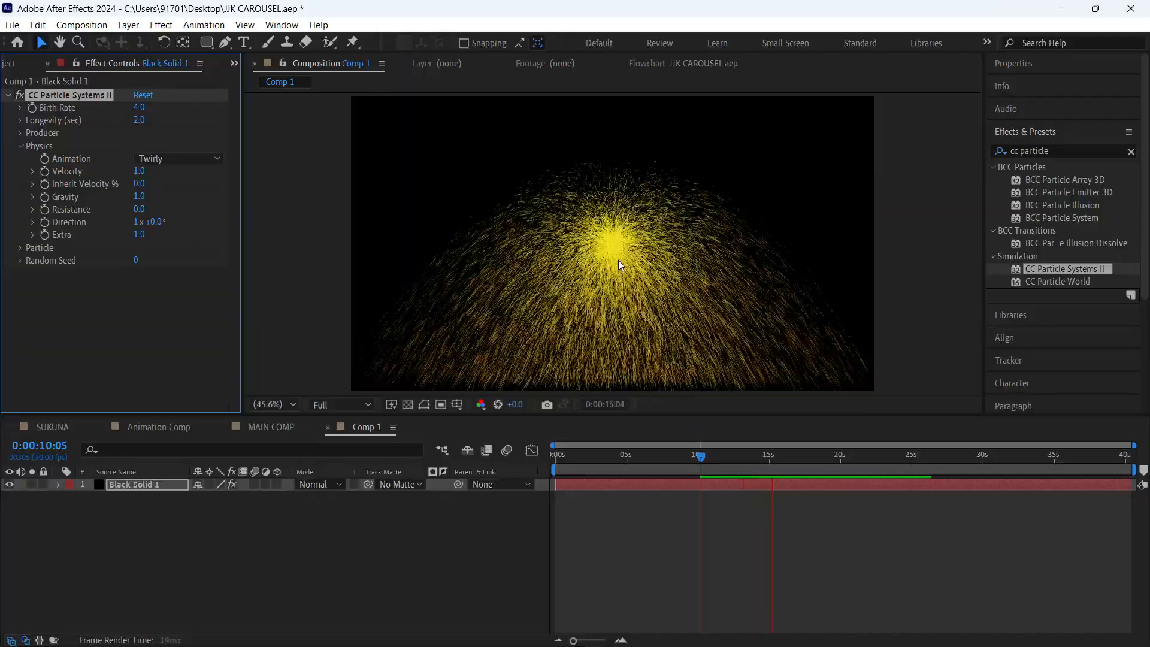
pyautogui.press('space')
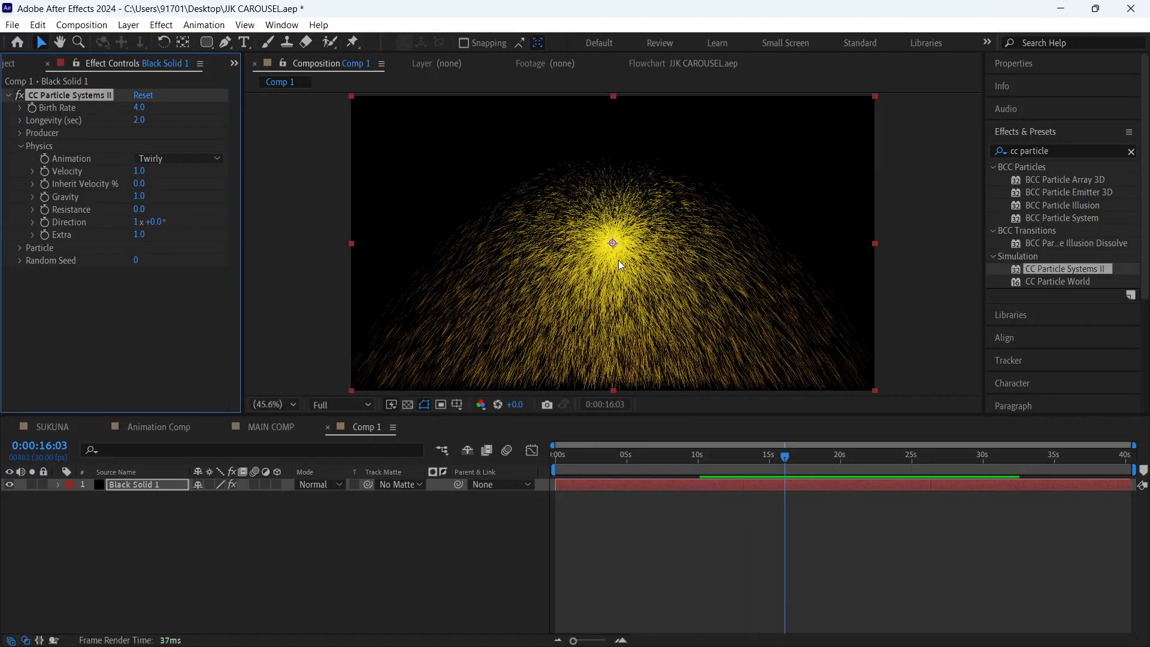
# - Try the Vortex physics animation, previewing it from the current time and again from the start of the composition
pyautogui.click(165, 159)
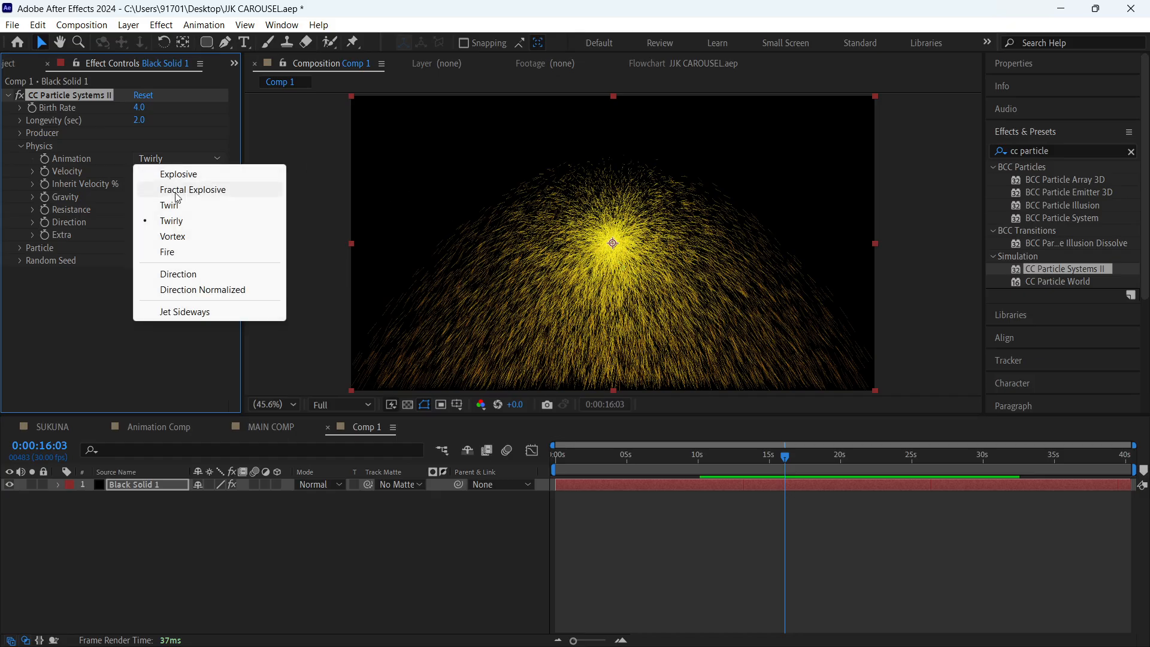
pyautogui.click(173, 236)
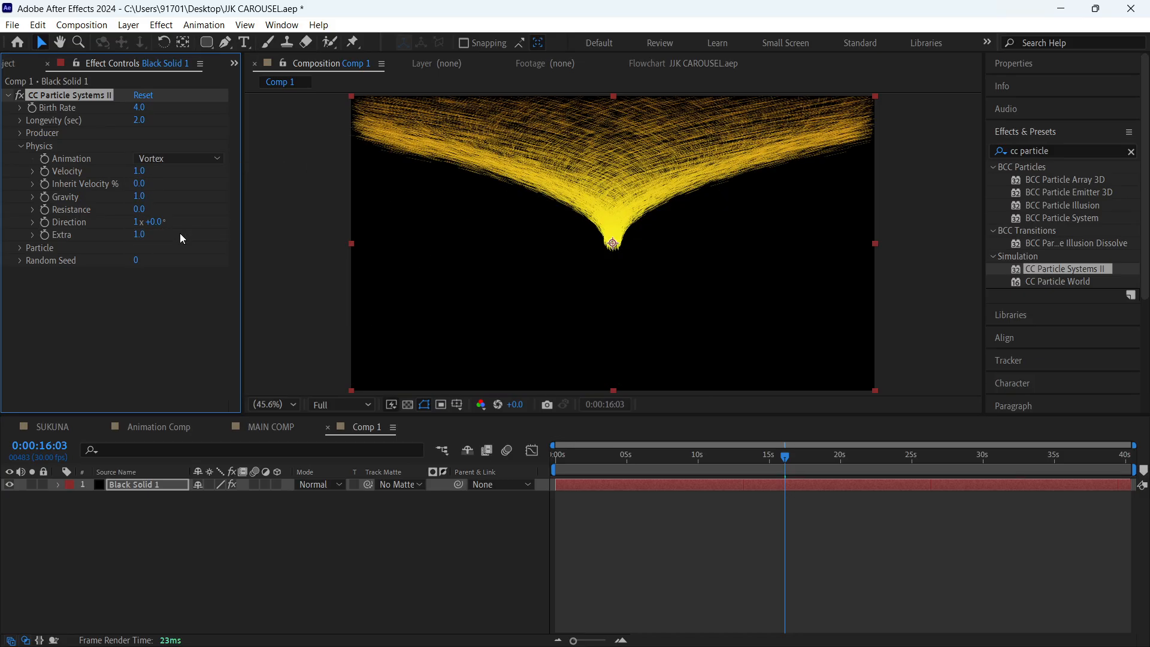
pyautogui.press('space')
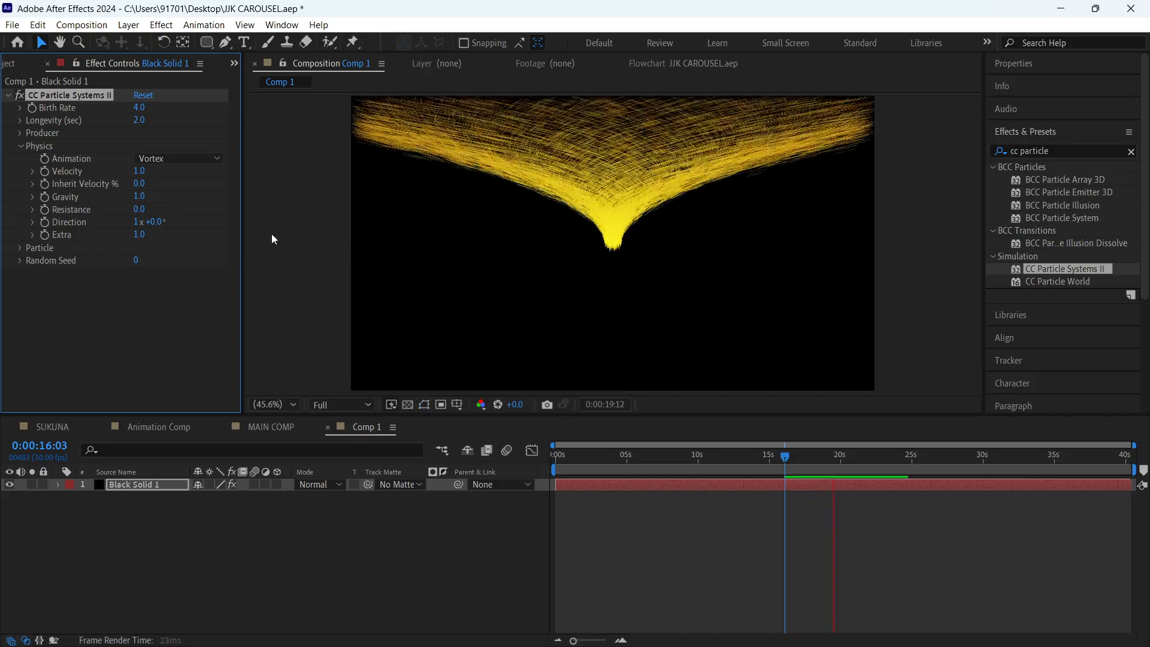
pyautogui.press('space')
pyautogui.click(433, 462)
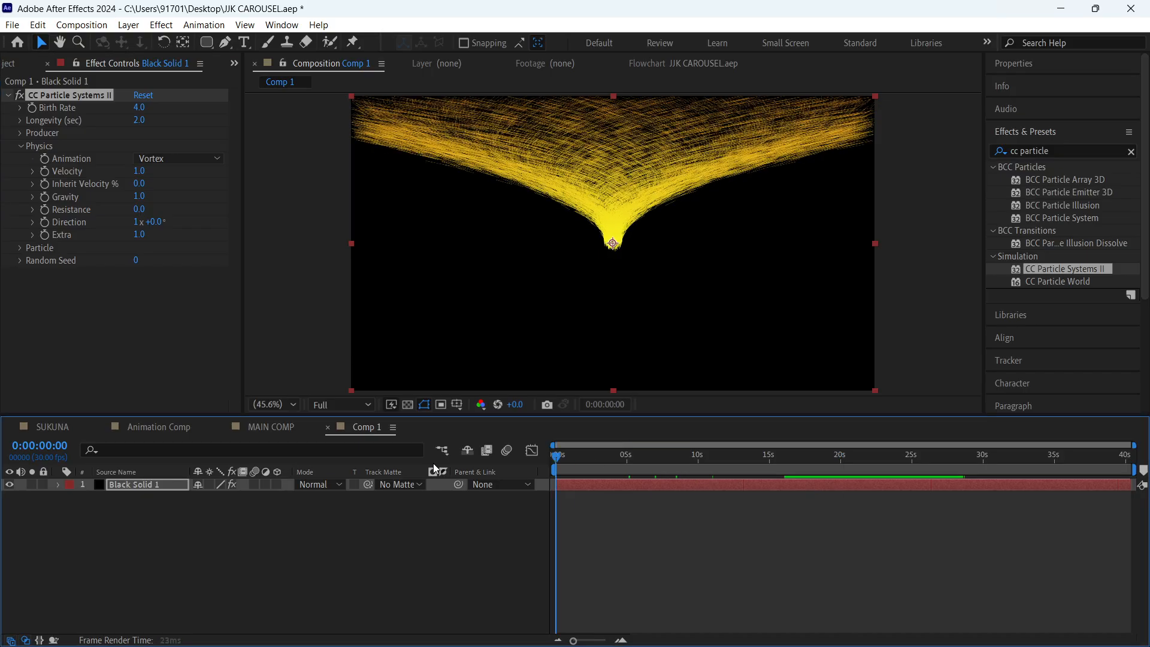
pyautogui.press('Home')
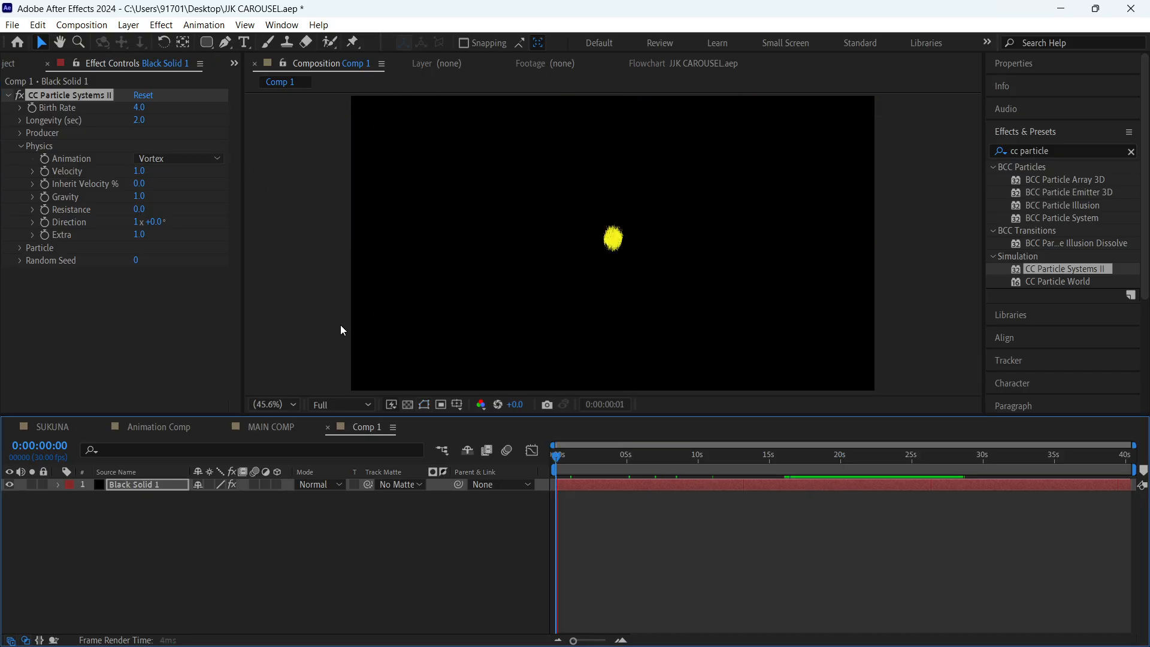
pyautogui.press('space')
pyautogui.press('space')
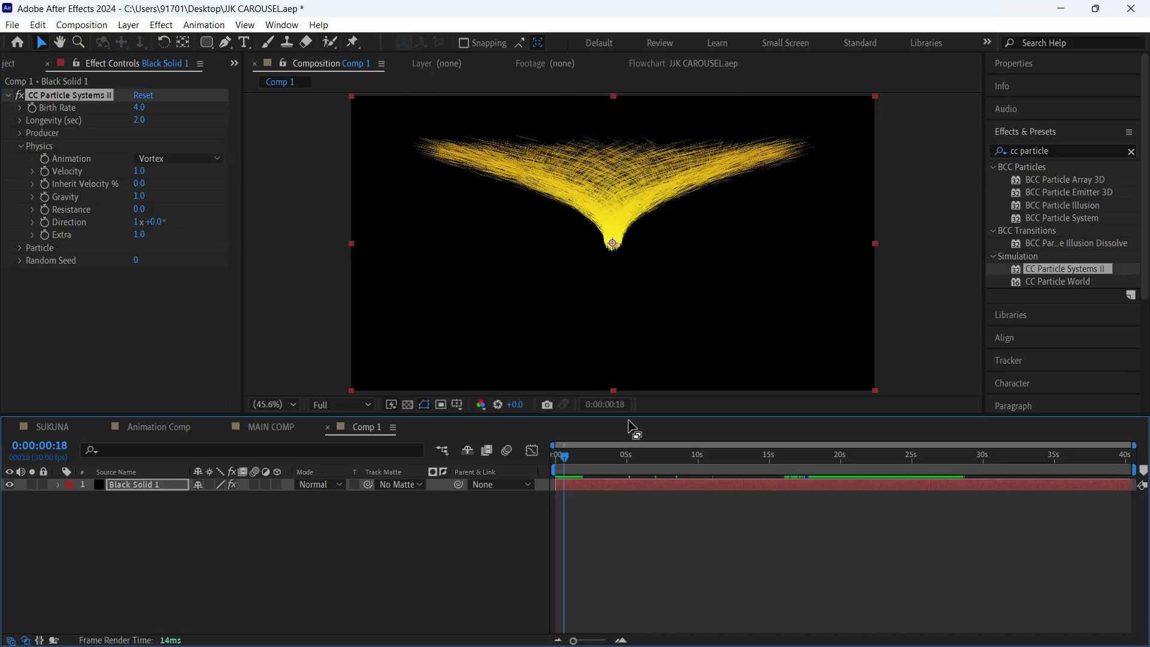
pyautogui.press('space')
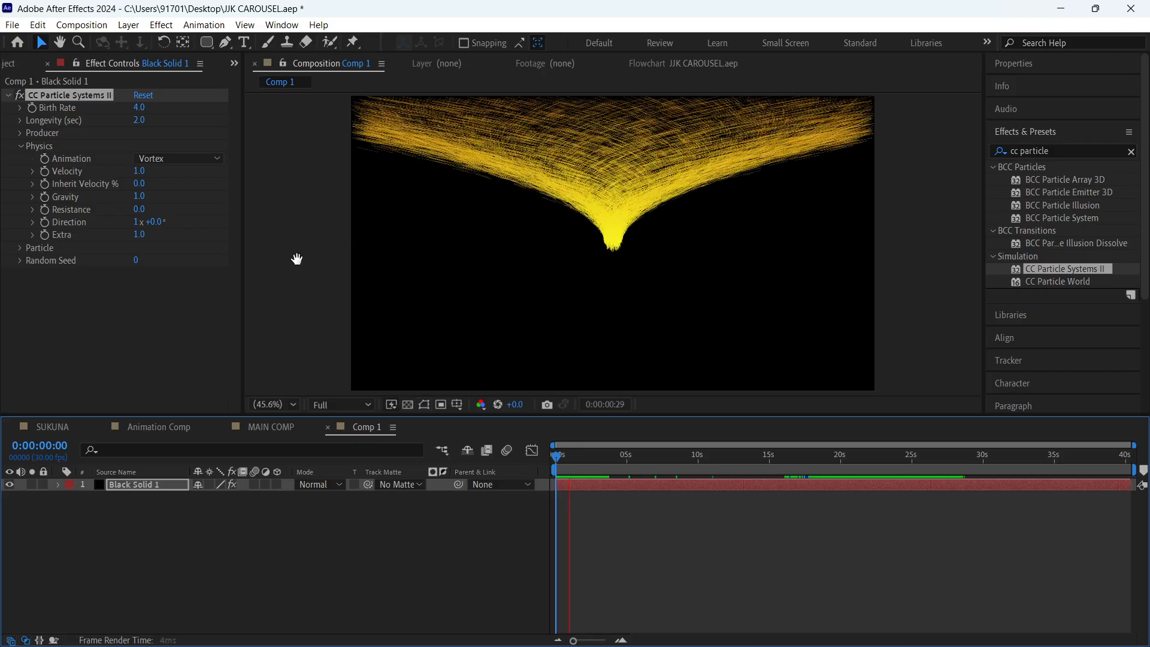
pyautogui.press('space')
# - Change the physics animation to Fire and play back the particles
pyautogui.click(199, 158)
pyautogui.click(192, 252)
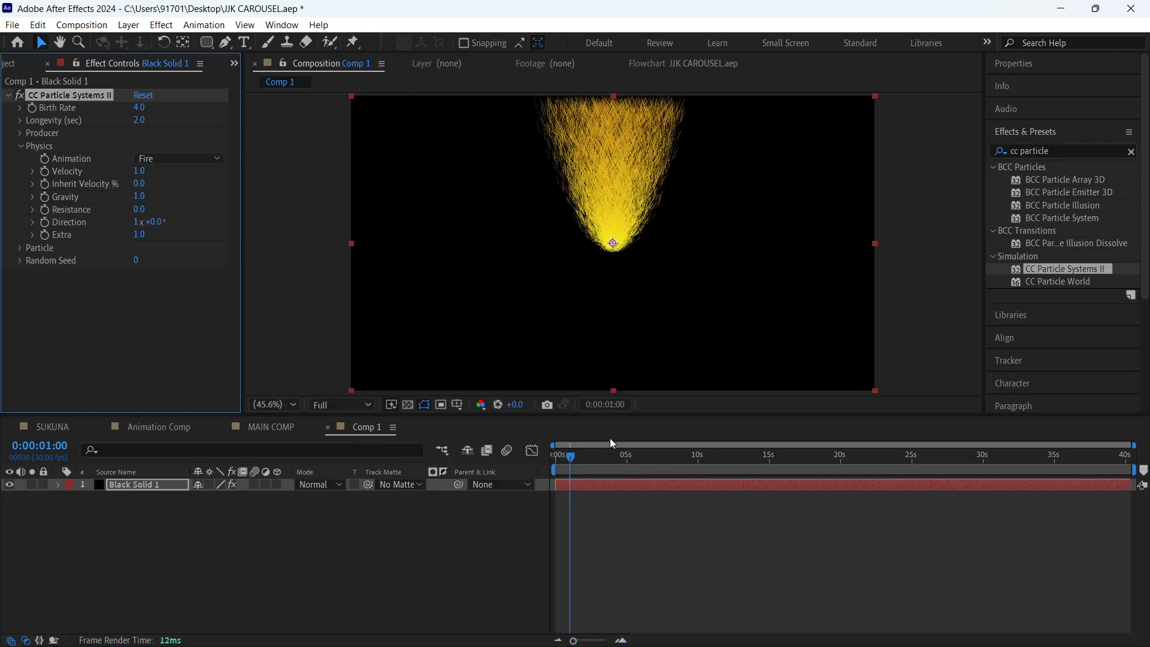
pyautogui.press('space')
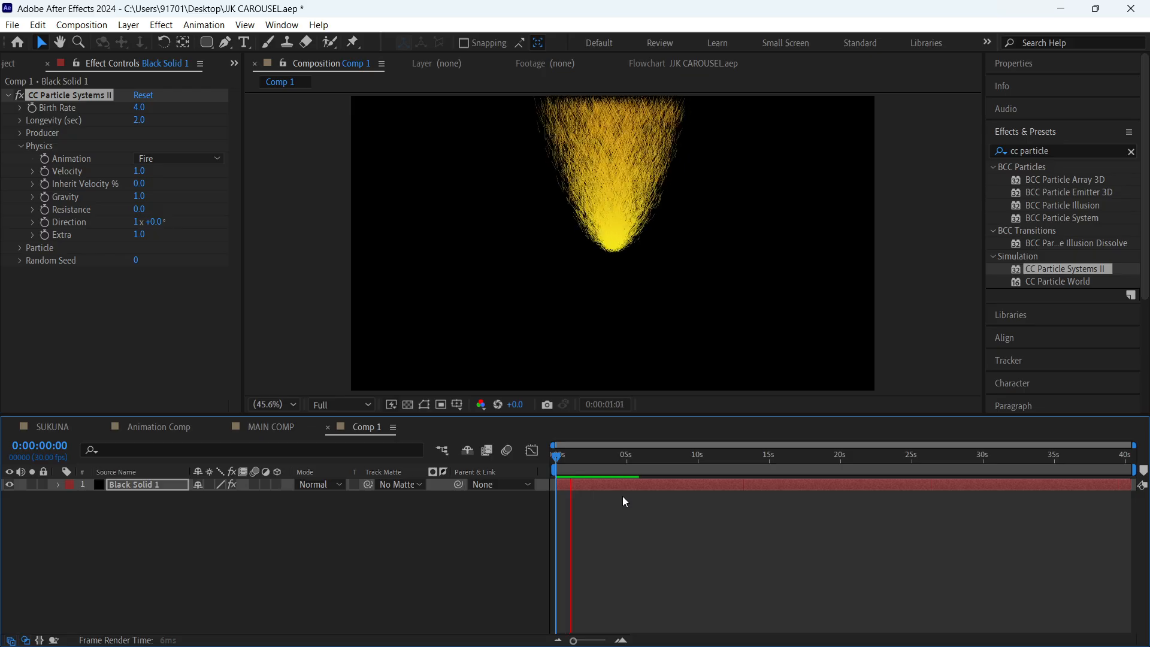
# - Try the Direction and Direction Normalized physics animations, previewing the particles with each one
pyautogui.click(186, 157)
pyautogui.click(178, 274)
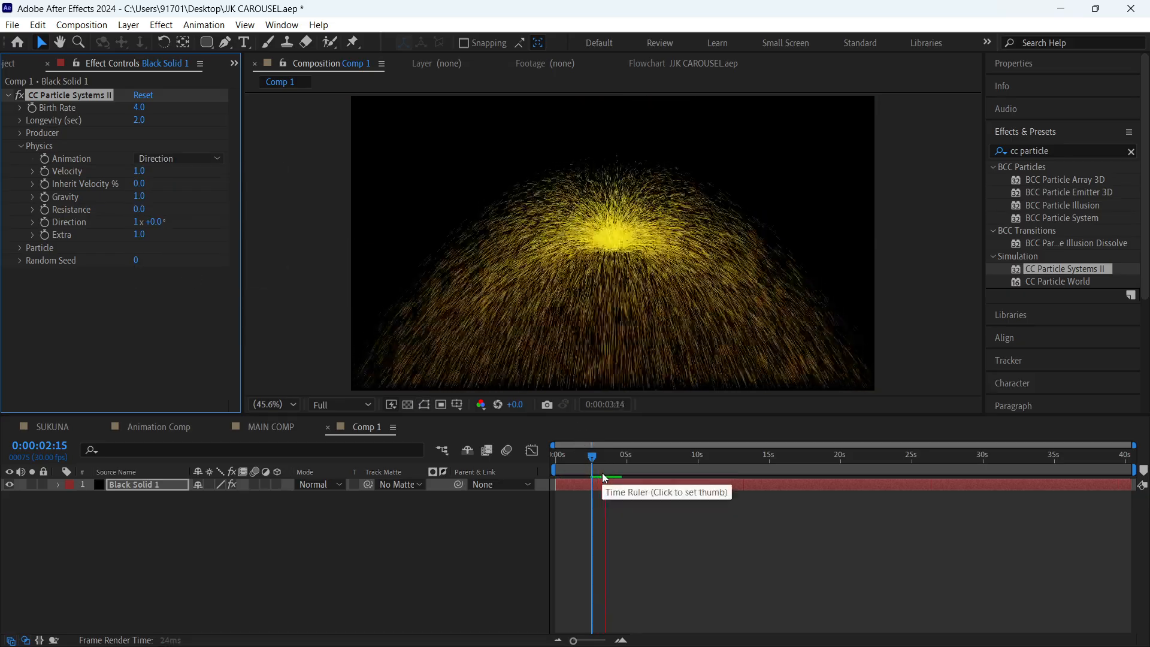
pyautogui.click(183, 158)
pyautogui.click(229, 292)
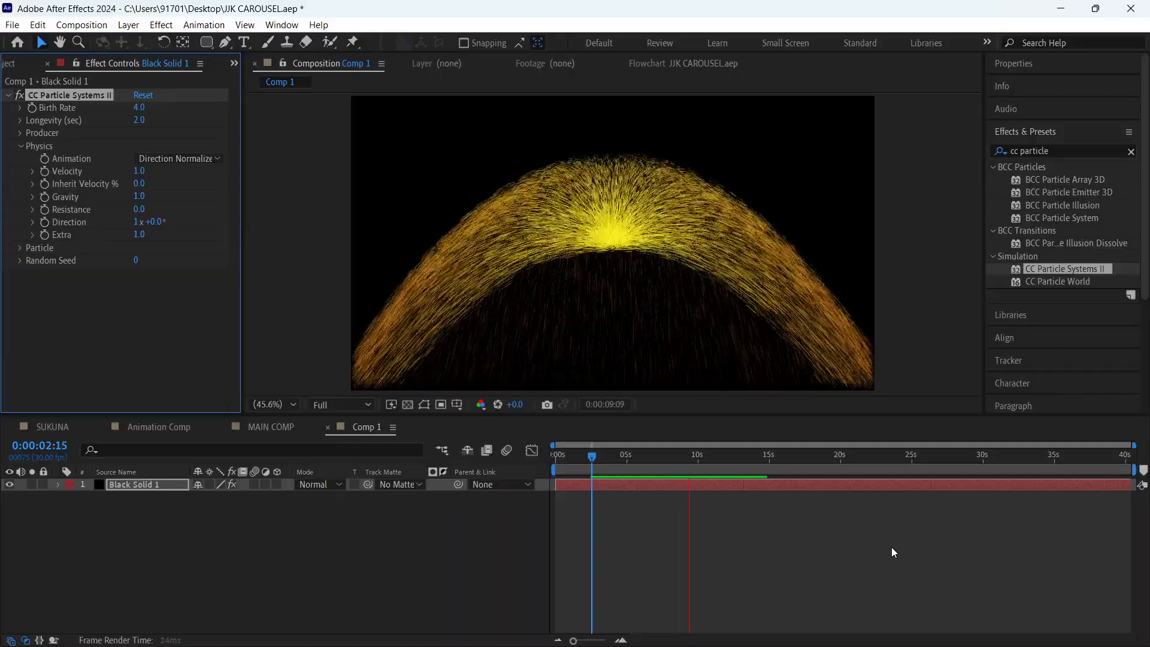
# - Set the physics animation to Jet Sideways and preview the falling particles
pyautogui.click(155, 159)
pyautogui.click(155, 159)
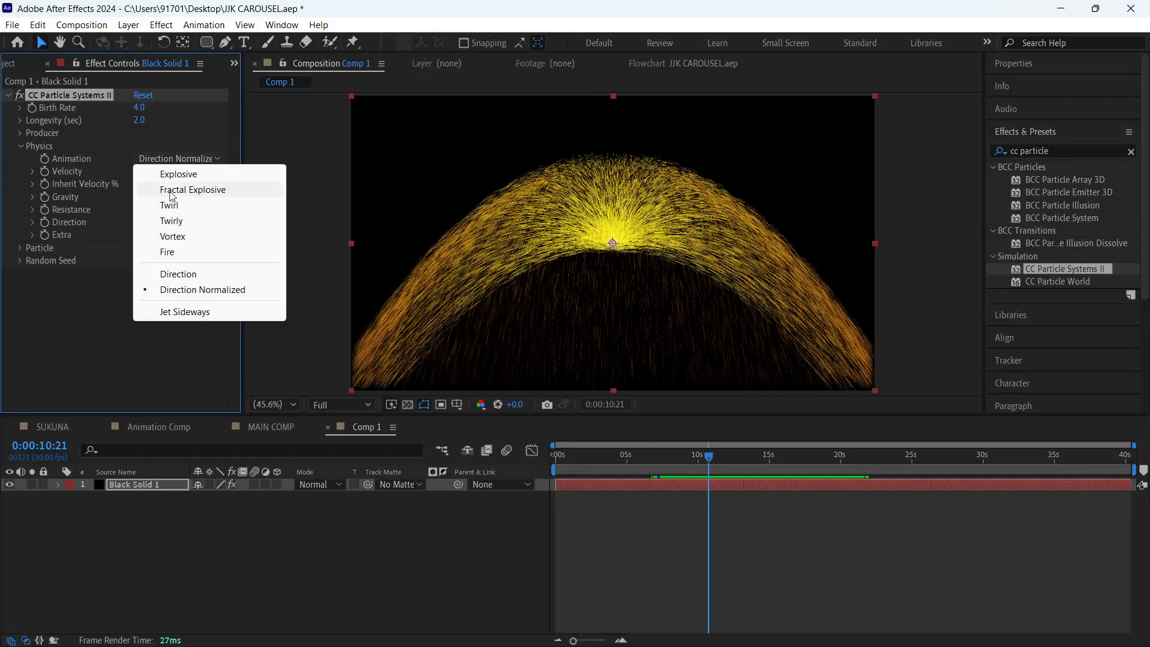
pyautogui.click(205, 312)
pyautogui.press('space')
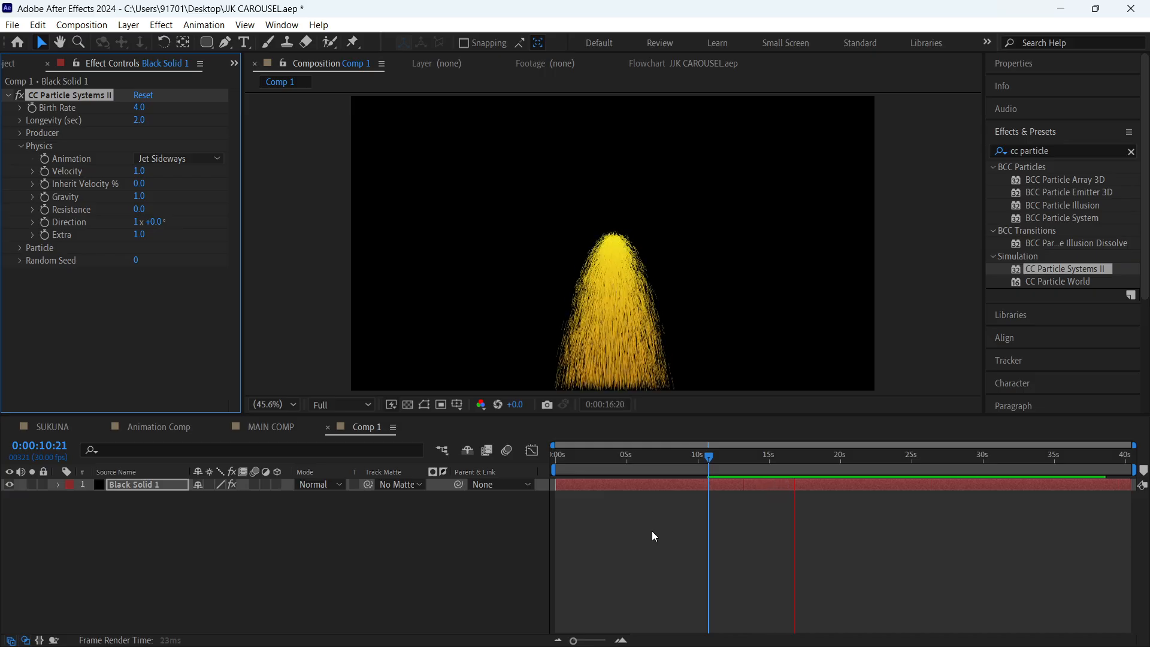
pyautogui.press('space')
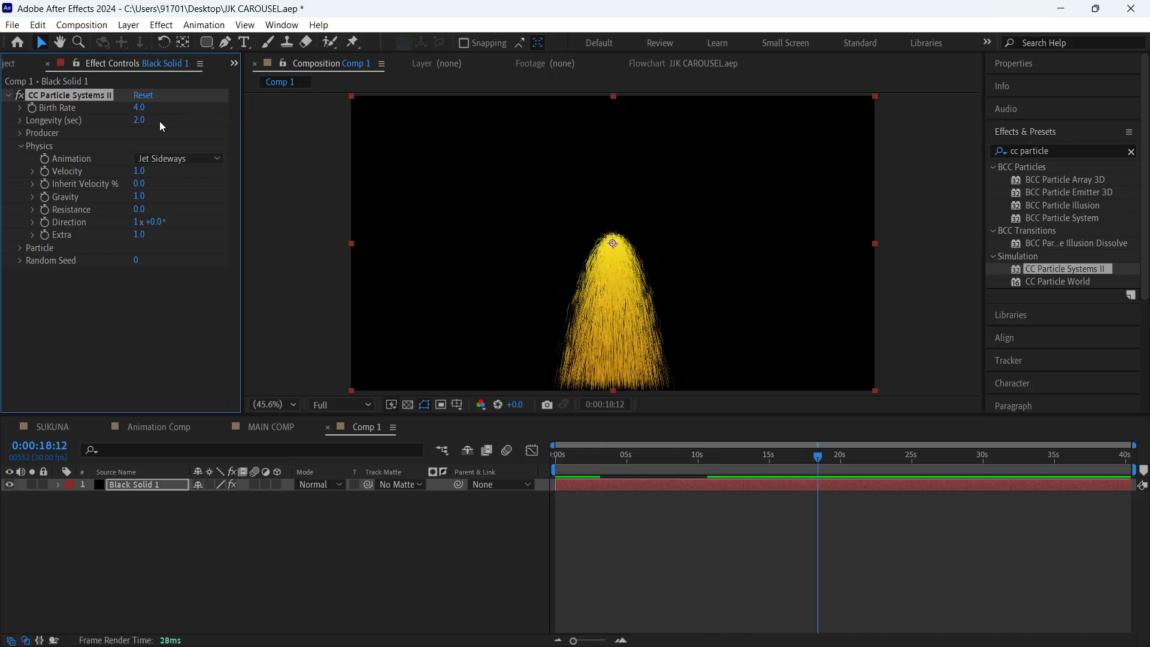
# - Try a birth rate of 63.6 with a short preview, return it to 4.0, and move the current time back to 0:00:04:06
pyautogui.moveTo(144, 111); pyautogui.dragTo(386, 99)
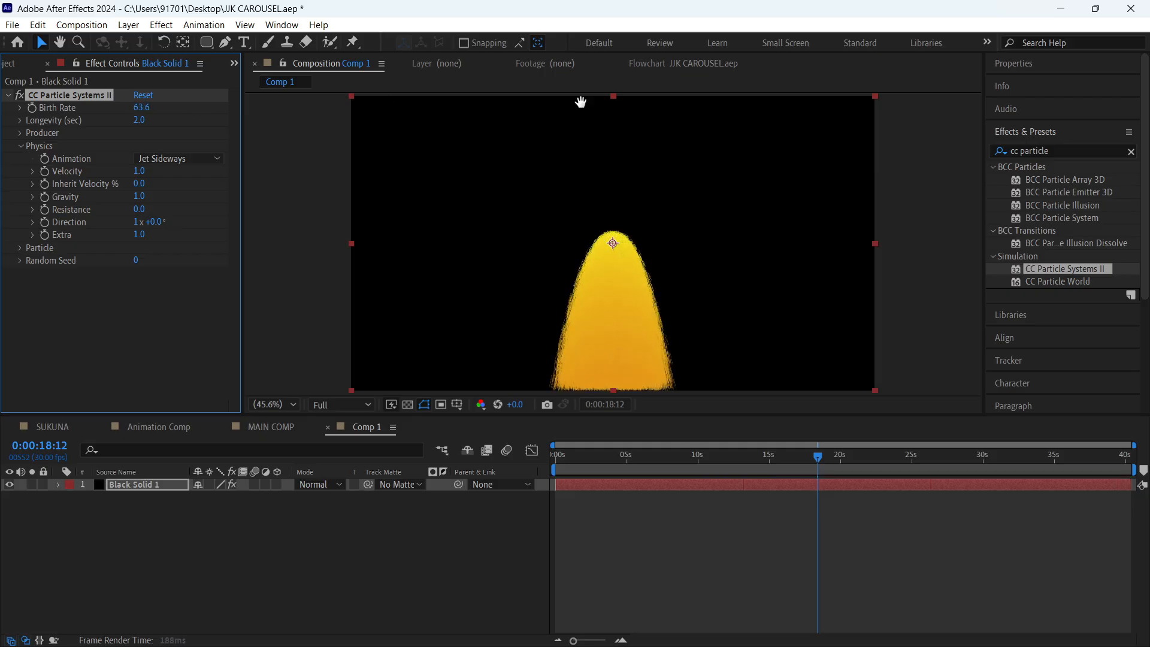
pyautogui.press('space')
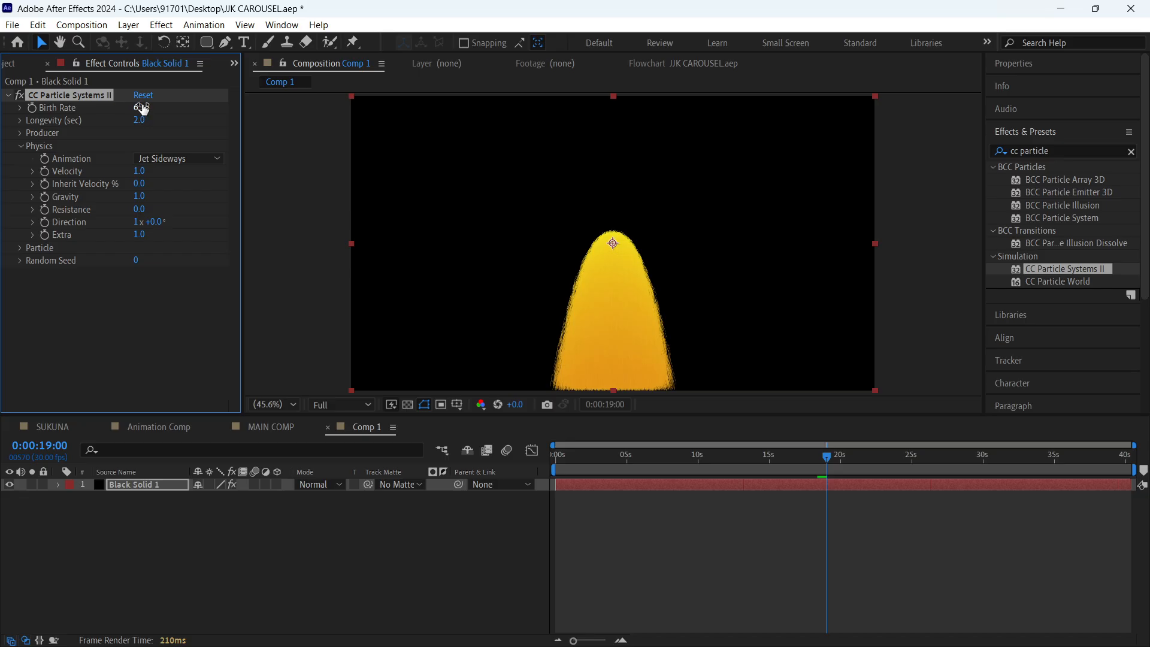
pyautogui.moveTo(81, 109); pyautogui.dragTo(3, 114)
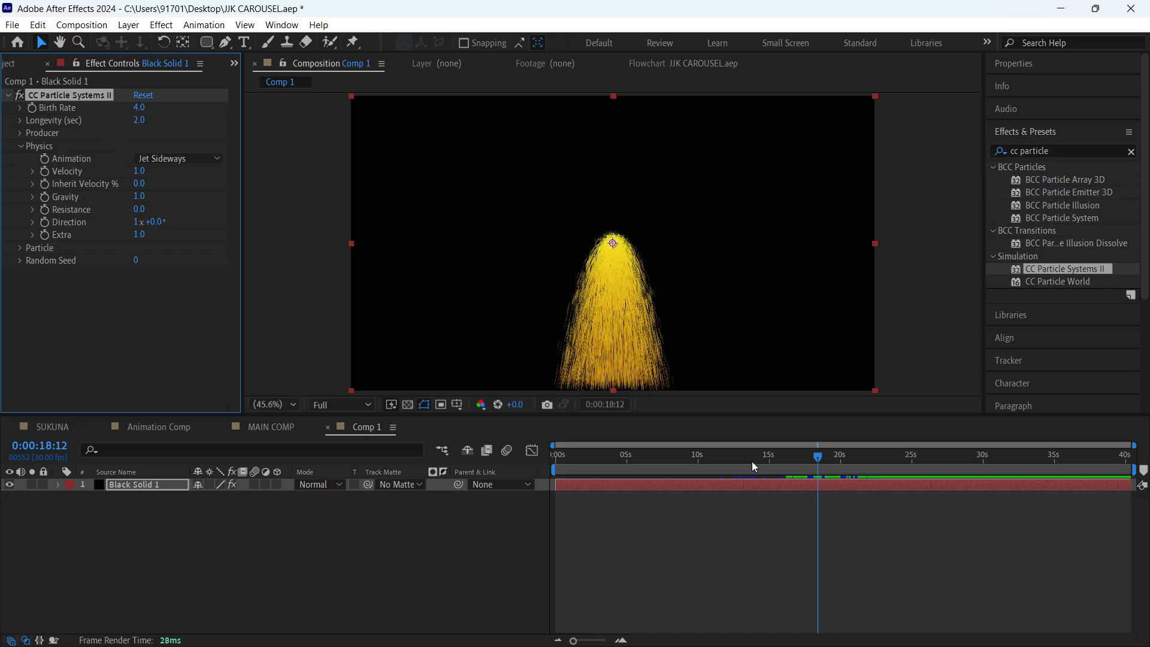
pyautogui.moveTo(753, 461); pyautogui.dragTo(615, 457)
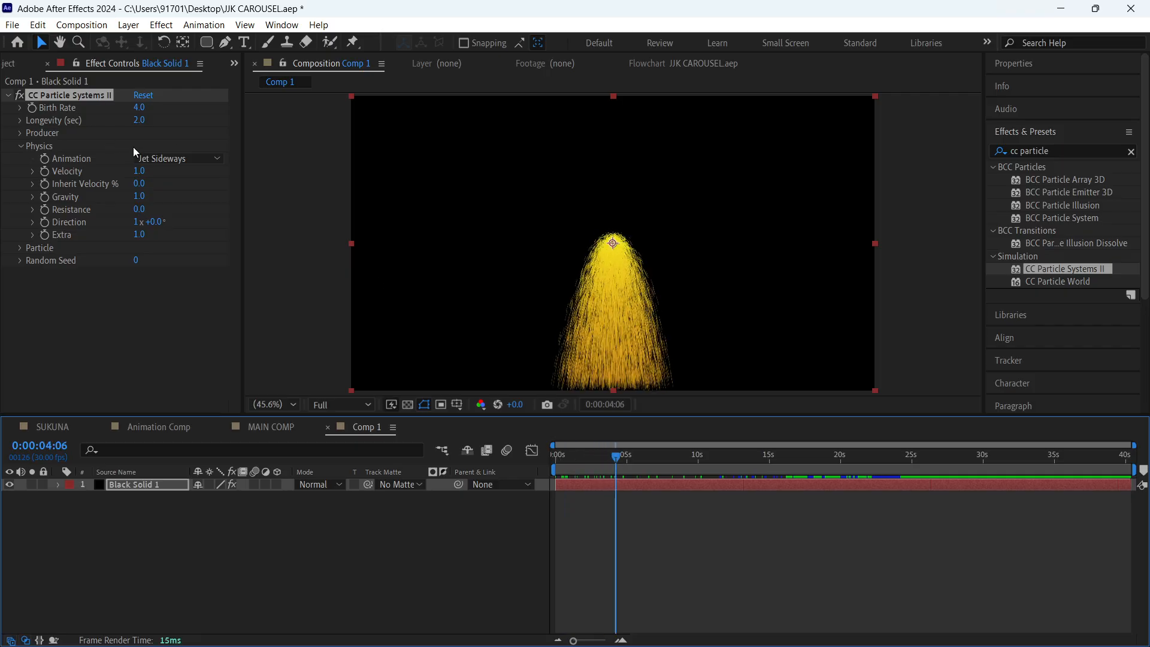
# - Set the physics animation back to Explosive and move the current time to 0:00:01:29
pyautogui.click(164, 158)
pyautogui.click(183, 175)
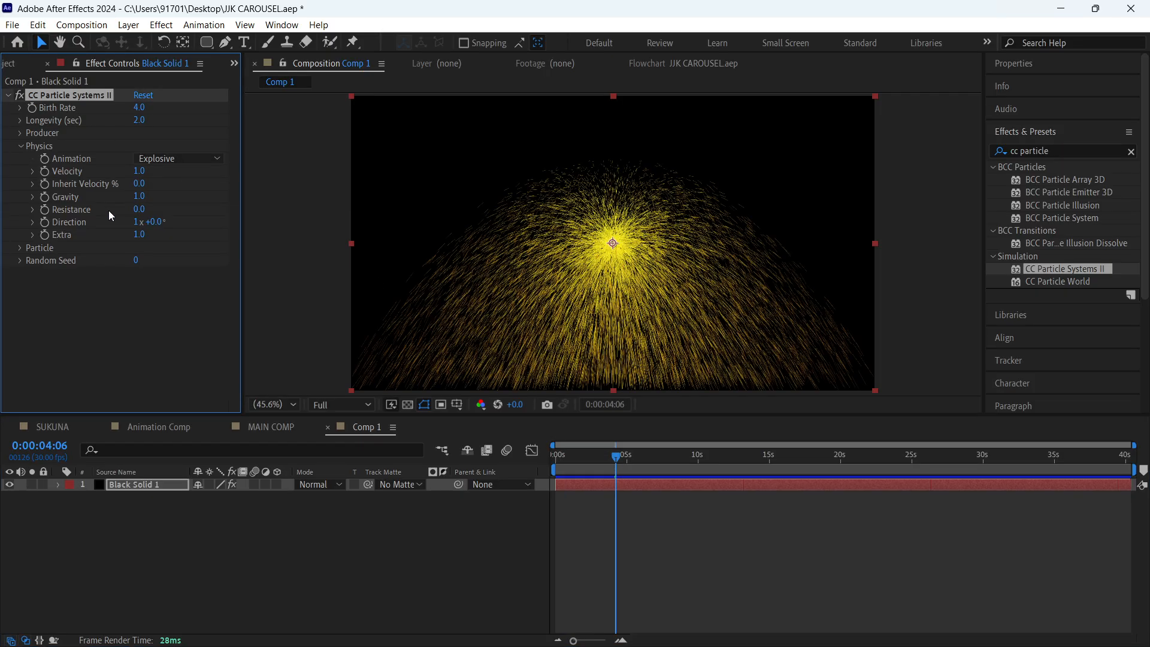
pyautogui.moveTo(617, 459); pyautogui.dragTo(587, 468)
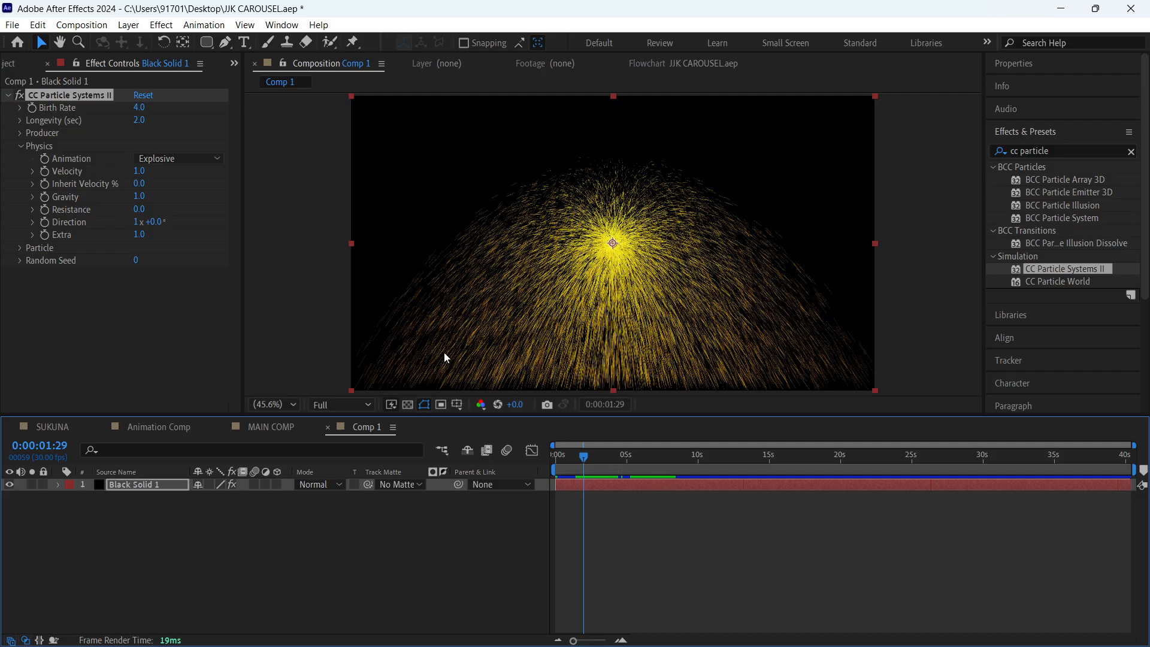
# - Raise the particle velocity to 3.9 and preview the explosion
pyautogui.moveTo(141, 174); pyautogui.dragTo(315, 176)
pyautogui.press('space')
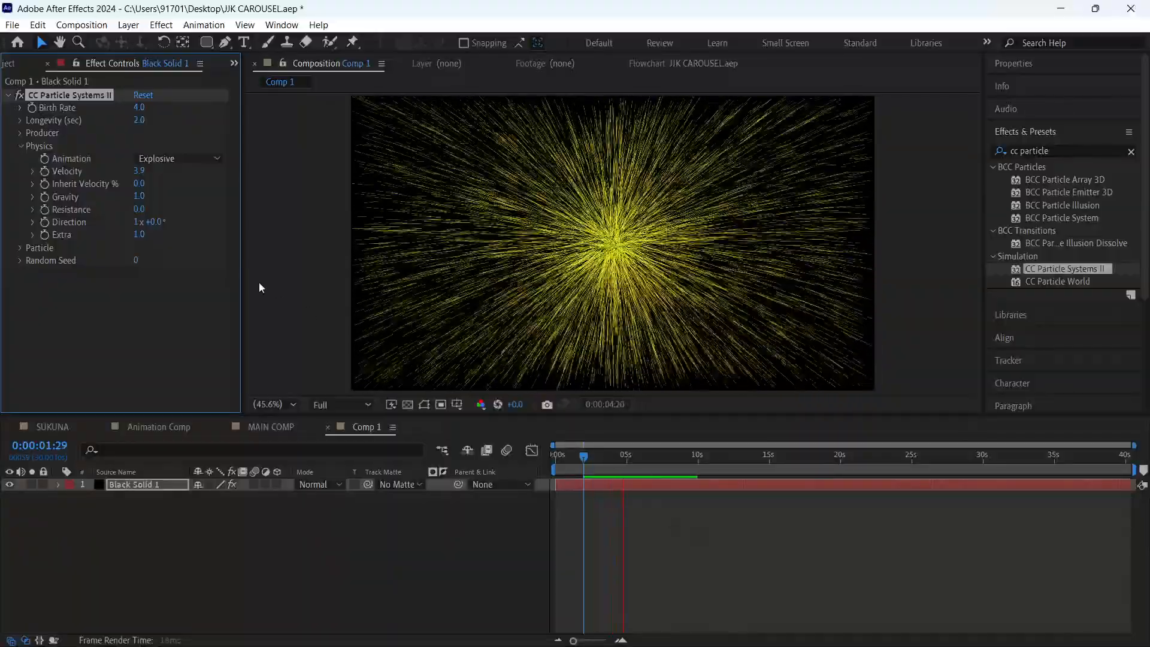
# - Try particle velocities of 0.1 and -4.4 in the Physics settings, previewing the result
pyautogui.press('space')
pyautogui.moveTo(138, 175); pyautogui.dragTo(44, 213)
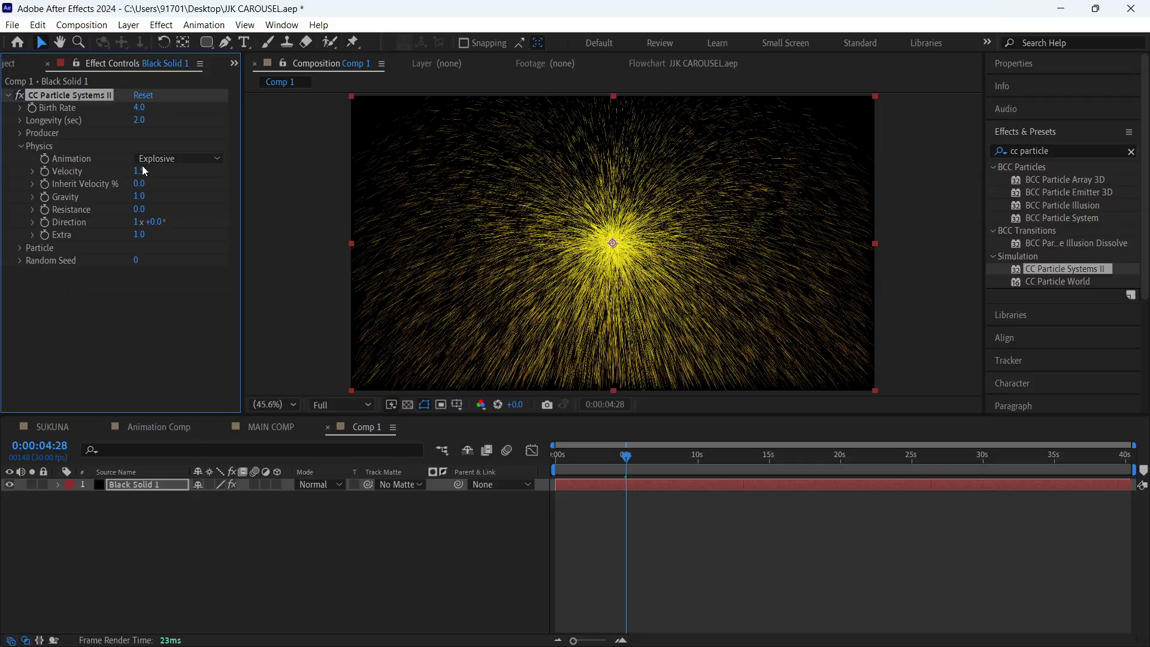
pyautogui.moveTo(139, 171)
pyautogui.mouseDown()
pyautogui.moveTo(89, 171)
pyautogui.moveTo(472, 177)
pyautogui.mouseUp()
pyautogui.press('space')
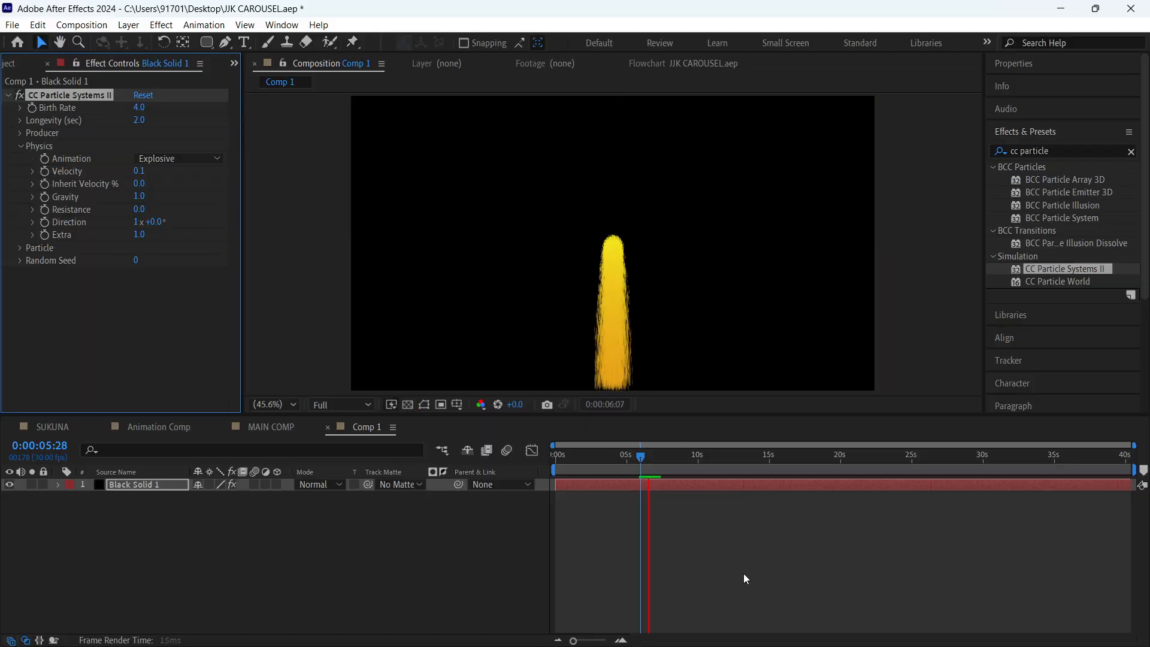
pyautogui.moveTo(144, 172); pyautogui.dragTo(192, 174)
# - Undo the recent velocity and current-time changes back to a velocity of 1.0 at 0:00:01:29
pyautogui.hotkey('ctrl', 'z')
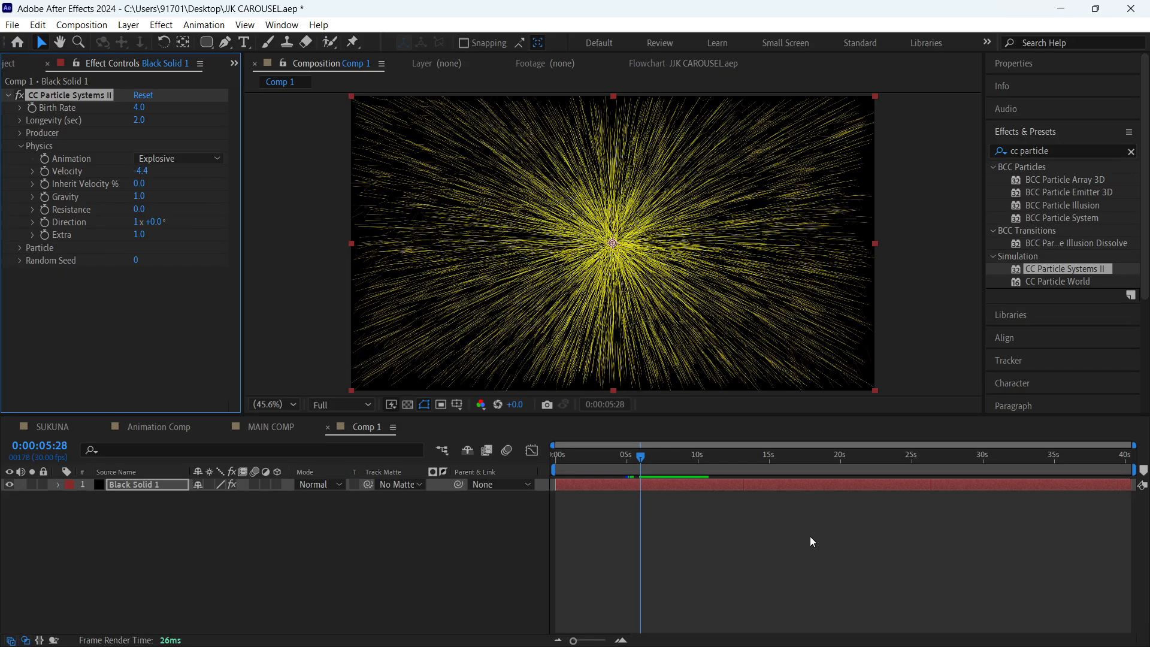
pyautogui.click(810, 538)
pyautogui.hotkey('ctrl', 'z')
pyautogui.hotkey('ctrl', 'z')
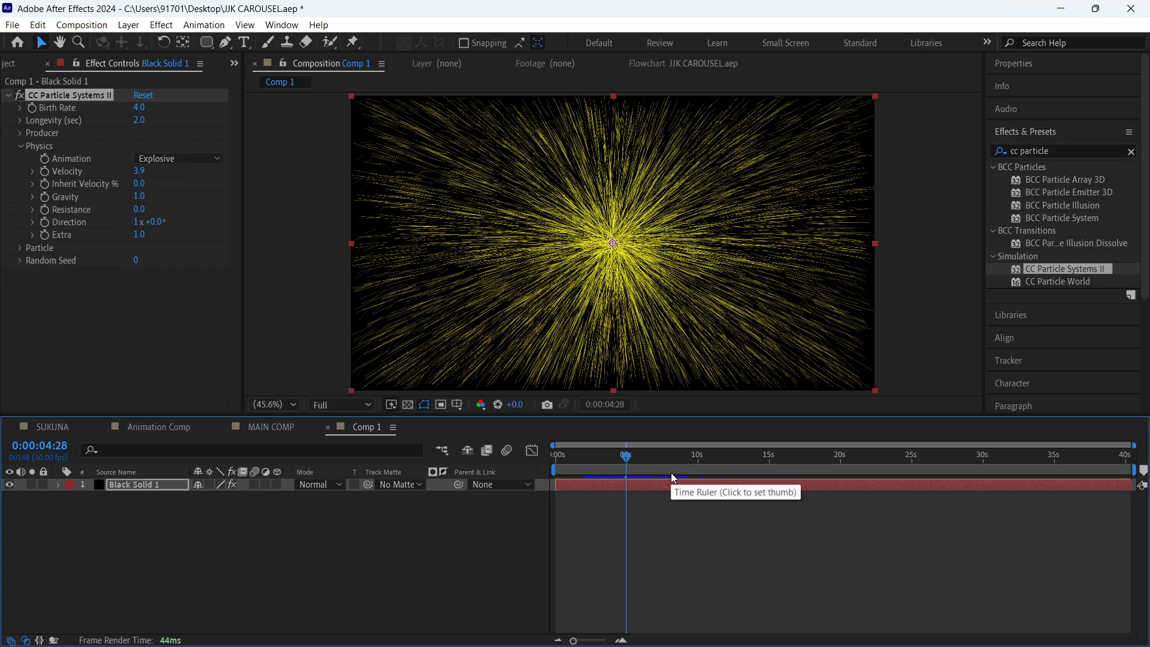
pyautogui.hotkey('ctrl', 'z')
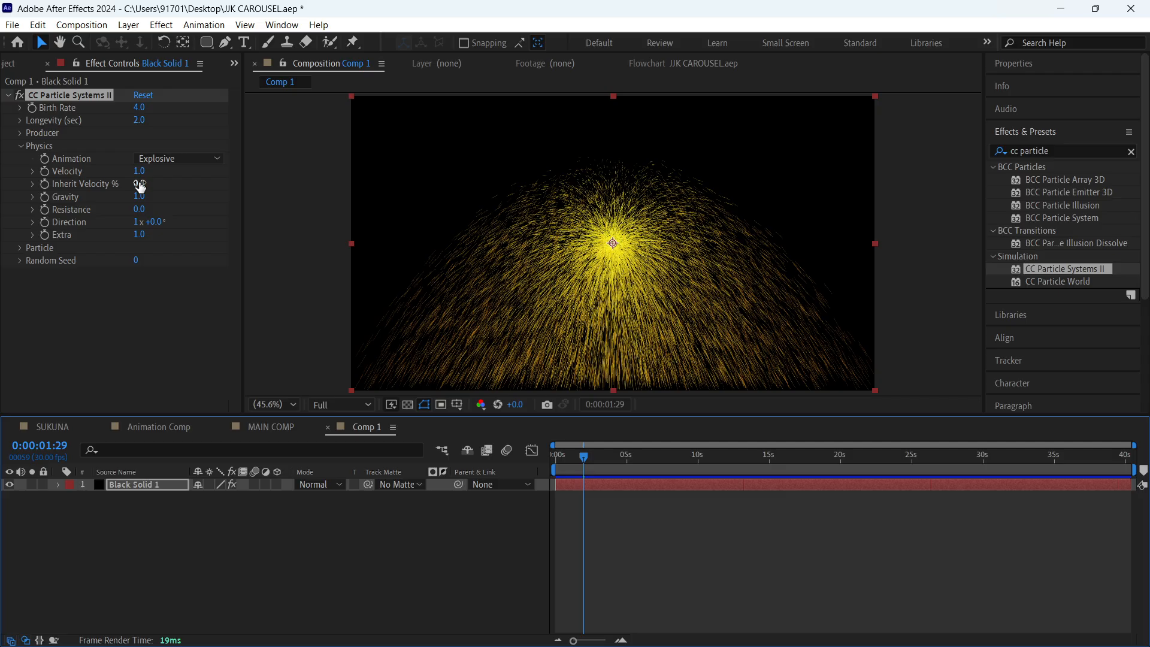
# - Try Inherit Velocity percentages of 268 and -166 together with a velocity of 1.9, previewing the particles
pyautogui.moveTo(140, 186); pyautogui.dragTo(192, 178)
pyautogui.press('space')
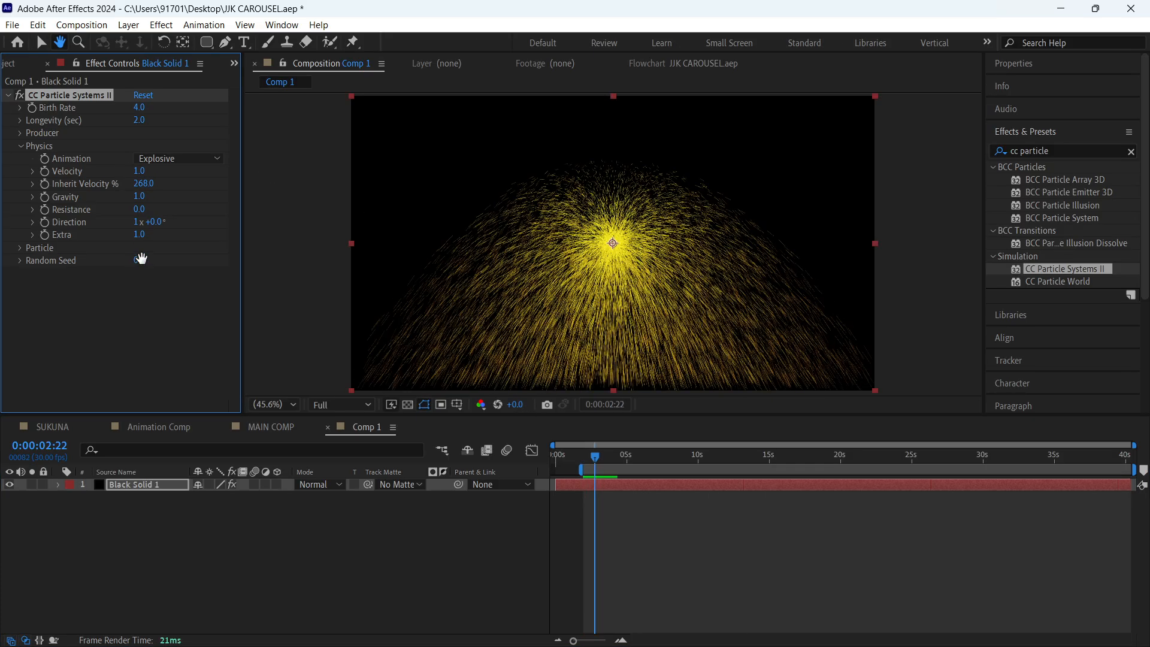
pyautogui.moveTo(144, 173); pyautogui.dragTo(3, 207)
pyautogui.press('space')
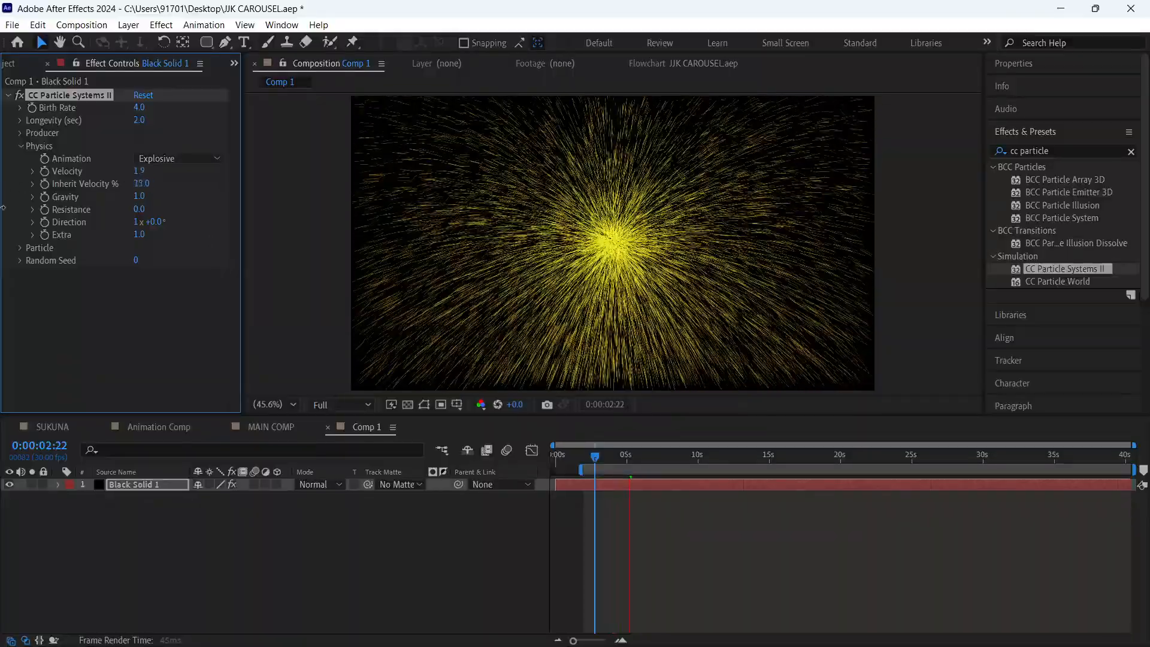
pyautogui.press('space')
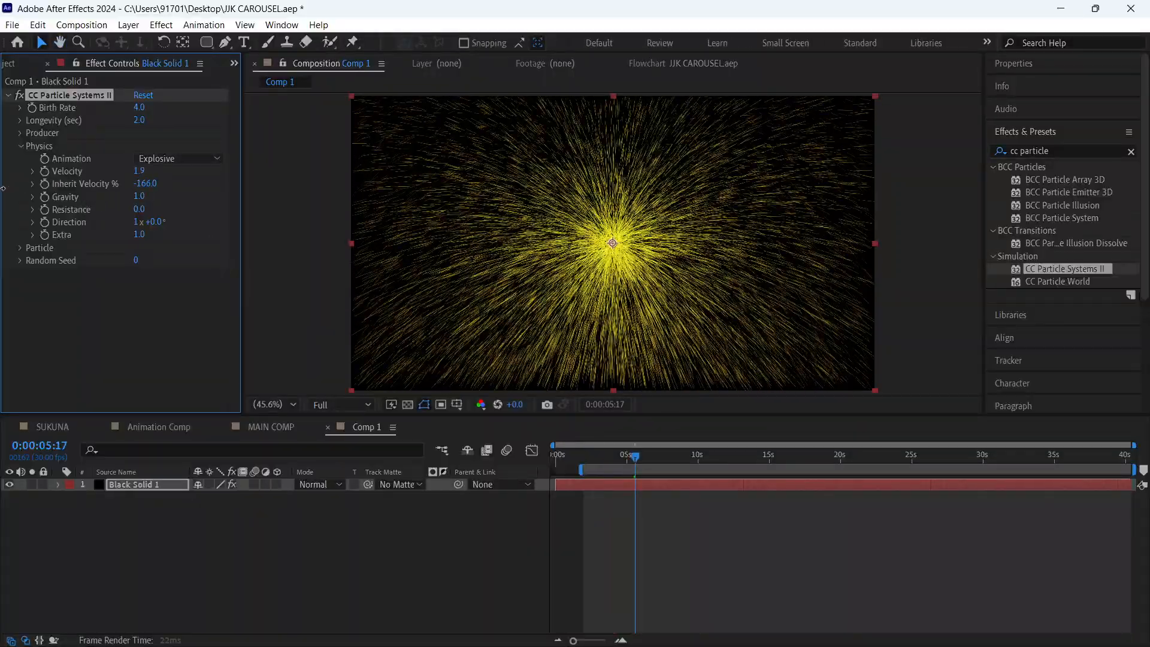
pyautogui.press('space')
pyautogui.press('space')
# - Undo the Inherit Velocity and velocity experiments
pyautogui.hotkey('ctrl', 'z')
pyautogui.hotkey('ctrl', 'z')
pyautogui.hotkey('ctrl', 'z')
pyautogui.hotkey('ctrl', 'z')
pyautogui.hotkey('ctrl', 'z')
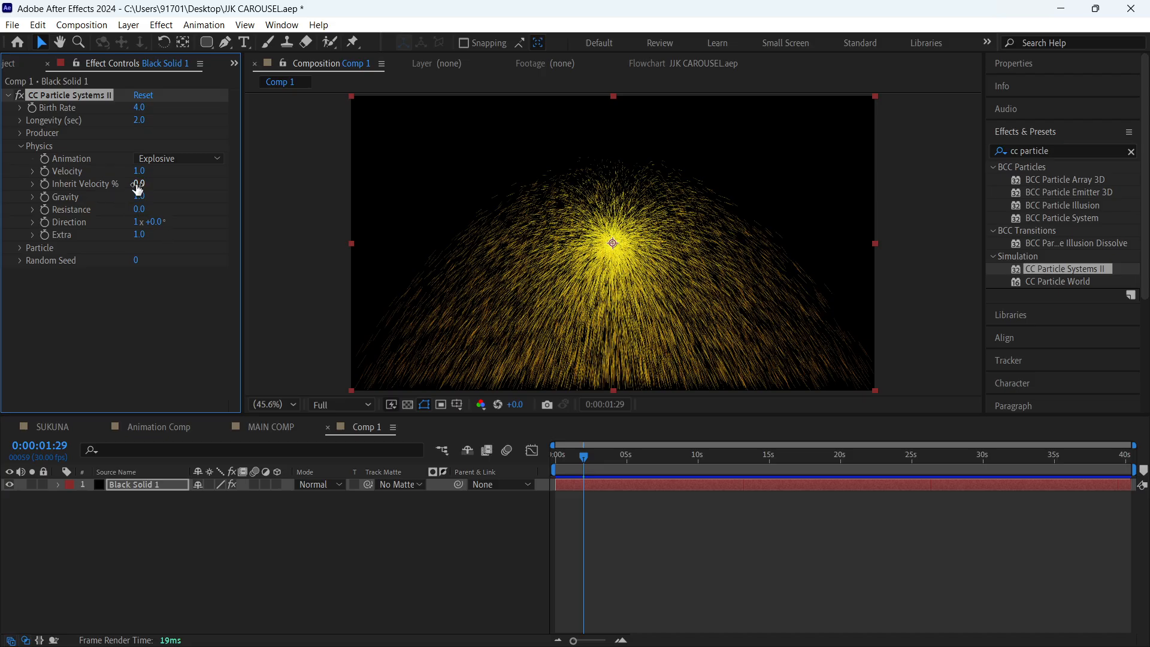
# - Try gravity values of 2.0, 0.0 and -1.9, previewing the particle motion with each
pyautogui.moveTo(144, 196); pyautogui.dragTo(150, 197)
pyautogui.press('space')
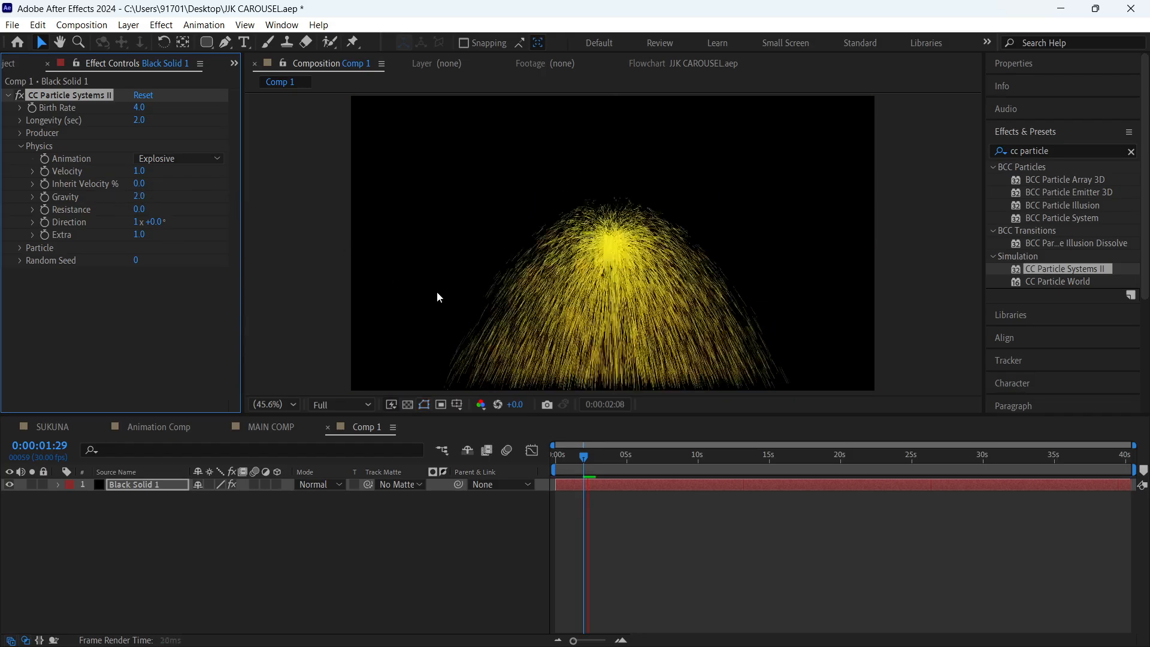
pyautogui.press('space')
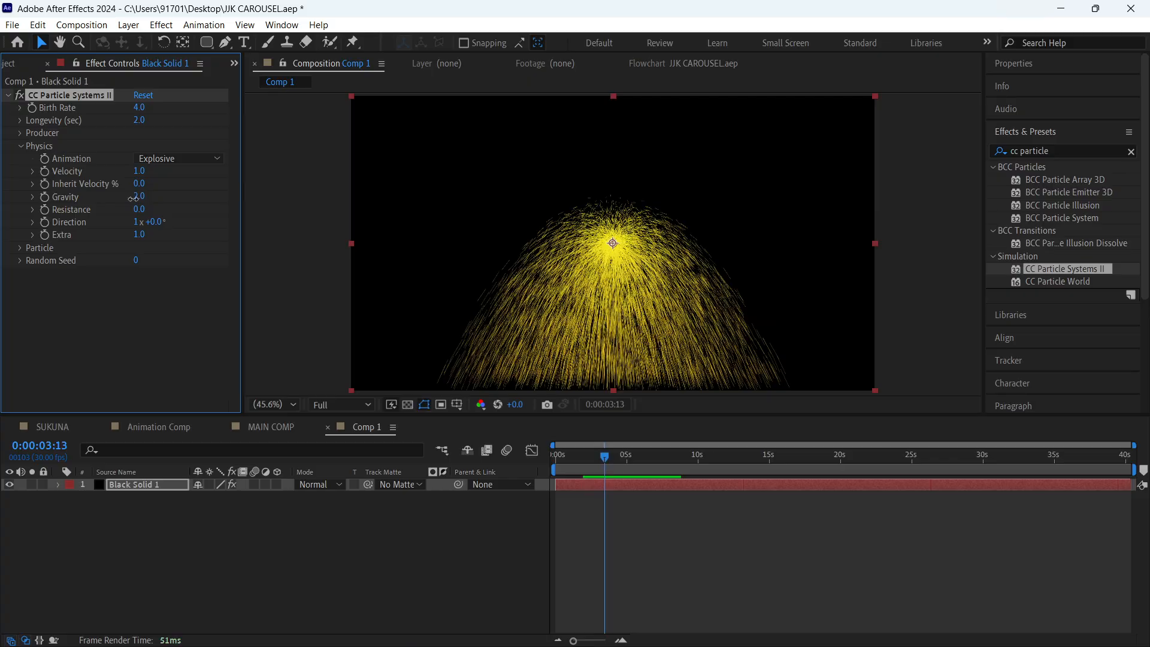
pyautogui.moveTo(133, 199); pyautogui.dragTo(2, 215)
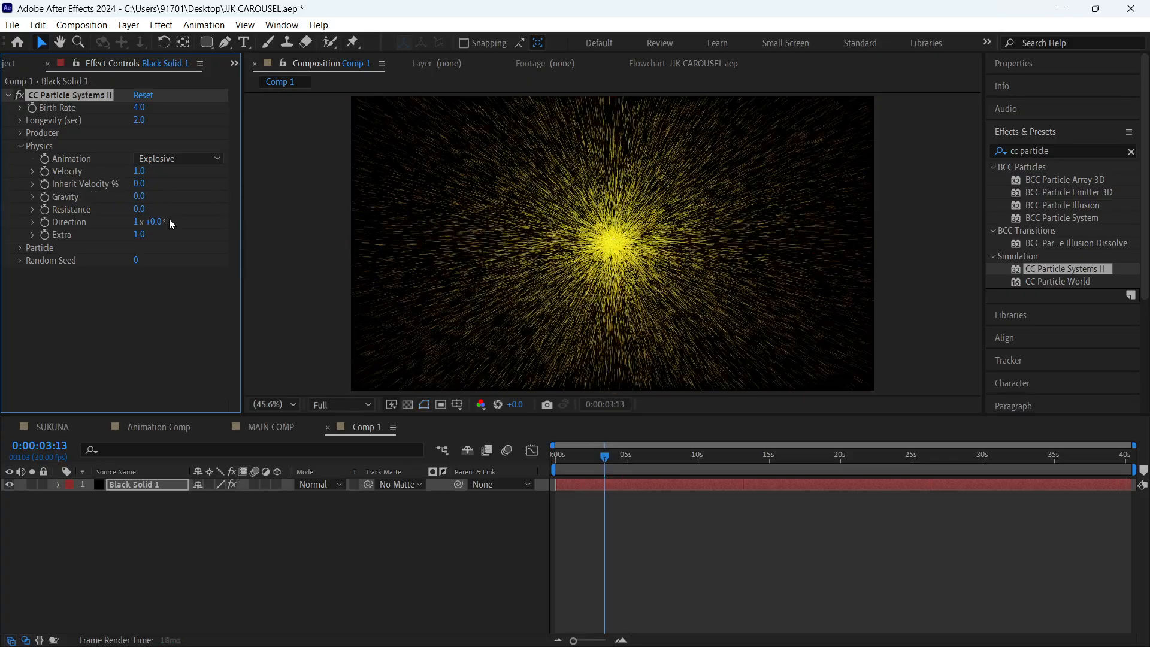
pyautogui.press('space')
pyautogui.press('space')
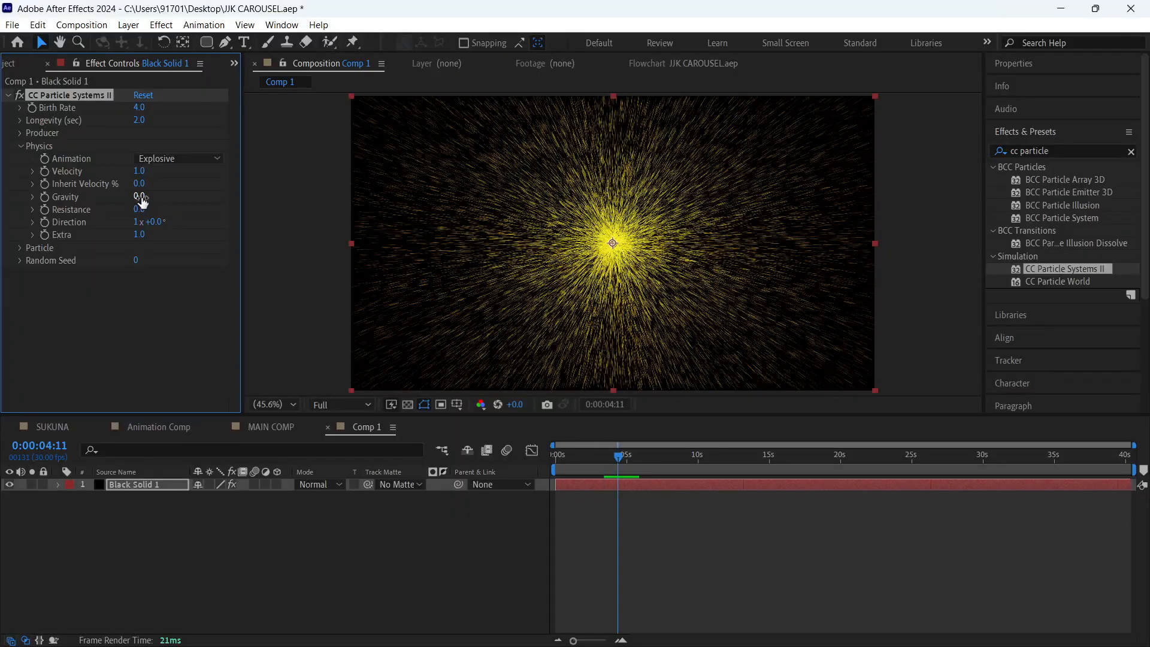
pyautogui.moveTo(143, 202); pyautogui.dragTo(93, 246)
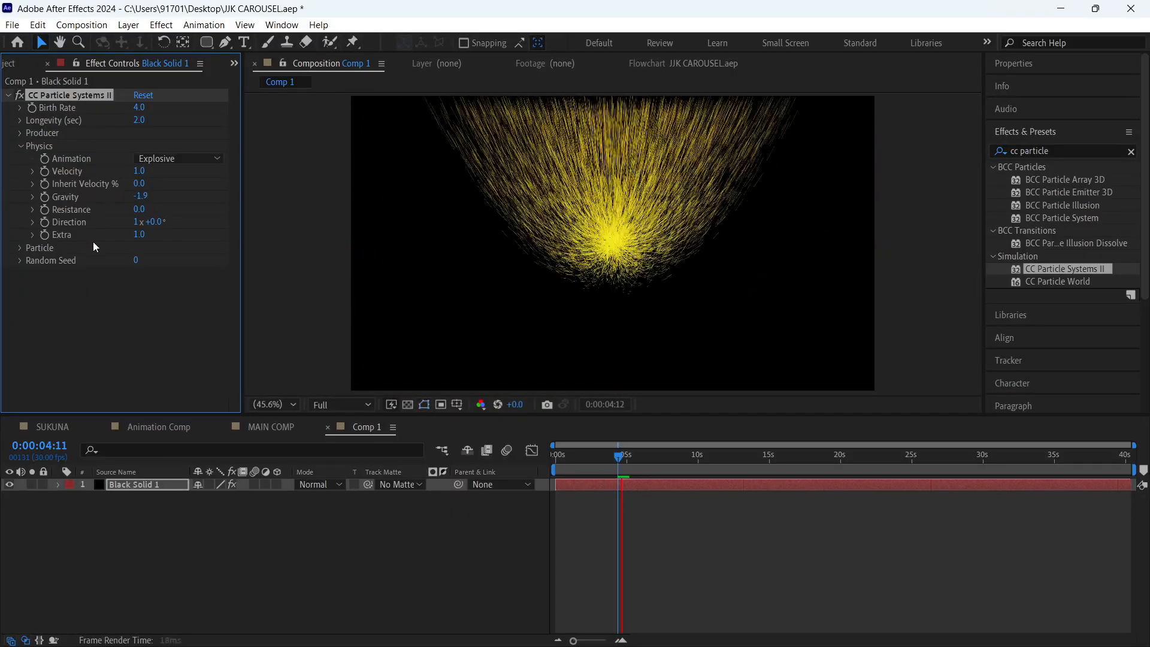
pyautogui.press('space')
# - Set the particle gravity to 0.1, preview the explosion up to 0:00:11:10, and deselect the black solid
pyautogui.moveTo(139, 199); pyautogui.dragTo(259, 196)
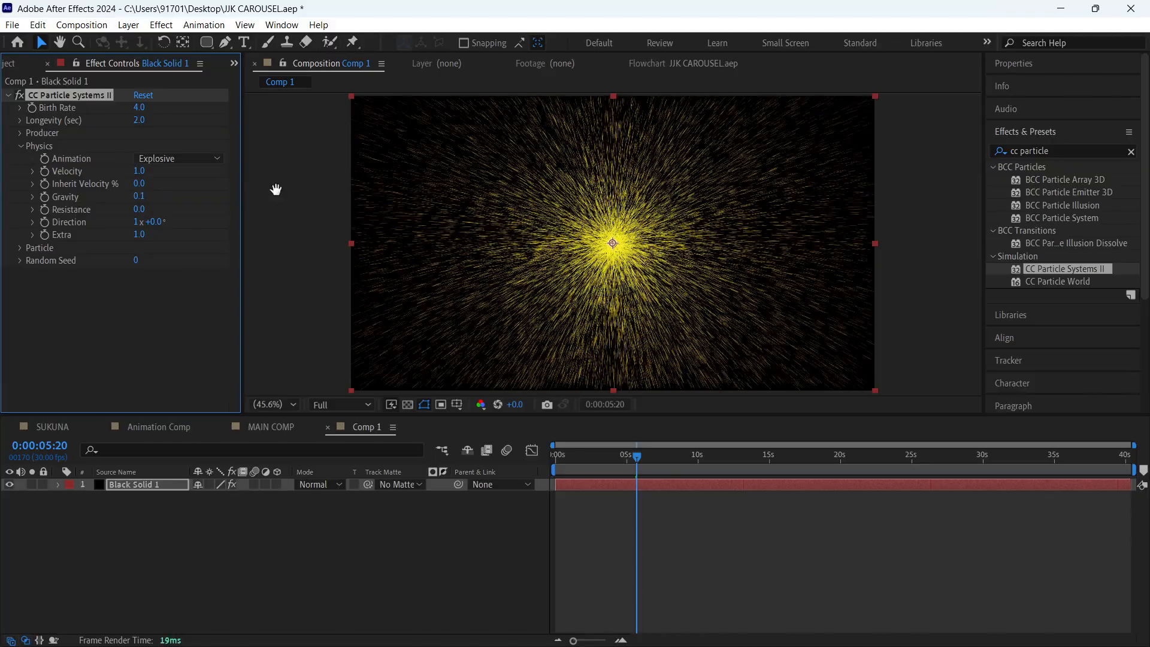
pyautogui.press('space')
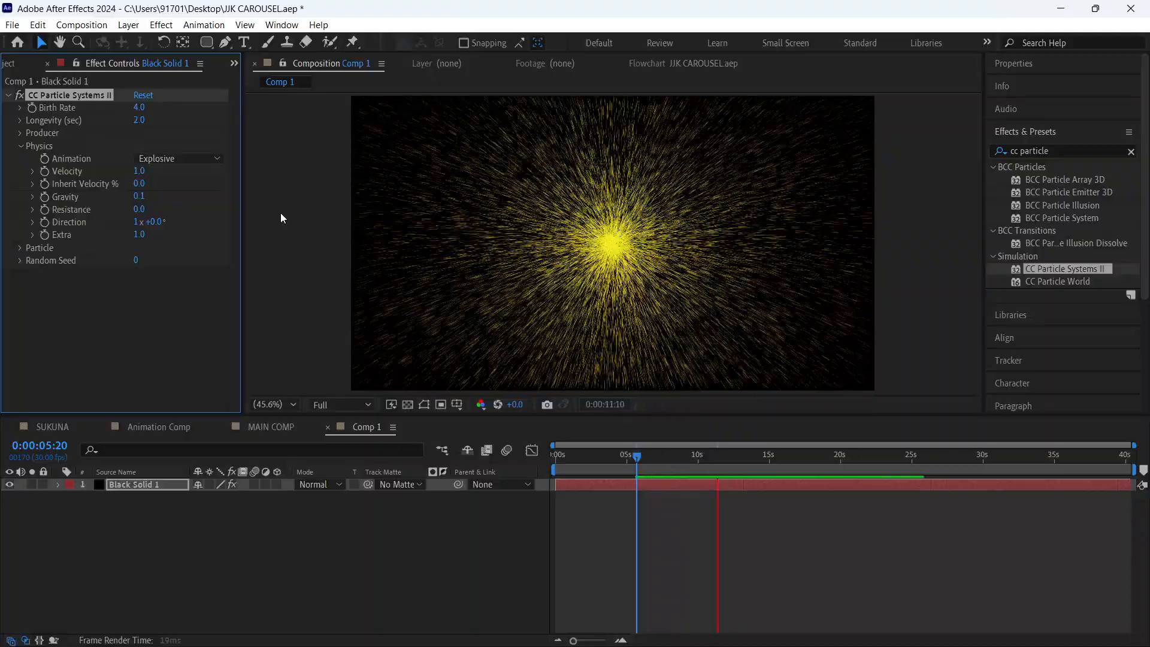
pyautogui.click(638, 516)
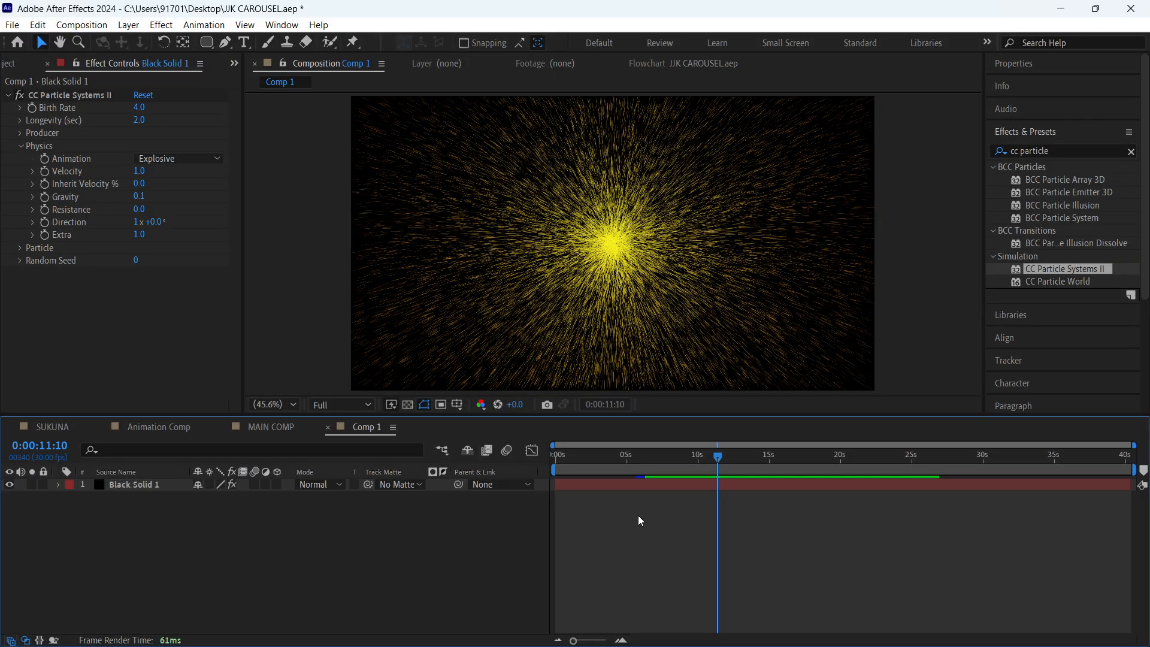
# - Switch to Chrome and open Pinterest in a new browser tab
pyautogui.moveTo(759, 635)
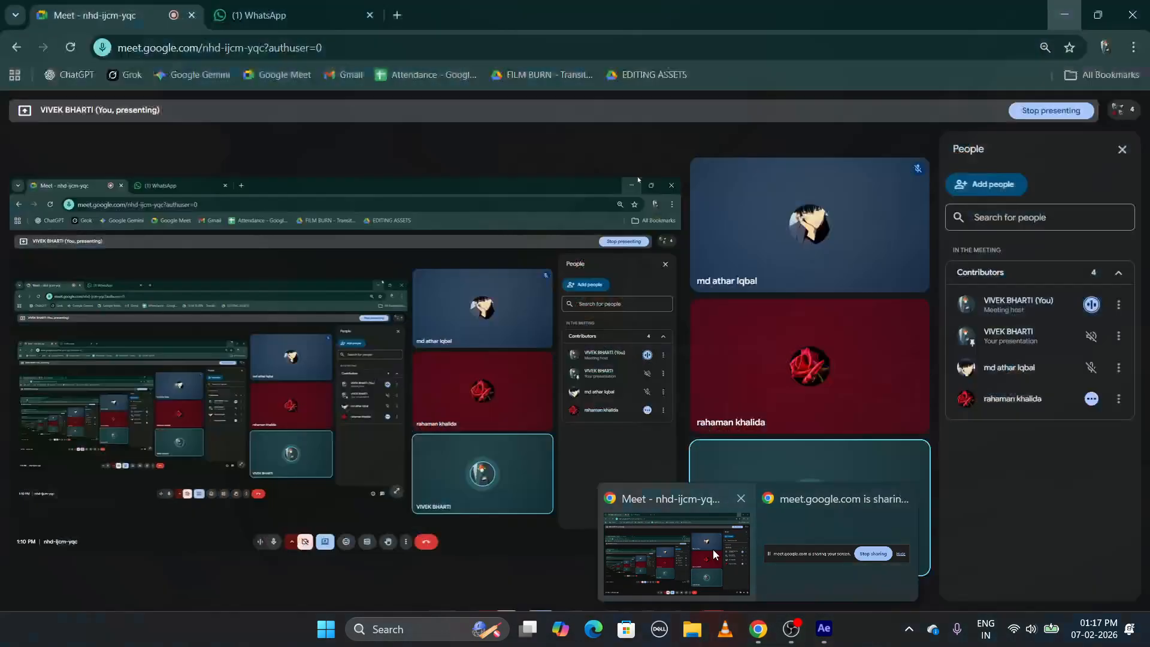
pyautogui.click(713, 548)
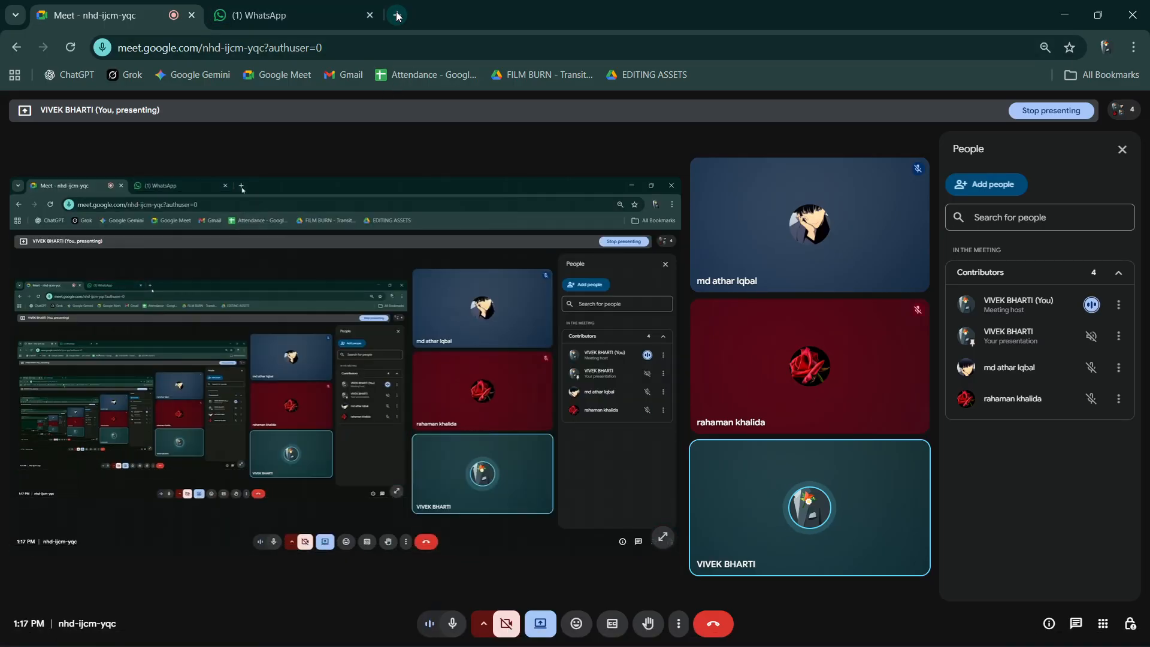
pyautogui.click(396, 16)
pyautogui.click(400, 48)
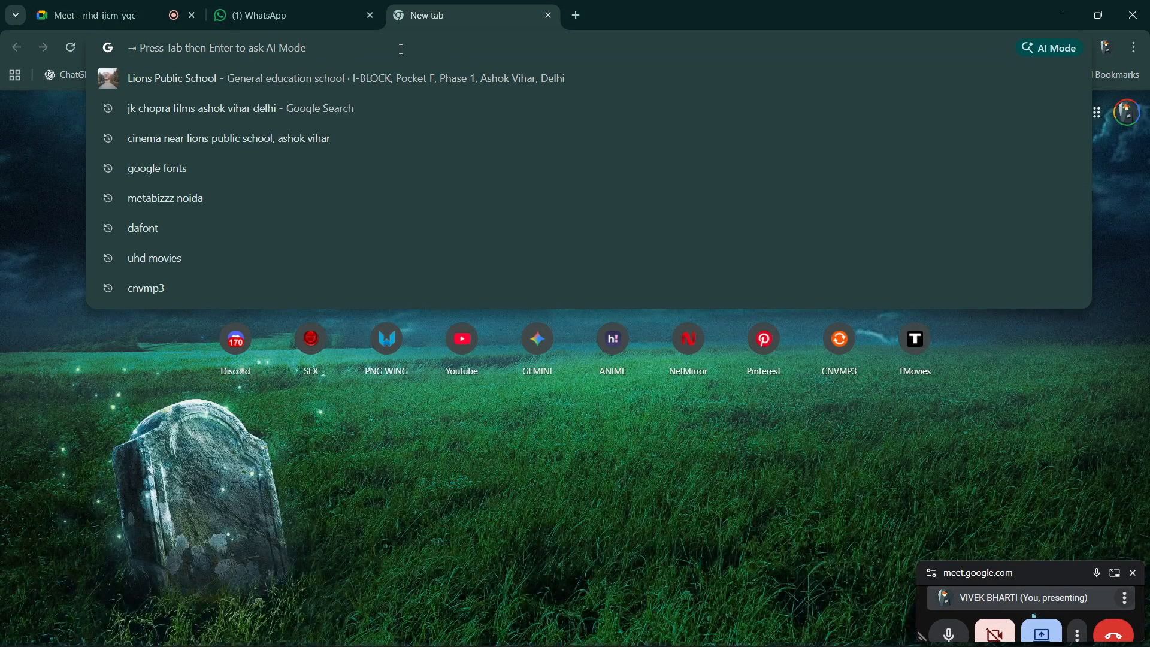
pyautogui.click(750, 394)
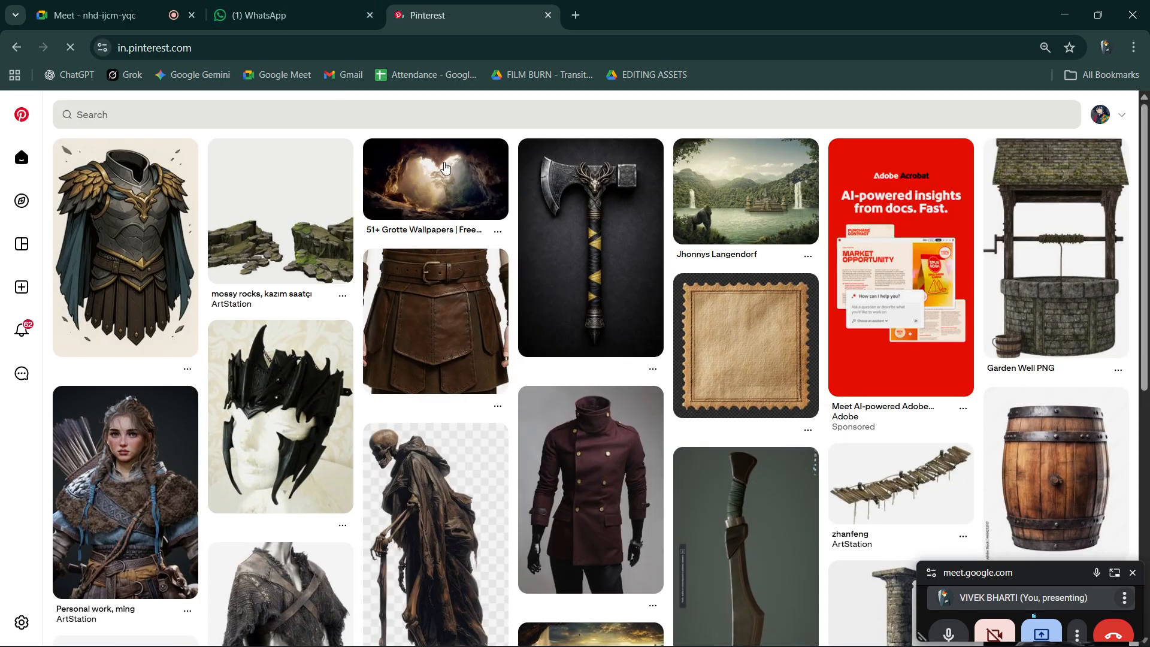
# - Search Pinterest for "spaceship"
pyautogui.click(422, 115)
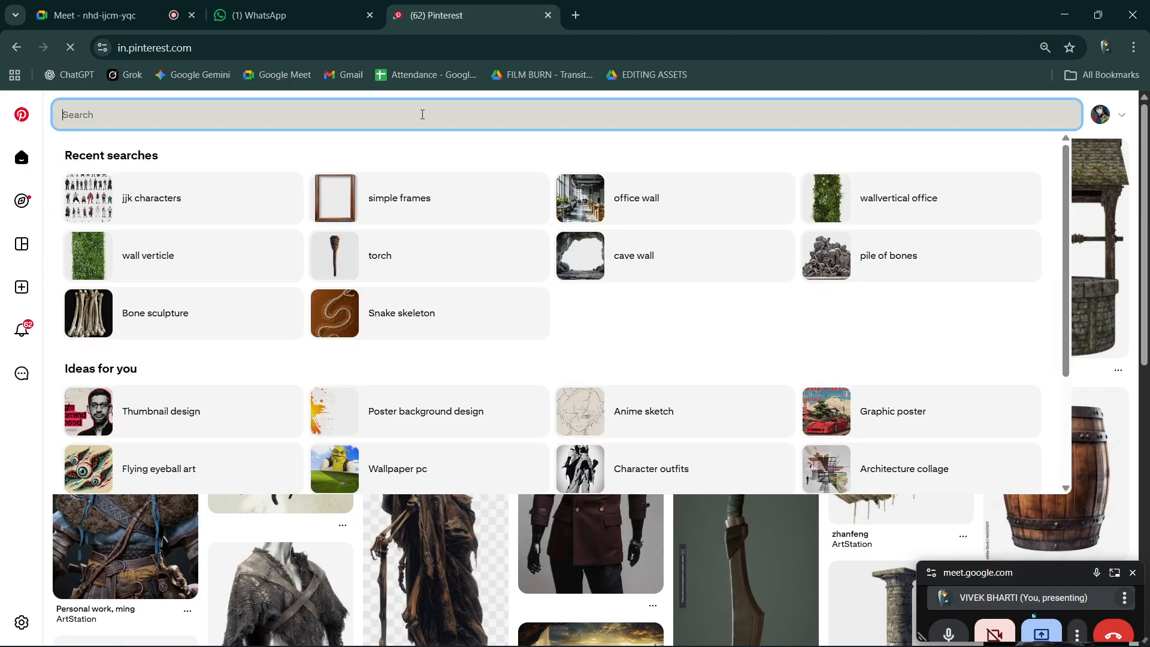
pyautogui.write('spaceship')
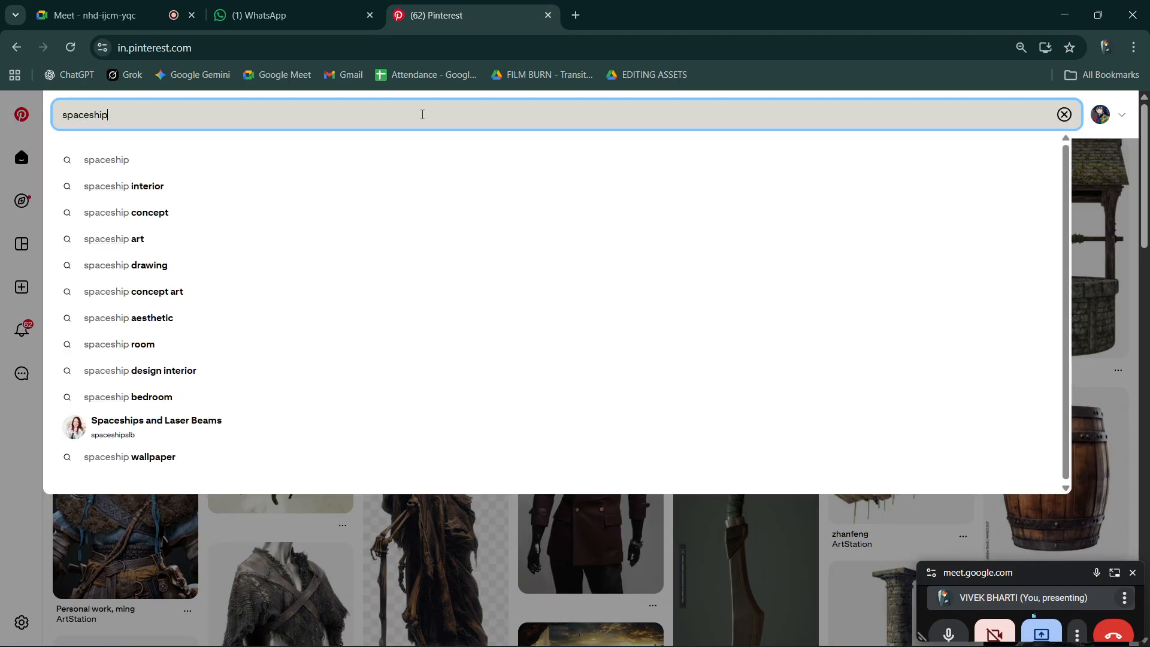
pyautogui.press('Return')
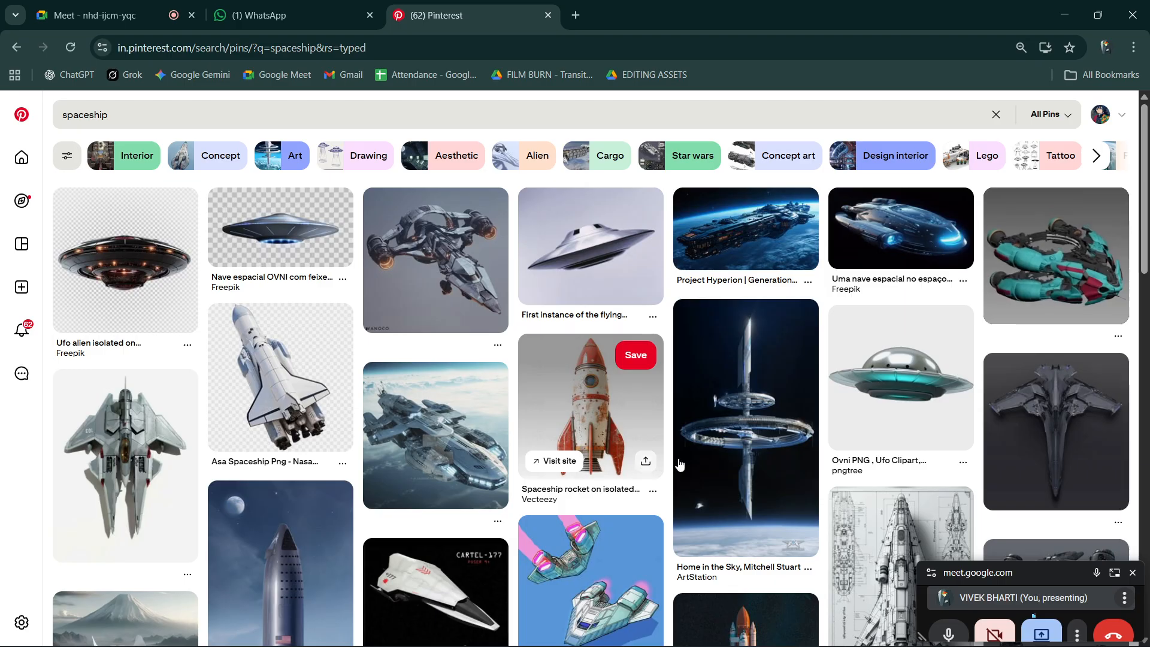
# - Open the grey starship concept pin from the results and browse its related spaceship images
pyautogui.scroll(-5, 722, 434)
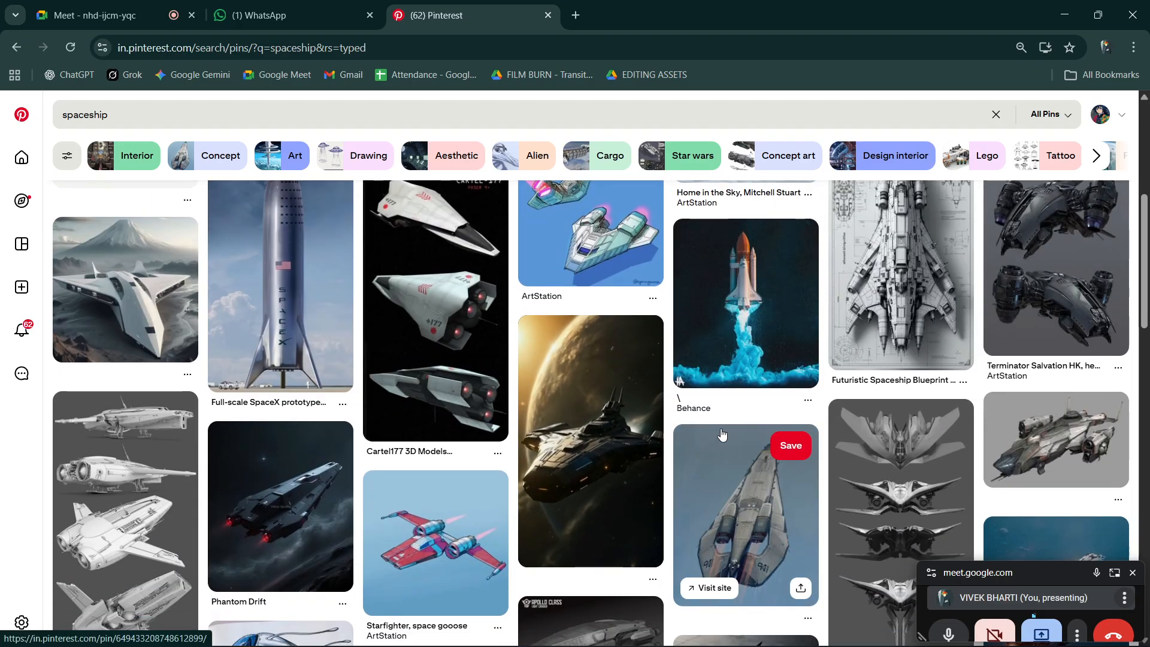
pyautogui.click(1012, 449)
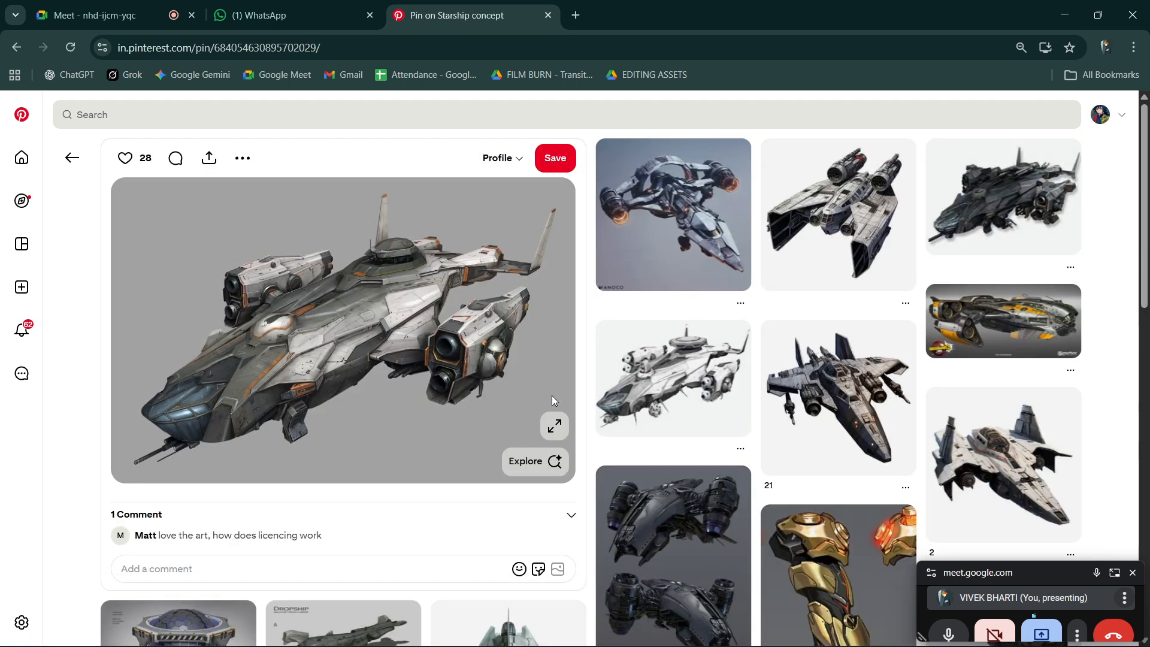
pyautogui.scroll(-2, 912, 441)
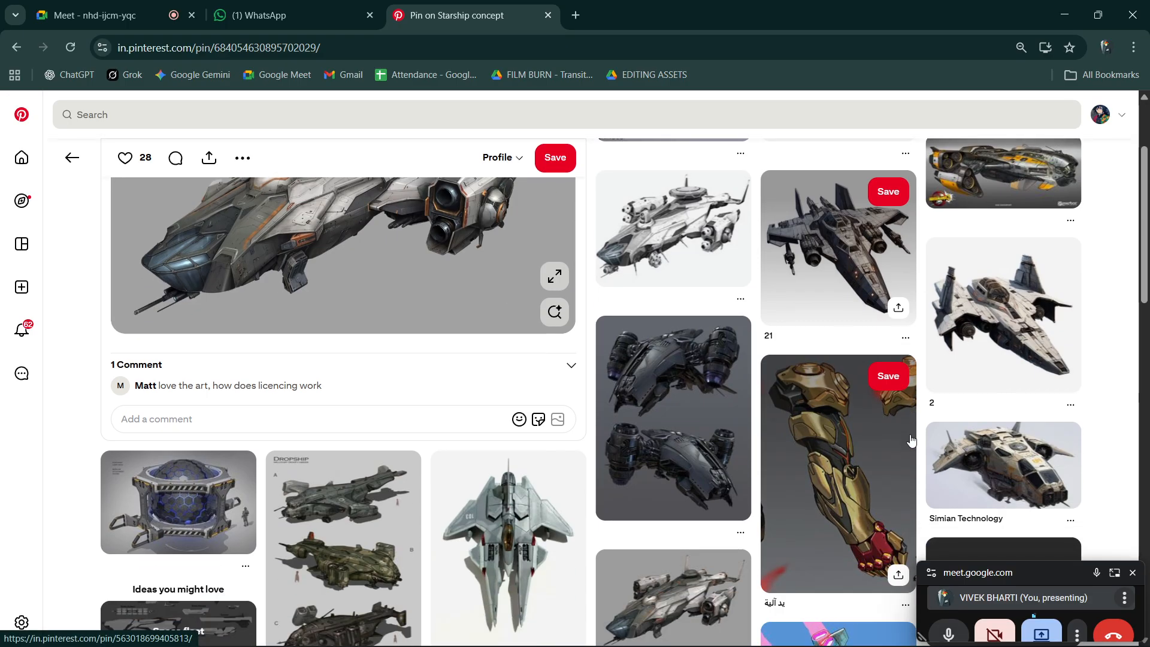
pyautogui.scroll(-6, 911, 441)
pyautogui.scroll(4, 912, 441)
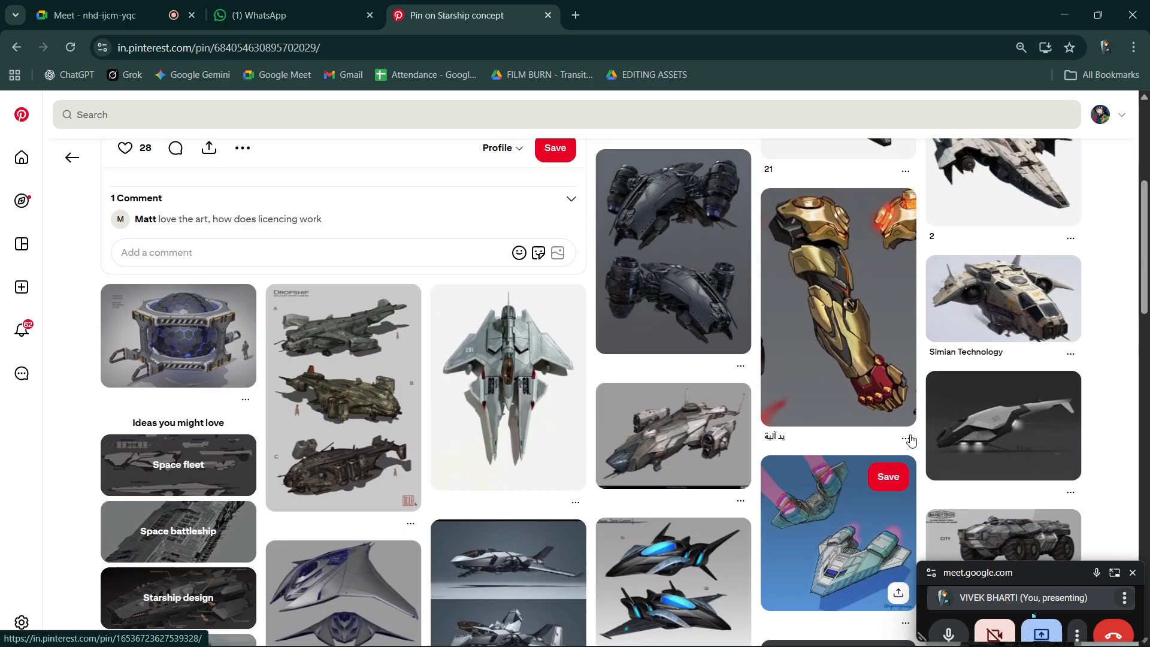
pyautogui.scroll(-3, 911, 441)
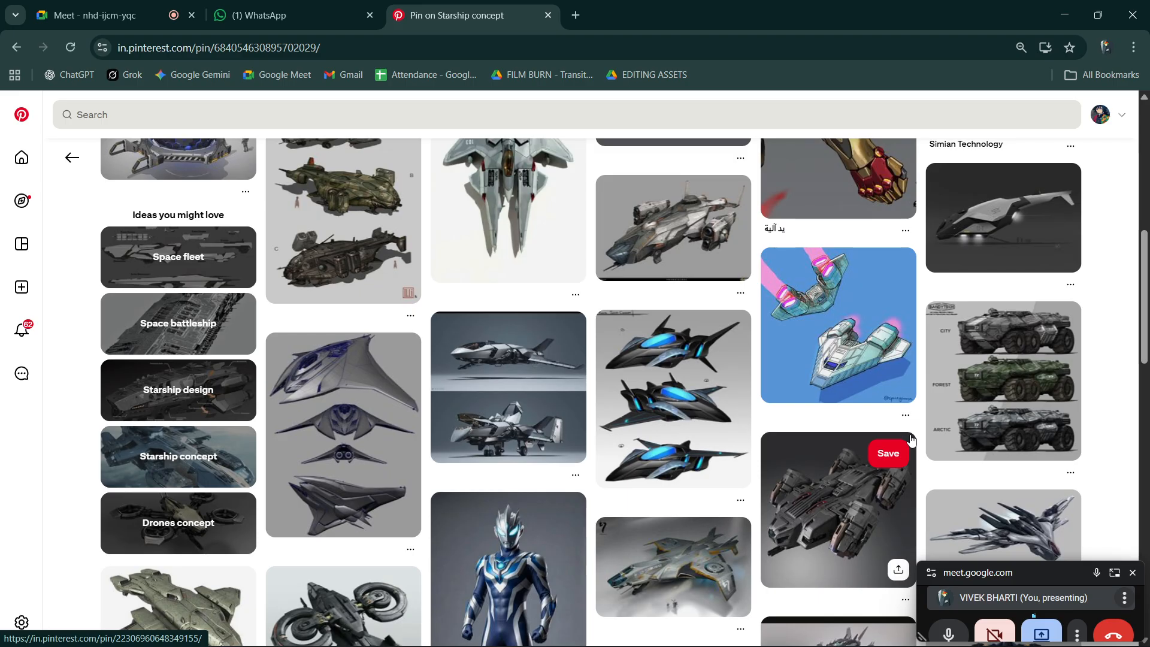
pyautogui.scroll(-2, 911, 441)
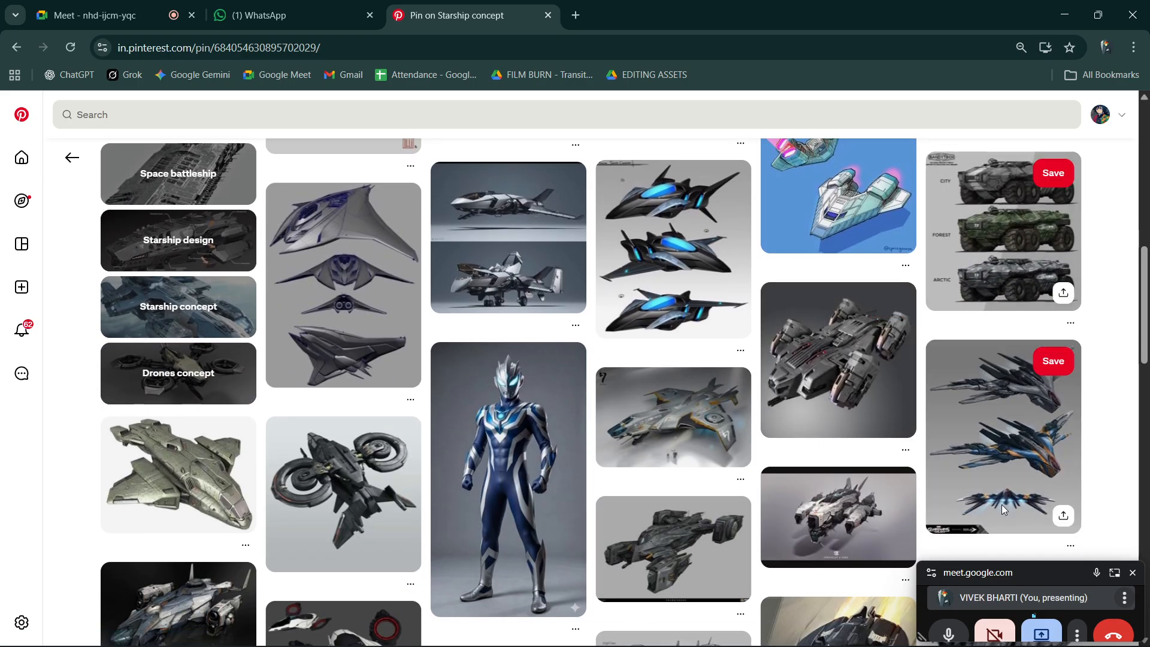
pyautogui.scroll(-3, 996, 453)
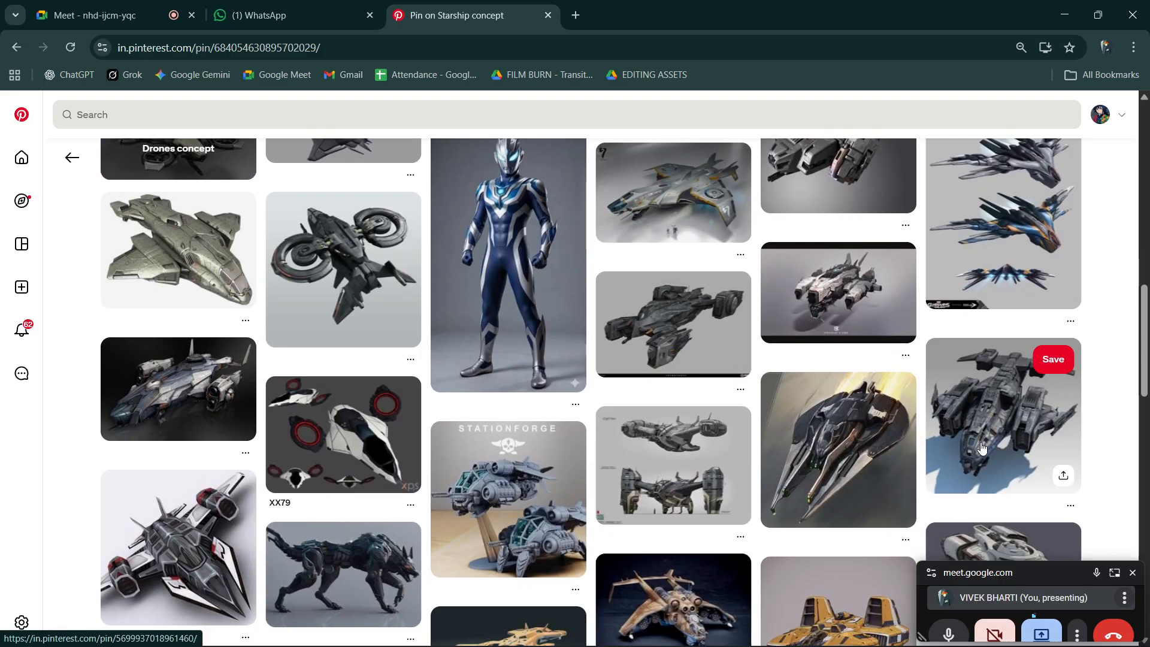
pyautogui.scroll(-4, 982, 447)
pyautogui.scroll(-3, 981, 448)
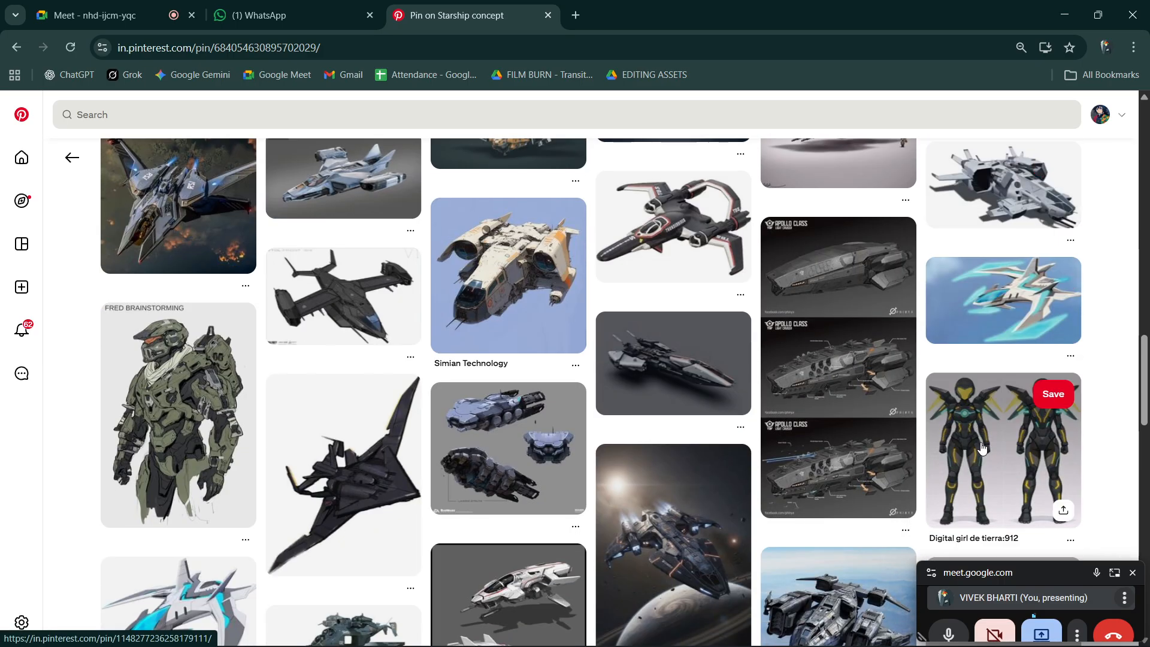
pyautogui.scroll(-4, 982, 447)
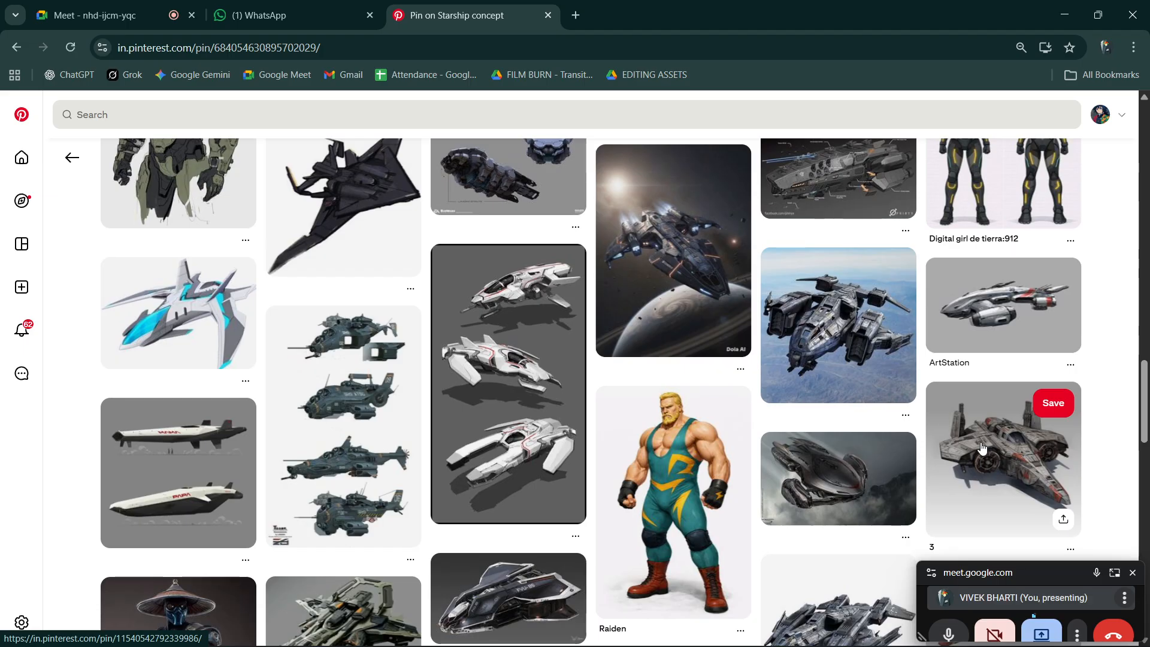
# - Return to the spaceship search results and open the Phantom Drift pin
pyautogui.hscroll(-5, 981, 448)
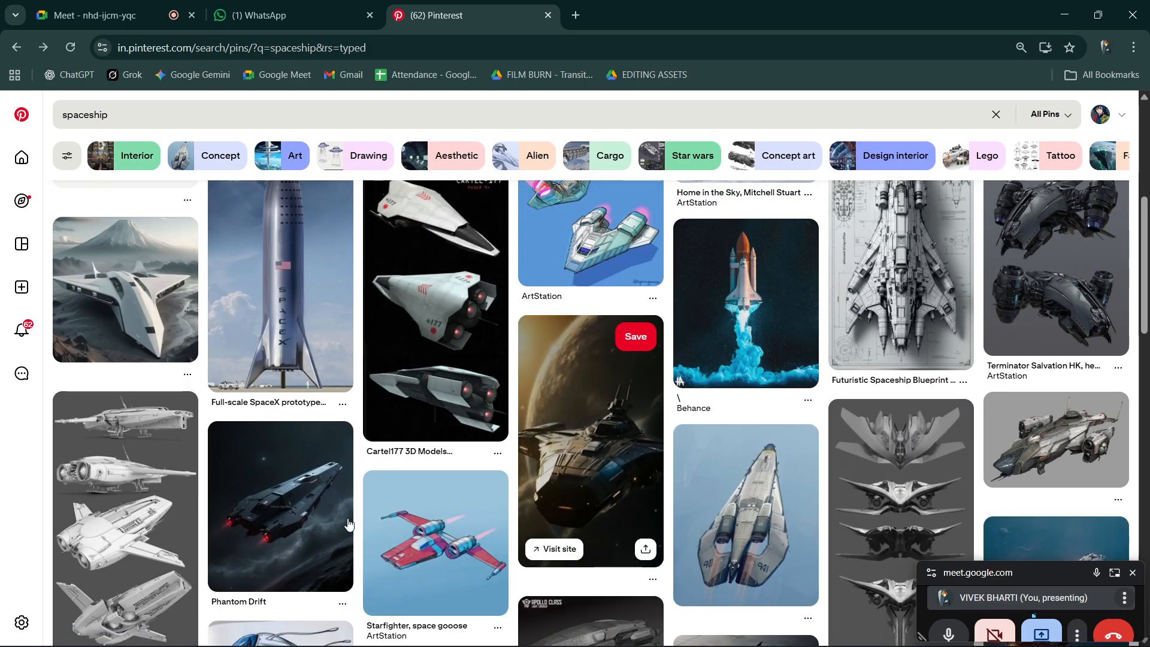
pyautogui.click(284, 519)
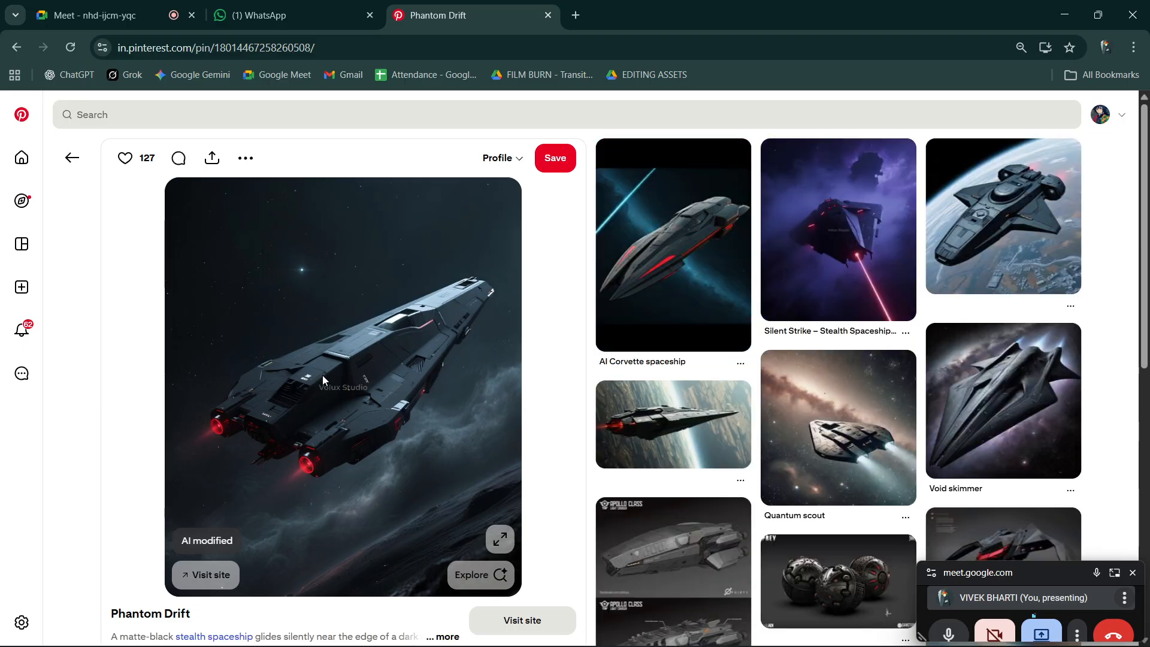
# - Open the Quantum scout spaceship pin and load its full image in a separate browser tab
pyautogui.click(860, 434)
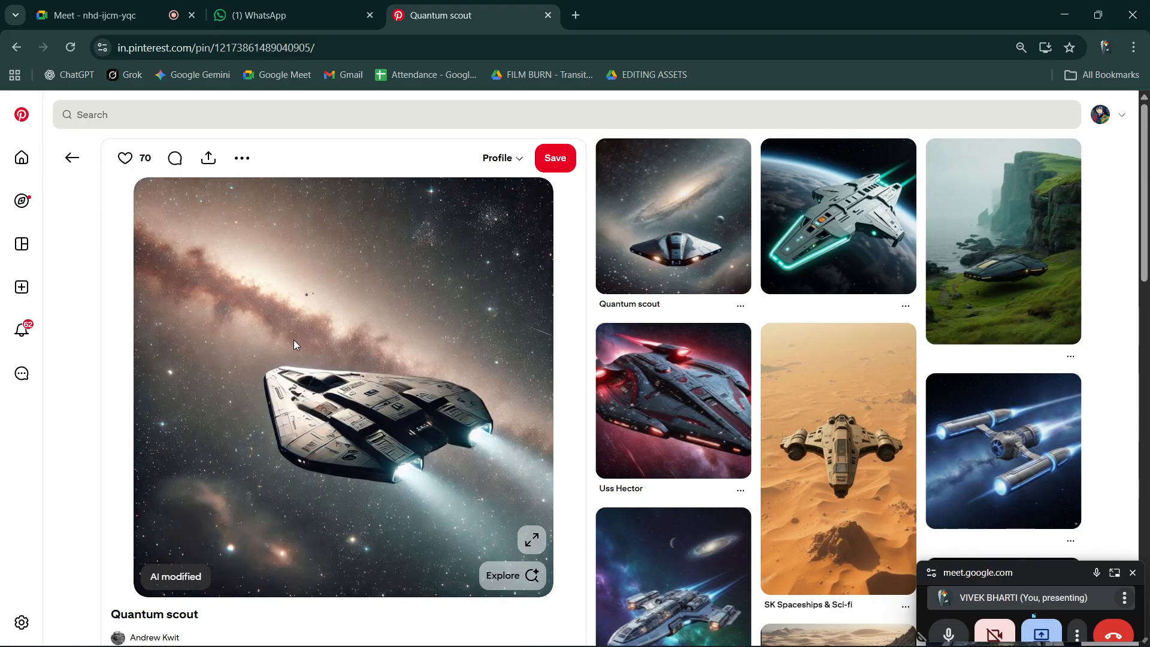
pyautogui.moveTo(407, 415); pyautogui.dragTo(705, 5)
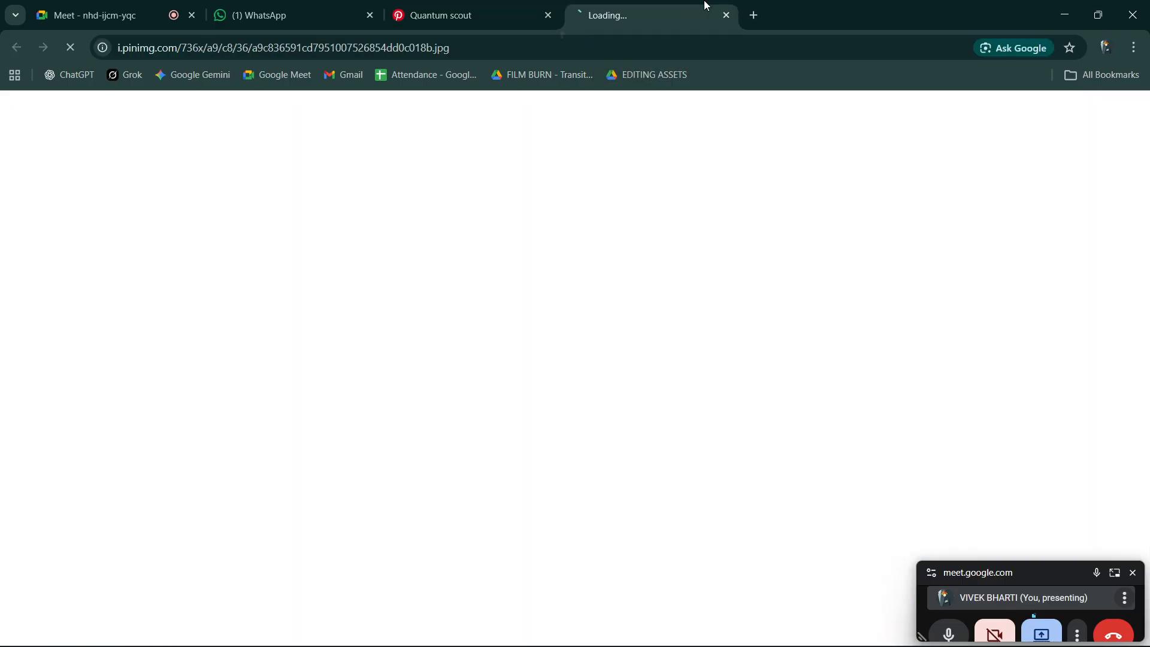
# - Open Adobe Express in a new browser tab and start the Remove background quick action
pyautogui.hotkey('ctrl', 't')
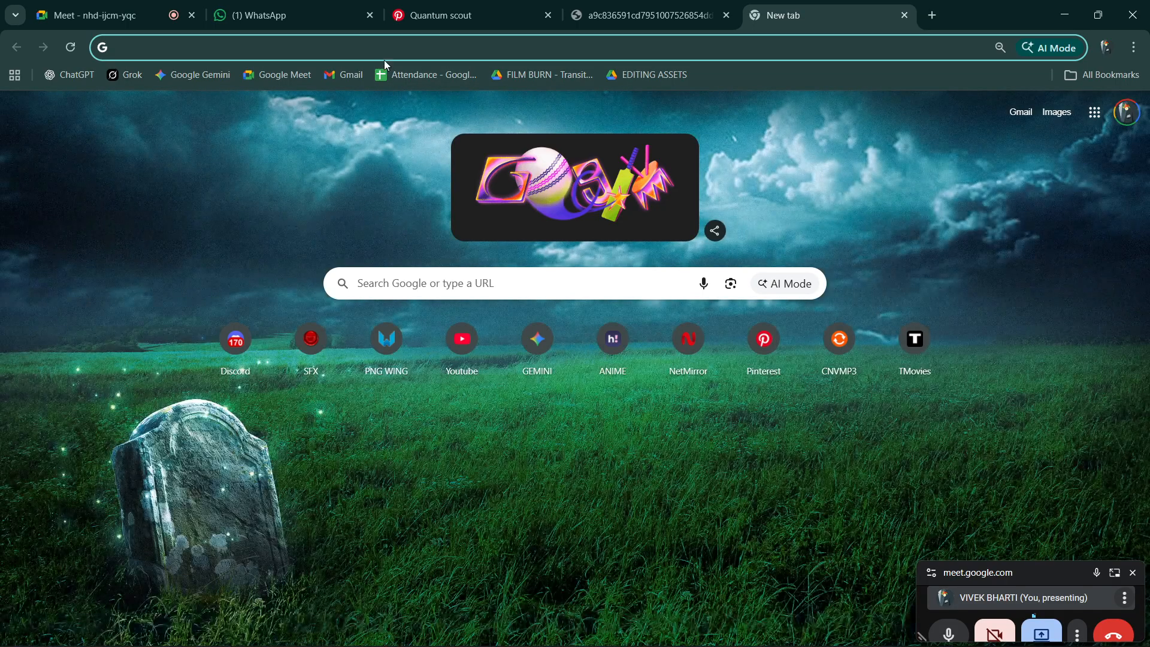
pyautogui.write('ad')
pyautogui.click(273, 78)
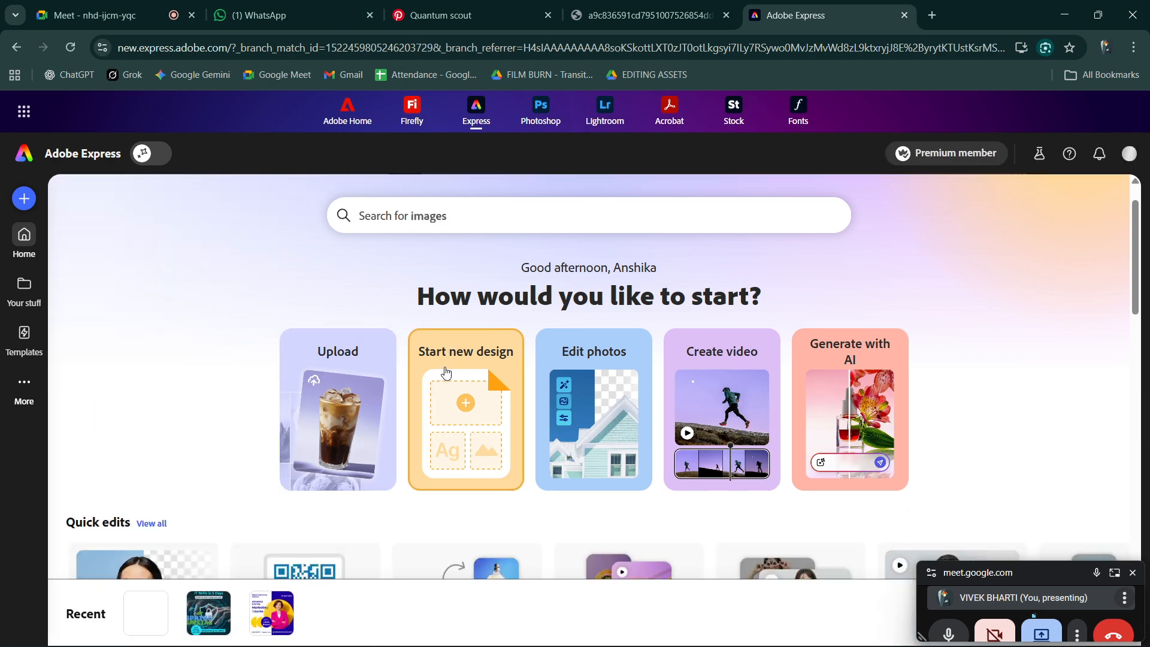
pyautogui.scroll(-3, 74, 420)
pyautogui.click(74, 419)
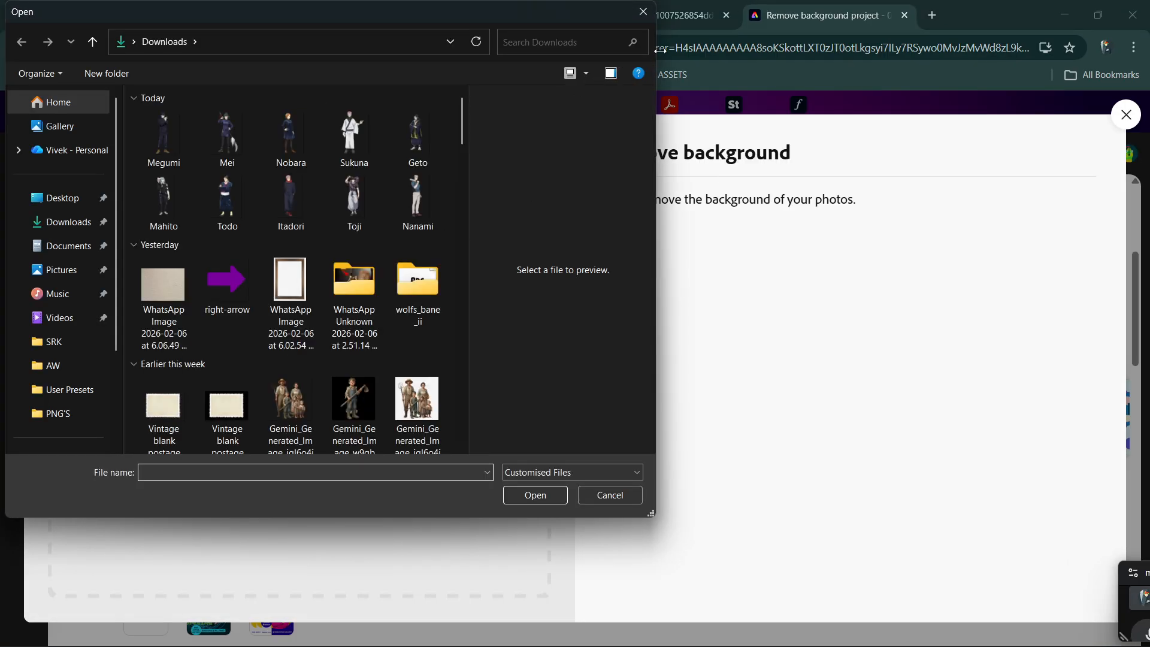
# - Dismiss the file picker, supply the Quantum scout image from its browser tab for background removal, and download the cut-out
pyautogui.click(644, 11)
pyautogui.click(679, 13)
pyautogui.moveTo(651, 360); pyautogui.dragTo(330, 369)
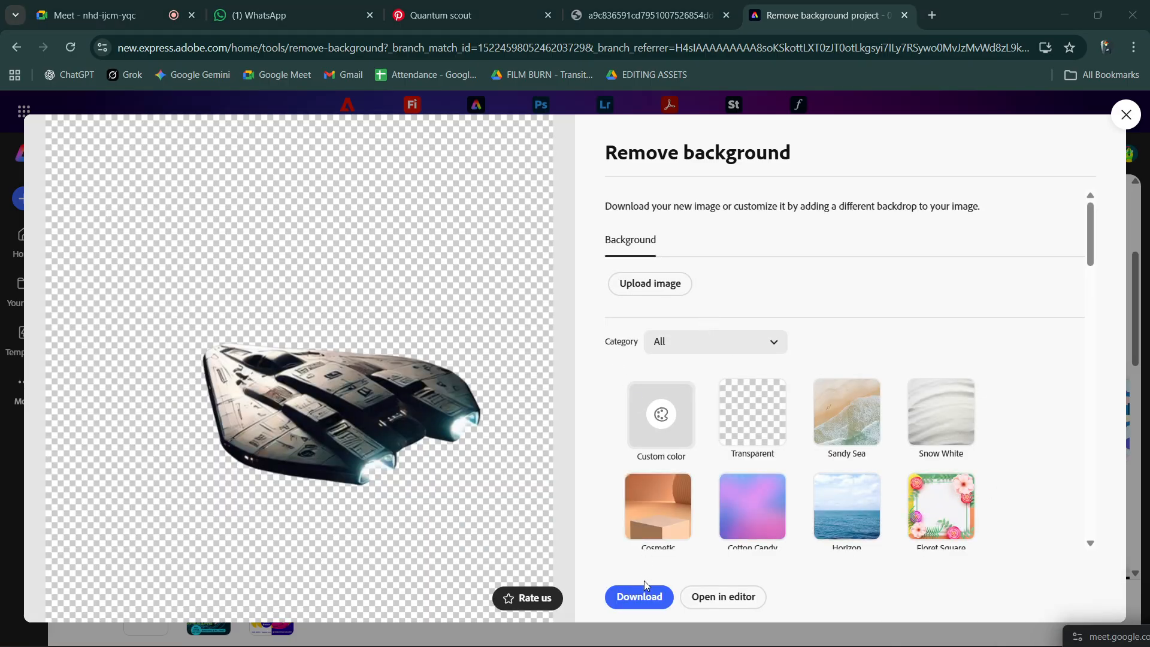
pyautogui.click(645, 593)
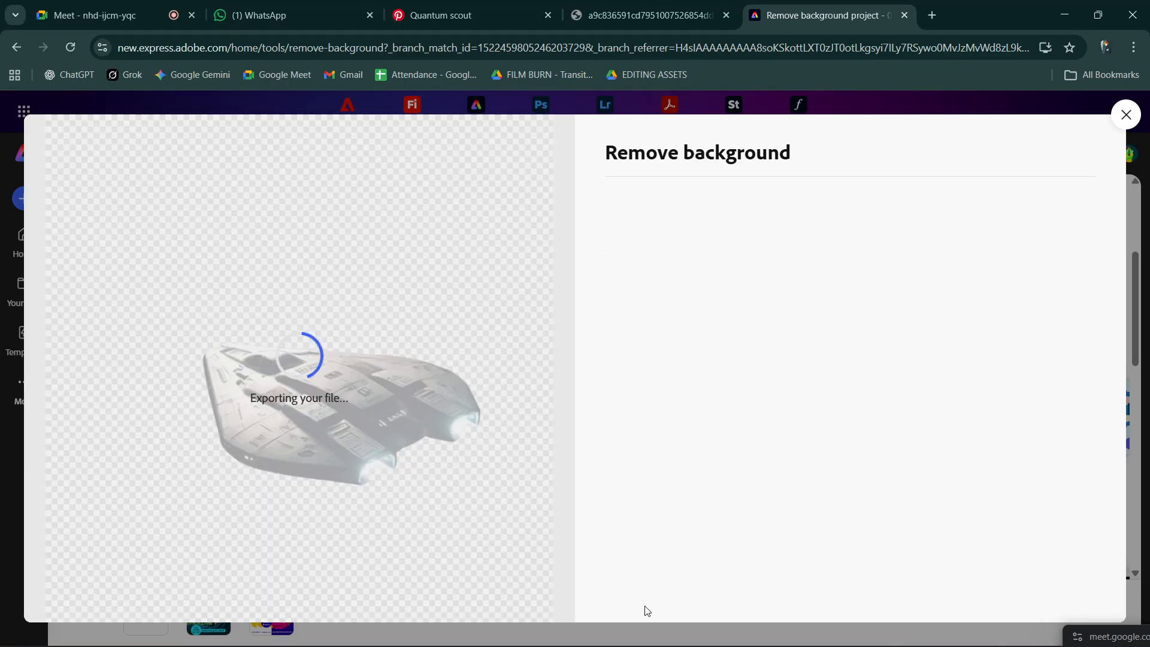
# - Switch to After Effects, add the spaceship cut-out to Comp 1 as a 3D layer, and tilt and offset it from the particle burst's centre
pyautogui.moveTo(1014, 94); pyautogui.dragTo(627, 522)
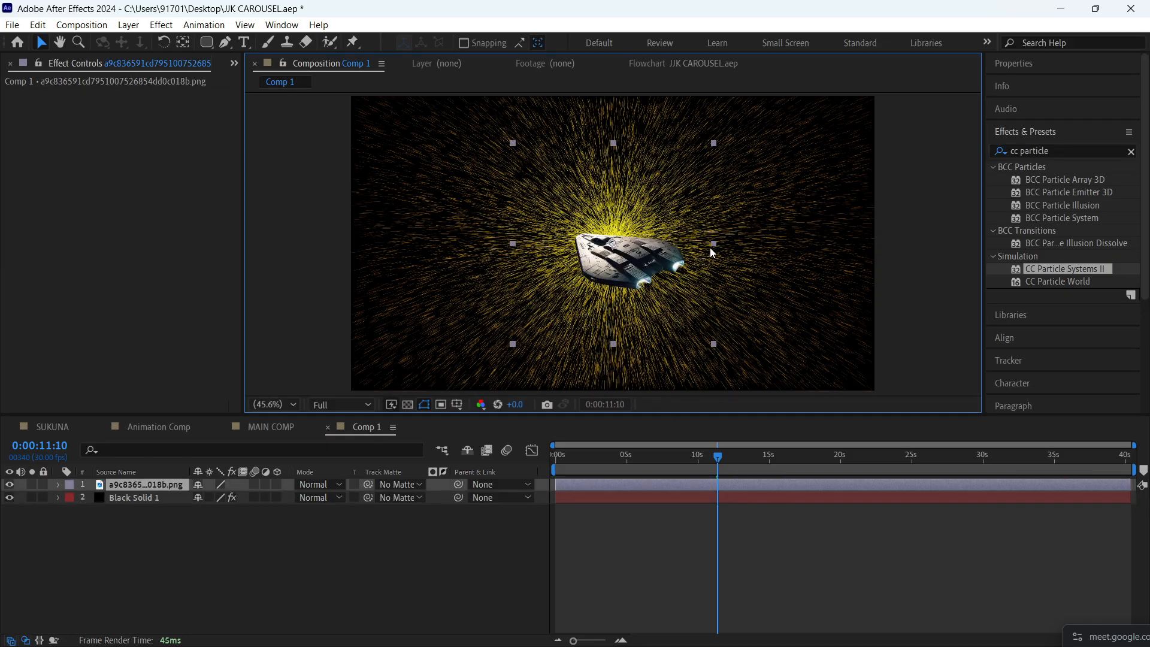
pyautogui.click(277, 484)
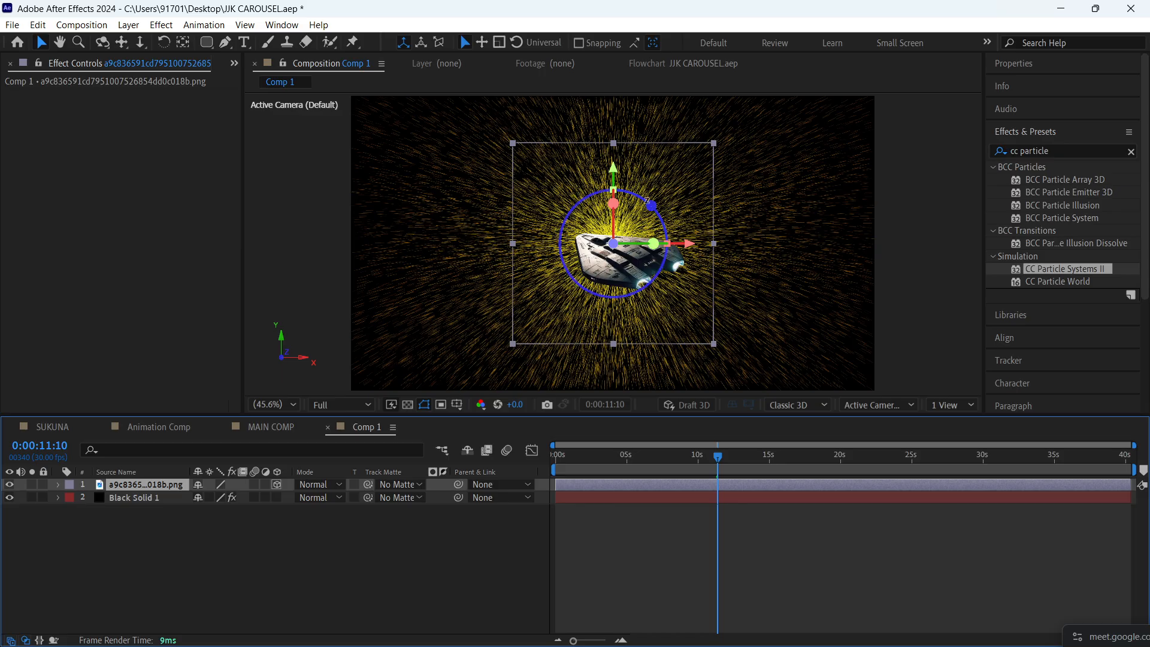
pyautogui.moveTo(614, 204); pyautogui.dragTo(612, 172)
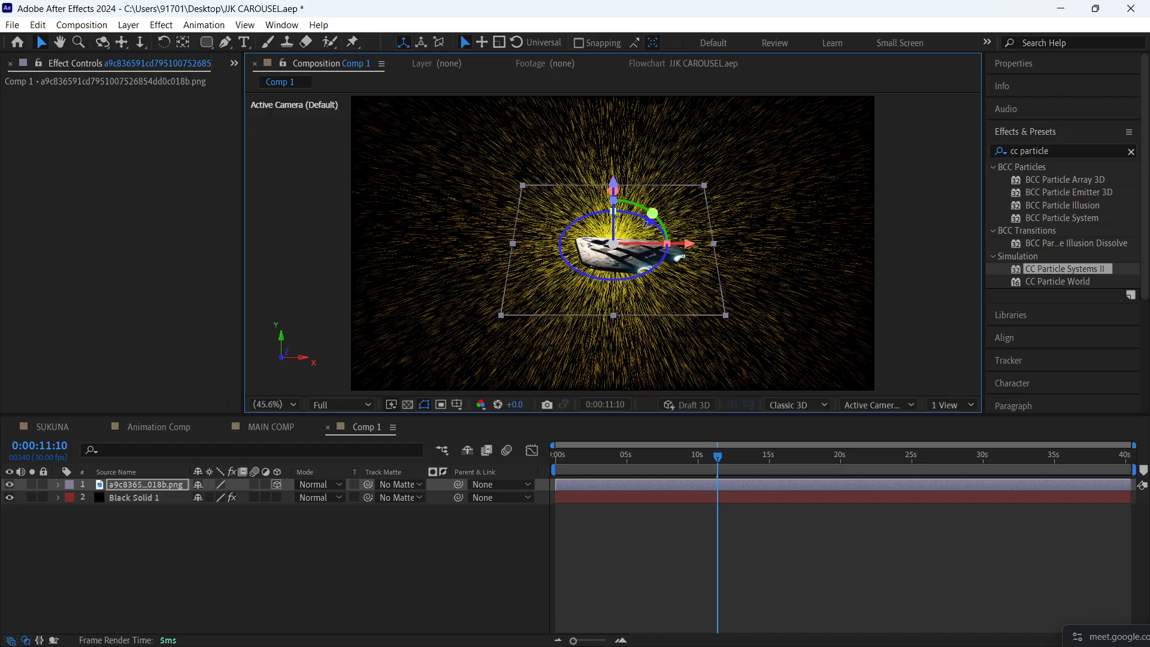
pyautogui.moveTo(652, 222)
pyautogui.mouseDown()
pyautogui.moveTo(667, 240)
pyautogui.moveTo(657, 226)
pyautogui.mouseUp()
pyautogui.moveTo(621, 261); pyautogui.dragTo(651, 275)
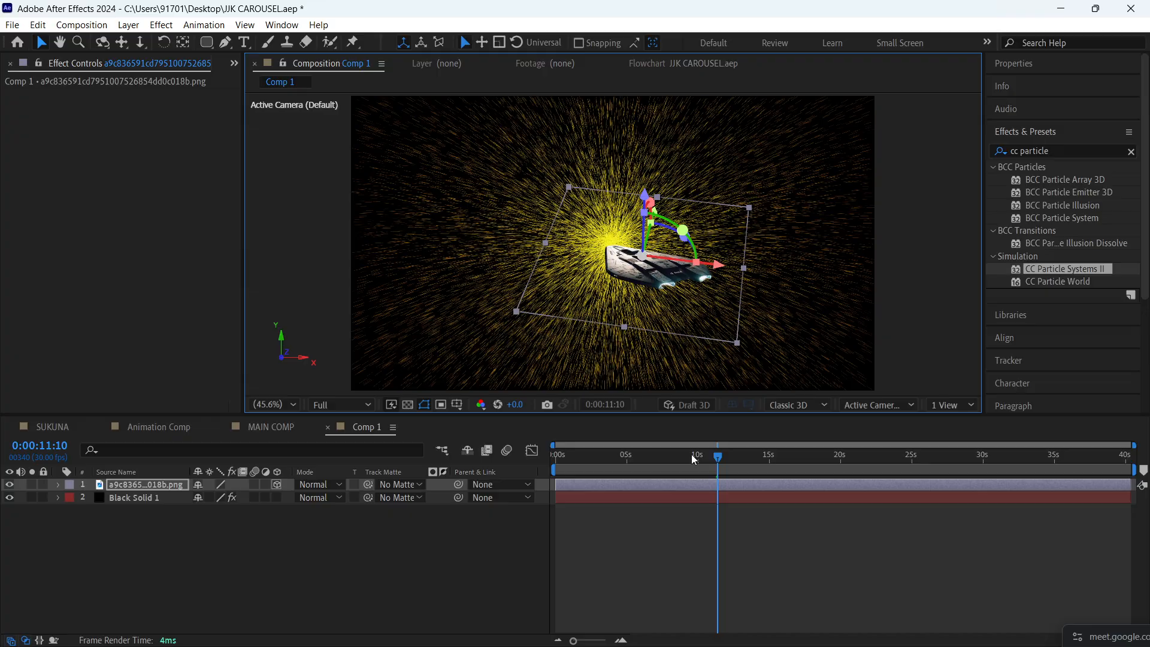
# - Preview Comp 1 from the beginning with the spaceship, then delete the spaceship layer
pyautogui.moveTo(692, 456); pyautogui.dragTo(473, 482)
pyautogui.click(656, 533)
pyautogui.press('Home')
pyautogui.press('space')
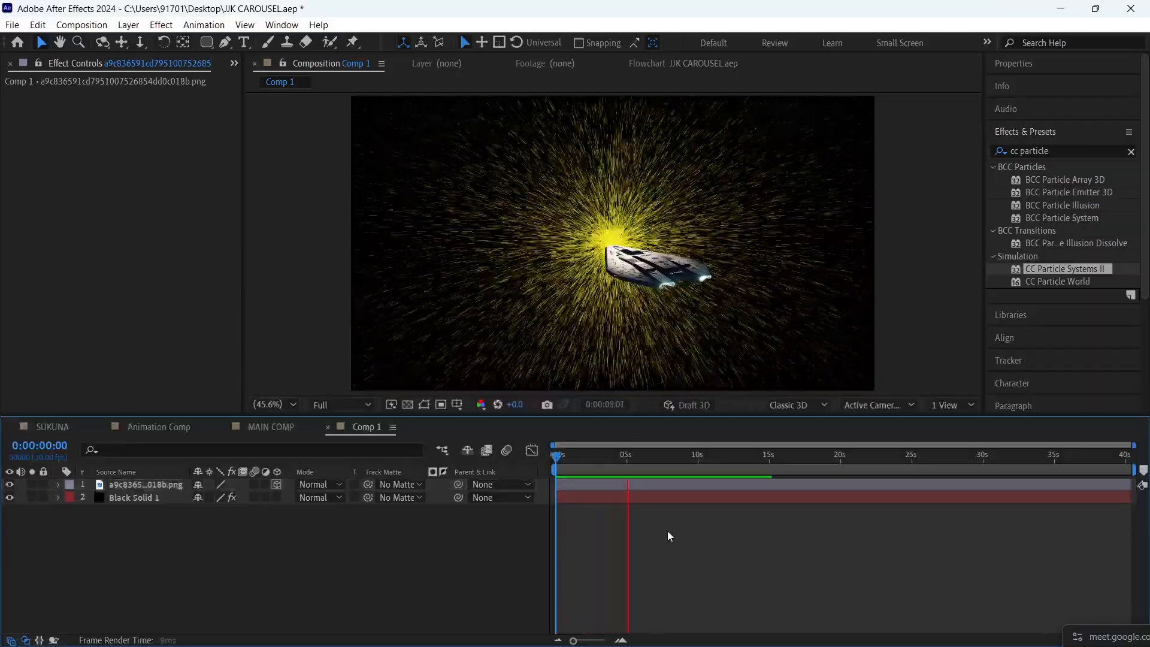
pyautogui.click(85, 487)
pyautogui.press('Delete')
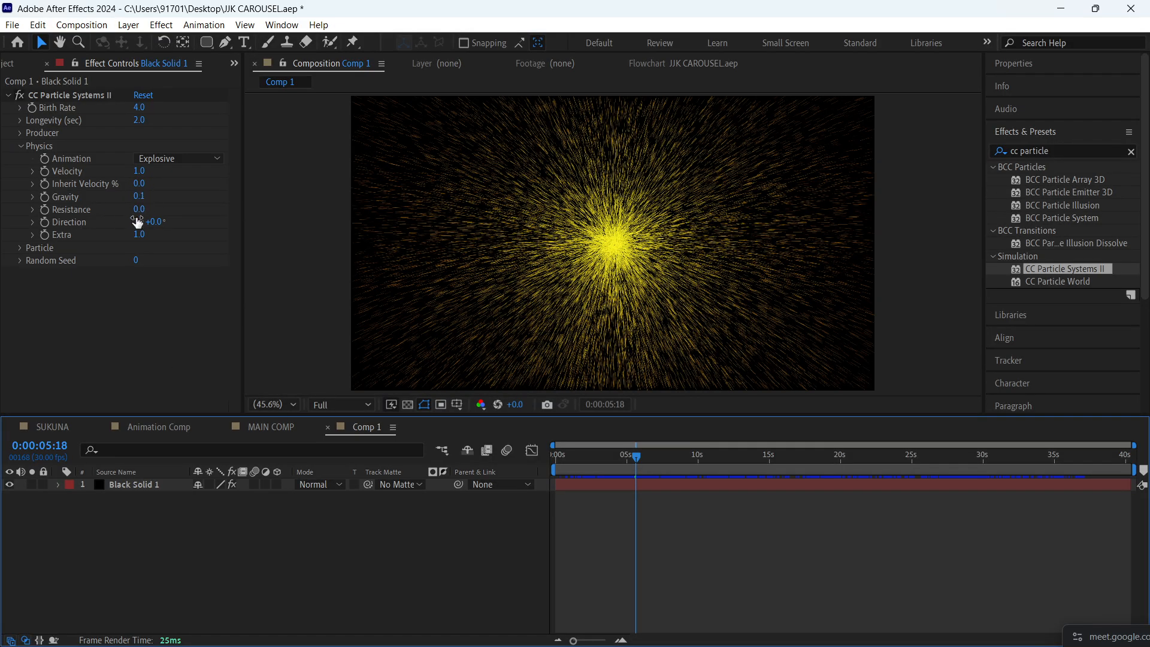
# - Preview the particles on Black Solid 1 with Resistance at 50.7, then set Resistance back to 0 and replay
pyautogui.moveTo(139, 209); pyautogui.dragTo(574, 266)
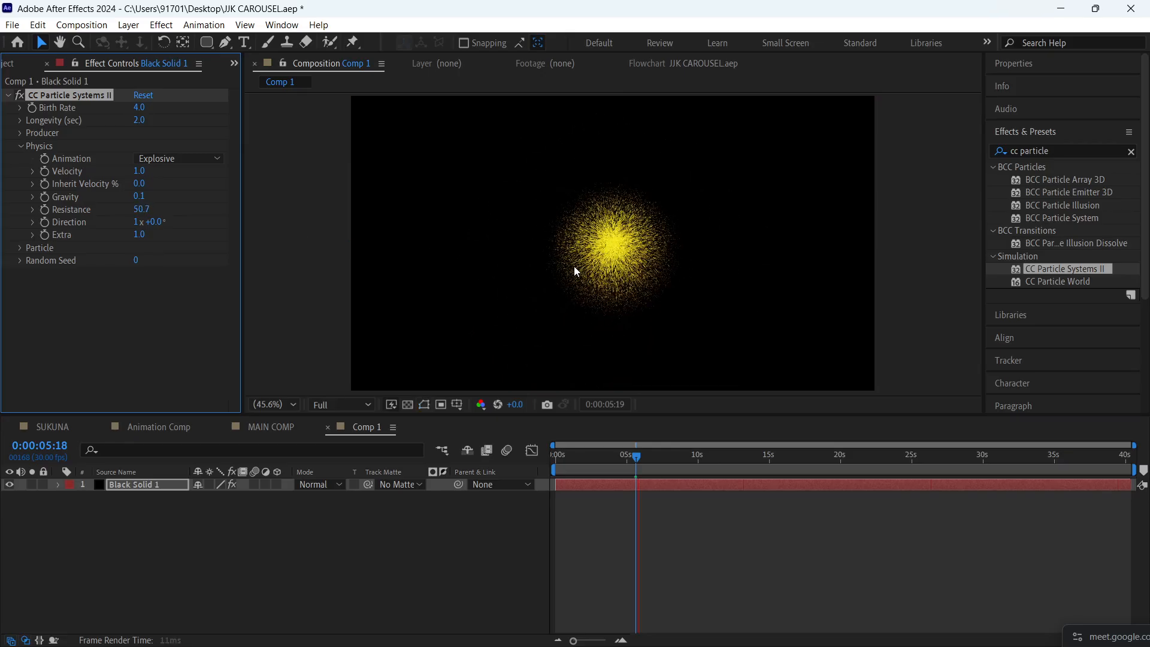
pyautogui.press('space')
pyautogui.moveTo(146, 210); pyautogui.dragTo(2, 219)
pyautogui.press('space')
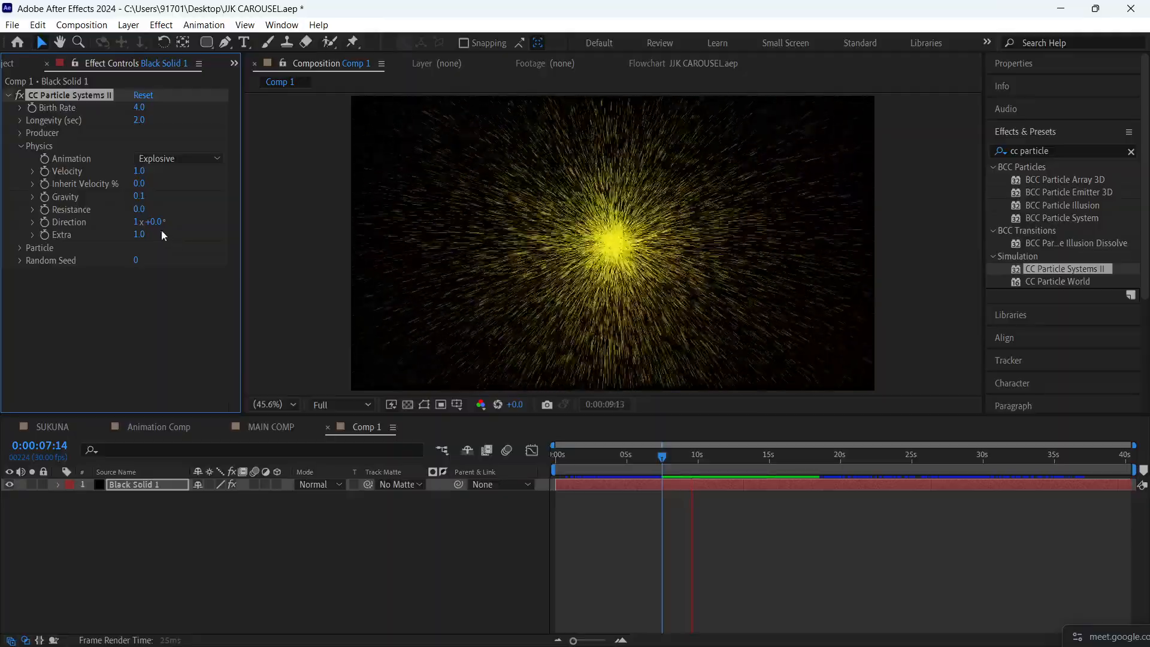
pyautogui.press('space')
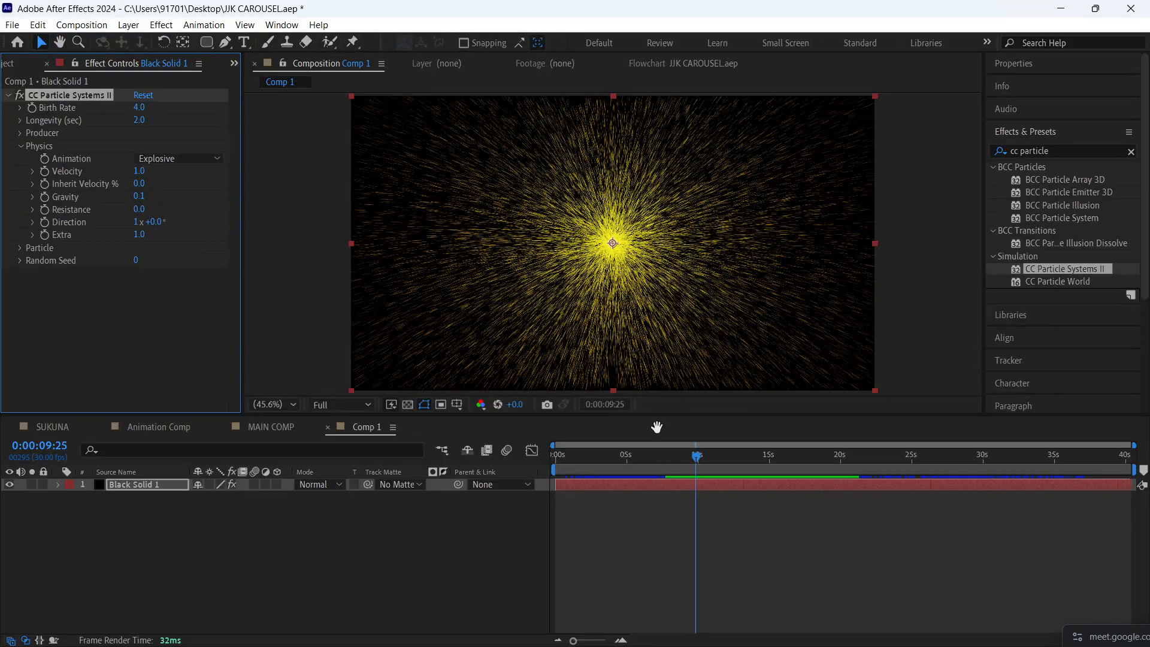
pyautogui.press('space')
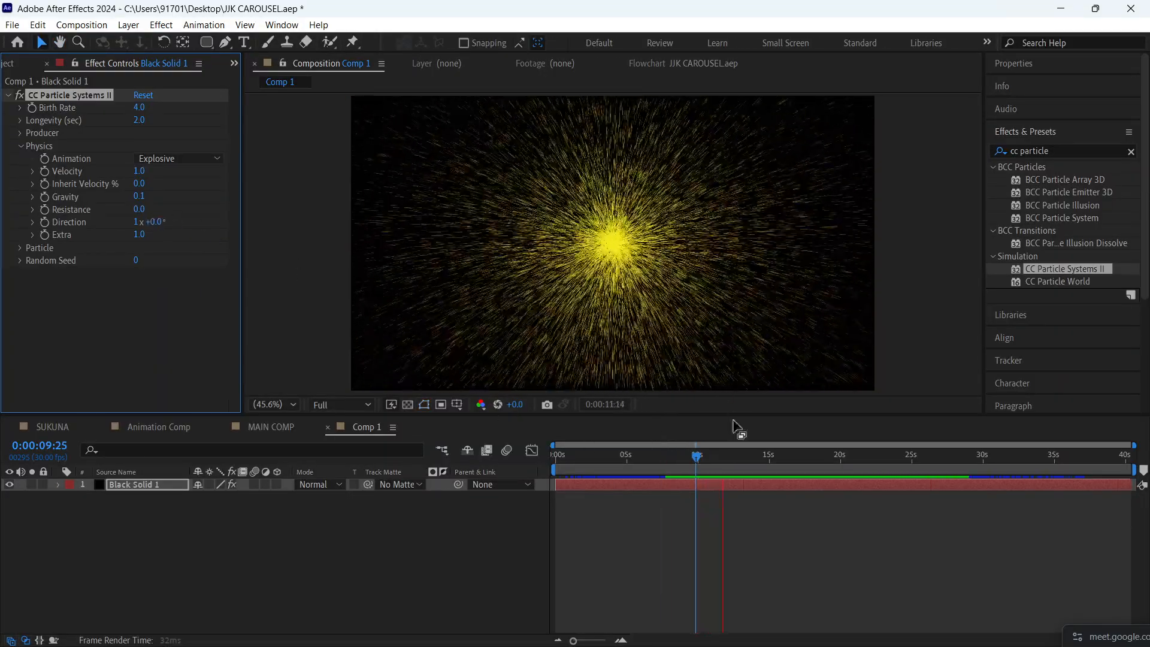
pyautogui.press('space')
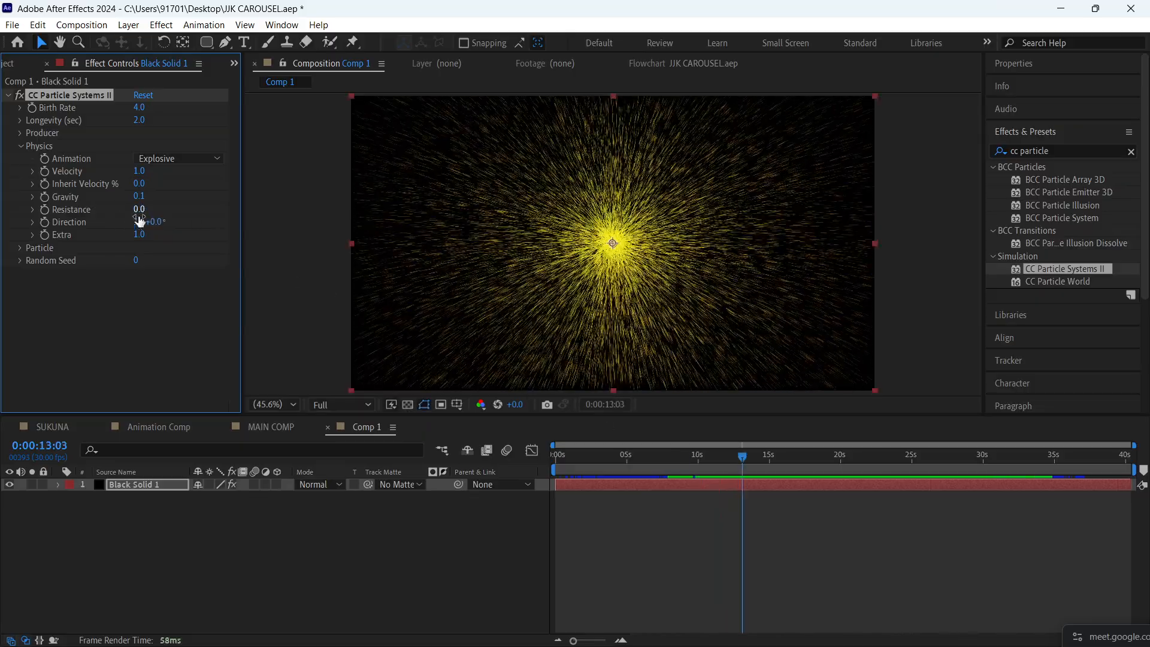
# - Try a Direction of 0x+115° and an Extra value of 10.9 in the Physics settings, undoing each change
pyautogui.moveTo(157, 225); pyautogui.dragTo(383, 286)
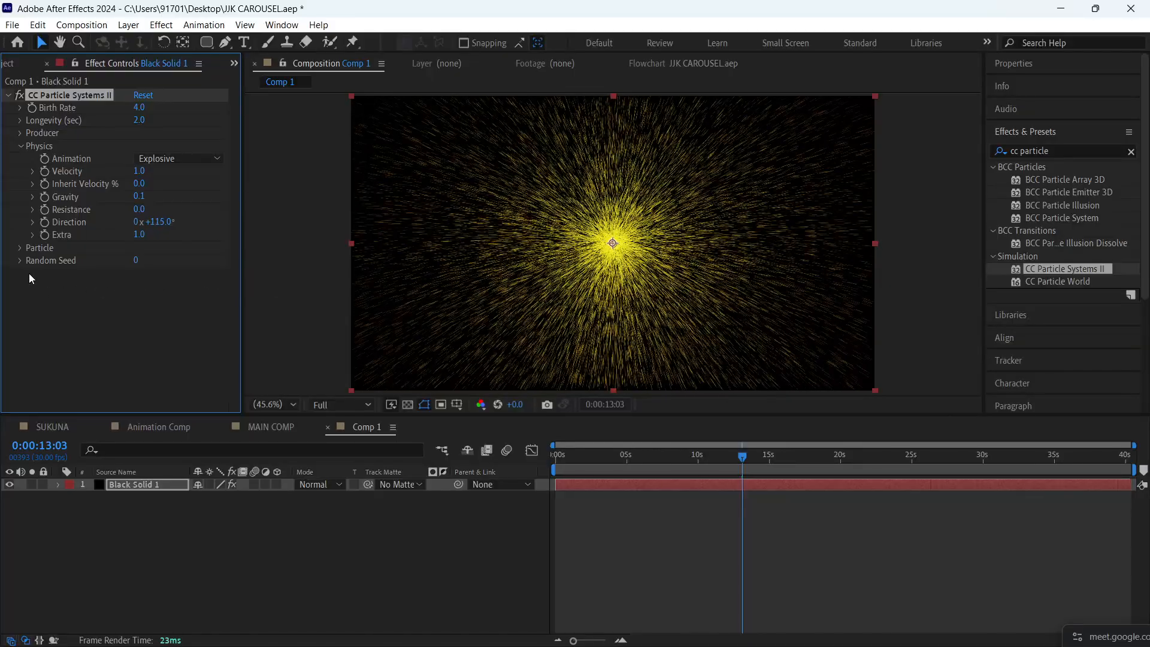
pyautogui.hotkey('ctrl', 'z')
pyautogui.moveTo(139, 234); pyautogui.dragTo(265, 150)
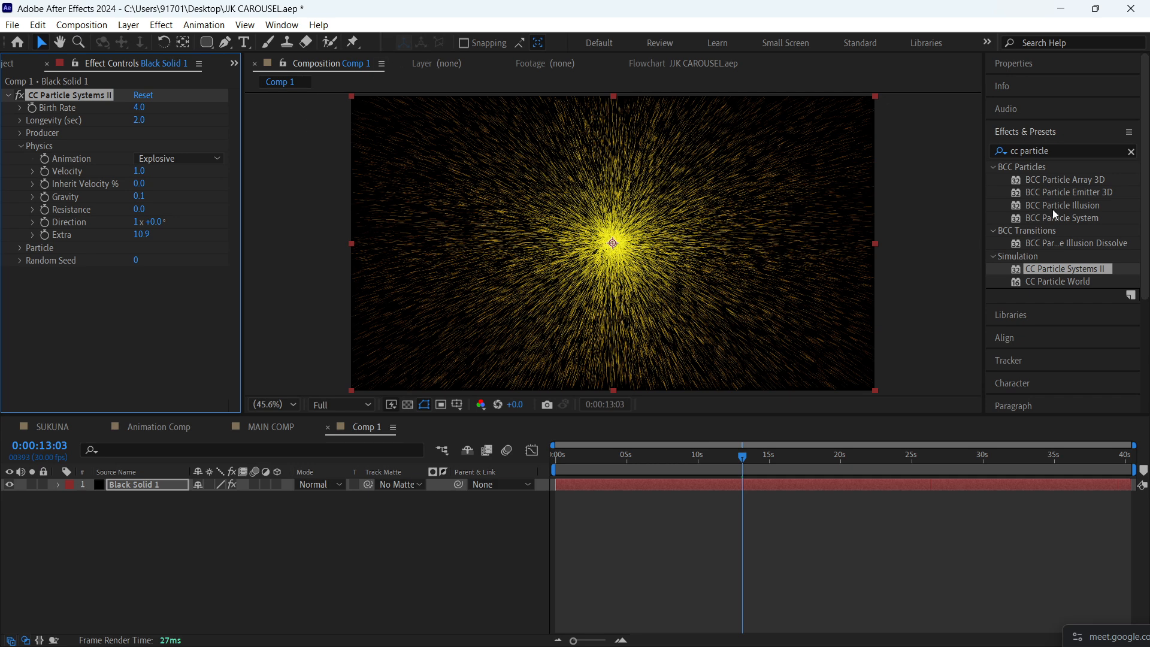
pyautogui.hotkey('ctrl', 'z')
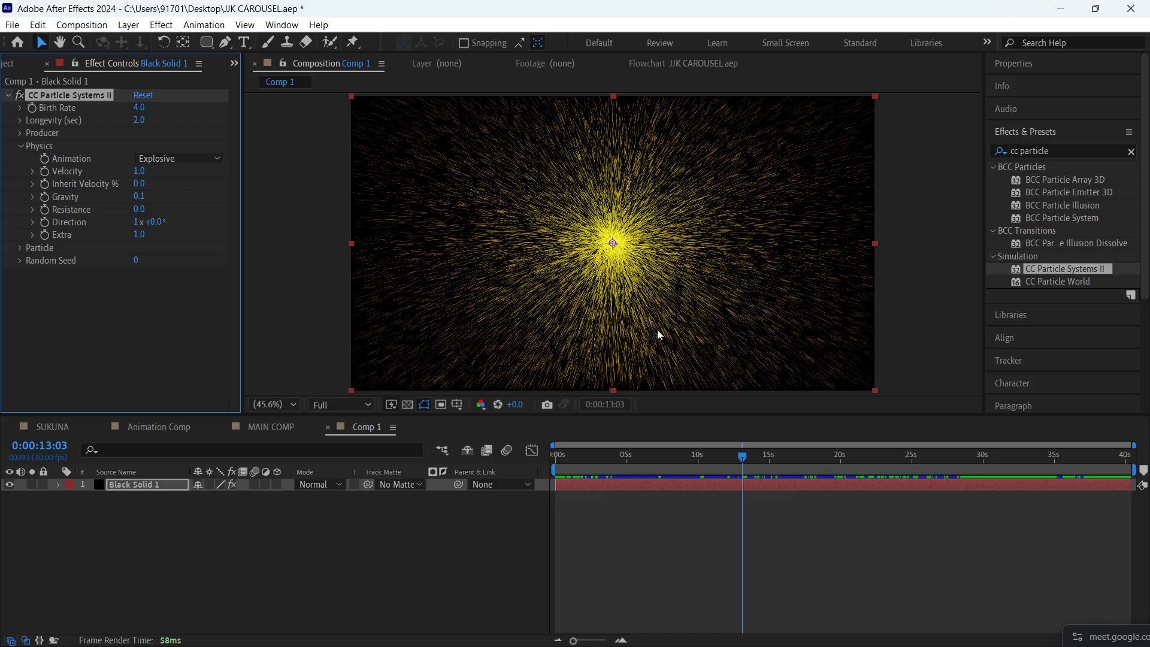
# - Look over the Particle and Producer settings of CC Particle Systems II
pyautogui.click(20, 146)
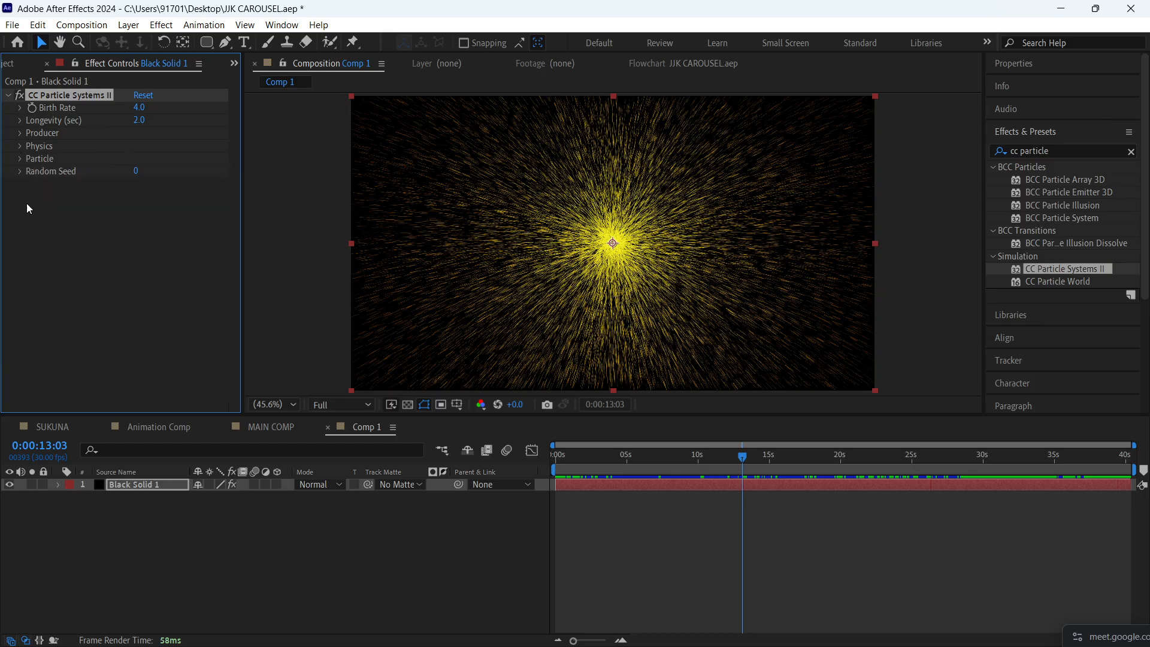
pyautogui.click(21, 159)
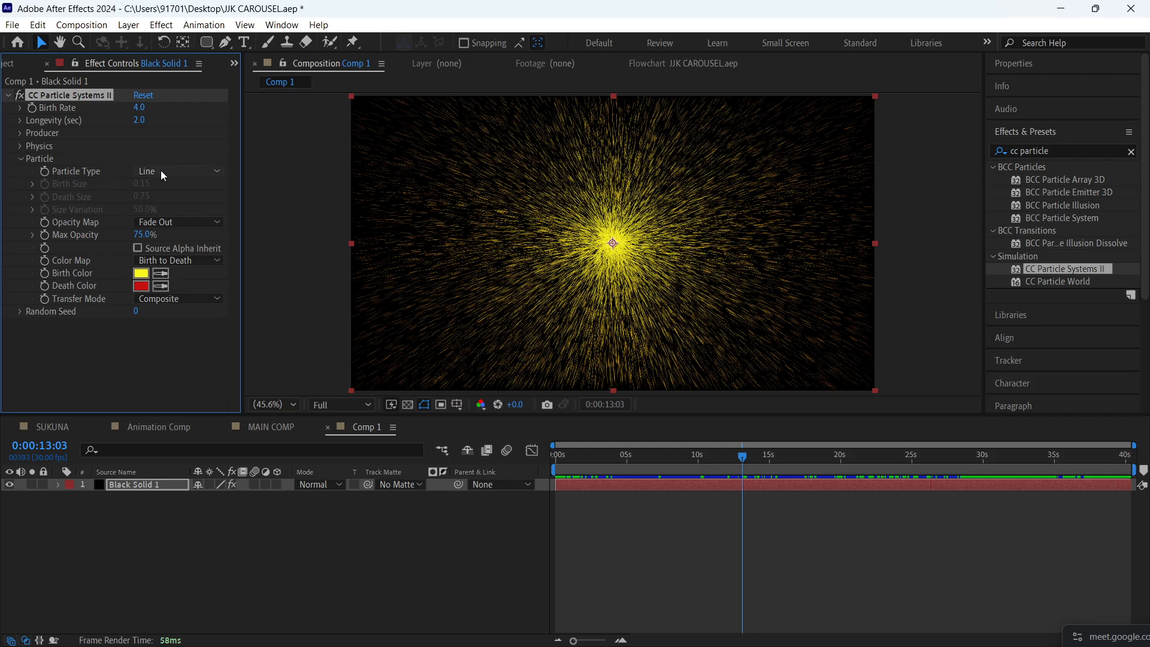
pyautogui.click(20, 133)
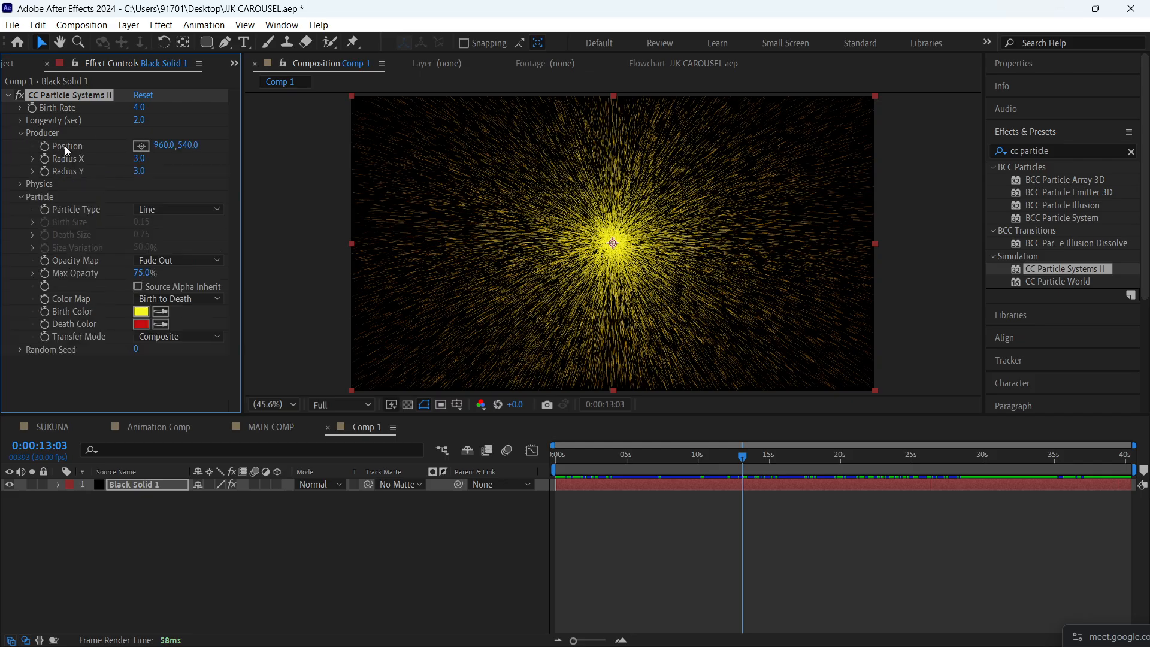
pyautogui.click(22, 134)
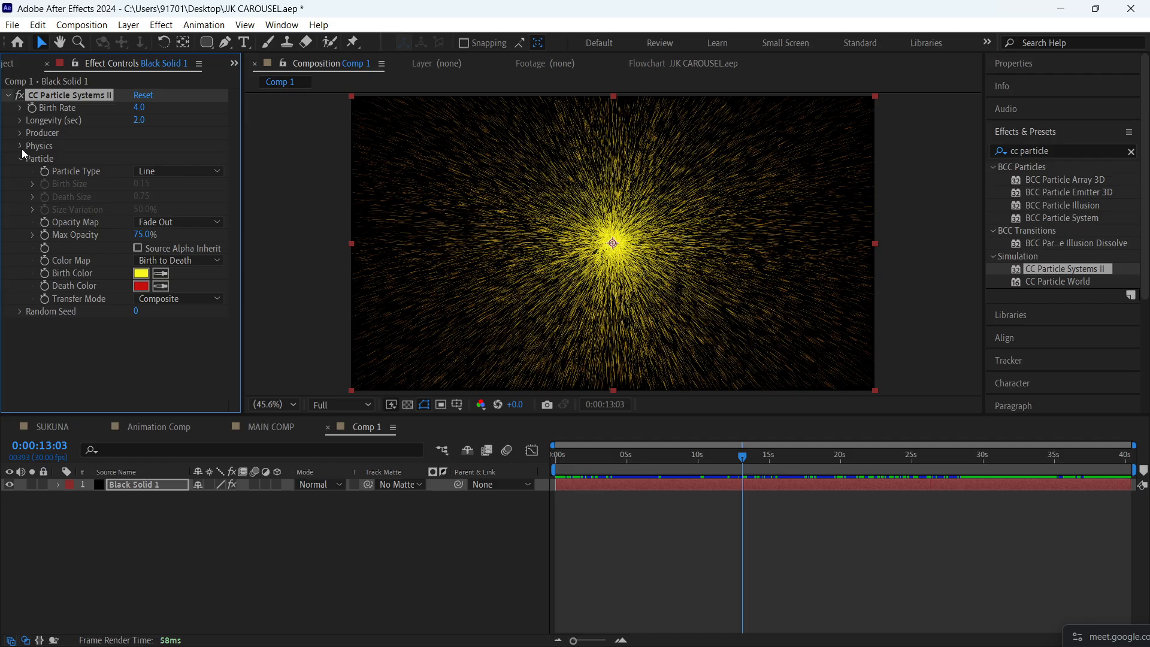
# - Set the Physics Gravity of CC Particle Systems II to 1
pyautogui.click(22, 147)
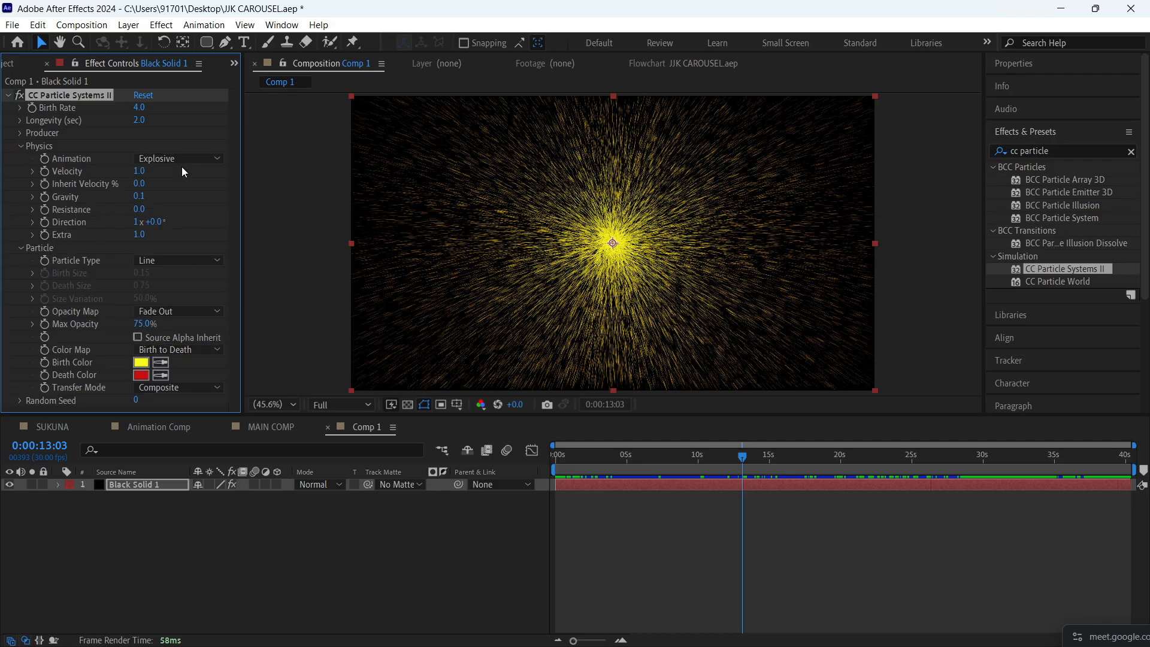
pyautogui.click(139, 198)
pyautogui.write('1')
pyautogui.click(294, 288)
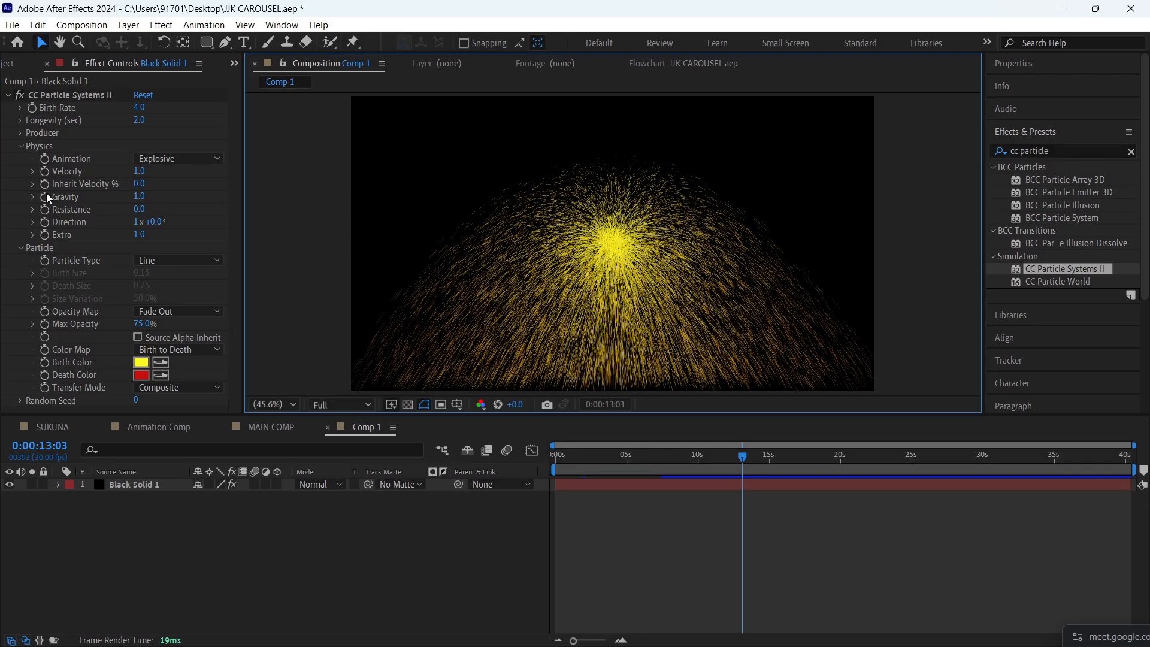
# - Change the Particle Type to Star and preview the animation
pyautogui.click(22, 147)
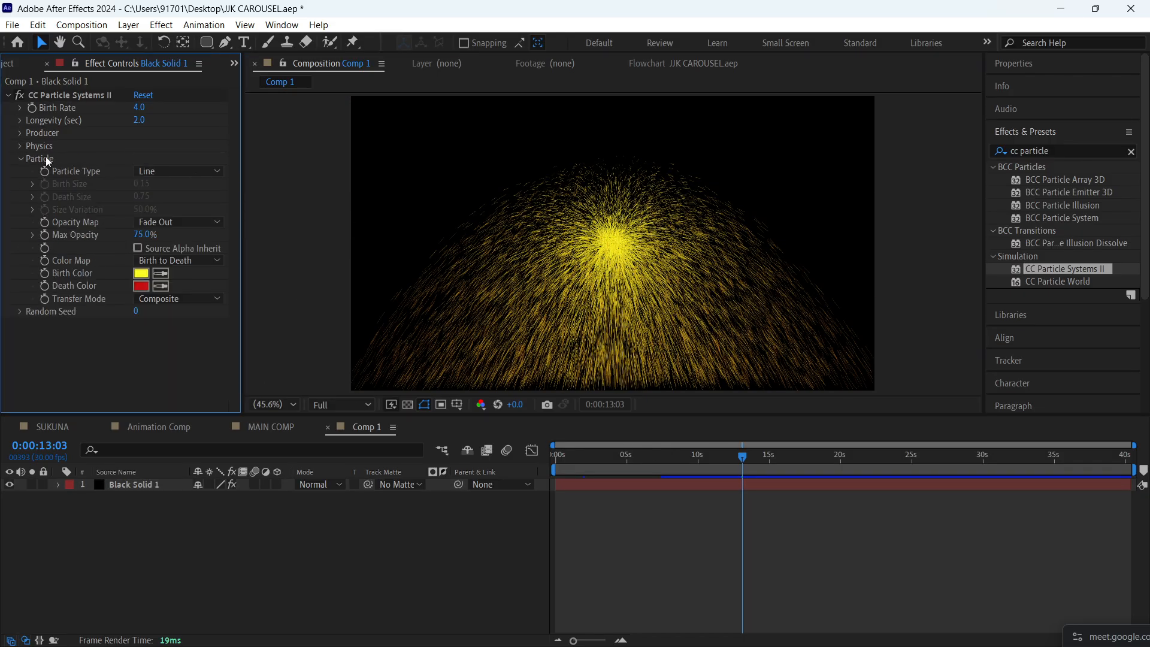
pyautogui.click(149, 171)
pyautogui.click(166, 202)
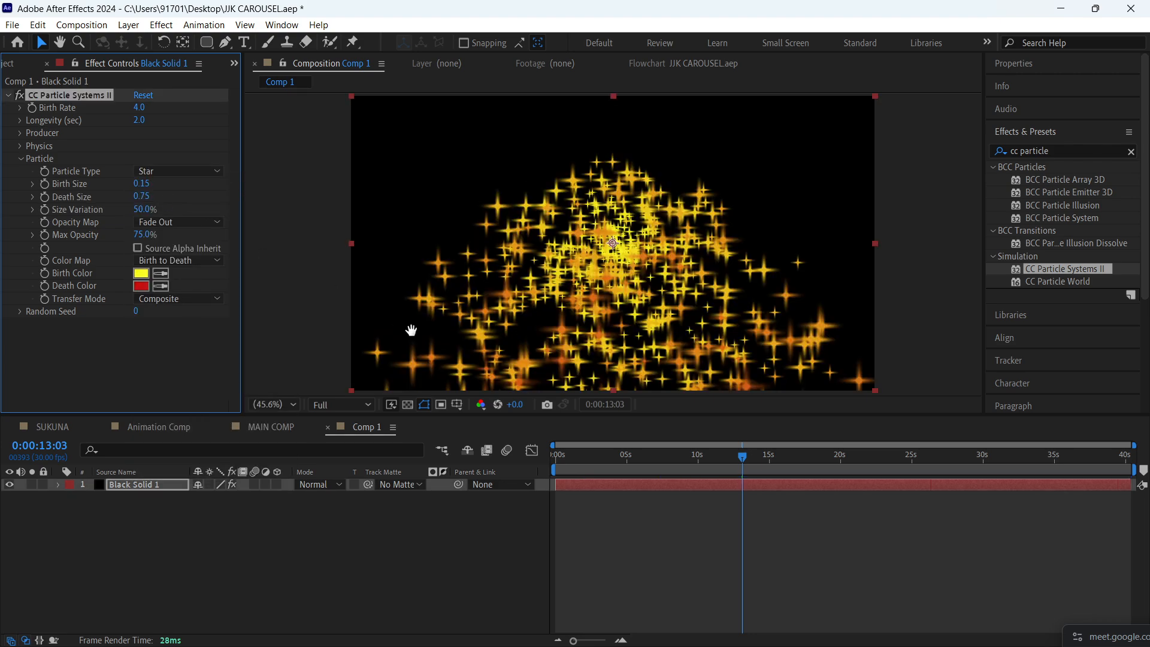
pyautogui.press('space')
# - Try the Faded Sphere, Motion Polygon and Bubble particle types in turn
pyautogui.click(177, 172)
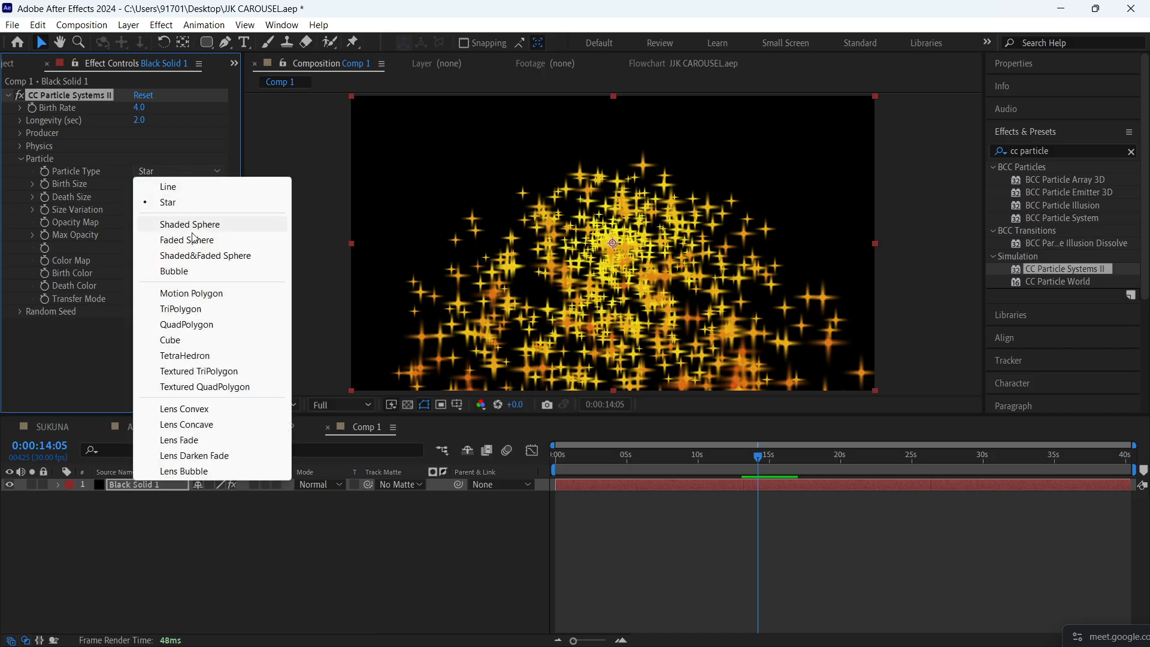
pyautogui.click(199, 236)
pyautogui.click(195, 173)
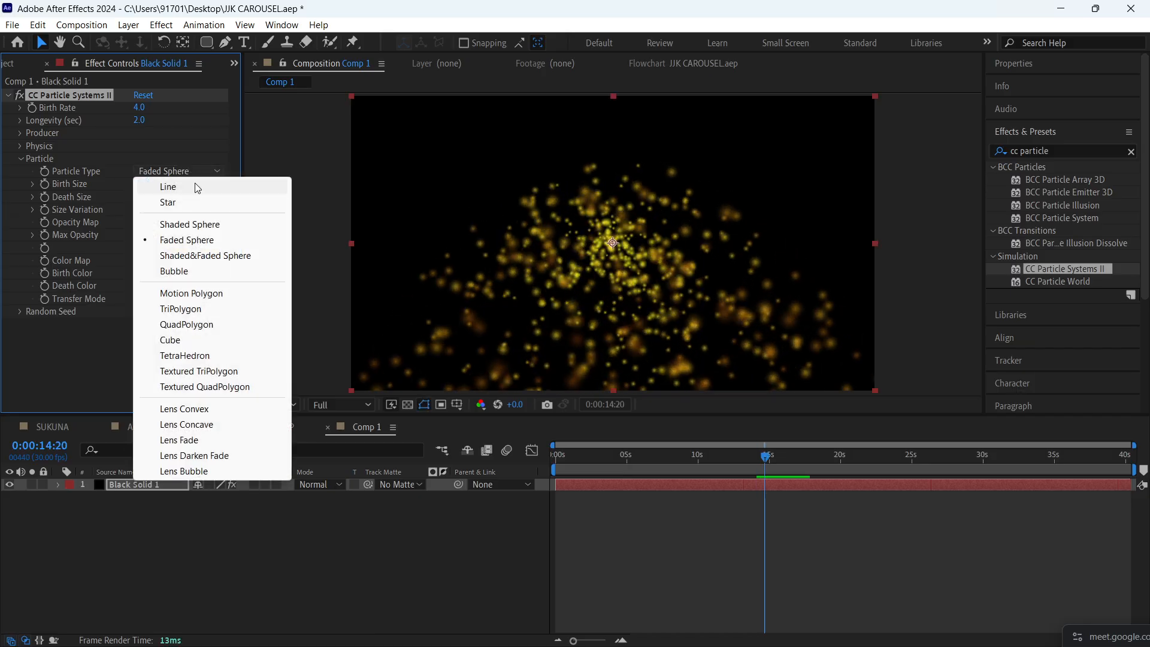
pyautogui.click(203, 289)
pyautogui.click(201, 170)
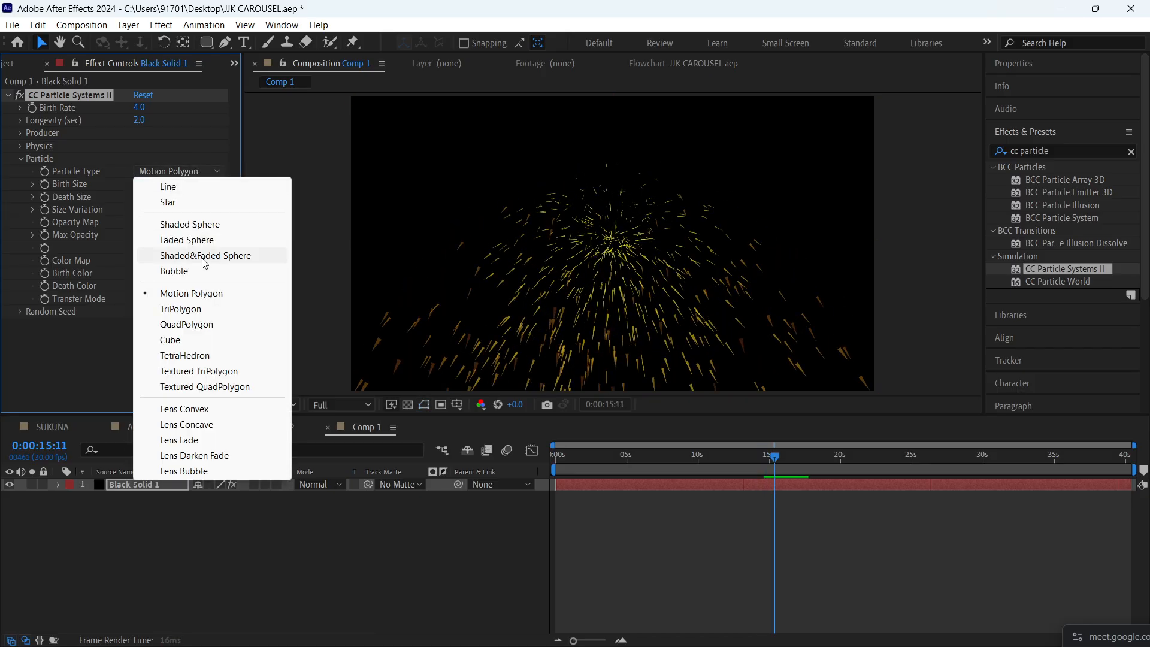
pyautogui.click(211, 271)
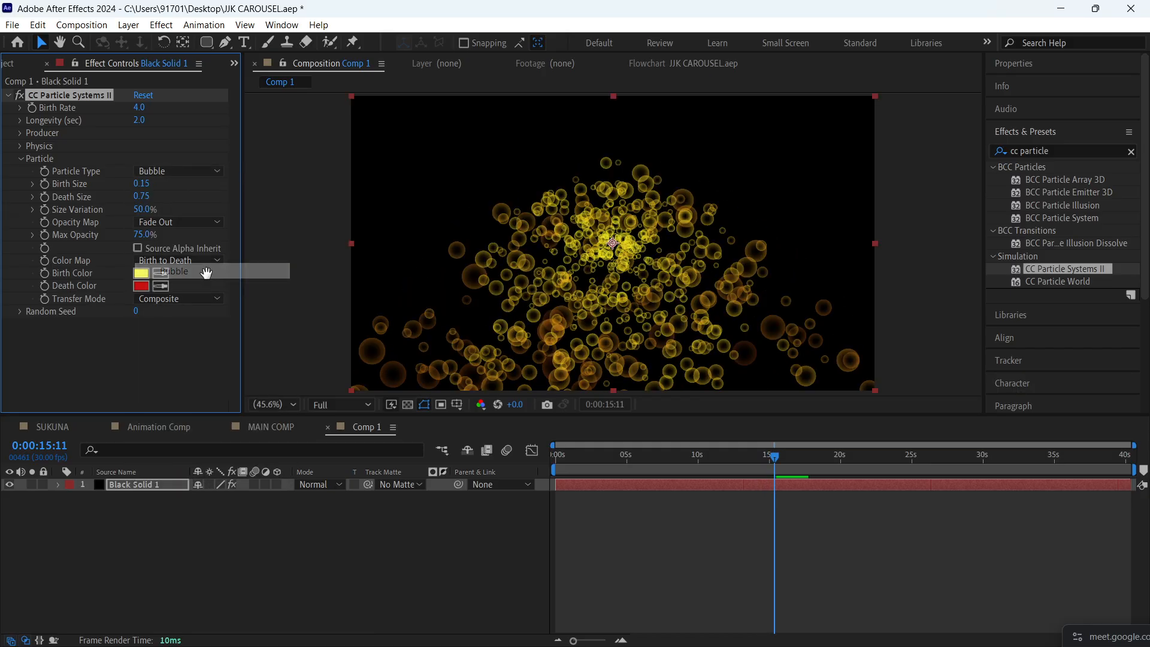
# - Try the QuadPolygon and Cube particle types in turn and preview each one
pyautogui.click(186, 171)
pyautogui.click(189, 326)
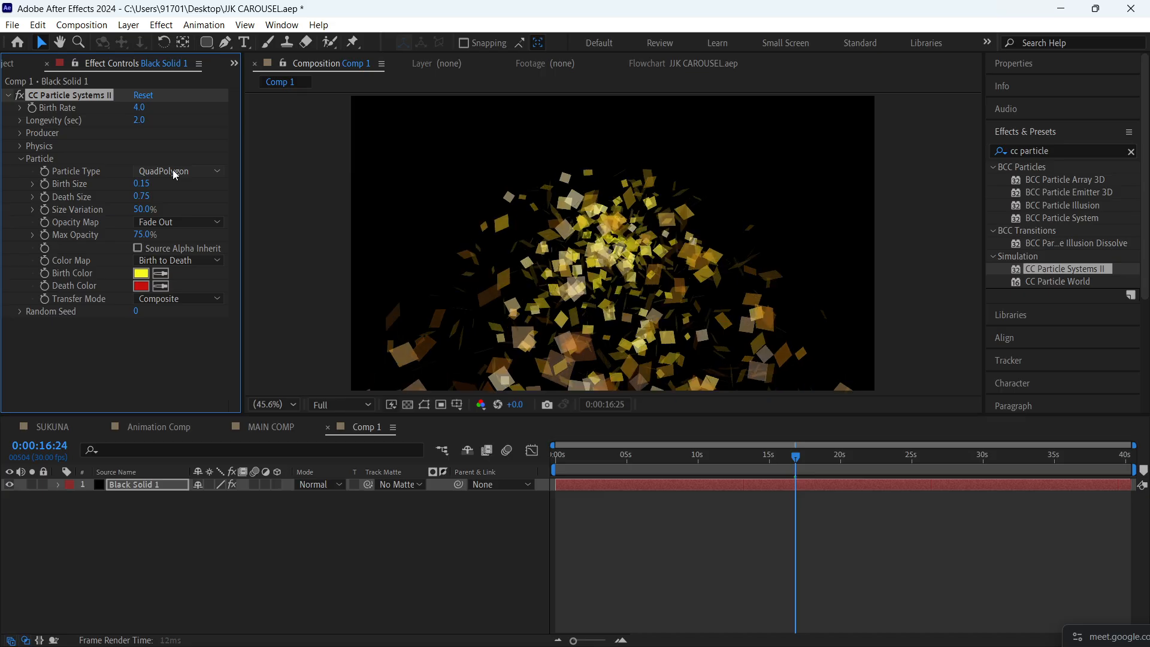
pyautogui.click(173, 170)
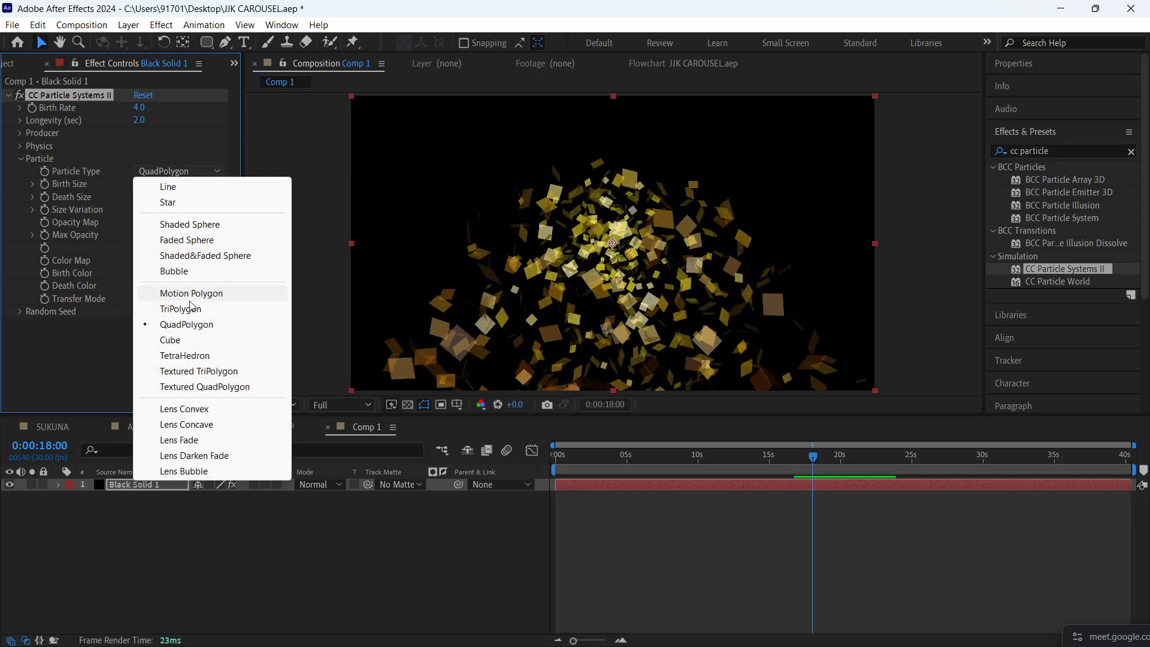
pyautogui.click(200, 340)
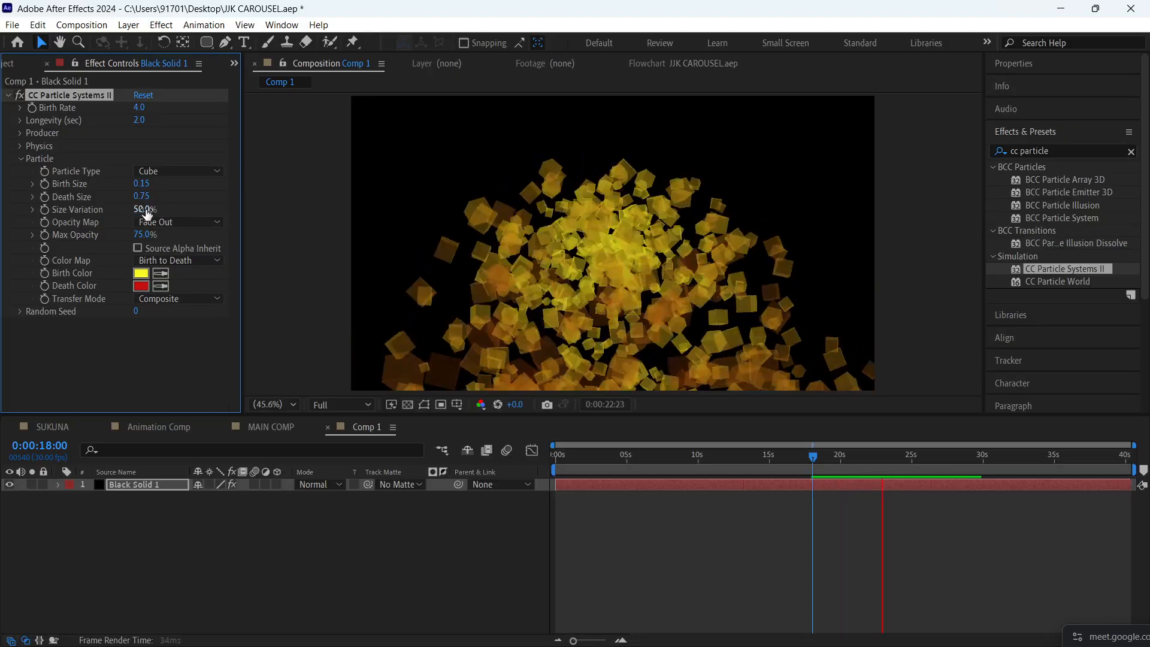
# - Try Size Variation values of 0% and 100% on the cube particles, and undo the changes
pyautogui.moveTo(146, 209); pyautogui.dragTo(225, 215)
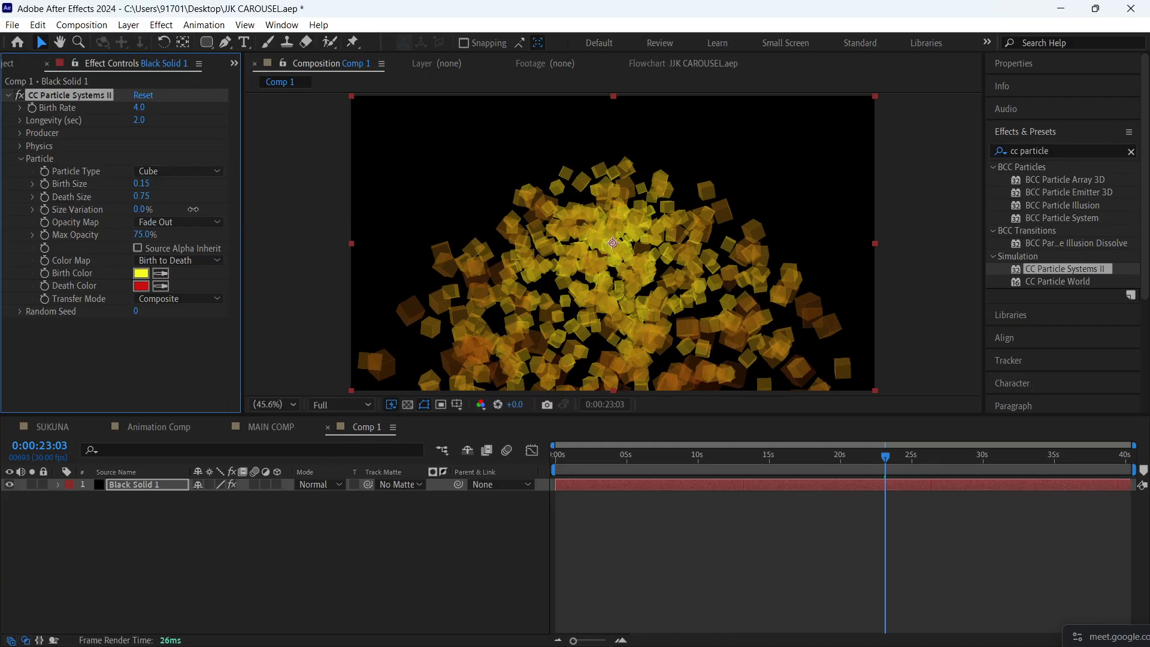
pyautogui.moveTo(143, 196); pyautogui.dragTo(174, 191)
pyautogui.press('space')
pyautogui.hotkey('ctrl', 'z')
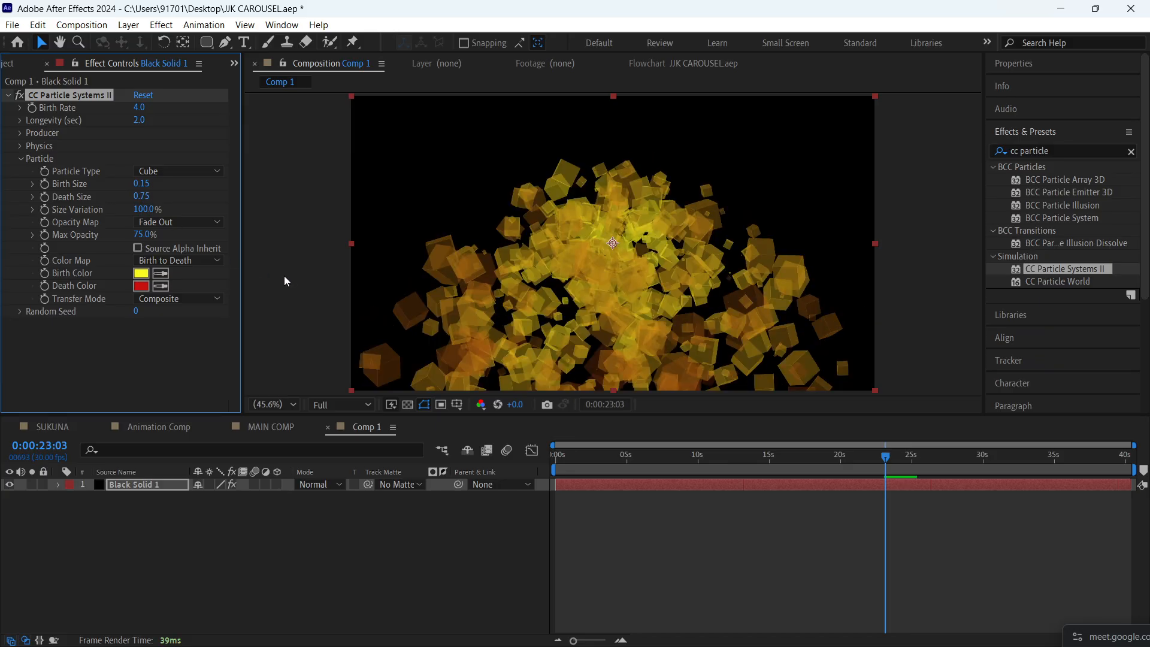
pyautogui.hotkey('ctrl', 'z')
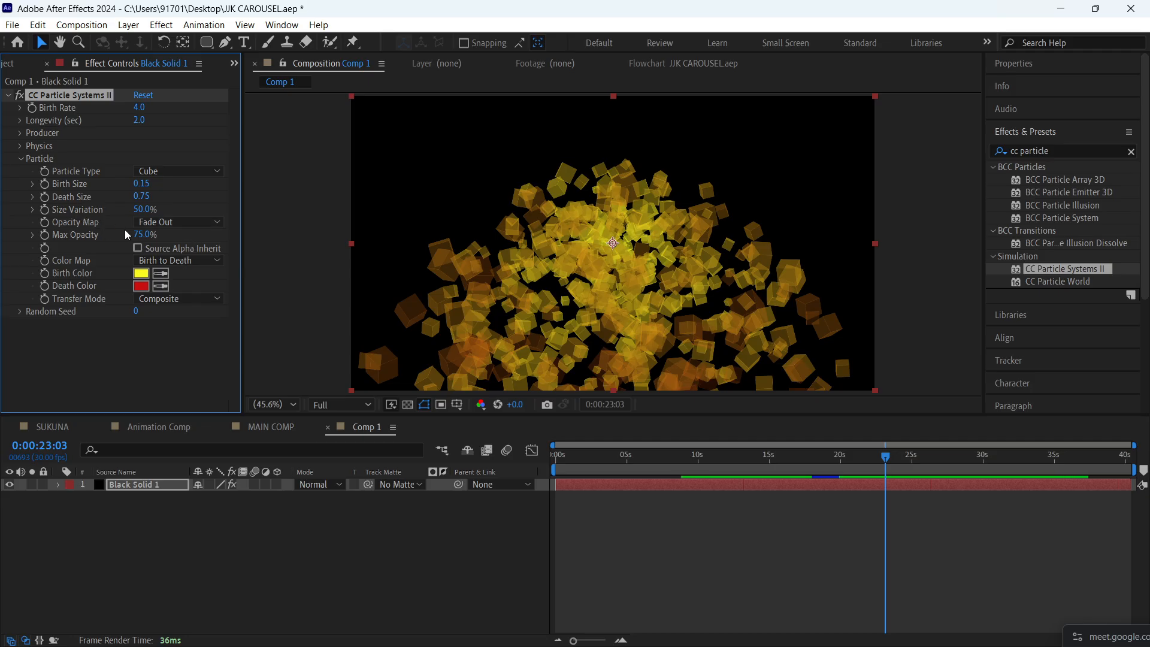
# - Try a Max Opacity of 42% and a Random Seed of 1740, undoing each change
pyautogui.moveTo(143, 234); pyautogui.dragTo(245, 269)
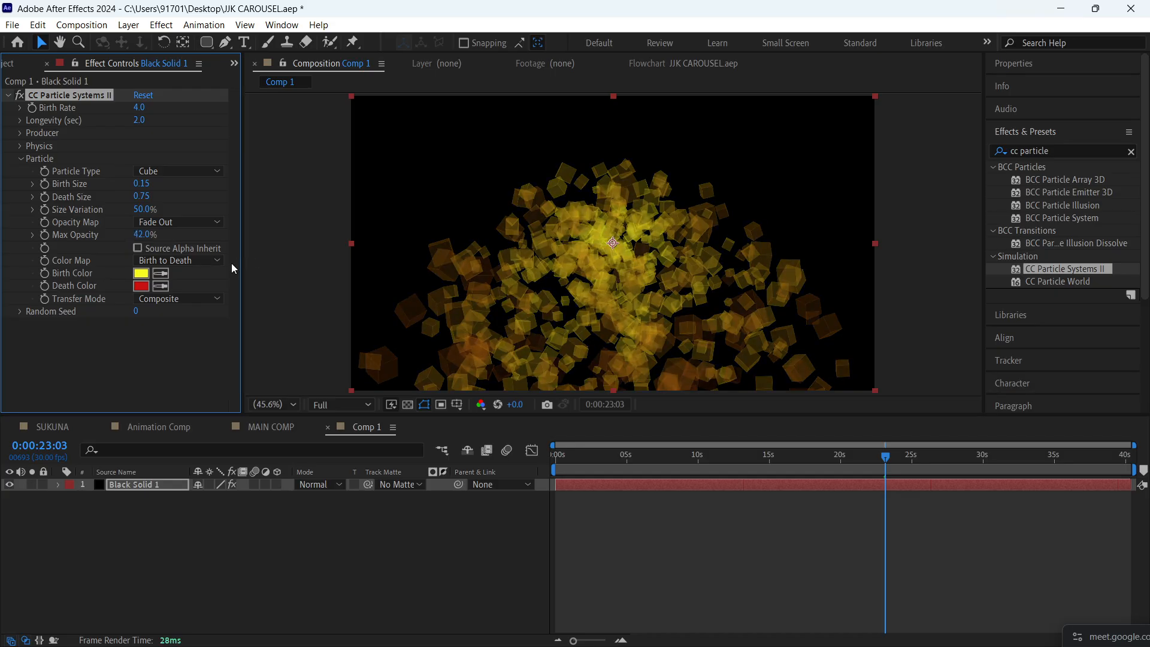
pyautogui.hotkey('ctrl', 'z')
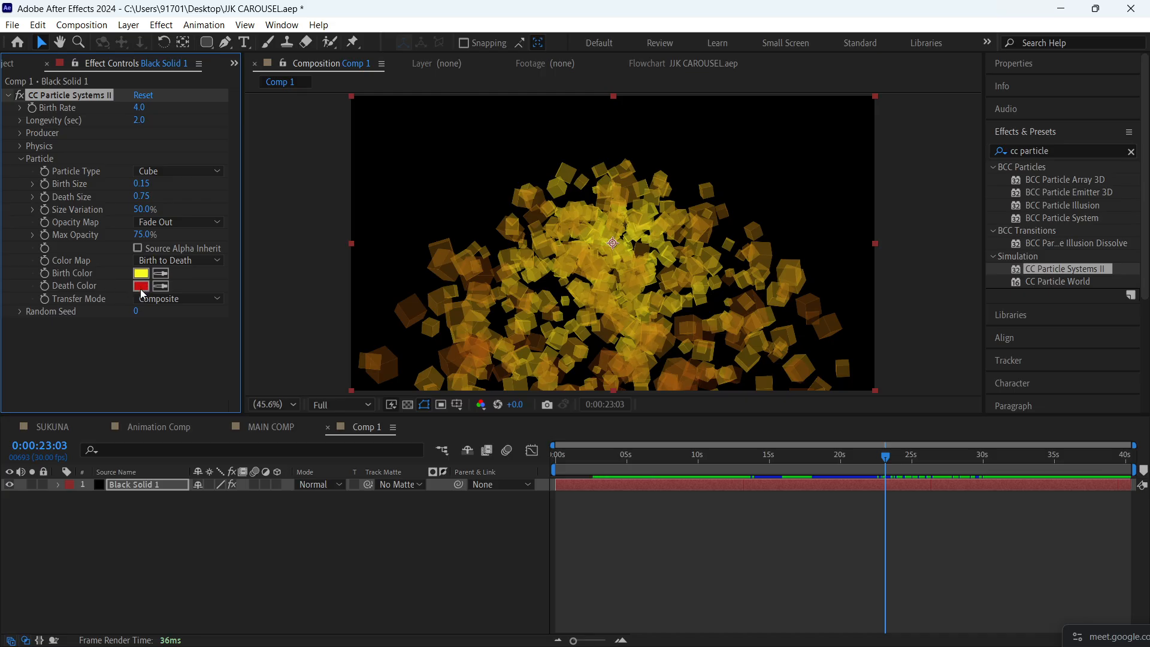
pyautogui.click(132, 334)
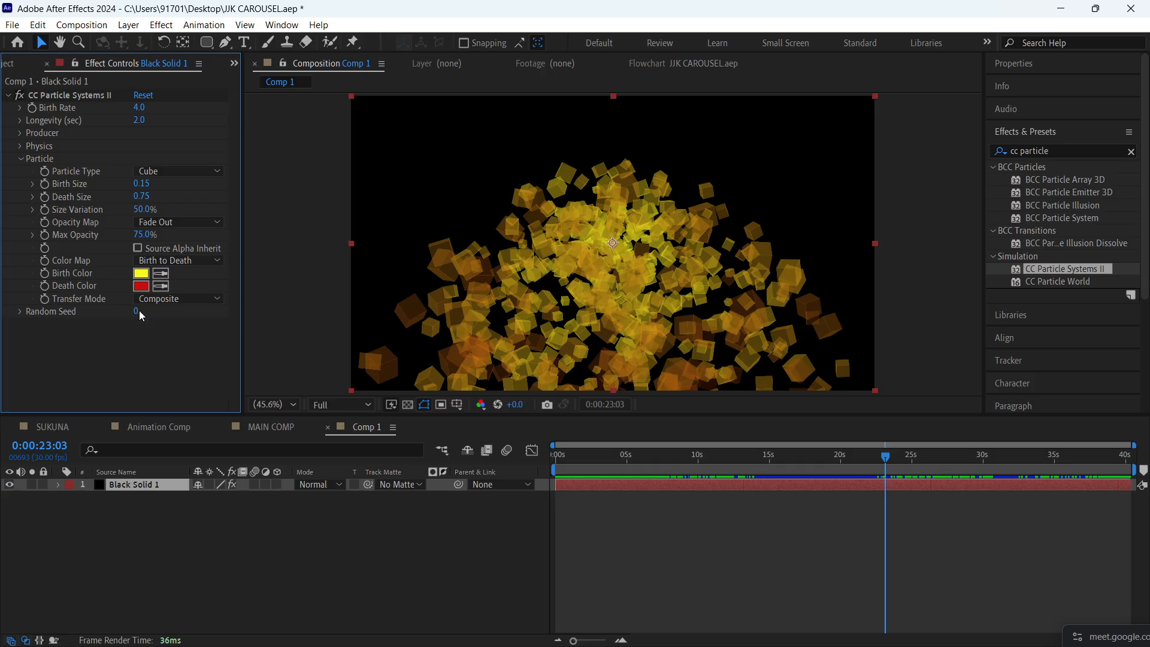
pyautogui.moveTo(137, 312); pyautogui.dragTo(242, 307)
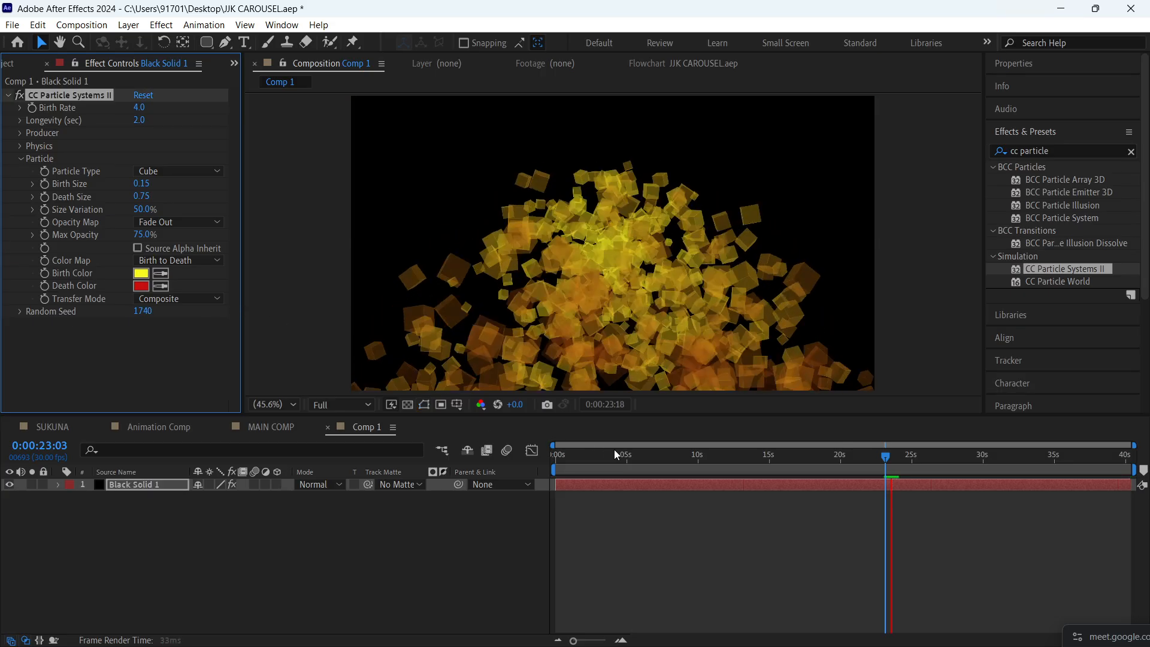
pyautogui.hotkey('ctrl', 'z')
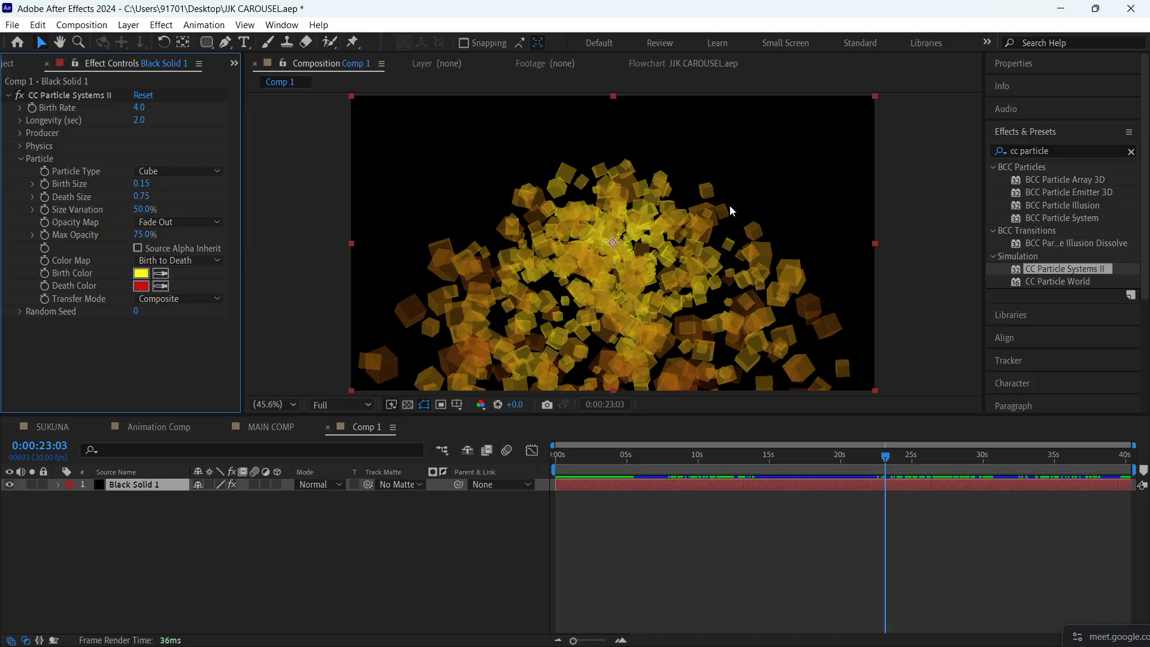
# - Preview the cube particles from the first frame, set the Particle Type to Line and review the resulting animation
pyautogui.press('space')
pyautogui.moveTo(851, 455); pyautogui.dragTo(450, 516)
pyautogui.press('space')
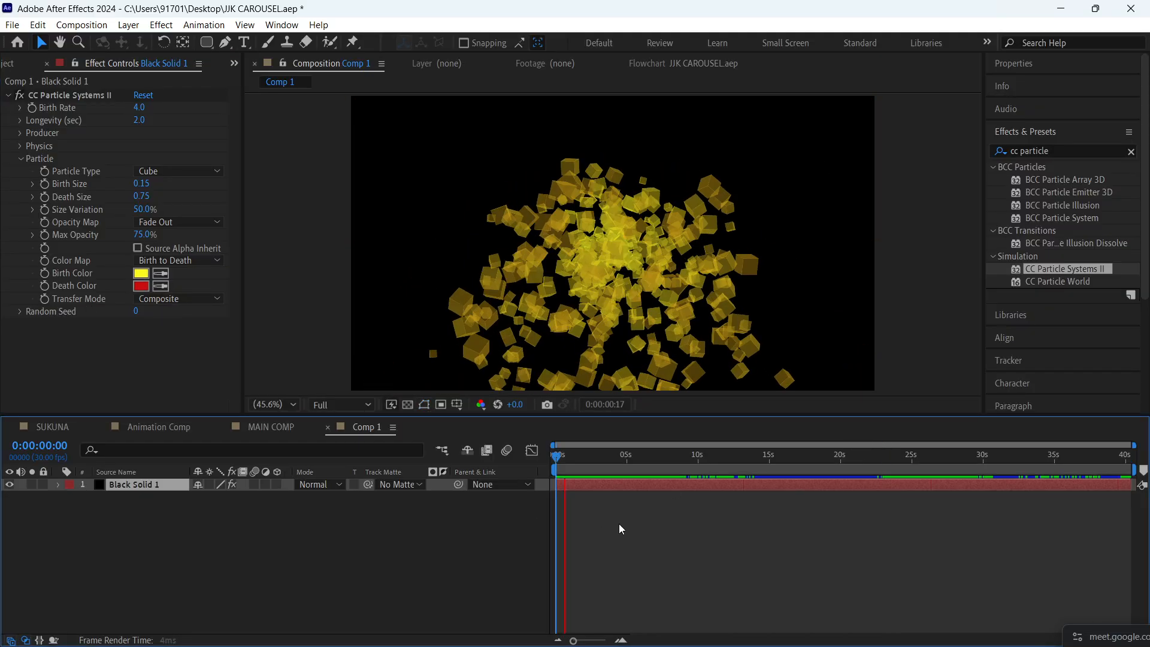
pyautogui.click(163, 174)
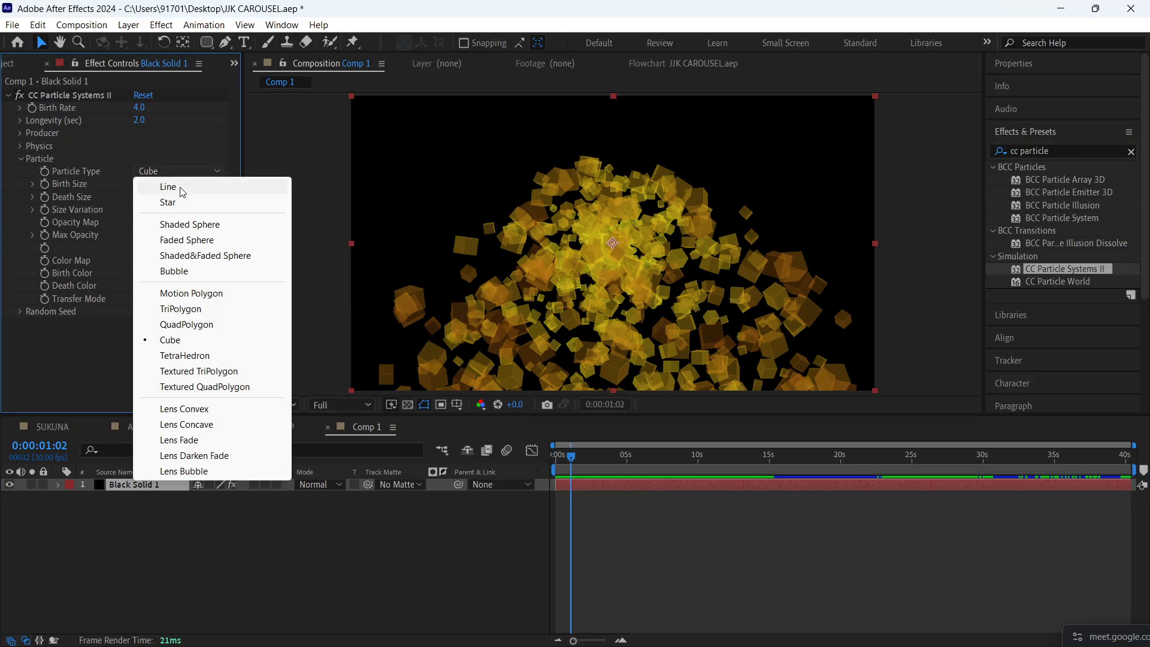
pyautogui.click(169, 187)
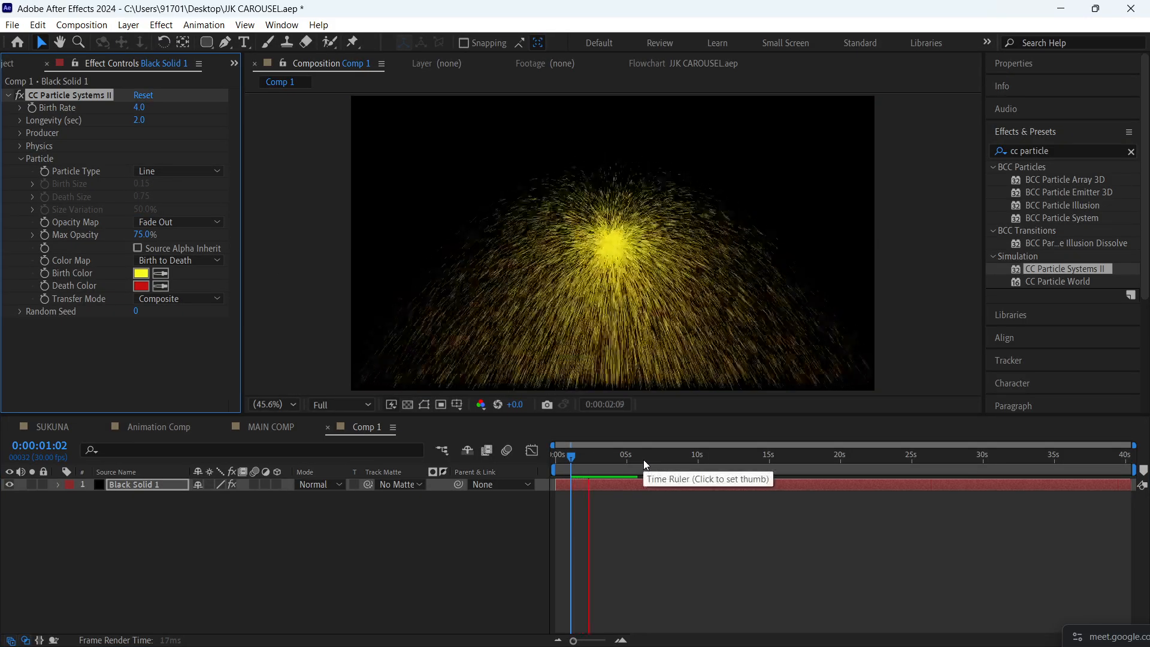
pyautogui.press('space')
pyautogui.click(20, 159)
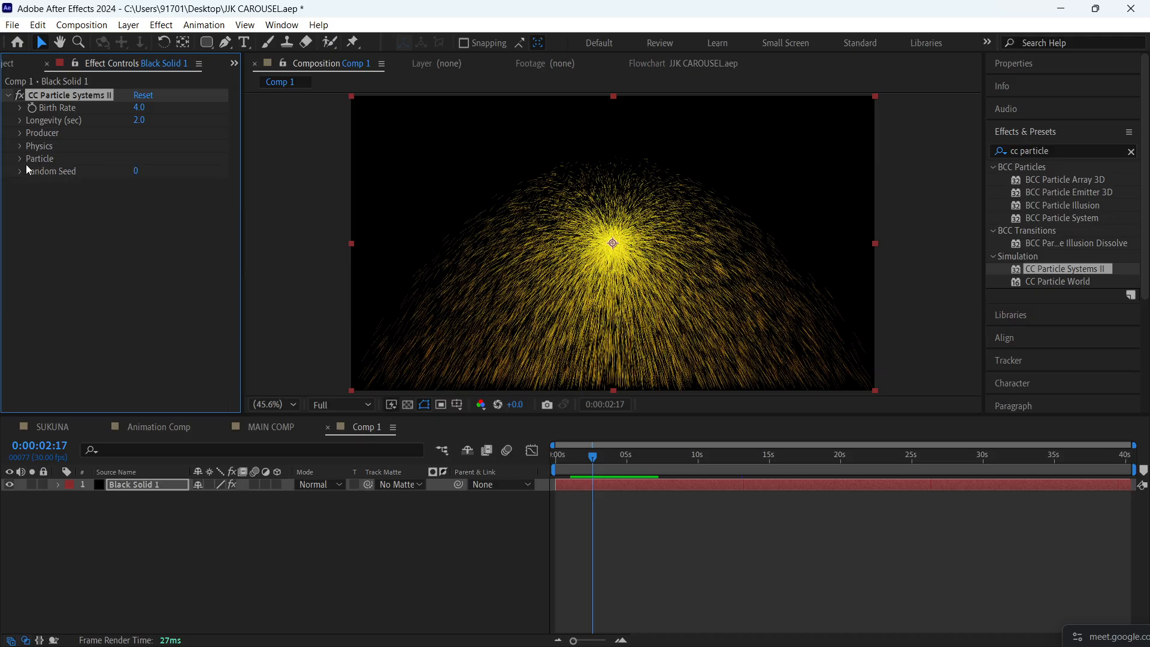
pyautogui.click(689, 566)
pyautogui.press('Home')
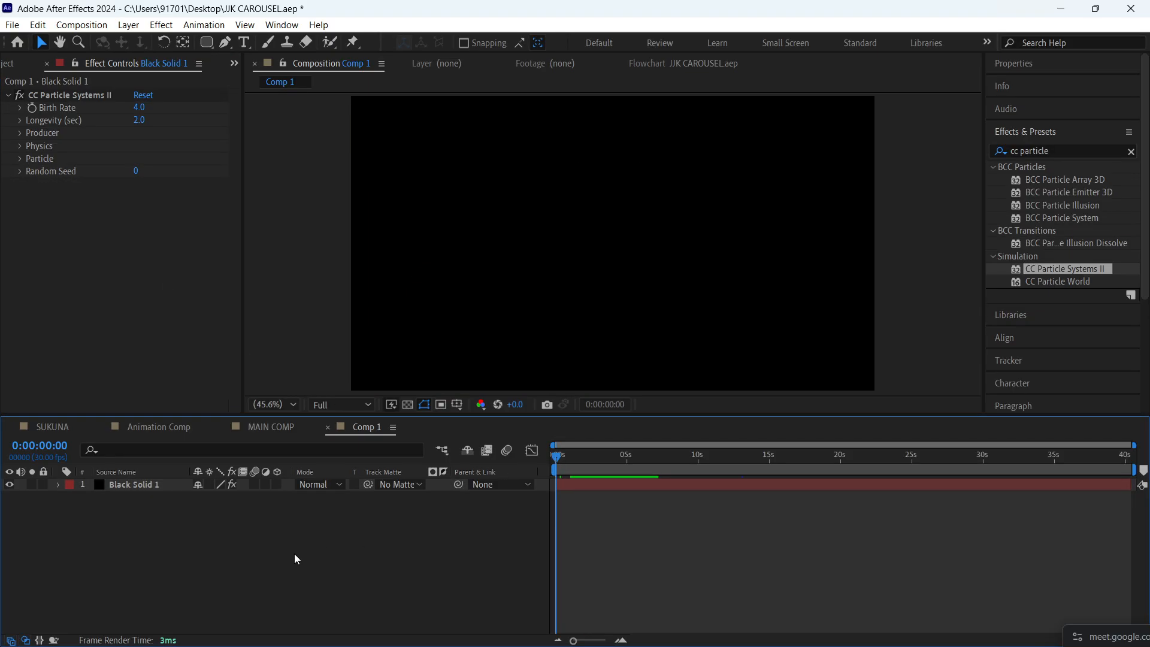
pyautogui.moveTo(582, 455); pyautogui.dragTo(609, 461)
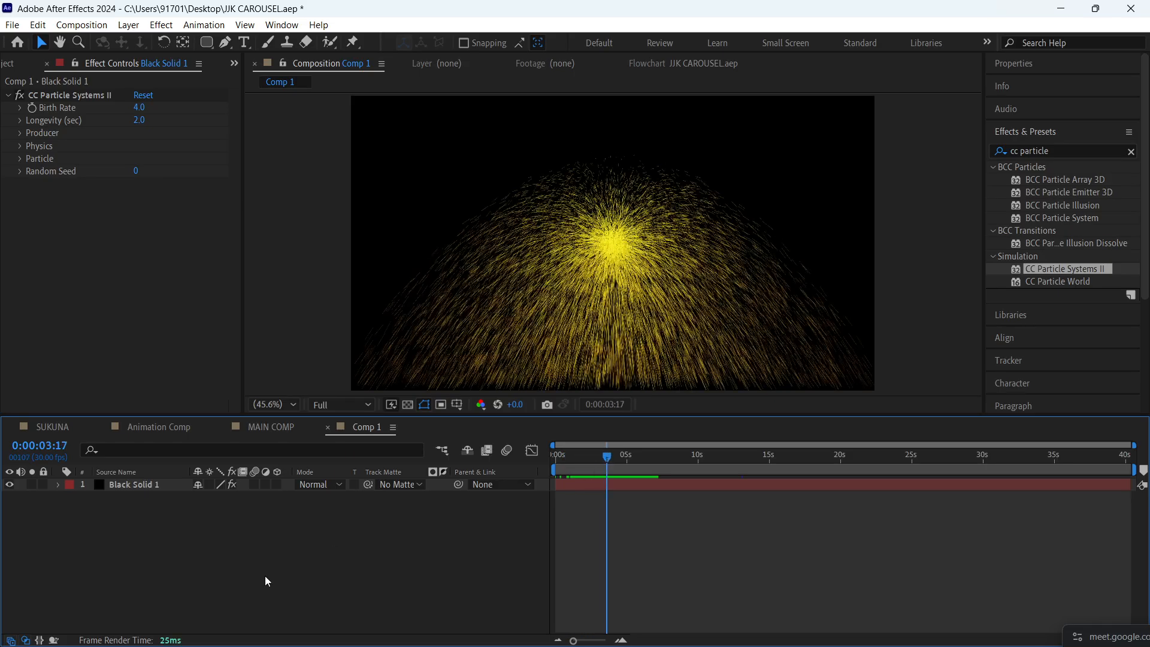
# - Delete the Black Solid 1 layer from Comp 1 and save the project
pyautogui.click(136, 486)
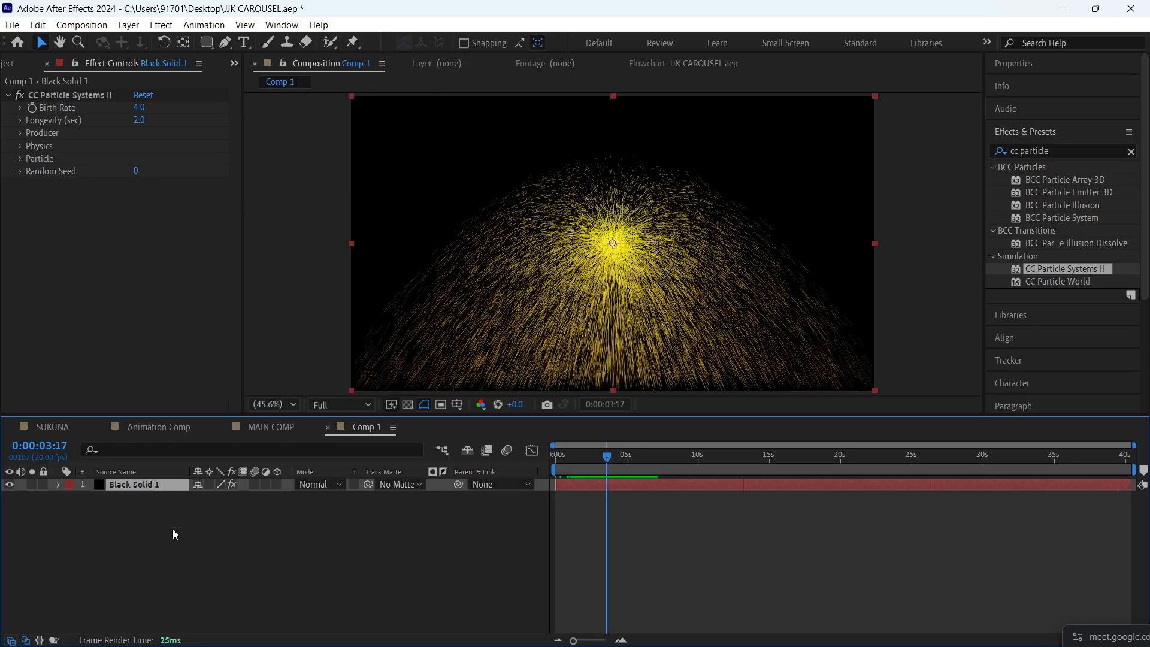
pyautogui.press('Delete')
pyautogui.hotkey('ctrl', 's')
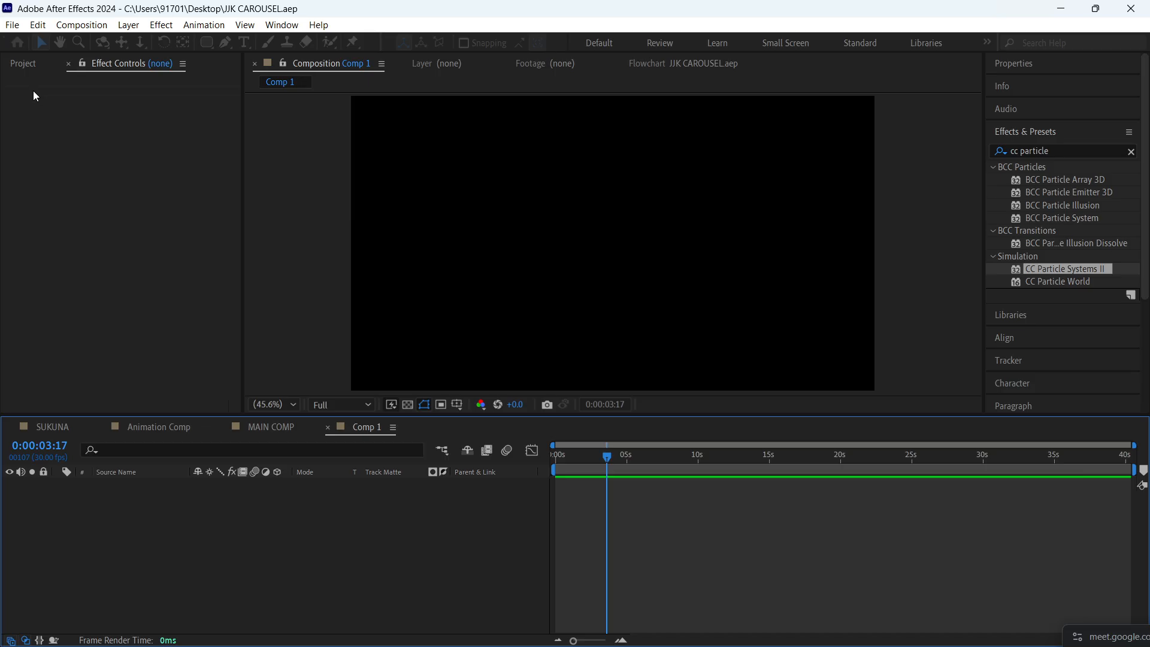
# - Add the NOBARA 9 composition to Comp 1 as a layer
pyautogui.click(23, 63)
pyautogui.click(71, 242)
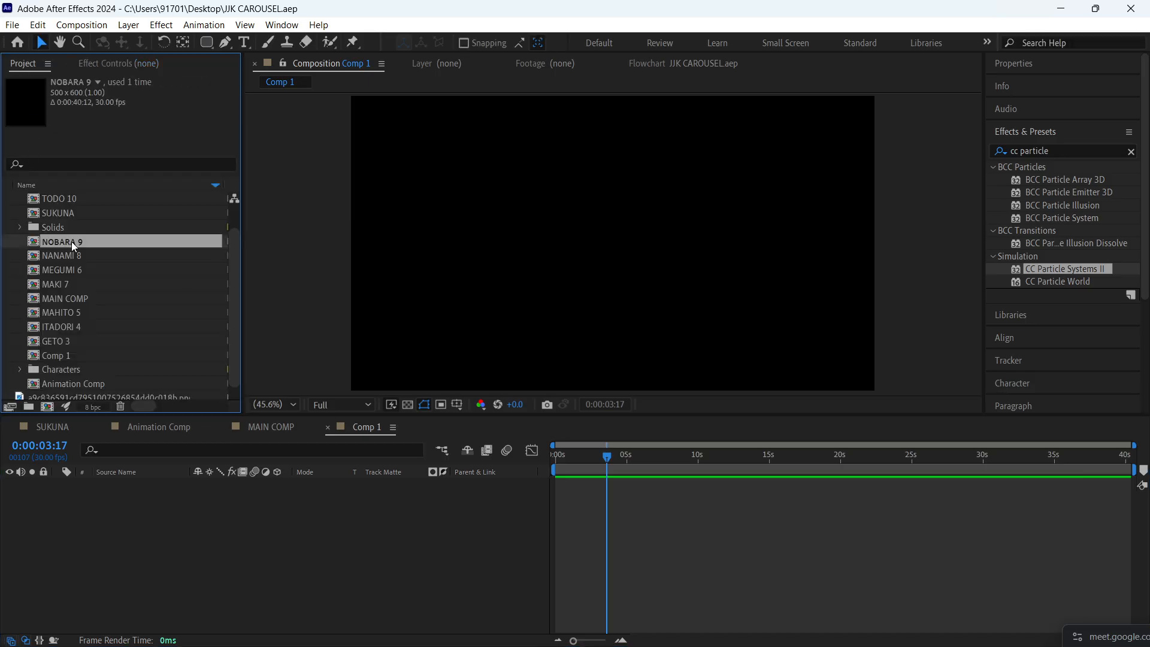
pyautogui.moveTo(71, 242); pyautogui.dragTo(160, 525)
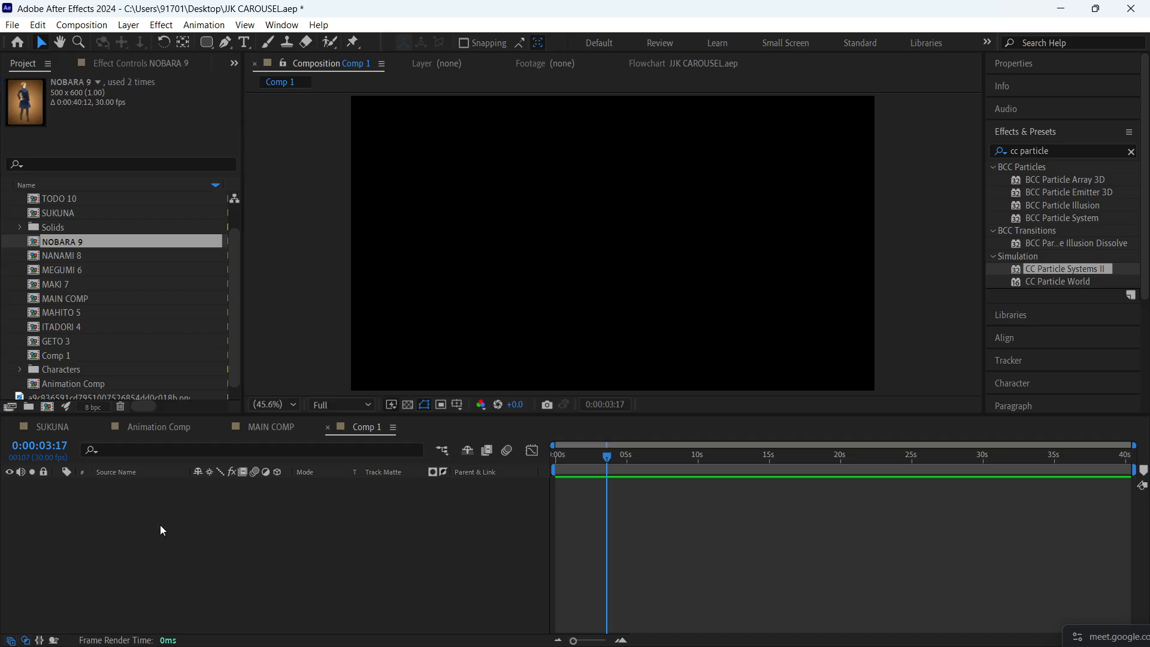
# - Scale up the NOBARA 9 layer uniformly so the character card fills about three quarters of the frame height
pyautogui.click(640, 560)
pyautogui.click(145, 485)
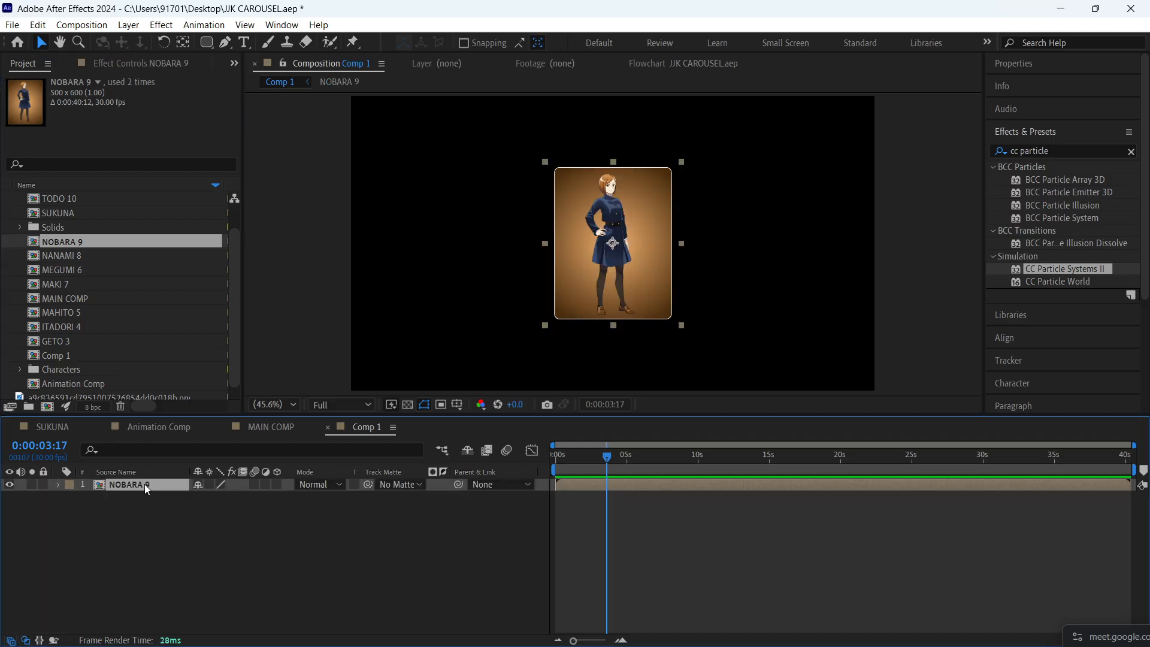
pyautogui.hotkey('ctrl', 'alt', 'shift', 'g')
pyautogui.press('s')
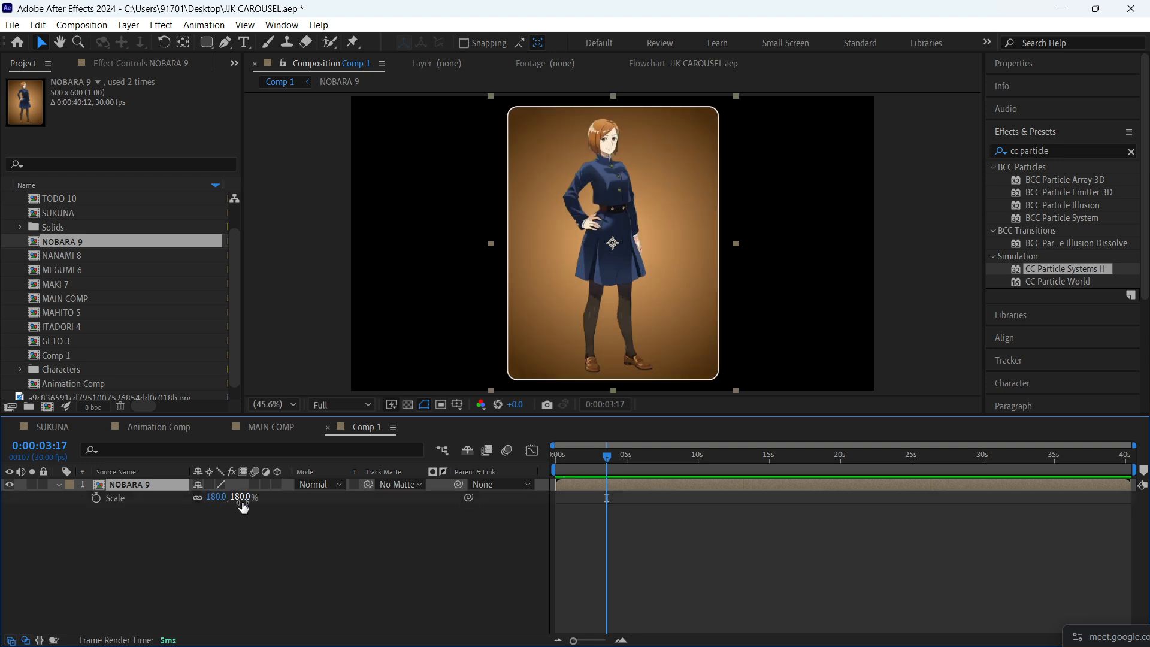
pyautogui.moveTo(240, 497); pyautogui.dragTo(220, 497)
pyautogui.click(239, 535)
pyautogui.press('s')
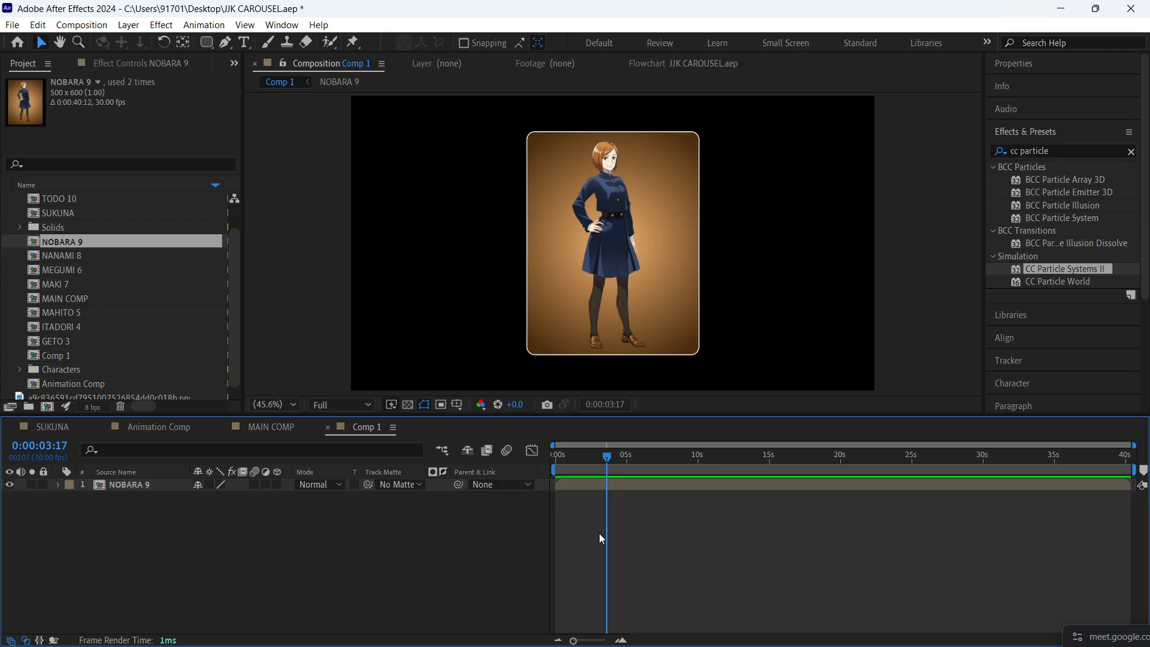
# - Return to the first frame, duplicate the NOBARA 9 layer and hide the lower copy
pyautogui.moveTo(610, 467); pyautogui.dragTo(149, 478)
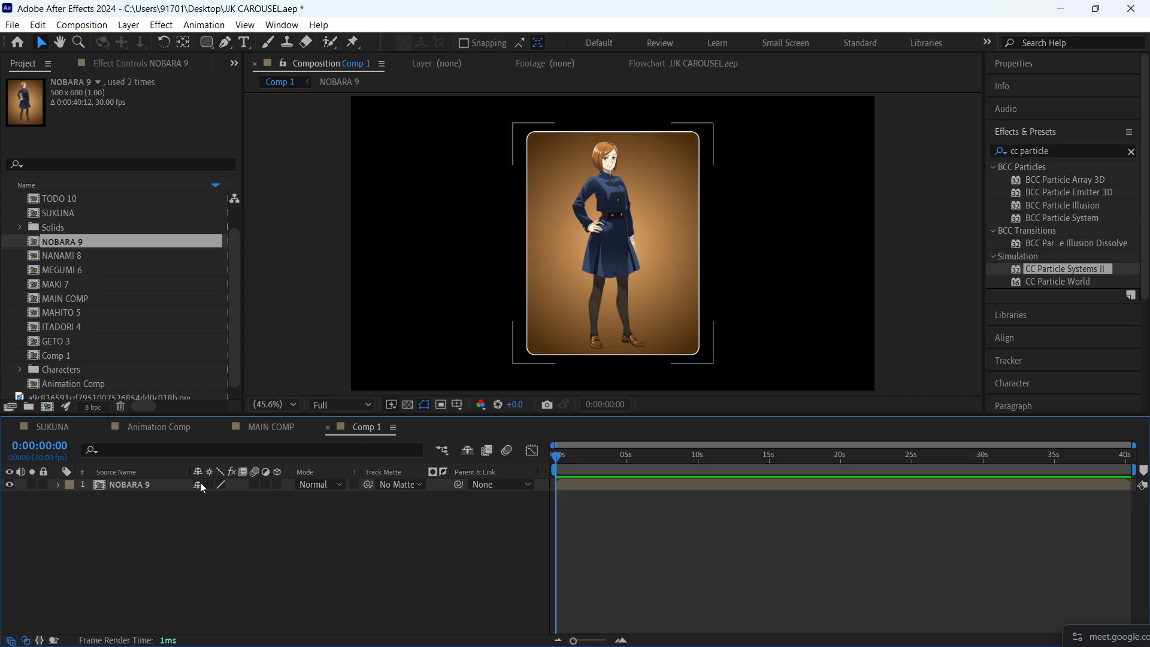
pyautogui.click(149, 488)
pyautogui.hotkey('ctrl', 'd')
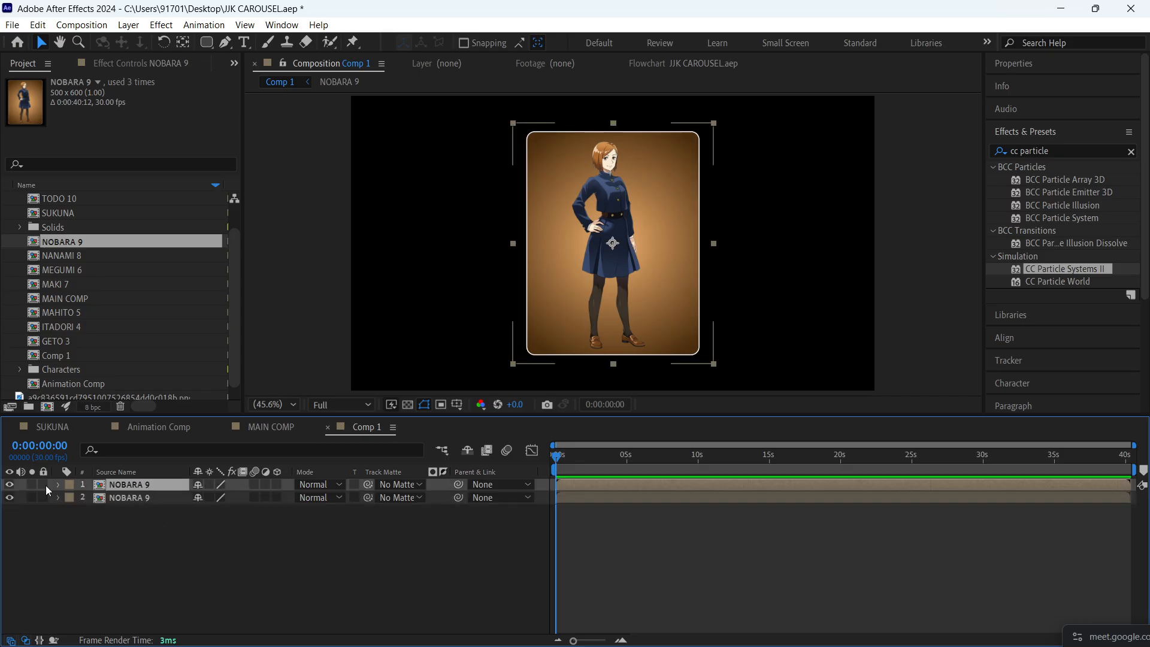
pyautogui.click(10, 499)
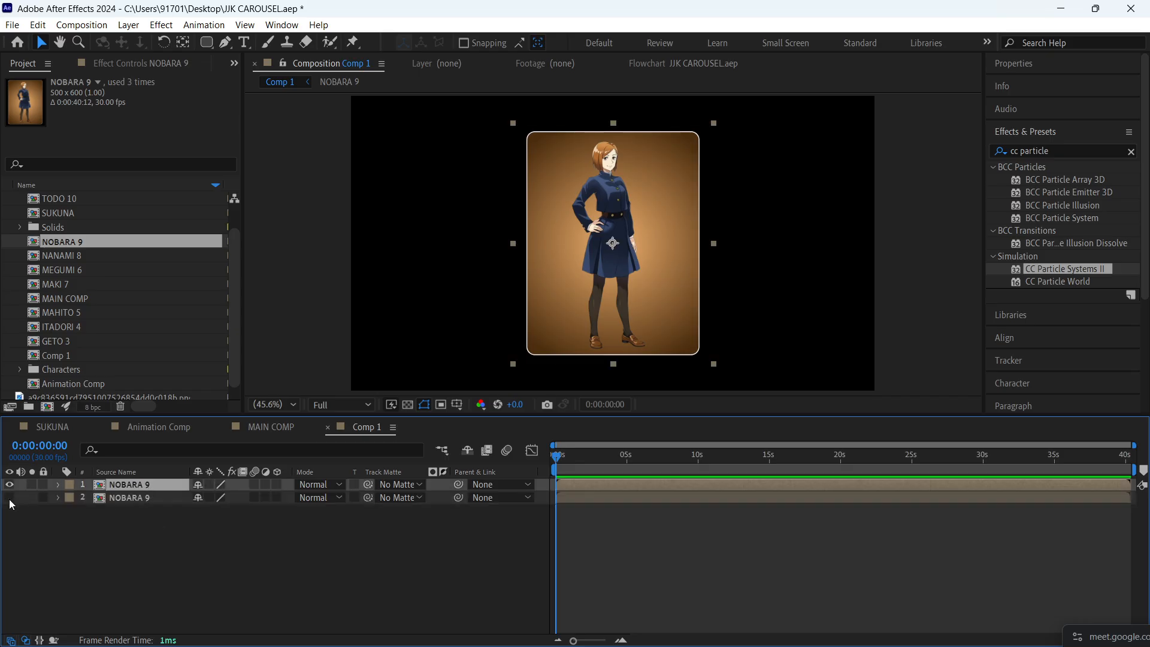
pyautogui.click(114, 530)
# - Apply CC Particle Systems II to the upper NOBARA 9 layer and preview the particles
pyautogui.click(147, 486)
pyautogui.moveTo(1084, 268); pyautogui.dragTo(649, 172)
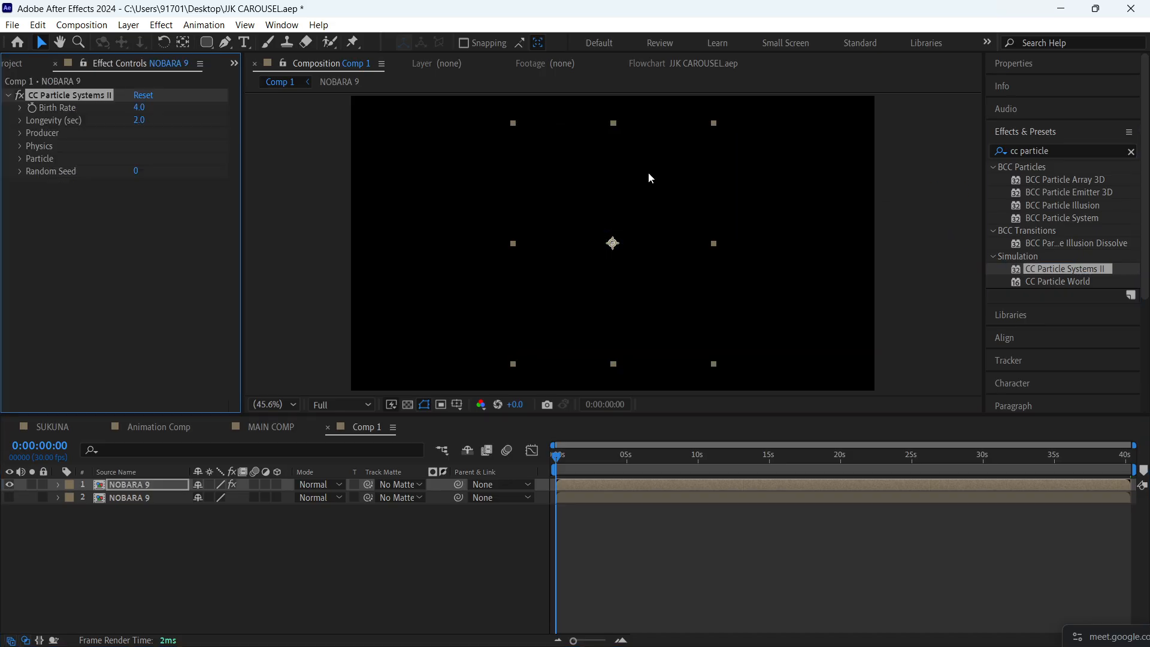
pyautogui.press('space')
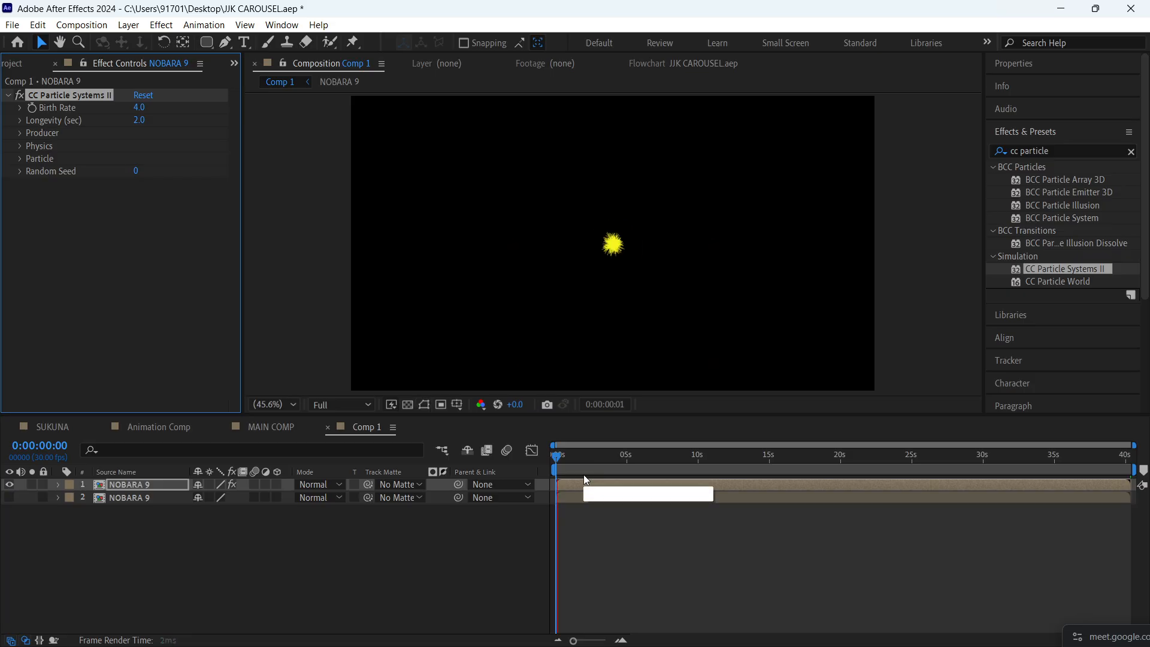
pyautogui.press('space')
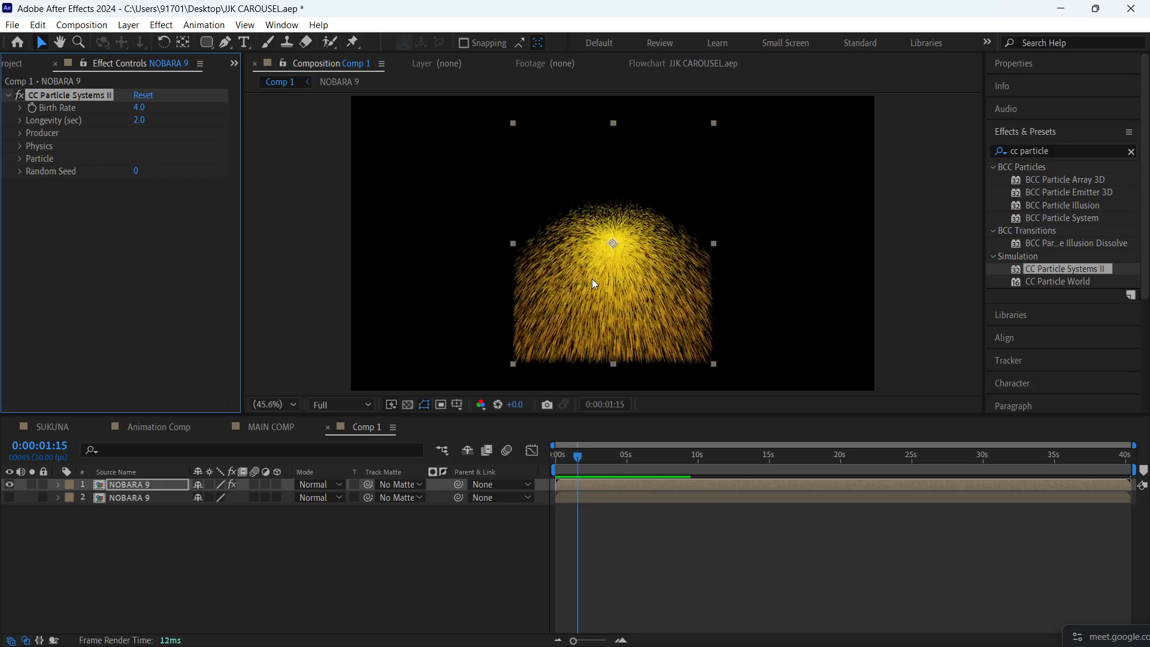
# - Look through the Producer, Physics and Particle settings, enable Source Alpha Inheritance and check it on the timeline
pyautogui.click(20, 133)
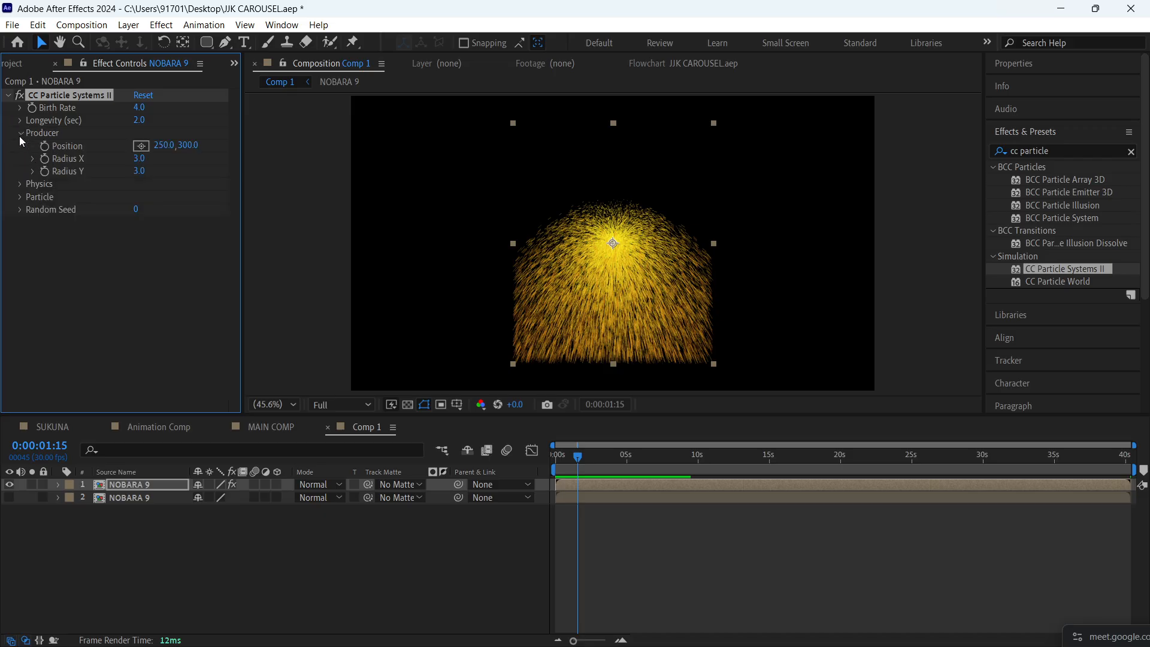
pyautogui.click(20, 133)
pyautogui.click(20, 146)
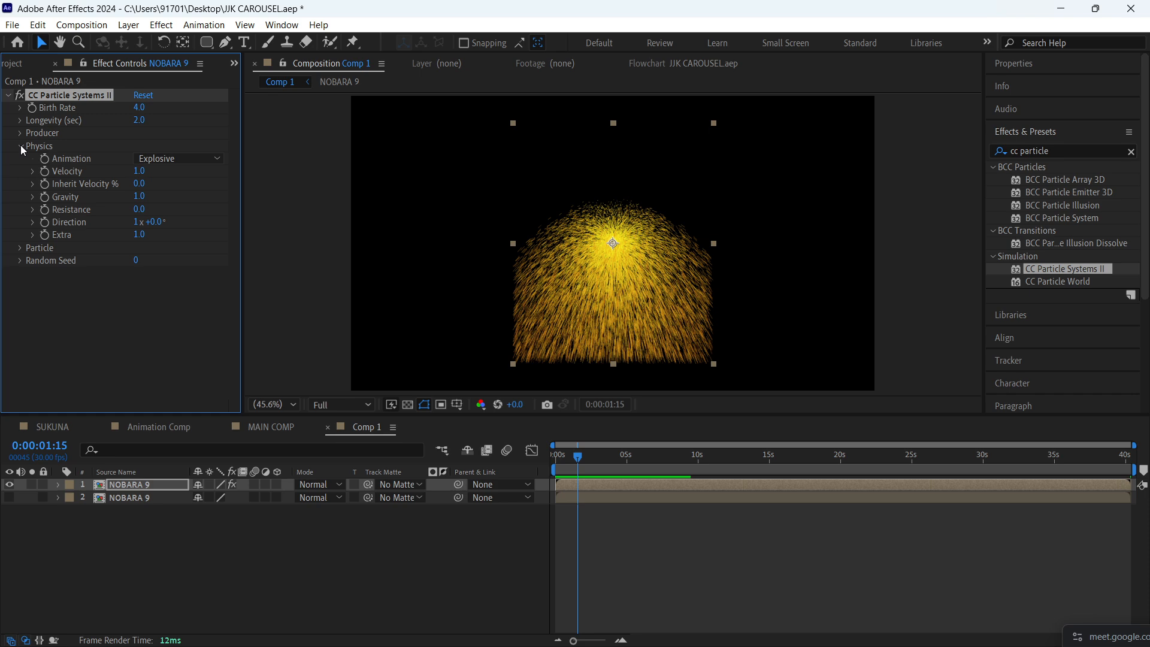
pyautogui.click(20, 145)
pyautogui.click(21, 159)
pyautogui.click(139, 248)
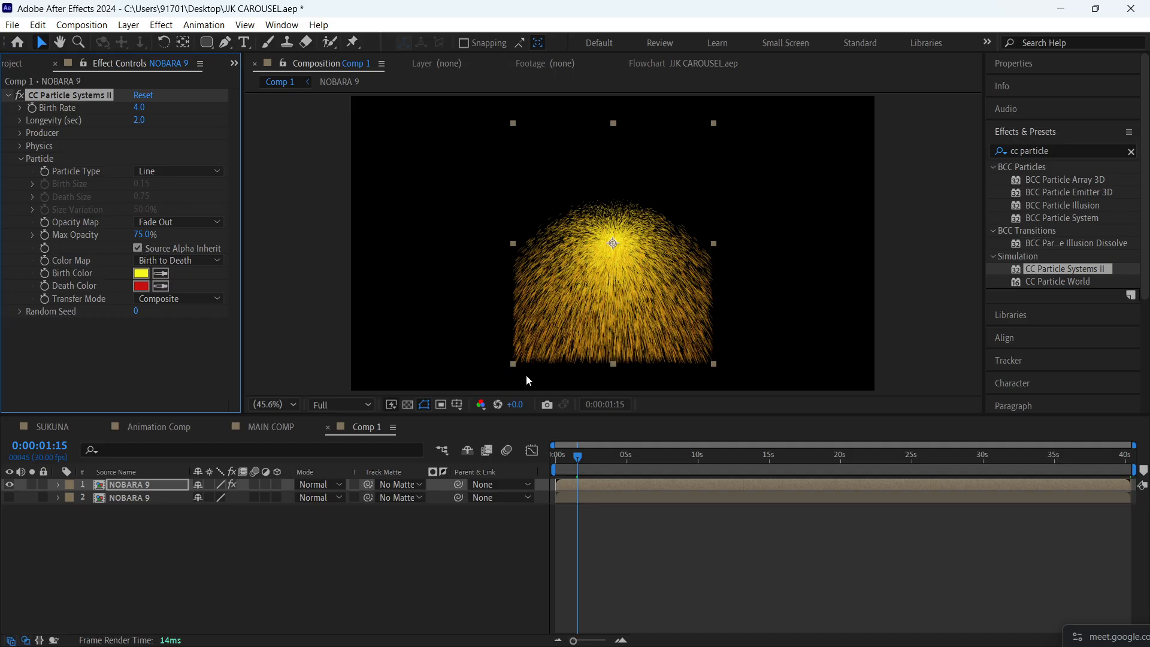
pyautogui.moveTo(578, 458)
pyautogui.mouseDown()
pyautogui.moveTo(707, 466)
pyautogui.moveTo(568, 472)
pyautogui.moveTo(634, 466)
pyautogui.moveTo(581, 475)
pyautogui.mouseUp()
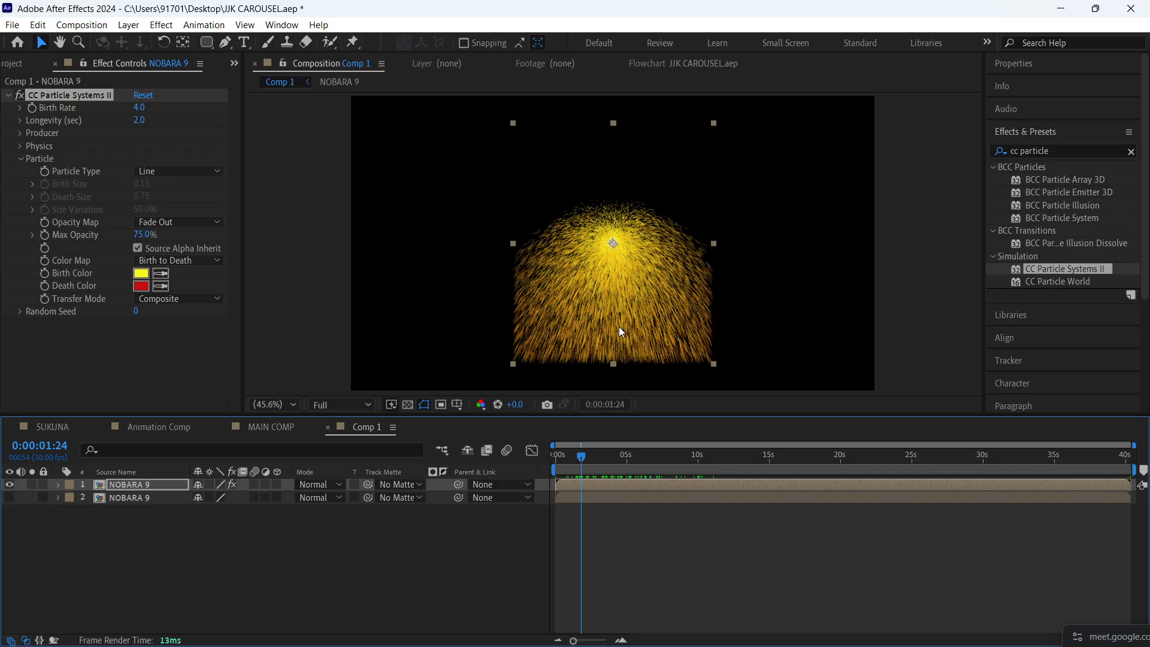
# - Return to the first frame and remove CC Particle Systems II from the upper NOBARA 9 layer
pyautogui.press('Home')
pyautogui.press('Delete')
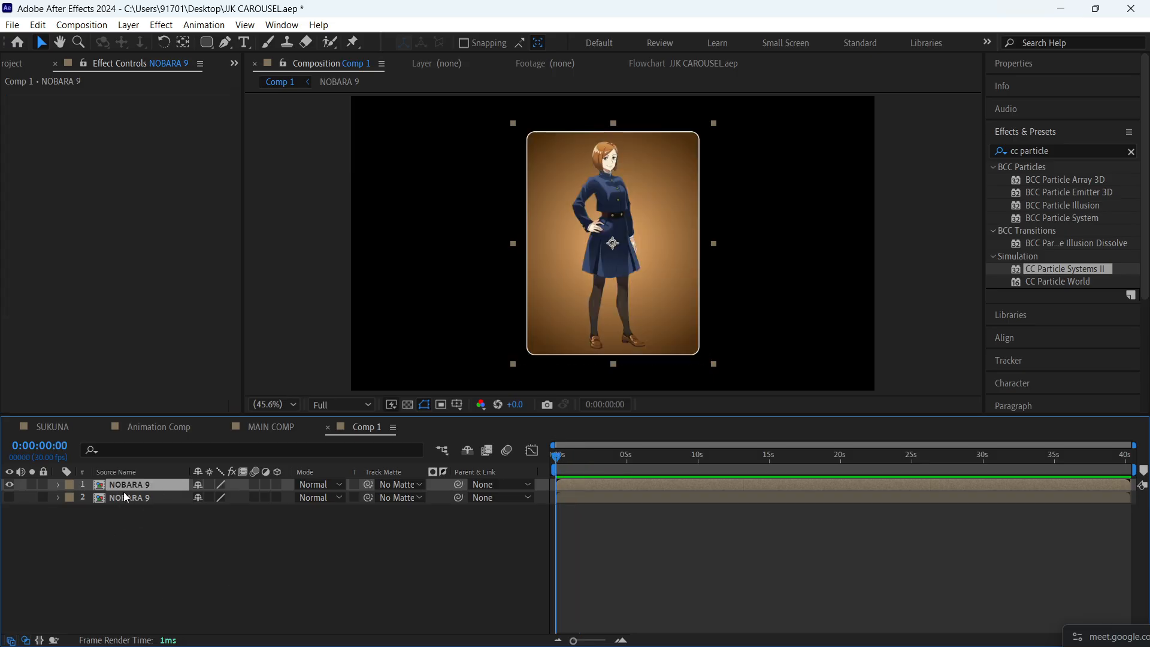
pyautogui.click(174, 554)
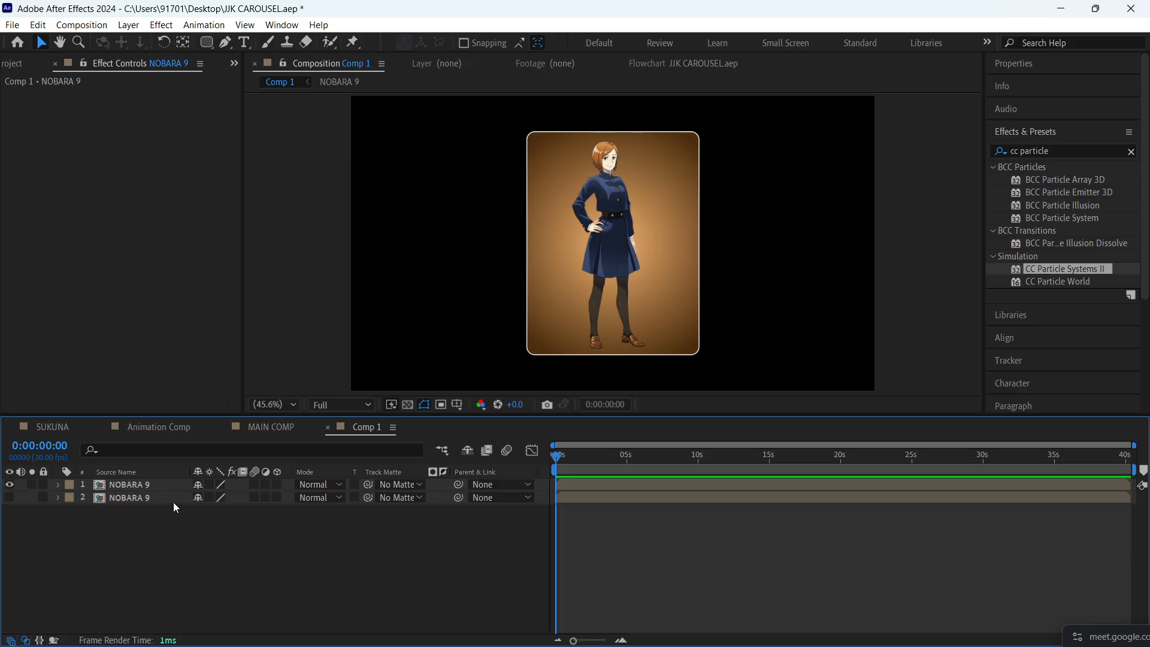
# - Pre-compose the upper NOBARA 9 layer as NOBARA 9 Comp 1, moving all attributes into it, and check the new composition's contents
pyautogui.click(164, 484)
pyautogui.hotkey('ctrl', 'shift', 'c')
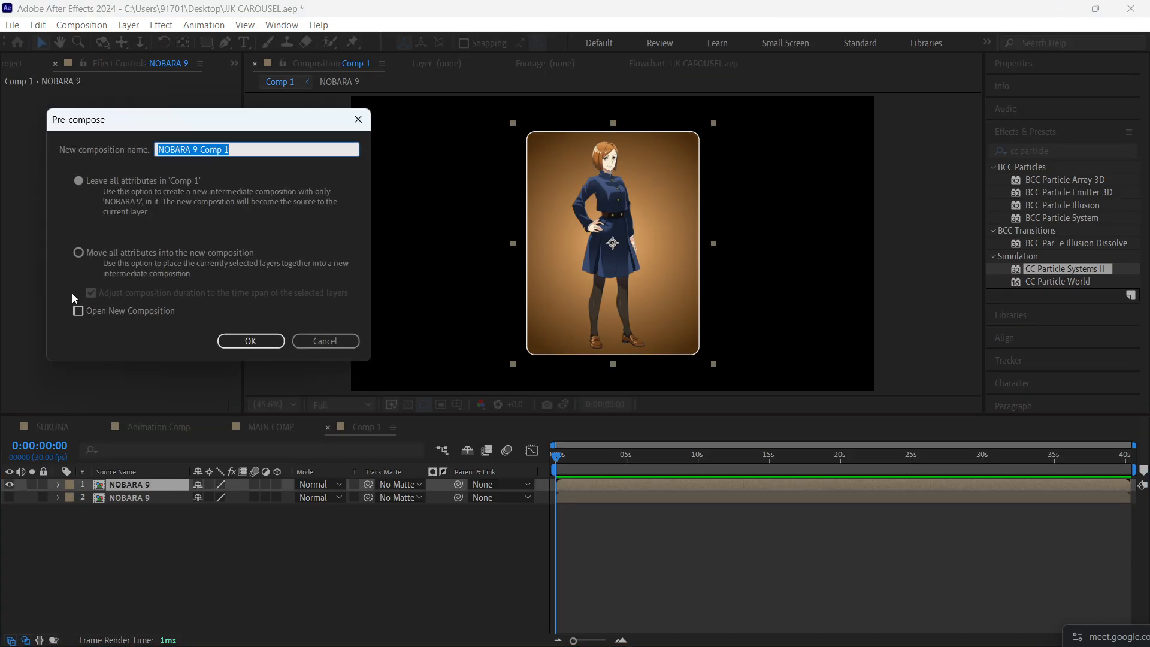
pyautogui.click(107, 251)
pyautogui.click(254, 341)
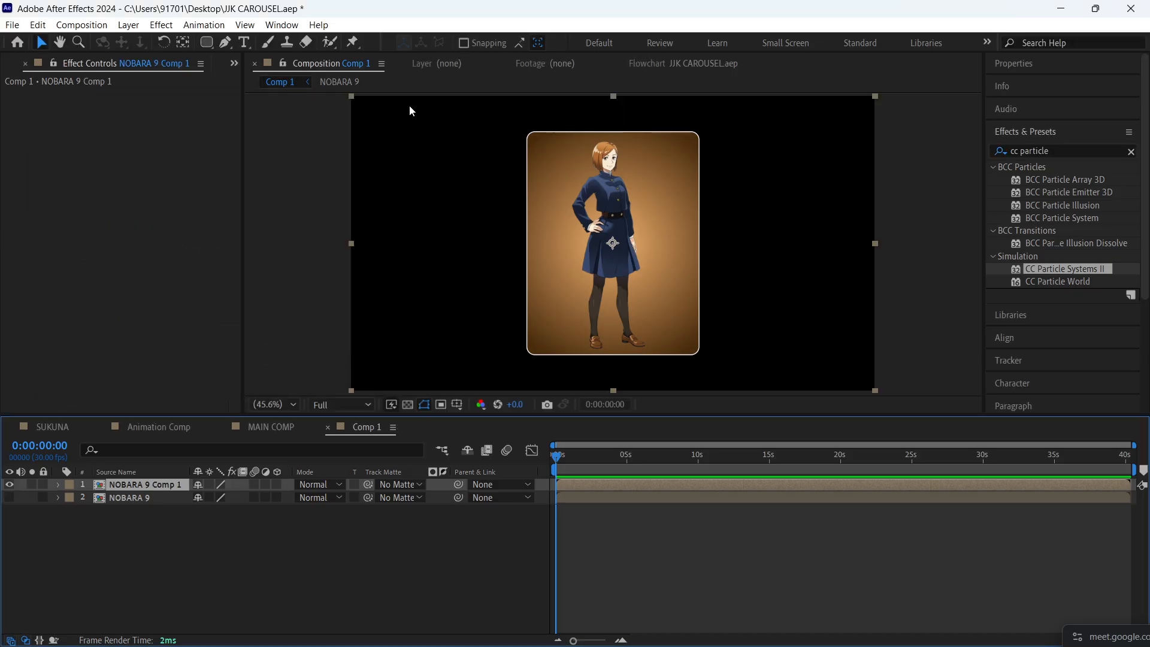
pyautogui.click(217, 566)
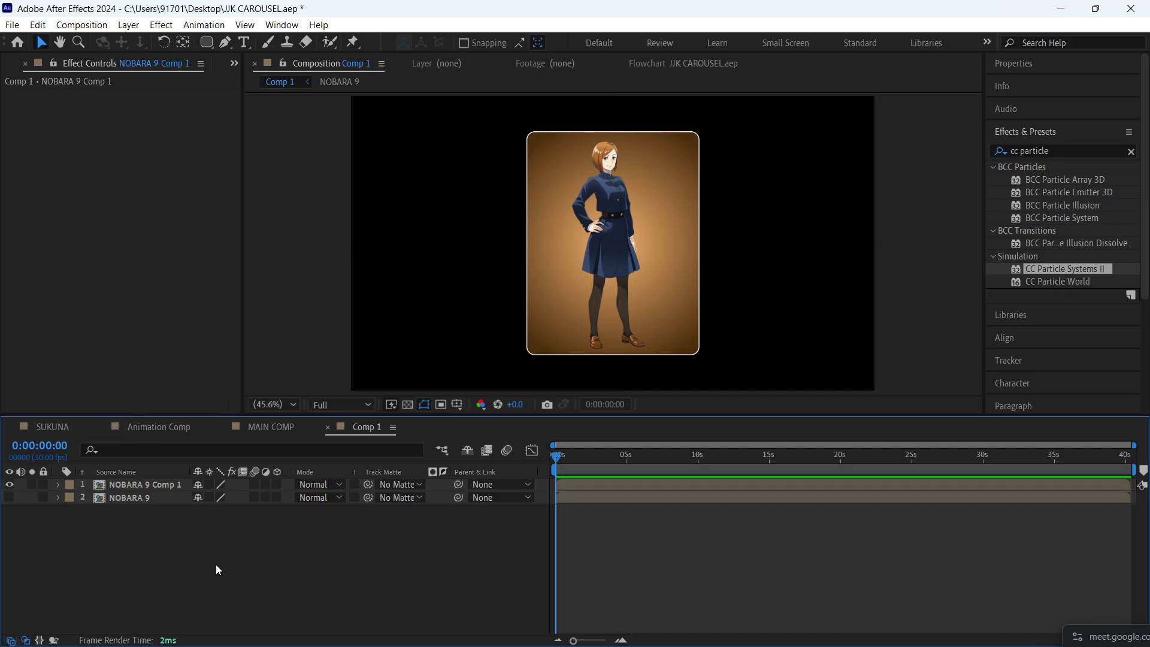
pyautogui.click(153, 484)
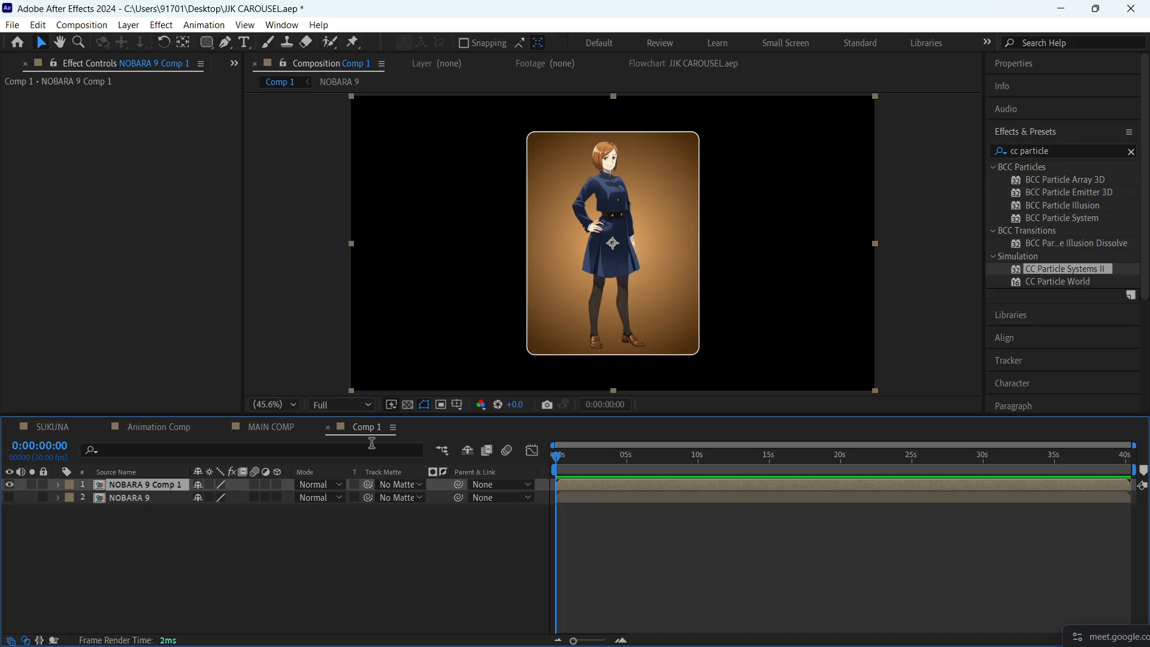
pyautogui.doubleClick(163, 484)
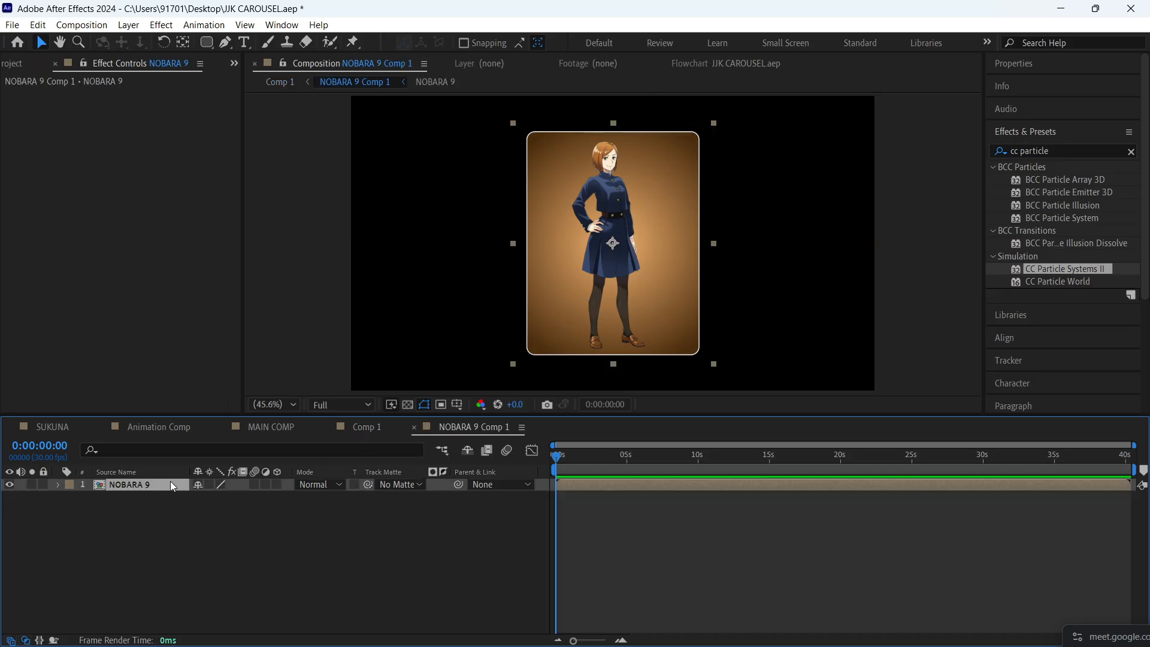
pyautogui.hotkey('ctrl', 'w')
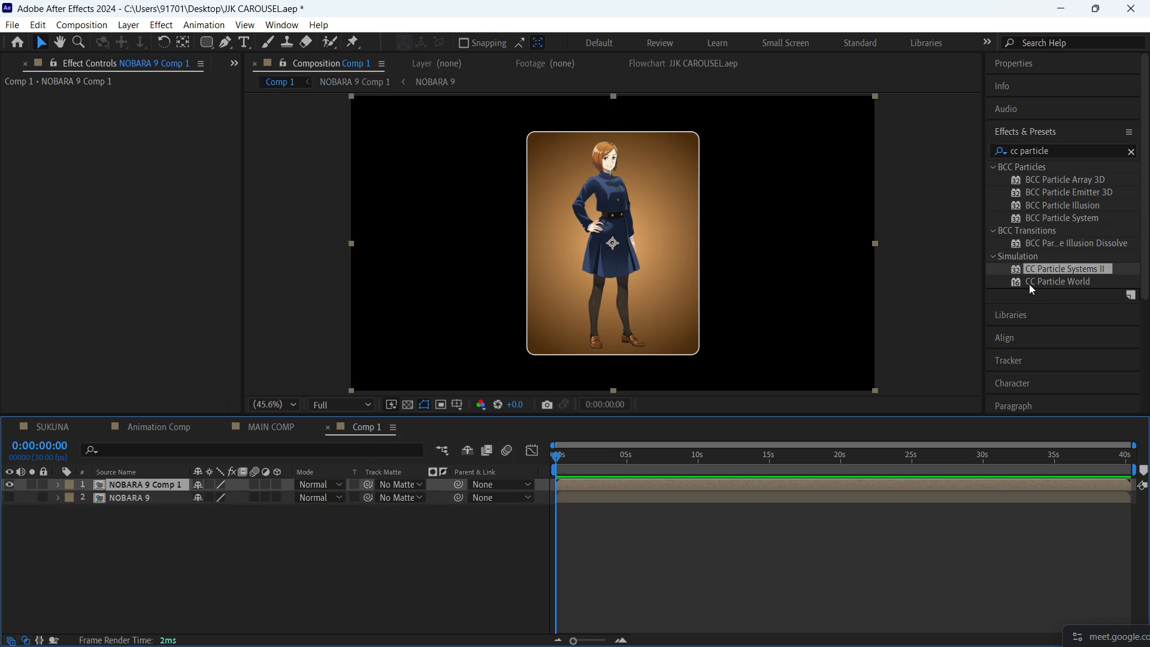
# - Apply CC Particle Systems II to the NOBARA 9 Comp 1 layer and preview the particles
pyautogui.moveTo(1041, 268); pyautogui.dragTo(602, 222)
pyautogui.press('space')
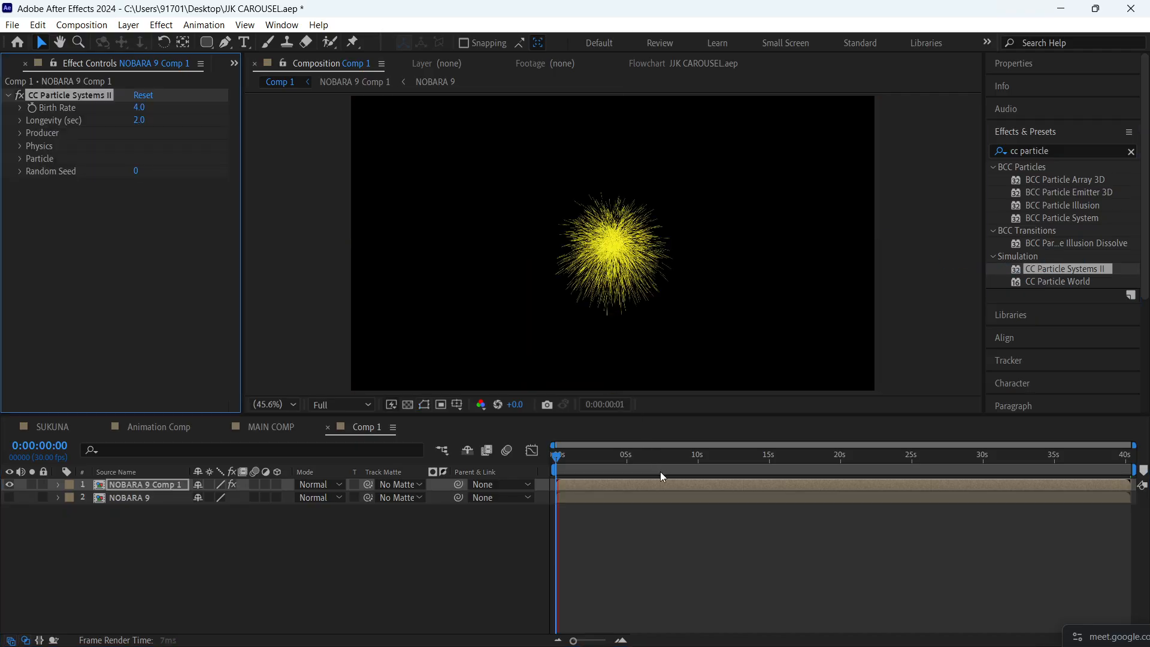
pyautogui.press('space')
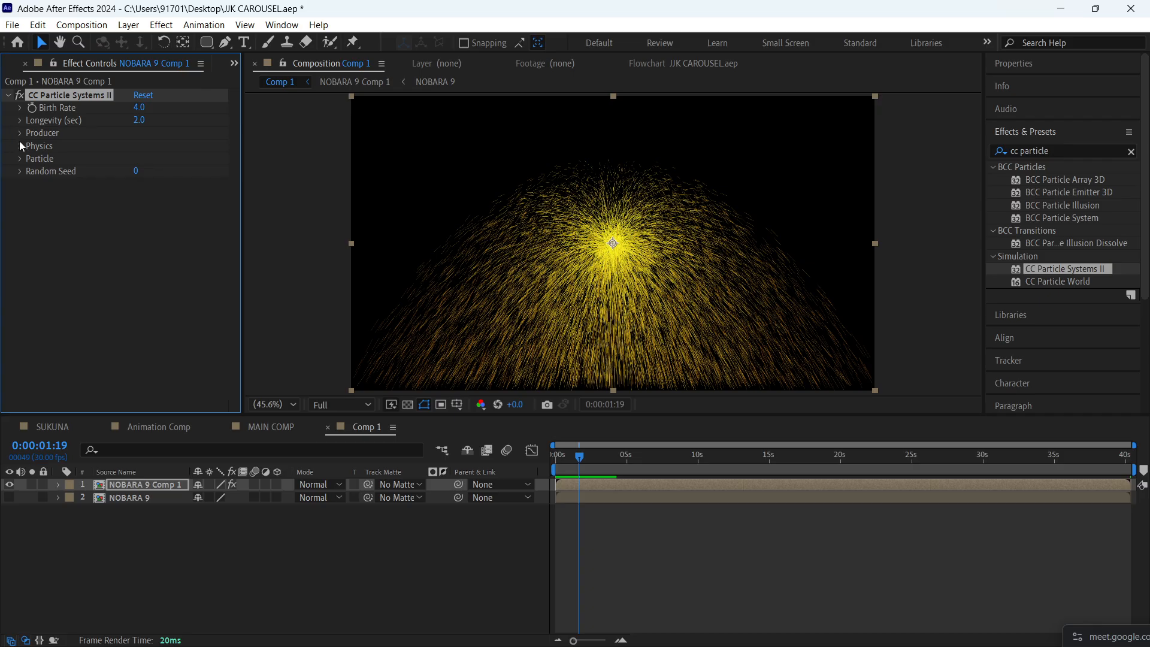
# - Enable Source Alpha Inheritance for the particles, scrub through the result and show the lower NOBARA 9 layer again
pyautogui.click(20, 159)
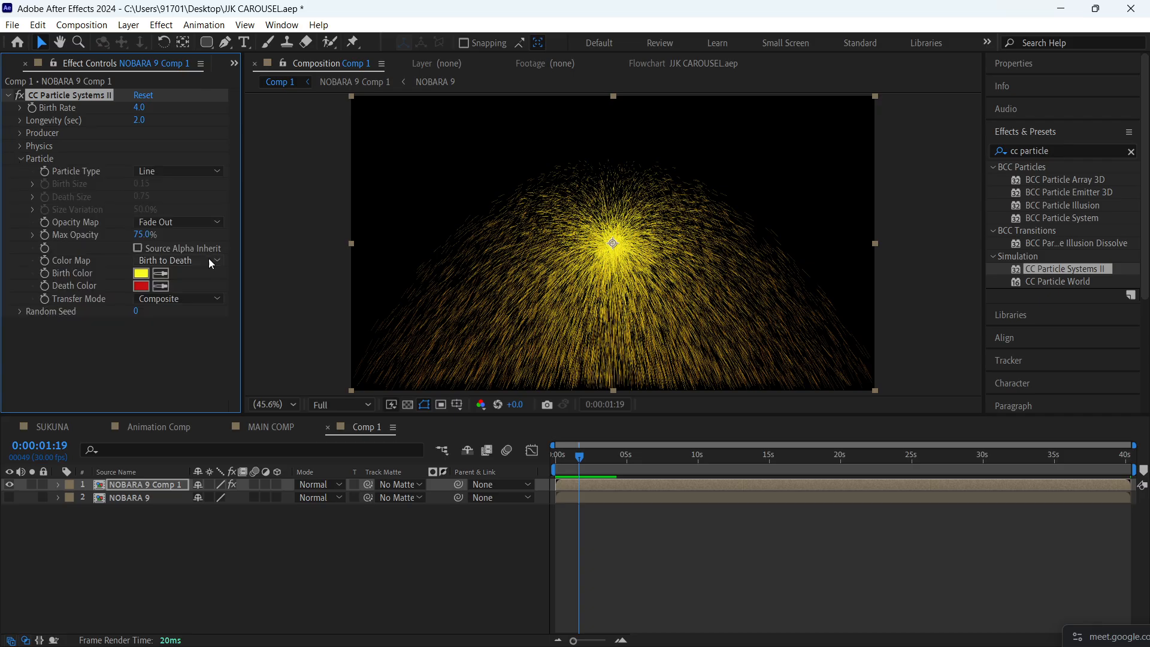
pyautogui.click(137, 248)
pyautogui.click(563, 458)
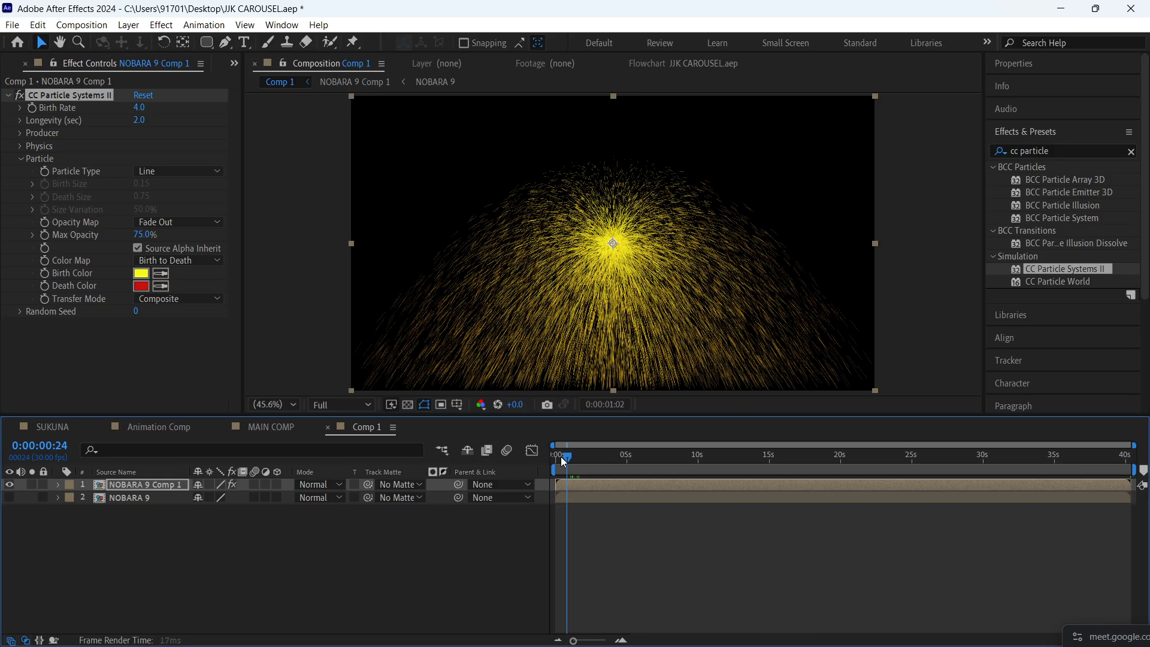
pyautogui.moveTo(563, 462); pyautogui.dragTo(587, 461)
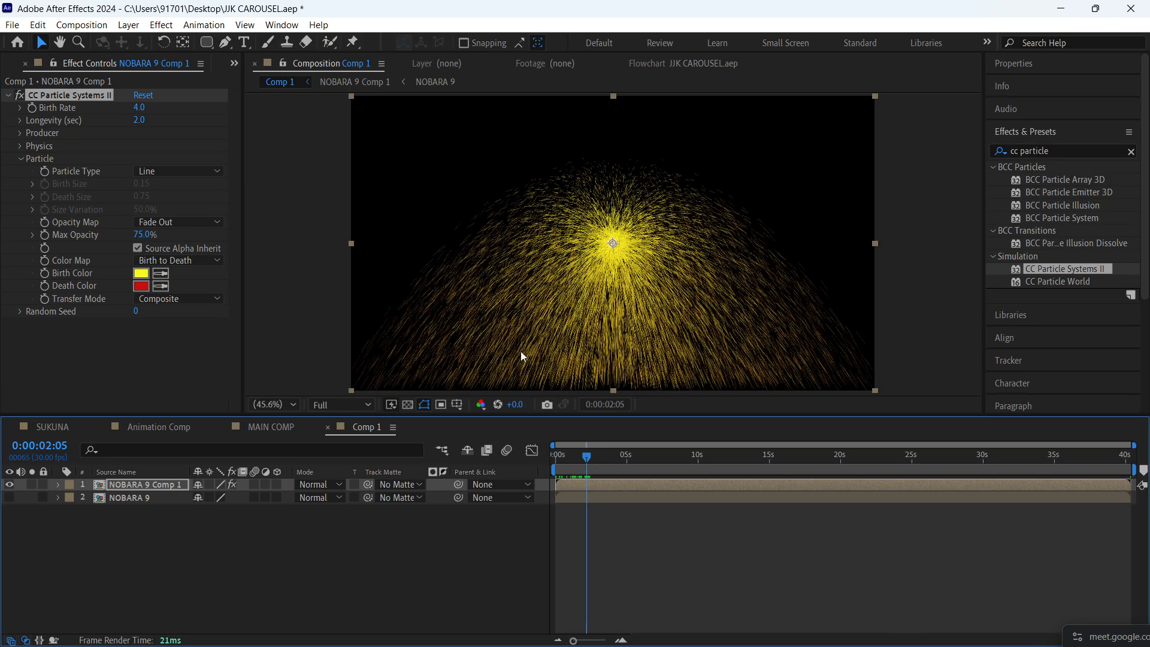
pyautogui.hotkey('ctrl', 's')
pyautogui.click(9, 497)
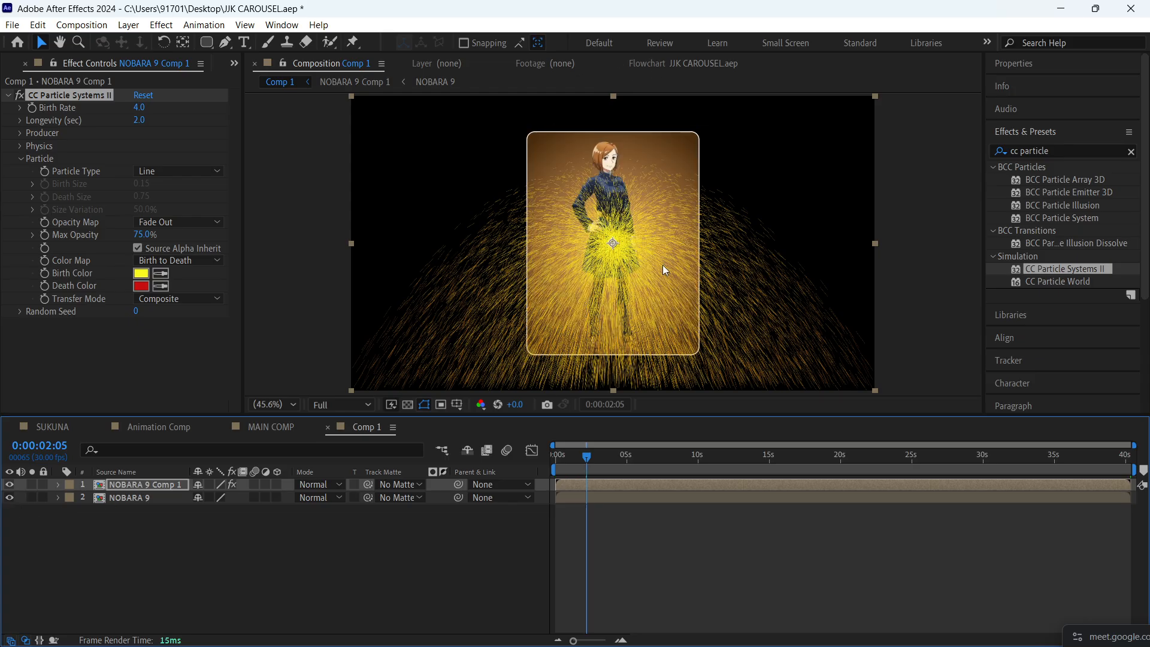
# - Set the particle Longevity to 1.6 seconds and preview the change
pyautogui.click(22, 159)
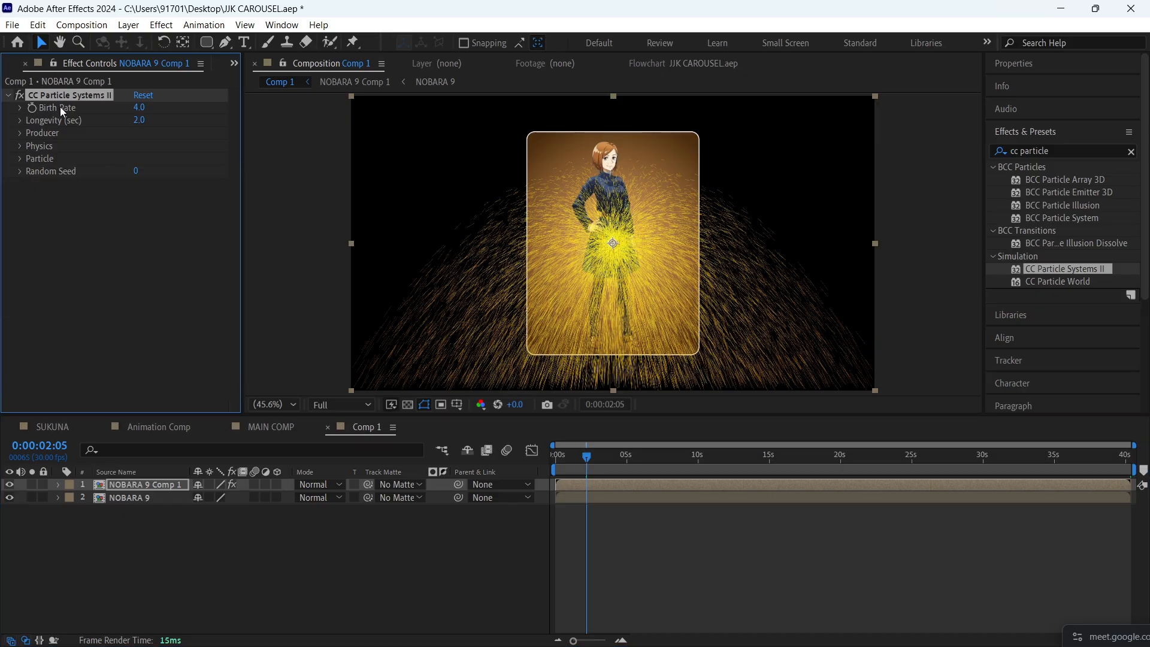
pyautogui.moveTo(146, 120); pyautogui.dragTo(115, 120)
pyautogui.press('space')
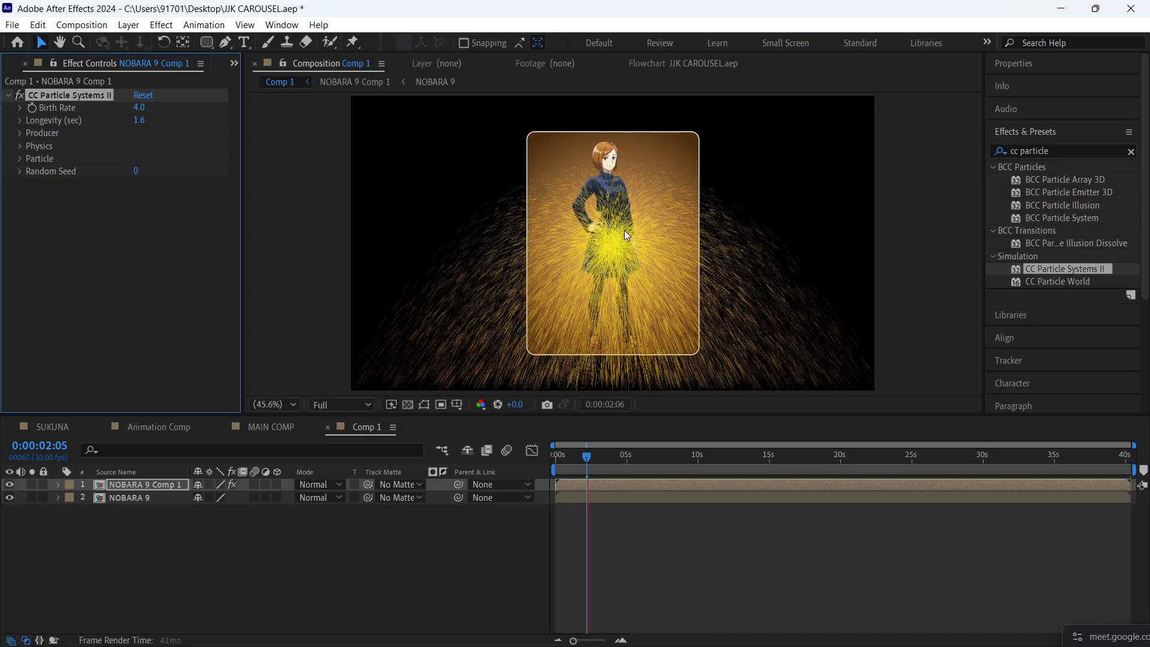
# - Place the Producer Position on the card's upper-left corner at 643.2, 133.9, trying a move across the card's top edge and undoing it
pyautogui.click(20, 133)
pyautogui.click(140, 146)
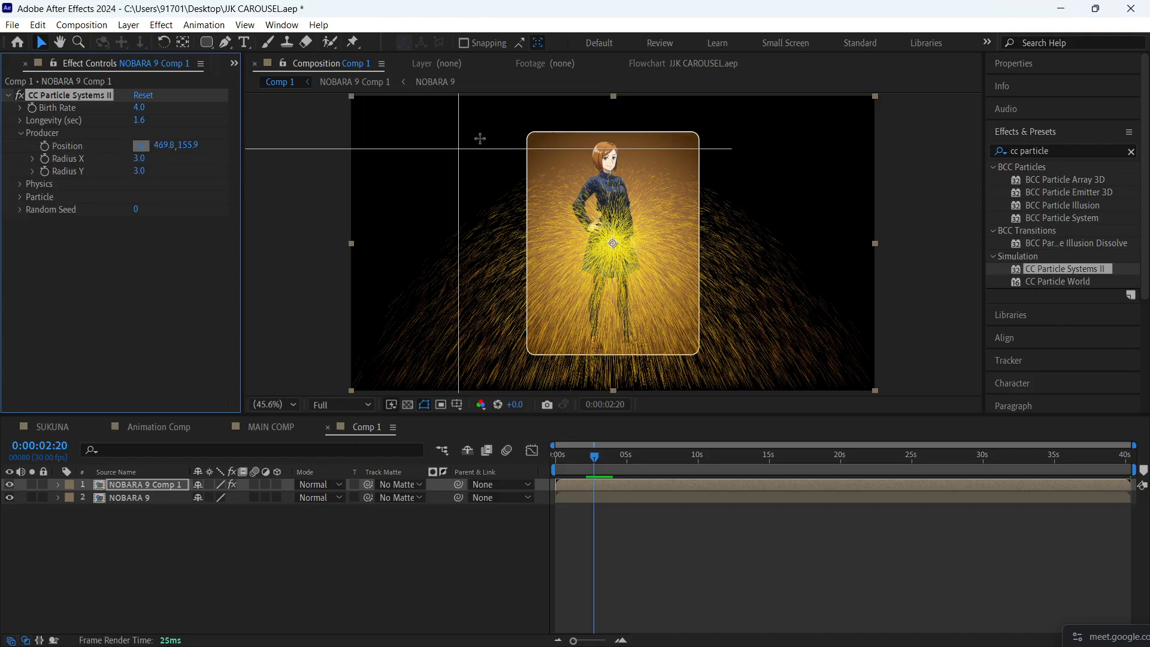
pyautogui.click(526, 132)
pyautogui.moveTo(527, 131); pyautogui.dragTo(690, 137)
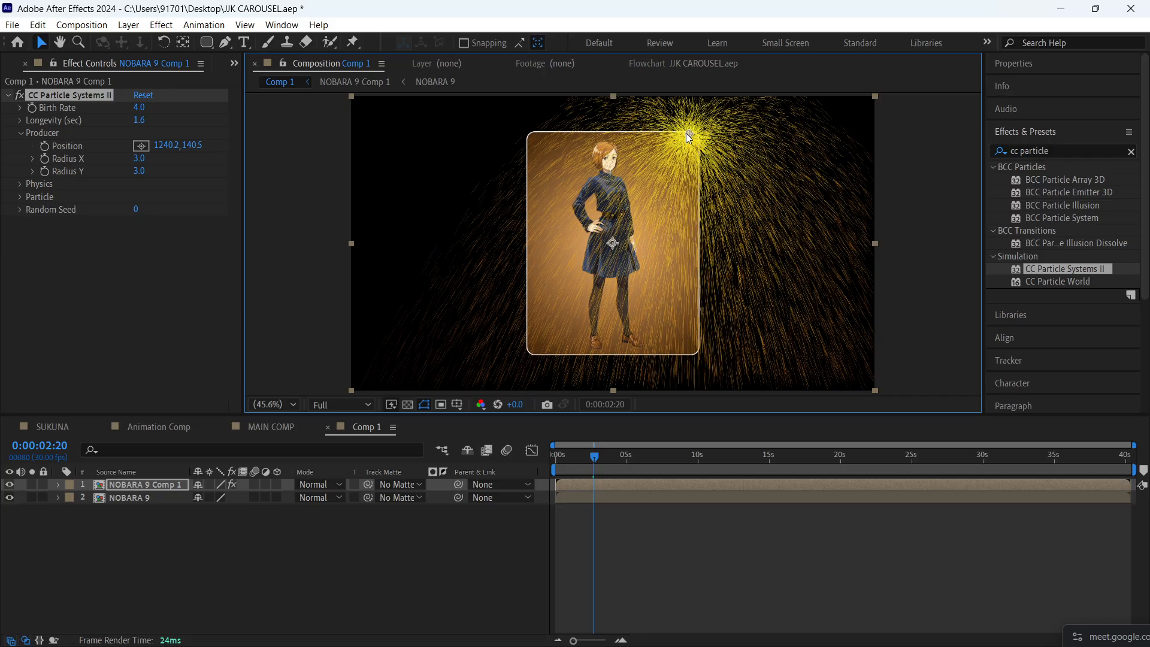
pyautogui.hotkey('ctrl', 'z')
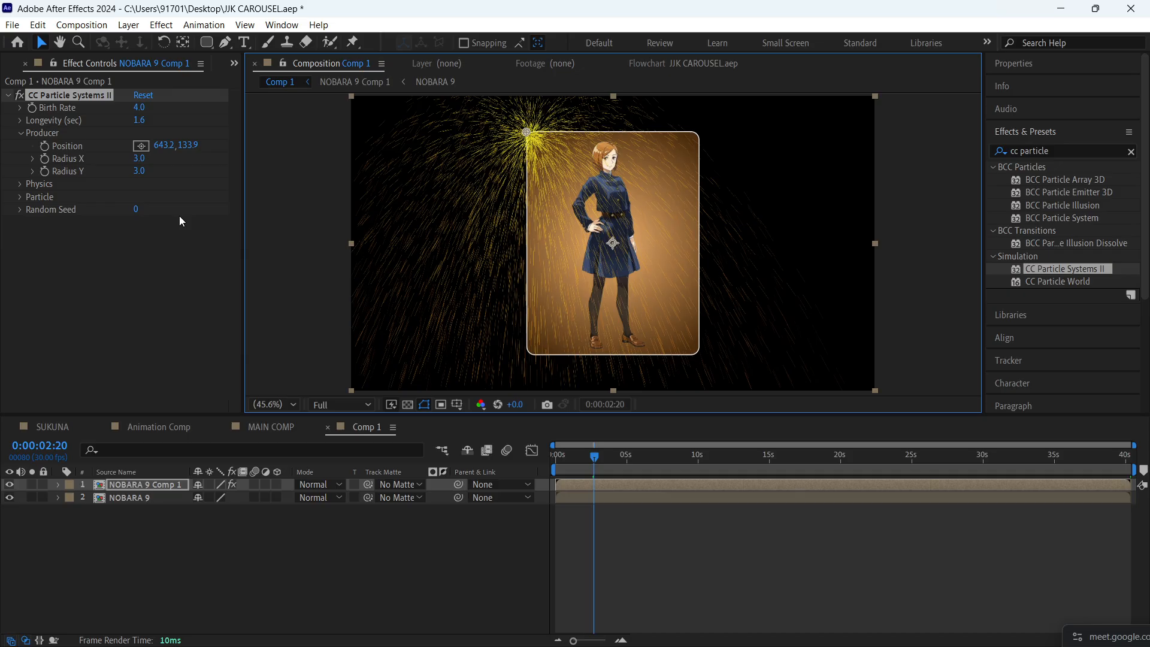
# - Set Producer Radius X to 0 and Radius Y to 103, then test the emitter's sideways movement and undo that move
pyautogui.moveTo(139, 170)
pyautogui.mouseDown()
pyautogui.moveTo(194, 177)
pyautogui.moveTo(121, 159)
pyautogui.moveTo(205, 143)
pyautogui.moveTo(90, 158)
pyautogui.moveTo(178, 163)
pyautogui.moveTo(146, 170)
pyautogui.mouseUp()
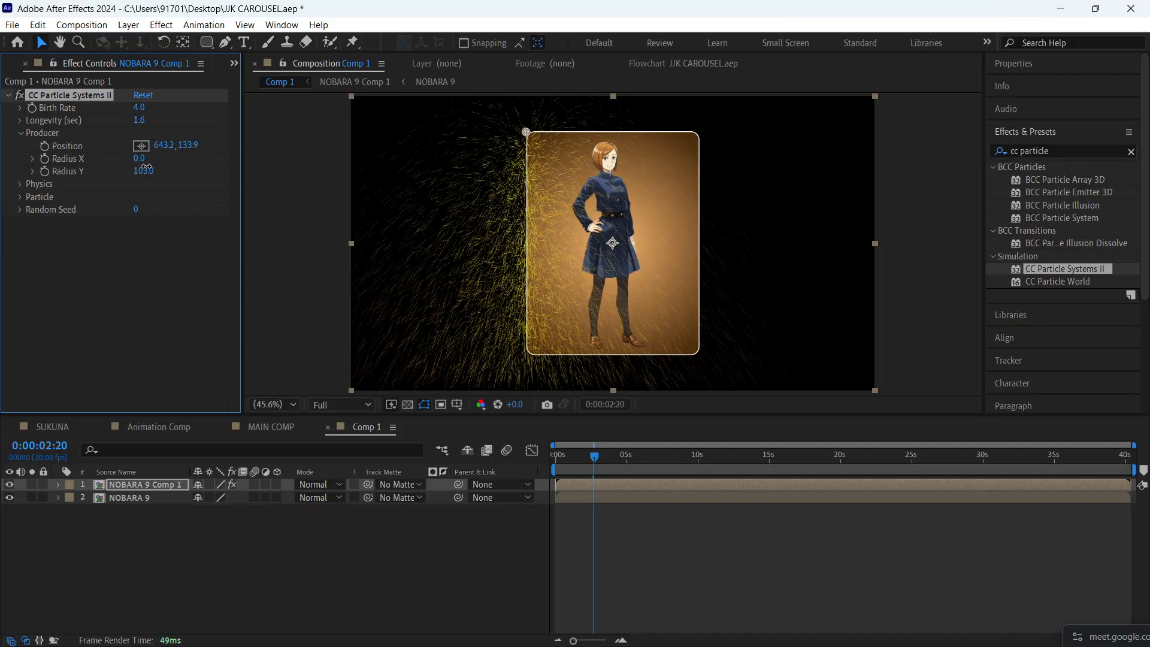
pyautogui.moveTo(526, 132); pyautogui.dragTo(634, 129)
pyautogui.hotkey('ctrl', 'z')
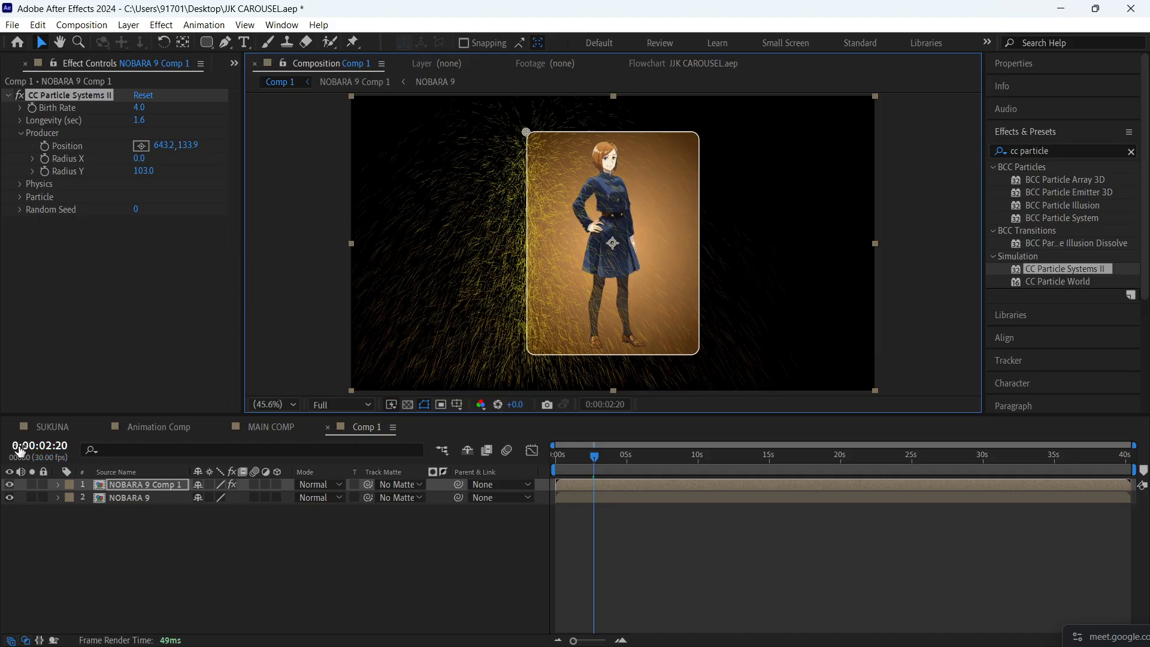
pyautogui.click(9, 498)
pyautogui.click(7, 501)
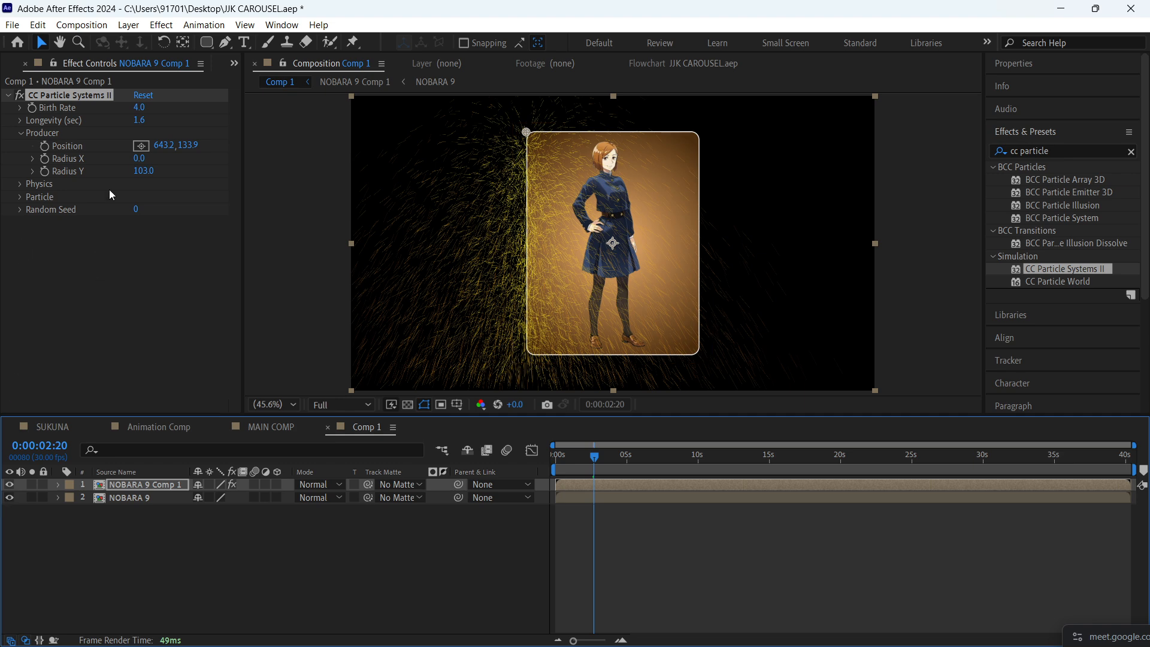
# - Raise the Birth Rate to 8.1 and change the Physics animation type to Direction
pyautogui.moveTo(139, 107); pyautogui.dragTo(181, 119)
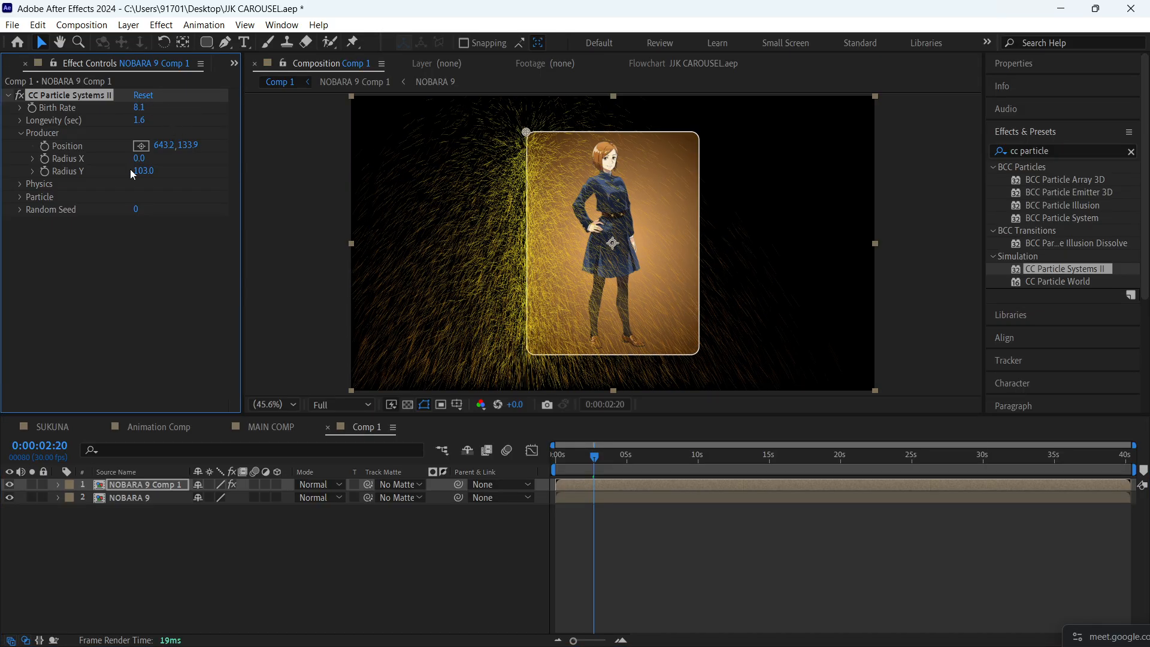
pyautogui.click(21, 133)
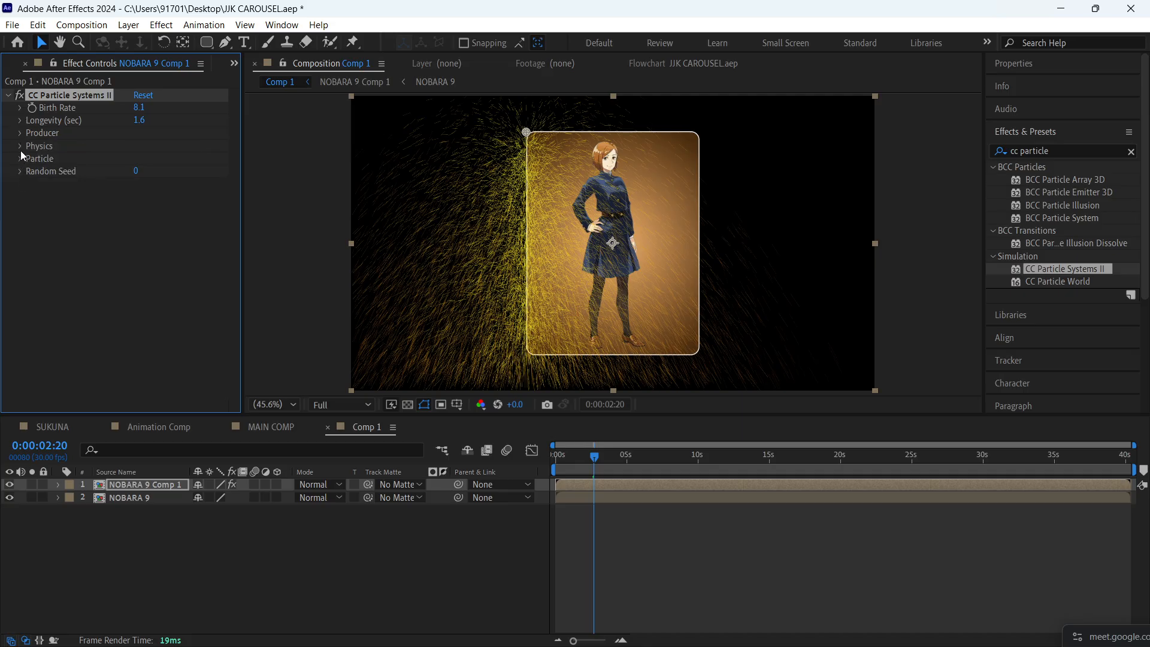
pyautogui.click(21, 148)
pyautogui.click(170, 159)
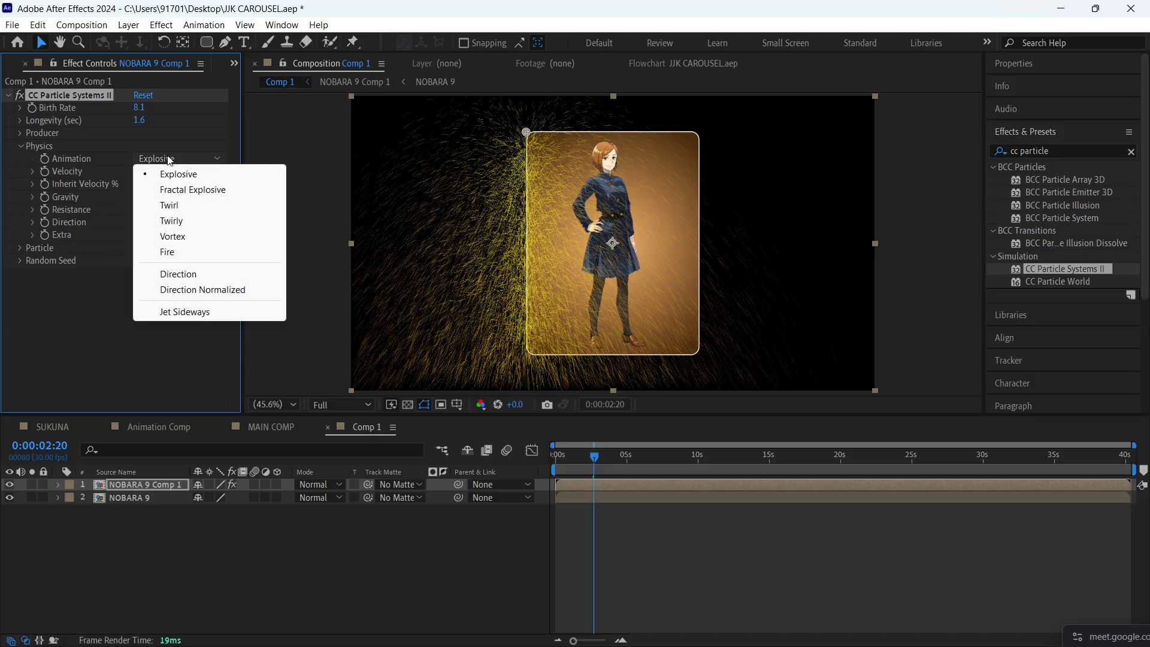
pyautogui.click(178, 274)
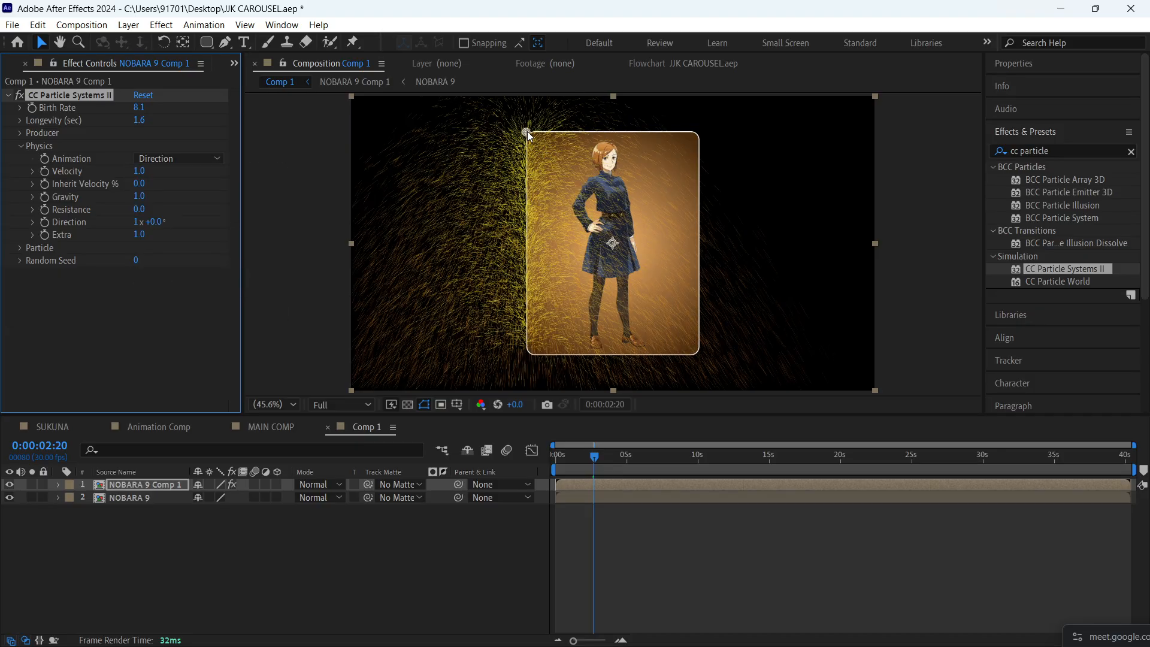
# - Try the emitter off the card, check the Particle and Physics settings, and reposition it on the card's upper-left corner at 647.6, 129.5
pyautogui.moveTo(527, 132)
pyautogui.mouseDown()
pyautogui.moveTo(735, 134)
pyautogui.moveTo(693, 146)
pyautogui.moveTo(492, 119)
pyautogui.mouseUp()
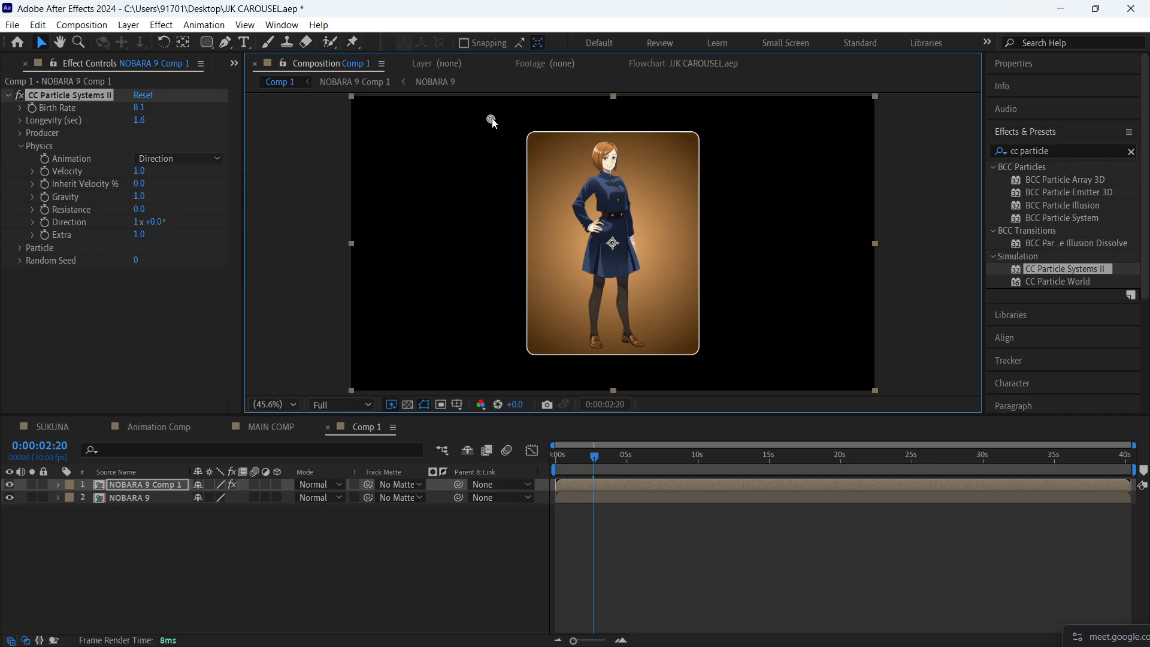
pyautogui.click(30, 247)
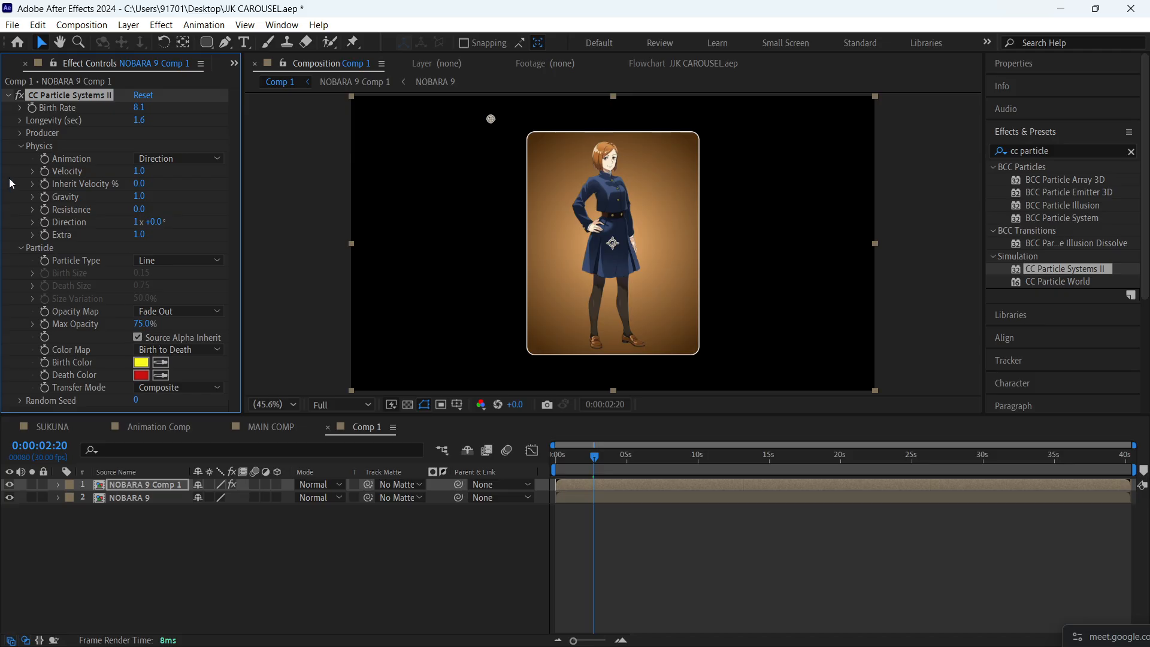
pyautogui.click(20, 146)
pyautogui.click(20, 145)
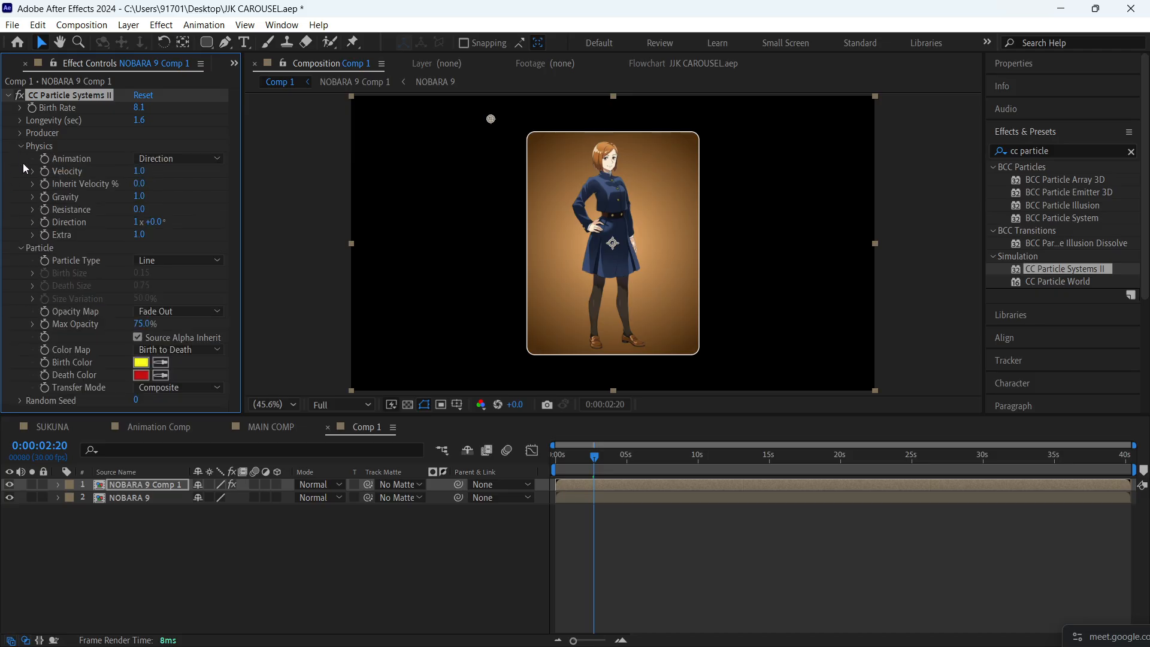
pyautogui.click(22, 248)
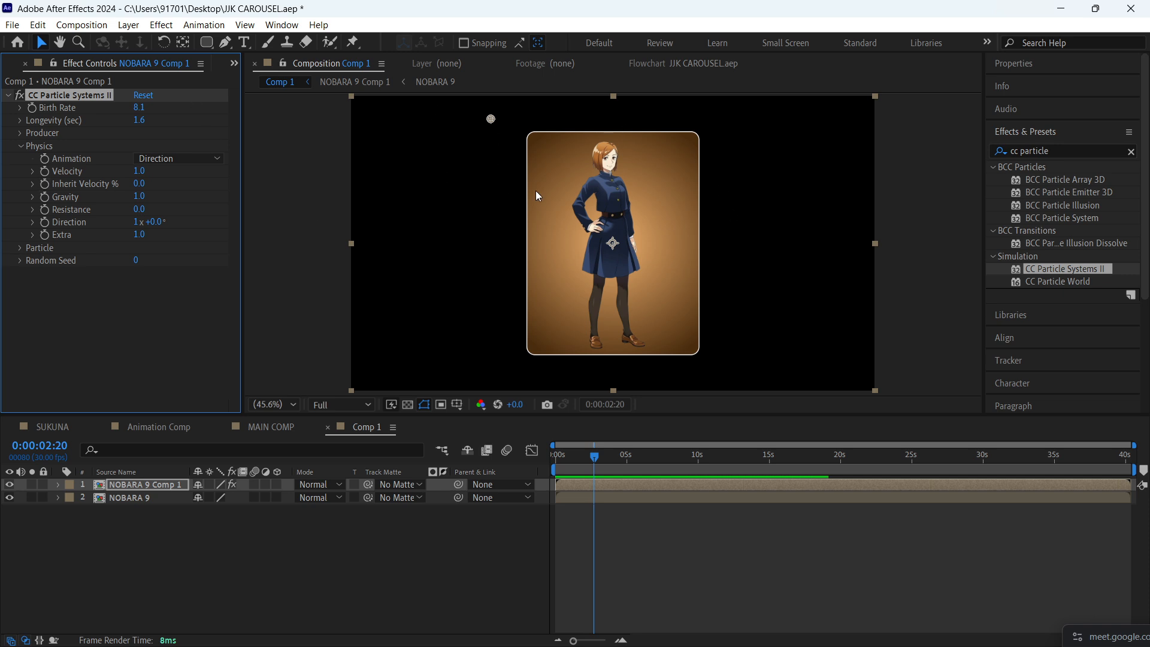
pyautogui.moveTo(491, 119)
pyautogui.mouseDown()
pyautogui.moveTo(539, 127)
pyautogui.moveTo(524, 128)
pyautogui.moveTo(507, 126)
pyautogui.moveTo(755, 120)
pyautogui.moveTo(526, 120)
pyautogui.moveTo(531, 137)
pyautogui.mouseUp()
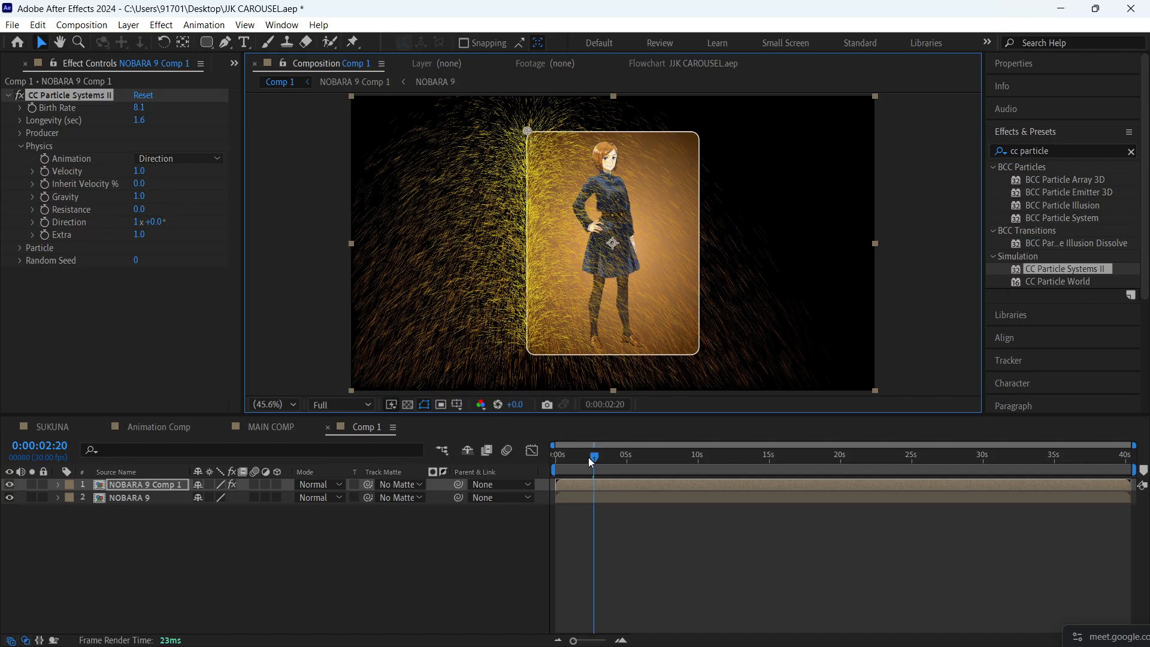
# - Shift the NOBARA 9 Comp 1 layer to start at about 0:00:00:25 and move the current time to 0:00:01:05
pyautogui.moveTo(589, 457)
pyautogui.mouseDown()
pyautogui.moveTo(548, 469)
pyautogui.moveTo(568, 465)
pyautogui.mouseUp()
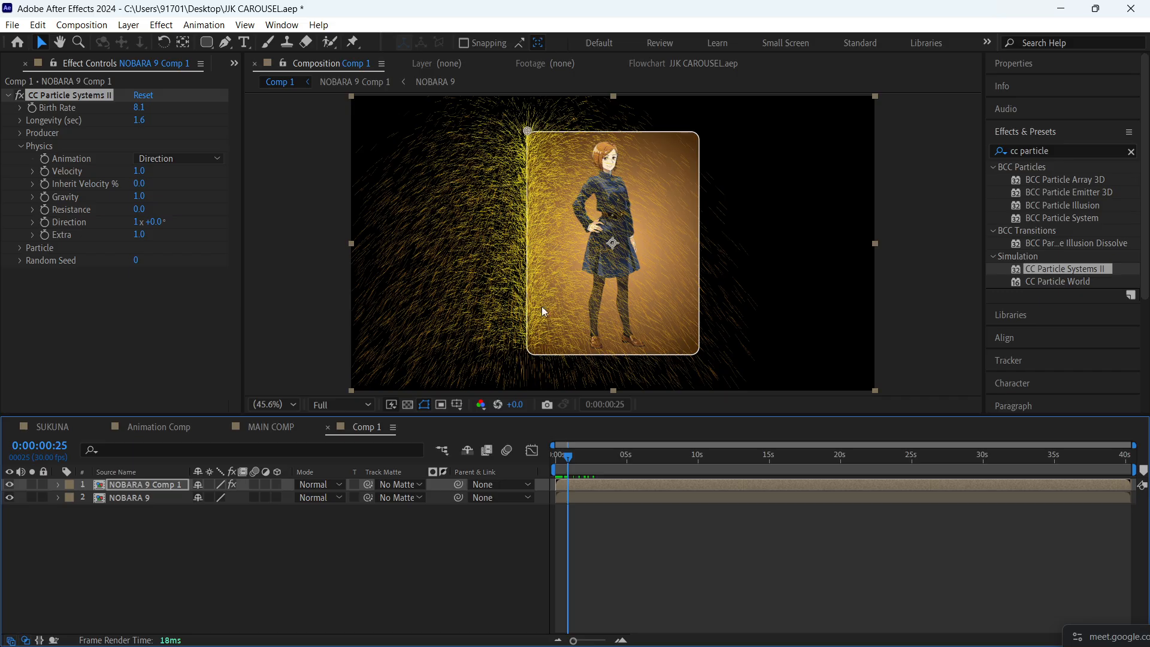
pyautogui.click(577, 485)
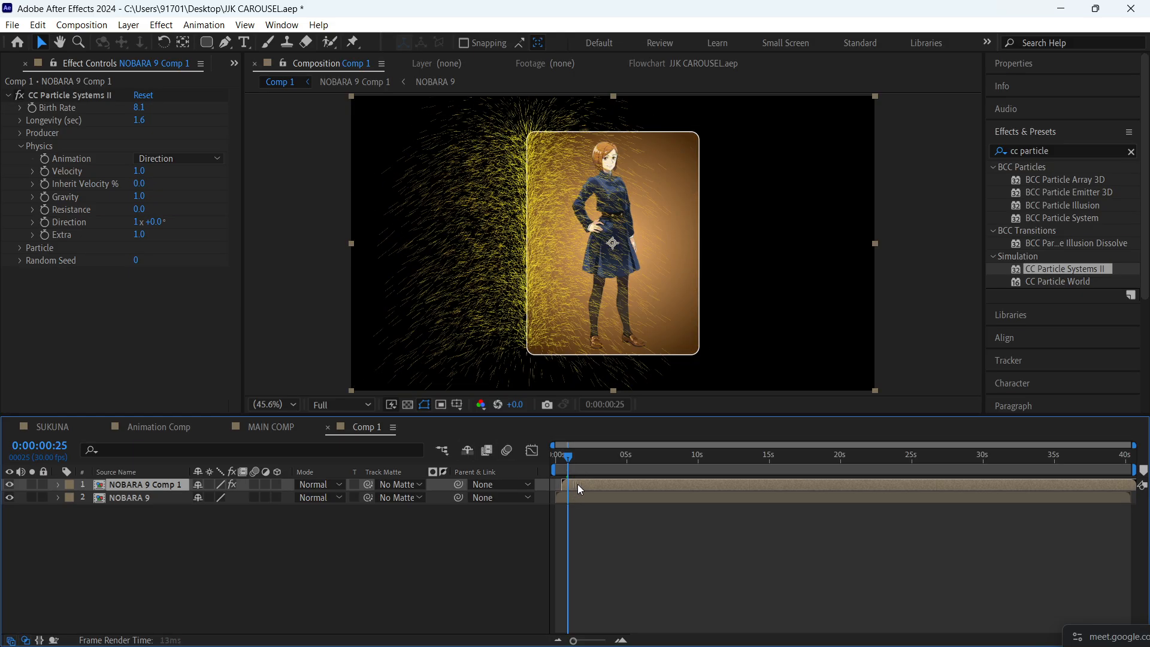
pyautogui.moveTo(578, 485)
pyautogui.mouseDown()
pyautogui.moveTo(591, 480)
pyautogui.moveTo(574, 454)
pyautogui.mouseUp()
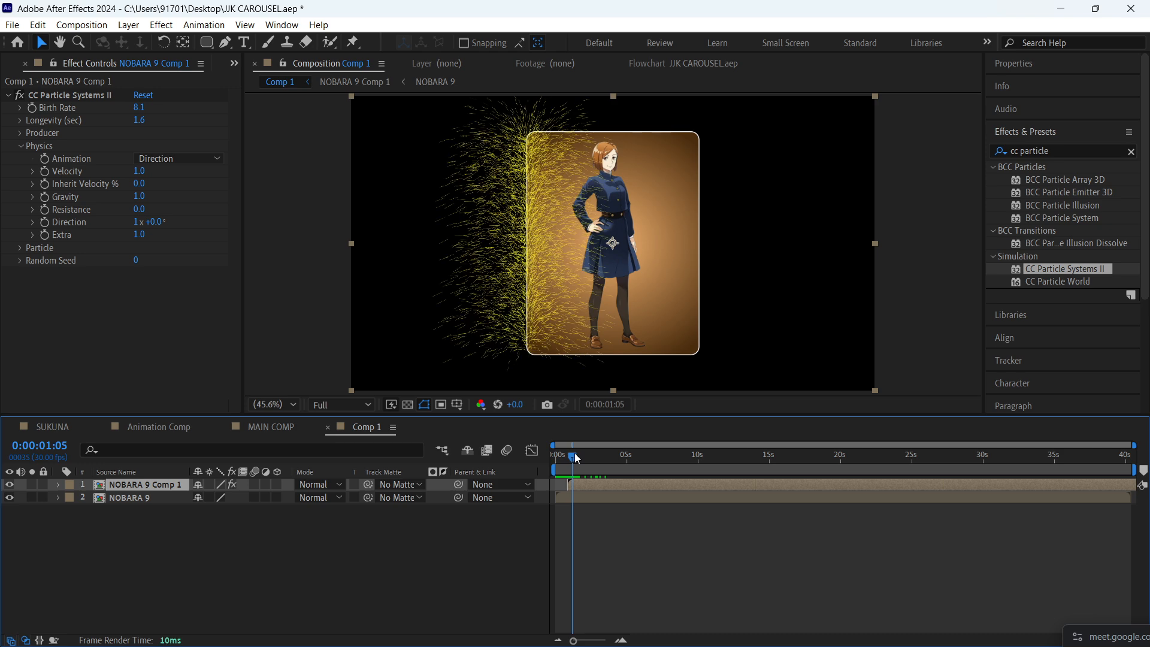
# - Keyframe the Producer Position from the card's left edge at 0:00:01:05 to 1617.8, 164.6 at 0:00:03:16
pyautogui.click(23, 133)
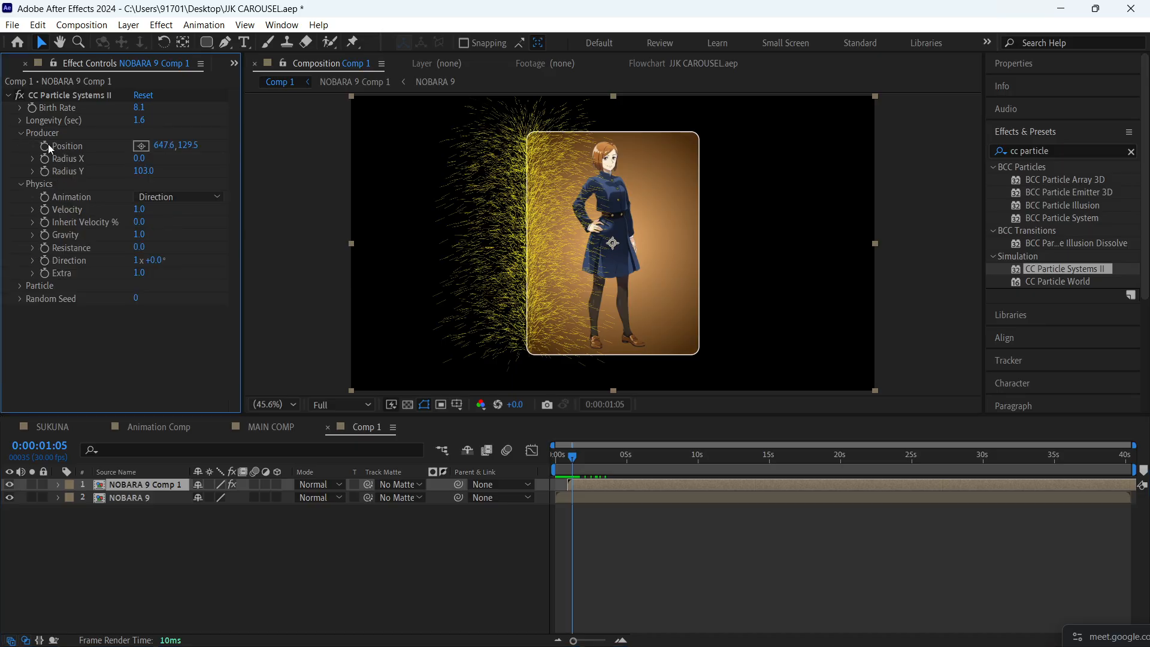
pyautogui.click(43, 146)
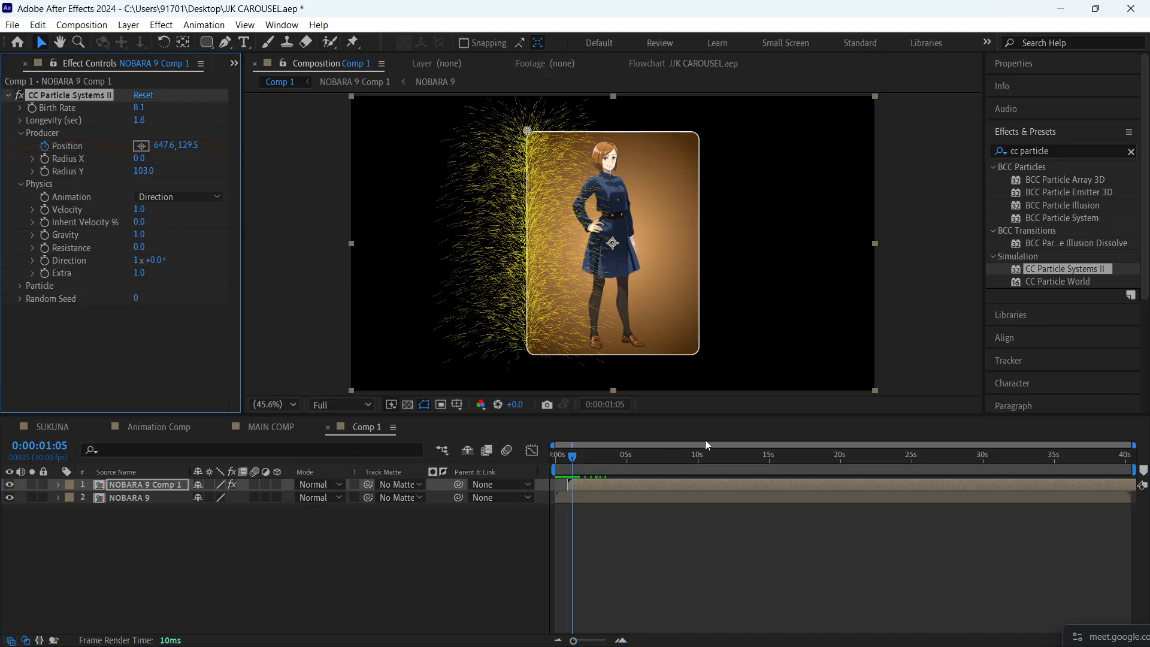
pyautogui.press('space')
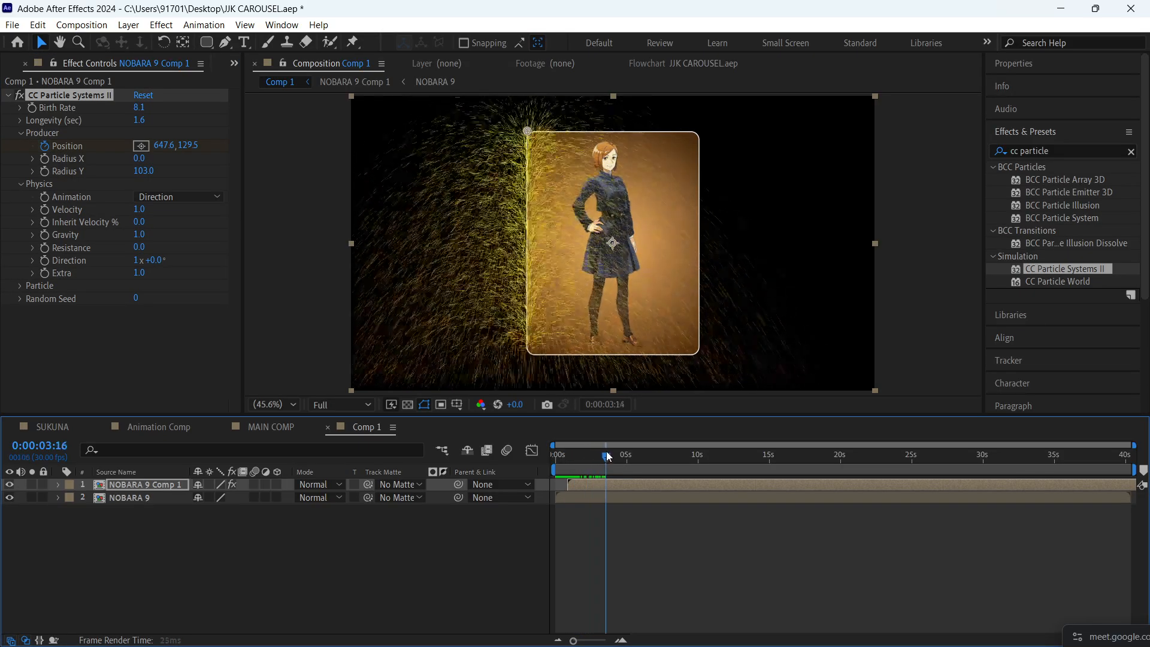
pyautogui.moveTo(528, 131); pyautogui.dragTo(793, 138)
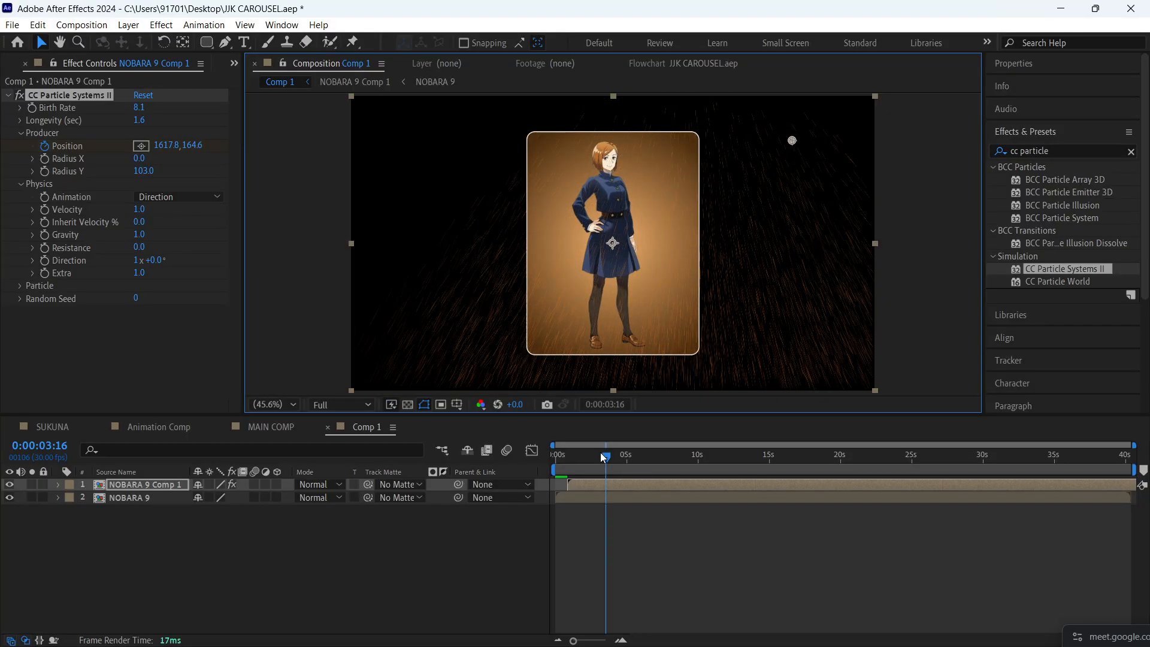
# - Preview the emitter sweep from the start, return to 0:00:02:11, and set the Producer's Radius Y to 117
pyautogui.moveTo(605, 456); pyautogui.dragTo(566, 461)
pyautogui.hotkey('ctrl', 'z')
pyautogui.press('space')
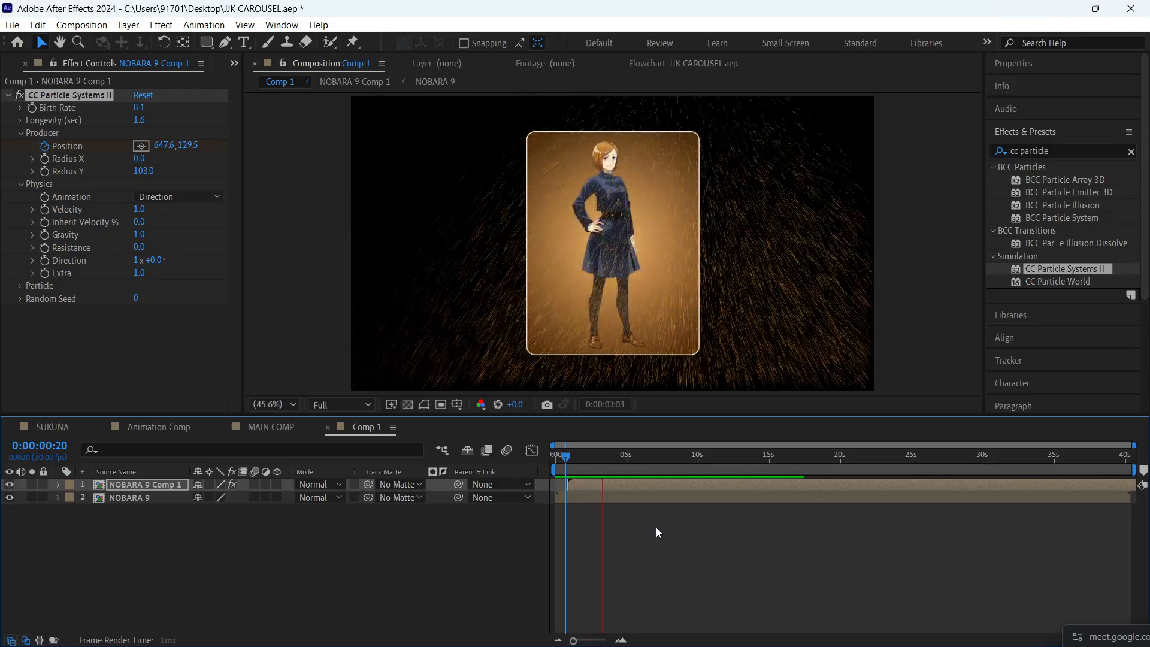
pyautogui.press('space')
pyautogui.moveTo(599, 461); pyautogui.dragTo(589, 465)
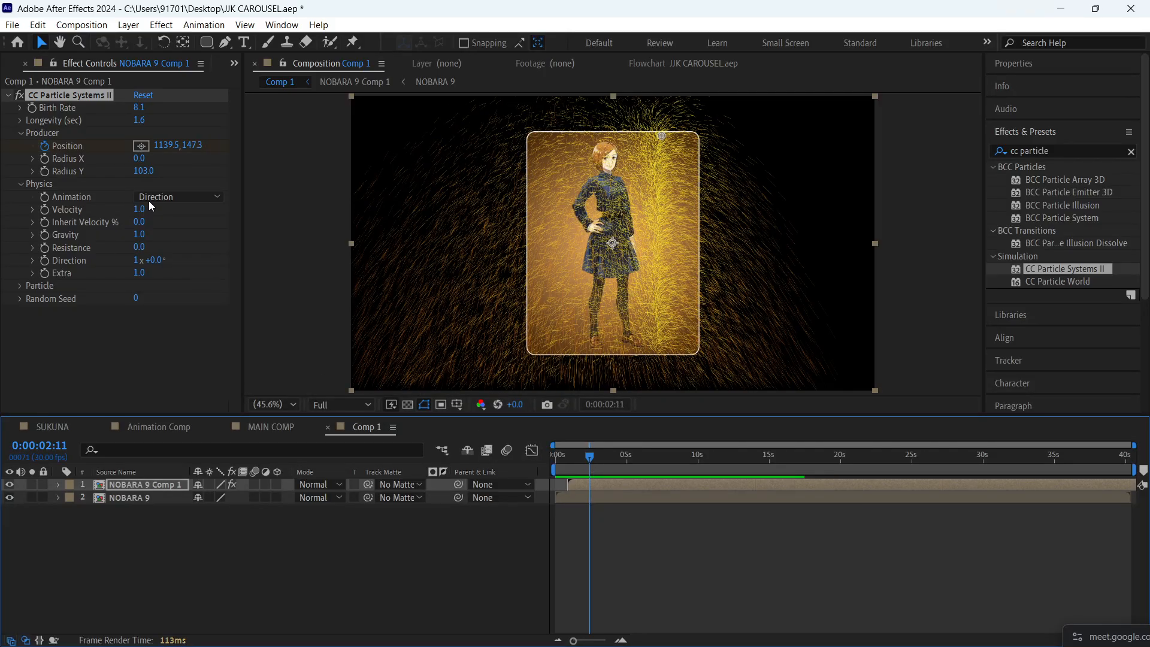
pyautogui.moveTo(149, 174); pyautogui.dragTo(167, 177)
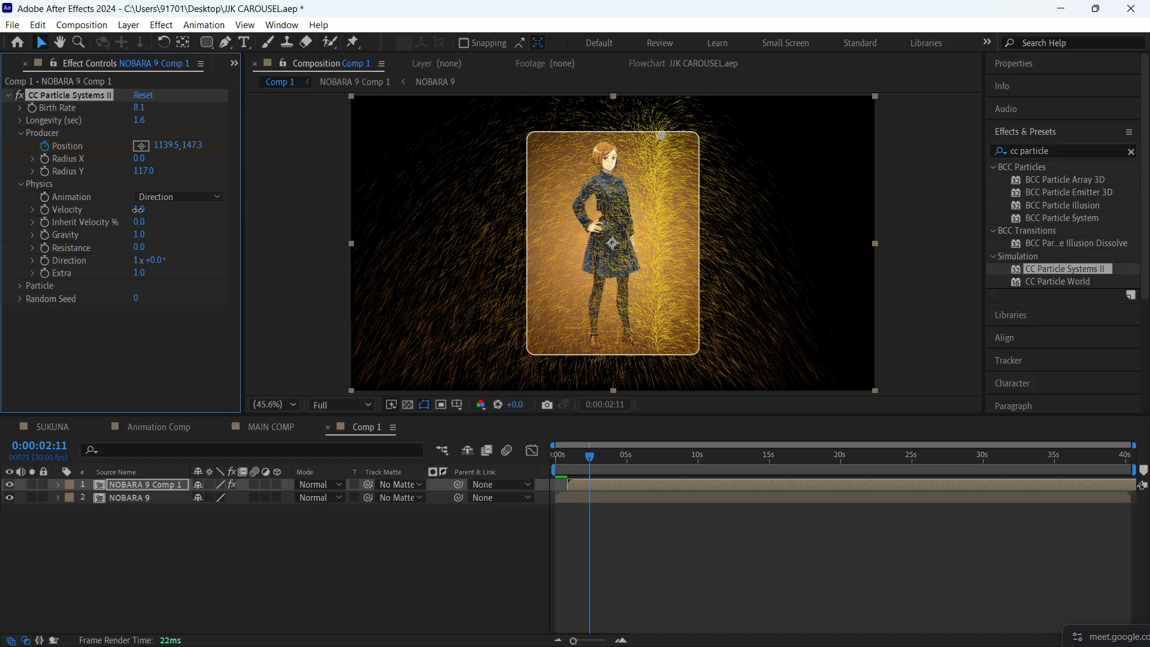
# - Try a Physics Velocity of 0.1 and preview the particle sweep
pyautogui.moveTo(138, 209)
pyautogui.mouseDown()
pyautogui.moveTo(75, 218)
pyautogui.moveTo(148, 231)
pyautogui.moveTo(117, 234)
pyautogui.mouseUp()
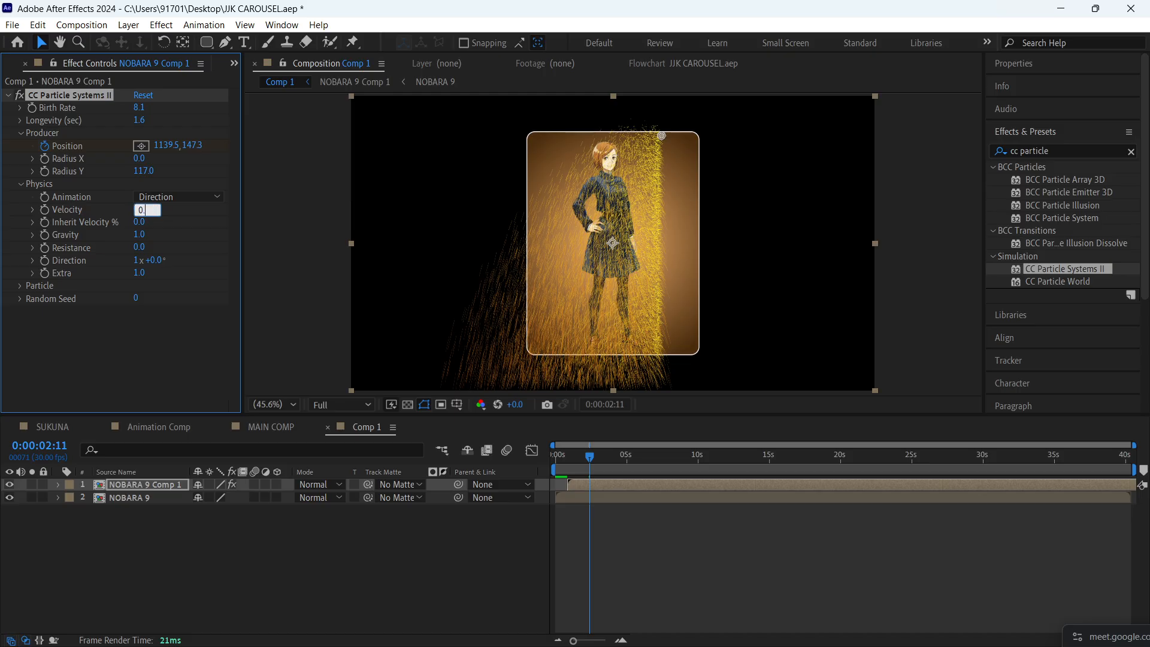
pyautogui.press('Return')
pyautogui.press('space')
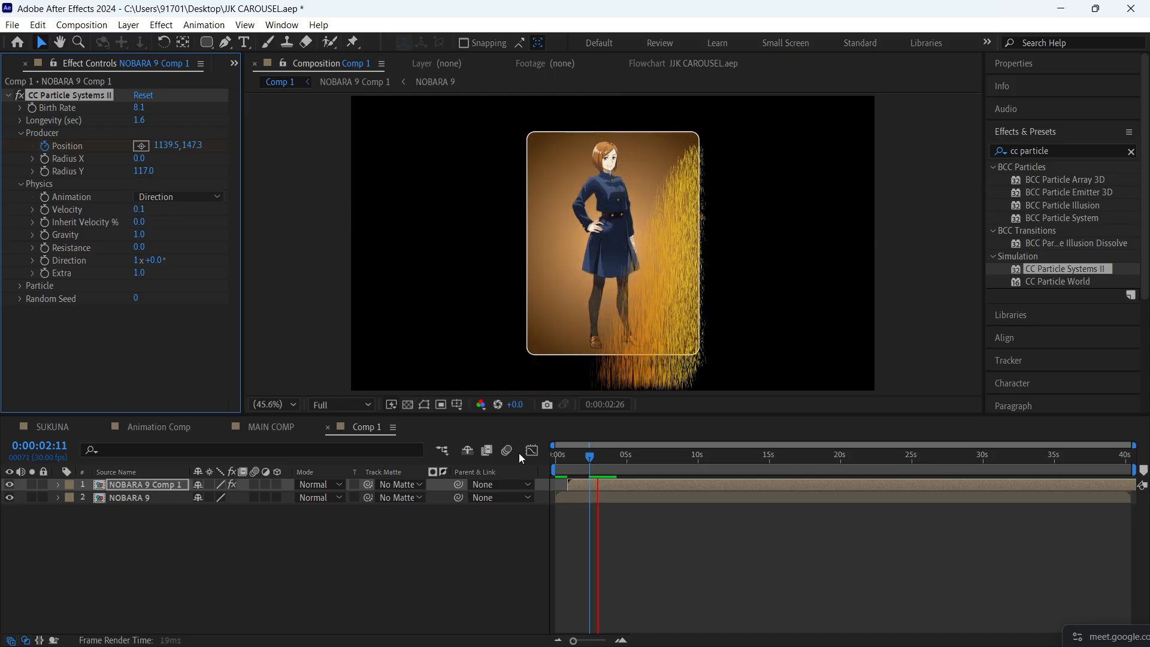
pyautogui.moveTo(603, 455); pyautogui.dragTo(589, 457)
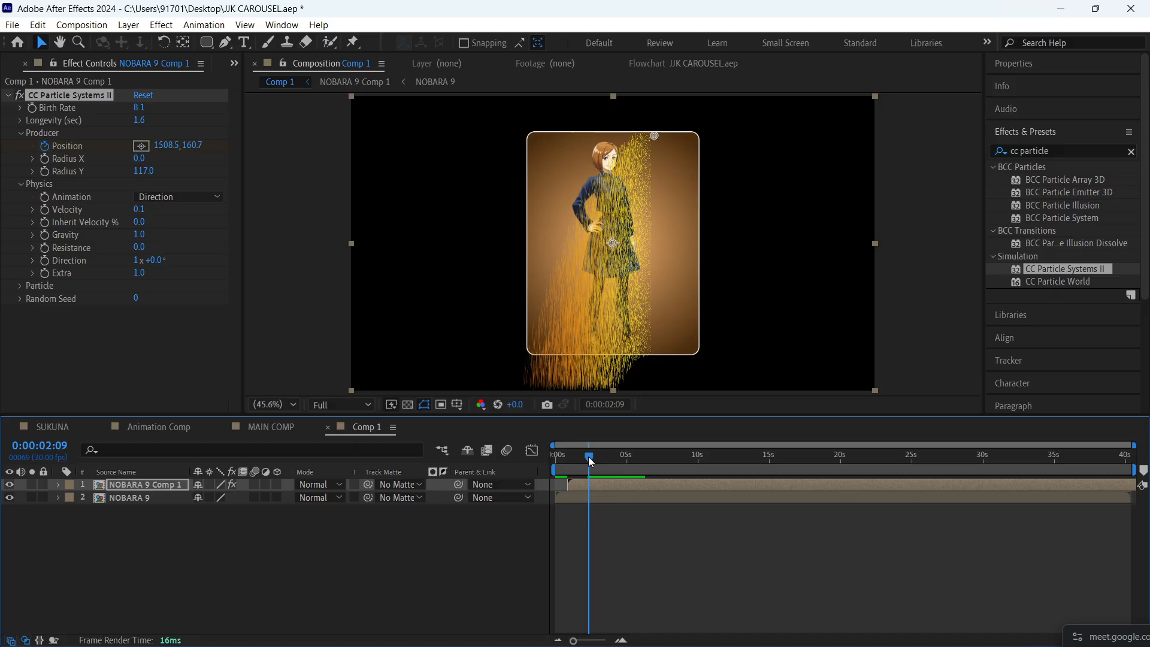
# - Try Inherit Velocity values of 25, 62 and 106% at 0:00:02:09 and preview the particles from 0:00:01:08
pyautogui.moveTo(139, 222); pyautogui.dragTo(103, 147)
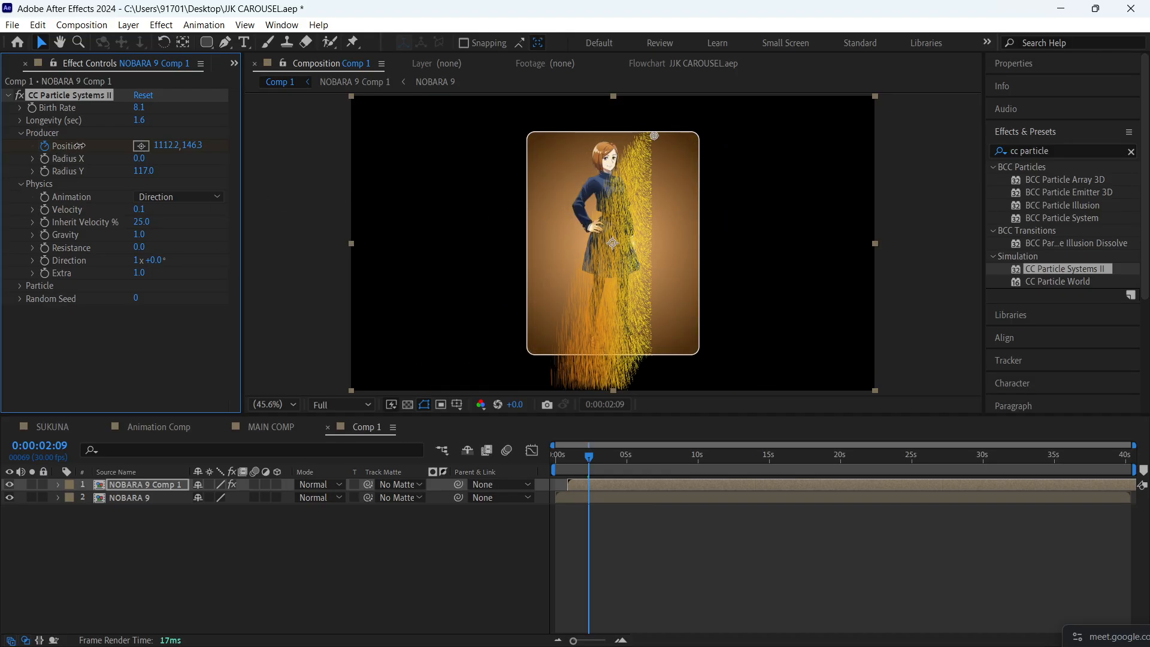
pyautogui.rightClick(111, 149)
pyautogui.click(73, 367)
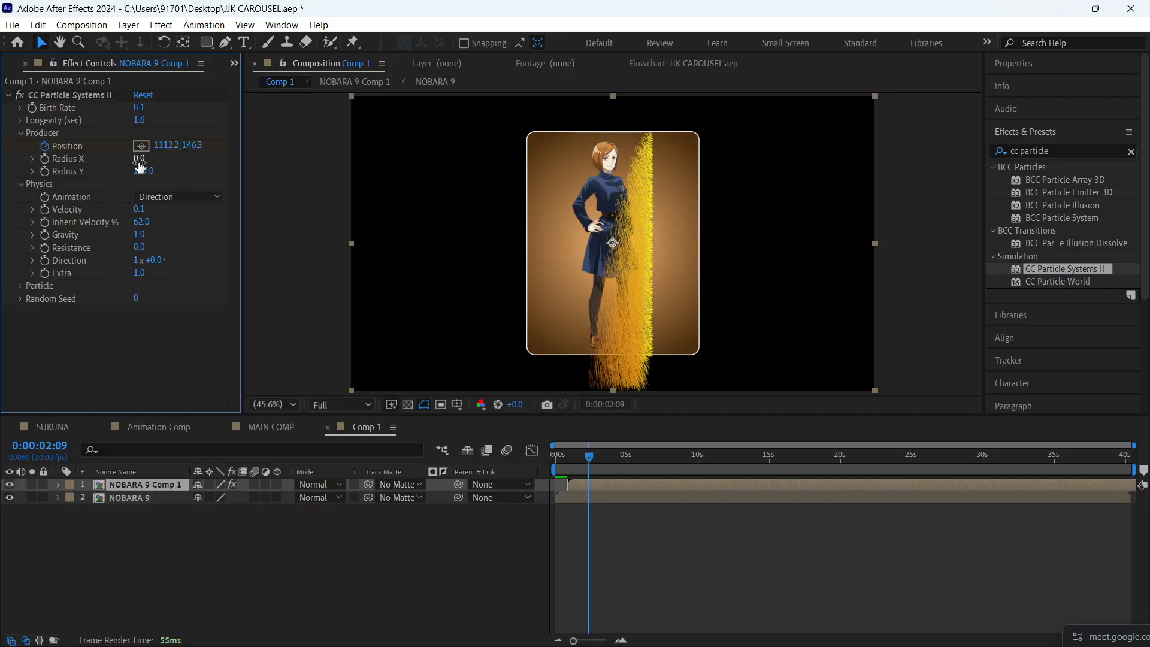
pyautogui.moveTo(146, 223); pyautogui.dragTo(178, 220)
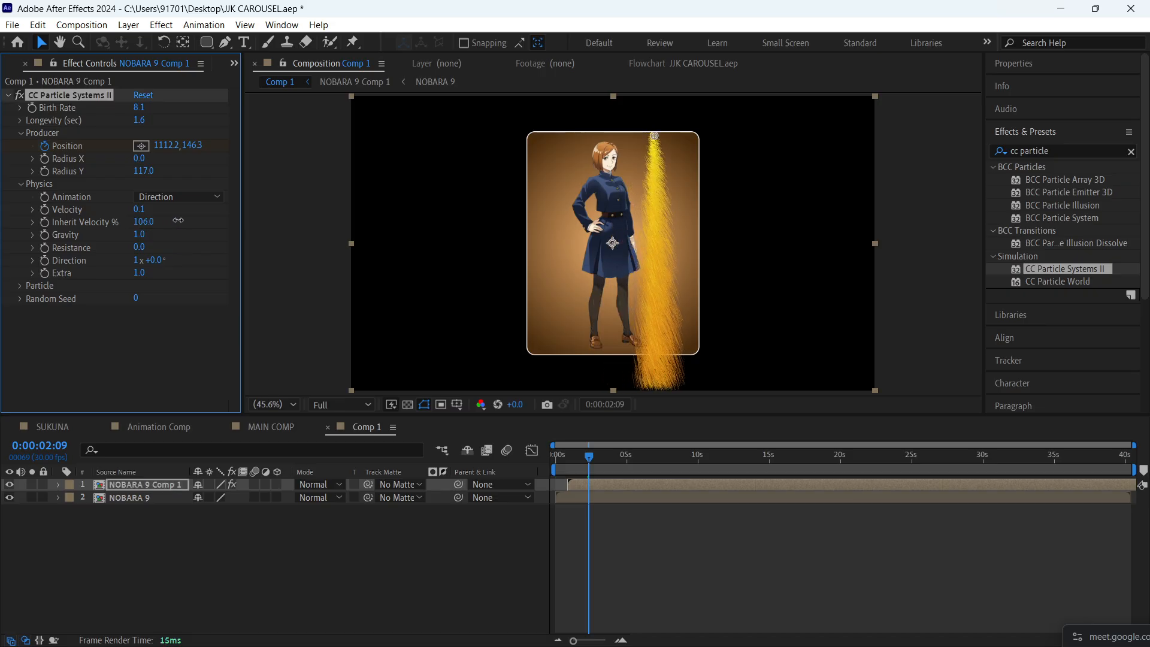
pyautogui.moveTo(590, 456); pyautogui.dragTo(576, 461)
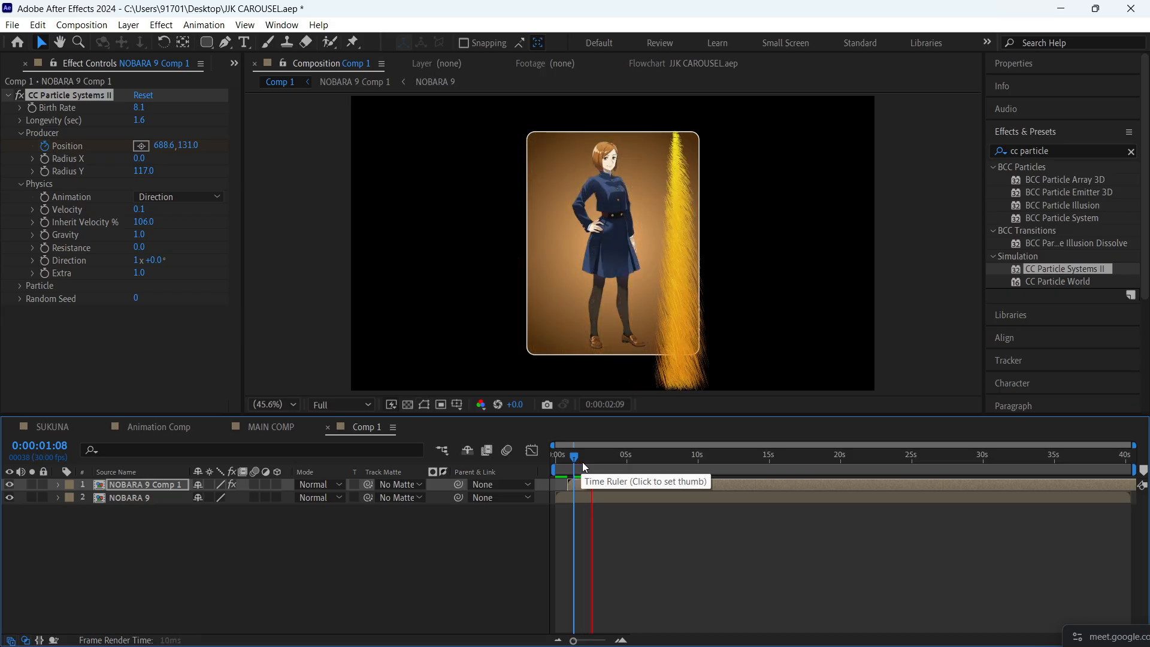
pyautogui.click(578, 460)
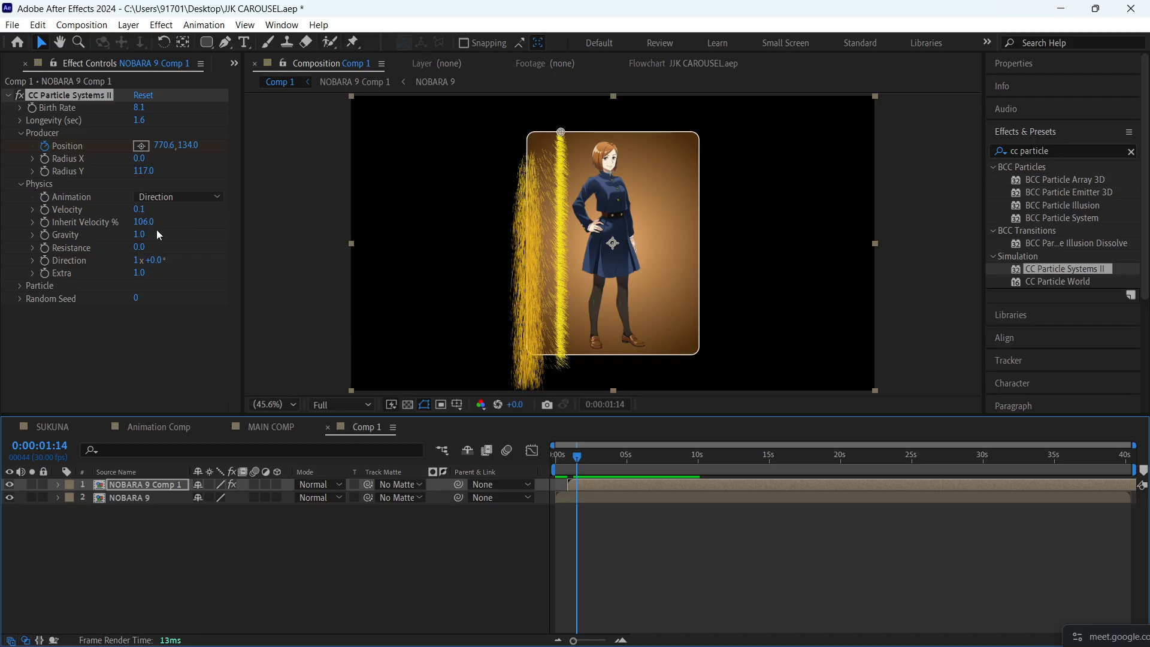
# - Restore Velocity to 1.0, try an Inherit Velocity of -277%, and preview the trailing particles
pyautogui.moveTo(150, 229); pyautogui.dragTo(210, 207)
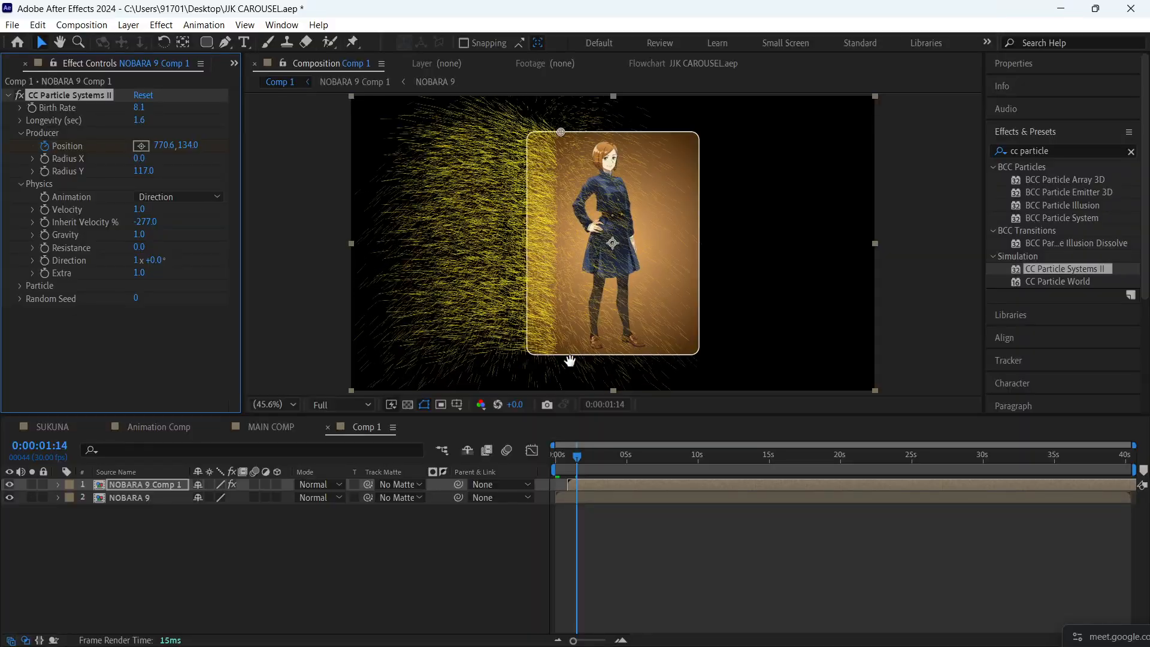
pyautogui.press('space')
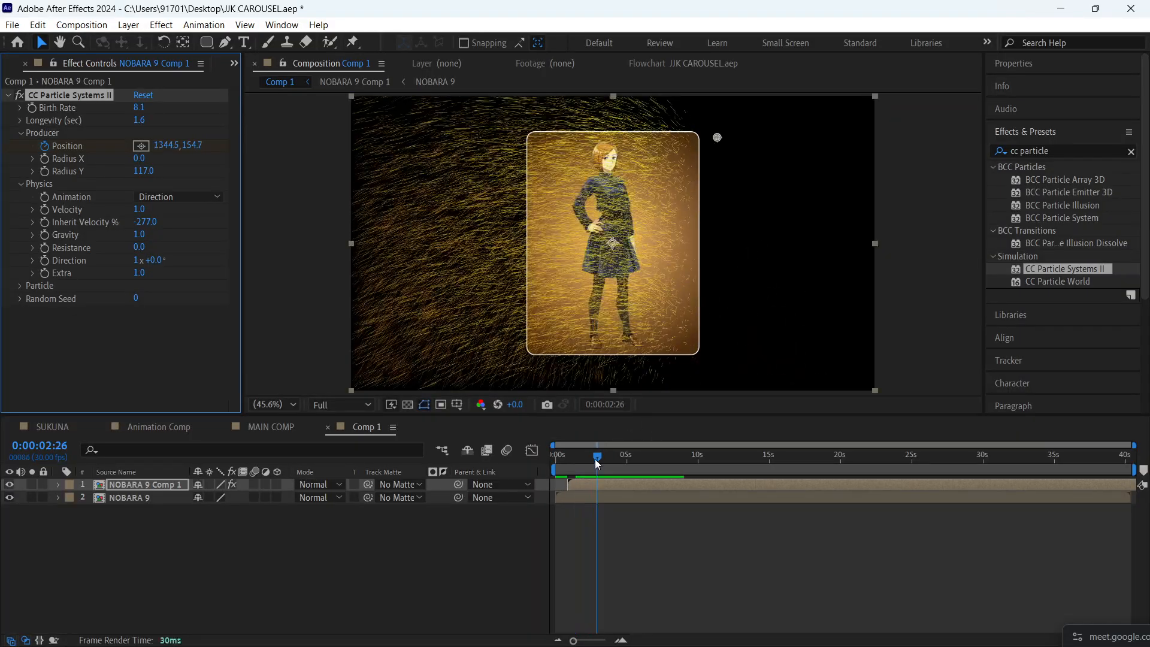
pyautogui.moveTo(596, 460); pyautogui.dragTo(578, 465)
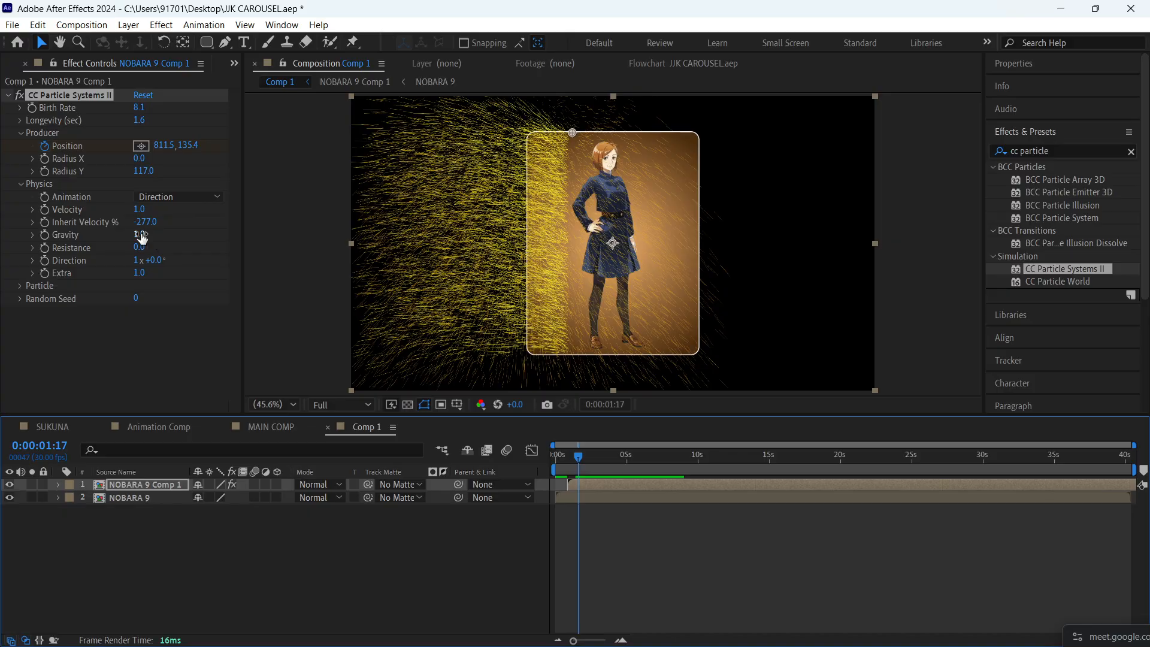
# - Set the particles' Gravity to -0.8 and preview the sweep from 0:00:00:20
pyautogui.moveTo(140, 234); pyautogui.dragTo(3, 228)
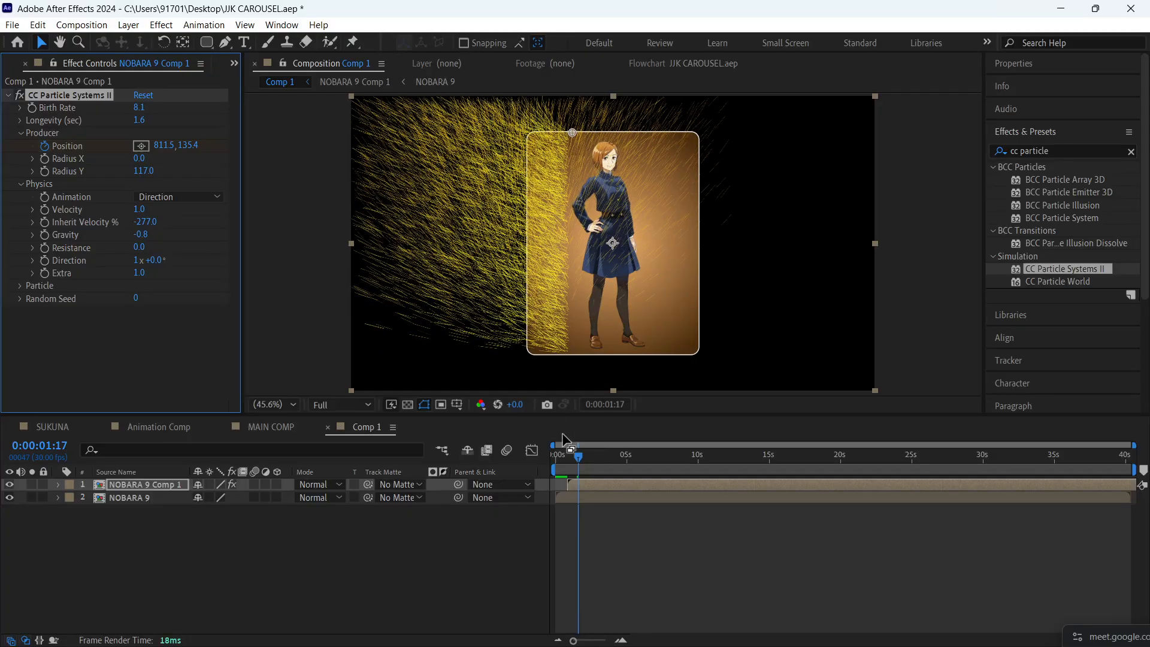
pyautogui.press('space')
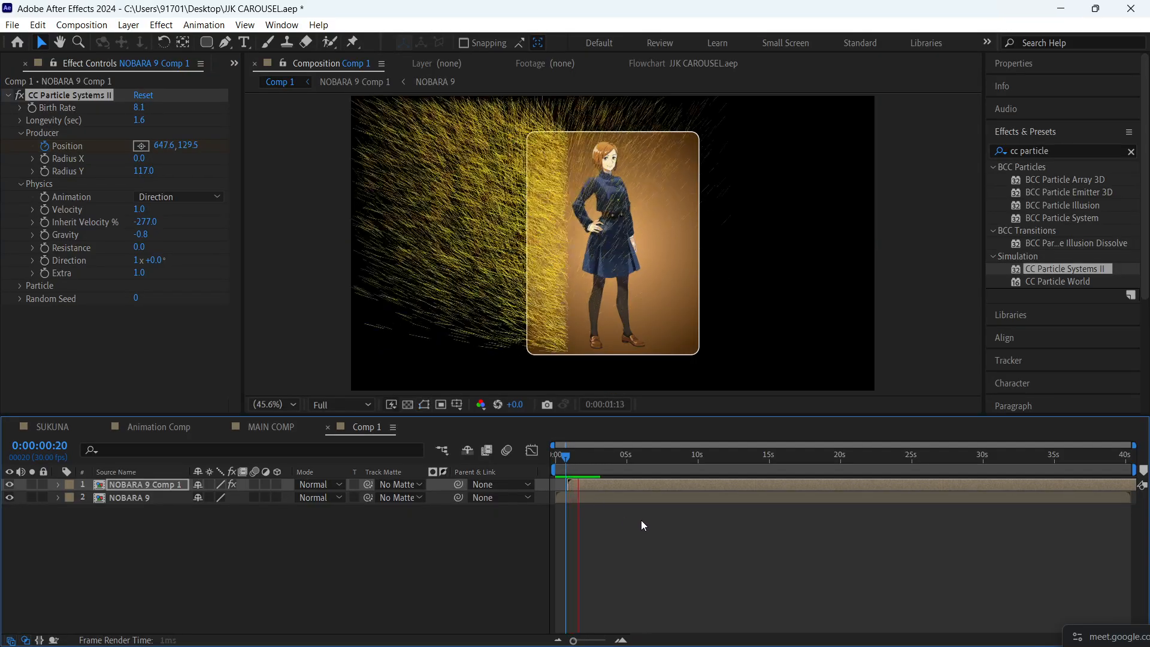
pyautogui.press('space')
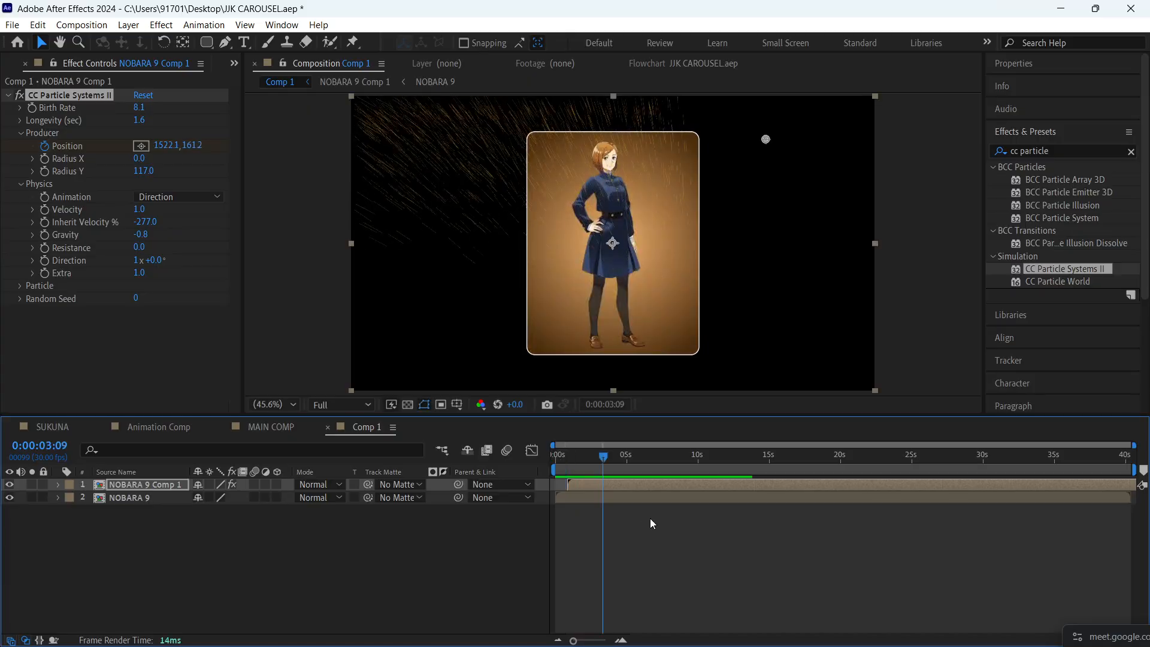
# - Set the particles' Resistance to 69.9 at 0:00:01:28 and preview the sweep from 0:00:00:14
pyautogui.moveTo(603, 461); pyautogui.dragTo(583, 462)
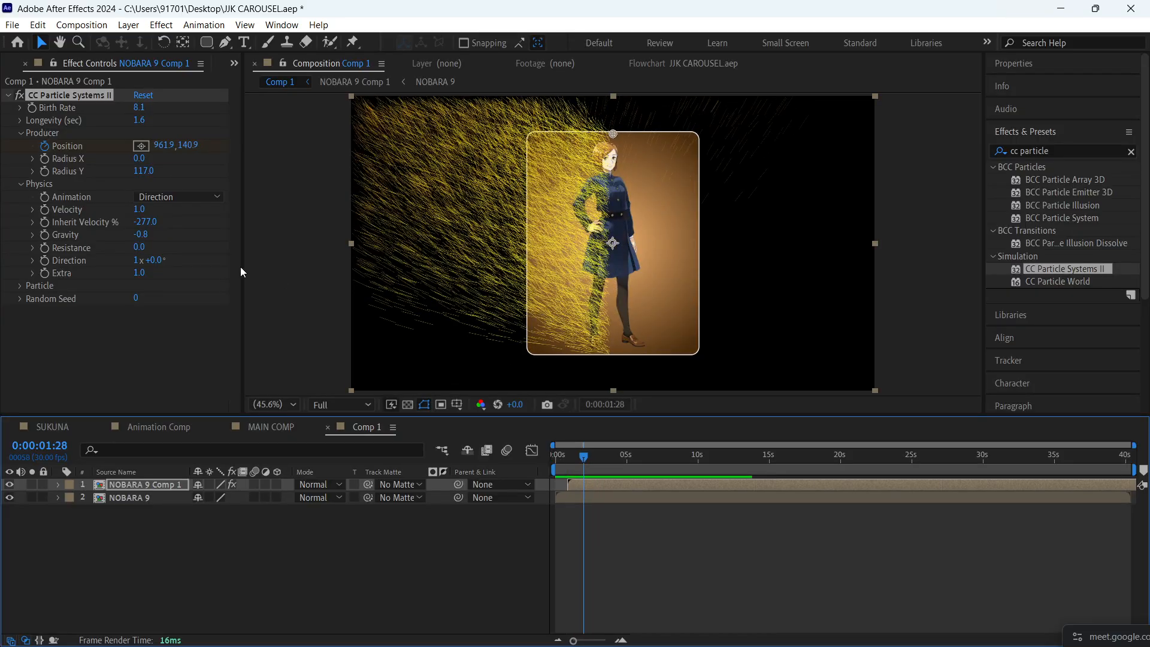
pyautogui.moveTo(139, 247); pyautogui.dragTo(734, 336)
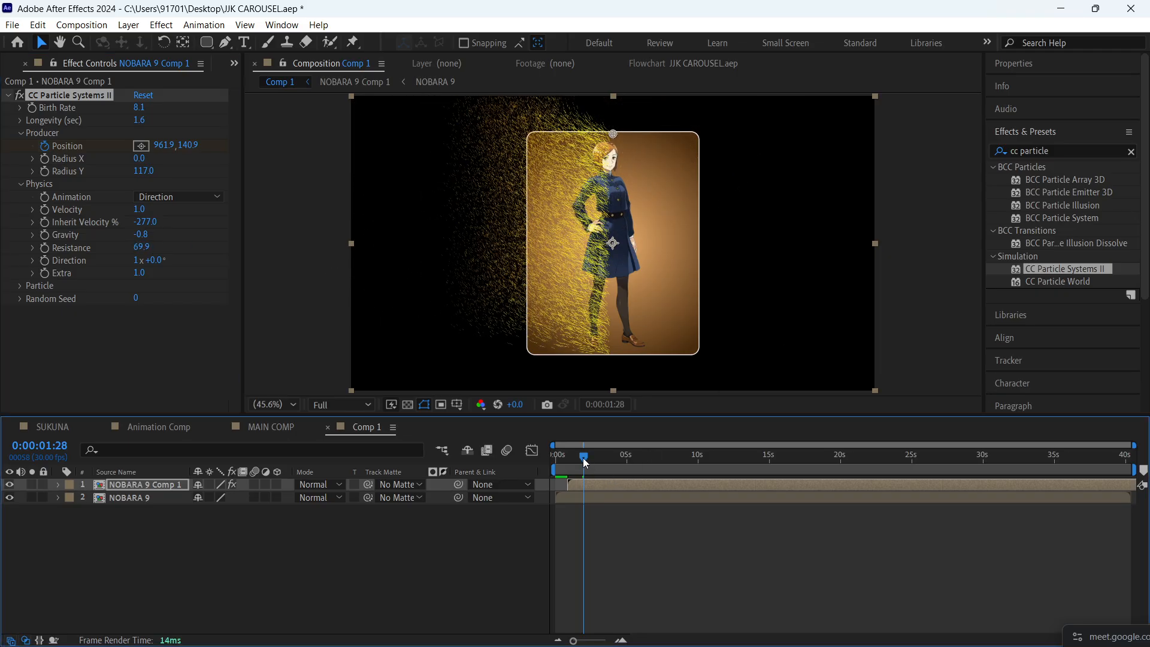
pyautogui.click(564, 458)
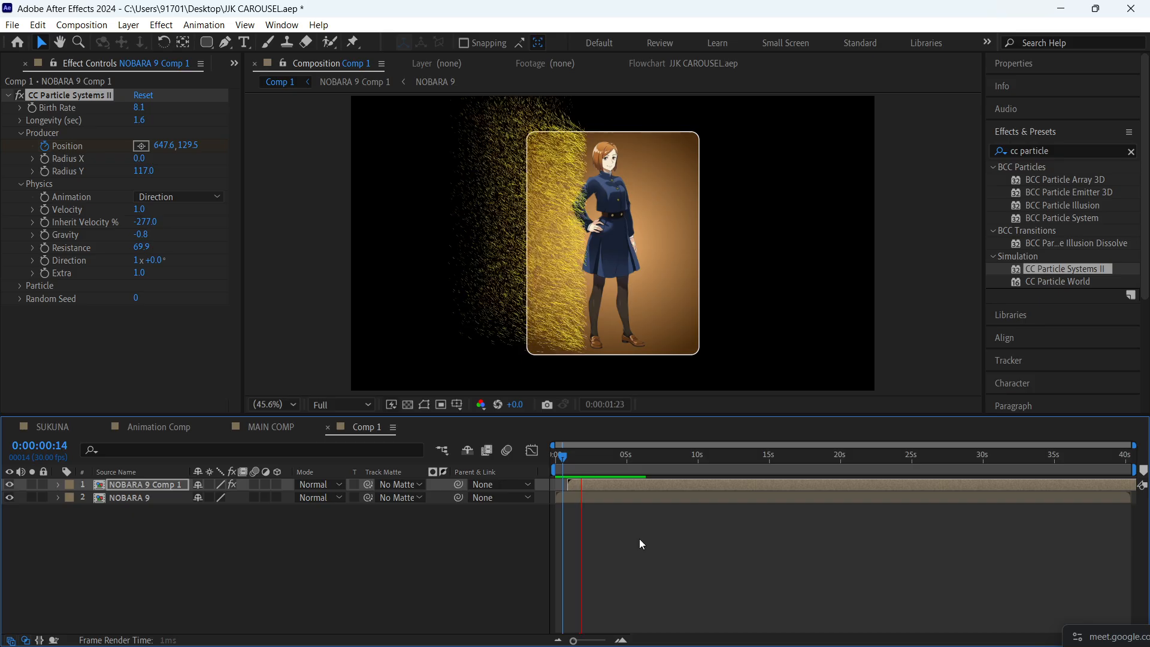
pyautogui.press('space')
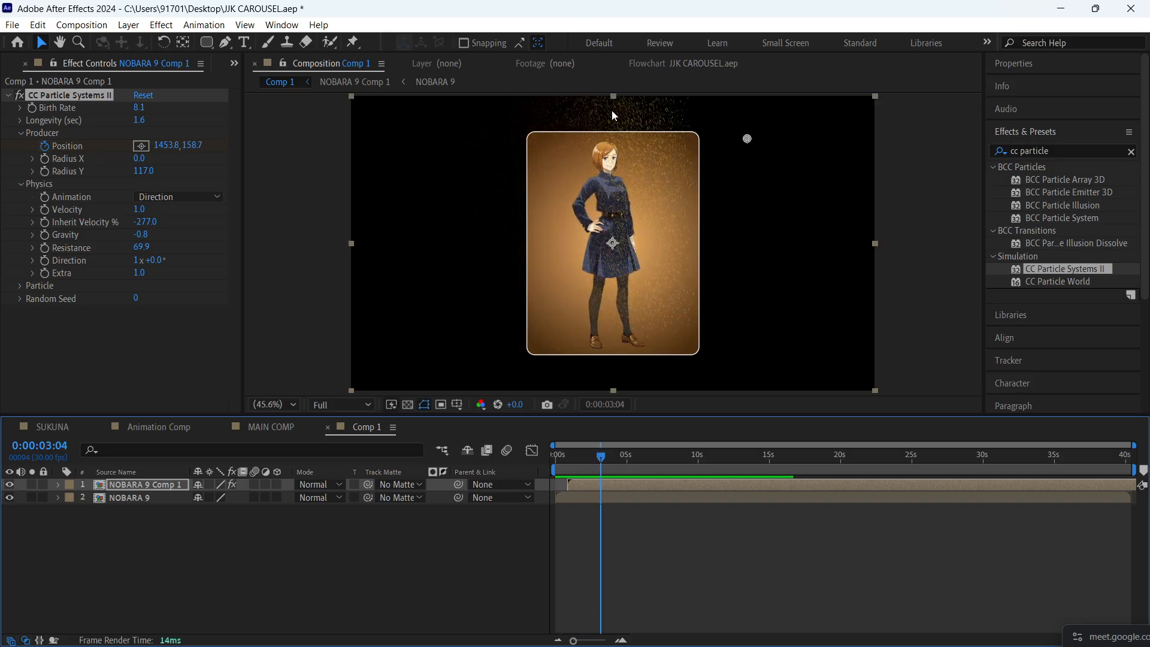
# - Set Inherit Velocity to -116% and Velocity to 0.7, and preview the sweep from 0:00:00:17
pyautogui.moveTo(601, 458); pyautogui.dragTo(589, 462)
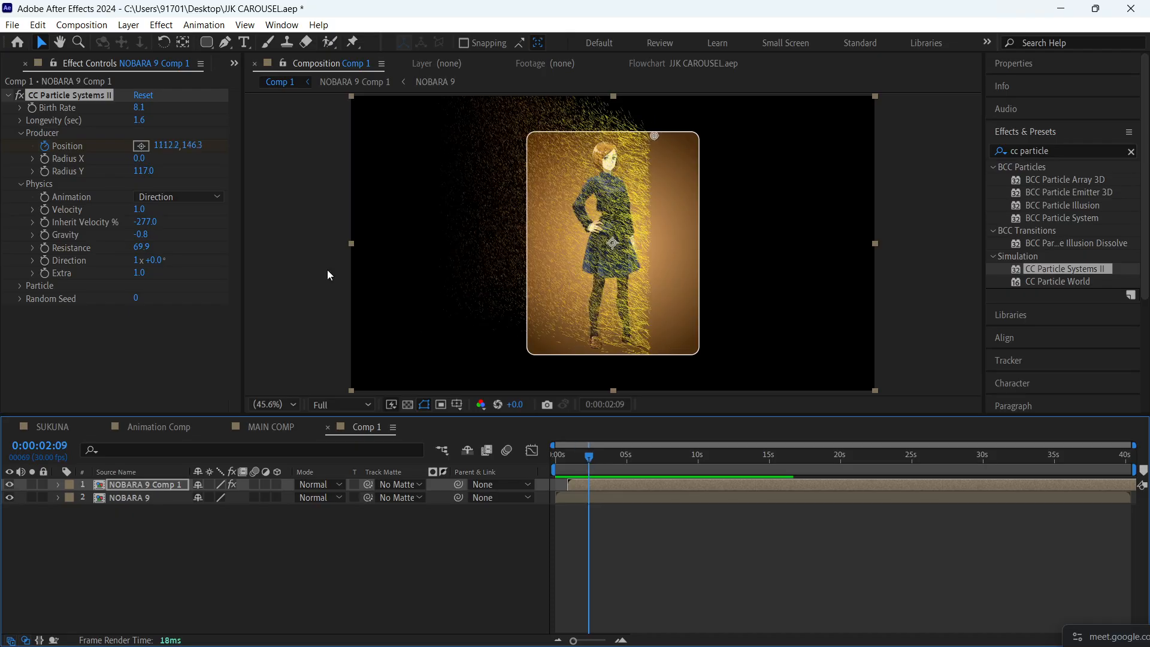
pyautogui.moveTo(144, 240); pyautogui.dragTo(3, 227)
pyautogui.moveTo(130, 235)
pyautogui.mouseDown()
pyautogui.moveTo(210, 222)
pyautogui.moveTo(372, 223)
pyautogui.moveTo(285, 233)
pyautogui.mouseUp()
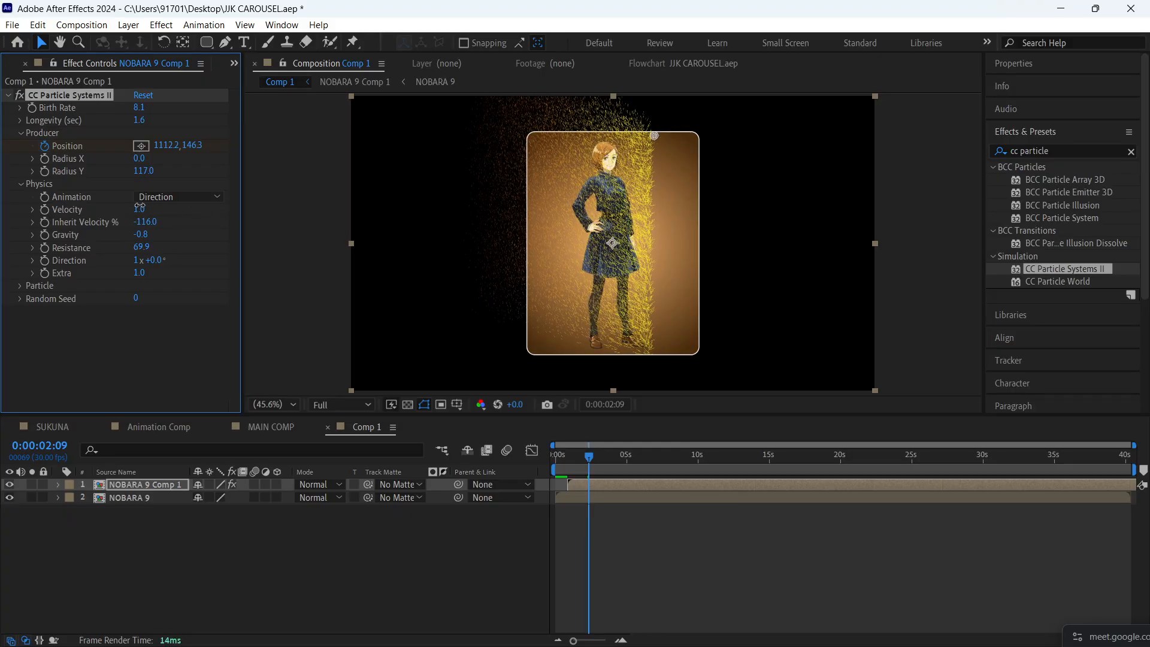
pyautogui.moveTo(140, 208)
pyautogui.mouseDown()
pyautogui.moveTo(105, 213)
pyautogui.moveTo(129, 218)
pyautogui.mouseUp()
pyautogui.moveTo(591, 456); pyautogui.dragTo(571, 462)
pyautogui.press('space')
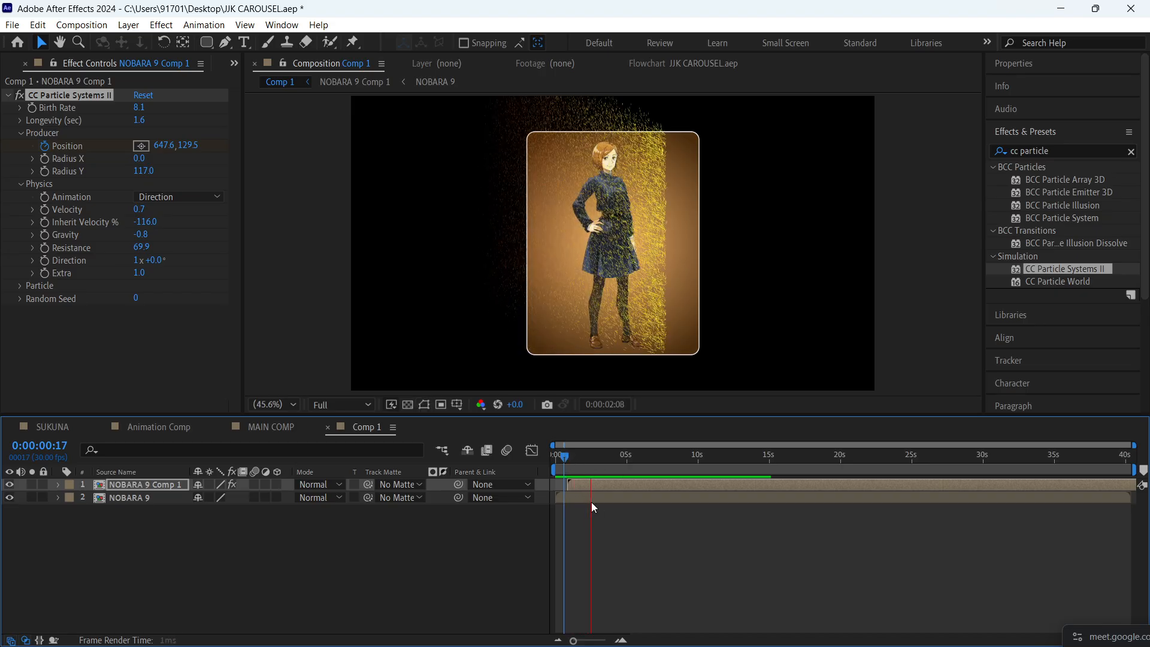
pyautogui.press('space')
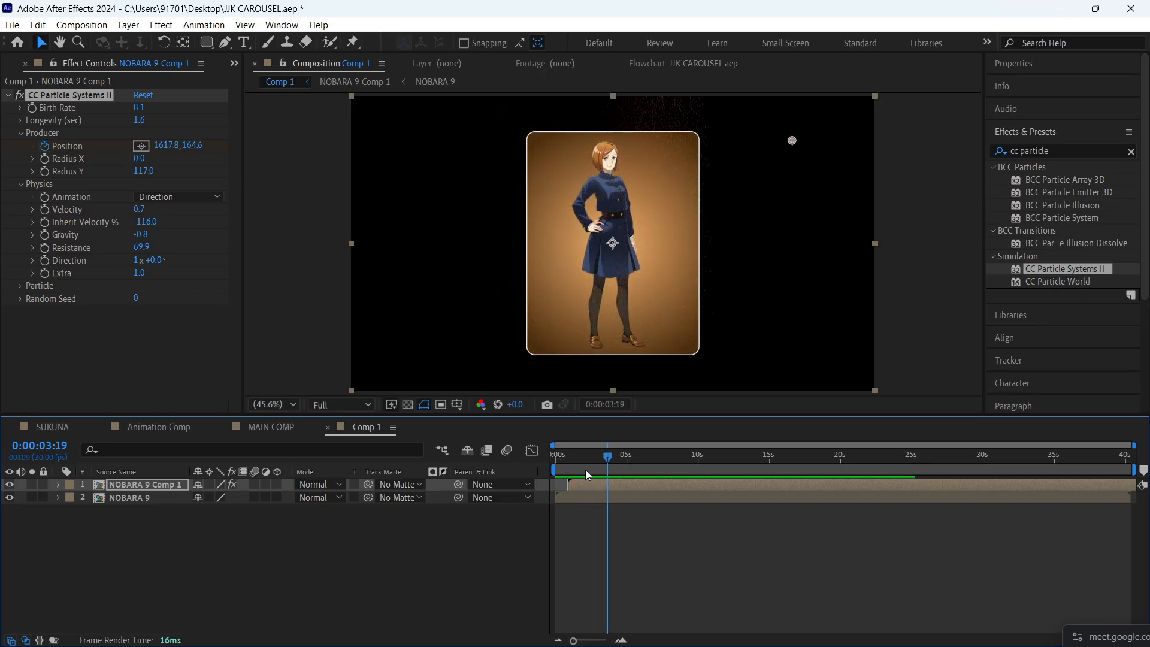
# - Set the Physics Extra value to 4.5 and preview the particles from 0:00:00:19
pyautogui.moveTo(586, 461); pyautogui.dragTo(578, 463)
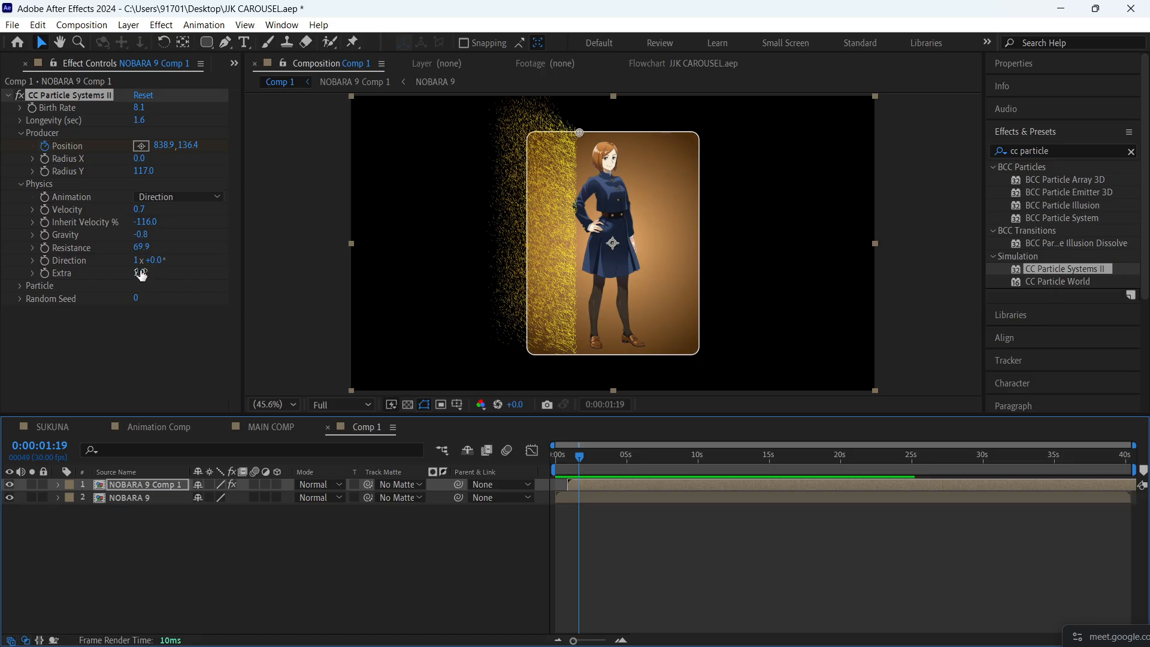
pyautogui.moveTo(140, 273); pyautogui.dragTo(350, 265)
pyautogui.press('space')
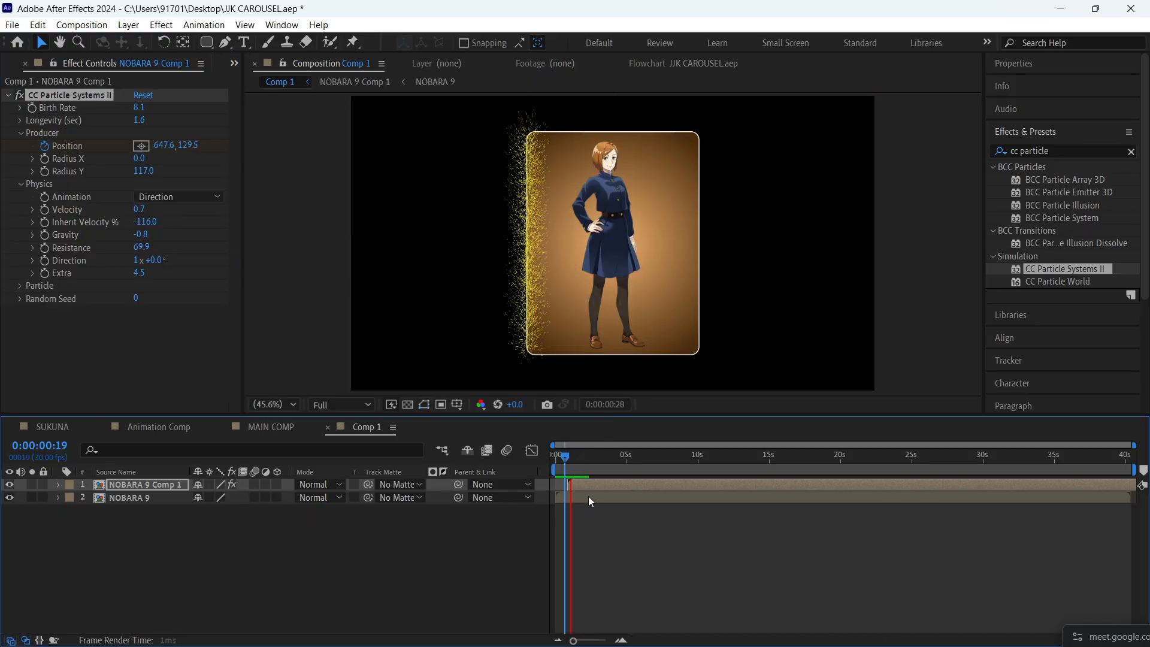
pyautogui.press('space')
# - Reveal the emitter's Position keyframes, shift both earlier so the first sits at the layer's start at 0:00:00:25, and preview from 0:00:00:00
pyautogui.press('u')
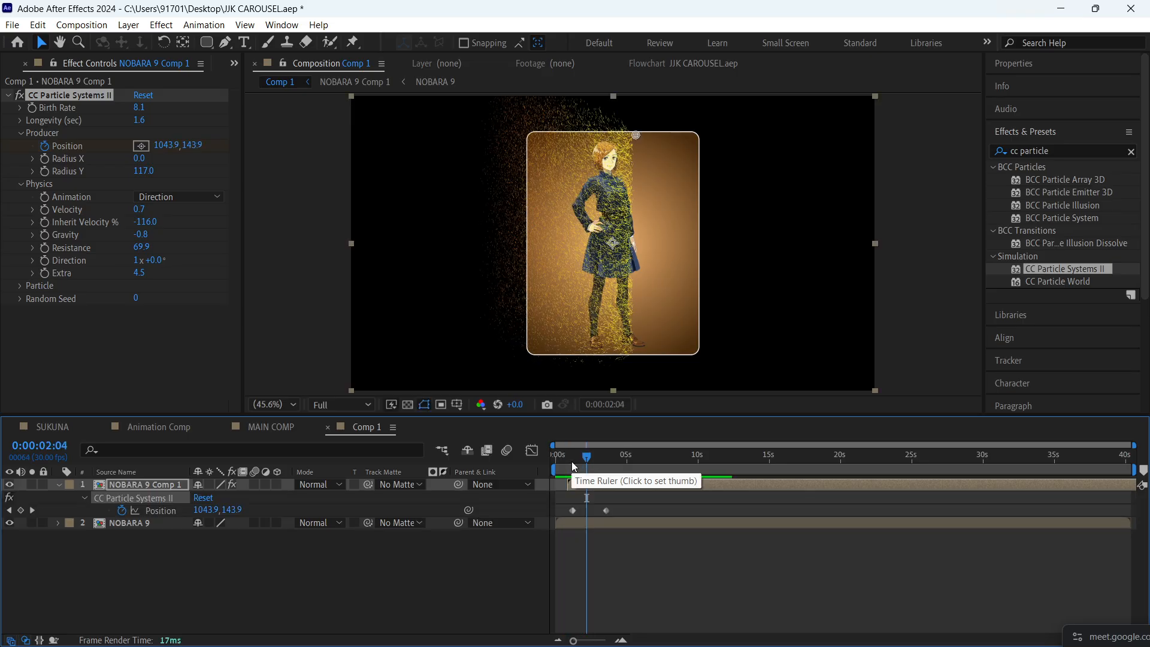
pyautogui.scroll(1, 586, 497)
pyautogui.moveTo(586, 496); pyautogui.dragTo(616, 497)
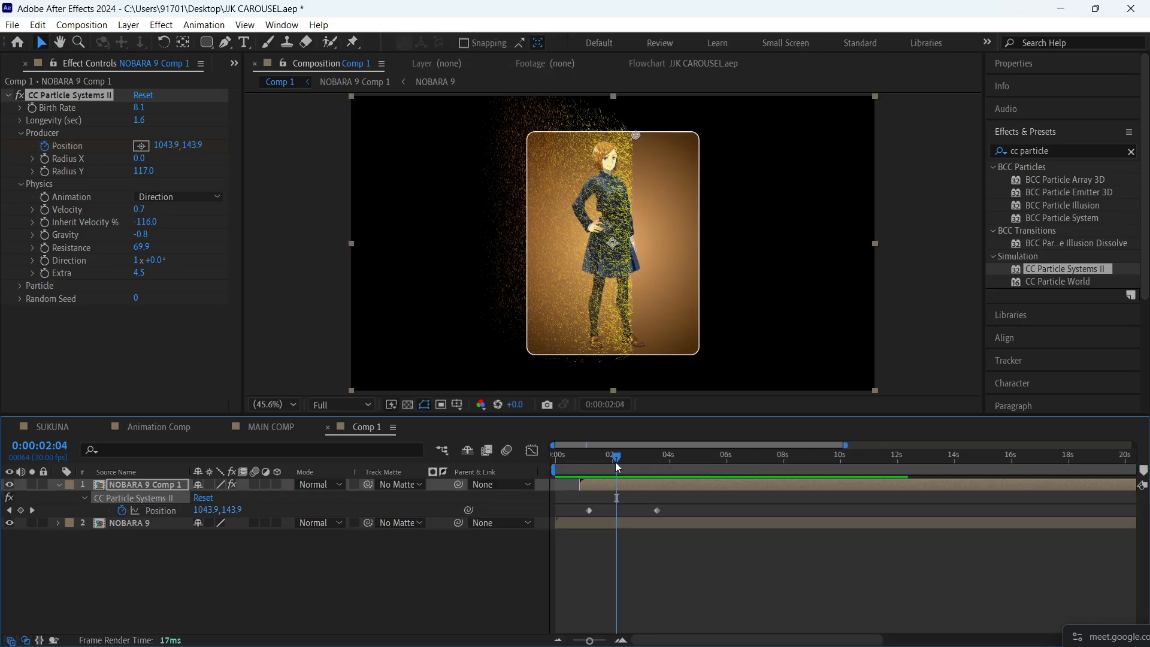
pyautogui.moveTo(616, 459); pyautogui.dragTo(587, 458)
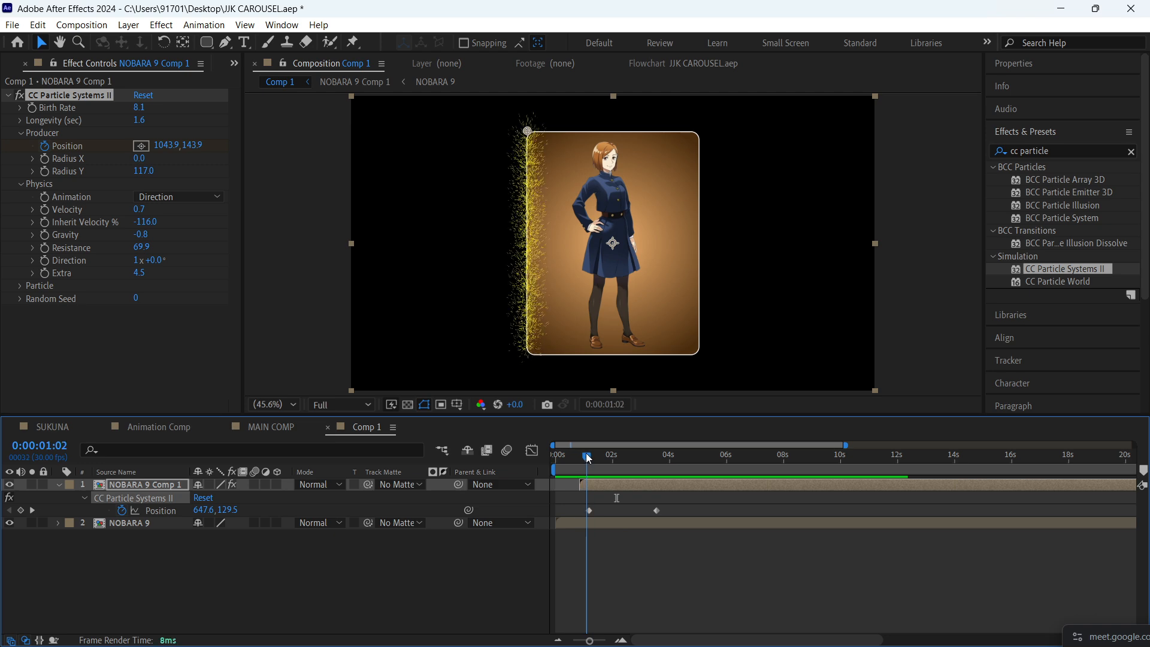
pyautogui.scroll(3, 586, 462)
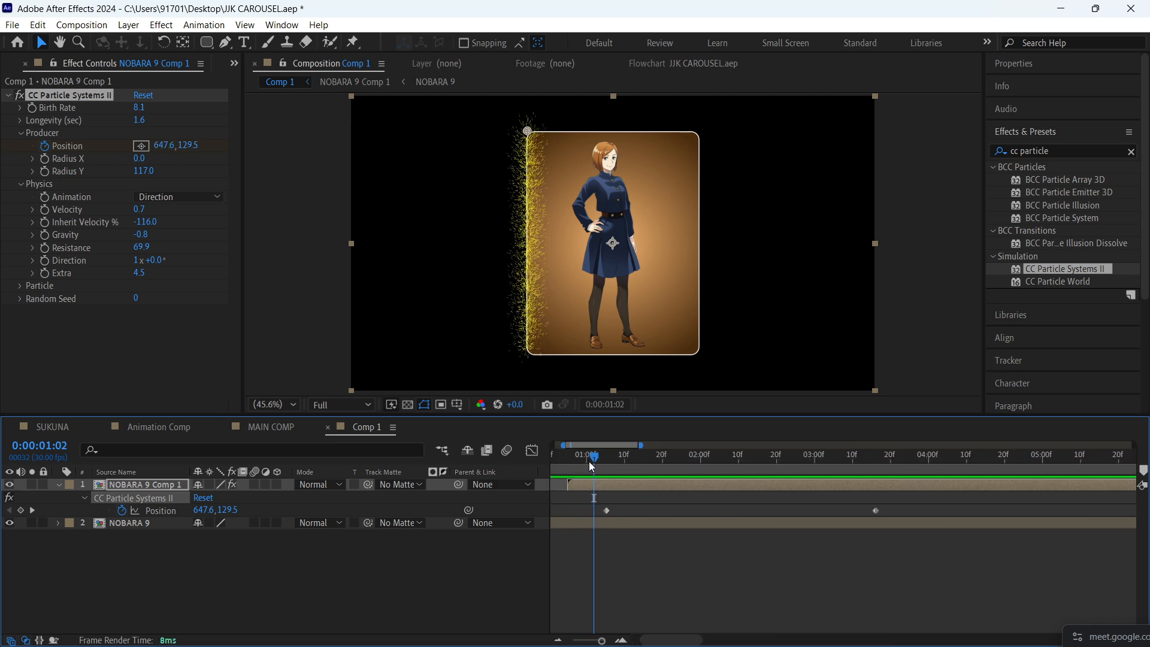
pyautogui.click(604, 469)
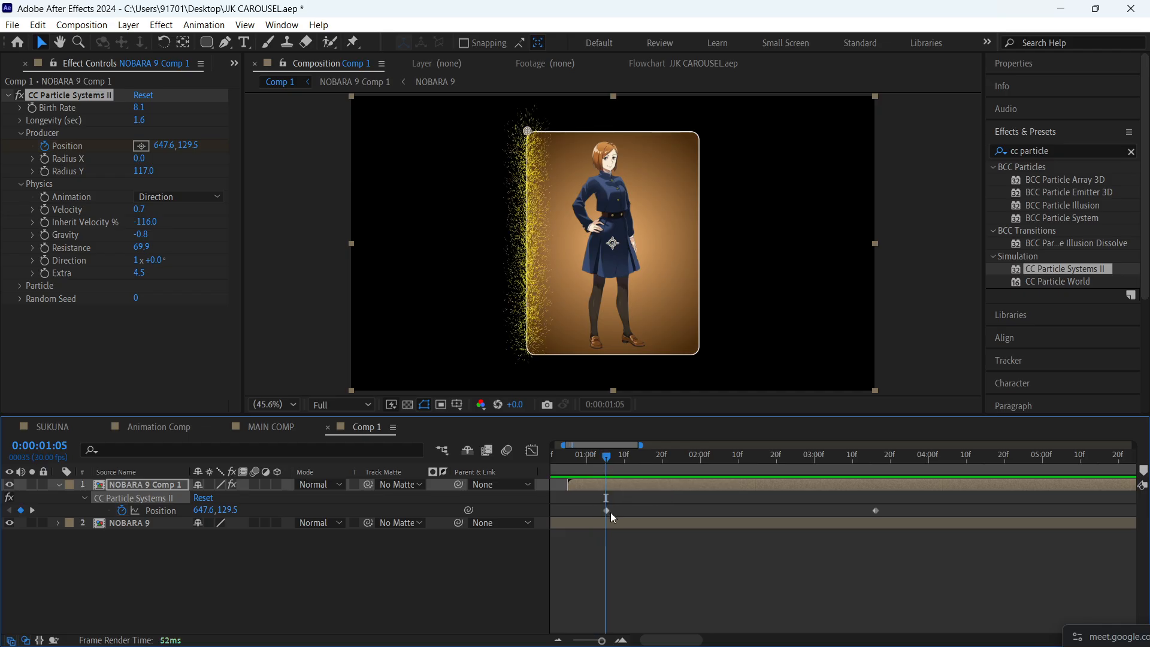
pyautogui.moveTo(936, 506); pyautogui.dragTo(569, 510)
pyautogui.click(557, 464)
pyautogui.press('space')
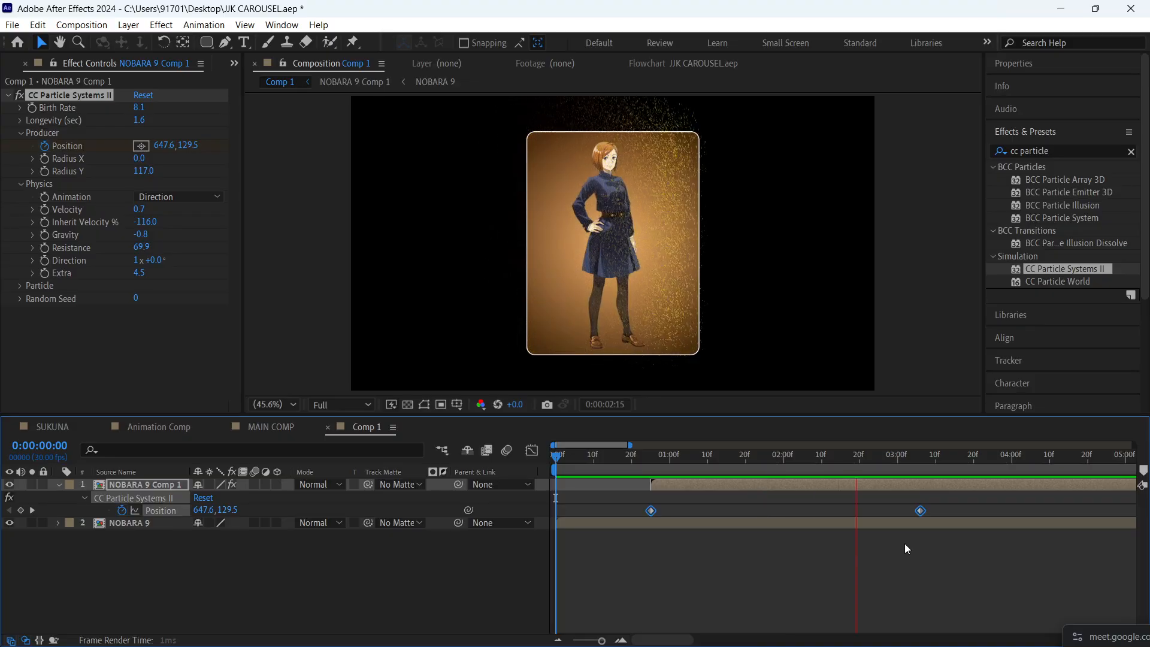
pyautogui.scroll(-2, 793, 530)
pyautogui.press('space')
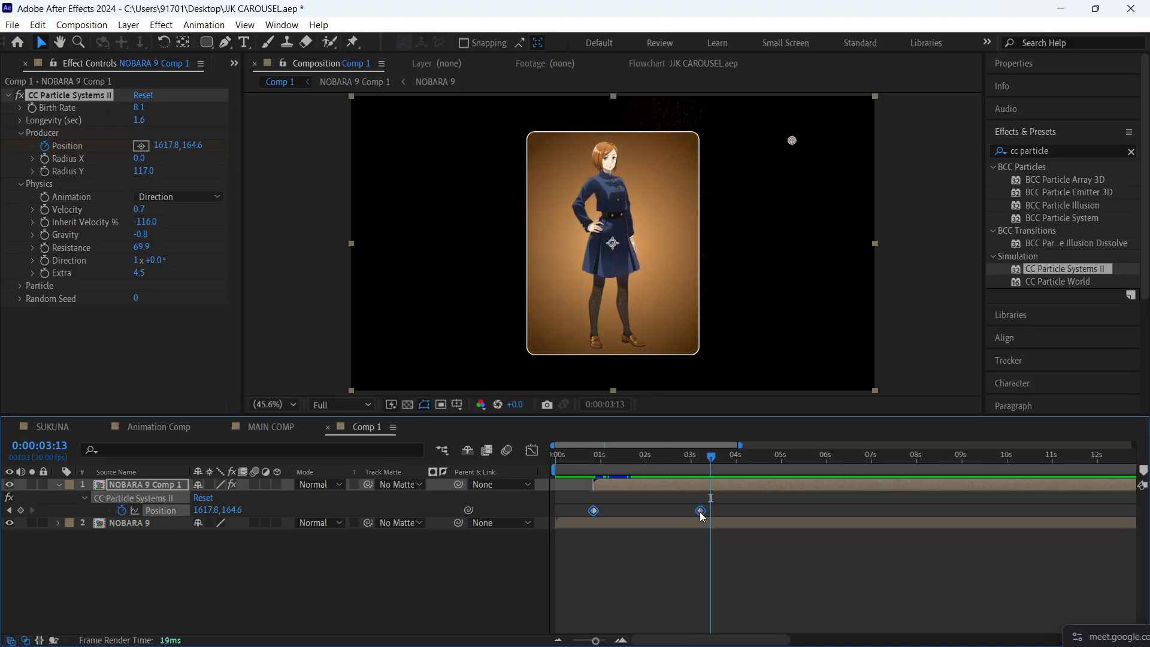
# - Move the last Position keyframe to about 0:00:04:14 to slow the sweep, and preview it
pyautogui.moveTo(701, 513); pyautogui.dragTo(759, 511)
pyautogui.hotkey('ctrl', 'z')
pyautogui.click(789, 571)
pyautogui.press('space')
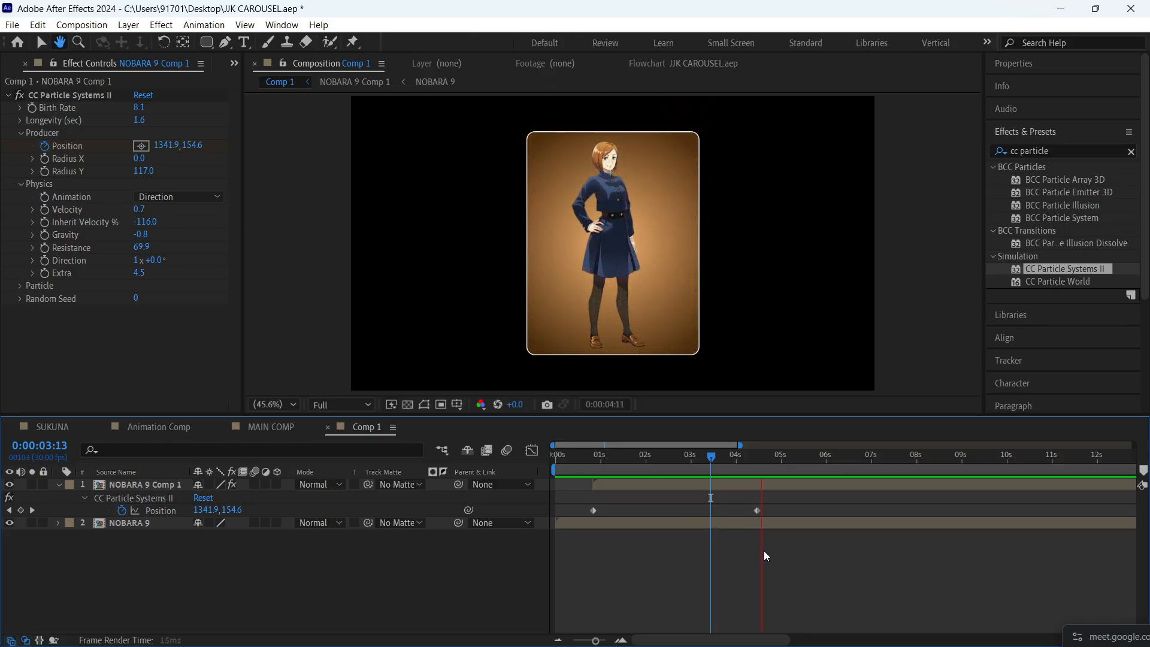
# - Set the particle Birth Rate to 17.3 and Longevity to 3.8 seconds at 0:00:02:13, and preview the sweep from 0:00:00:09
pyautogui.press('space')
pyautogui.moveTo(717, 459); pyautogui.dragTo(666, 465)
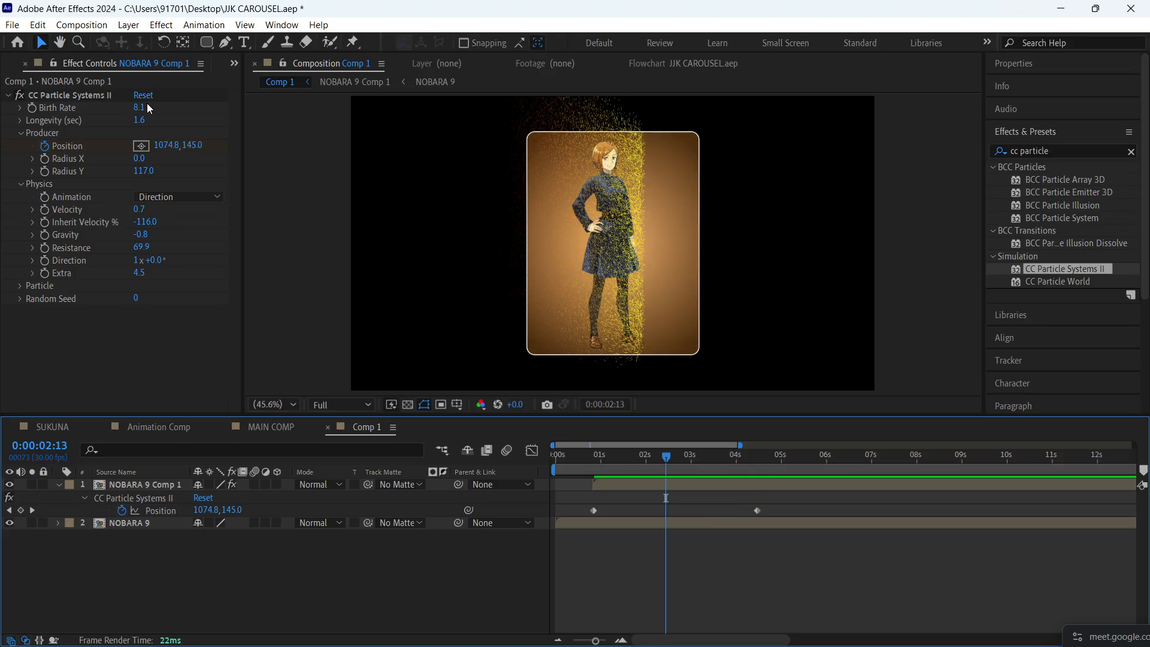
pyautogui.moveTo(149, 109); pyautogui.dragTo(217, 113)
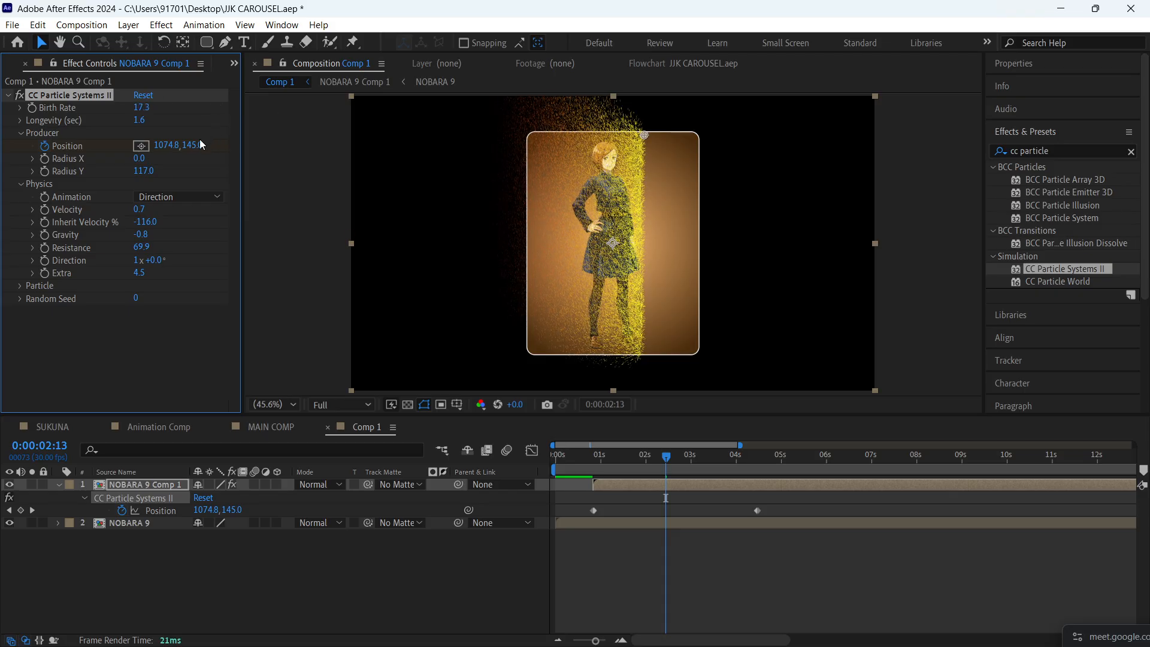
pyautogui.moveTo(138, 120); pyautogui.dragTo(332, 130)
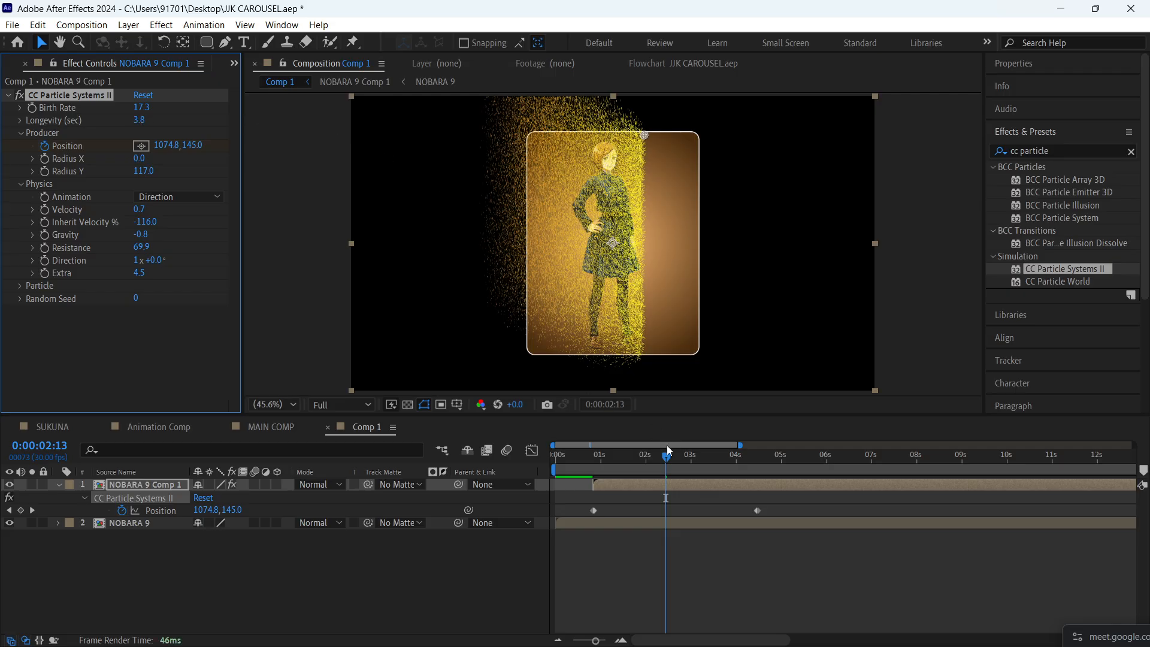
pyautogui.press('space')
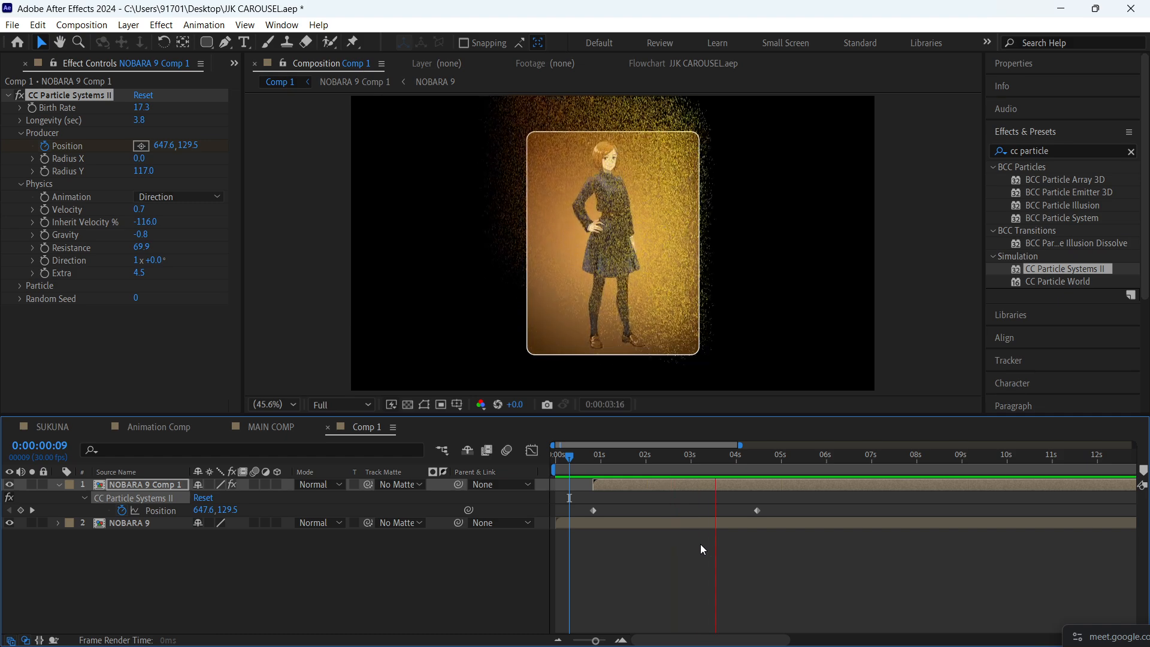
pyautogui.press('space')
pyautogui.click(595, 463)
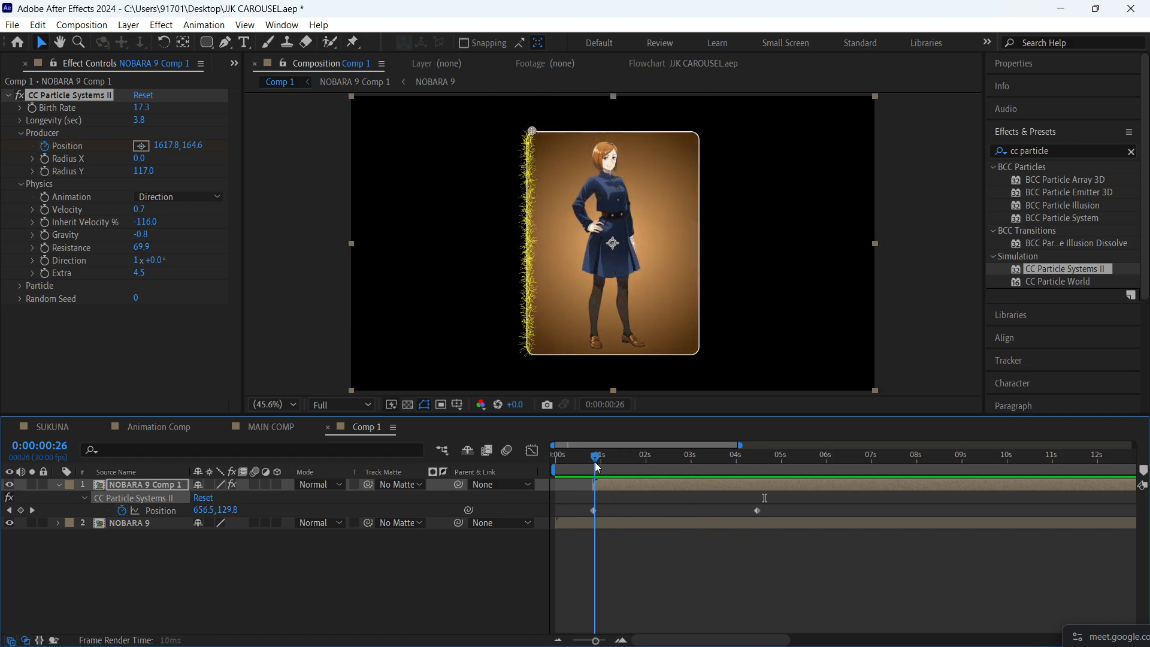
# - Set Inherit Velocity to -118% and Velocity to 0.8 at 0:00:02:17, and preview the particles from 0:00:00:16
pyautogui.moveTo(597, 467); pyautogui.dragTo(674, 451)
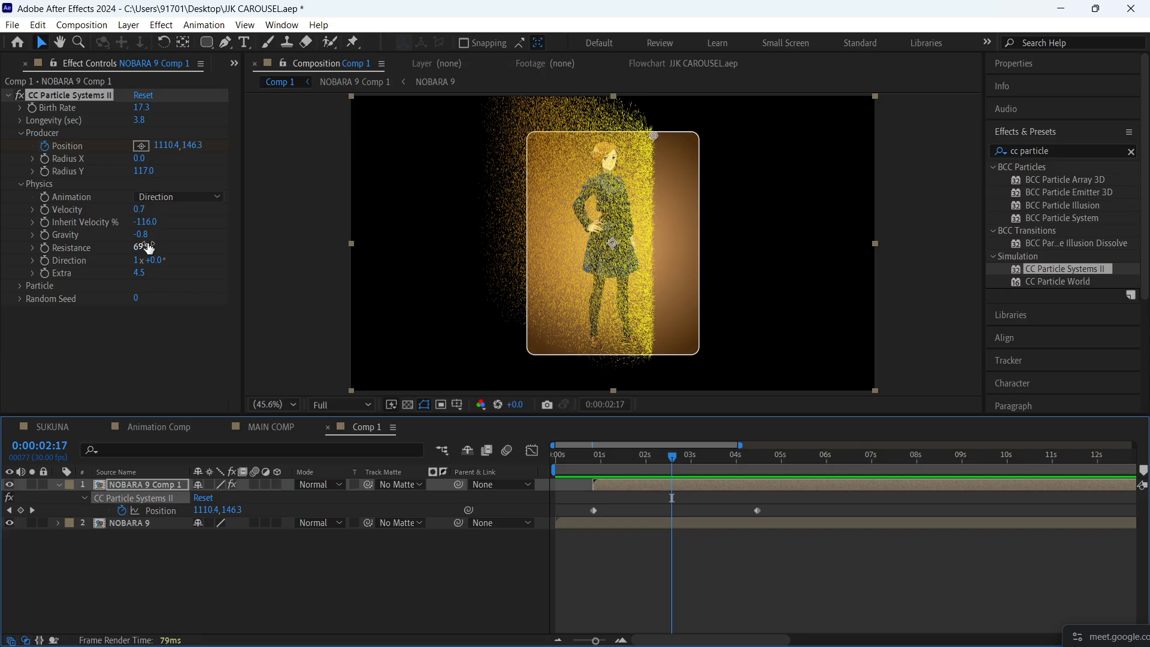
pyautogui.moveTo(148, 223); pyautogui.dragTo(89, 220)
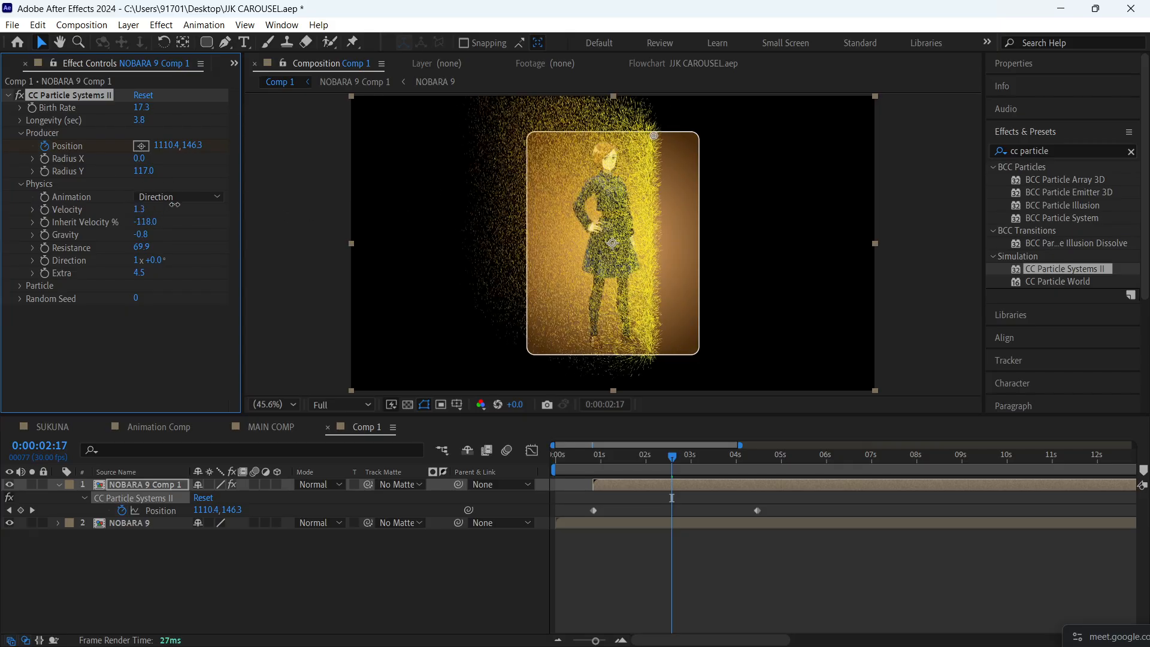
pyautogui.moveTo(96, 209)
pyautogui.mouseDown()
pyautogui.moveTo(72, 208)
pyautogui.moveTo(150, 200)
pyautogui.moveTo(138, 207)
pyautogui.mouseUp()
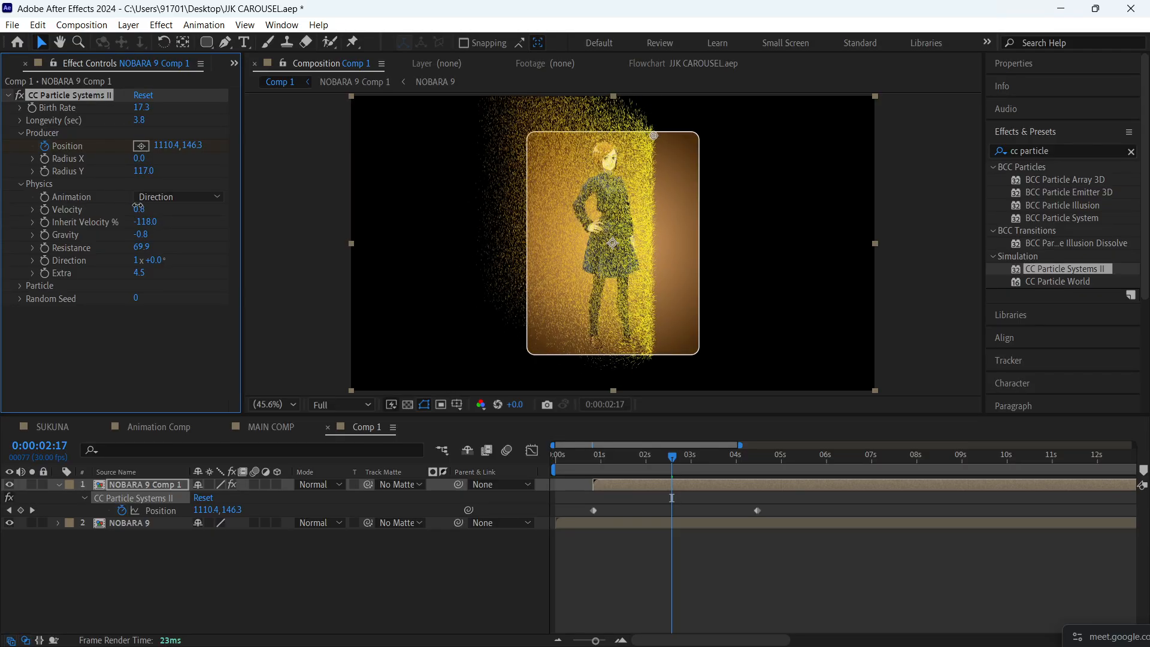
pyautogui.moveTo(672, 457); pyautogui.dragTo(580, 459)
pyautogui.press('space')
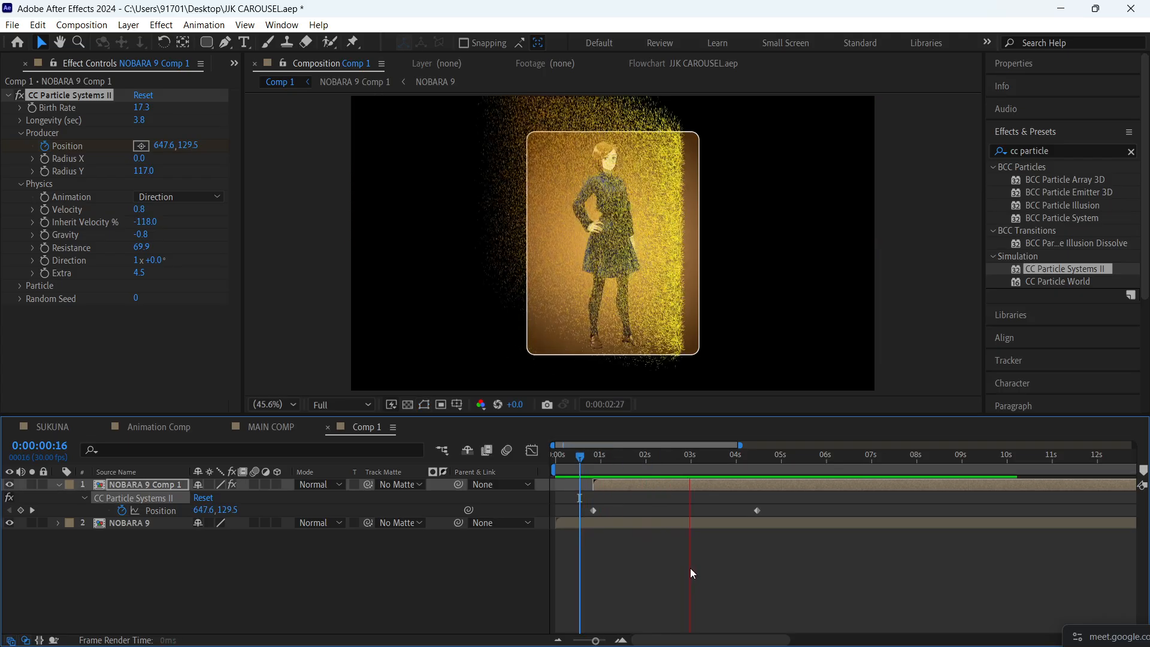
pyautogui.moveTo(665, 460); pyautogui.dragTo(663, 460)
pyautogui.press('space')
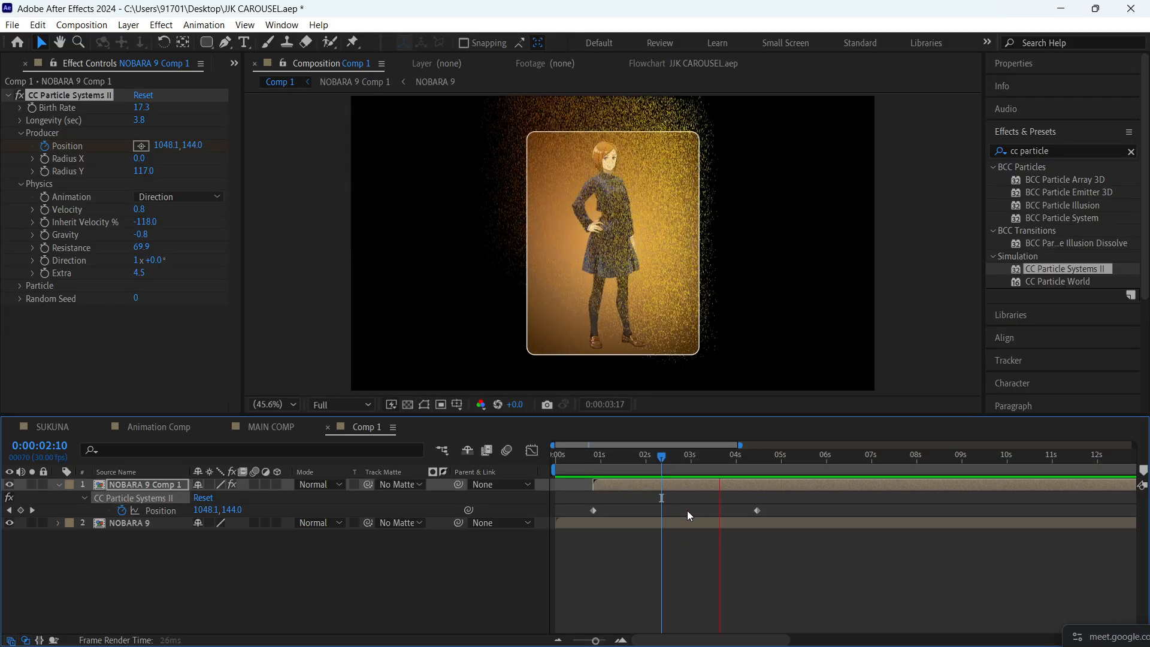
pyautogui.press('space')
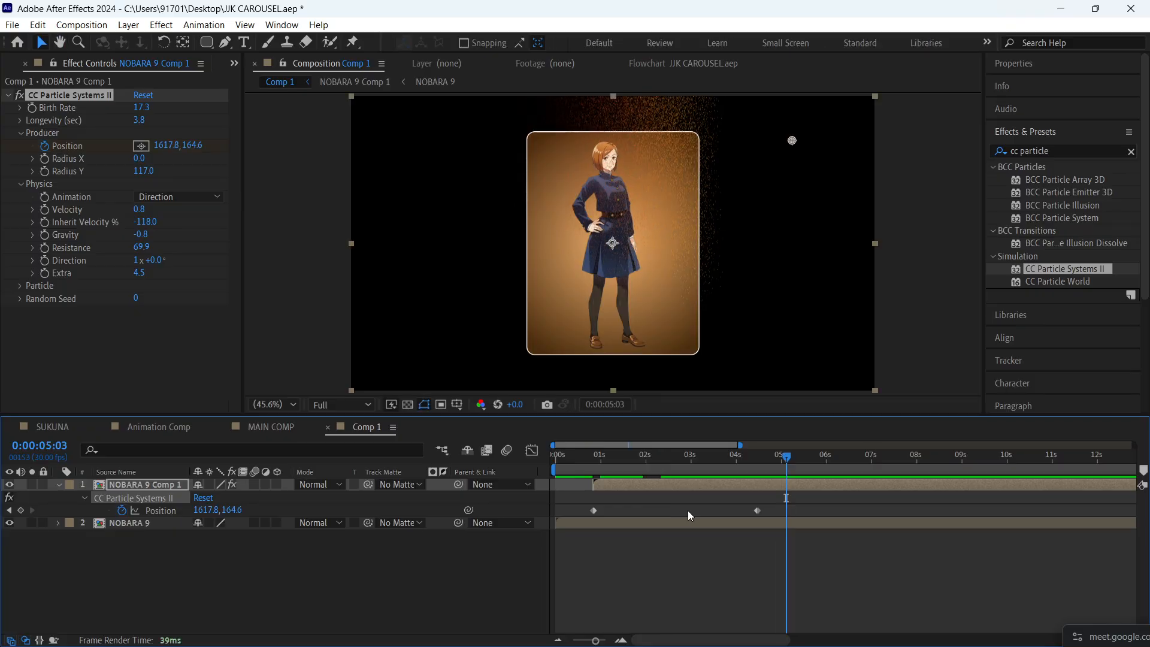
# - Expand the Particle settings and change the Birth Color to light orange FFB577 at 0:00:02:21
pyautogui.moveTo(710, 459); pyautogui.dragTo(677, 459)
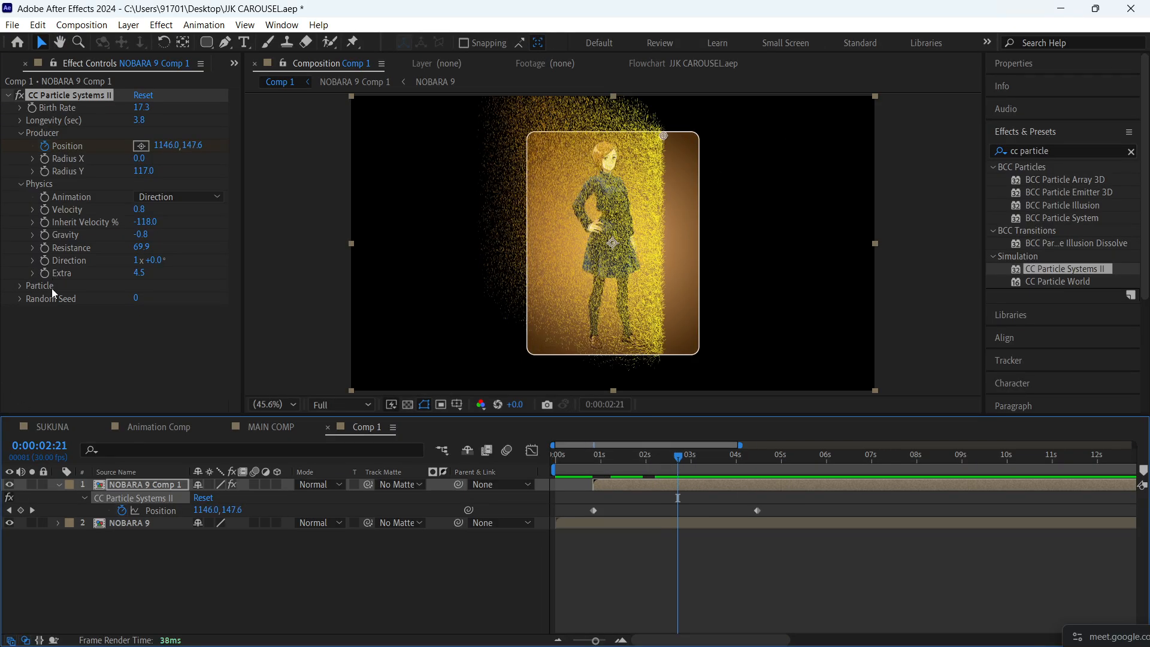
pyautogui.click(20, 286)
pyautogui.scroll(-1, 55, 324)
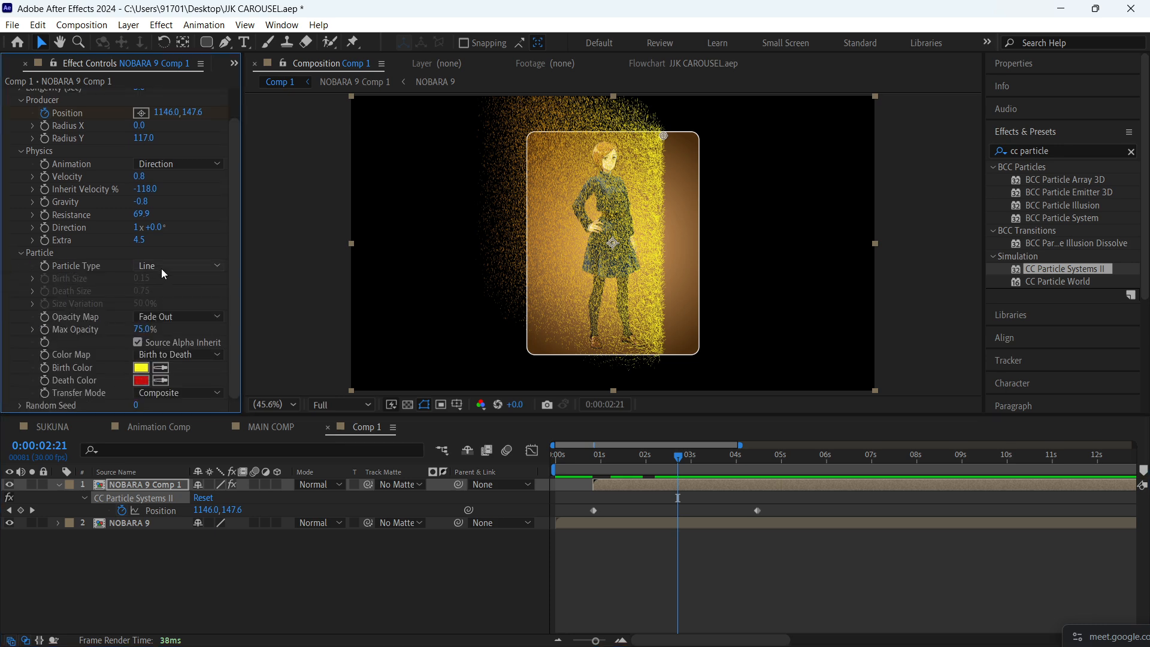
pyautogui.click(161, 268)
pyautogui.click(37, 301)
pyautogui.click(142, 368)
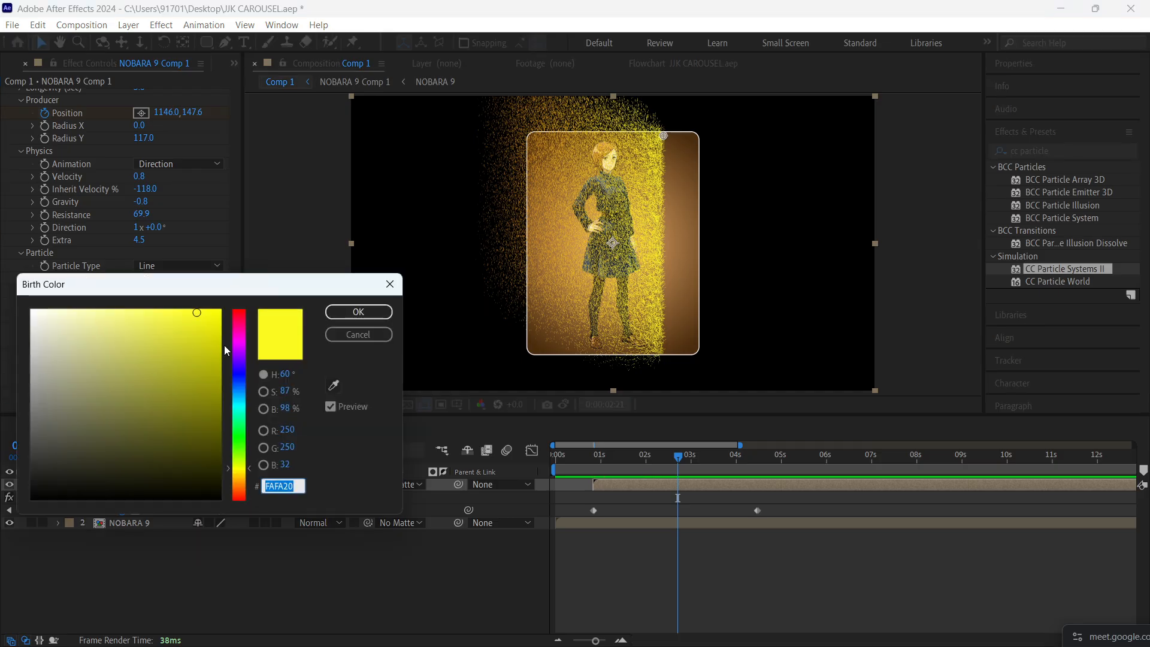
pyautogui.moveTo(235, 467); pyautogui.dragTo(242, 485)
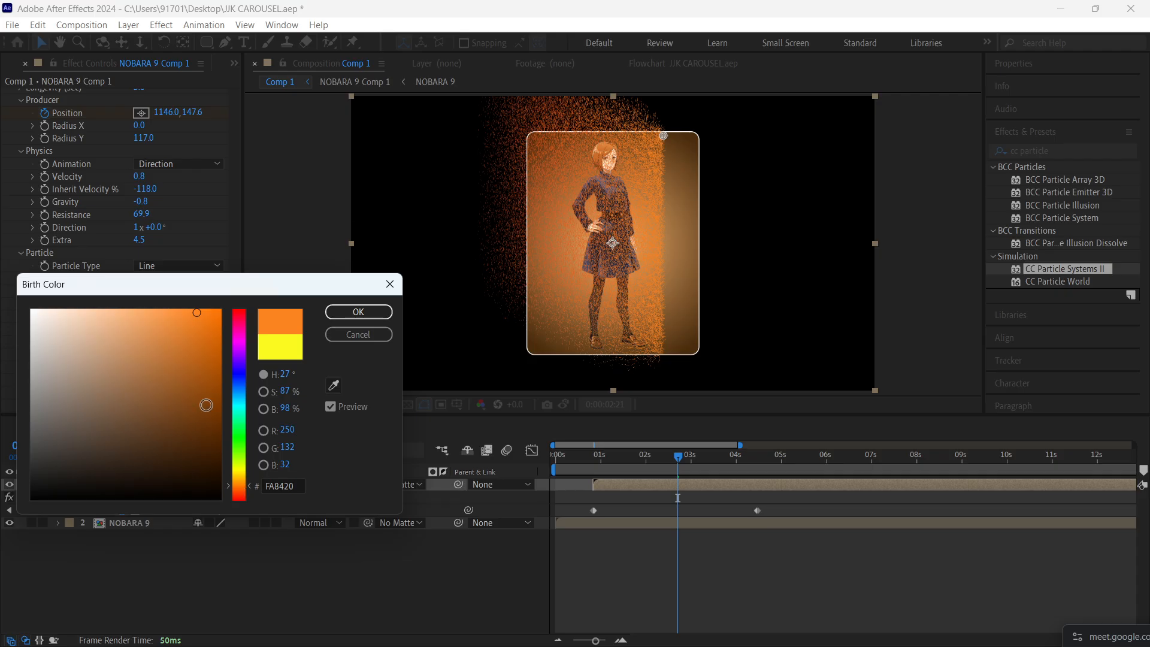
pyautogui.moveTo(193, 326); pyautogui.dragTo(134, 271)
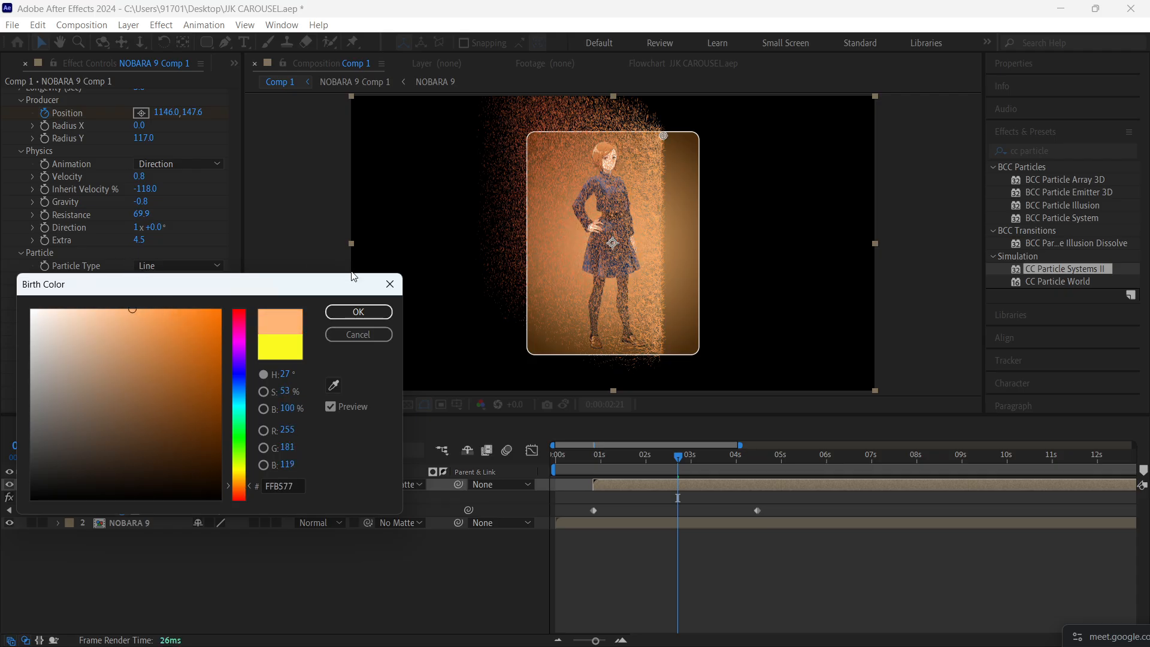
pyautogui.click(358, 312)
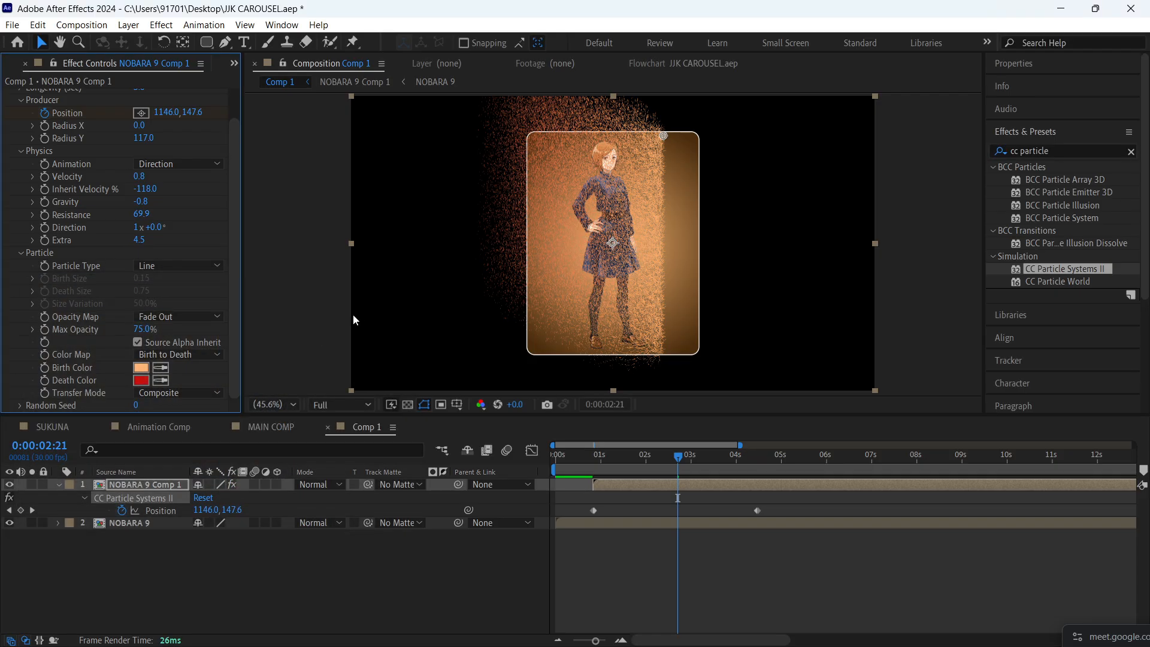
# - Sample the card's dark brown for the particle Death Color, darken it to near black, and preview from 0:00:00:14
pyautogui.click(141, 381)
pyautogui.click(334, 385)
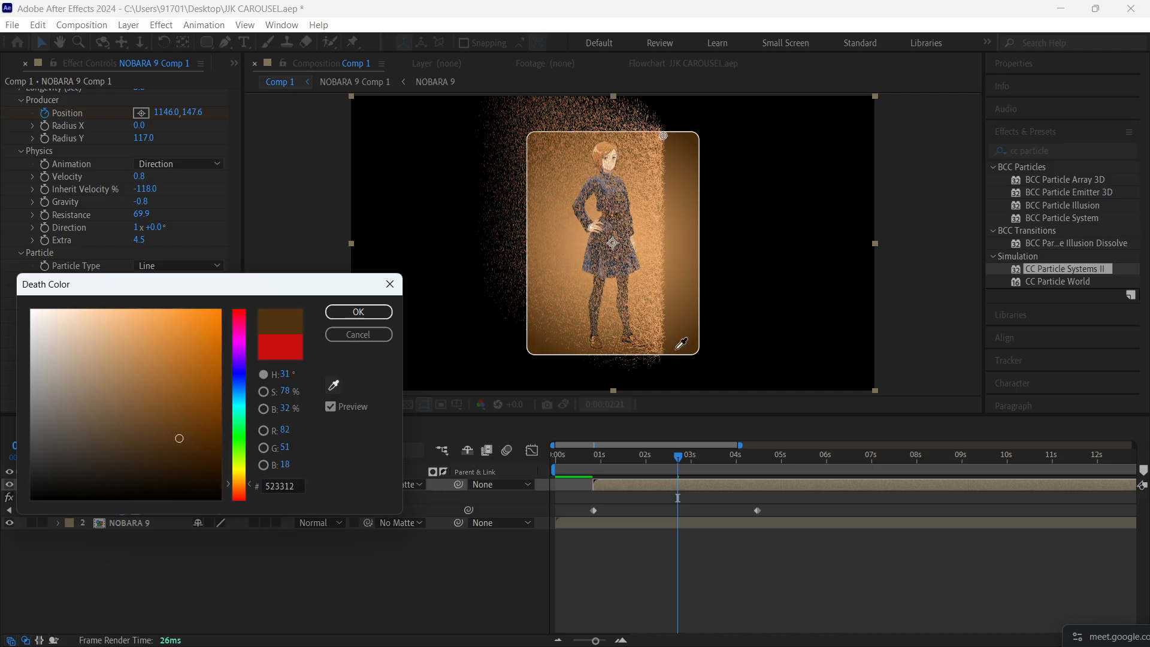
pyautogui.moveTo(189, 445); pyautogui.dragTo(202, 489)
pyautogui.click(358, 312)
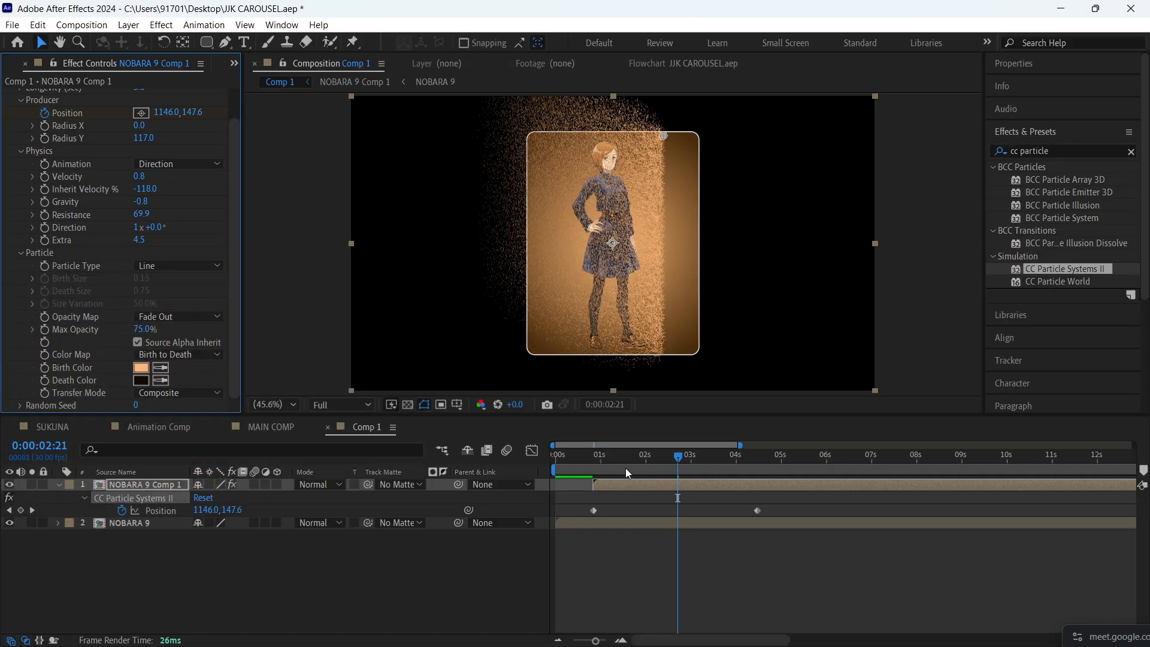
pyautogui.click(578, 458)
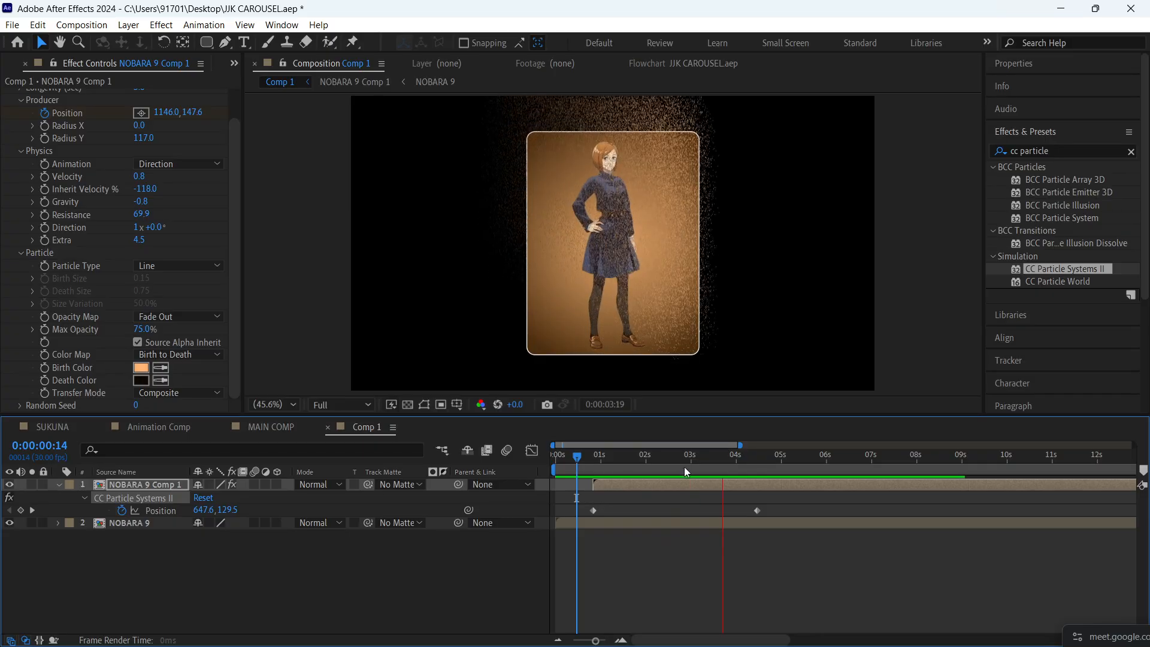
# - Make the Birth Color a more saturated orange, collapse the Particle settings, and preview from 0:00:00:19
pyautogui.moveTo(684, 462); pyautogui.dragTo(647, 462)
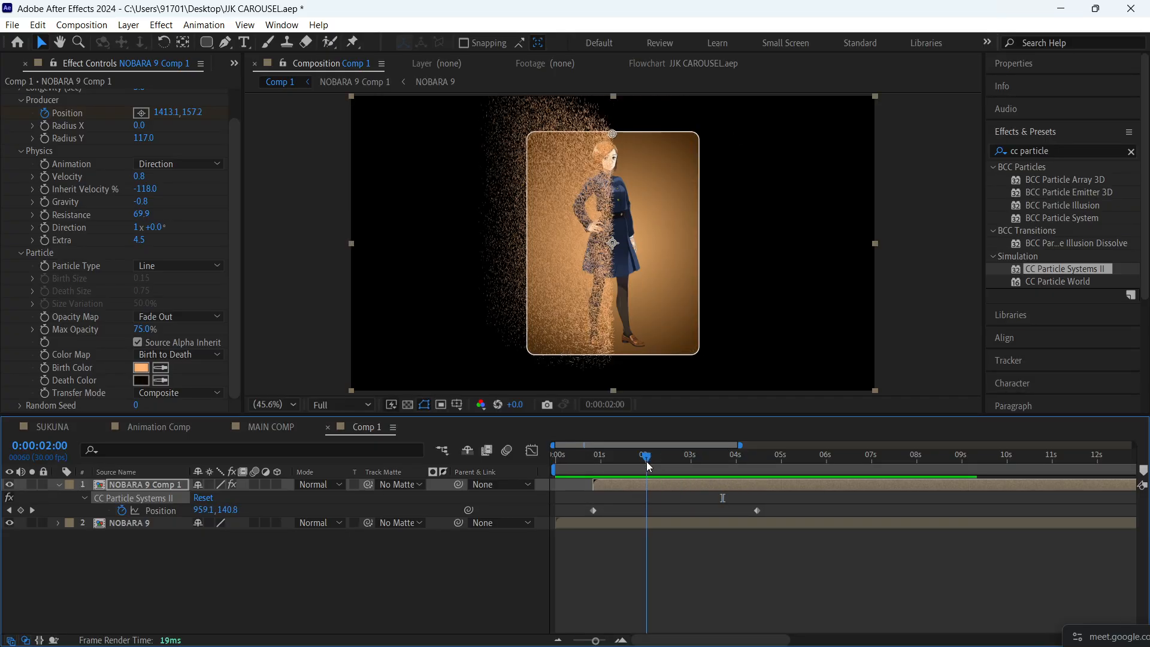
pyautogui.click(140, 367)
pyautogui.moveTo(169, 321)
pyautogui.mouseDown()
pyautogui.moveTo(202, 304)
pyautogui.moveTo(165, 302)
pyautogui.mouseUp()
pyautogui.click(369, 313)
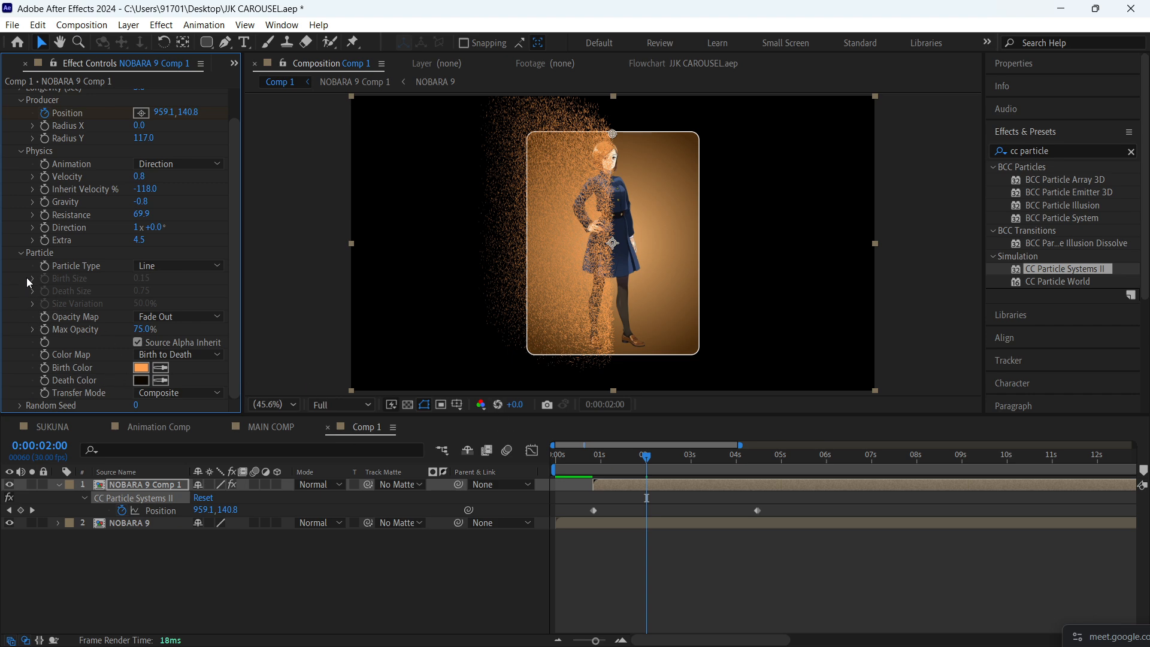
pyautogui.click(21, 254)
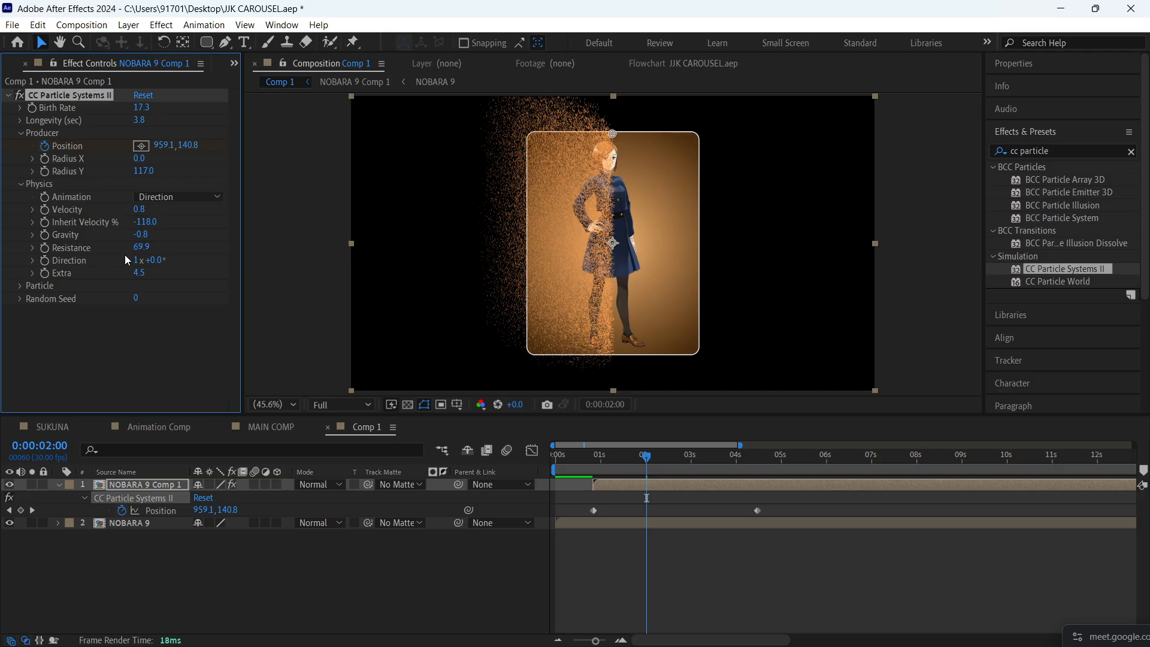
pyautogui.click(585, 459)
pyautogui.press('space')
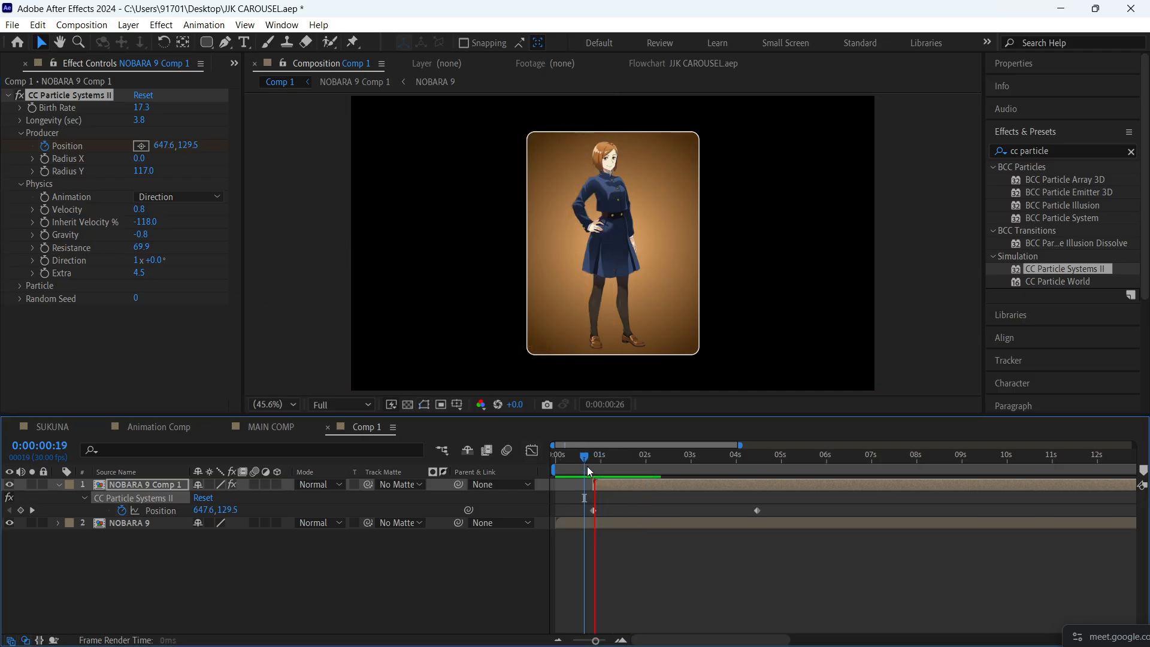
# - Try a Velocity of 1.2 and preview the particles from 0:00:00:22
pyautogui.moveTo(139, 210); pyautogui.dragTo(186, 217)
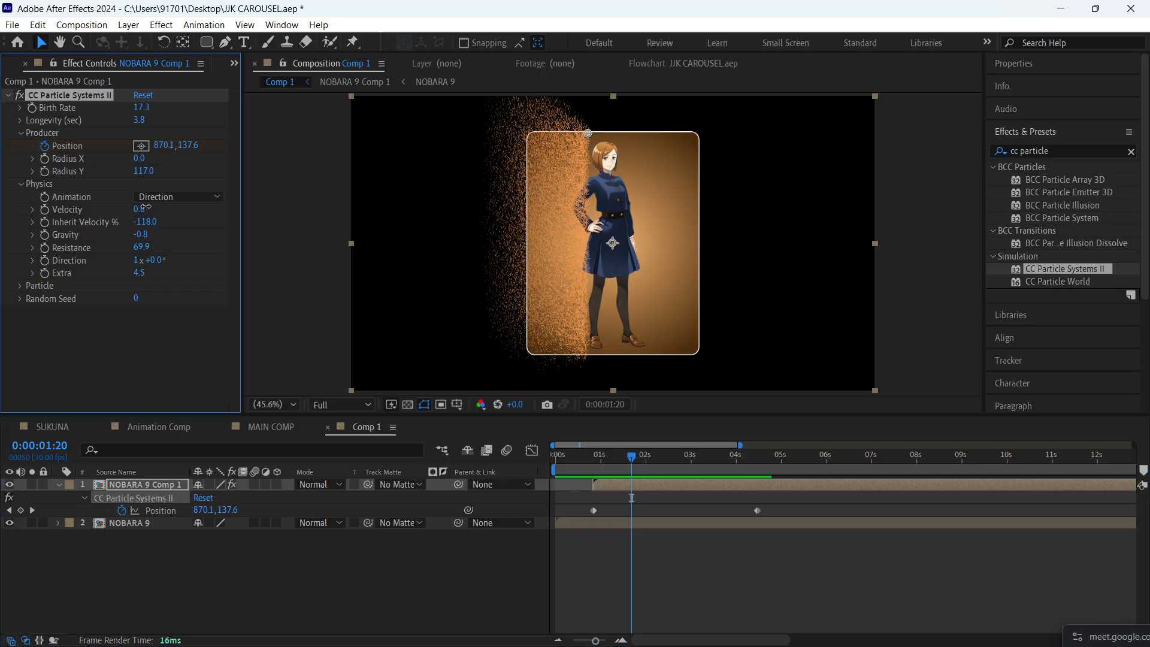
pyautogui.click(595, 460)
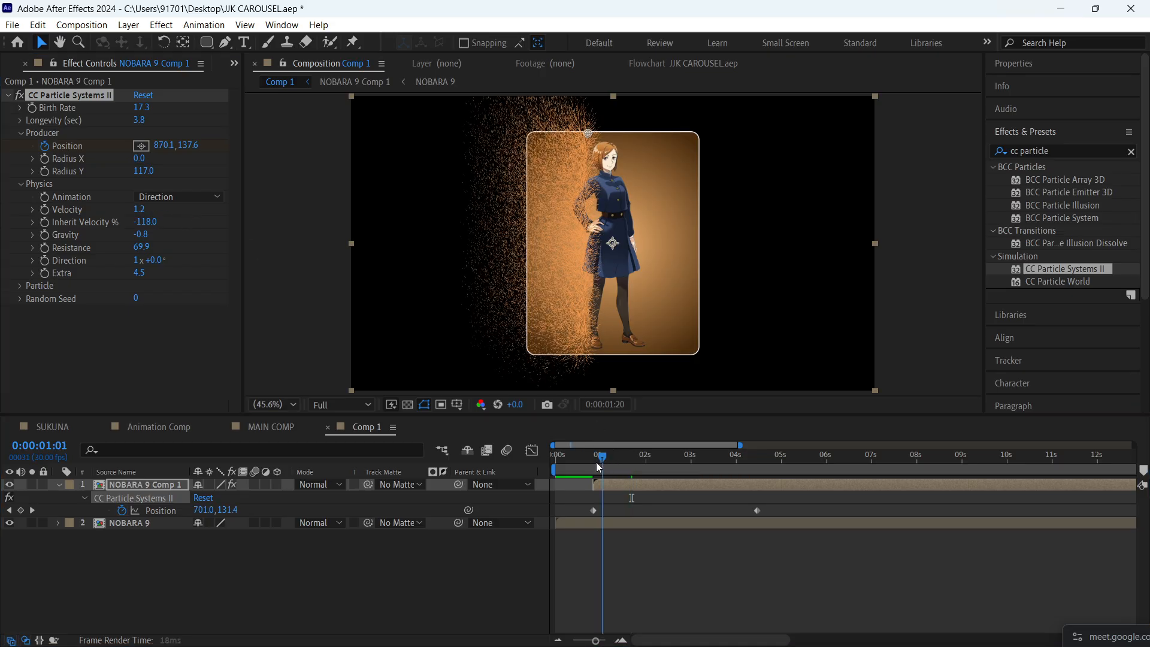
pyautogui.press('space')
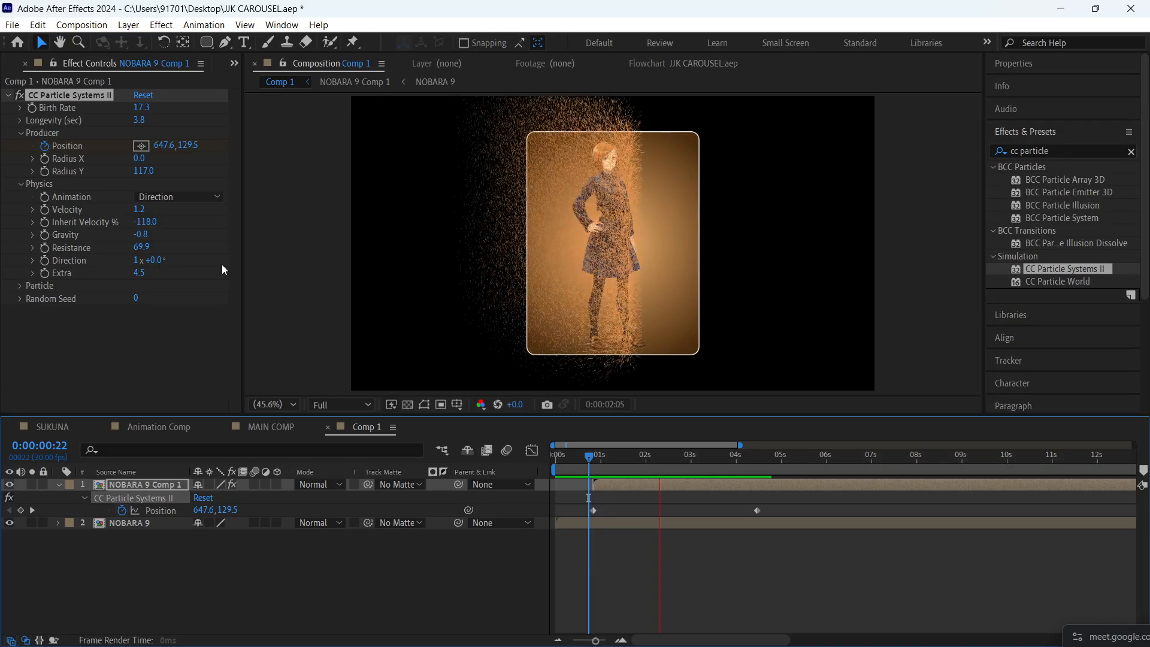
# - Set Velocity to 0.7 and Inherit Velocity to -192%, and preview the sweep from 0:00:00:18
pyautogui.moveTo(139, 209); pyautogui.dragTo(66, 195)
pyautogui.press('space')
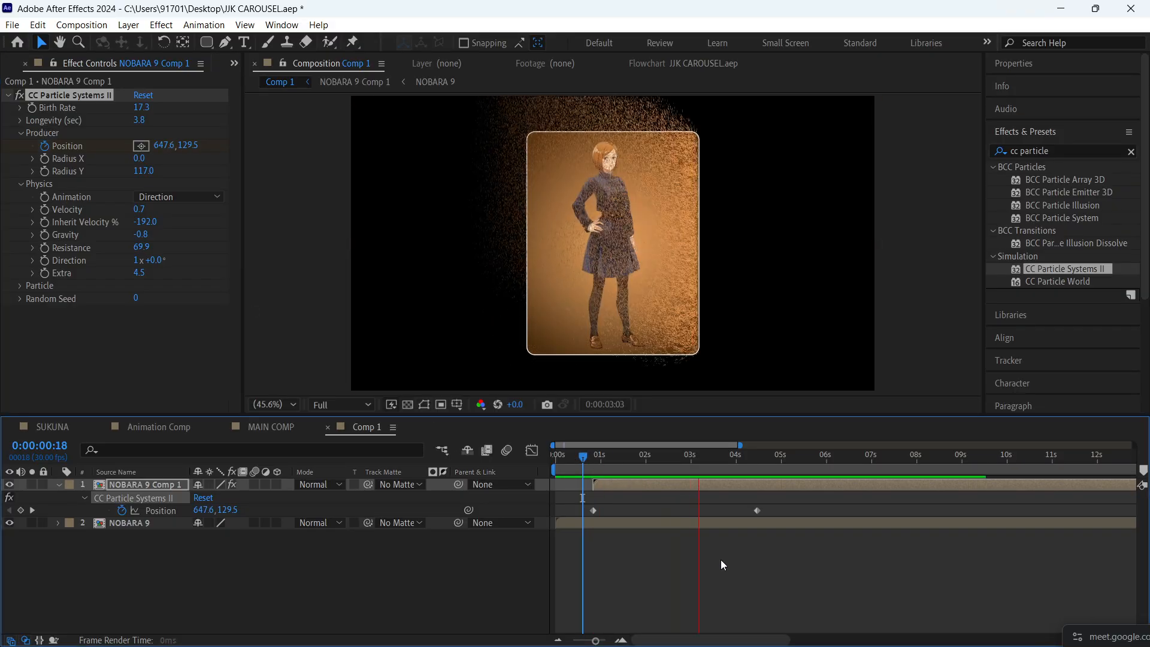
pyautogui.moveTo(674, 465); pyautogui.dragTo(597, 464)
pyautogui.press('space')
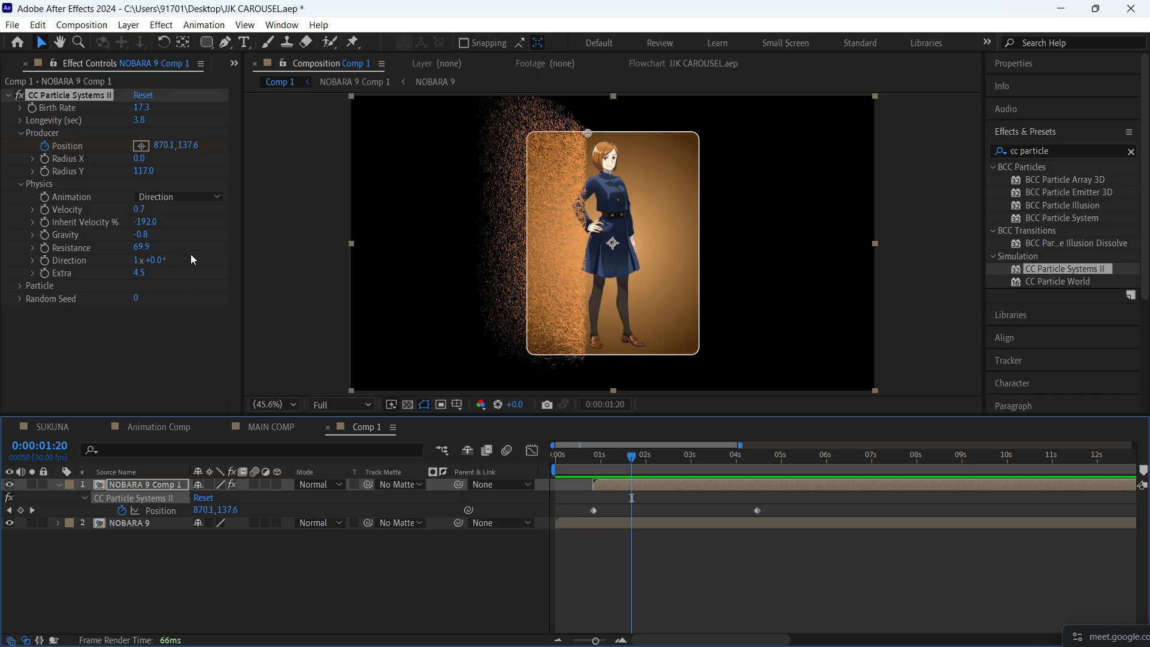
# - Raise the particle Resistance to 111.5 and preview the sweep from 0:00:00:18
pyautogui.moveTo(145, 246); pyautogui.dragTo(523, 310)
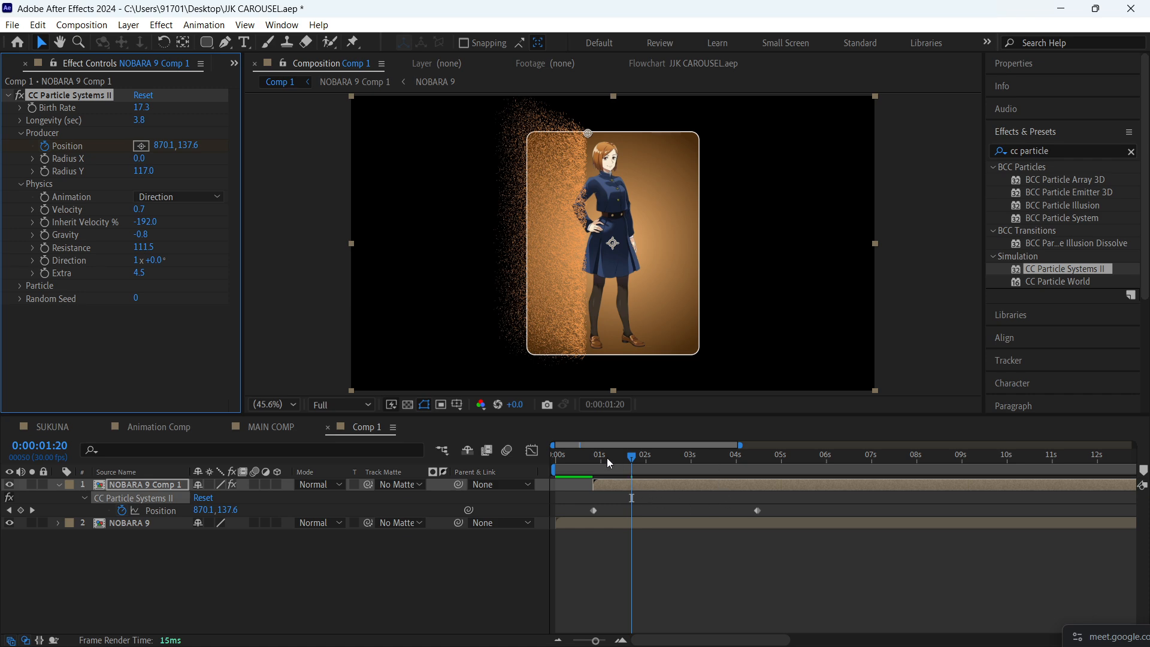
pyautogui.click(583, 457)
pyautogui.press('space')
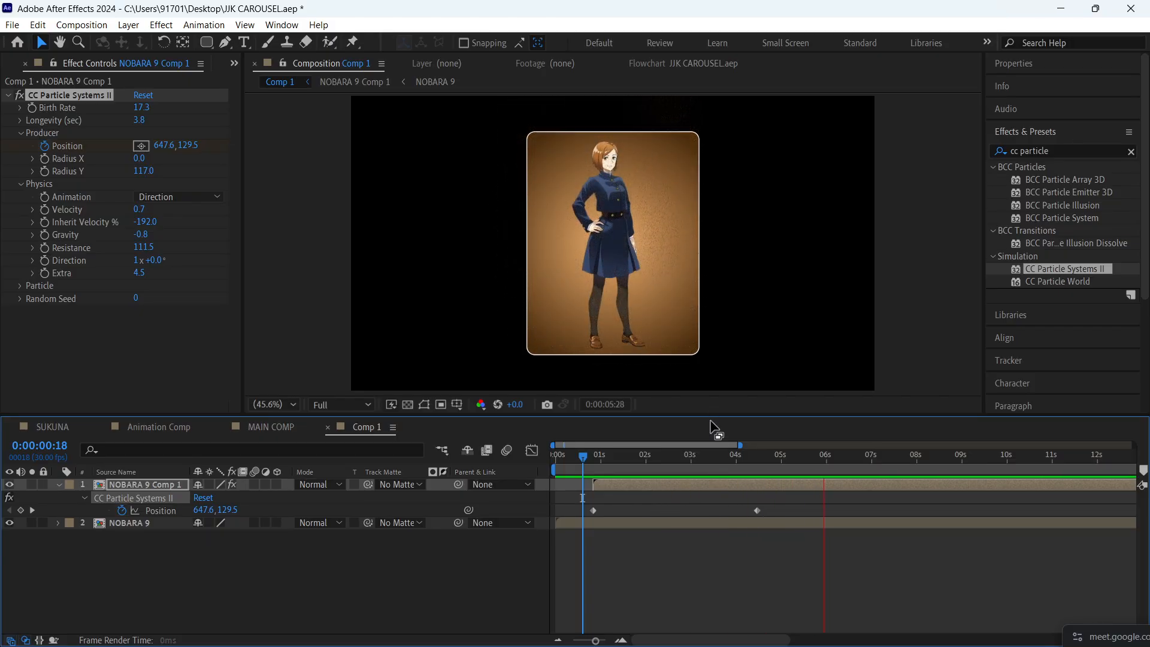
# - Increase the particle Birth Rate to 34.1 while viewing the effect at 0:00:02:14
pyautogui.moveTo(739, 459); pyautogui.dragTo(577, 457)
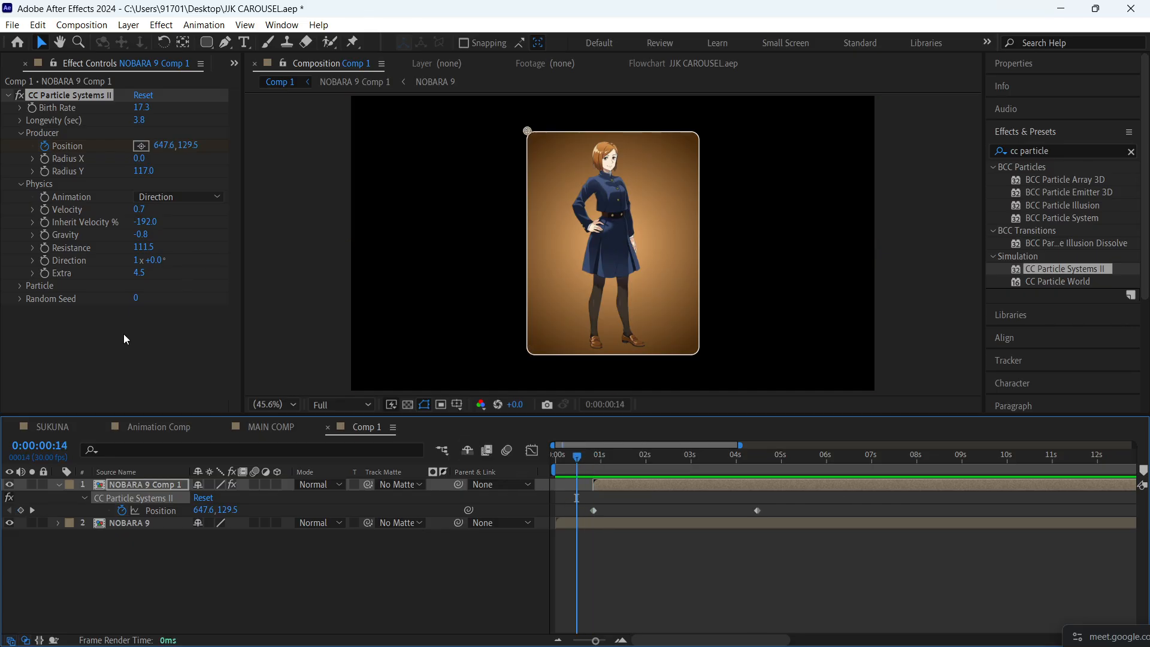
pyautogui.moveTo(577, 458); pyautogui.dragTo(667, 459)
pyautogui.moveTo(142, 107); pyautogui.dragTo(255, 94)
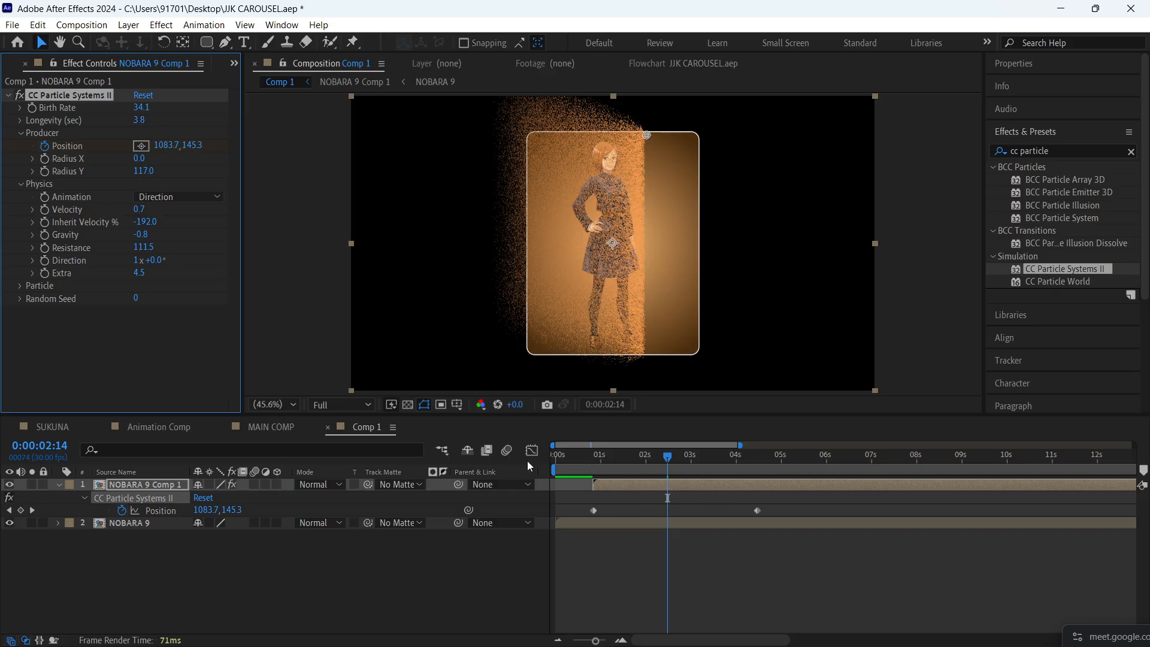
# - Apply the Linear Wipe effect to the NOBARA 9 layer with the current time at 0:00:00:25
pyautogui.moveTo(578, 463); pyautogui.dragTo(594, 461)
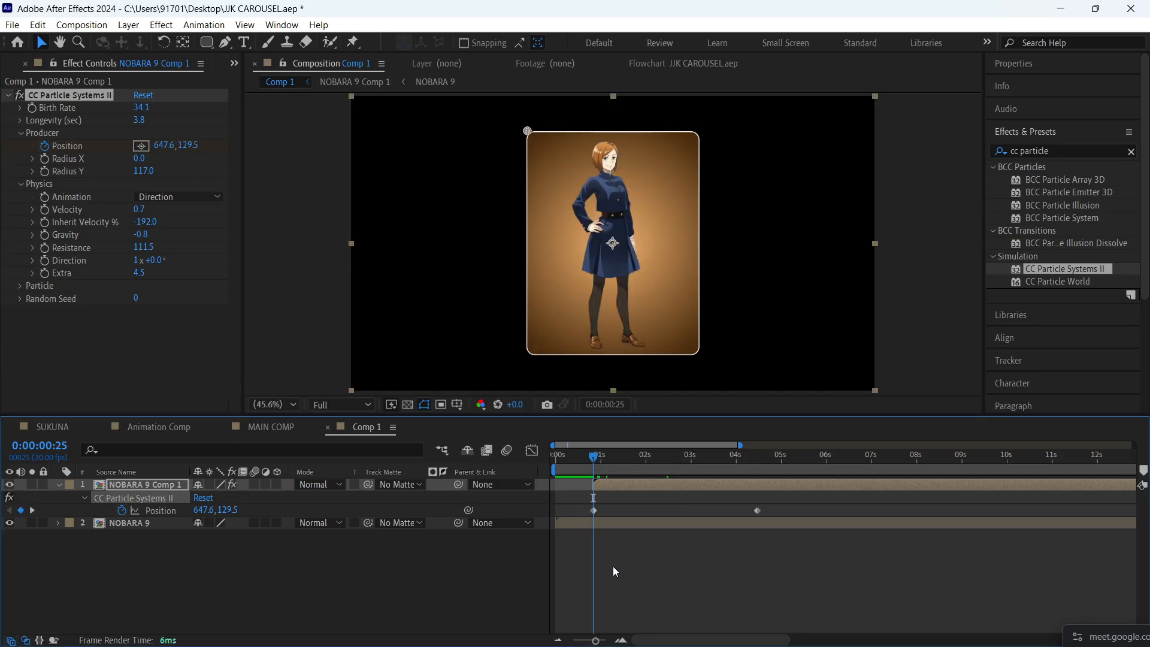
pyautogui.click(130, 522)
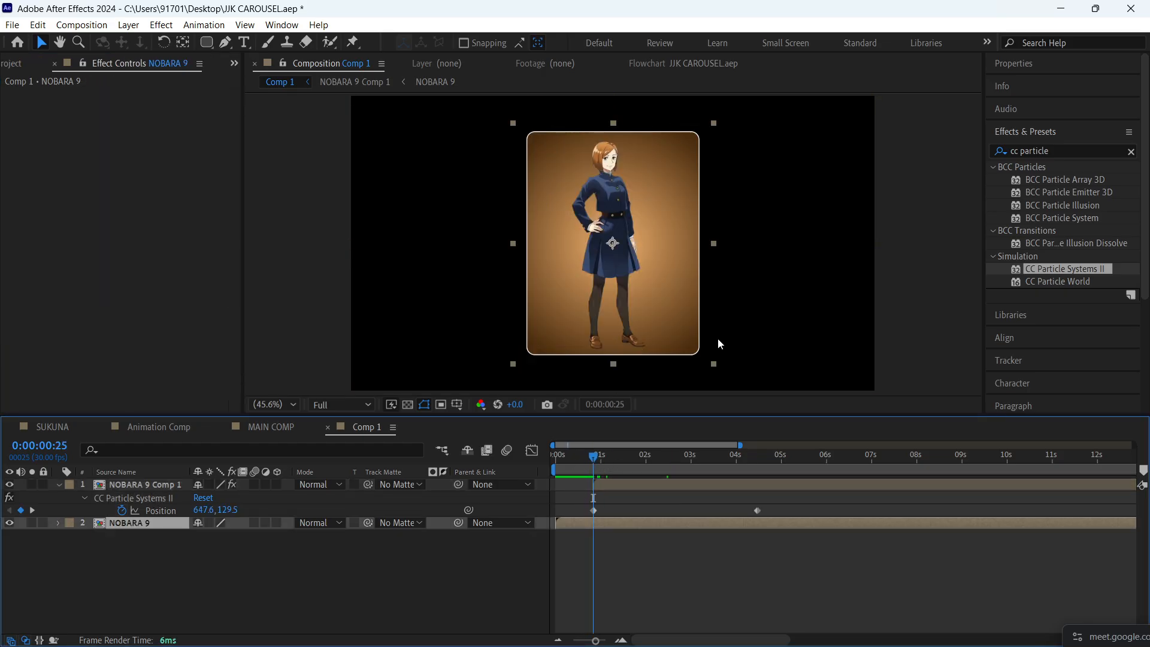
pyautogui.doubleClick(1083, 154)
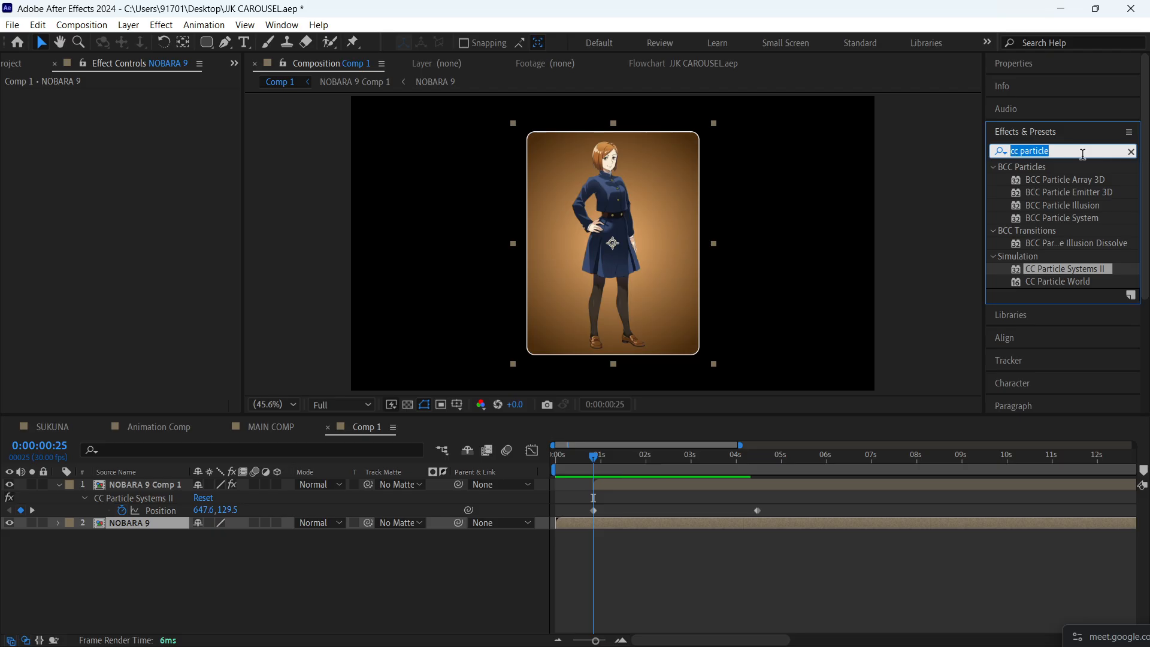
pyautogui.write('line')
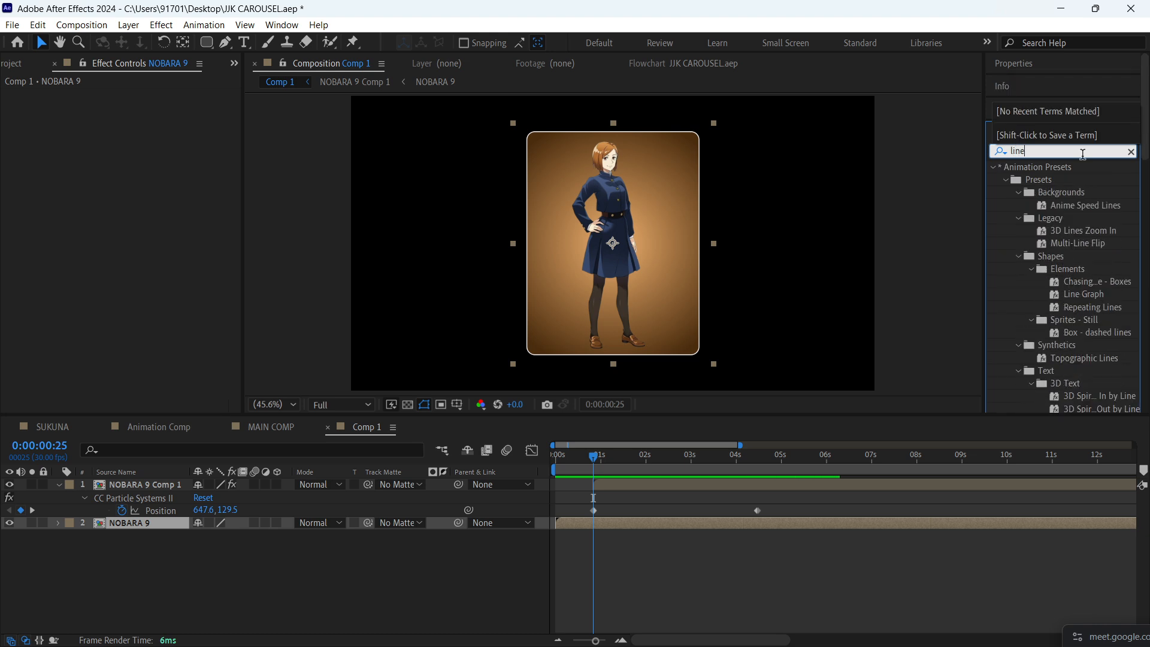
pyautogui.write('ar')
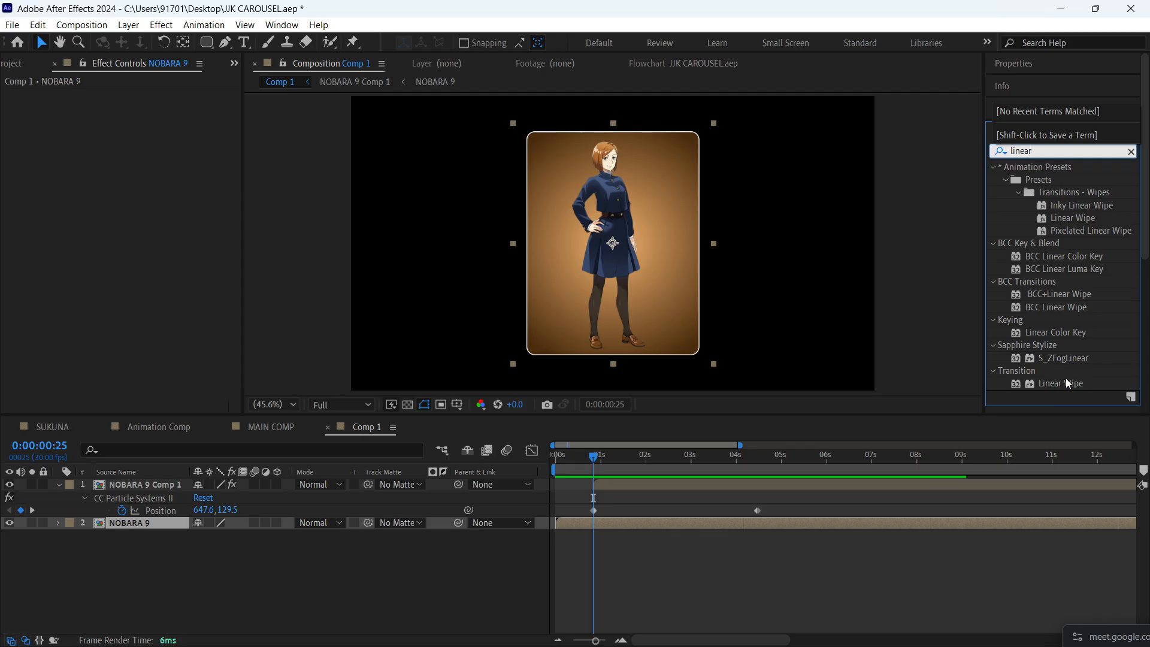
pyautogui.moveTo(1067, 379); pyautogui.dragTo(591, 518)
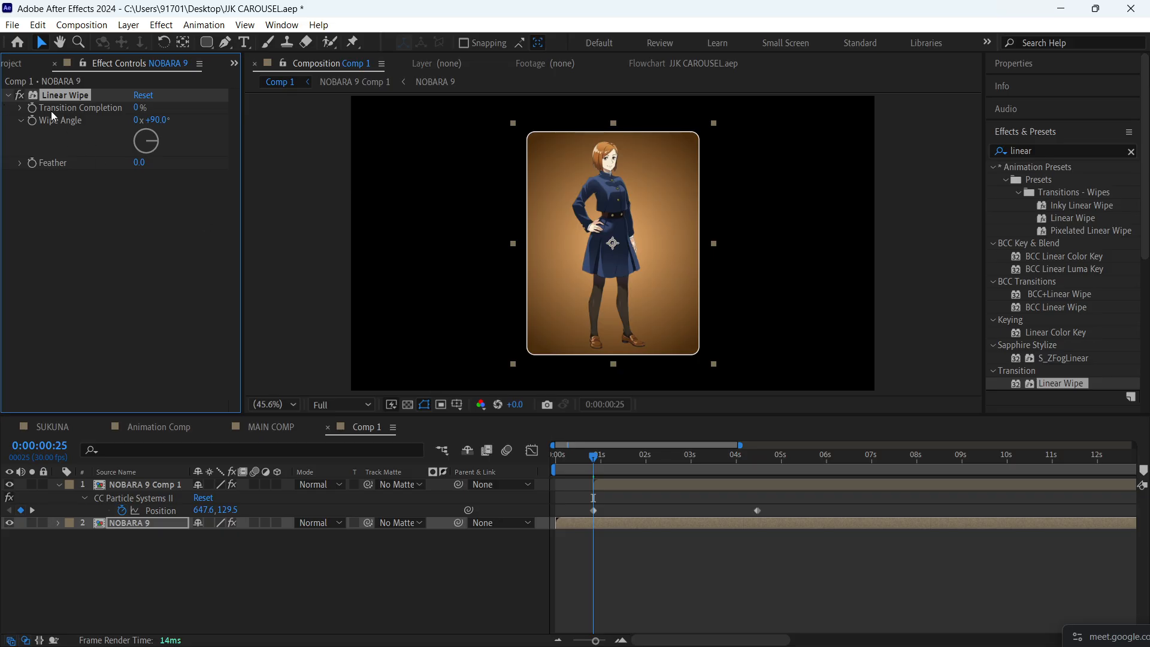
# - Keyframe Linear Wipe's Transition Completion at 0% on 0:00:00:25 and at 14% on 0:00:01:03
pyautogui.click(32, 107)
pyautogui.press('u')
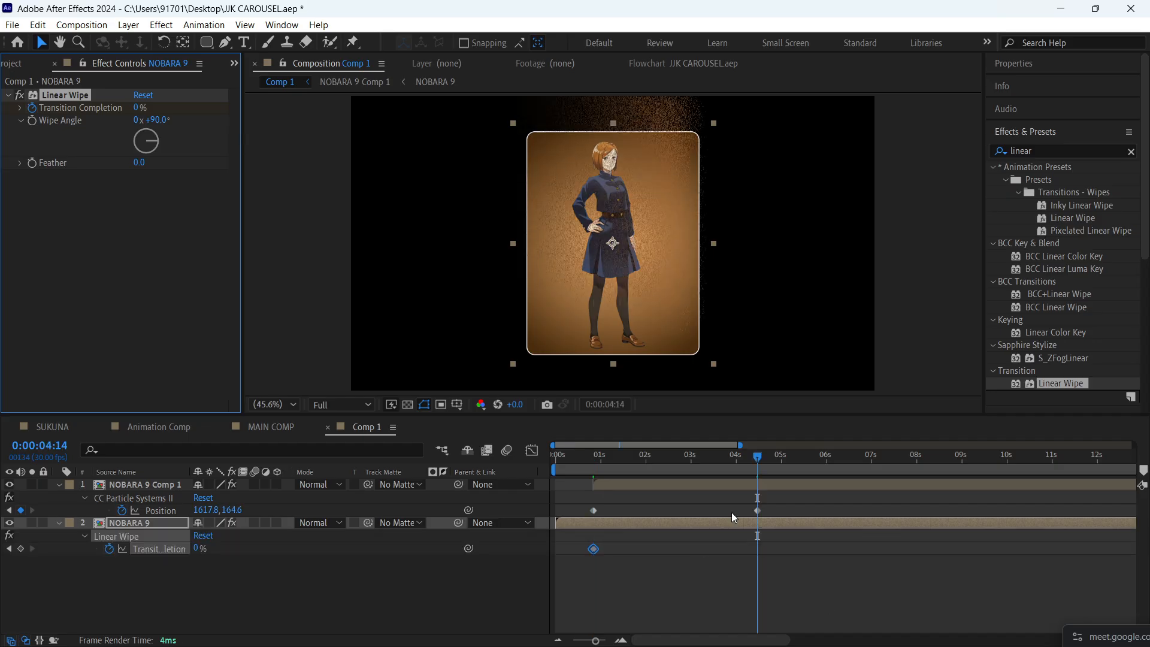
pyautogui.moveTo(751, 459); pyautogui.dragTo(605, 465)
pyautogui.moveTo(139, 107); pyautogui.dragTo(148, 107)
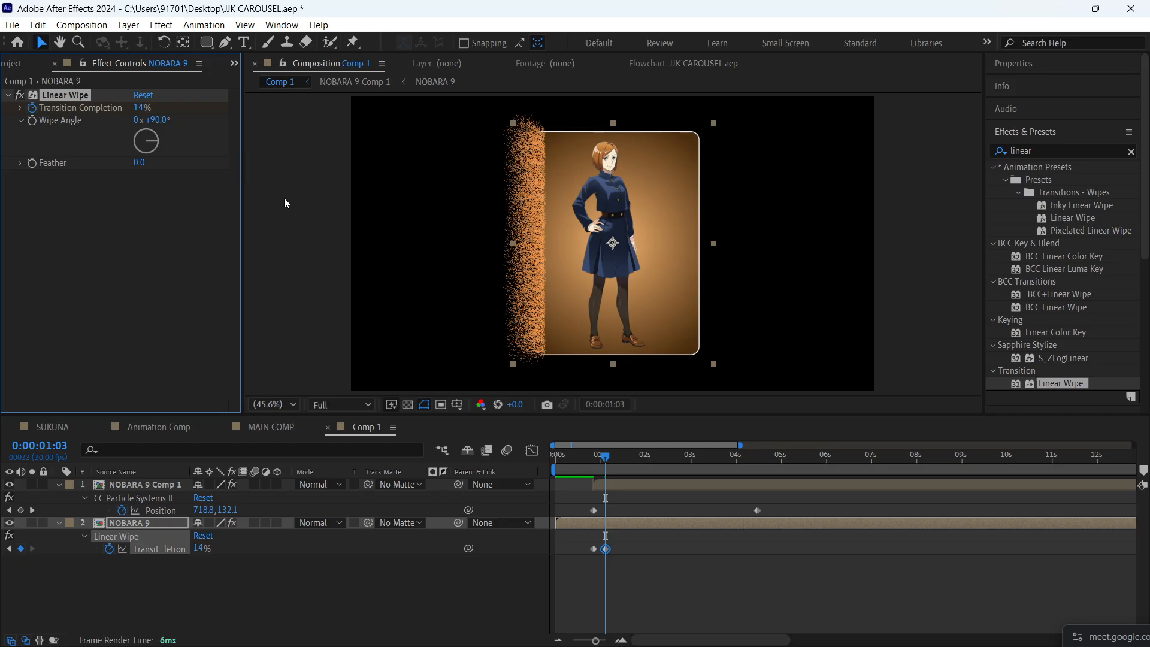
# - Add Transition Completion keyframes of 36% at 0:00:01:22 and 57% at 0:00:02:10, matching the particle edge
pyautogui.moveTo(606, 457); pyautogui.dragTo(635, 459)
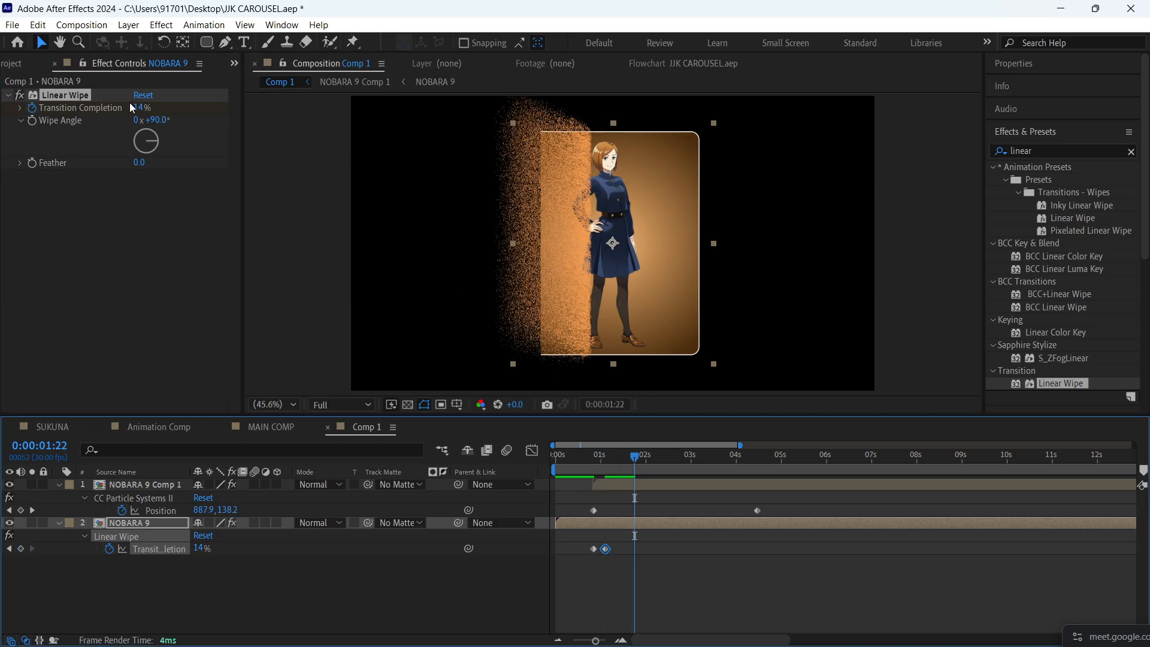
pyautogui.moveTo(136, 107); pyautogui.dragTo(152, 104)
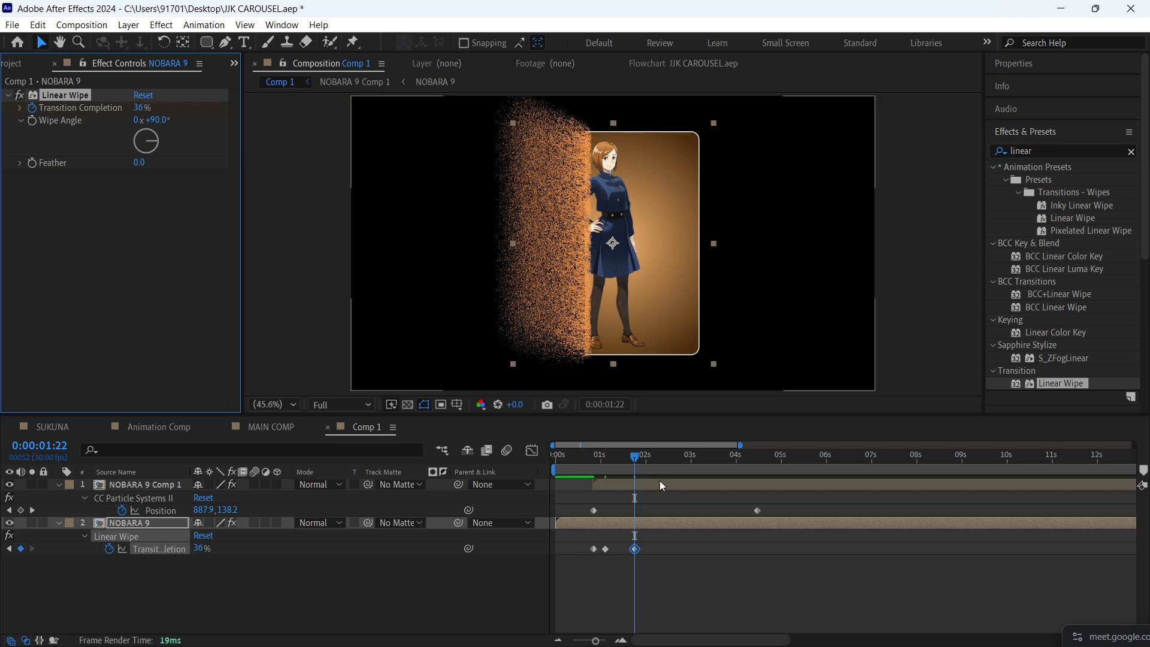
pyautogui.moveTo(650, 460); pyautogui.dragTo(661, 462)
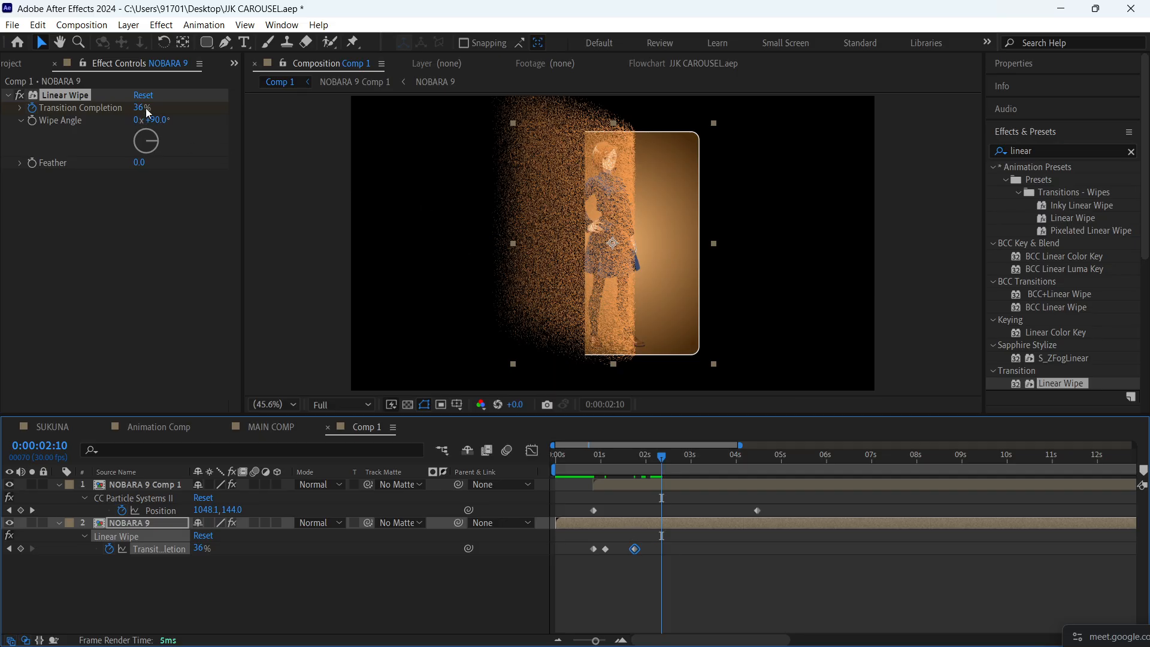
pyautogui.moveTo(144, 107)
pyautogui.mouseDown()
pyautogui.moveTo(174, 106)
pyautogui.moveTo(159, 107)
pyautogui.mouseUp()
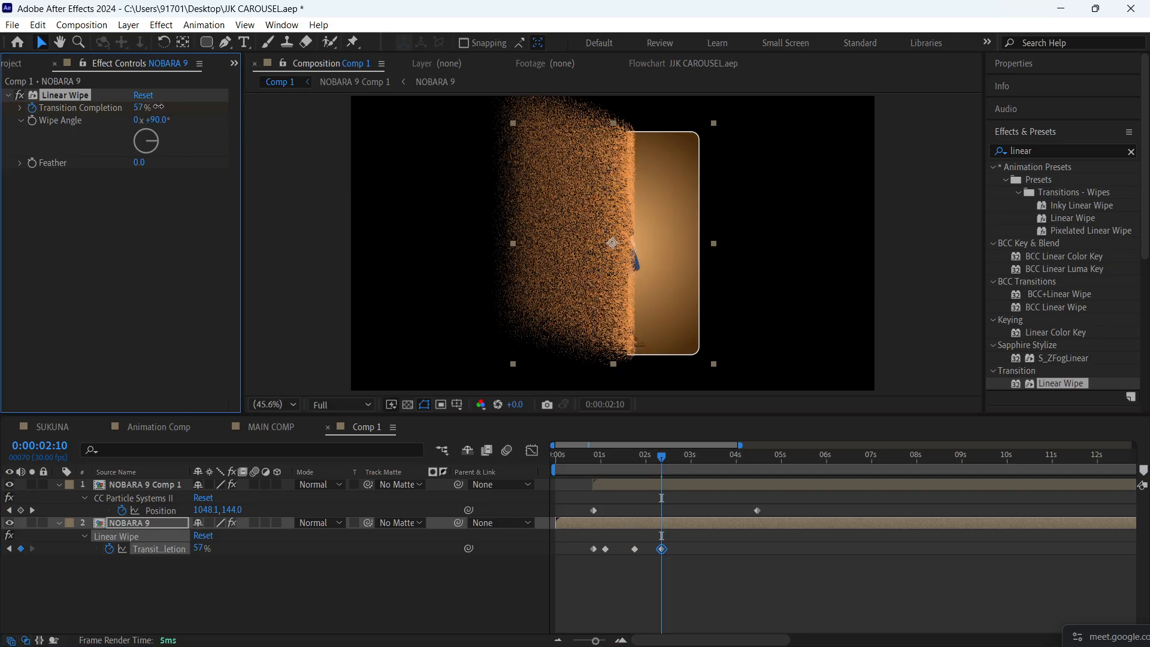
# - Add Transition Completion keyframes of 85% at 0:00:03:01 and 91% at 0:00:03:07, matching the particle edge
pyautogui.moveTo(656, 459); pyautogui.dragTo(694, 463)
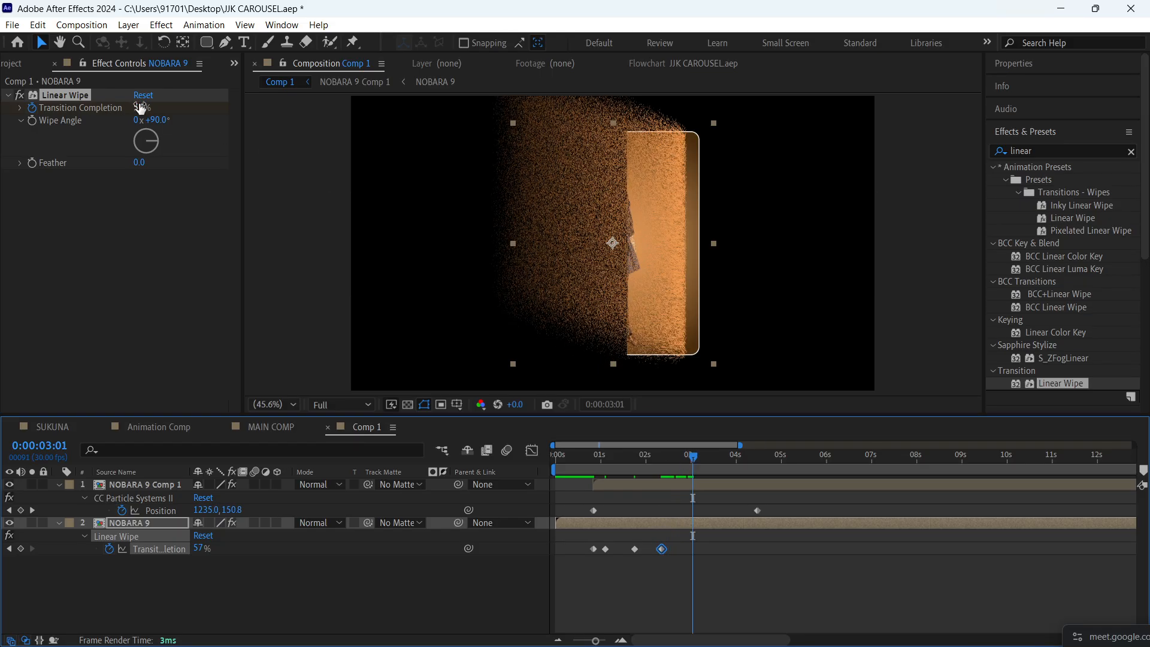
pyautogui.moveTo(141, 108); pyautogui.dragTo(162, 106)
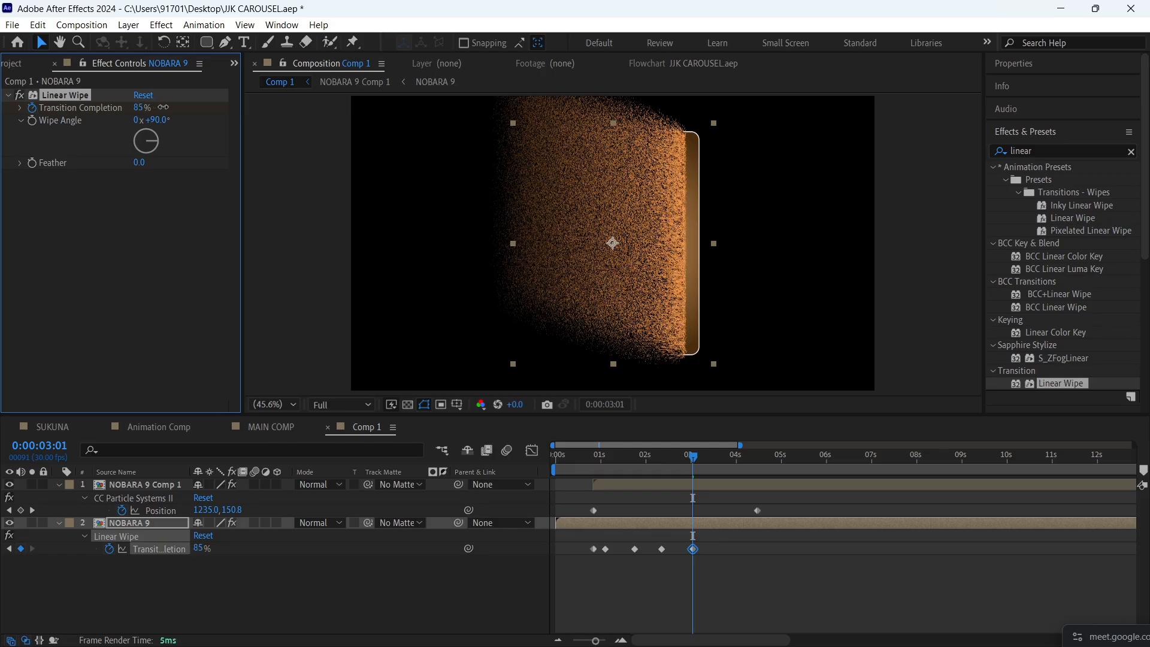
pyautogui.moveTo(703, 455)
pyautogui.mouseDown()
pyautogui.moveTo(725, 457)
pyautogui.moveTo(702, 456)
pyautogui.mouseUp()
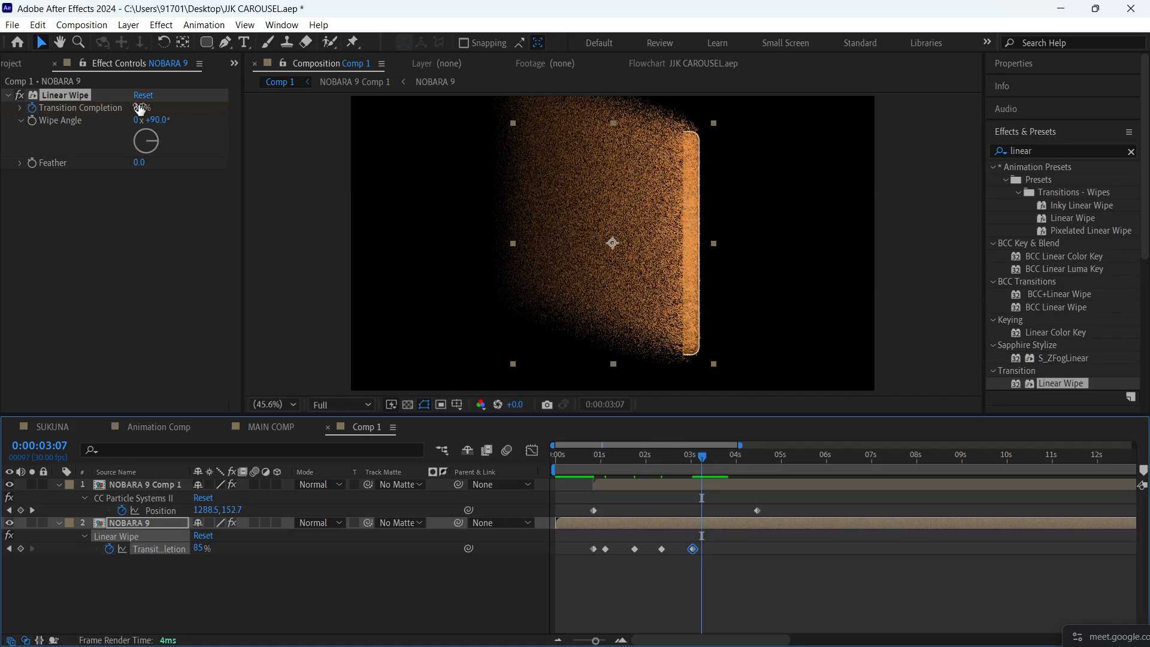
pyautogui.moveTo(140, 110); pyautogui.dragTo(141, 107)
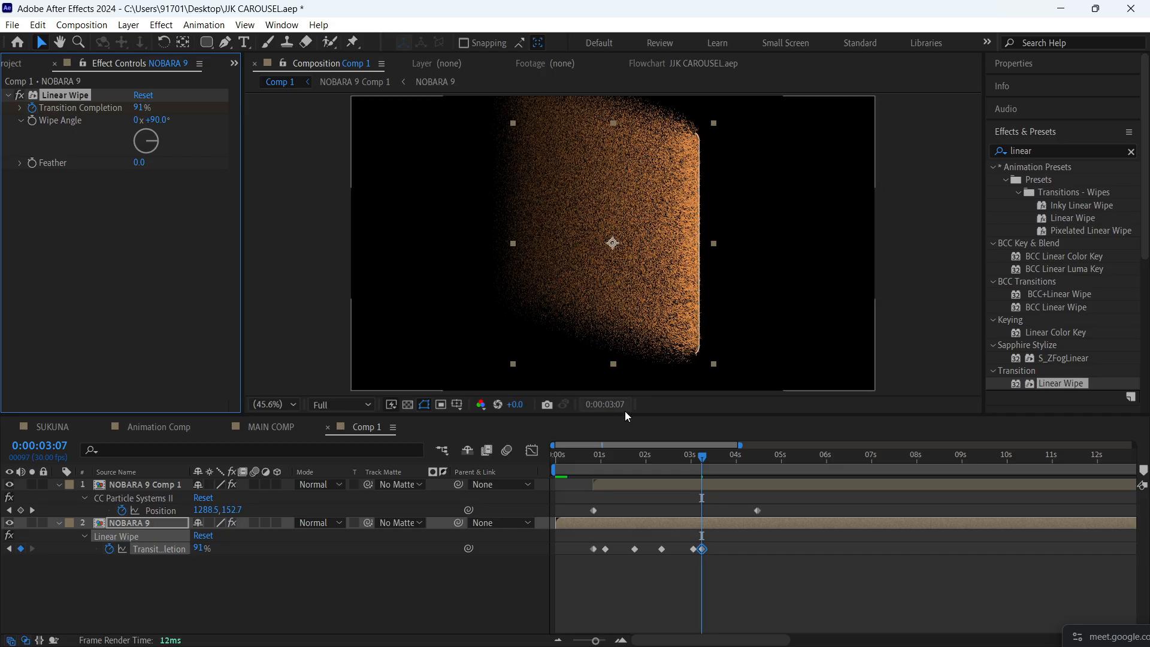
# - Set Transition Completion to 100% at 0:00:03:13 and preview the wipe from 0:00:00:12
pyautogui.moveTo(708, 471); pyautogui.dragTo(713, 459)
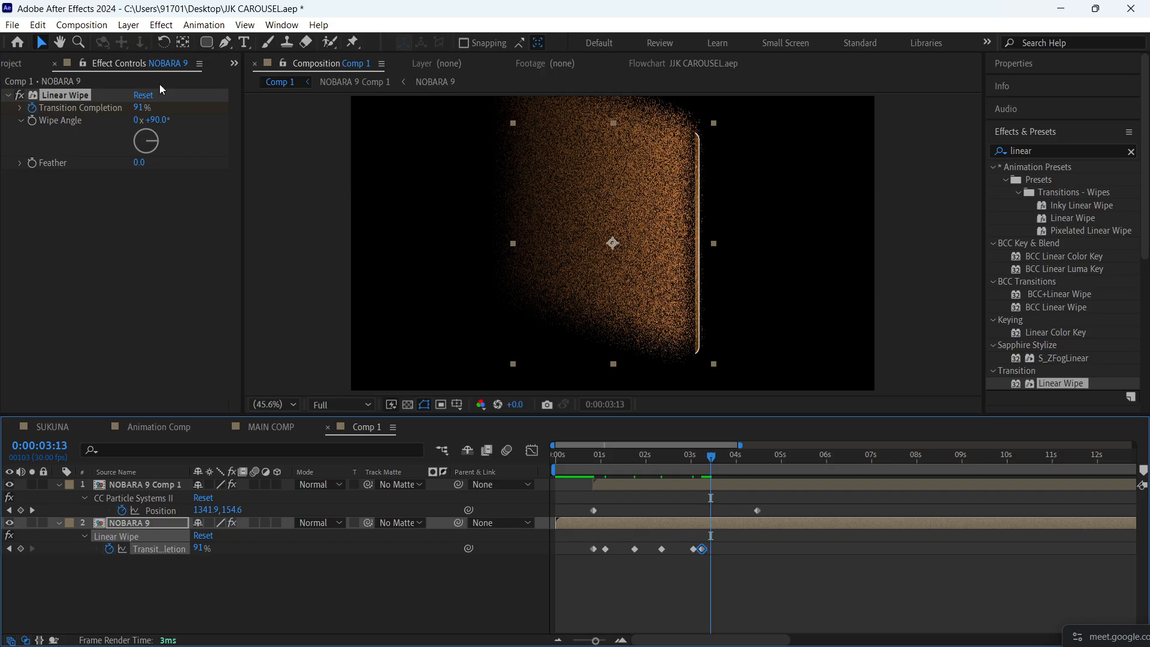
pyautogui.click(144, 110)
pyautogui.write('100')
pyautogui.press('Return')
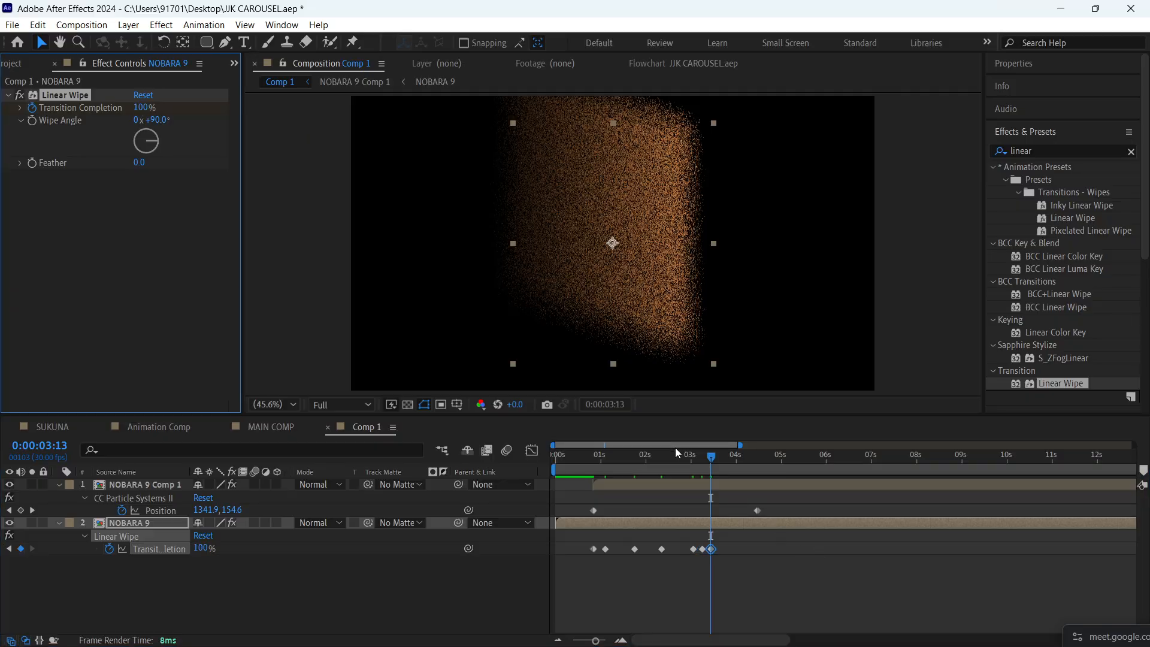
pyautogui.moveTo(674, 462); pyautogui.dragTo(575, 459)
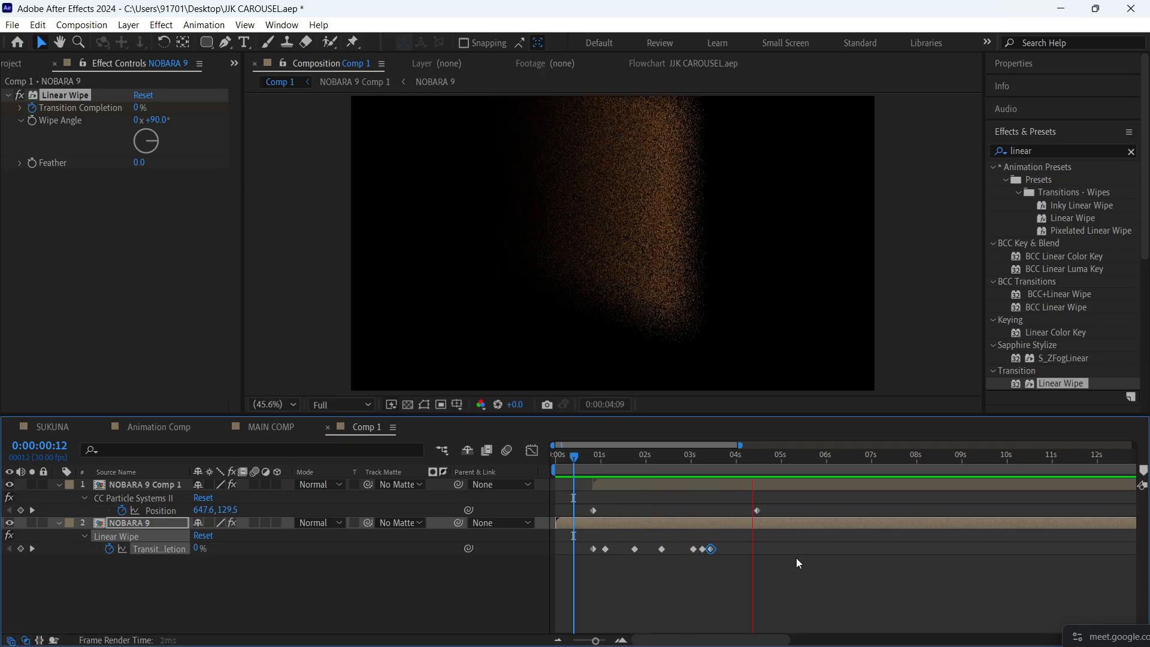
pyautogui.press('space')
# - Set the Linear Wipe Feather to 75 and preview the dissolve from 0:00:00:12
pyautogui.moveTo(714, 473); pyautogui.dragTo(630, 472)
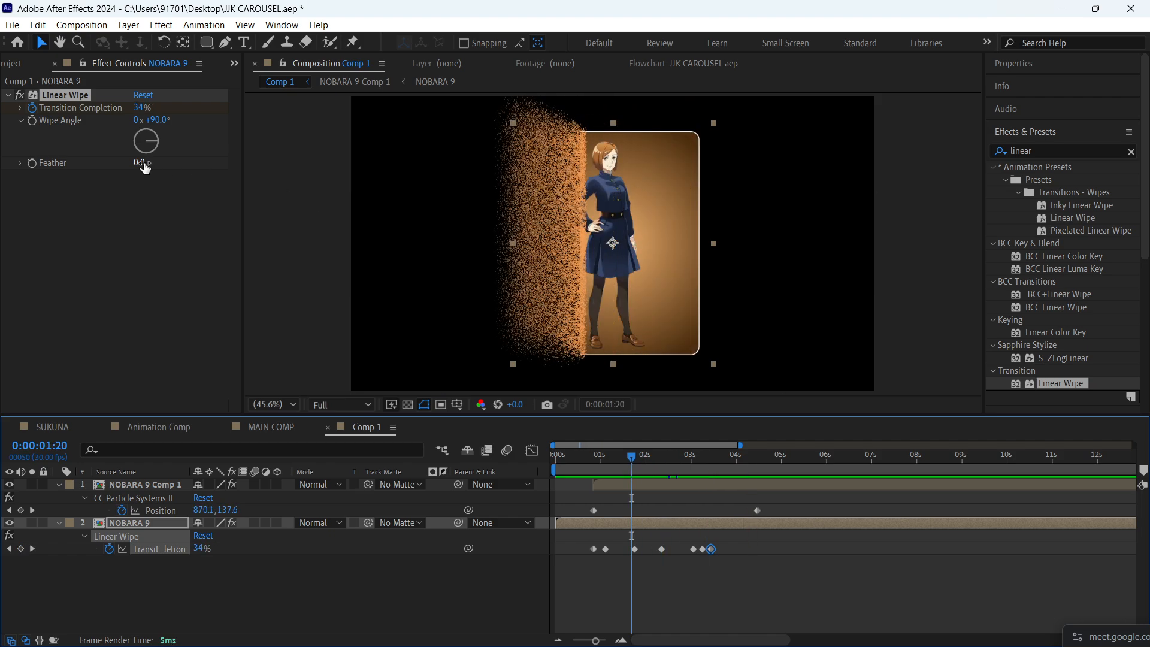
pyautogui.moveTo(142, 162); pyautogui.dragTo(199, 167)
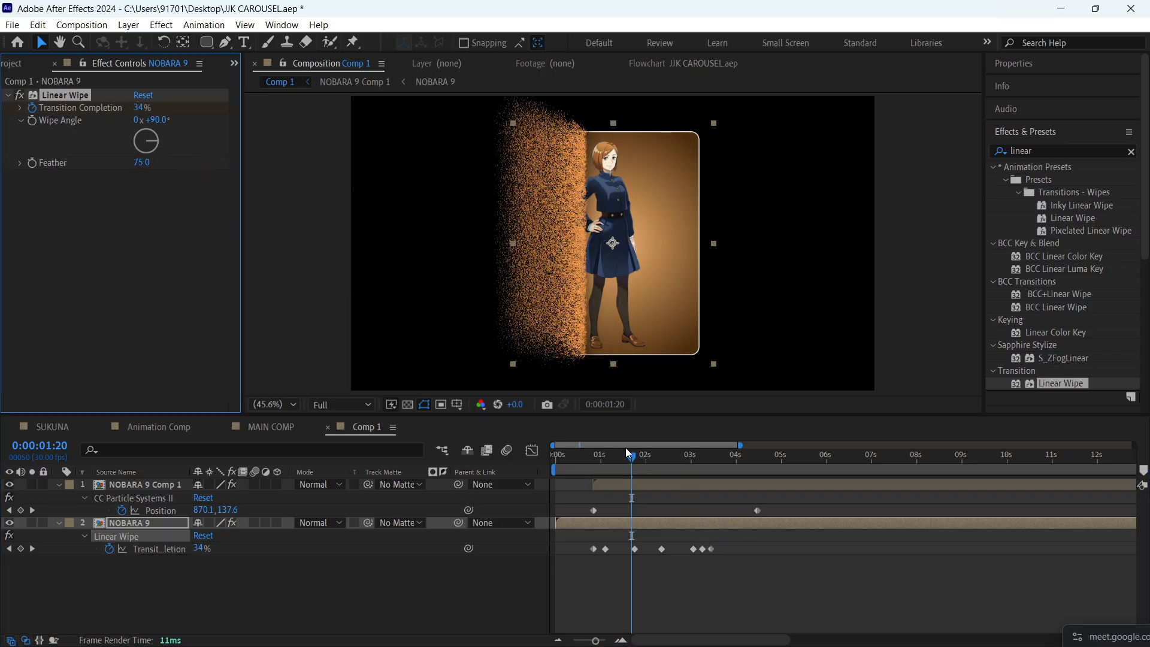
pyautogui.moveTo(626, 454); pyautogui.dragTo(572, 457)
pyautogui.press('space')
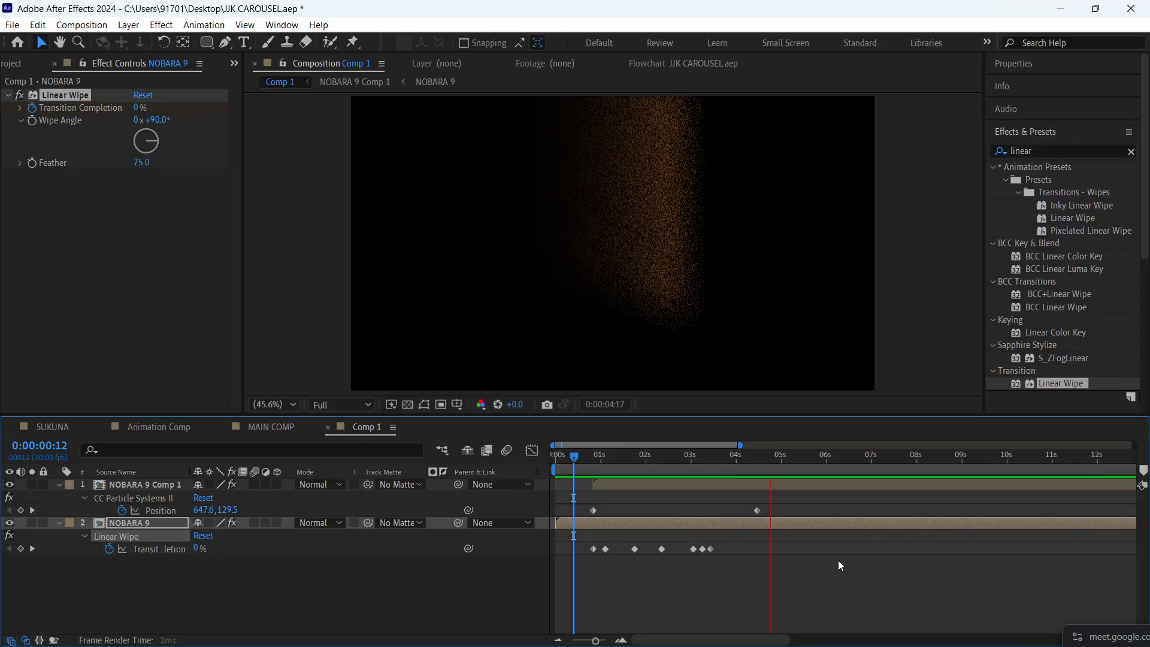
pyautogui.press('space')
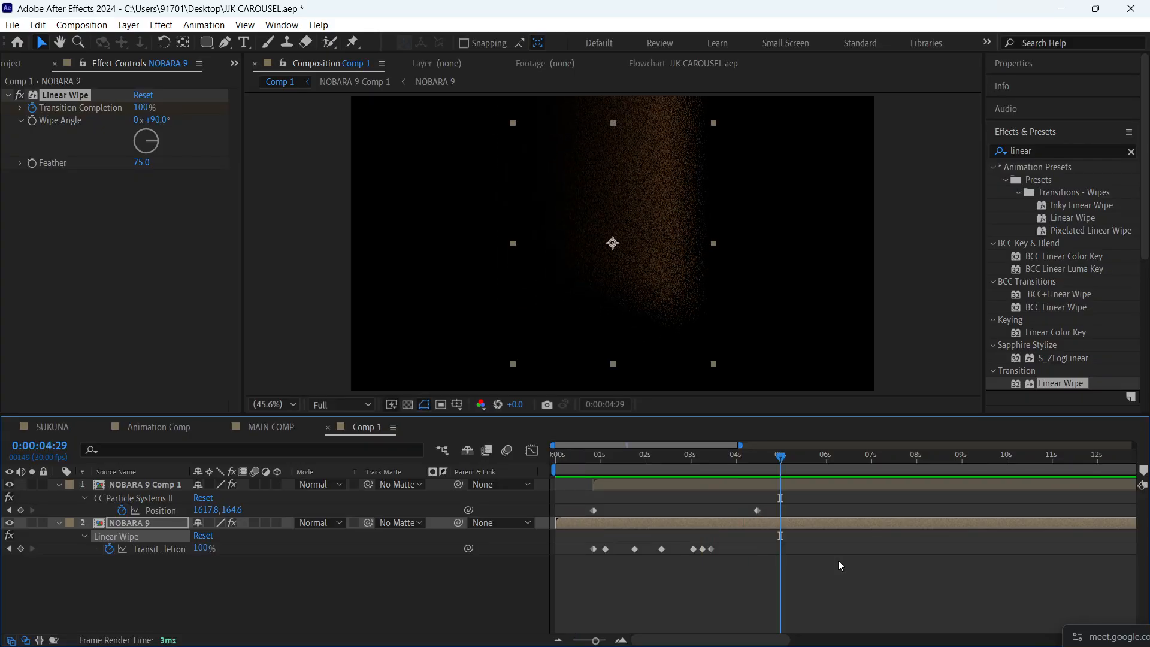
# - Save the project and preview the feathered dissolve again
pyautogui.hotkey('ctrl', 's')
pyautogui.press('space')
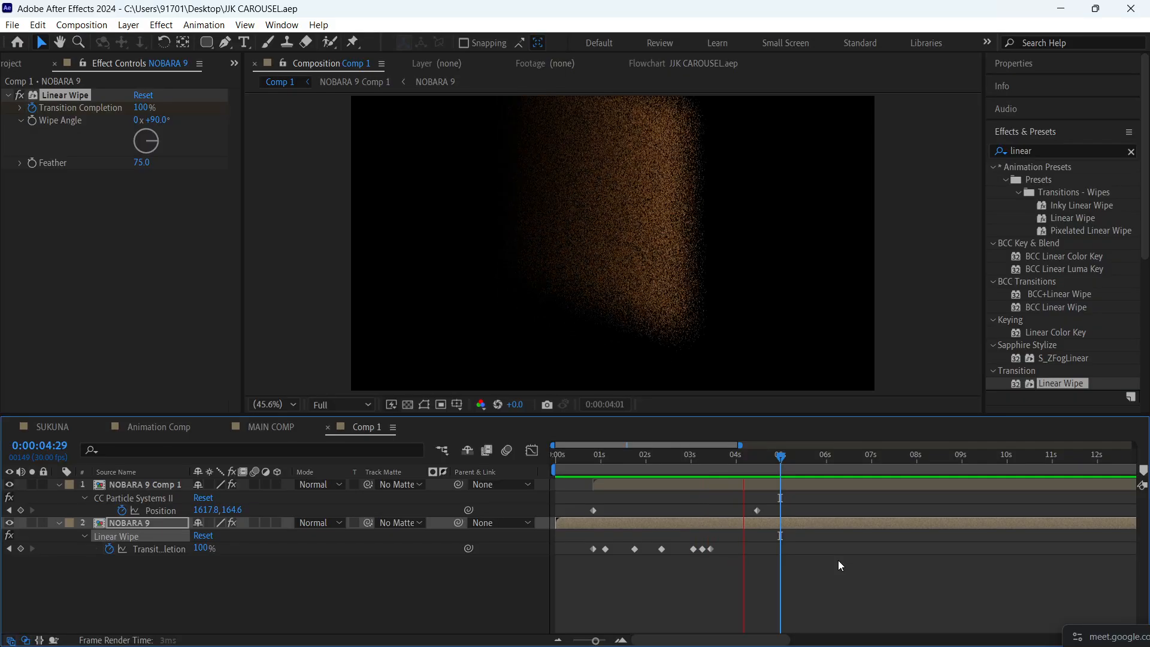
pyautogui.press('space')
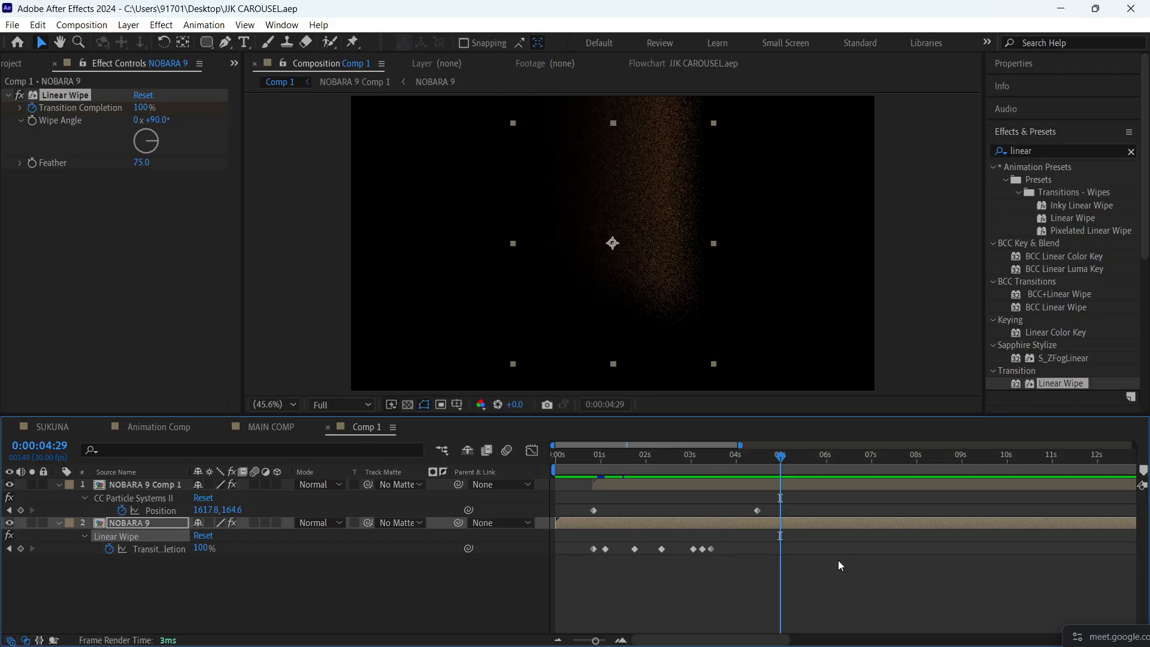
# - End the work area slightly past 6 seconds, preview the dissolve and save the project
pyautogui.moveTo(778, 456); pyautogui.dragTo(840, 477)
pyautogui.press('n')
pyautogui.press('space')
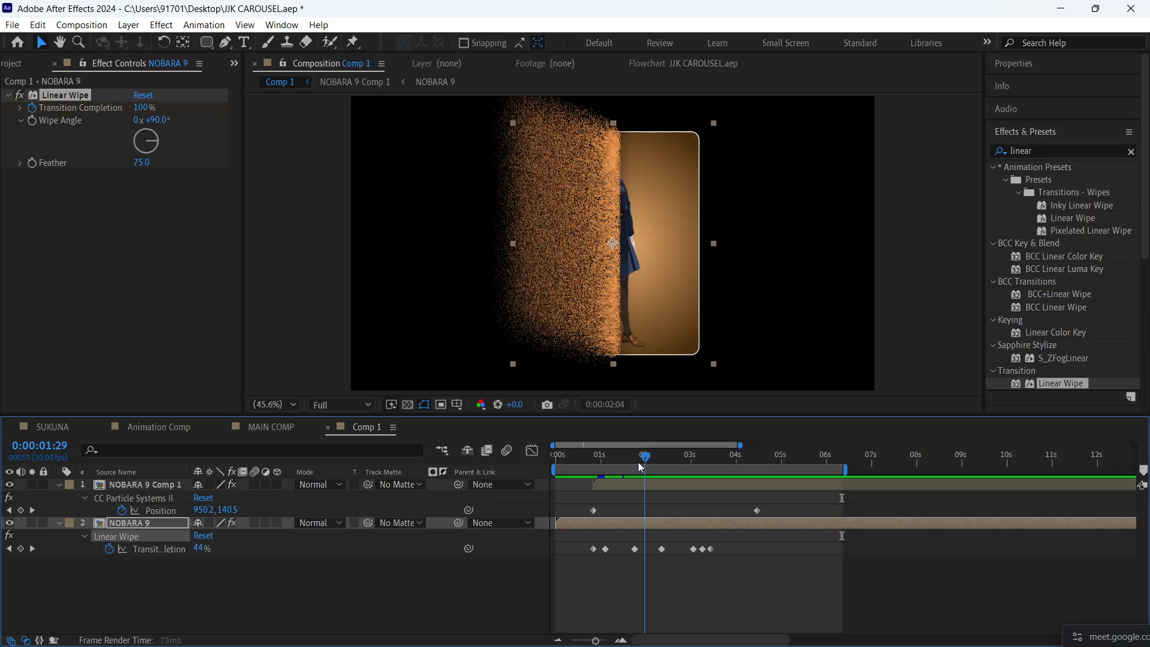
pyautogui.hotkey('ctrl', 's')
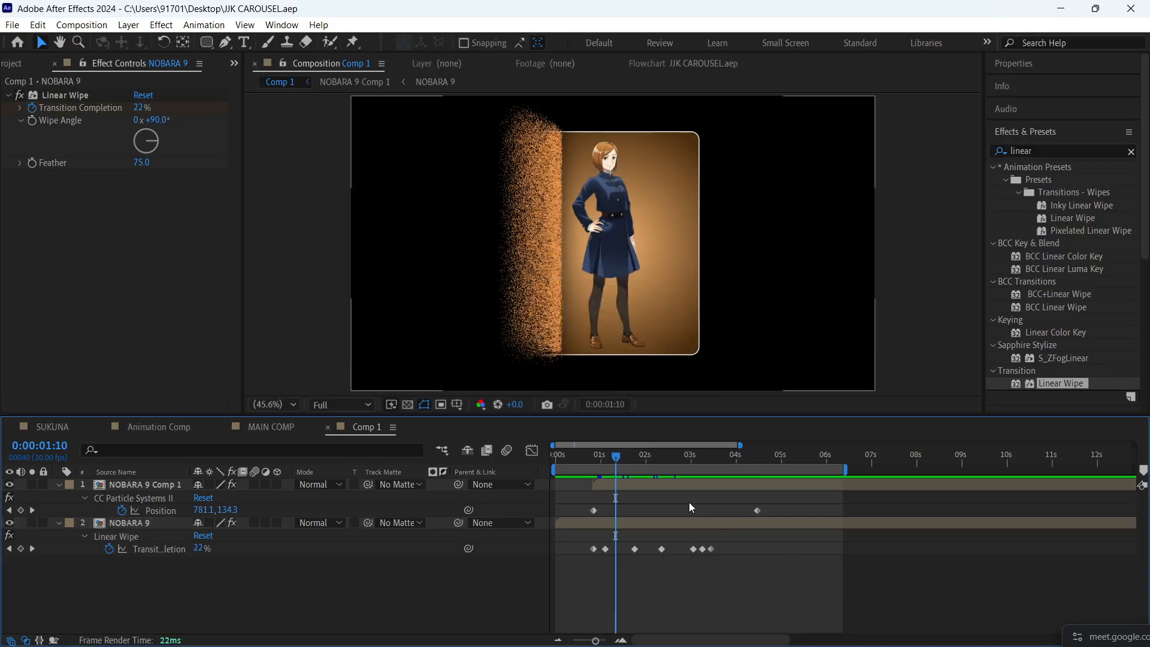
# - Apply the Deep Glow effect to the NOBARA 9 Comp 1 particle layer and enable Unmult
pyautogui.click(863, 380)
pyautogui.click(1075, 149)
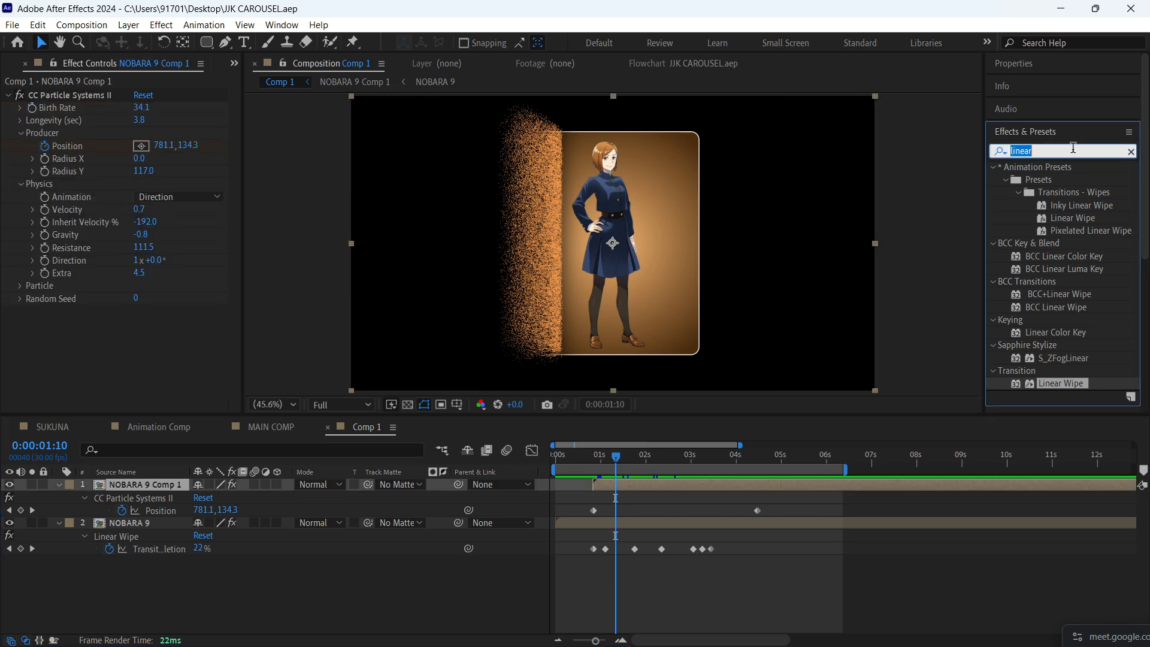
pyautogui.write('dee')
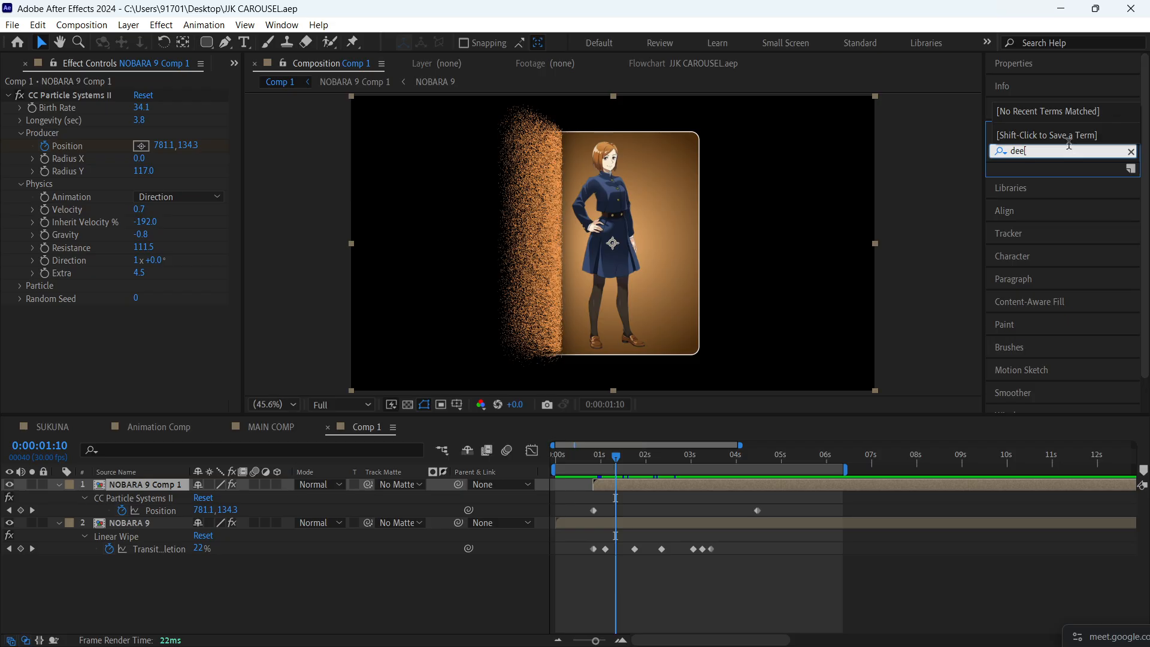
pyautogui.write('lp')
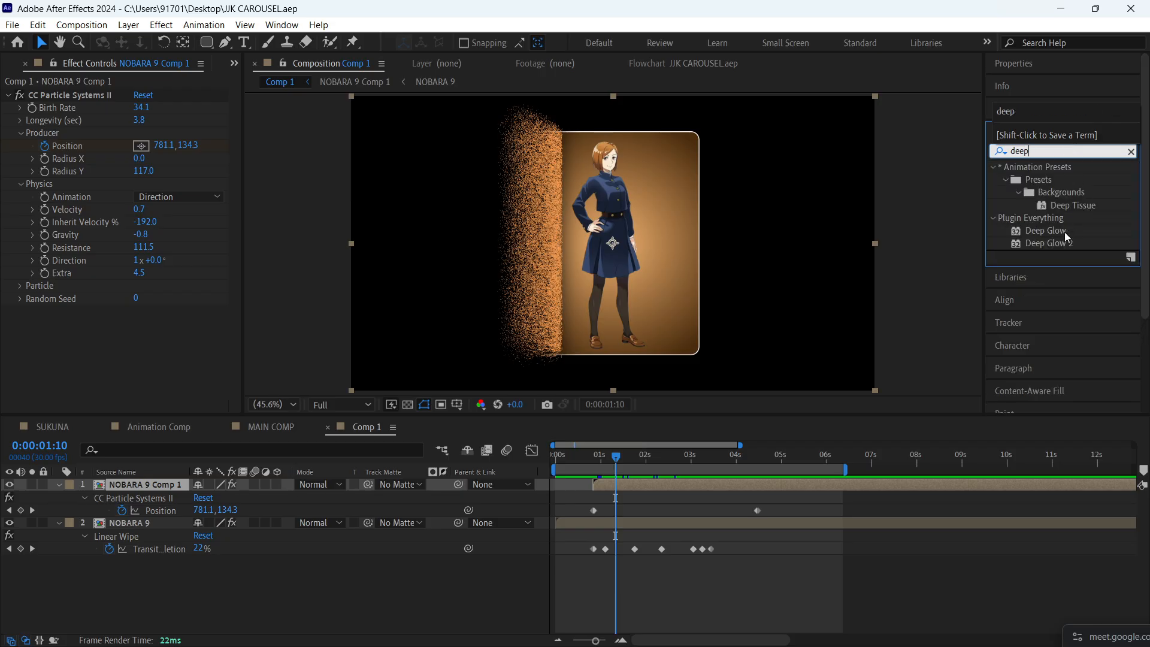
pyautogui.moveTo(1040, 230); pyautogui.dragTo(631, 487)
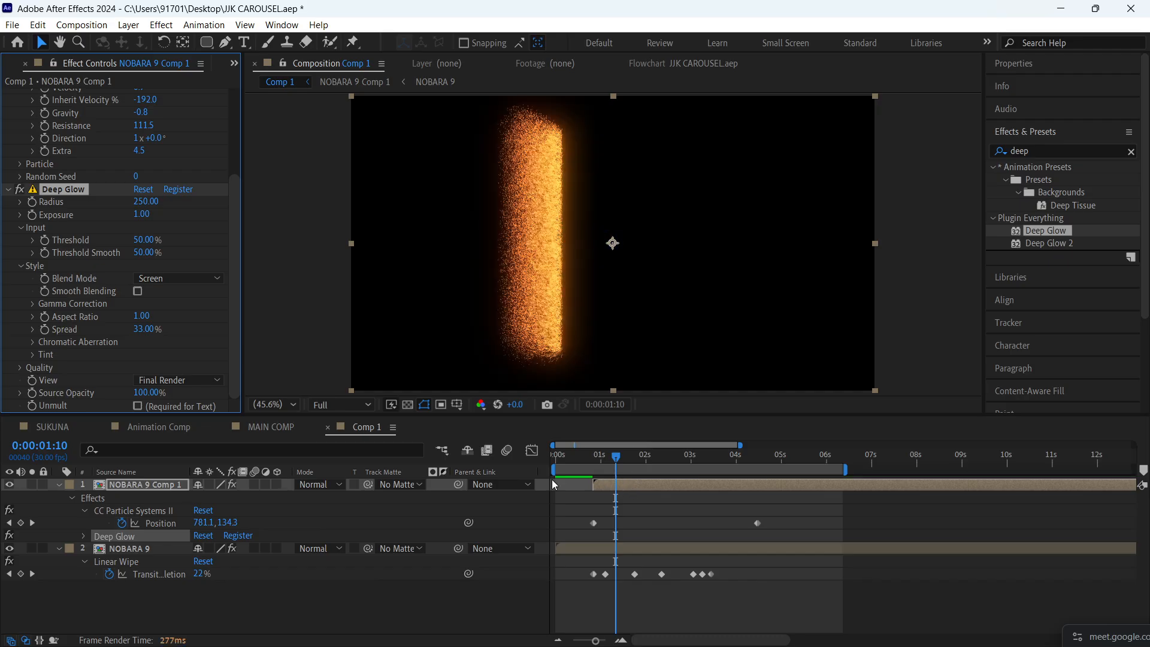
pyautogui.click(138, 406)
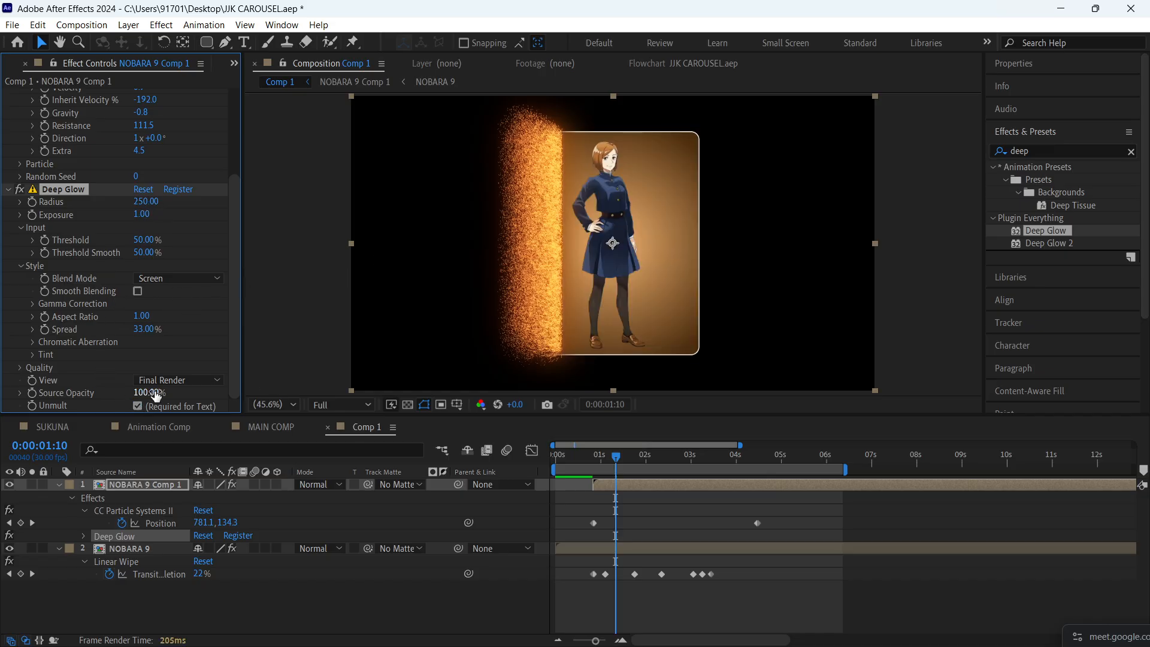
# - Expand the Deep Glow properties of NOBARA 9 Comp 1 in the timeline and turn Unmult off
pyautogui.moveTo(153, 392); pyautogui.dragTo(221, 388)
pyautogui.press('e')
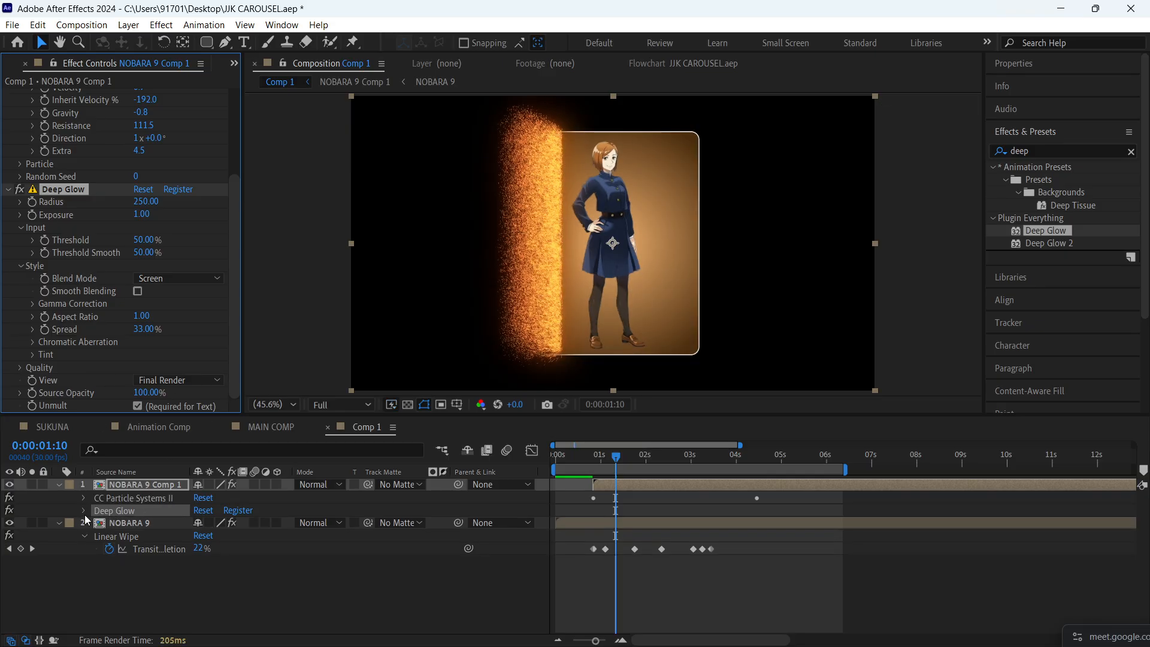
pyautogui.click(85, 514)
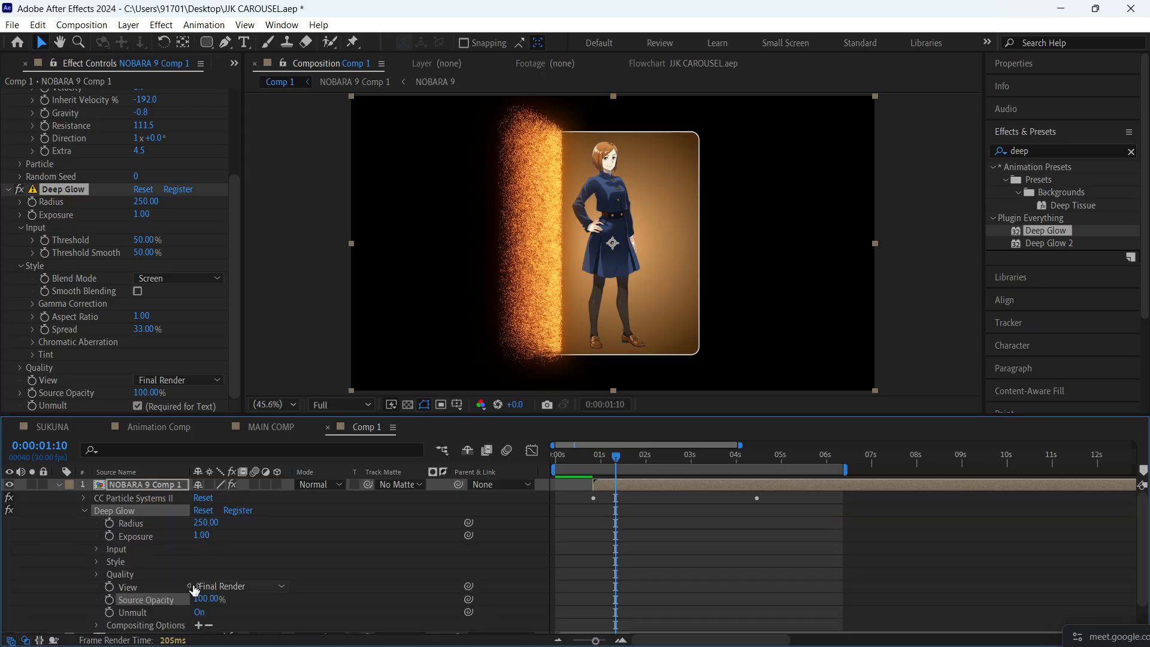
pyautogui.click(200, 613)
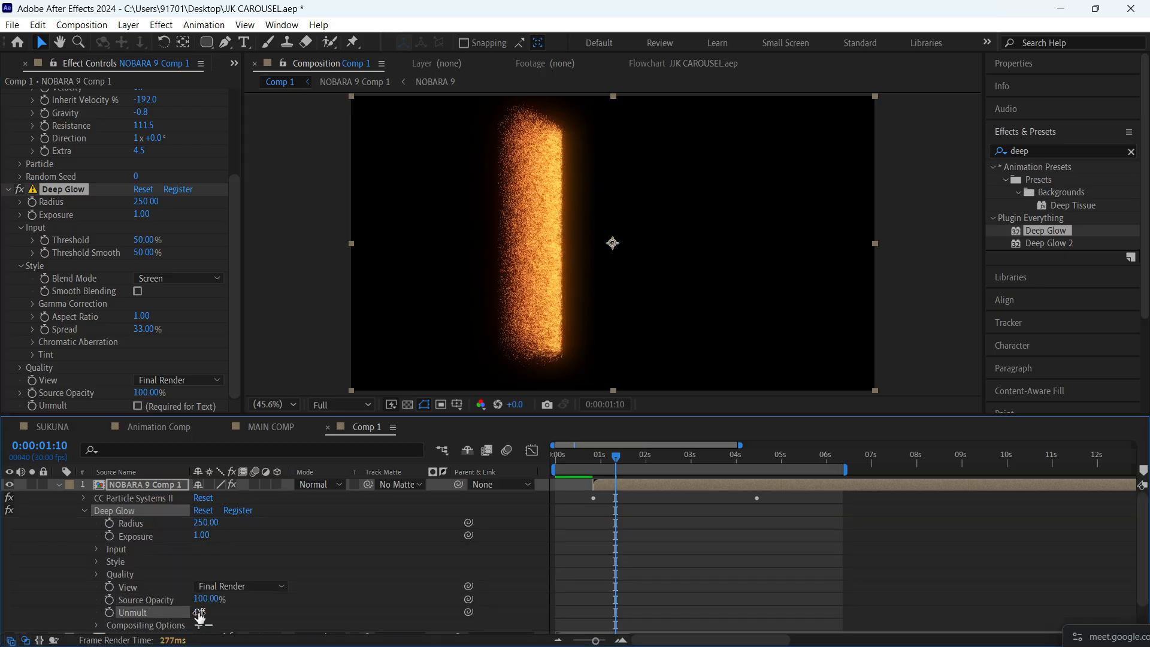
# - Turn Deep Glow's Unmult on for NOBARA 9 Comp 1 and set the effect's compositing opacity to 70%
pyautogui.click(199, 613)
pyautogui.scroll(-2, 216, 614)
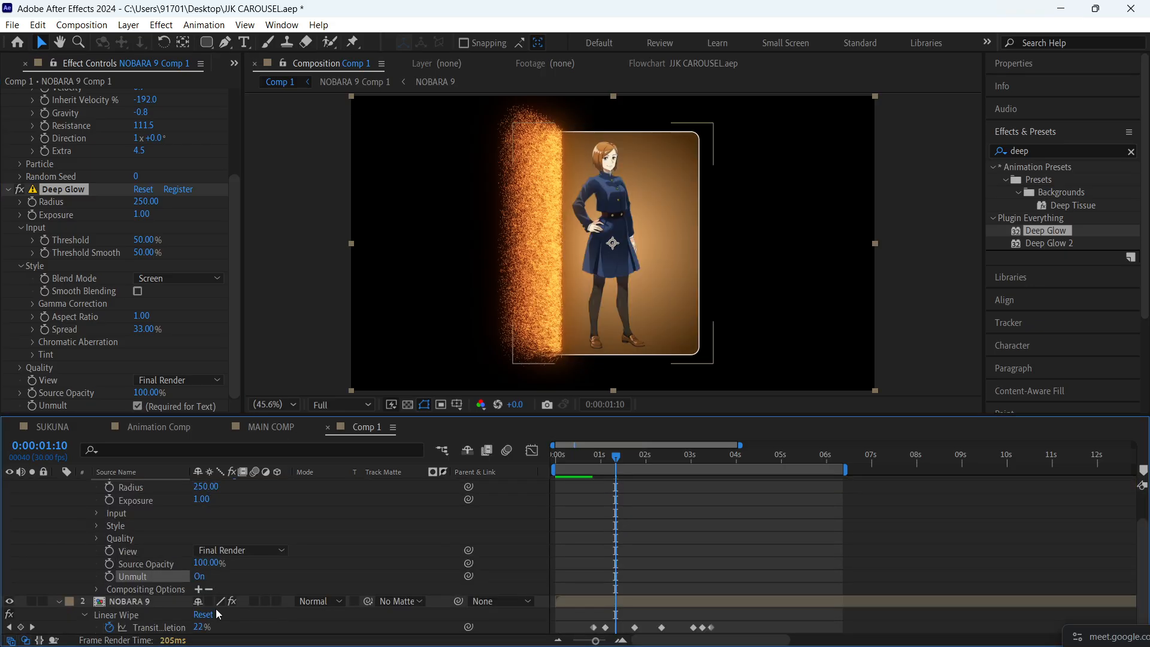
pyautogui.click(96, 589)
pyautogui.moveTo(199, 602); pyautogui.dragTo(169, 597)
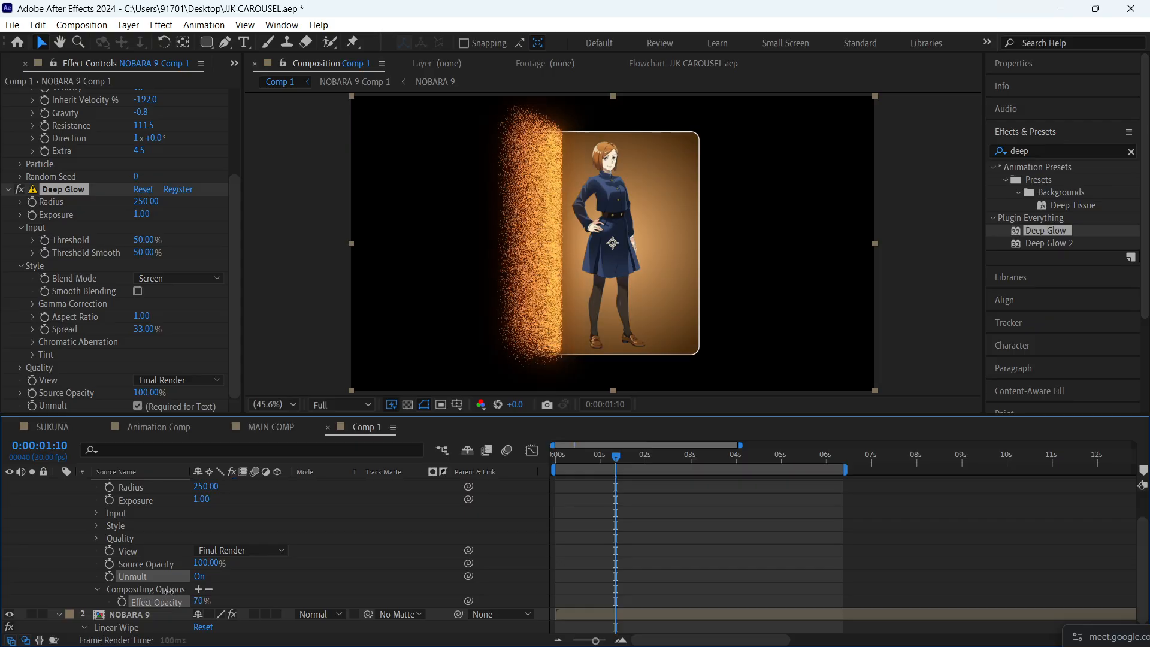
pyautogui.scroll(2, 97, 509)
pyautogui.click(58, 484)
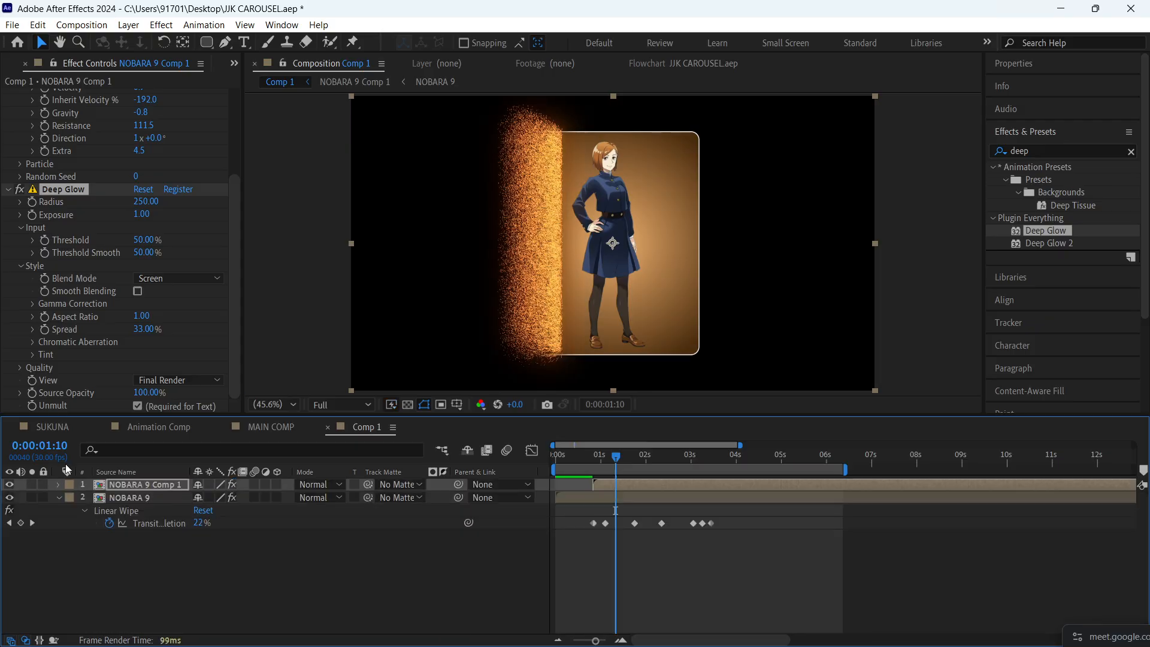
# - Set the Linear Wipe feather on the NOBARA 9 layer to 32 and return the playhead to 0:00:00:03
pyautogui.click(142, 502)
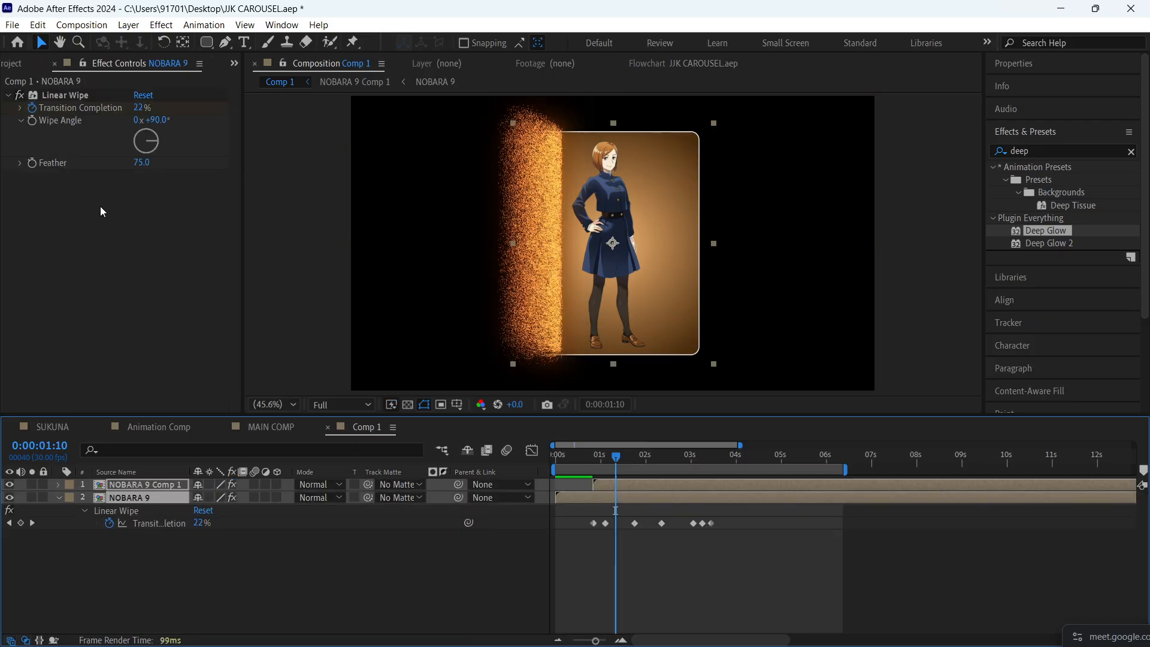
pyautogui.click(143, 165)
pyautogui.moveTo(74, 164); pyautogui.dragTo(93, 162)
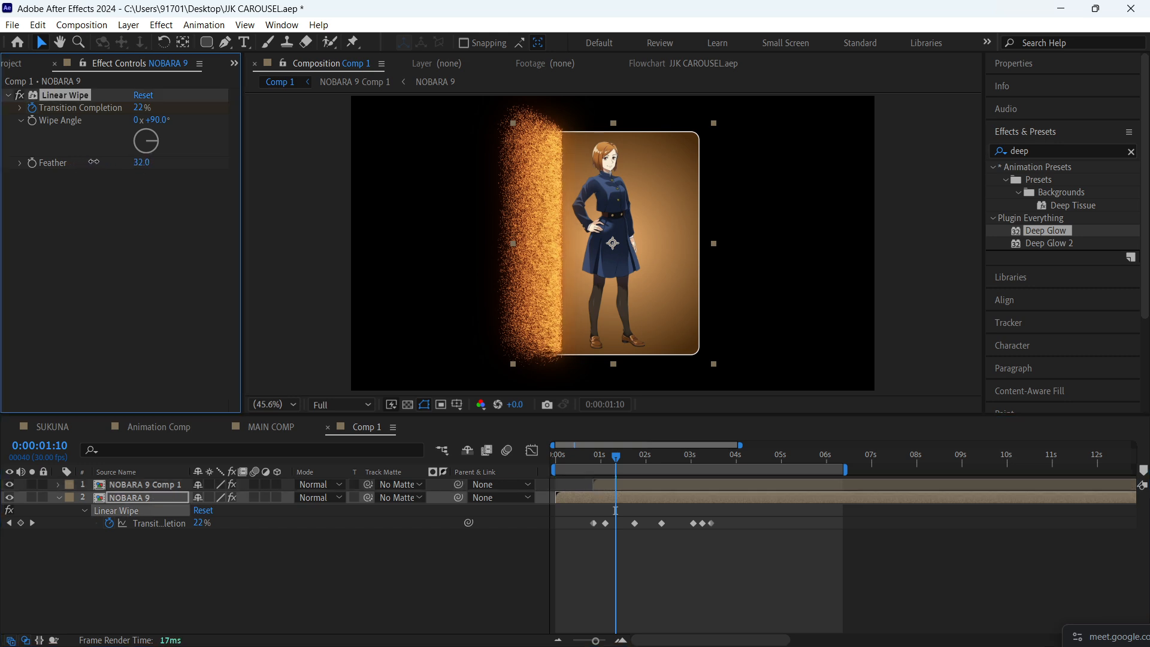
pyautogui.moveTo(585, 453); pyautogui.dragTo(560, 458)
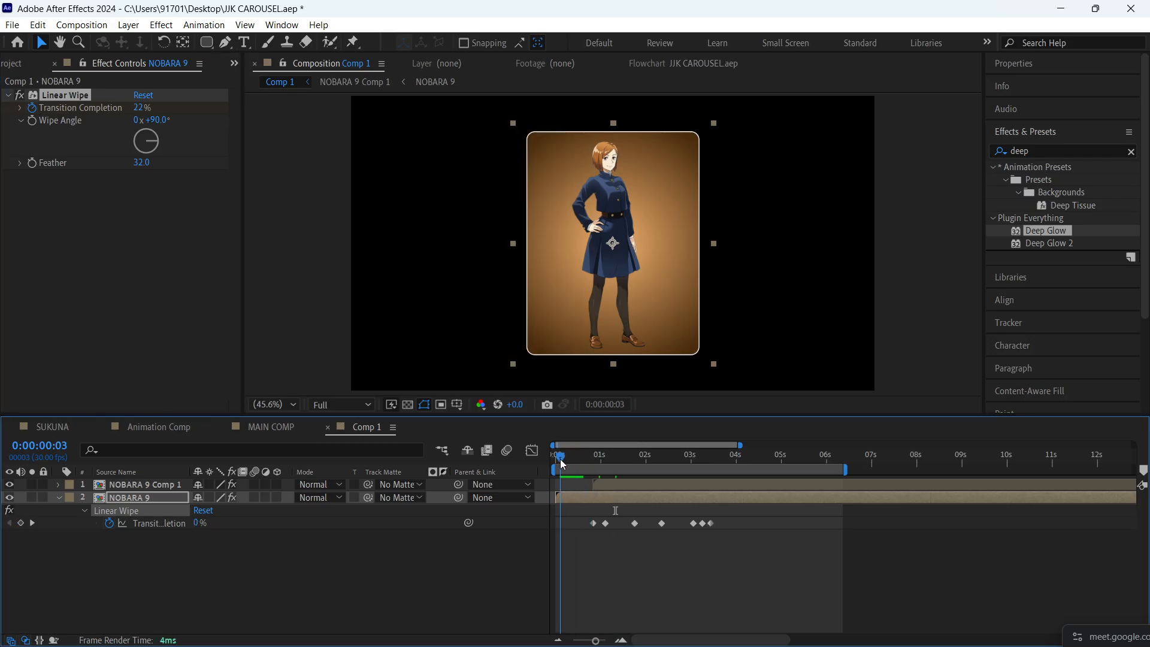
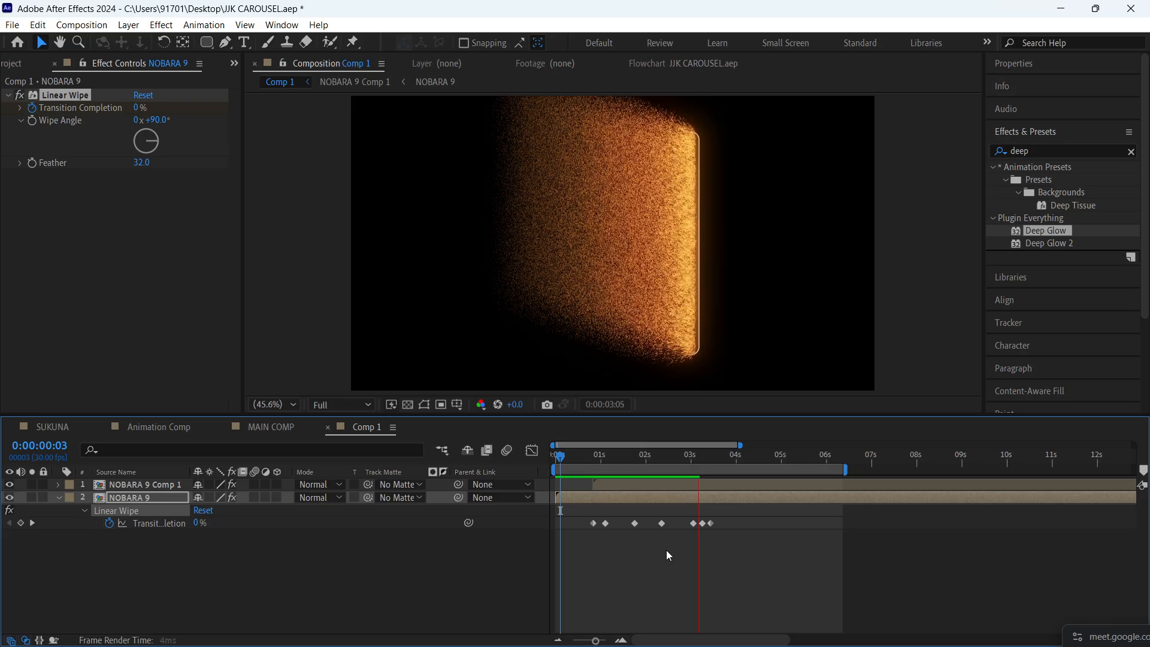
# - In CC Particle Systems II on the NOBARA 9 Comp 1 layer, set Resistance to 128.6 and Velocity to 1.3
pyautogui.moveTo(667, 457); pyautogui.dragTo(647, 456)
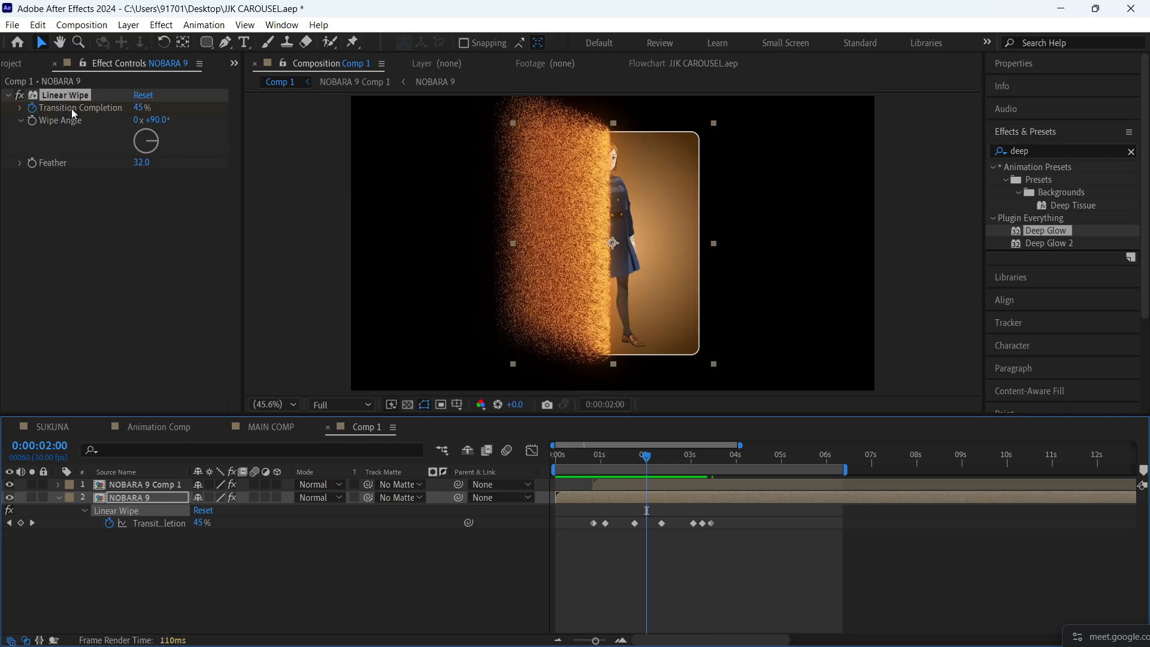
pyautogui.hotkey('ctrl', 'Up')
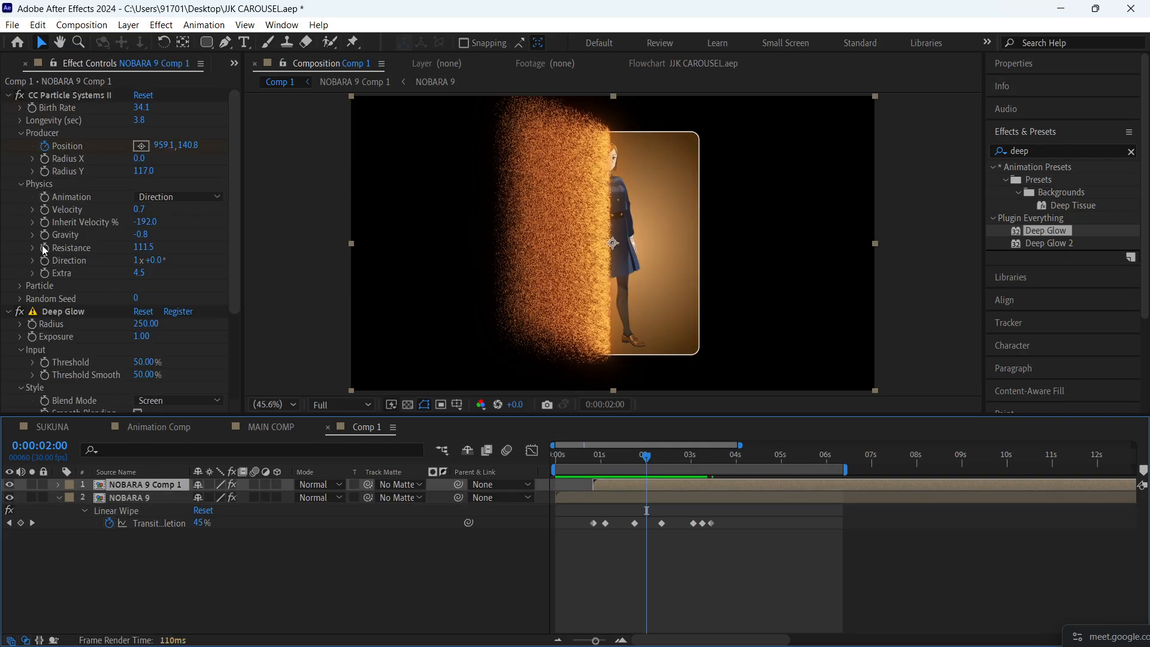
pyautogui.click(9, 313)
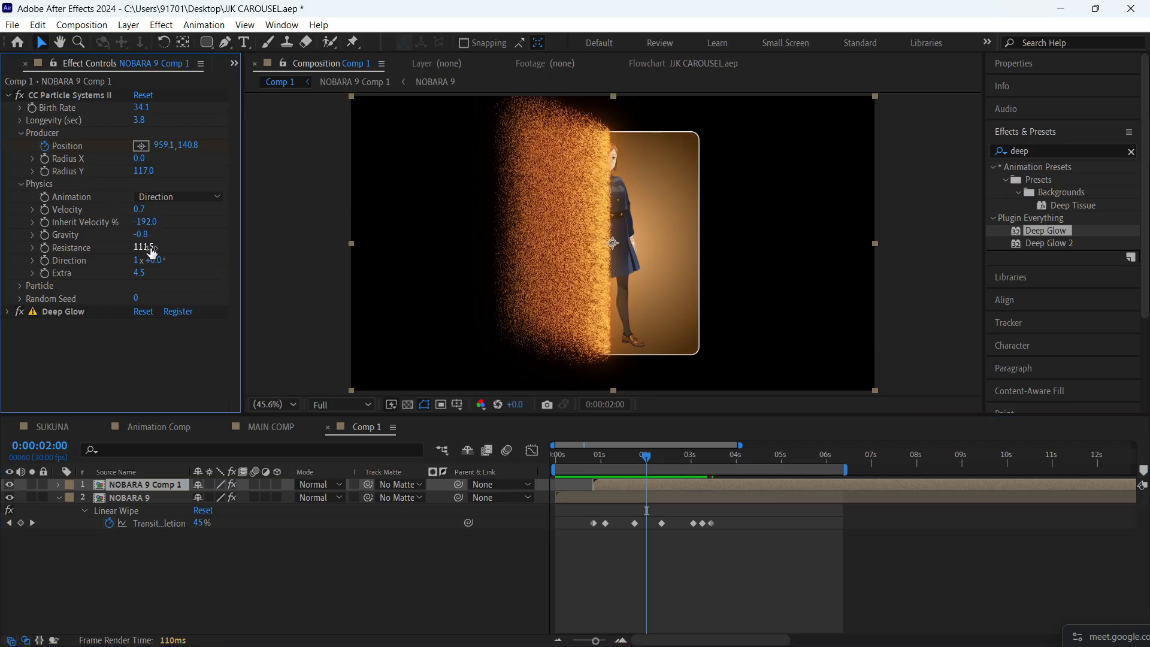
pyautogui.moveTo(152, 252); pyautogui.dragTo(50, 233)
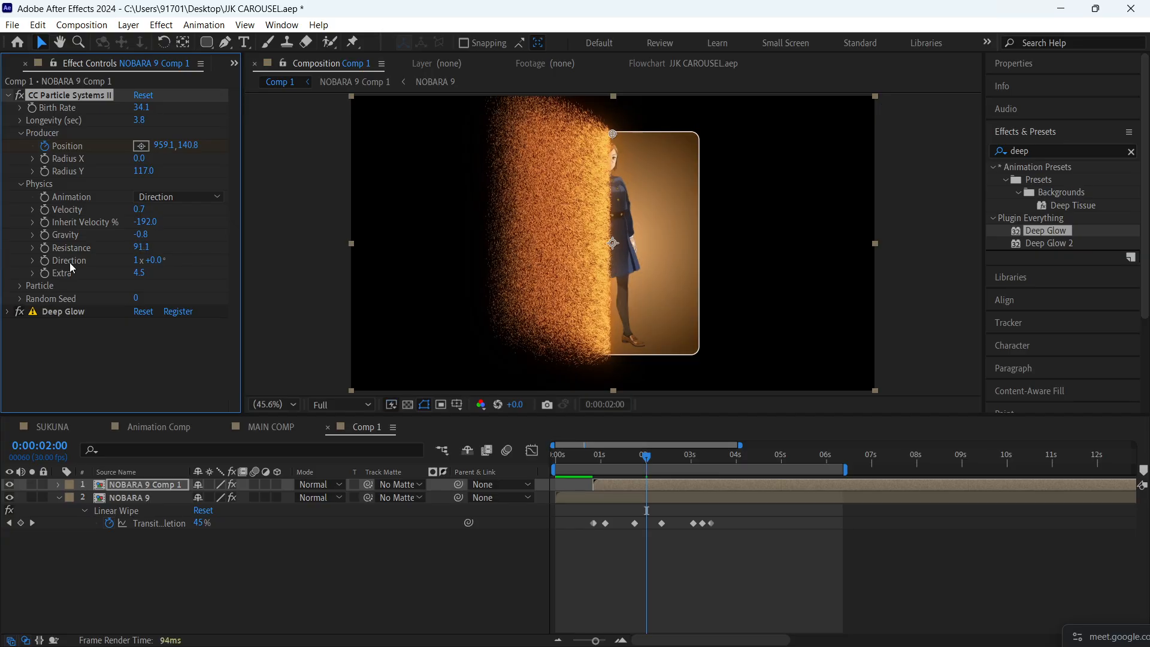
pyautogui.moveTo(144, 248)
pyautogui.mouseDown()
pyautogui.moveTo(941, 273)
pyautogui.moveTo(232, 282)
pyautogui.moveTo(336, 259)
pyautogui.moveTo(510, 256)
pyautogui.moveTo(340, 247)
pyautogui.moveTo(451, 247)
pyautogui.moveTo(411, 254)
pyautogui.mouseUp()
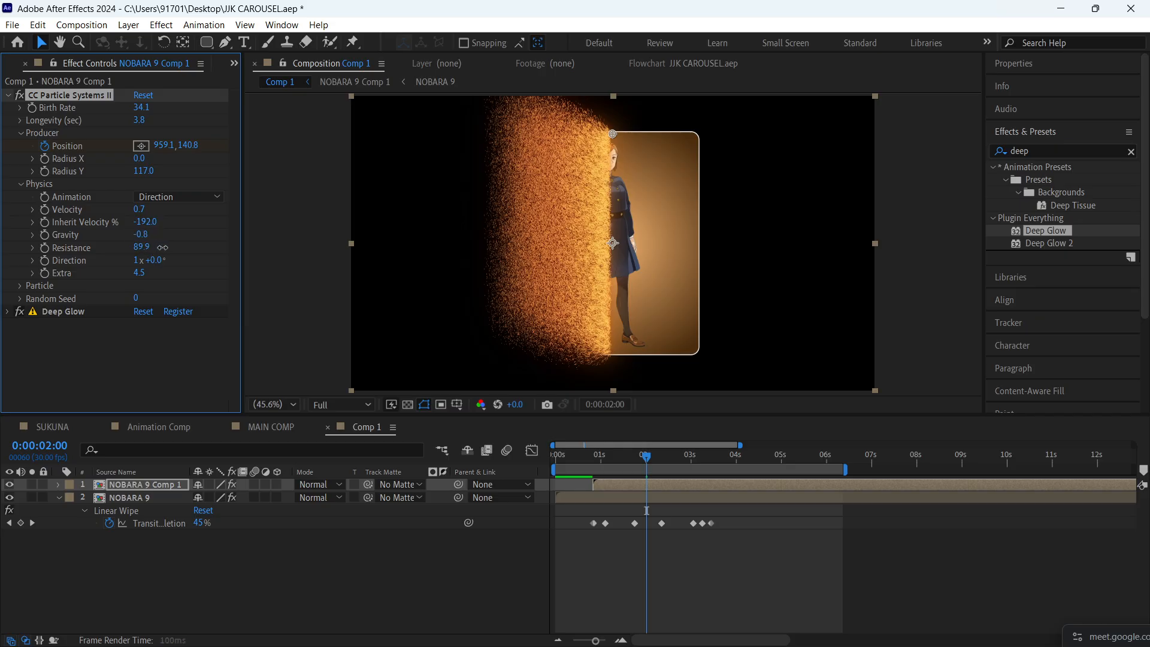
pyautogui.moveTo(143, 247); pyautogui.dragTo(434, 248)
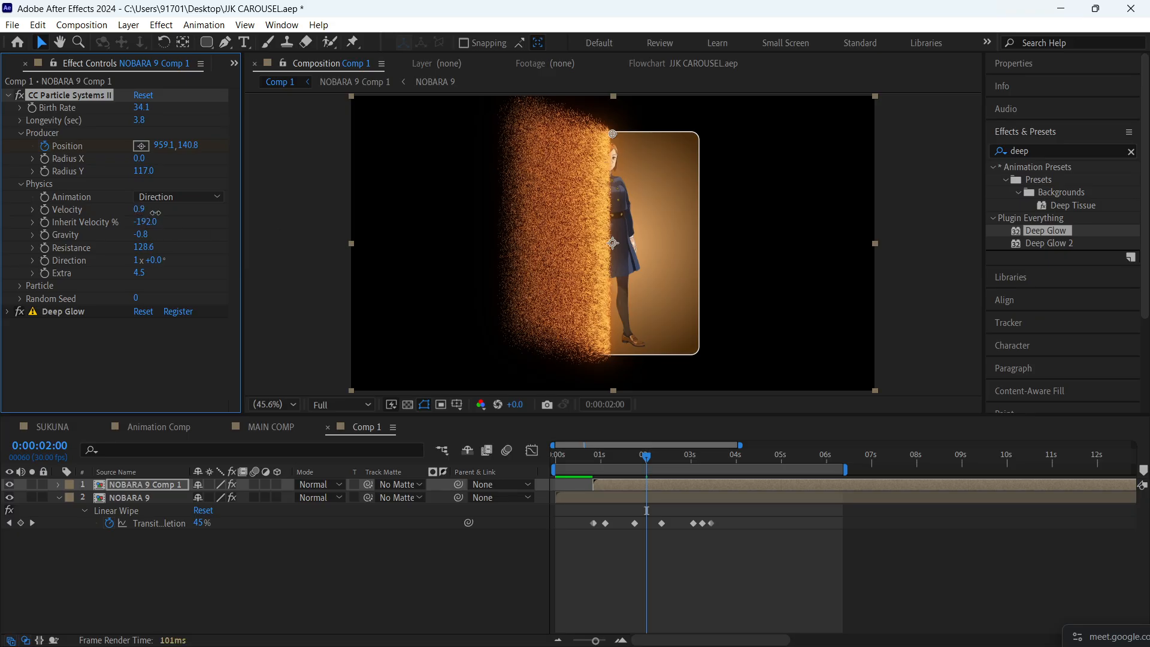
pyautogui.moveTo(139, 209); pyautogui.dragTo(185, 214)
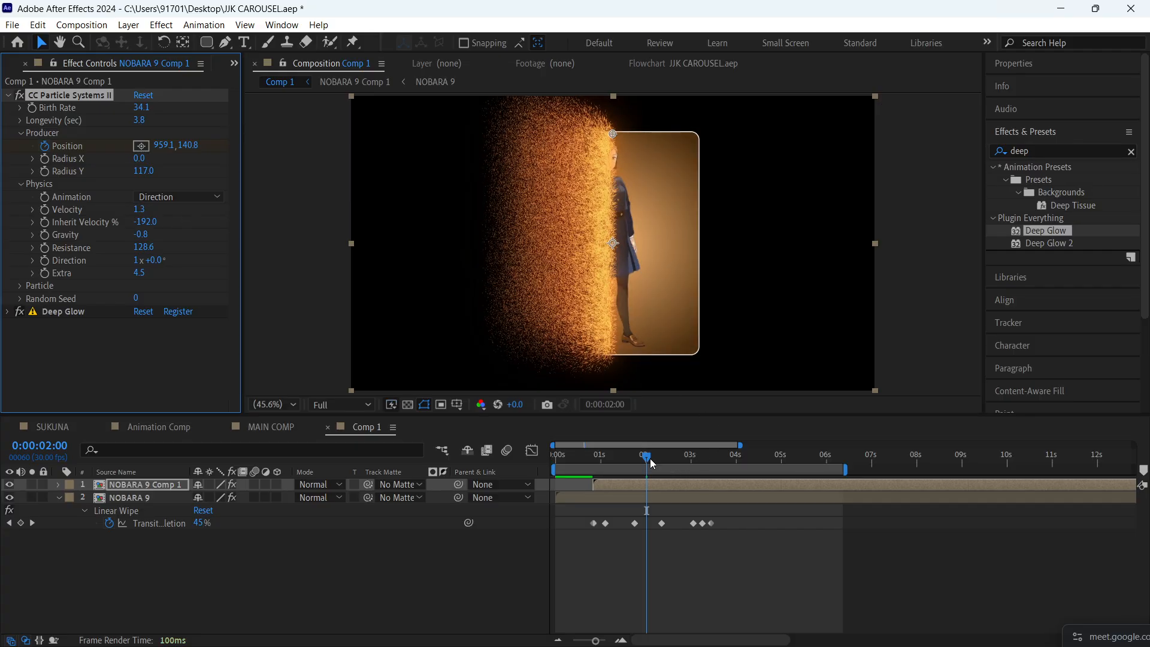
# - Save the project and preview the particle dissolve from the start of Comp 1
pyautogui.moveTo(652, 461); pyautogui.dragTo(549, 458)
pyautogui.click(638, 548)
pyautogui.hotkey('ctrl', 's')
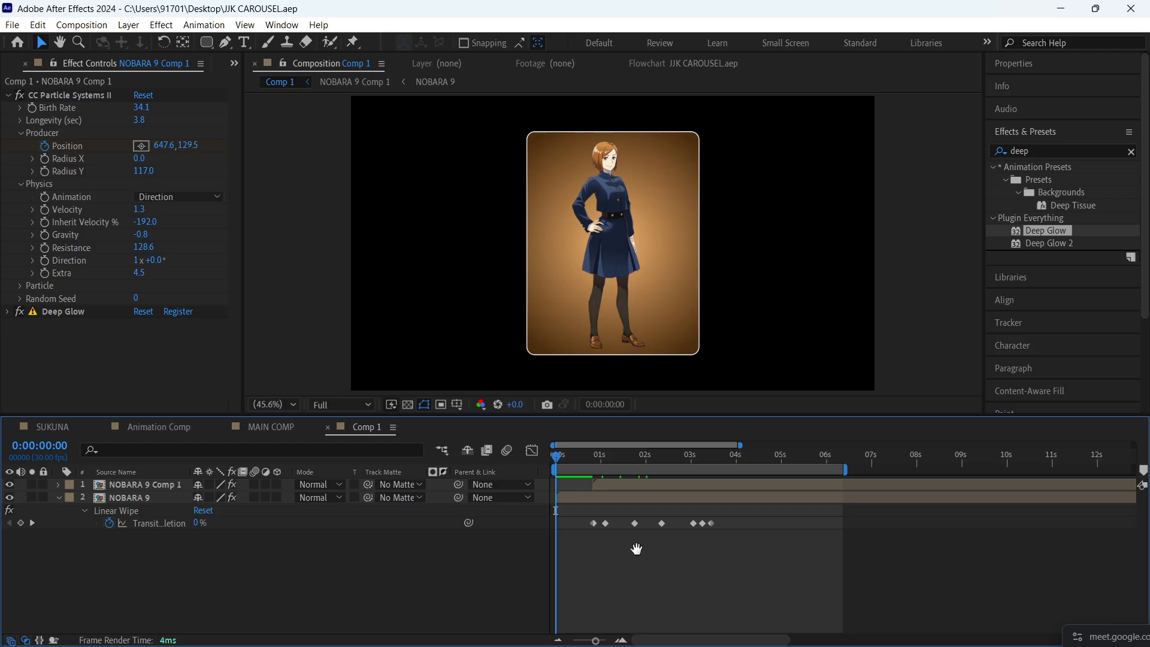
pyautogui.press('space')
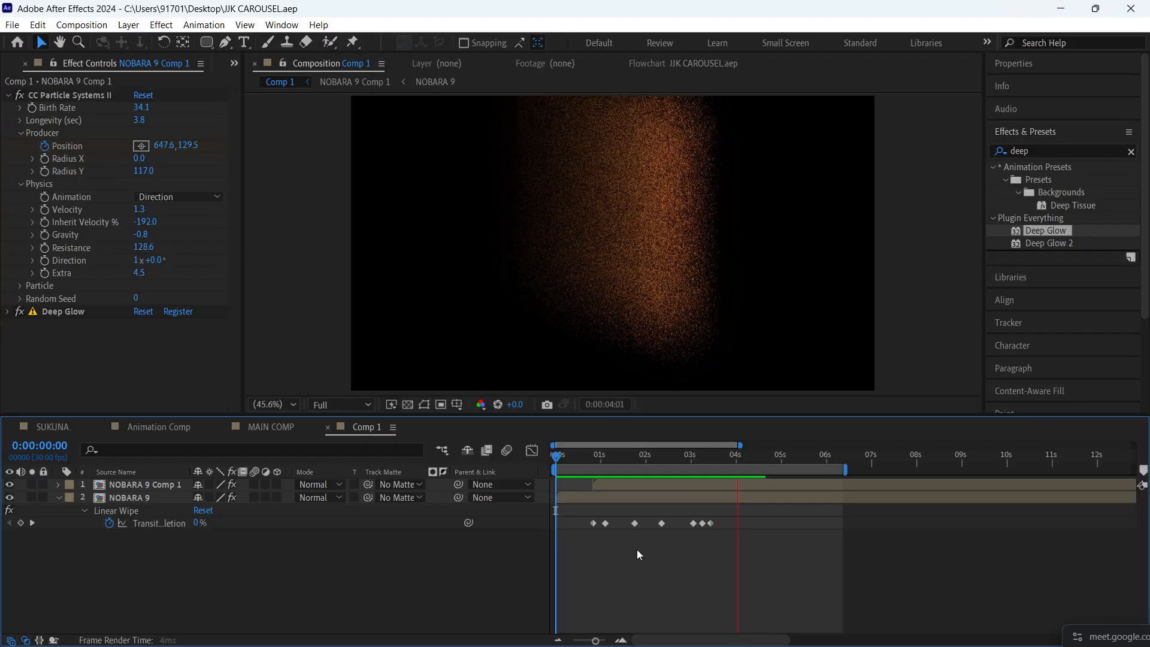
pyautogui.press('space')
pyautogui.hotkey('ctrl', 'i')
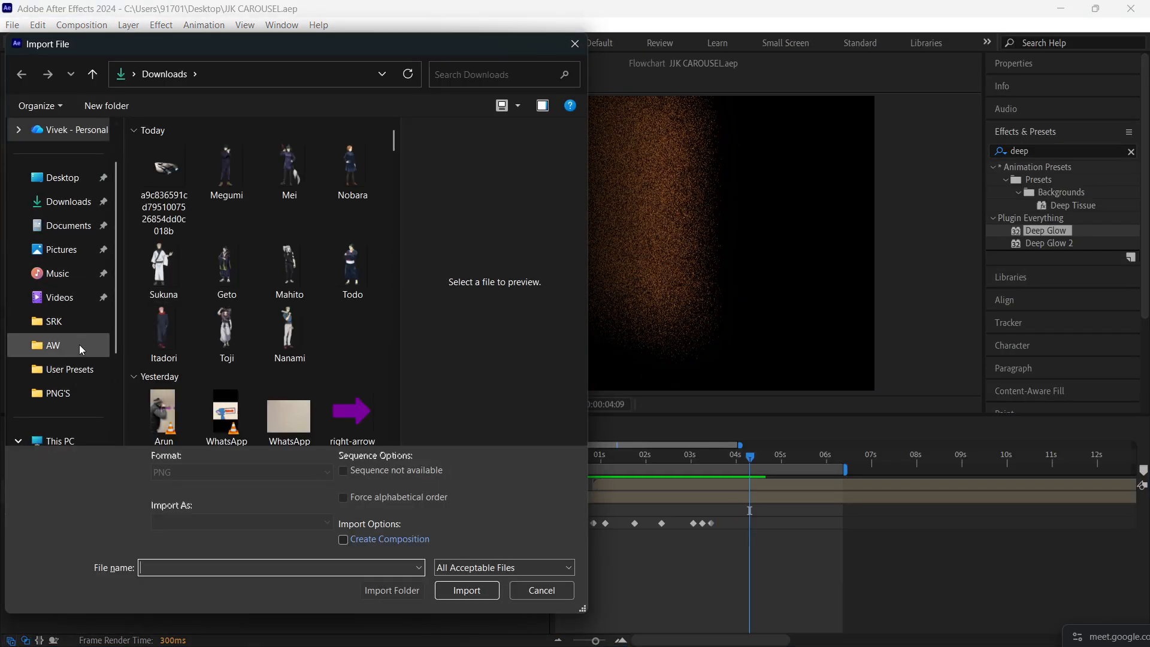
pyautogui.click(70, 392)
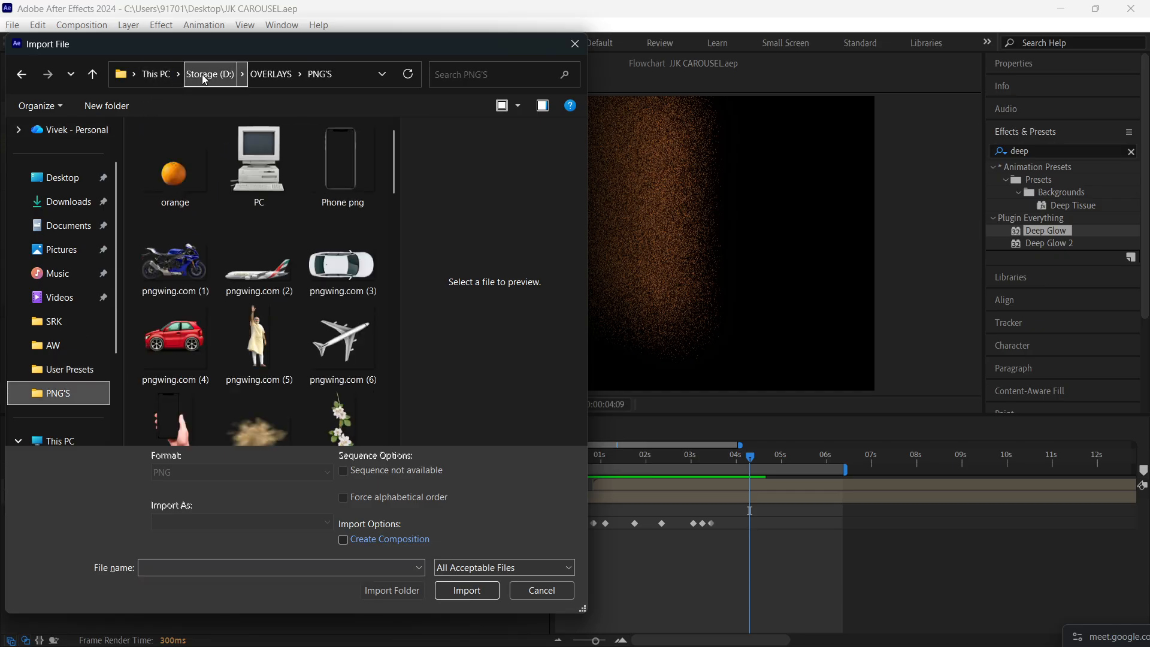
pyautogui.click(209, 73)
pyautogui.doubleClick(187, 133)
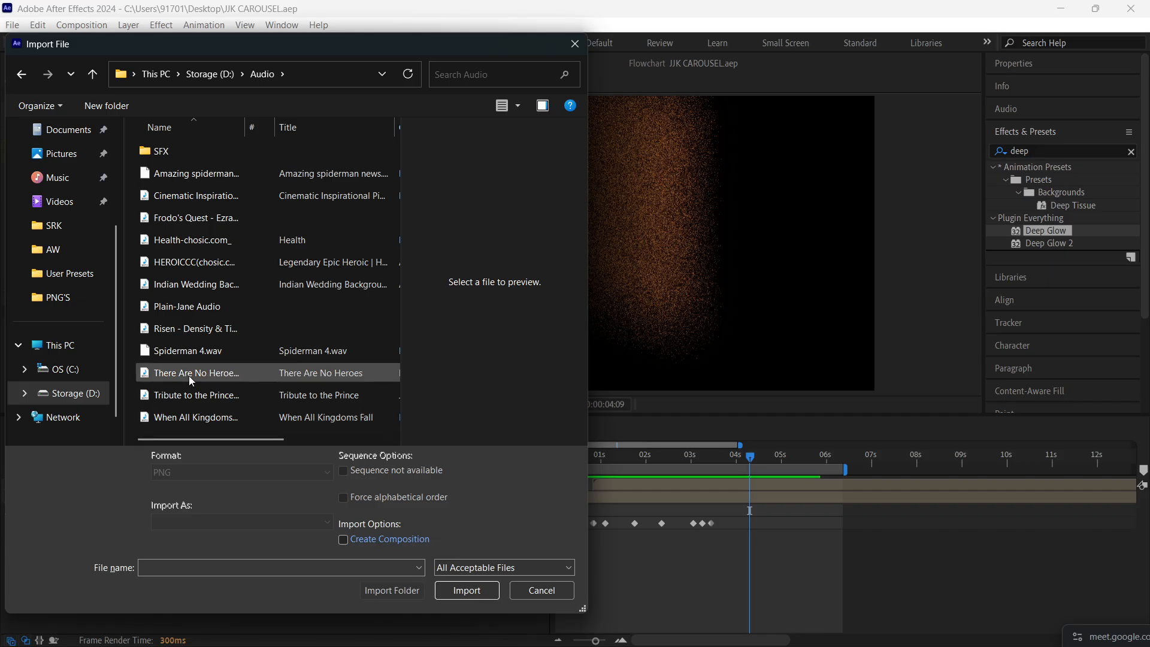
pyautogui.click(83, 400)
pyautogui.scroll(-5, 208, 278)
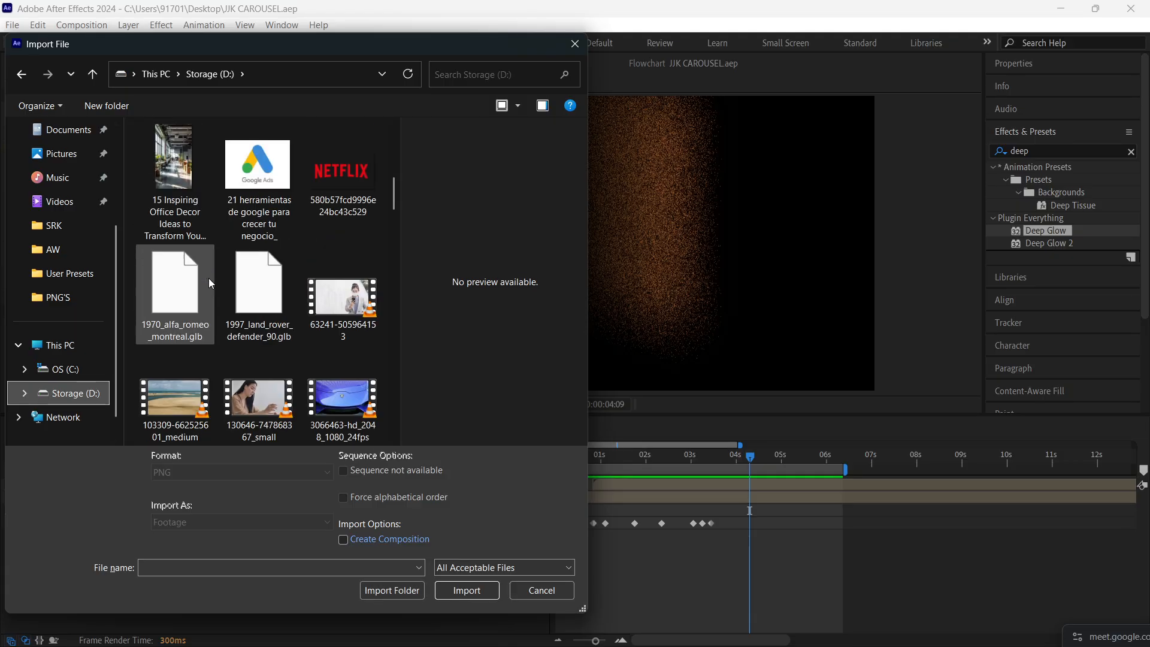
pyautogui.scroll(-10, 209, 278)
pyautogui.scroll(-10, 208, 278)
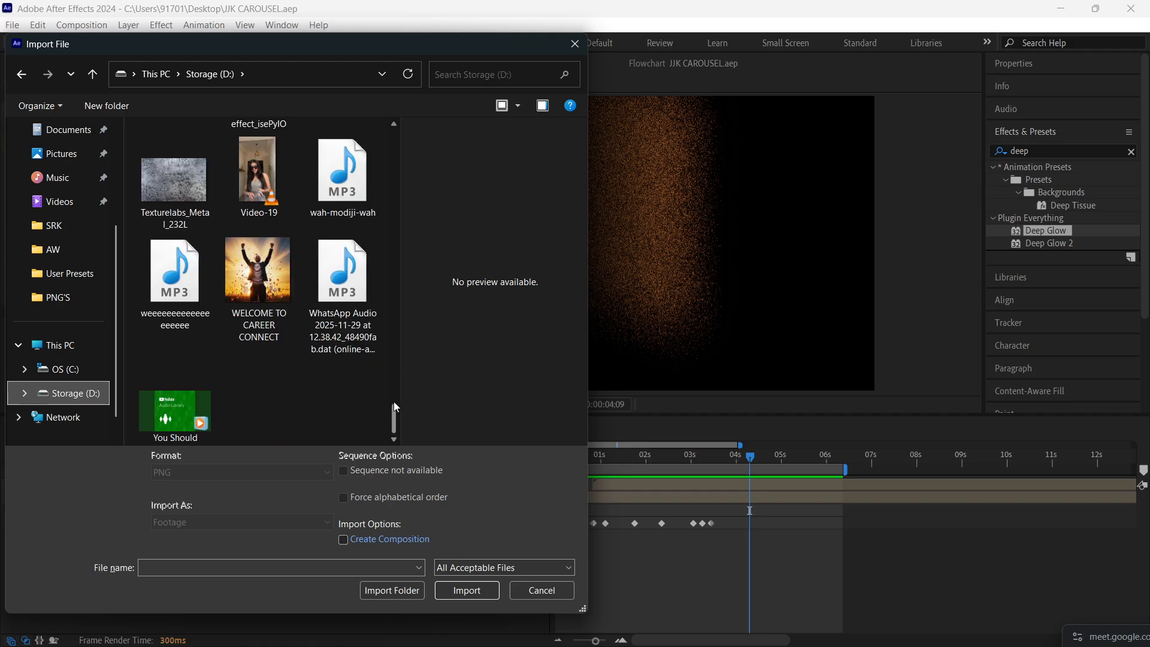
pyautogui.moveTo(393, 423); pyautogui.dragTo(417, 193)
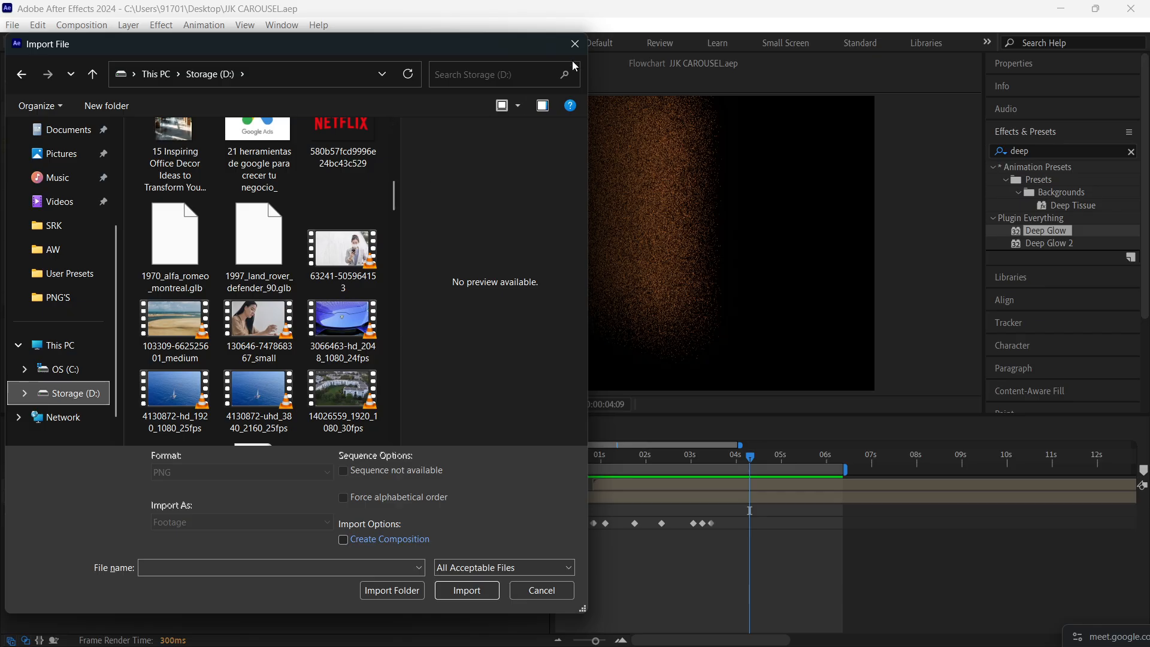
pyautogui.click(574, 46)
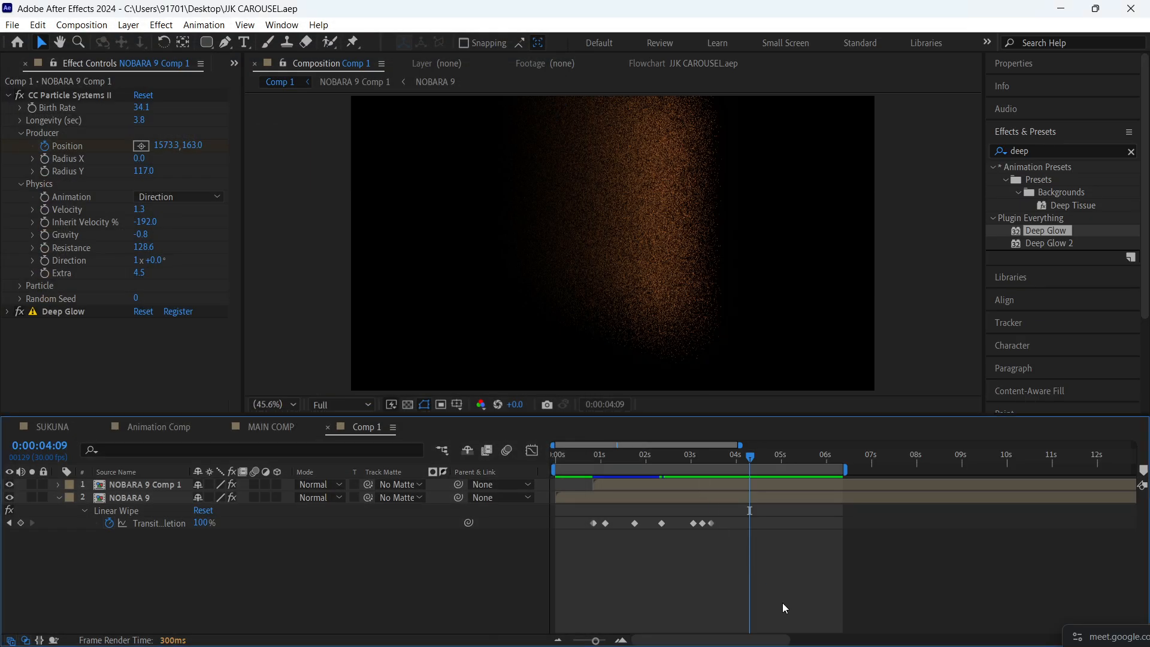
# - Play back the dissolve in Comp 1 and check the frame at 0:00:02:03
pyautogui.press('space')
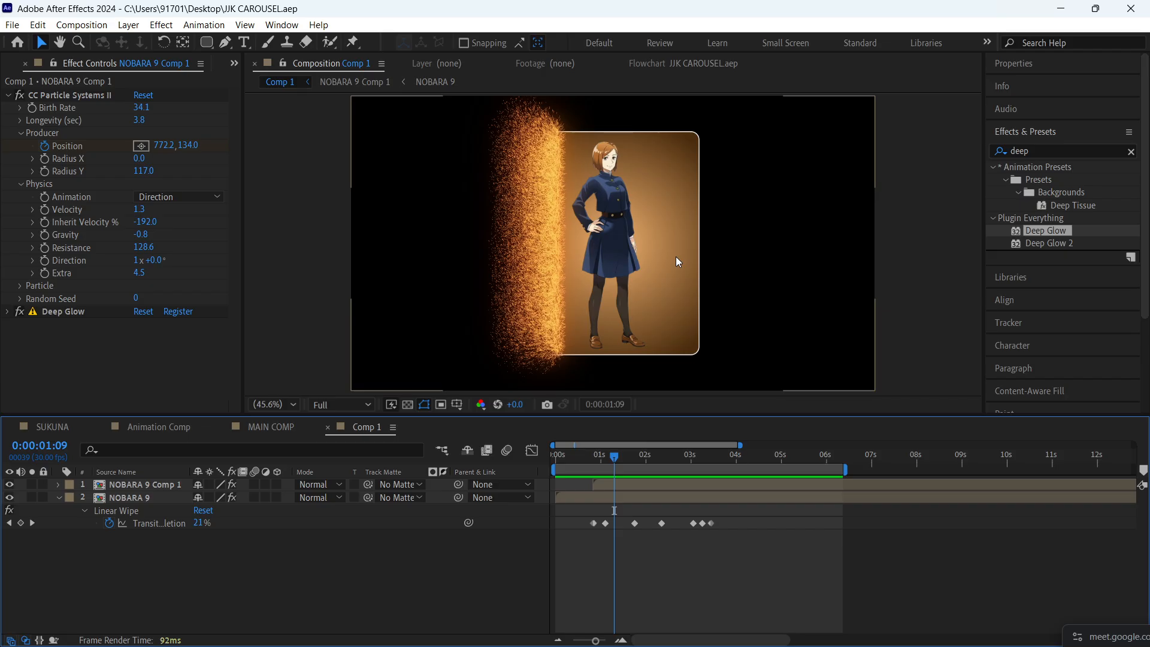
pyautogui.press('space')
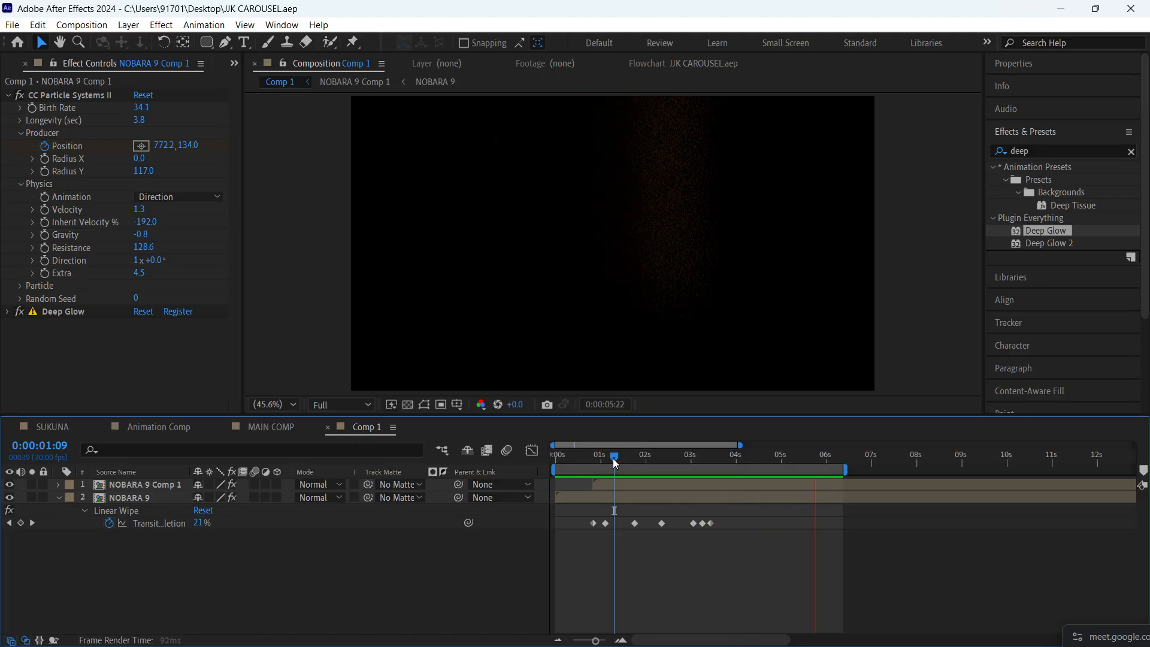
pyautogui.moveTo(614, 458); pyautogui.dragTo(649, 492)
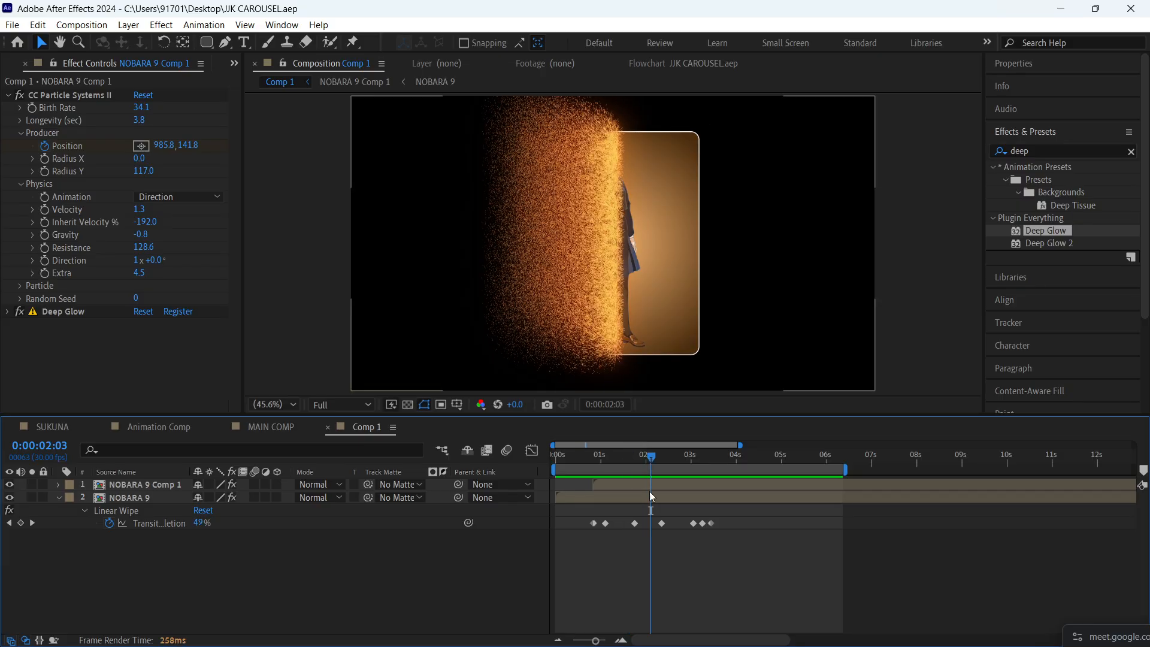
# - Replace the source of the NOBARA 9 card layer in Comp 1 with the SUKUNA composition
pyautogui.scroll(1, 38, 70)
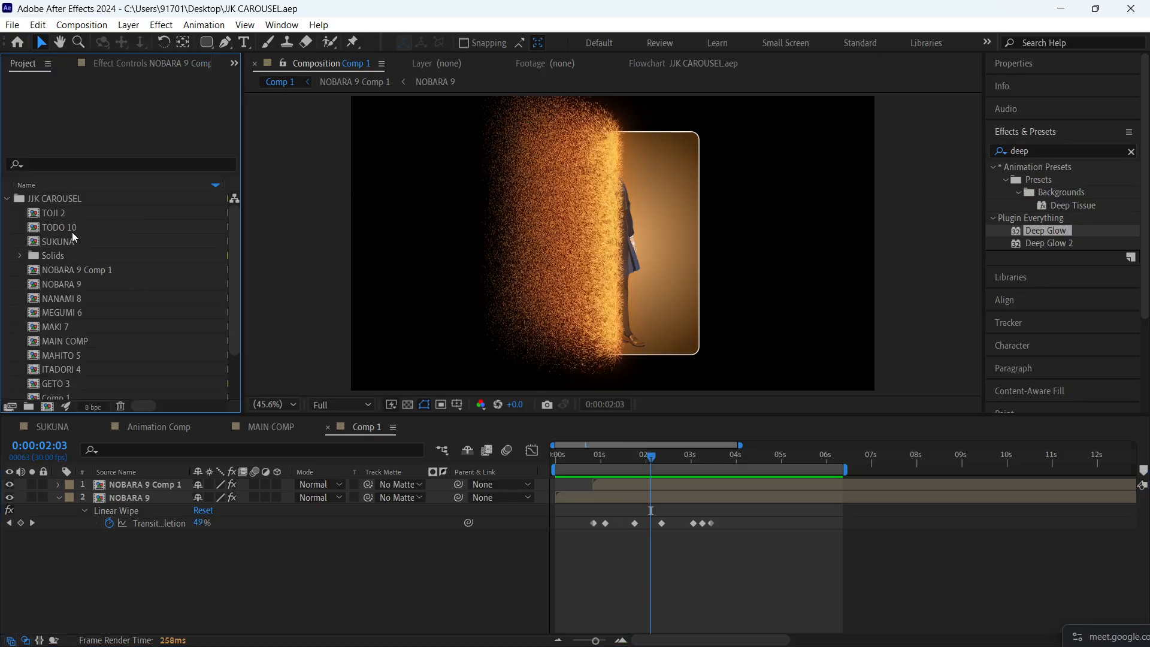
pyautogui.click(146, 497)
pyautogui.scroll(-2, 115, 281)
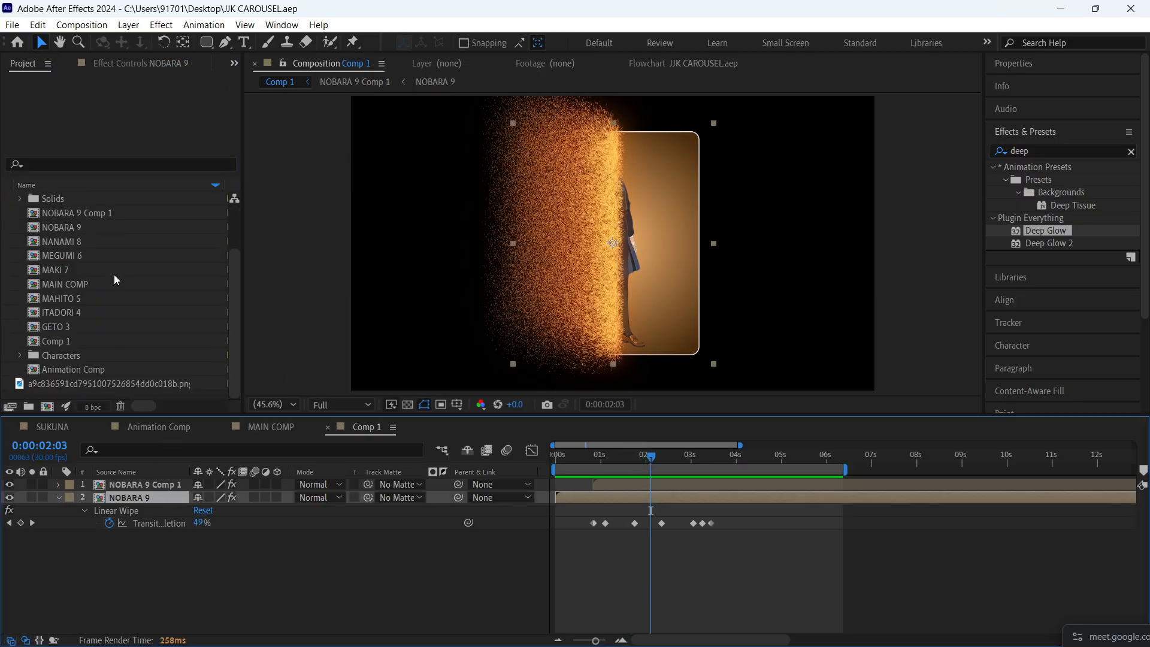
pyautogui.scroll(2, 76, 337)
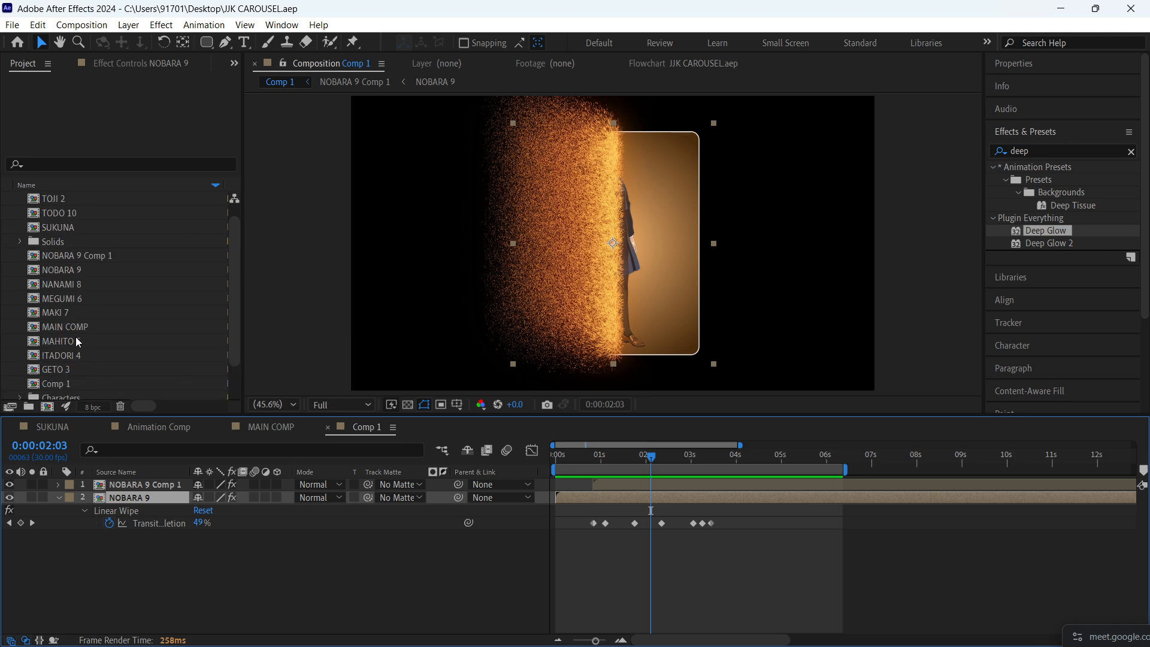
pyautogui.click(71, 226)
pyautogui.moveTo(75, 225); pyautogui.dragTo(152, 496)
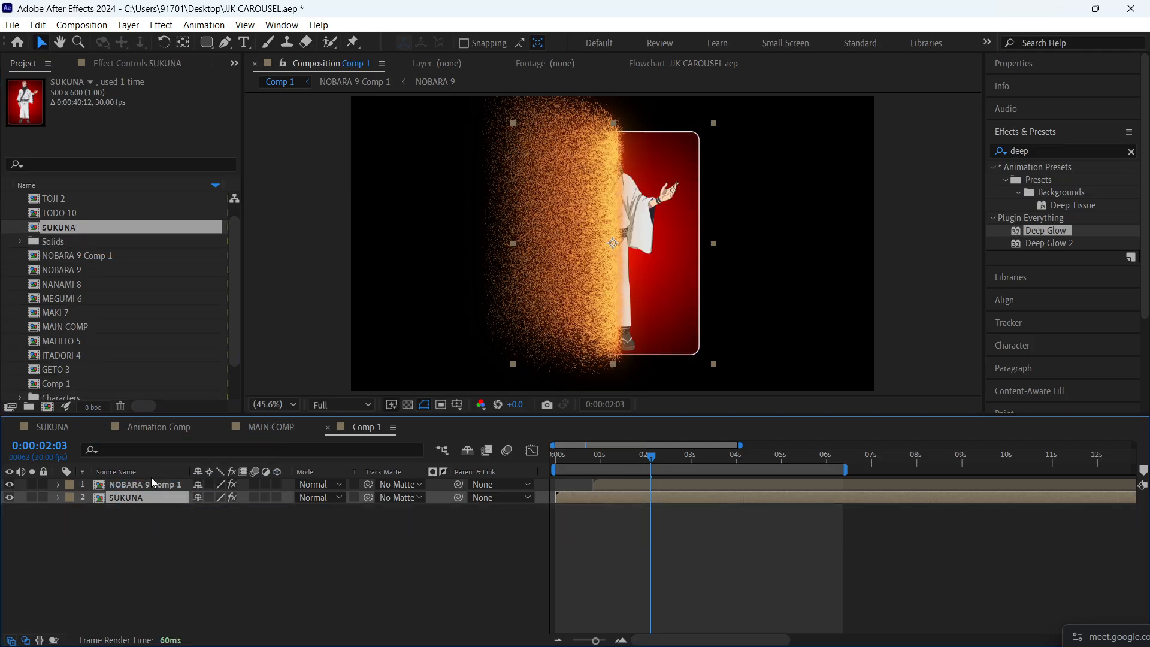
# - Try replacing the NOBARA 9 Comp 1 particle layer with the SUKUNA composition and undo that replacement
pyautogui.click(153, 484)
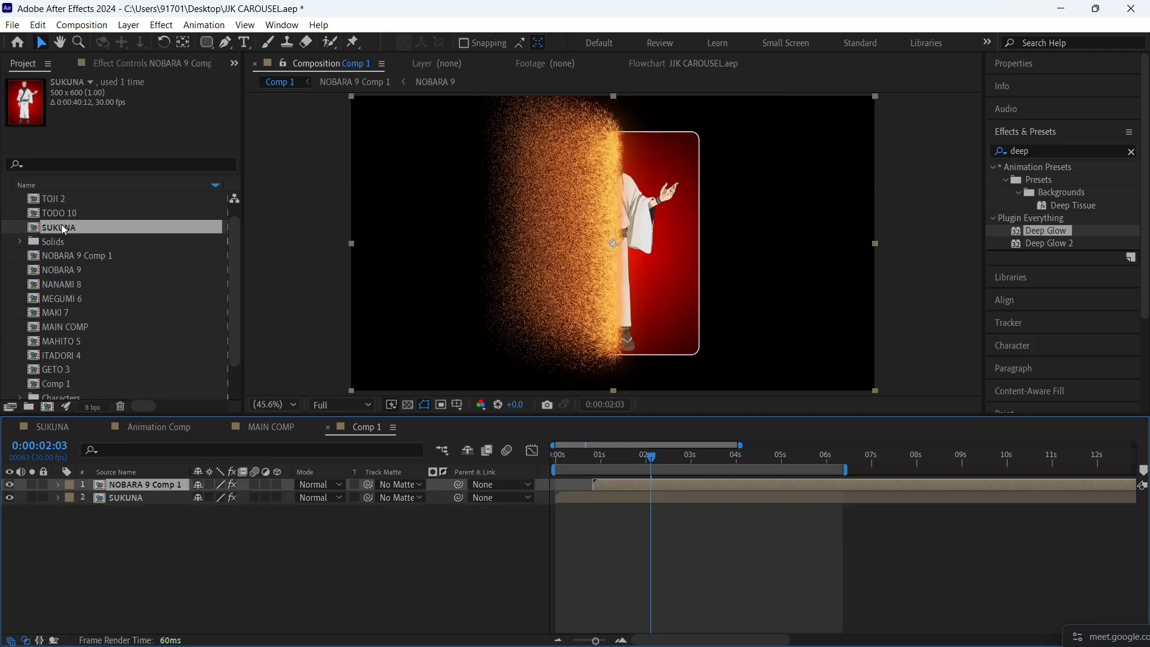
pyautogui.moveTo(64, 229); pyautogui.dragTo(144, 483)
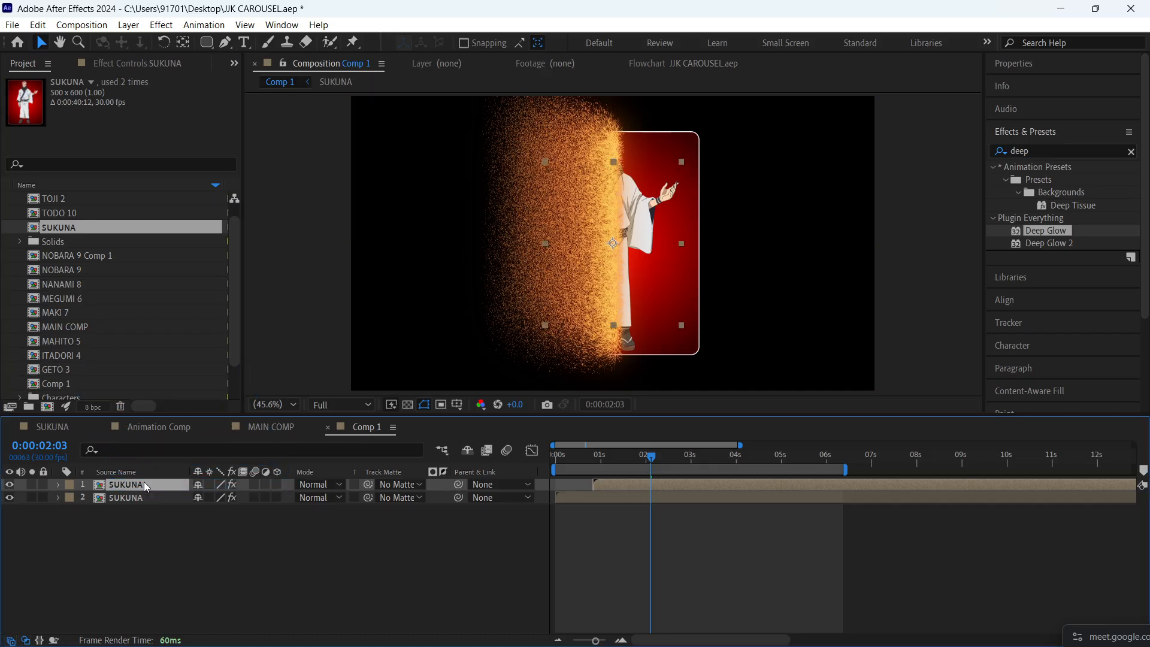
pyautogui.hotkey('ctrl', 'z')
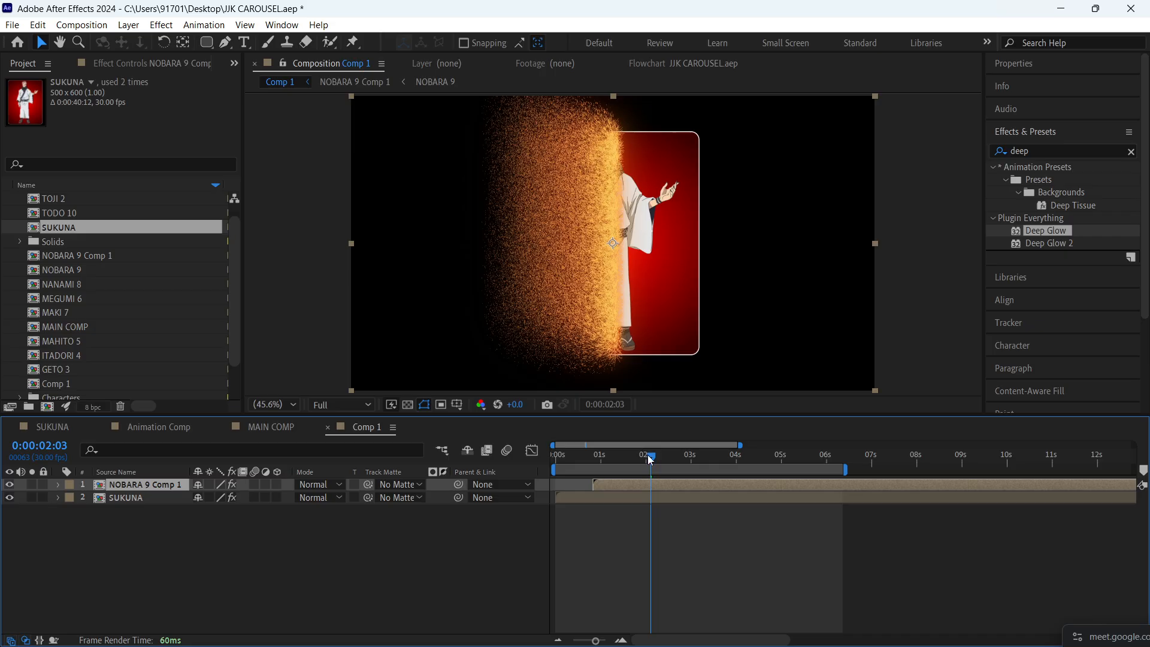
# - Preview the dissolve on the SUKUNA card from 0:00:00:21
pyautogui.moveTo(648, 455); pyautogui.dragTo(588, 462)
pyautogui.press('space')
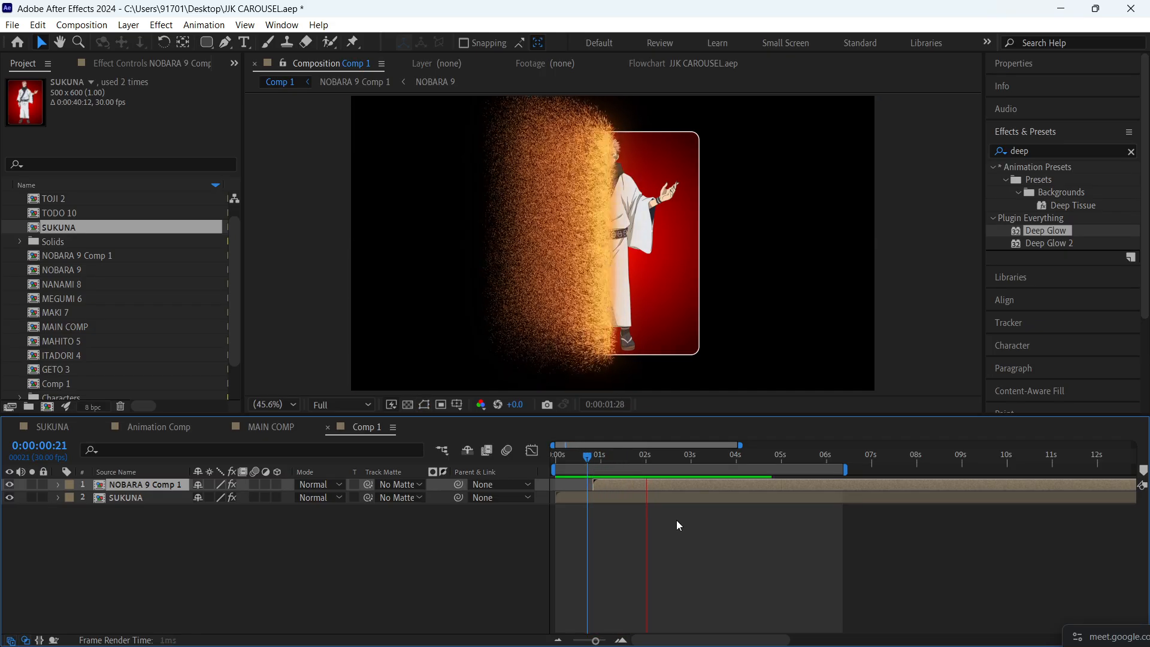
pyautogui.press('space')
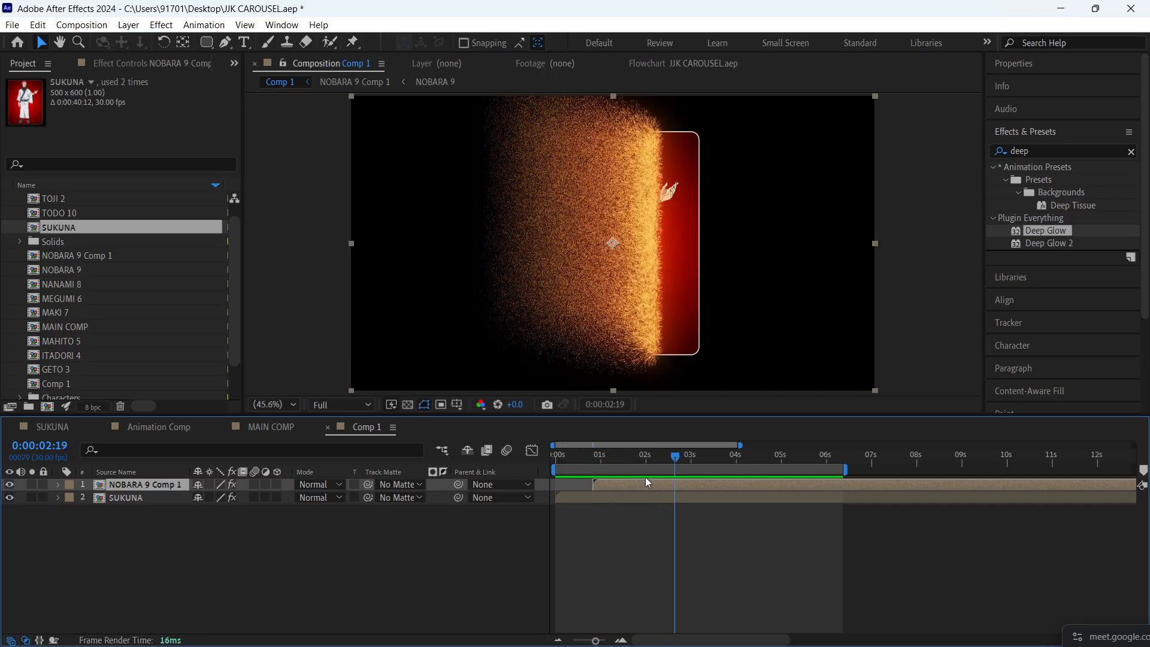
# - At 0:00:01:14, set the particles' Birth Color on NOBARA 9 Comp 1 to E3E7EB, sampled from the character's white robe
pyautogui.moveTo(635, 457); pyautogui.dragTo(622, 458)
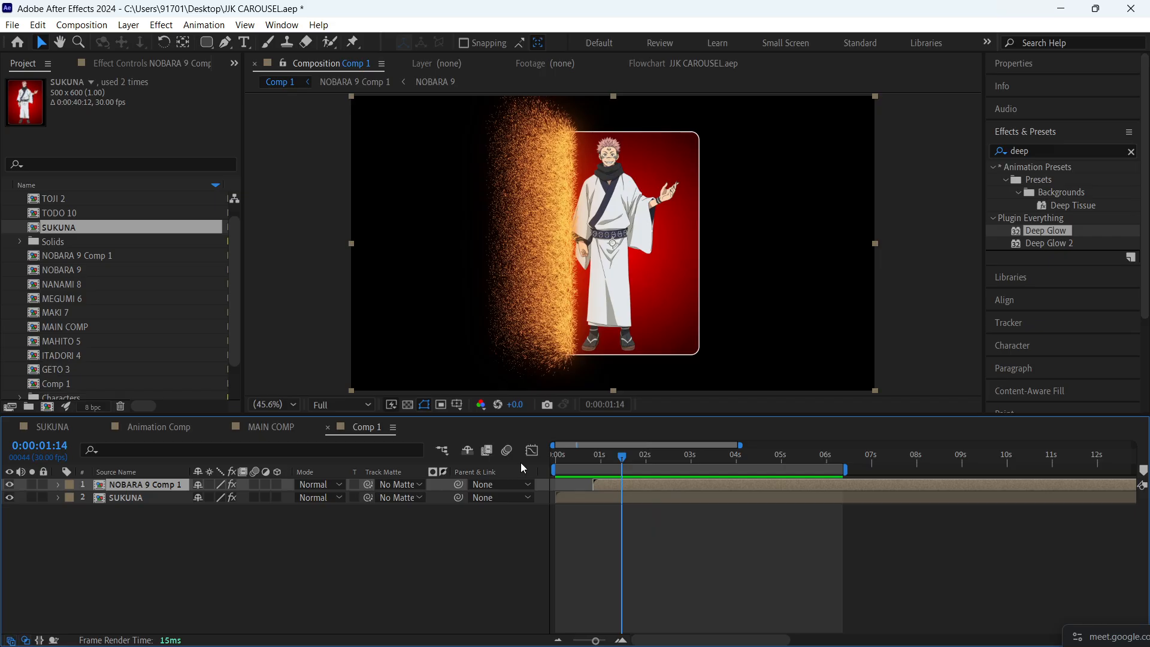
pyautogui.click(128, 62)
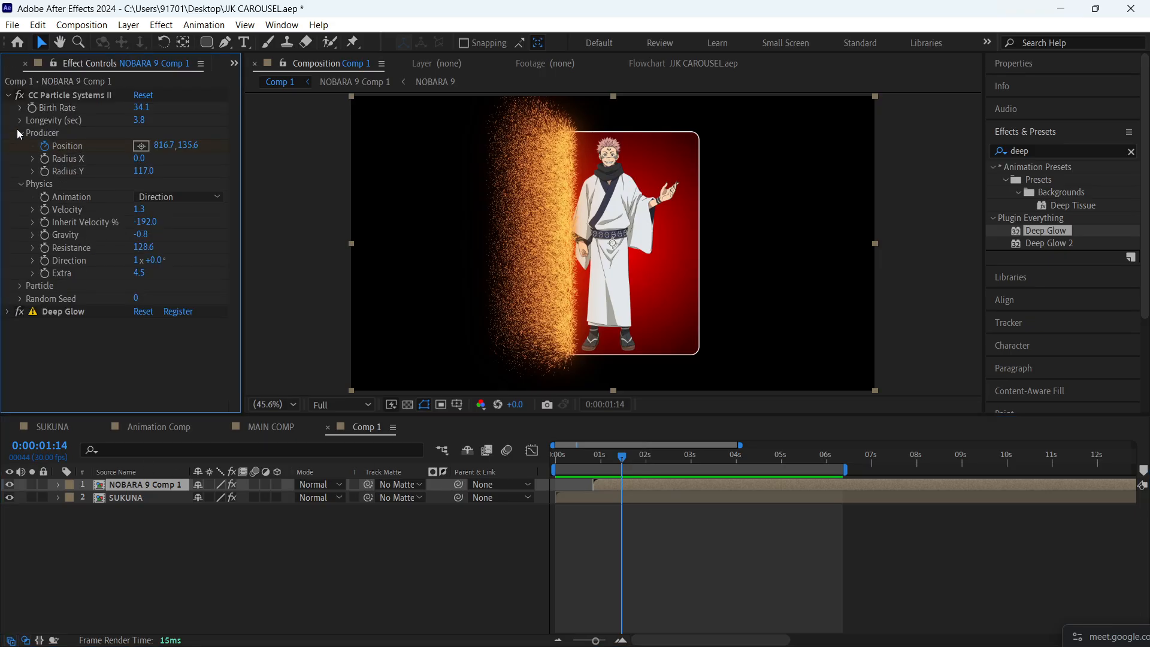
pyautogui.click(20, 287)
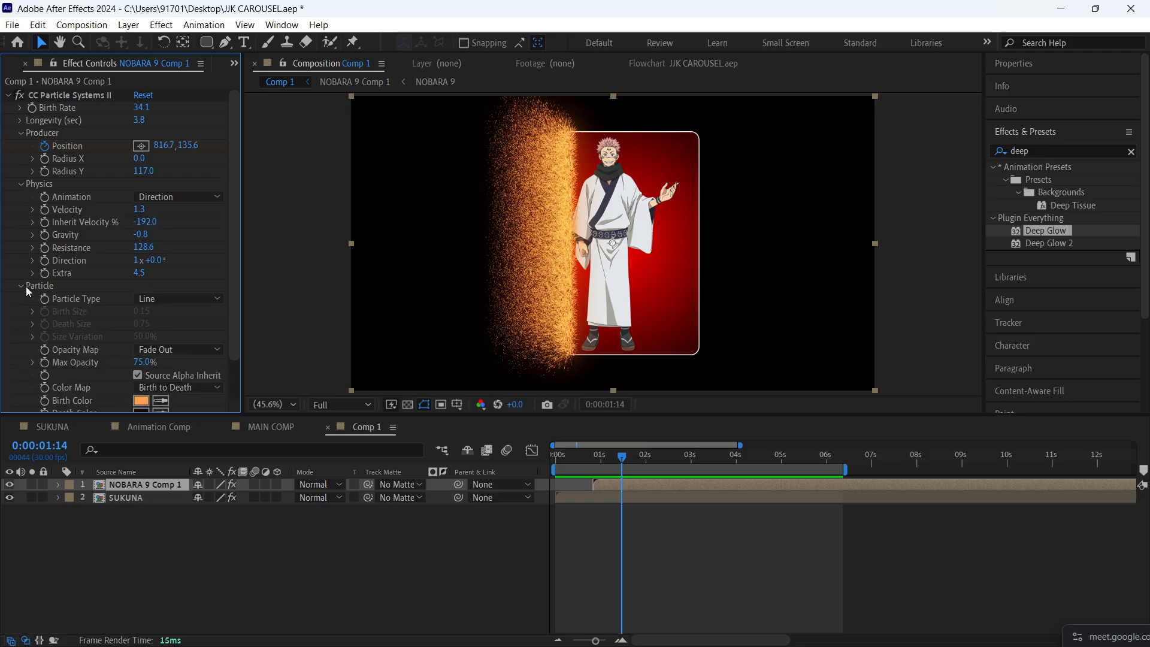
pyautogui.click(142, 400)
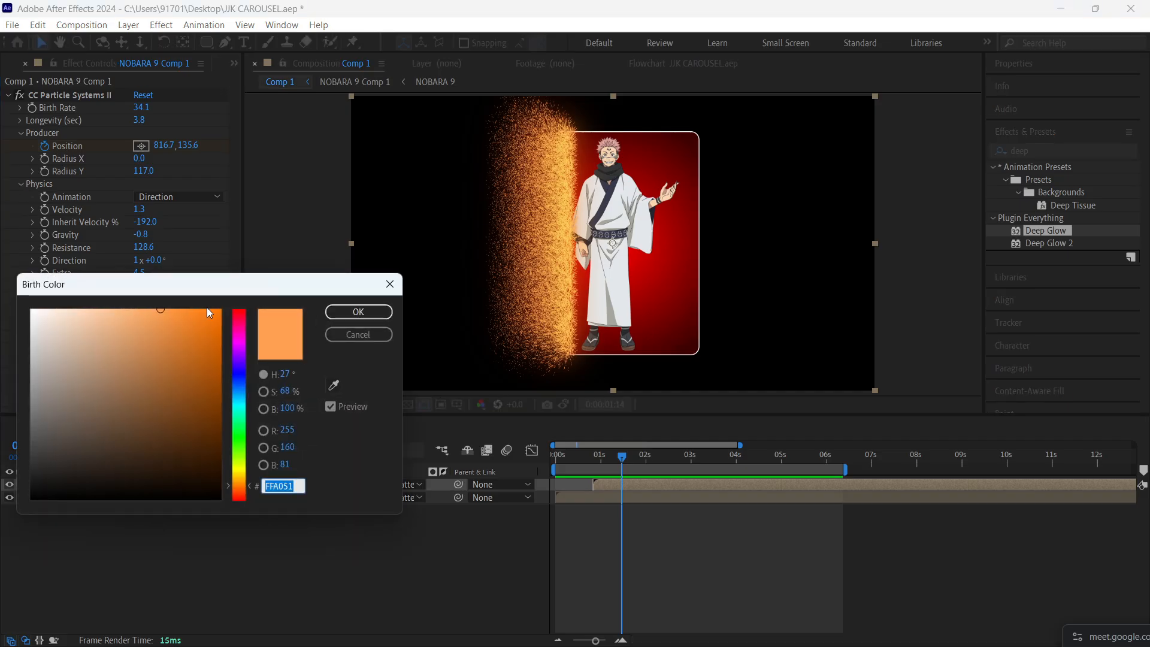
pyautogui.click(334, 385)
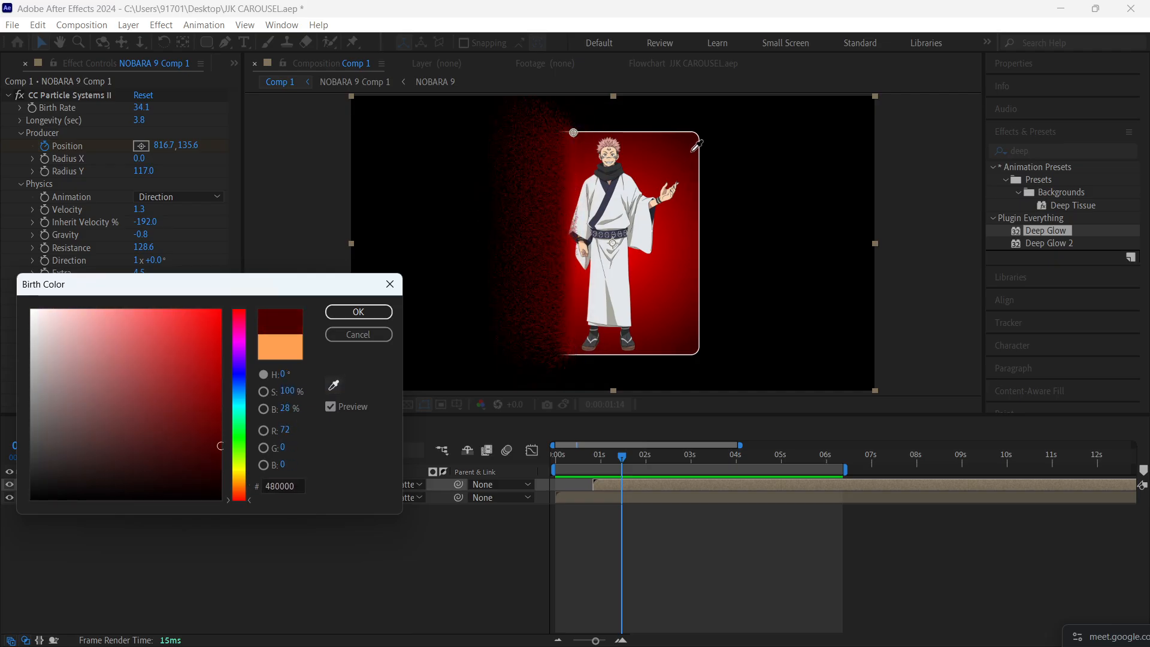
pyautogui.click(647, 242)
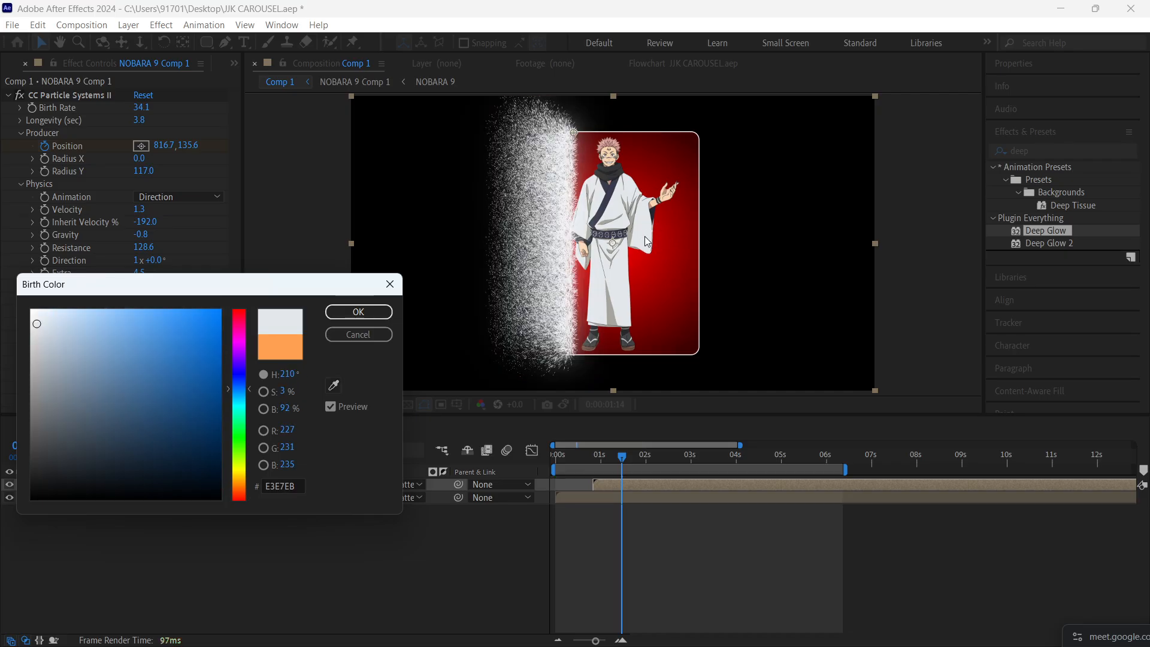
pyautogui.click(358, 312)
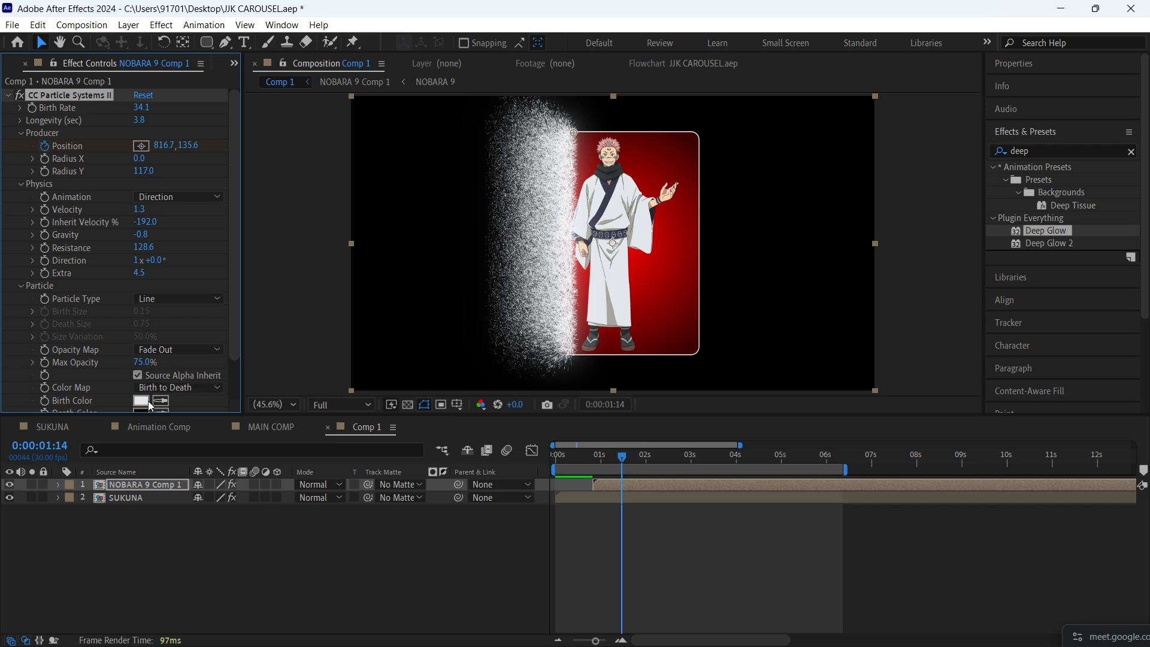
# - Set the particles' Death Color on NOBARA 9 Comp 1 to a bright red, starting from a sample of the card's red background
pyautogui.scroll(-2, 148, 395)
pyautogui.click(142, 368)
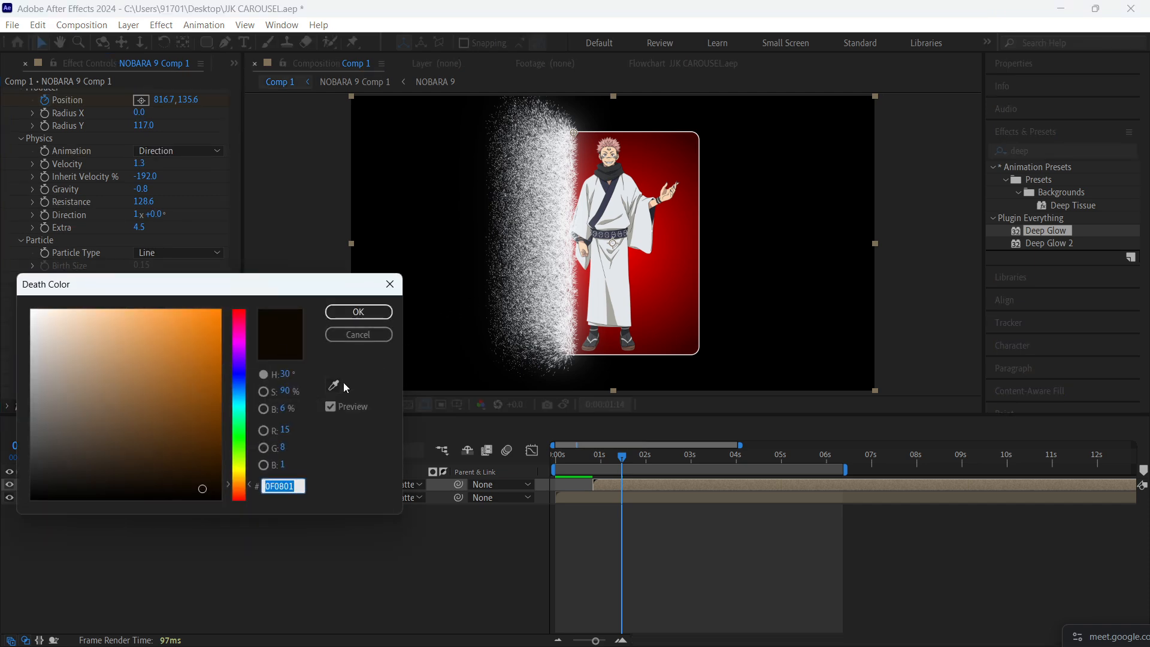
pyautogui.click(334, 385)
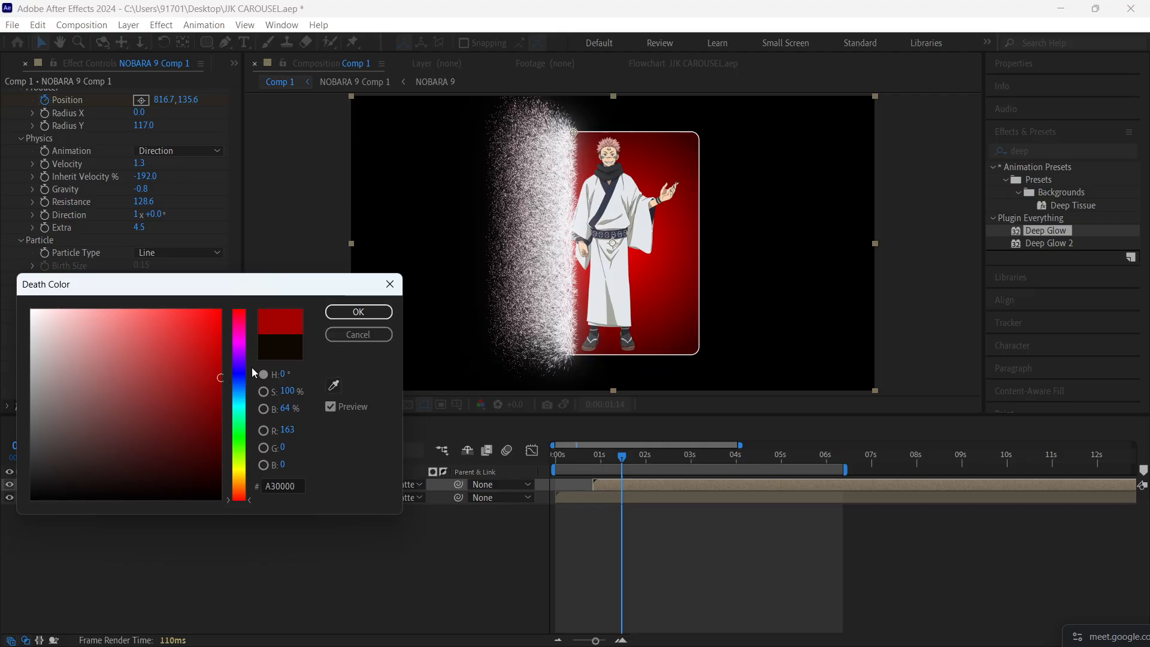
pyautogui.moveTo(220, 371); pyautogui.dragTo(238, 269)
pyautogui.click(345, 311)
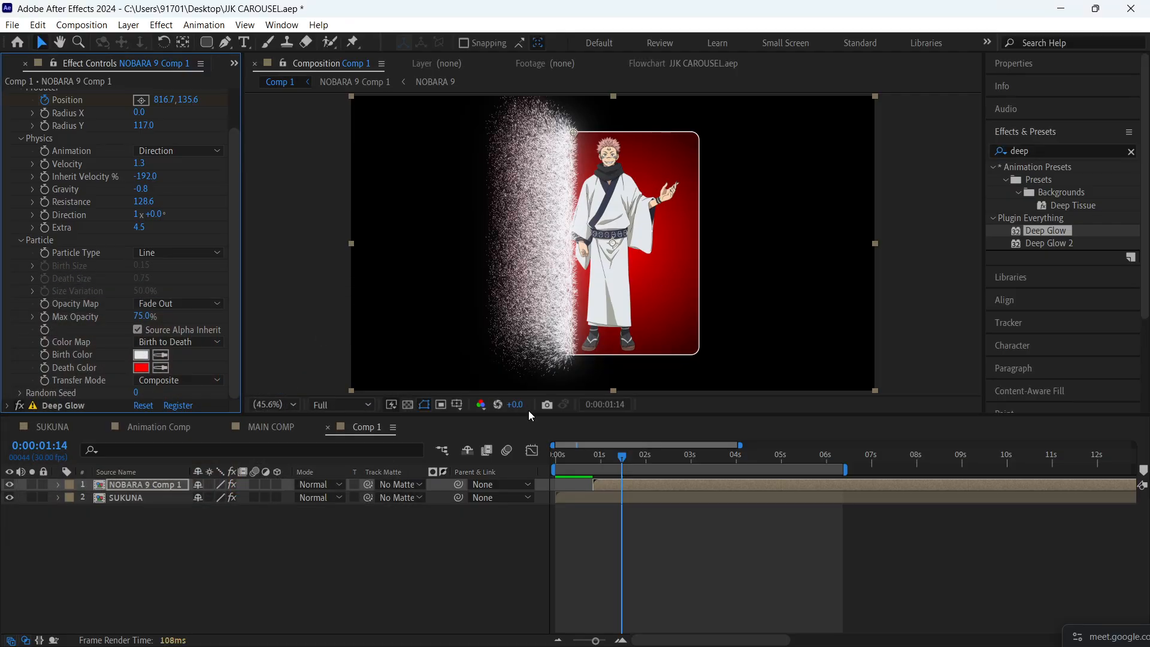
# - Preview the recoloured dissolve on the SUKUNA card from the start of Comp 1
pyautogui.click(556, 457)
pyautogui.press('space')
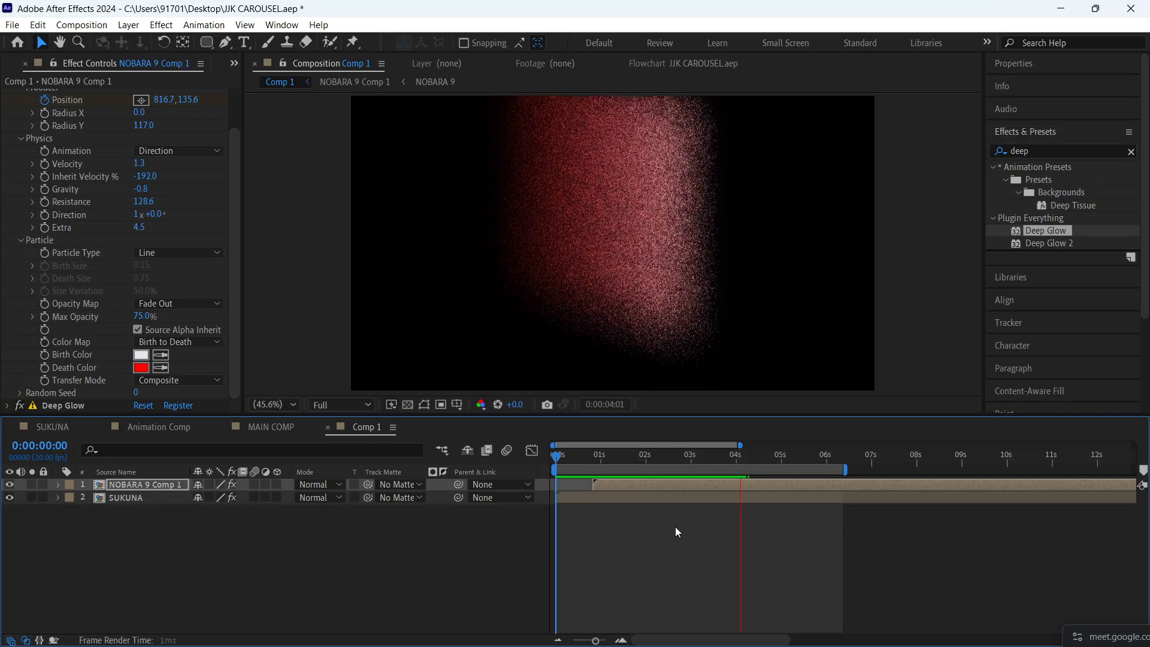
pyautogui.press('space')
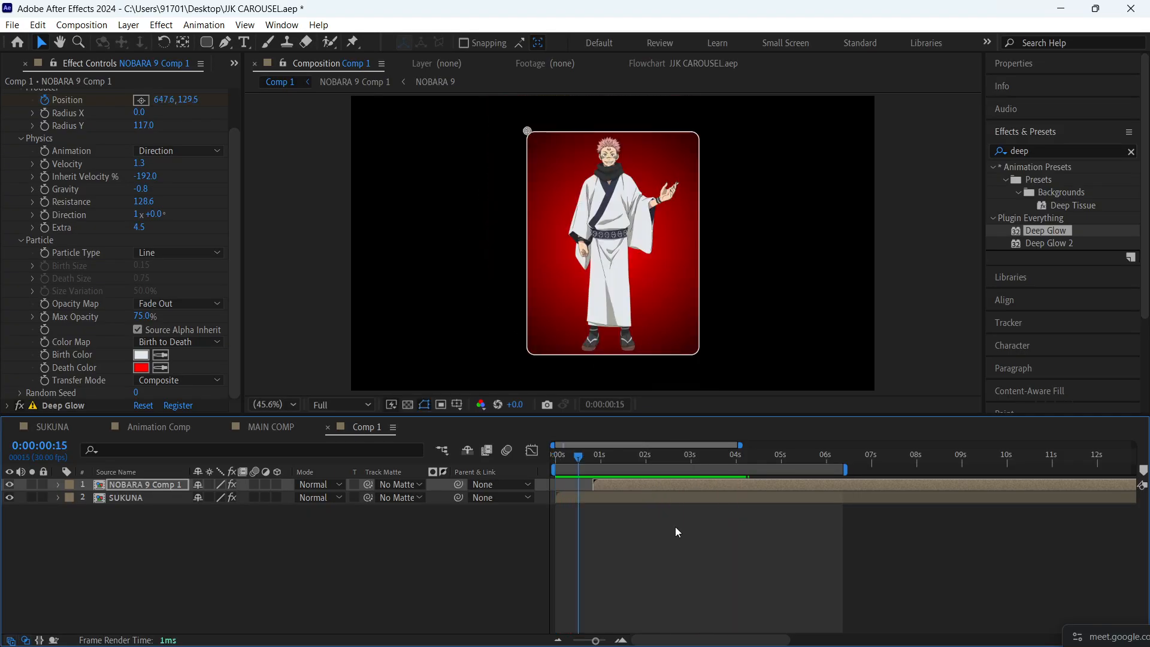
pyautogui.press('space')
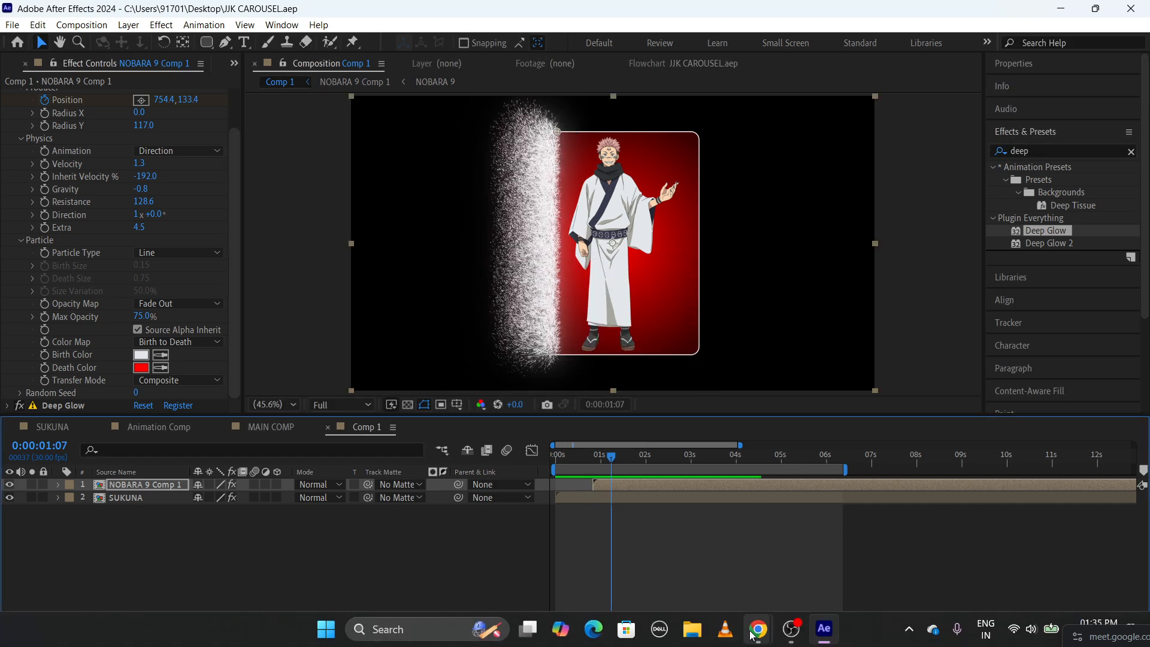
# - Switch to Chrome, open the Myinstants sound effects site in a new tab and search it for "japanese"
pyautogui.moveTo(758, 629)
pyautogui.click(628, 571)
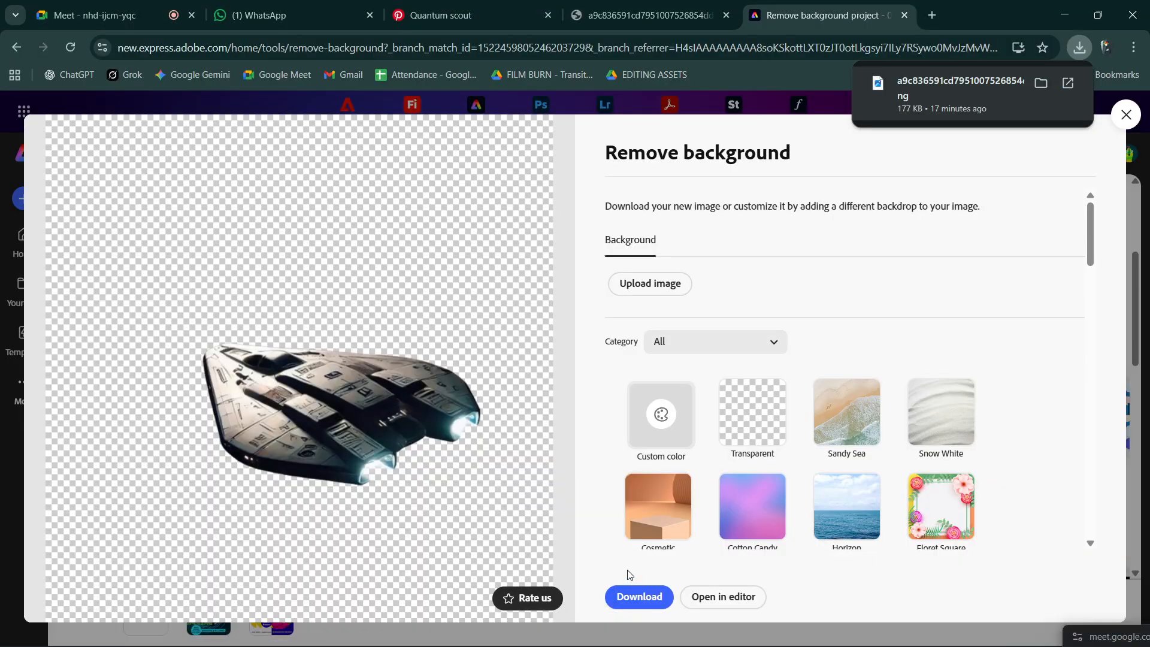
pyautogui.hotkey('ctrl', 't')
pyautogui.click(300, 337)
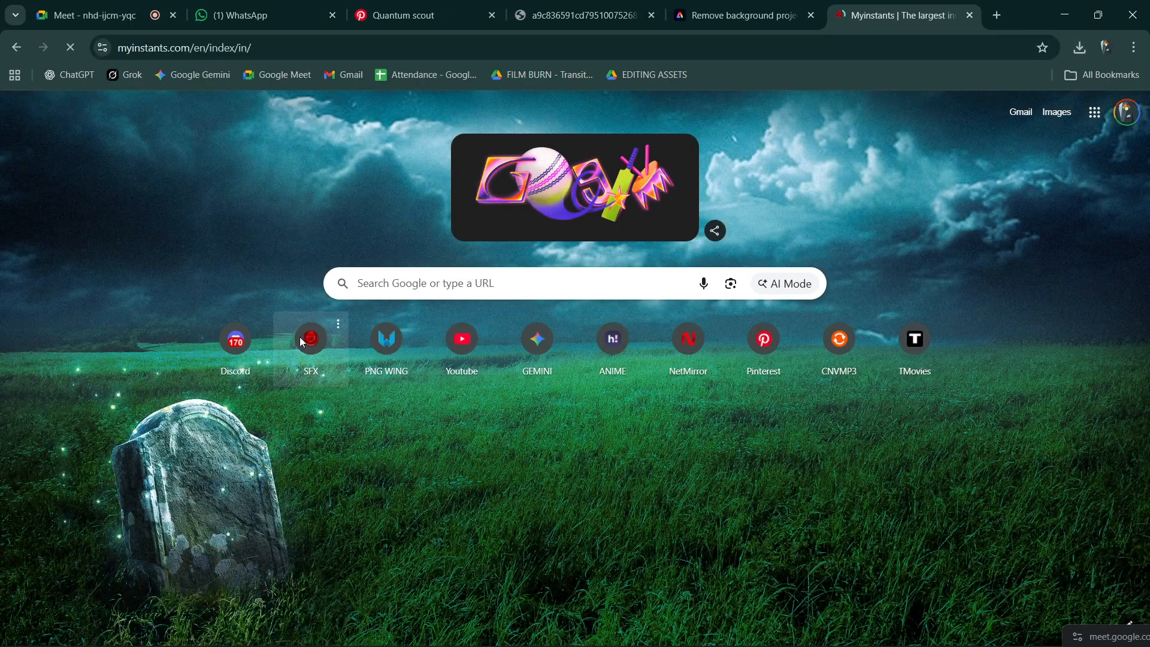
pyautogui.click(184, 106)
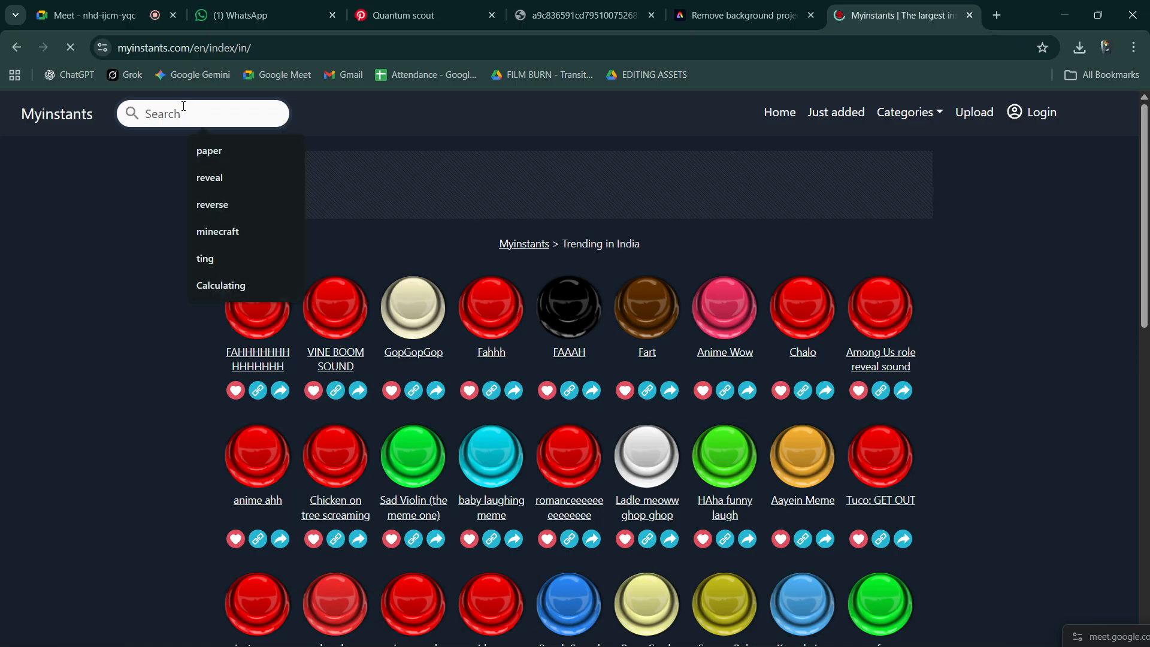
pyautogui.write('japanese')
pyautogui.press('Return')
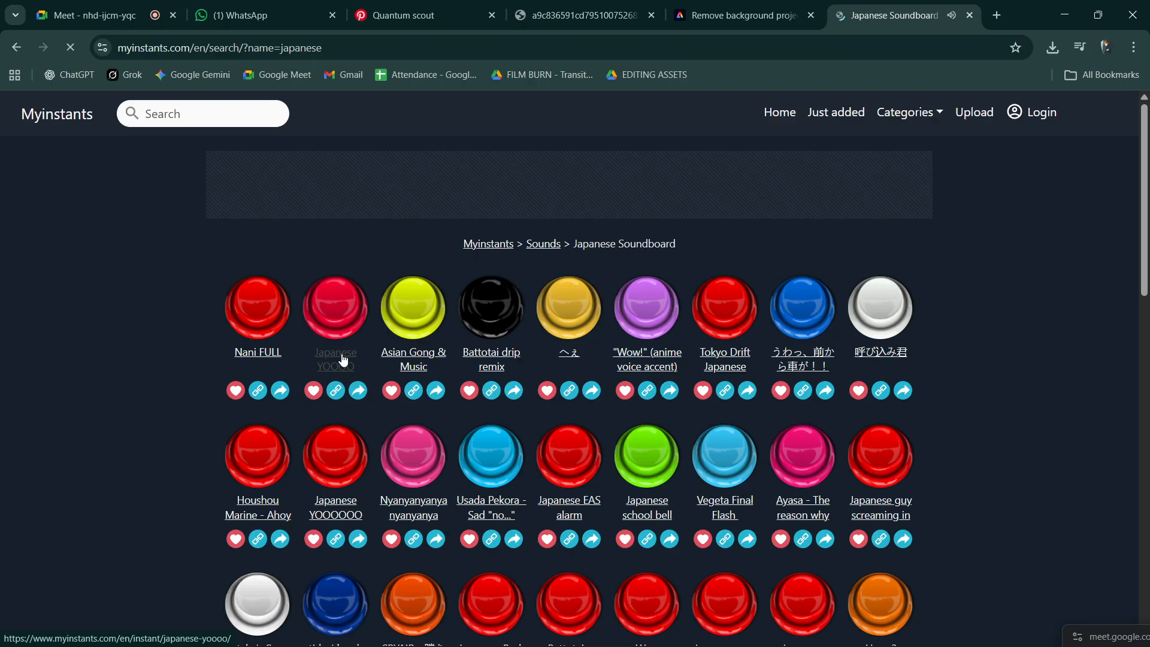
# - Lower the system volume to 26 and download the "Japanese YOOOO" sound as an MP3
pyautogui.press('XF86AudioLowerVolume')
pyautogui.press('XF86AudioLowerVolume')
pyautogui.press('XF86AudioLowerVolume')
pyautogui.press('XF86AudioLowerVolume')
pyautogui.press('XF86AudioLowerVolume')
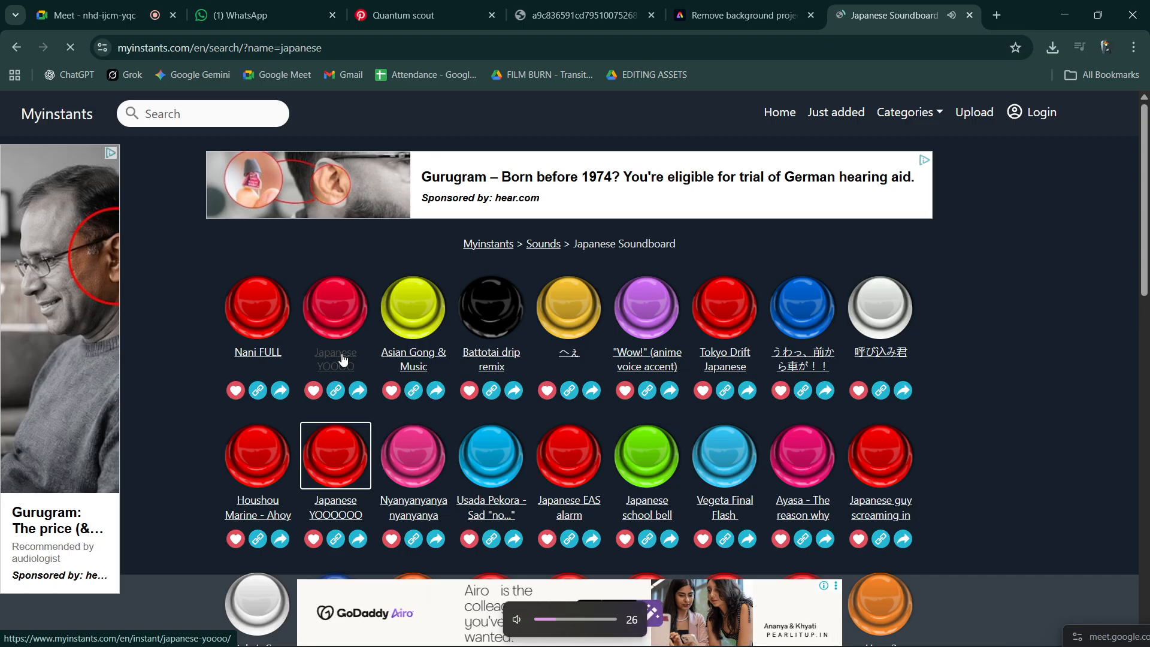
pyautogui.click(340, 365)
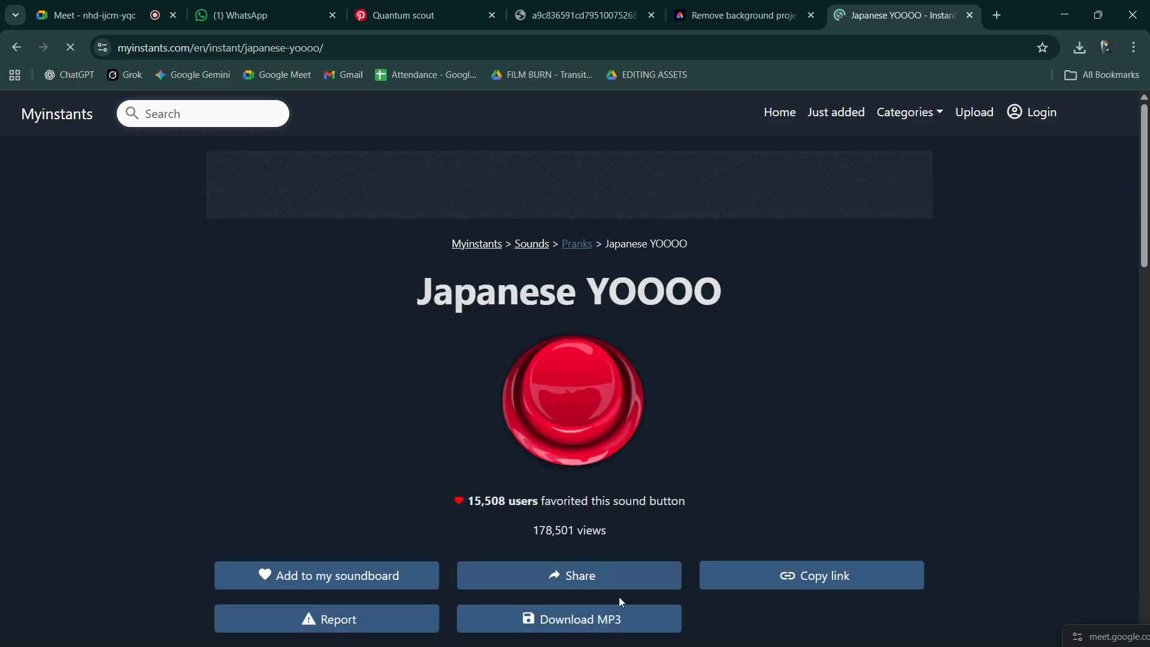
pyautogui.click(659, 619)
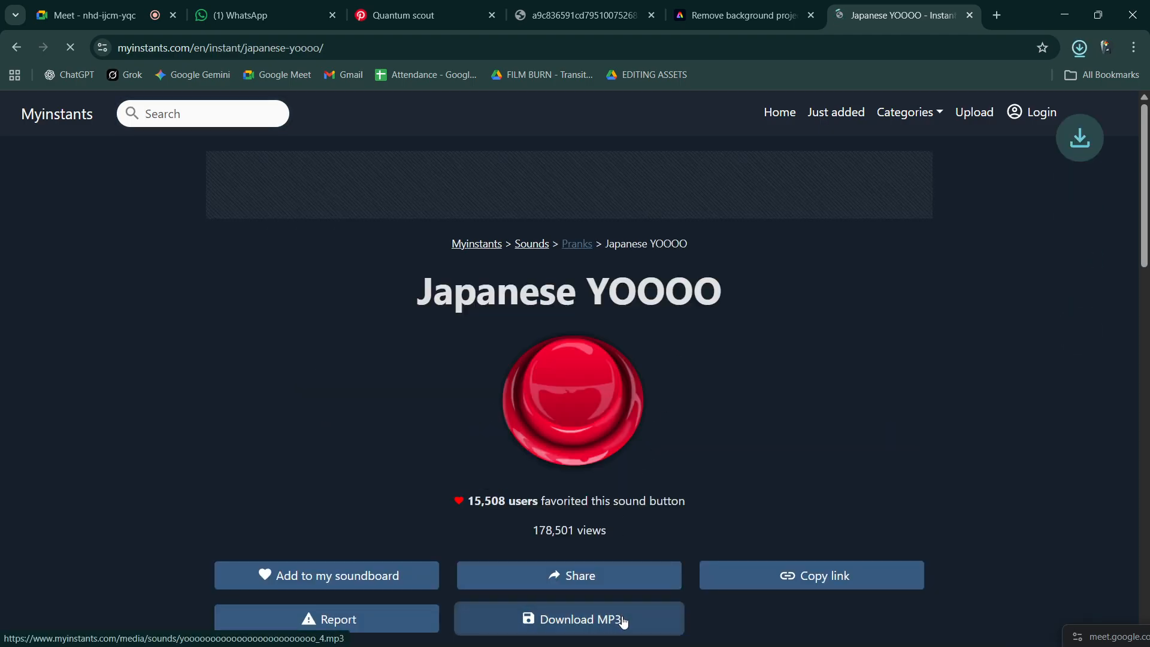
# - Add the downloaded MP3 to Comp 1 as the uppermost layer, reveal its waveform and shift it to start at about 0:00:00:15
pyautogui.moveTo(986, 89); pyautogui.dragTo(597, 539)
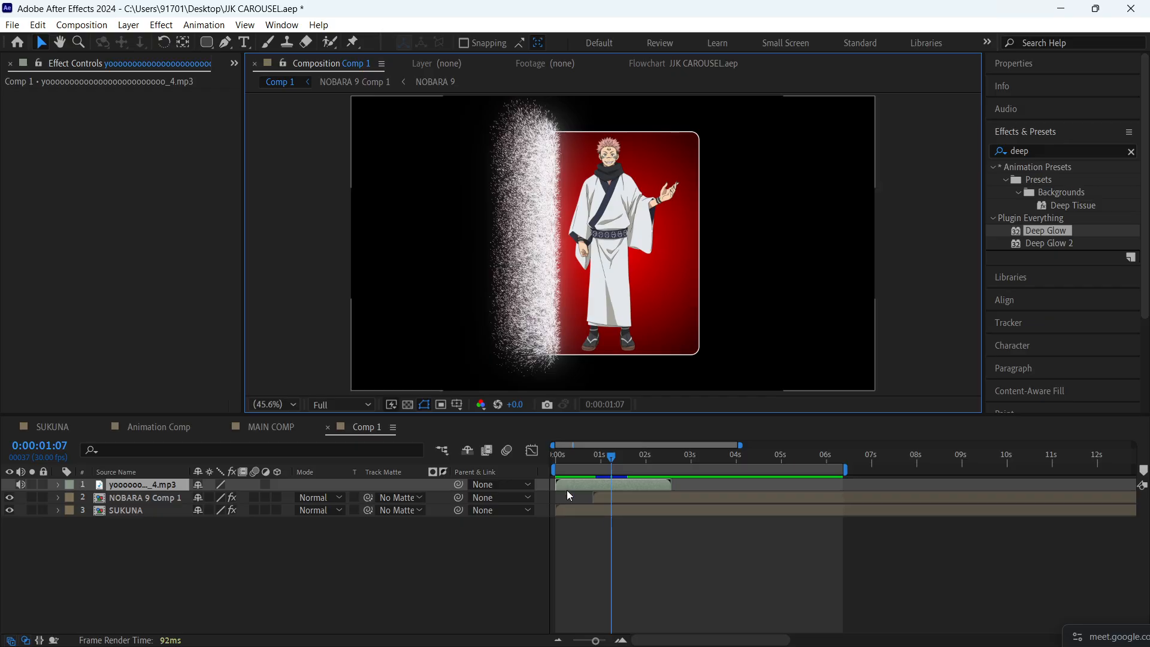
pyautogui.press('l')
pyautogui.press('l')
pyautogui.click(641, 558)
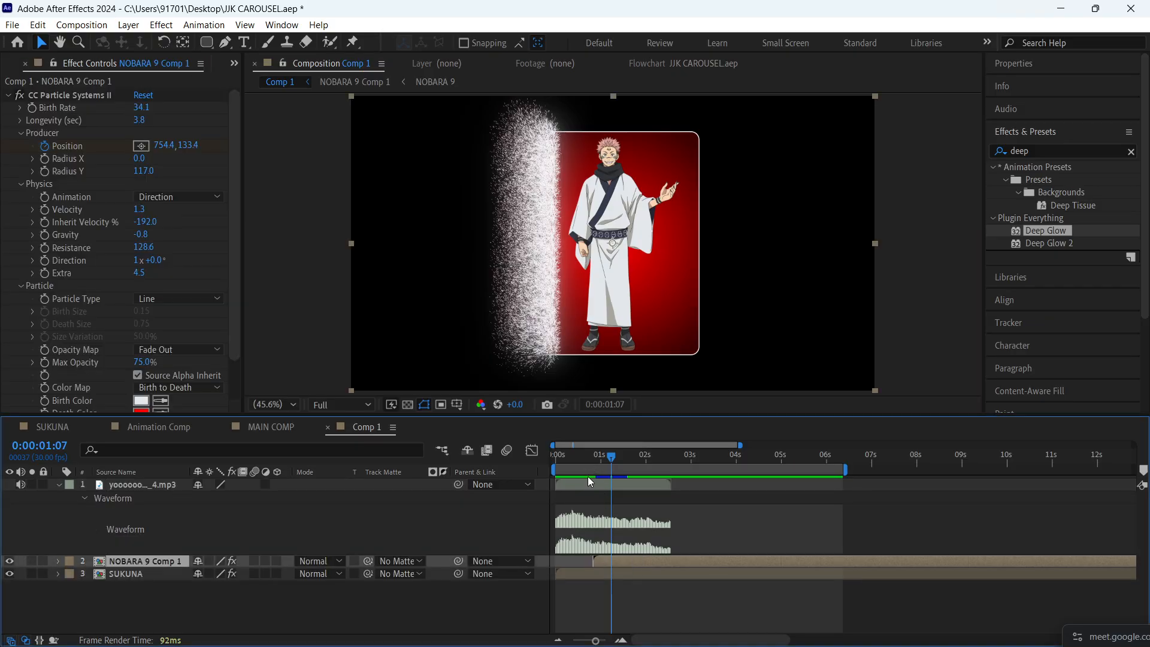
pyautogui.moveTo(589, 481); pyautogui.dragTo(609, 484)
# - Preview Comp 1 with sound from its start and collapse the MP3 layer's waveform and audio properties
pyautogui.press('Home')
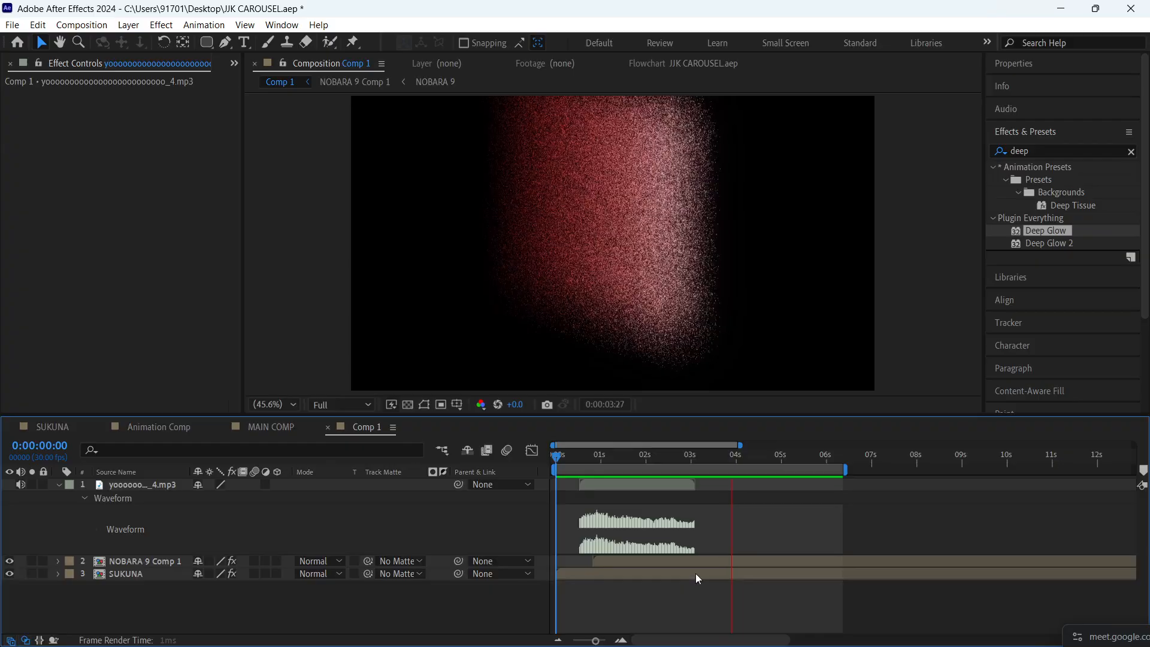
pyautogui.press('l')
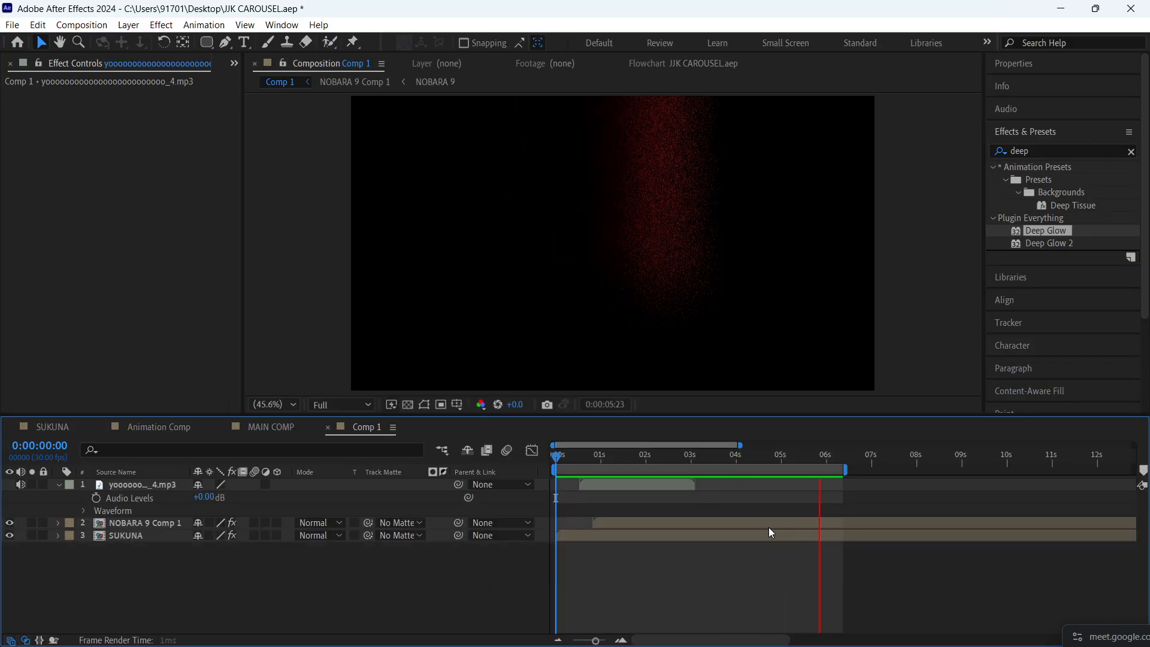
pyautogui.press('l')
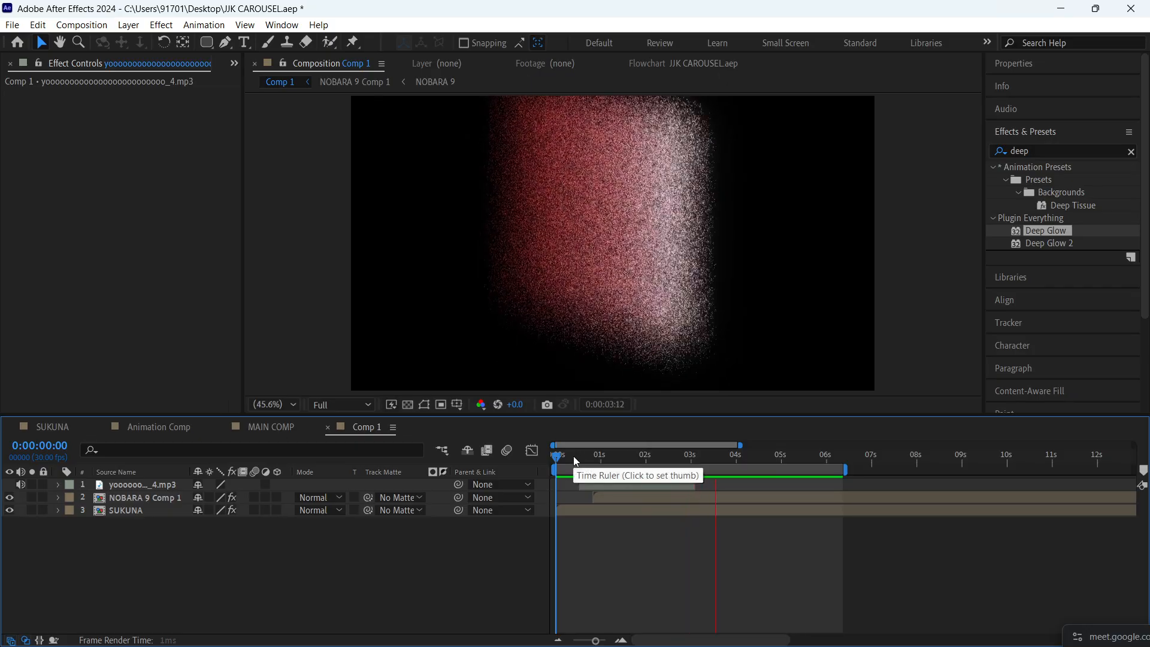
# - Preview the SUKUNA dissolve with sound from 0:00:01:25, save the project and replay the preview
pyautogui.moveTo(615, 457); pyautogui.dragTo(641, 462)
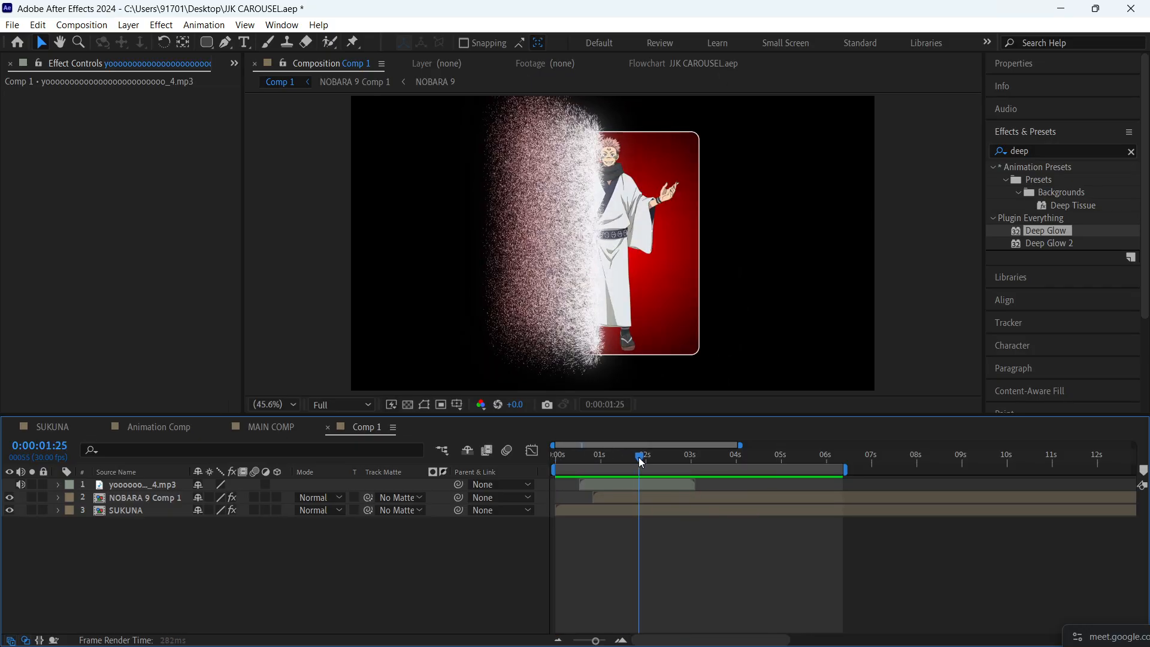
pyautogui.press('space')
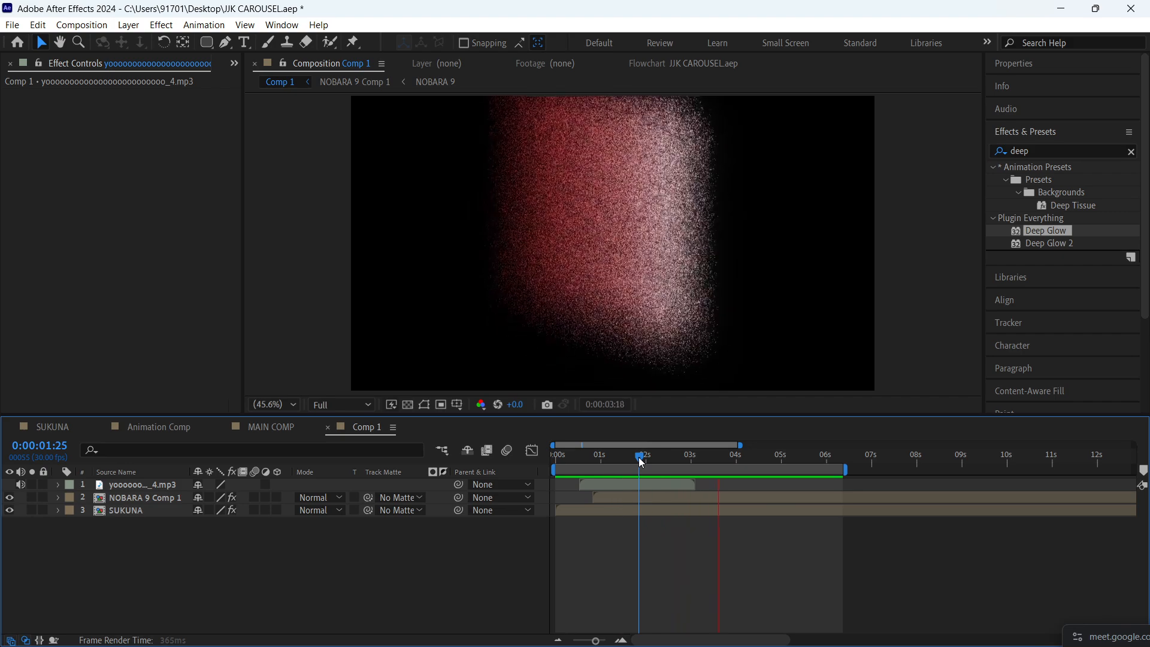
pyautogui.press('space')
pyautogui.hotkey('ctrl', 's')
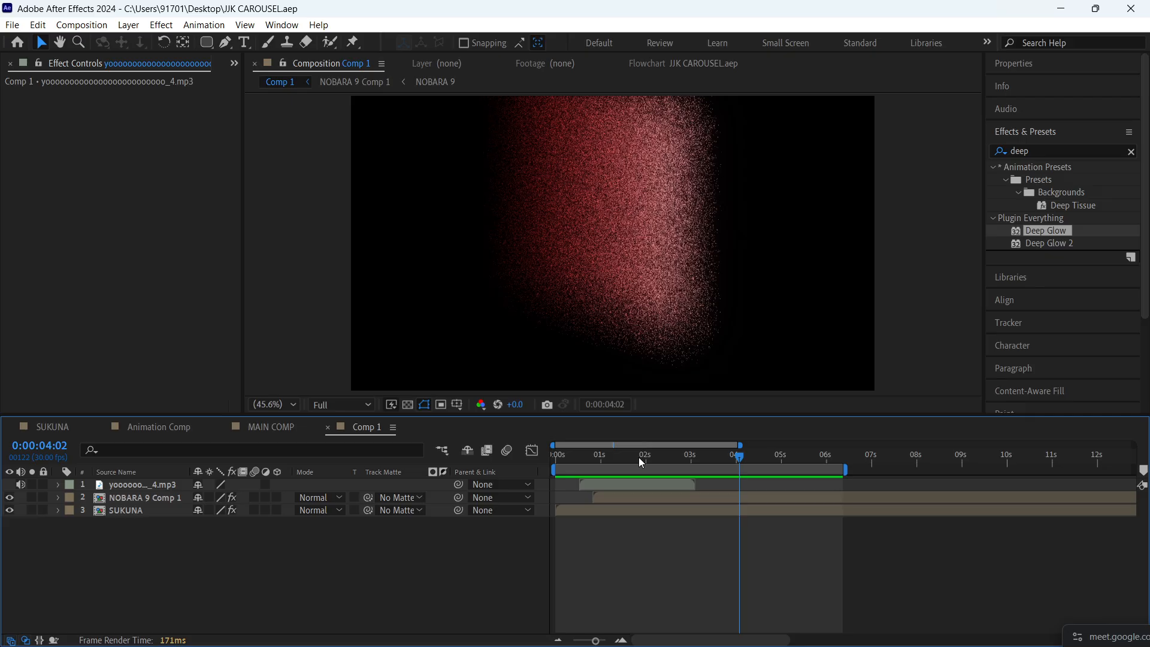
pyautogui.press('space')
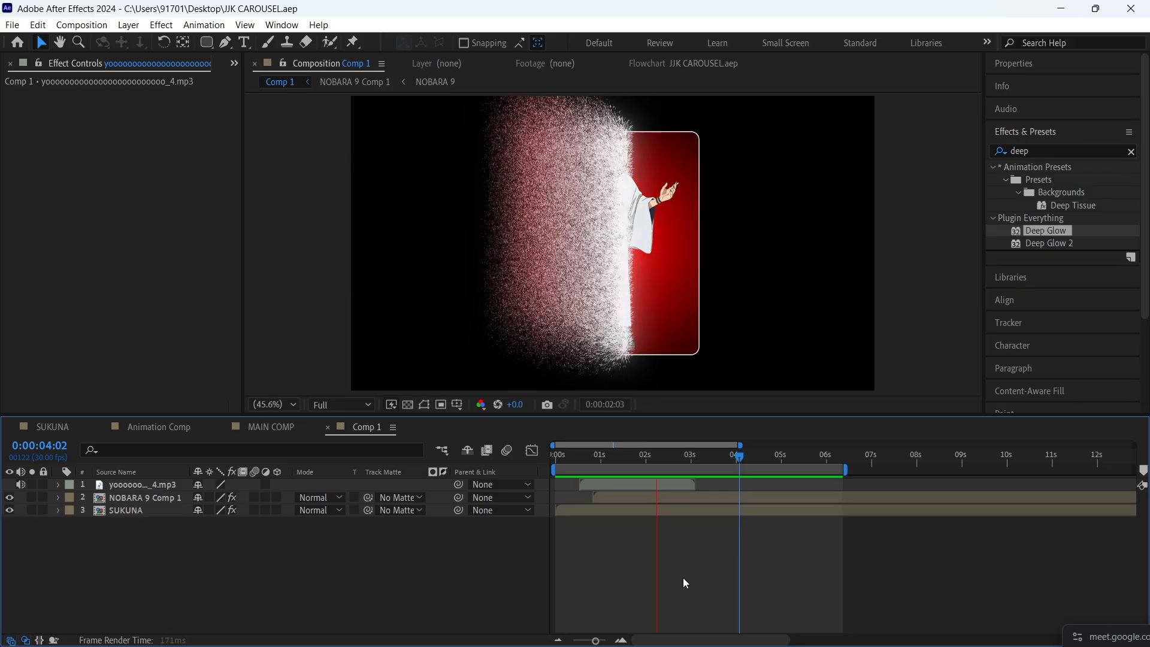
pyautogui.press('space')
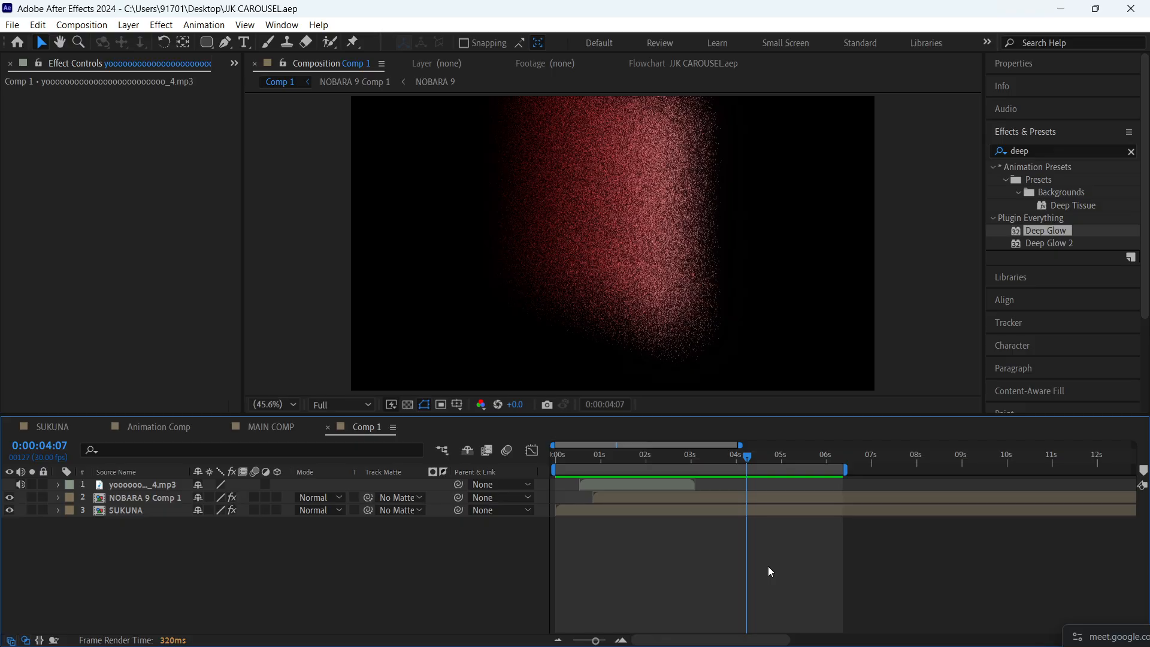
# - Add the downloaded MP3 to MAIN COMP beneath White Solid 1, starting at 0:00:00:00
pyautogui.click(256, 428)
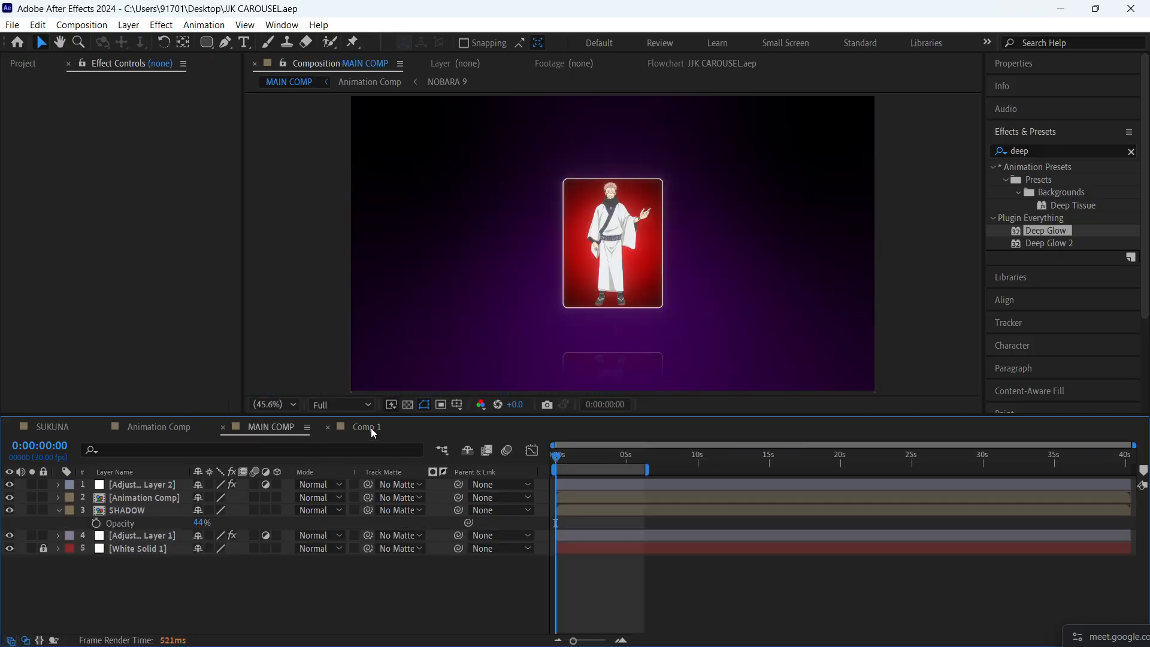
pyautogui.click(27, 63)
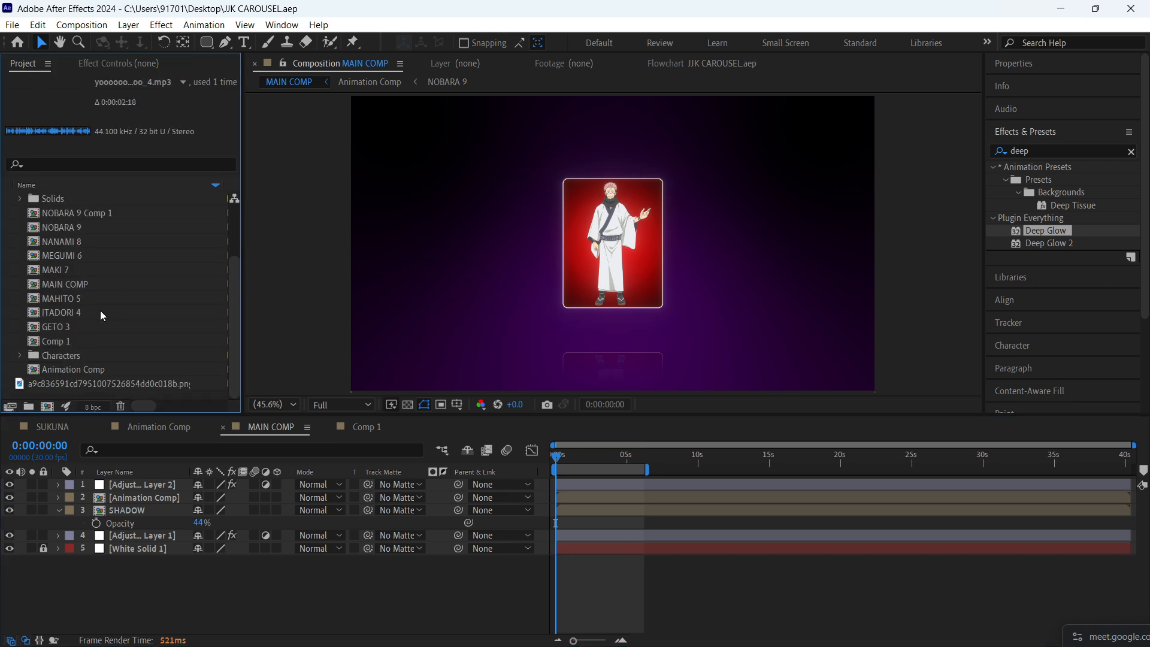
pyautogui.scroll(3, 17, 339)
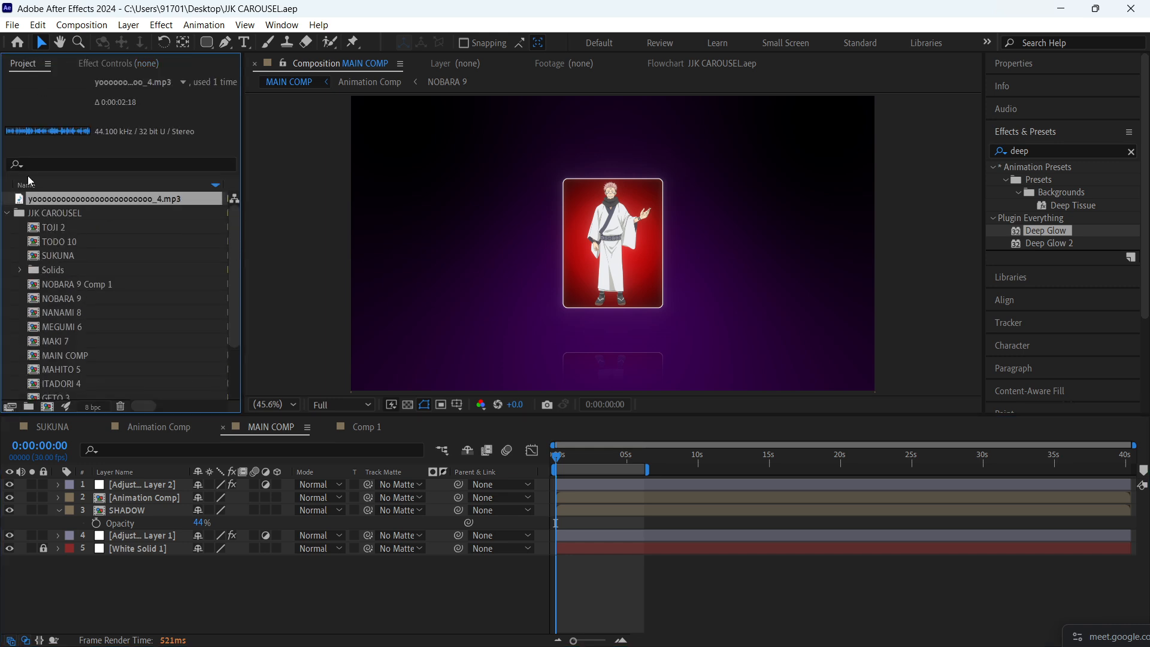
pyautogui.click(7, 214)
pyautogui.moveTo(79, 202); pyautogui.dragTo(173, 572)
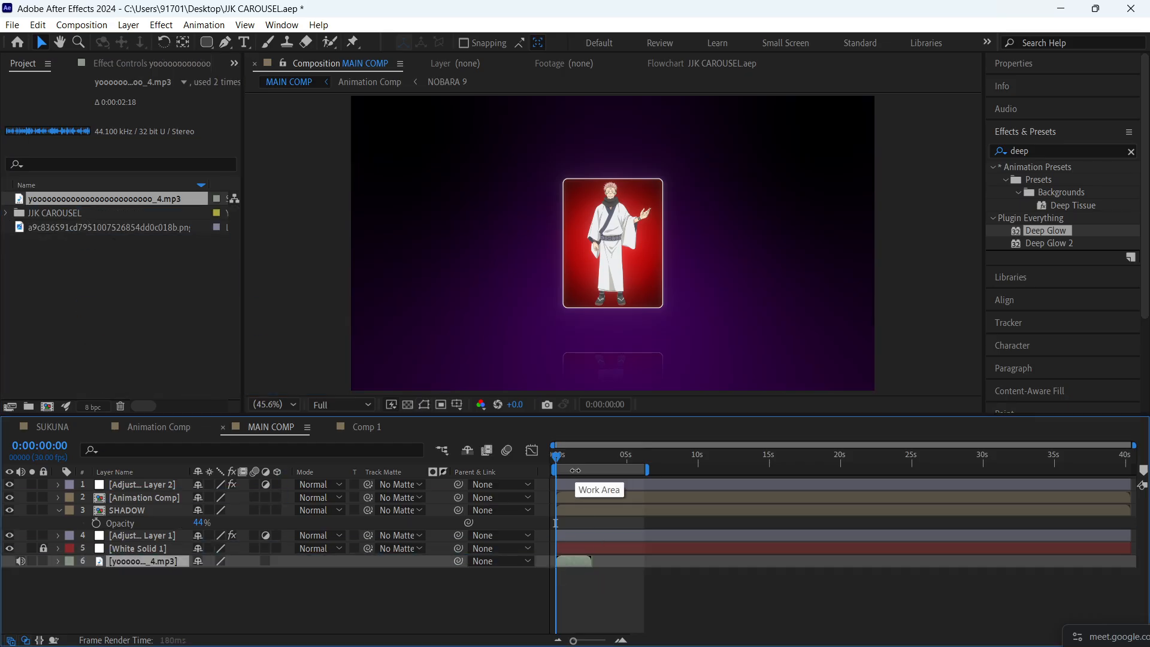
# - Preview the card carousel in MAIN COMP with the sound from the start
pyautogui.press('space')
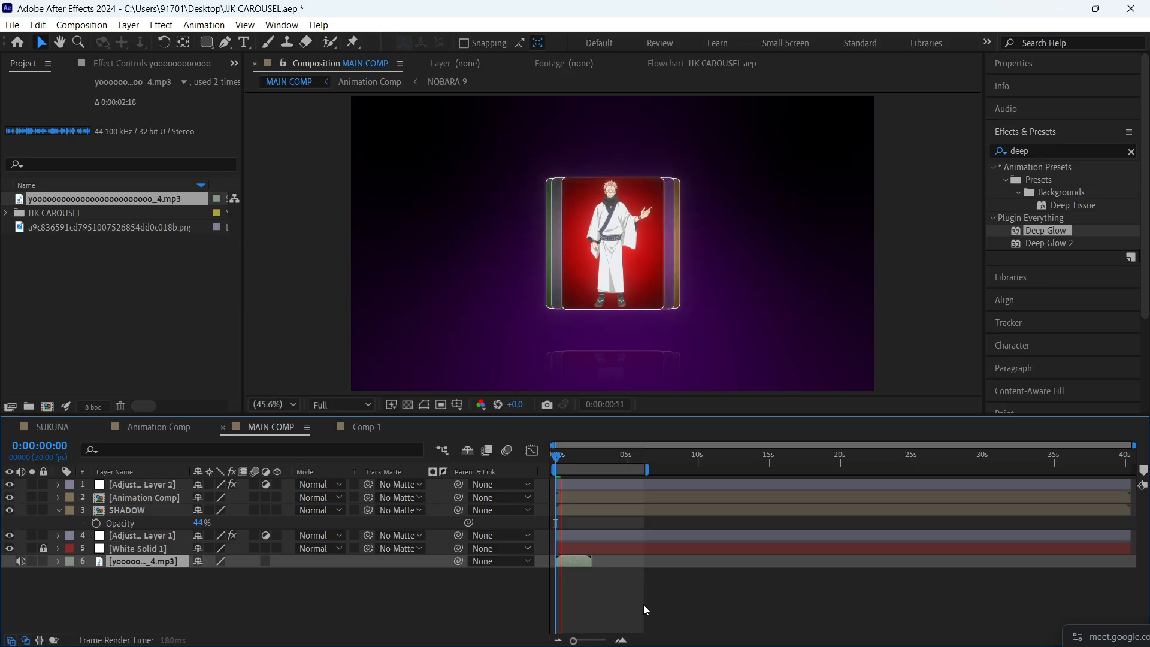
pyautogui.scroll(1, 574, 530)
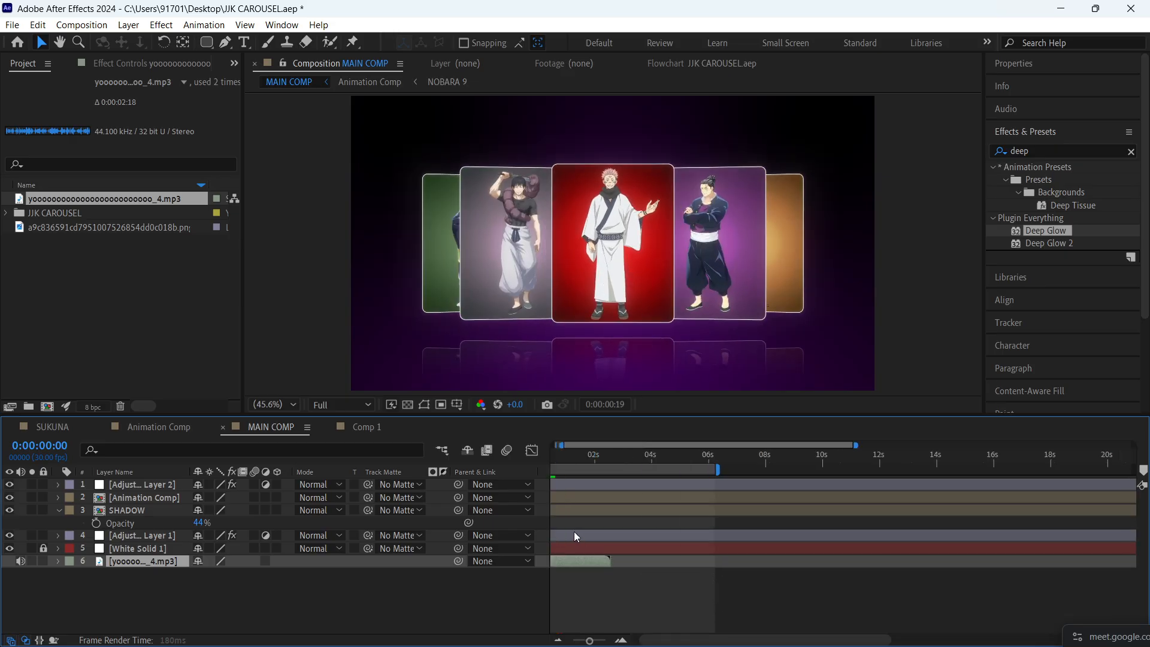
pyautogui.scroll(-1, 573, 516)
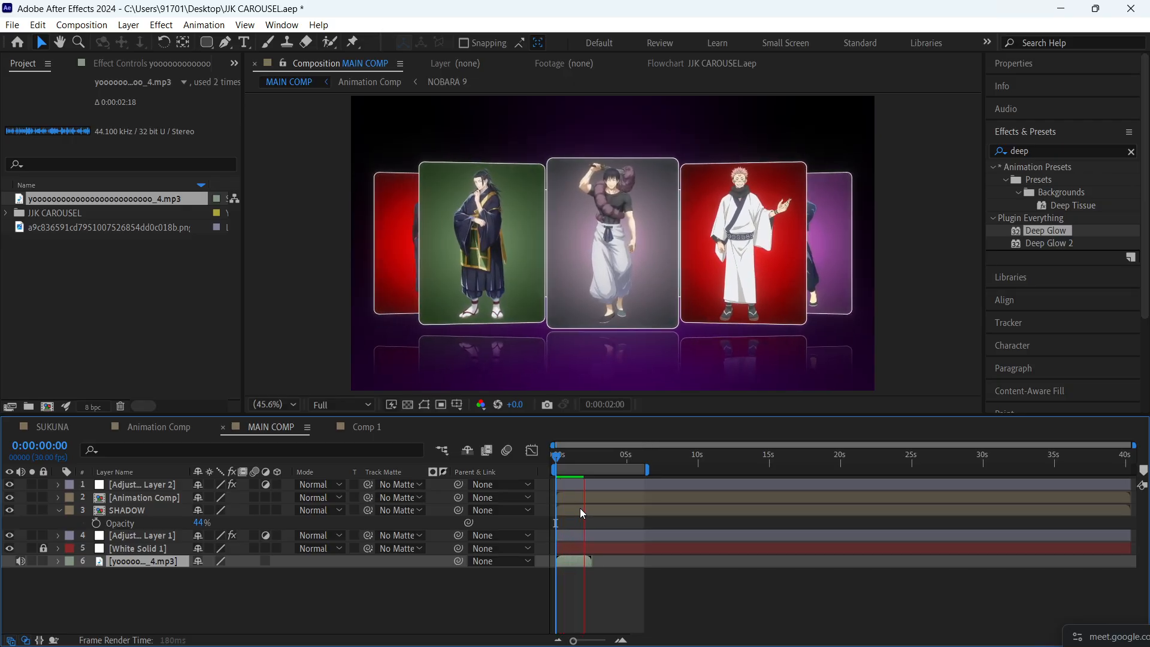
pyautogui.press('space')
# - Save the JJK CAROUSEL project and close the program
pyautogui.hotkey('ctrl', 's')
pyautogui.click(649, 580)
pyautogui.click(1131, 9)
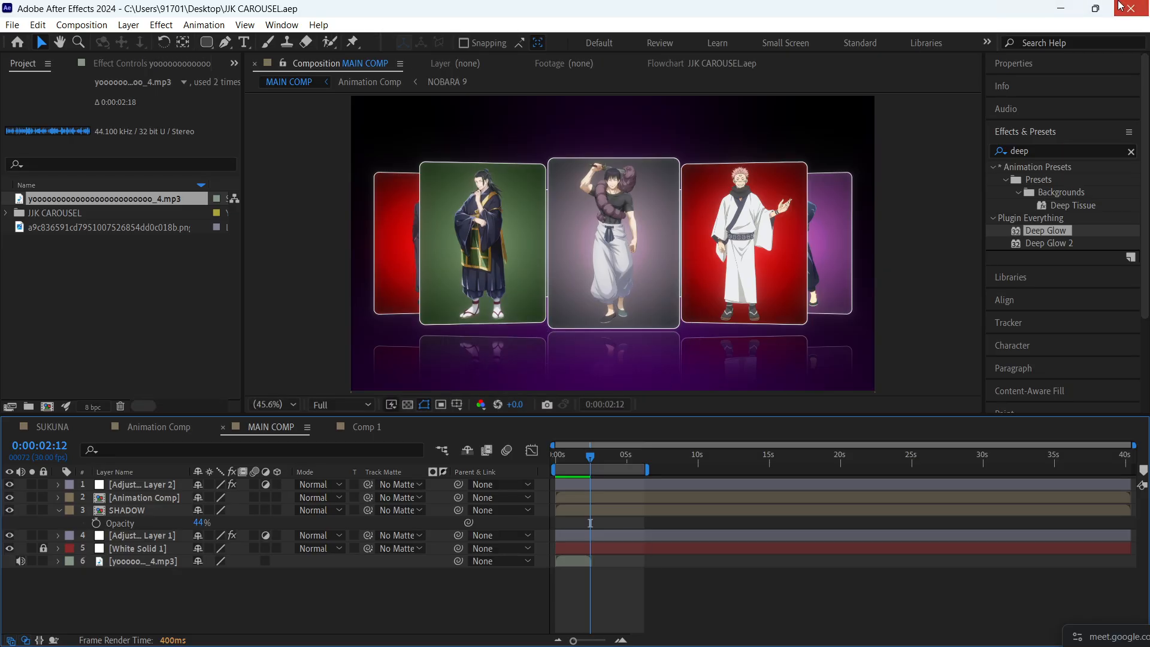
pyautogui.moveTo(753, 625)
pyautogui.moveTo(795, 635)
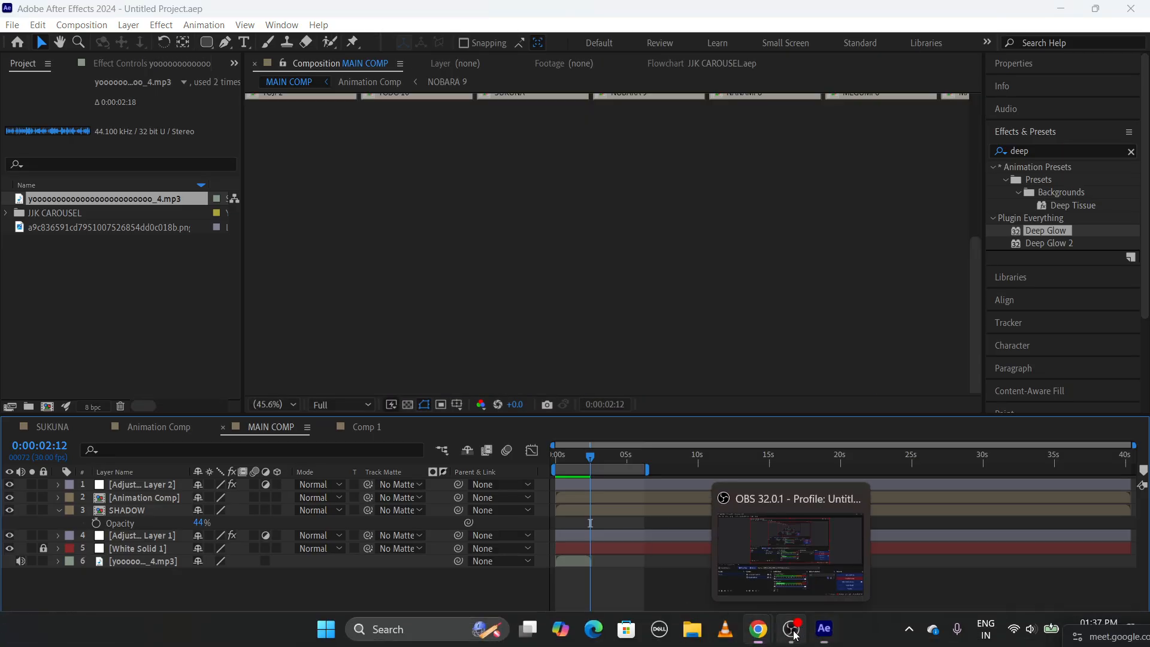